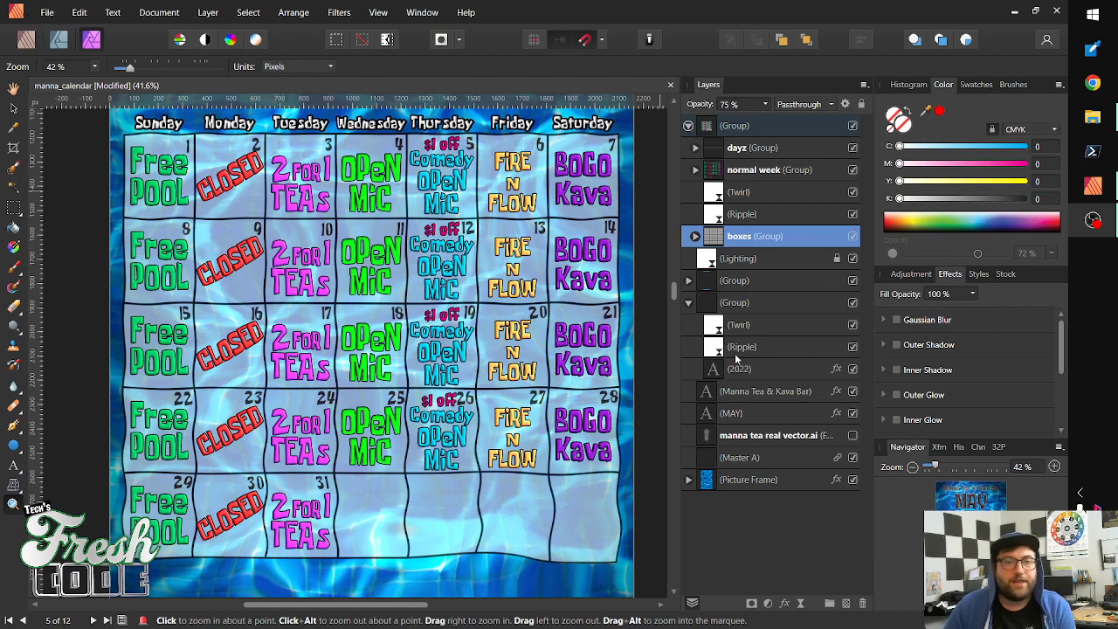
Look over the May 2022 calendar page up close and as a whole, including the neighbouring month pages
left_click(673, 291)
left_click_drag(673, 292, 673, 293)
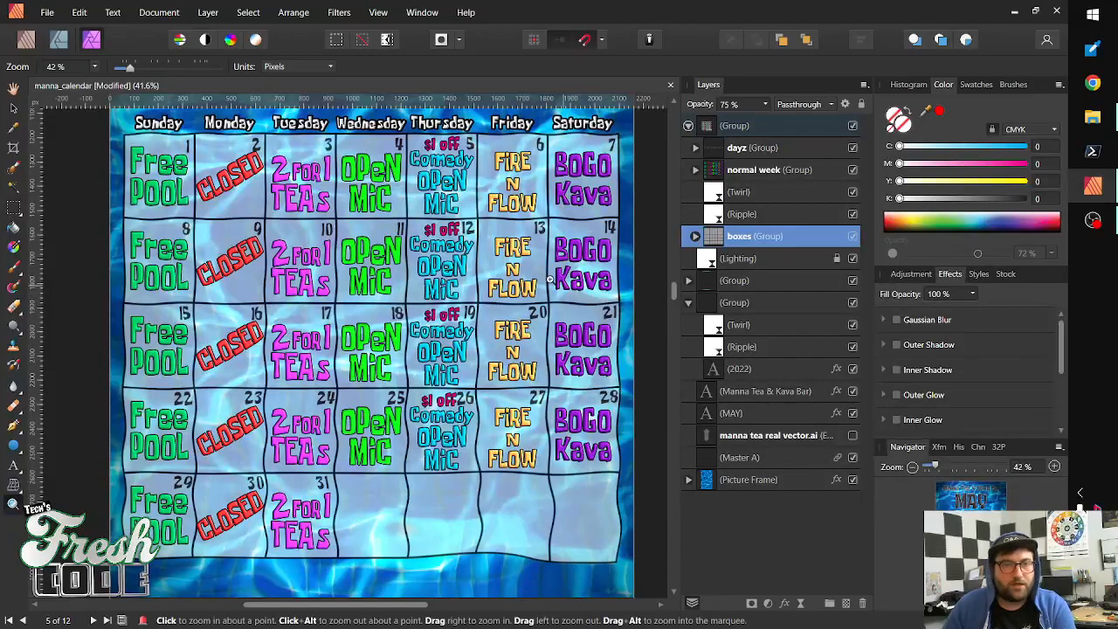
left_click_drag(555, 267, 292, 345)
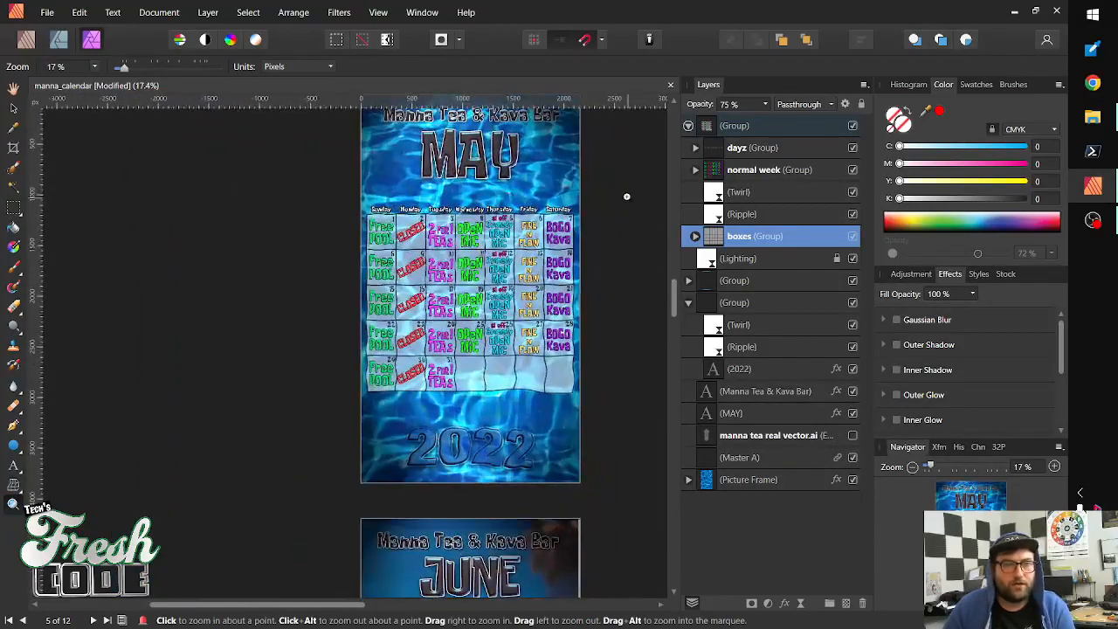
left_click_drag(592, 394, 539, 454)
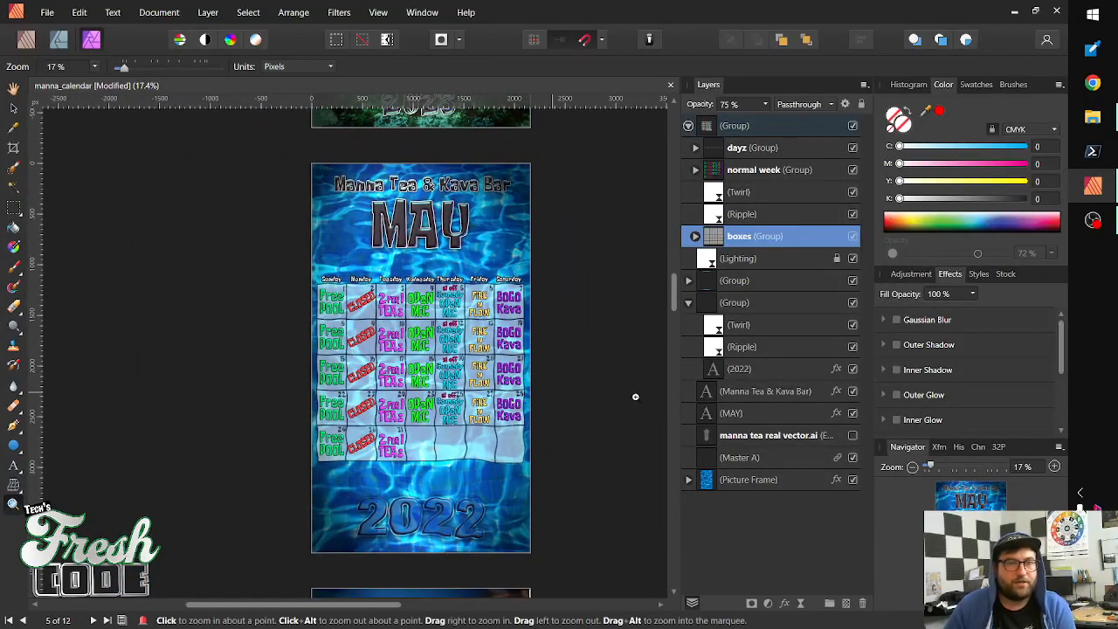
left_click_drag(422, 240, 450, 245)
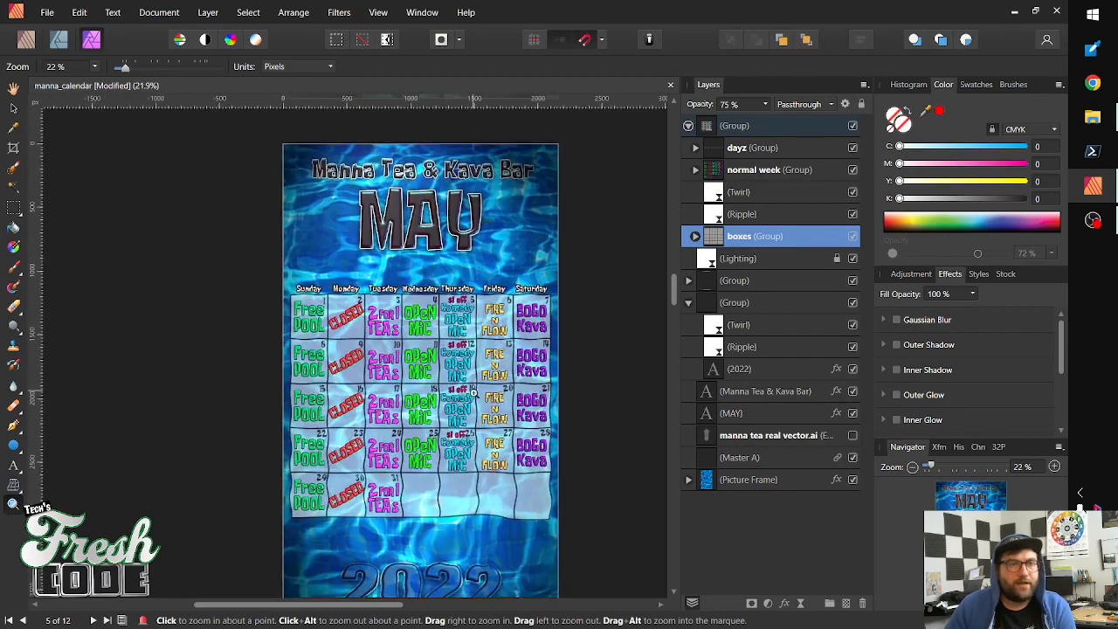
scroll(479, 277, "down", 5)
left_click_drag(563, 300, 224, 391)
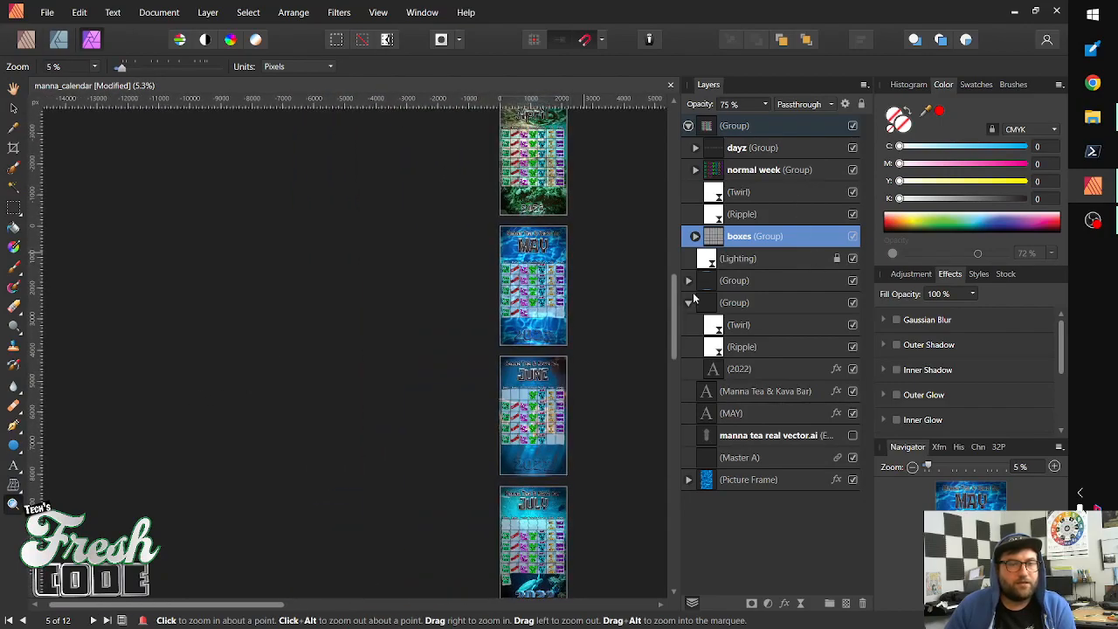
left_click_drag(681, 297, 648, 309)
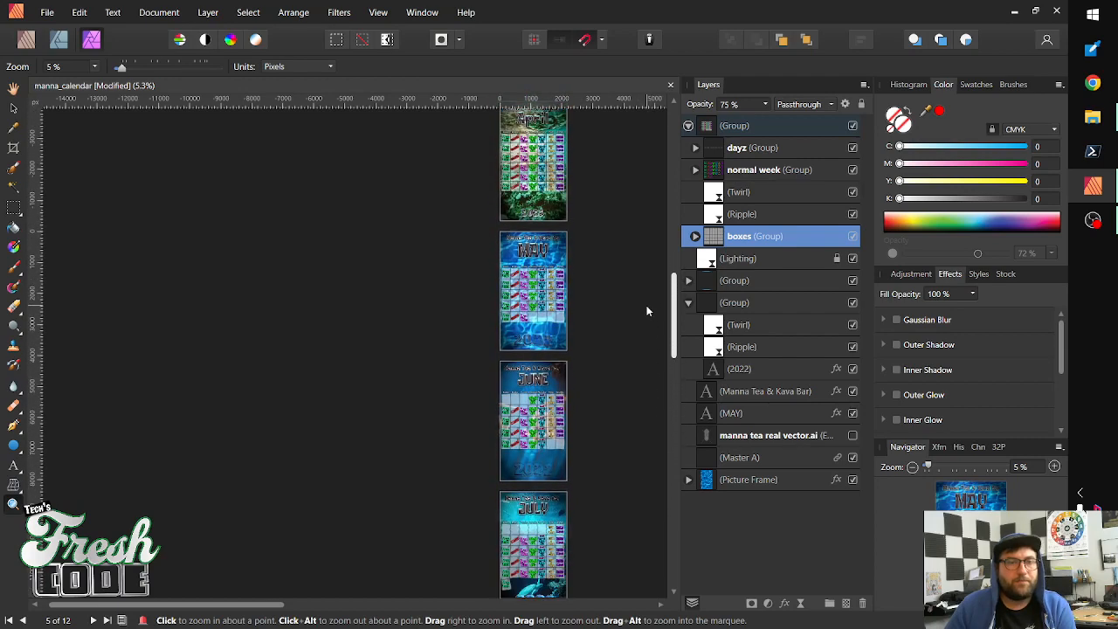
left_click_drag(550, 295, 664, 262)
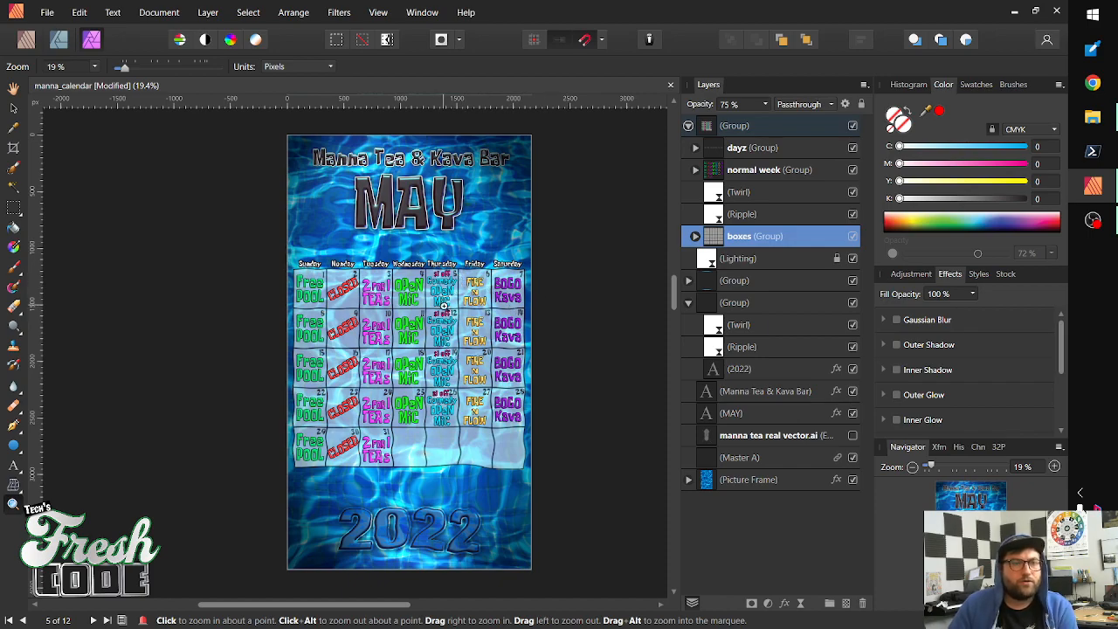
left_click_drag(461, 371, 543, 322)
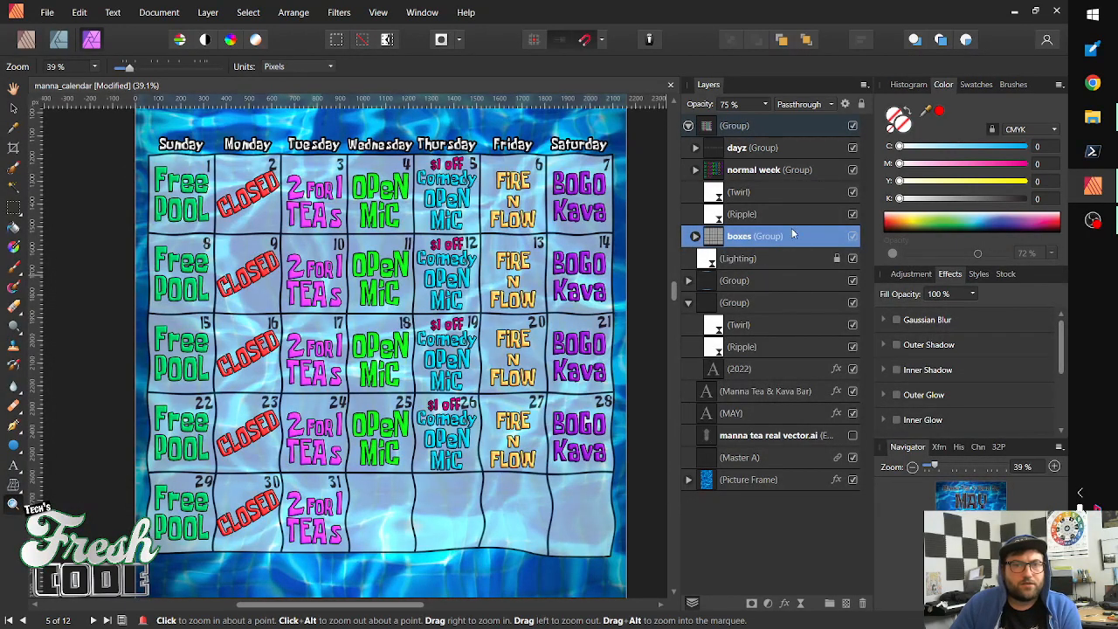
Compare the May calendar grid by hiding and reshowing the normal week and boxes groups and their Ripple and Twirl filters
left_click(853, 169)
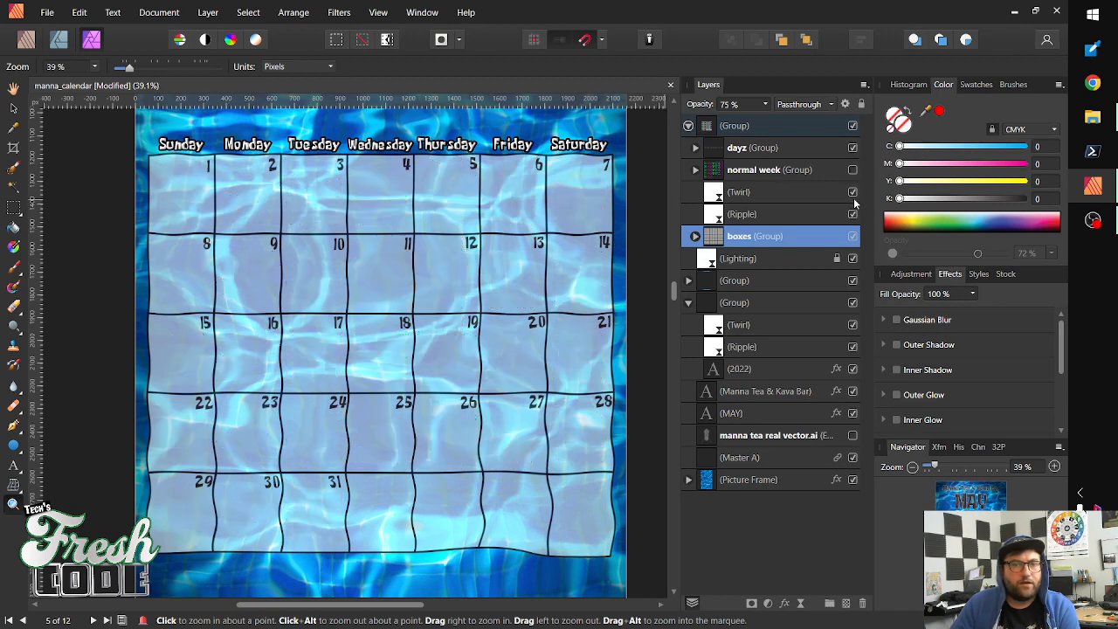
left_click(854, 237)
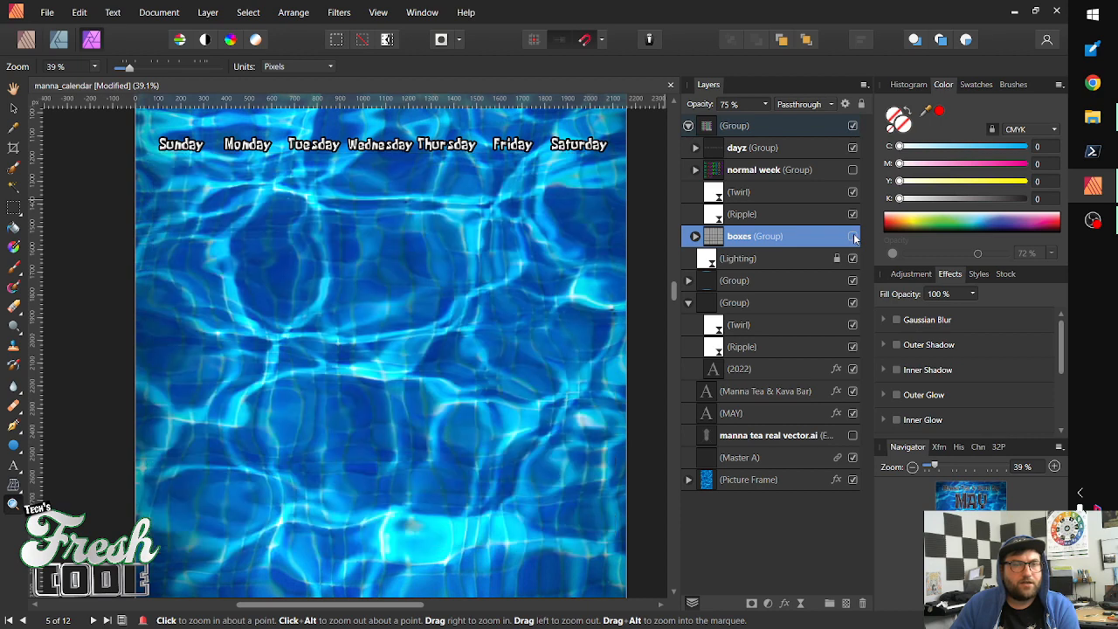
left_click(853, 235)
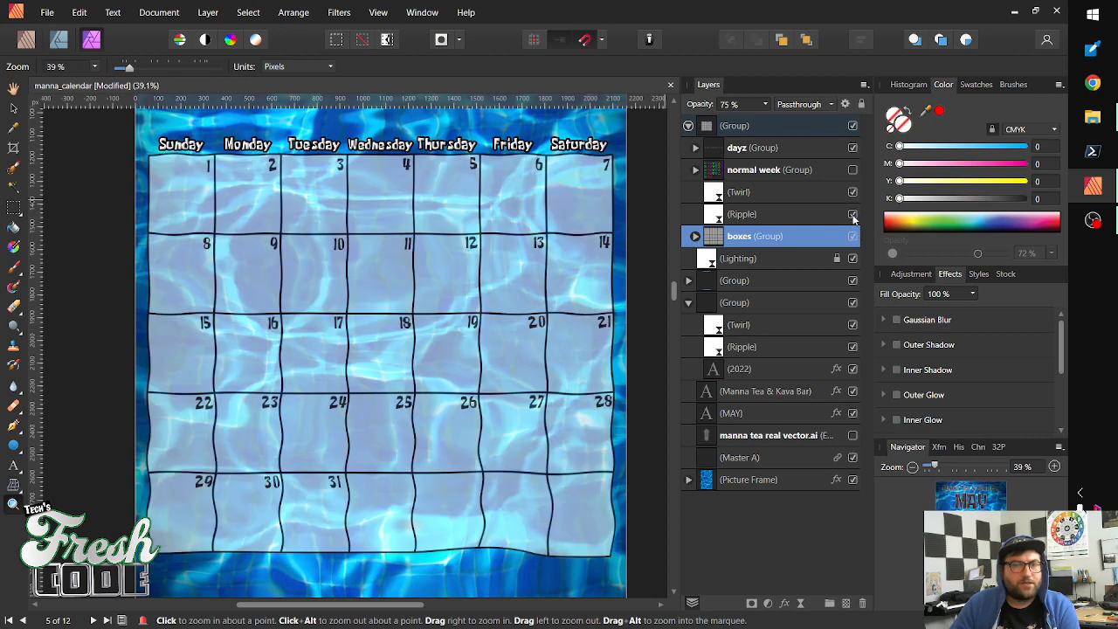
left_click(853, 215)
left_click(854, 193)
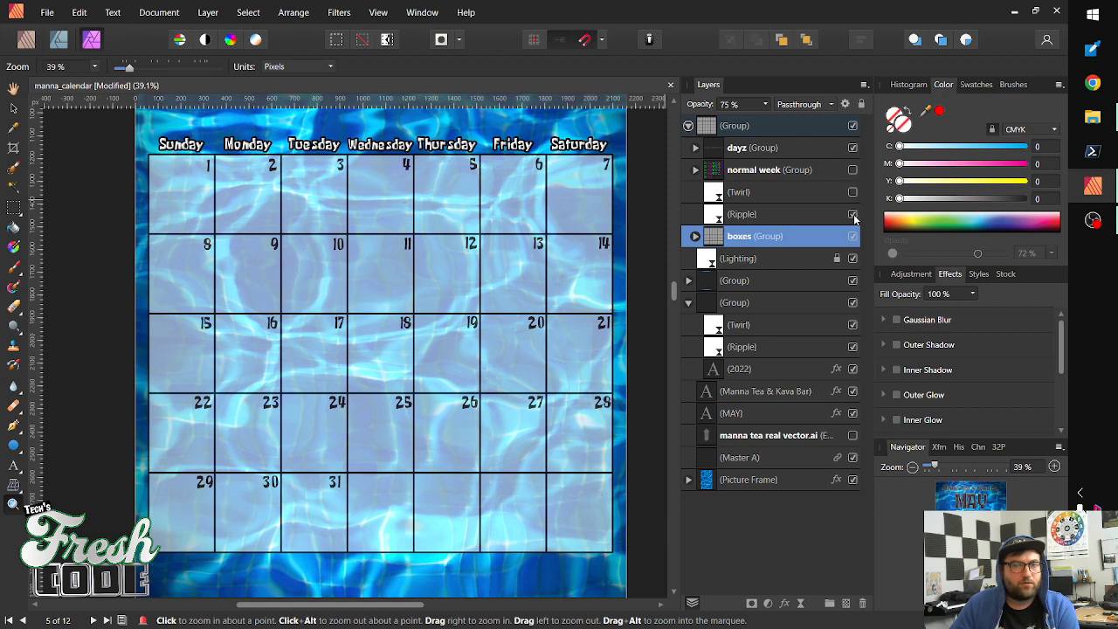
left_click(853, 193)
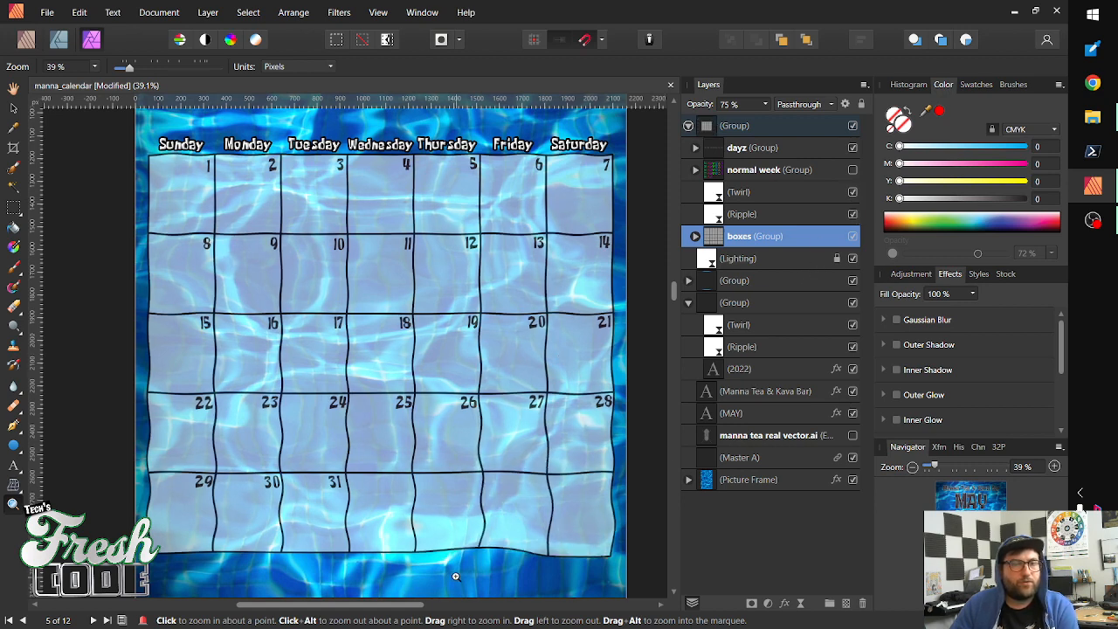
left_click(854, 170)
Compare the 2022 text on the May page with its Twirl and Ripple filters hidden and shown again
left_click_drag(581, 253, 439, 422)
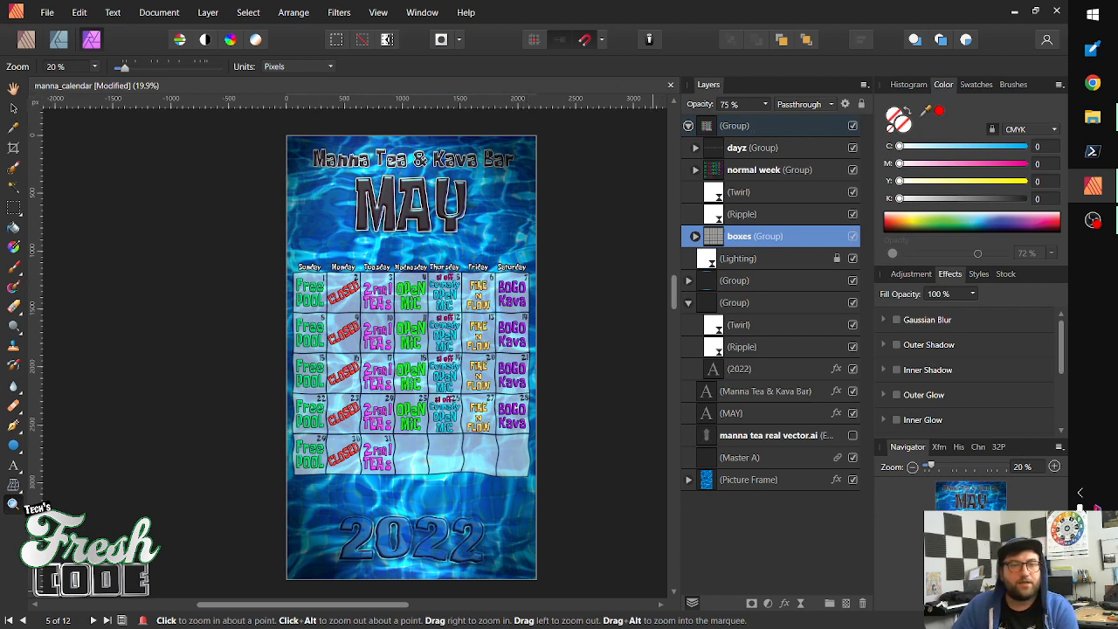
left_click_drag(672, 288, 673, 288)
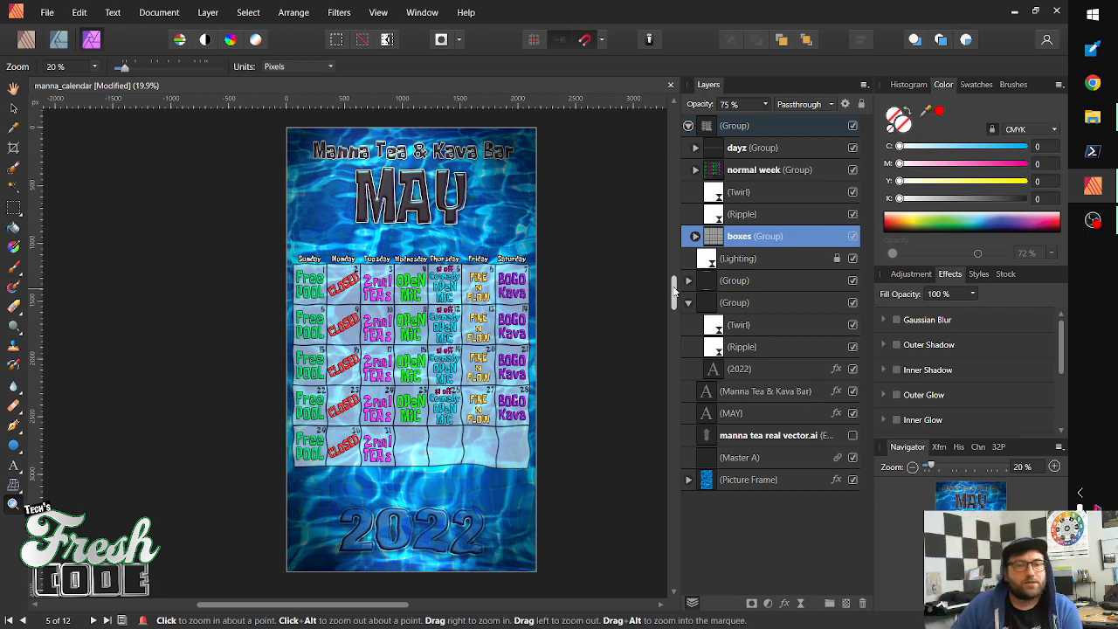
left_click_drag(666, 301, 671, 302)
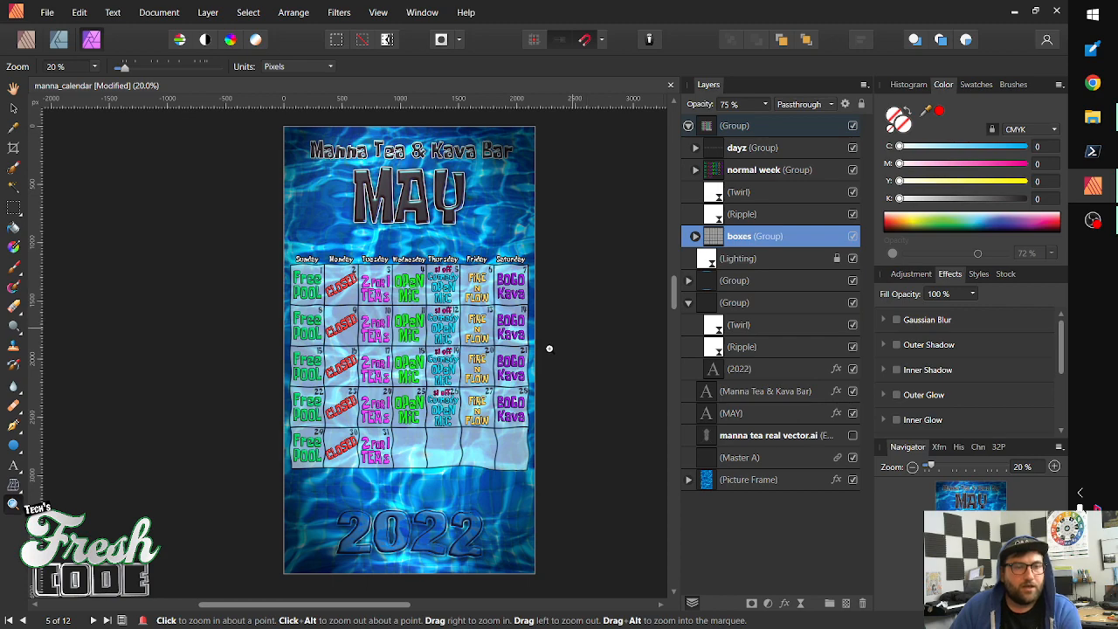
left_click_drag(411, 539, 476, 513)
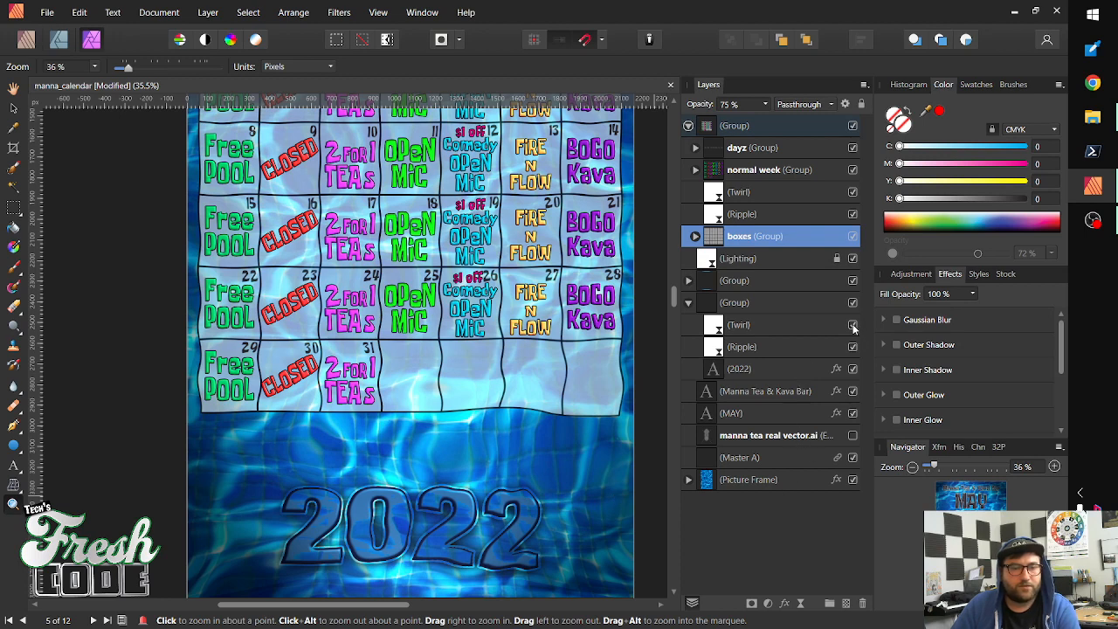
left_click(852, 369)
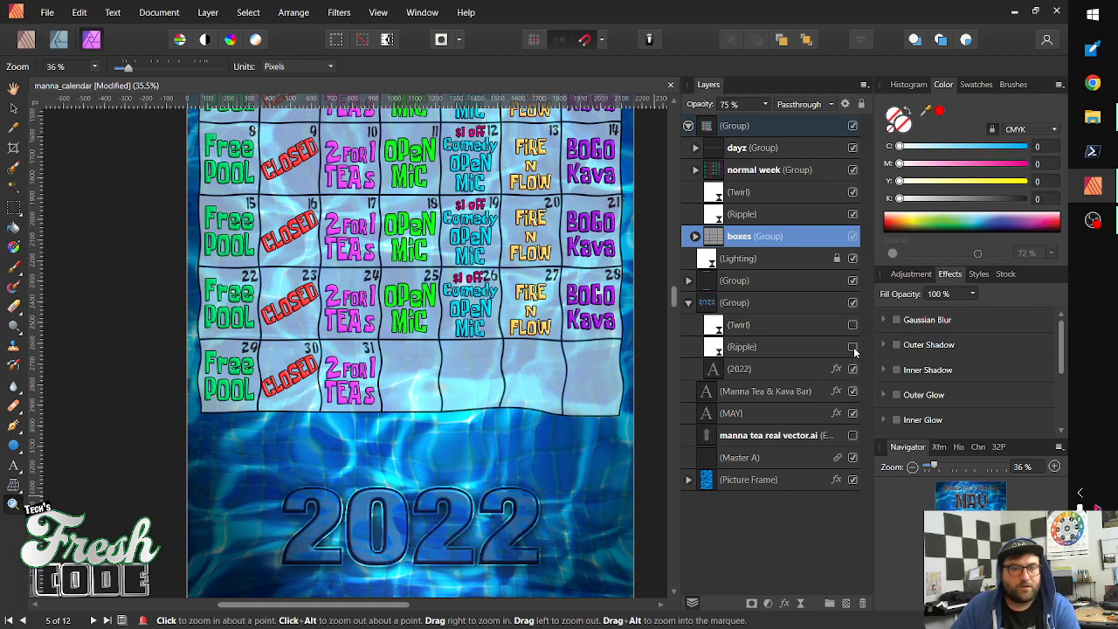
left_click(853, 347)
left_click(853, 324)
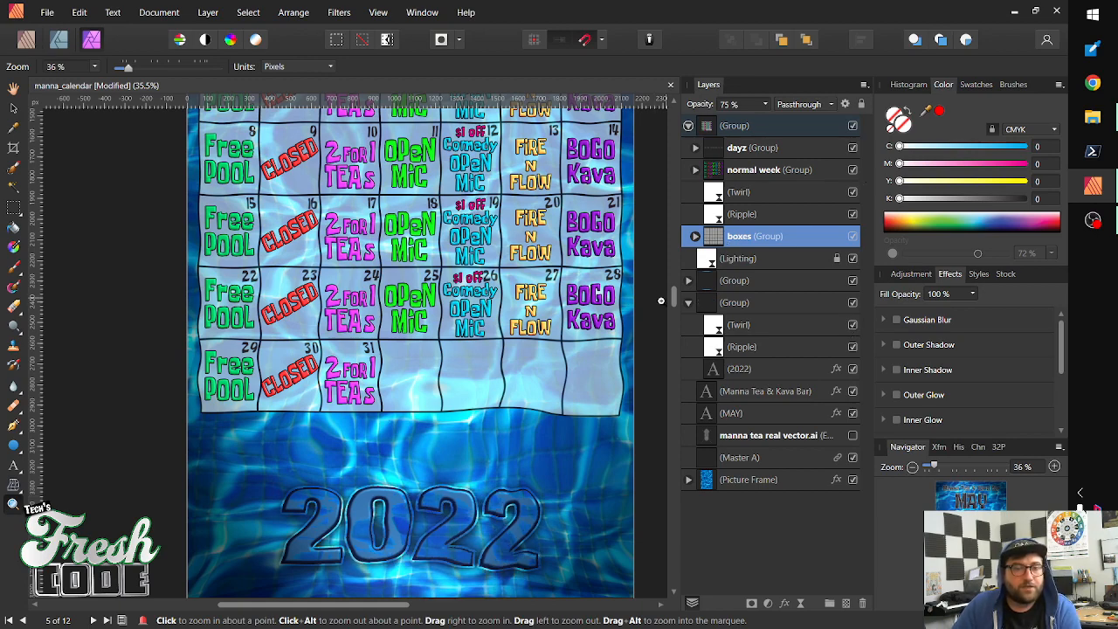
On the August page, hide the Free POOL text in the first-row Sunday box of the normal week group
left_click_drag(590, 316, 507, 319)
left_click_drag(674, 296, 660, 406)
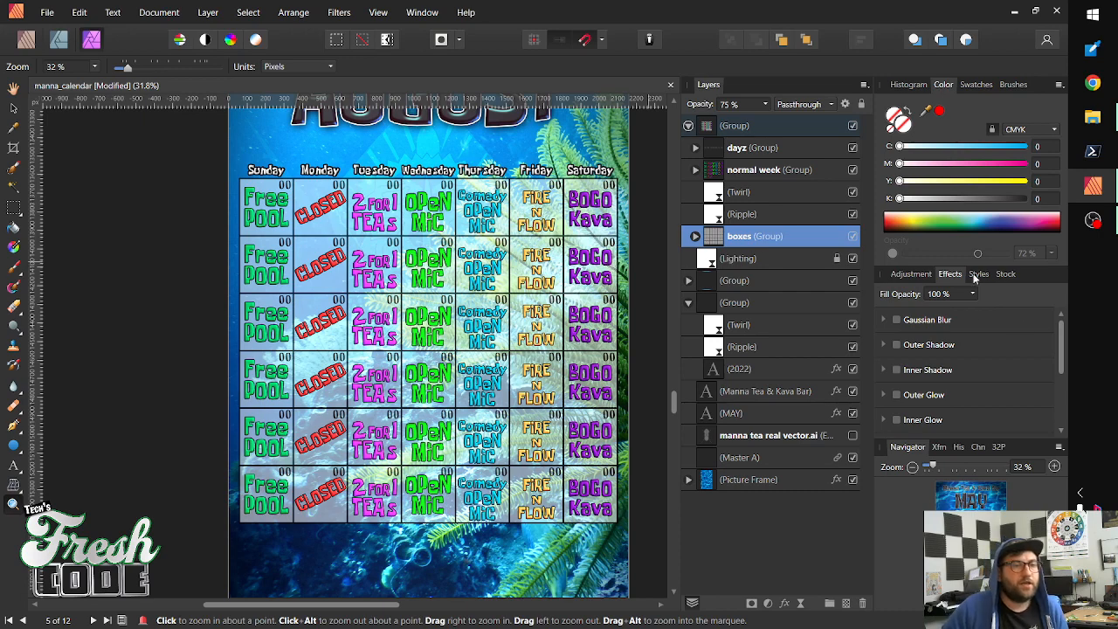
left_click_drag(267, 210, 302, 213)
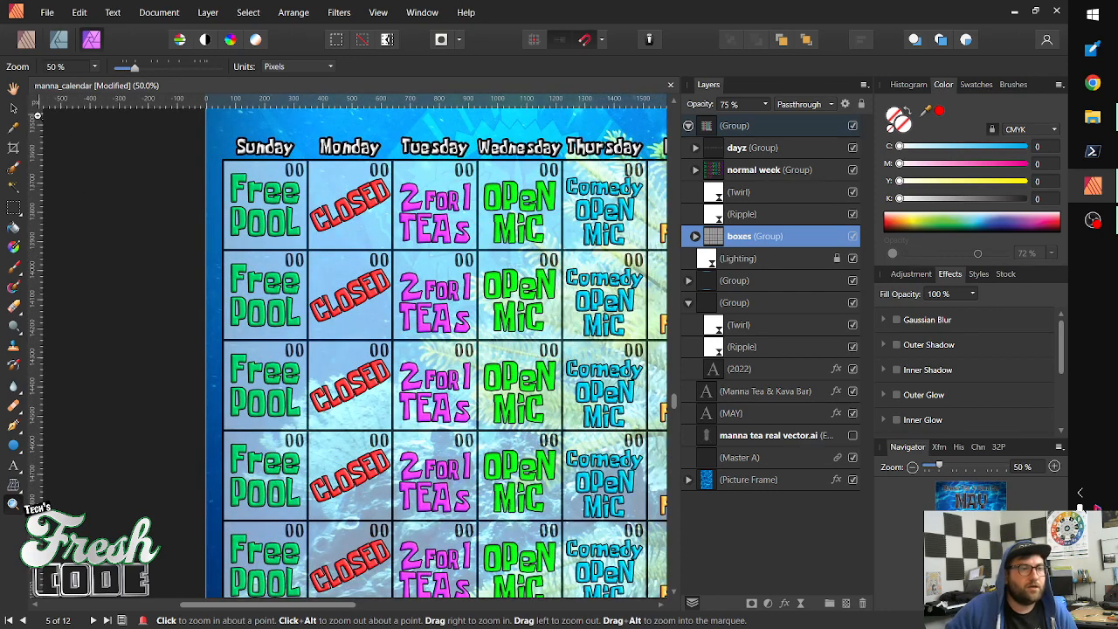
left_click(13, 109)
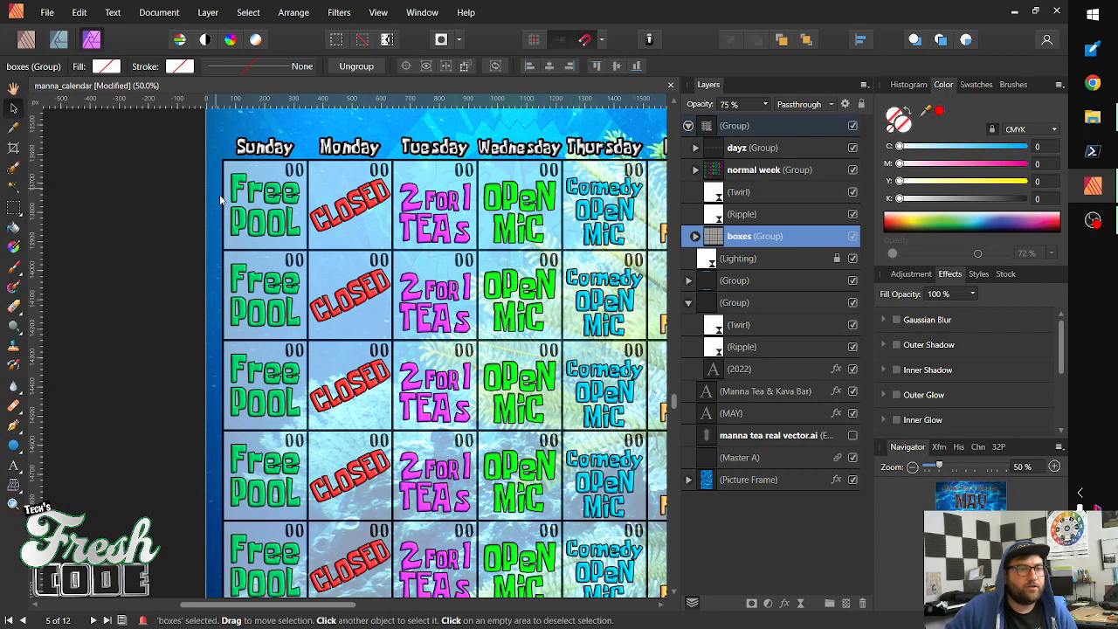
left_click(280, 224)
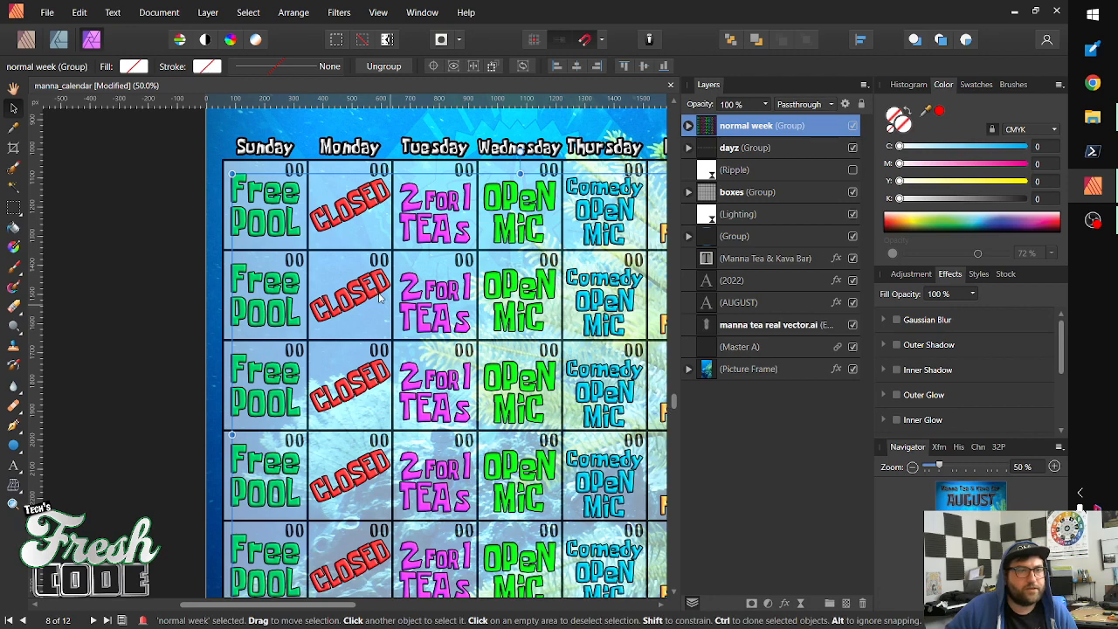
double_click(279, 224)
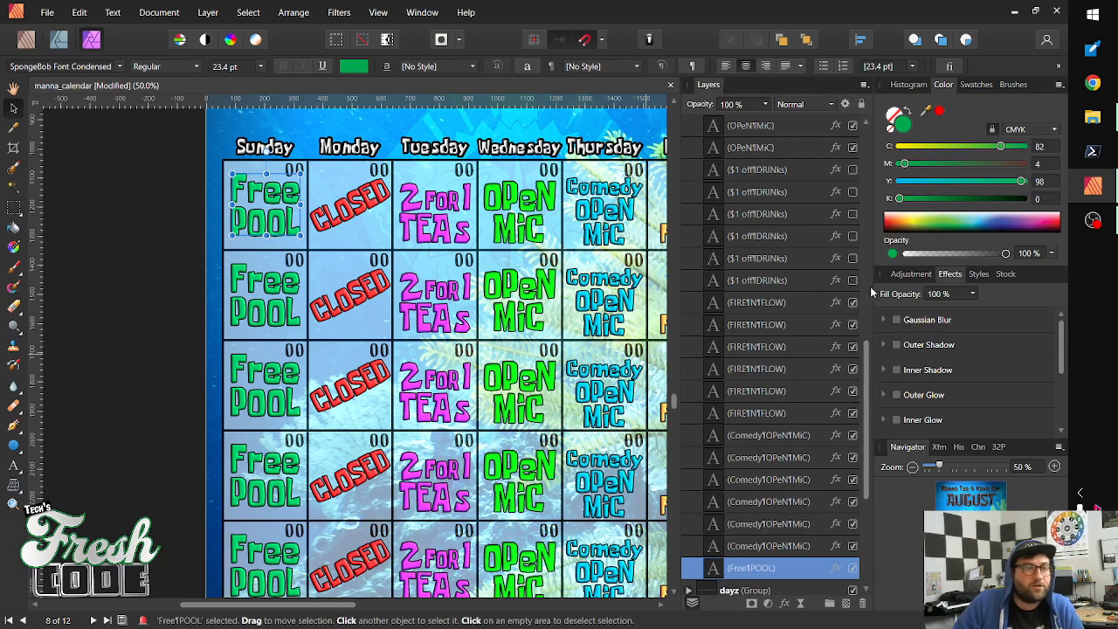
left_click(857, 571)
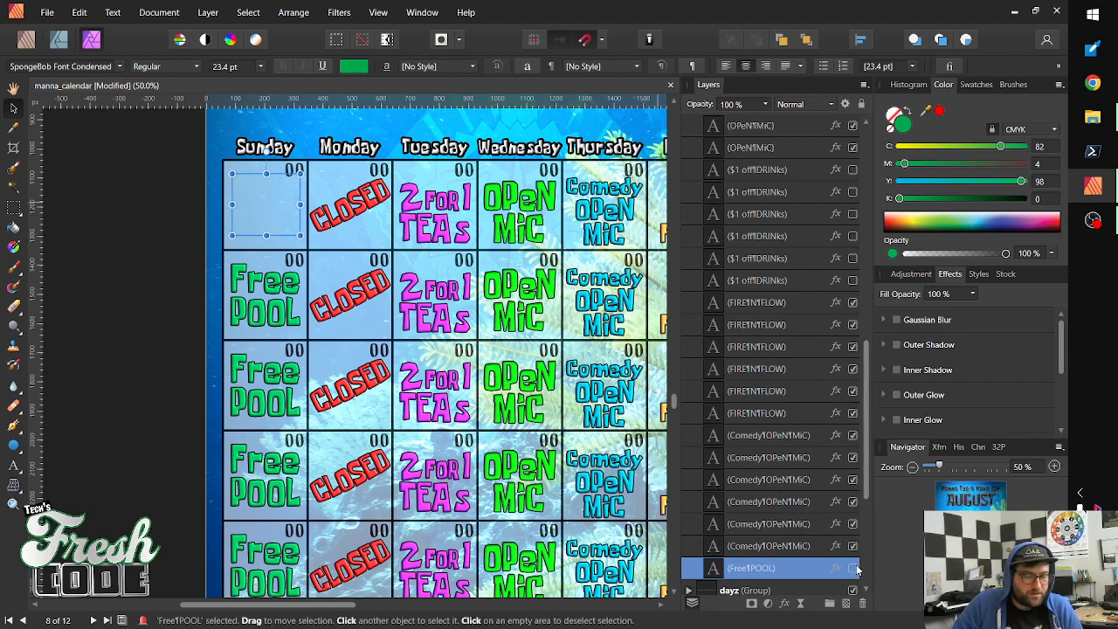
Hide the 00 date number in August's first Sunday box and collapse the boxes group
left_click(291, 177)
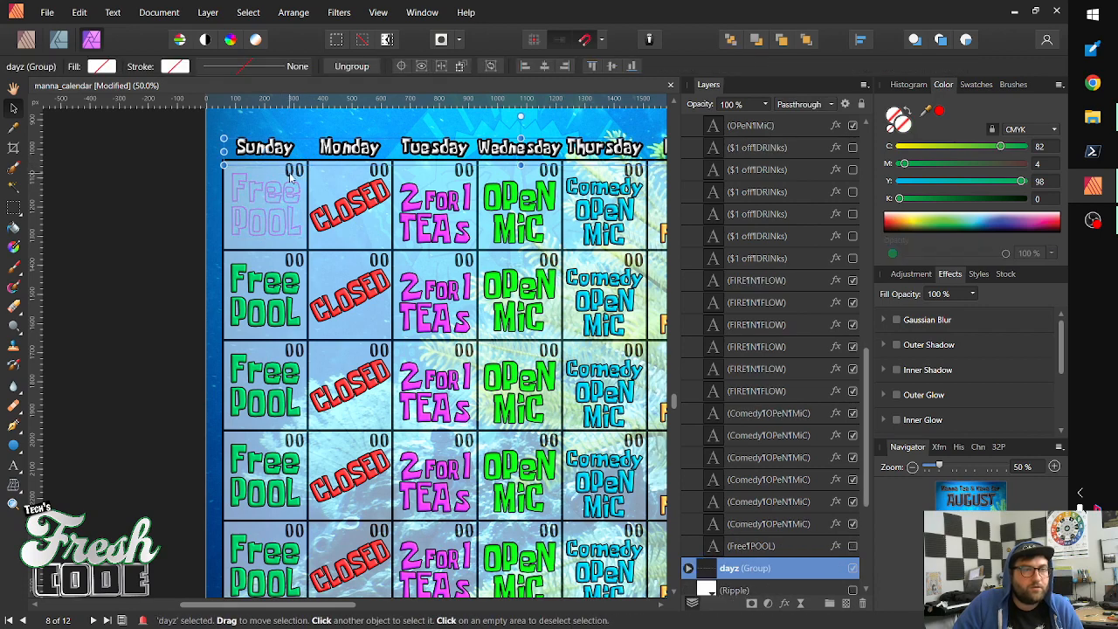
left_click(291, 178)
double_click(291, 177)
double_click(295, 173)
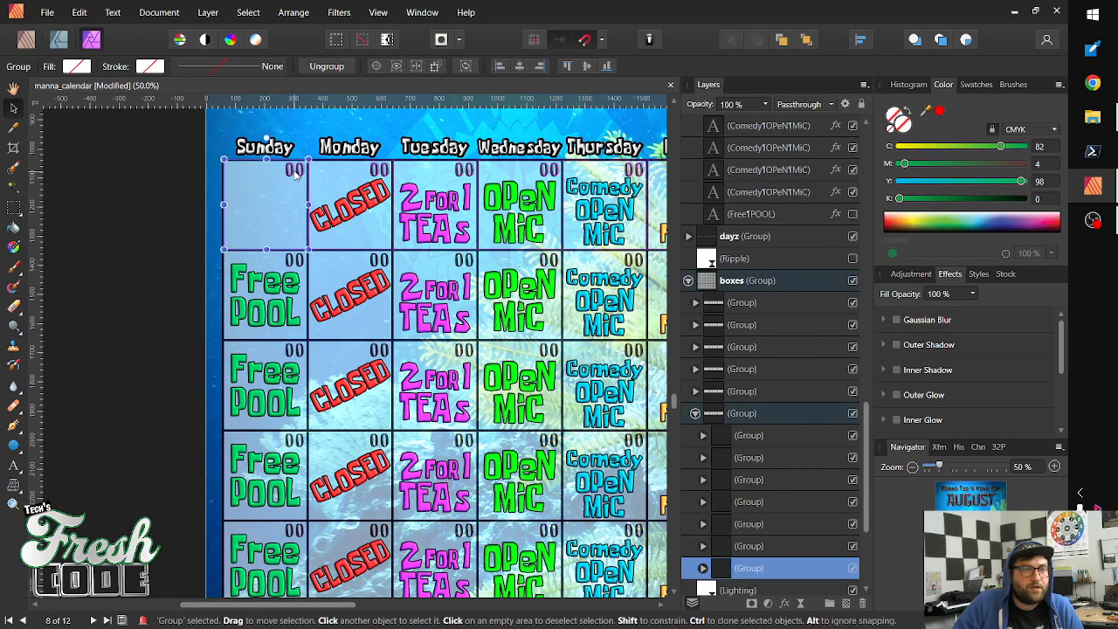
double_click(296, 172)
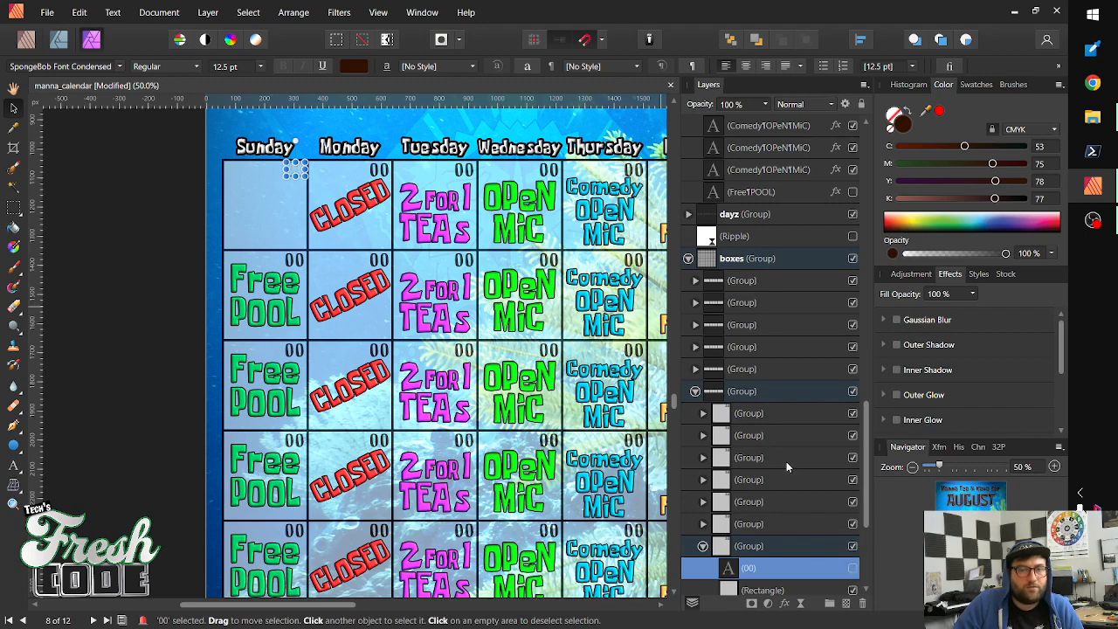
left_click(689, 259)
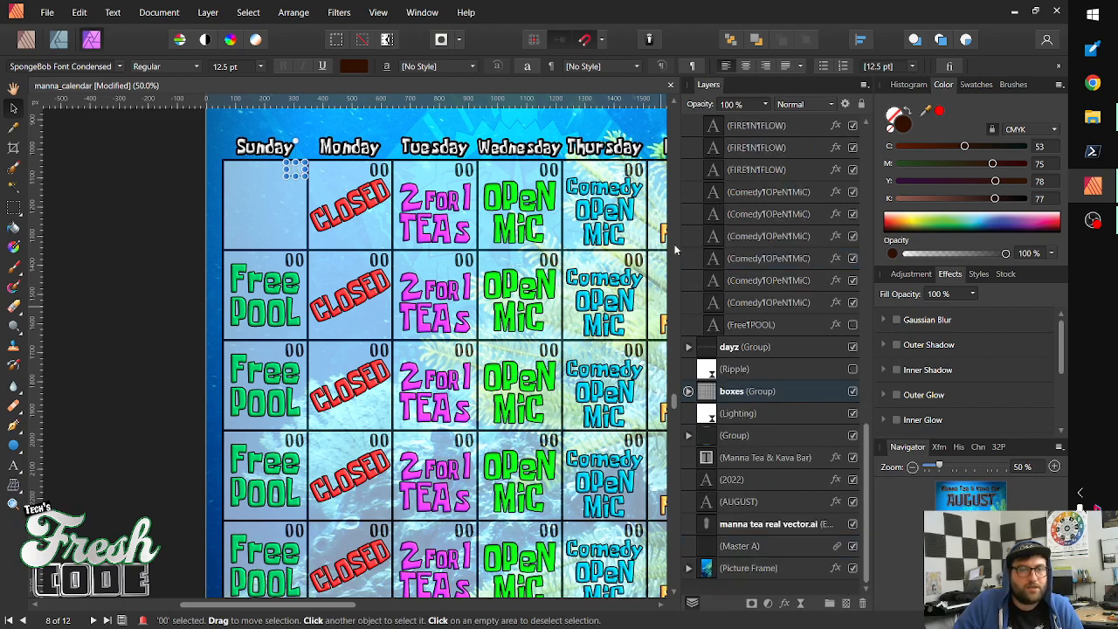
Select the Free POOL text in the last-row Sunday box of the August calendar
left_click_drag(425, 512, 387, 372)
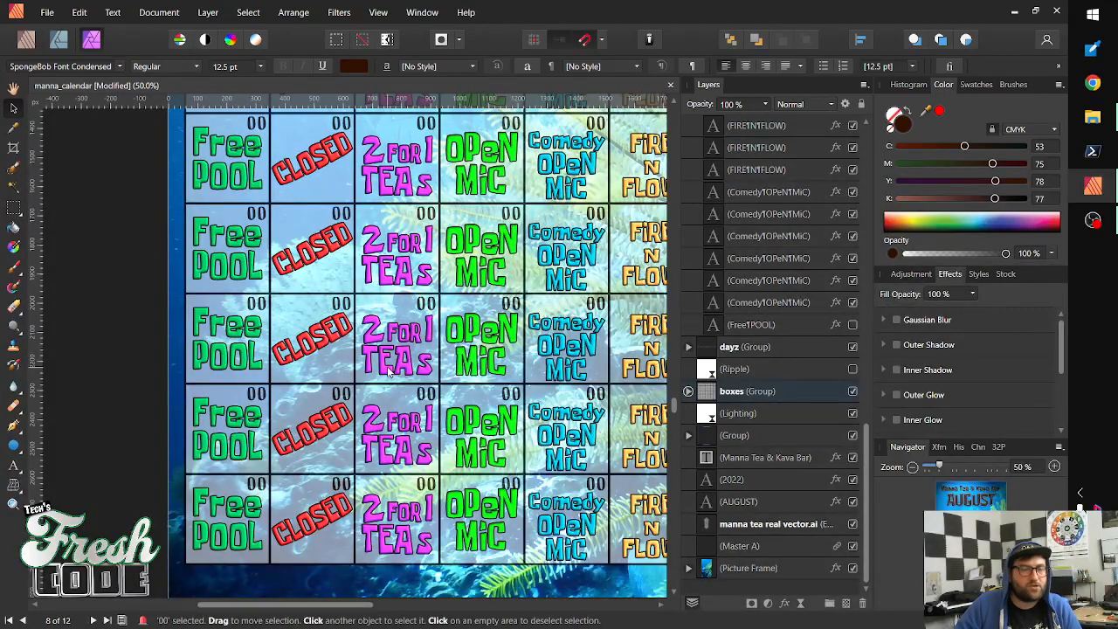
left_click_drag(371, 448, 154, 372)
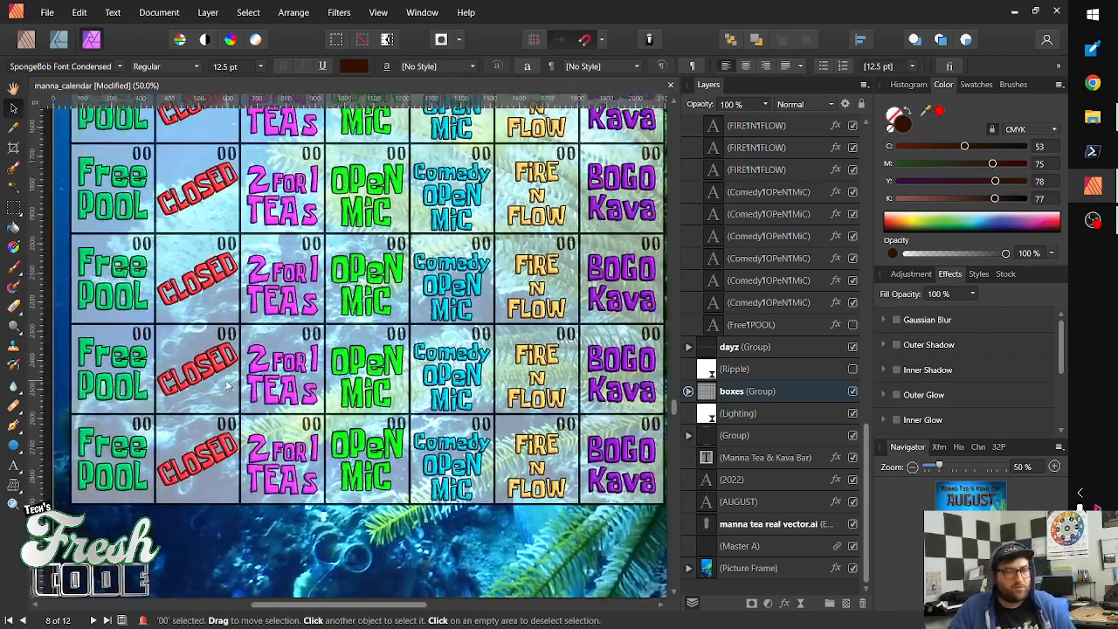
left_click(133, 483)
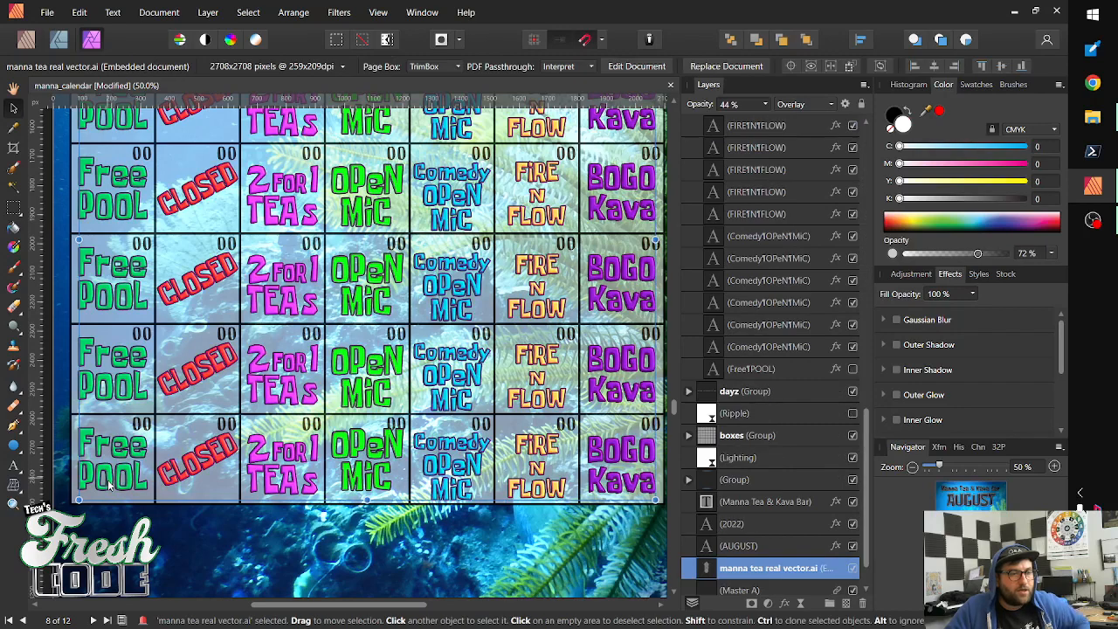
double_click(109, 483)
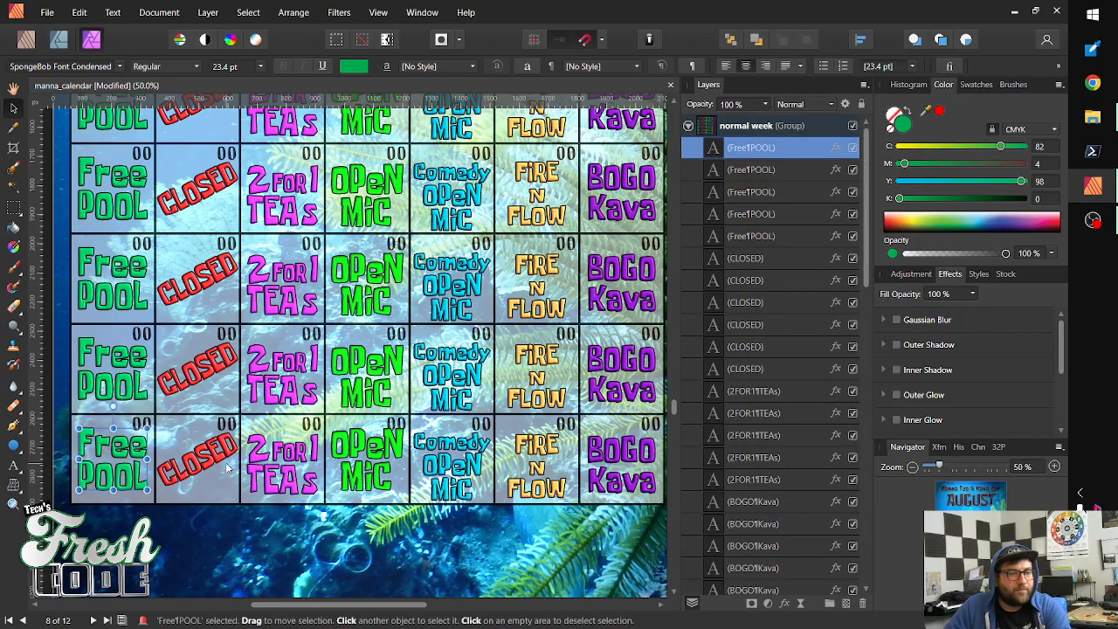
key("super")
key("super")
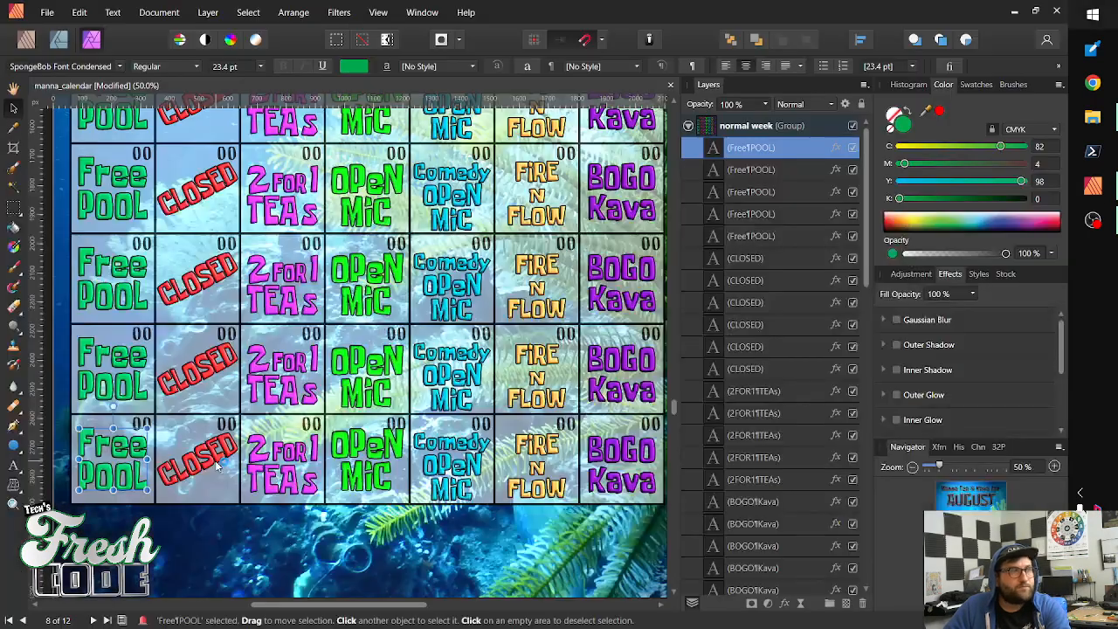
key("super")
key("super")
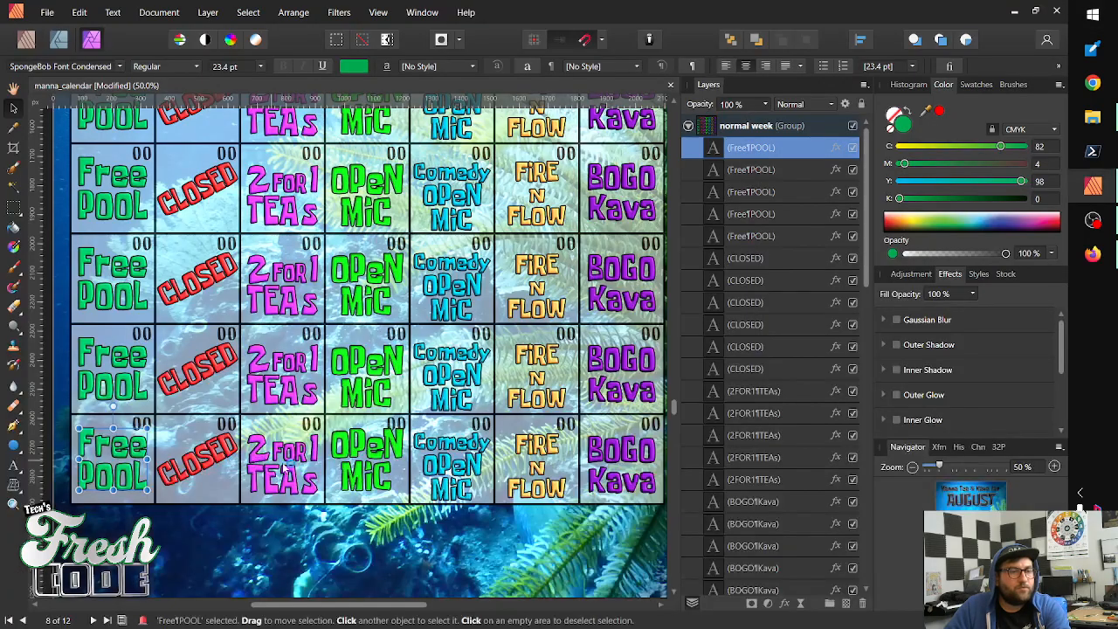
Select all seven event texts in the sixth, last row of the August calendar and hide them together
left_click(211, 456)
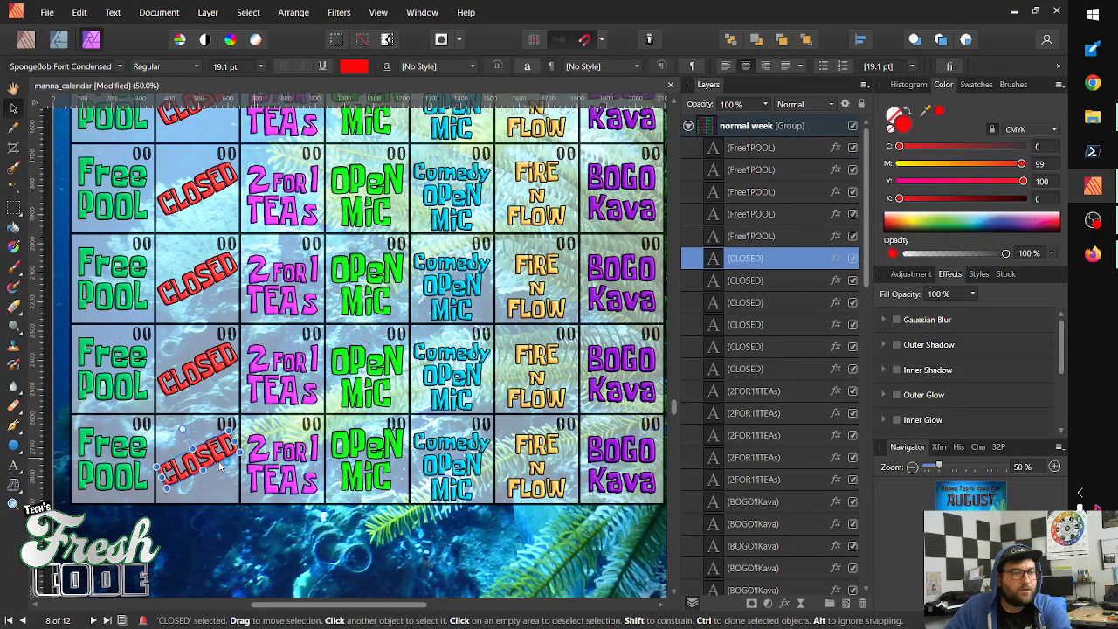
left_click(129, 456, "shift")
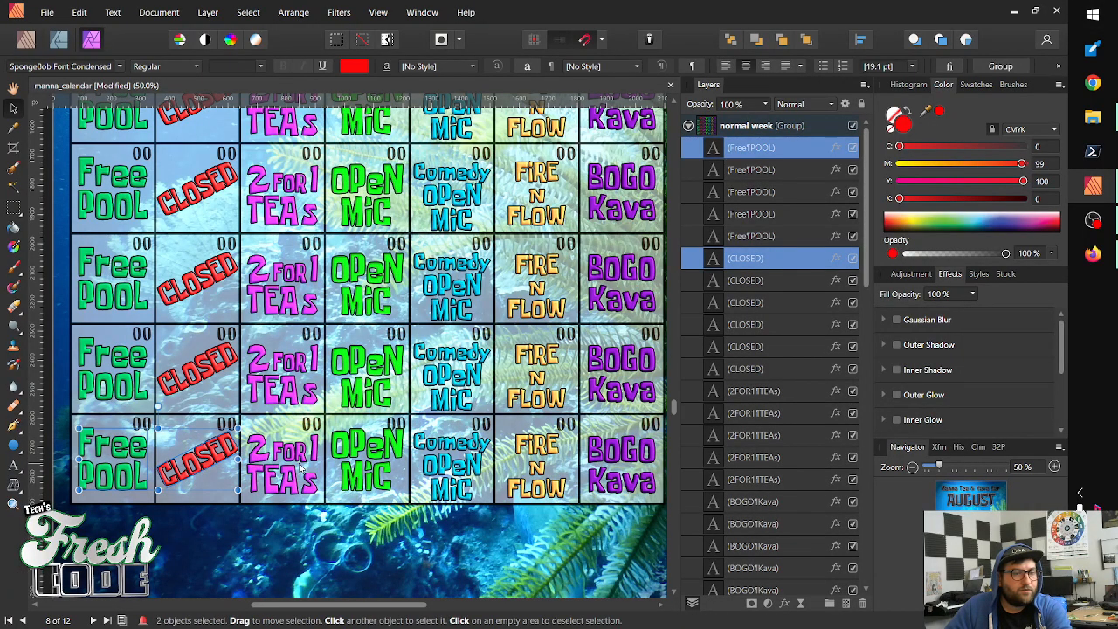
left_click(288, 469, "shift")
left_click(454, 466, "shift")
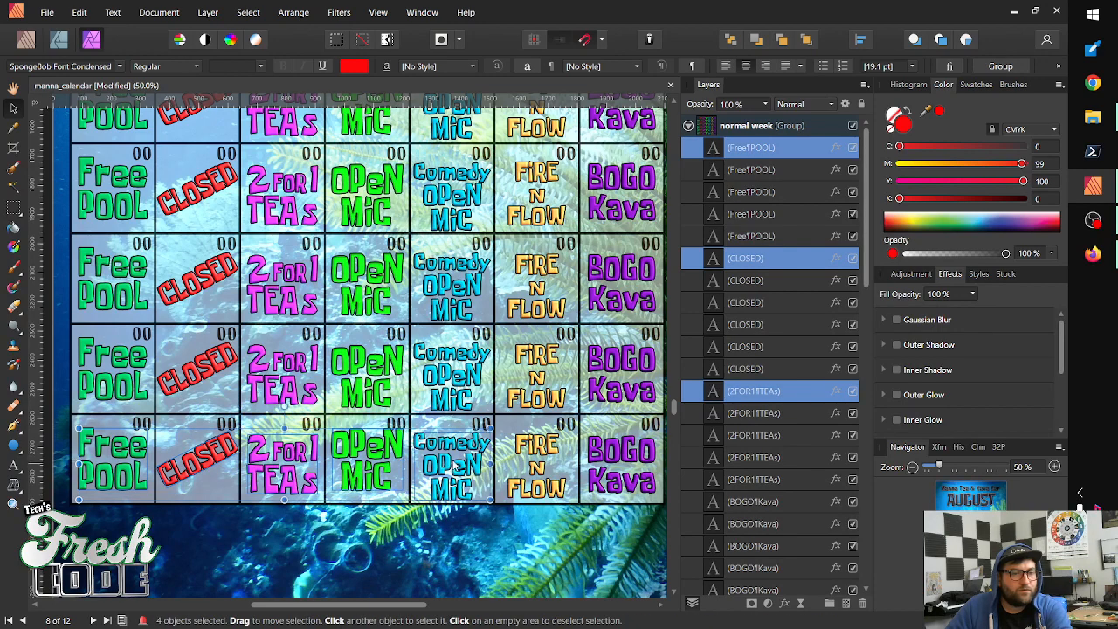
left_click(529, 461, "shift")
left_click(603, 463, "shift")
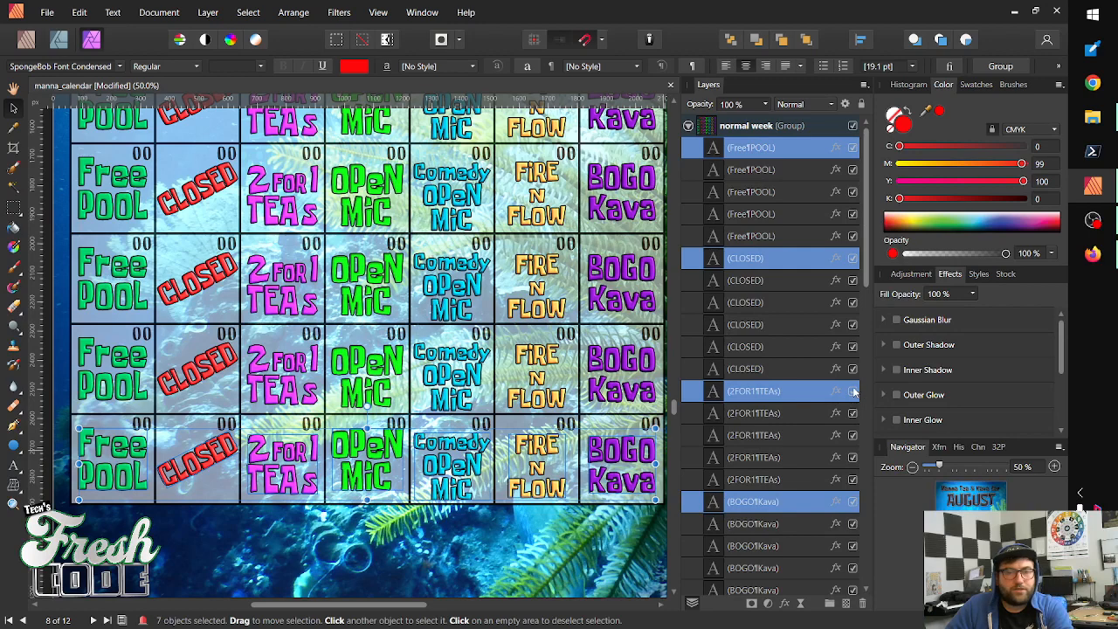
left_click(854, 393)
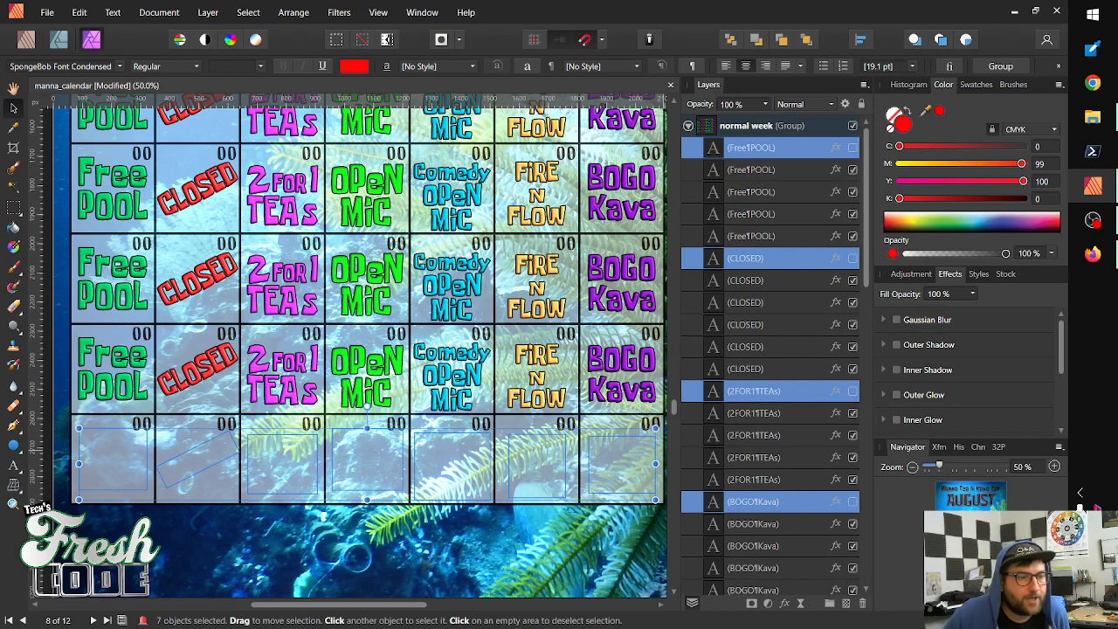
Hide the subgroup of the boxes group that holds August's sixth row of day boxes
left_click(120, 422)
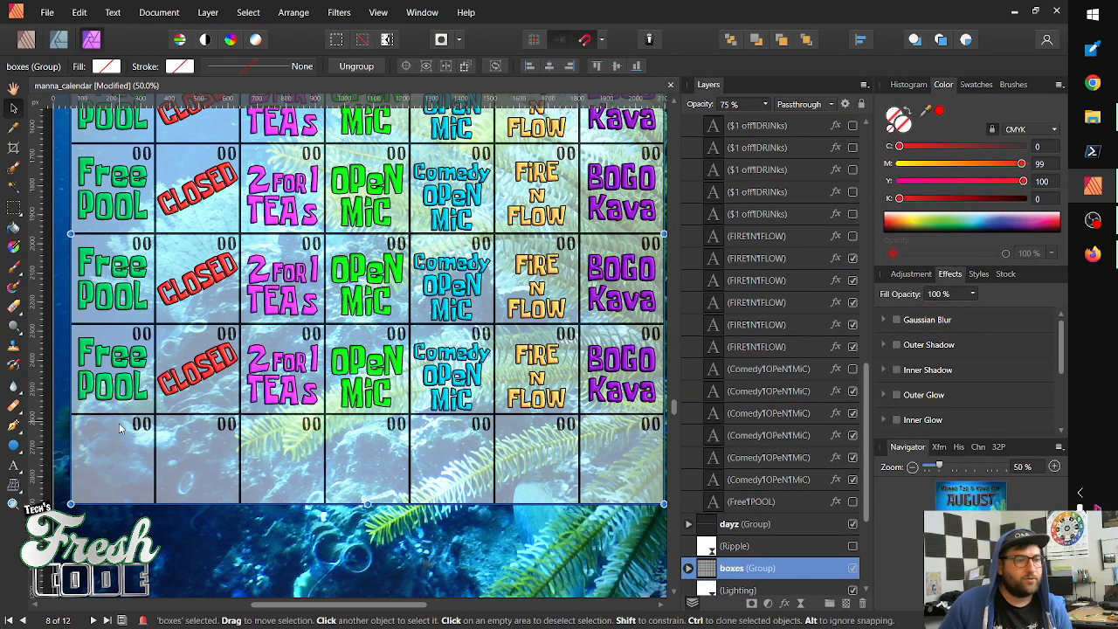
double_click(116, 428)
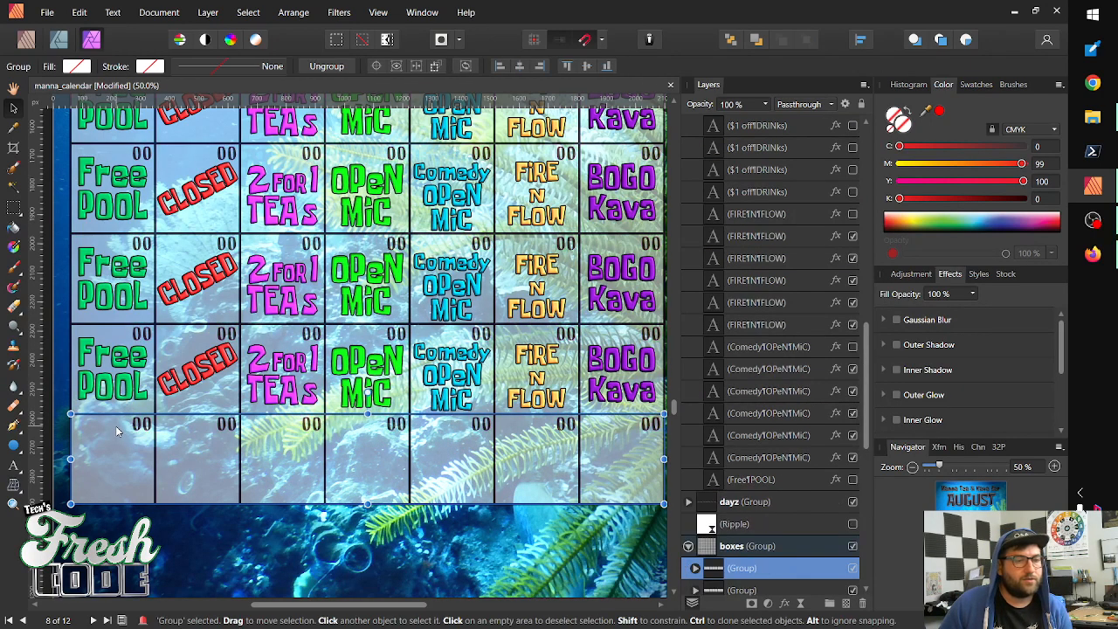
left_click(853, 568)
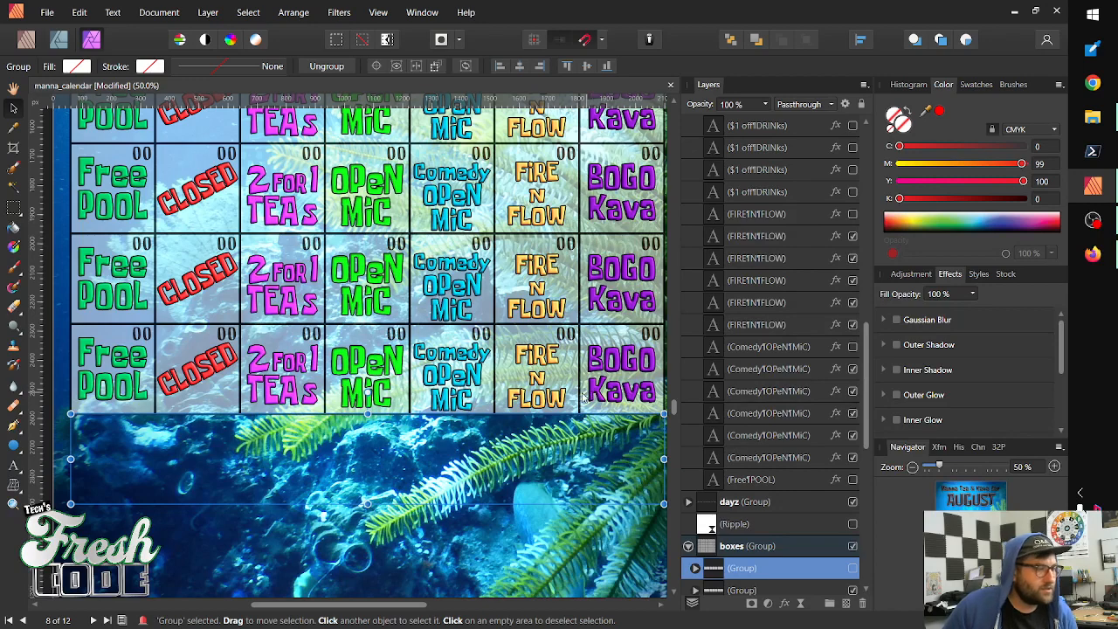
Hide the BOGO Kava, Fire N Flow and Comedy Open Mic texts in August's fifth row
left_click(626, 374)
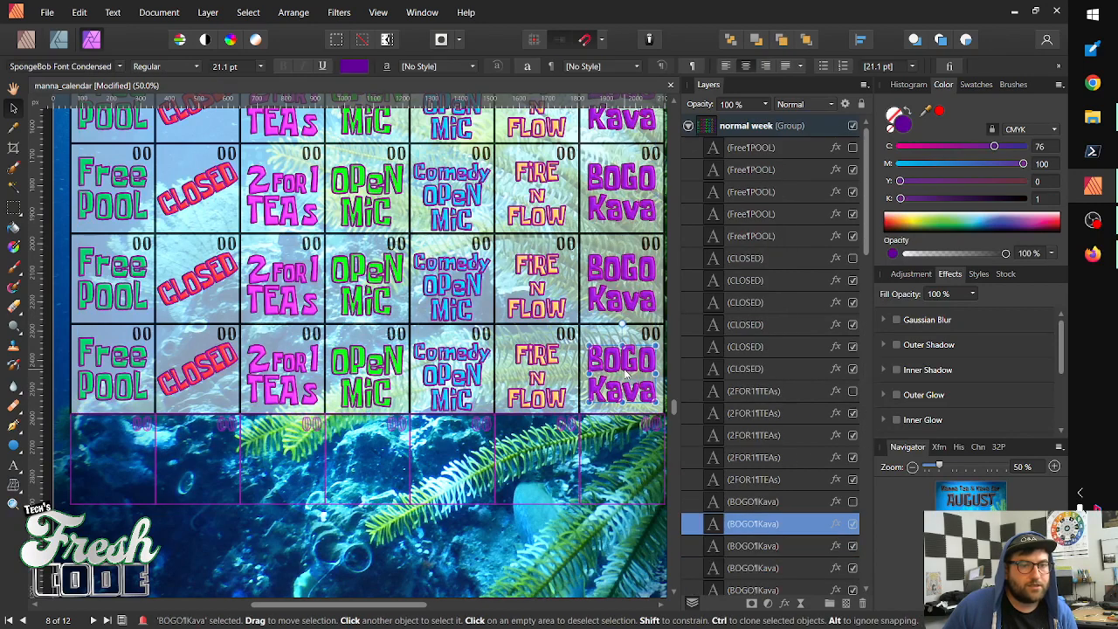
left_click(549, 373, "shift")
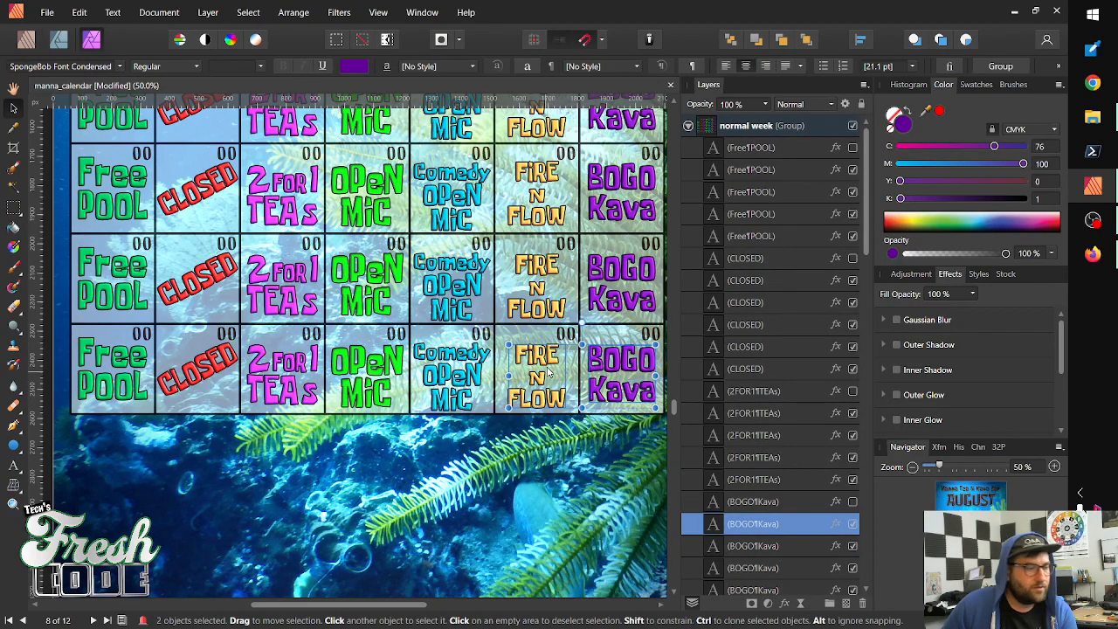
left_click(465, 360, "shift")
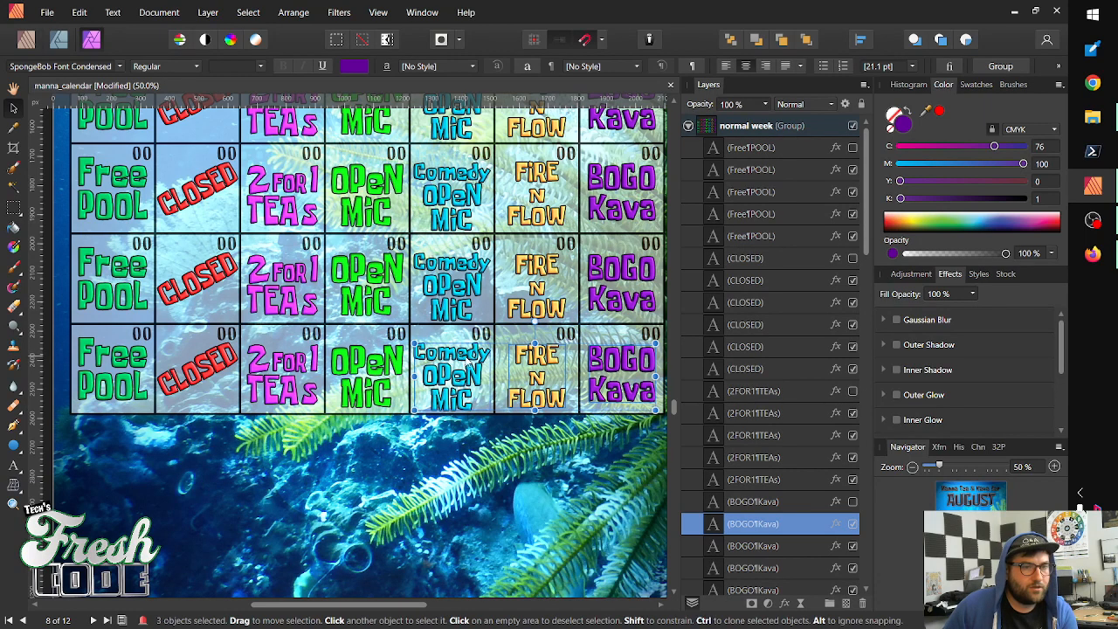
left_click(852, 523)
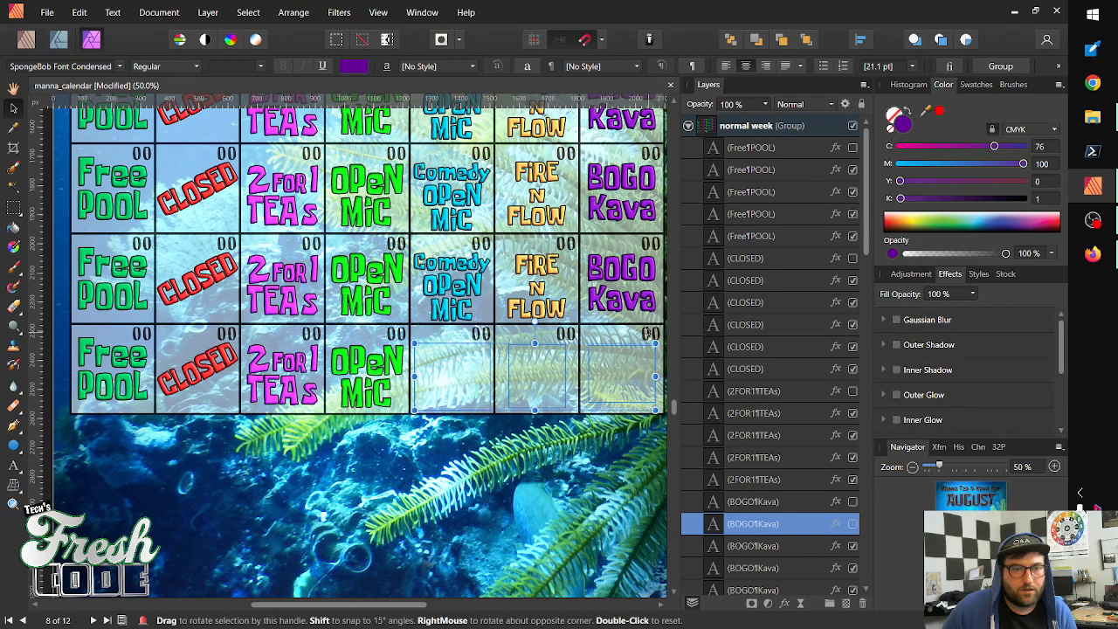
Hide the 00 date numbers in the Saturday, Friday and Thursday boxes of August's fifth row
left_click(652, 337)
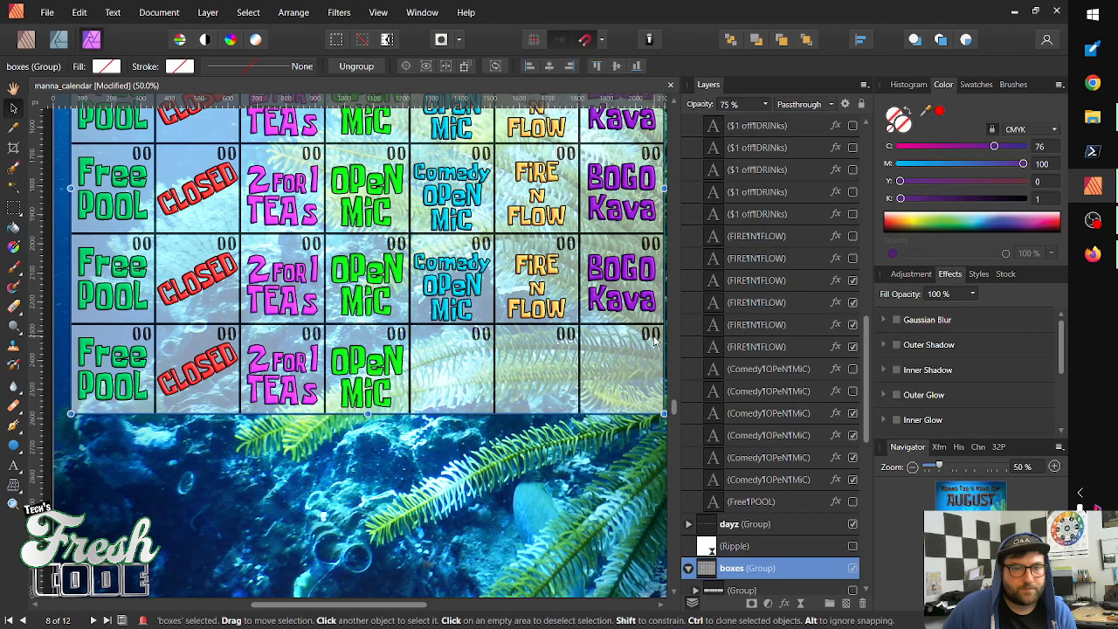
double_click(655, 341)
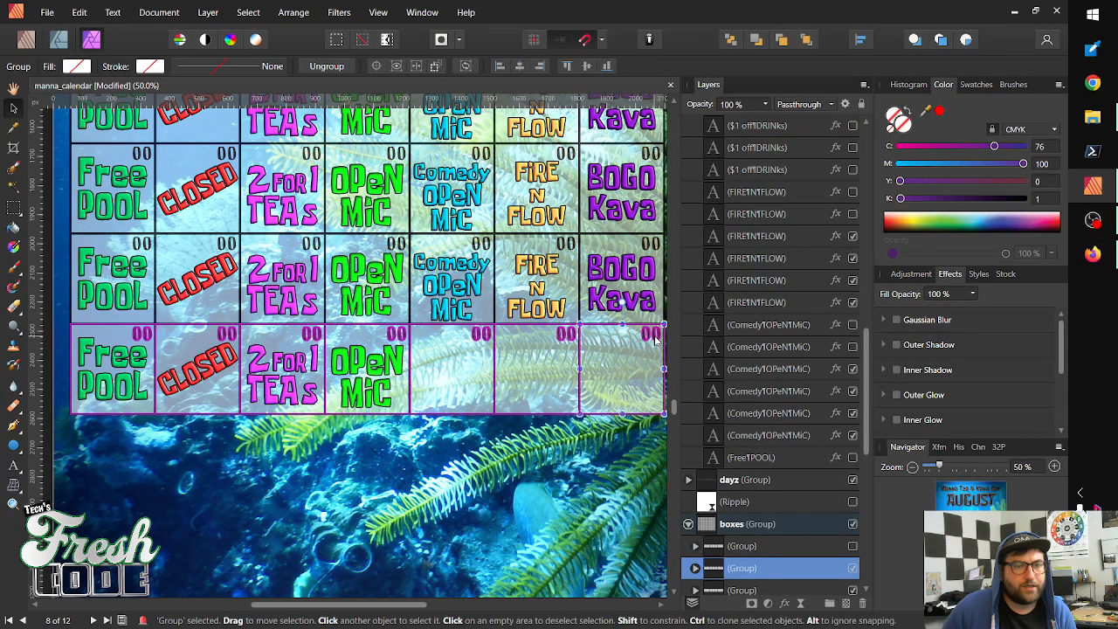
double_click(655, 341)
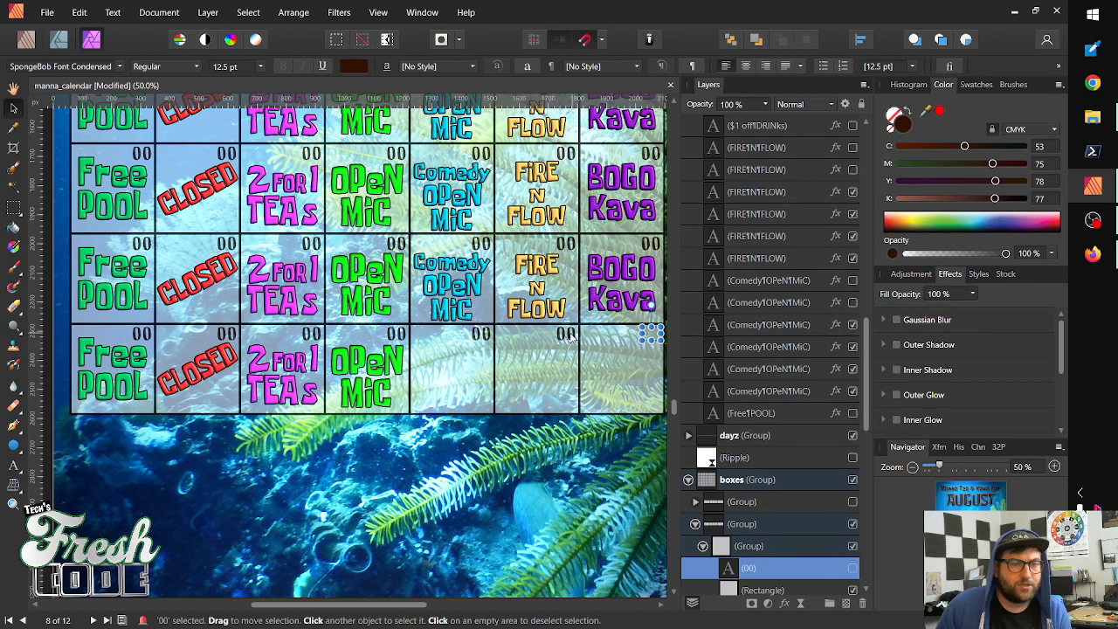
left_click(568, 336)
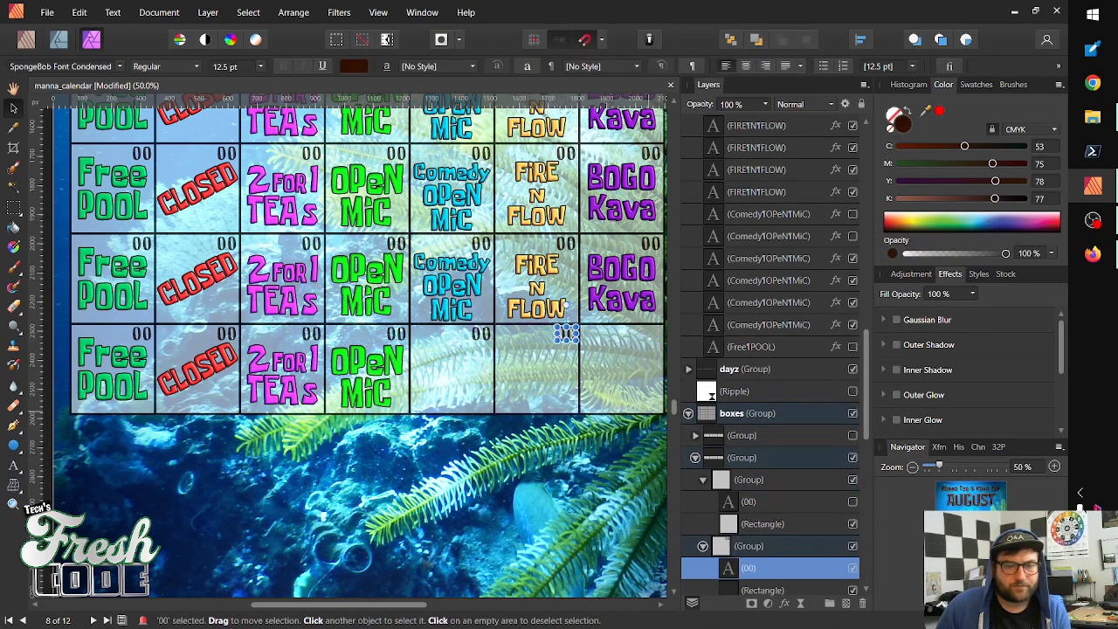
left_click(852, 570)
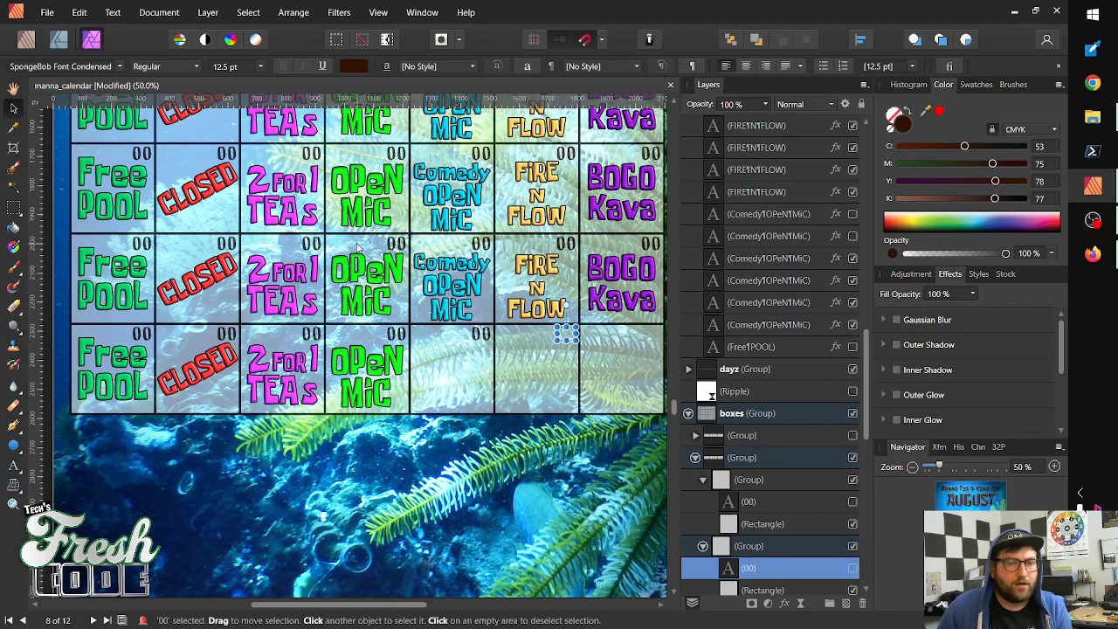
left_click(483, 339)
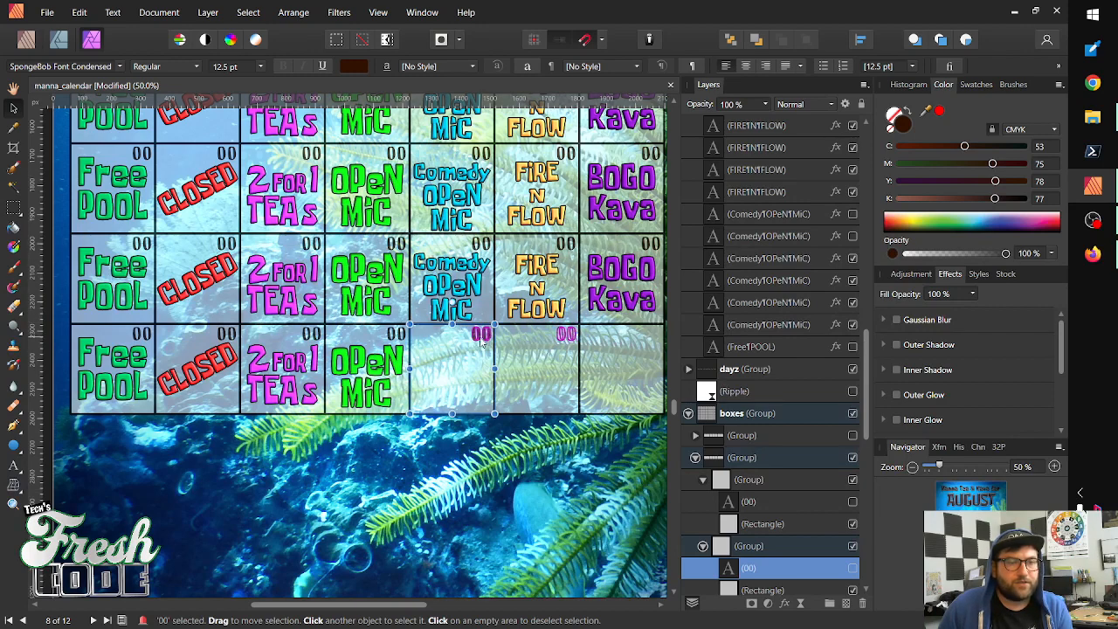
double_click(480, 337)
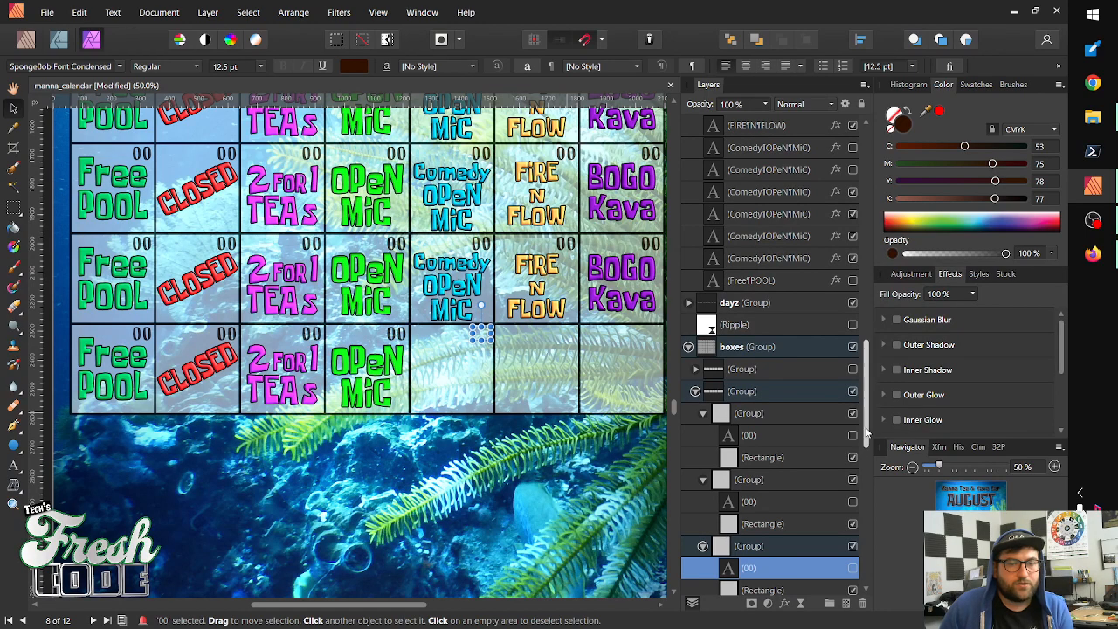
Collapse the boxes and normal week groups in the August page's layer list
scroll(745, 415, "up", 3)
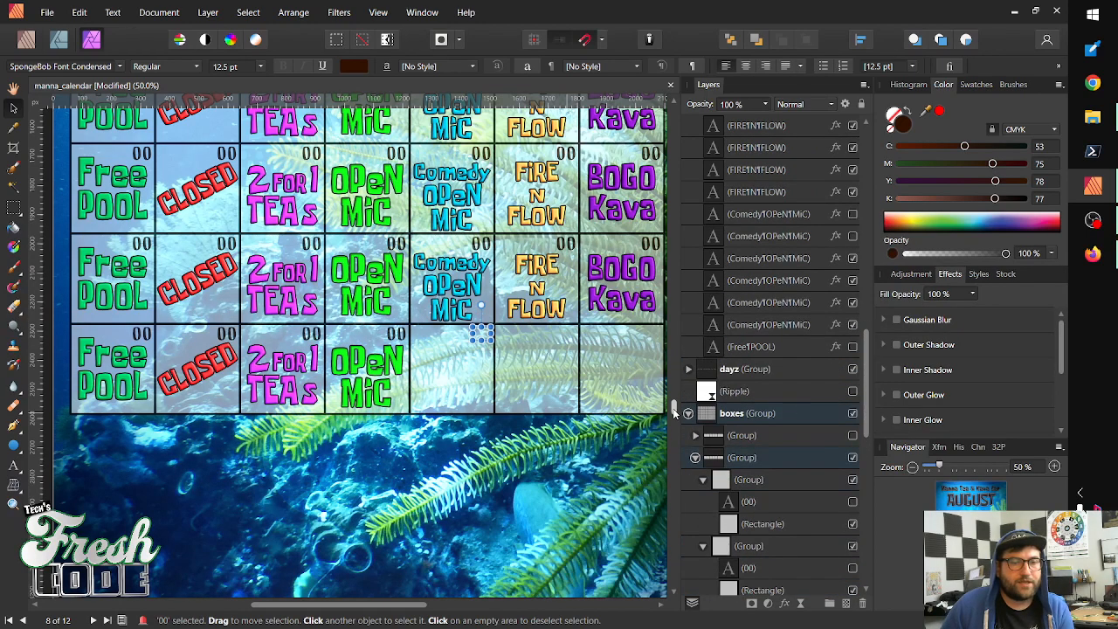
scroll(675, 407, "up", 5)
scroll(676, 406, "down", 3)
scroll(675, 406, "up", 1)
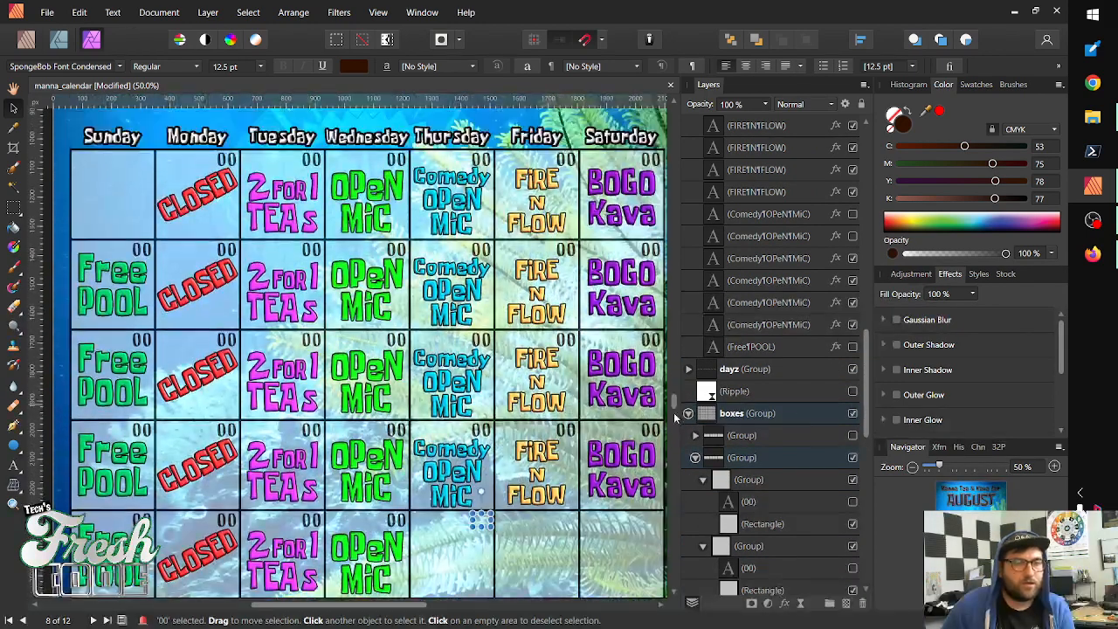
key("z")
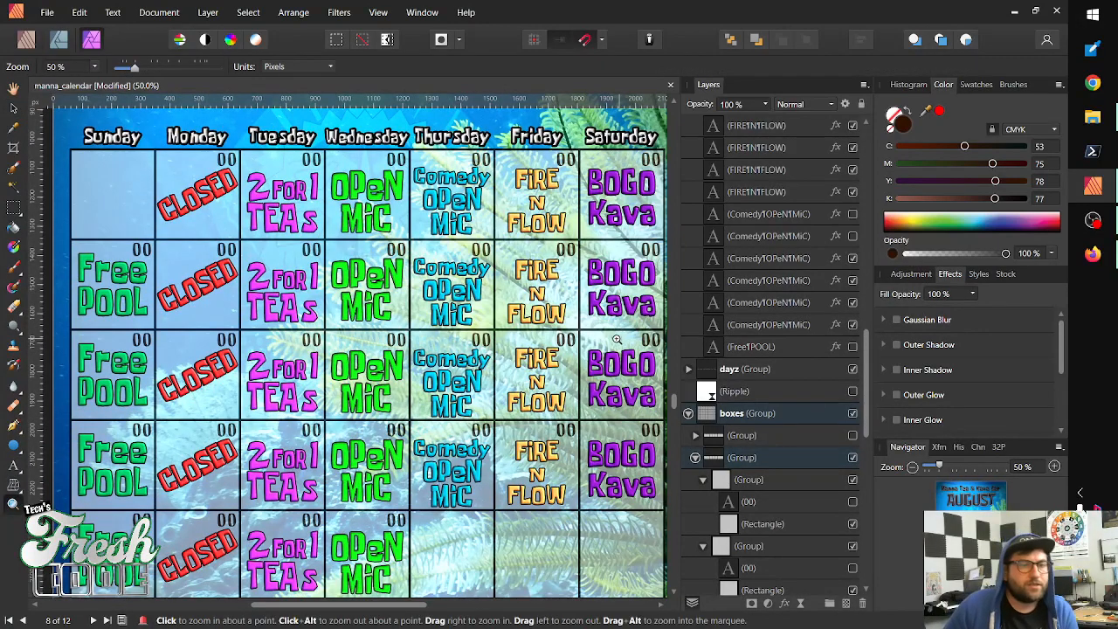
left_click_drag(584, 350, 576, 353)
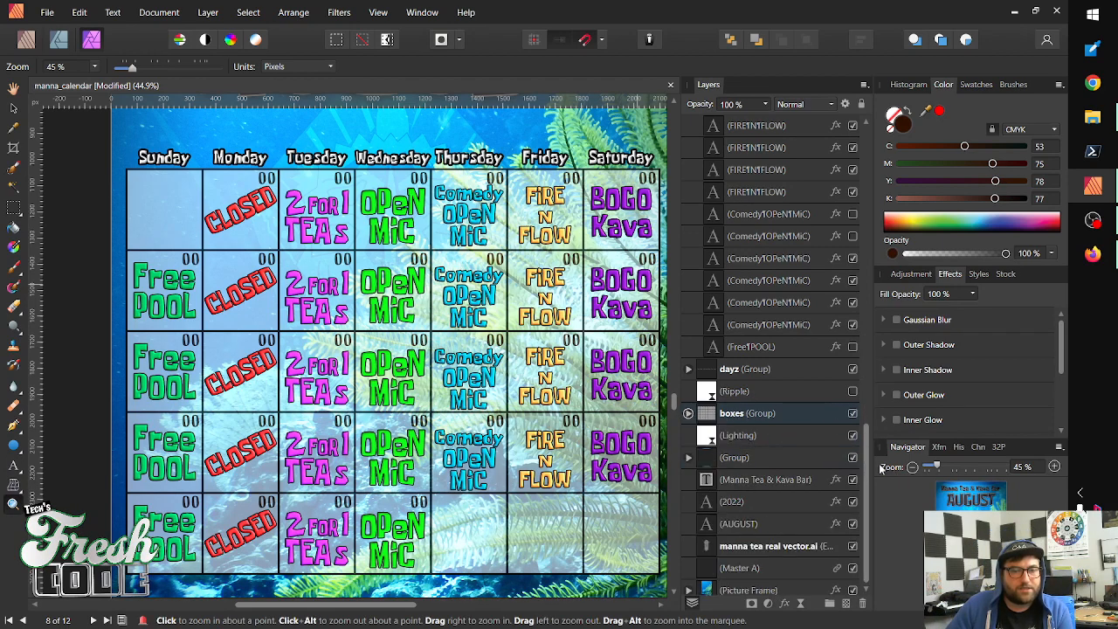
left_click_drag(868, 439, 875, 79)
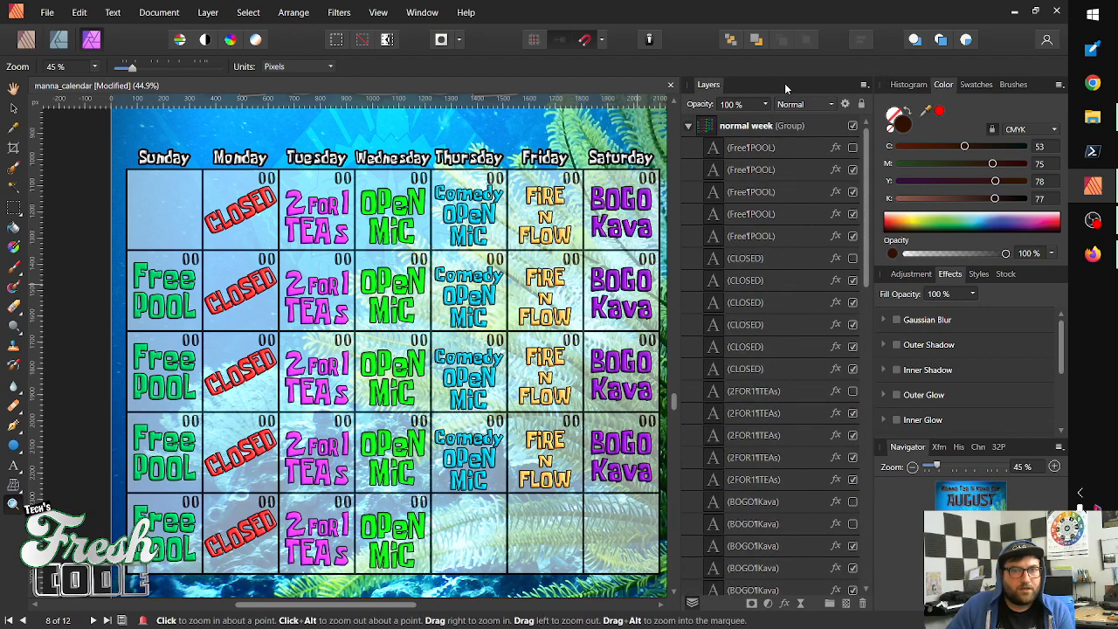
left_click(688, 127)
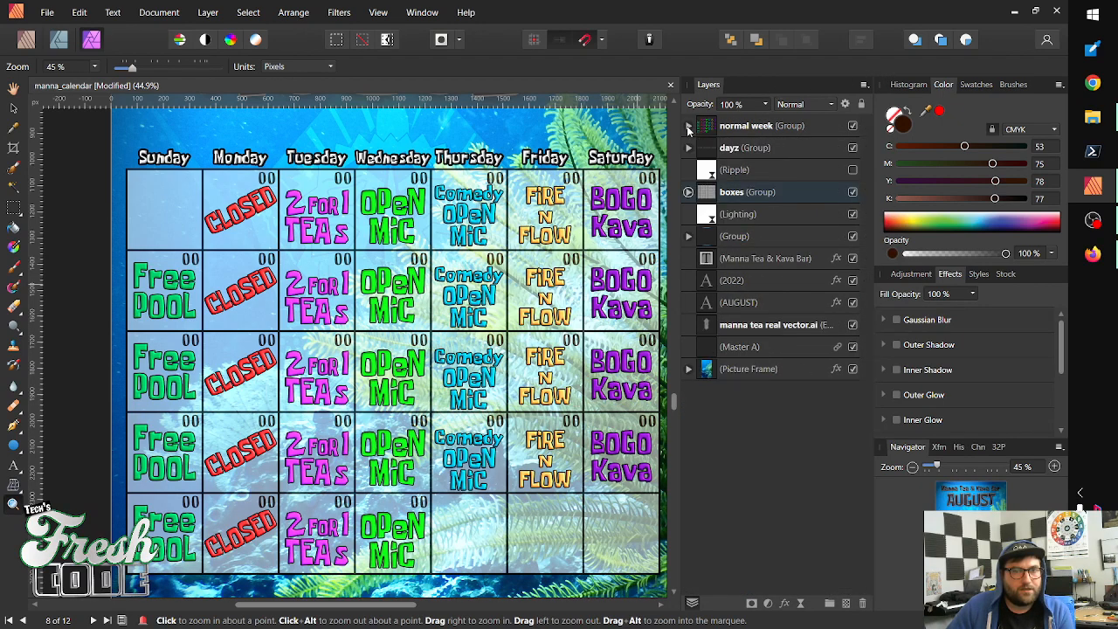
Wrap the boxes group in a new parent group, expand that parent and select the boxes group inside it
left_click(750, 218)
left_click(751, 197)
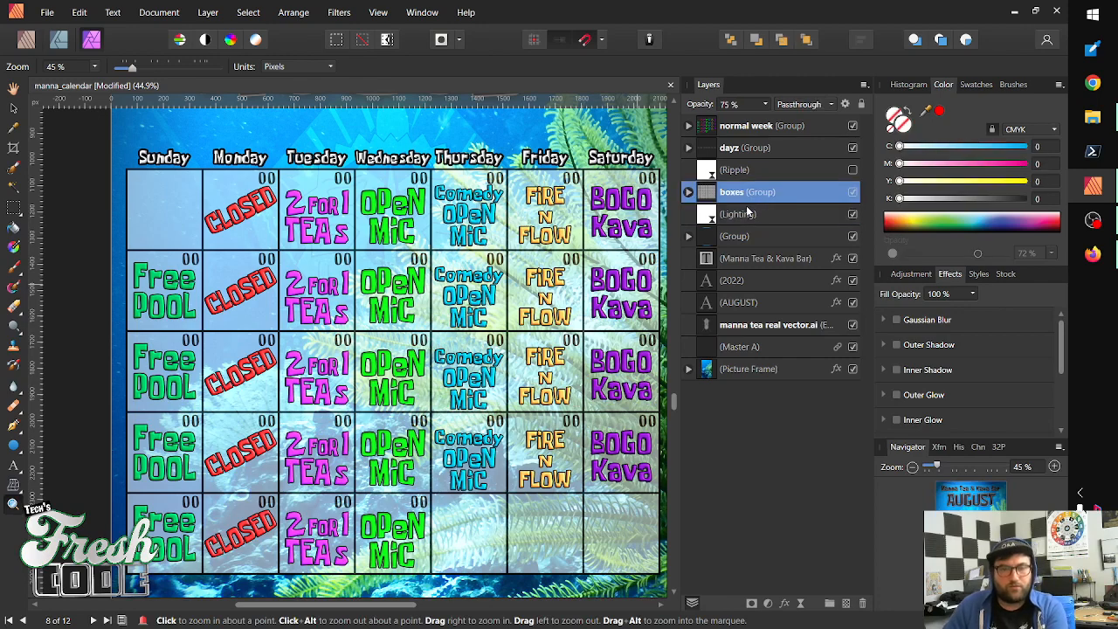
key("ctrl+g")
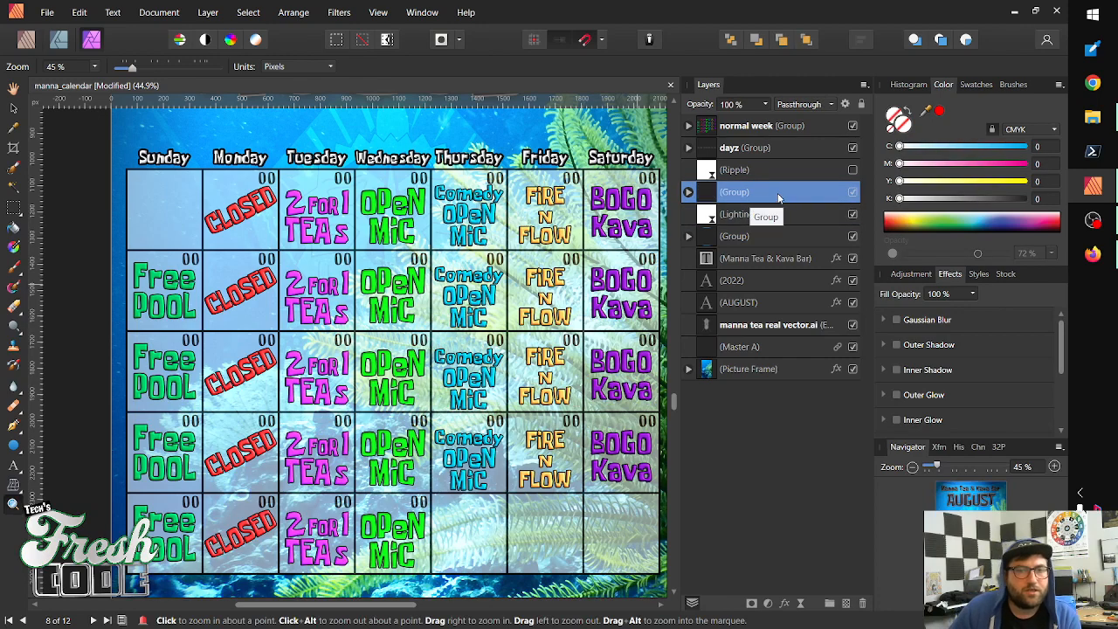
double_click(774, 193)
double_click(709, 195)
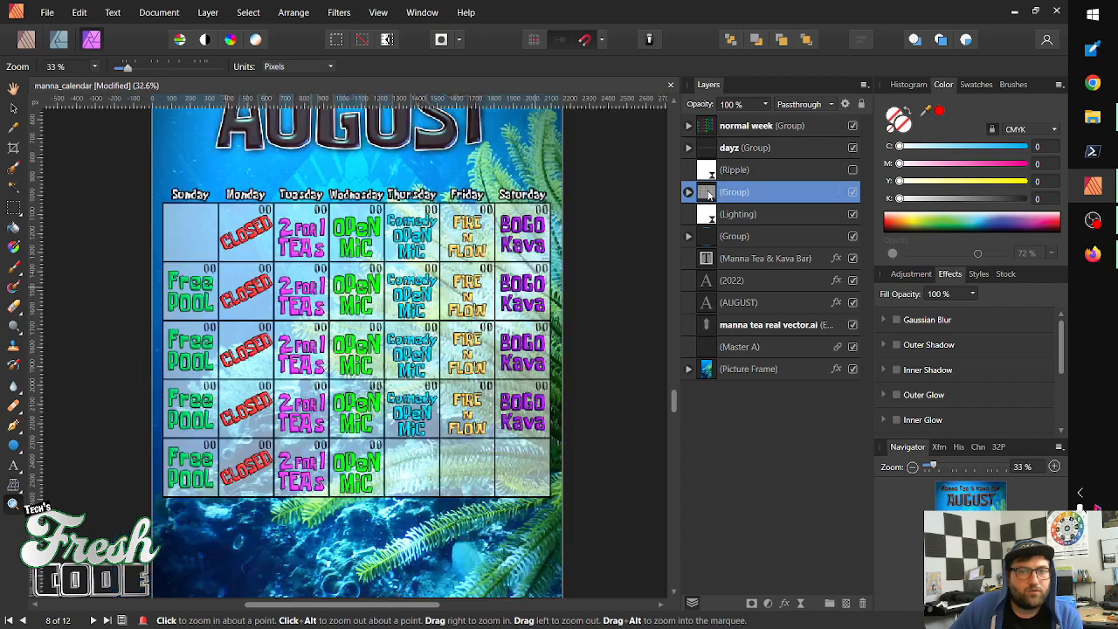
left_click(688, 192)
left_click(736, 214)
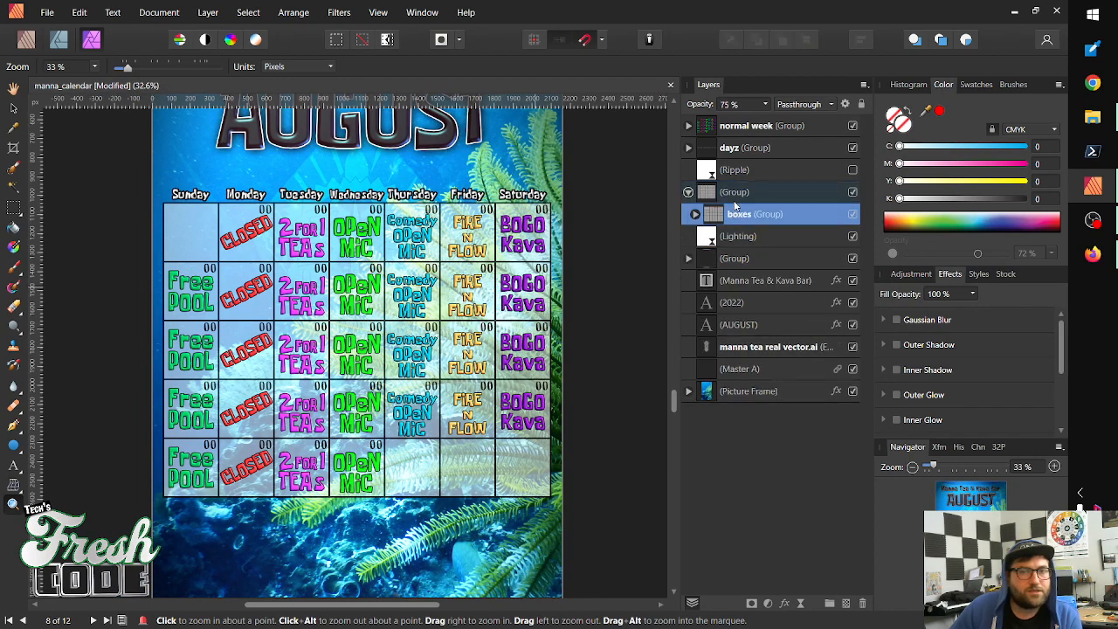
Add a live Ripple filter and place it directly above the boxes group inside the parent group
left_click(208, 12)
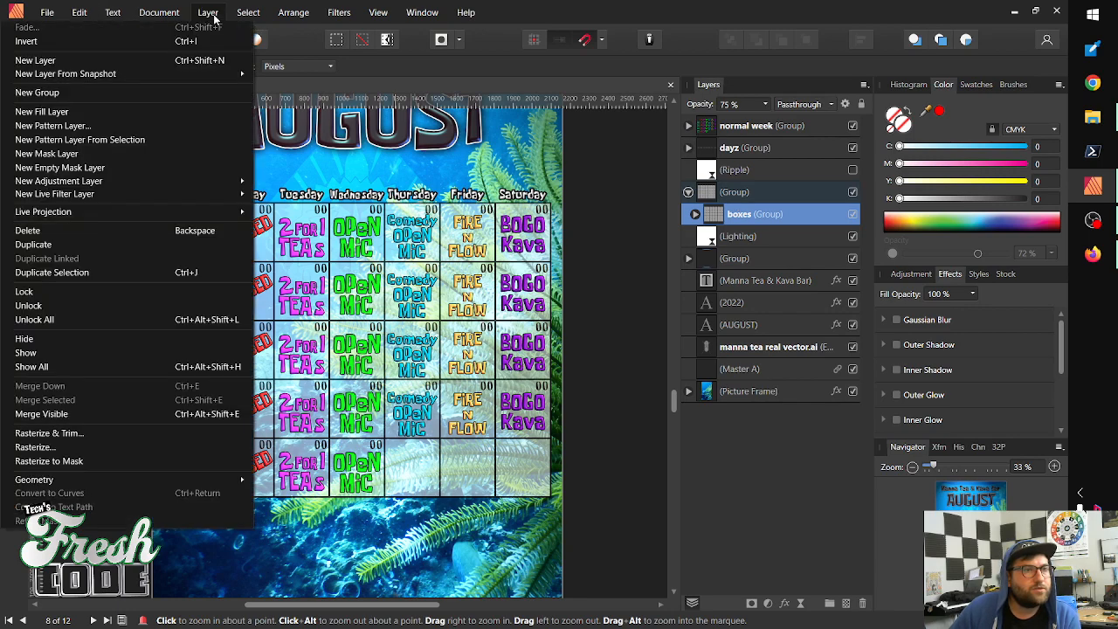
left_click(208, 21)
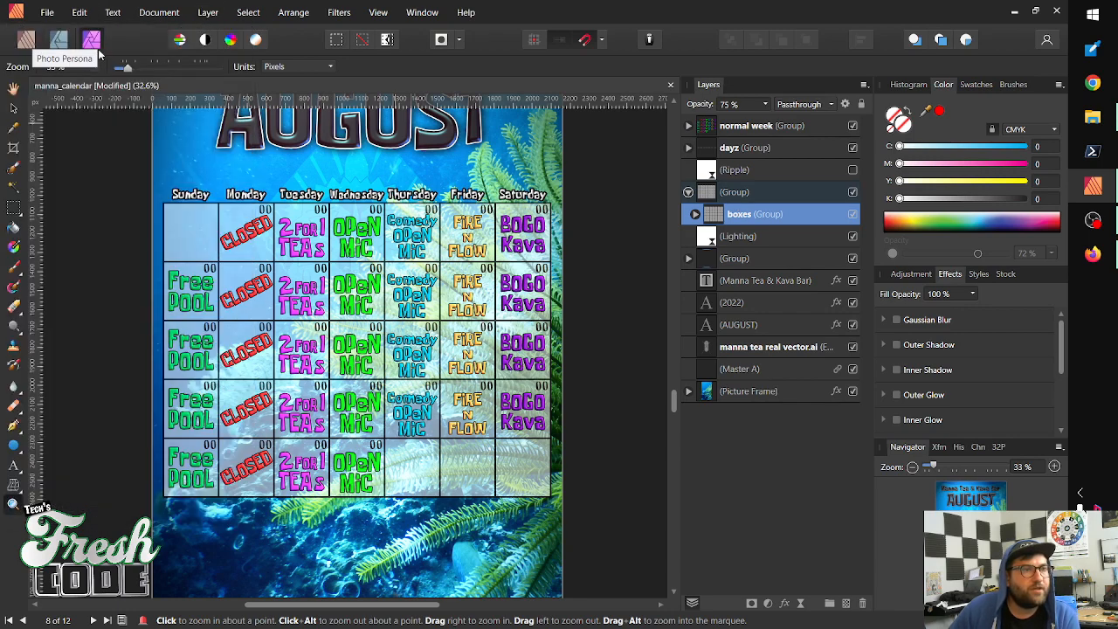
left_click(208, 13)
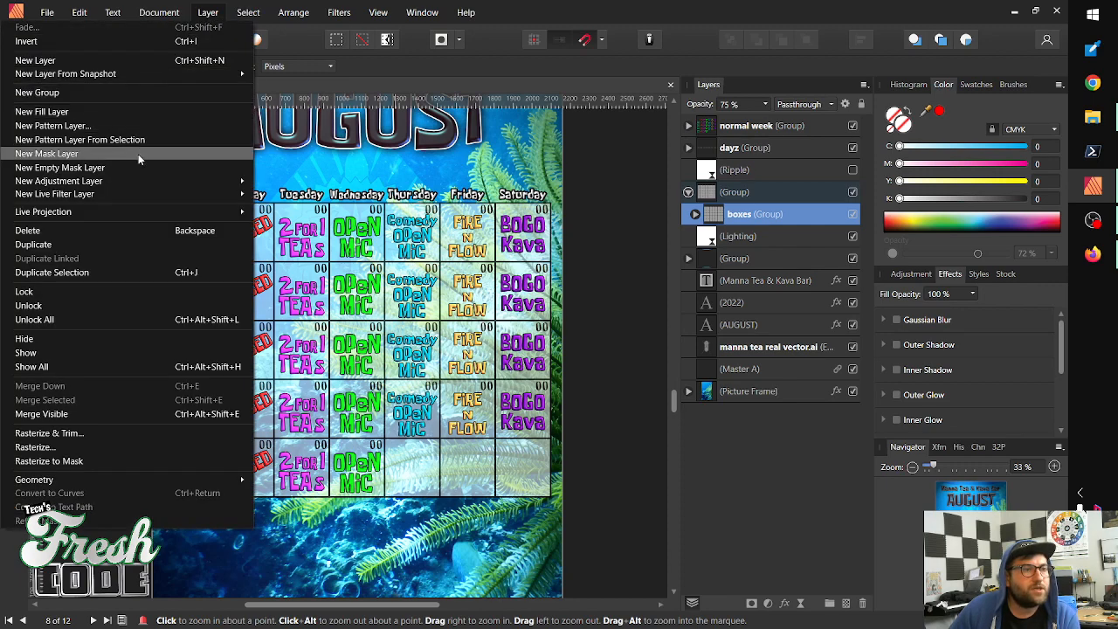
mouse_move(139, 192)
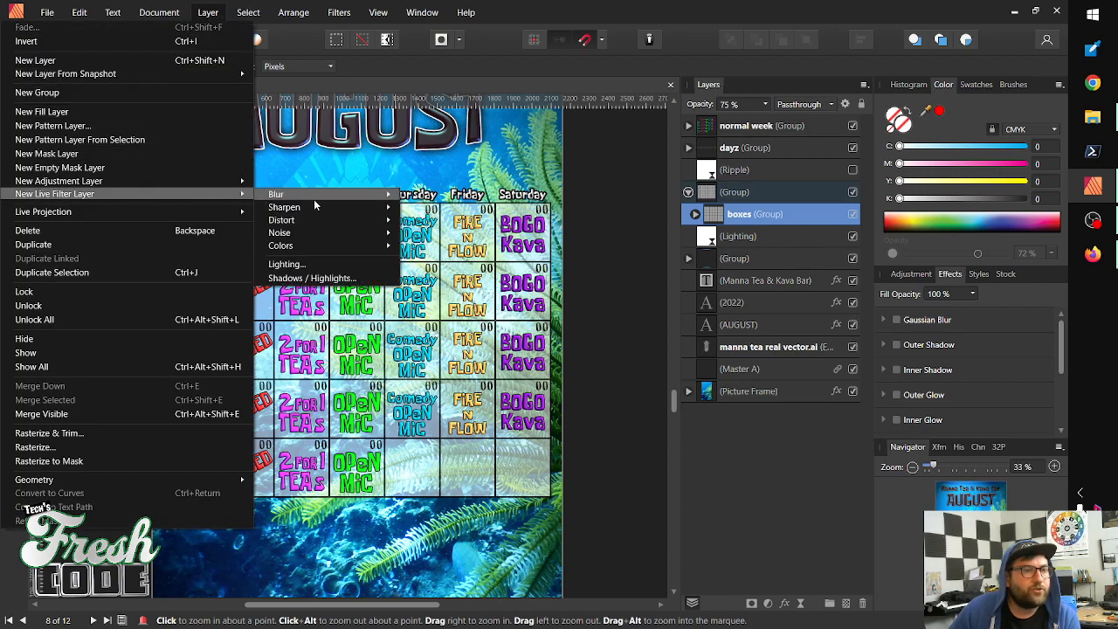
mouse_move(310, 222)
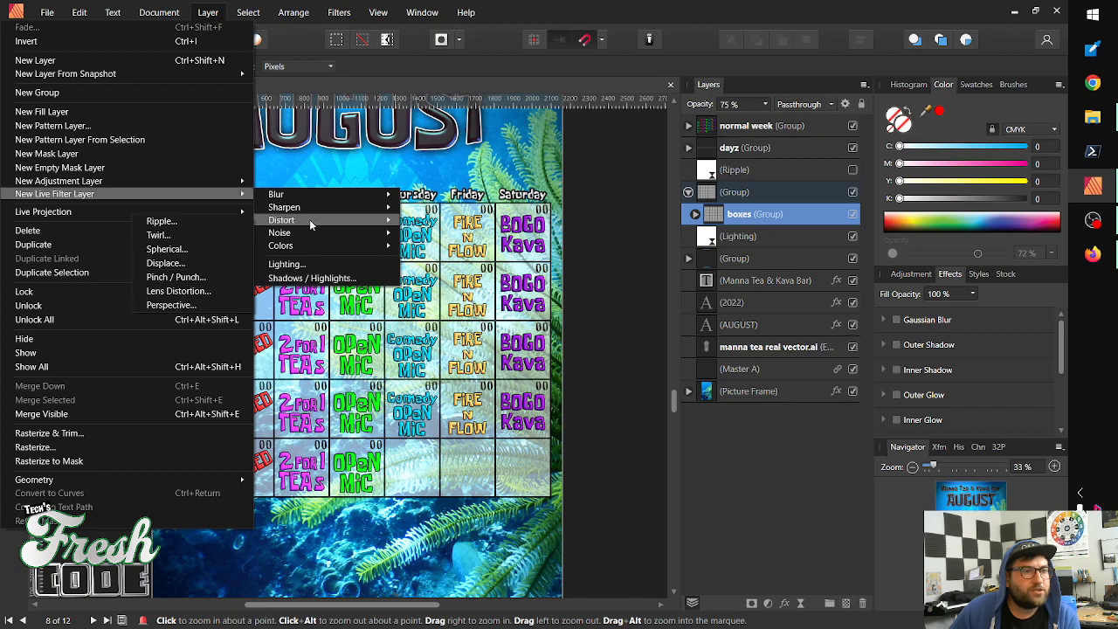
left_click(180, 223)
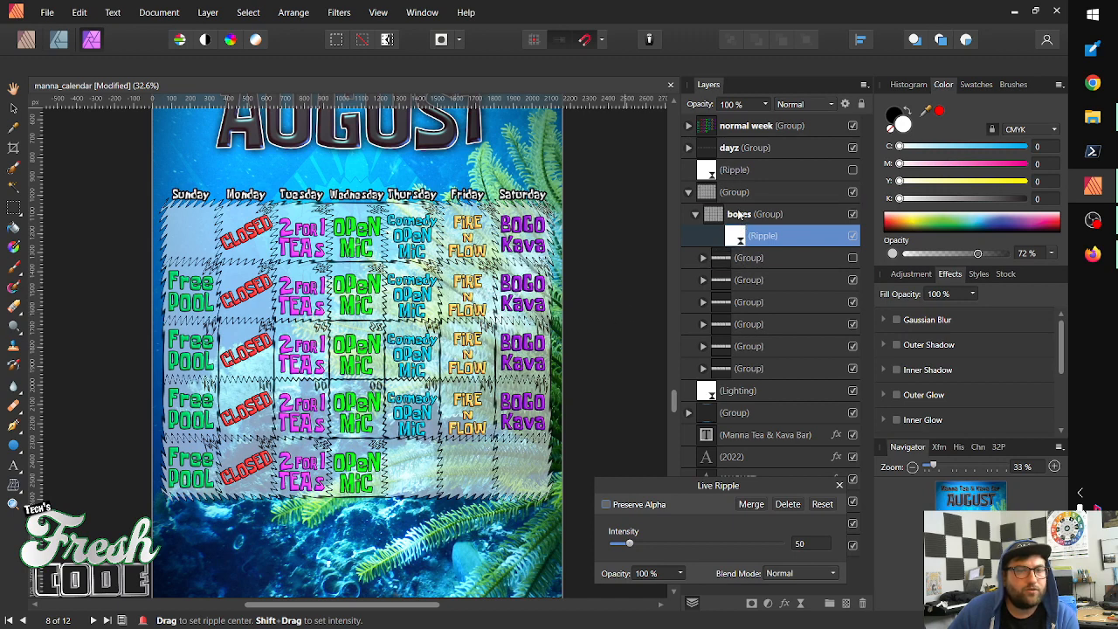
left_click_drag(738, 212, 739, 210)
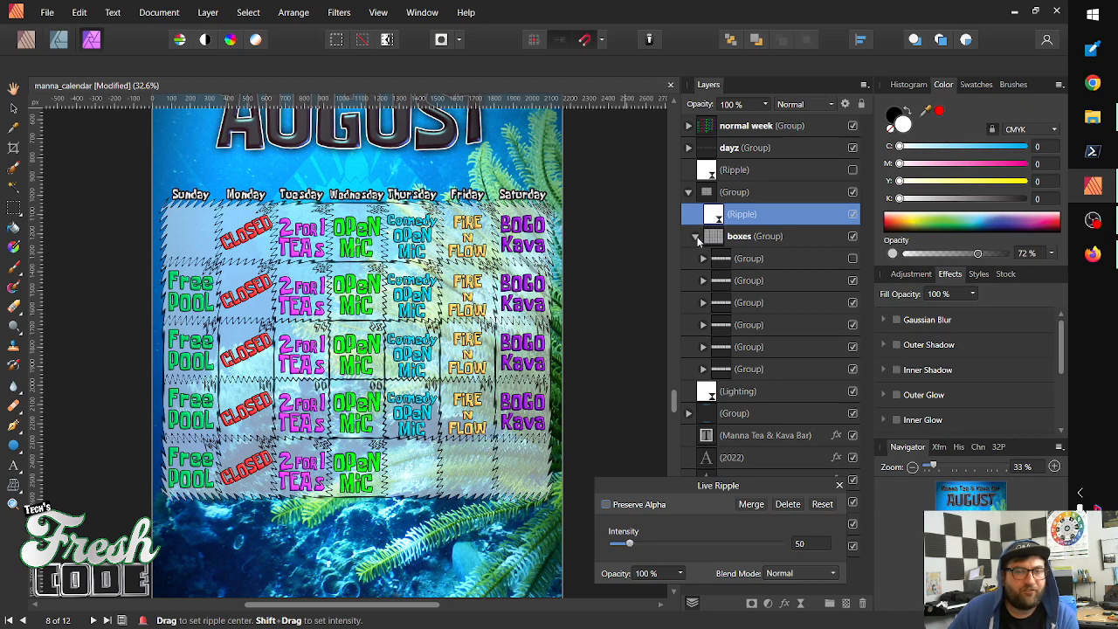
Try moving the normal week group into the parent group beneath the Ripple filter, and undo the move
left_click_drag(718, 127, 718, 222)
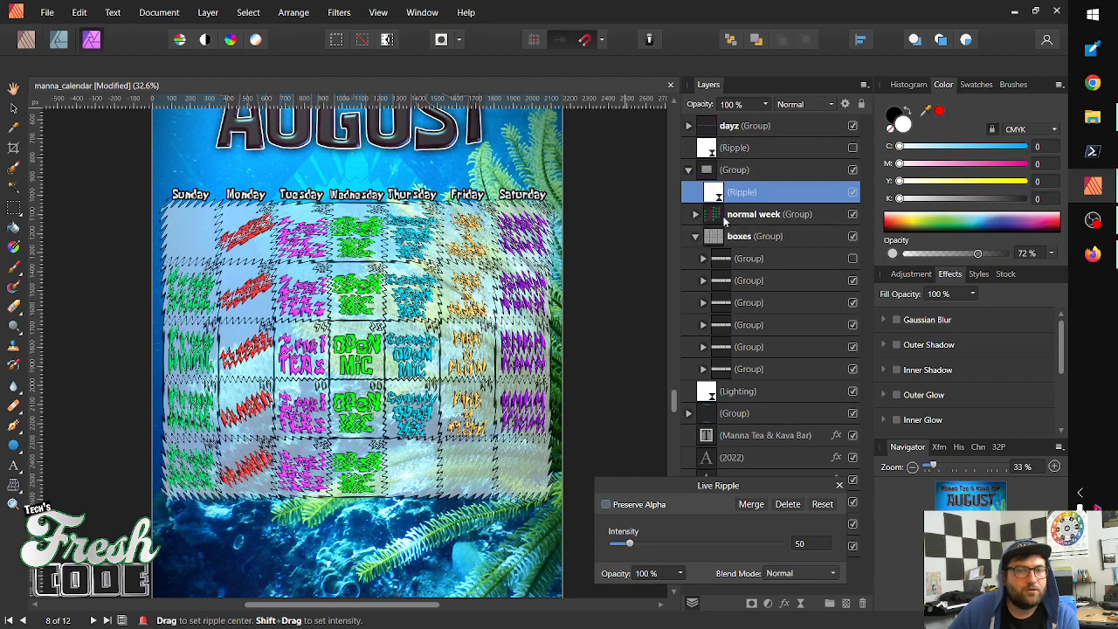
key("z")
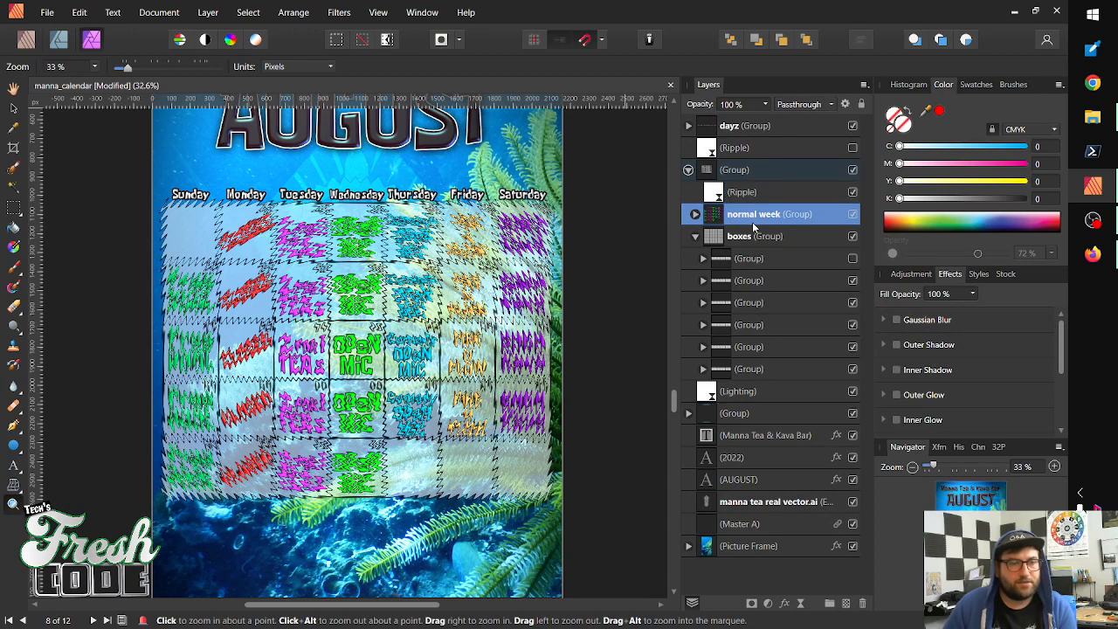
key("alt+]")
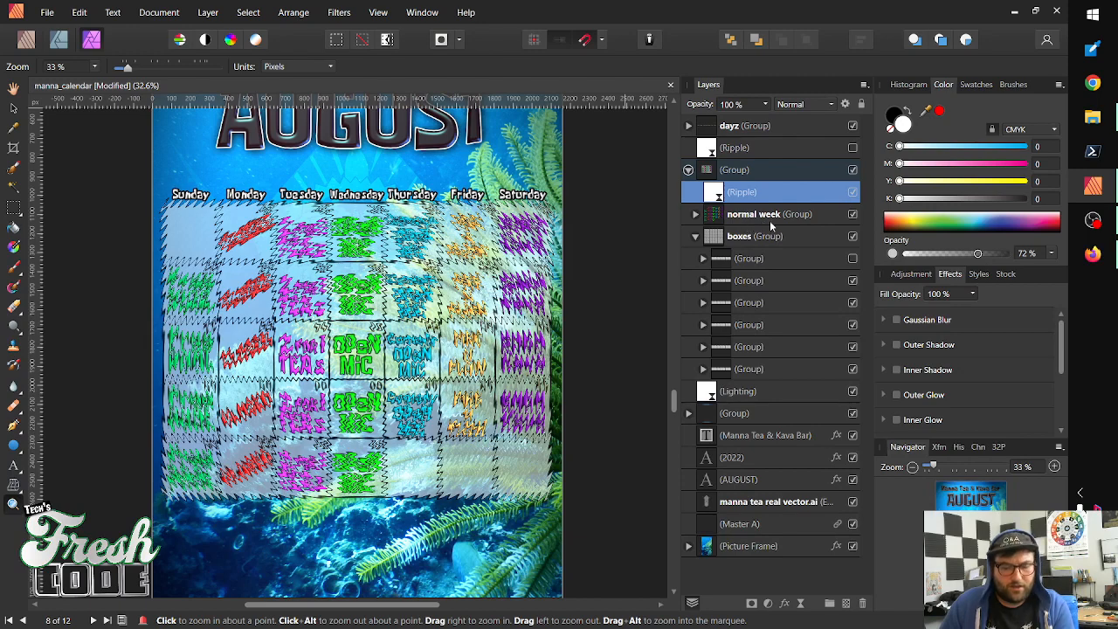
left_click(752, 242)
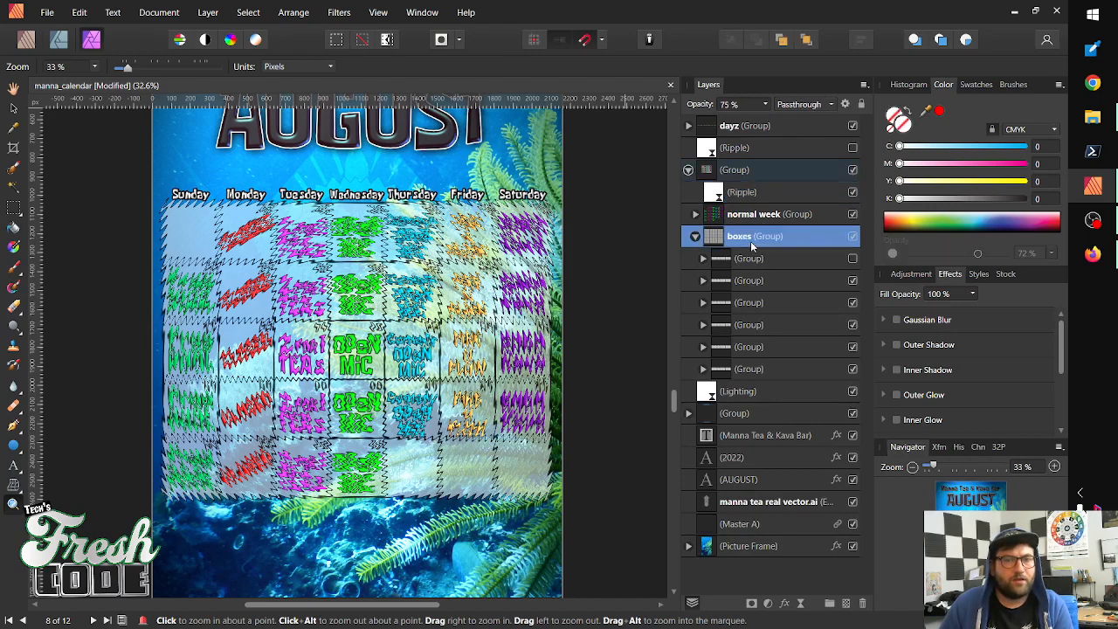
key("ctrl+z")
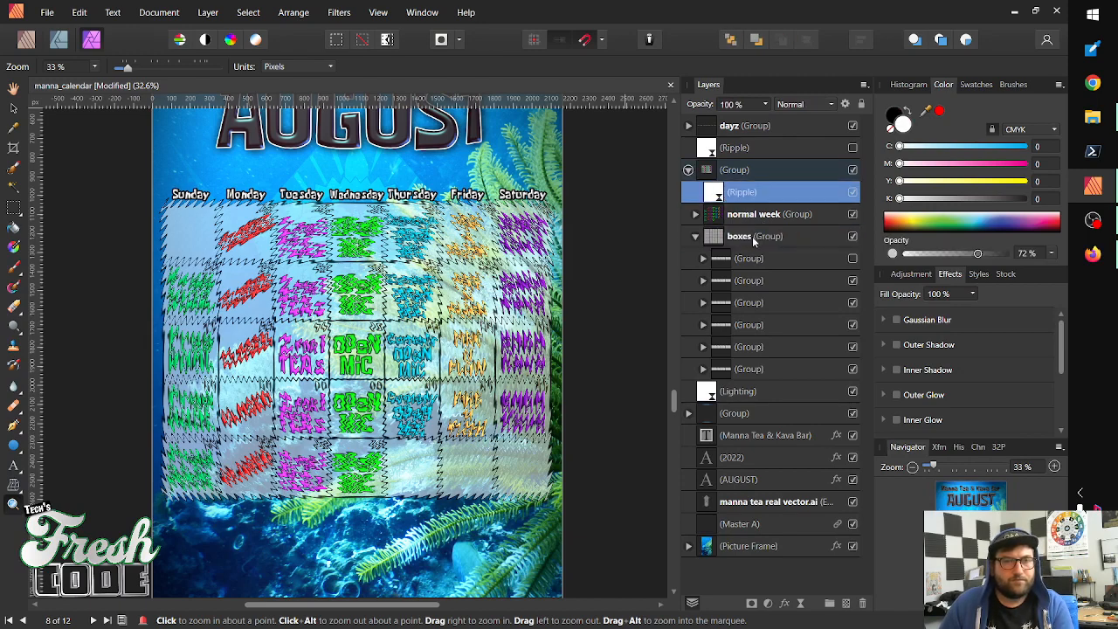
key("ctrl+z")
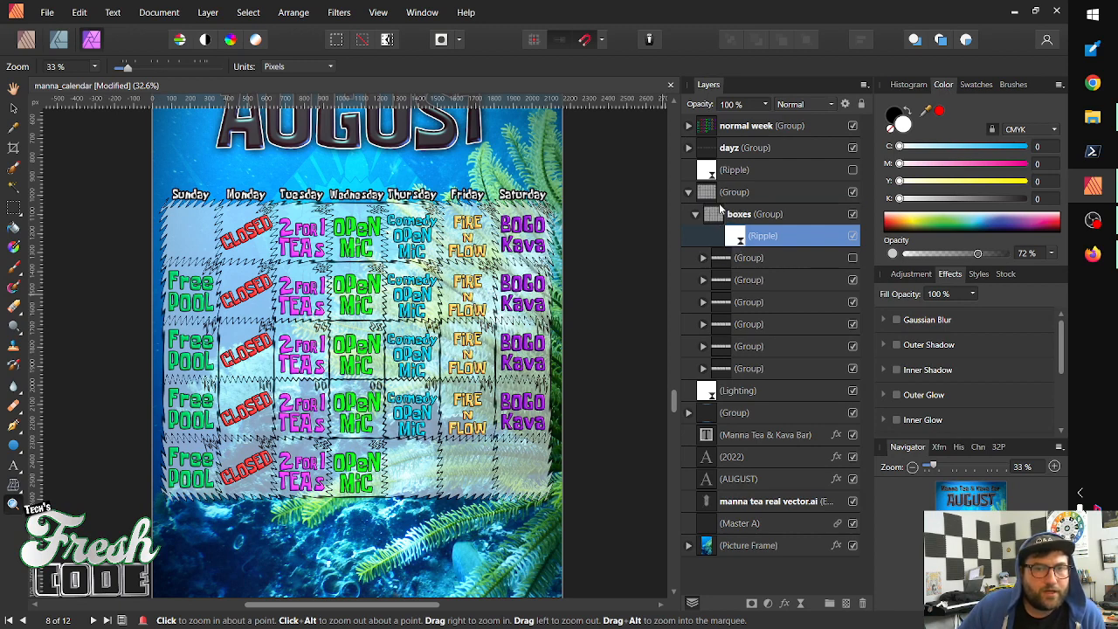
Move the Ripple filter out of the boxes group to directly above it in the parent group, and open its settings
left_click_drag(722, 216, 718, 212)
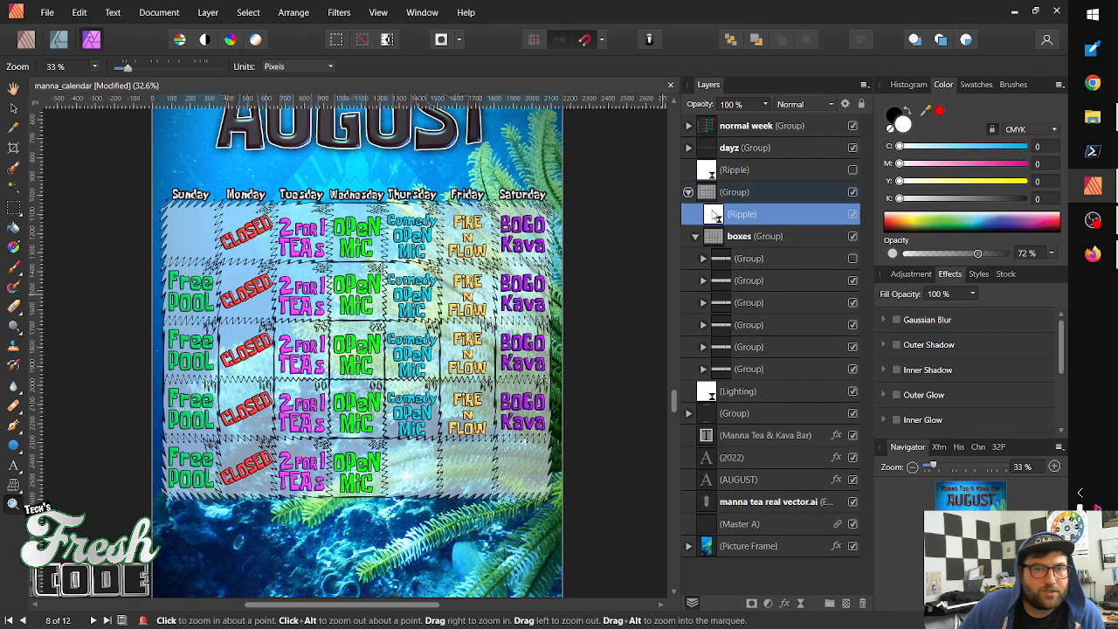
double_click(715, 216)
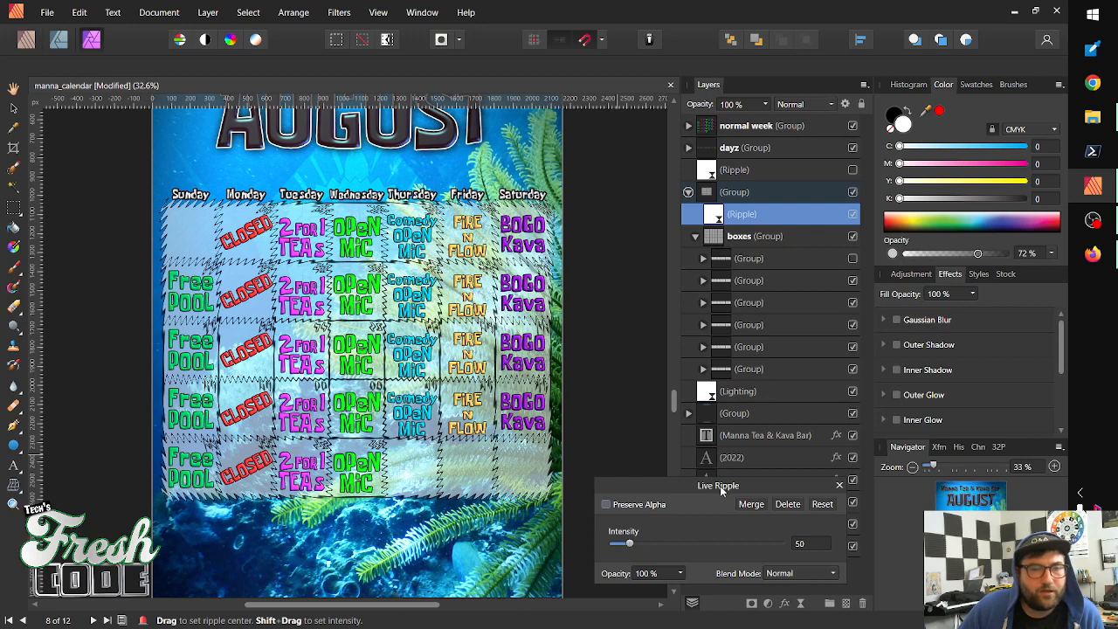
left_click_drag(720, 489, 665, 462)
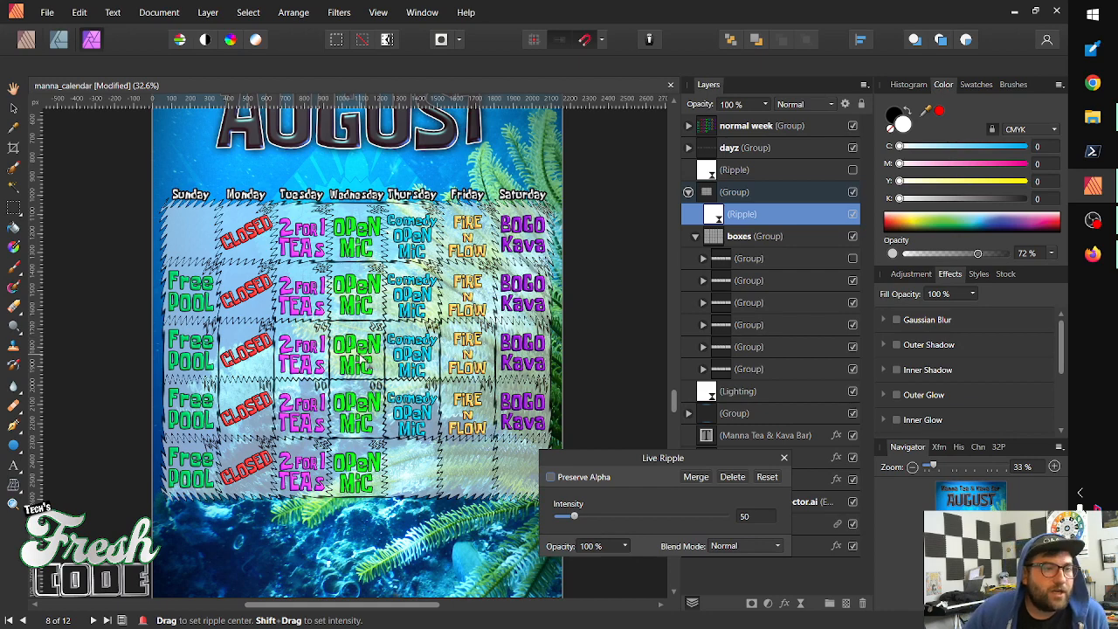
Try different ripple centres across the calendar grid, ending in the first row's Sunday box
left_click(294, 325)
left_click_drag(294, 326, 448, 264)
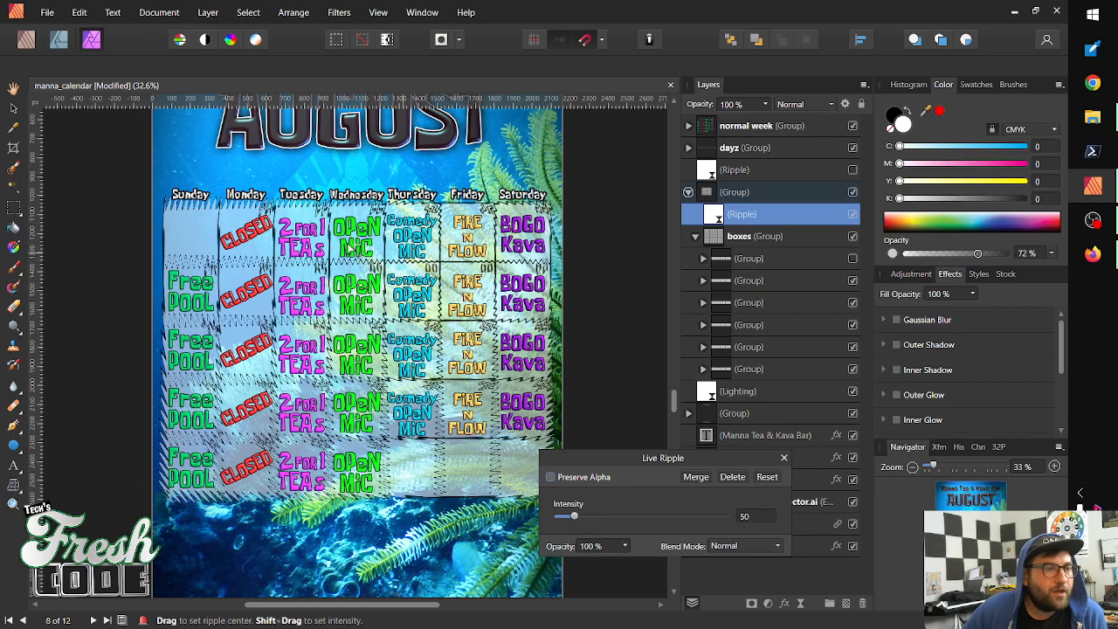
left_click(190, 210)
left_click_drag(189, 209, 189, 252)
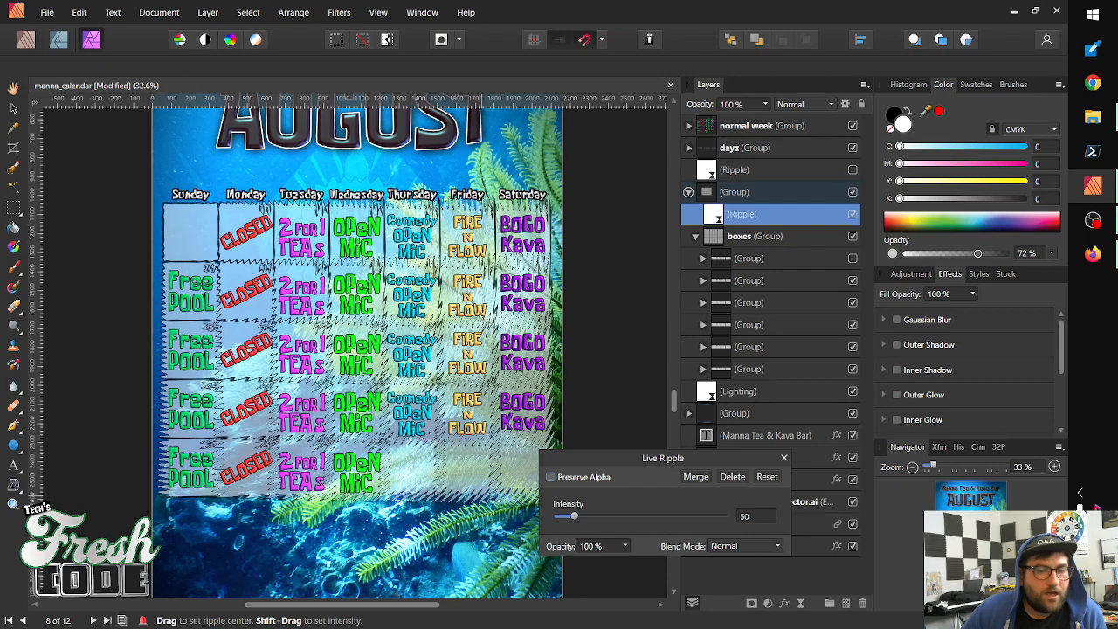
Set the Ripple intensity to 5, place its centre in the fifth row's Saturday box and close the filter settings
left_click(744, 516)
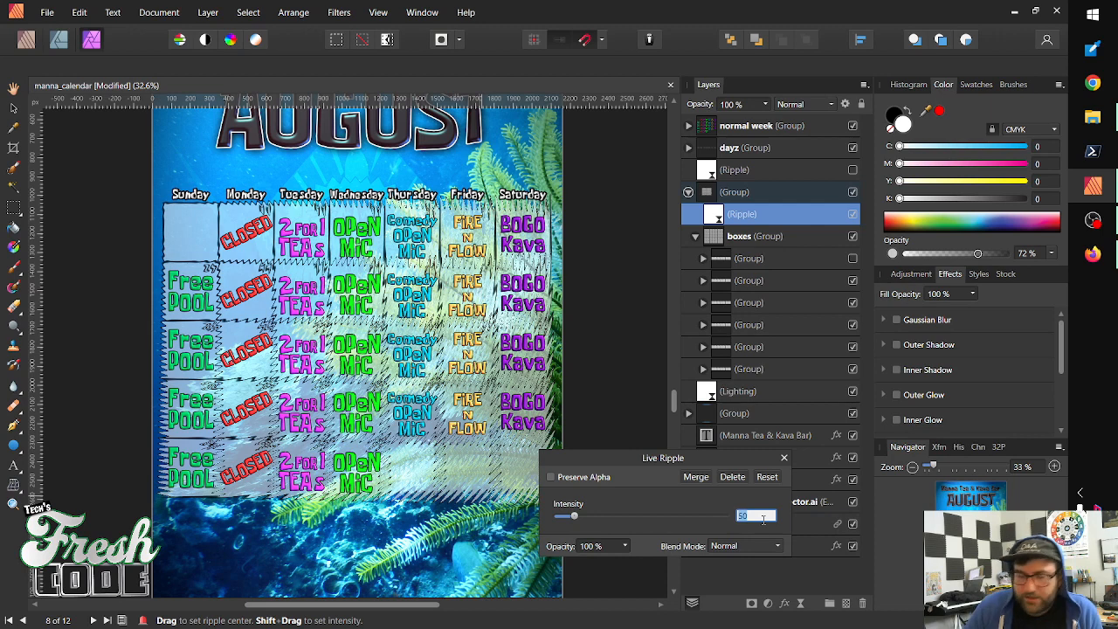
type("5")
key("Return")
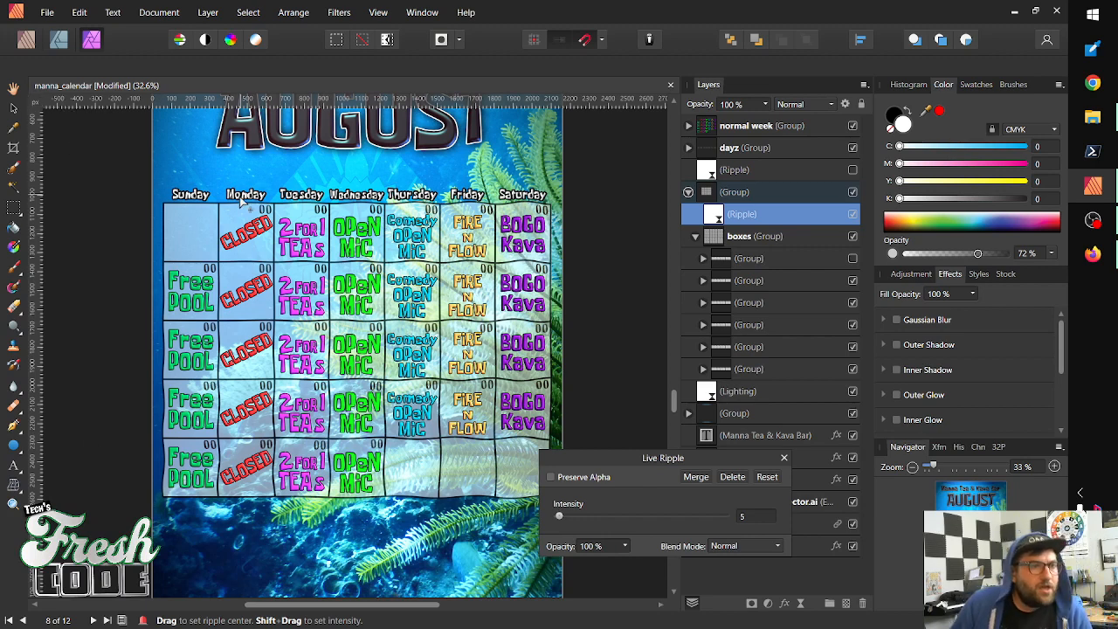
left_click_drag(632, 459, 670, 463)
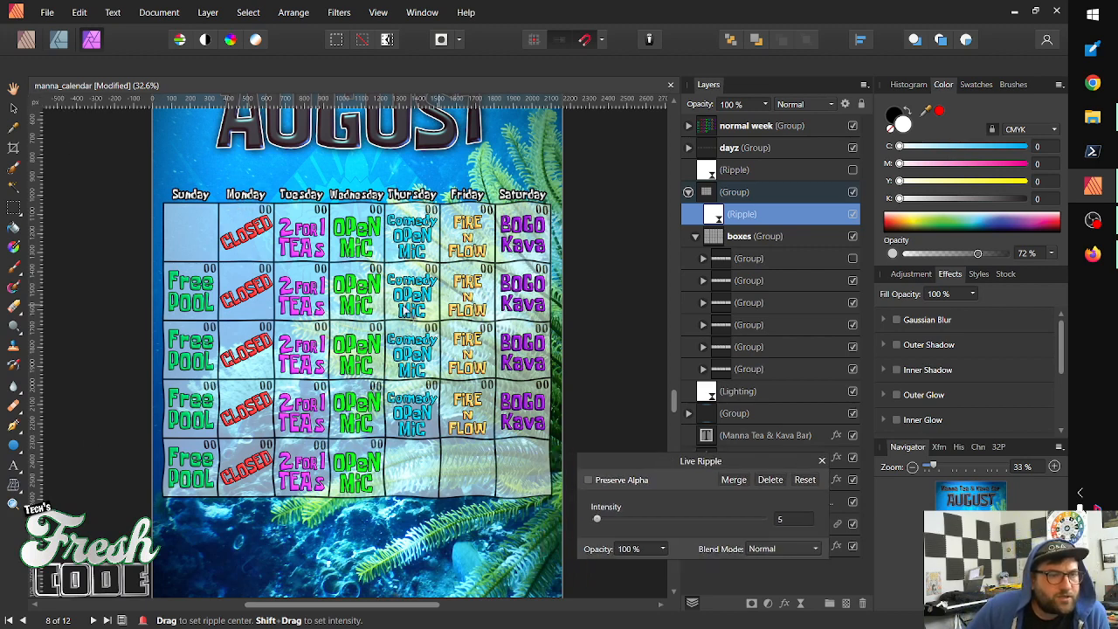
left_click(531, 489)
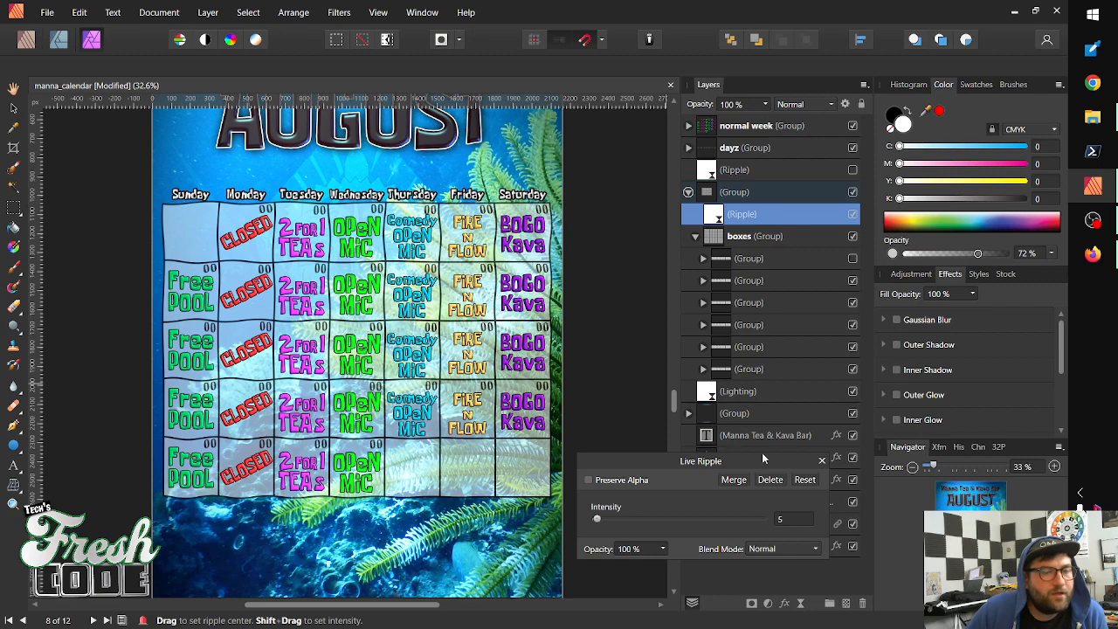
left_click(822, 460)
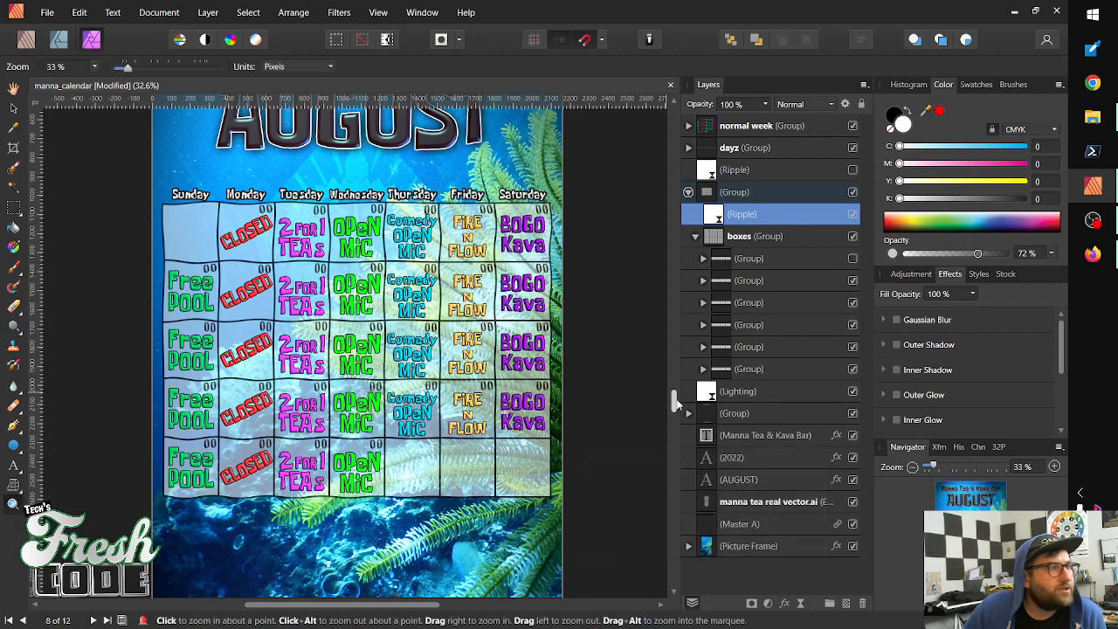
Add a second live Ripple filter nested in the first one, leave its settings at default and hide it
mouse_move(671, 401)
left_mouse_down()
mouse_move(679, 349)
mouse_move(686, 368)
mouse_move(706, 303)
mouse_move(683, 407)
left_mouse_up()
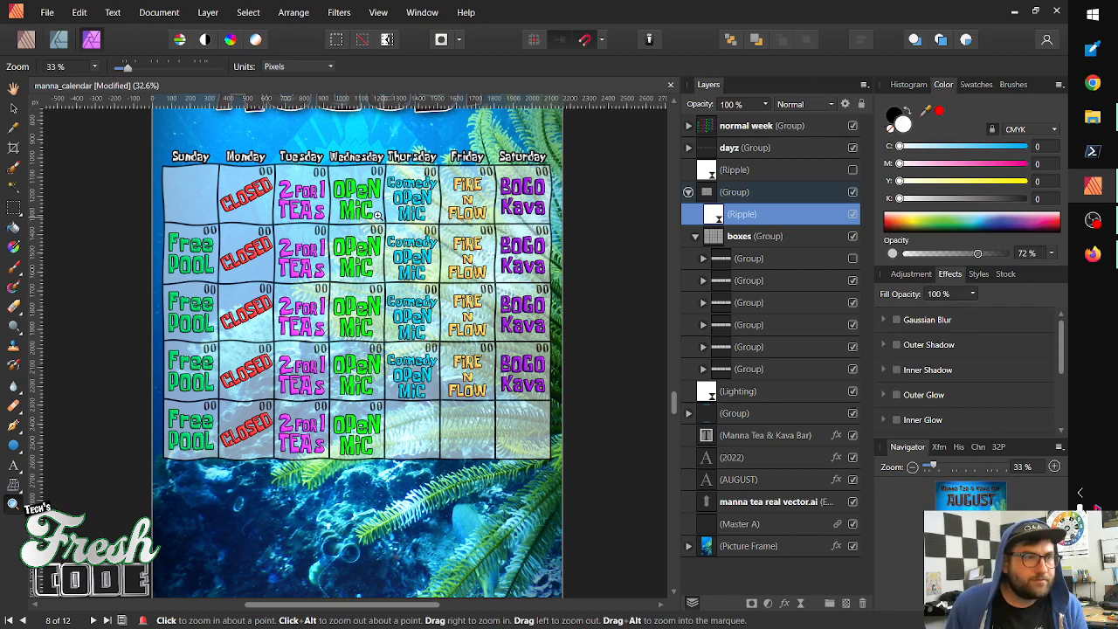
left_click(218, 12)
mouse_move(205, 194)
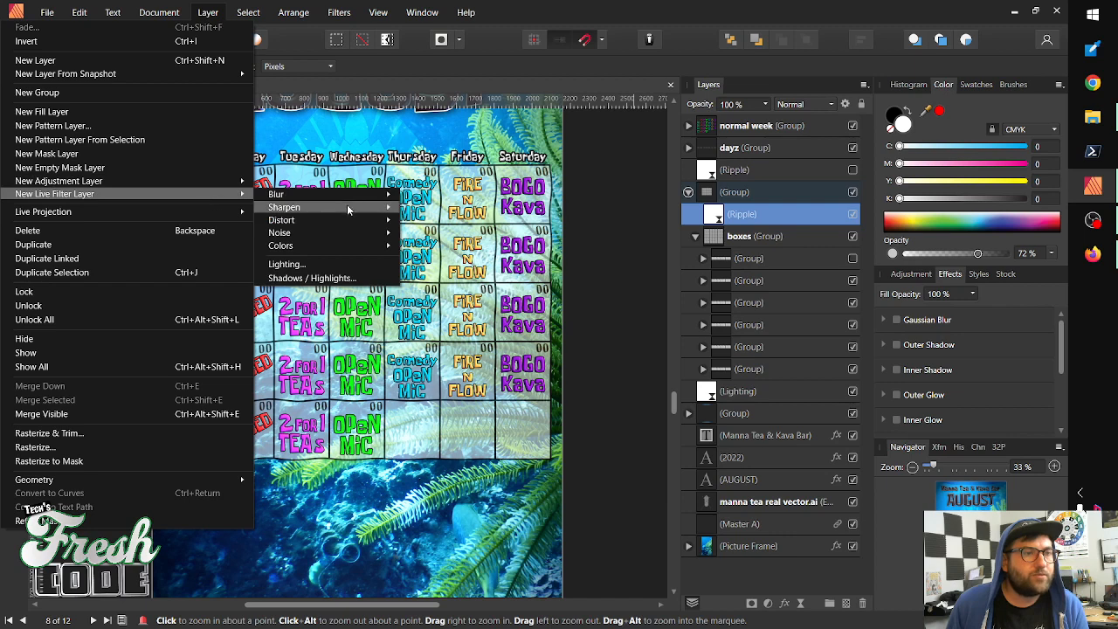
mouse_move(347, 222)
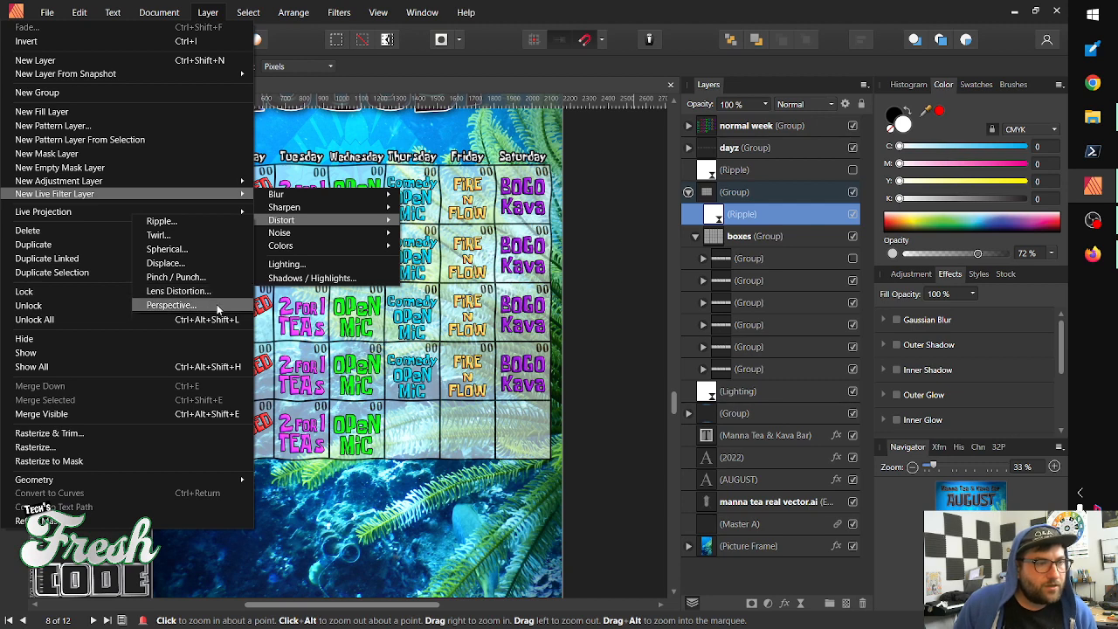
left_click(162, 221)
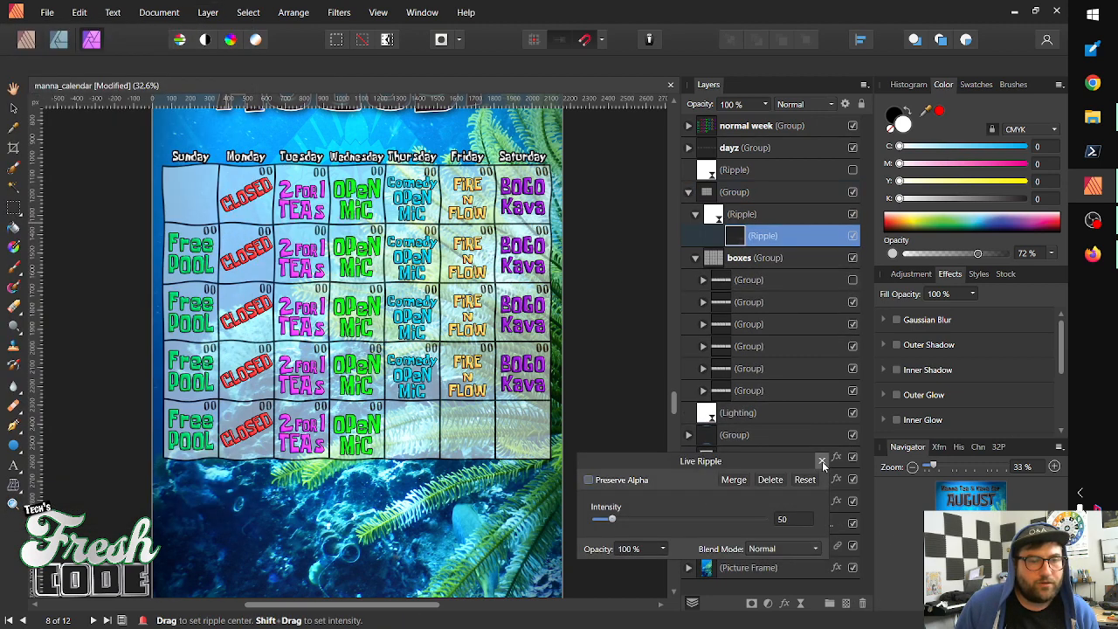
left_click(822, 461)
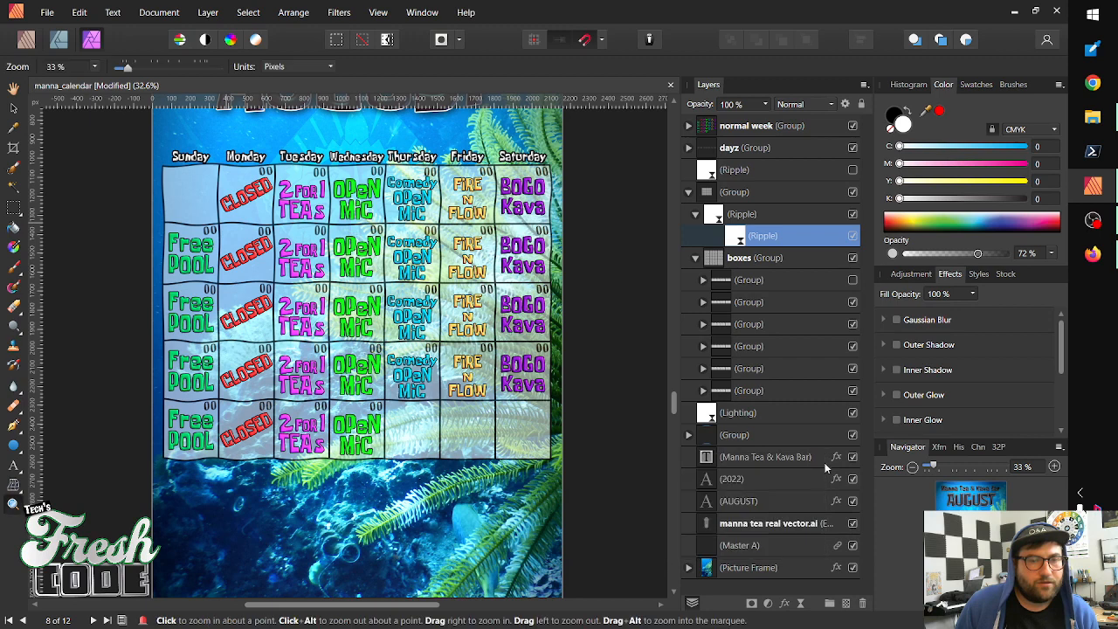
left_click(853, 236)
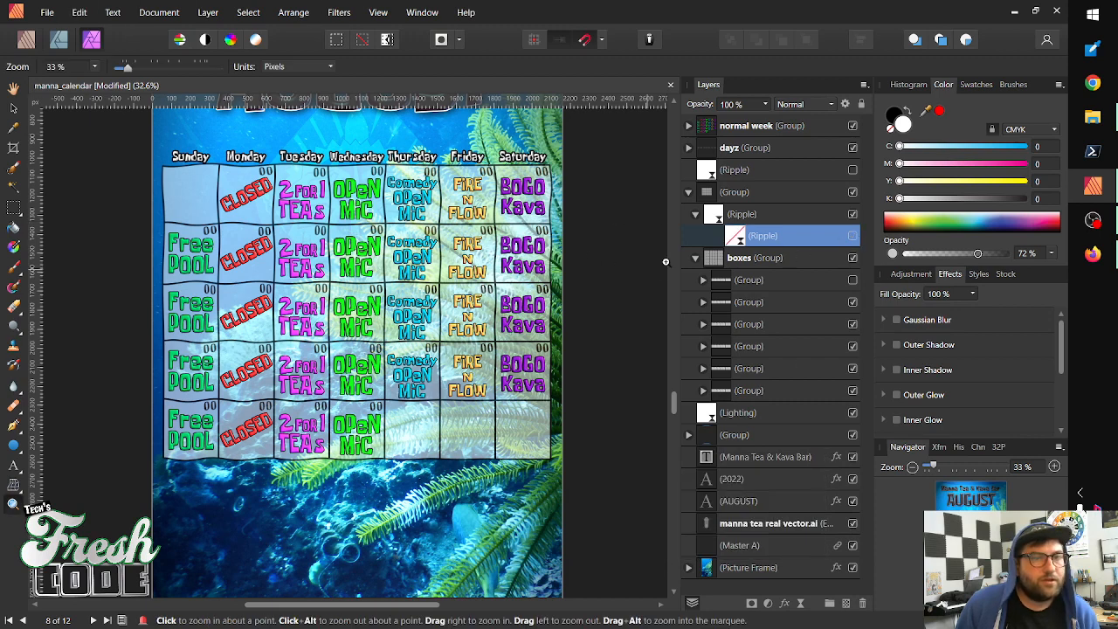
Add a live Twirl filter with an angle of about 427.5° and move it above the first Ripple filter in the parent group
left_click(763, 217)
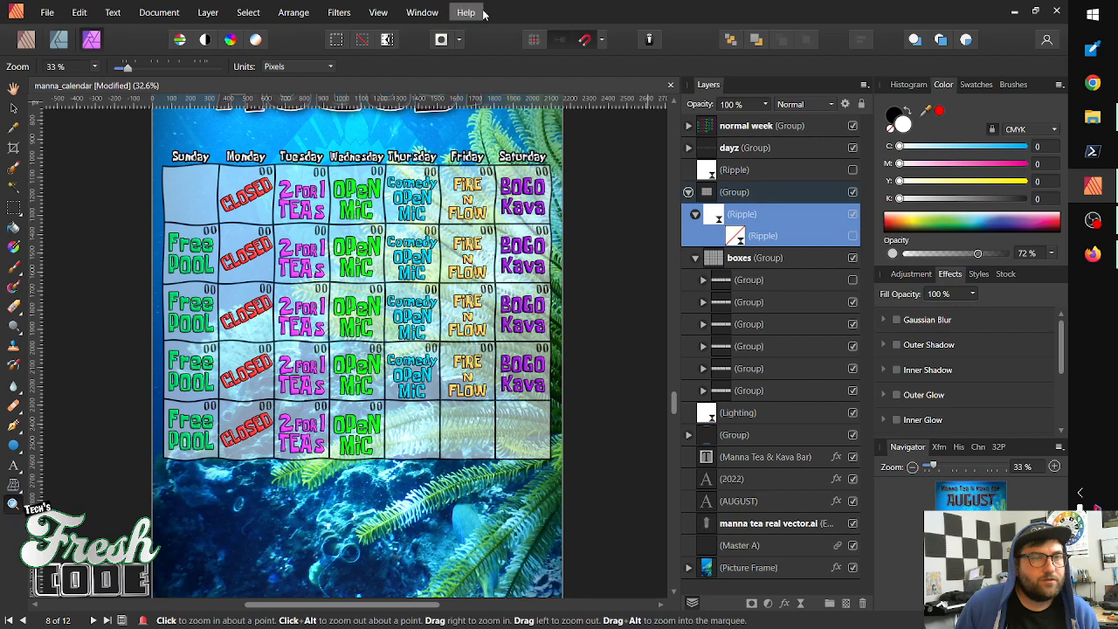
left_click(215, 11)
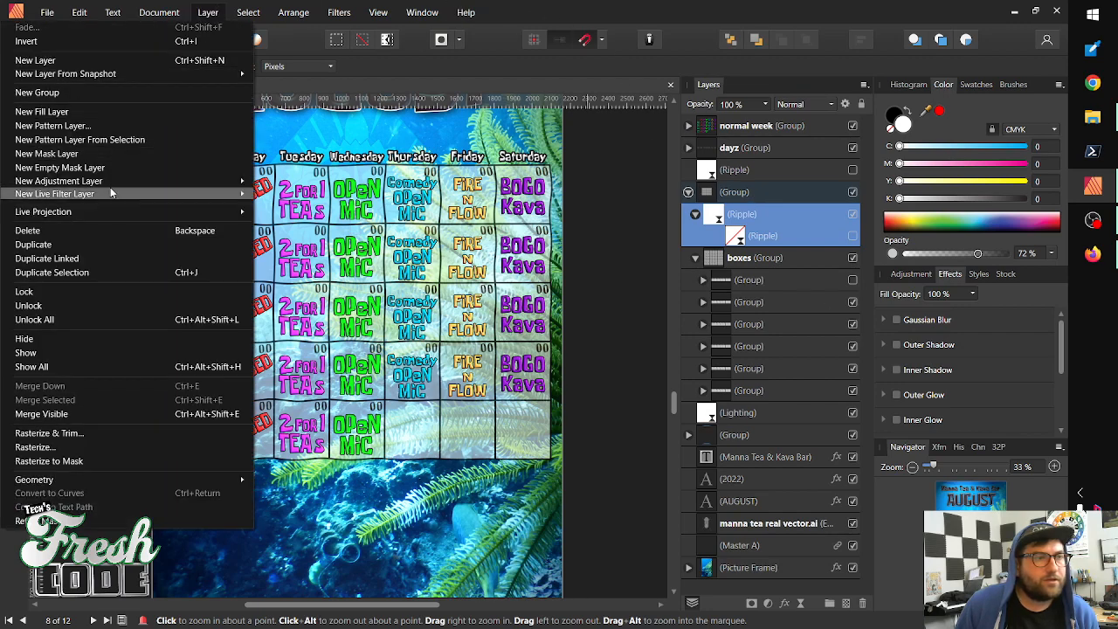
mouse_move(114, 192)
mouse_move(340, 218)
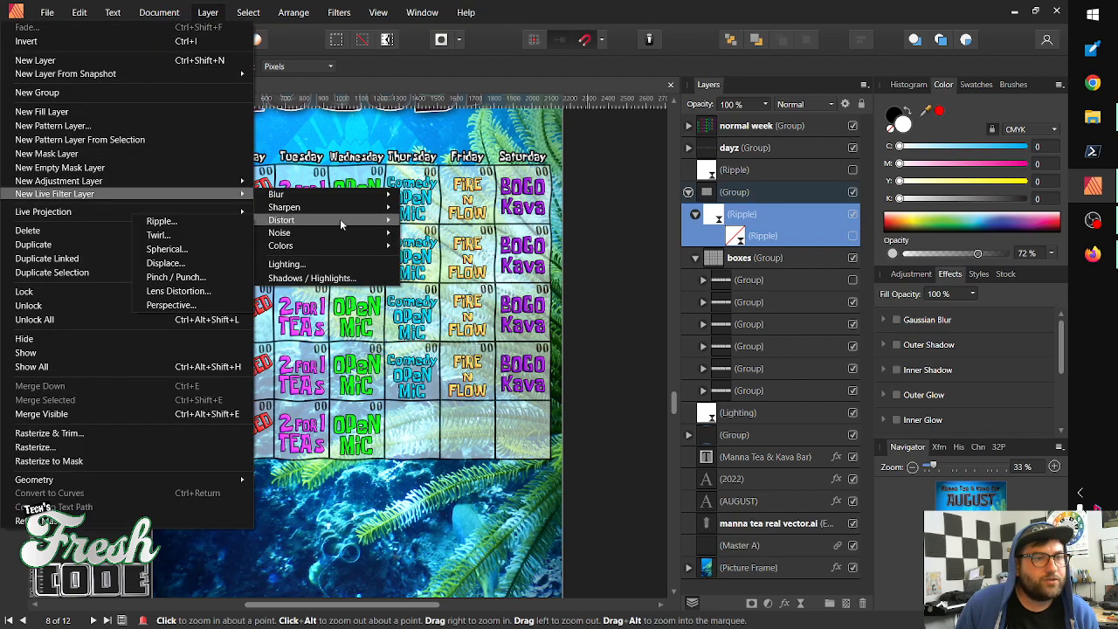
left_click(199, 233)
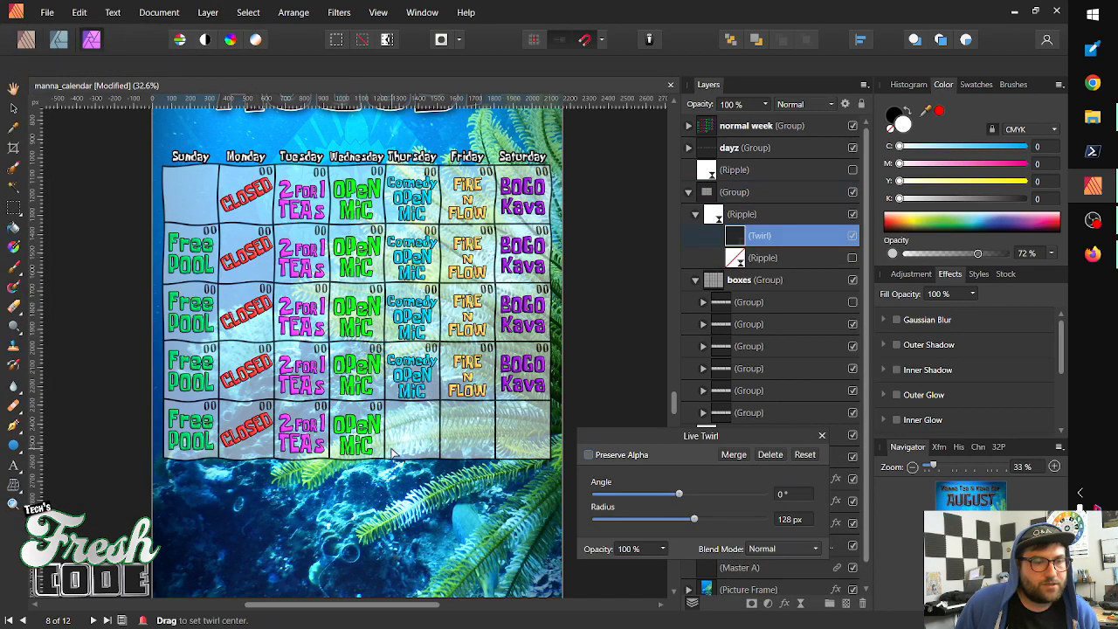
left_click_drag(678, 495, 730, 503)
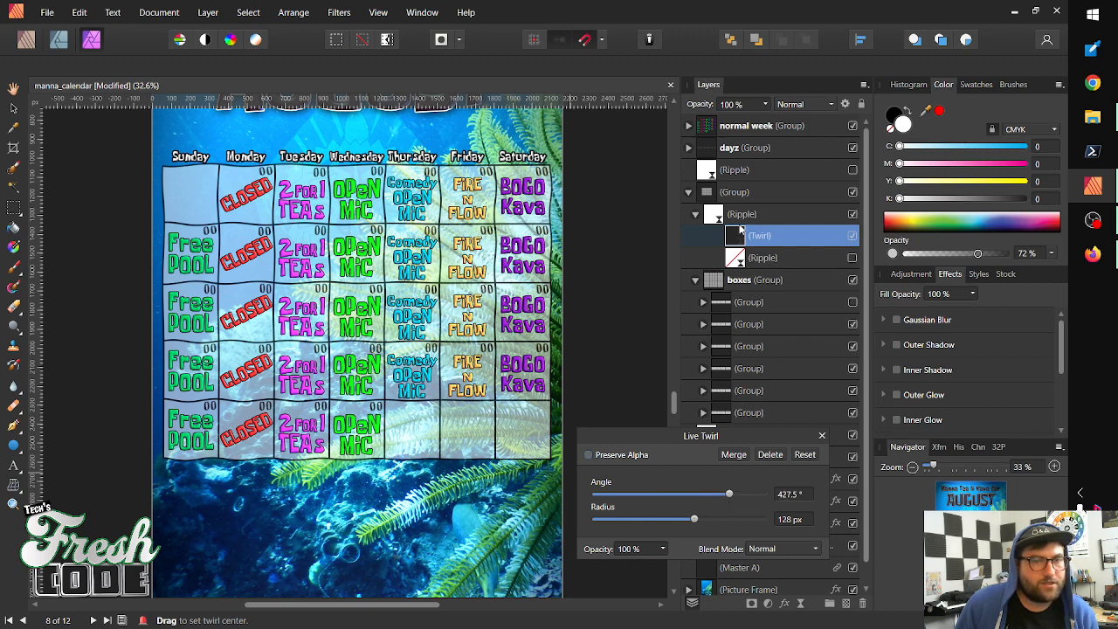
left_click_drag(744, 234, 717, 210)
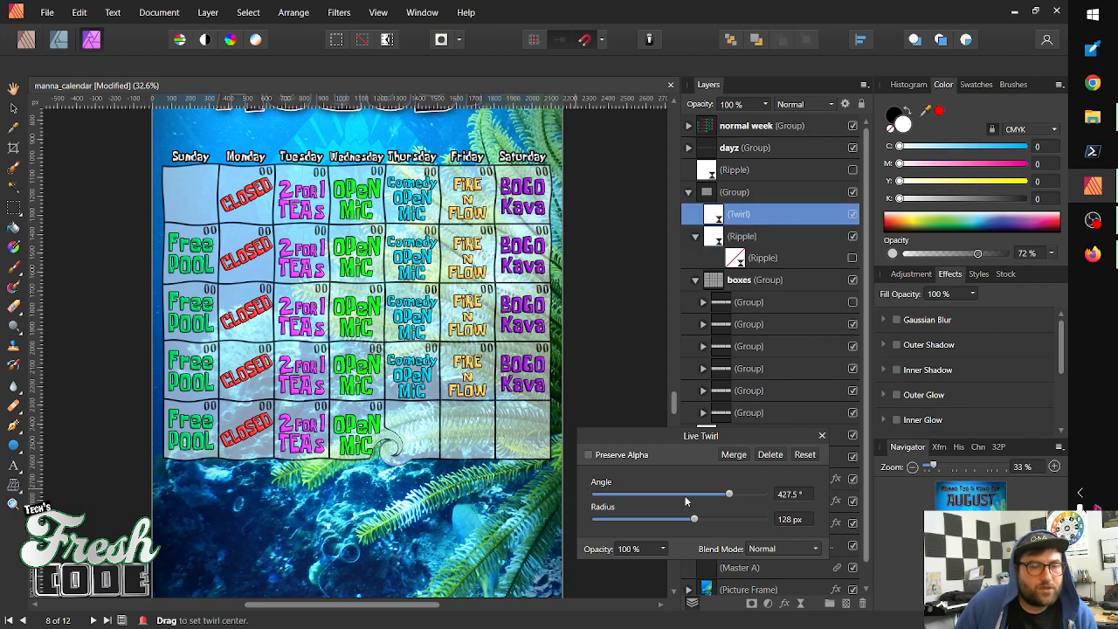
Try the Twirl centre at the grid's first-row Sunday corner, ending with an angle of 62.5° and a radius of about 303 px
left_click_drag(730, 494, 701, 501)
left_click(355, 396)
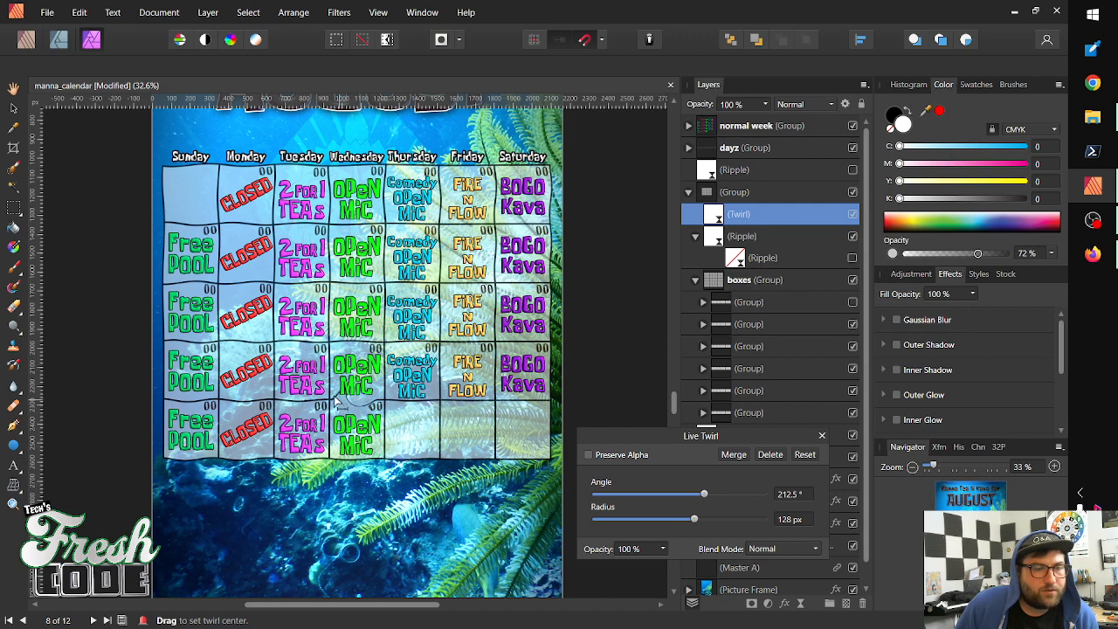
left_click(166, 175)
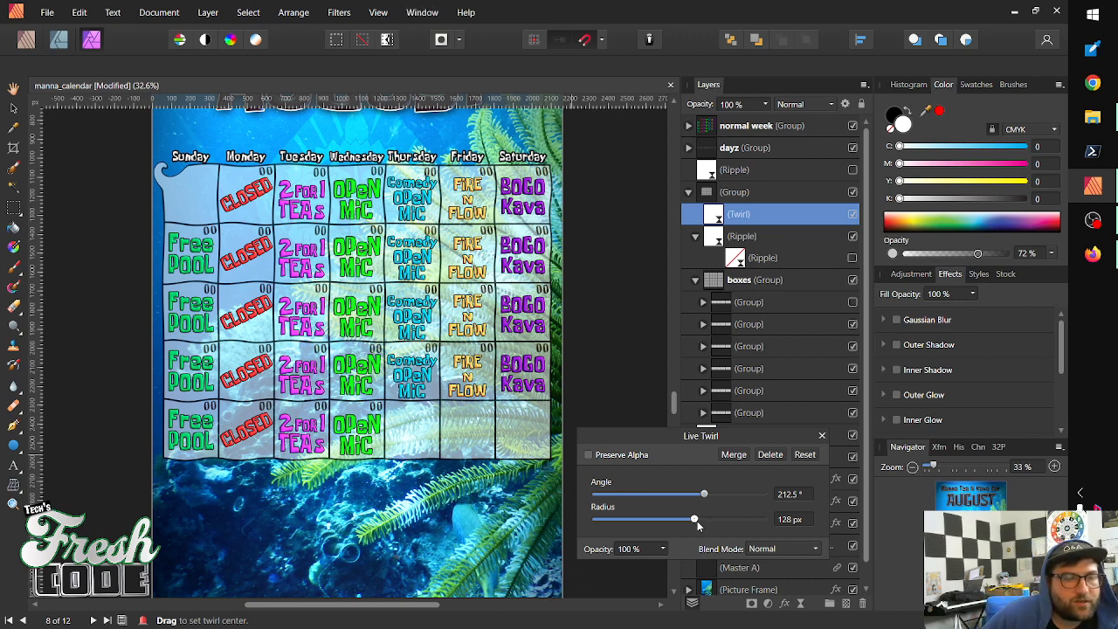
left_click_drag(695, 520, 739, 533)
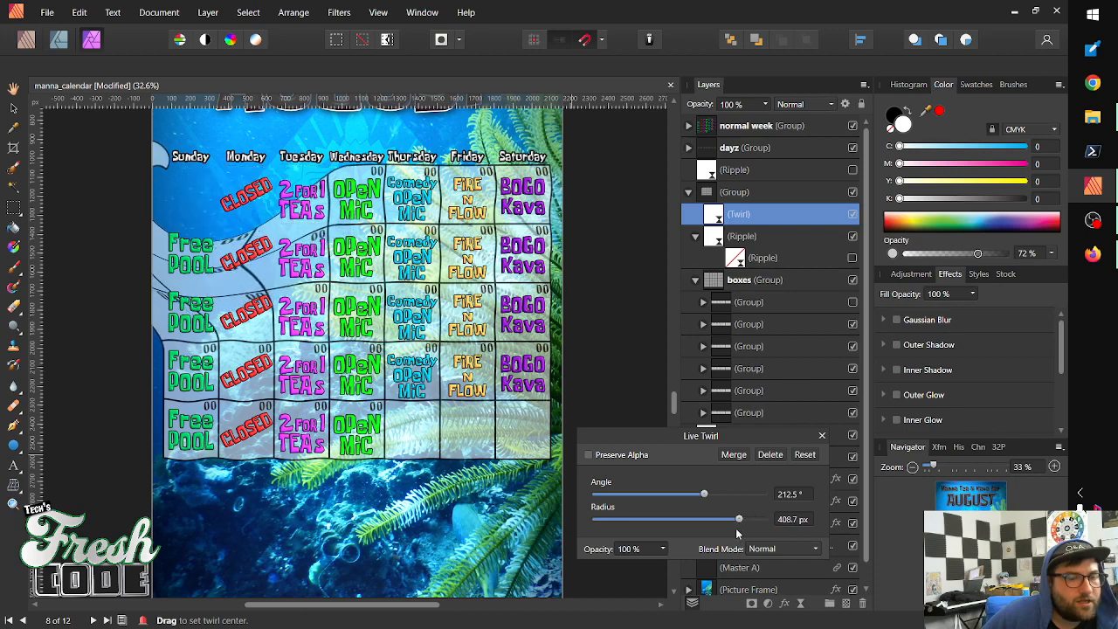
left_click_drag(704, 493, 685, 495)
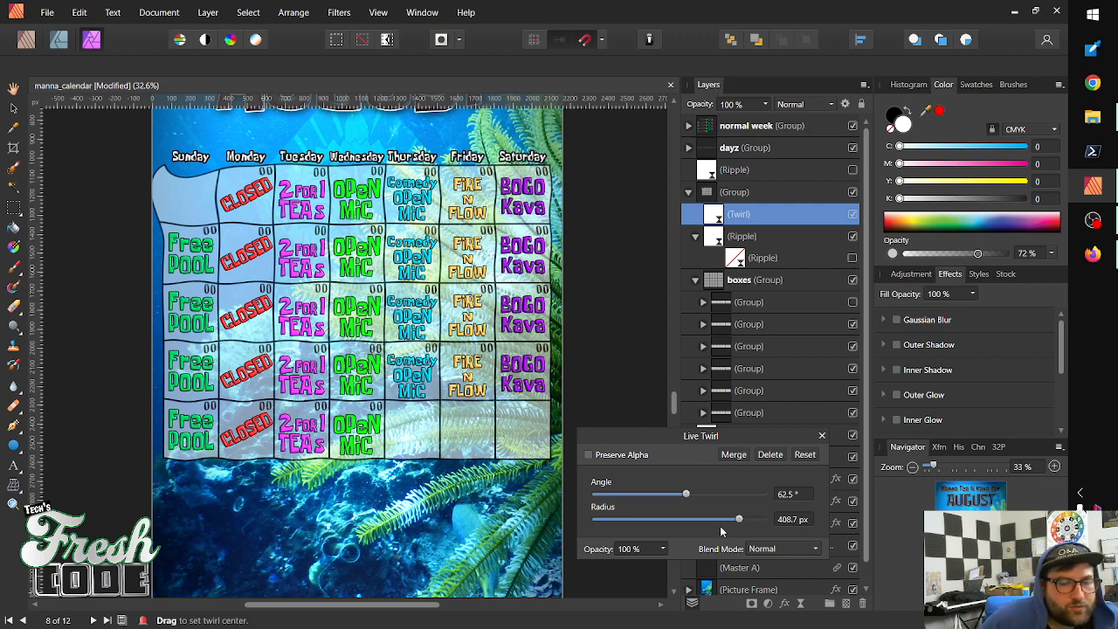
left_click_drag(739, 519, 722, 521)
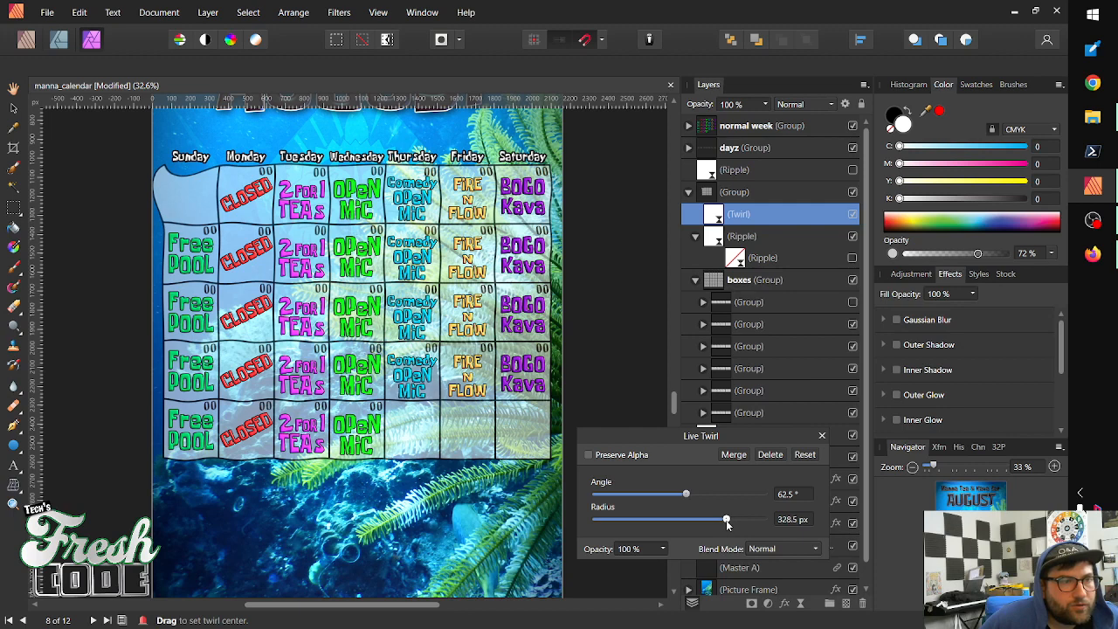
Place the Twirl centre at the lower edge of the fifth row's Saturday box, with radius 1024 px and angle 5°, and close the filter settings
left_click(532, 463)
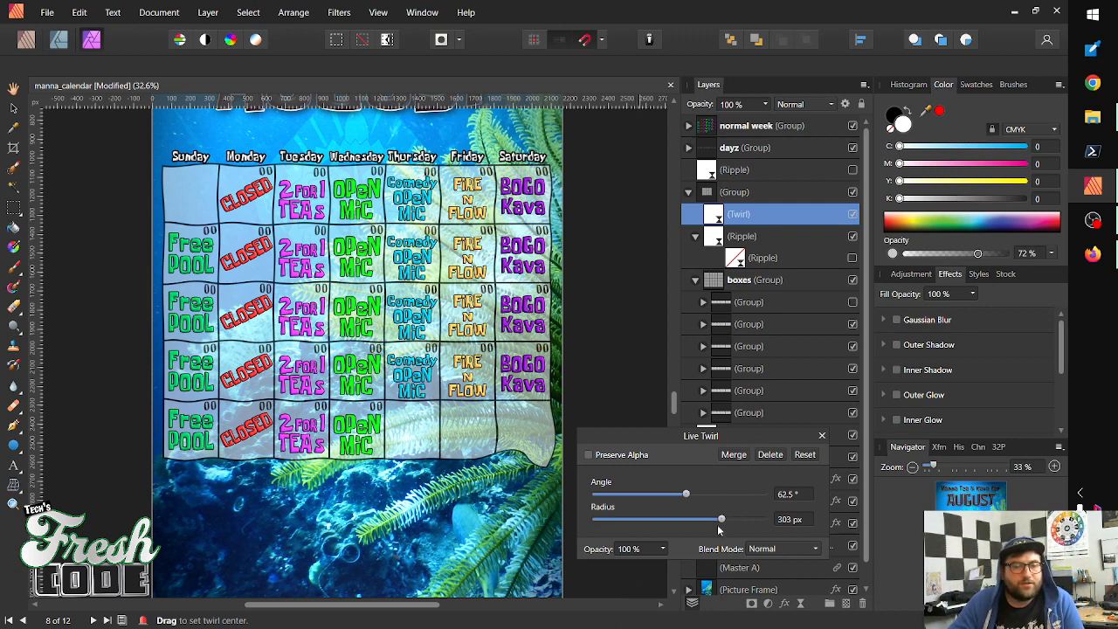
left_click_drag(721, 523, 771, 521)
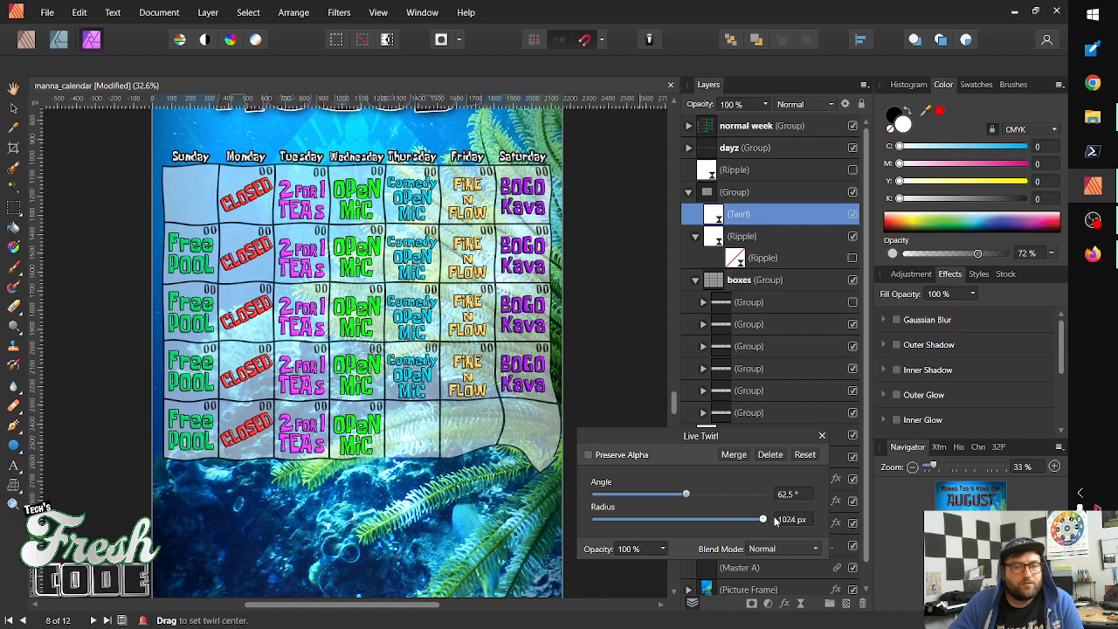
mouse_move(685, 495)
left_mouse_down()
mouse_move(665, 498)
mouse_move(681, 496)
left_mouse_up()
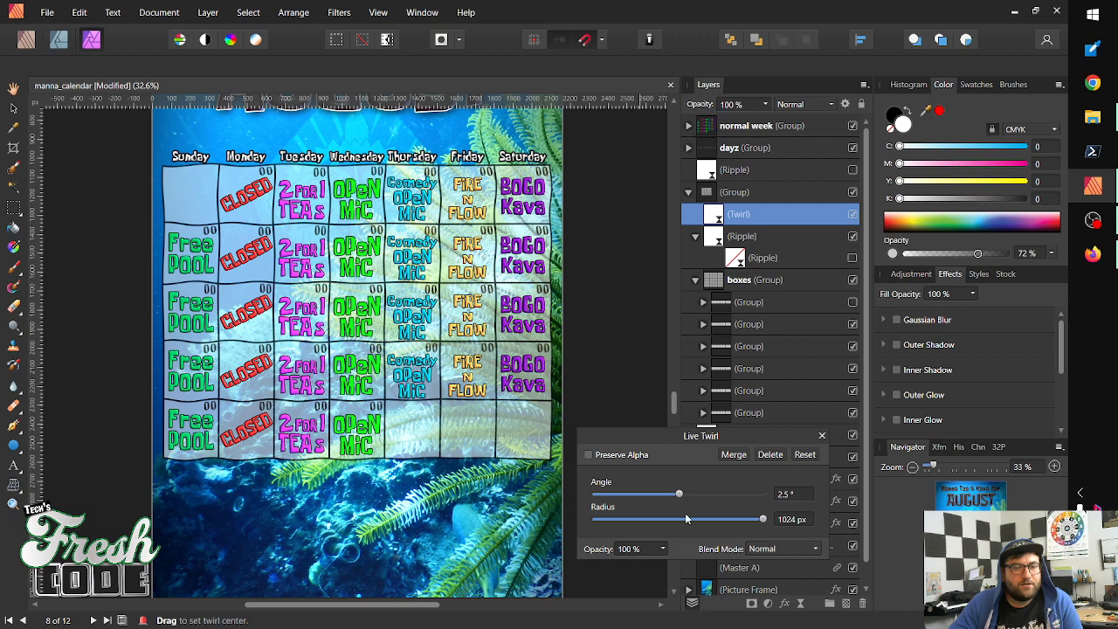
left_click(782, 494)
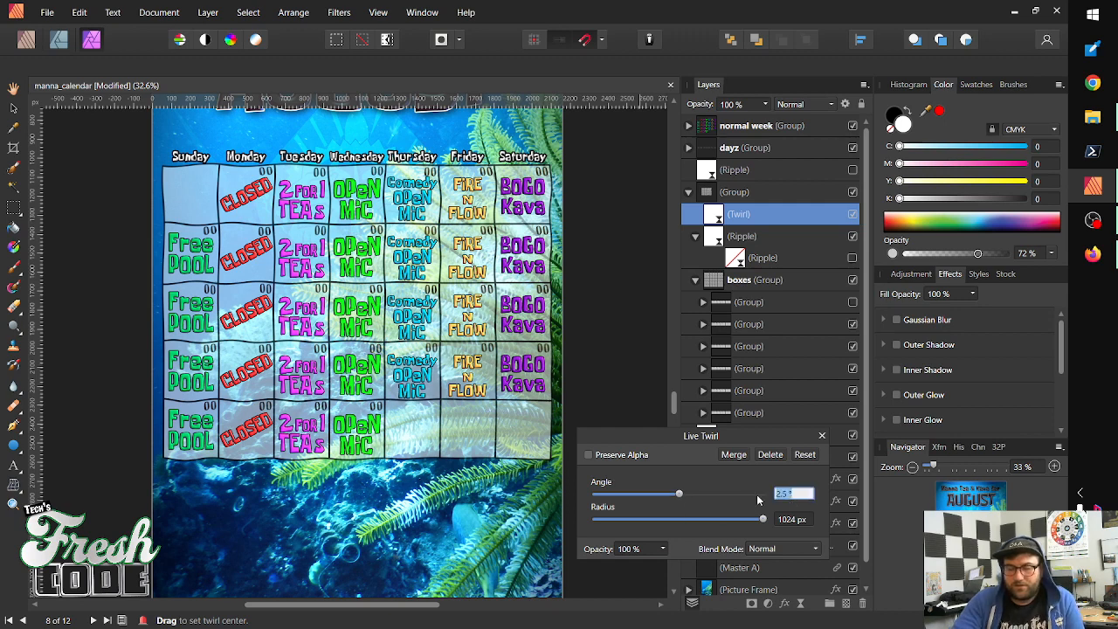
type("5")
key("Return")
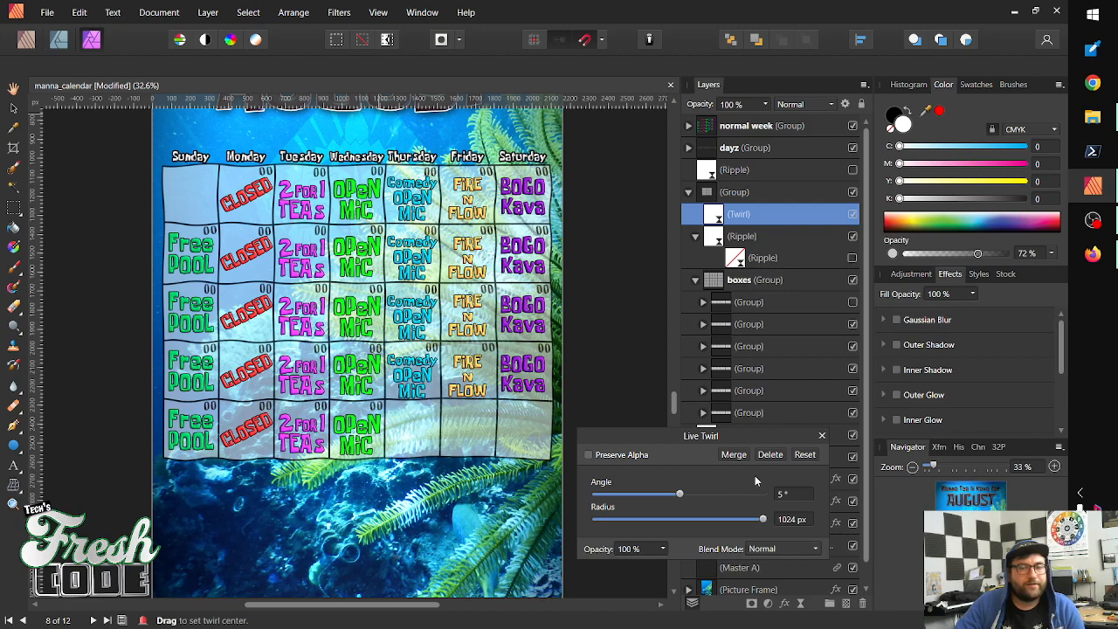
left_click(821, 436)
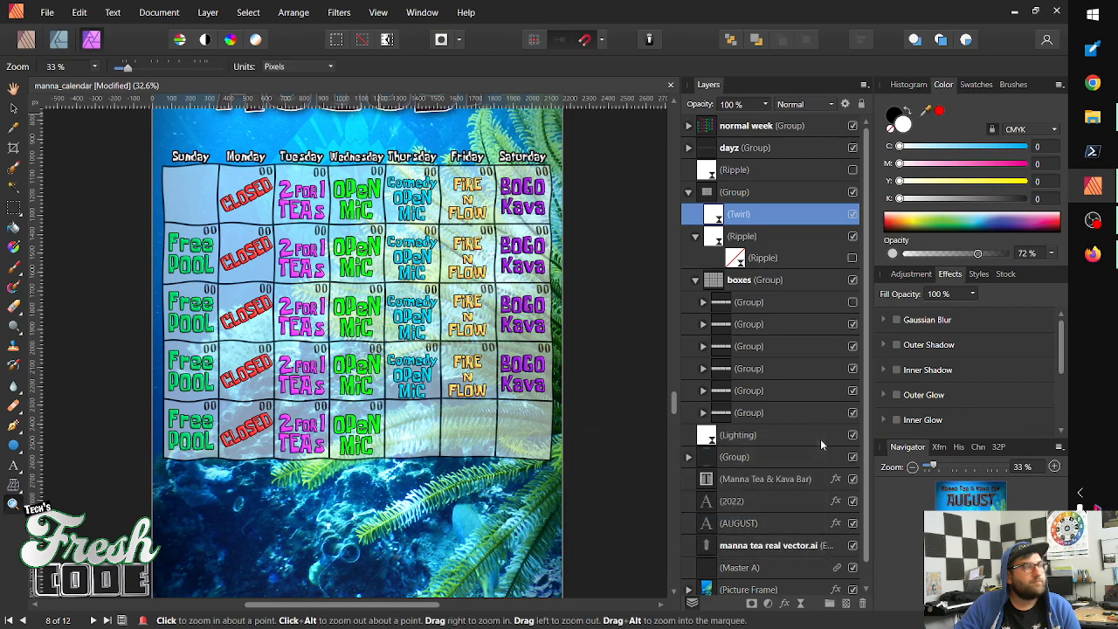
Replace the placeholder date in the first row's Monday box with 1 and move it into the box's upper-right corner
left_click(661, 288)
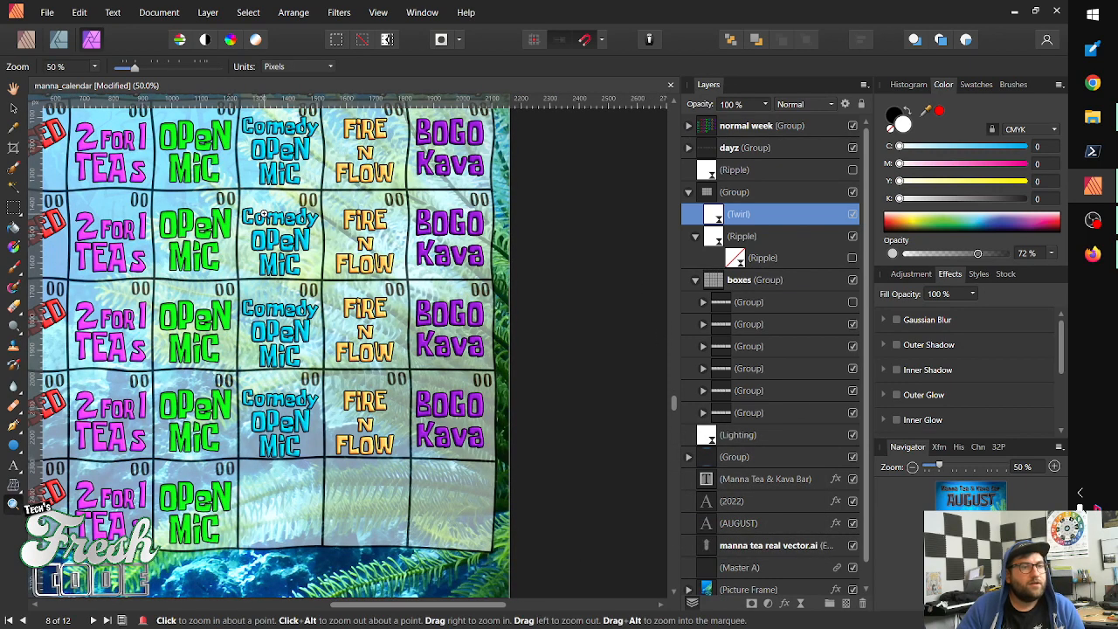
left_click_drag(193, 218, 466, 400)
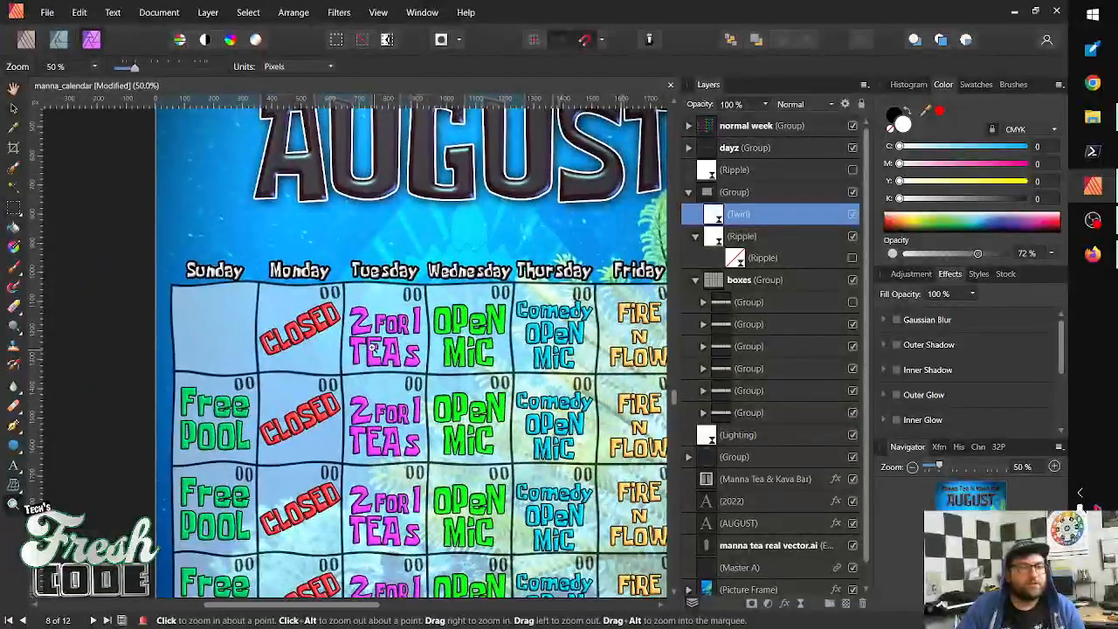
left_click_drag(322, 325, 381, 280)
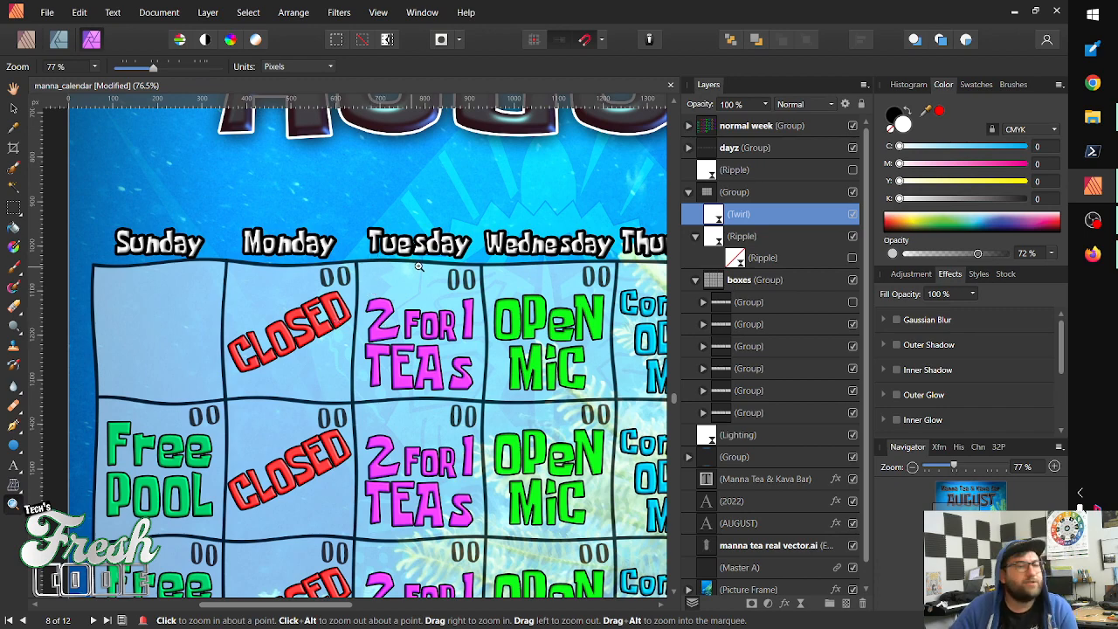
left_click(14, 108)
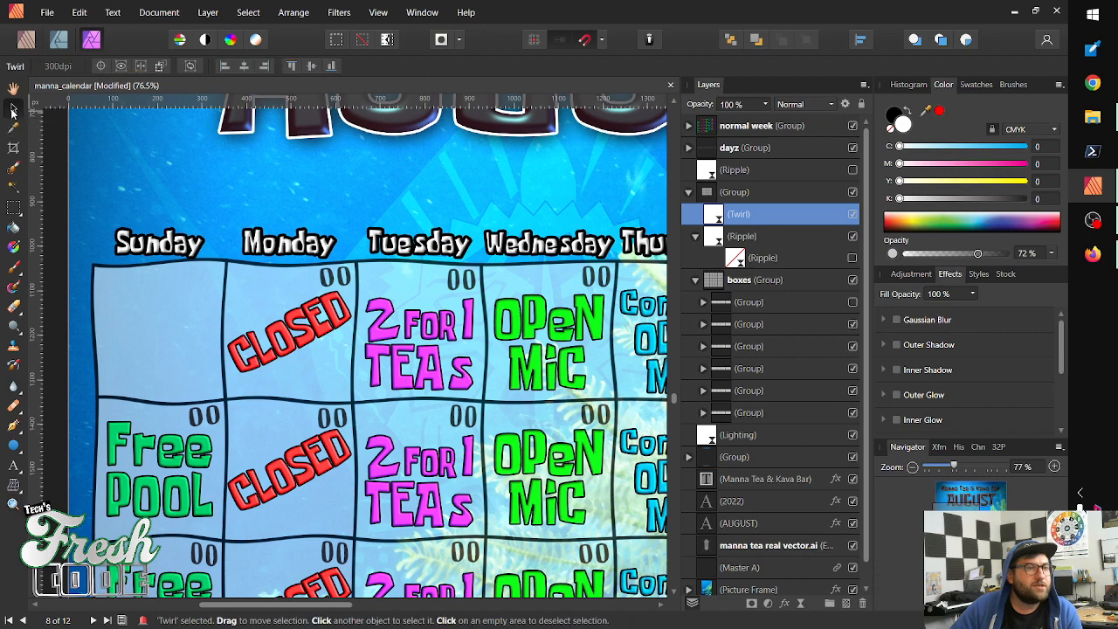
left_click(339, 282)
left_click(340, 281)
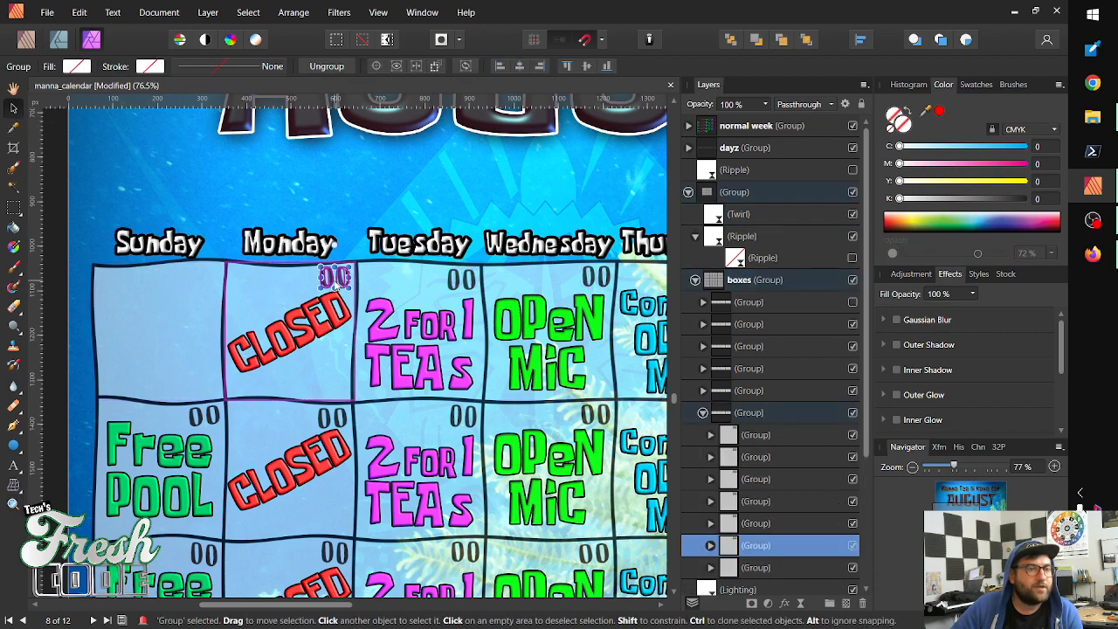
double_click(339, 279)
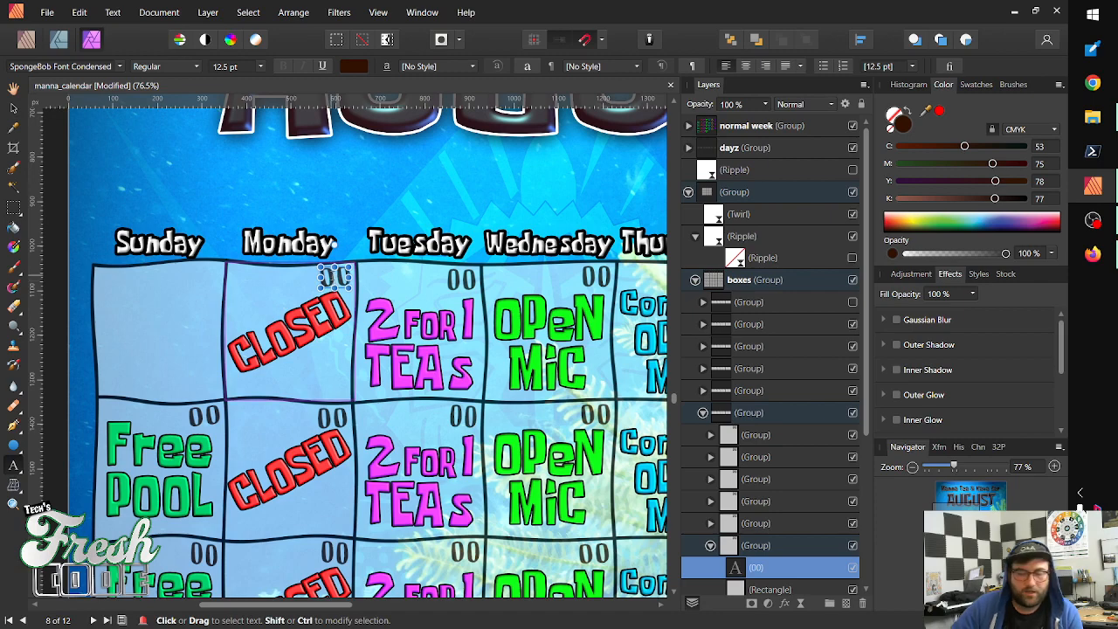
type("1")
key("BackSpace")
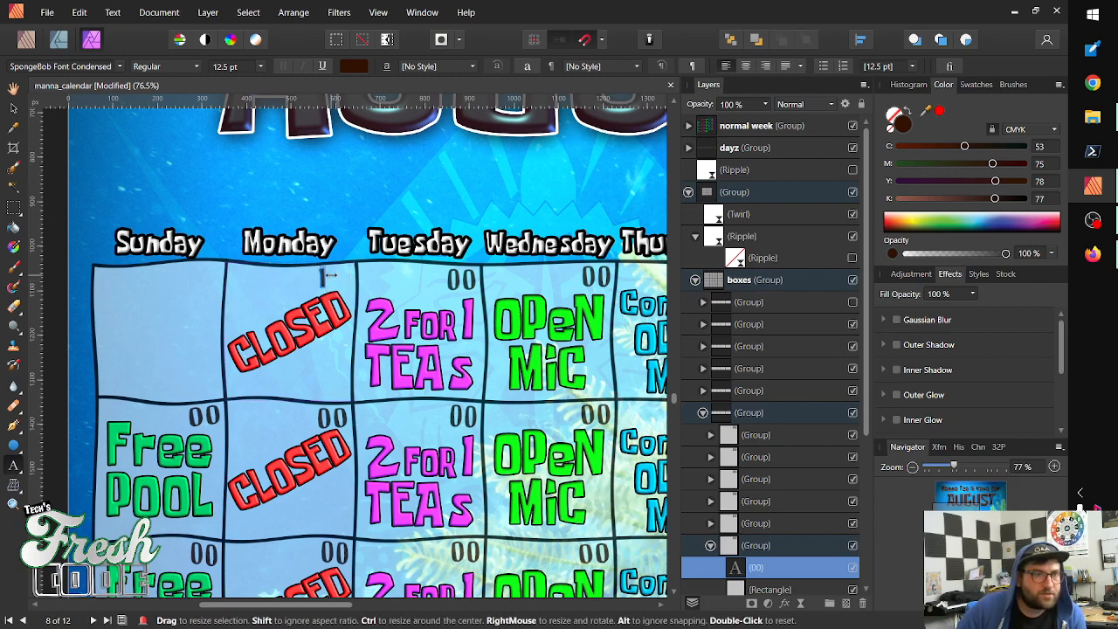
left_click(13, 107)
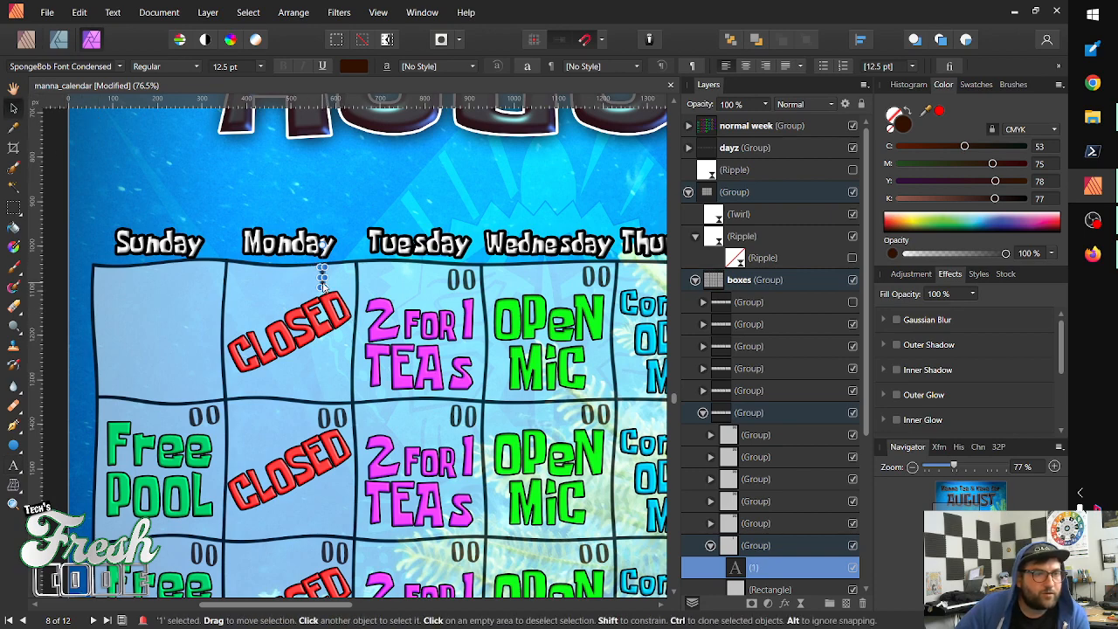
left_click_drag(322, 285, 345, 290)
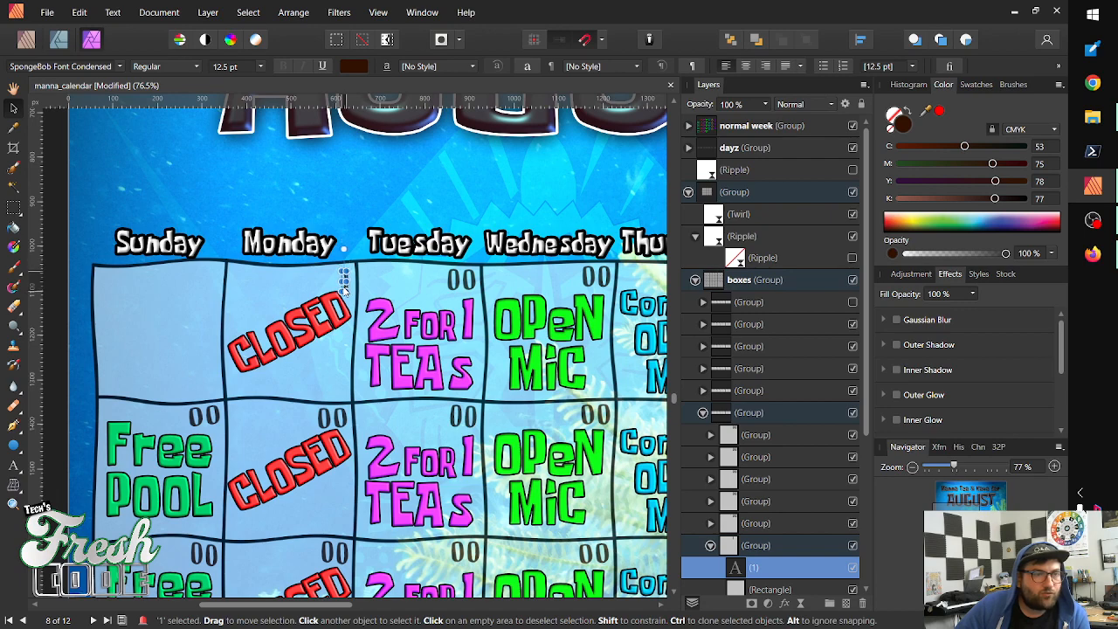
Change the placeholder date in the first row's Tuesday box to 2 and shift it right toward the box's corner
left_click(461, 289)
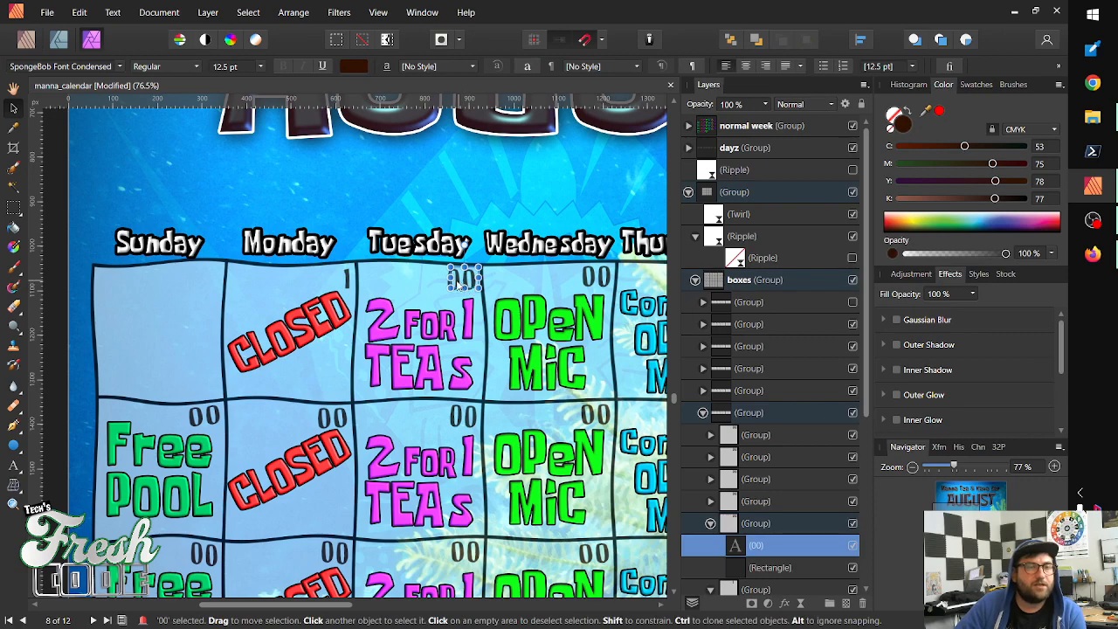
double_click(457, 285)
key("BackSpace")
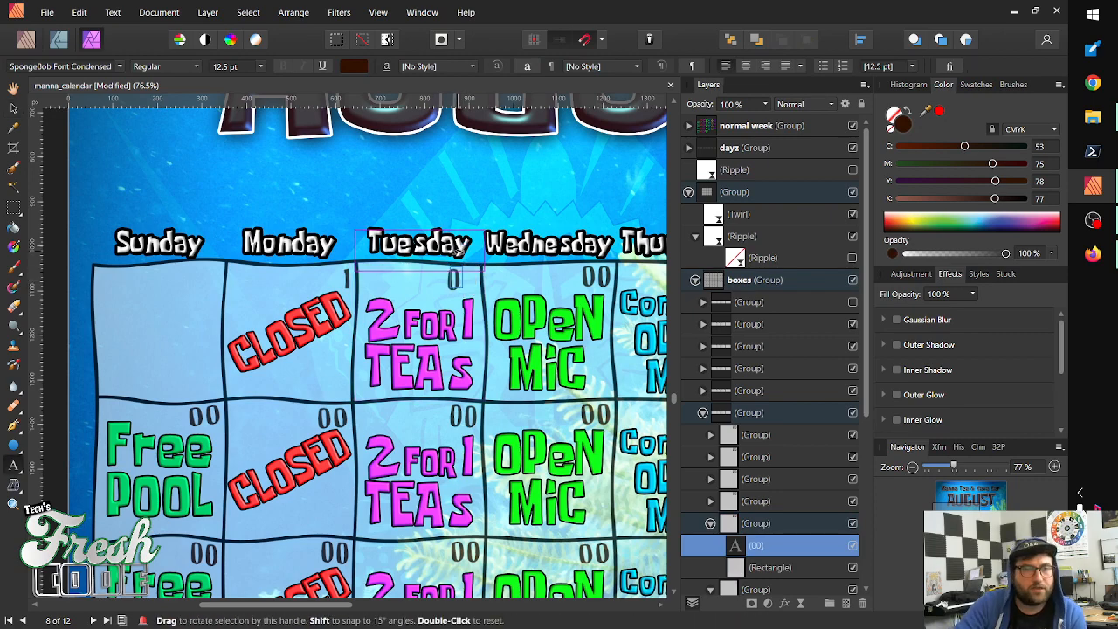
key("BackSpace")
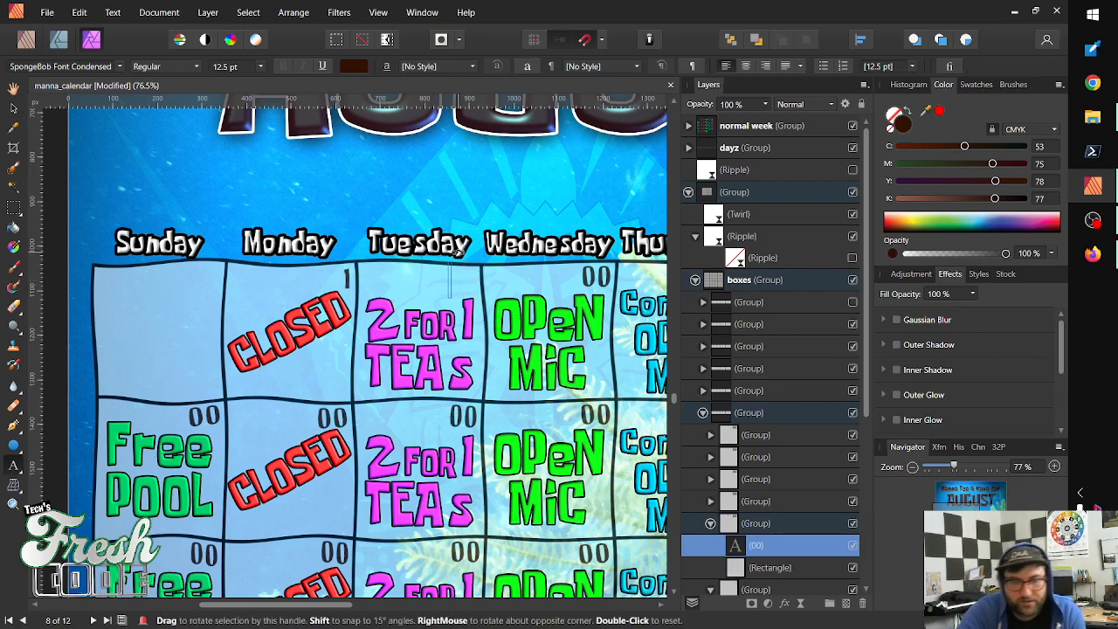
type("2")
key("Escape")
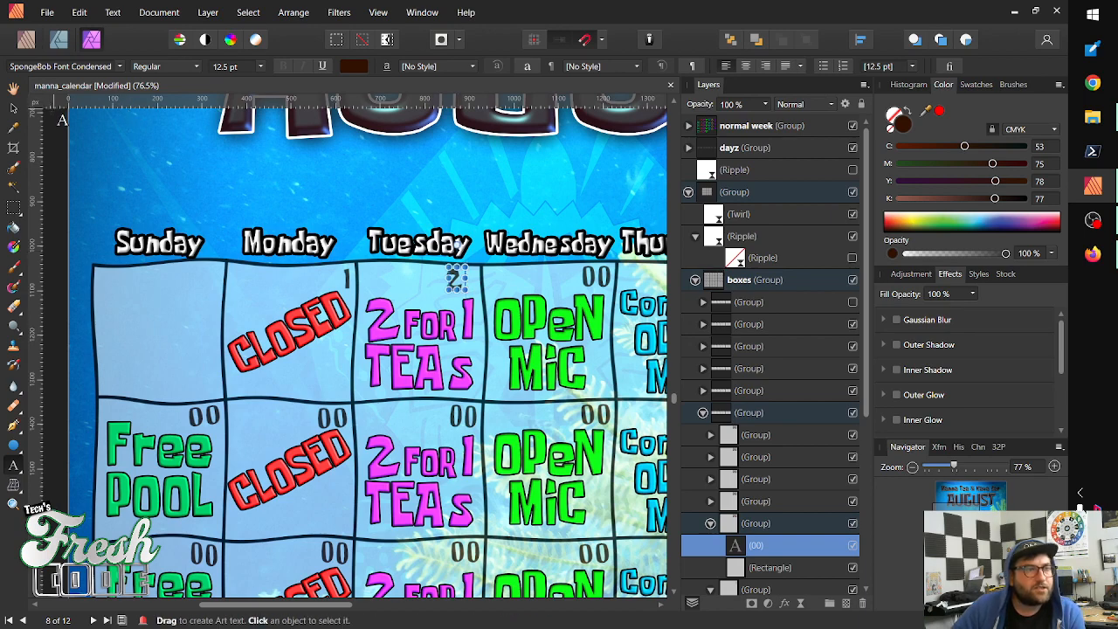
left_click(16, 110)
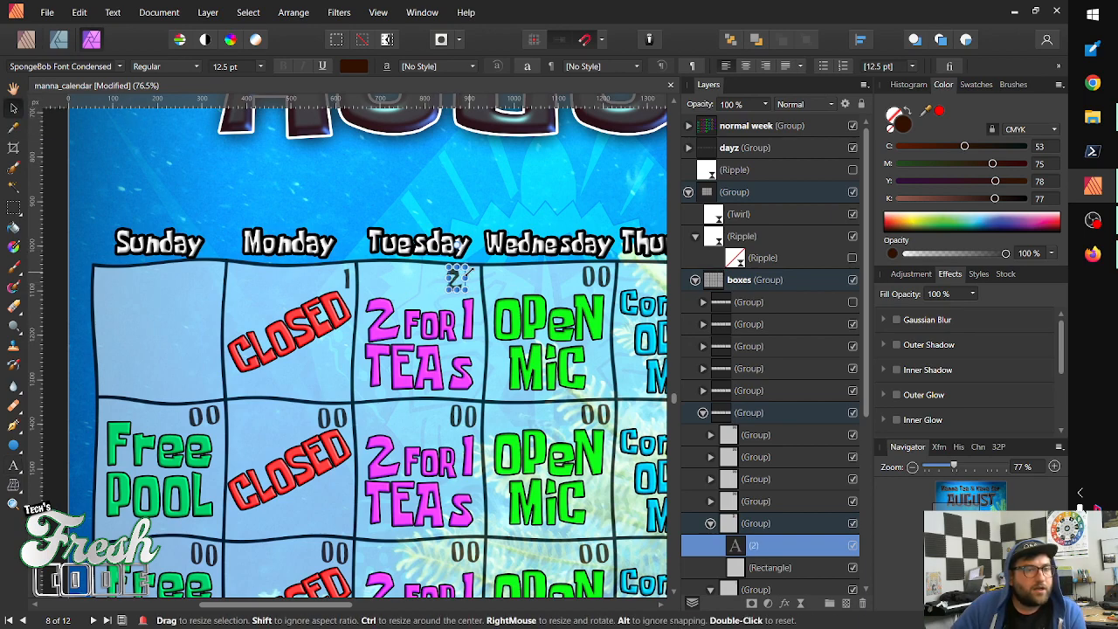
left_click_drag(458, 280, 469, 281)
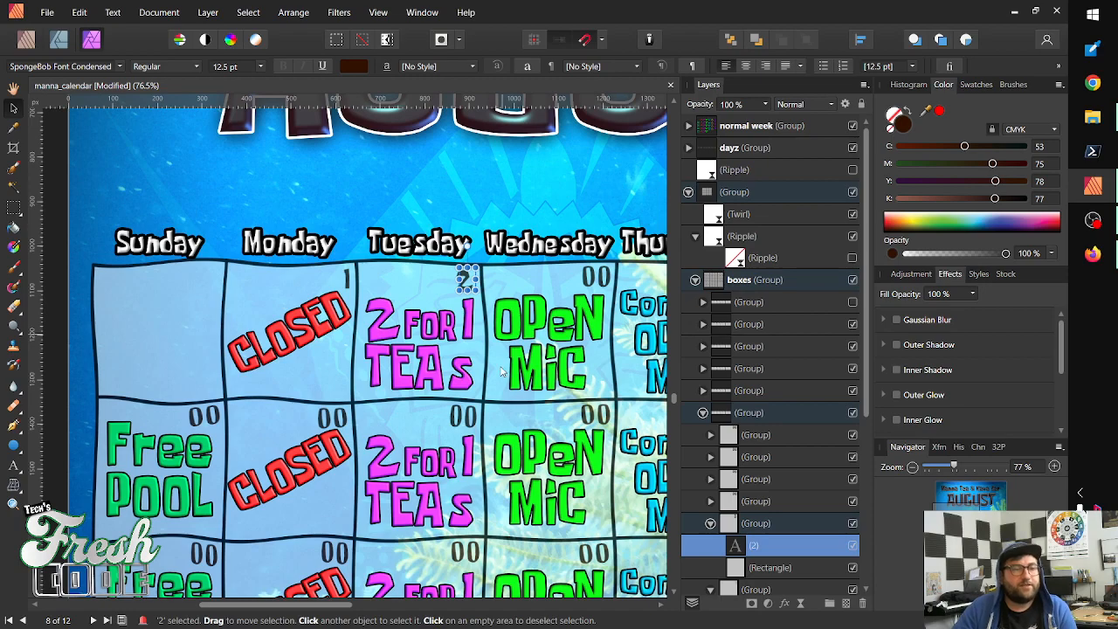
Change the placeholder date in the first row's Wednesday box to 3 and shift it right toward the box's corner
left_click_drag(502, 372, 297, 345)
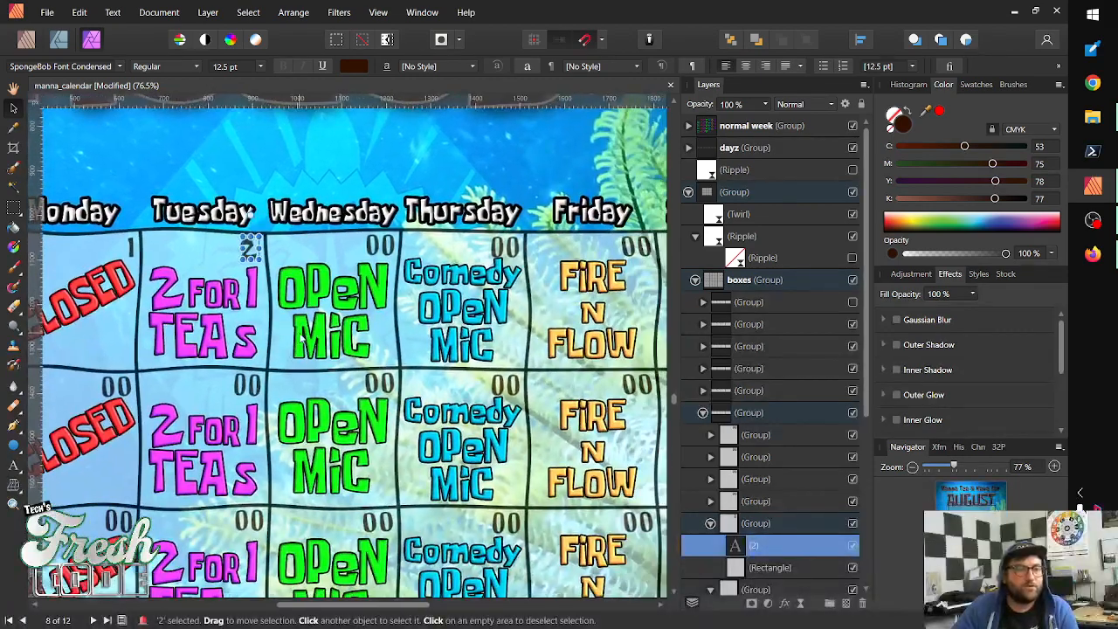
left_click(381, 248)
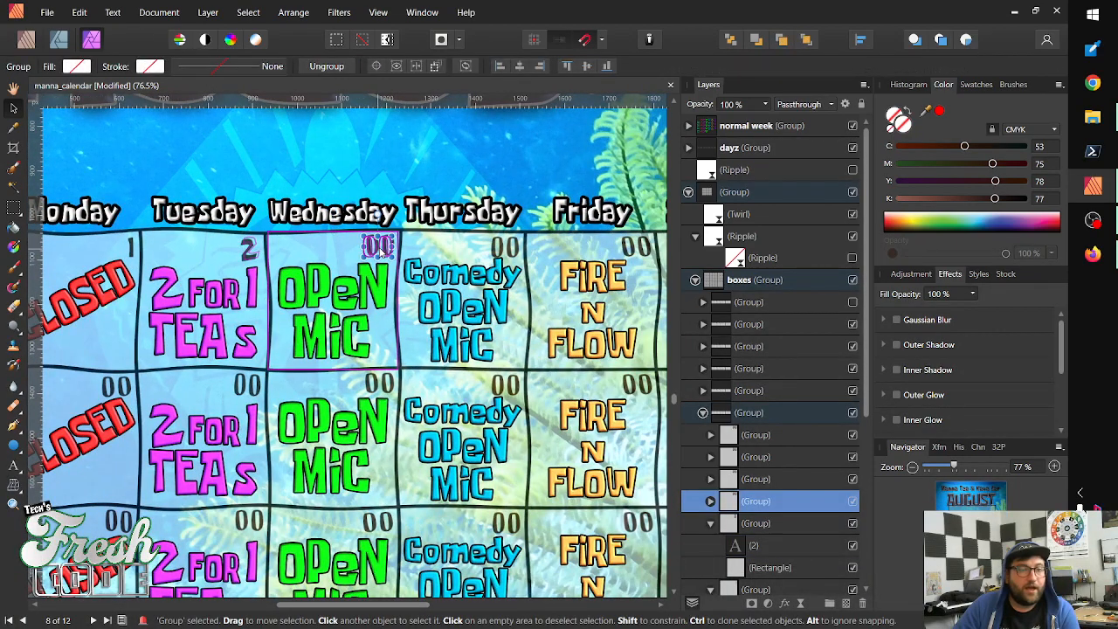
double_click(381, 248)
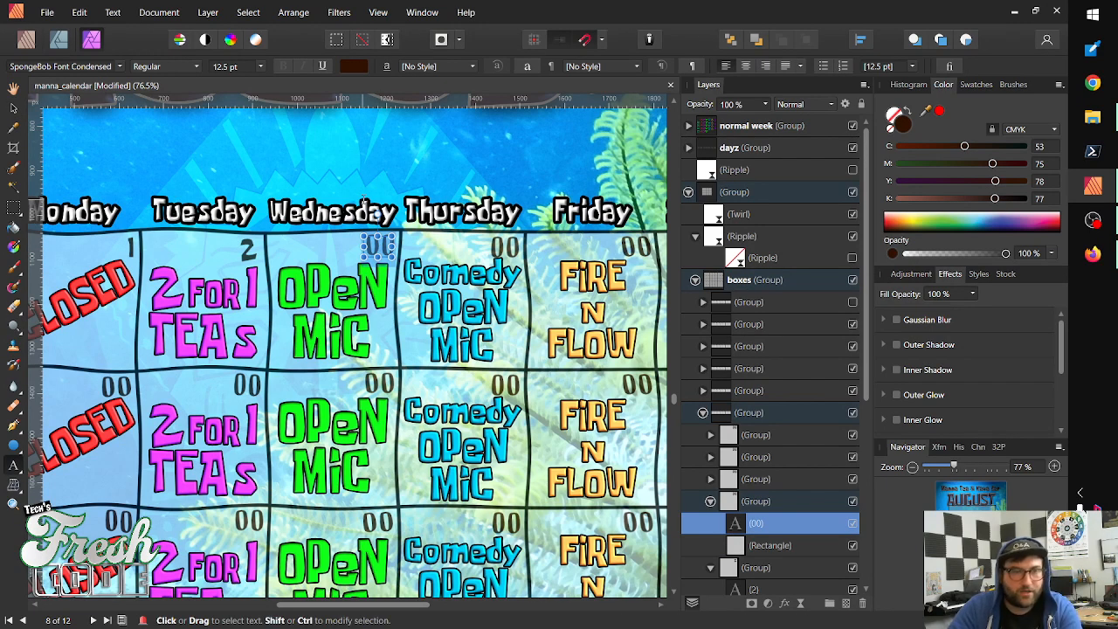
type("3")
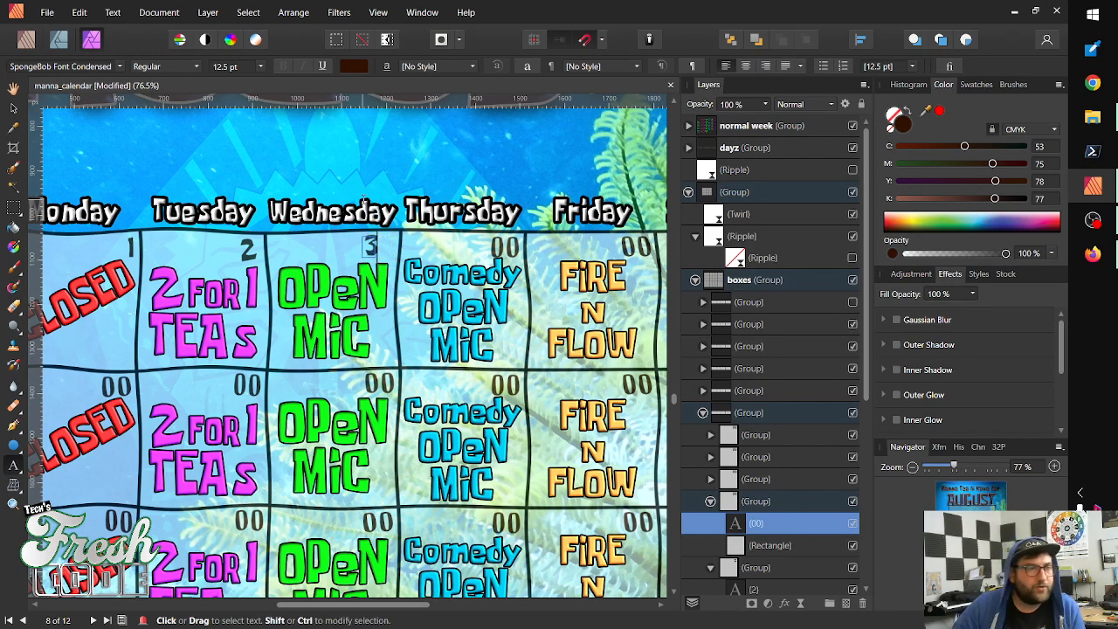
key("Escape")
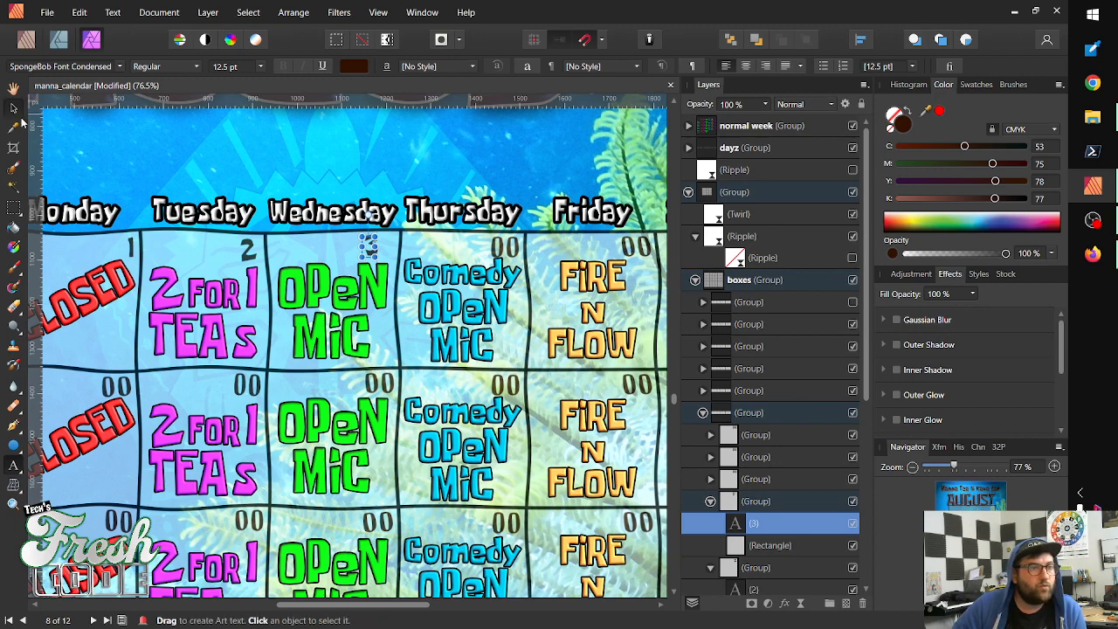
left_click(17, 114)
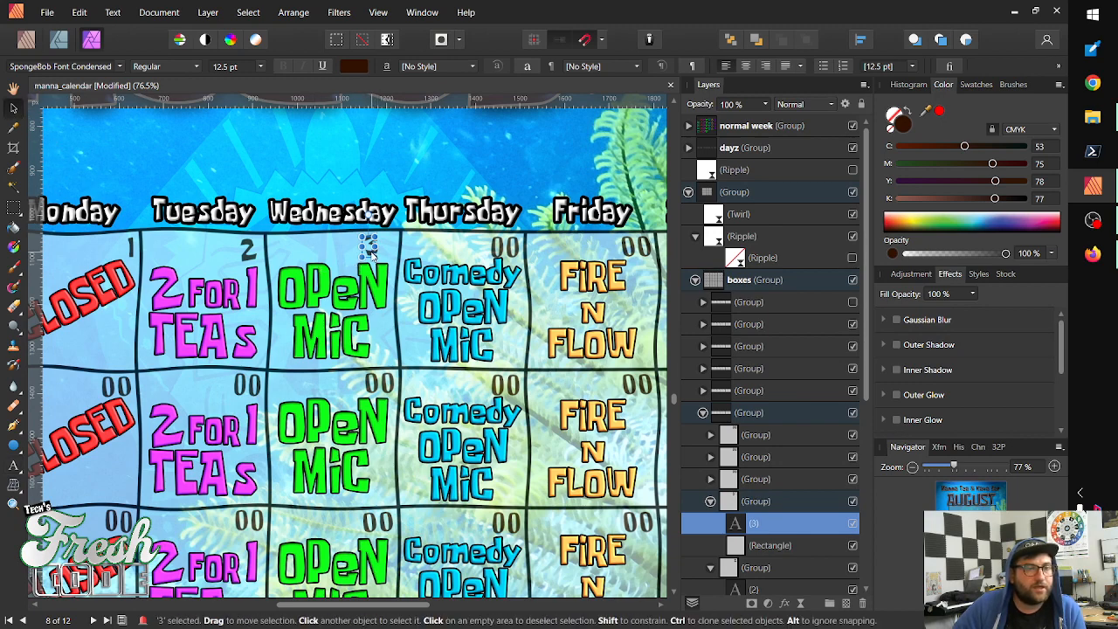
left_click_drag(371, 251, 385, 253)
Change the placeholder date in the first row's Thursday box to 4 and shift it right toward the box's corner
double_click(504, 251)
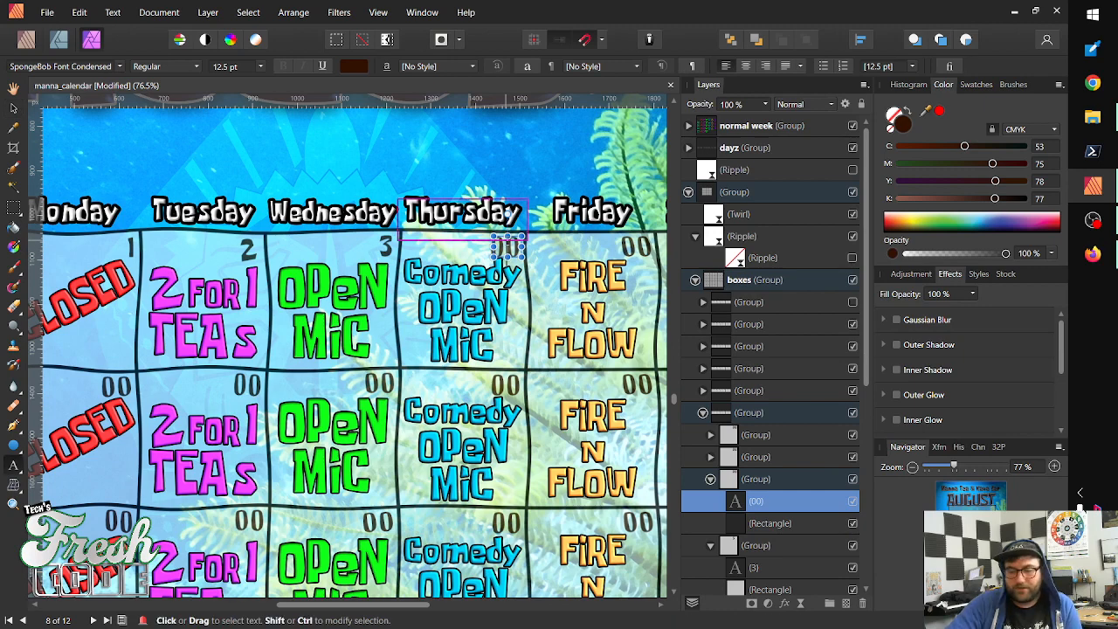
key("BackSpace")
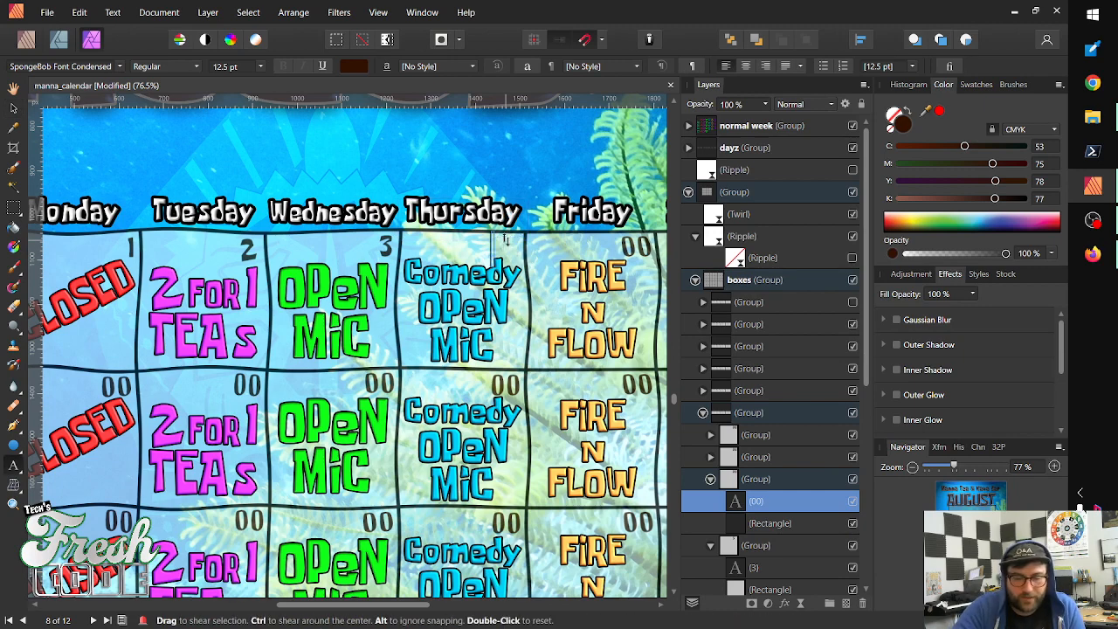
type("4")
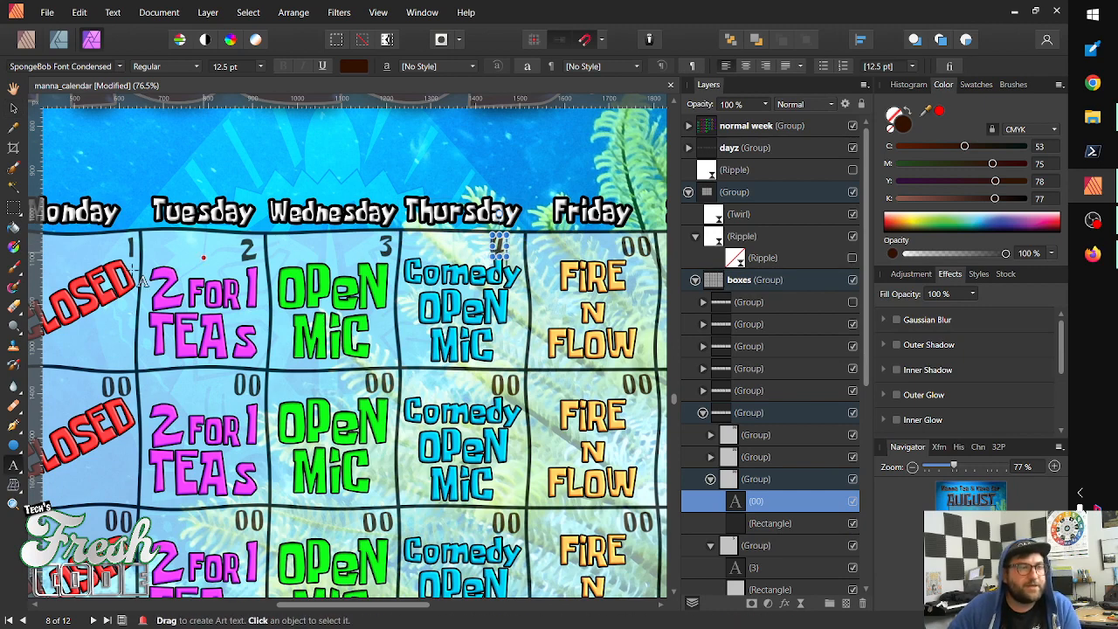
left_click(13, 108)
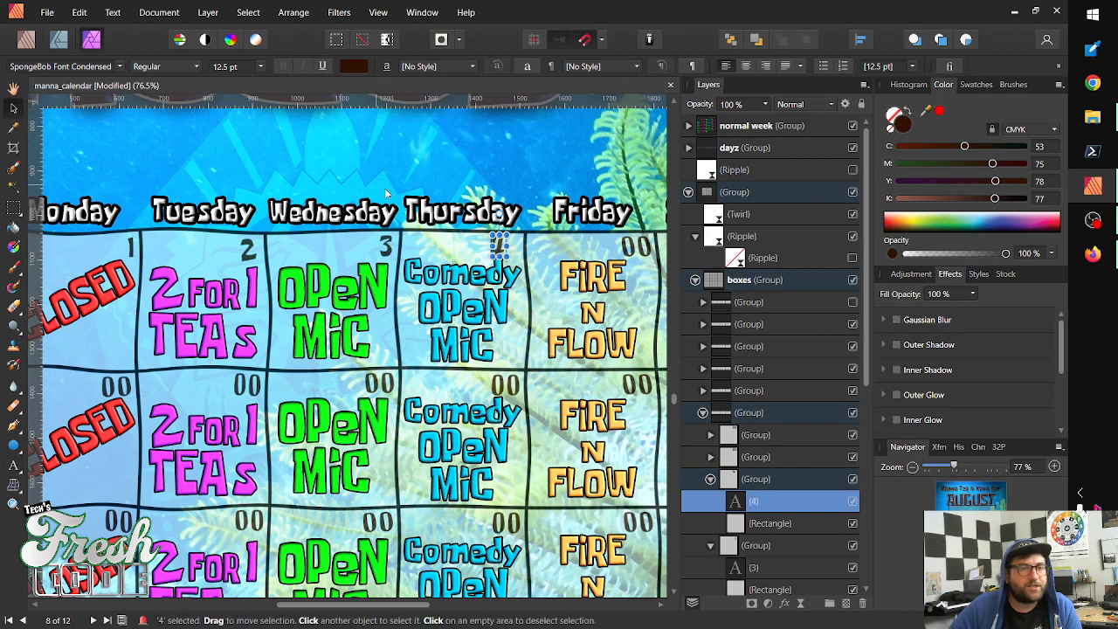
left_click_drag(505, 252, 513, 247)
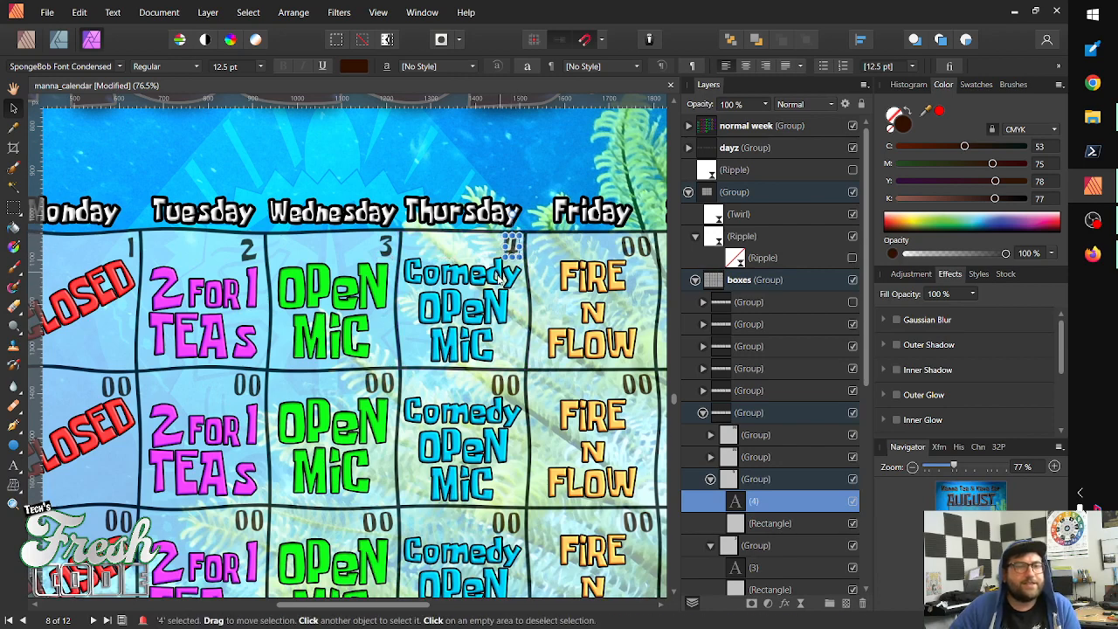
Change the placeholder date in the first row's Friday box to 5 and shift it right toward the box's corner
left_click(633, 249)
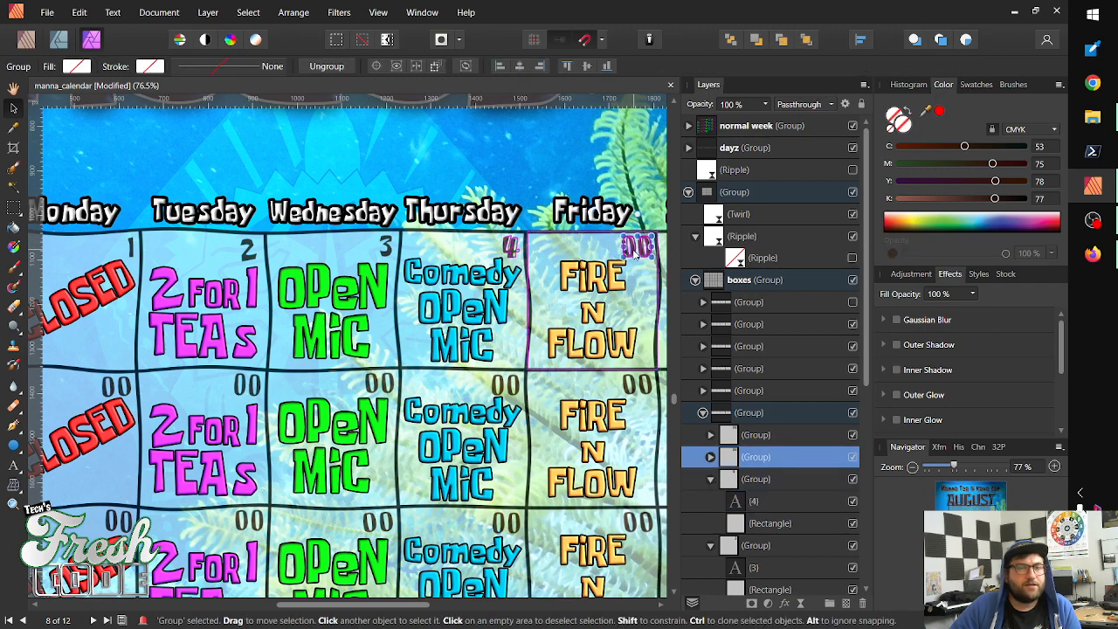
key("t")
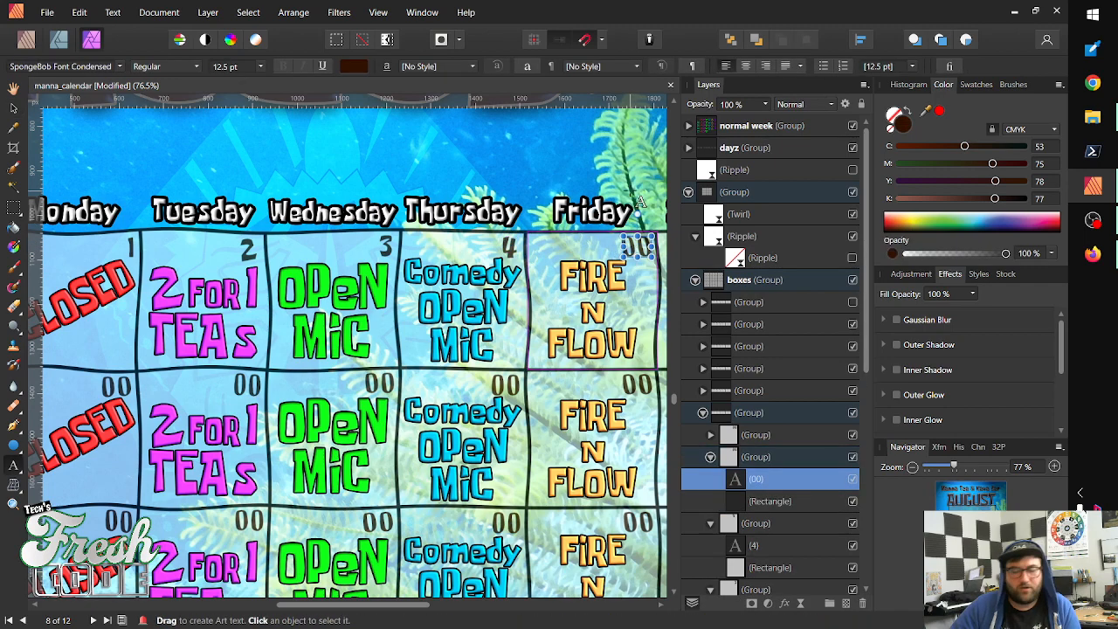
key("BackSpace")
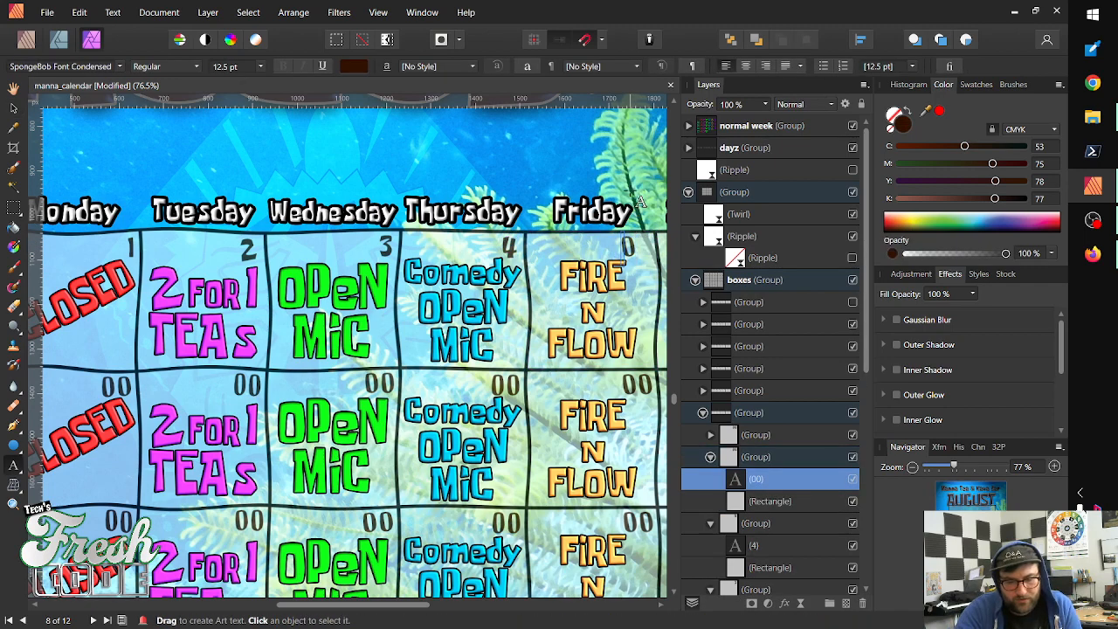
key("Delete")
type("5")
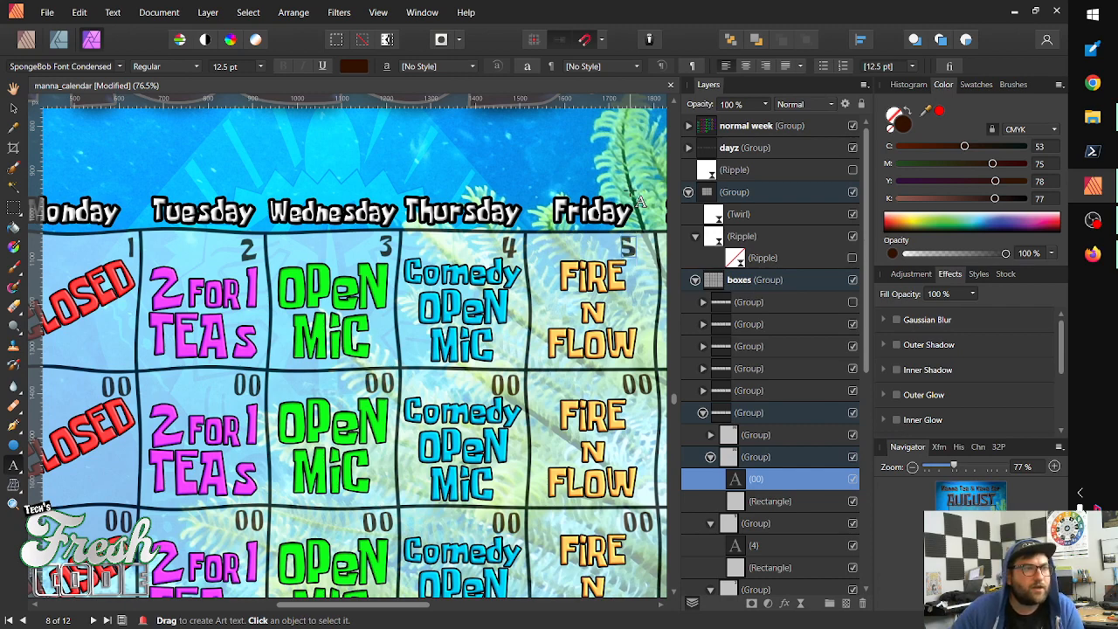
left_click(13, 107)
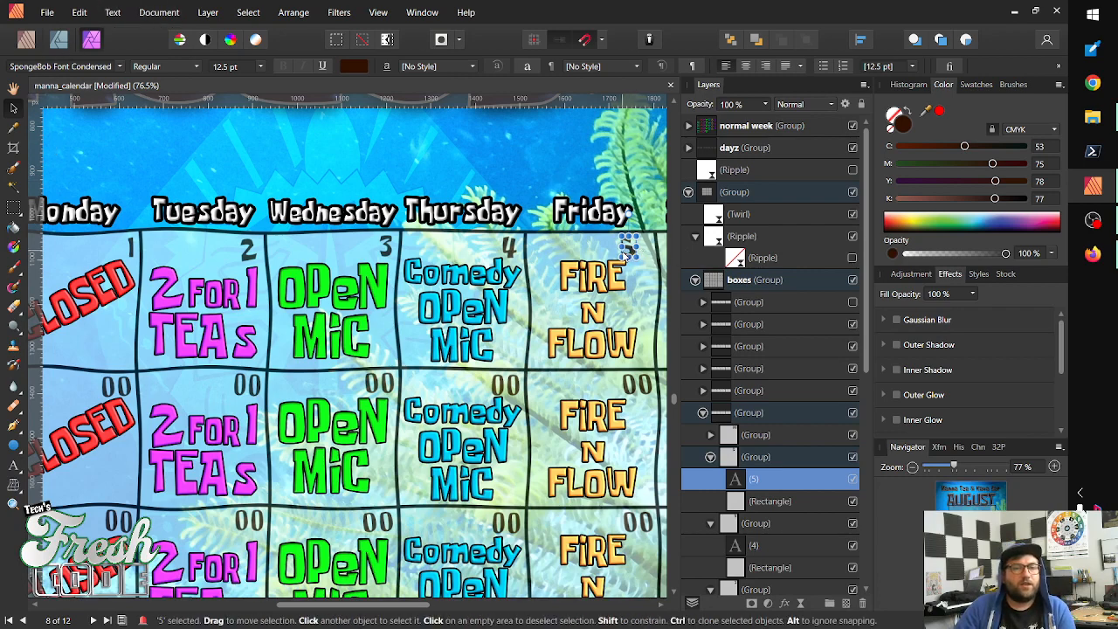
left_click_drag(628, 254, 639, 249)
Collapse the first week's group and the boxes group, and compare the whole August page with its Lighting filter hidden and shown
key("z")
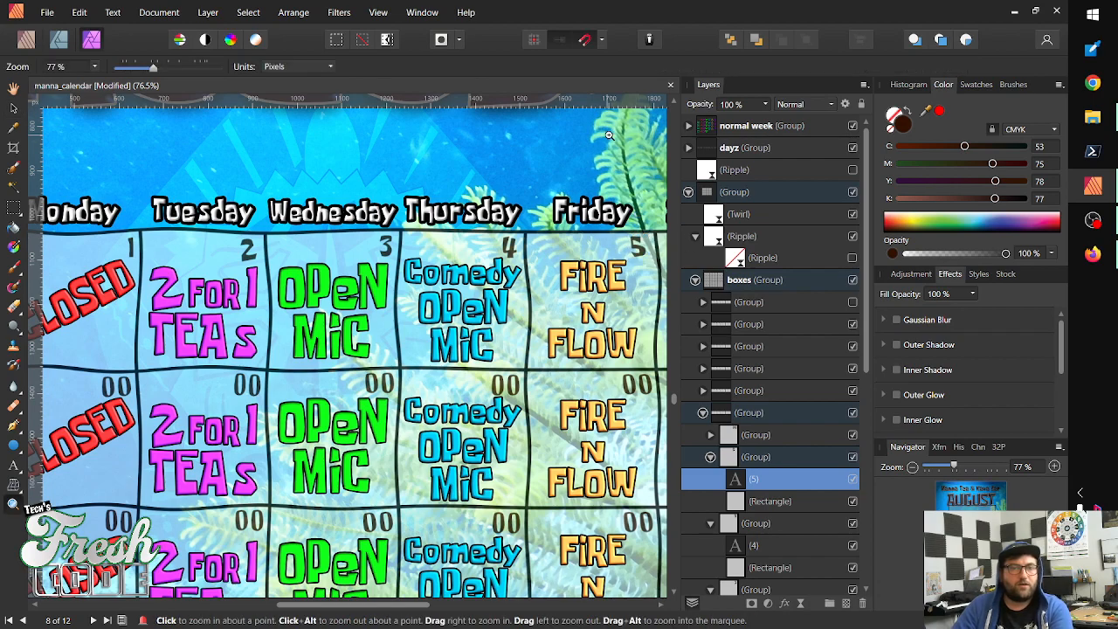
left_click_drag(609, 135, 374, 222)
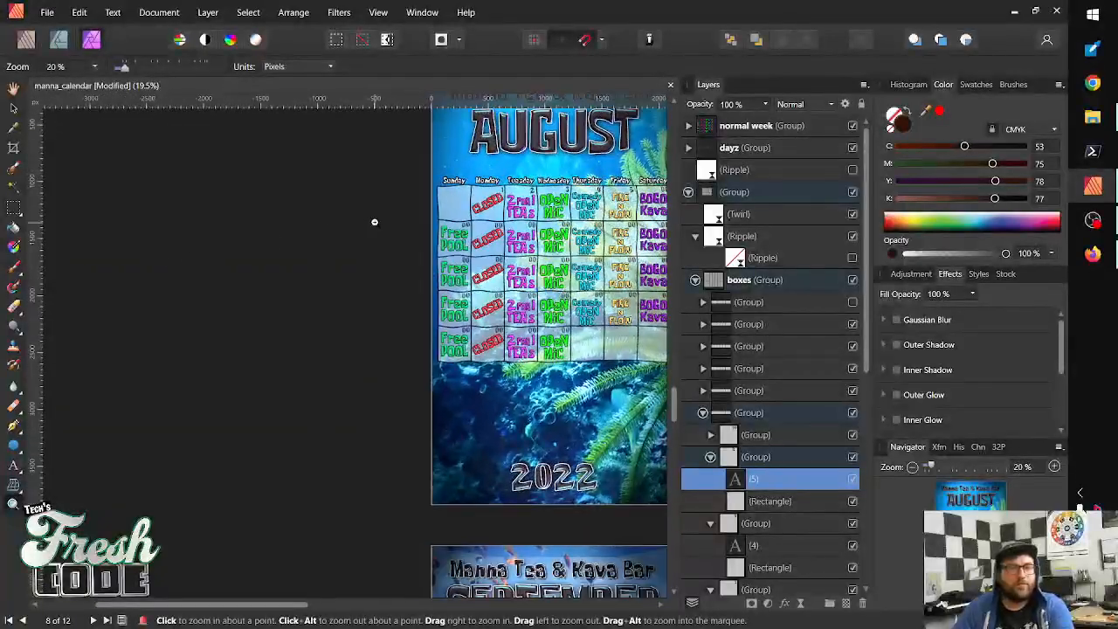
left_click_drag(446, 263, 297, 328)
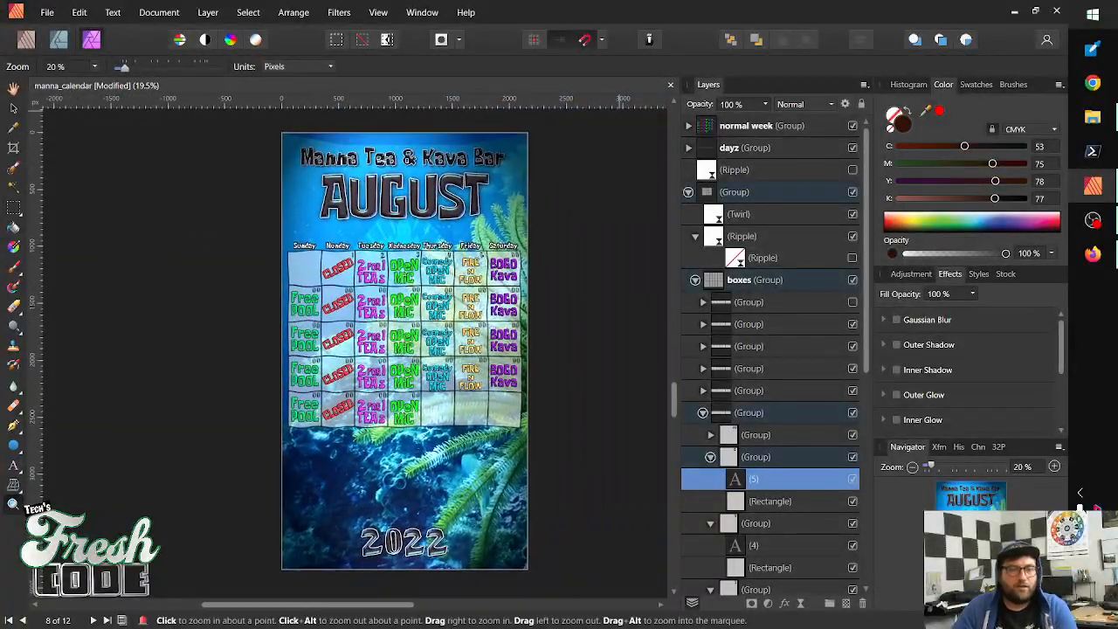
left_click(703, 414)
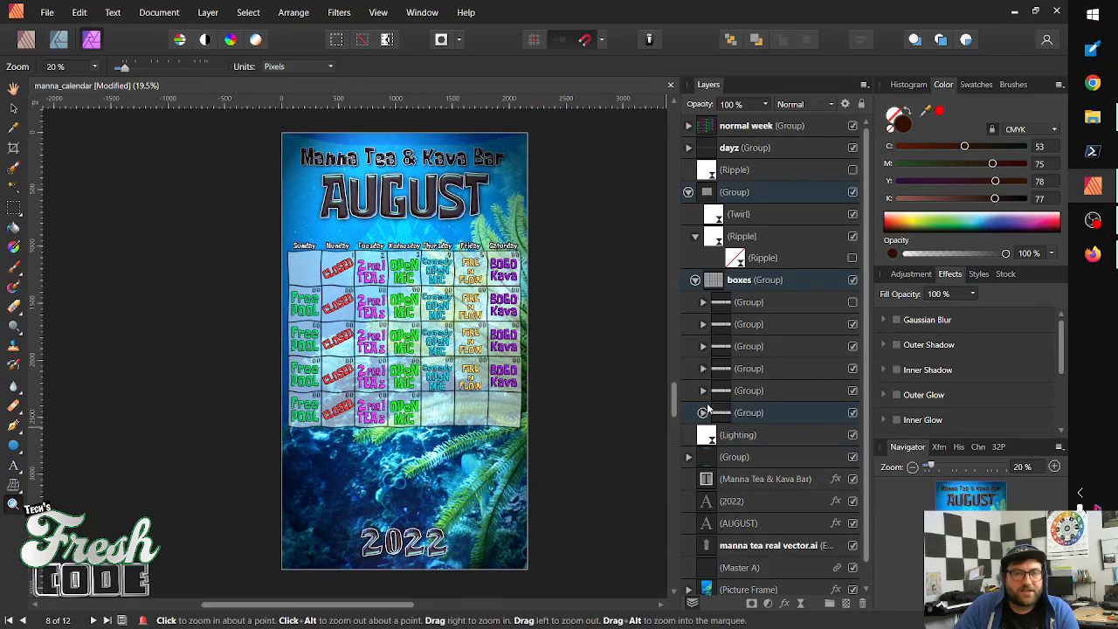
left_click(696, 280)
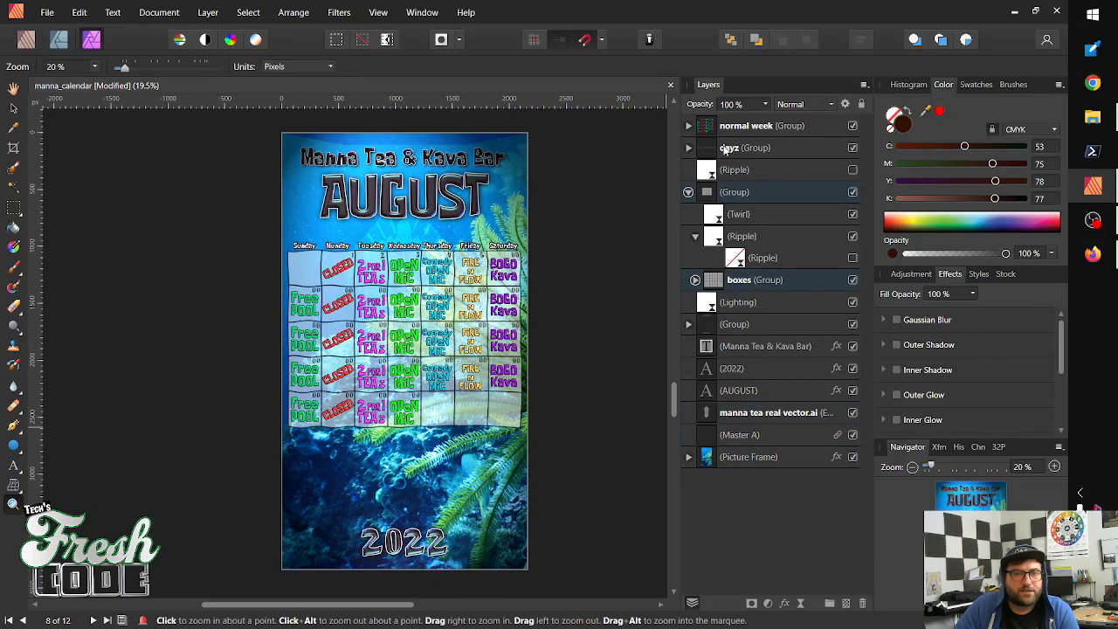
left_click(728, 281)
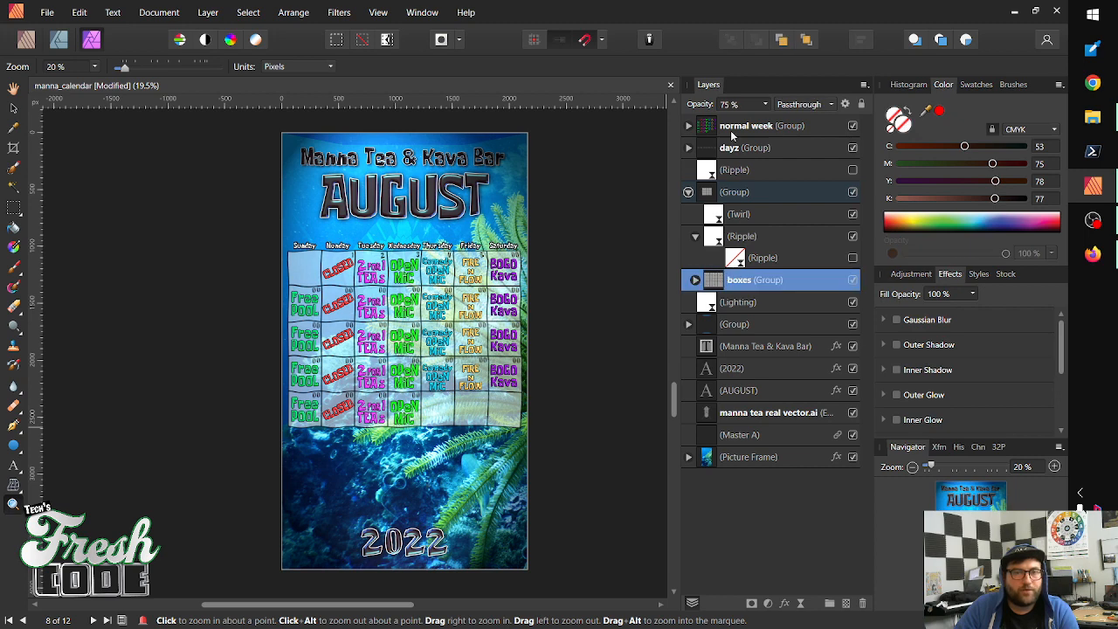
left_click(852, 302)
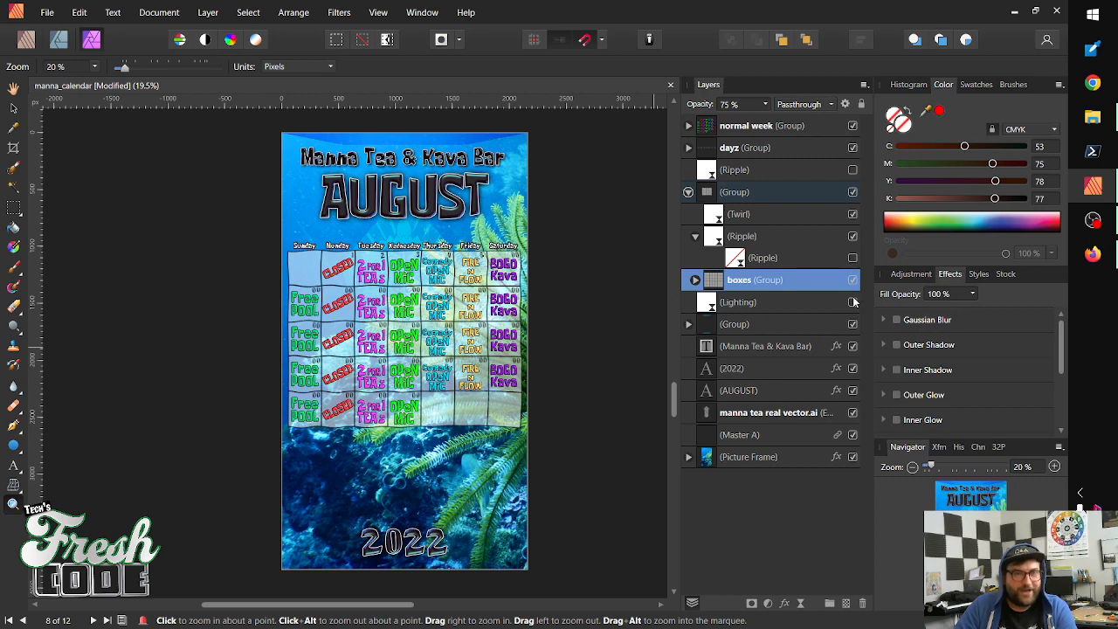
left_click(853, 302)
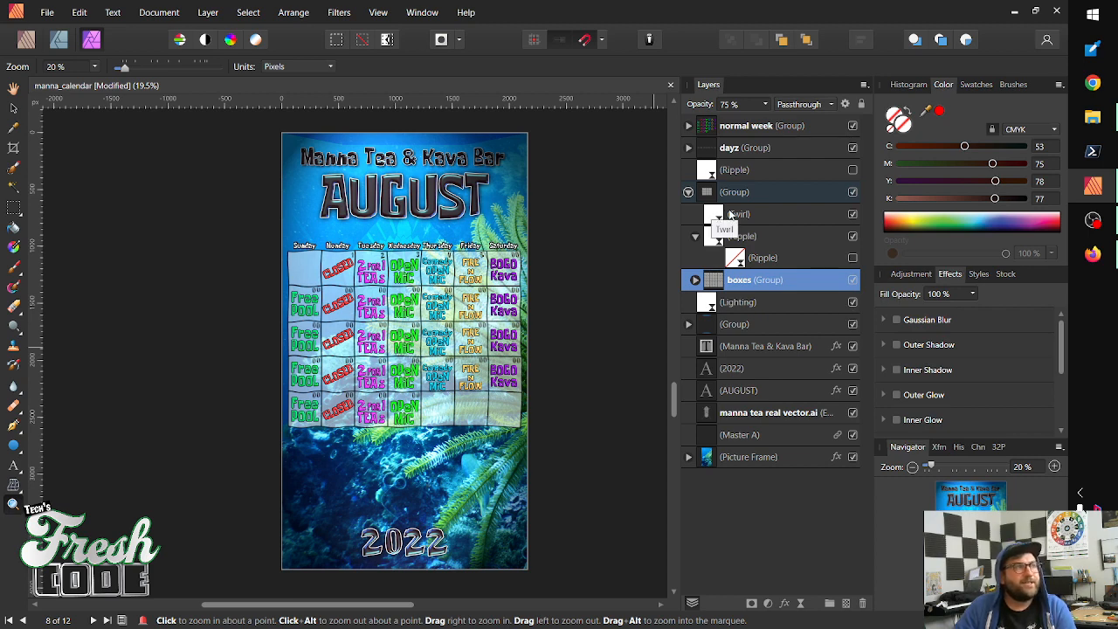
Move light 1 of the August page's live Lighting filter to the right above the page, at about 69% distance and 83° azimuth
double_click(706, 304)
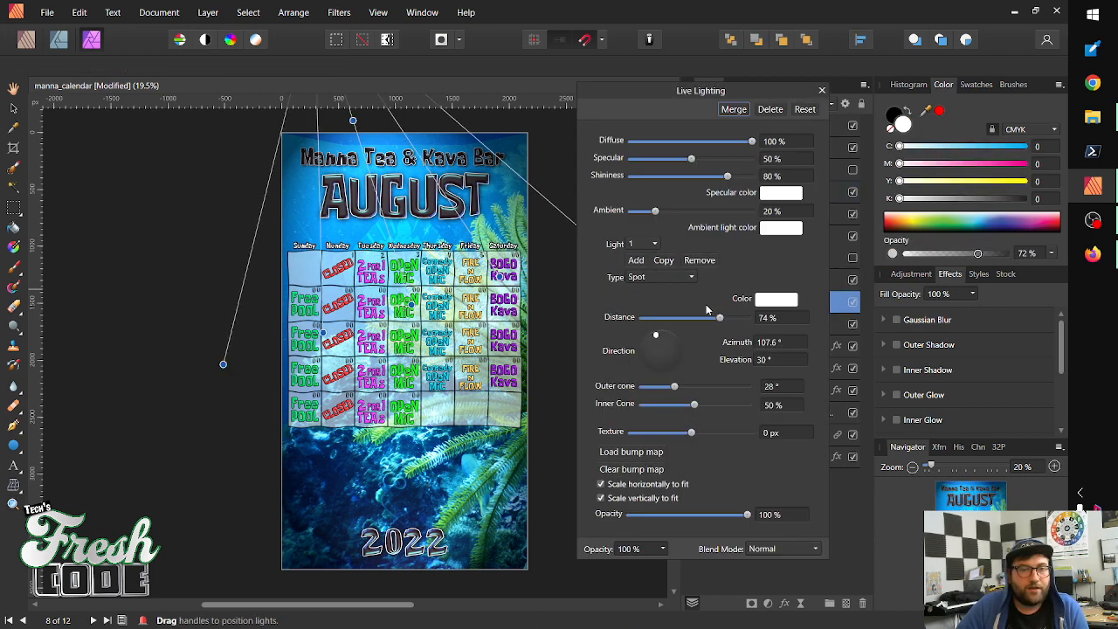
left_click_drag(655, 95, 715, 103)
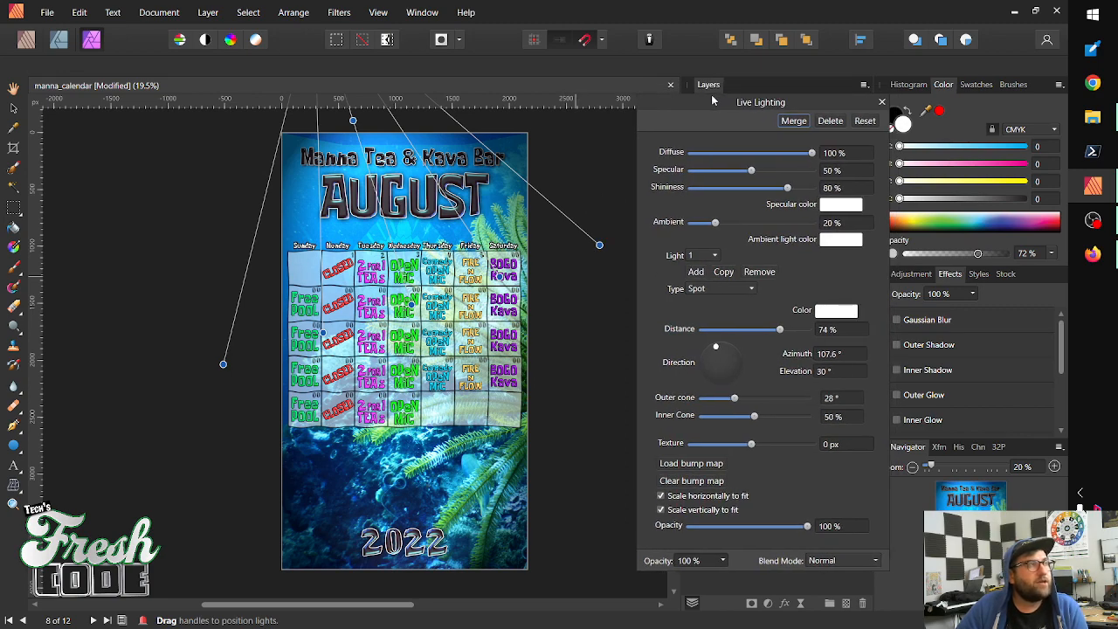
scroll(300, 128, "up", 3)
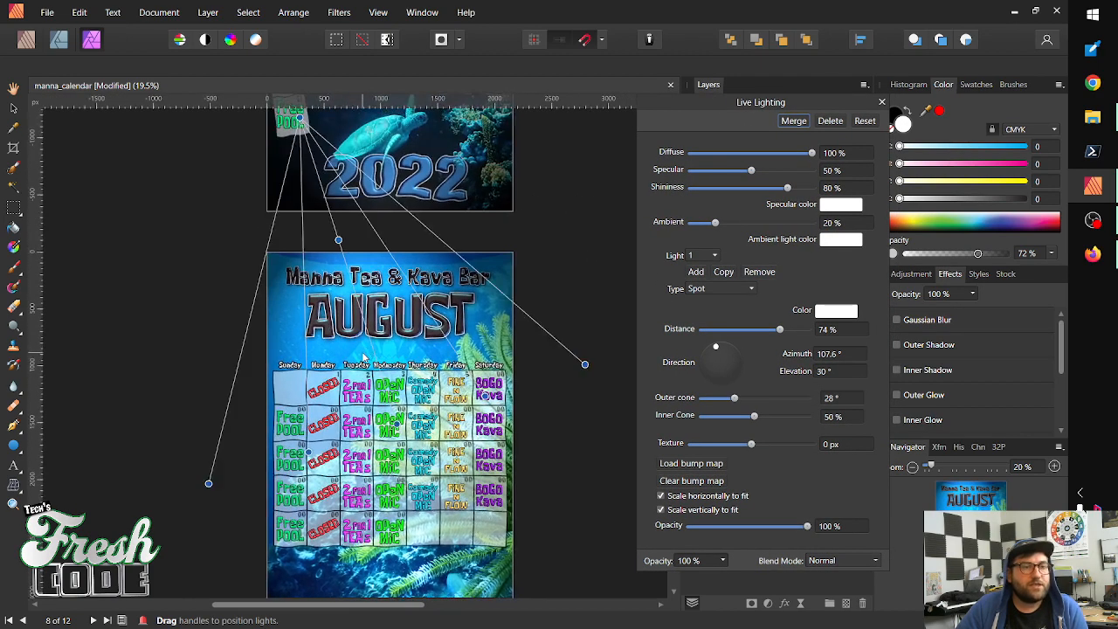
left_click_drag(300, 119, 435, 132)
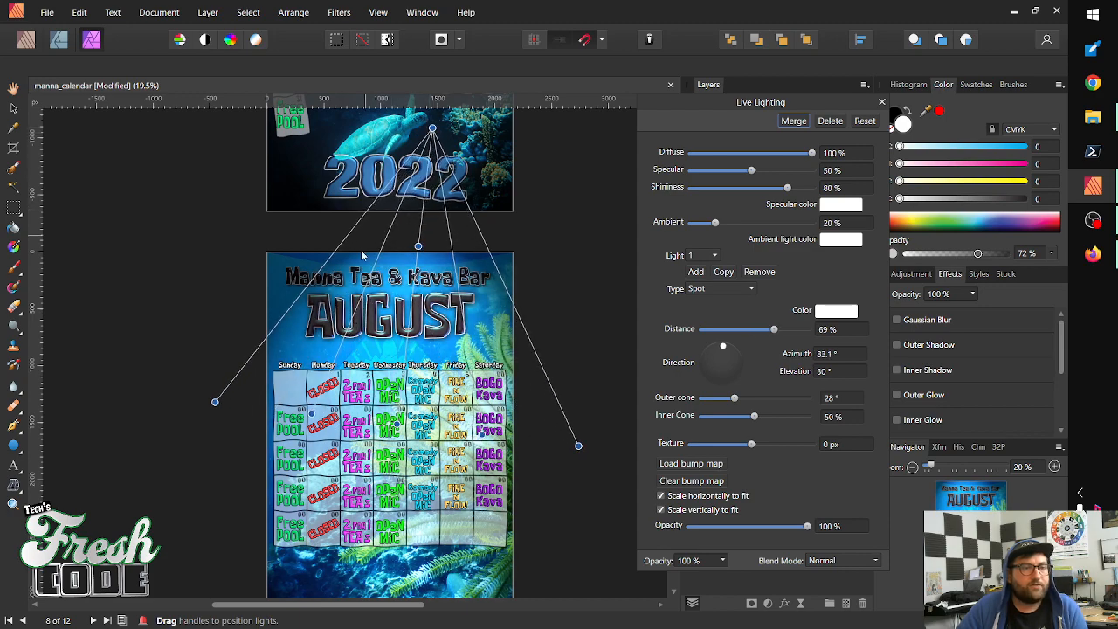
Switch the Lighting filter to light 2, check its position below the August page, and close the filter settings
scroll(339, 298, "down", 1)
scroll(289, 314, "down", 3)
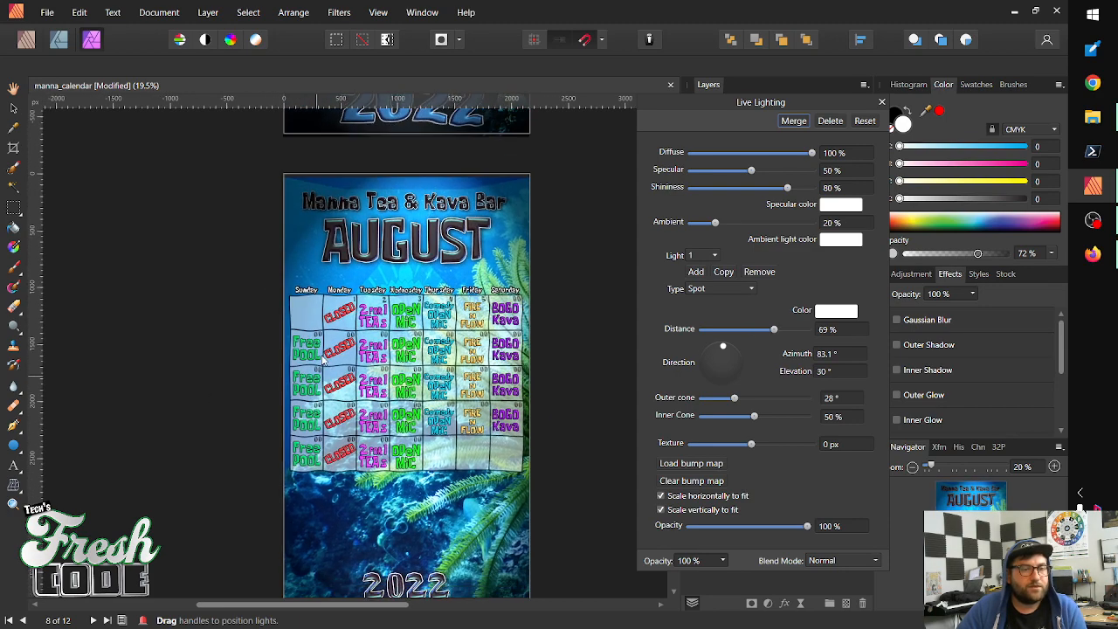
scroll(286, 320, "down", 1)
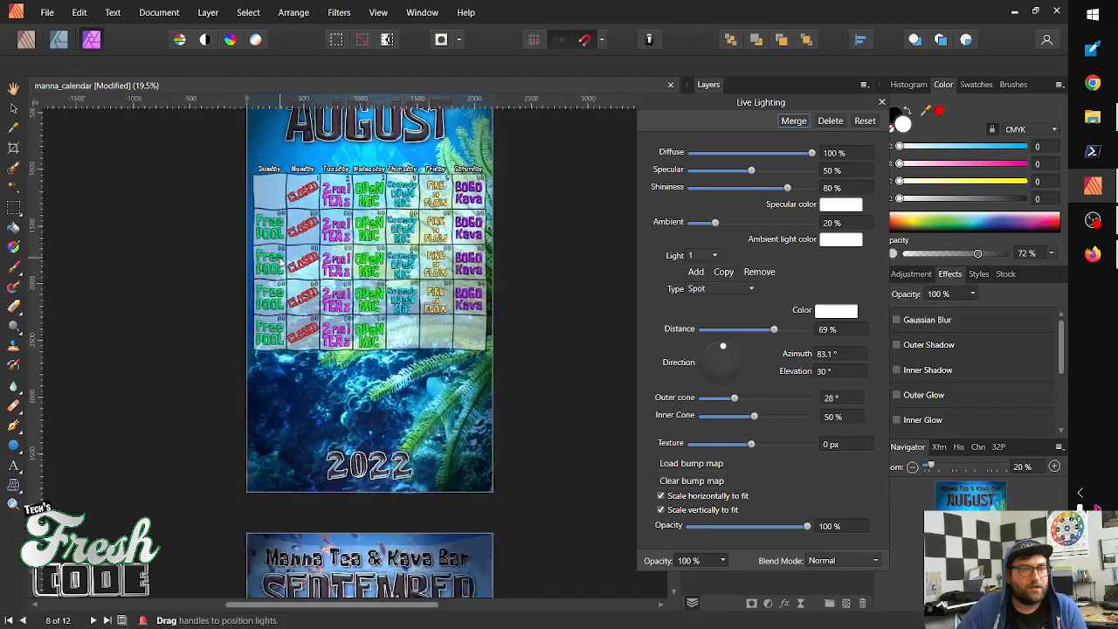
left_click(711, 255)
left_click(703, 279)
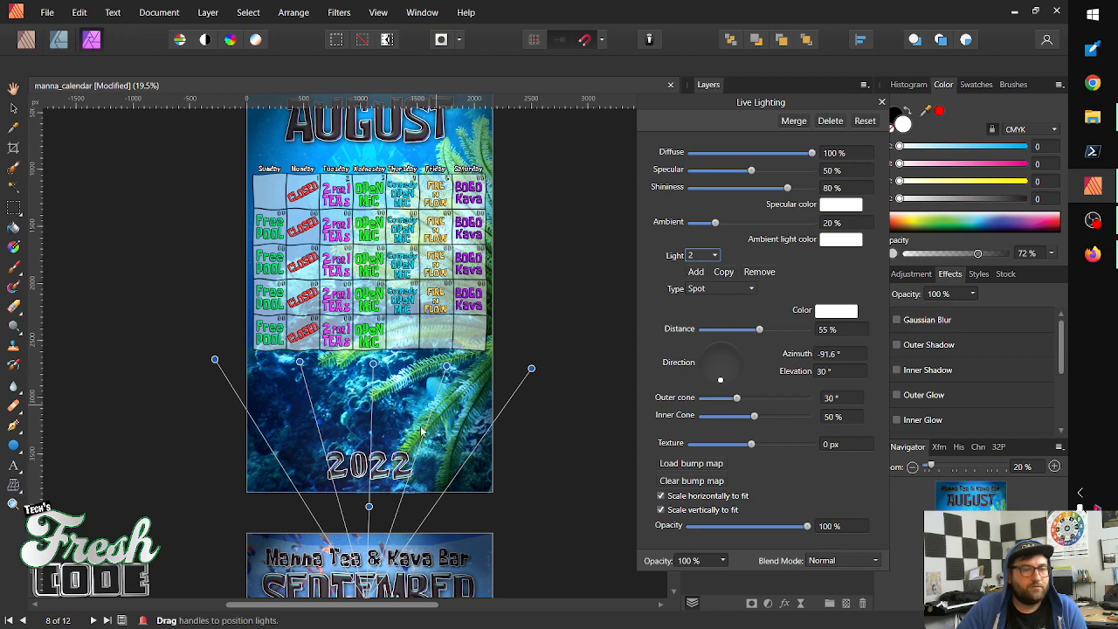
scroll(367, 384, "up", 1)
scroll(363, 395, "up", 1)
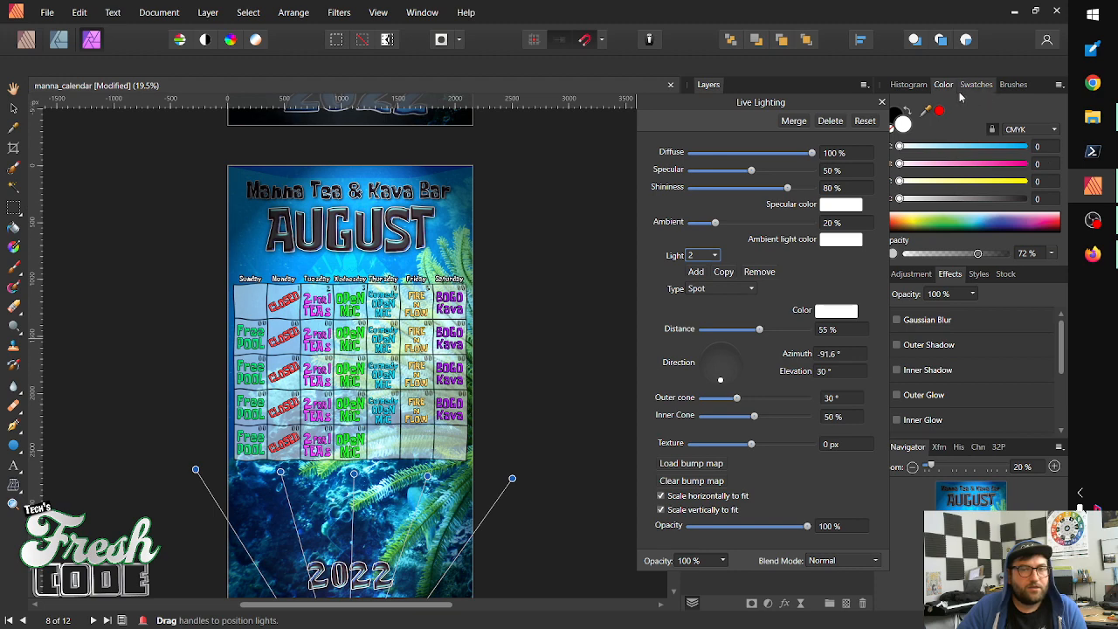
left_click(881, 102)
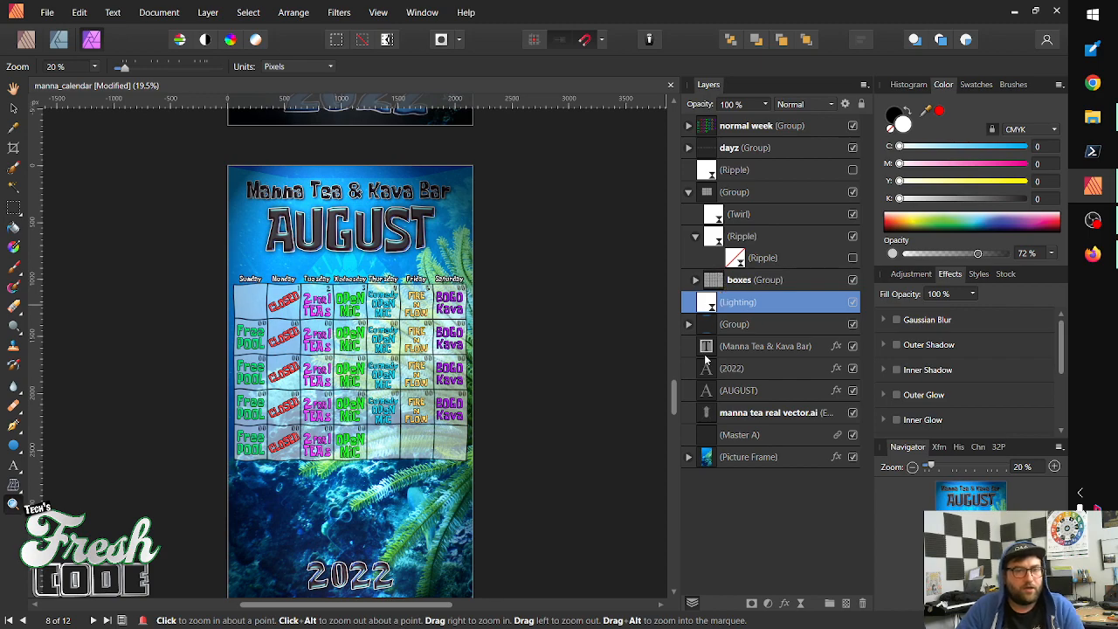
Go to the July page, select its content, and compare the page with its Lighting filter hidden and shown
scroll(673, 389, "up", 3)
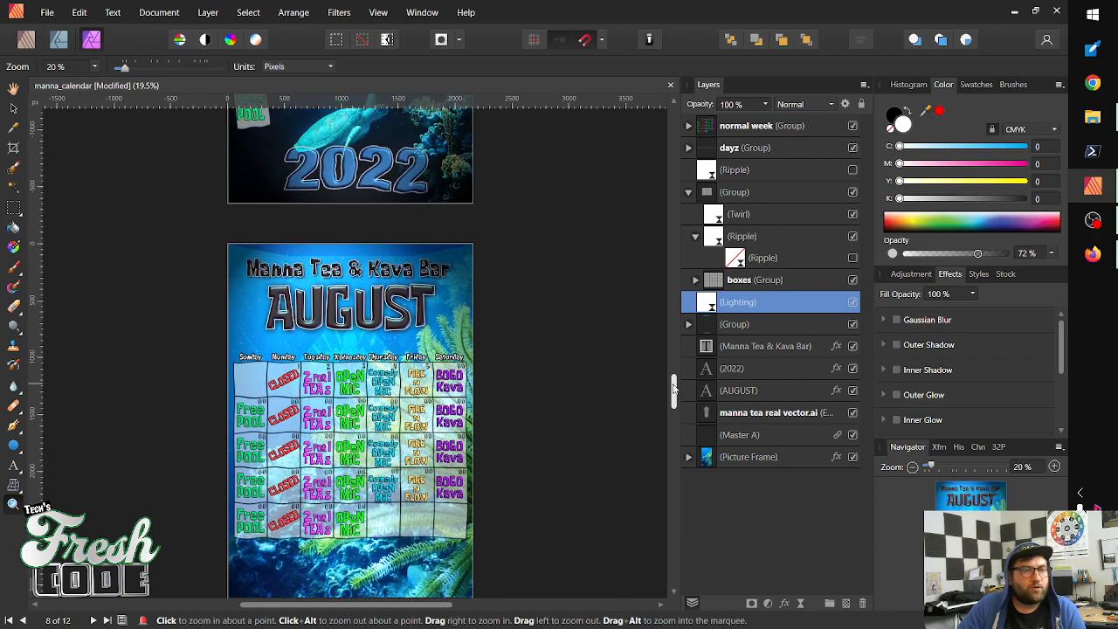
left_click_drag(674, 388, 673, 358)
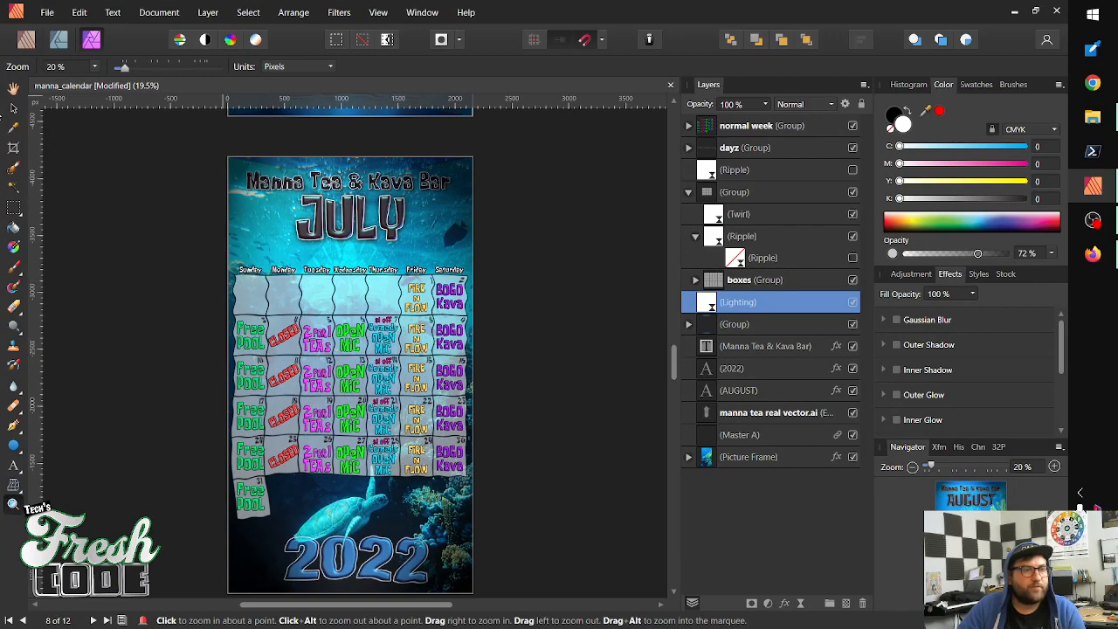
left_click(13, 107)
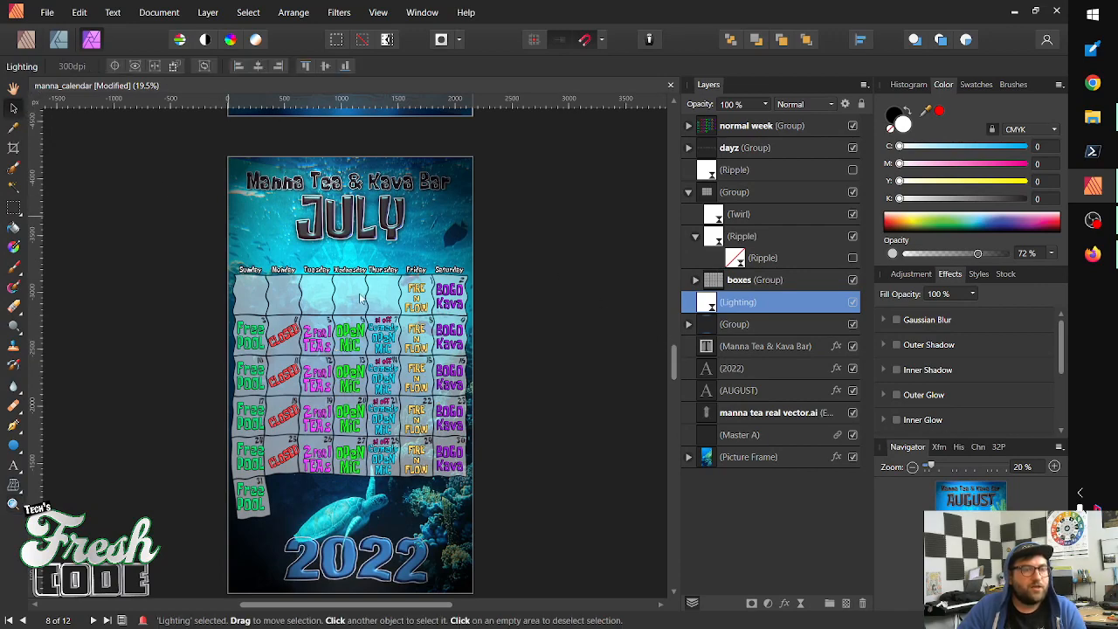
left_click(439, 253)
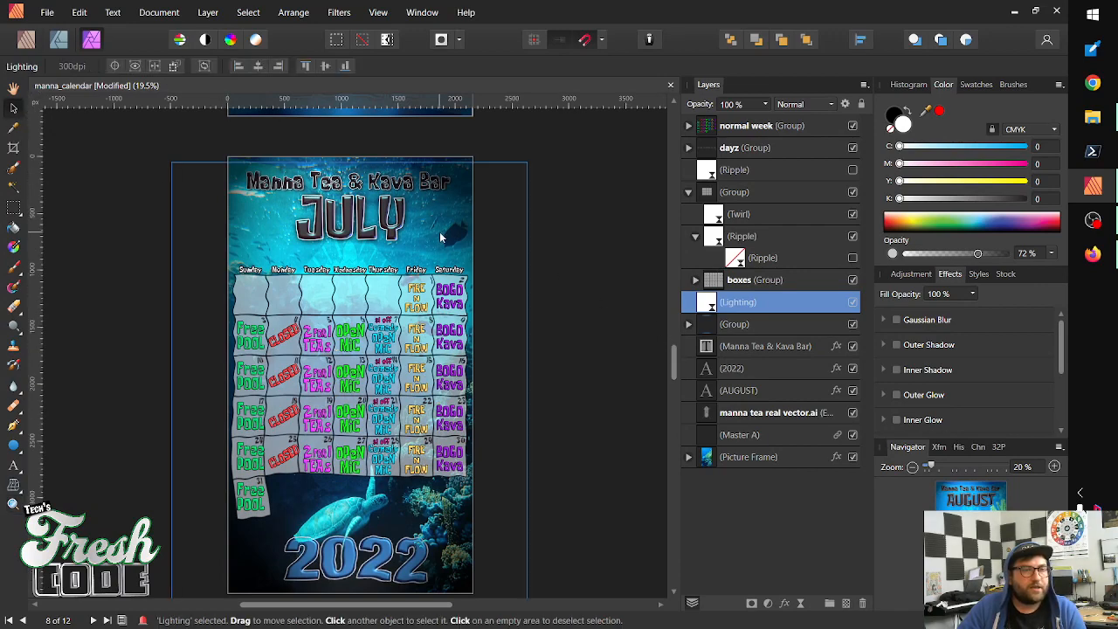
left_click(451, 164)
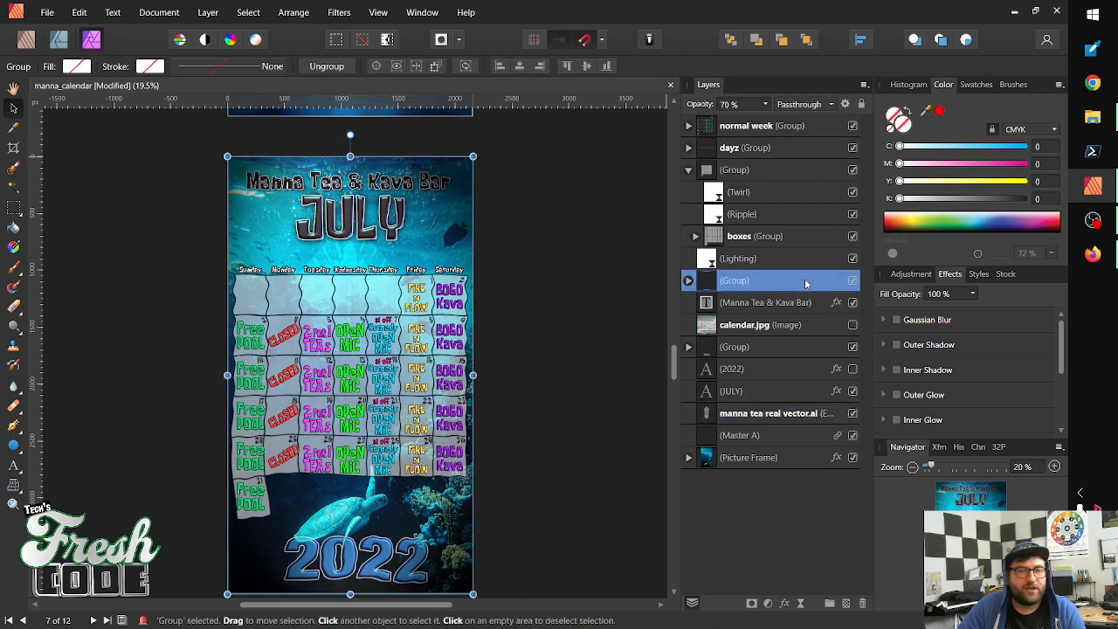
left_click(849, 258)
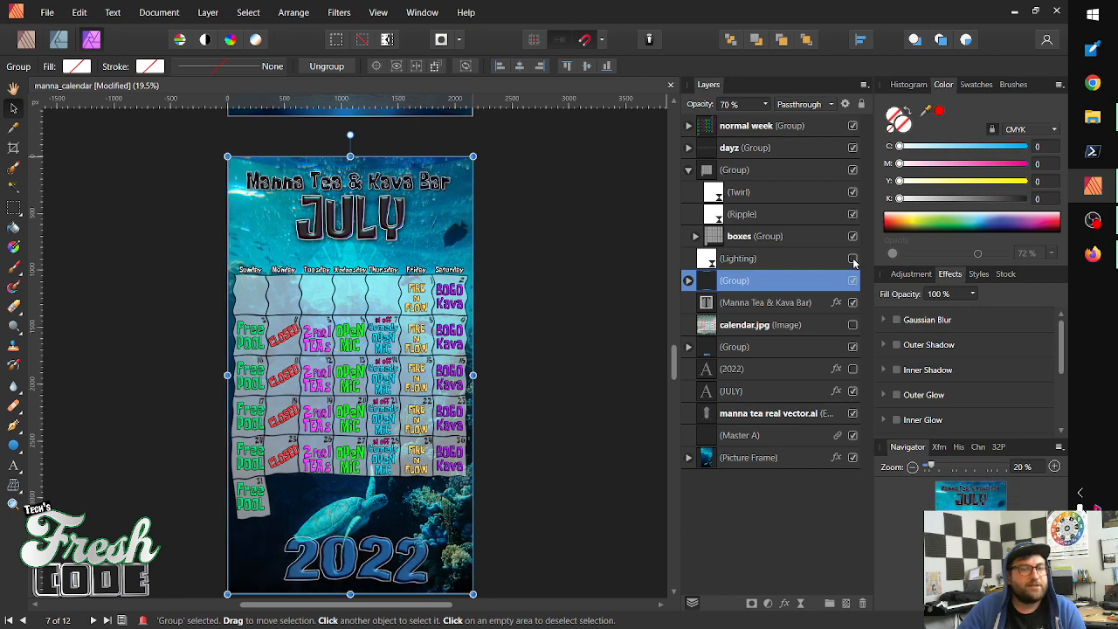
left_click(852, 260)
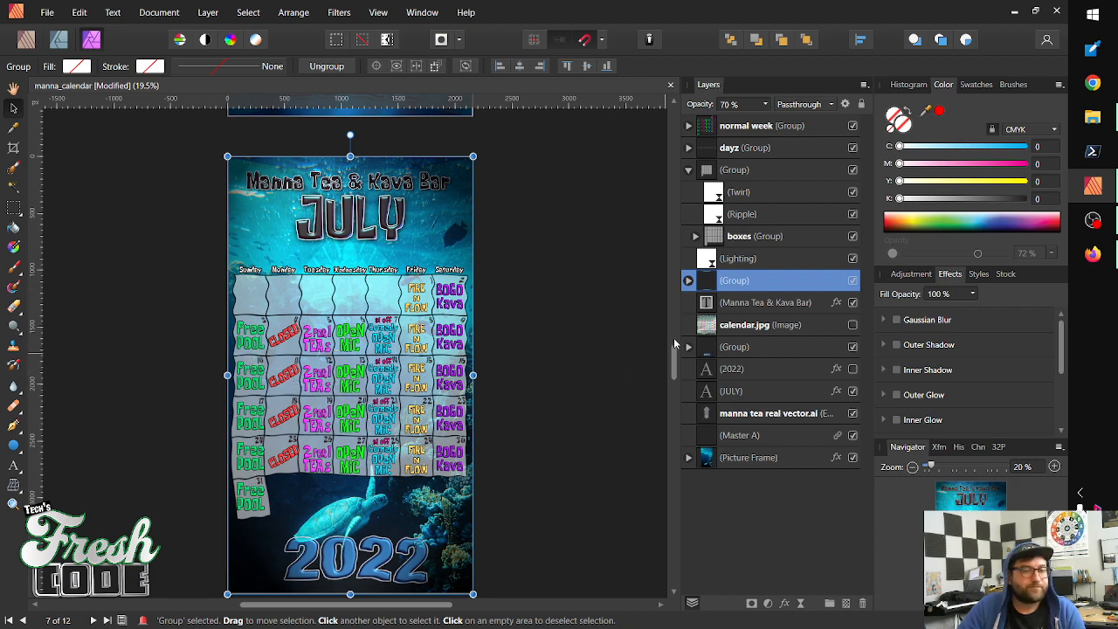
scroll(677, 349, "up", 3)
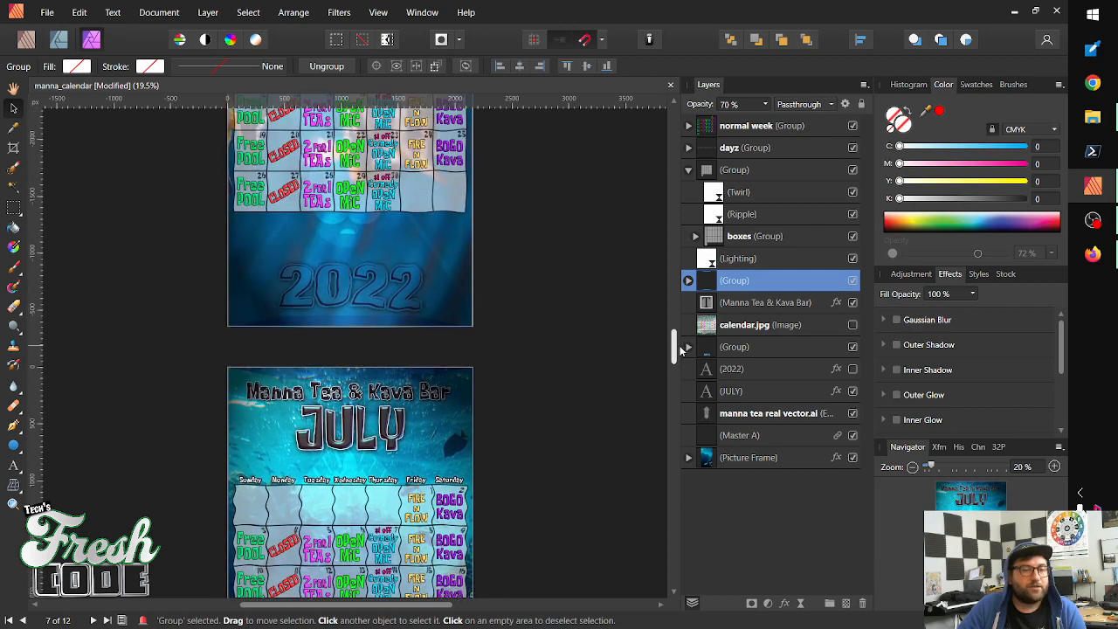
scroll(680, 349, "up", 5)
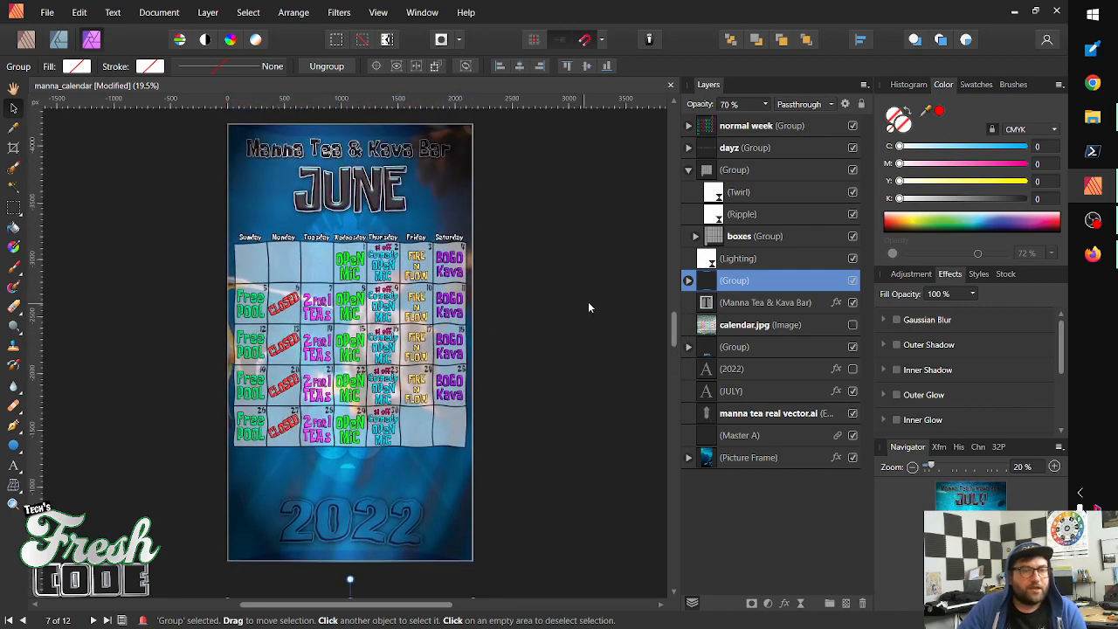
left_click_drag(677, 329, 686, 288)
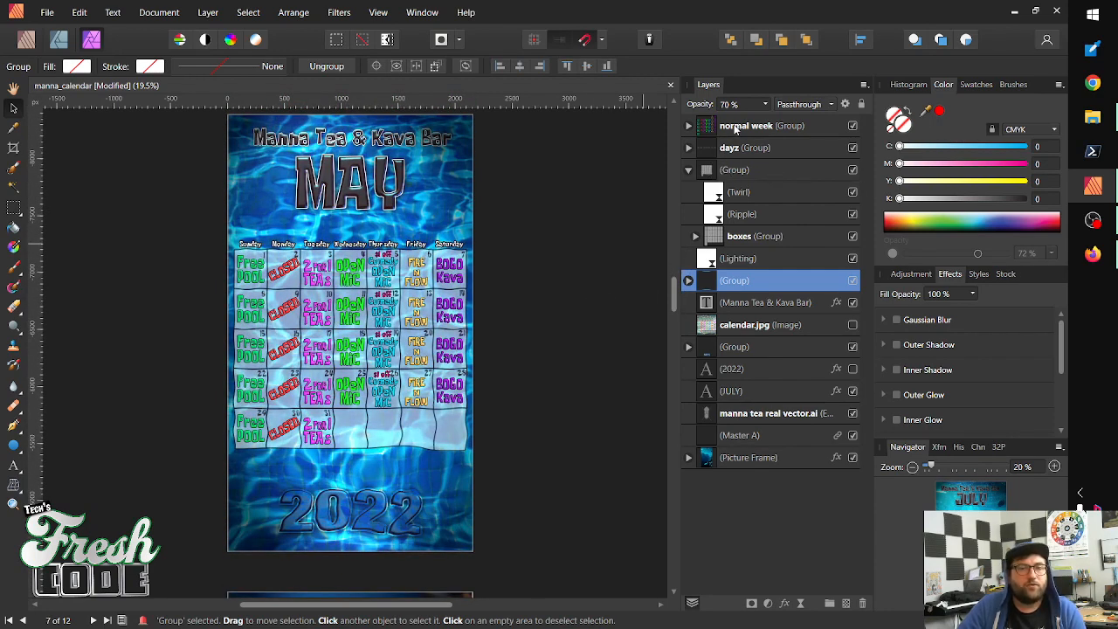
left_click(735, 128)
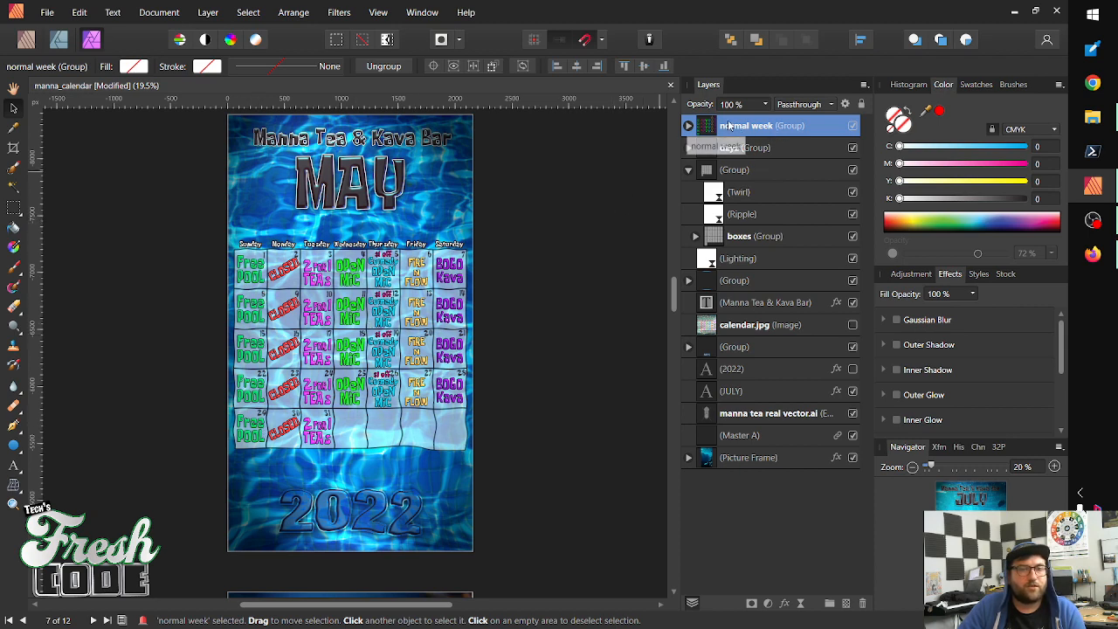
left_click_drag(712, 125, 696, 232)
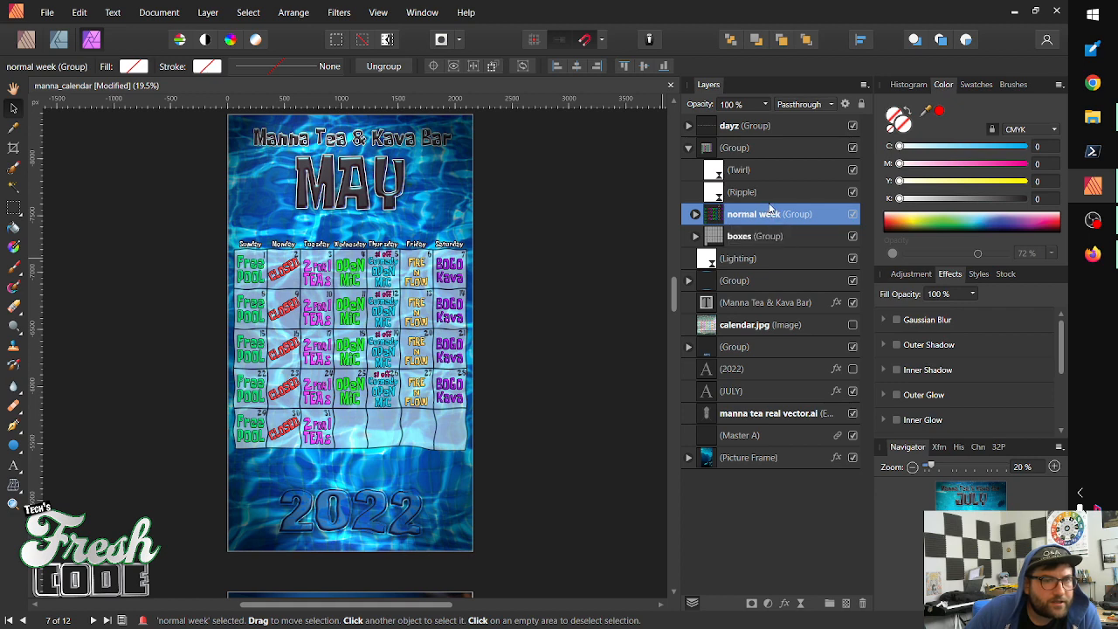
key("ctrl+shift+bracketright")
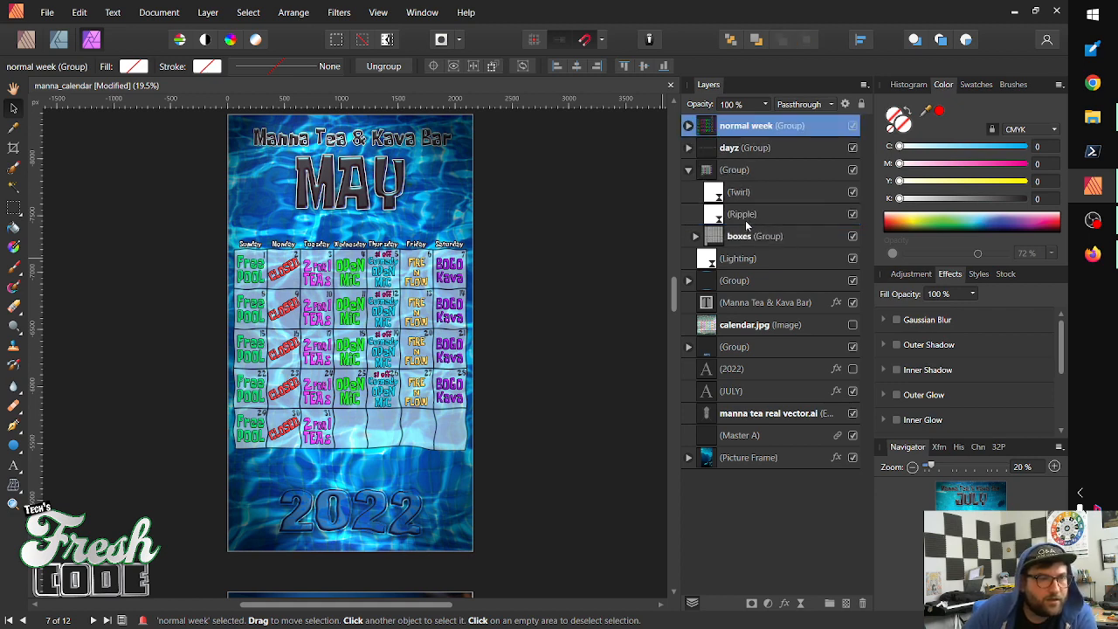
On the May page, try the normal week group beneath the Twirl and Ripple filters, and place it at the top of its parent group
left_click(460, 205)
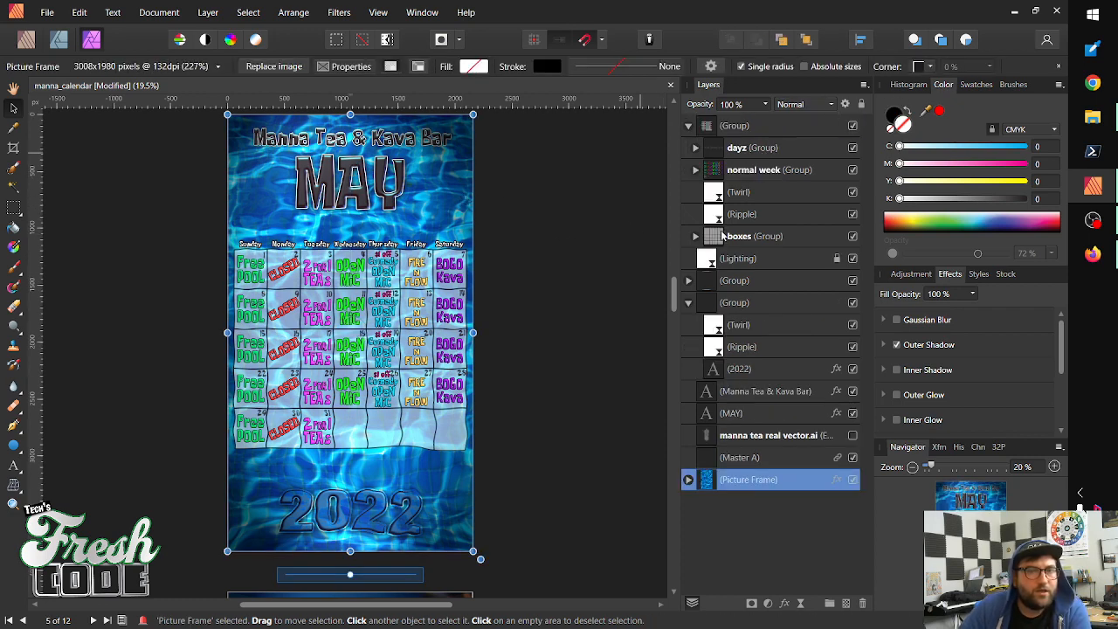
left_click(757, 173)
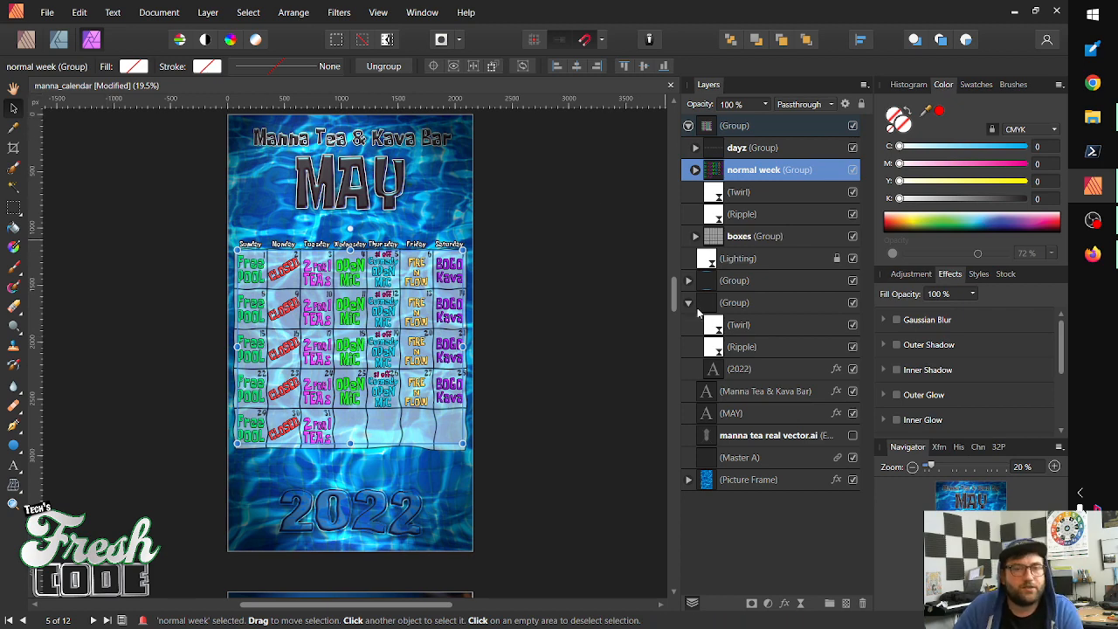
left_click_drag(756, 177, 744, 232)
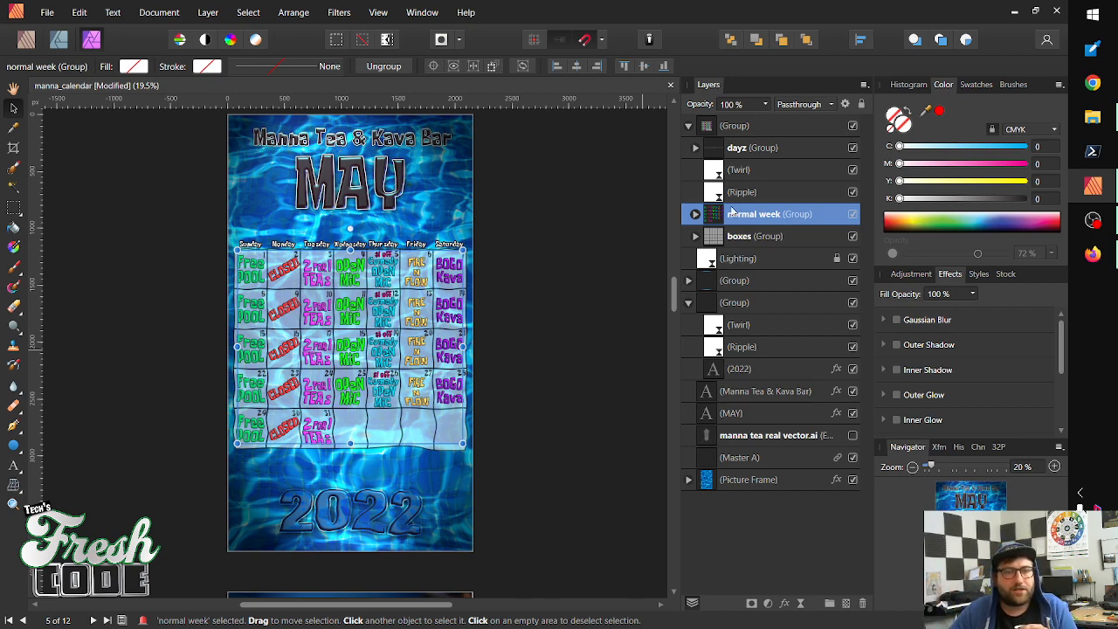
left_click_drag(723, 217, 727, 138)
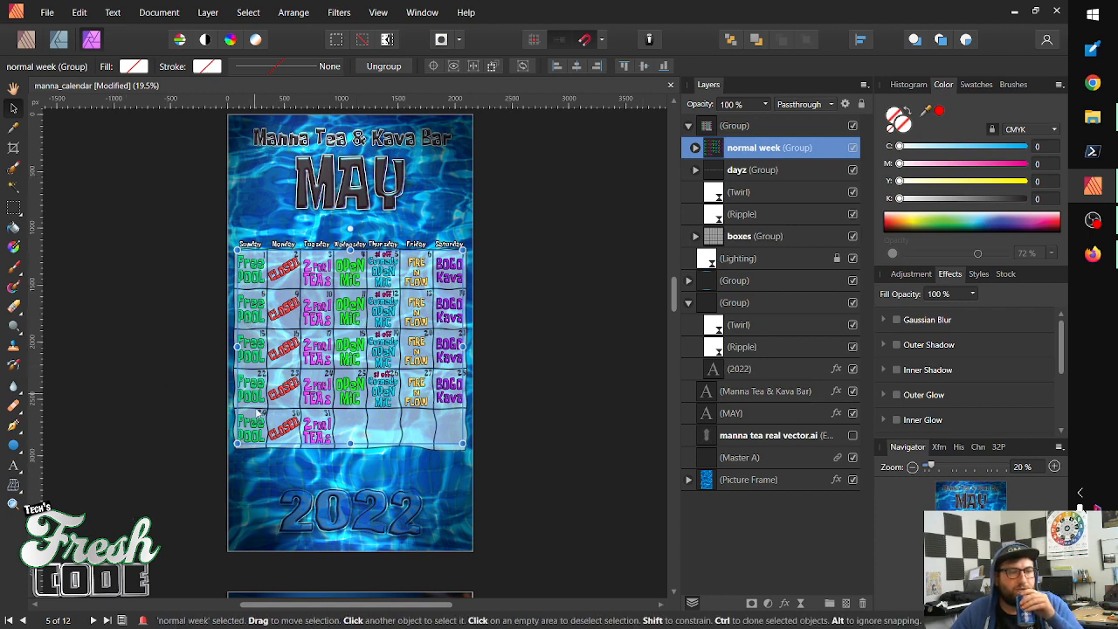
left_click(490, 410)
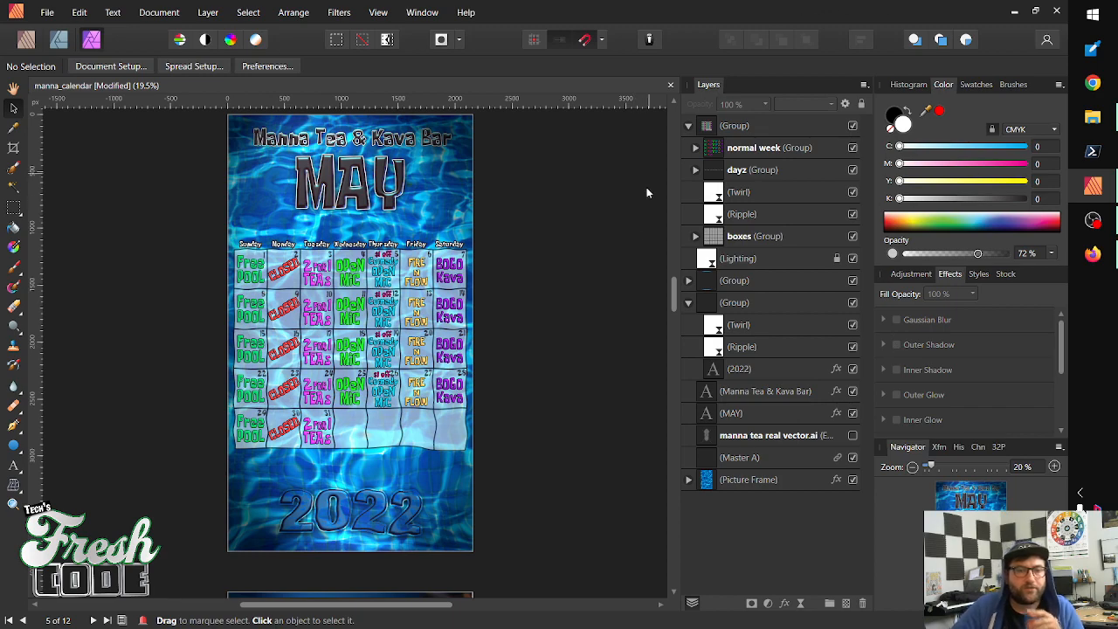
On the August page, replace the placeholder date in the first week's Saturday box with 6
left_click_drag(674, 294, 674, 403)
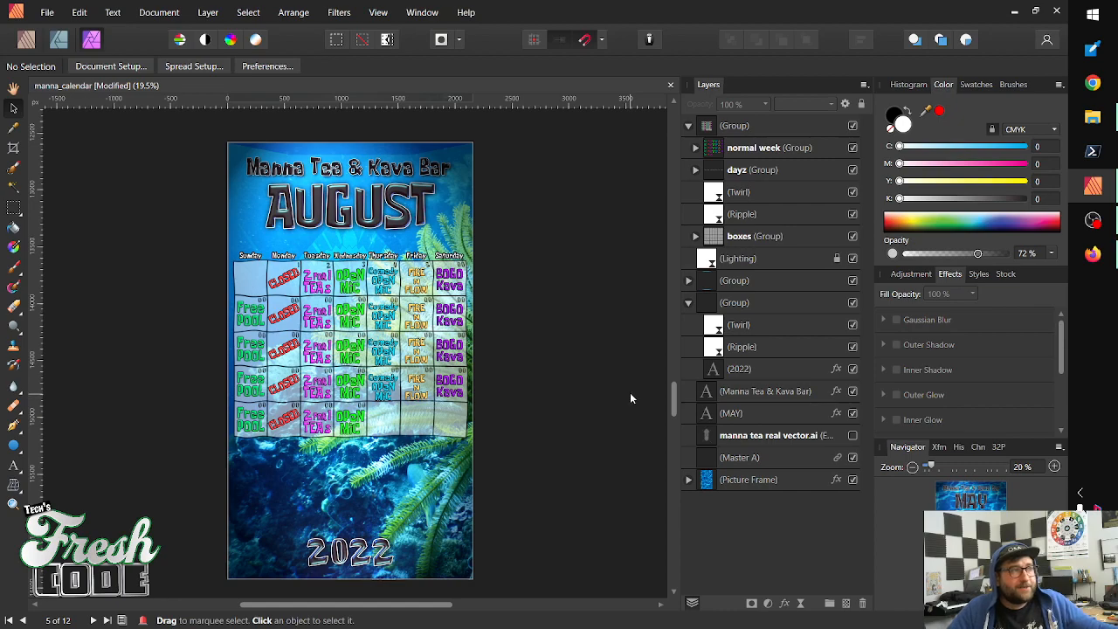
key("z")
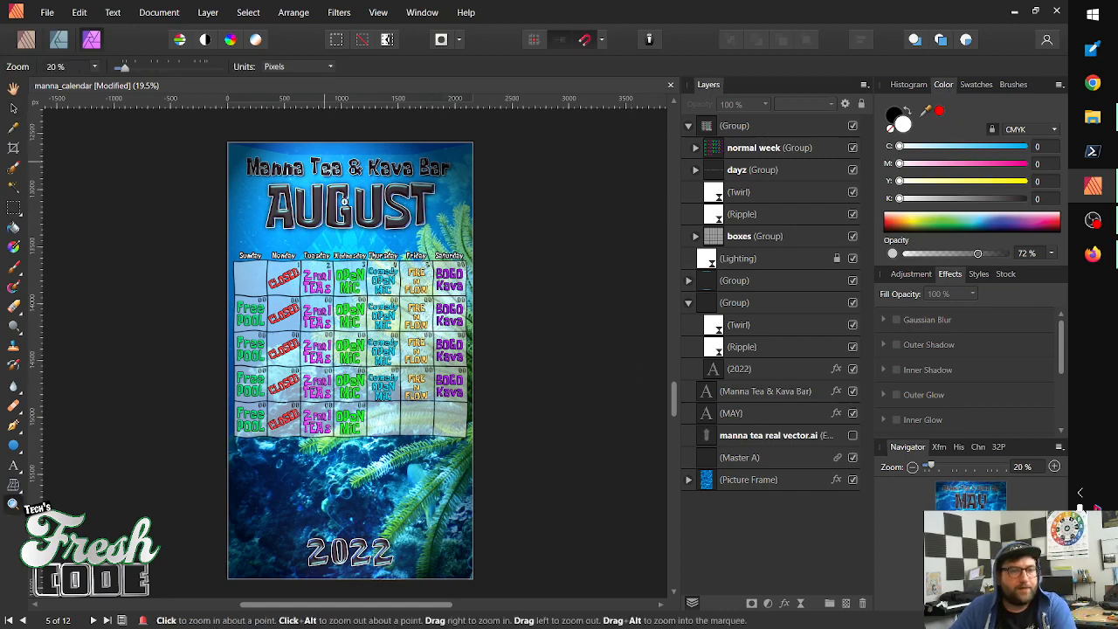
left_click(308, 329)
left_click_drag(416, 291, 491, 235)
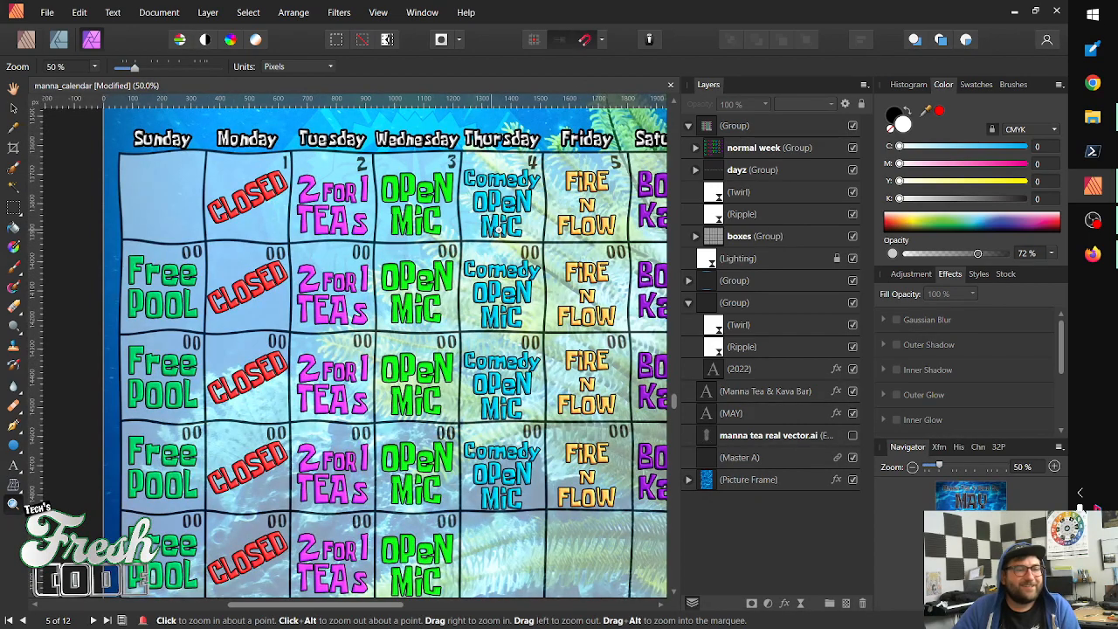
left_click_drag(522, 251, 372, 310)
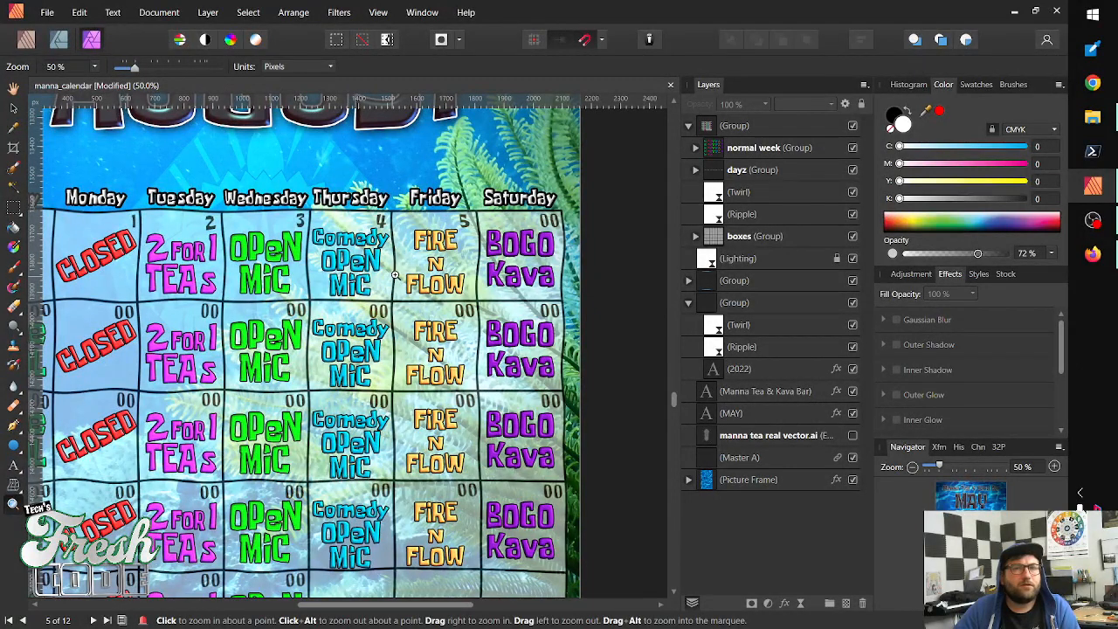
left_click_drag(533, 223, 609, 206)
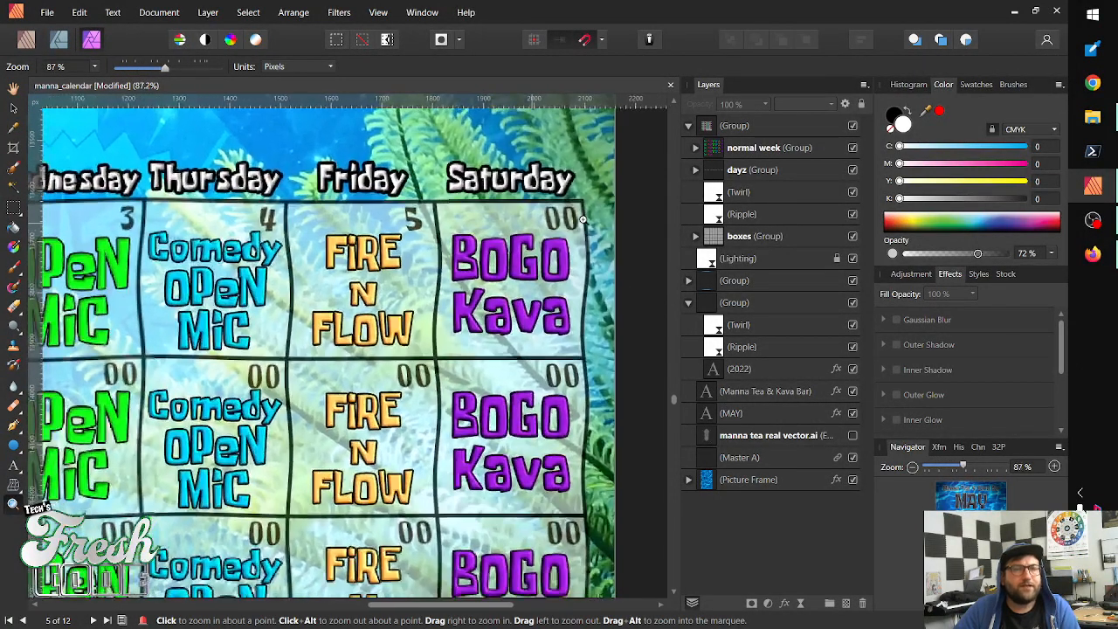
left_click(13, 107)
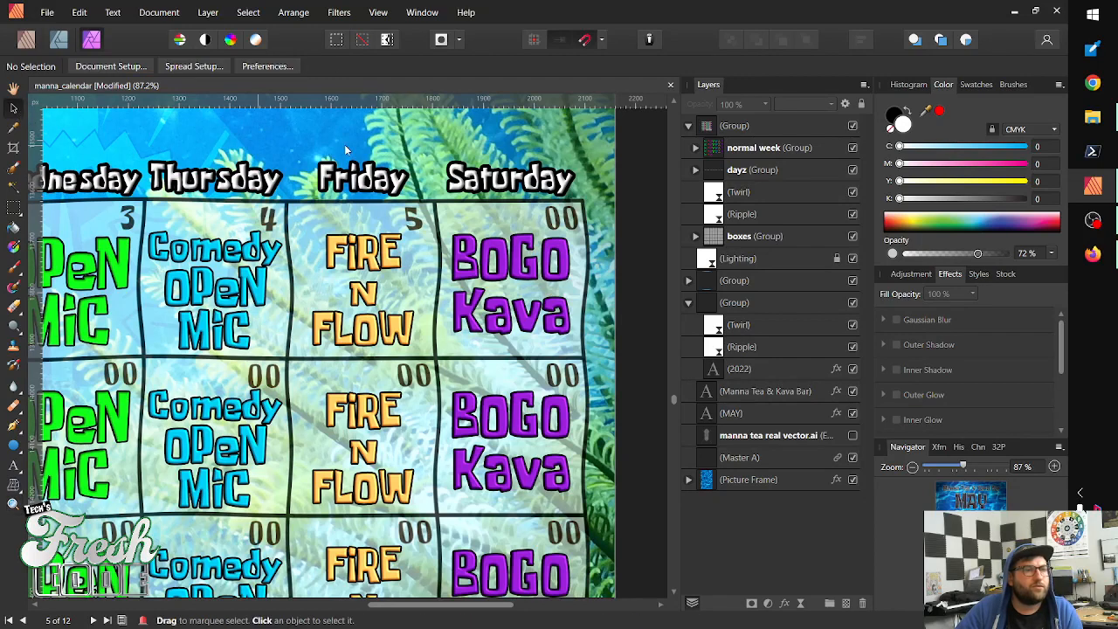
left_click(560, 222)
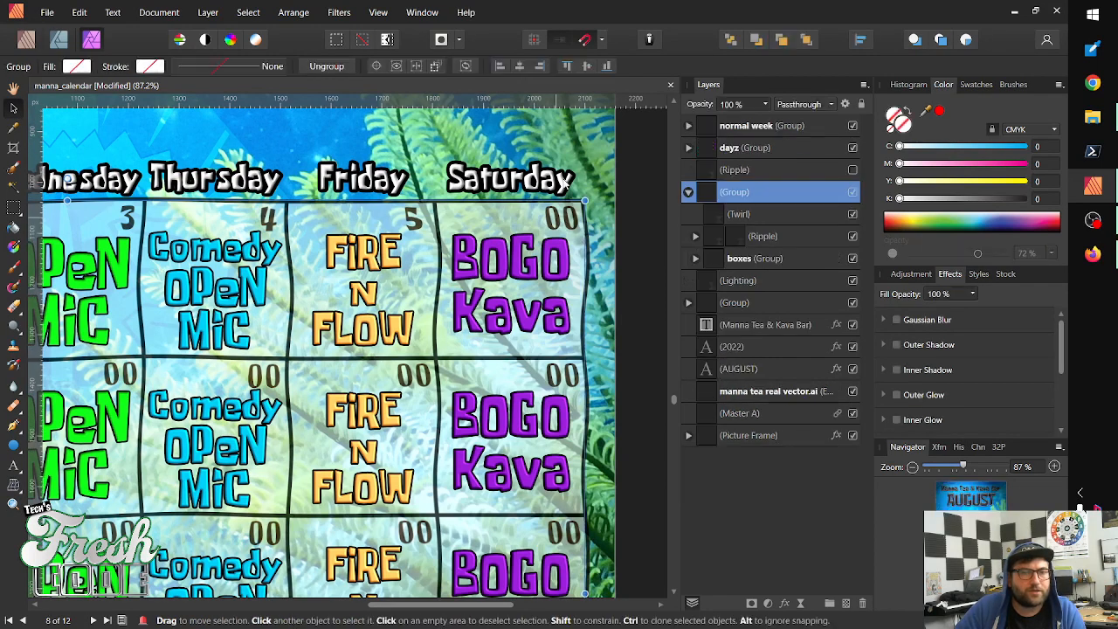
left_click(556, 220)
left_click(557, 220)
double_click(556, 220)
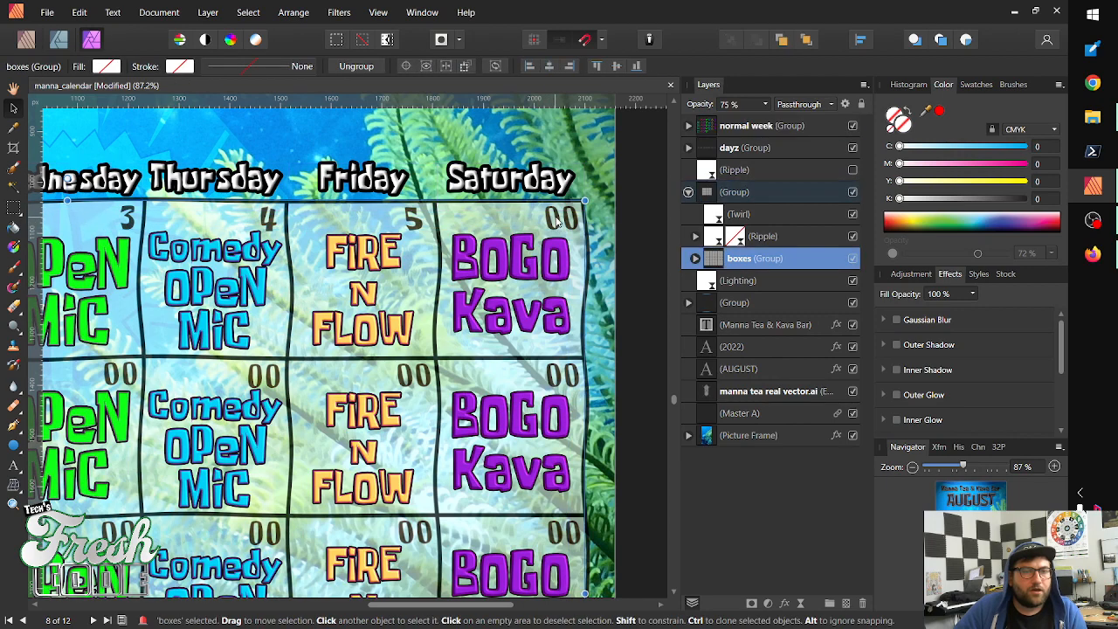
double_click(558, 221)
double_click(561, 220)
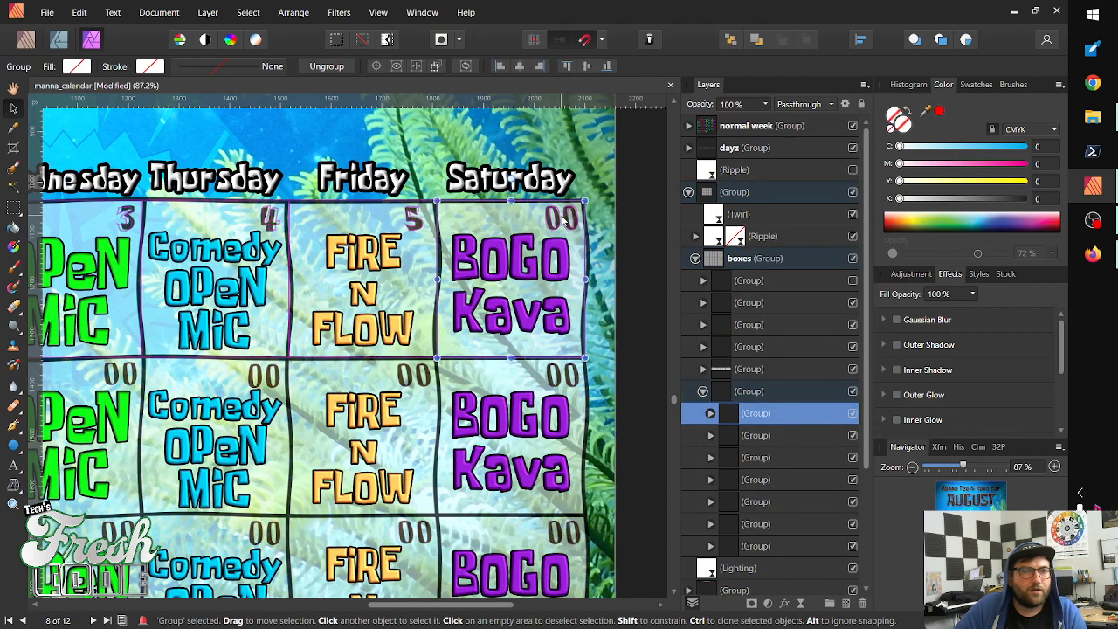
double_click(564, 220)
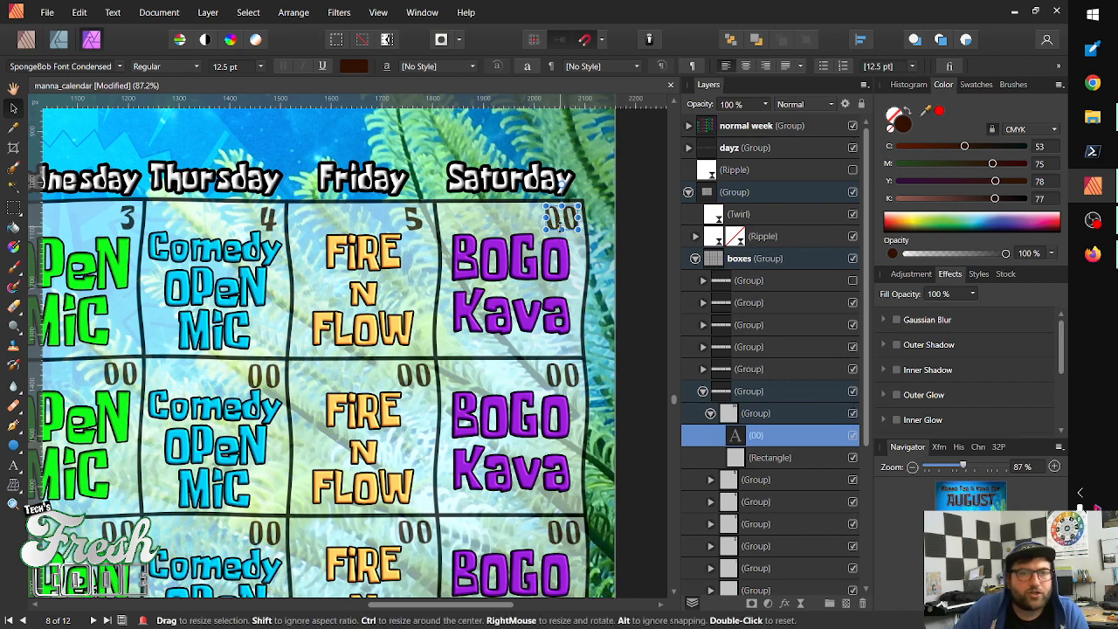
double_click(562, 225)
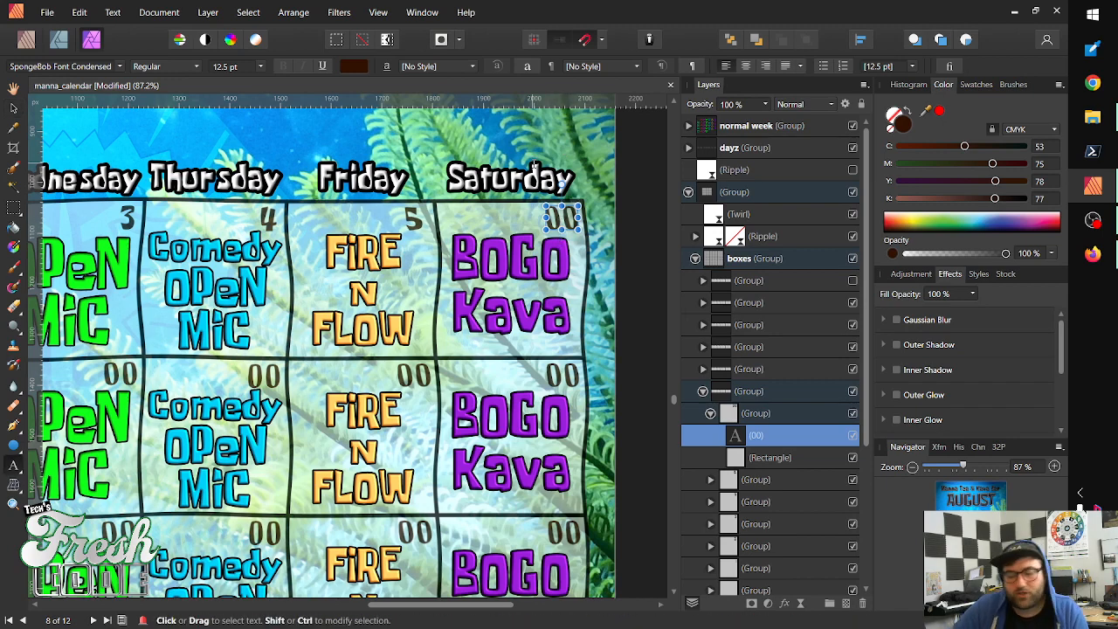
key("BackSpace")
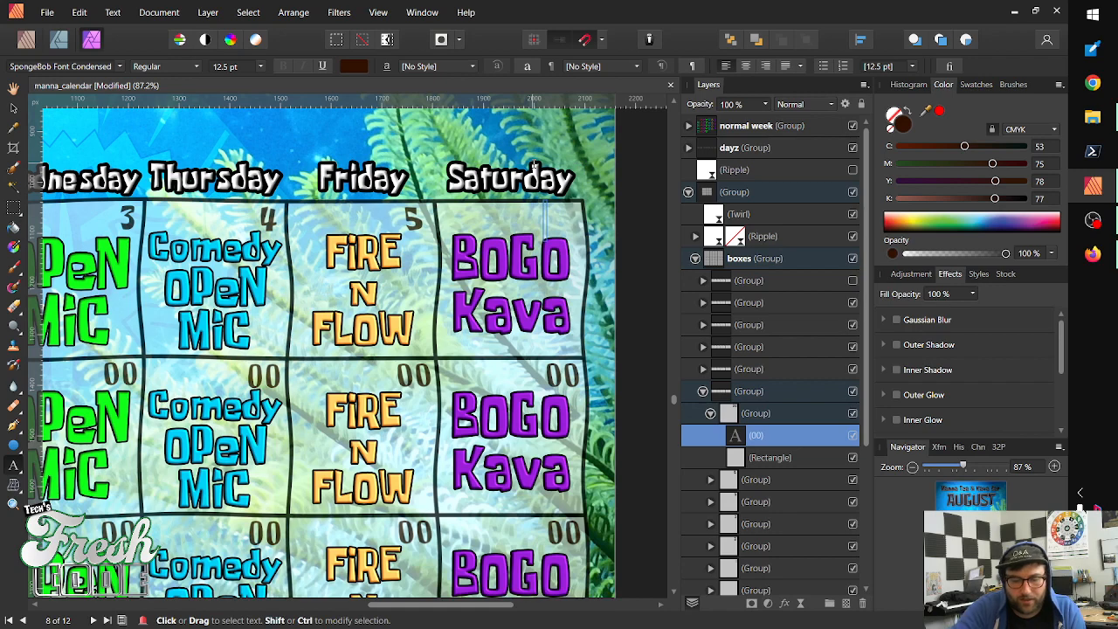
type("6")
key("Escape")
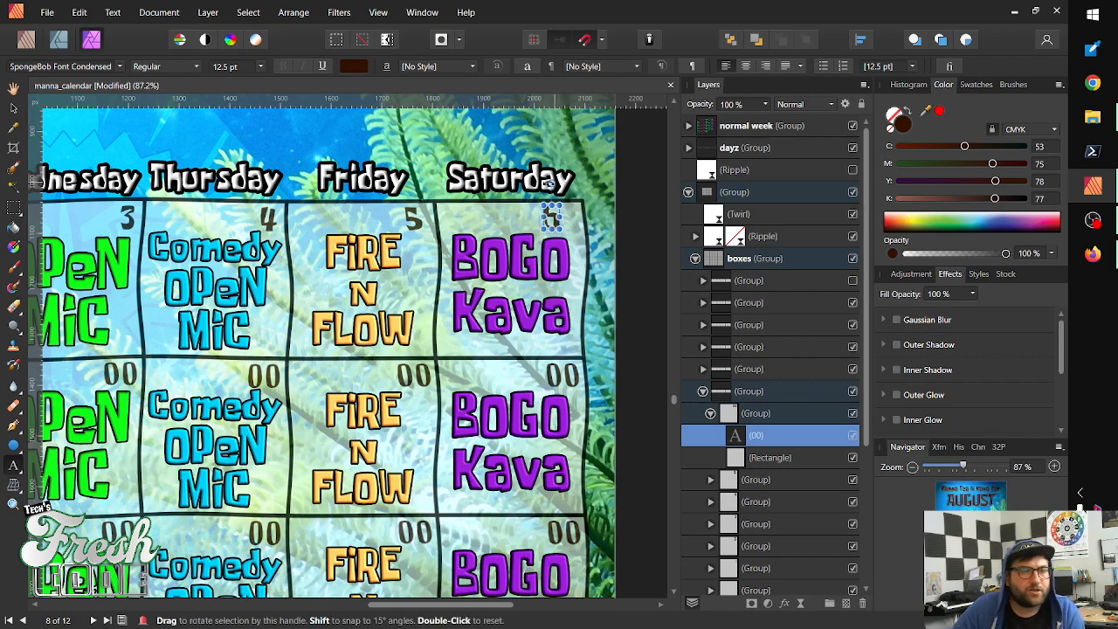
Move the 6 right into the upper-right corner of its Saturday box and deselect it
left_click(12, 107)
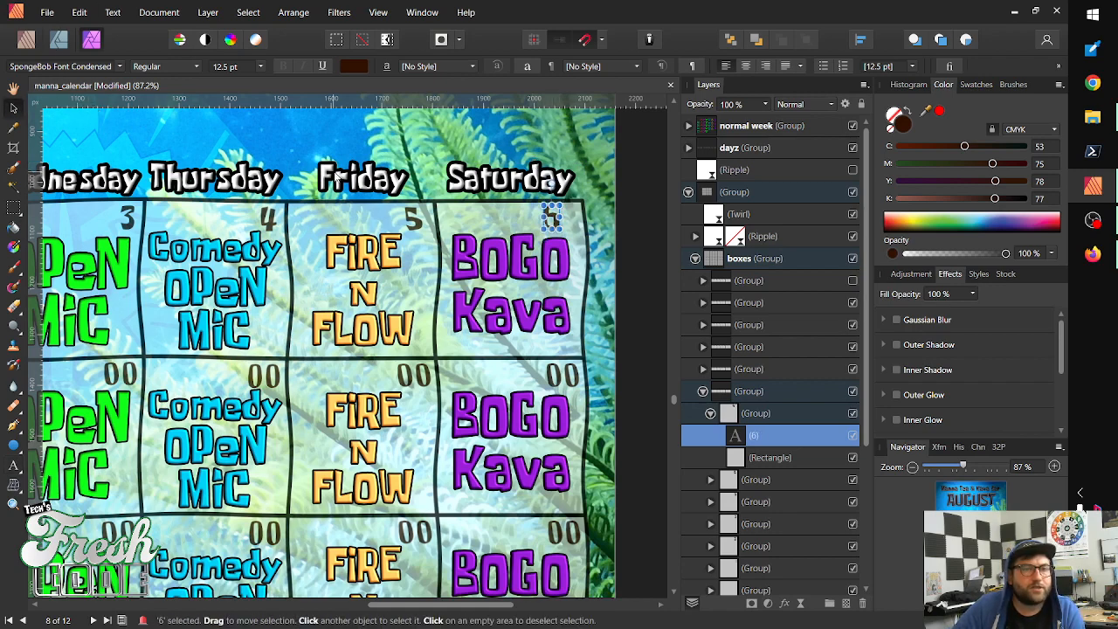
left_click_drag(552, 219, 564, 223)
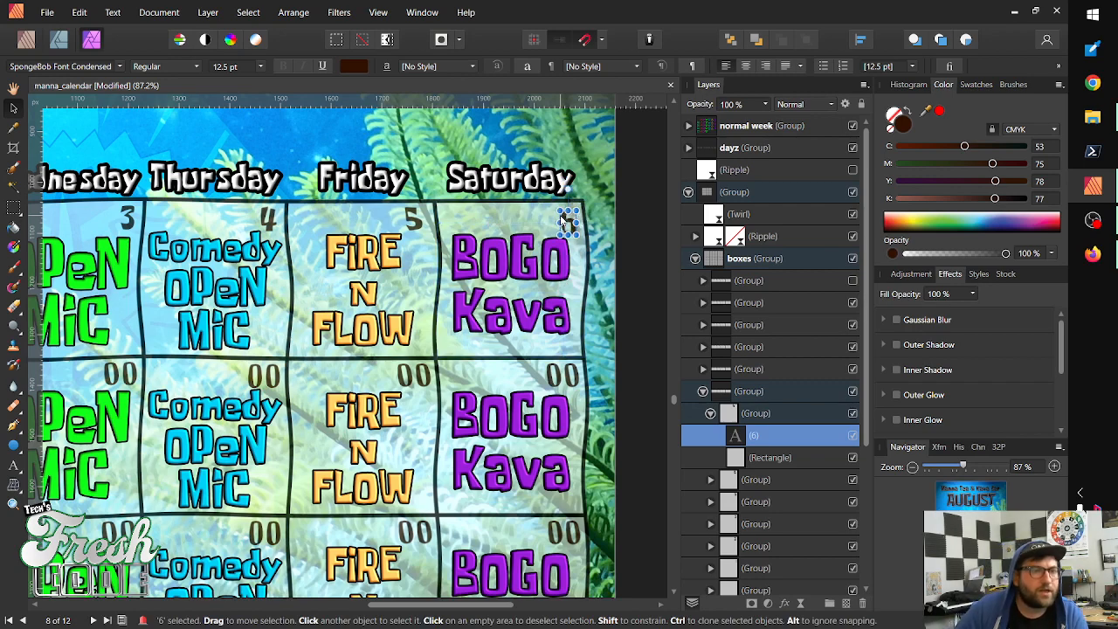
left_click(641, 240)
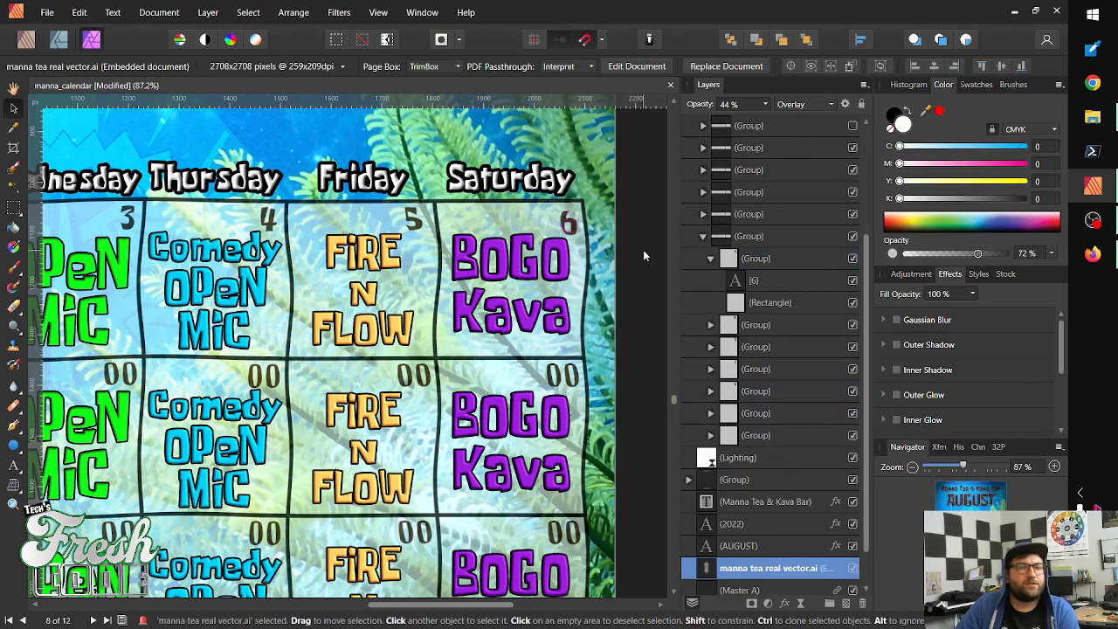
Replace the placeholder date in the second week's Sunday box with 7 and move it into the box's upper-right corner
left_click_drag(508, 605, 349, 605)
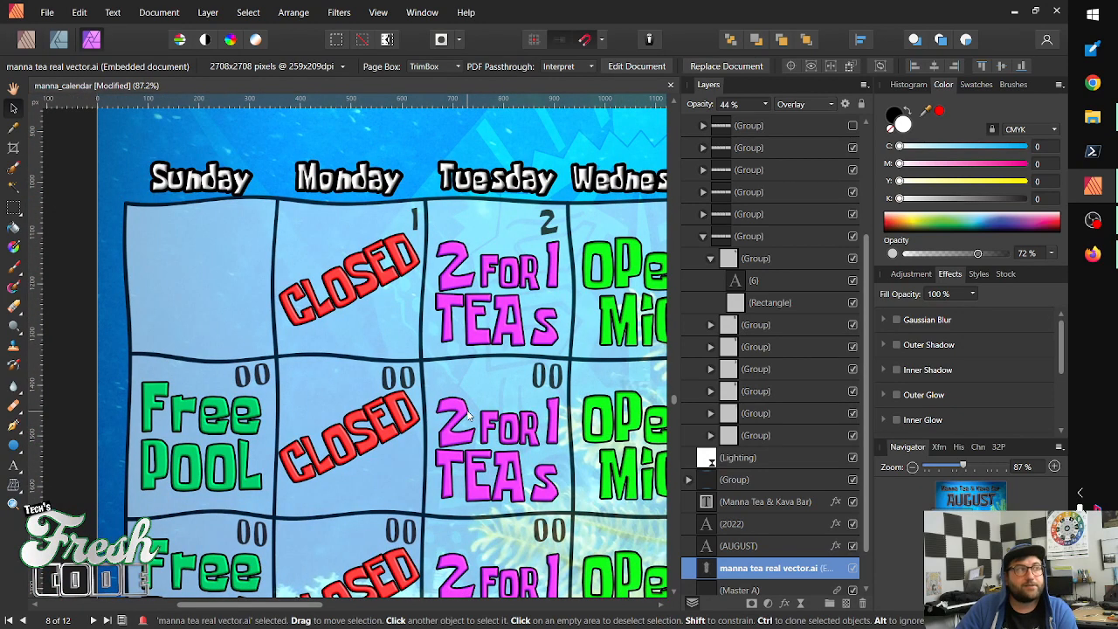
left_click(254, 379)
double_click(253, 379)
double_click(253, 379)
double_click(254, 379)
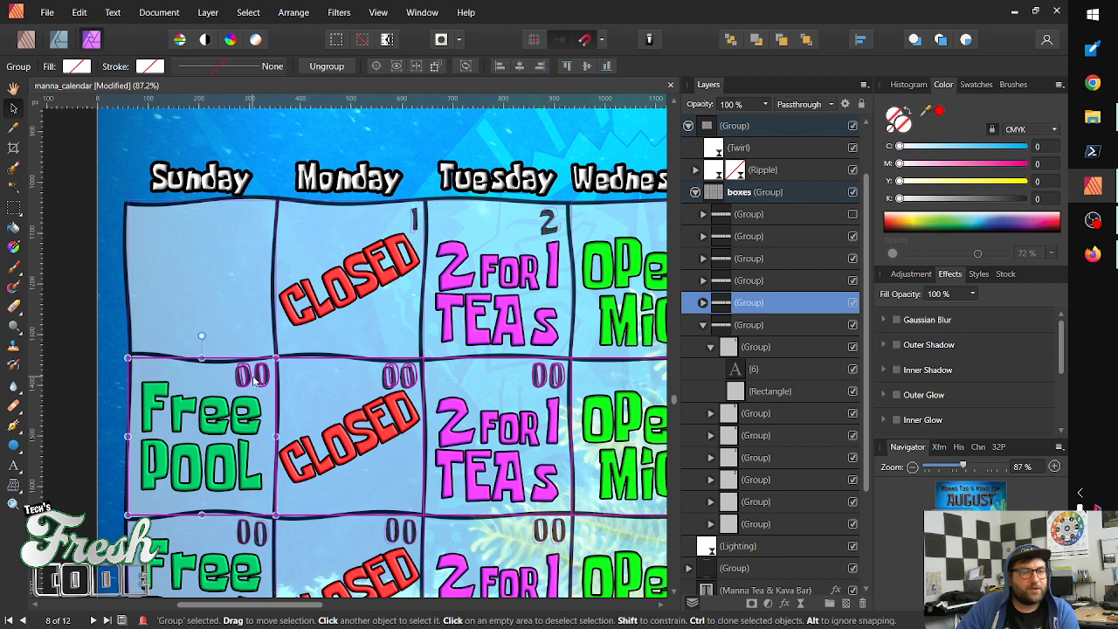
double_click(253, 377)
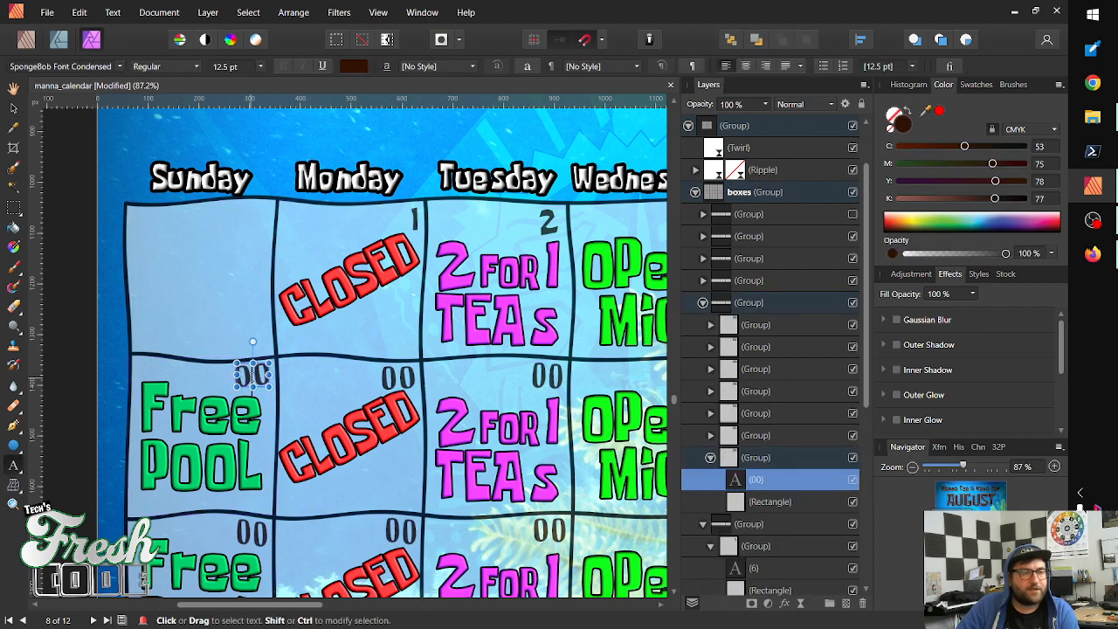
key("BackSpace")
key("BackSpace")
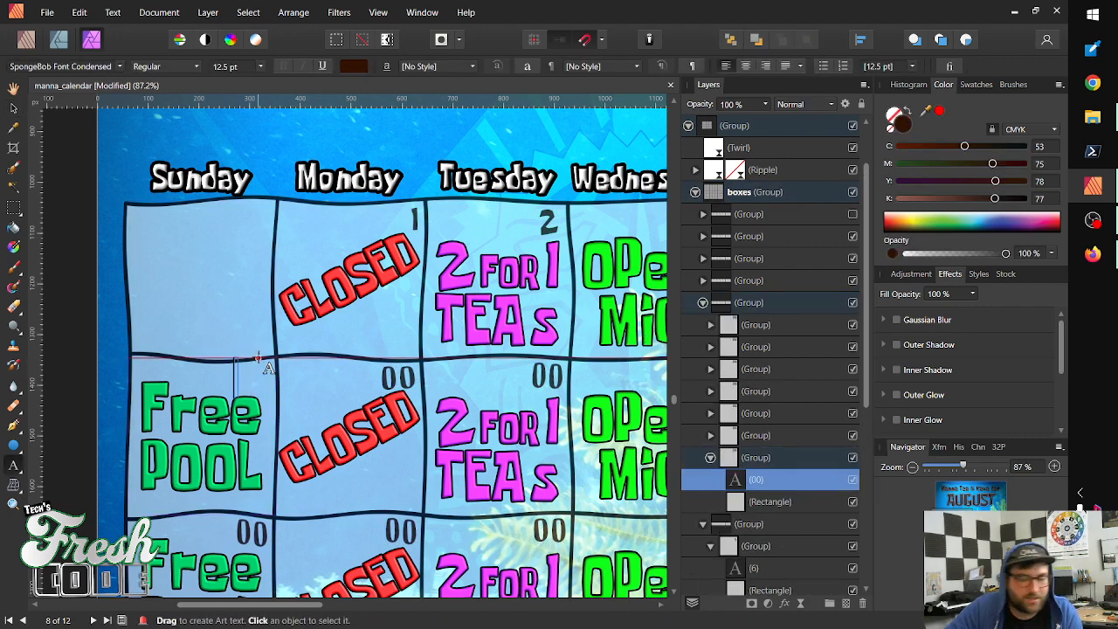
type("7")
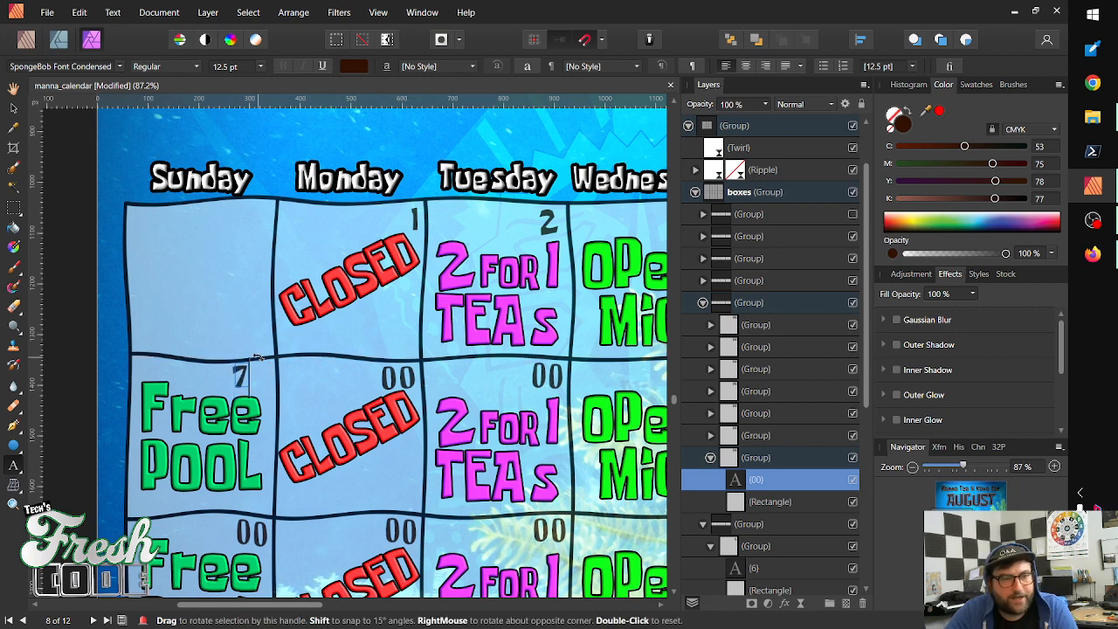
left_click(13, 108)
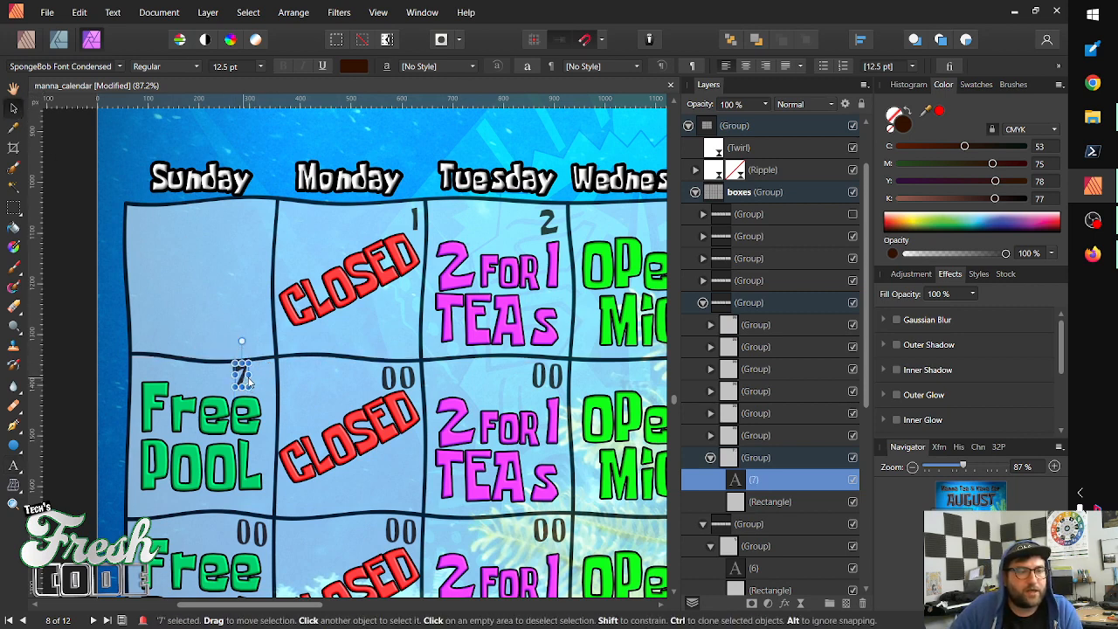
left_click_drag(249, 381, 260, 381)
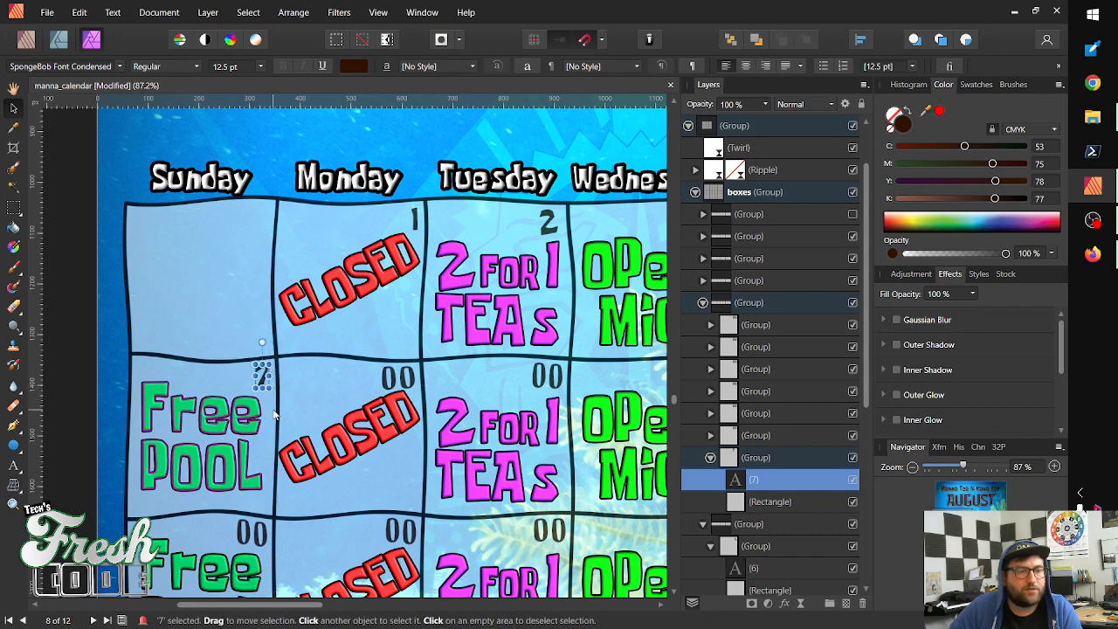
Replace the placeholder date in the second week's Monday box with 8 and move it into the box's upper-right corner
left_click(400, 381)
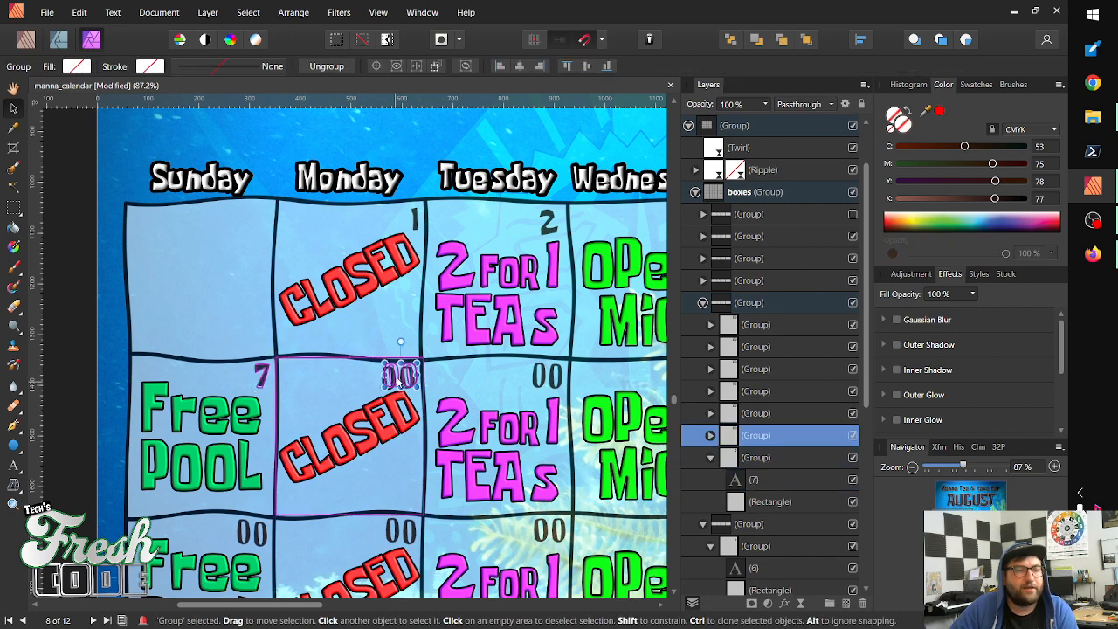
double_click(400, 382)
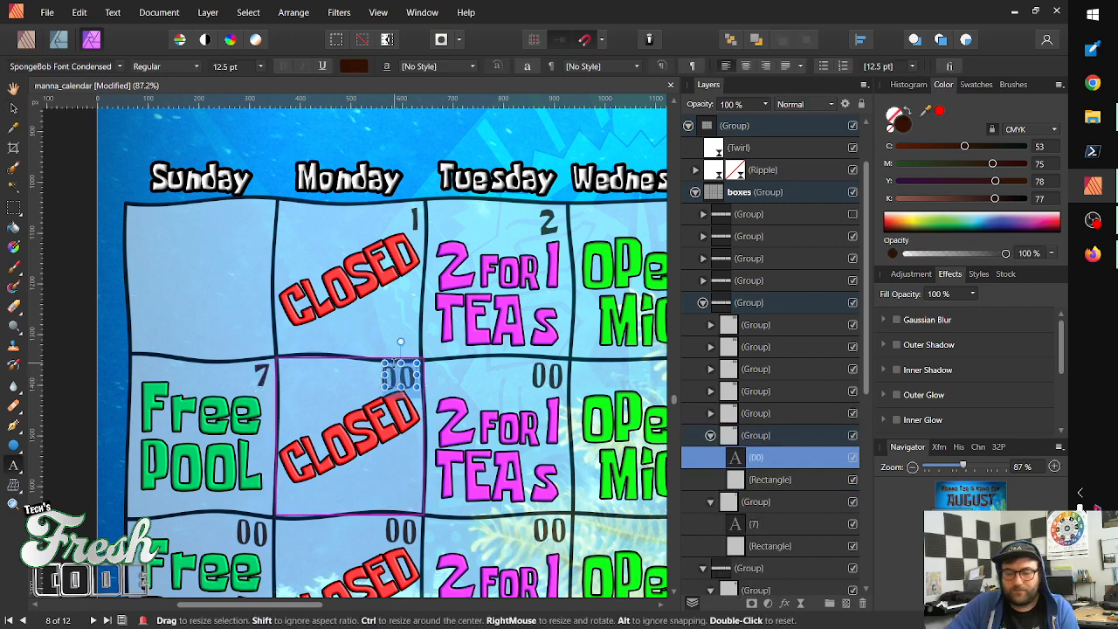
type("8")
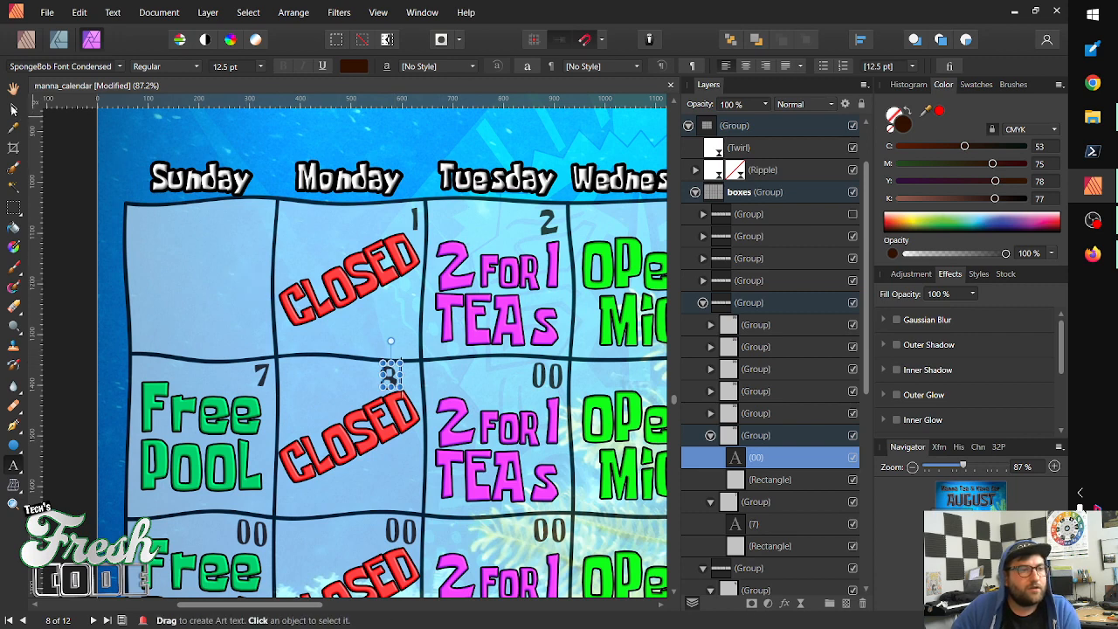
left_click(13, 107)
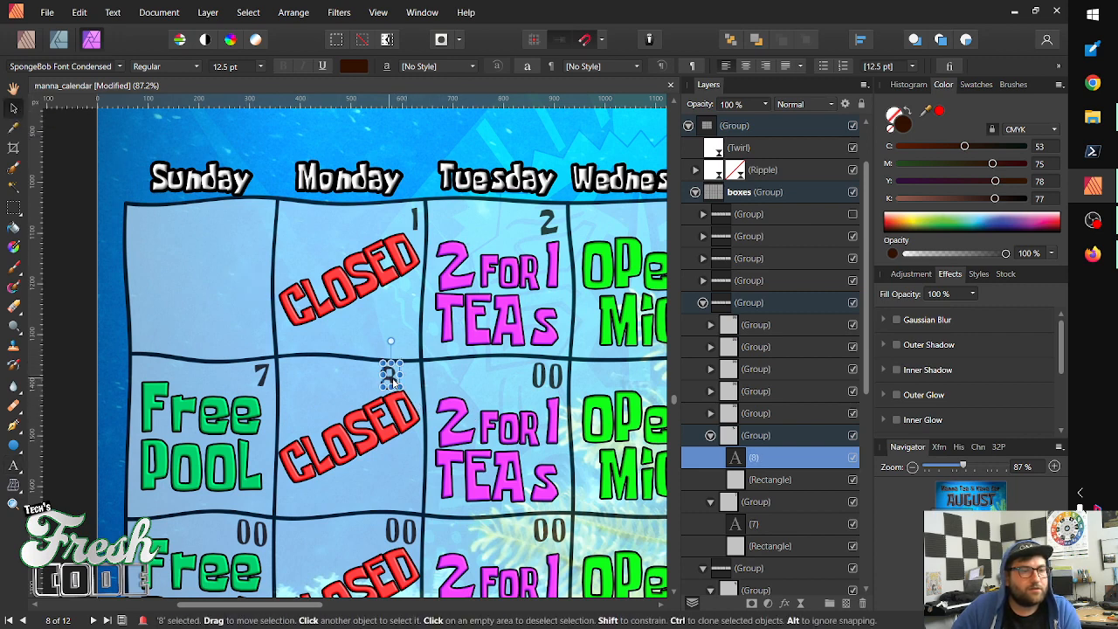
left_click_drag(393, 378, 407, 384)
Change the second week's Tuesday placeholder date to 9 and shift it right into the box's upper-right corner
left_click(548, 375)
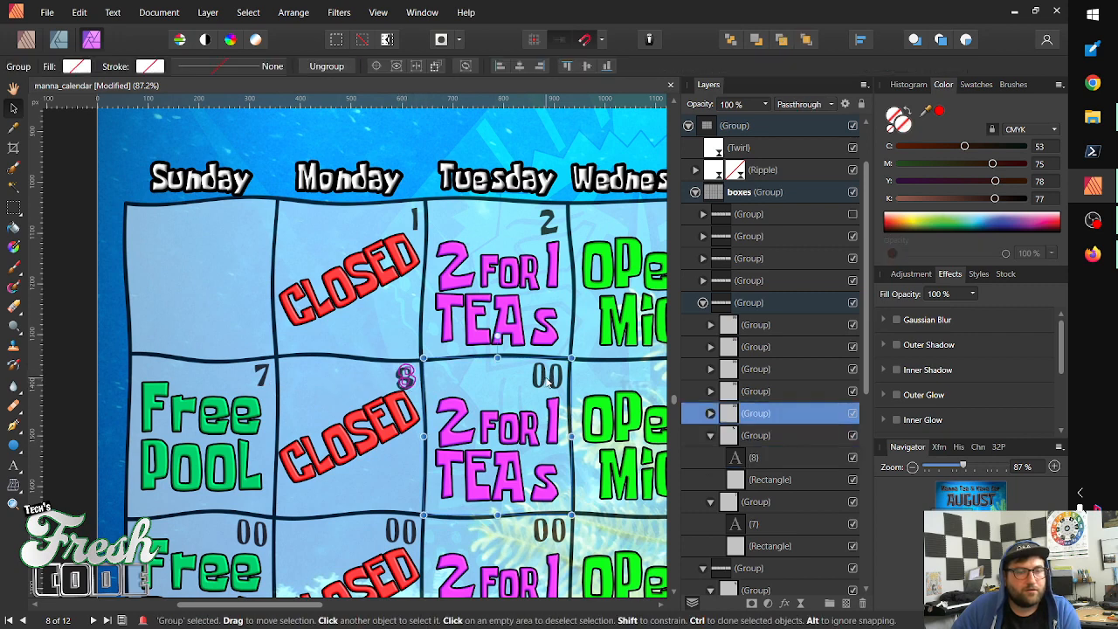
double_click(548, 375)
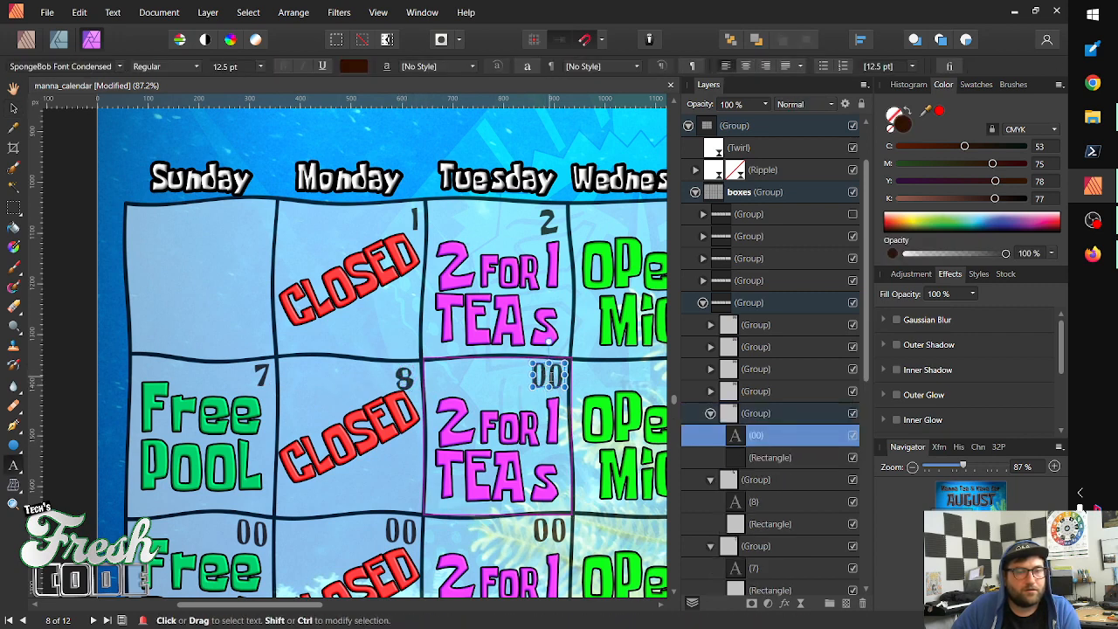
type("9")
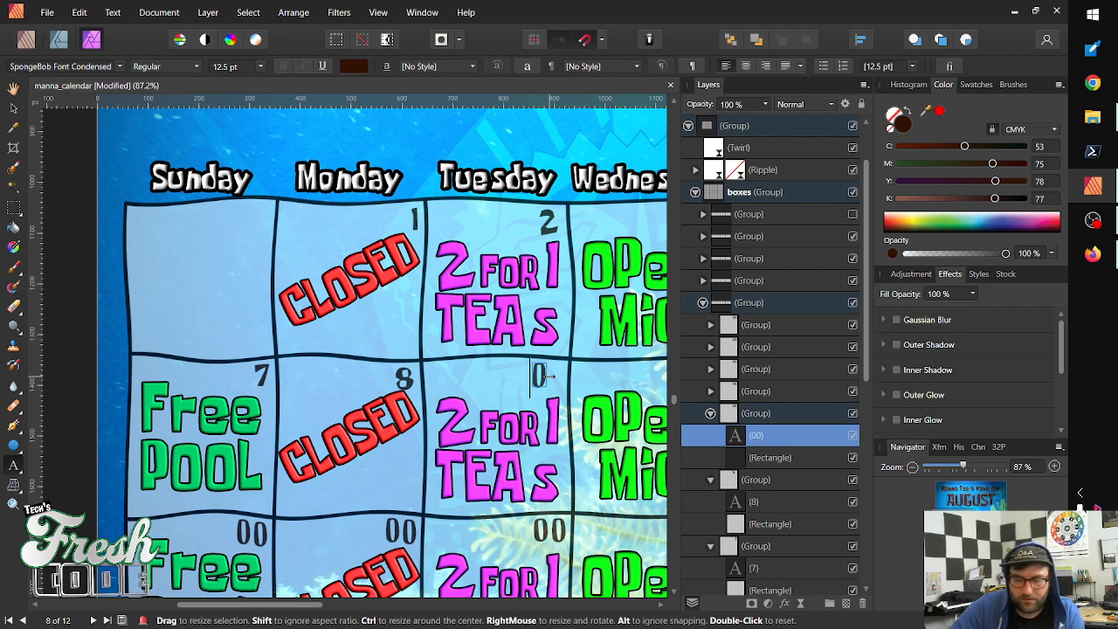
key("Delete")
type("9")
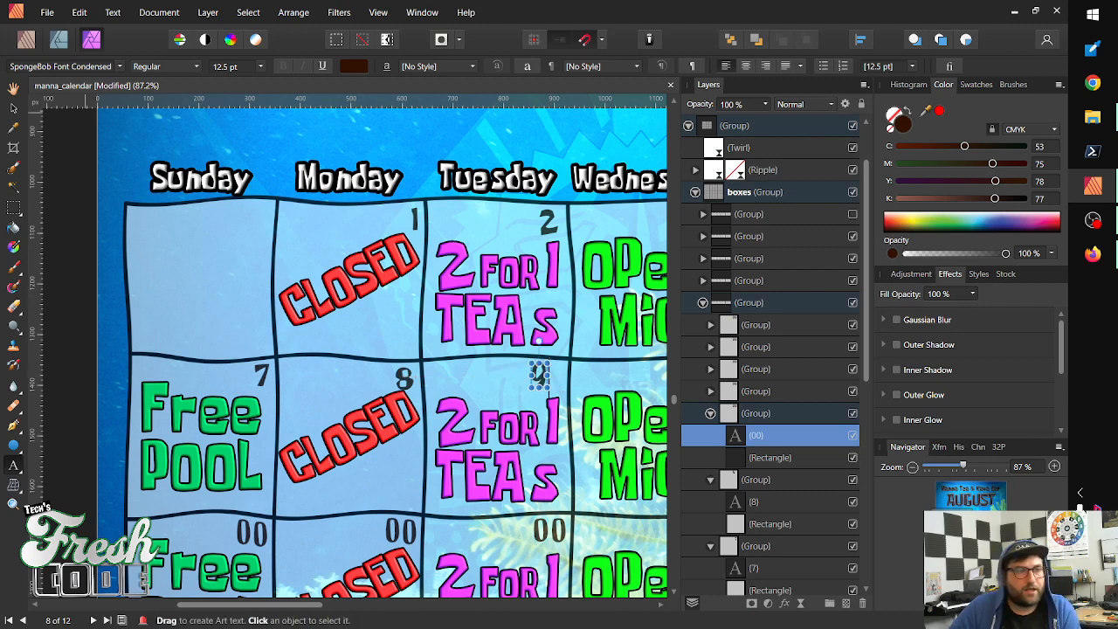
left_click(18, 109)
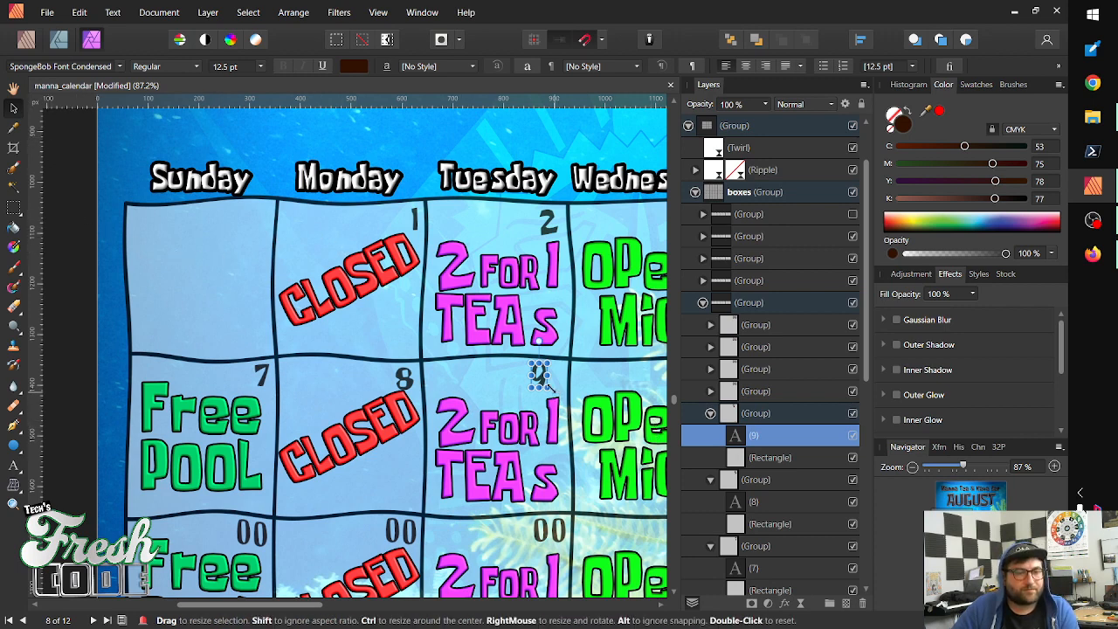
left_click_drag(544, 384, 553, 385)
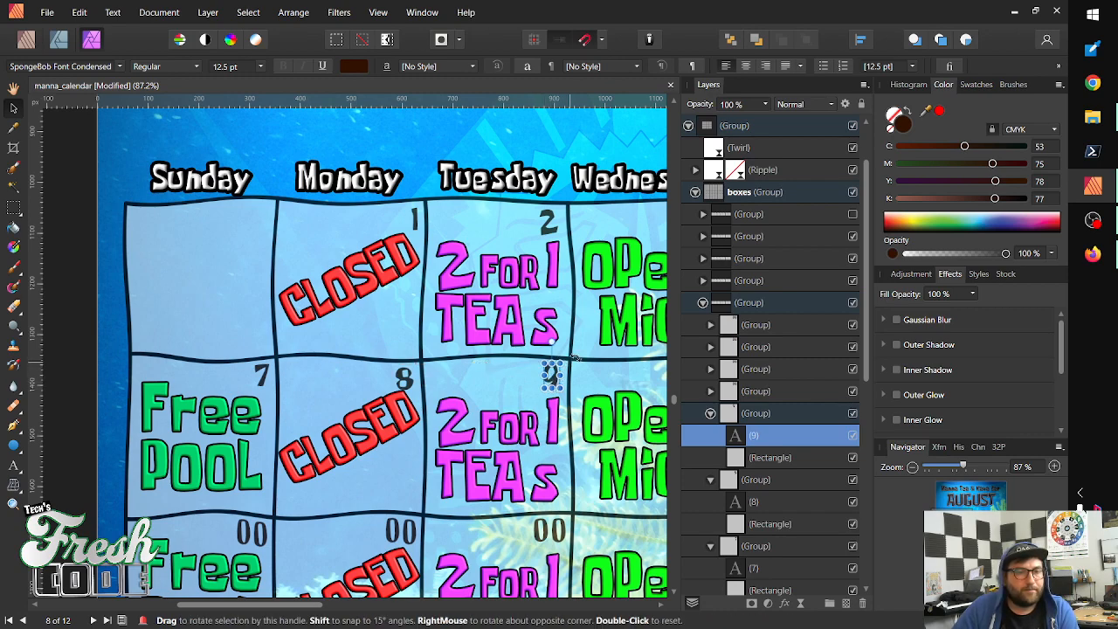
Change the second week's Wednesday placeholder date to 10 and position it just inside the box's upper-right corner
scroll(437, 372, "right", 5)
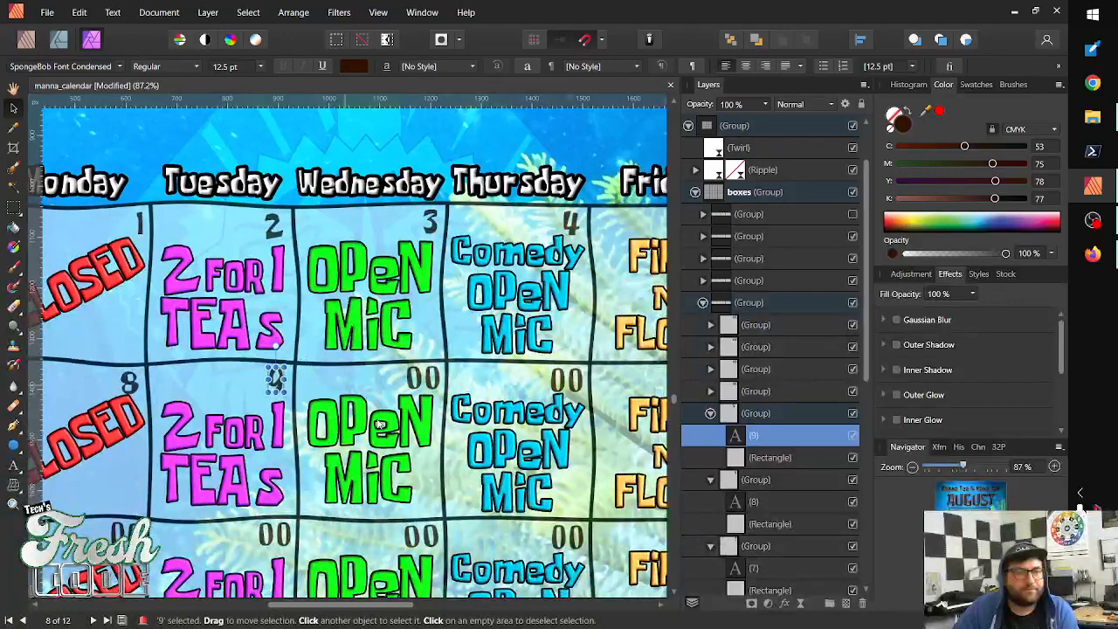
left_click(422, 379)
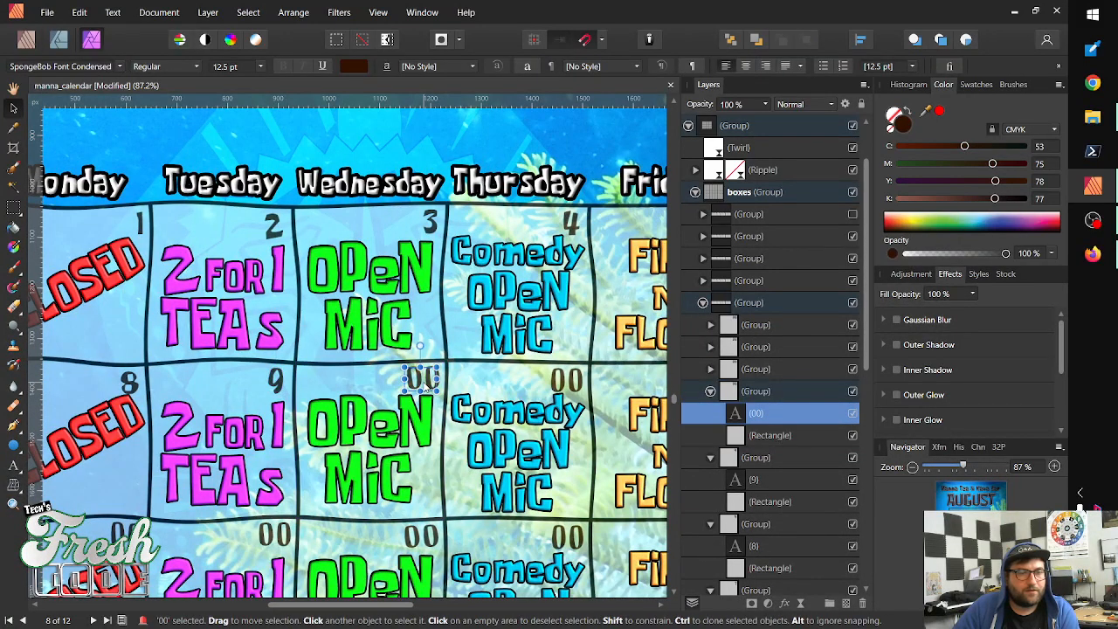
key("t")
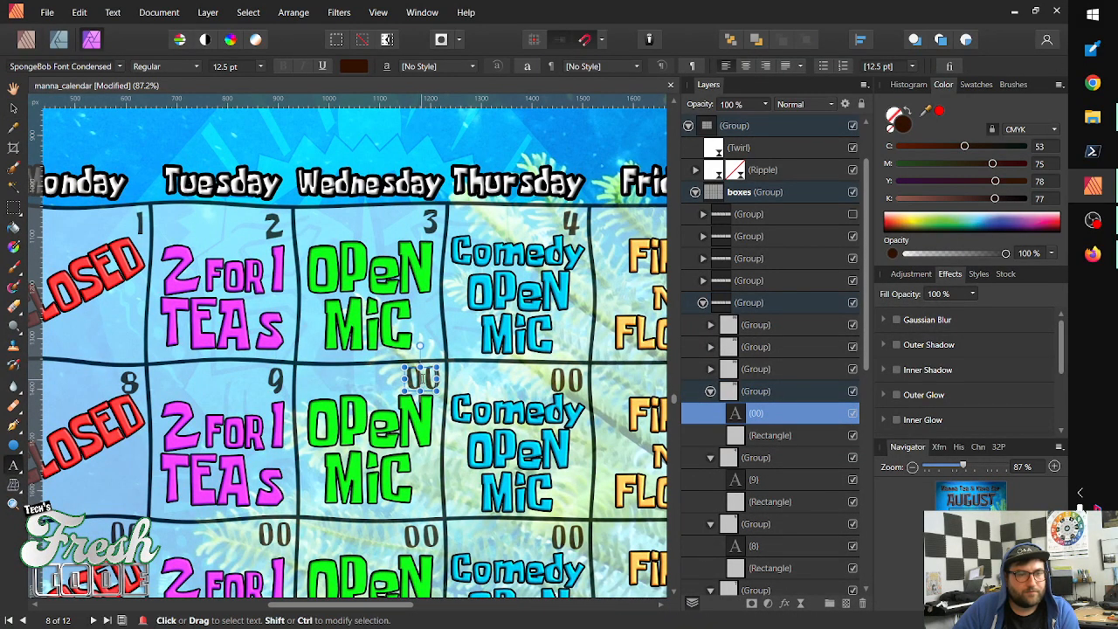
key("Delete")
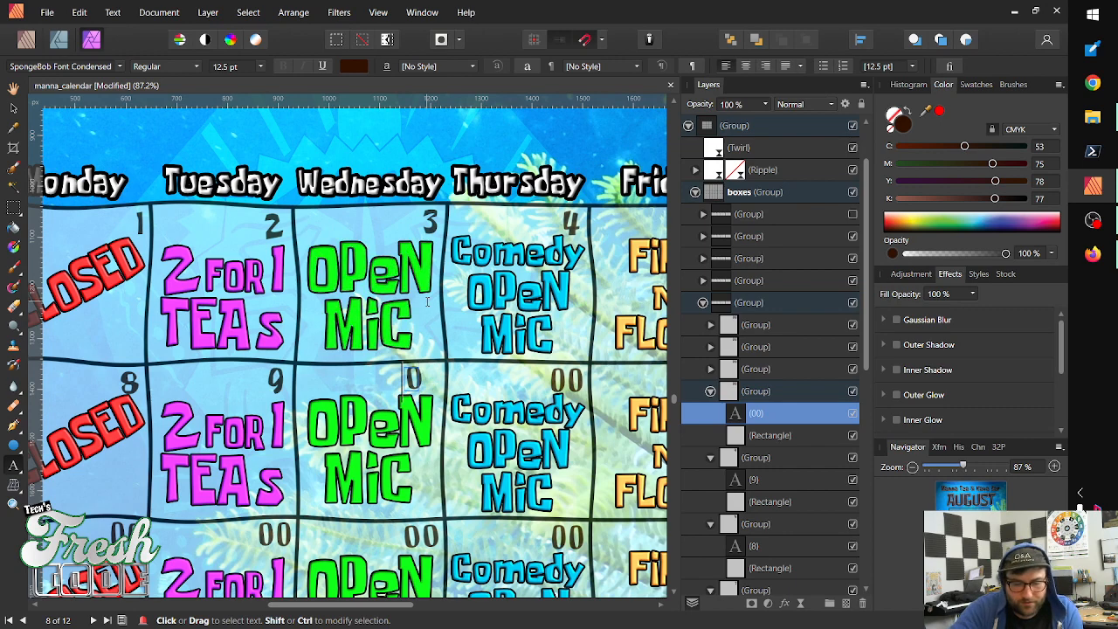
type("1")
key("Escape")
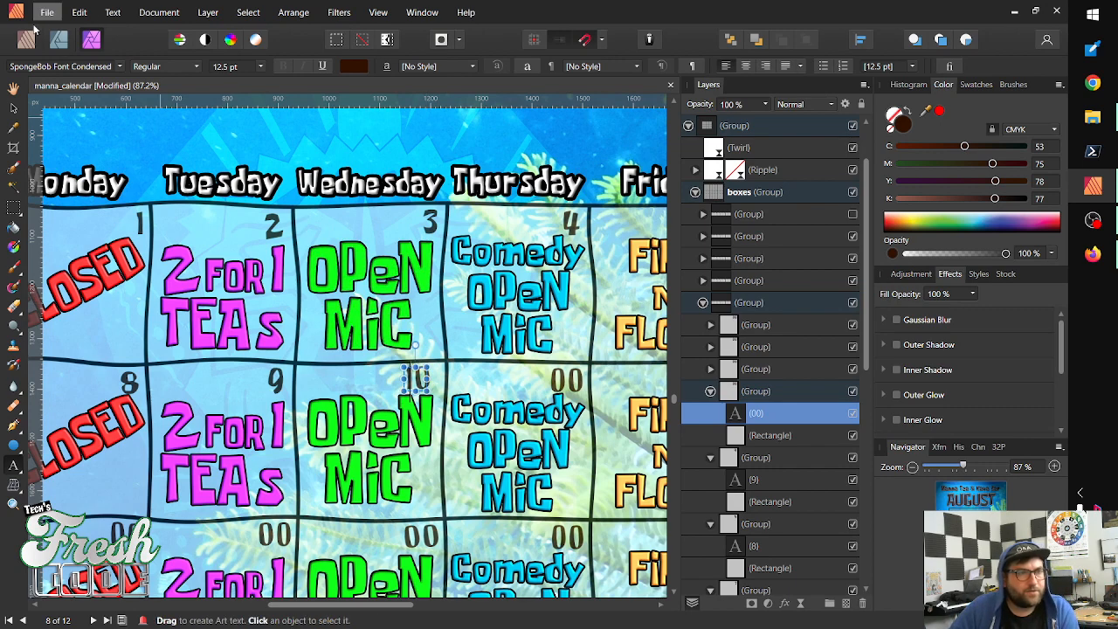
left_click(14, 108)
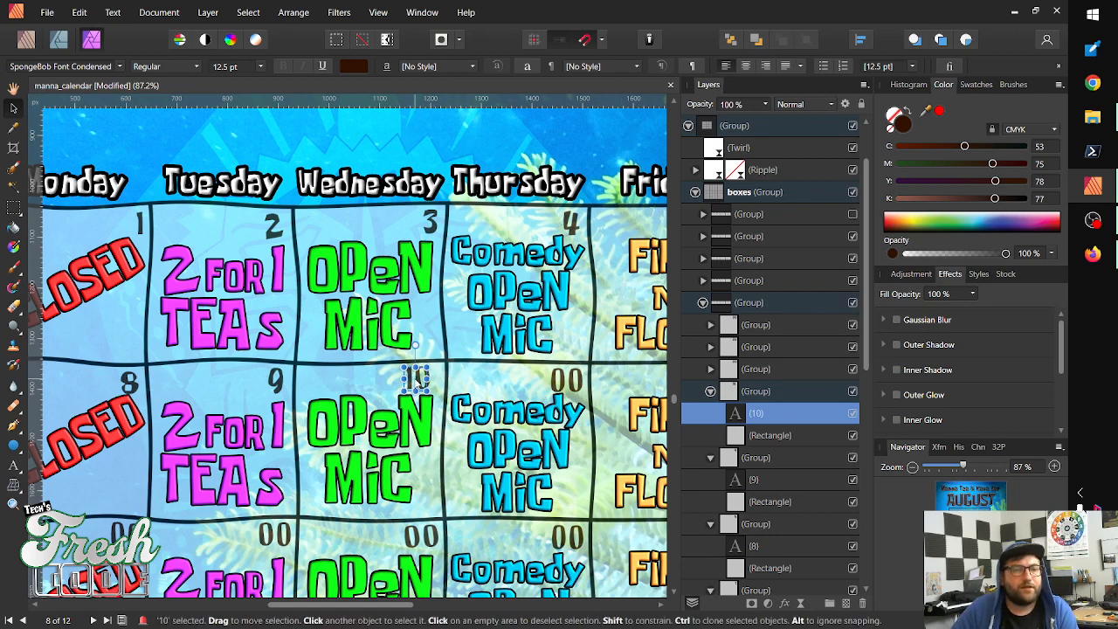
left_click_drag(417, 376, 432, 378)
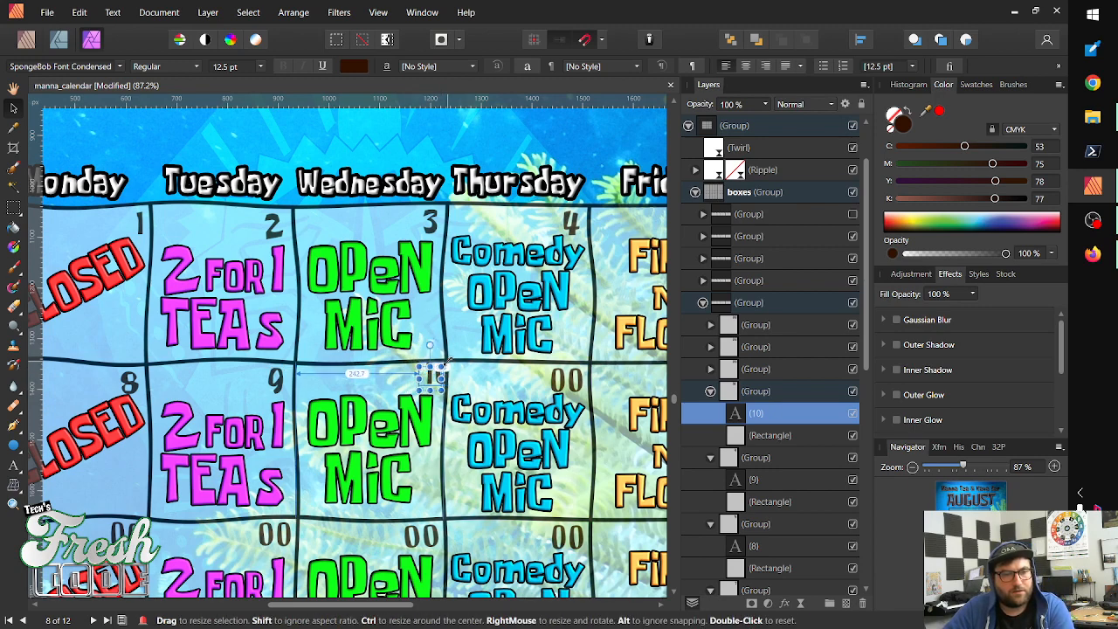
key("shift+Left")
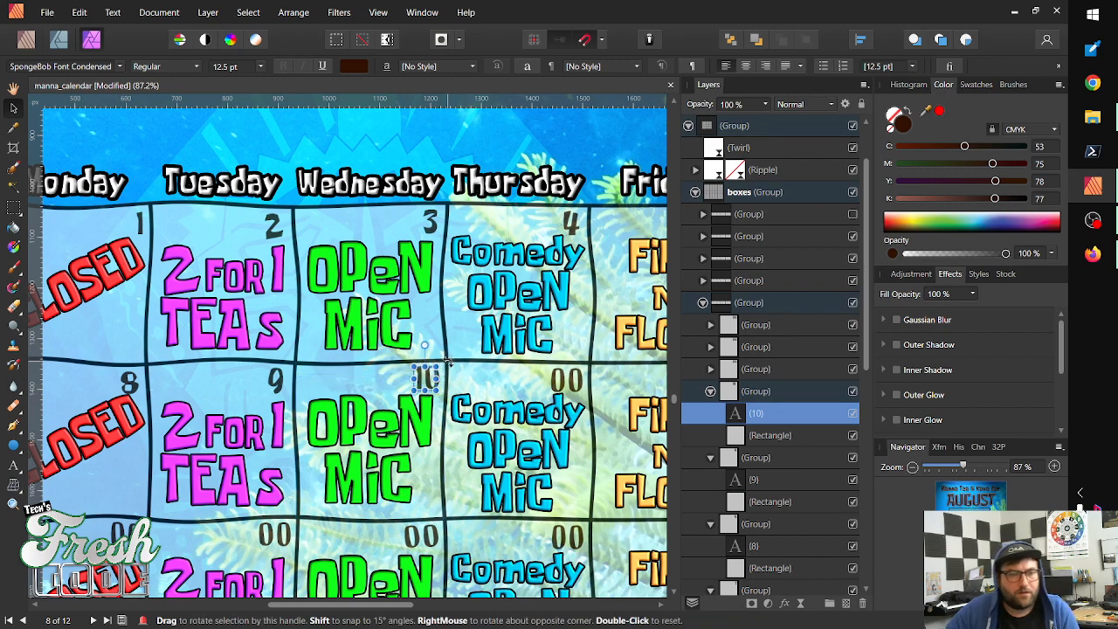
Replace the placeholder date in the second week's Thursday box with 11 and nudge it right into the box's corner
left_click(570, 391)
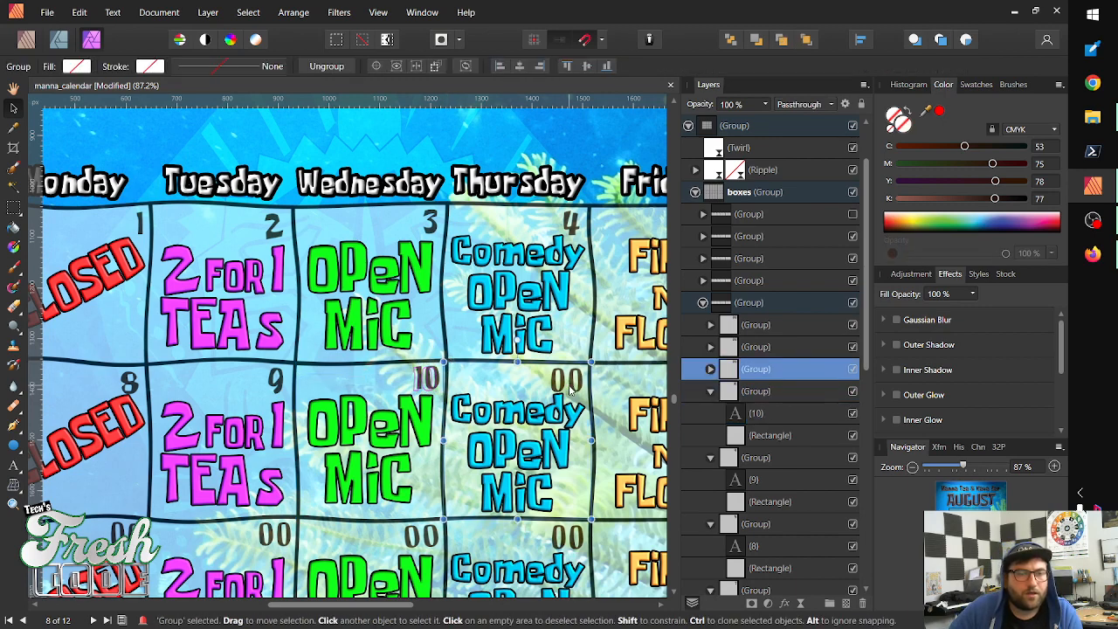
double_click(566, 382)
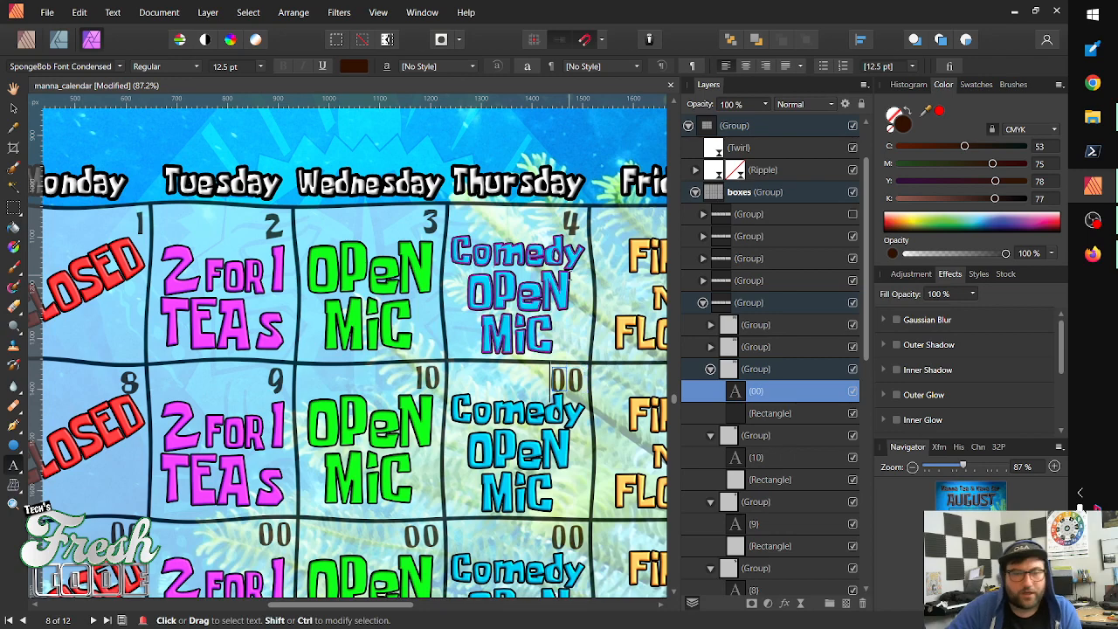
key("Delete")
key("Delete")
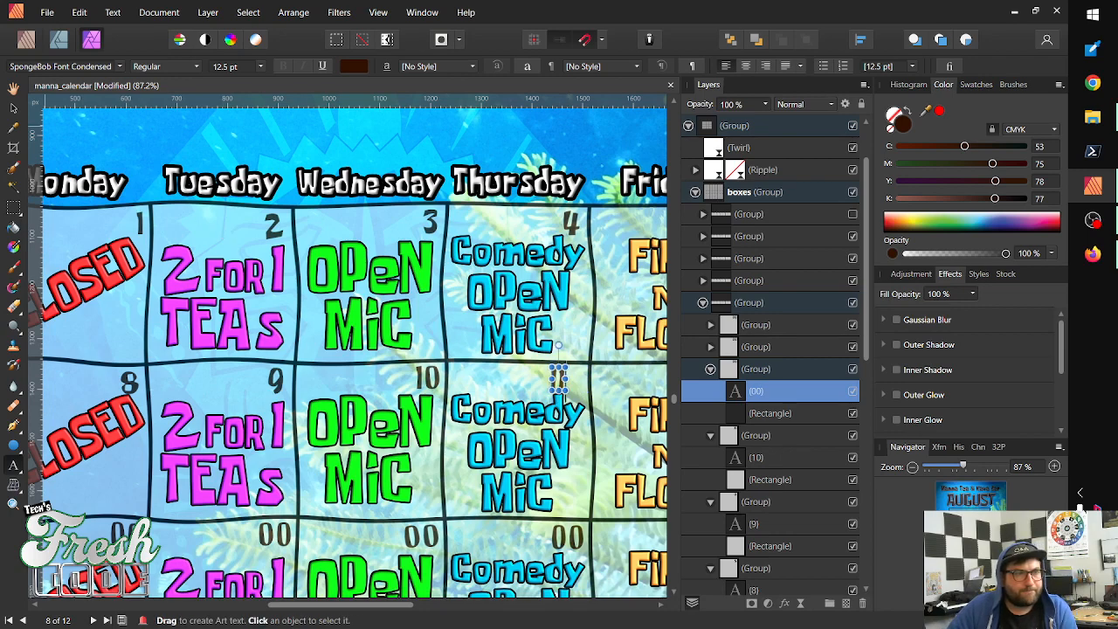
type("11")
key("Escape")
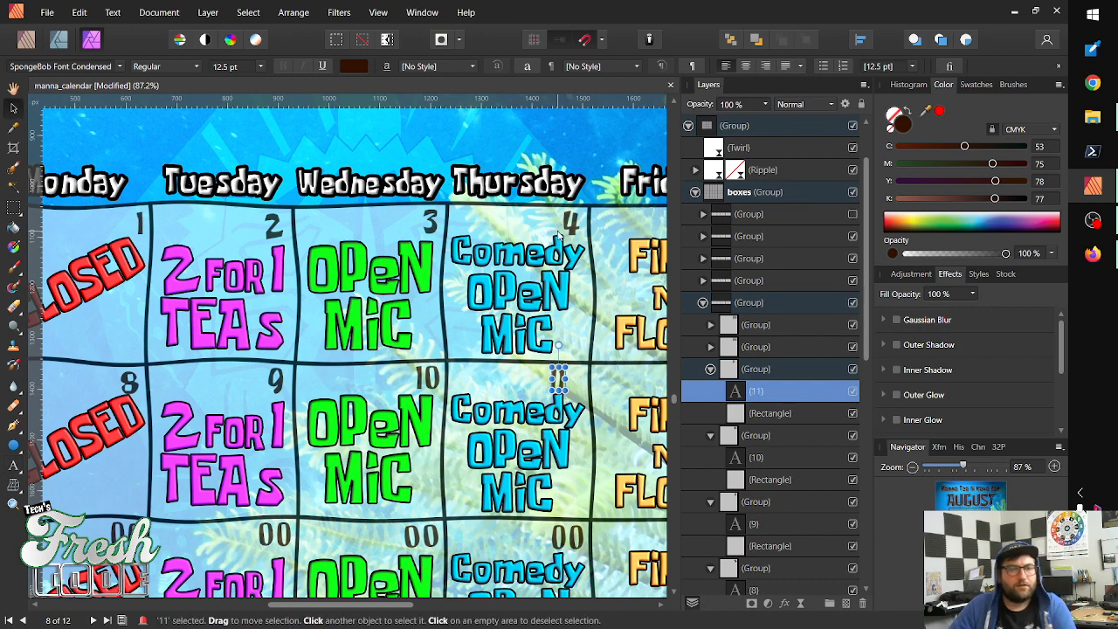
key("shift+Right")
key("shift+Right")
key("shift+Right")
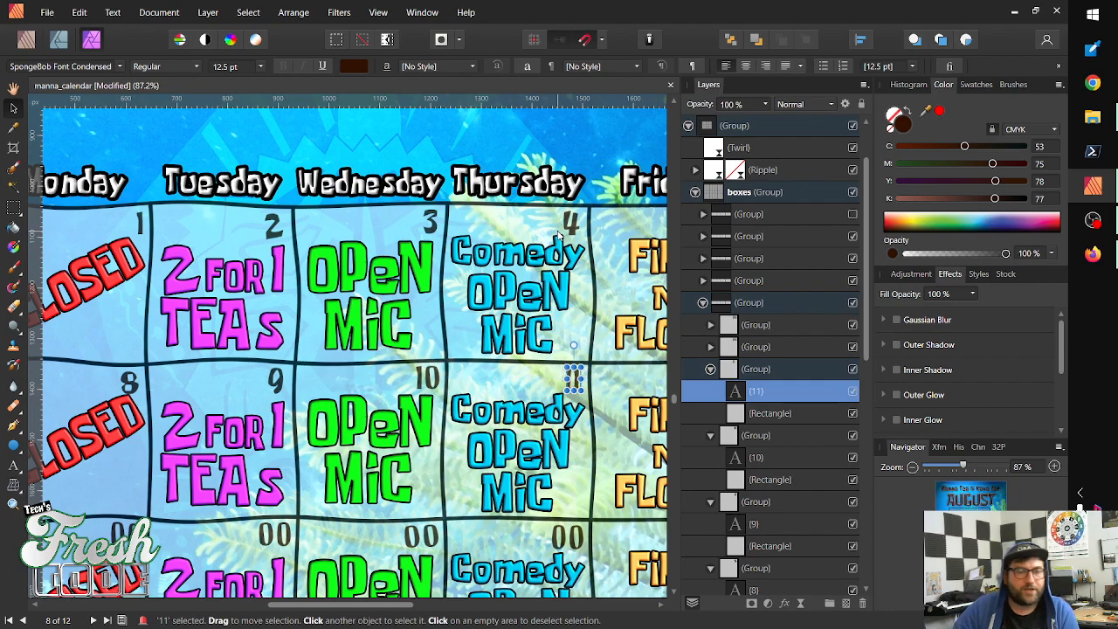
Replace the placeholder date in the second week's Friday box with 12
left_click_drag(623, 416, 370, 395)
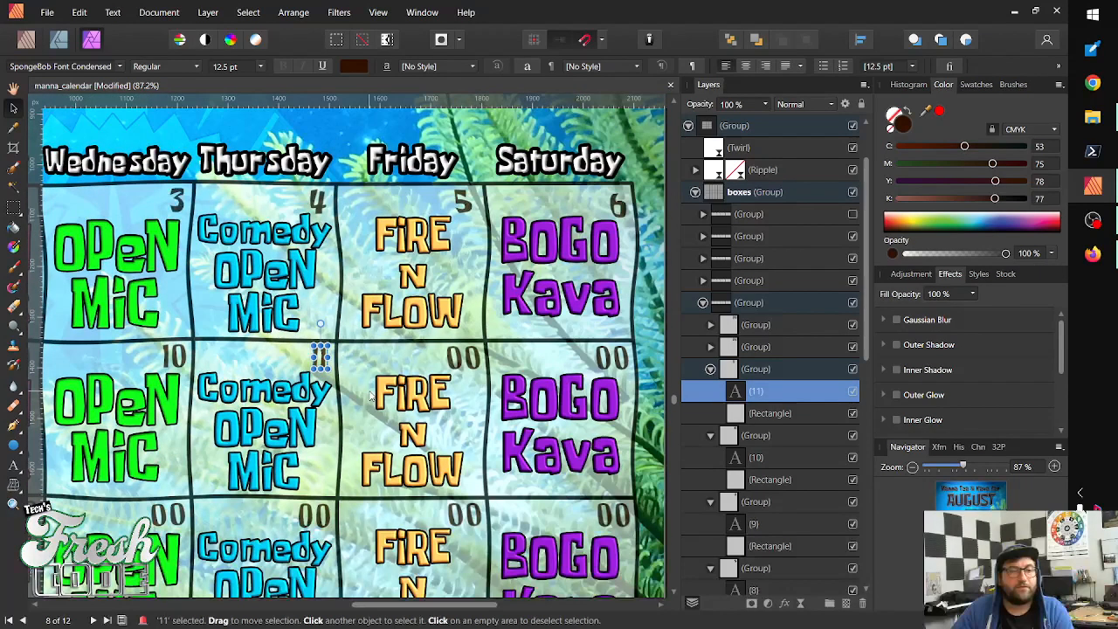
left_click(465, 358)
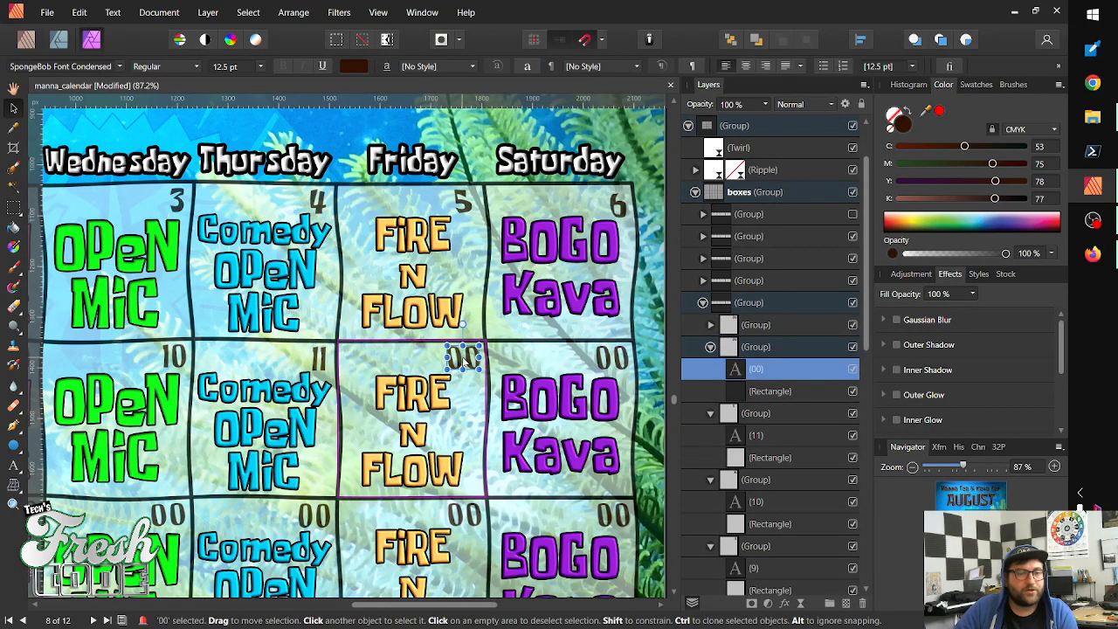
key("t")
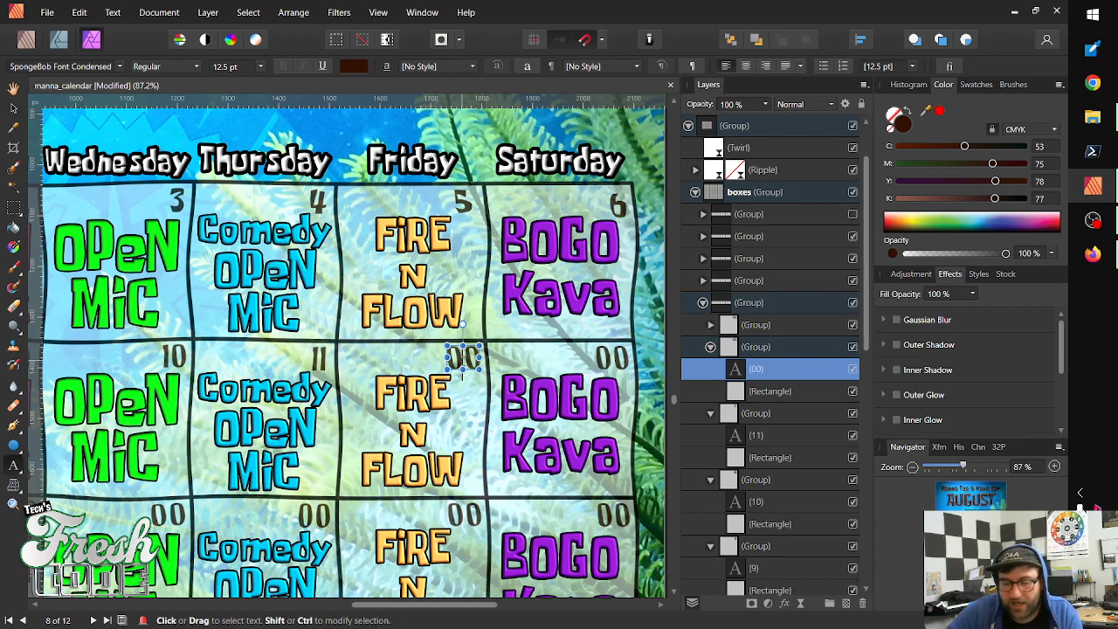
double_click(463, 358)
key("BackSpace")
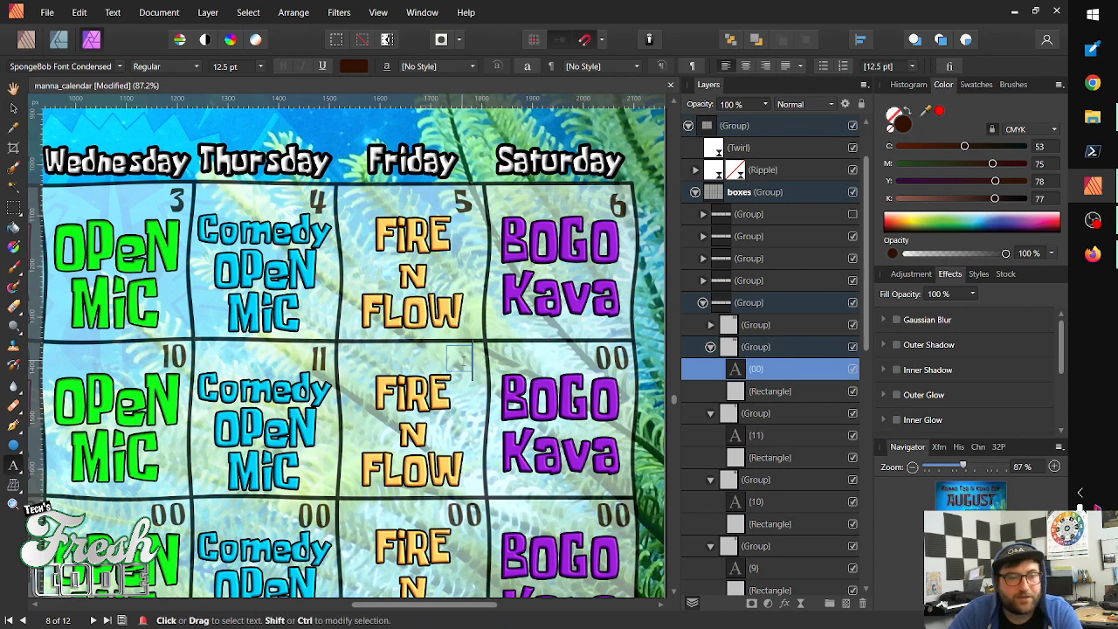
type("12")
key("Escape")
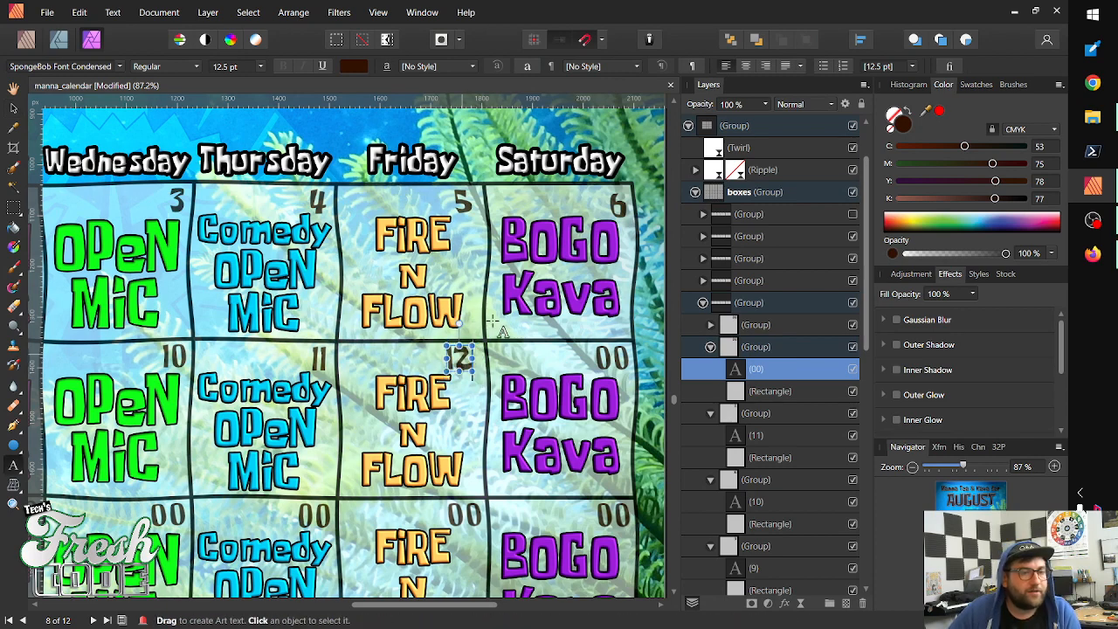
Nudge the 12 slightly right toward the upper-right corner of its Friday box
key("v")
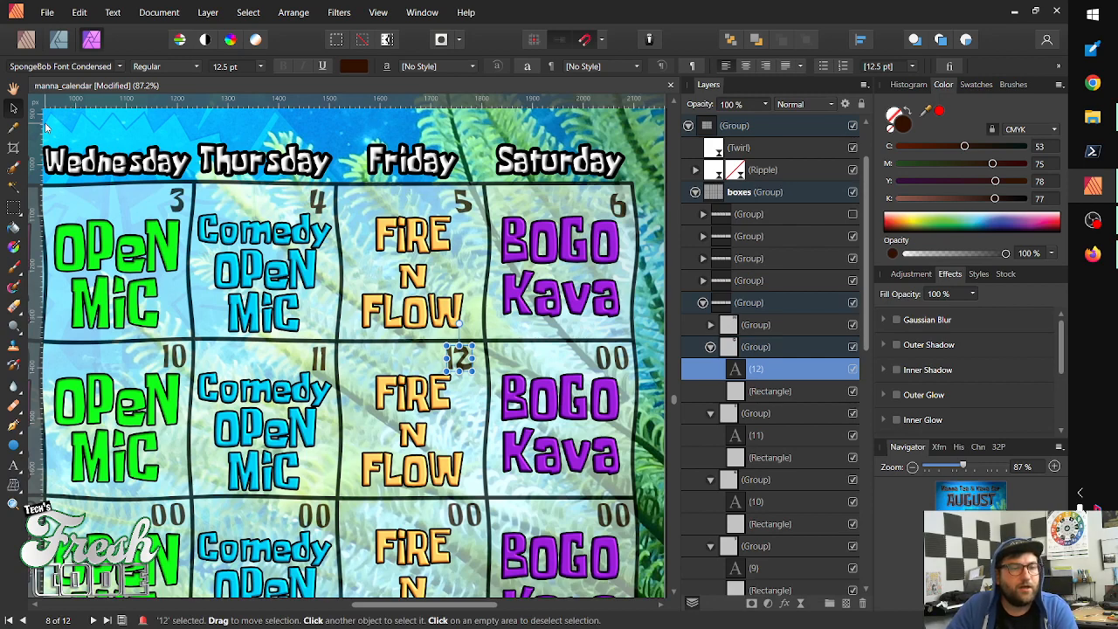
key("Right")
key("Right")
key("Right")
key("Right")
key("Right")
key("Right")
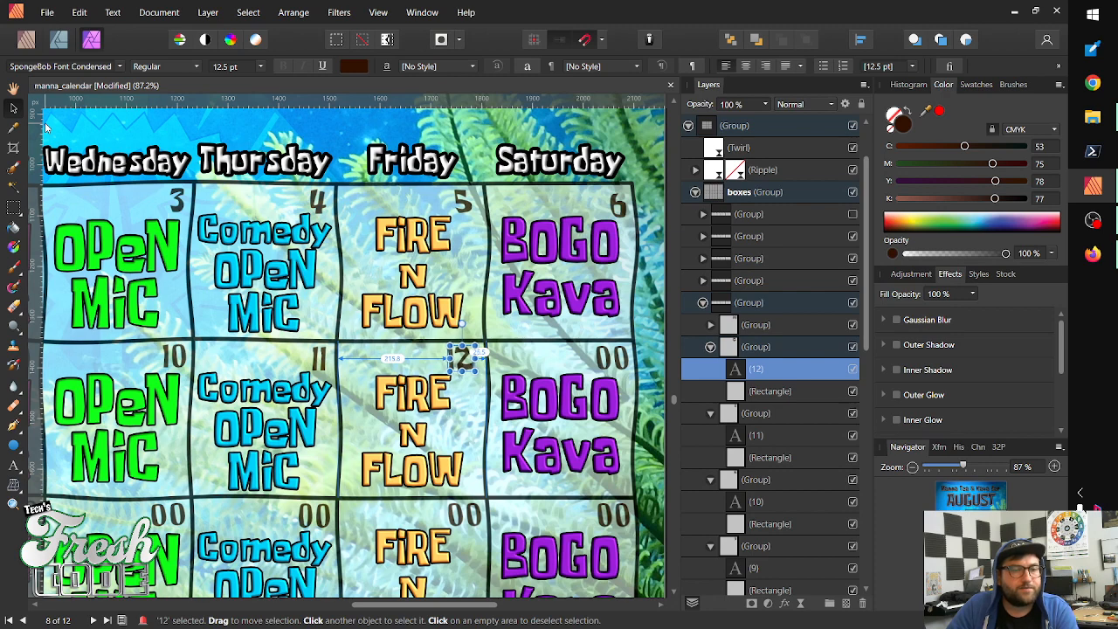
key("Right")
key("Left")
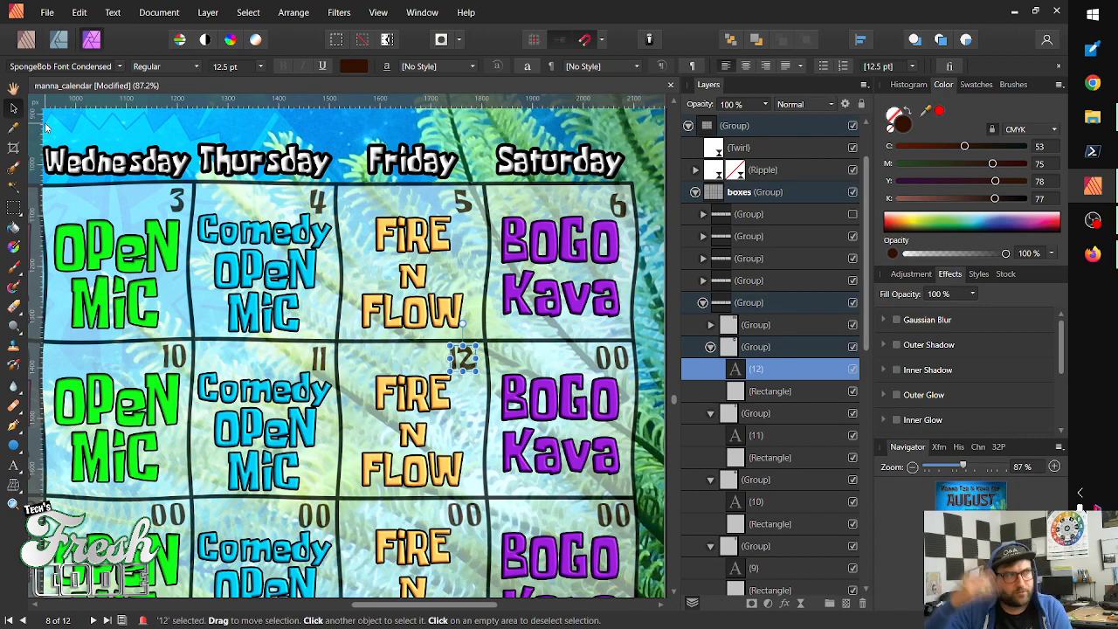
Replace the placeholder date in the second week's Saturday box with 13
left_click(613, 363)
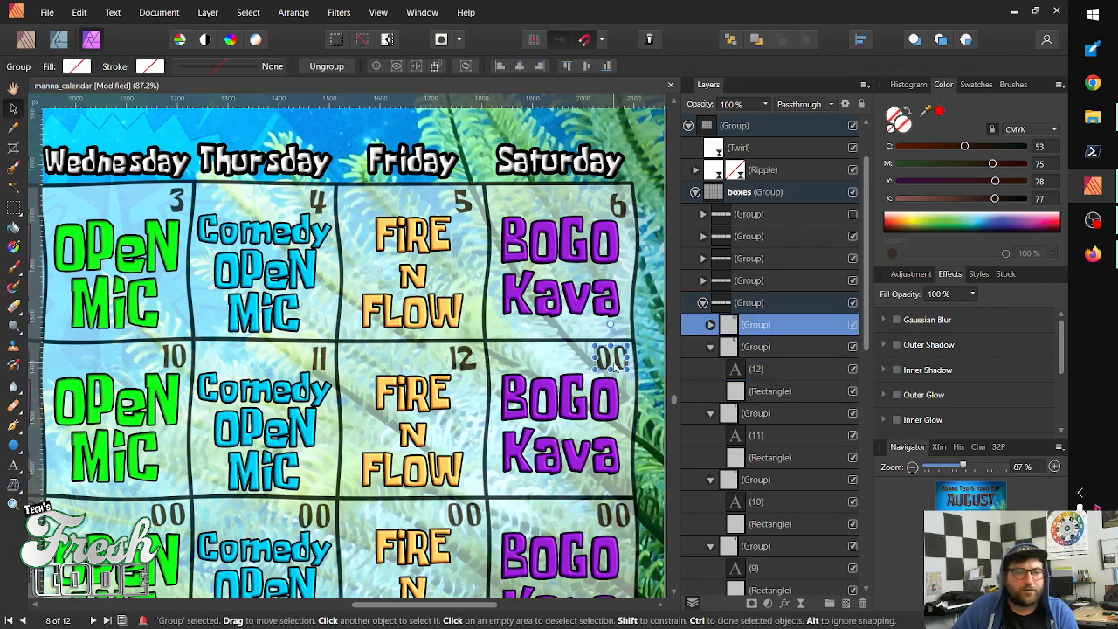
left_click(612, 361)
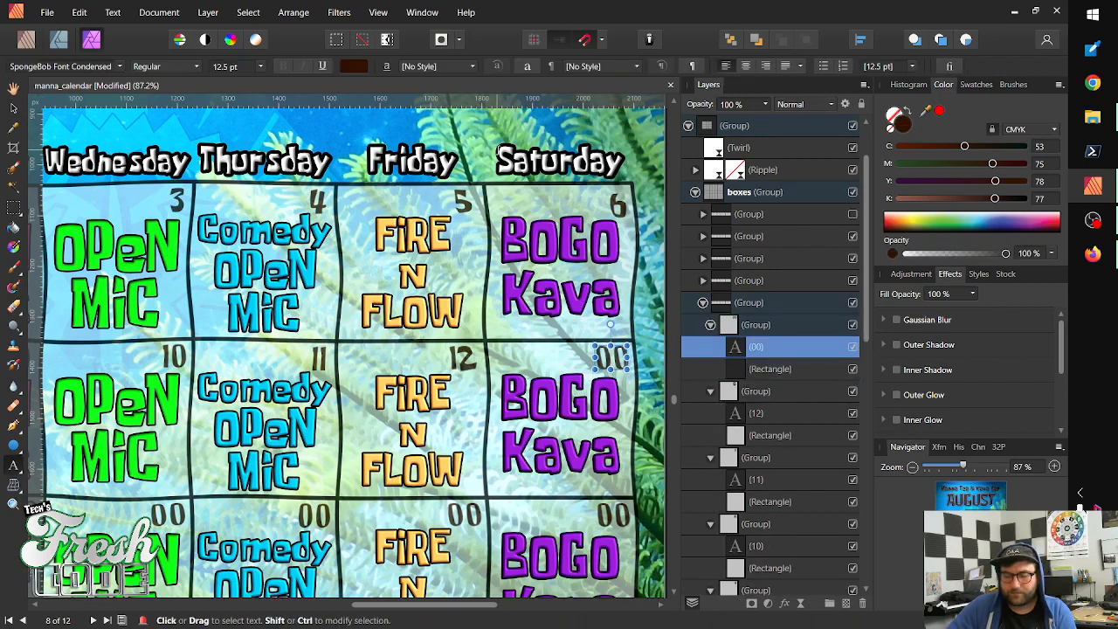
key("BackSpace")
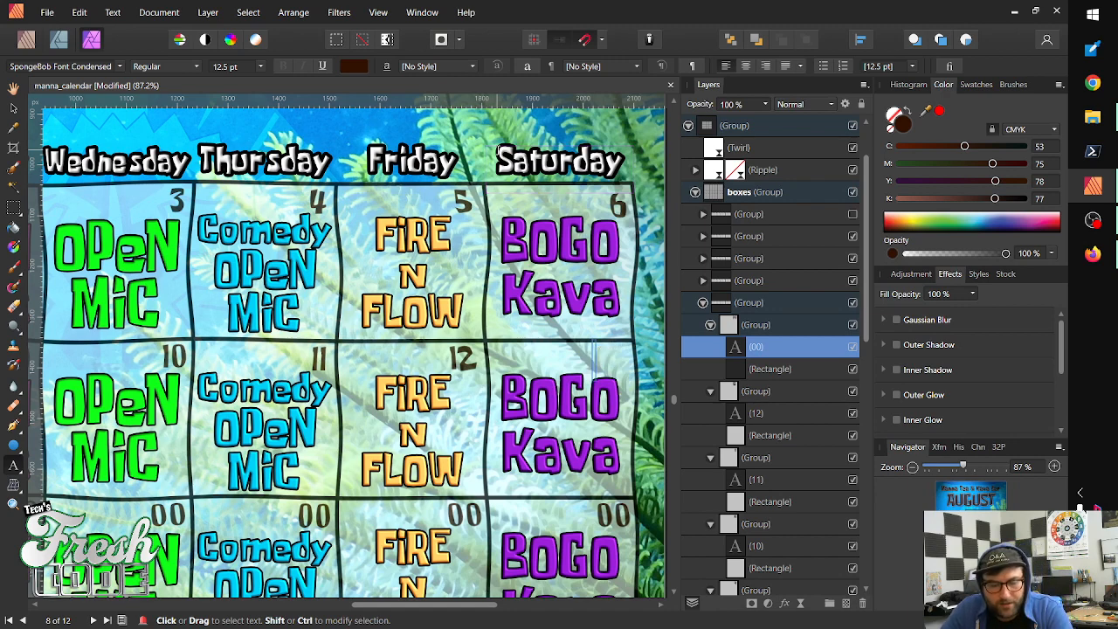
type("1")
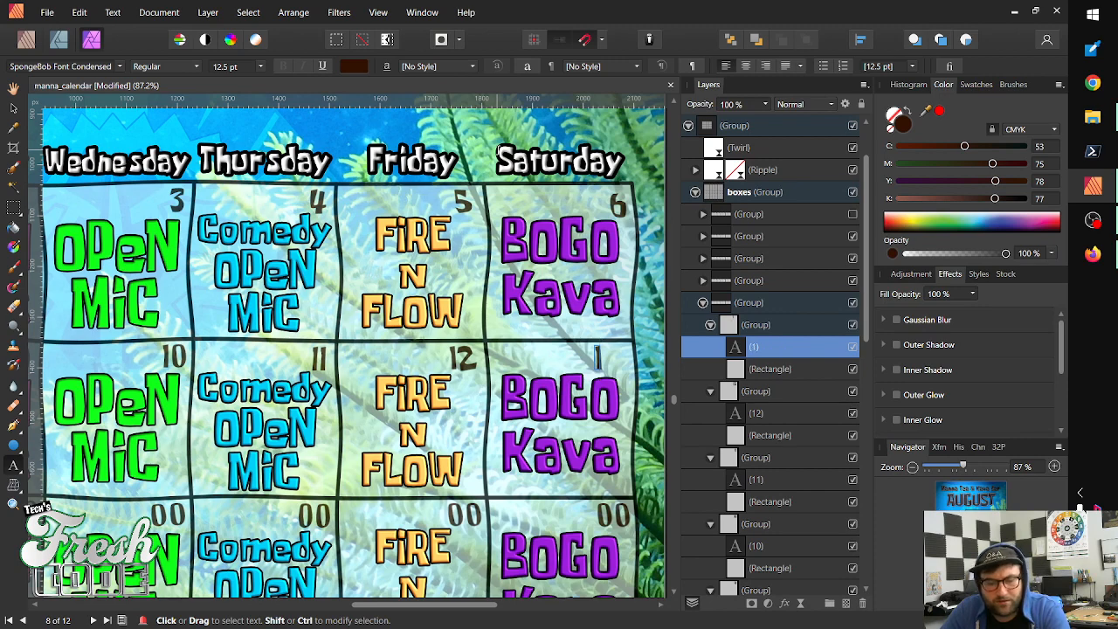
type("3")
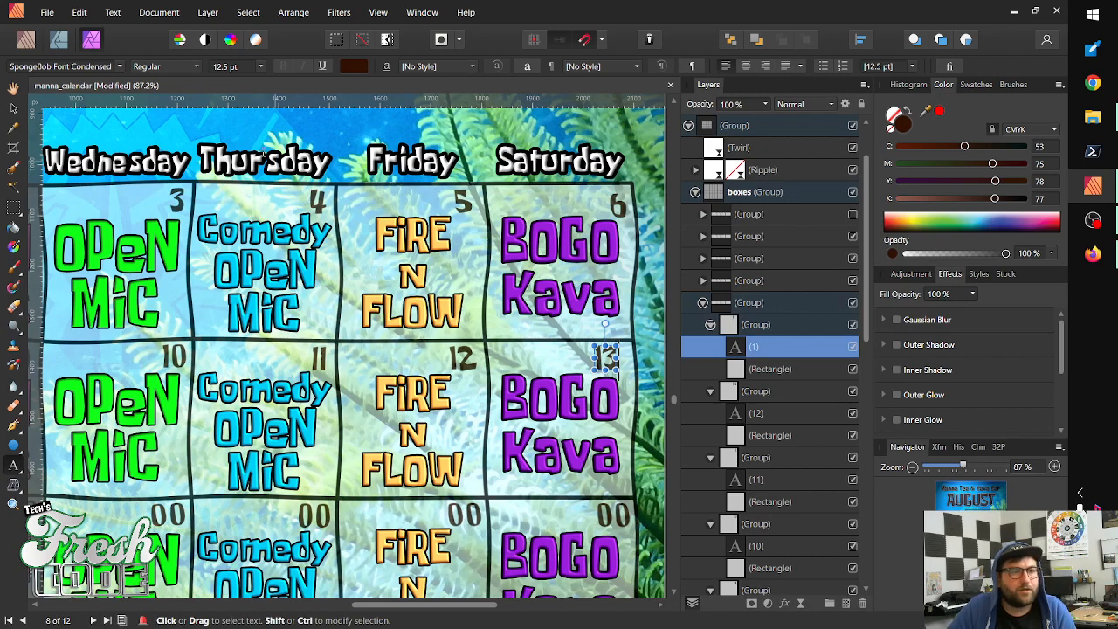
Nudge the 13 slightly right toward the upper-right corner of its Saturday box
left_click(14, 108)
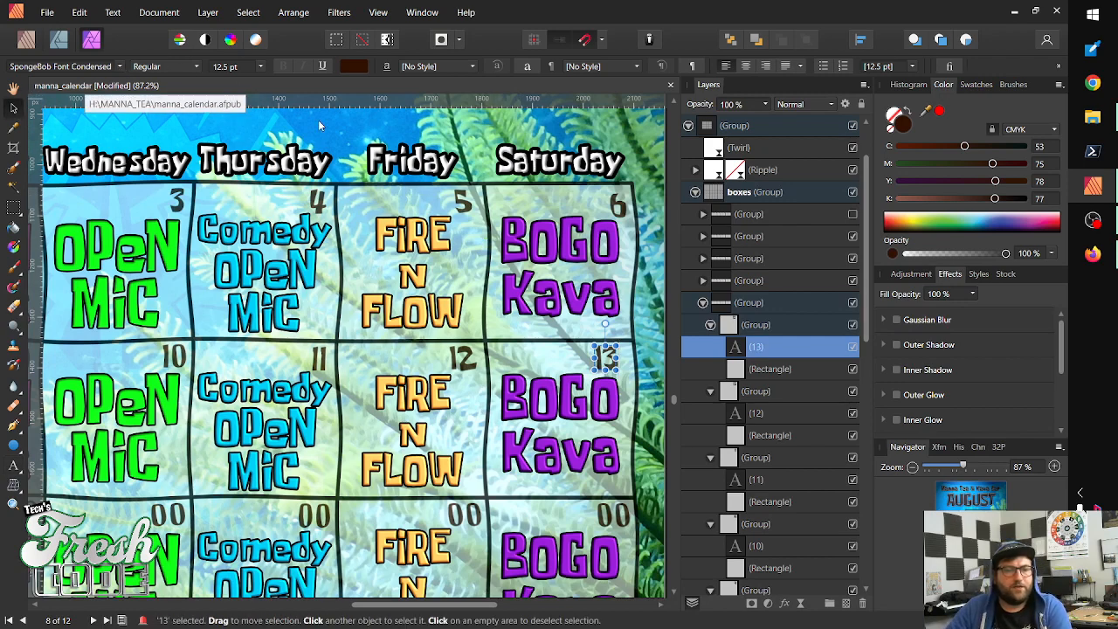
key("Right")
key("Right")
key("Right")
key("Right")
key("Right")
key("Right")
key("Right")
key("Right")
key("Right")
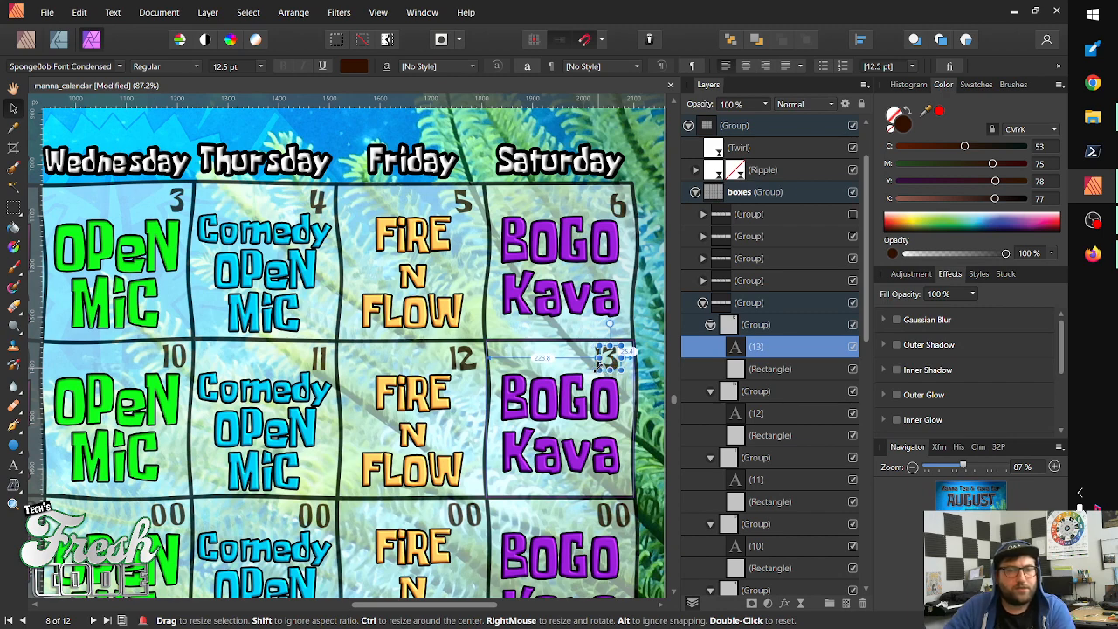
key("Left")
key("Left")
key("Left")
key("Left")
key("Left")
key("Left")
key("Left")
key("Left")
key("Left")
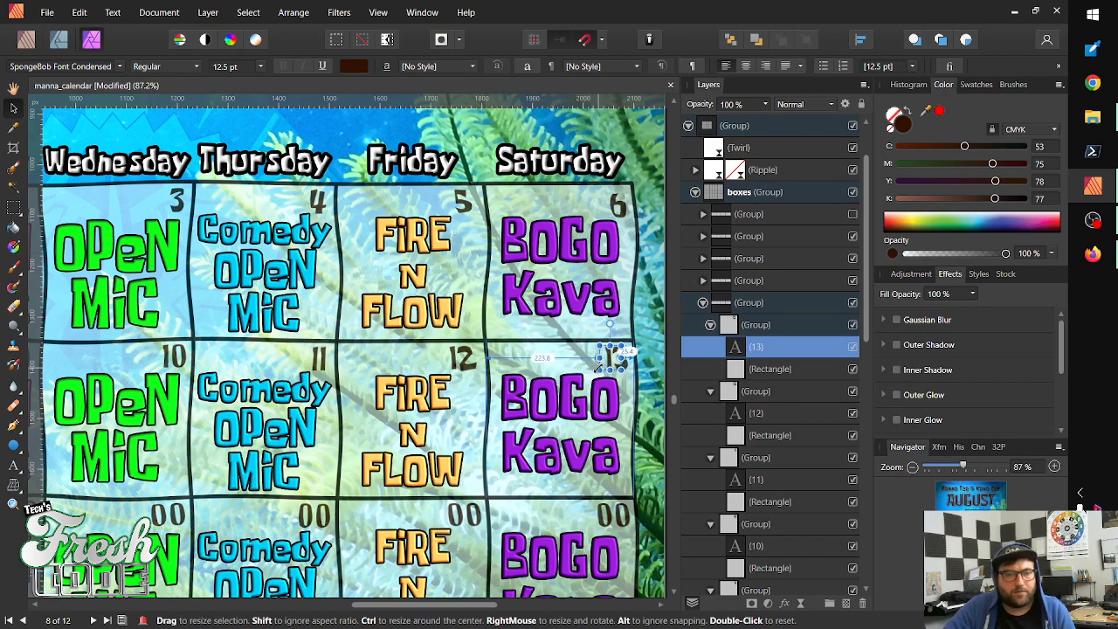
key("Right")
key("Right")
key("Right")
key("Right")
key("Right")
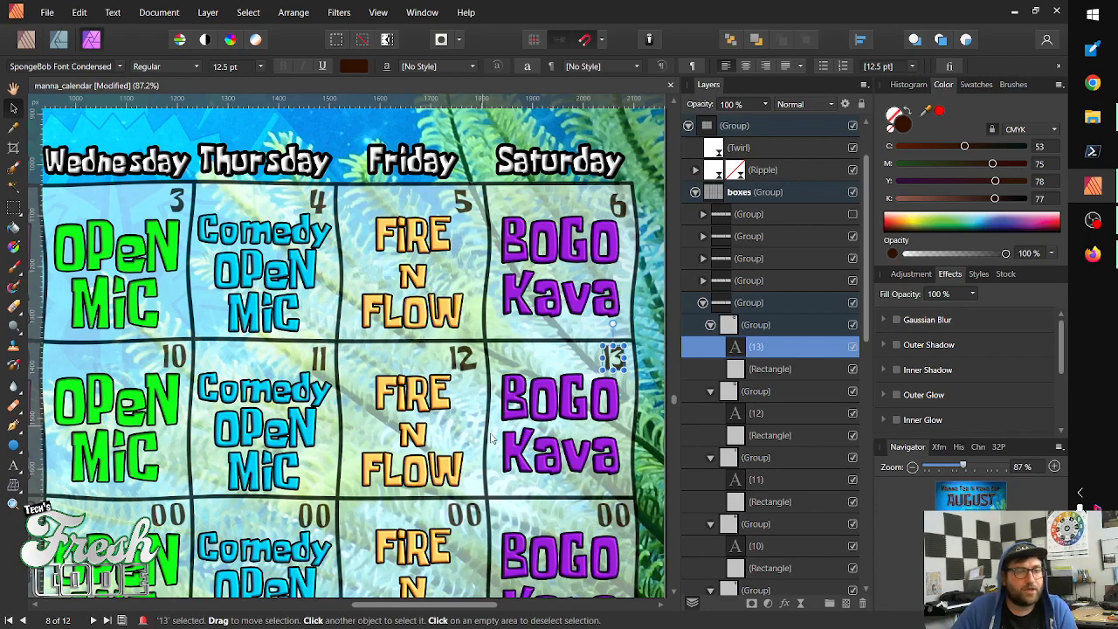
Replace the placeholder date in the third week's Sunday box with 14
mouse_move(217, 493)
left_mouse_down()
mouse_move(258, 423)
mouse_move(244, 438)
mouse_move(361, 392)
left_mouse_up()
mouse_move(121, 540)
left_mouse_down()
mouse_move(306, 463)
mouse_move(527, 481)
mouse_move(479, 499)
left_mouse_up()
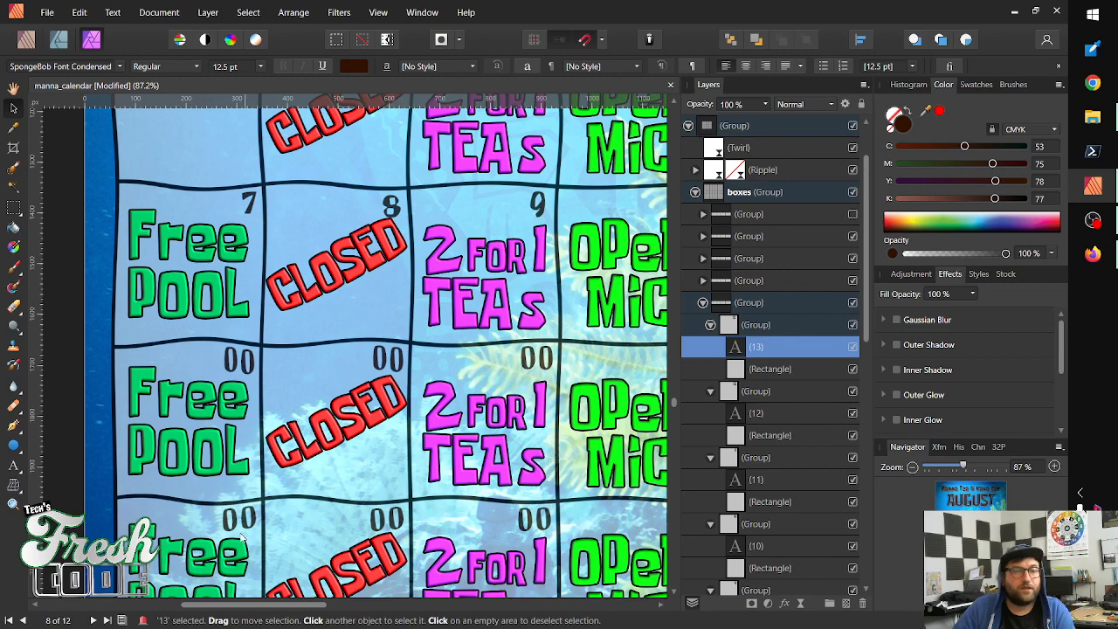
left_click_drag(628, 430, 532, 363)
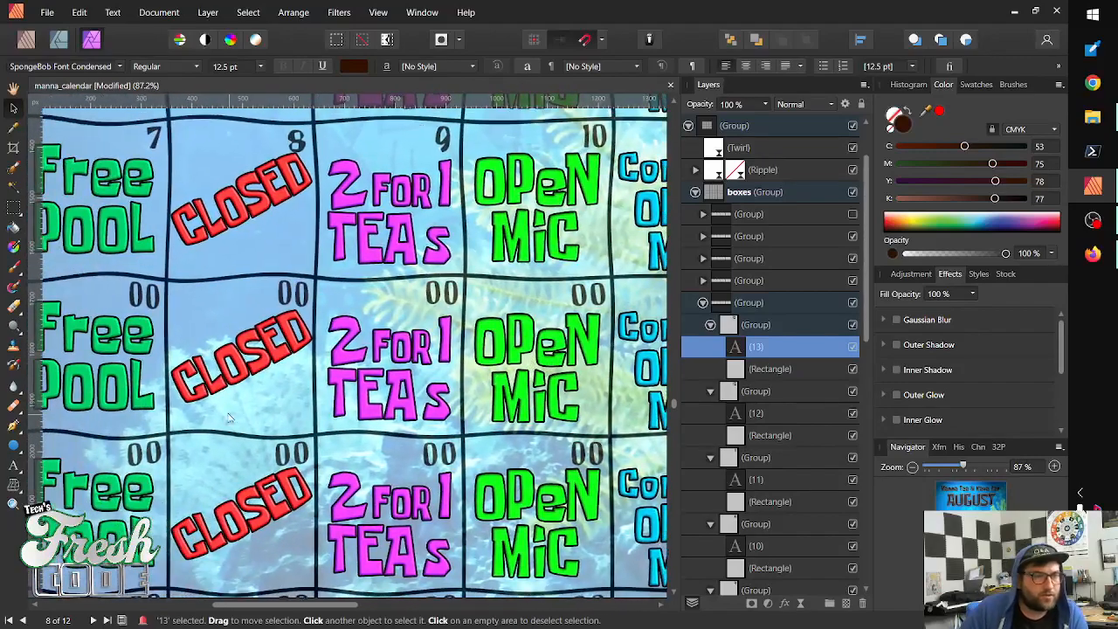
left_click_drag(182, 367, 321, 391)
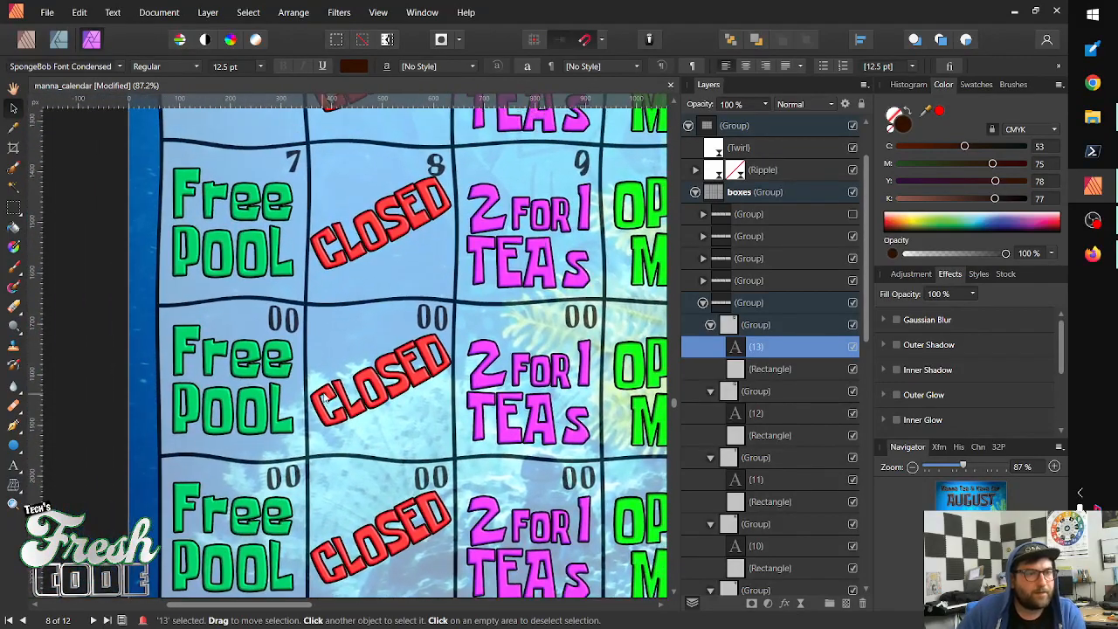
left_click(287, 326)
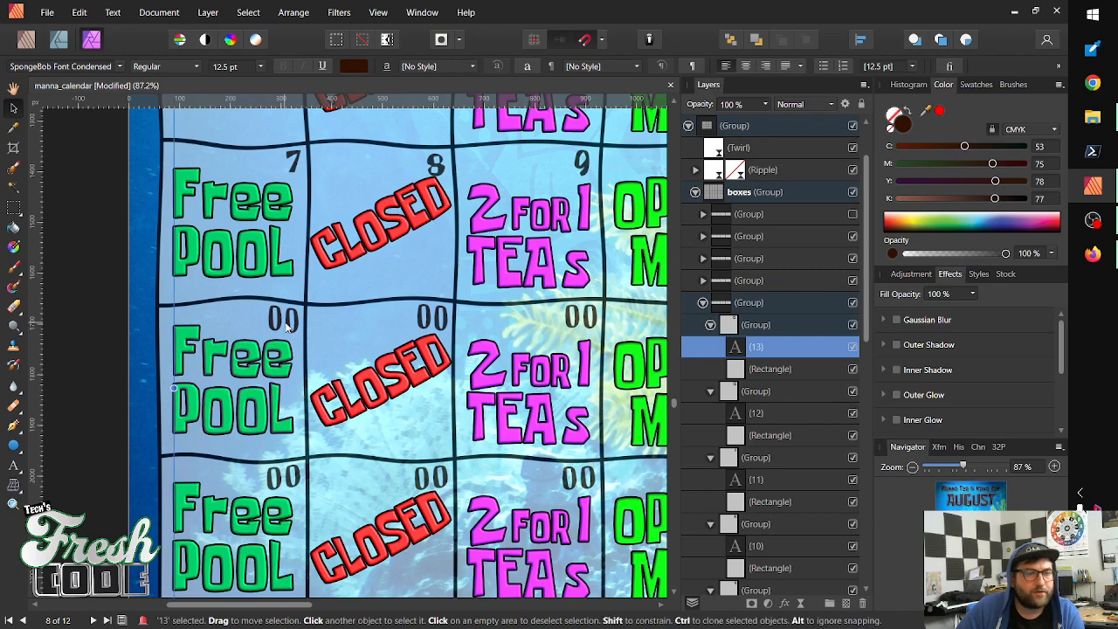
double_click(284, 321)
left_click(288, 313)
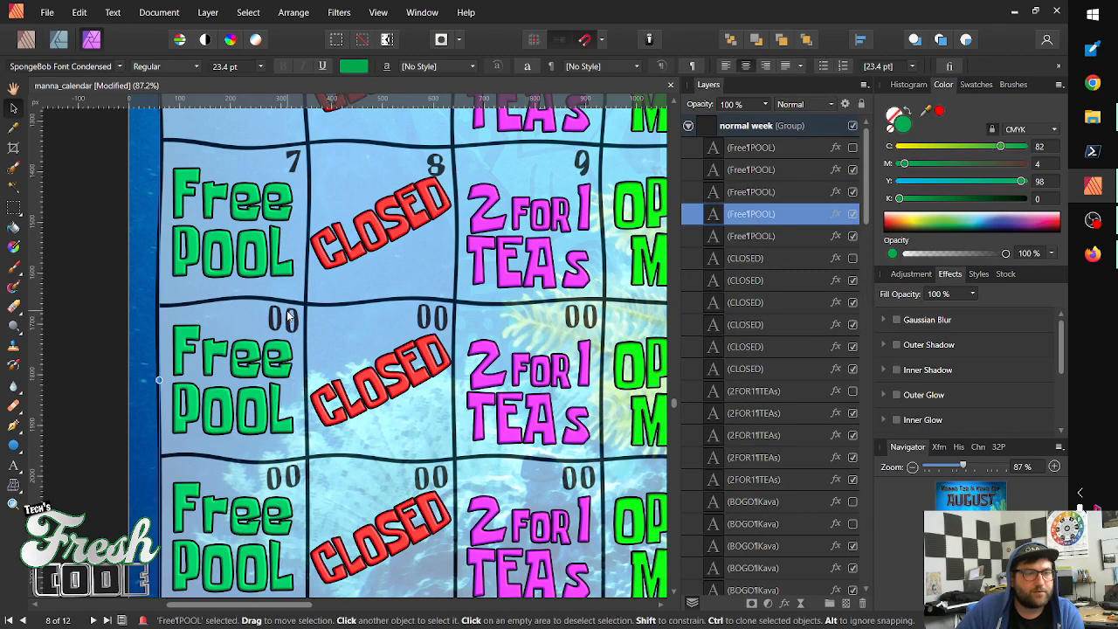
double_click(287, 317)
double_click(285, 319)
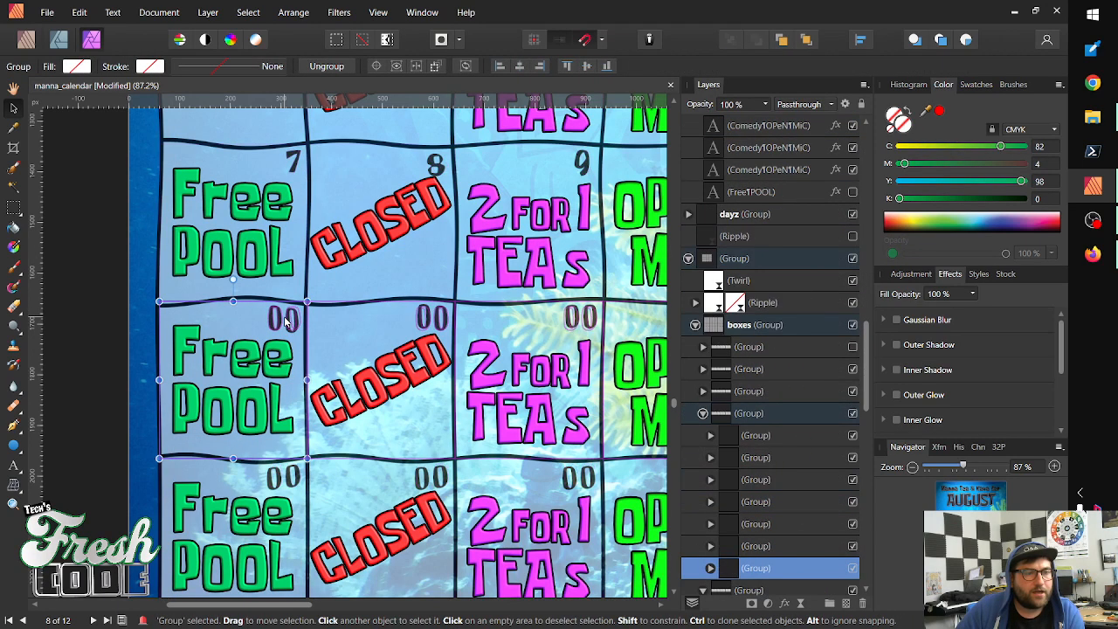
double_click(285, 320)
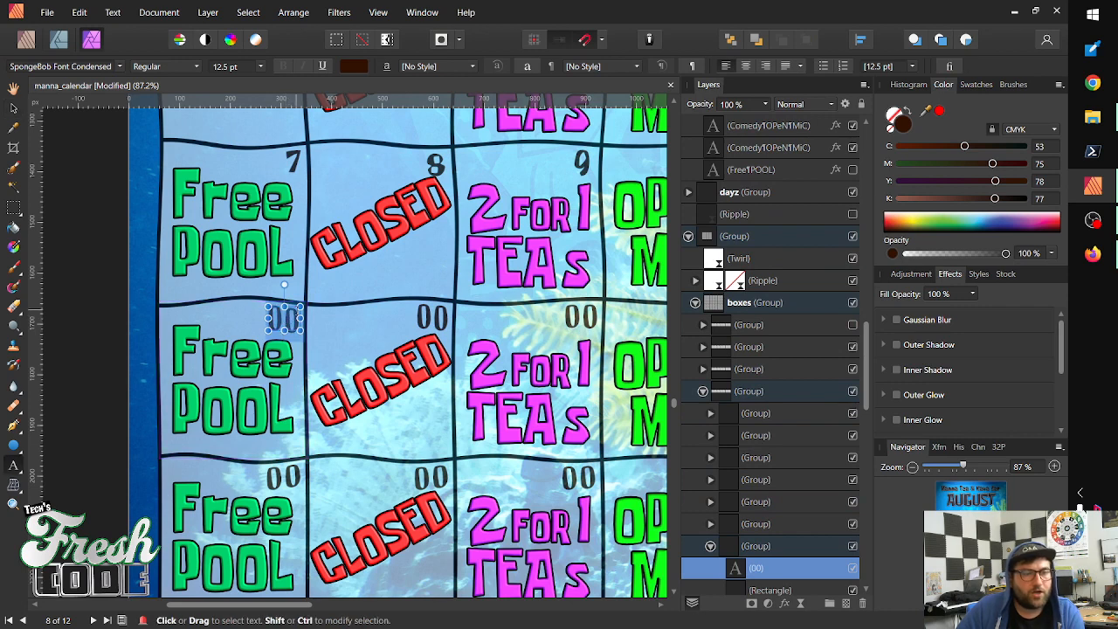
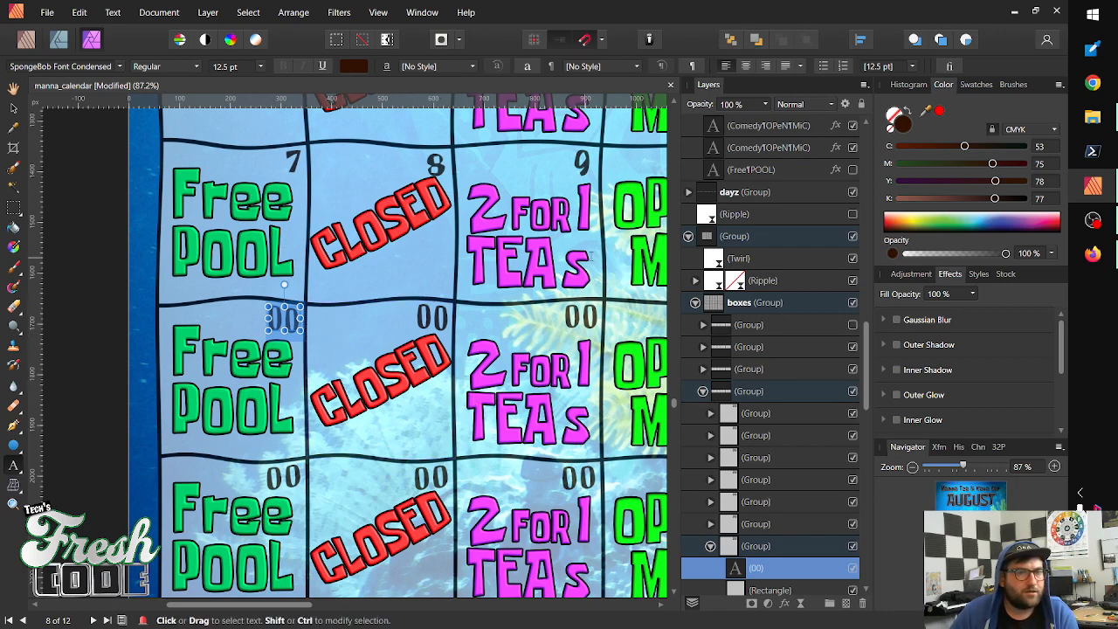
left_click_drag(605, 262, 546, 264)
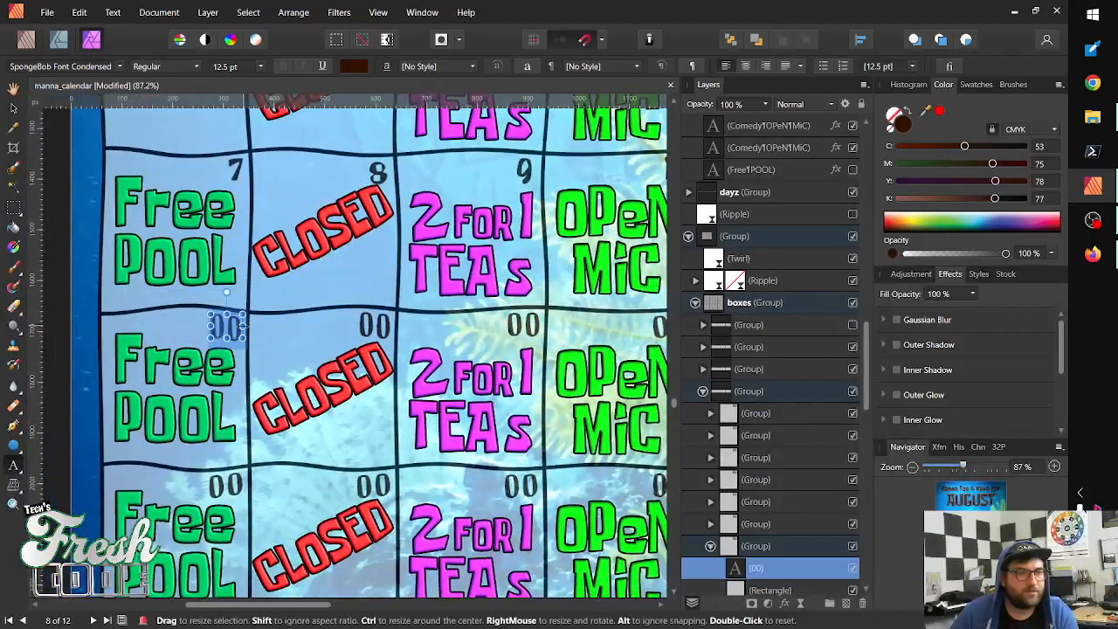
type("114")
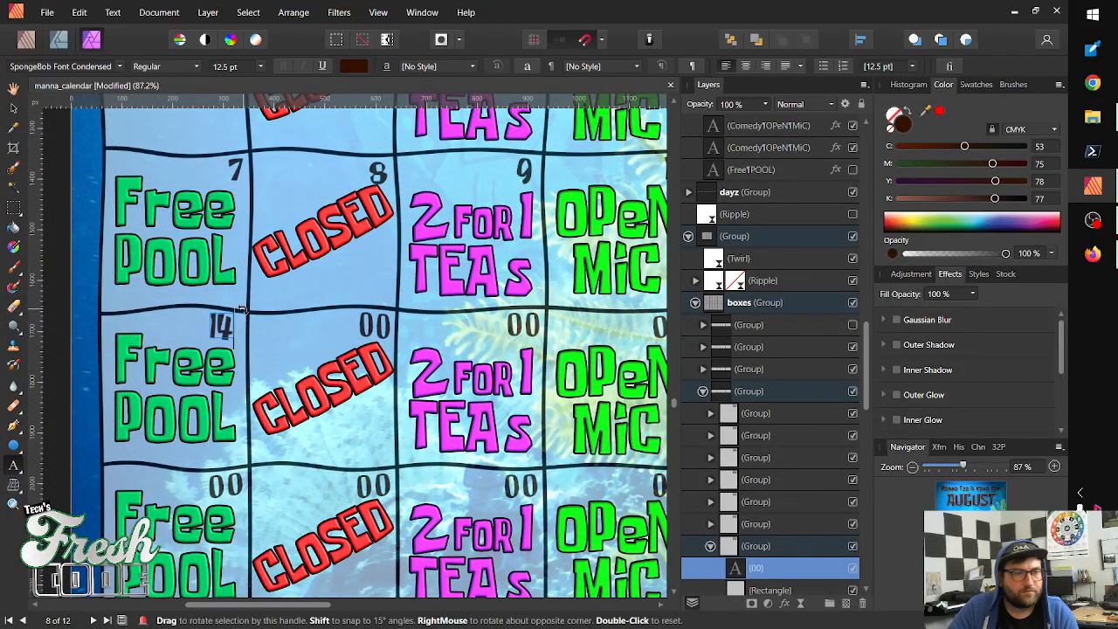
Replace the fourth week's Sunday and Monday placeholder dates with 21 and 22
left_click(227, 487)
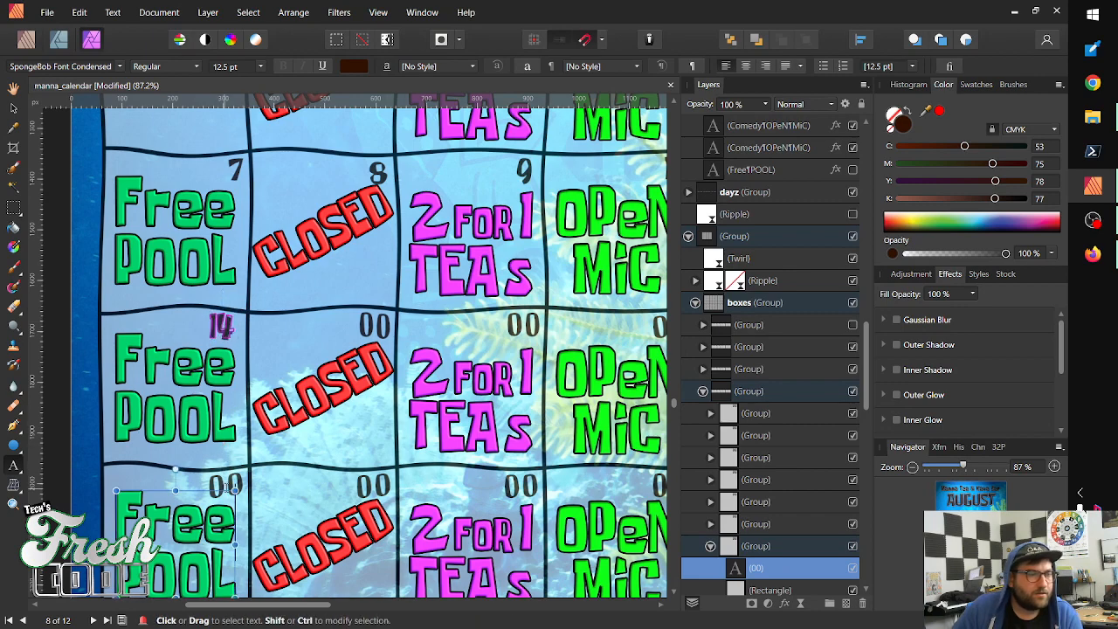
double_click(225, 483)
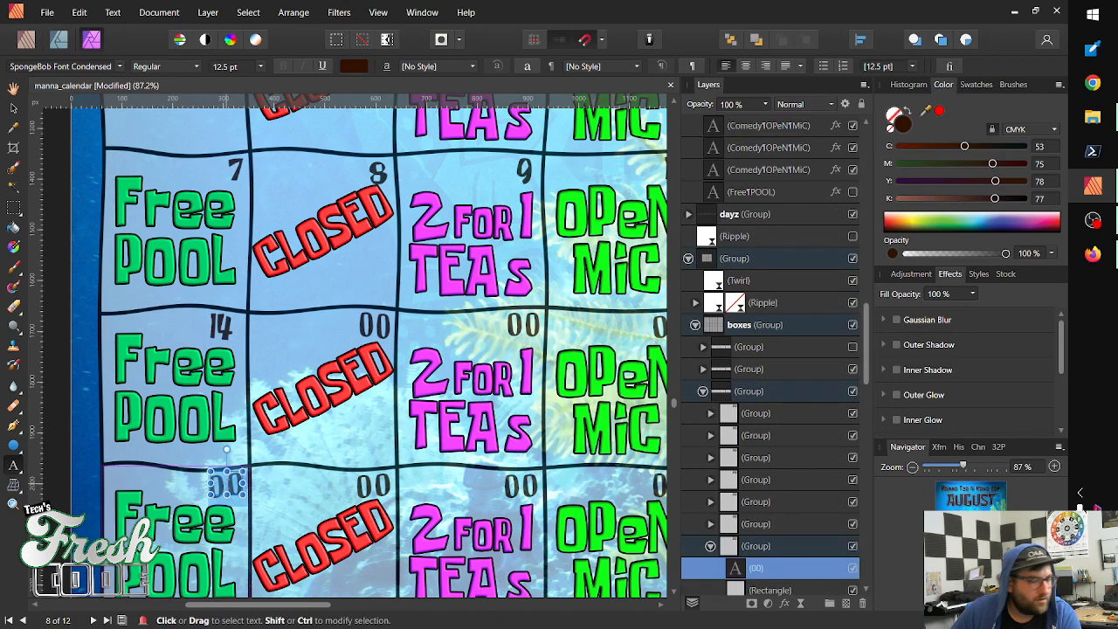
type("21")
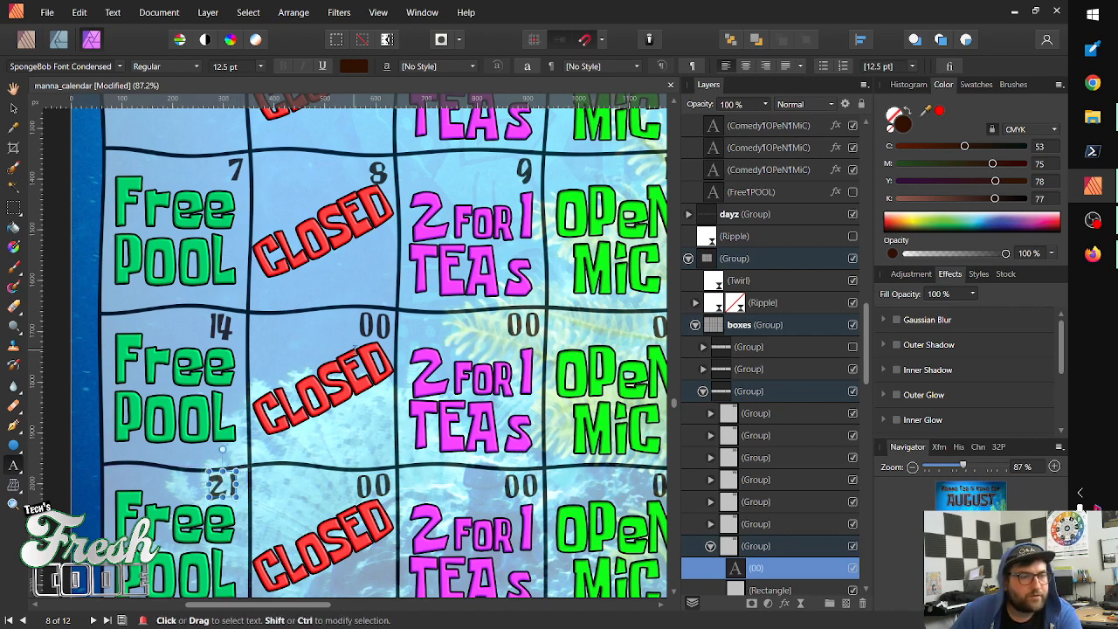
double_click(374, 483)
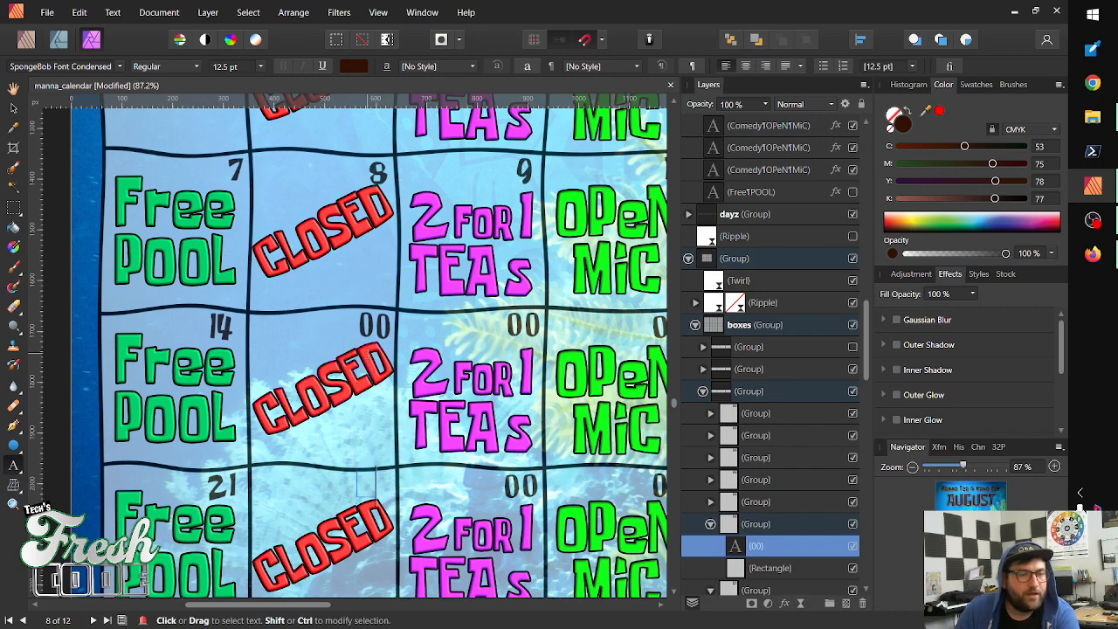
type("22")
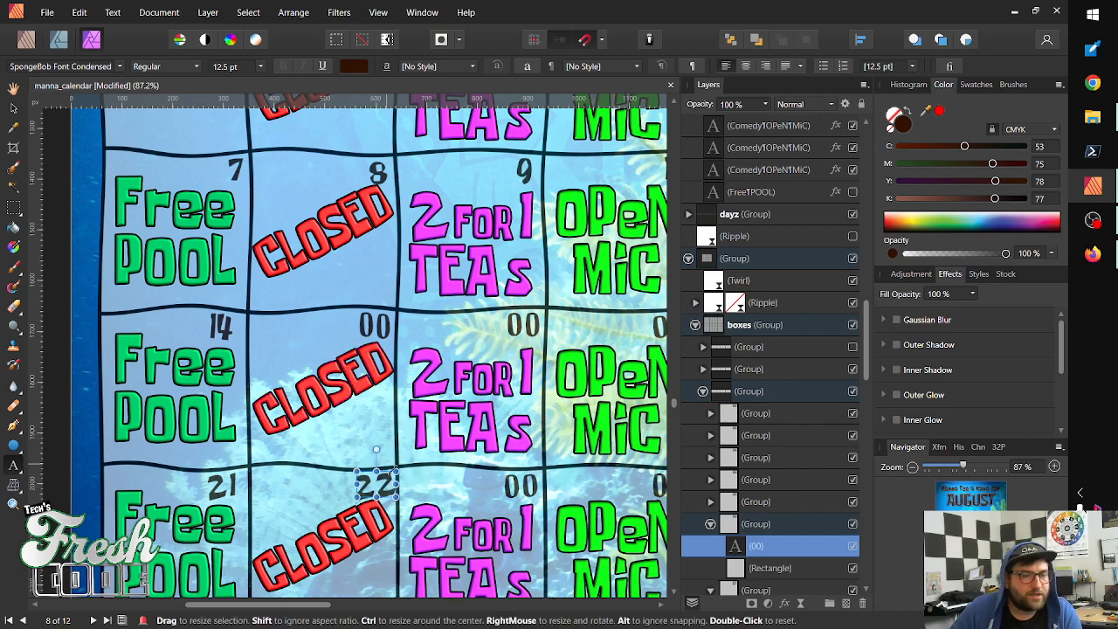
Change the placeholder date in the fourth week's Tuesday box to 23
left_click(515, 487)
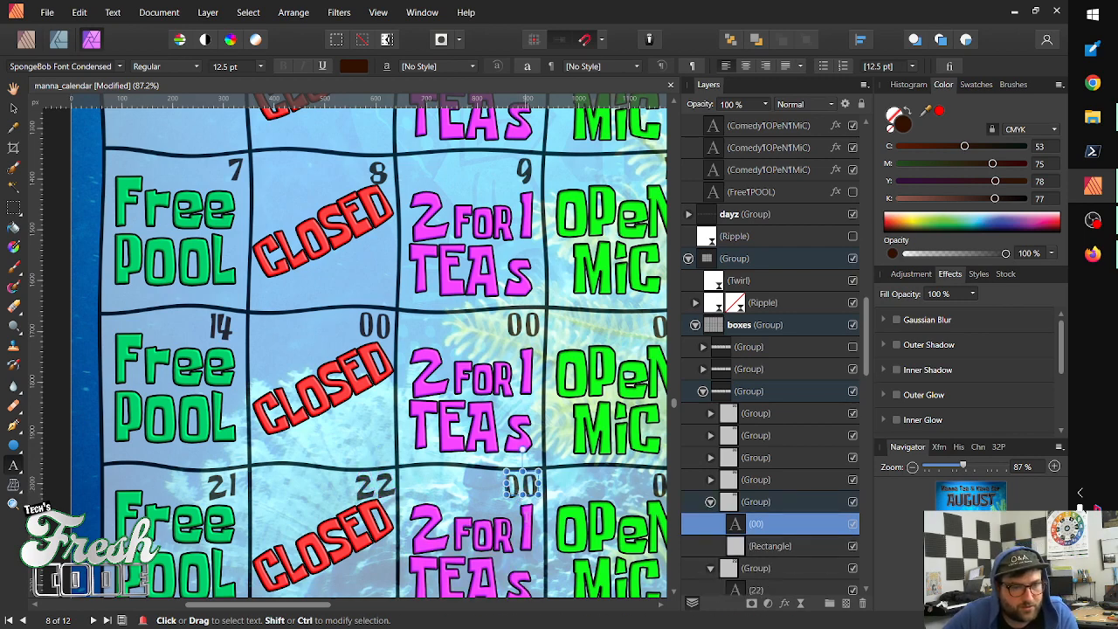
key("BackSpace")
key("BackSpace")
type("2")
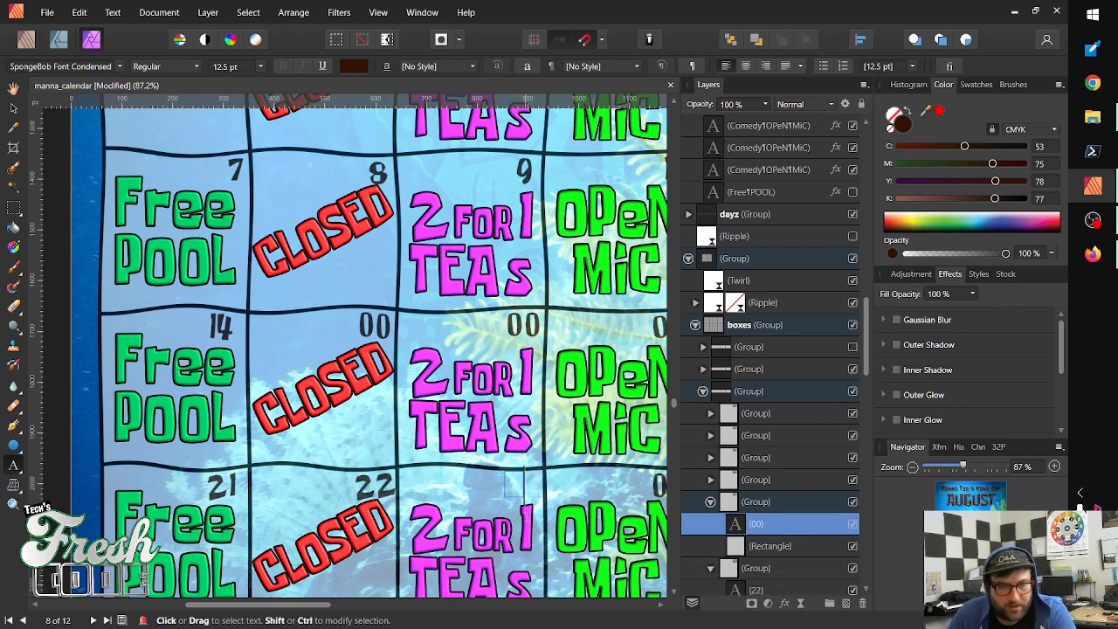
type("3")
key("Escape")
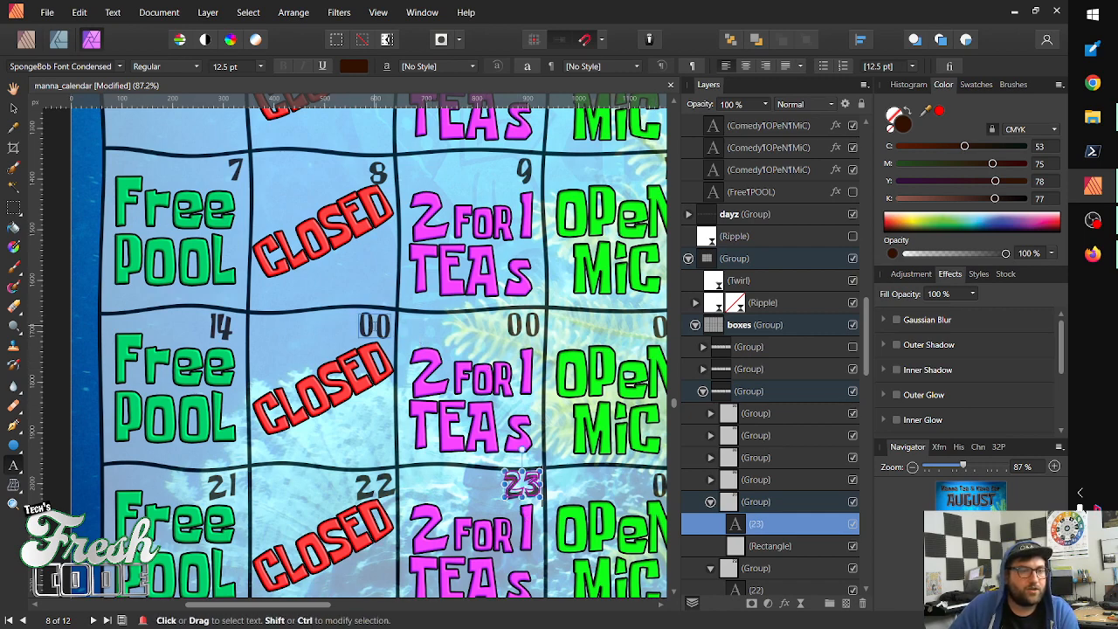
Change the third week's Monday placeholder date to 15 and shift it slightly right into the box's corner
left_click(377, 326)
key("BackSpace")
key("BackSpace")
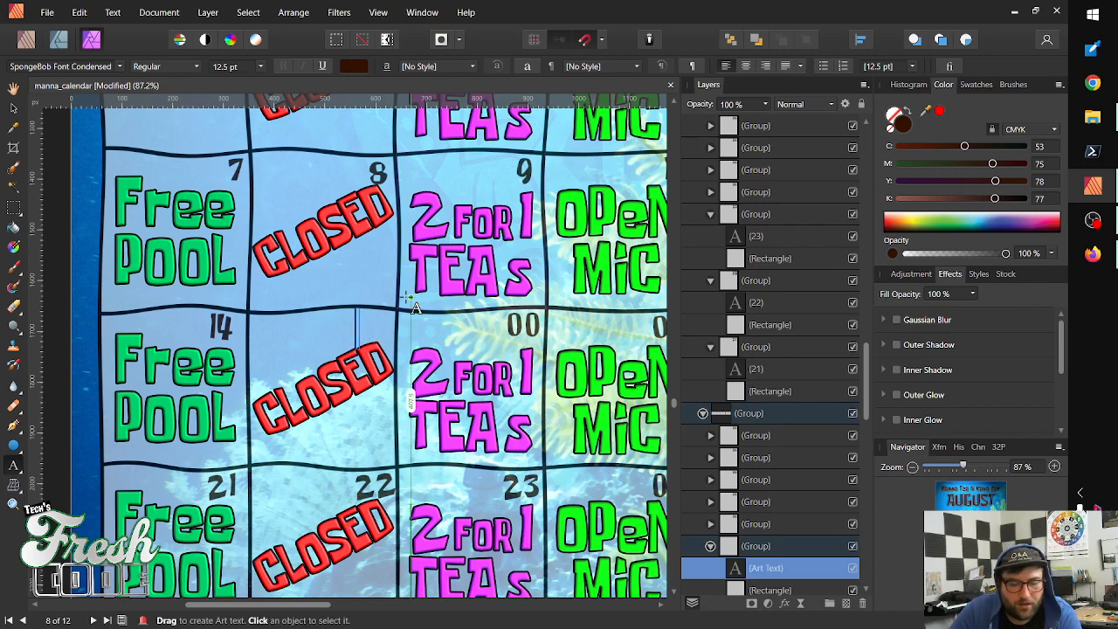
type("15")
key("Escape")
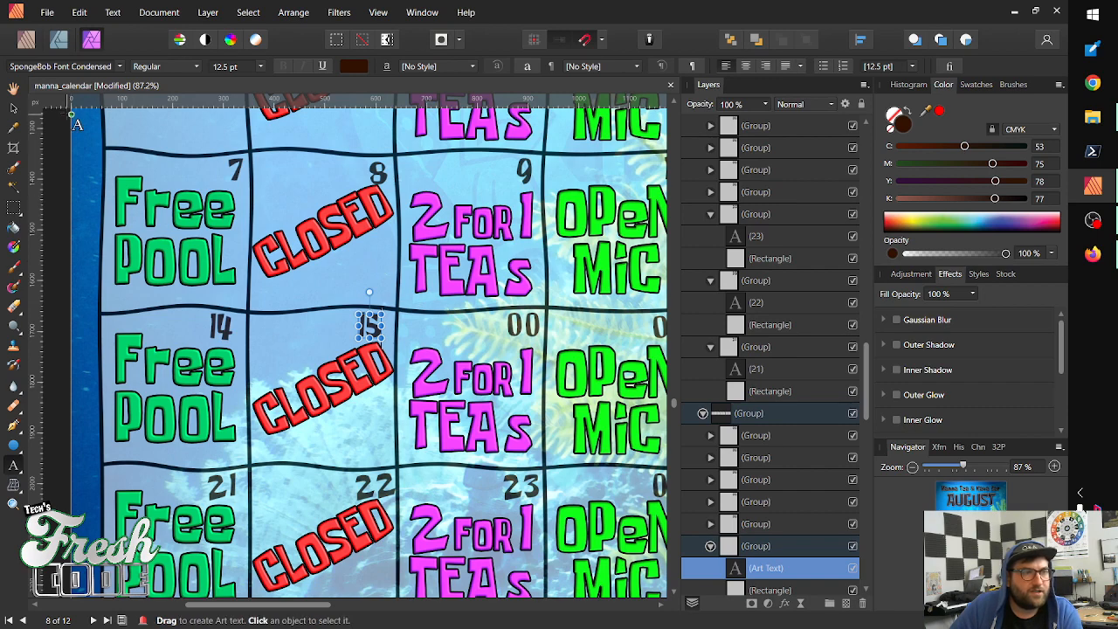
left_click(14, 108)
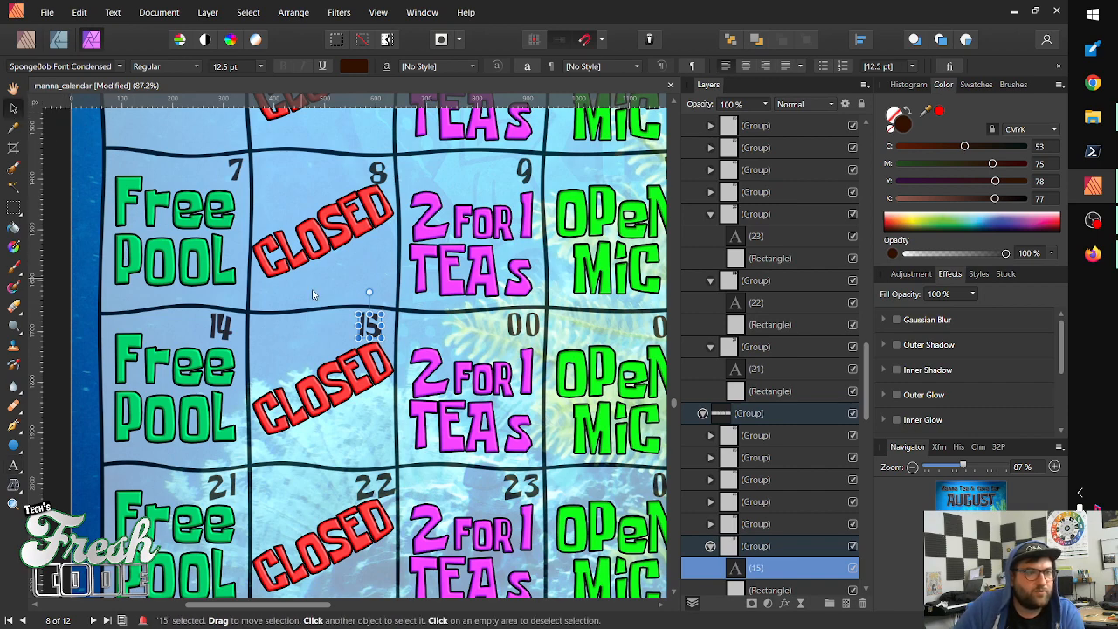
left_click_drag(371, 327, 376, 326)
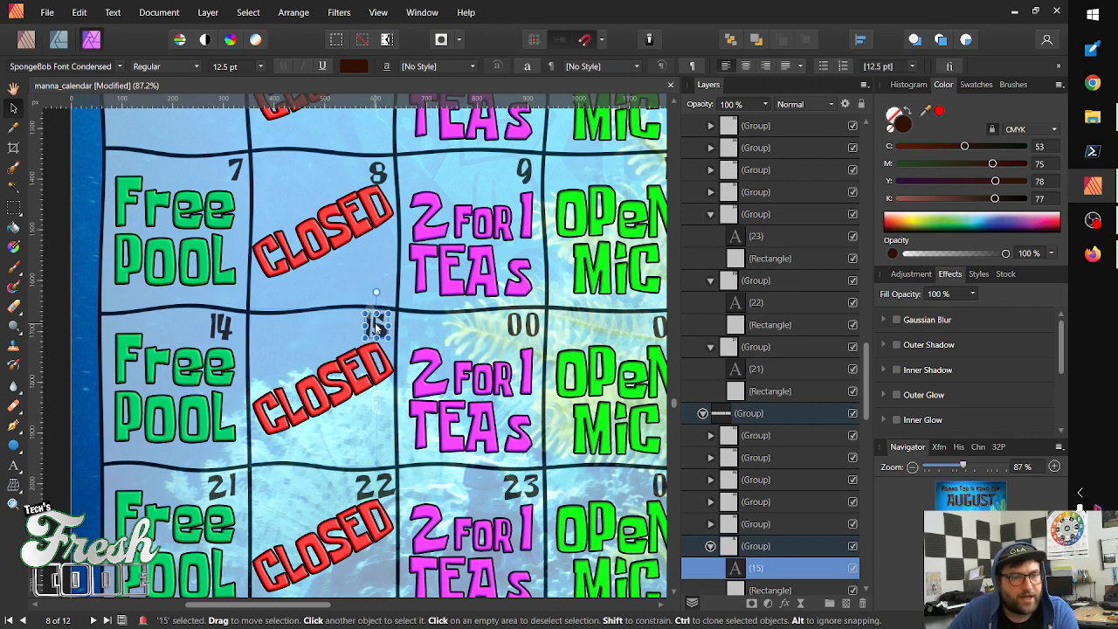
Select the nested 14 in the third week's Sunday box and shift it slightly right toward the box's corner
left_click(228, 339)
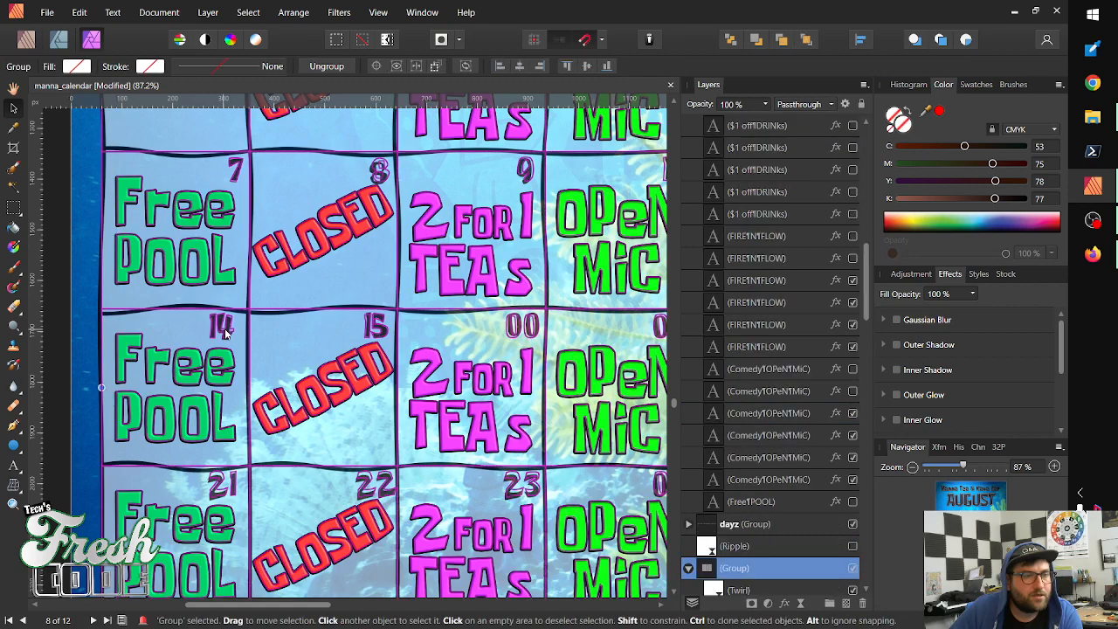
left_click(226, 331)
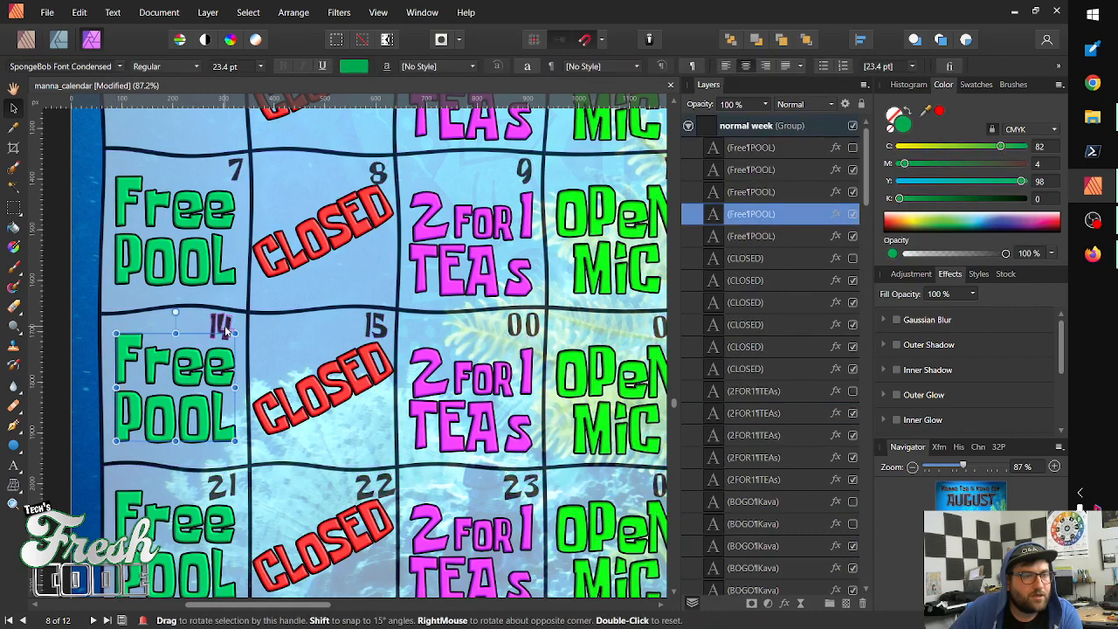
left_click(226, 330)
left_click(224, 329)
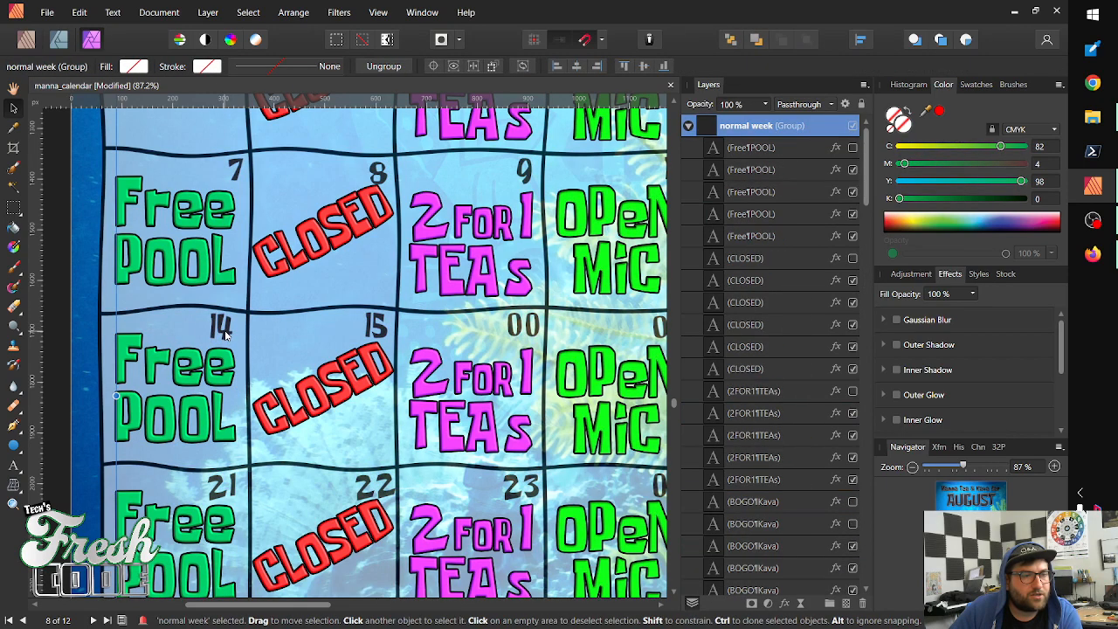
left_click(225, 325)
left_click(225, 326)
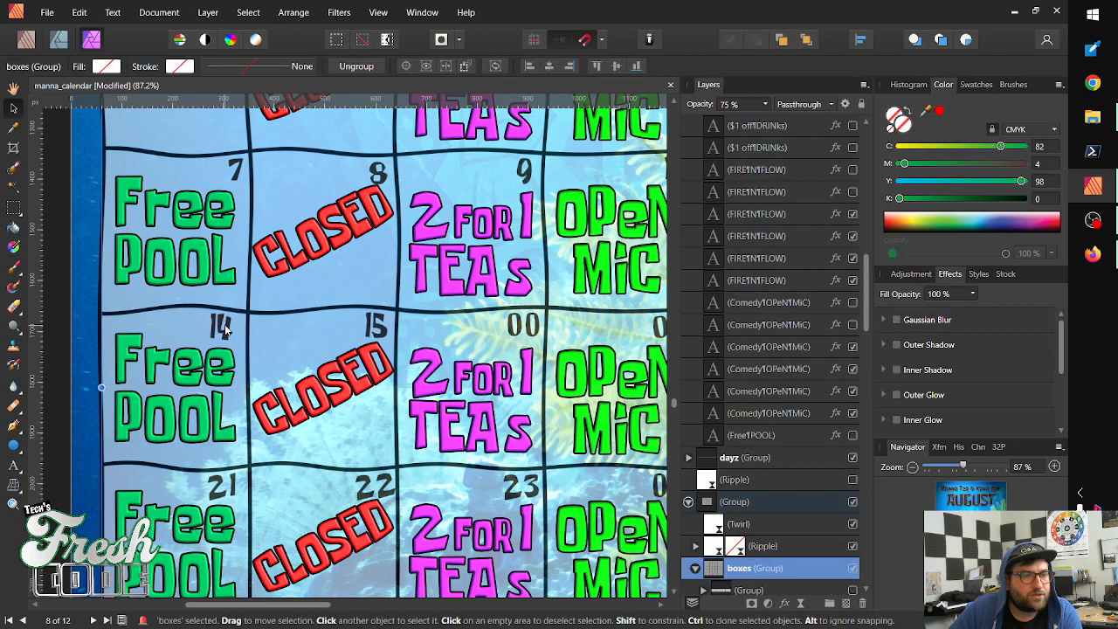
left_click(226, 328)
left_click(228, 328)
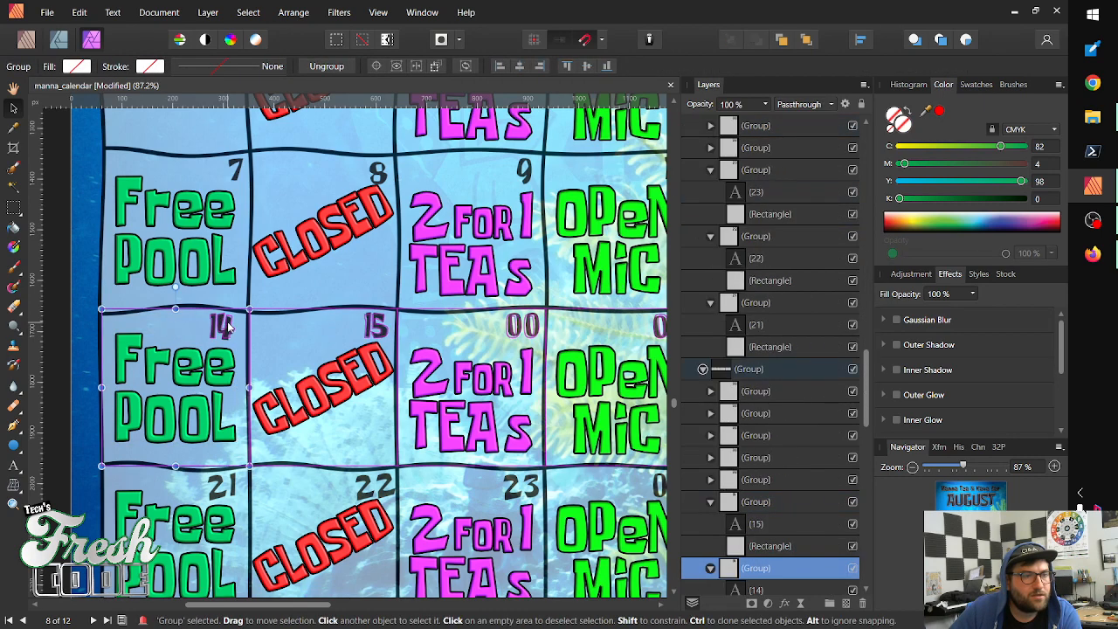
left_click(231, 329)
left_click(228, 328)
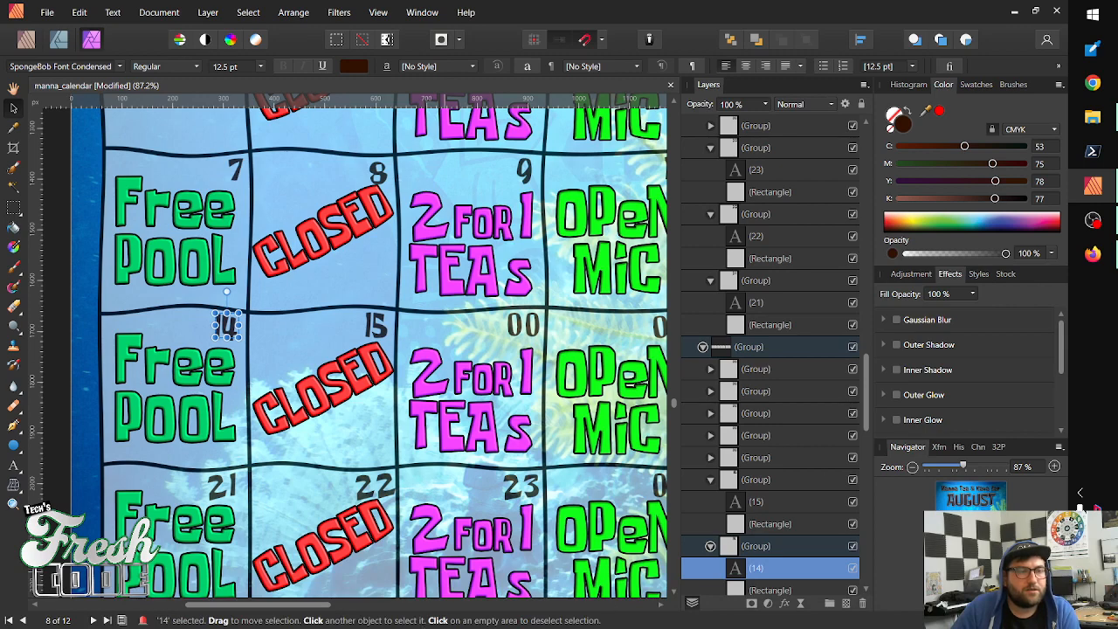
left_click(511, 331)
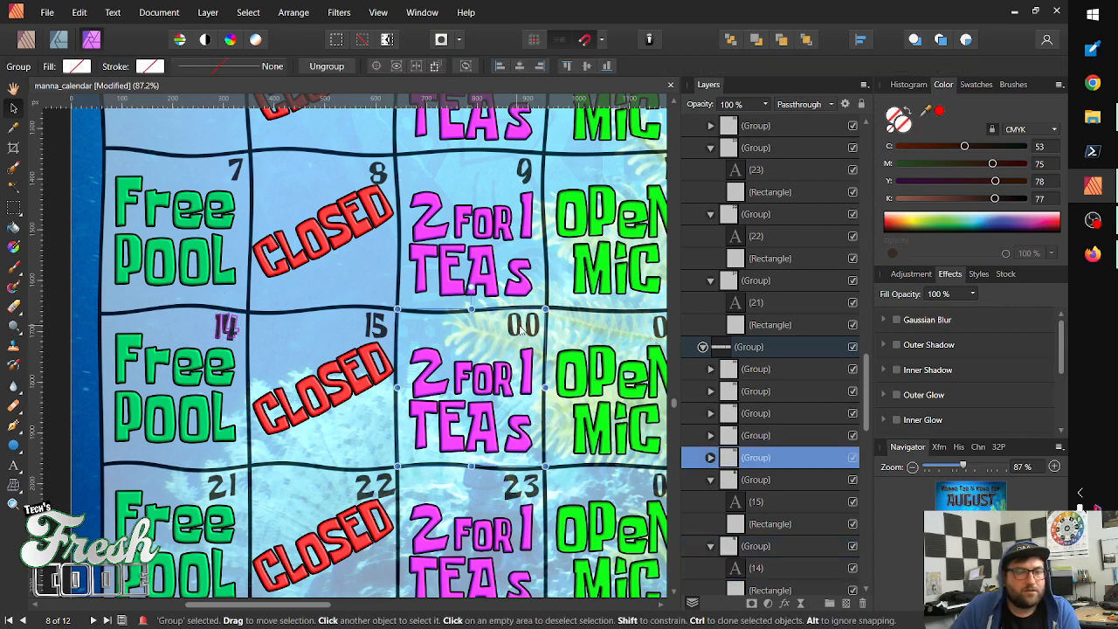
left_click_drag(545, 311, 515, 341)
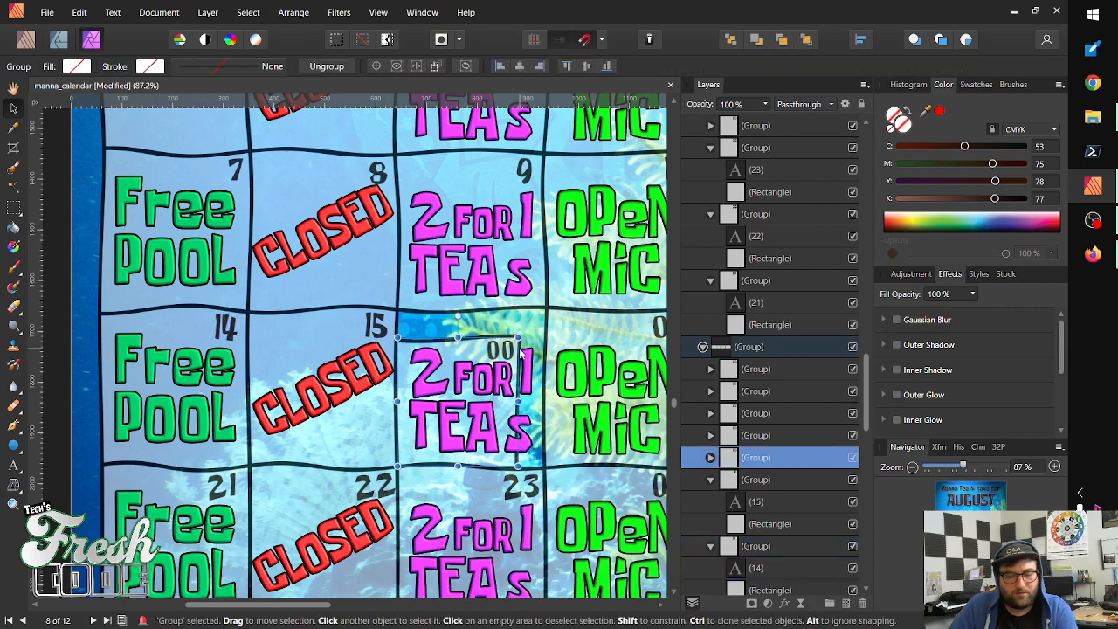
key("ctrl+z")
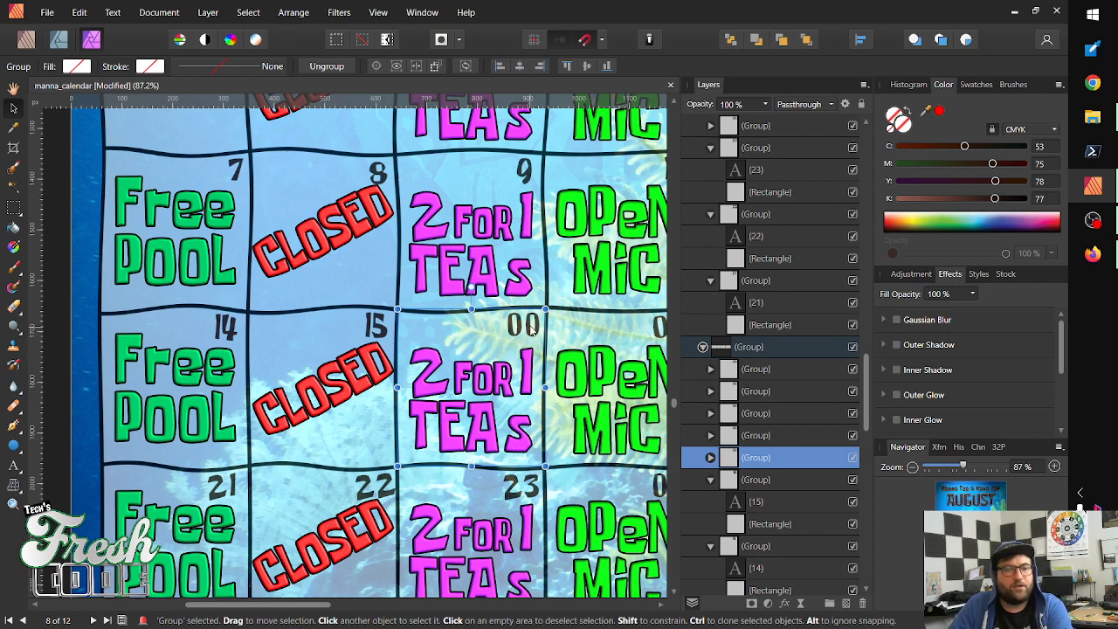
Change the placeholder date in the third week's Tuesday box to 16 and shift it slightly right into the corner
double_click(530, 328)
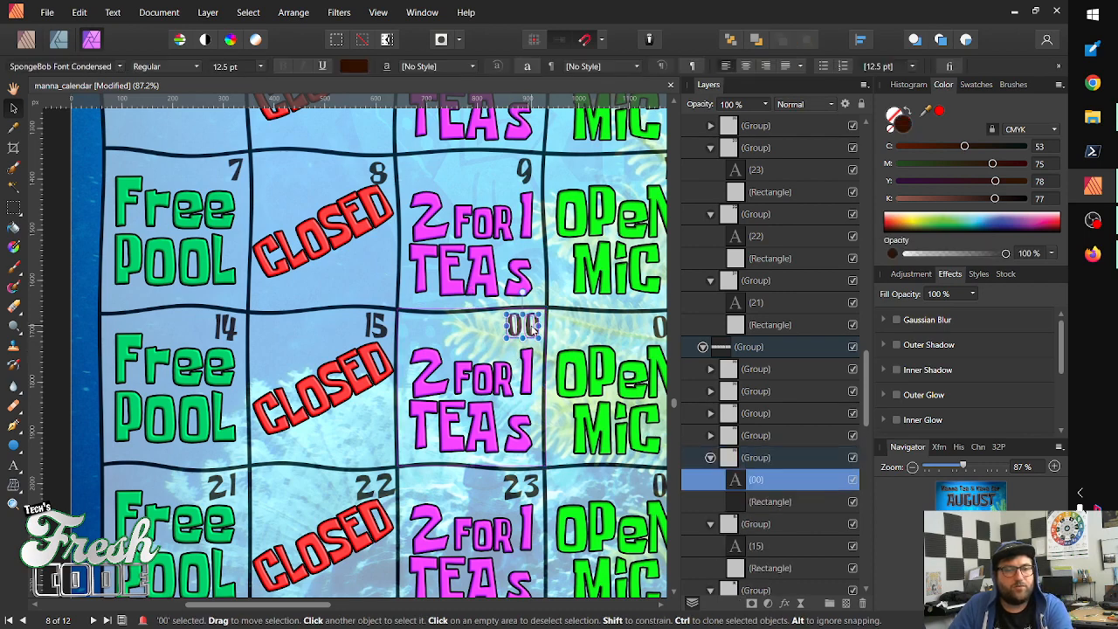
double_click(528, 332)
key("BackSpace")
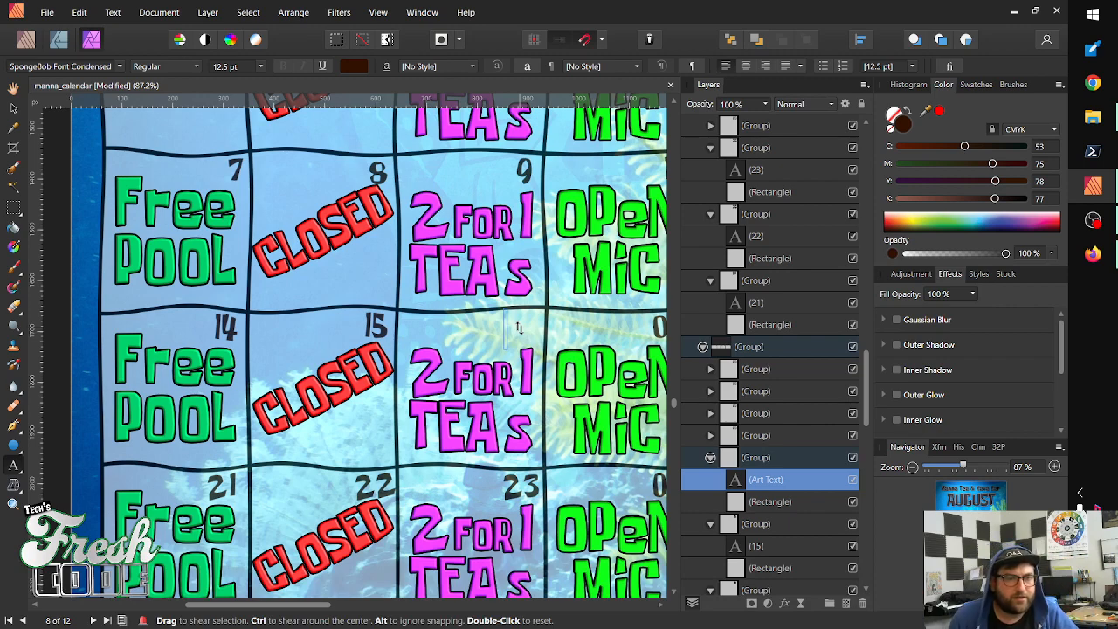
type("16")
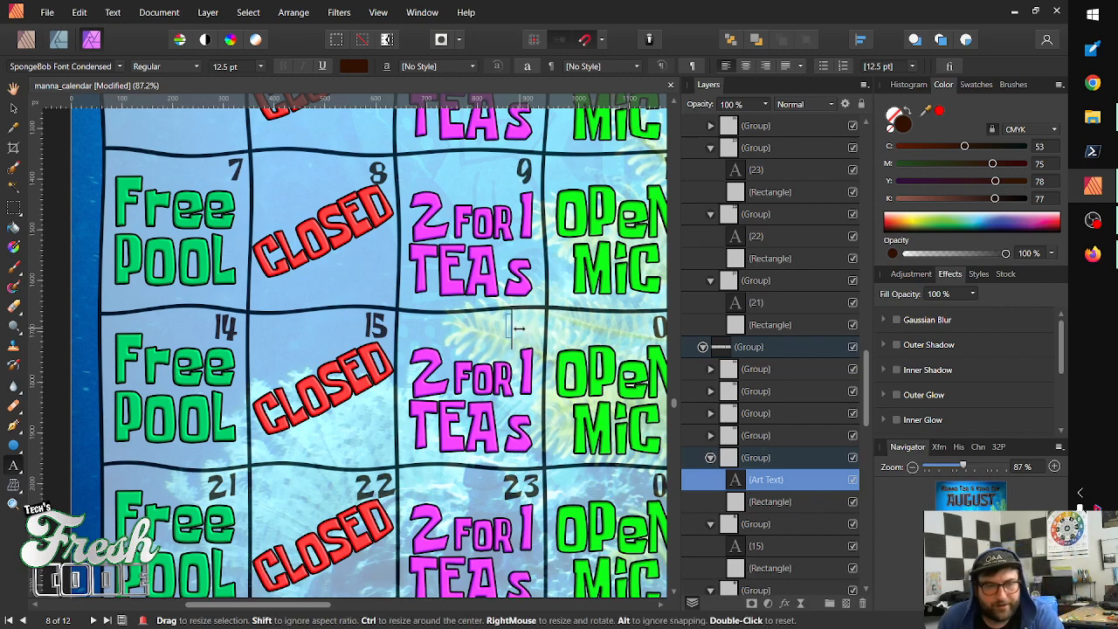
key("Escape")
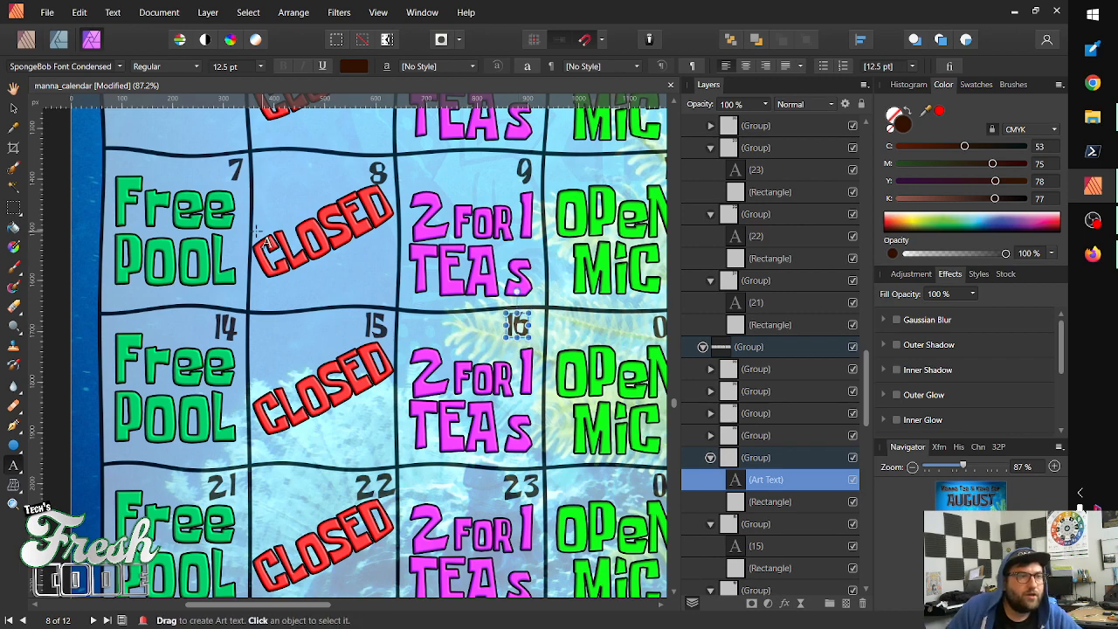
left_click(14, 106)
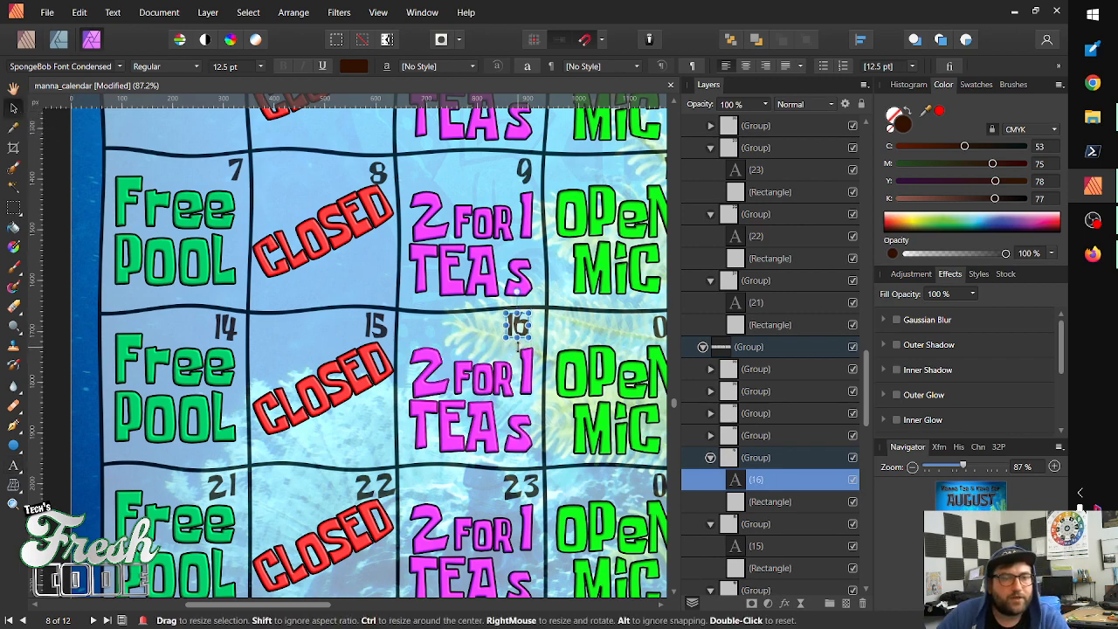
left_click_drag(518, 326, 523, 325)
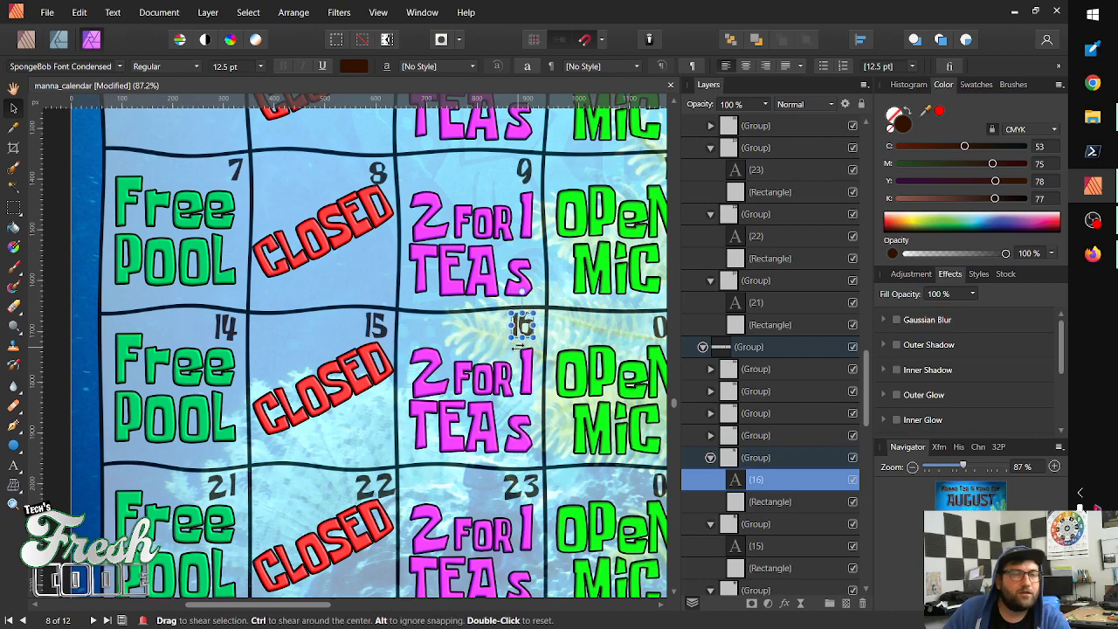
Replace the placeholder date in the third week's Wednesday box with 17 and nudge it slightly right
scroll(521, 346, "down", 2)
scroll(412, 331, "right", 4)
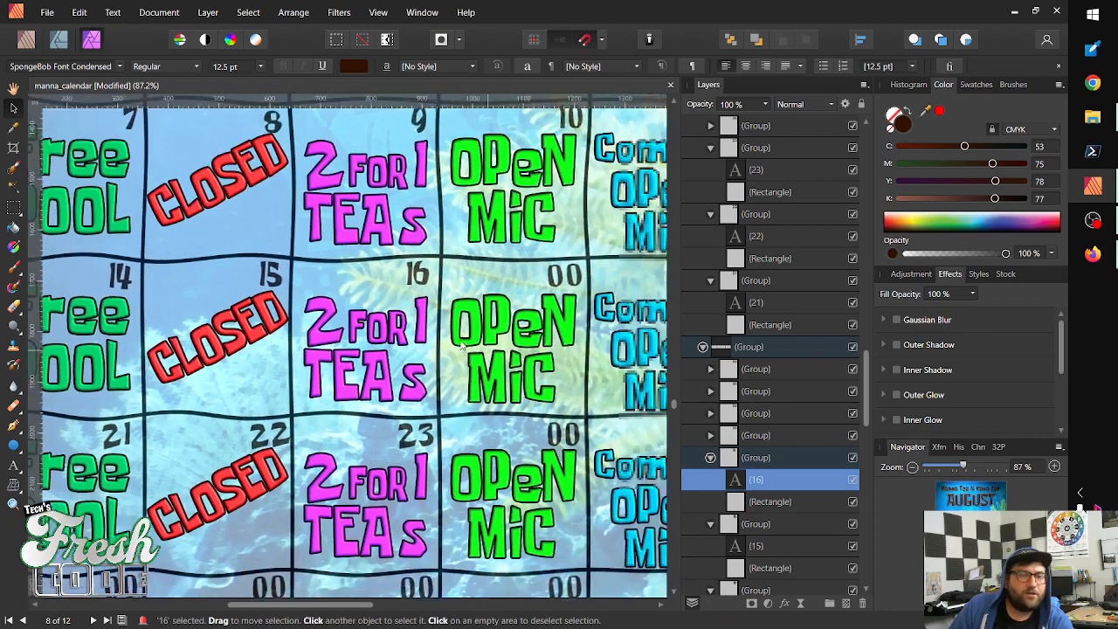
scroll(412, 330, "right", 4)
scroll(402, 319, "up", 1)
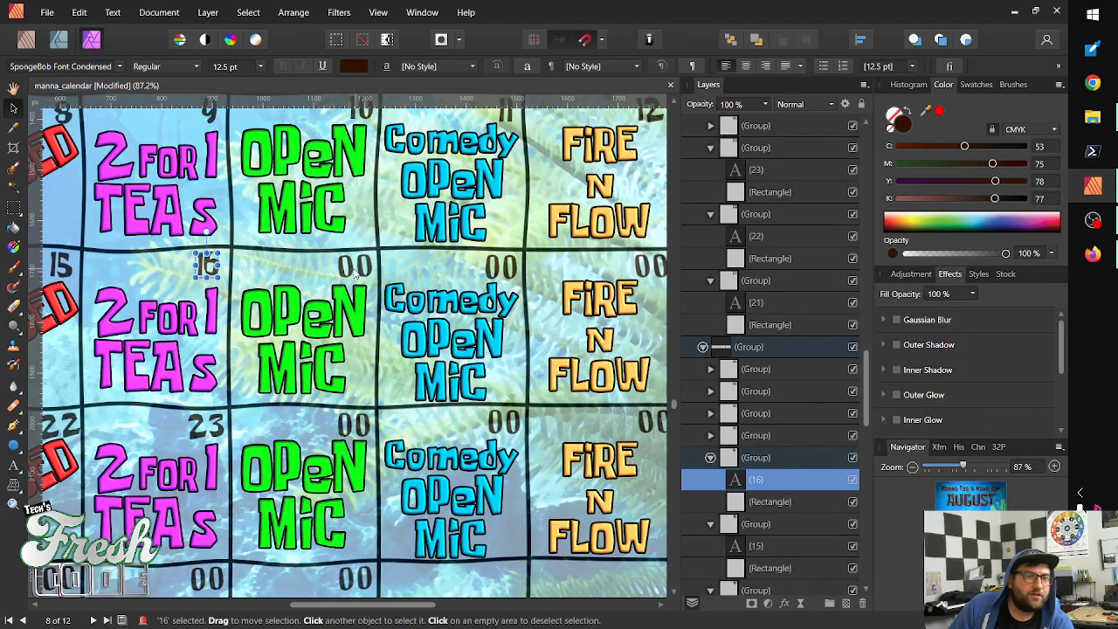
left_click(347, 273)
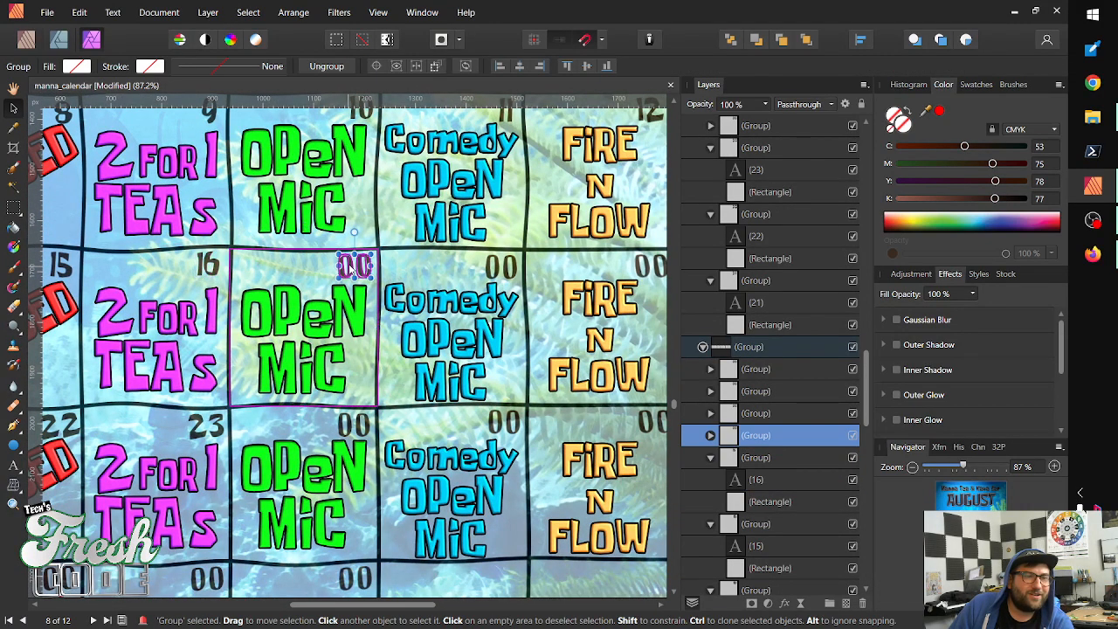
double_click(352, 266)
left_click(341, 265)
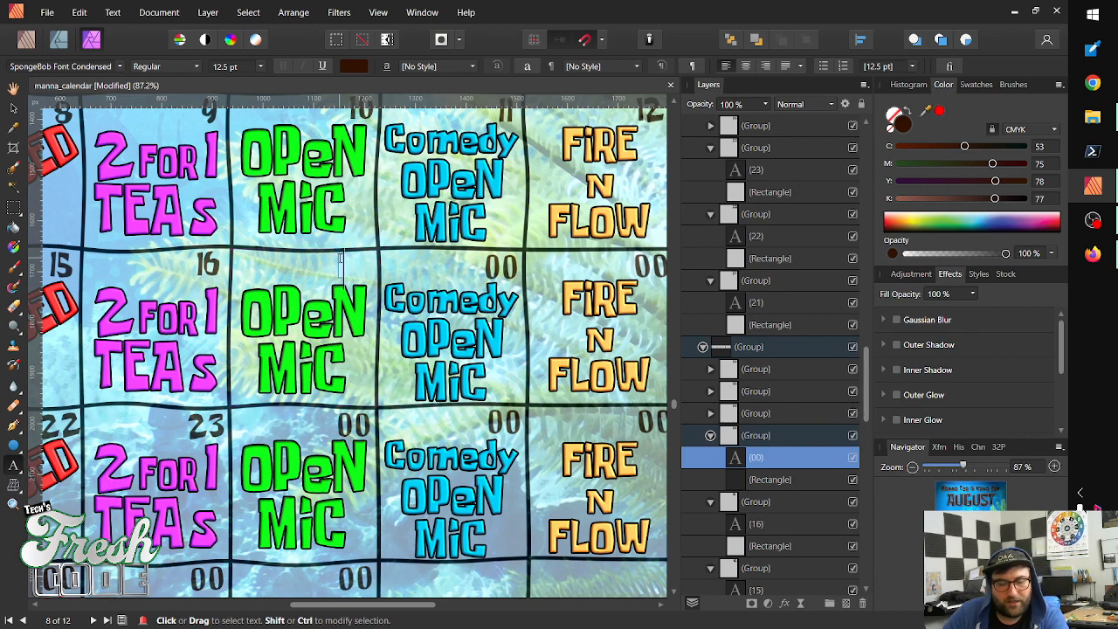
key("Escape")
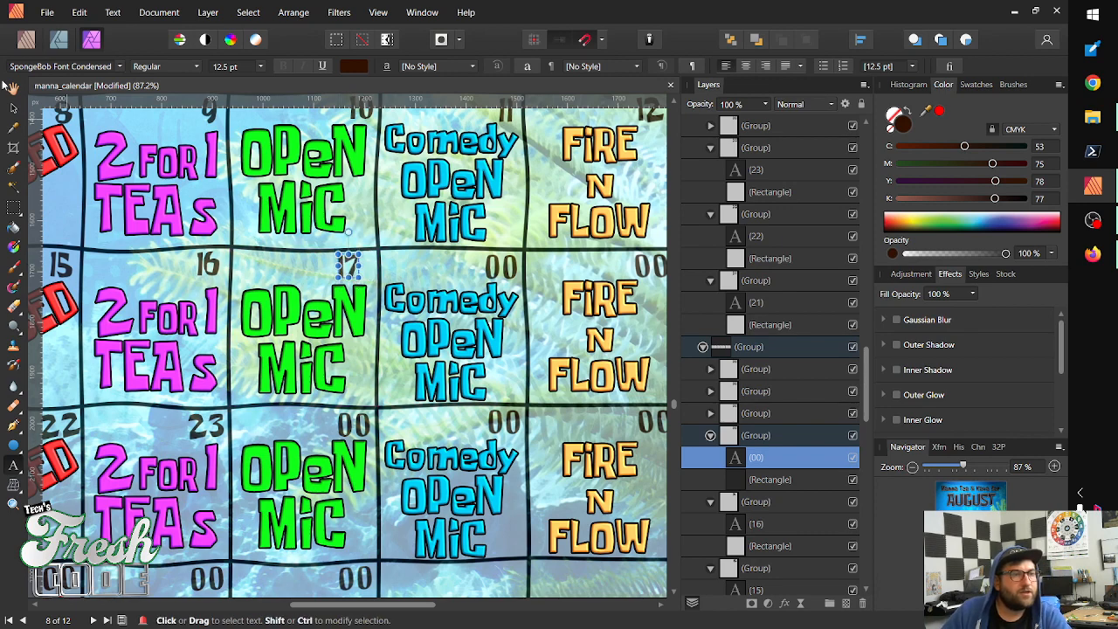
left_click(14, 107)
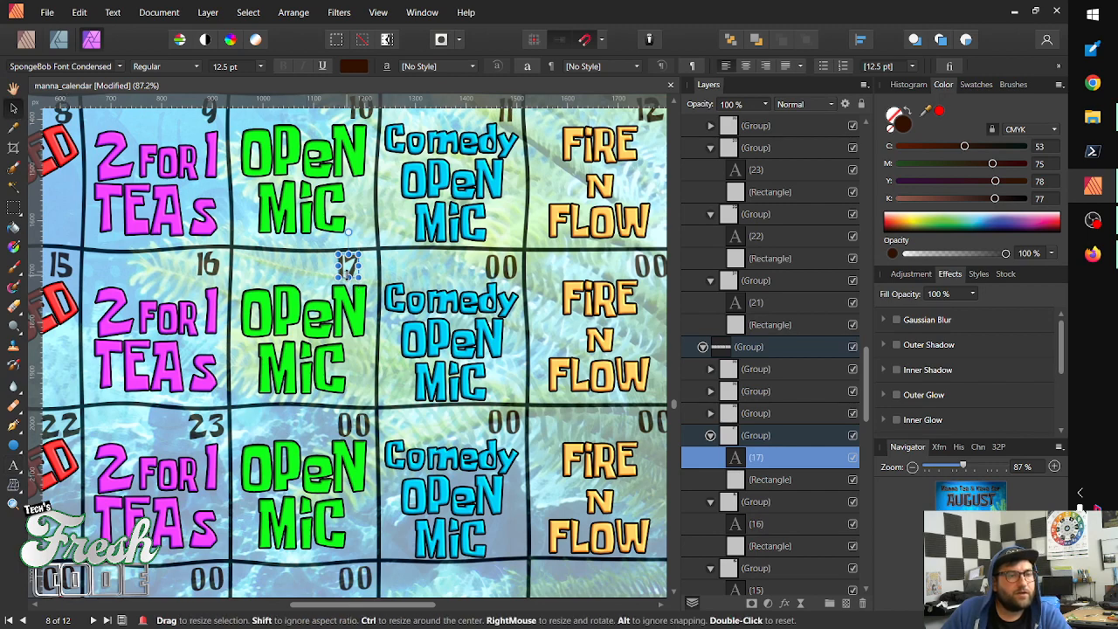
left_click_drag(356, 266, 358, 266)
Change the fourth week's Wednesday placeholder date to 24 and move it slightly left, away from the box's edge
left_click(357, 424)
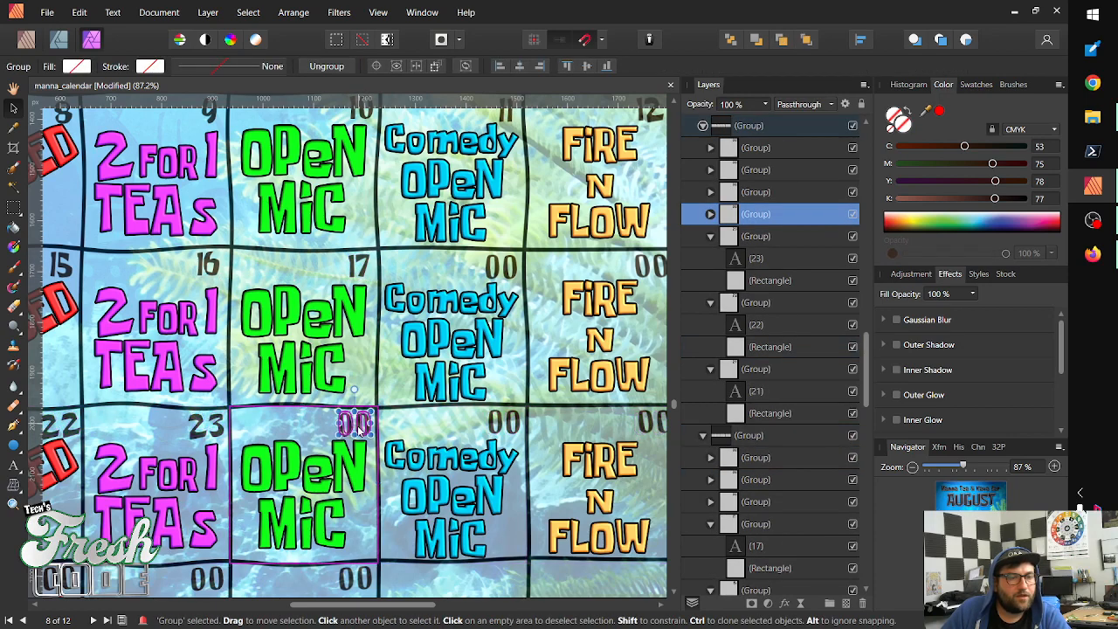
double_click(357, 424)
key("BackSpace")
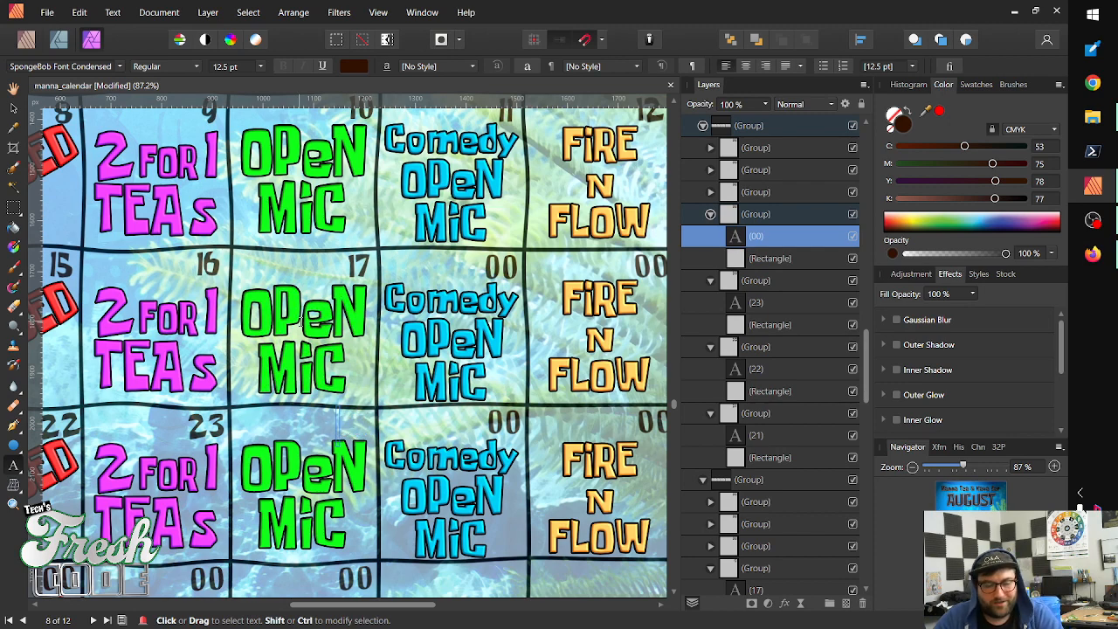
type("24")
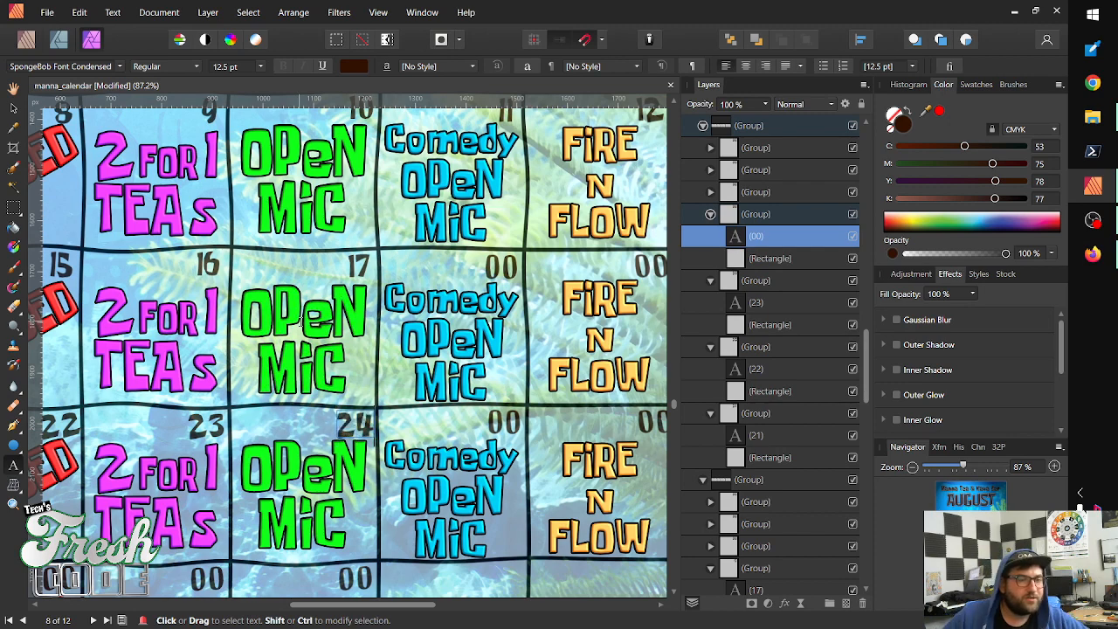
key("Escape")
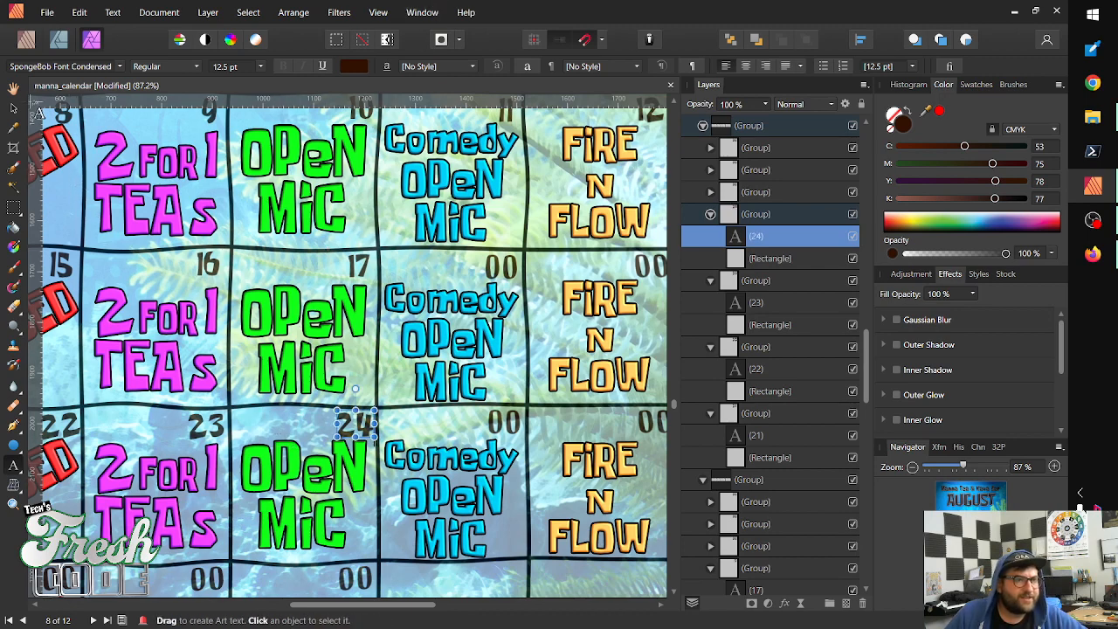
left_click(13, 106)
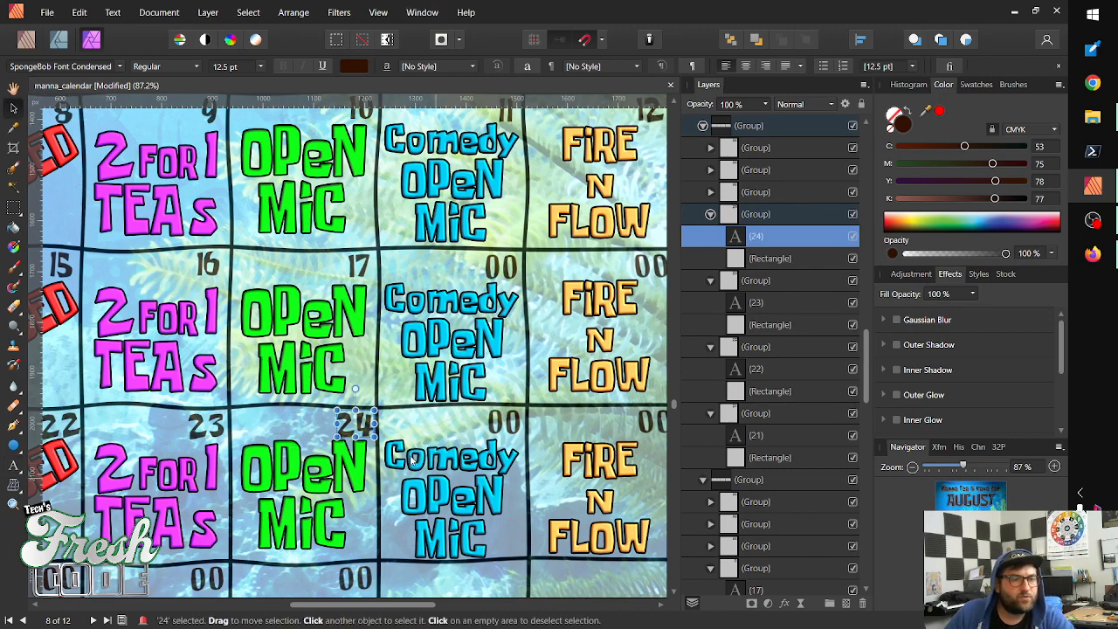
left_click_drag(365, 436, 359, 438)
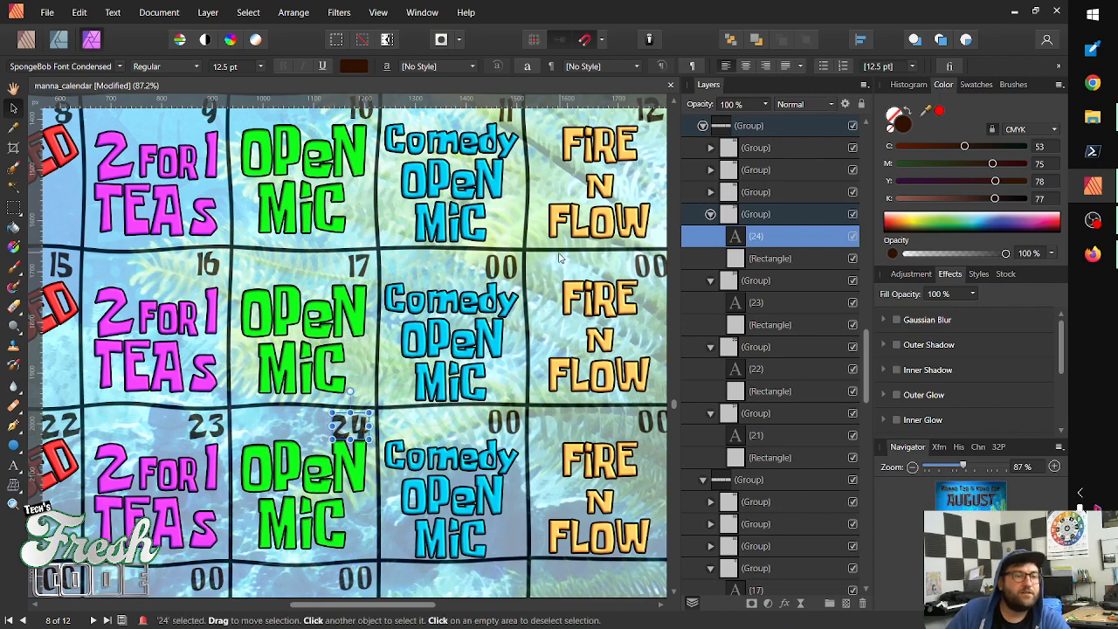
Replace the placeholder date in the third week's Thursday box with 18 and shift it slightly right into the corner
double_click(515, 274)
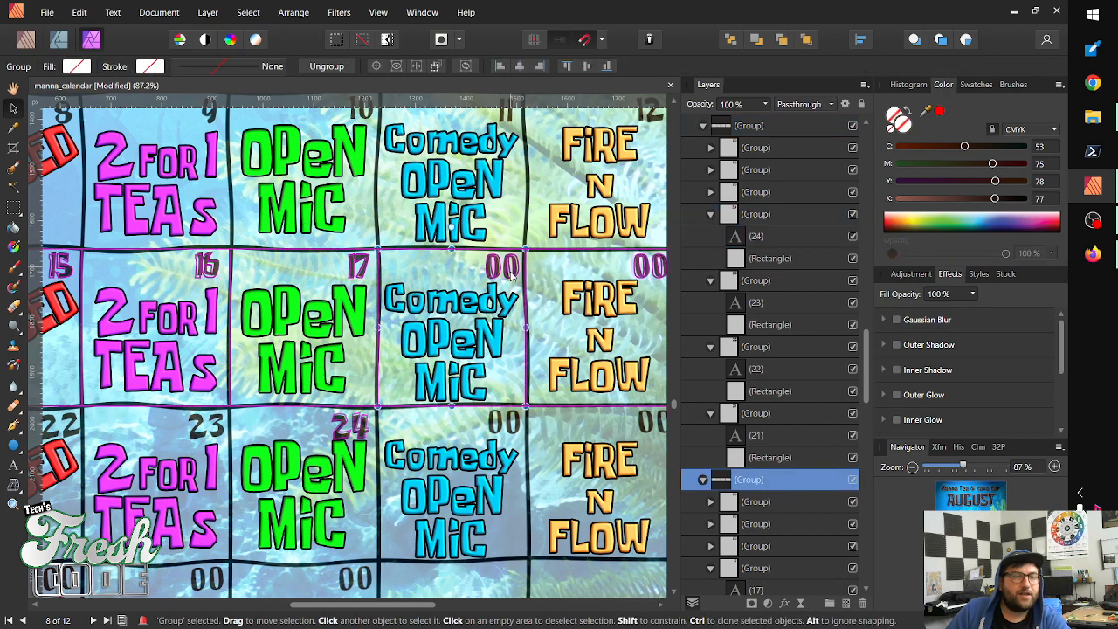
double_click(513, 275)
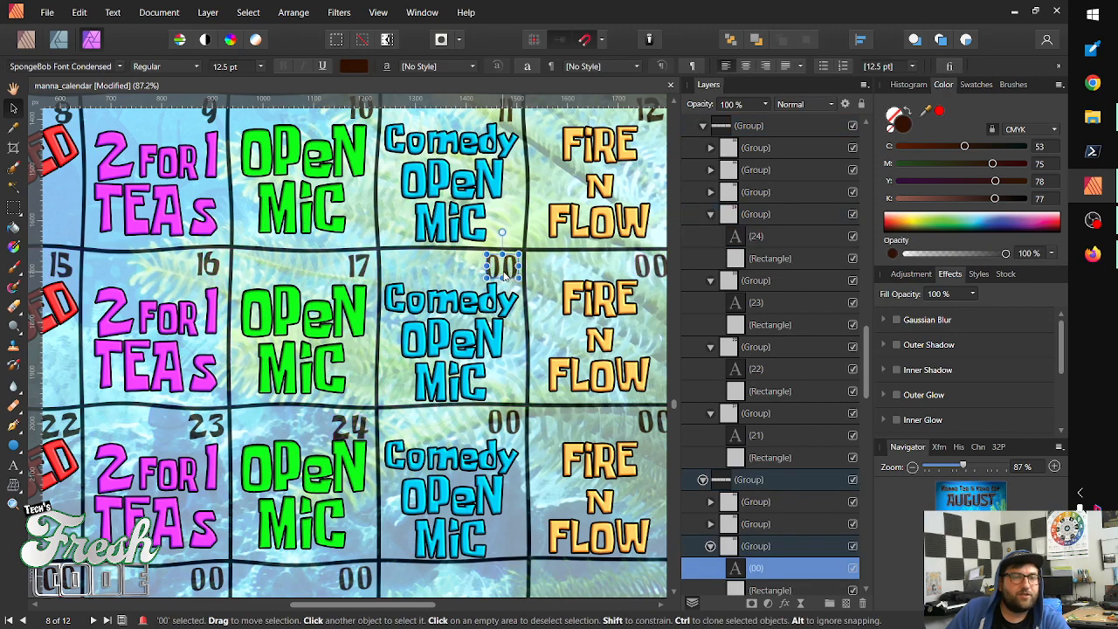
double_click(503, 271)
key("BackSpace")
key("BackSpace")
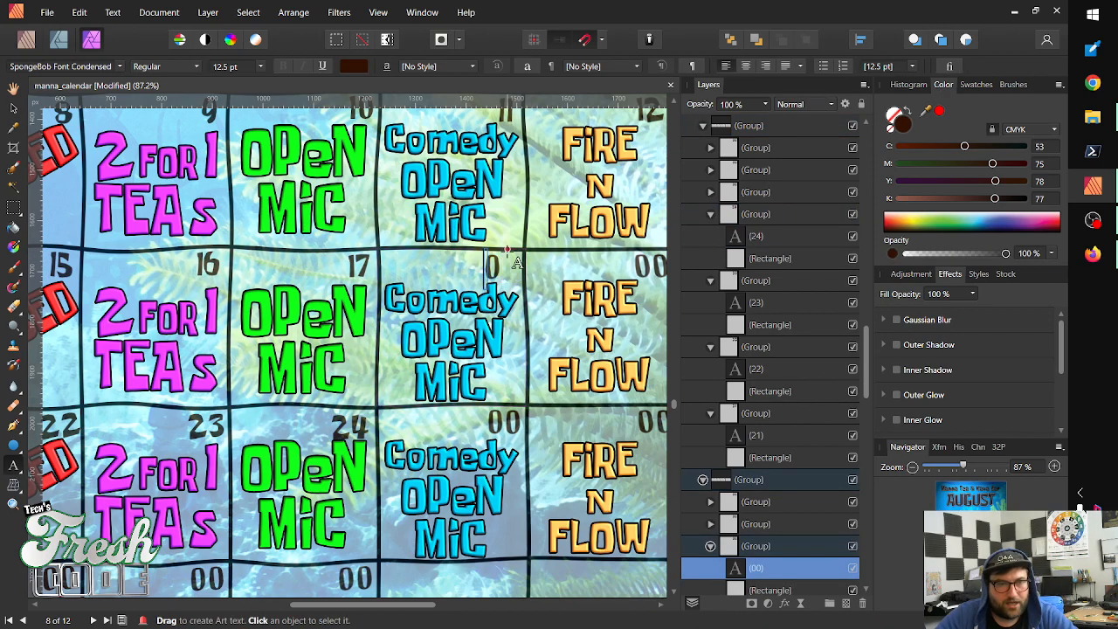
key("Delete")
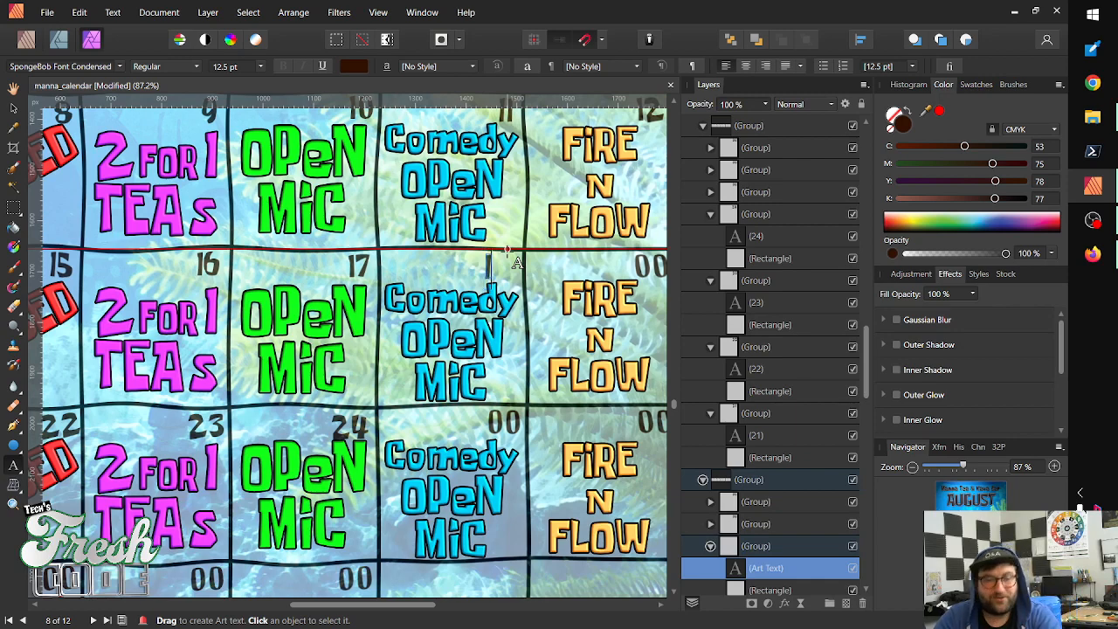
type("18")
key("Escape")
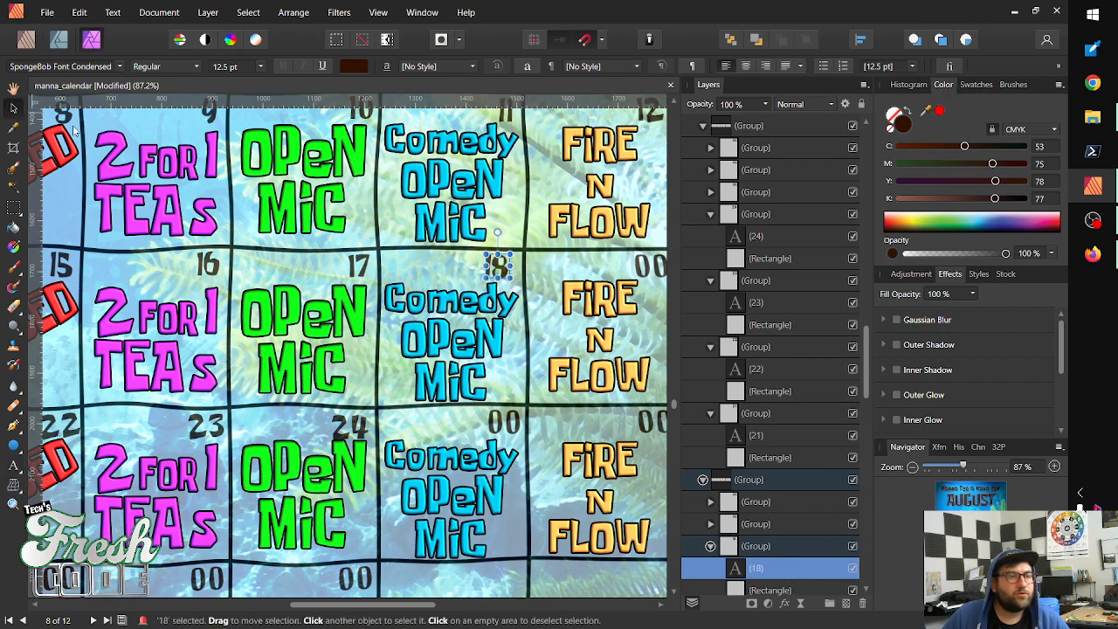
left_click(12, 107)
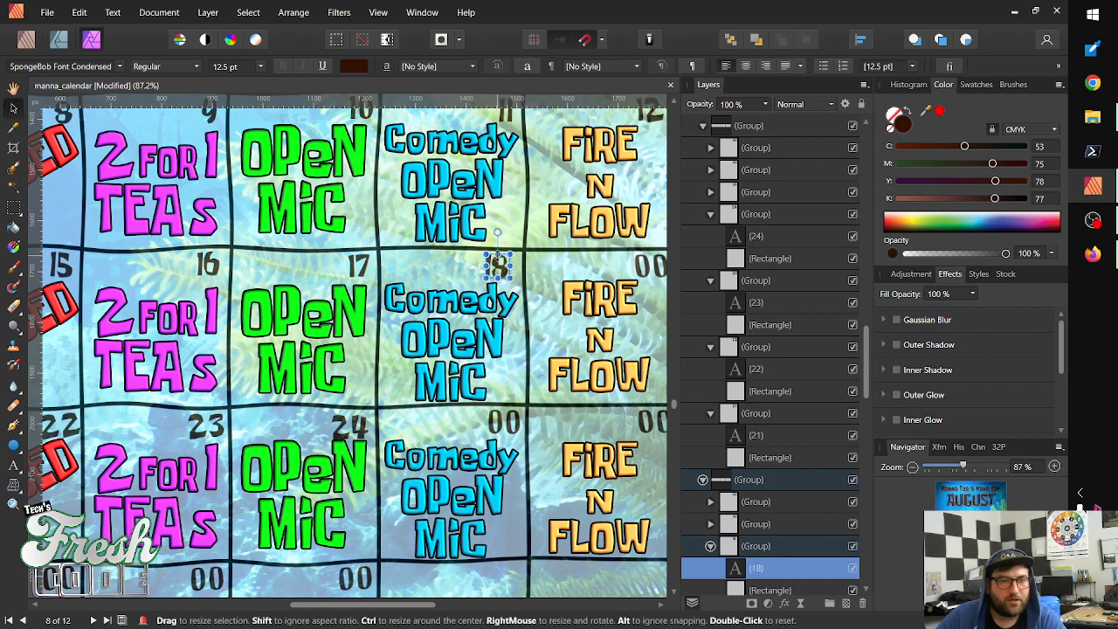
left_click_drag(498, 262, 504, 262)
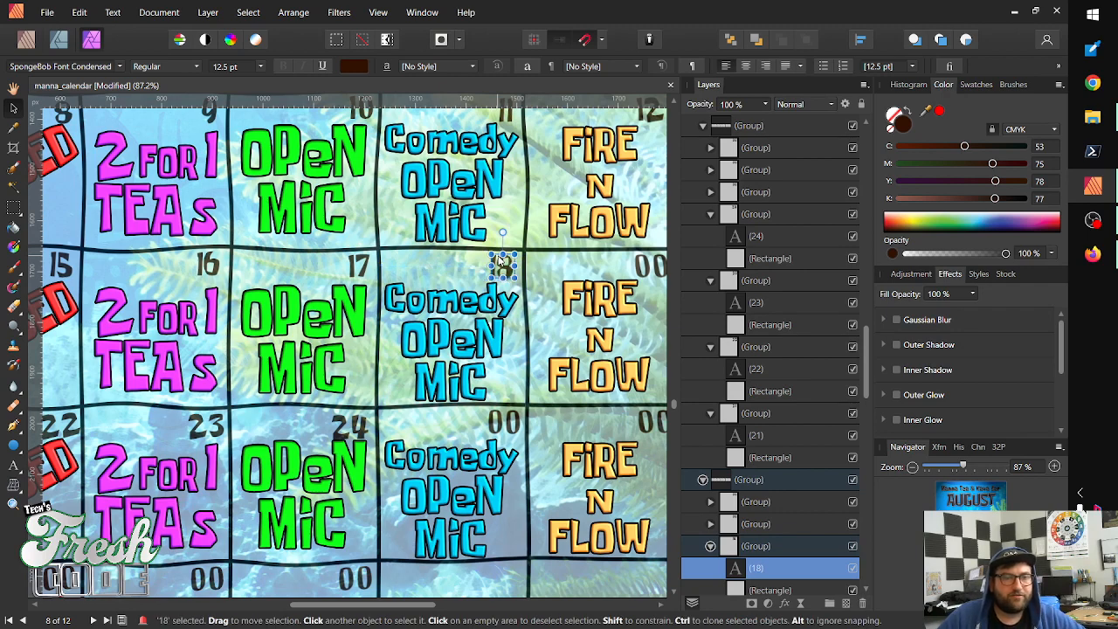
Replace the placeholder date in the fourth week's Thursday box with 25 and nudge it slightly left, away from the box's edge
left_click(511, 426)
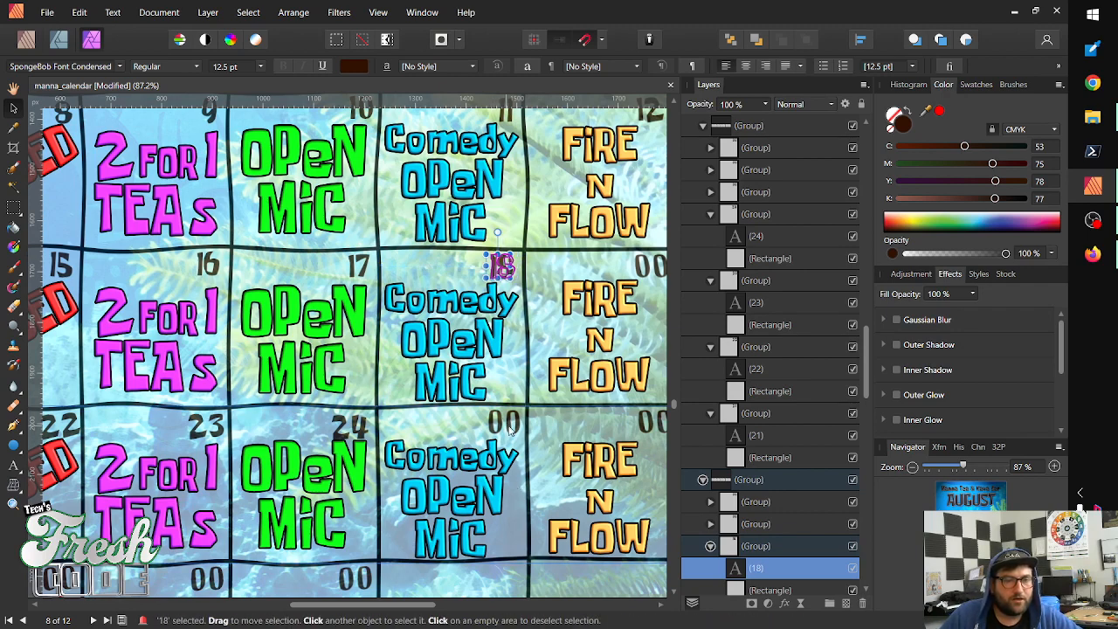
double_click(509, 427)
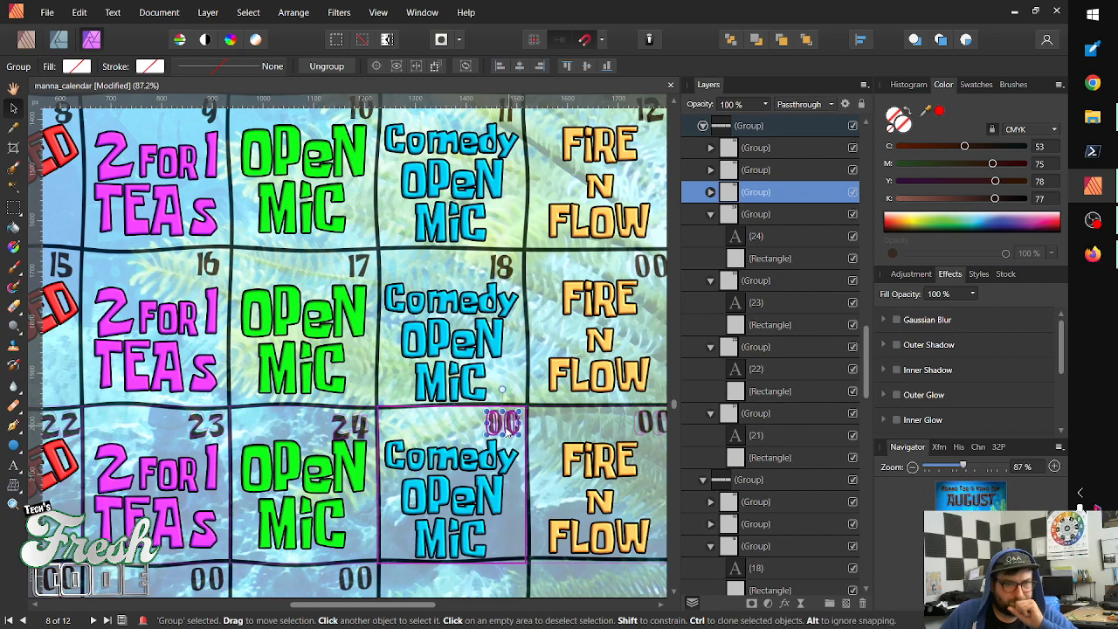
double_click(509, 427)
double_click(509, 427)
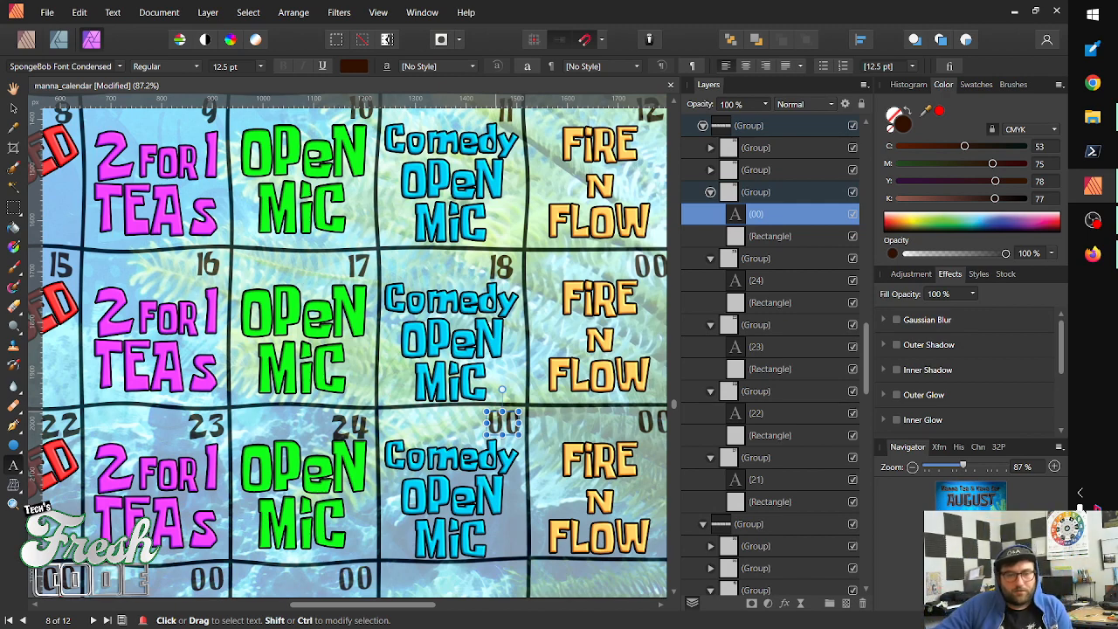
key("BackSpace")
key("BackSpace")
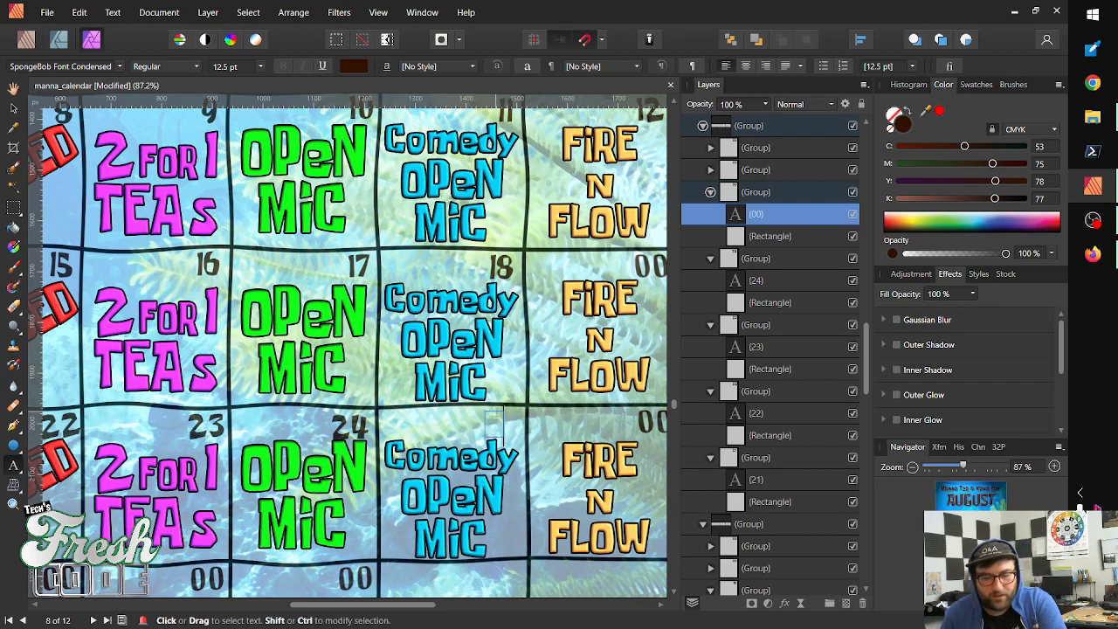
type("25")
key("Escape")
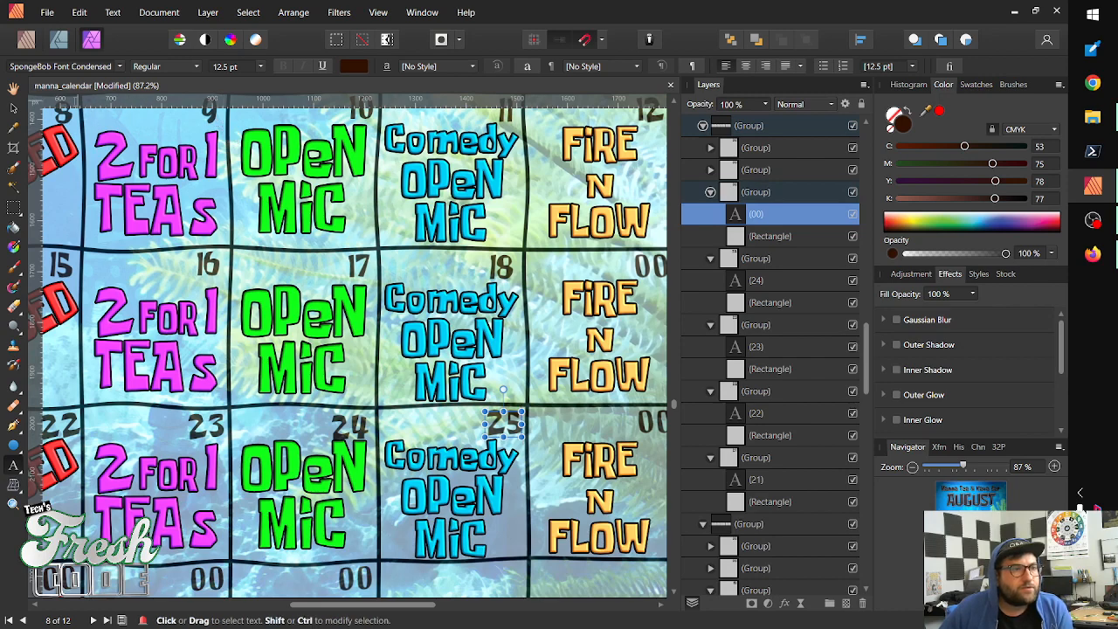
left_click(13, 108)
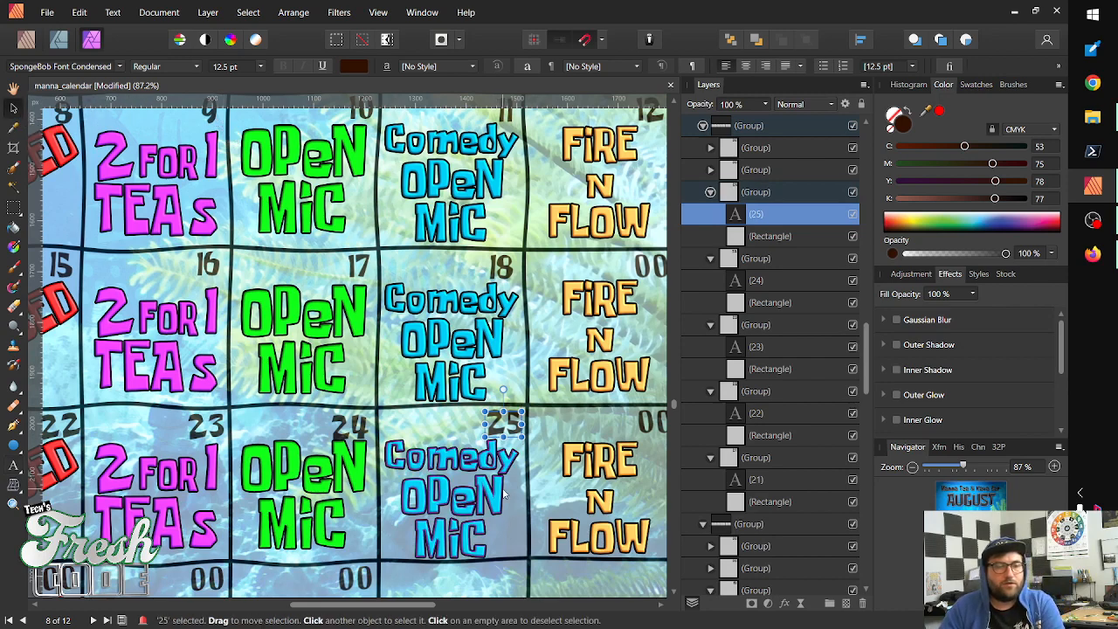
key("shift+Left")
key("shift+Right")
key("shift+Left")
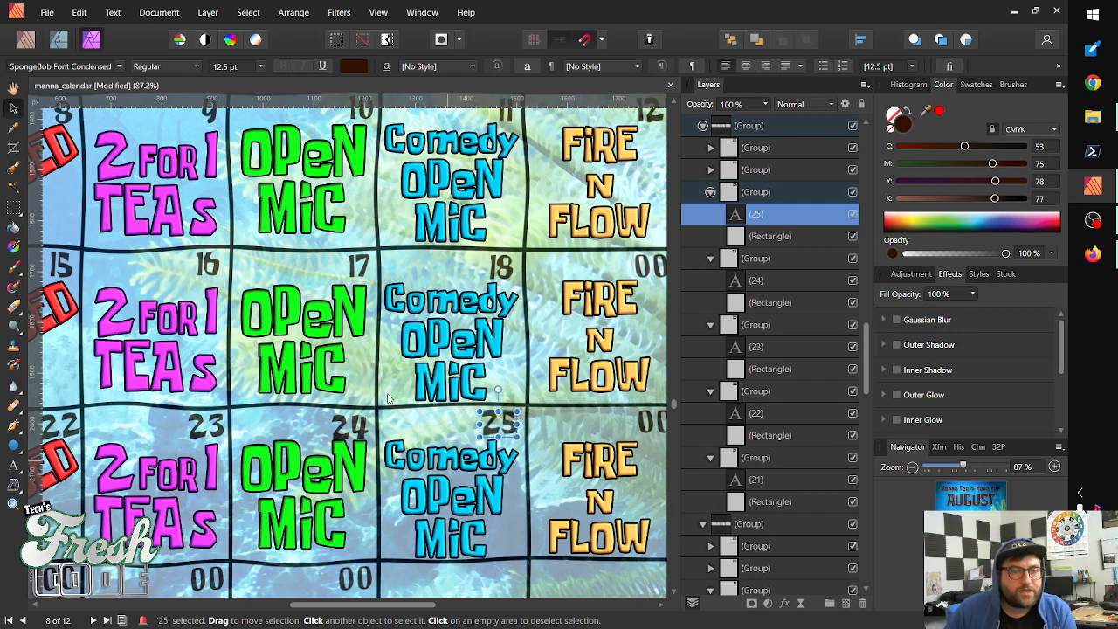
scroll(601, 337, "right", 5)
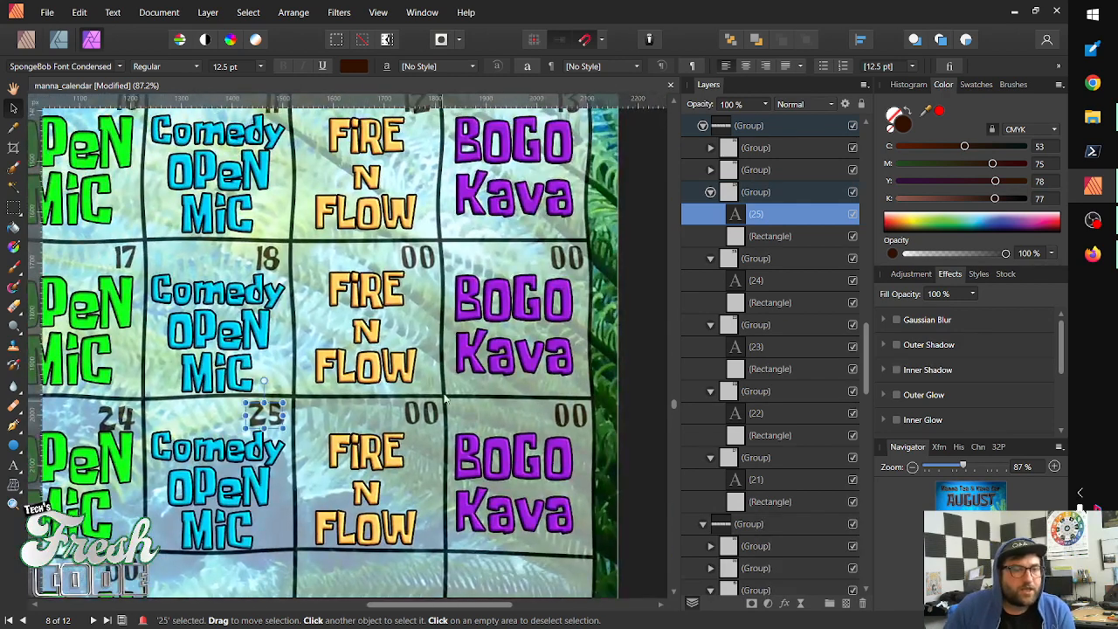
left_click_drag(422, 257, 451, 219)
double_click(420, 267)
double_click(421, 279)
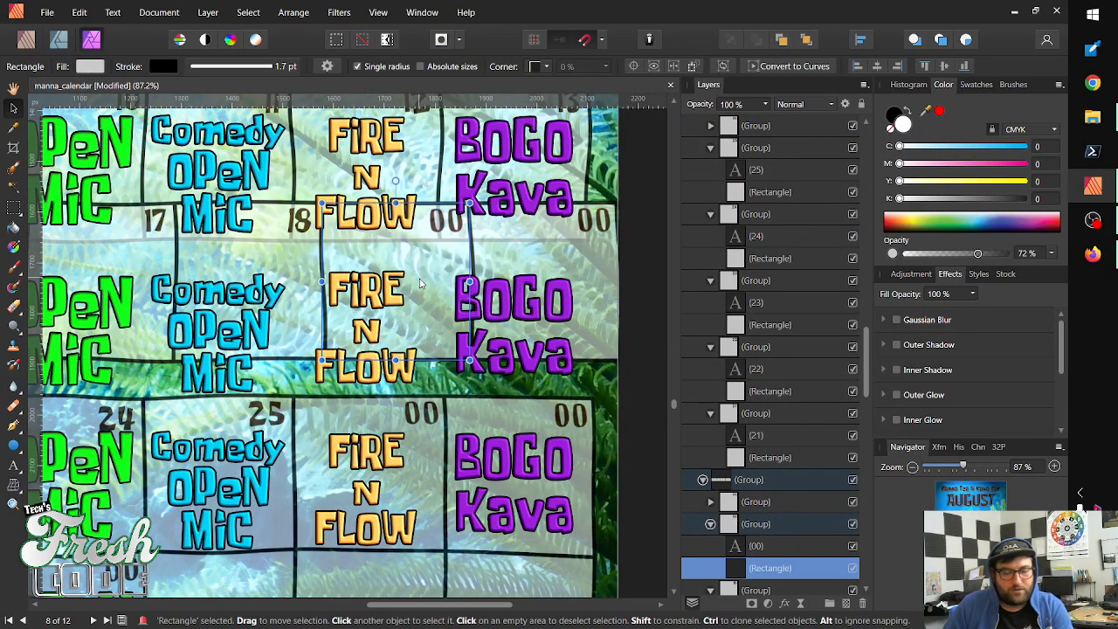
left_click(417, 291)
key("ctrl+z")
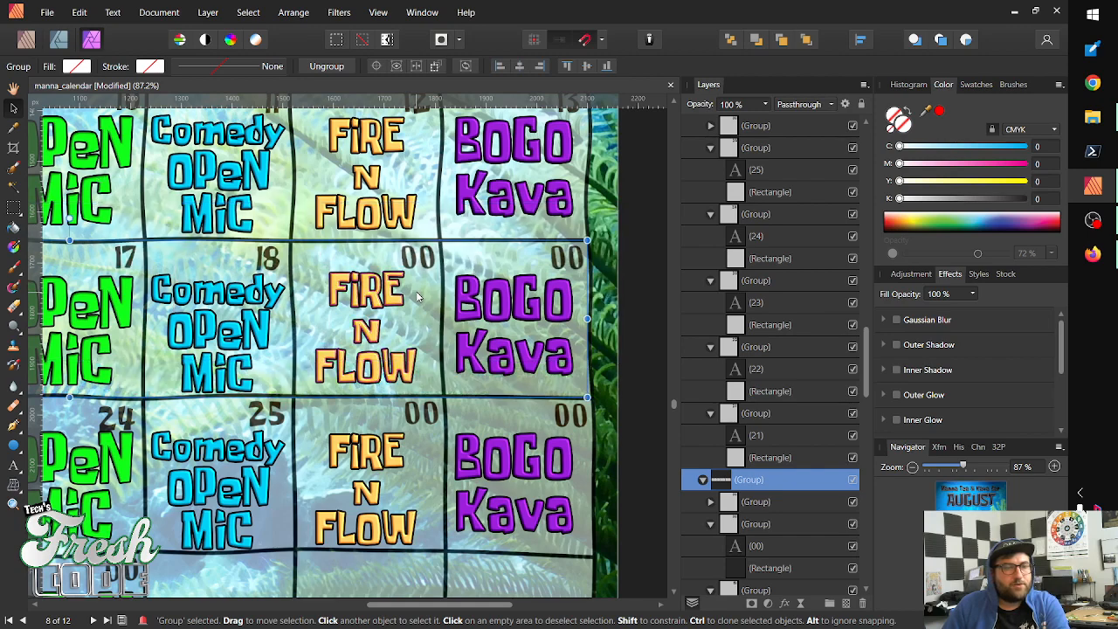
Change the placeholder date in the third week's Friday box to 19 and shift it slightly right into the corner
double_click(419, 268)
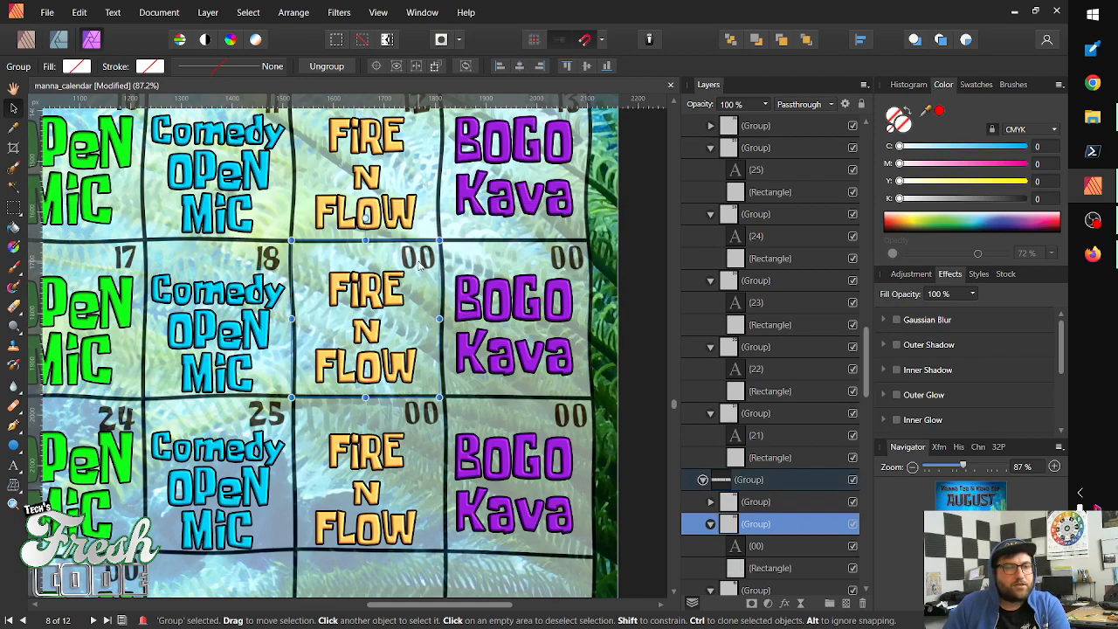
double_click(420, 268)
double_click(420, 262)
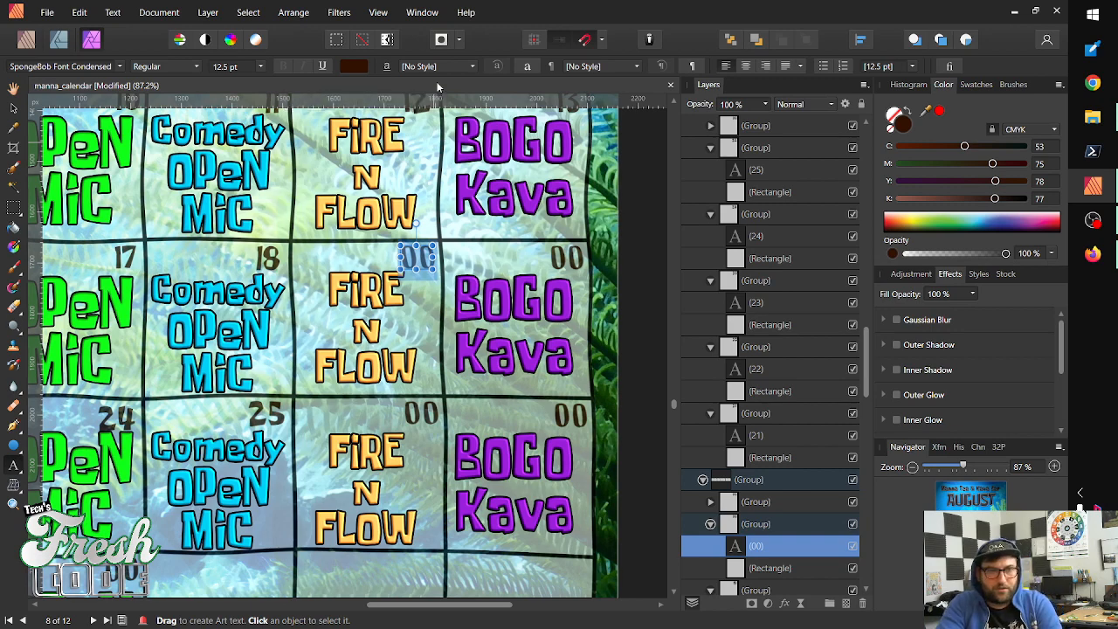
type("19")
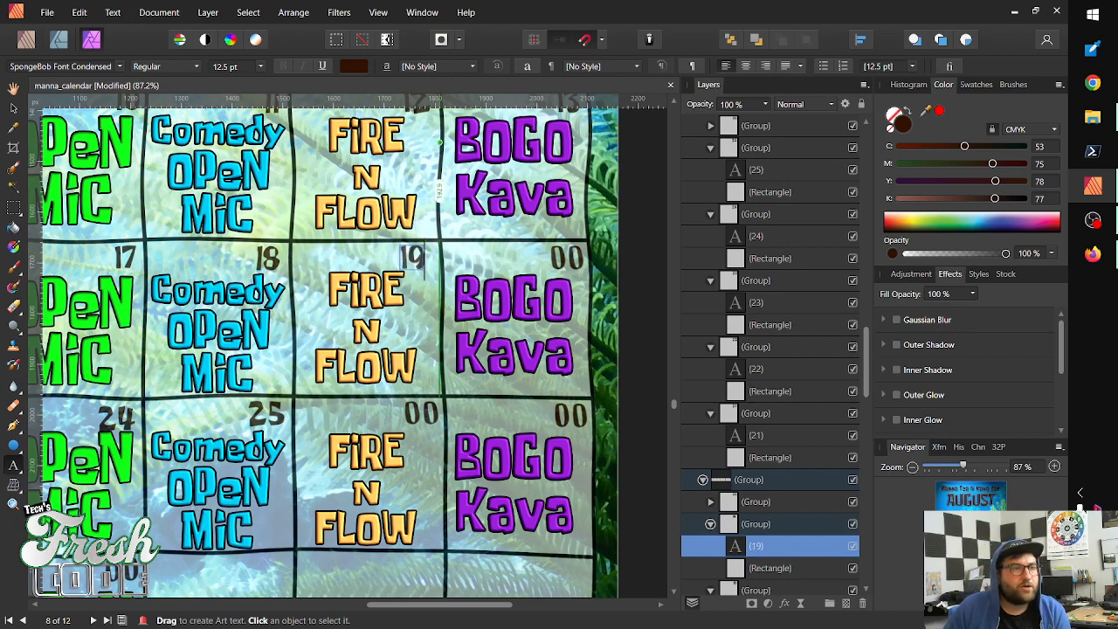
left_click(14, 109)
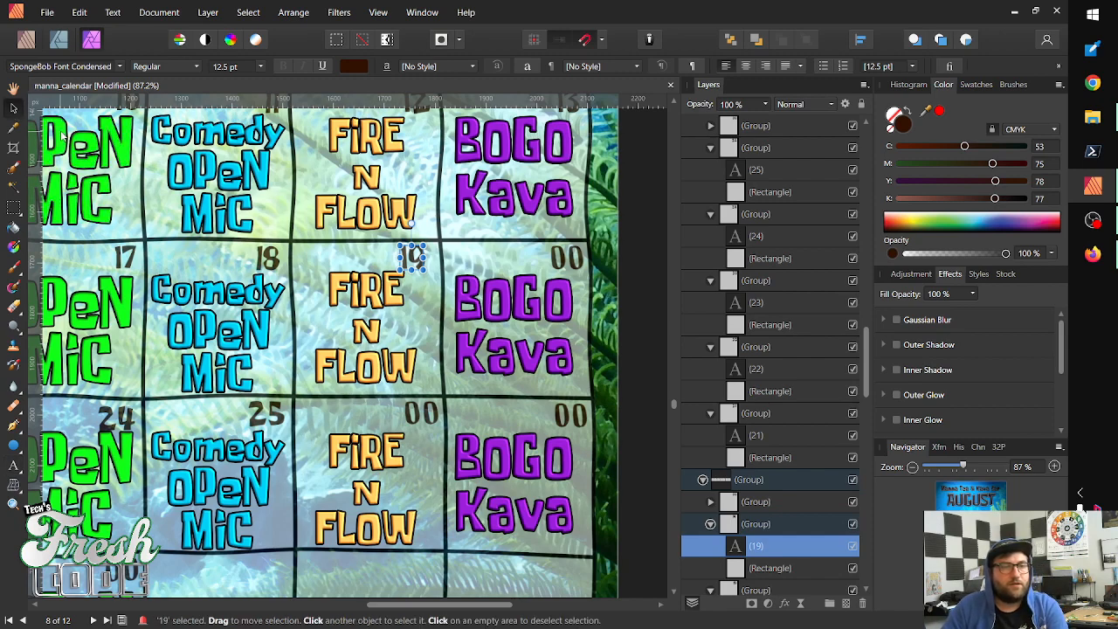
left_click_drag(411, 256, 422, 256)
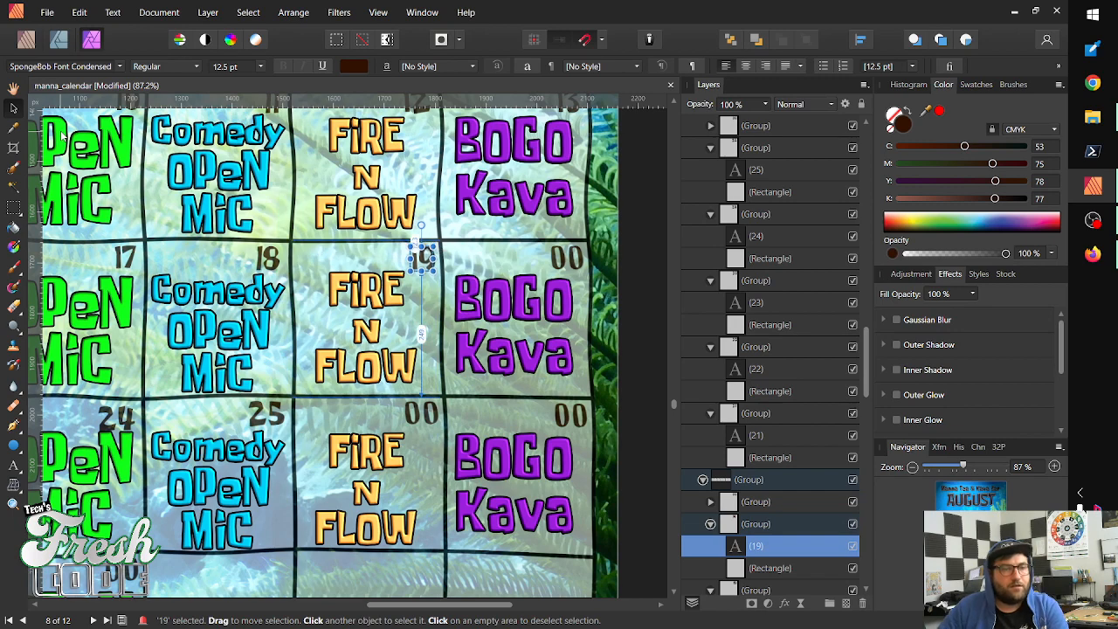
Replace the placeholder date in the fourth week's Saturday box with 27
left_click(430, 421)
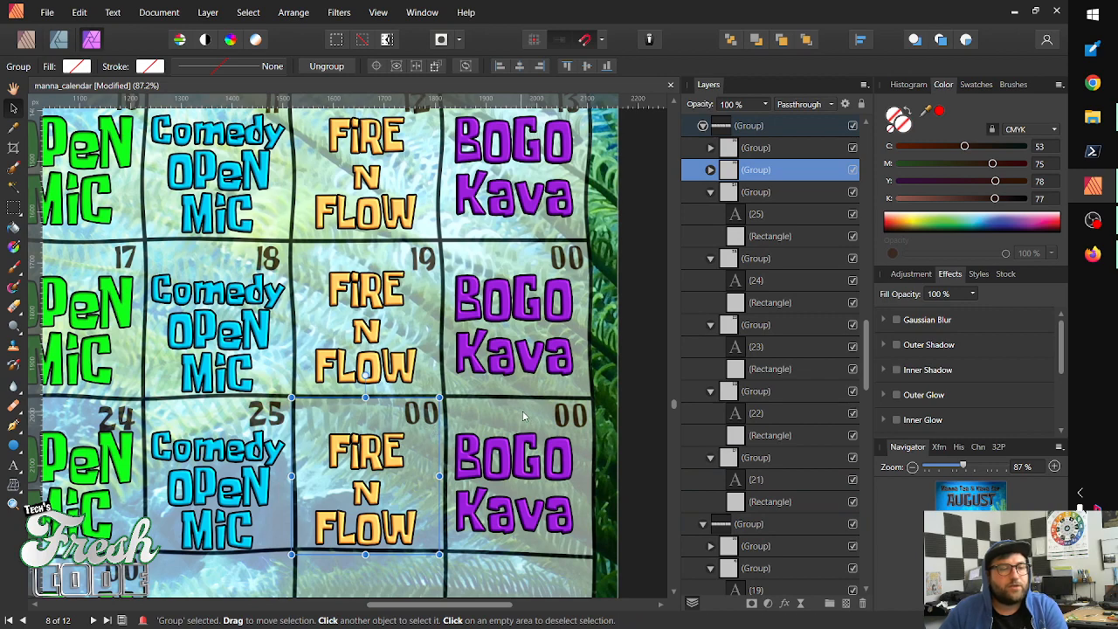
left_click(571, 416)
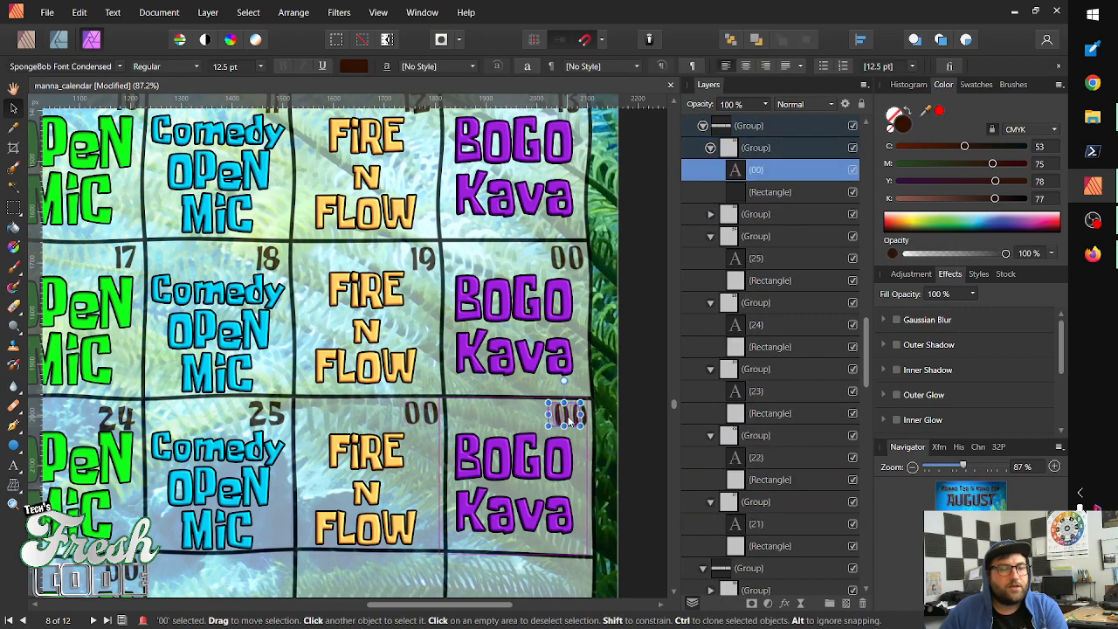
double_click(570, 416)
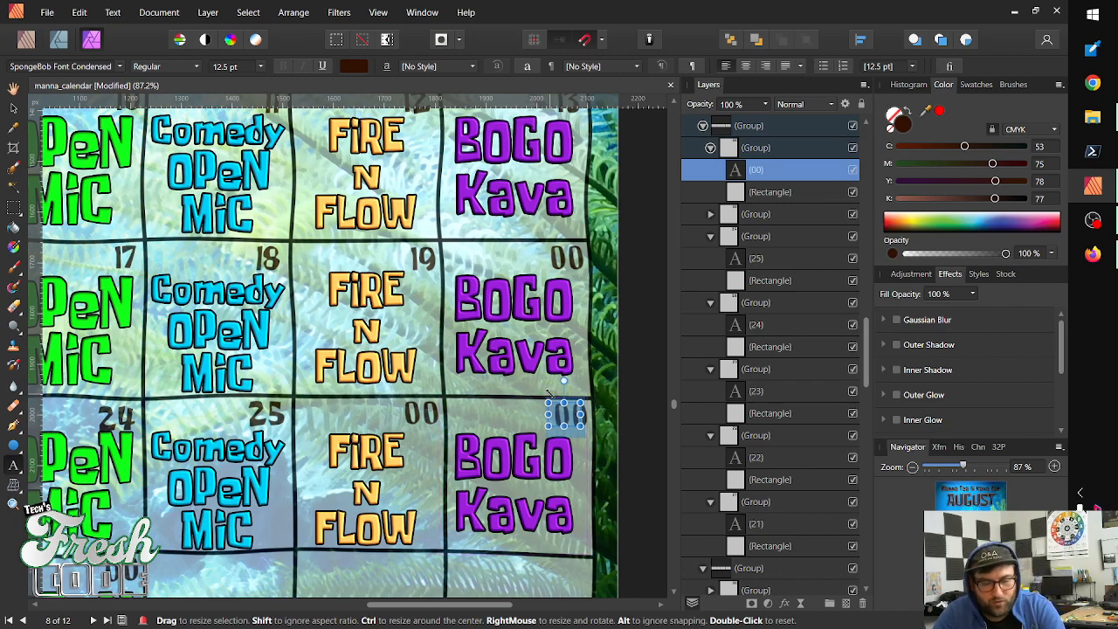
type("2")
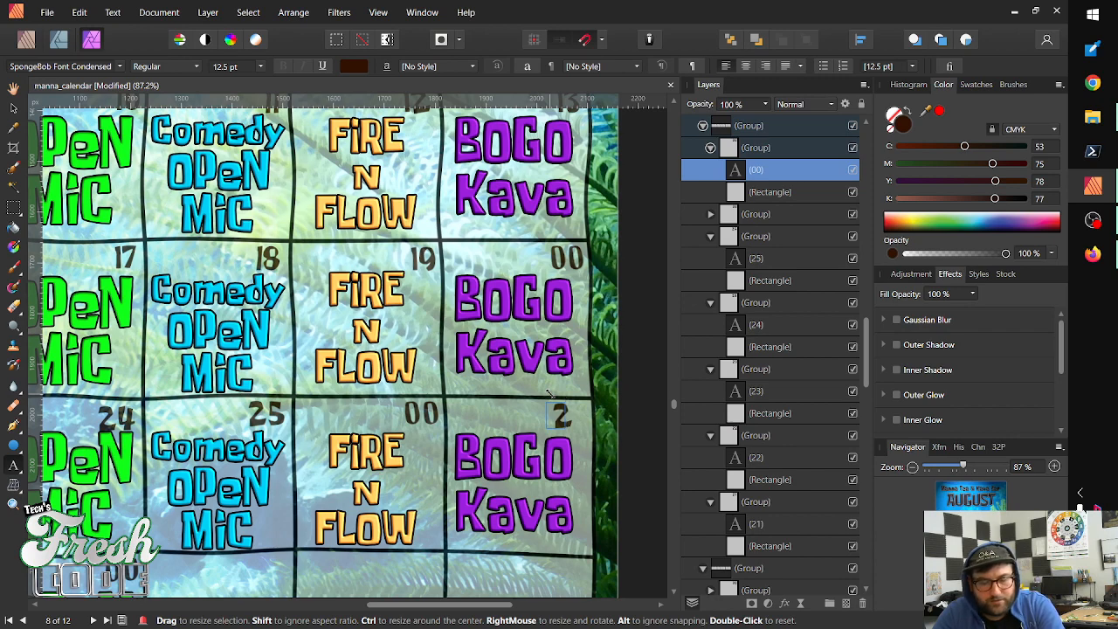
type("7")
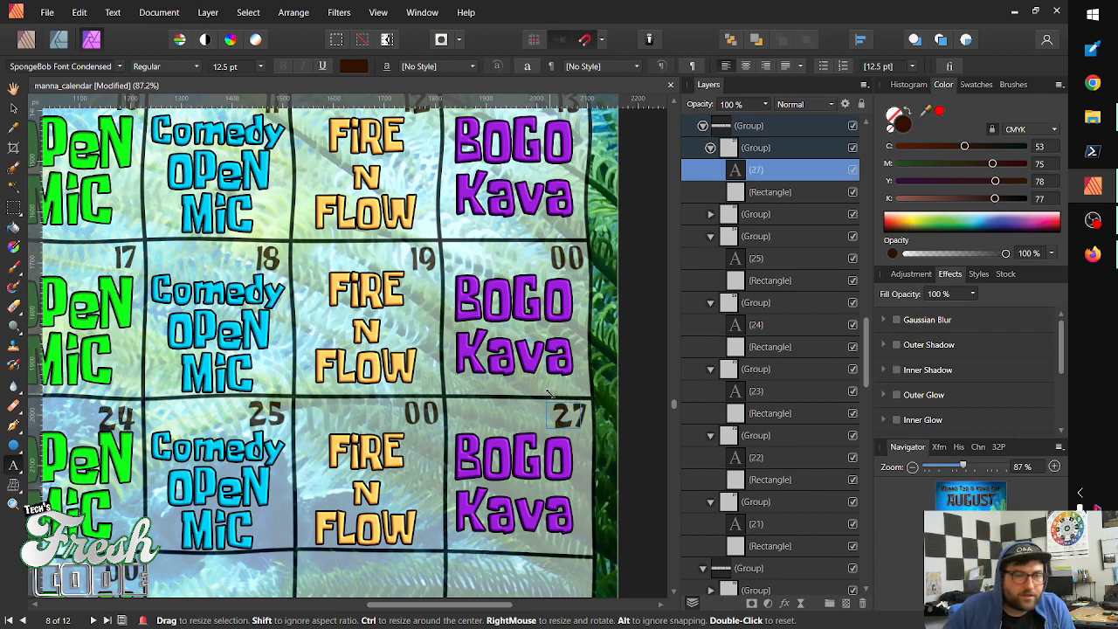
Change the placeholder date in the fourth week's Friday box to 26
left_click(417, 414)
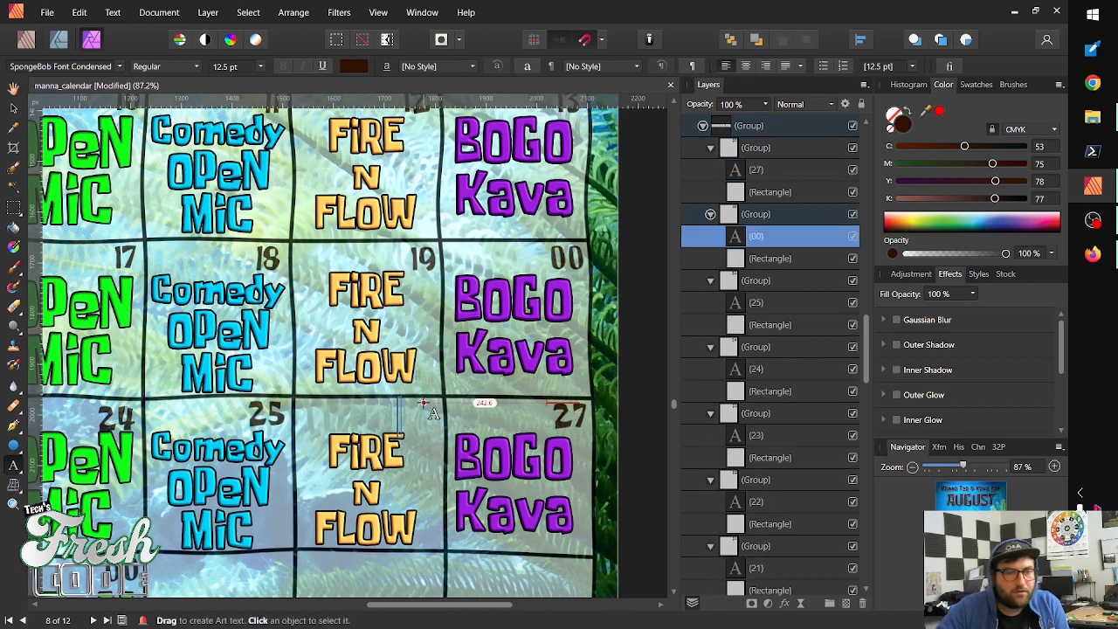
type("26")
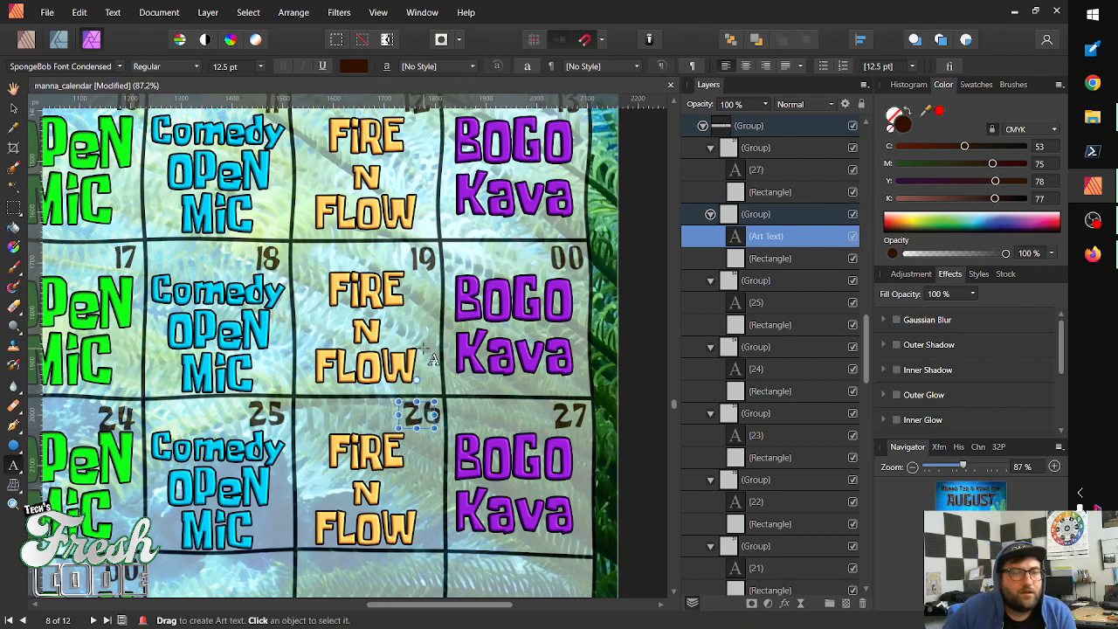
key("Escape")
Replace the placeholder date in the third week's Saturday box with 20
left_click(564, 256)
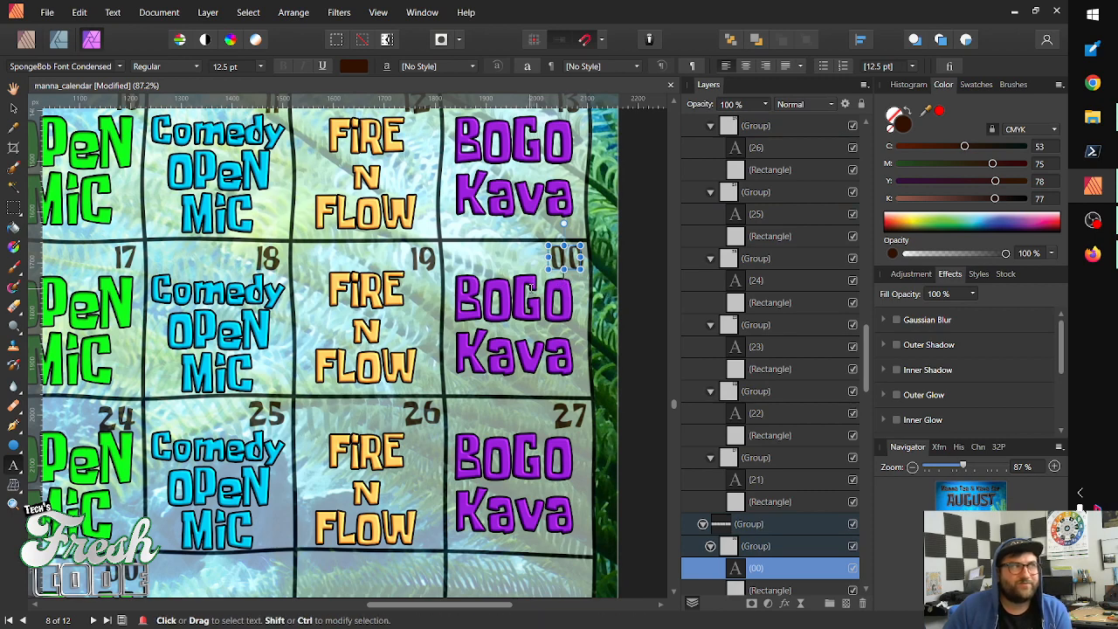
key("BackSpace")
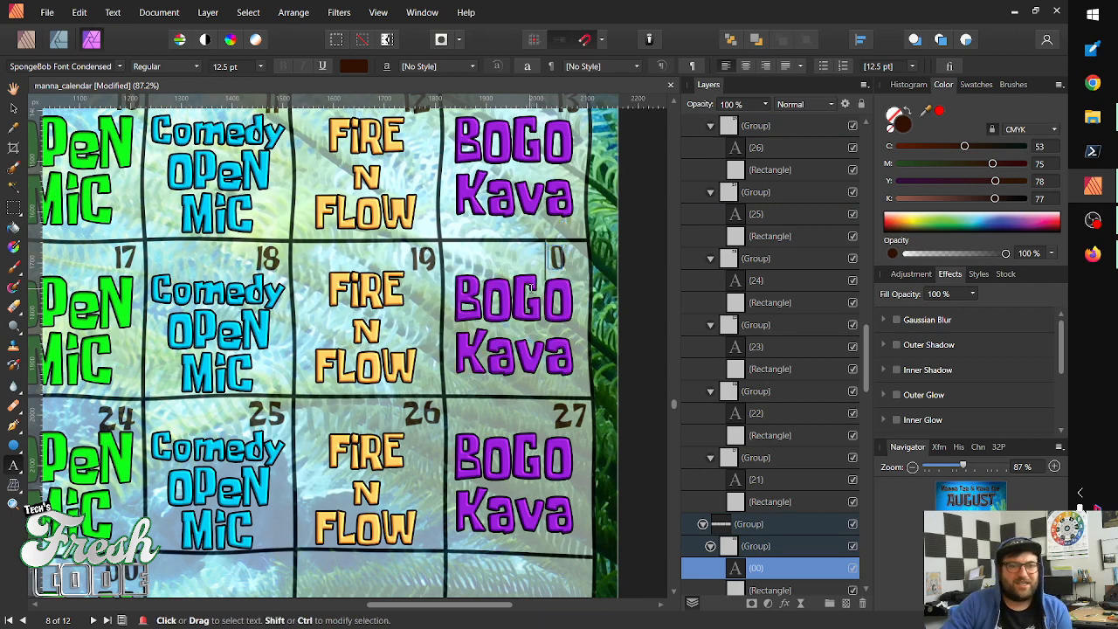
key("Delete")
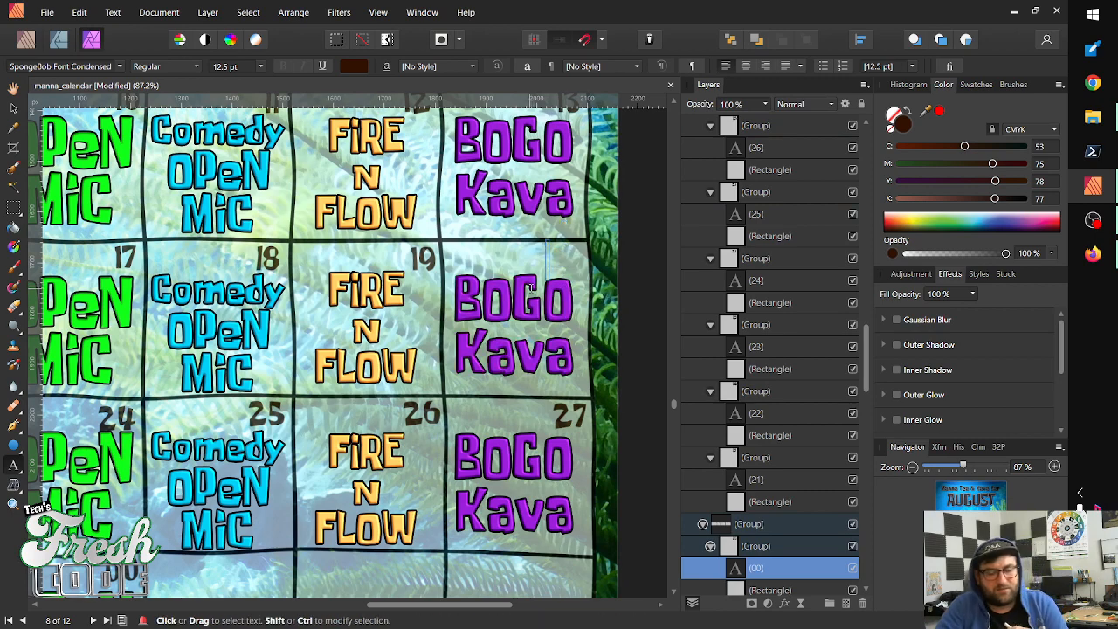
type("20")
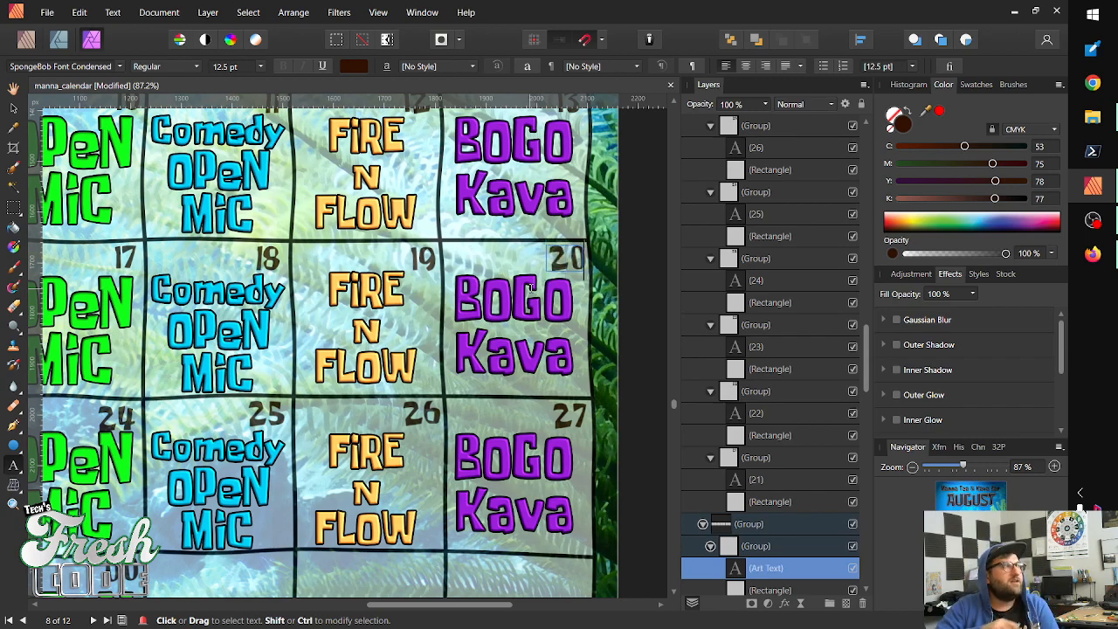
key("Escape")
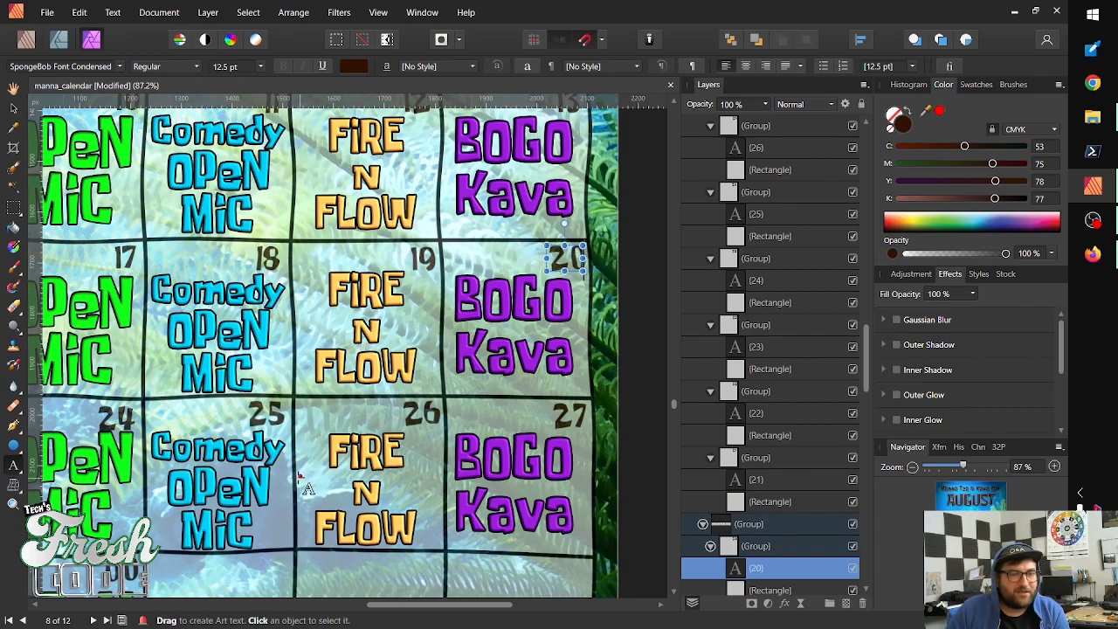
Change the placeholder date in the last week's Sunday box to 28
left_click_drag(233, 480, 380, 339)
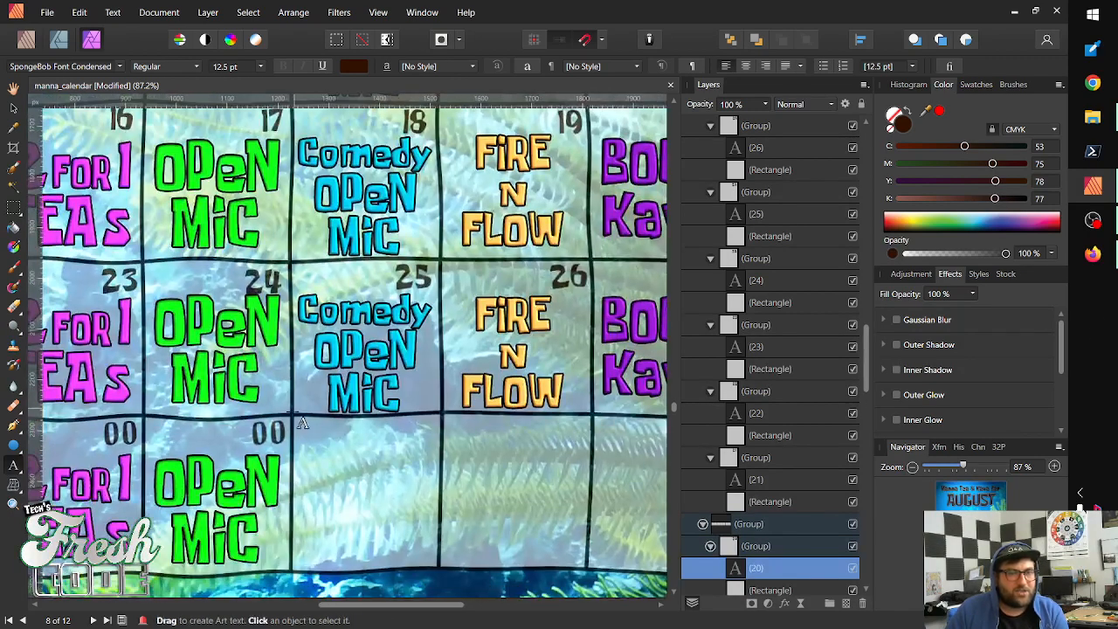
left_click_drag(329, 398, 364, 343)
left_click_drag(162, 336, 214, 331)
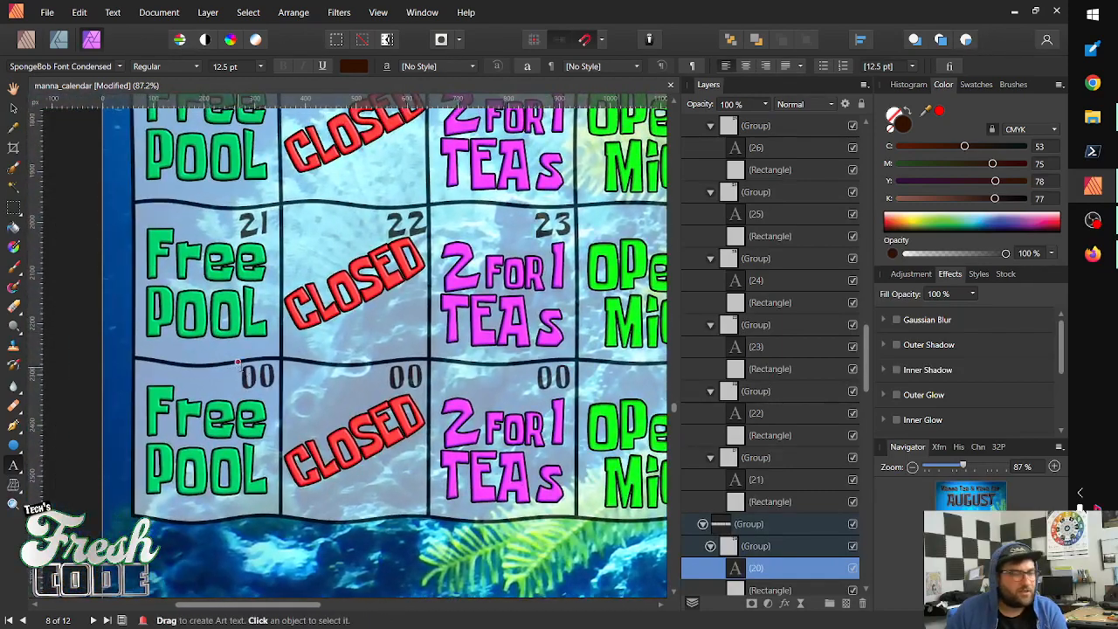
left_click_drag(354, 373, 281, 340)
left_click(186, 347)
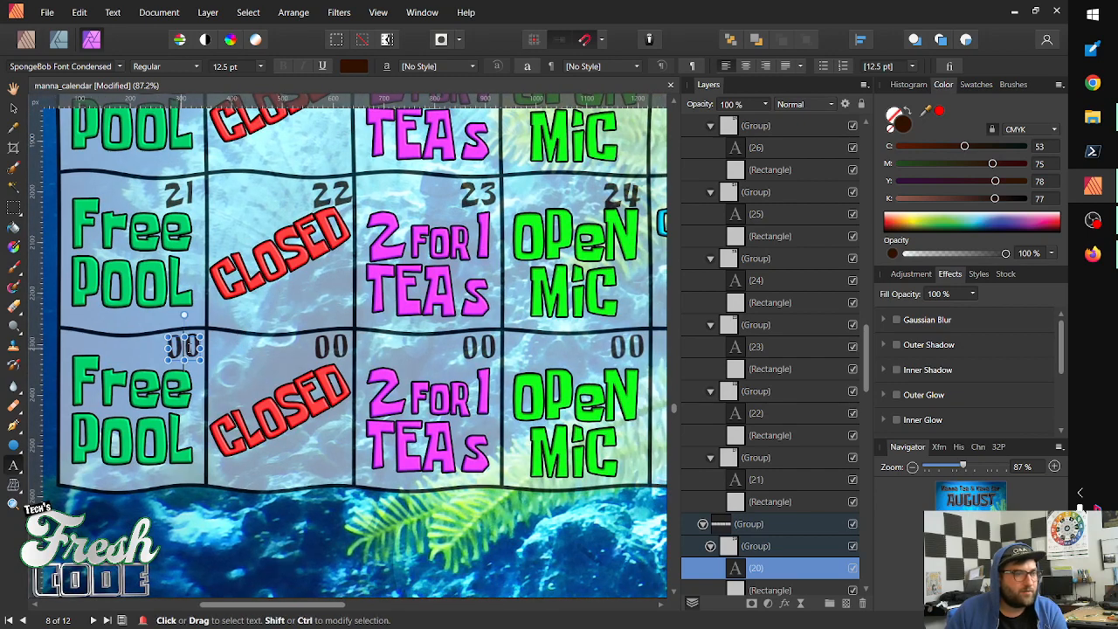
left_click(189, 347)
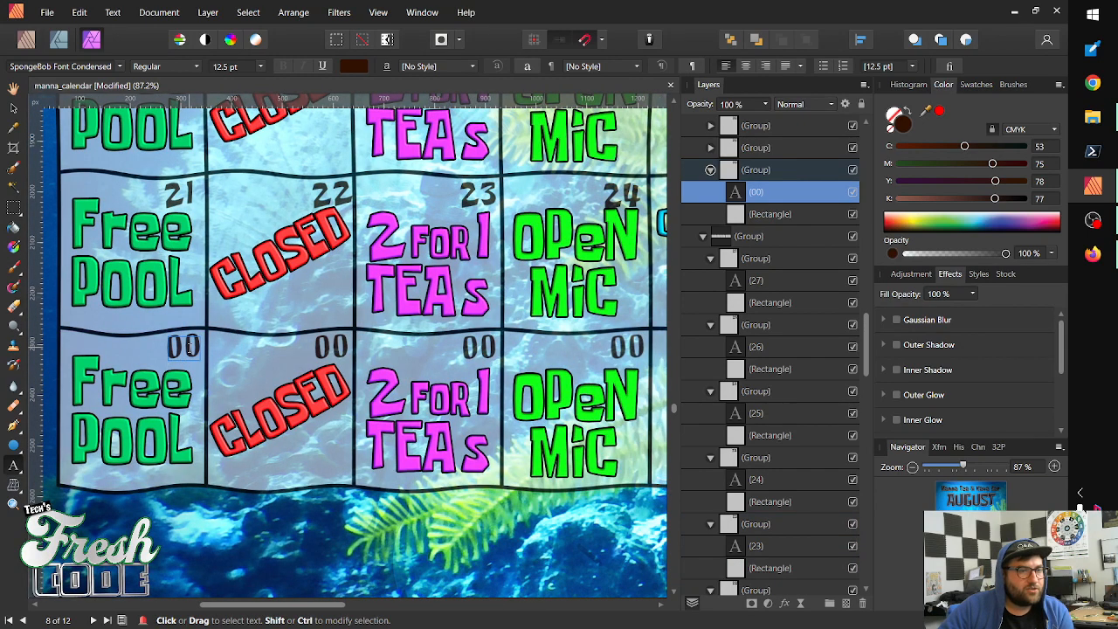
key("Delete")
key("Delete")
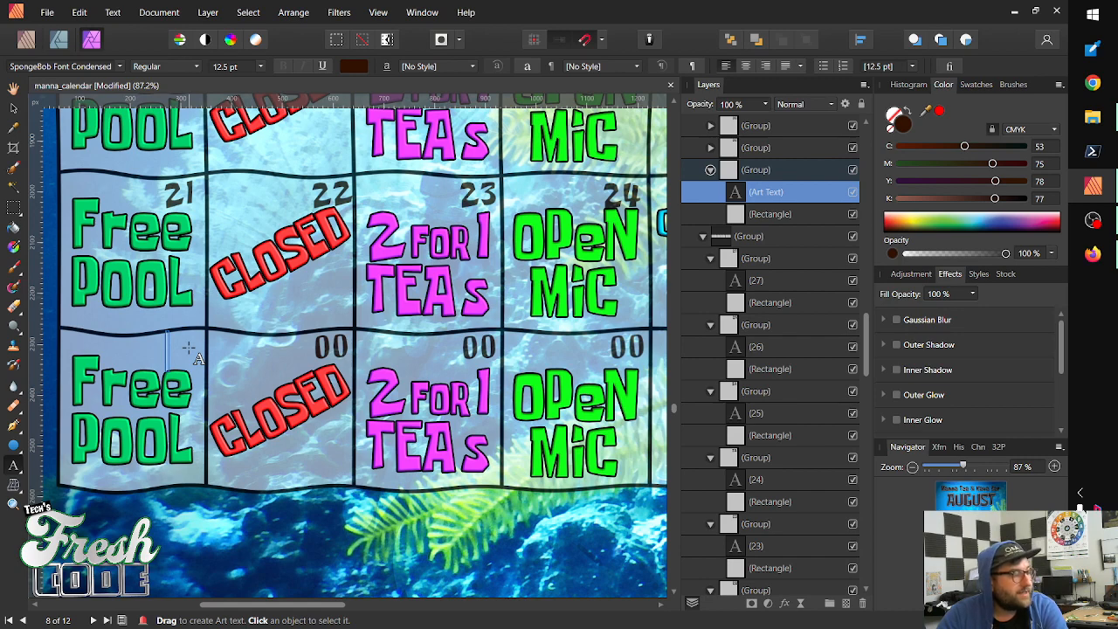
type("2")
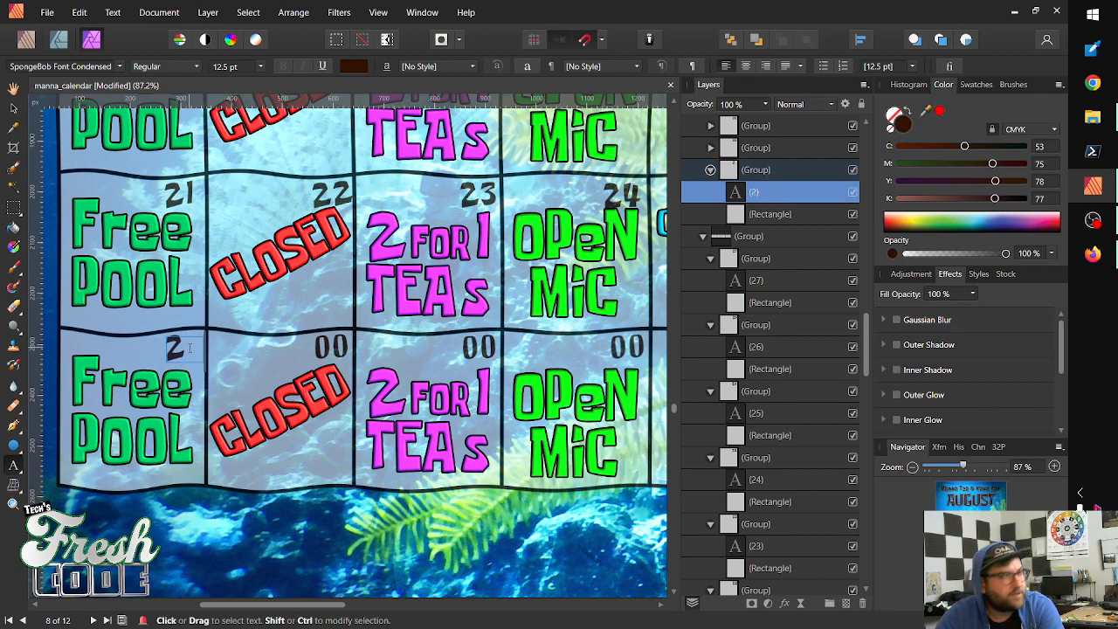
type("8")
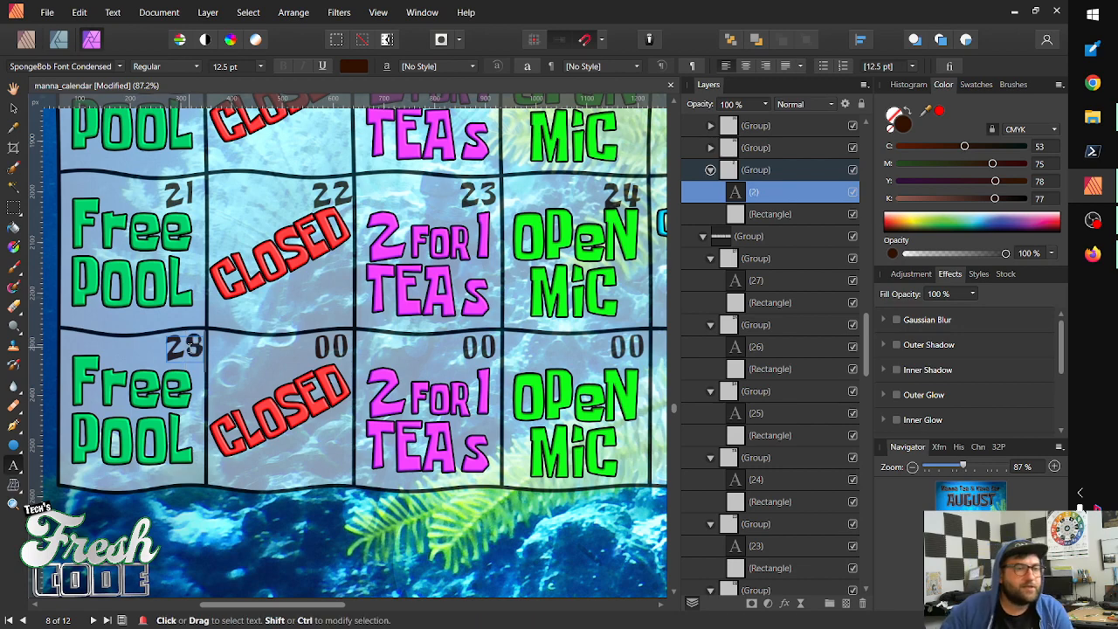
key("Escape")
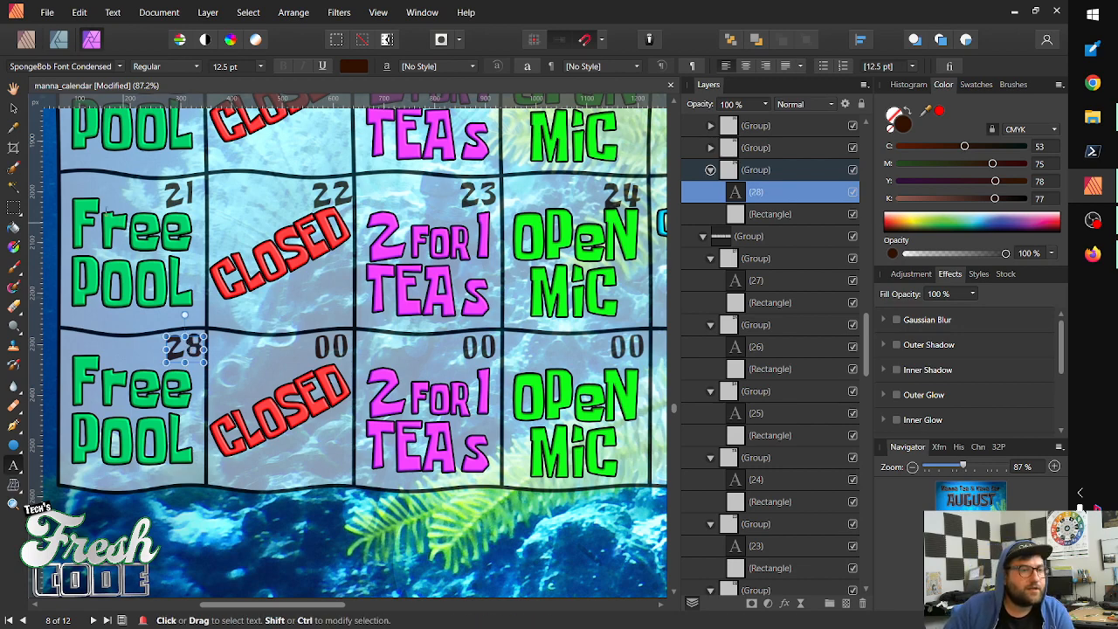
Nudge the 28 in the last week's Sunday box slightly left, away from the box edge
left_click(13, 107)
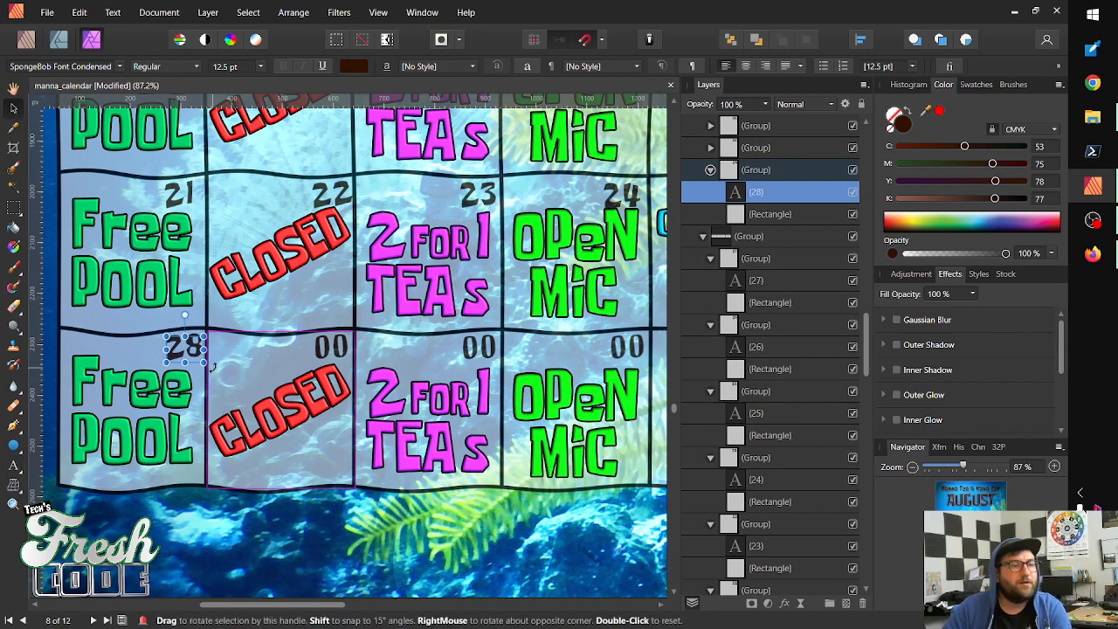
key("shift+Left")
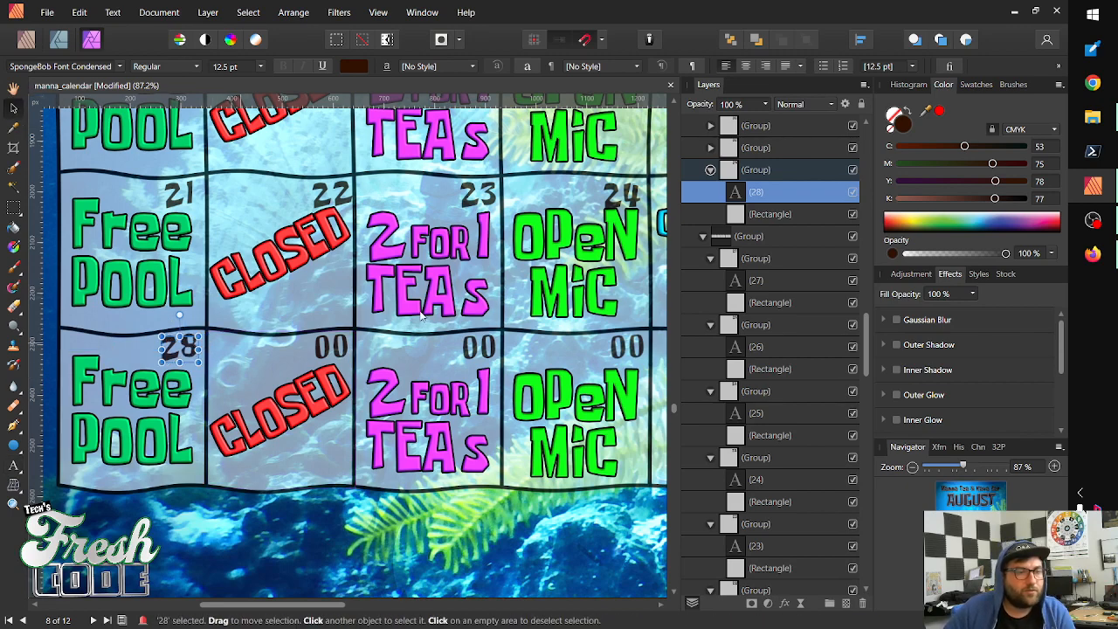
Replace the placeholder date in the last week's Monday box with 29 and nudge it slightly left
left_click(341, 352)
double_click(340, 352)
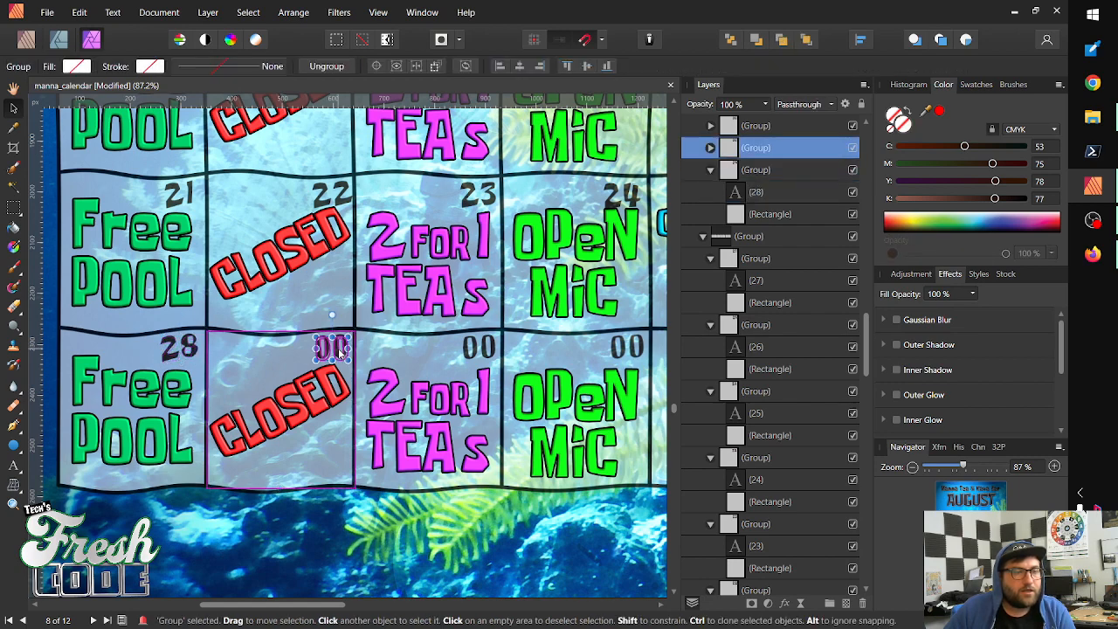
key("BackSpace")
key("BackSpace")
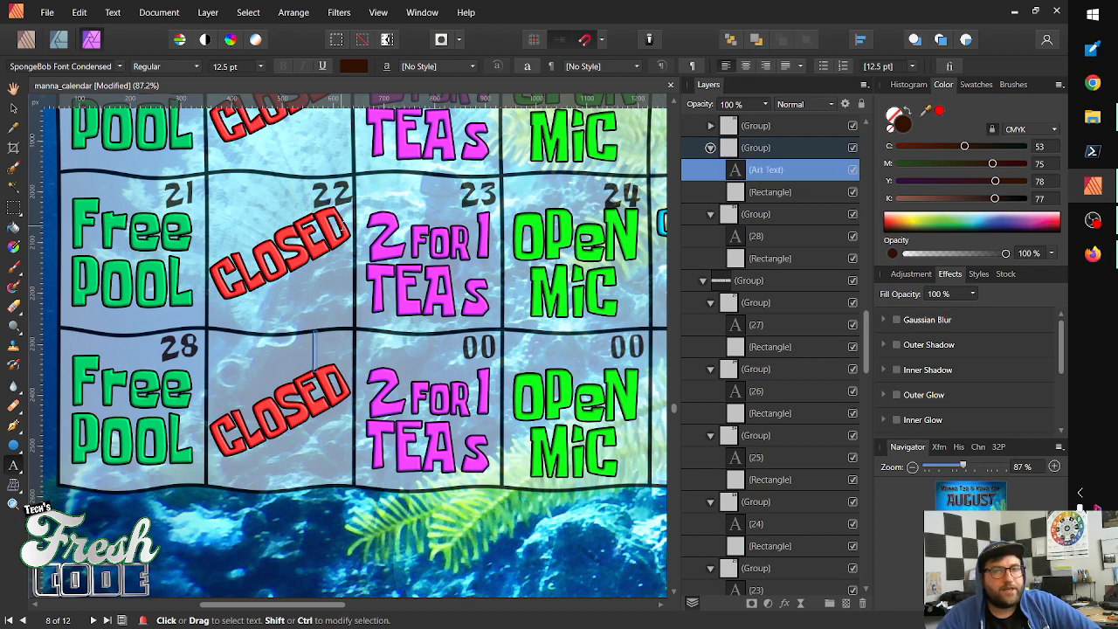
type("29")
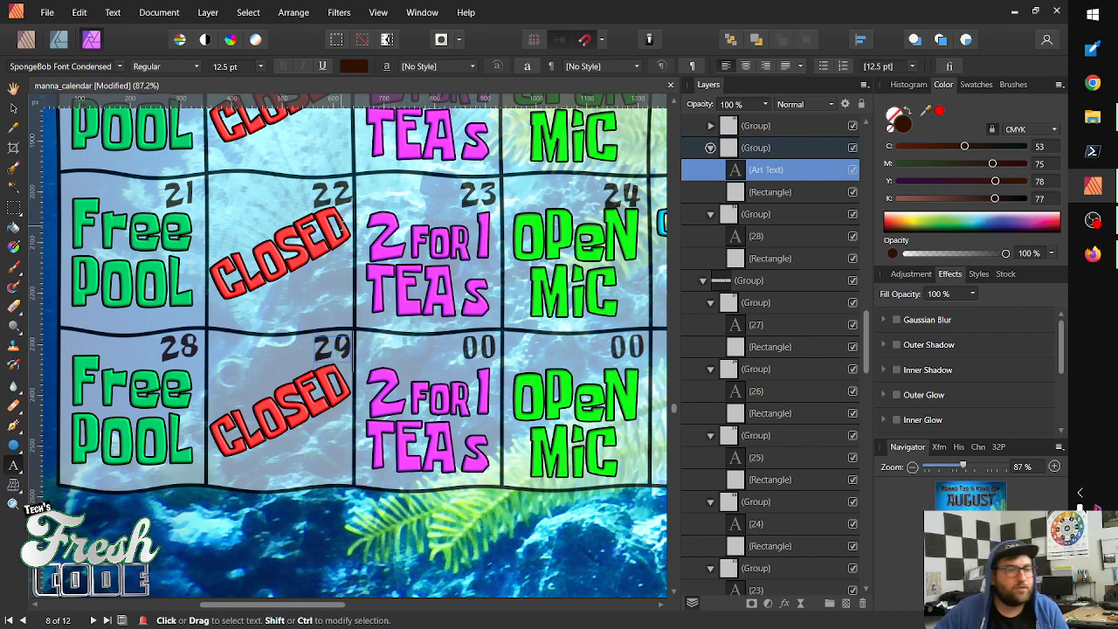
key("Escape")
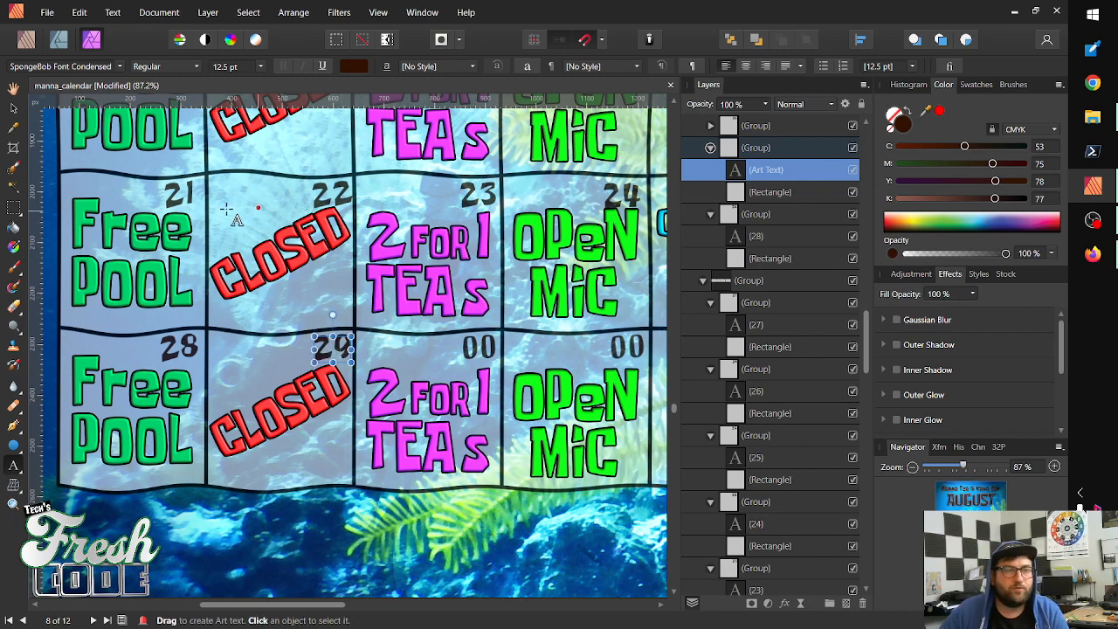
left_click(13, 106)
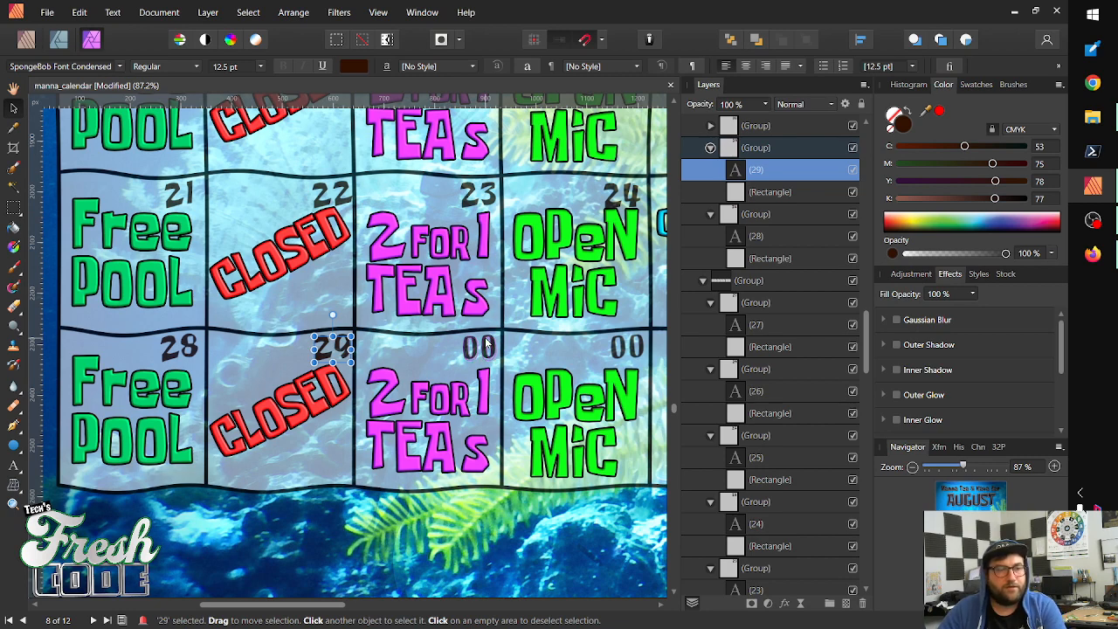
key("shift+Left")
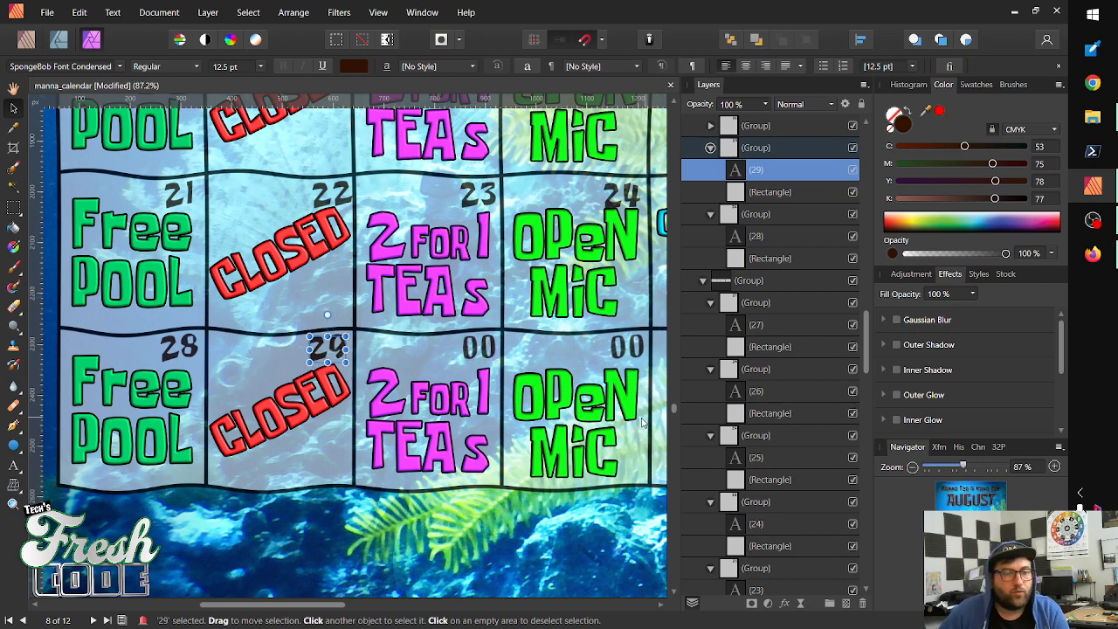
Change the placeholder date in the last week's Tuesday box to 30 and shift it slightly left
left_click(485, 352)
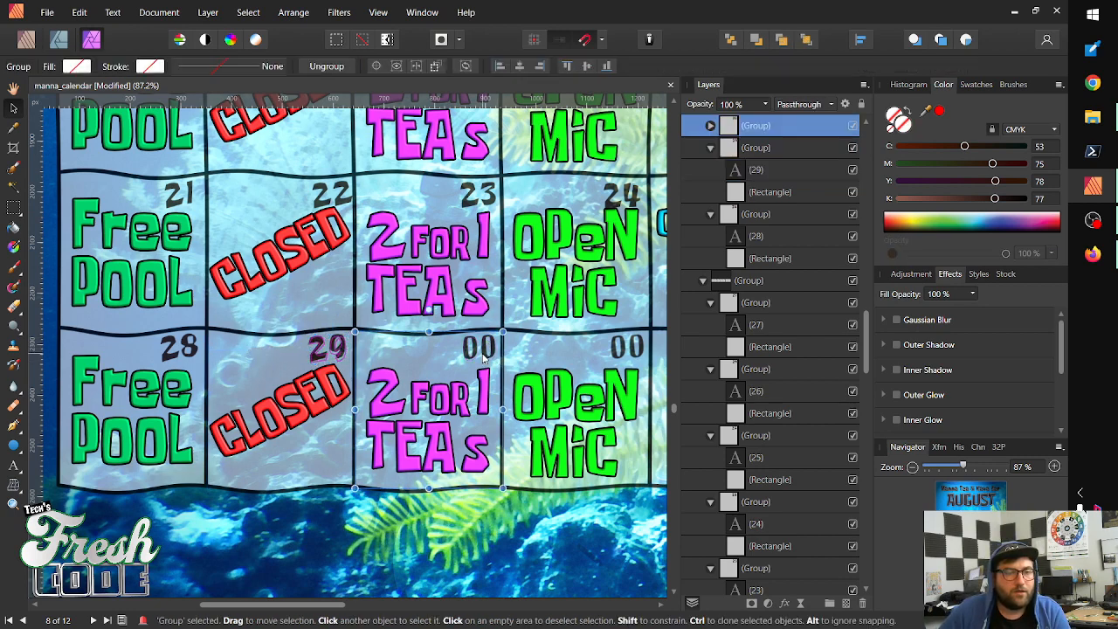
double_click(483, 353)
triple_click(483, 353)
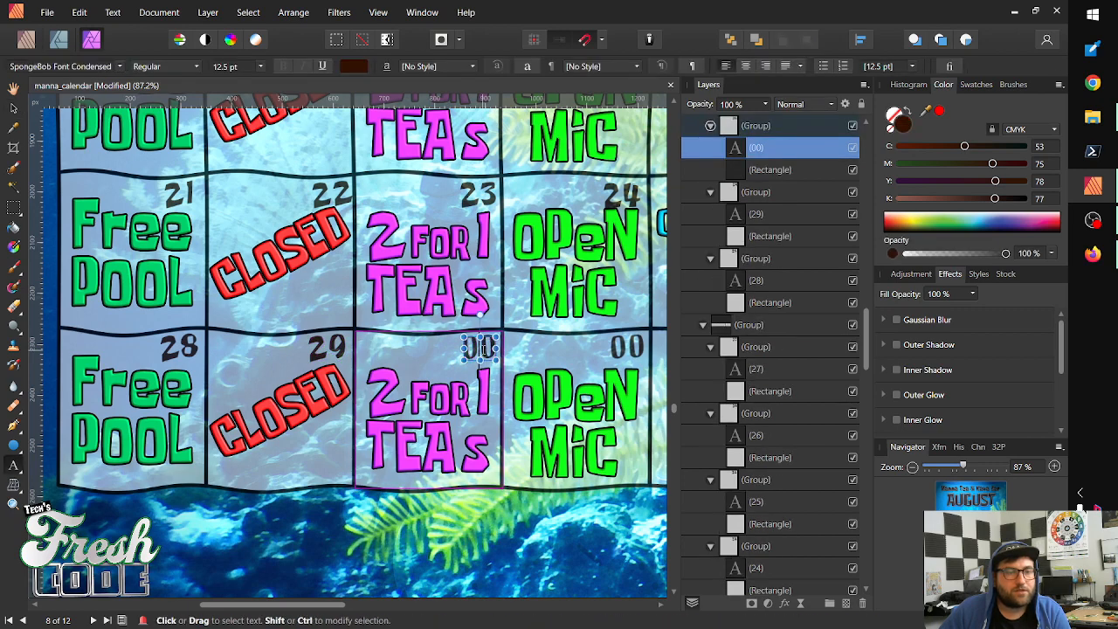
key("BackSpace")
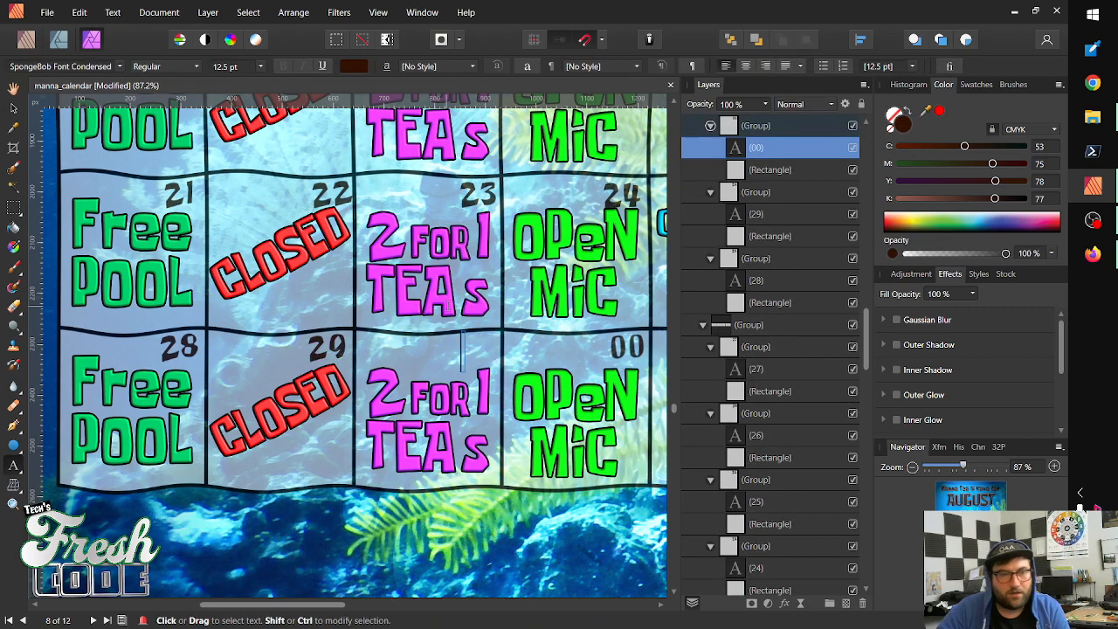
type("30")
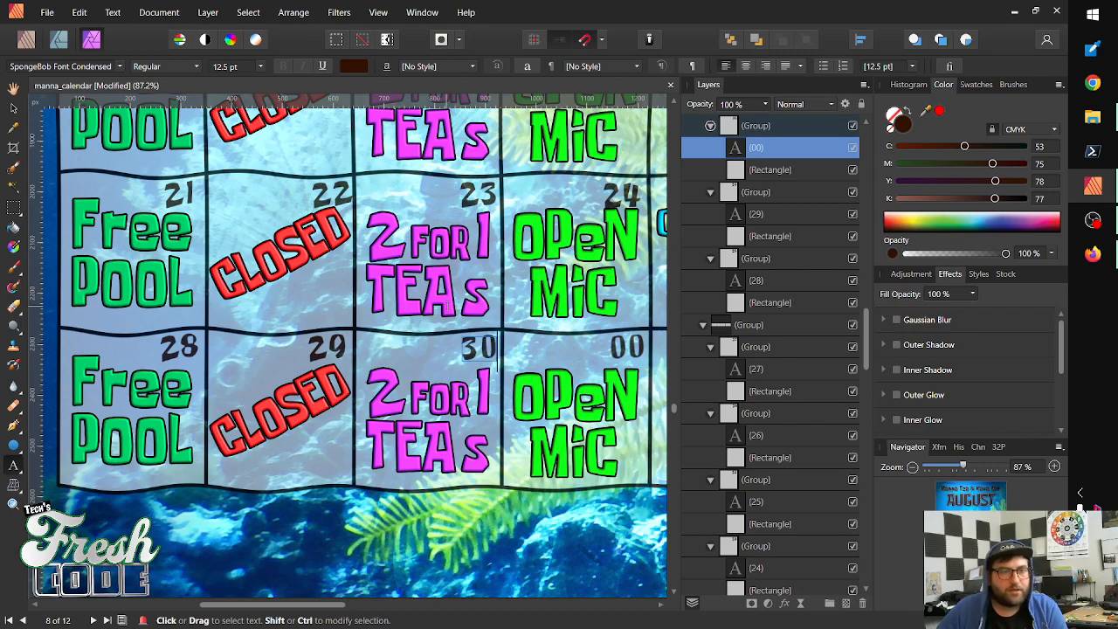
key("Escape")
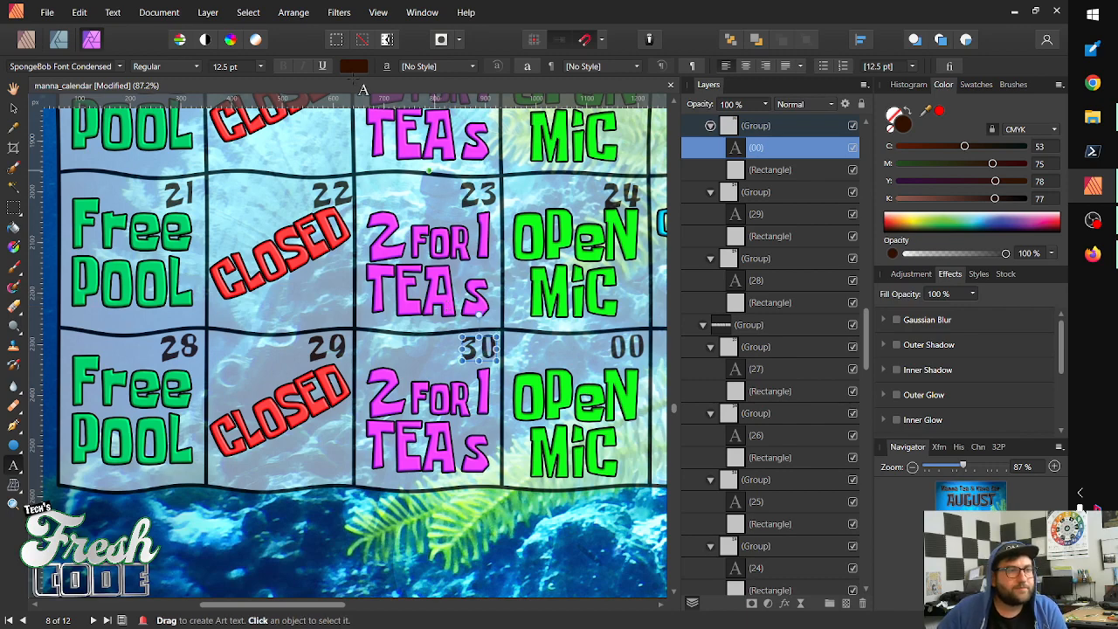
left_click(12, 111)
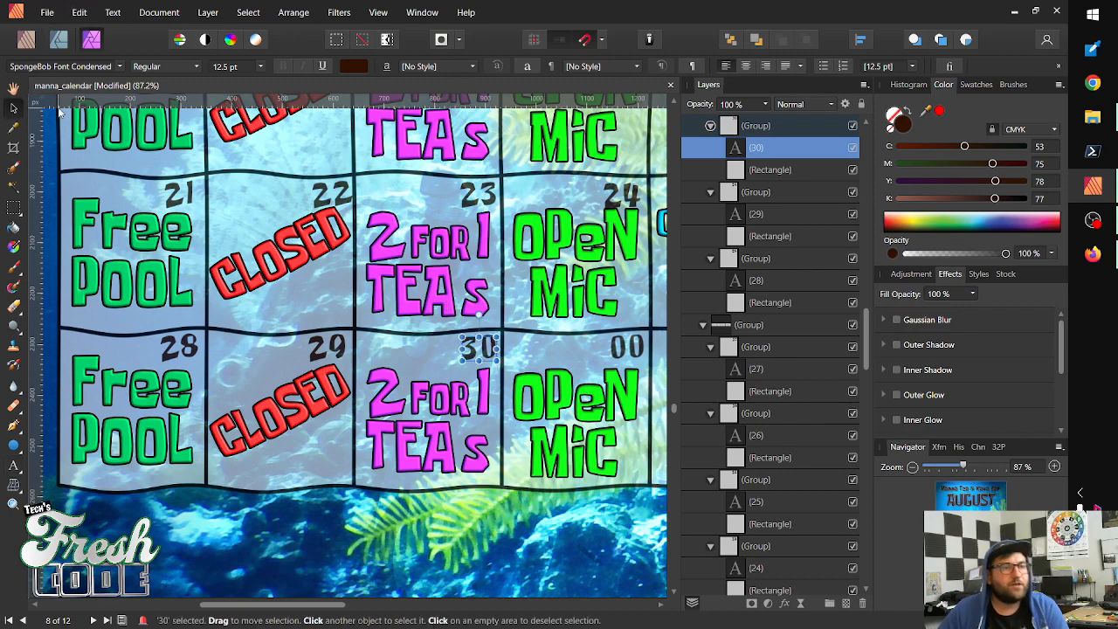
key("shift+Left")
key("shift+Left")
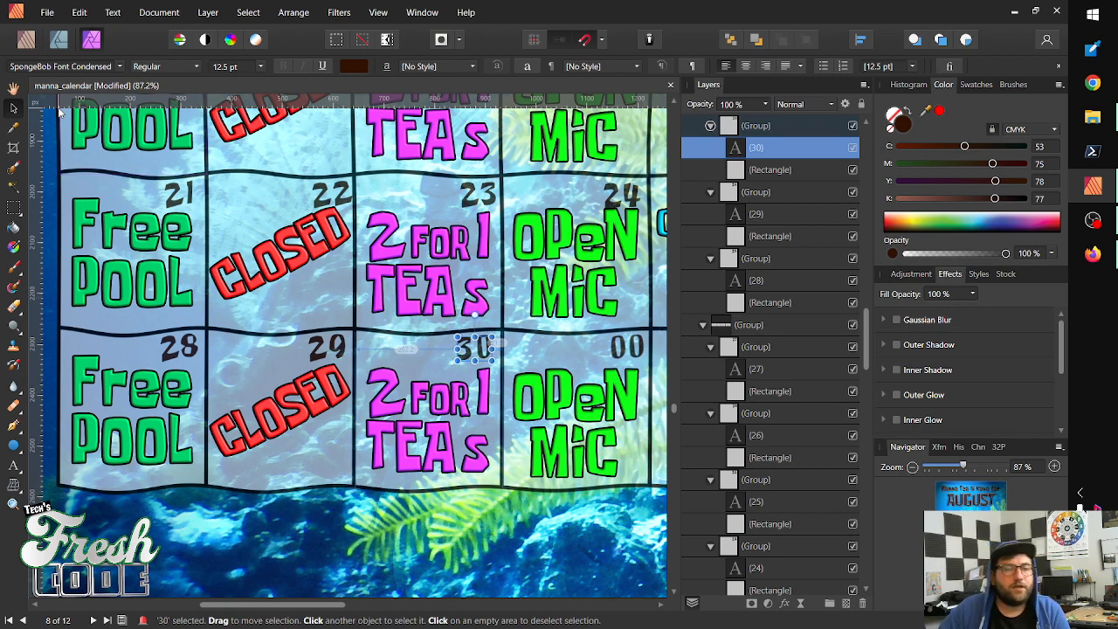
Replace the placeholder date in the last week's Wednesday box with 31
left_click(626, 354)
double_click(626, 355)
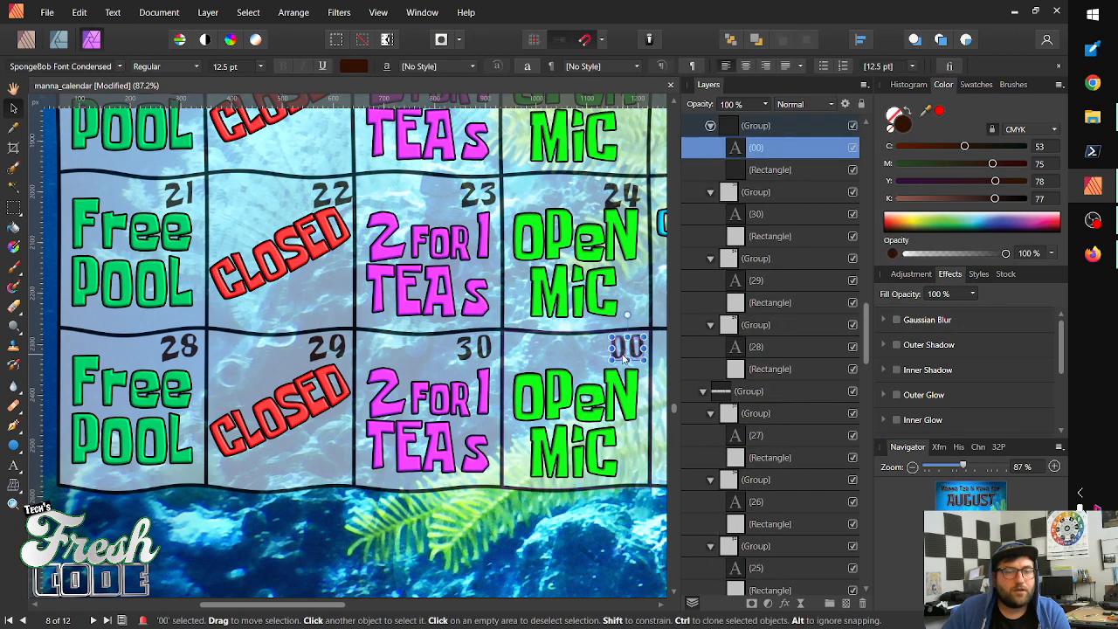
key("t")
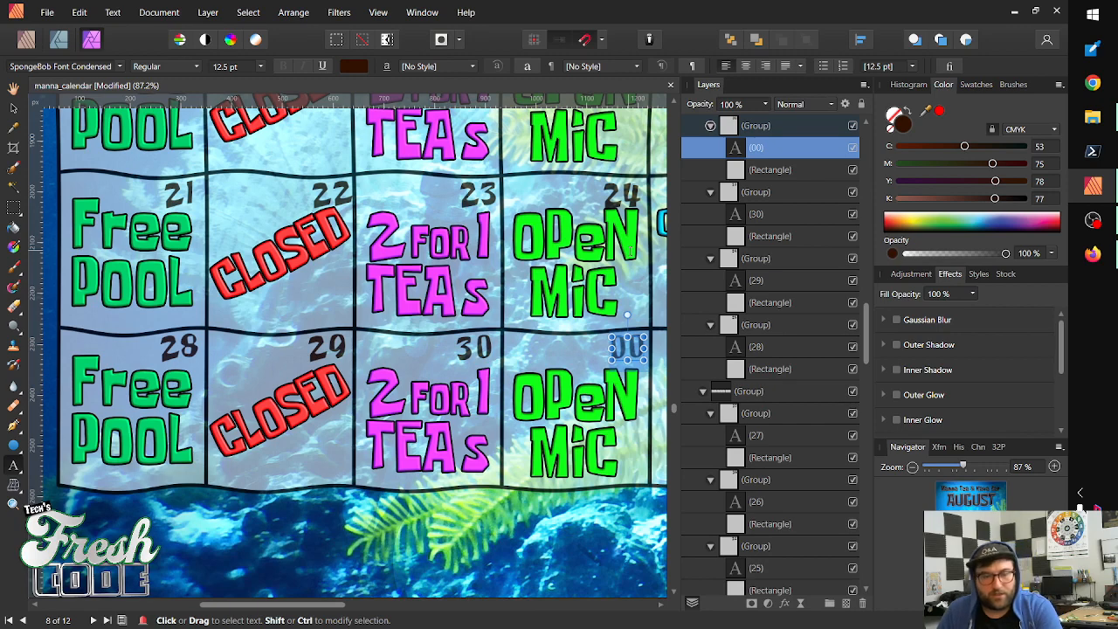
key("ctrl+a")
type("31")
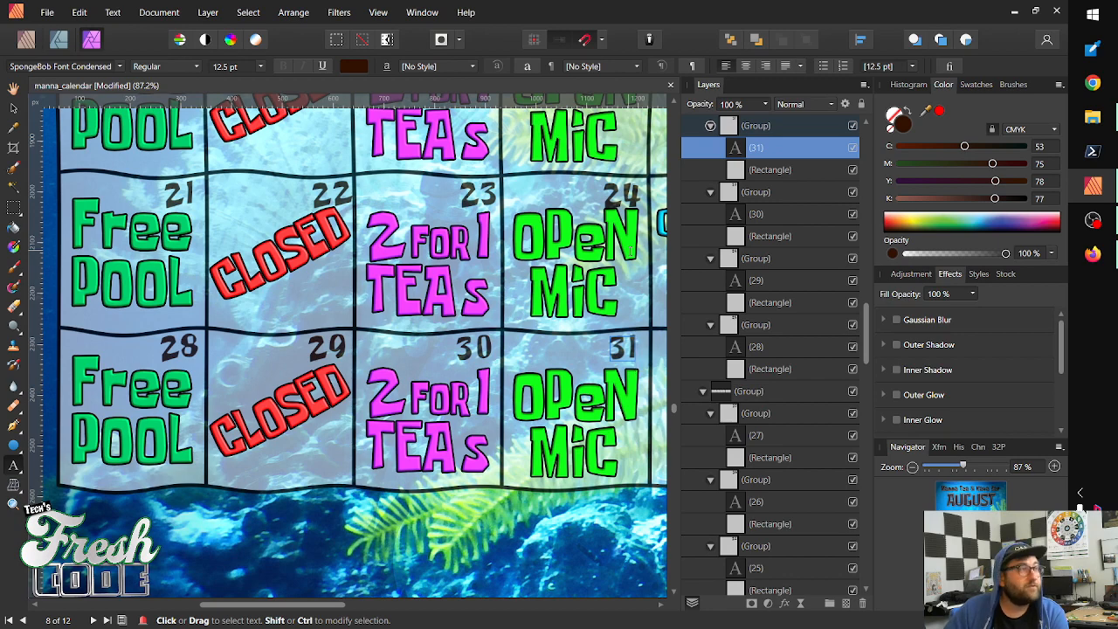
left_click(622, 348)
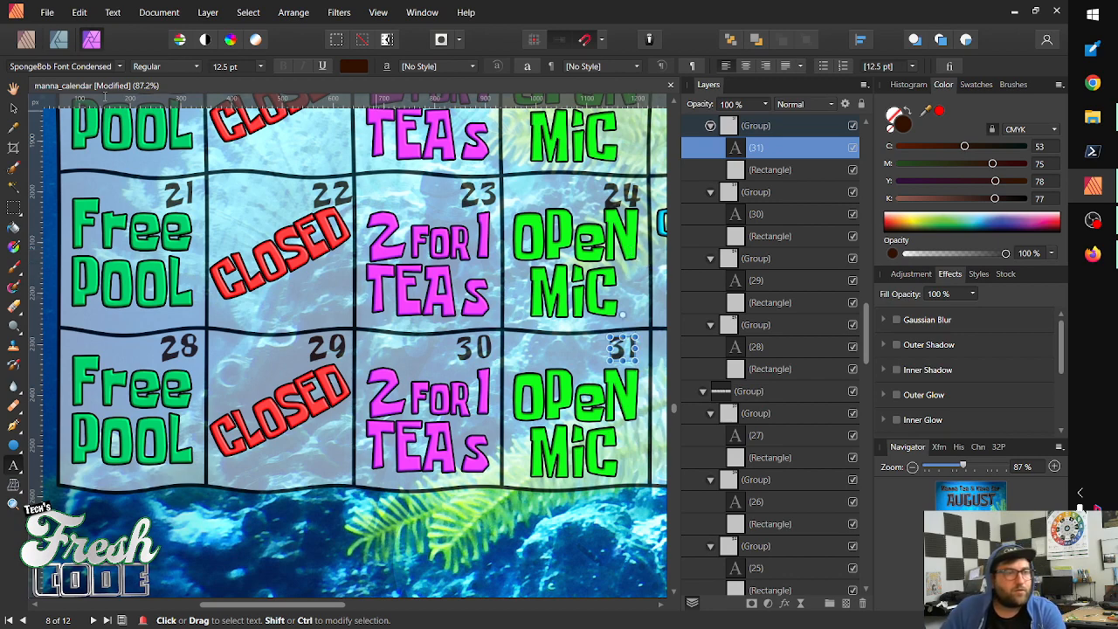
left_click(13, 108)
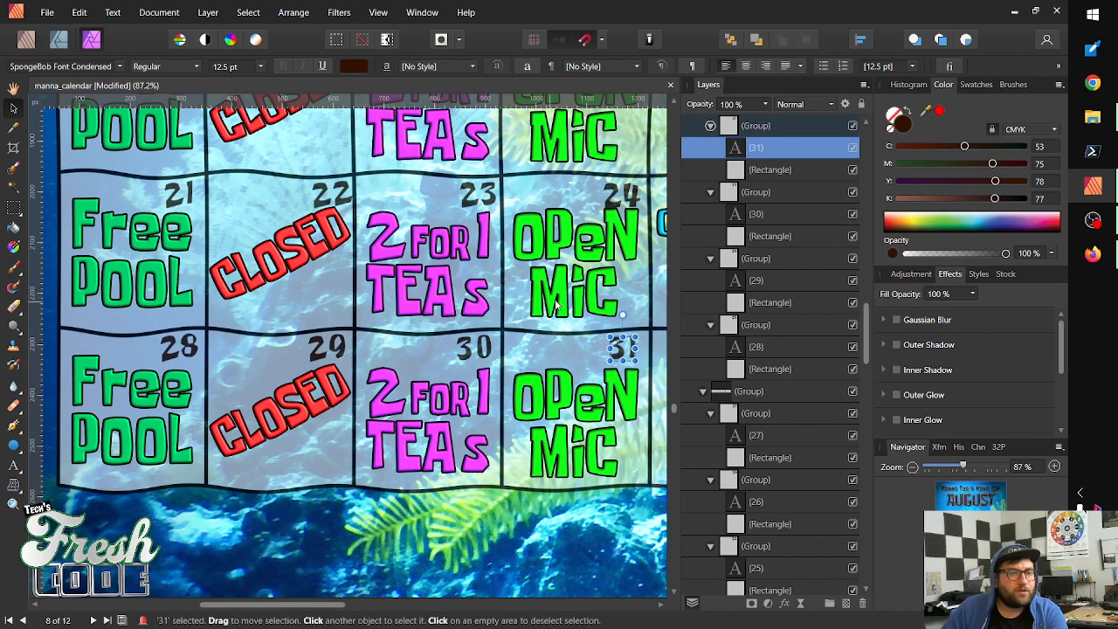
Examine the whole August page, from the month title down to the year, and continue to the September page
key("z")
left_click_drag(610, 291, 410, 374)
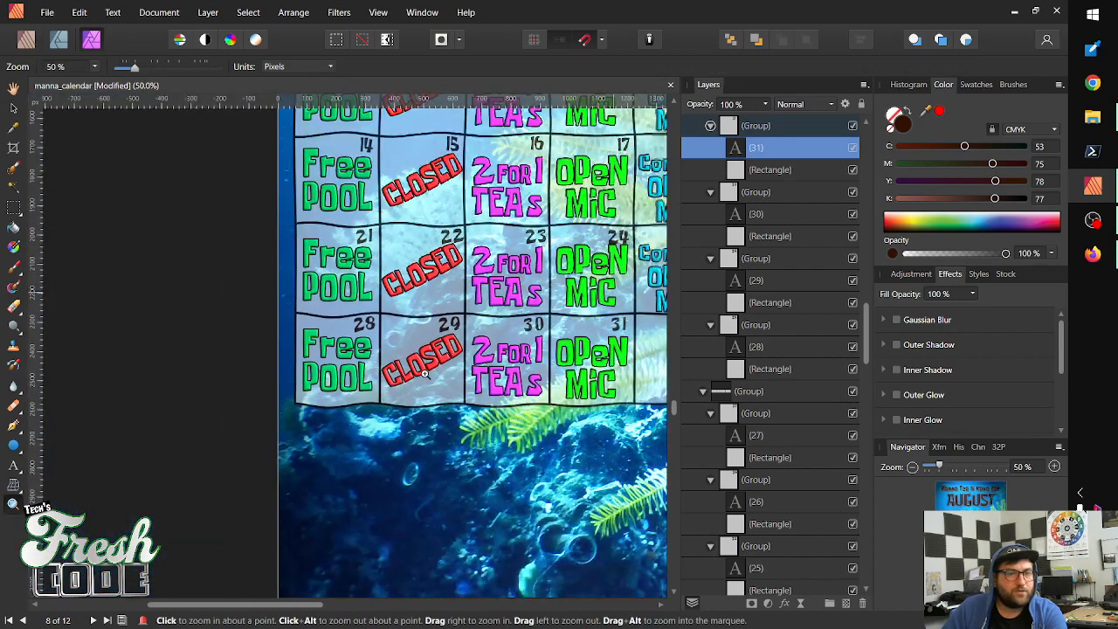
left_click_drag(584, 293, 386, 419)
left_click_drag(631, 272, 454, 346)
left_click_drag(492, 265, 450, 352)
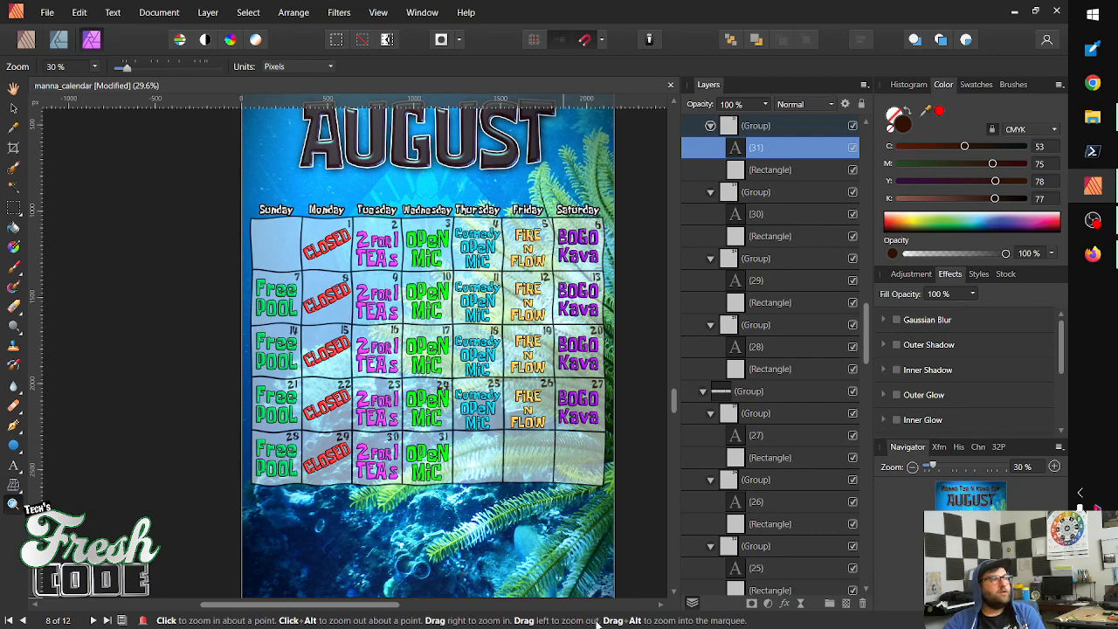
left_click_drag(576, 529, 540, 479)
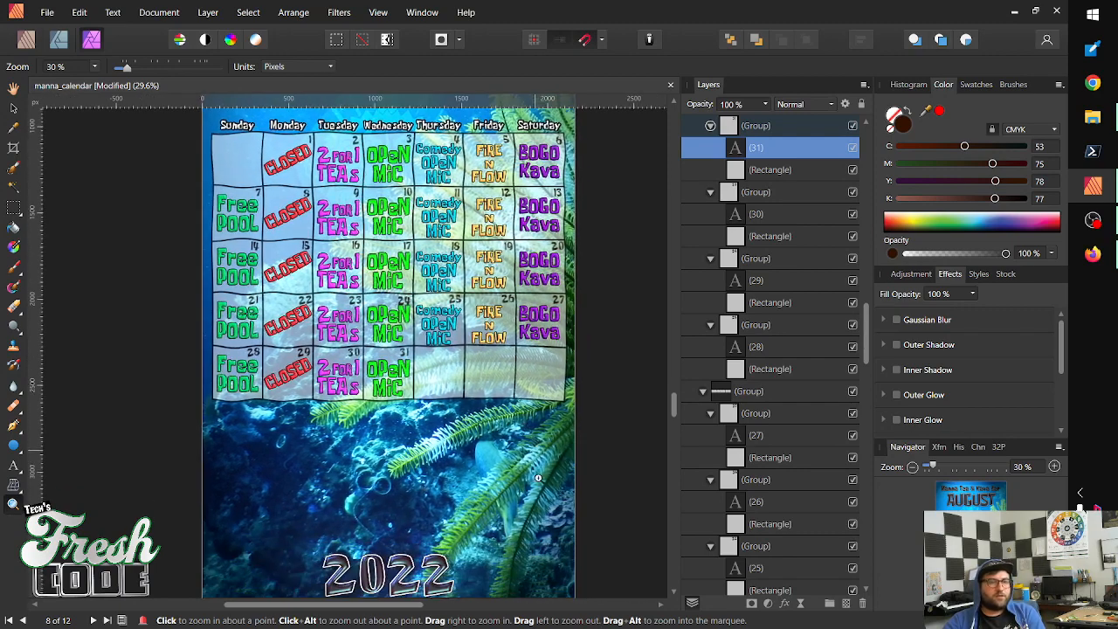
left_click_drag(552, 528, 520, 484)
left_click_drag(507, 558, 570, 266)
left_click_drag(596, 382, 487, 177)
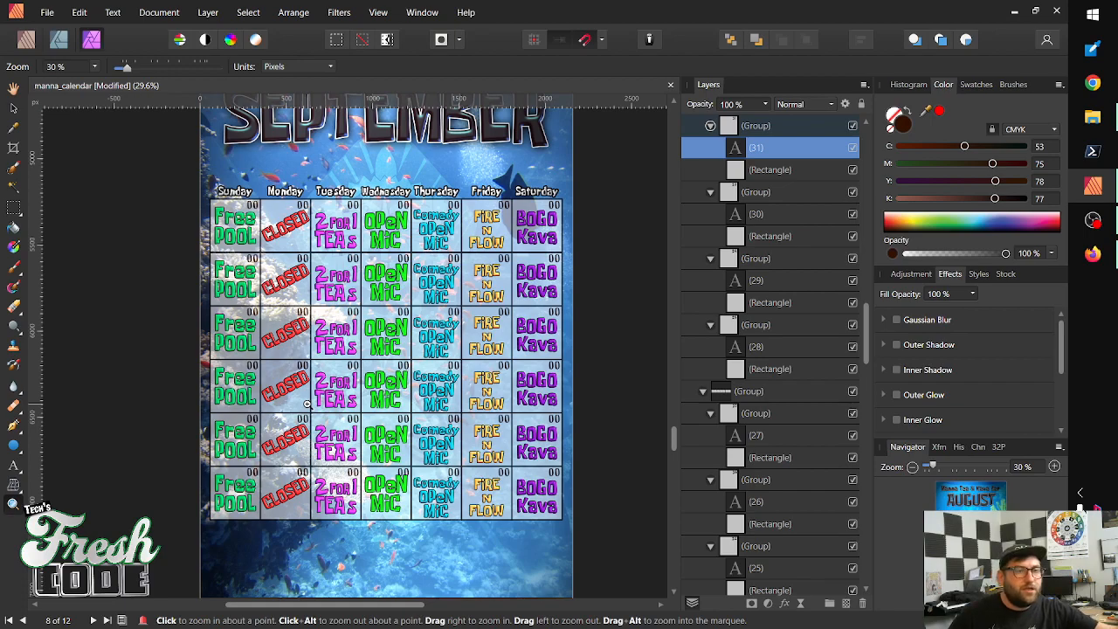
Hide the Free Pool, Closed, 2 for 1 Teas and Open Mic texts in September's first week, Sunday through Wednesday
left_click(370, 224)
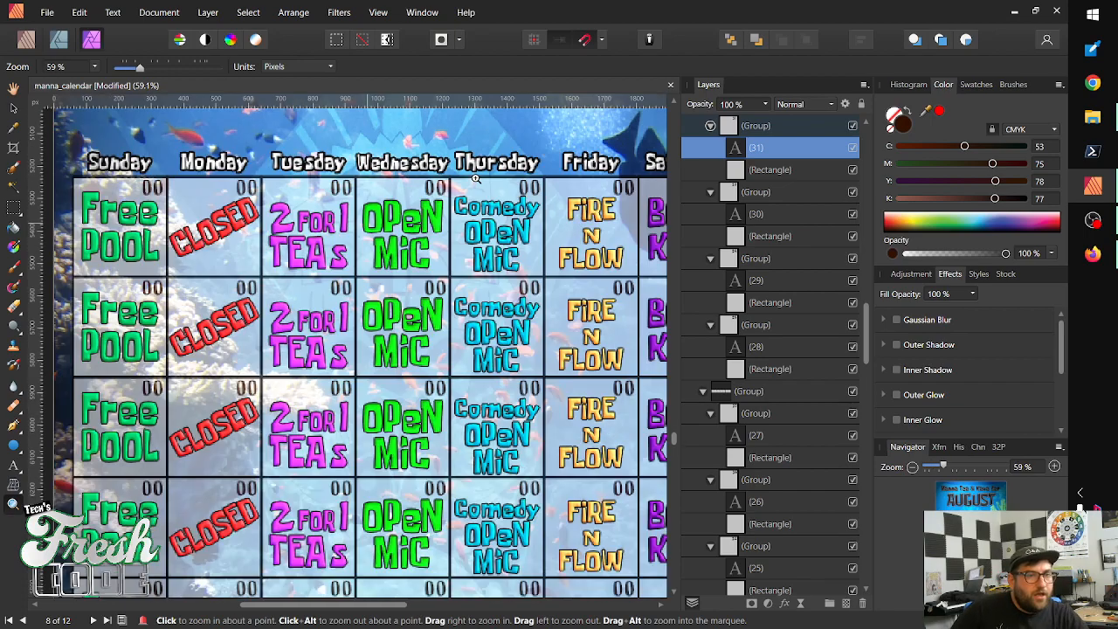
left_click_drag(475, 178, 497, 175)
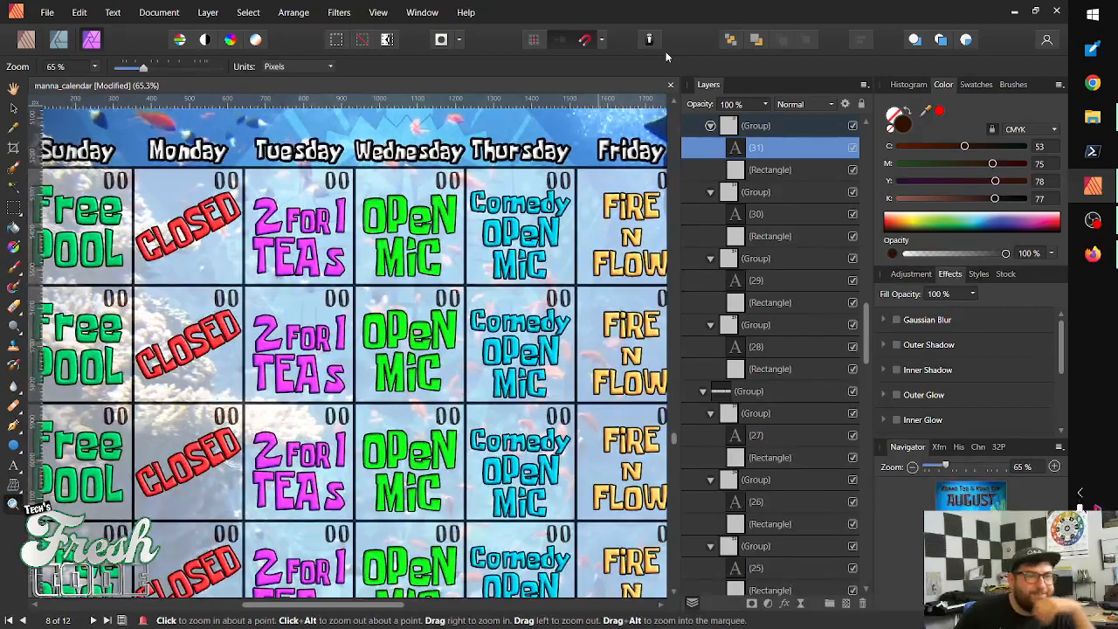
left_click_drag(276, 334, 354, 386)
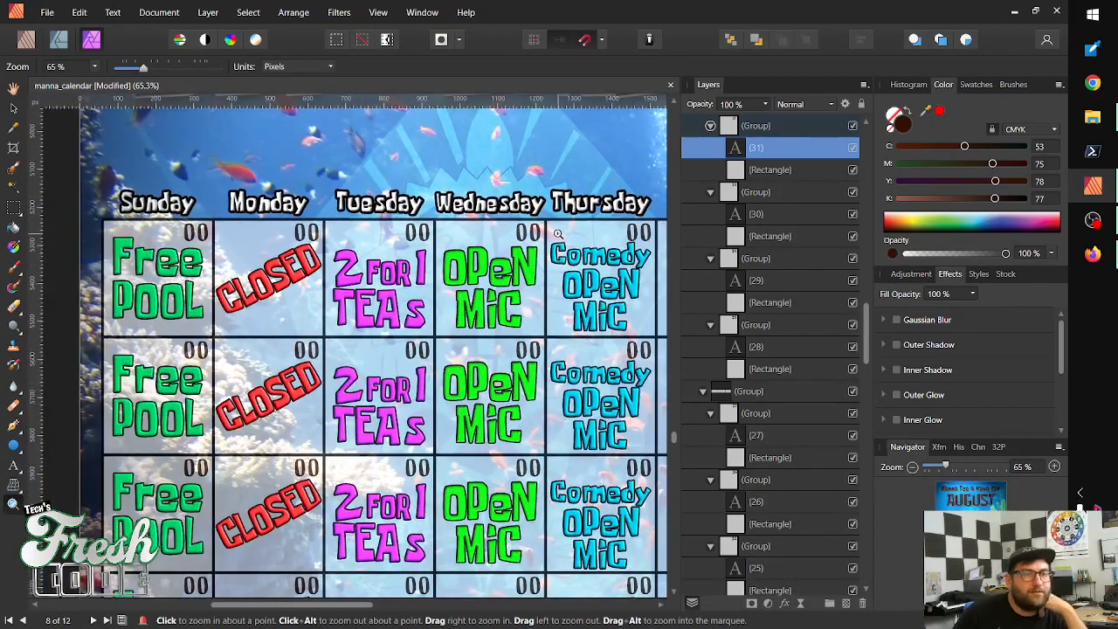
mouse_move(475, 303)
left_mouse_down()
mouse_move(502, 302)
mouse_move(482, 298)
mouse_move(488, 308)
left_mouse_up()
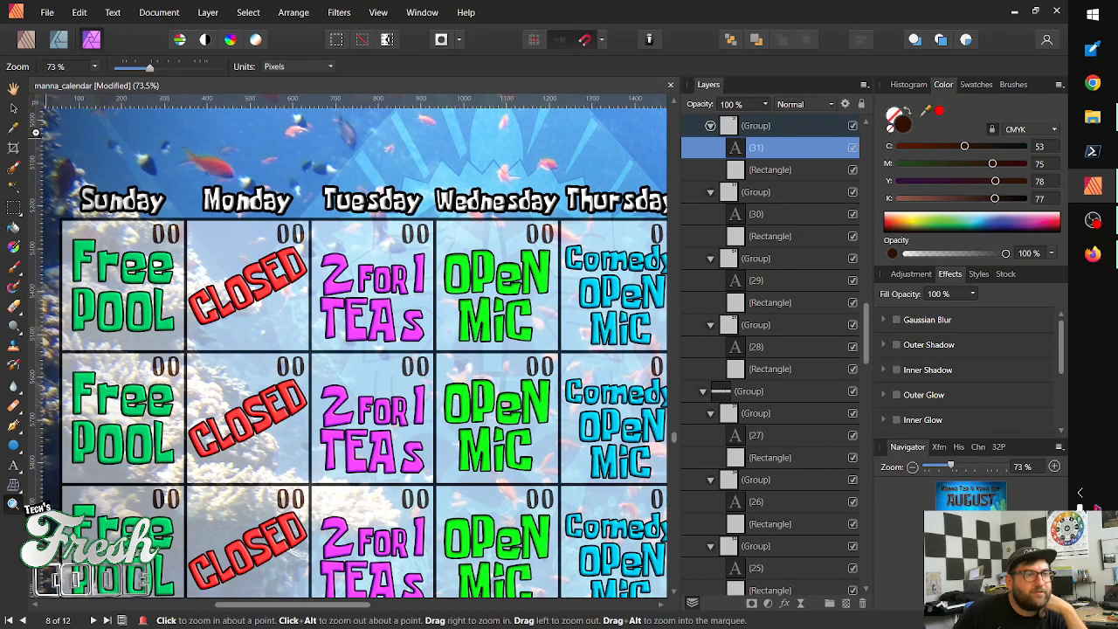
left_click(13, 107)
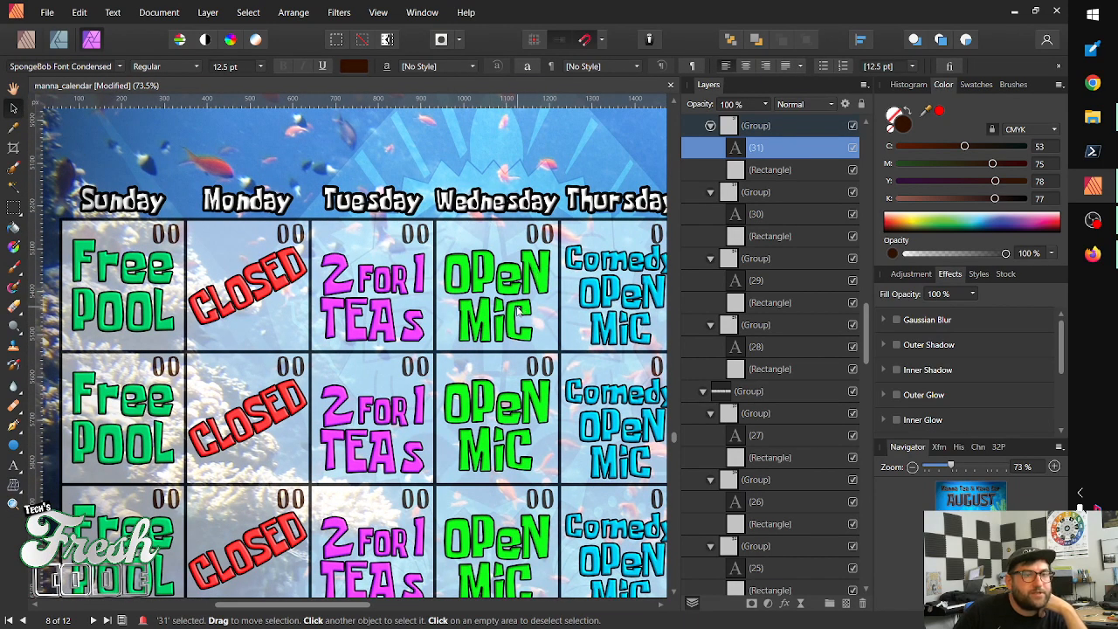
left_click(518, 308)
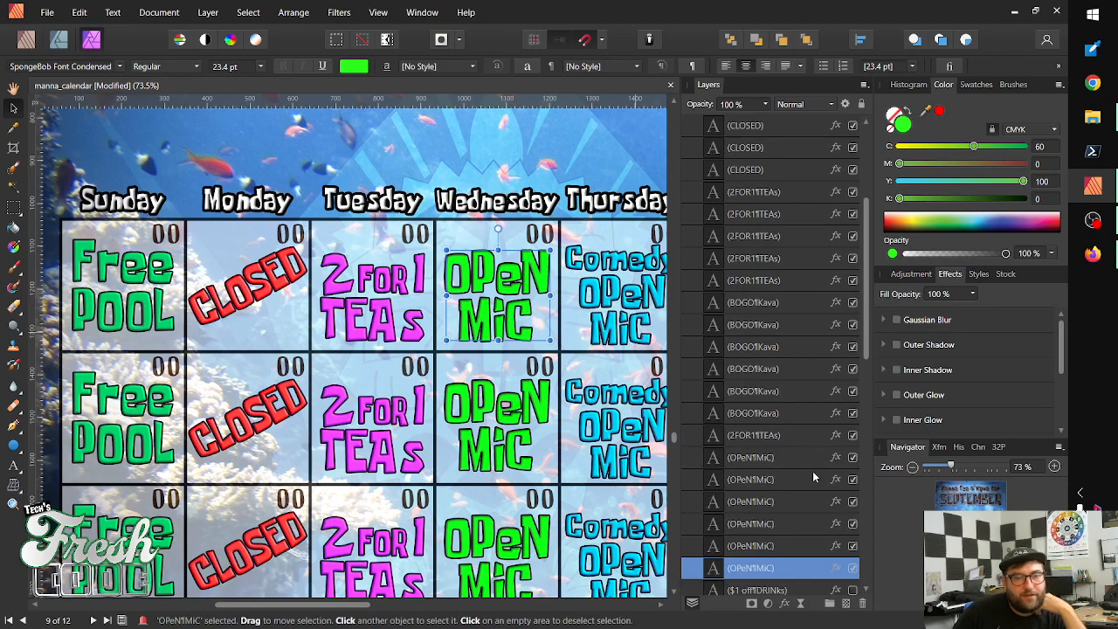
left_click(395, 325, "shift")
left_click(266, 298, "shift")
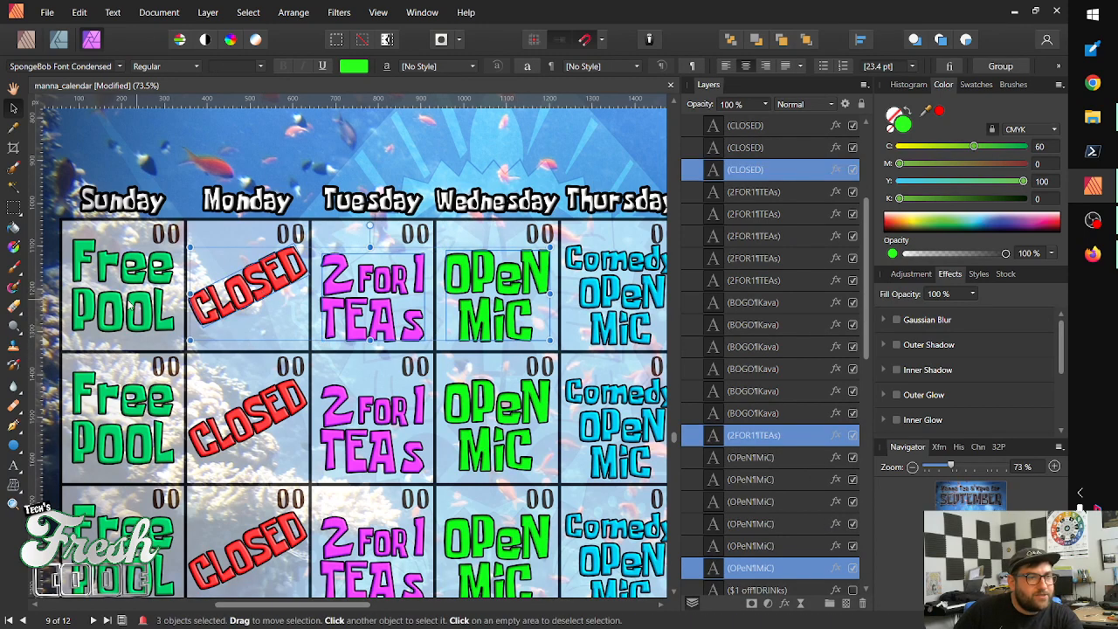
left_click(125, 307, "shift")
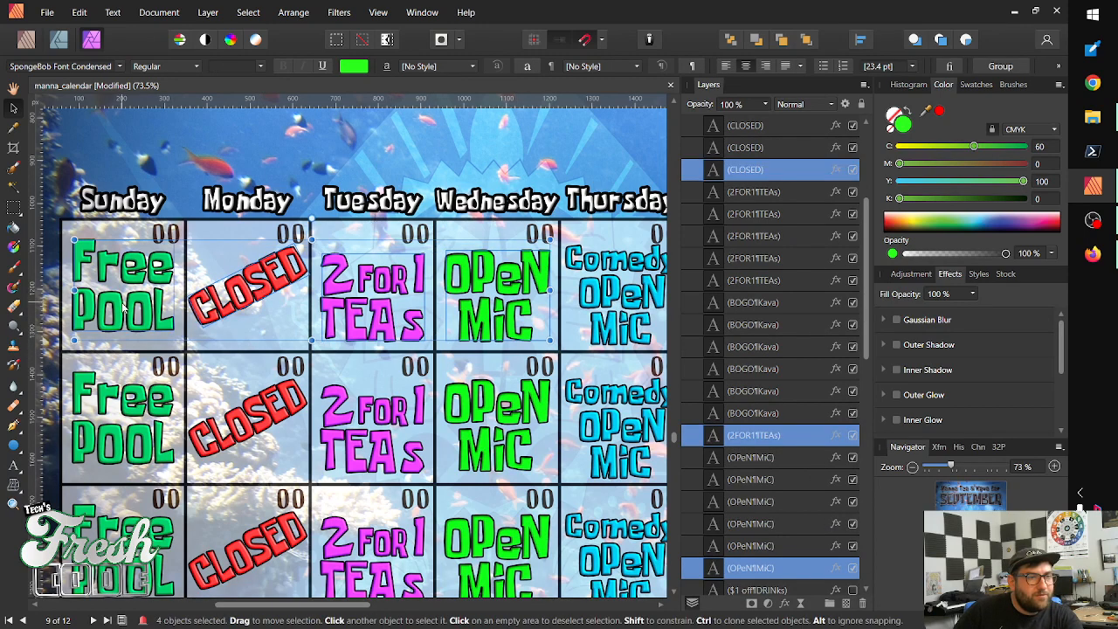
left_click(853, 569)
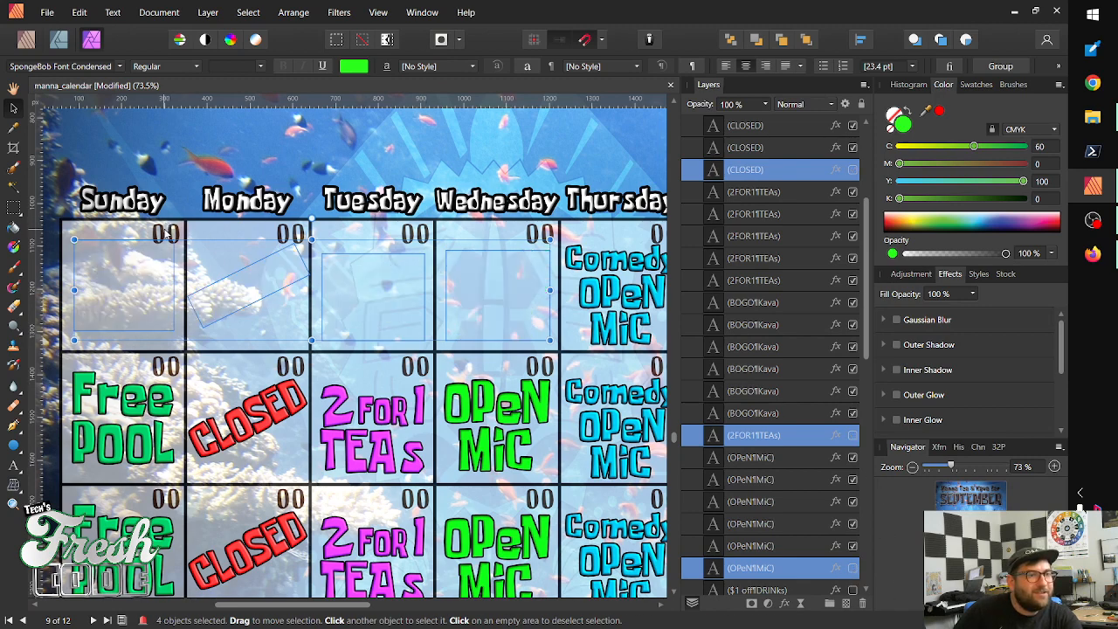
Hide the placeholder date in the Sunday box of September's first week
left_click(166, 234)
double_click(165, 236)
left_click(165, 227)
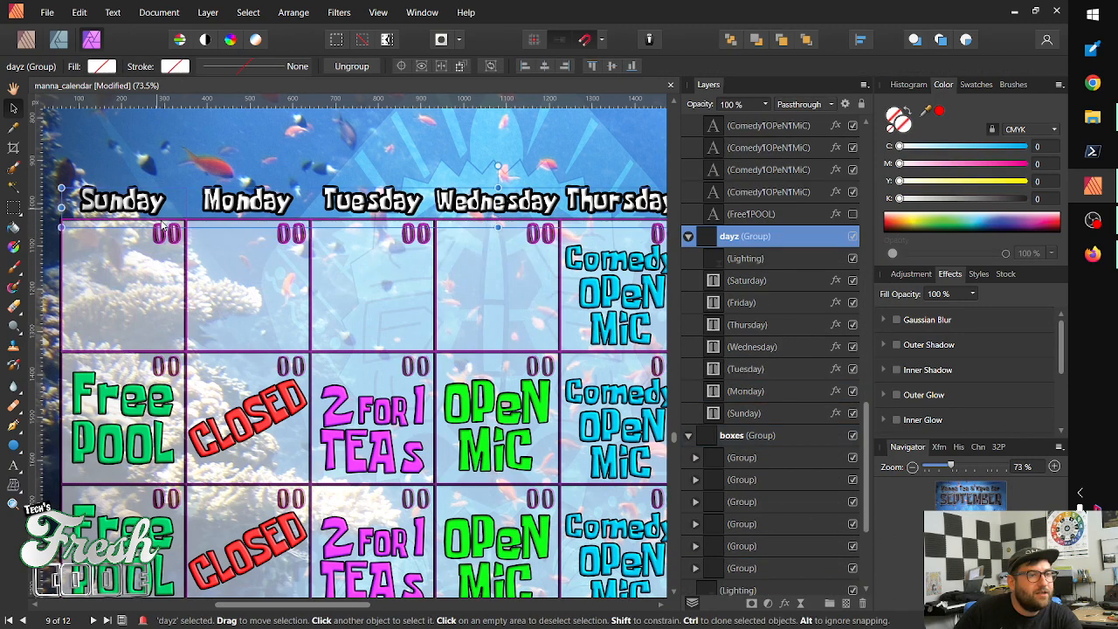
double_click(165, 236)
double_click(166, 236)
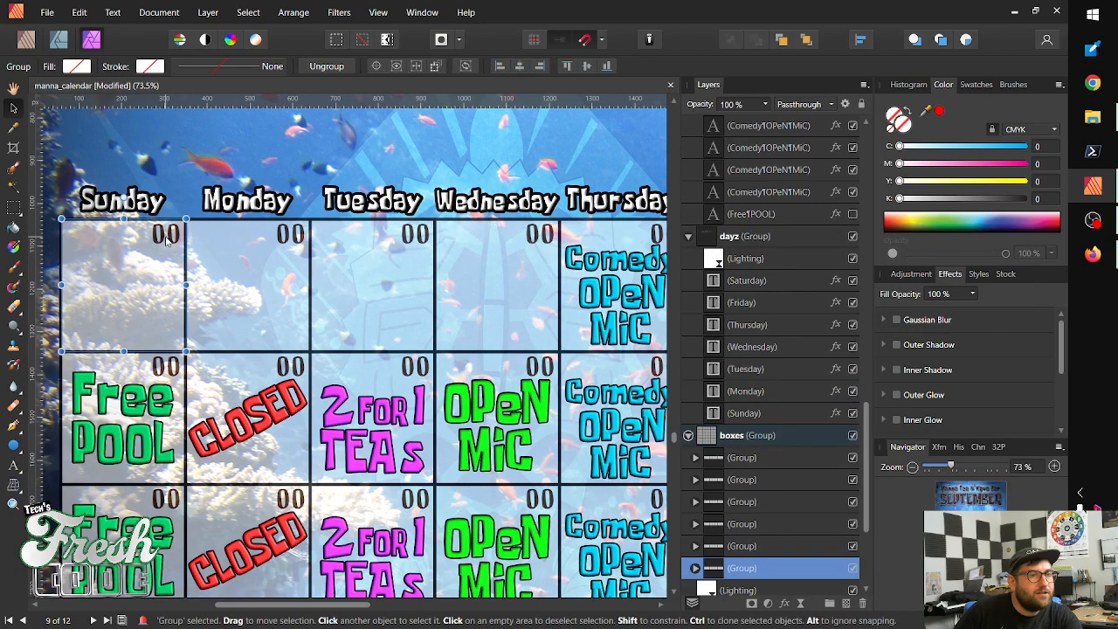
double_click(169, 236)
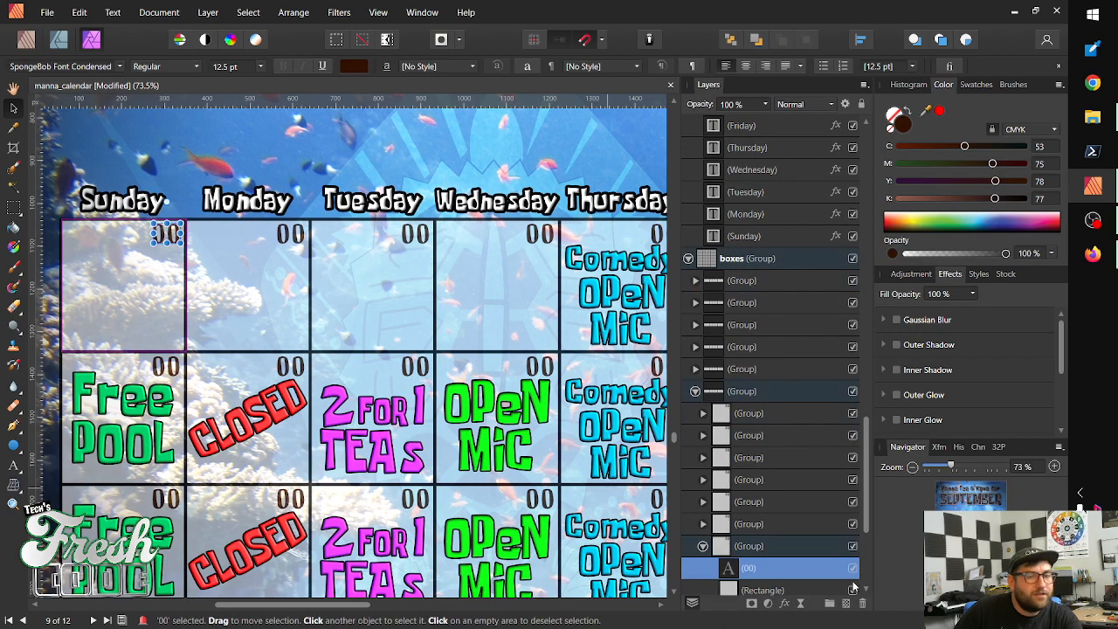
left_click(852, 568)
Hide the placeholder date in the Monday box of September's first week
left_click(292, 234)
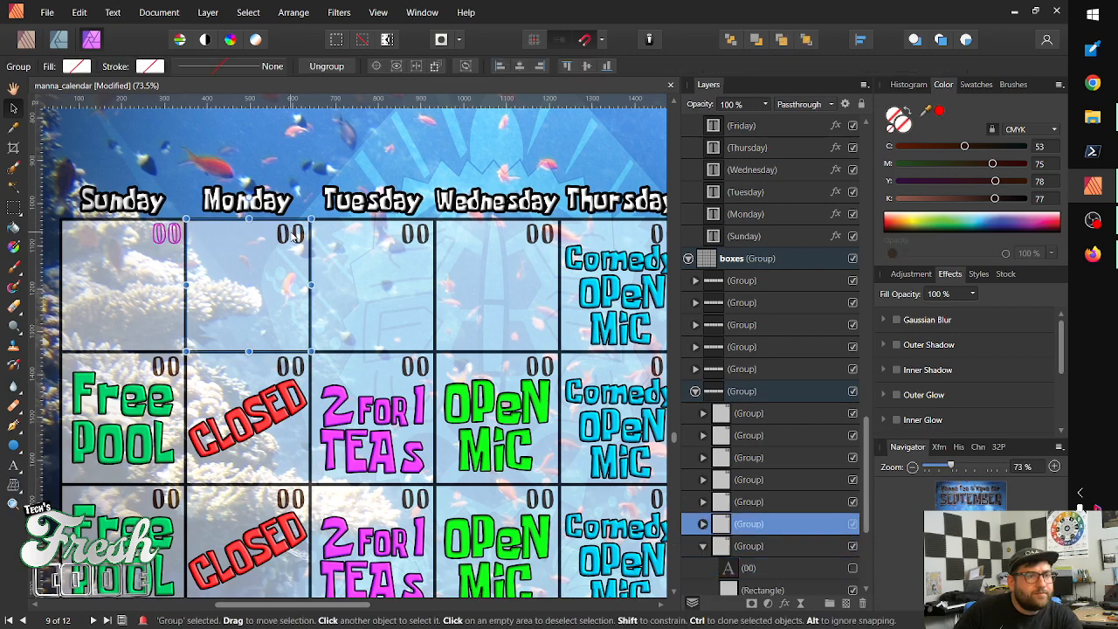
double_click(291, 246)
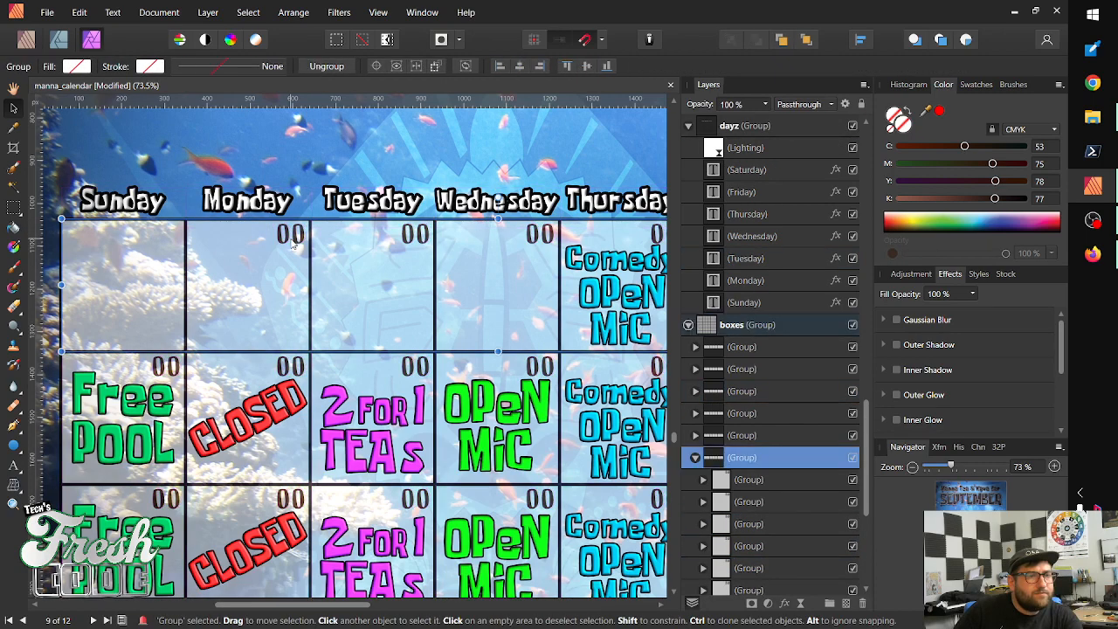
double_click(297, 244)
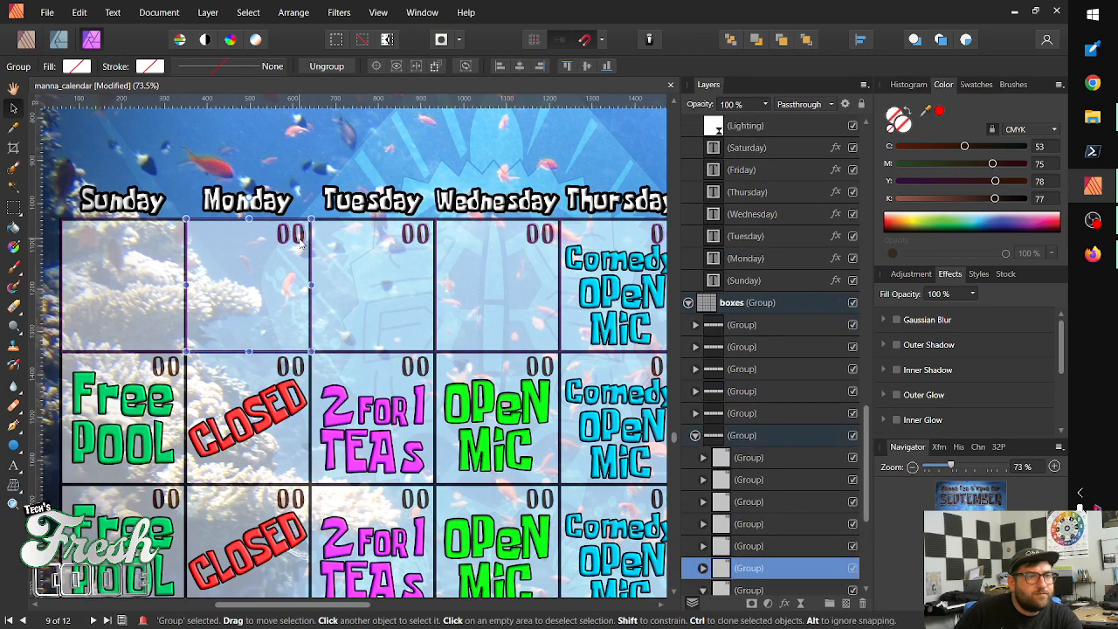
double_click(297, 242)
left_click(853, 569)
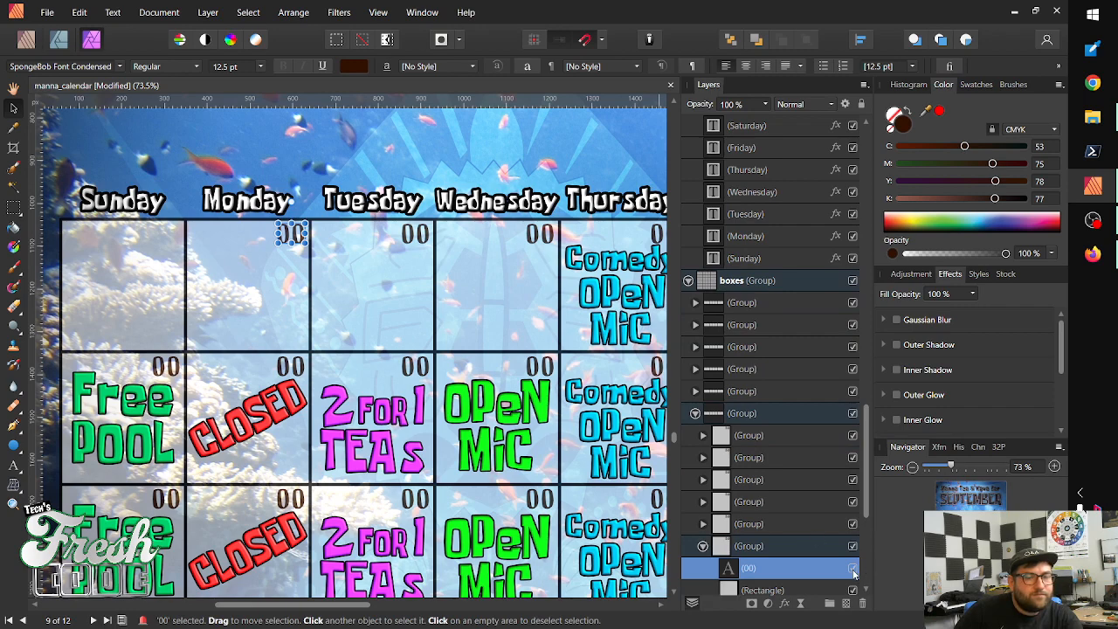
Hide the placeholder dates in the Tuesday and Wednesday boxes of September's first week
left_click(415, 239)
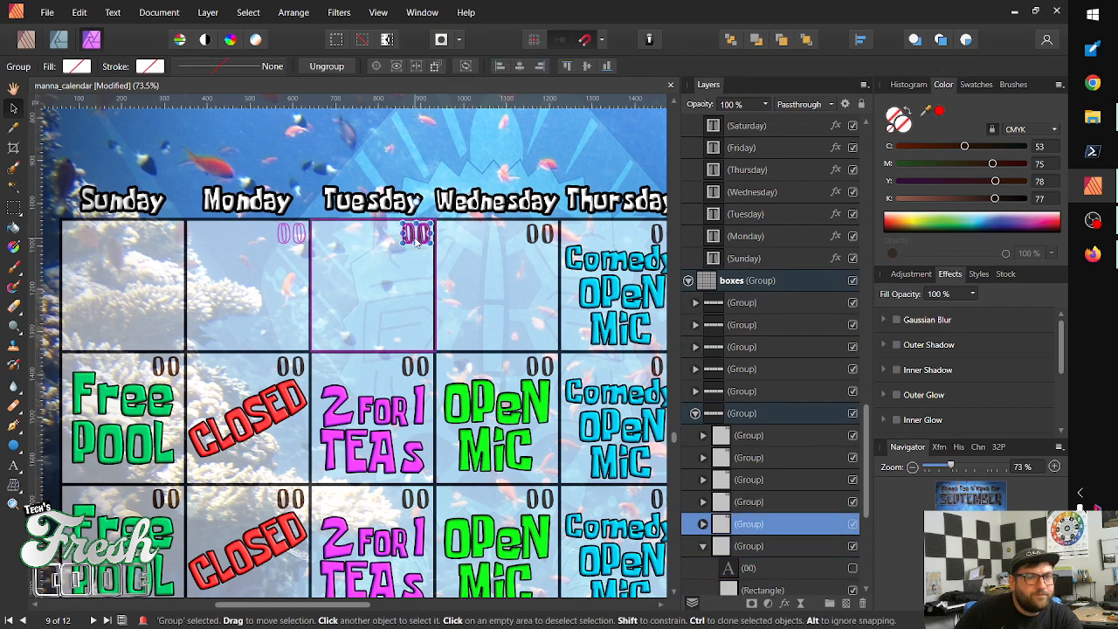
double_click(415, 240)
double_click(416, 240)
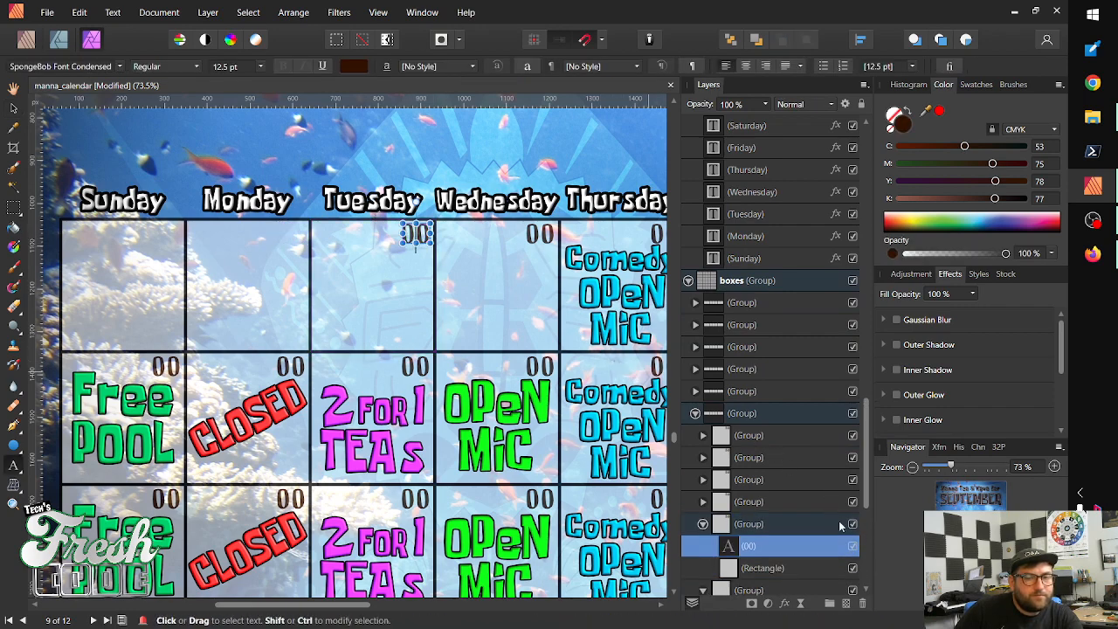
left_click(852, 546)
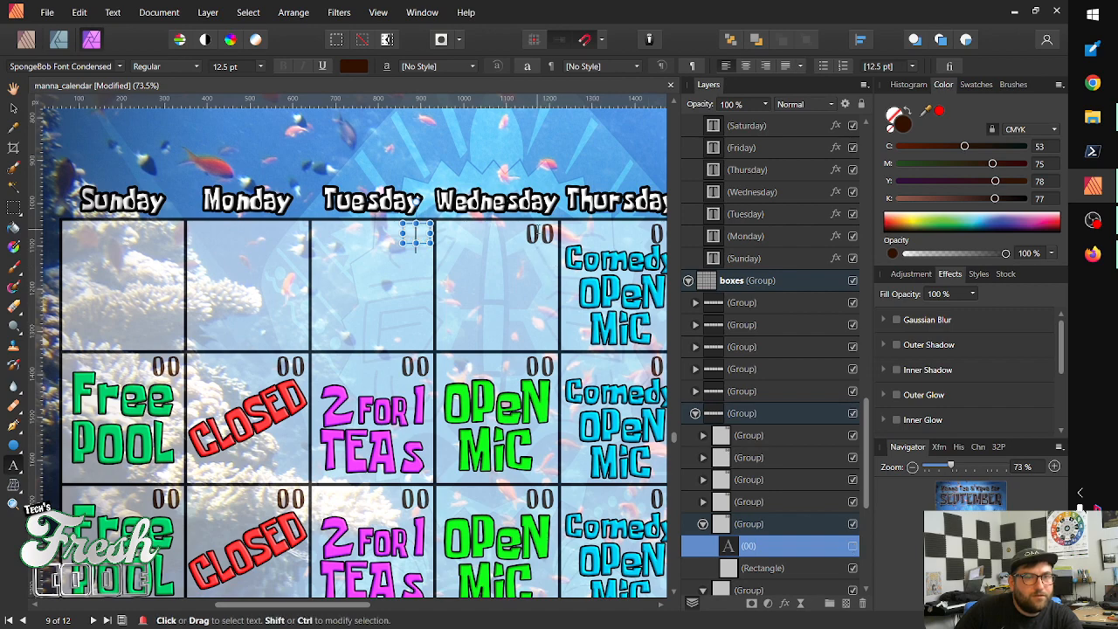
left_click(538, 228)
left_click(539, 235)
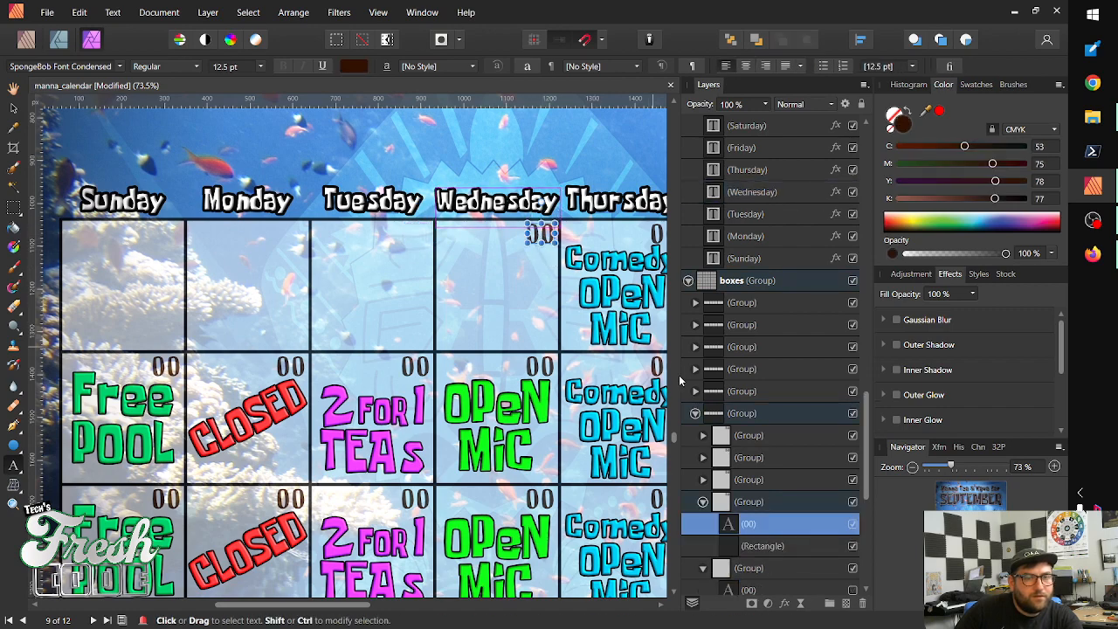
left_click(853, 523)
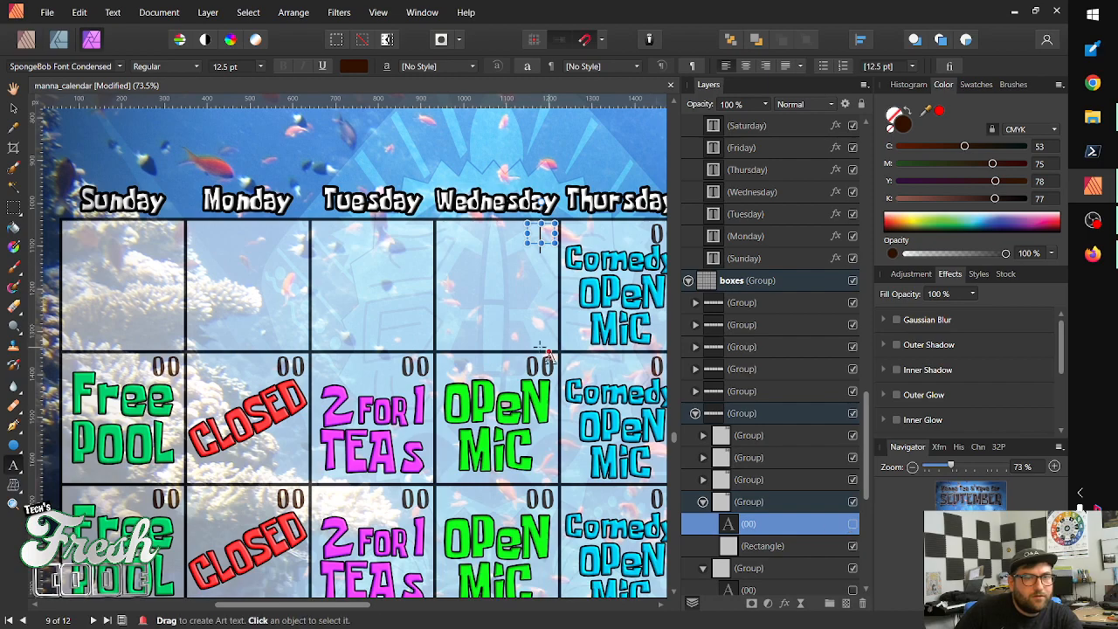
Hide the placeholder dates in the Saturday boxes of the fifth and sixth week rows
scroll(524, 366, "down", 5)
scroll(489, 393, "right", 5)
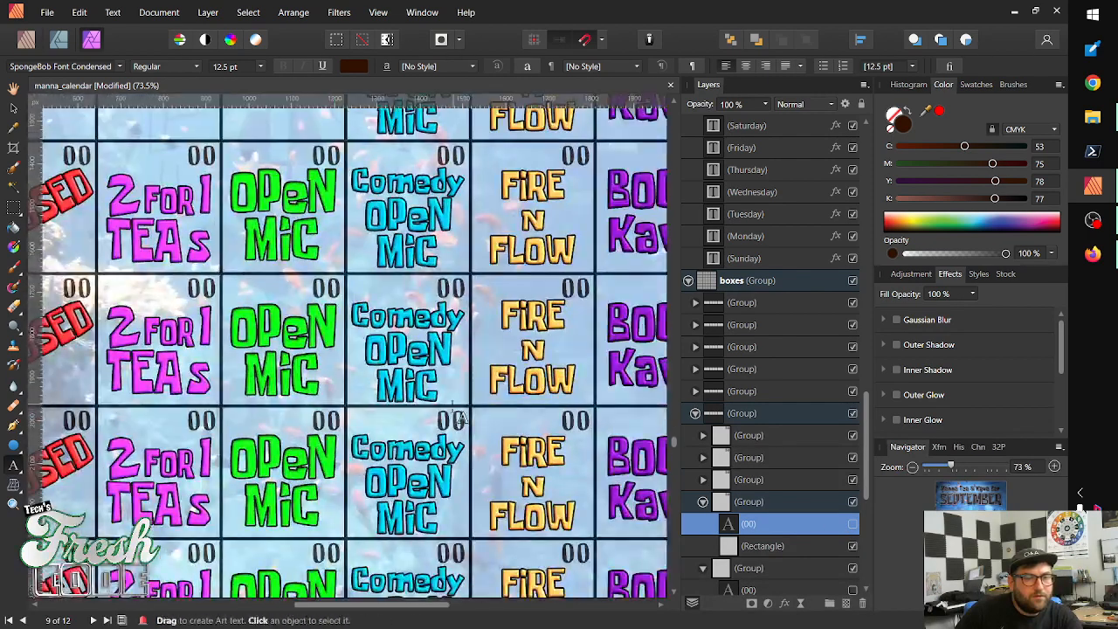
scroll(460, 418, "down", 5)
scroll(460, 417, "right", 3)
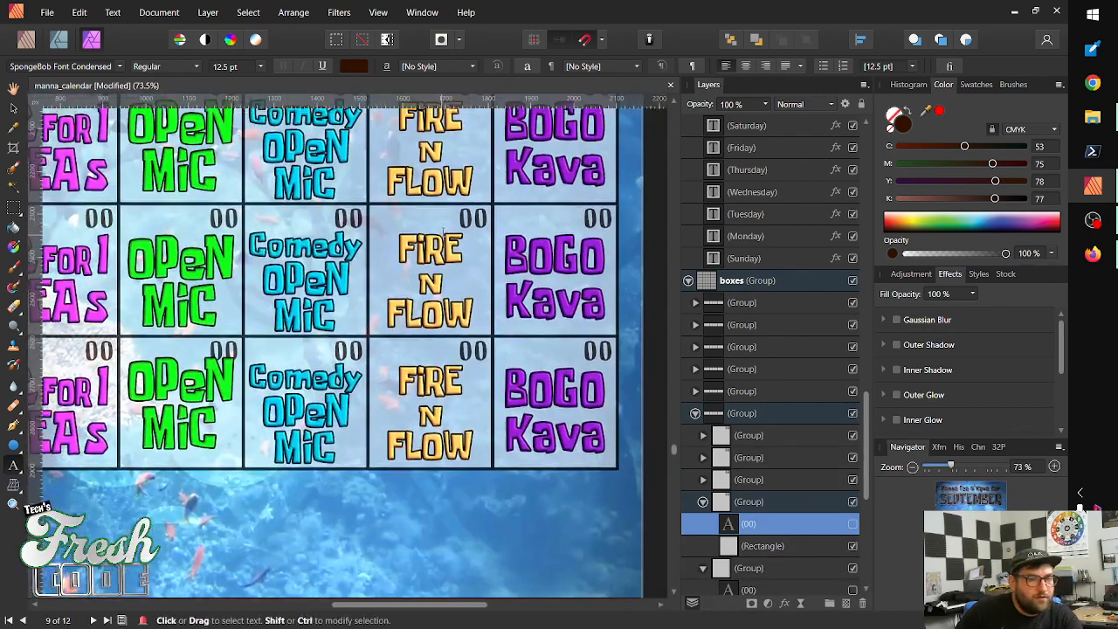
left_click(596, 344)
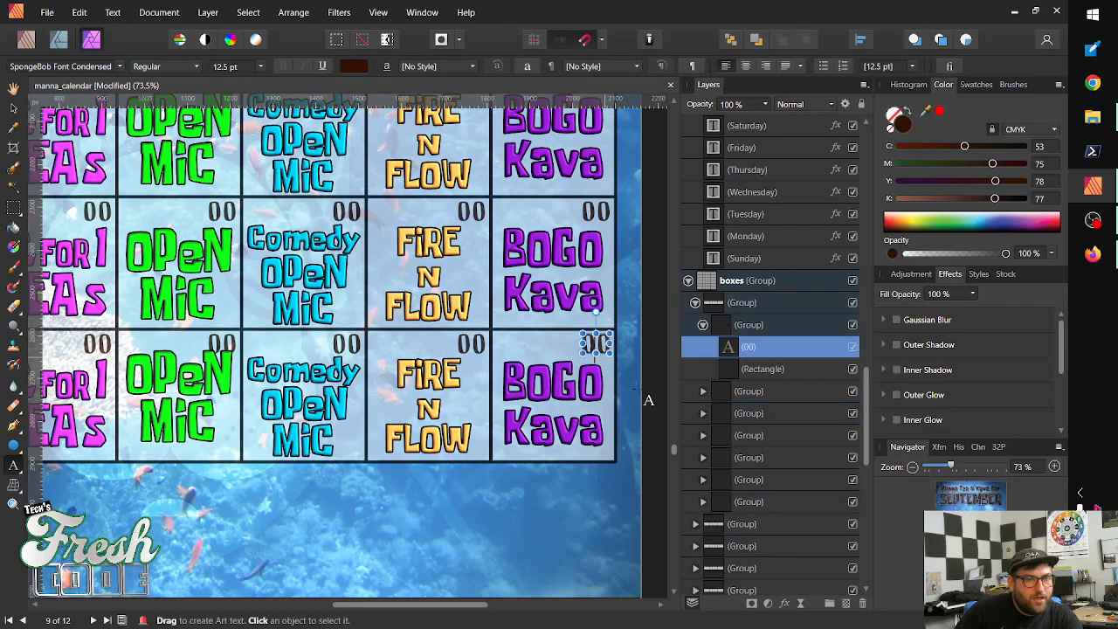
left_click(852, 348)
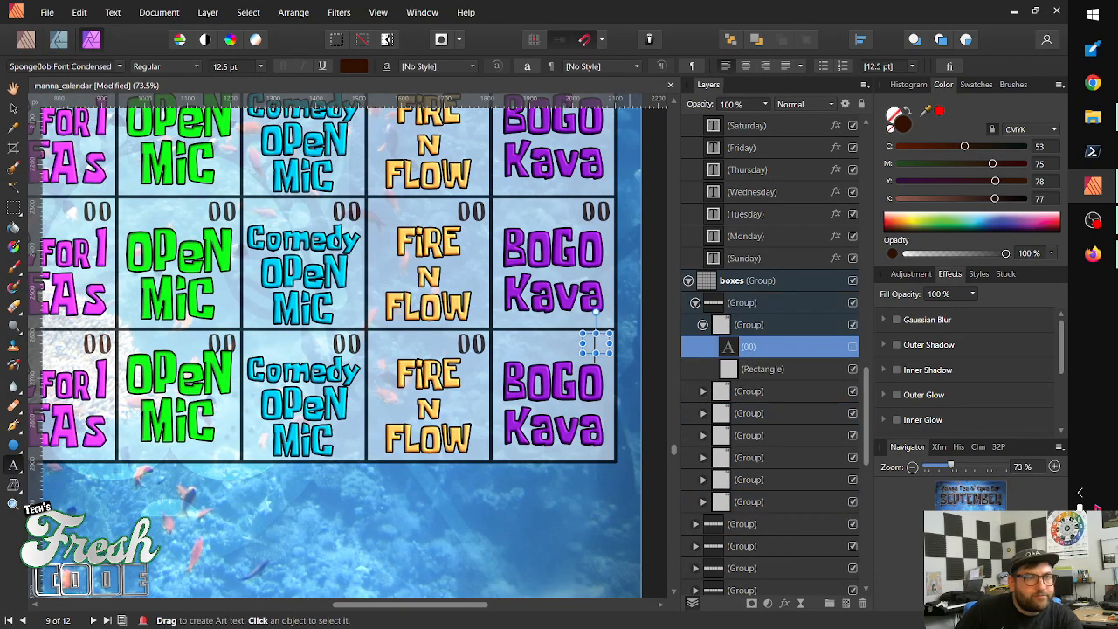
left_click(598, 211)
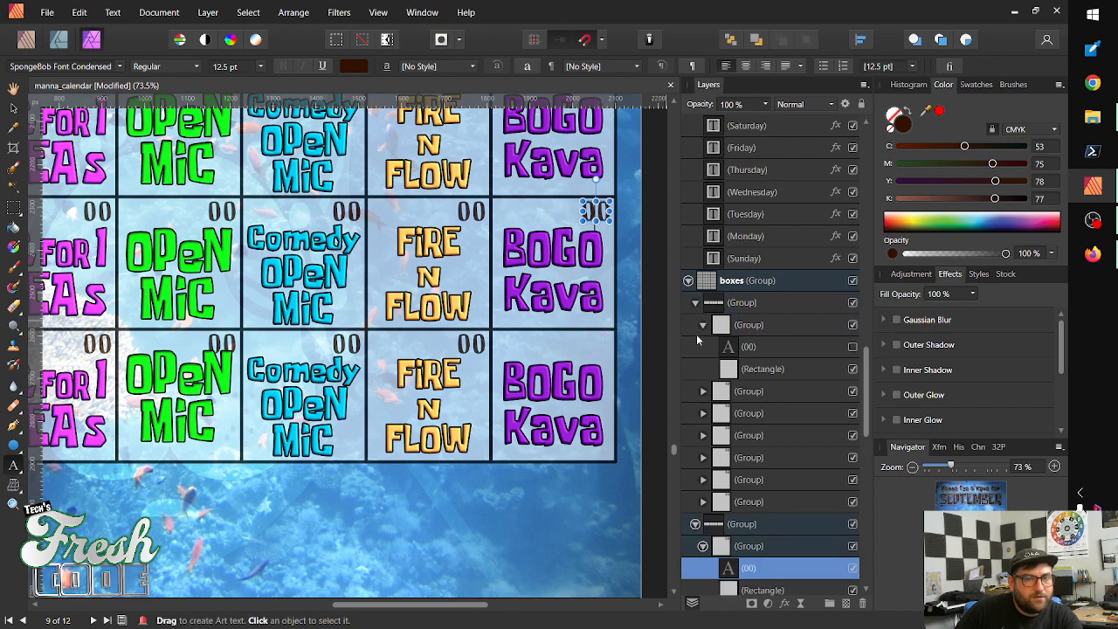
left_click(854, 569)
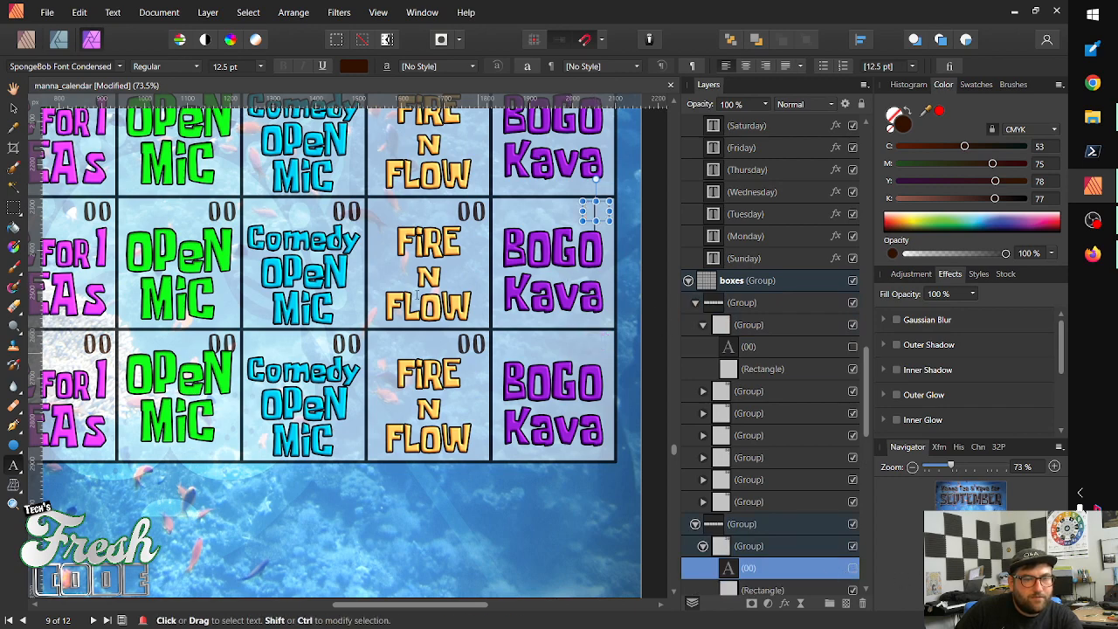
Hide the sixth week's Saturday box and the entire group of boxes forming that bottom row
left_click(13, 107)
left_click(593, 346)
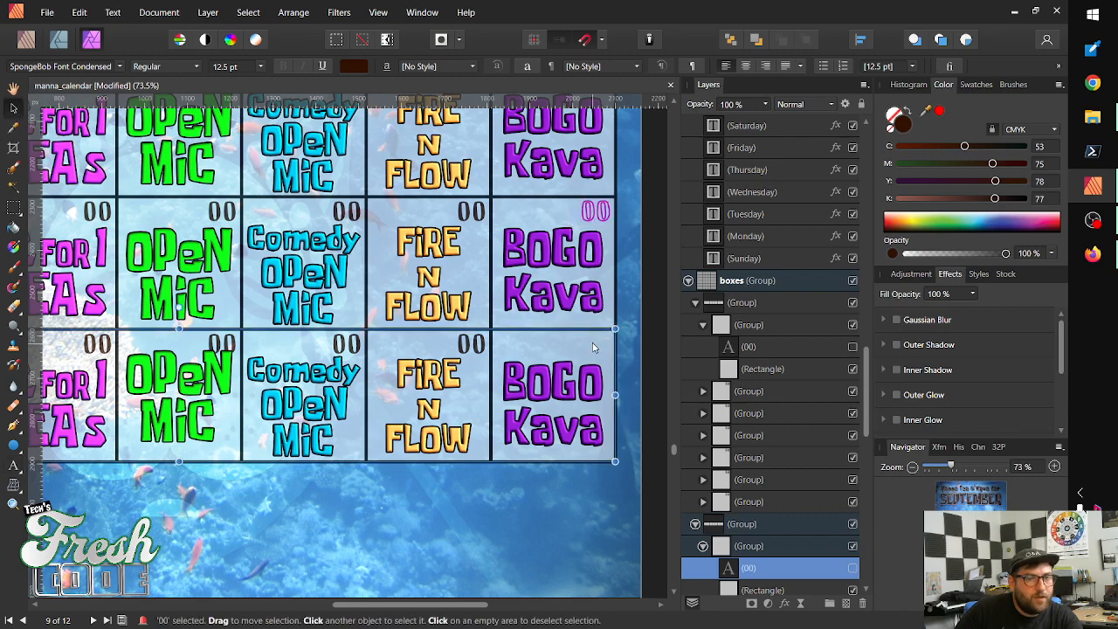
left_click(853, 325)
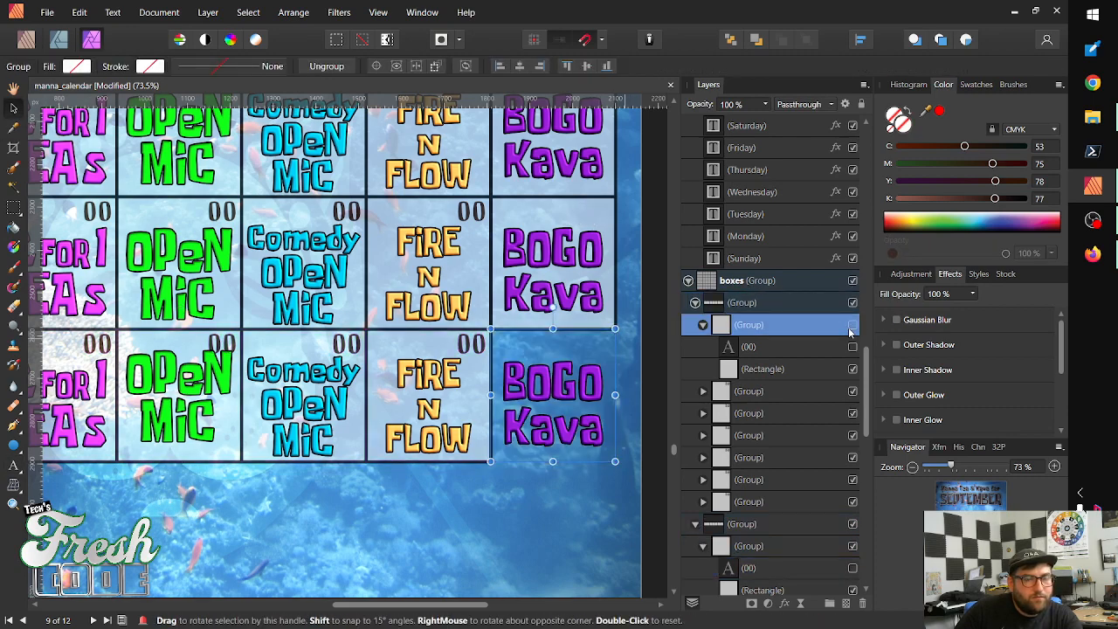
left_click(808, 304)
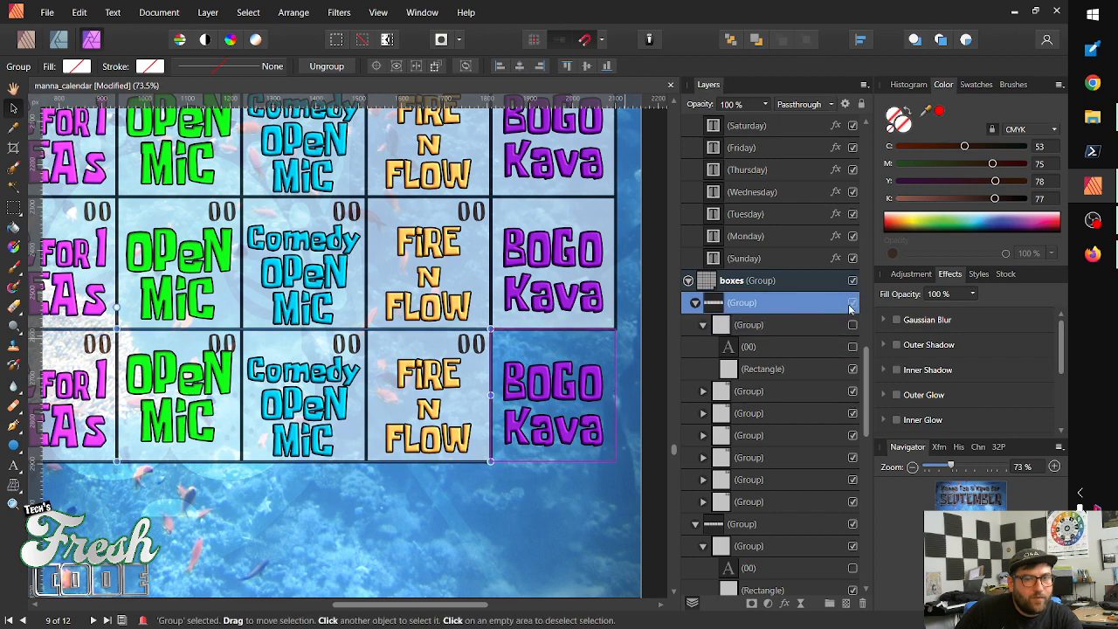
left_click(852, 304)
Hide all seven event texts of the sixth week, from BOGO Kava on Saturday back to Free Pool on Sunday
left_click(572, 391)
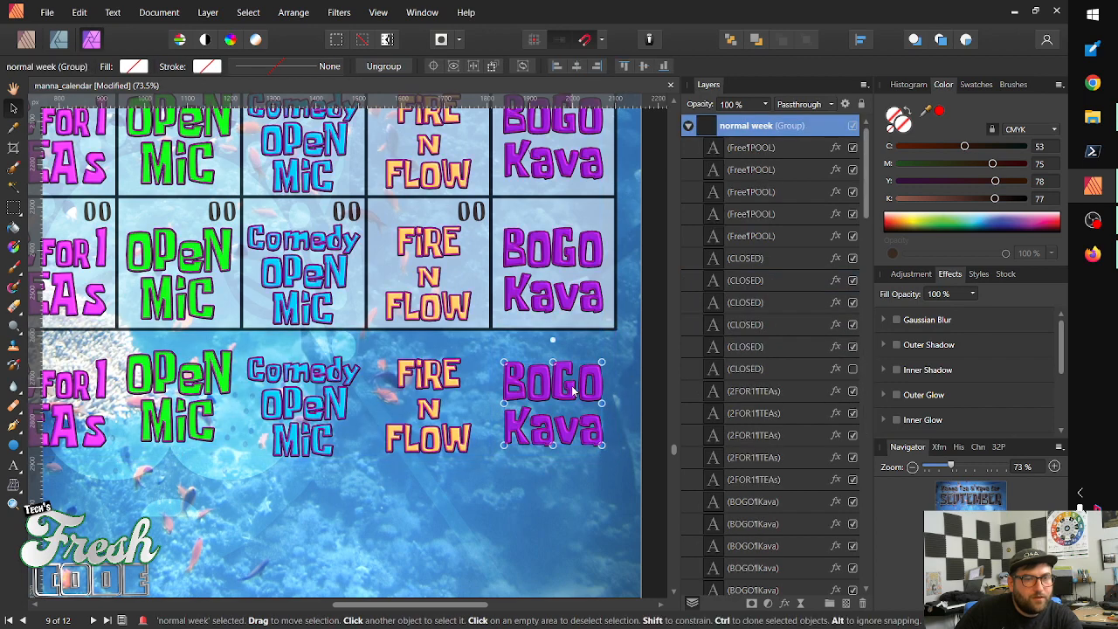
left_click(426, 412, "shift")
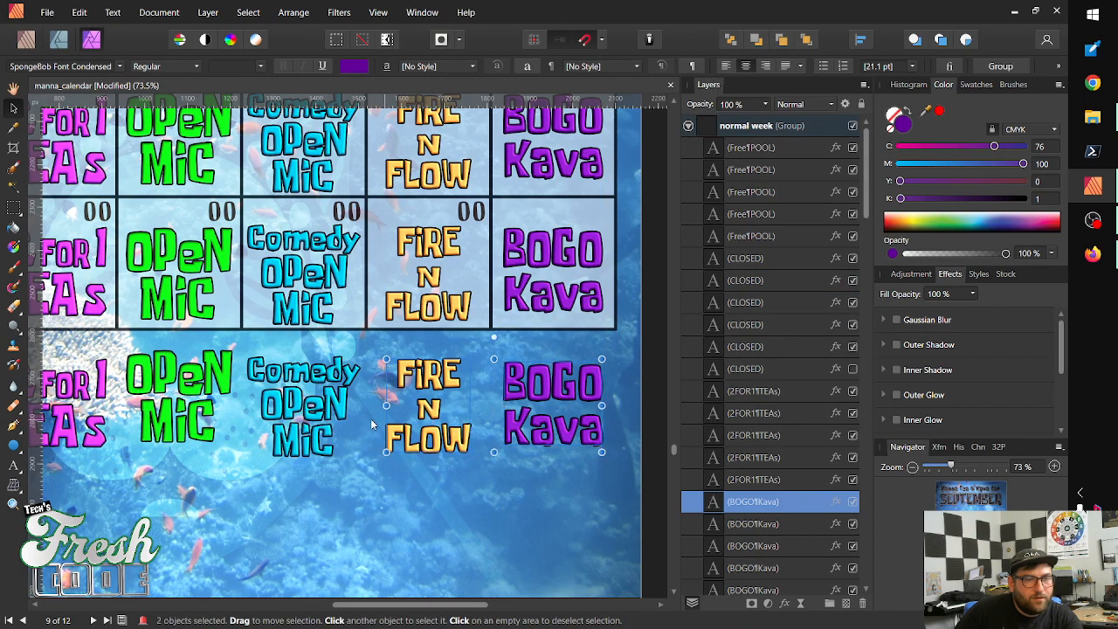
left_click(310, 426, "shift")
left_click(177, 422, "shift")
scroll(380, 434, "left", 3)
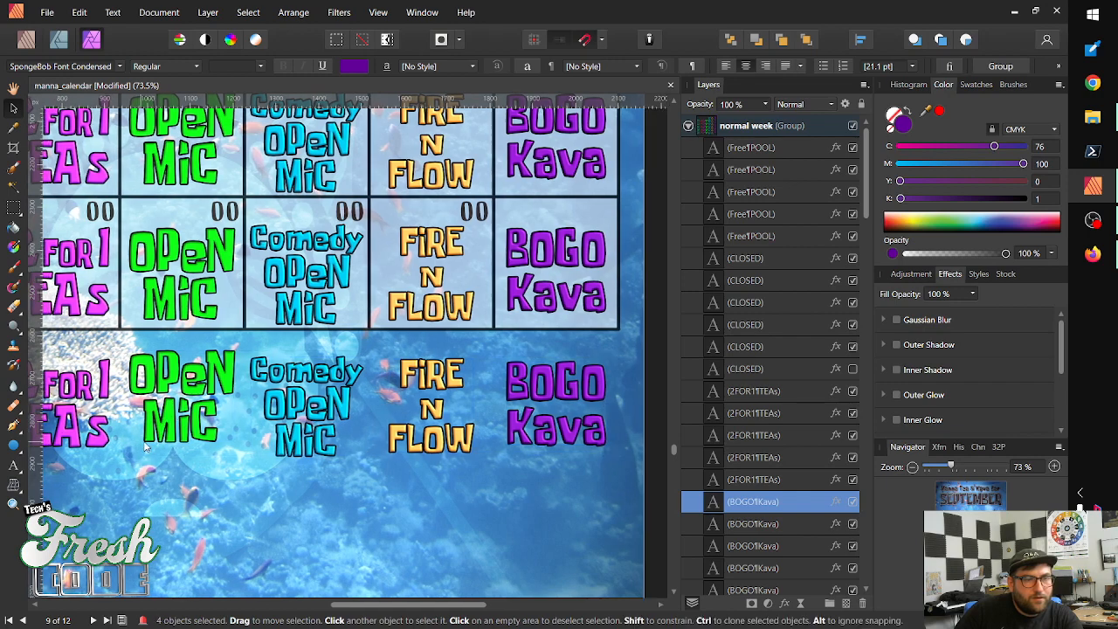
scroll(380, 434, "left", 3)
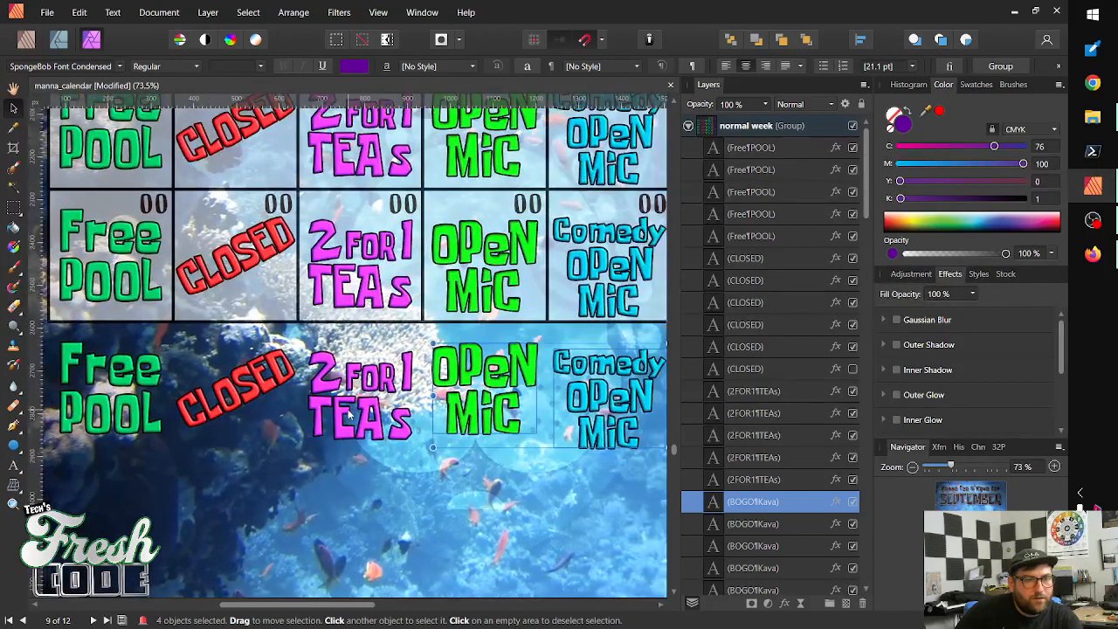
left_click(350, 418, "shift")
left_click(234, 390, "shift")
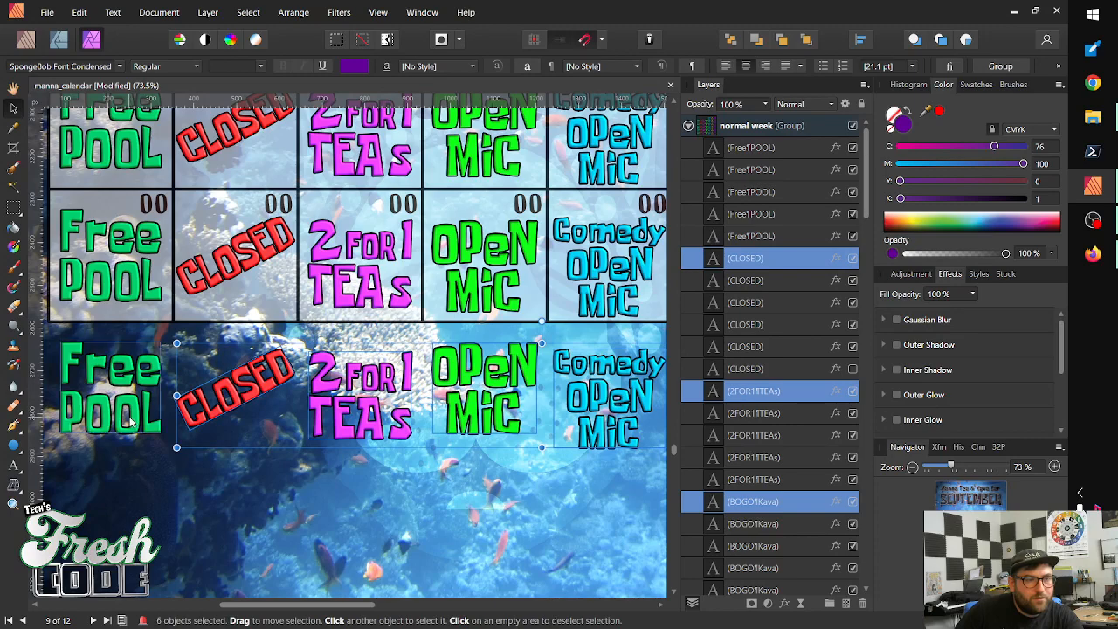
left_click(136, 419, "shift")
left_click(852, 260)
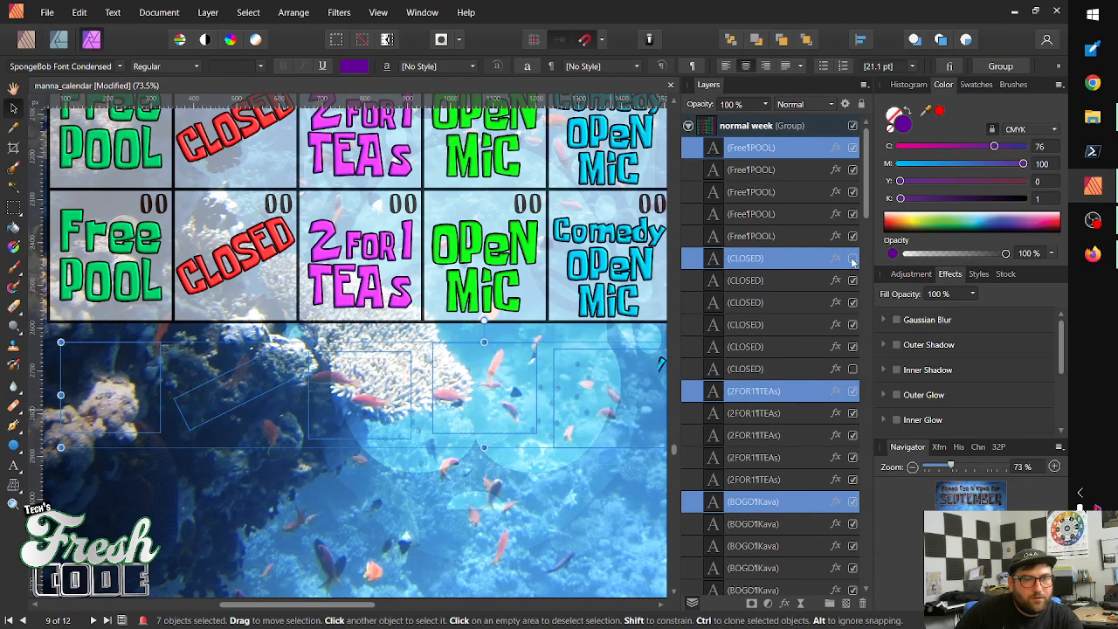
Examine the whole September grid and then the Saturday end of its last remaining week
key("z")
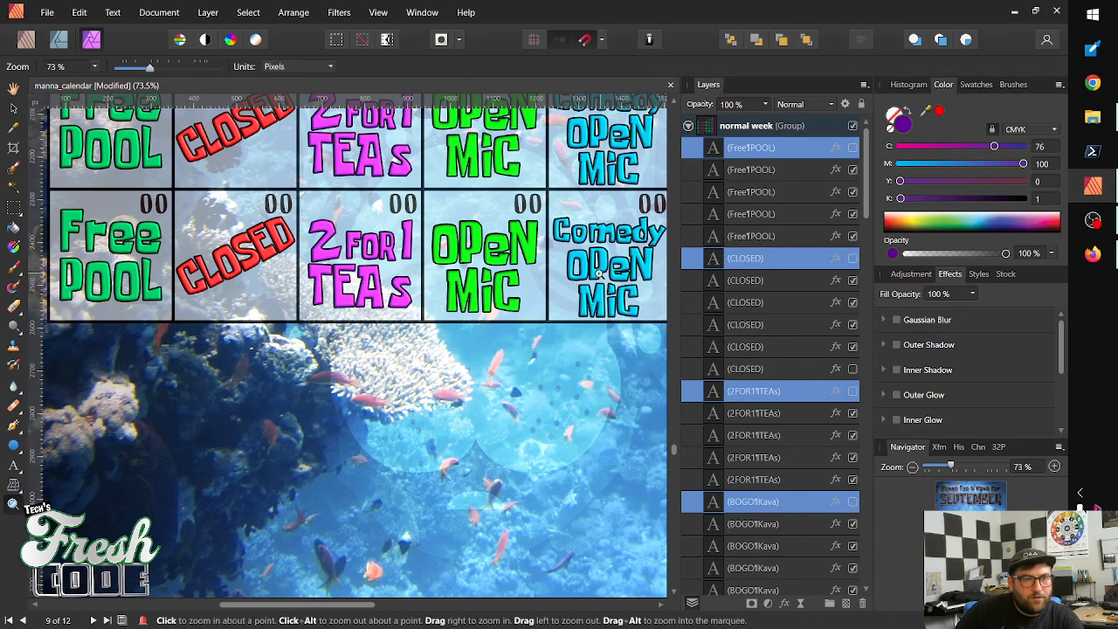
left_click_drag(599, 278, 388, 515)
left_click_drag(639, 402, 593, 371)
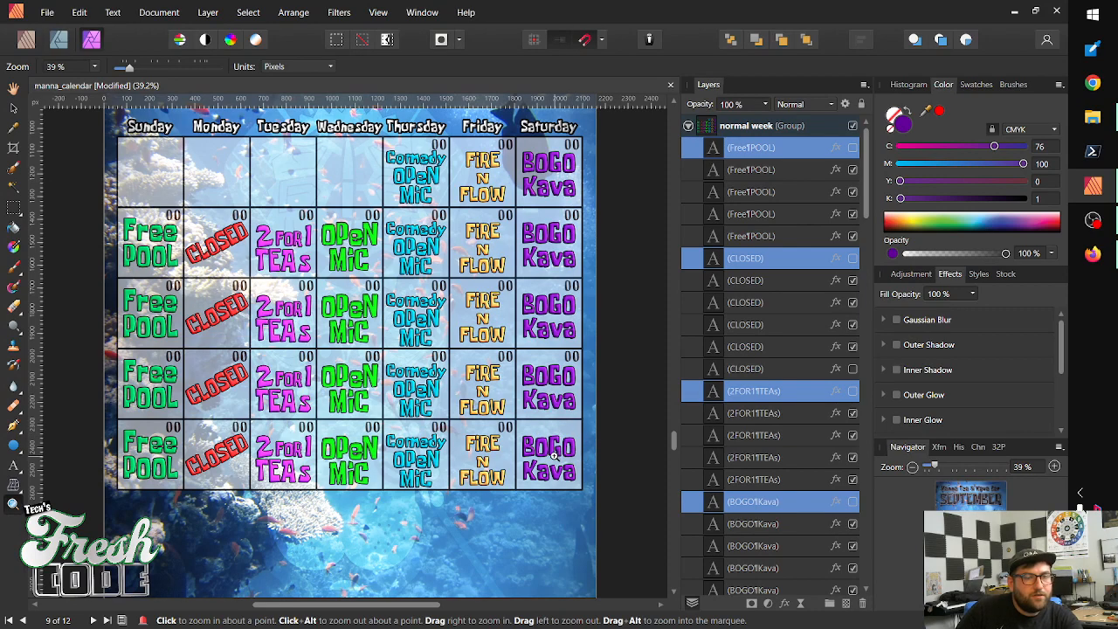
left_click_drag(552, 456, 645, 415)
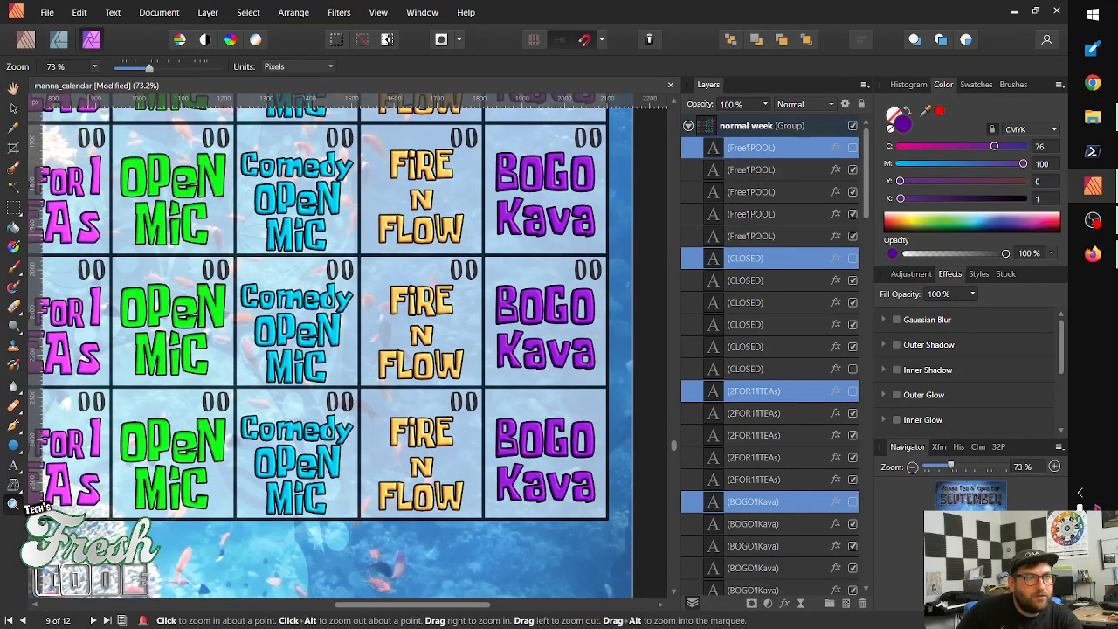
left_click(13, 108)
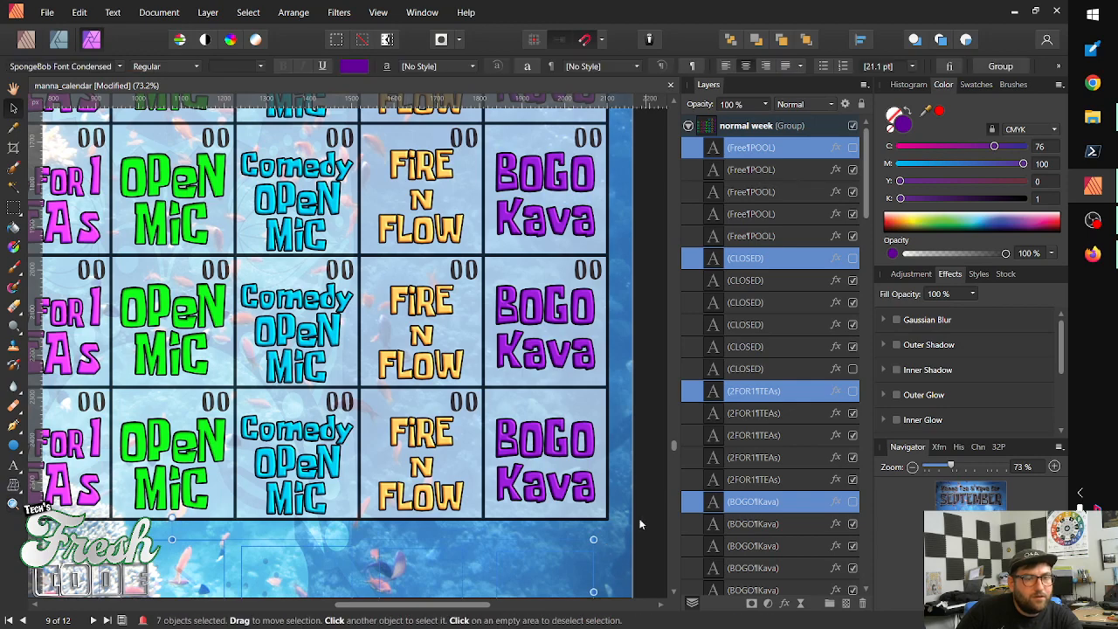
Hide the "BOGO Kava" text in the Saturday box of the last week row on the September page
left_click(564, 451, "shift")
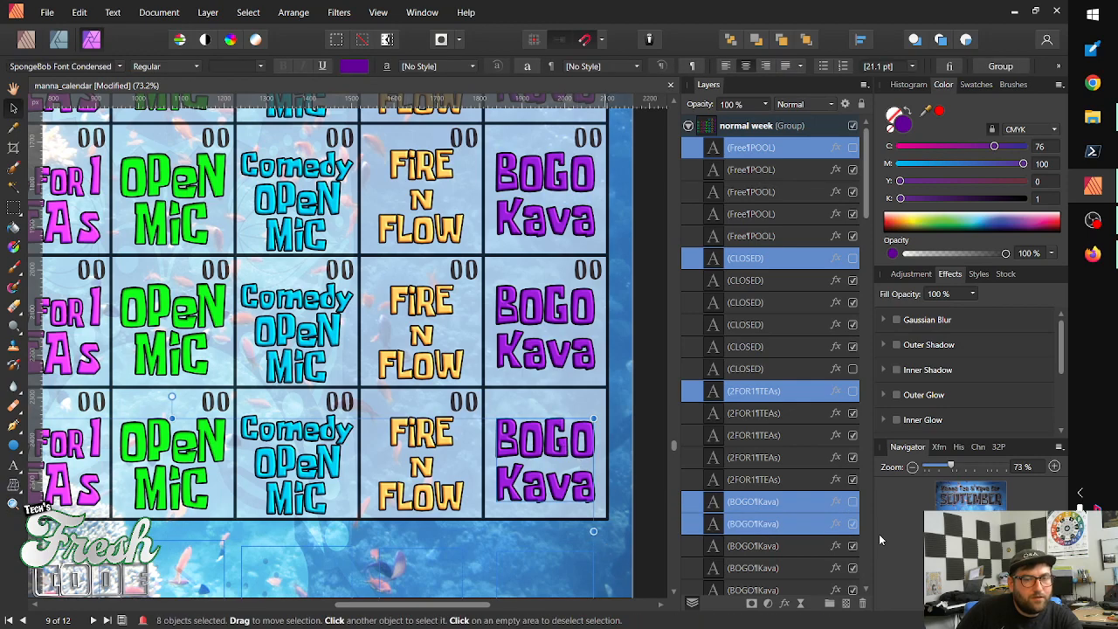
left_click(853, 524)
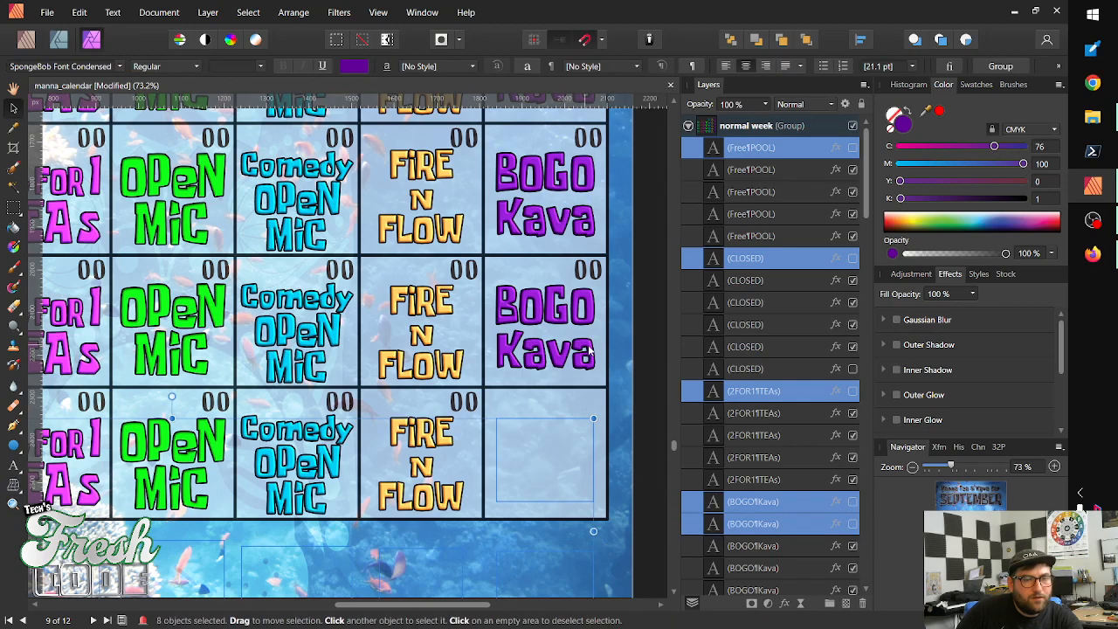
left_click(610, 378)
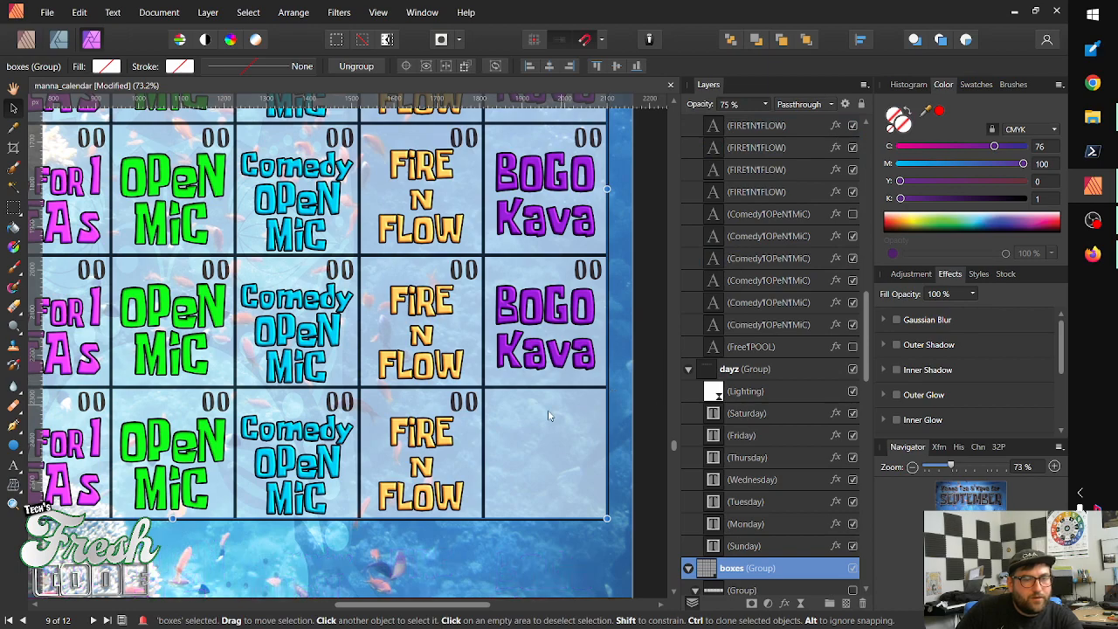
Review the whole September grid and the October page below it, checking the event texts in each week row
key("z")
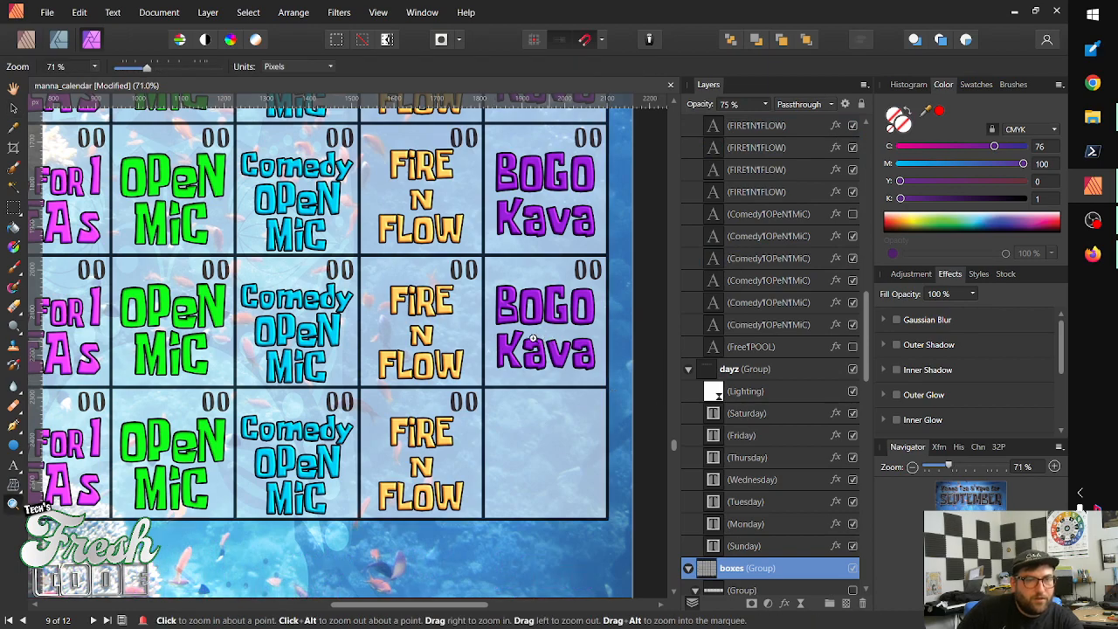
left_click_drag(494, 338, 368, 360)
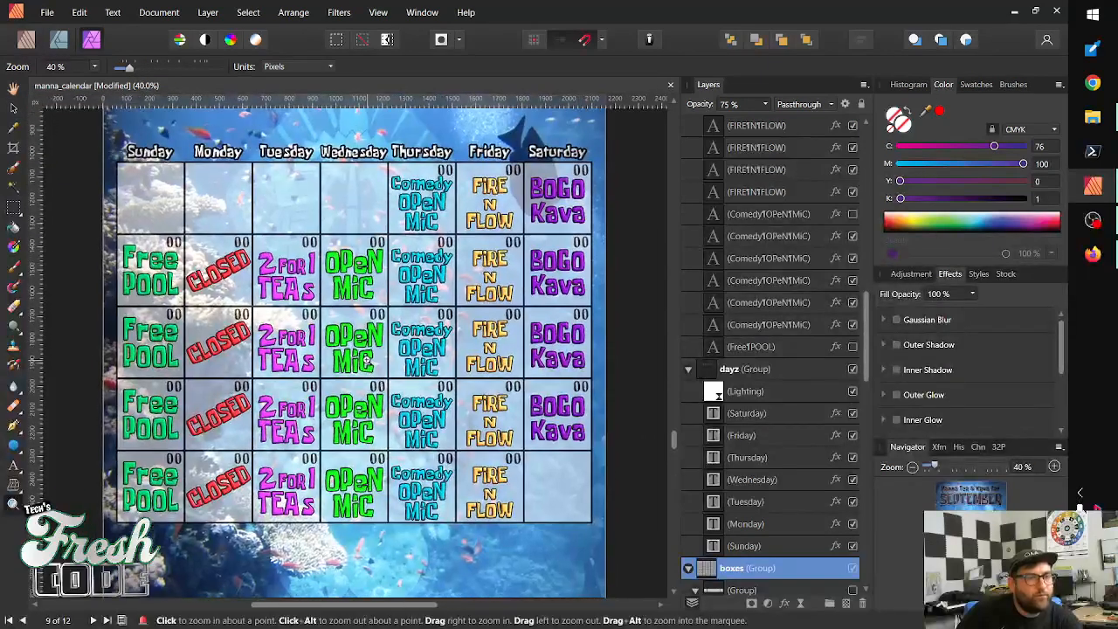
left_click(380, 287)
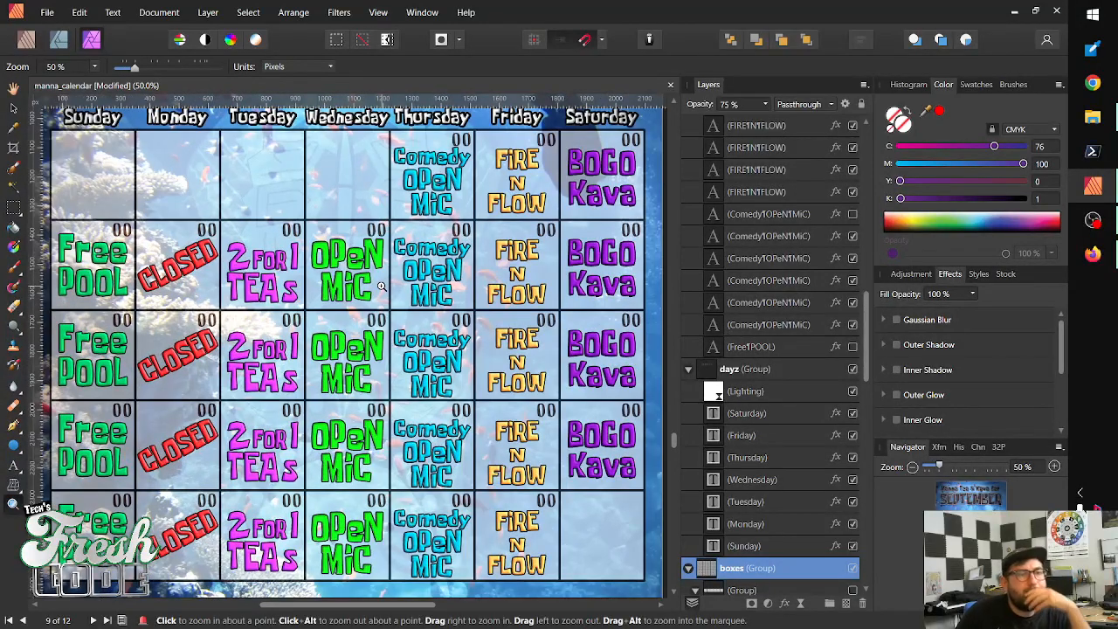
left_click_drag(412, 270, 316, 301)
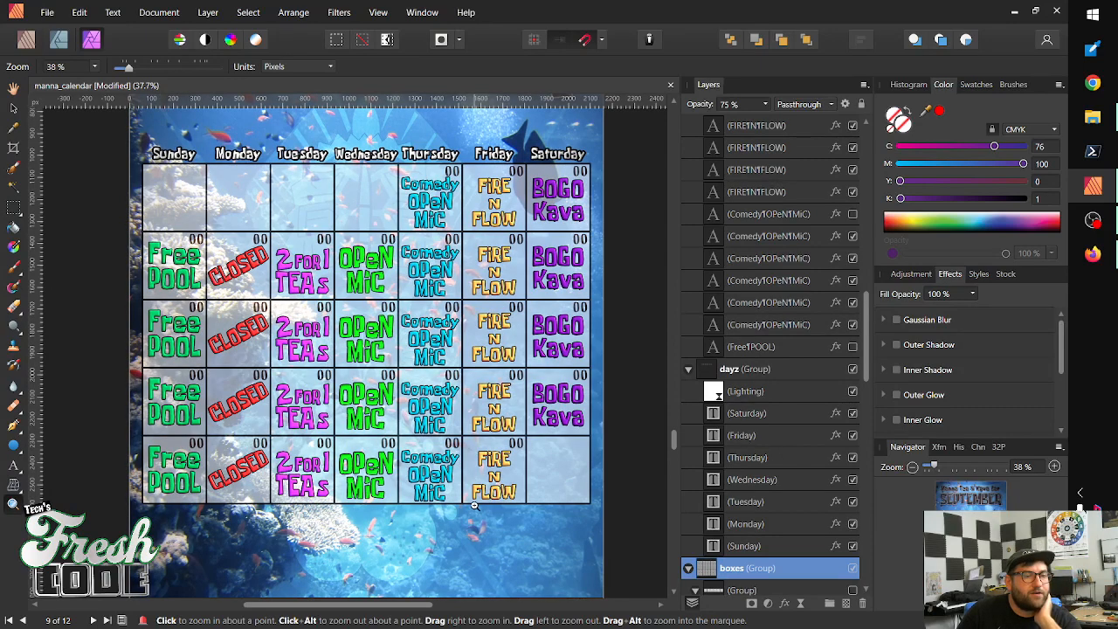
scroll(397, 538, "down", 5)
scroll(381, 425, "down", 10)
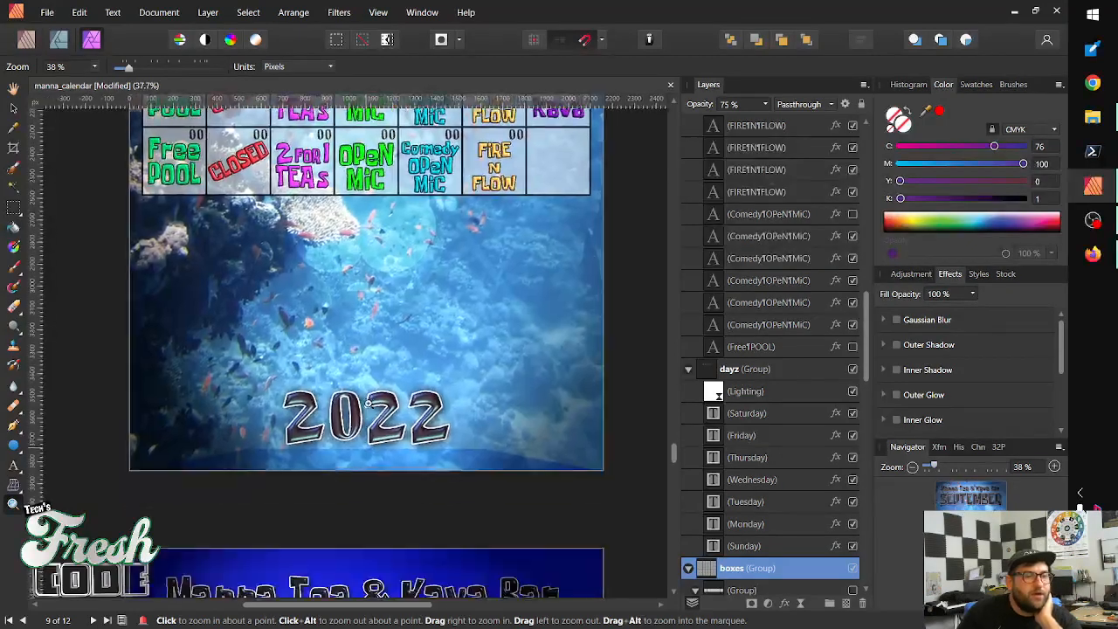
scroll(387, 426, "down", 5)
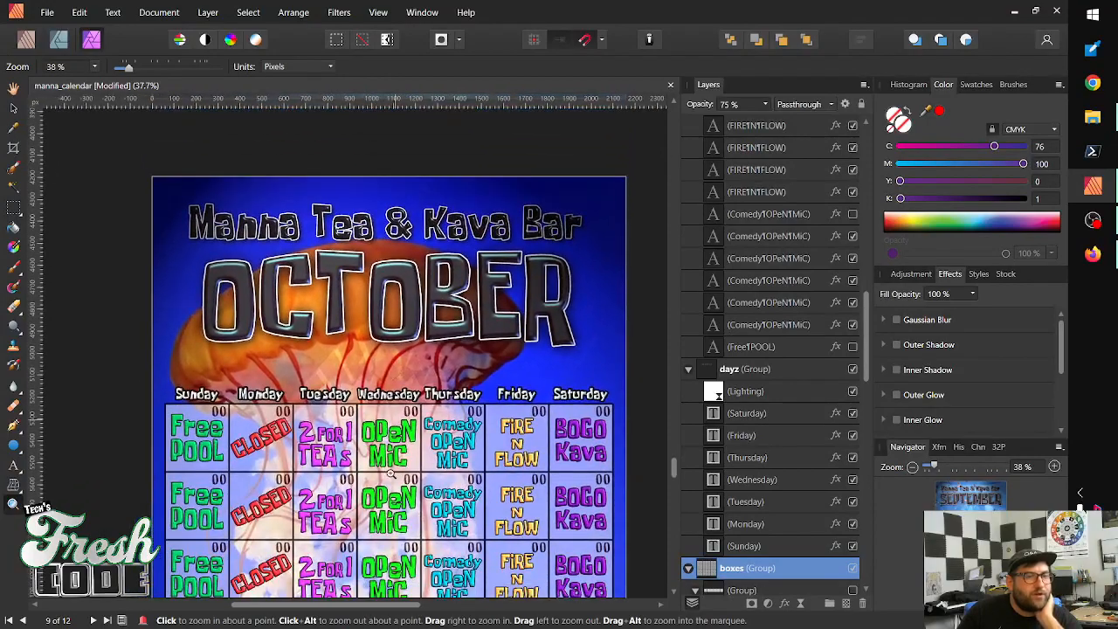
scroll(388, 424, "up", 1)
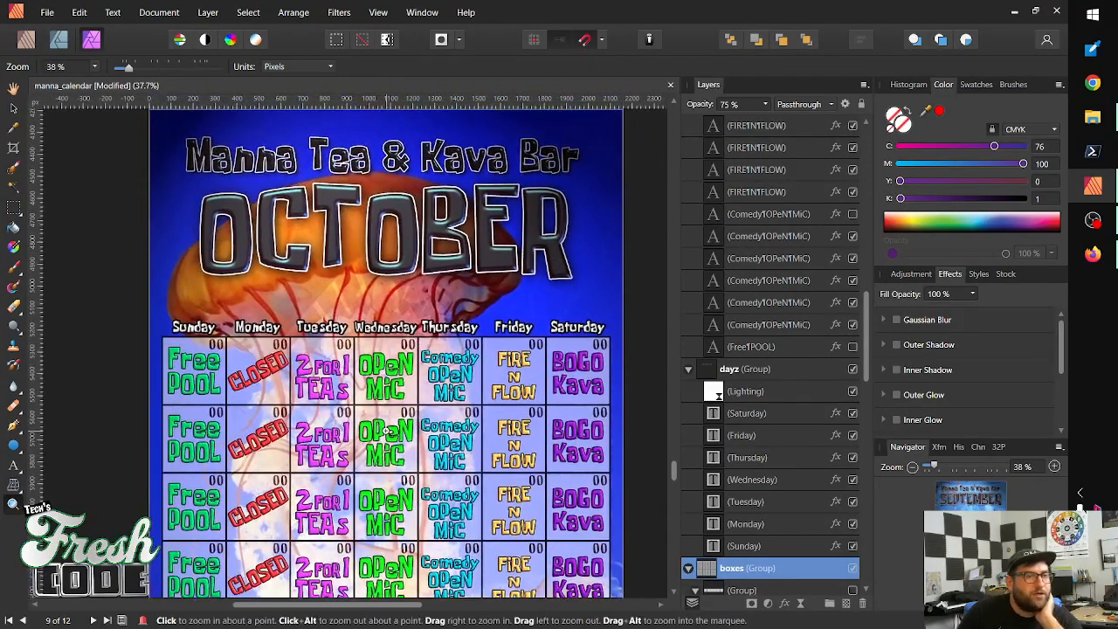
scroll(389, 436, "down", 2)
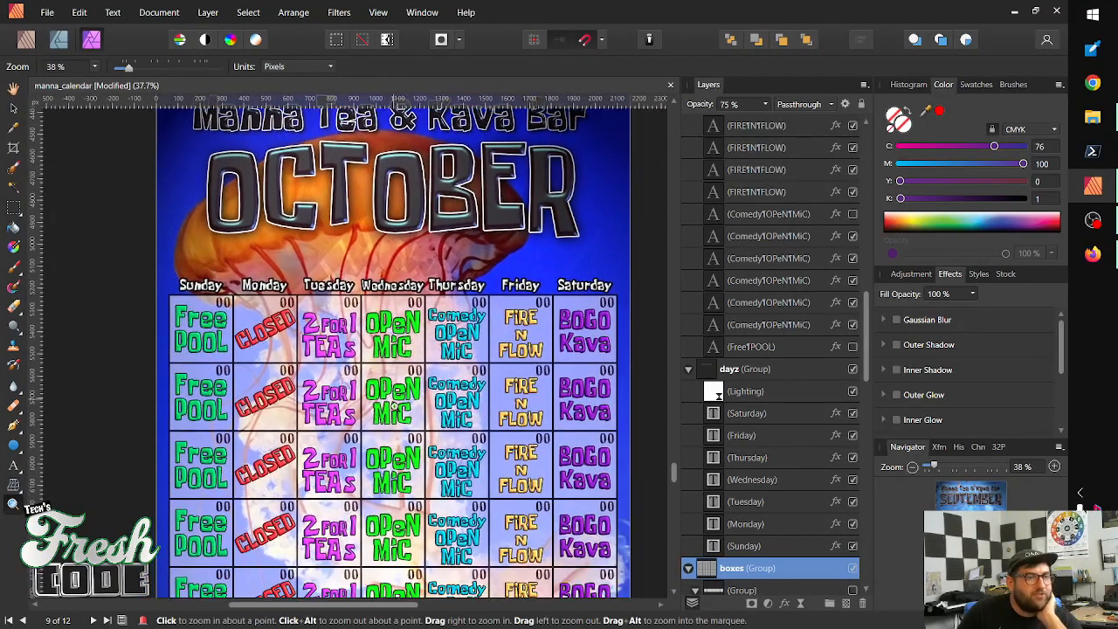
scroll(393, 468, "down", 6)
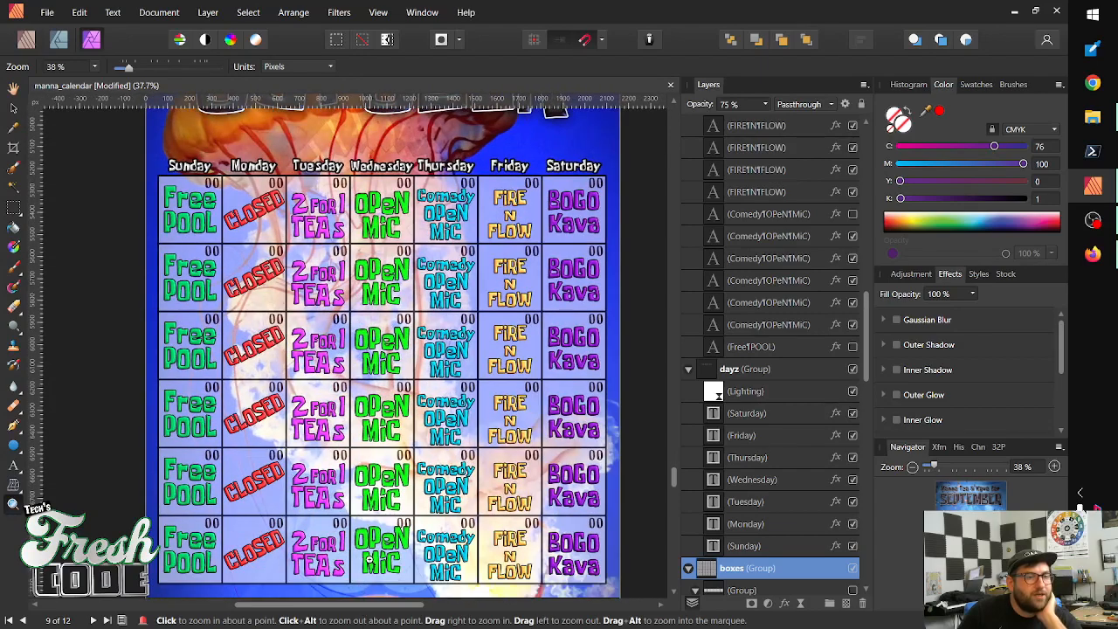
scroll(367, 584, "down", 10)
scroll(354, 568, "down", 5)
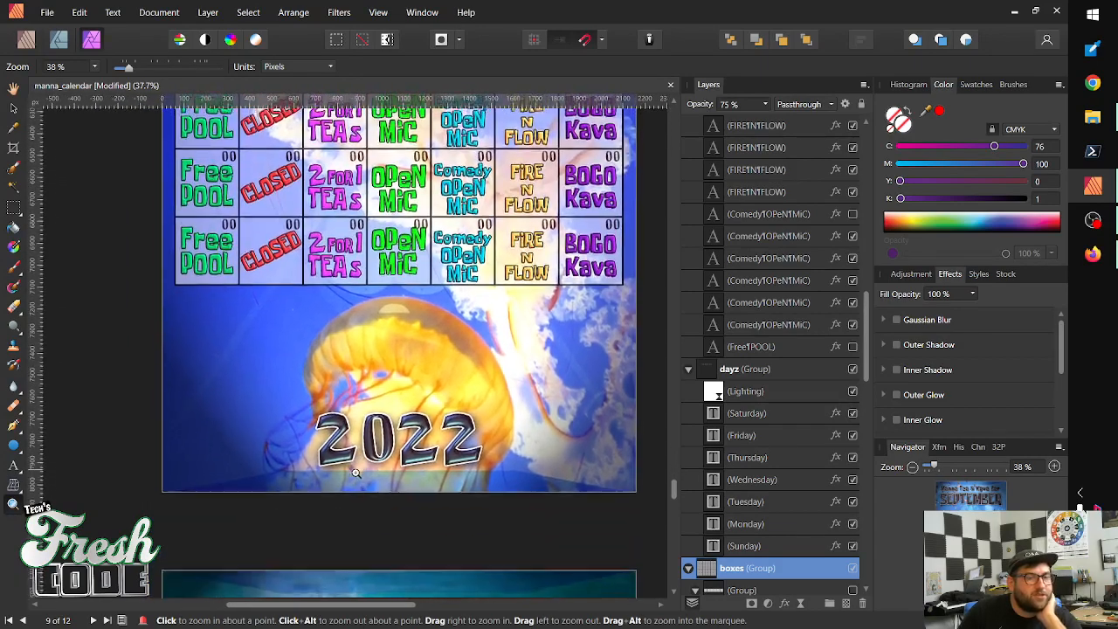
scroll(345, 550, "up", 5)
scroll(332, 528, "up", 5)
scroll(329, 523, "up", 1)
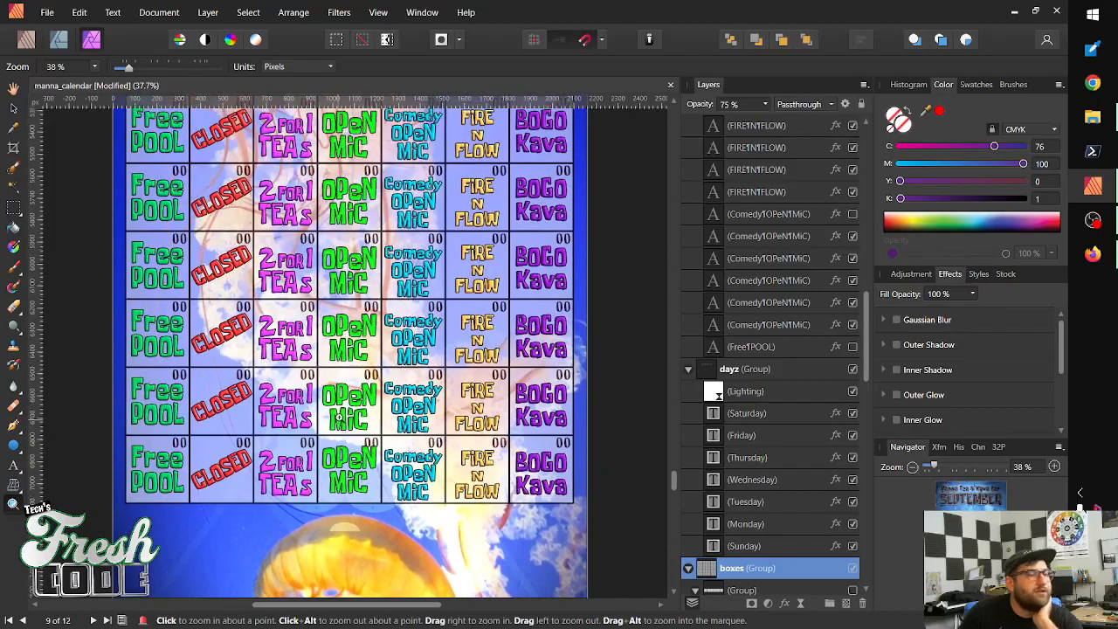
scroll(358, 393, "up", 10)
scroll(373, 345, "up", 3)
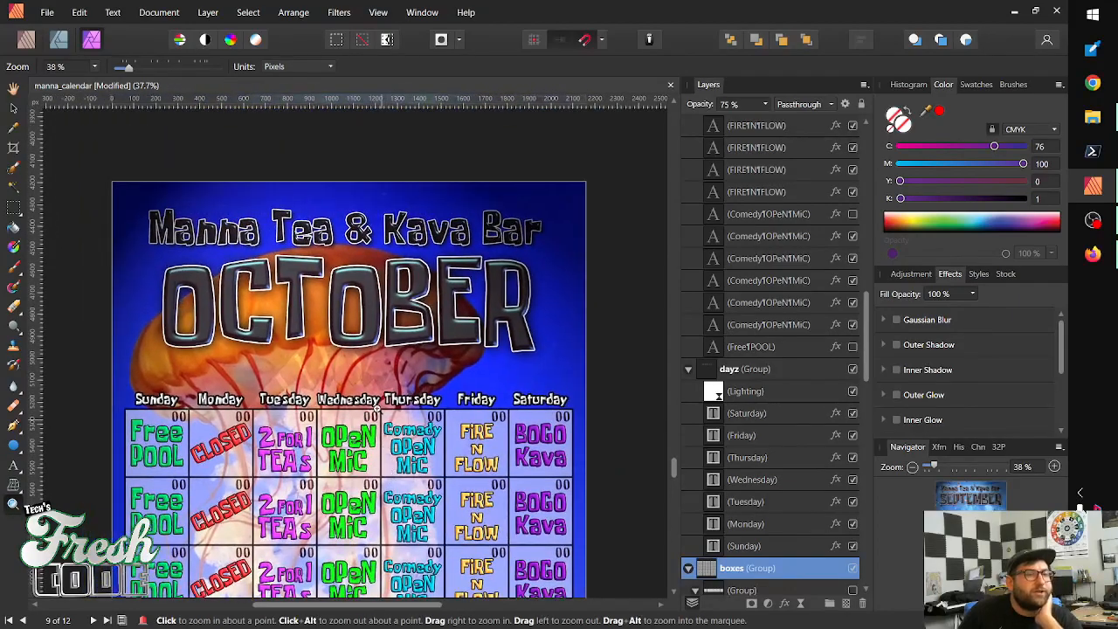
scroll(393, 367, "up", 12)
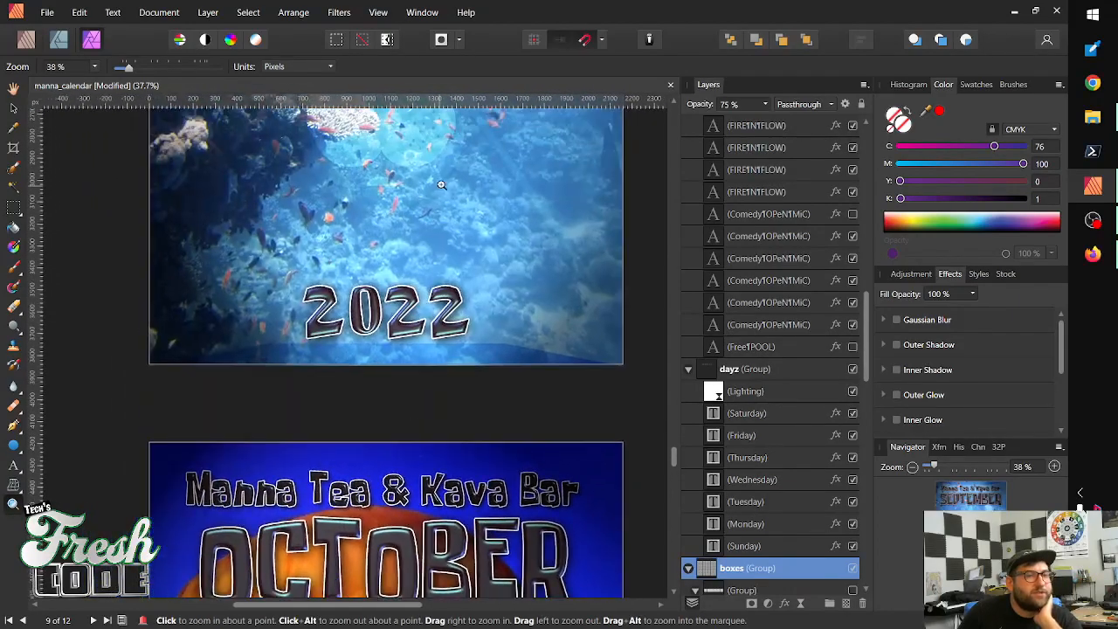
scroll(385, 415, "down", 8)
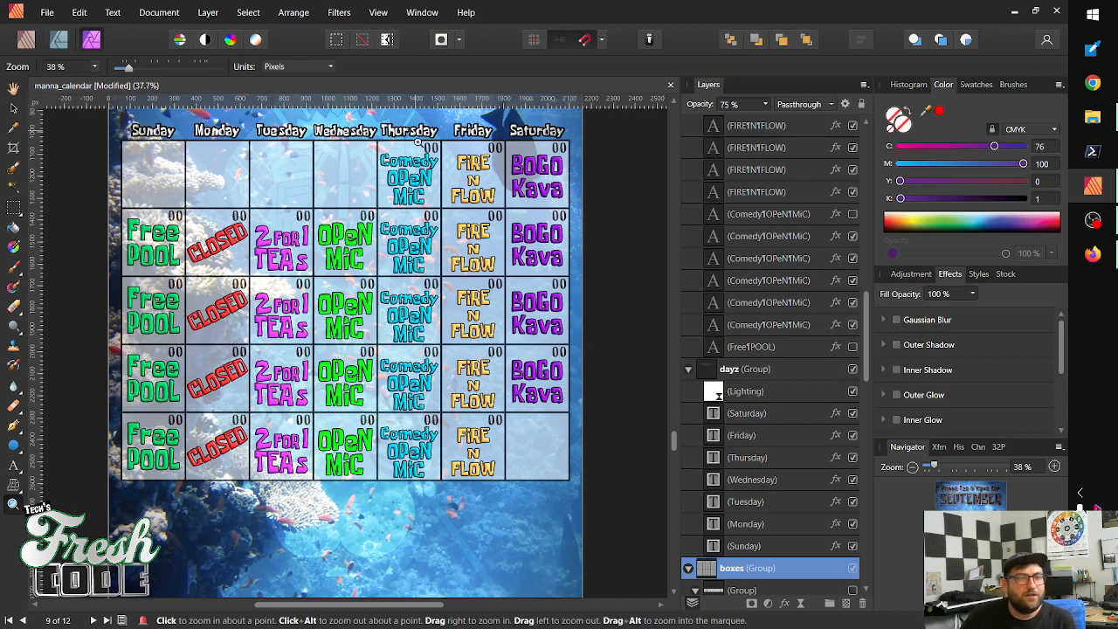
left_click_drag(435, 168, 595, 114)
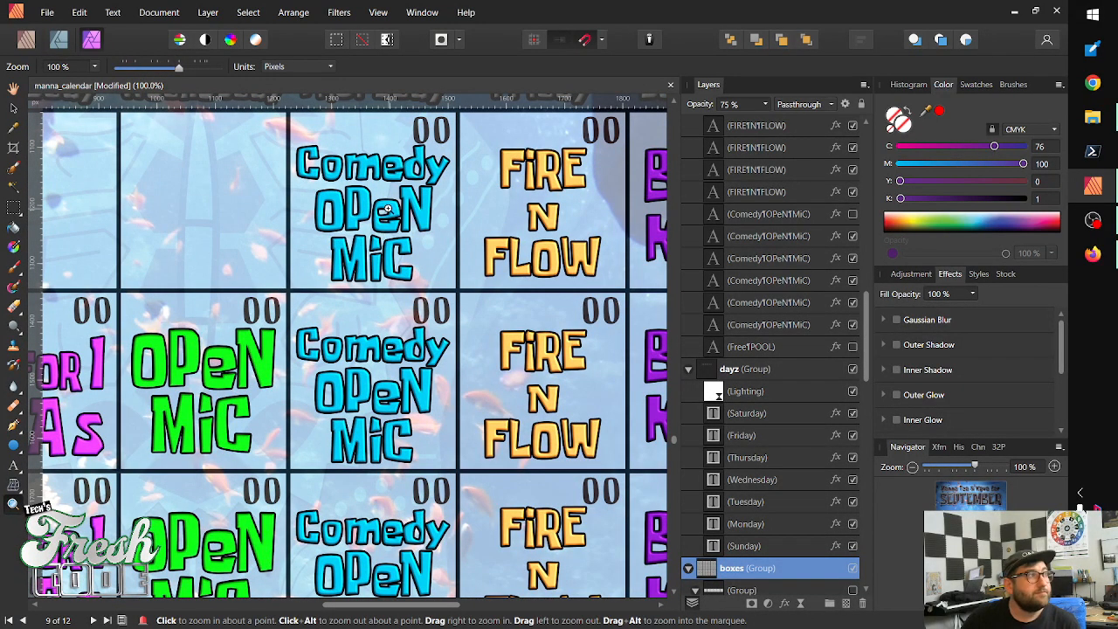
scroll(267, 301, "up", 3)
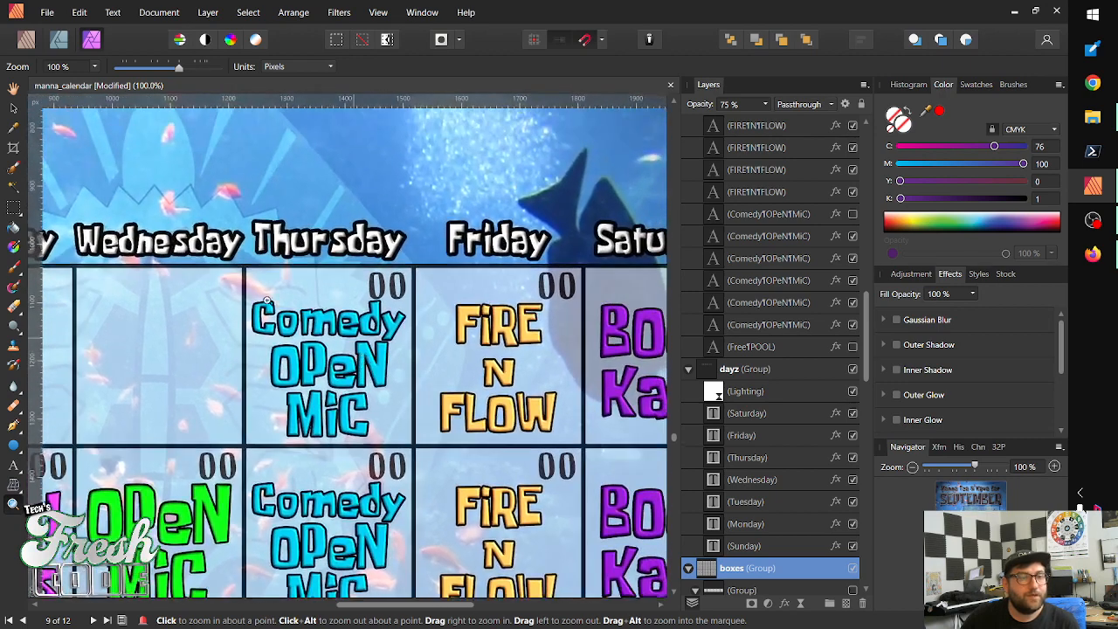
left_click(13, 107)
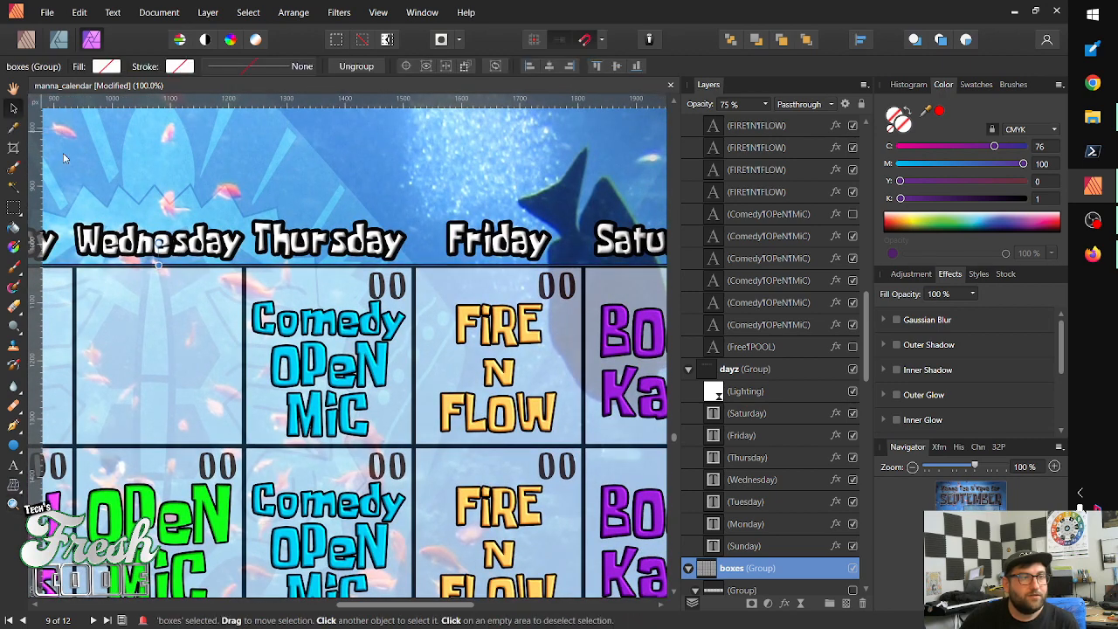
left_click_drag(382, 285, 358, 305)
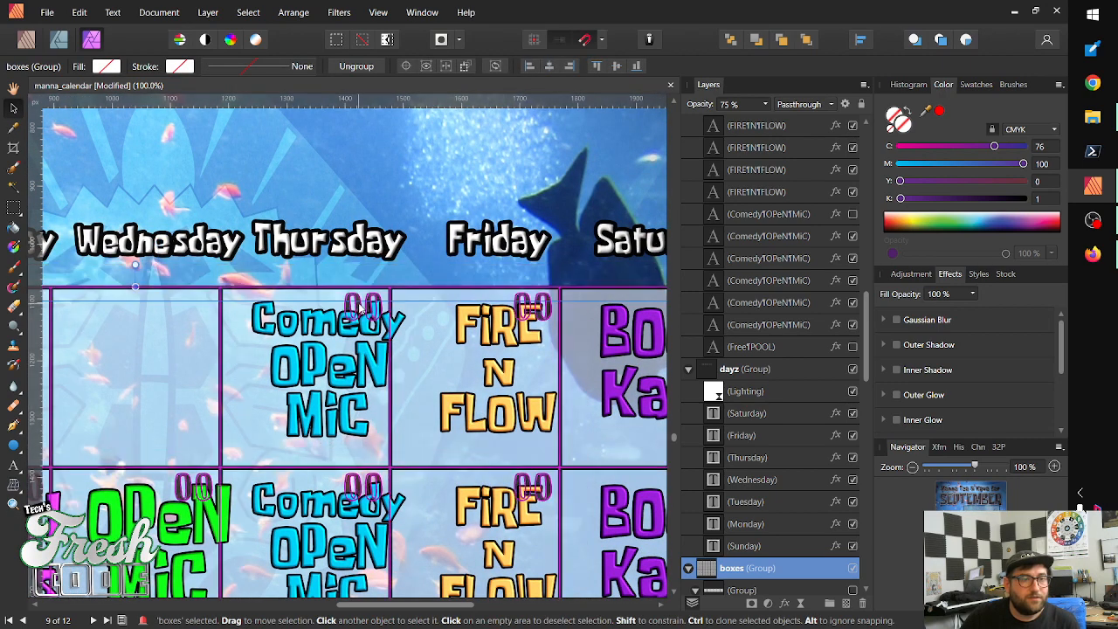
left_click(358, 305)
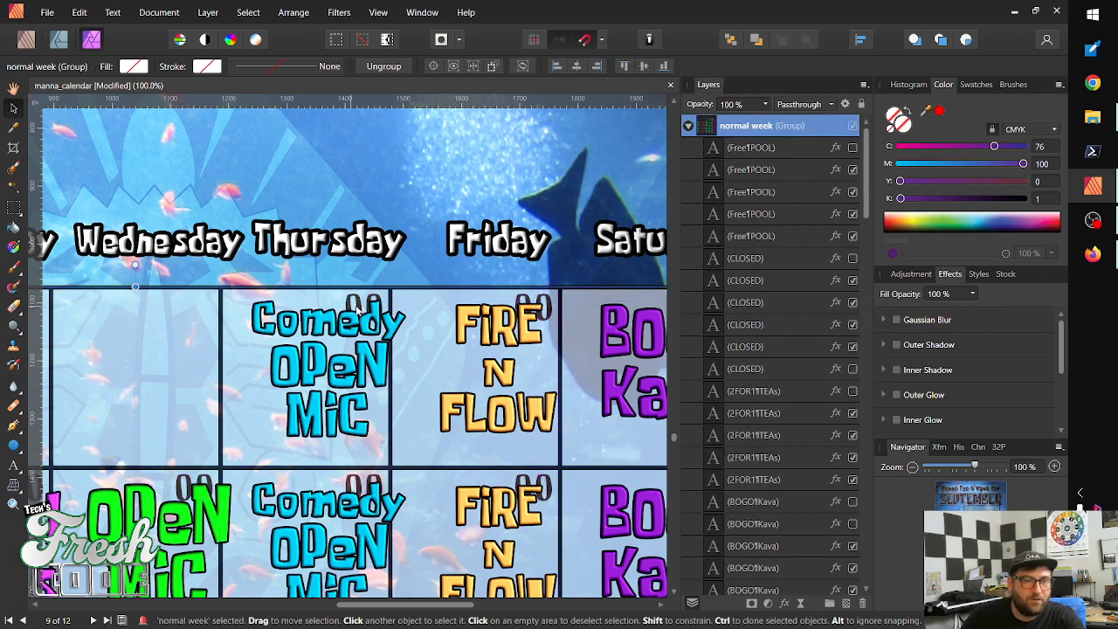
key("ctrl+z")
key("ctrl+z")
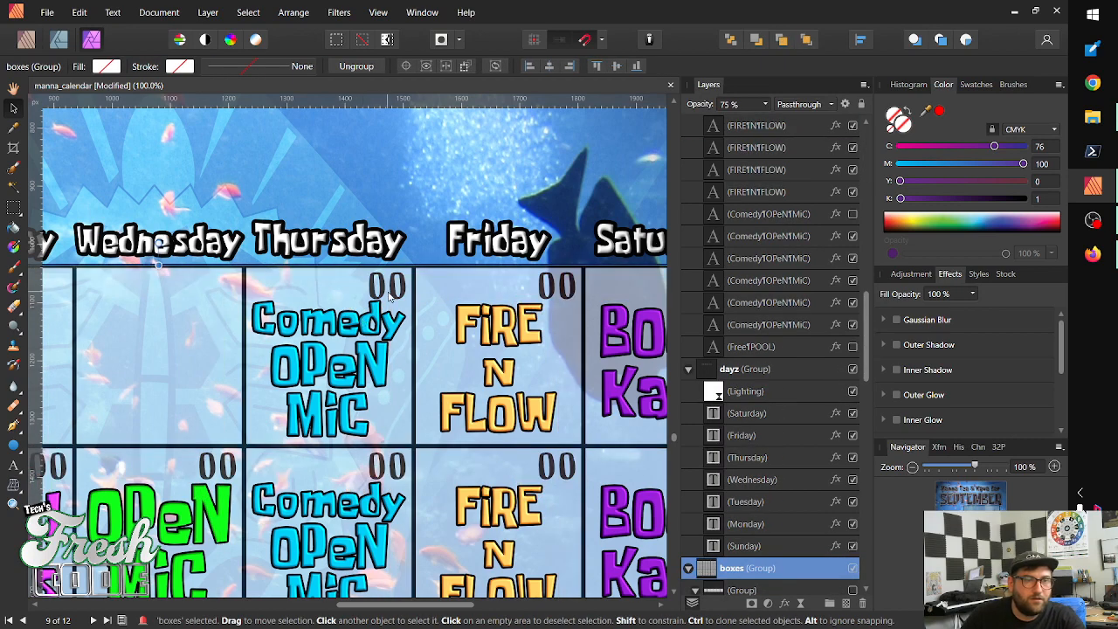
Replace the placeholder date in the first-row Thursday box with 1 and move it toward the box's upper-right corner
double_click(391, 294)
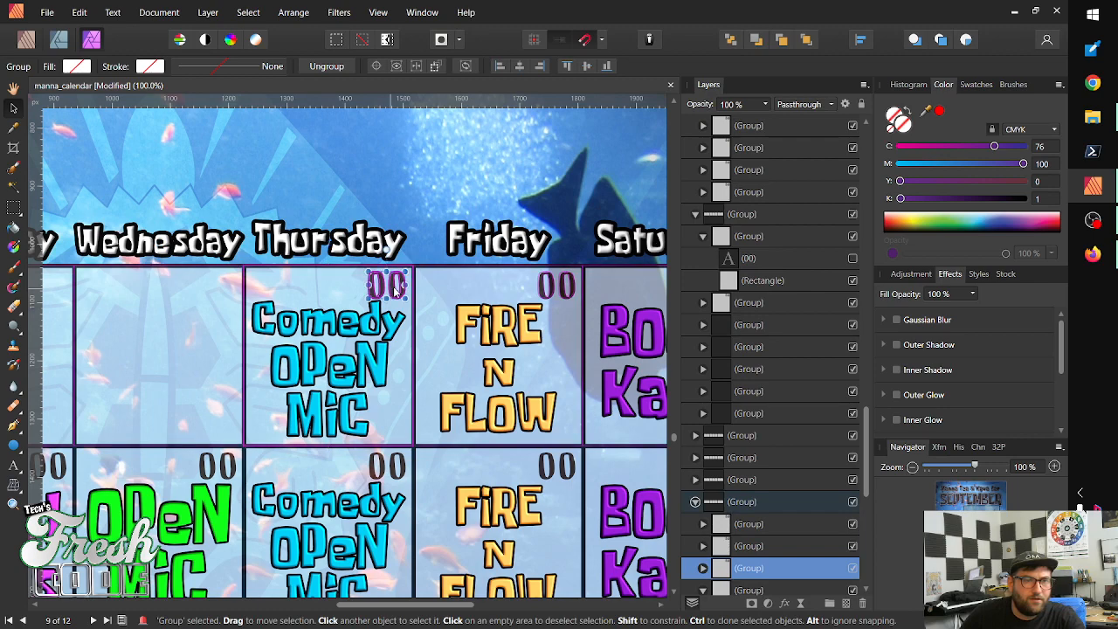
double_click(395, 291)
key("BackSpace")
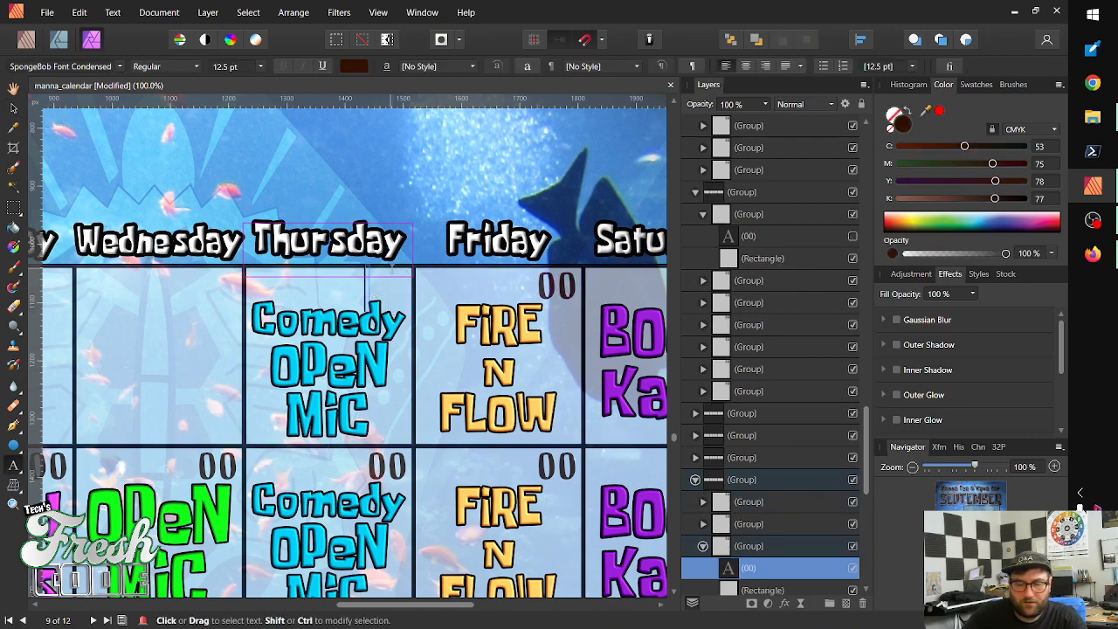
type("1")
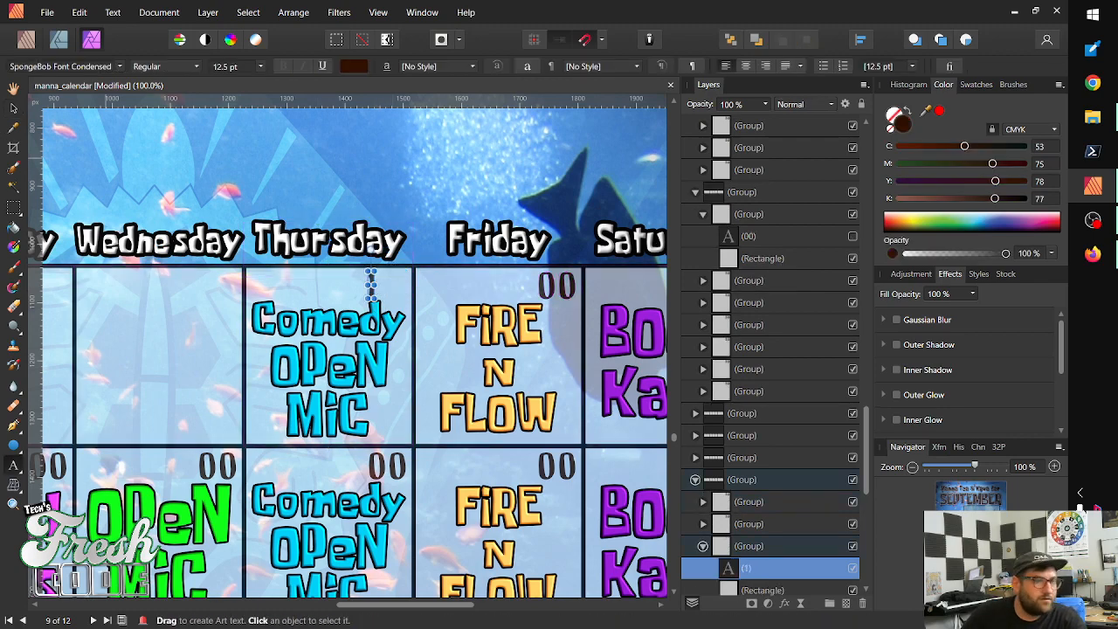
left_click(14, 107)
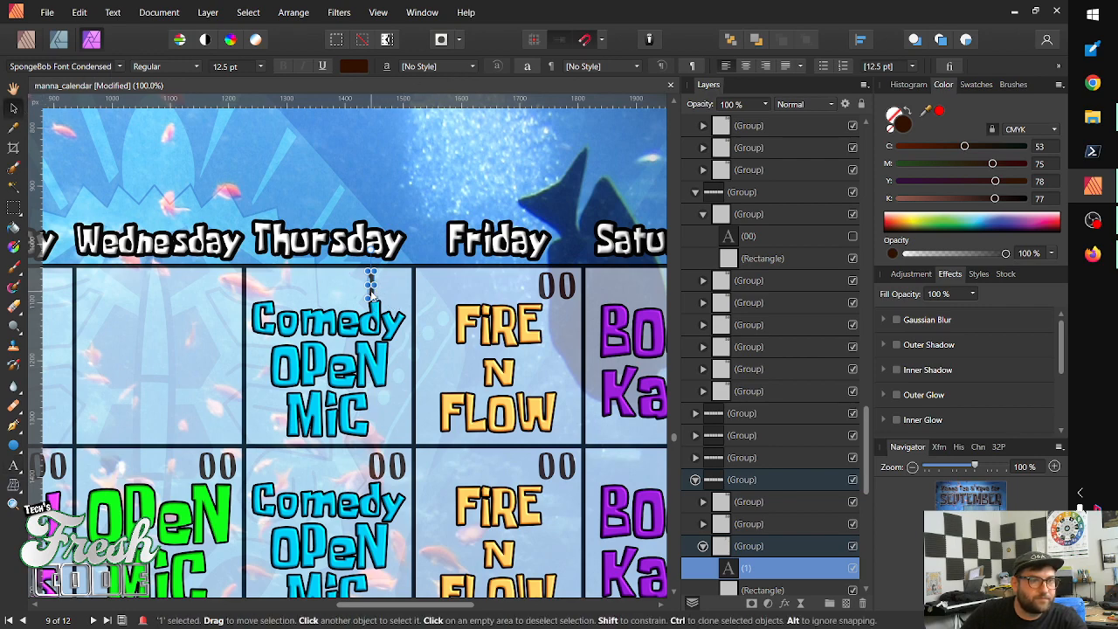
left_click_drag(370, 293, 398, 298)
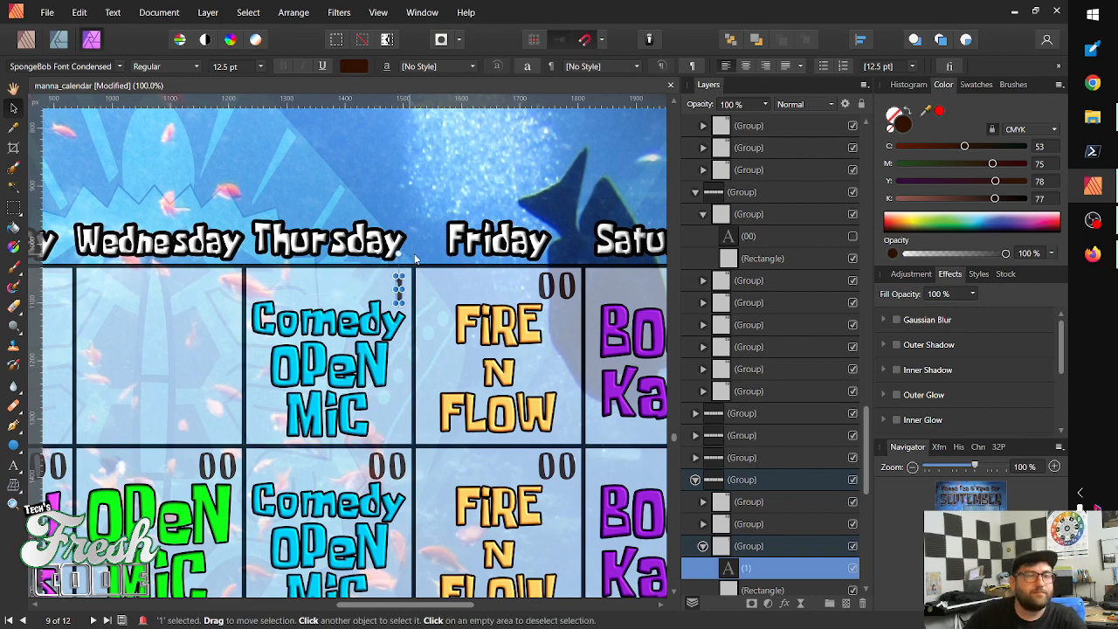
Replace the placeholder date in the first-row Friday box with 2 and move it toward the box's upper-right corner
scroll(196, 409, "right", 5)
scroll(195, 409, "left", 3)
scroll(196, 409, "up", 1)
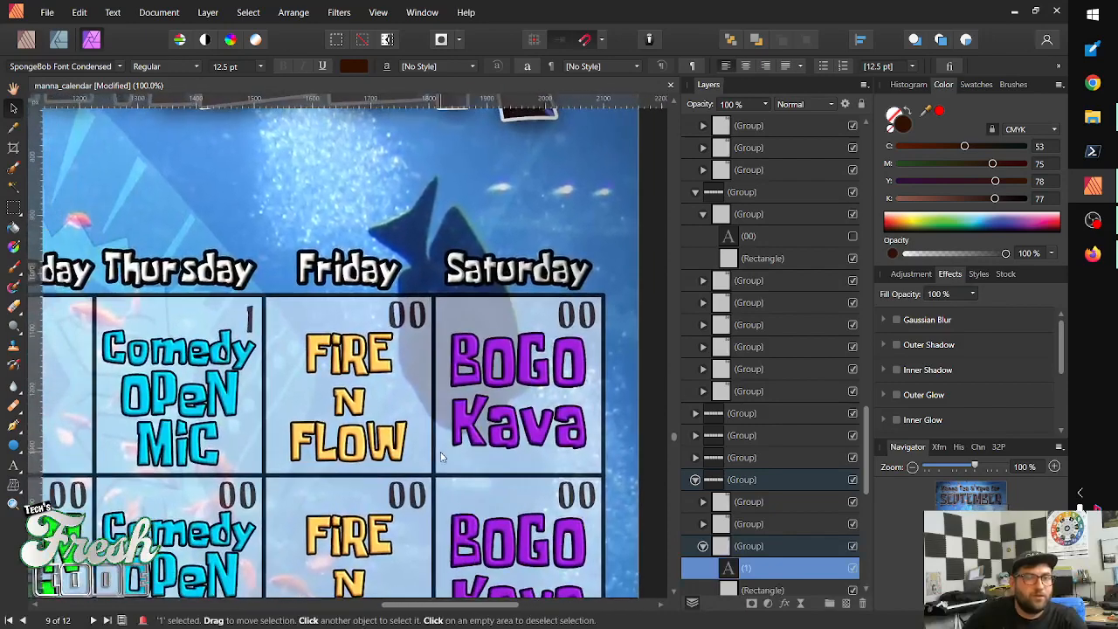
left_click_drag(382, 320, 411, 320)
key("ctrl+z")
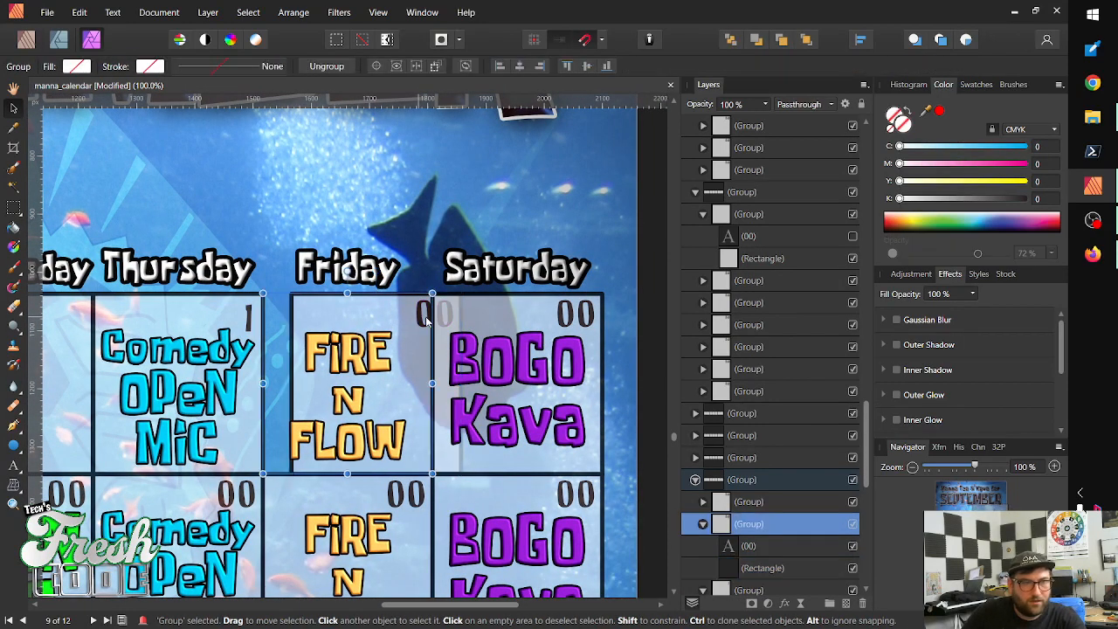
double_click(407, 319)
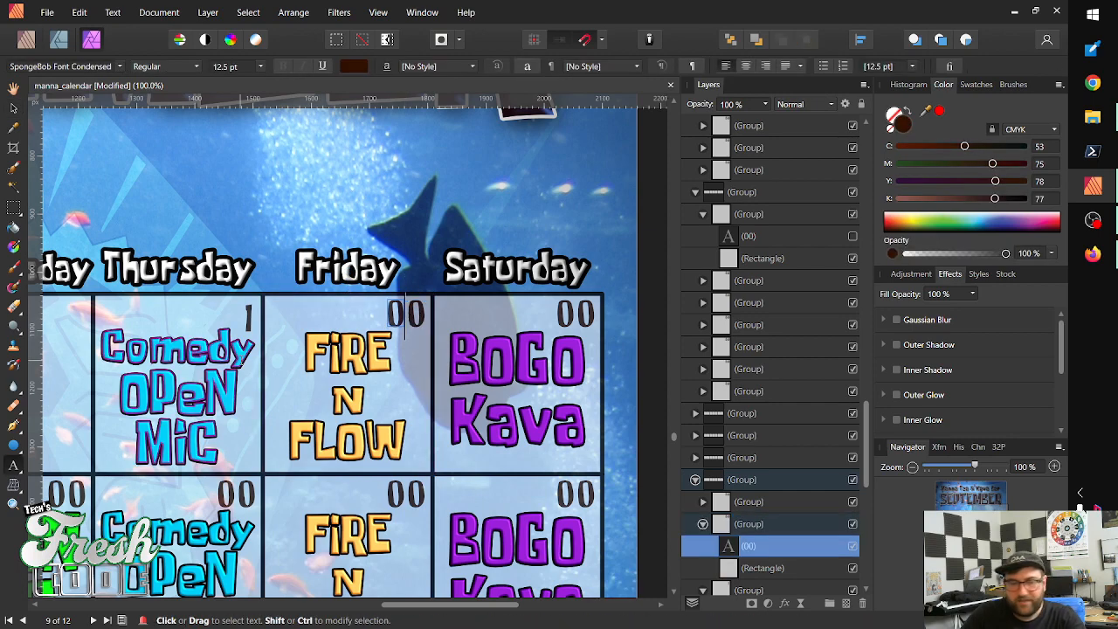
key("BackSpace")
type("2")
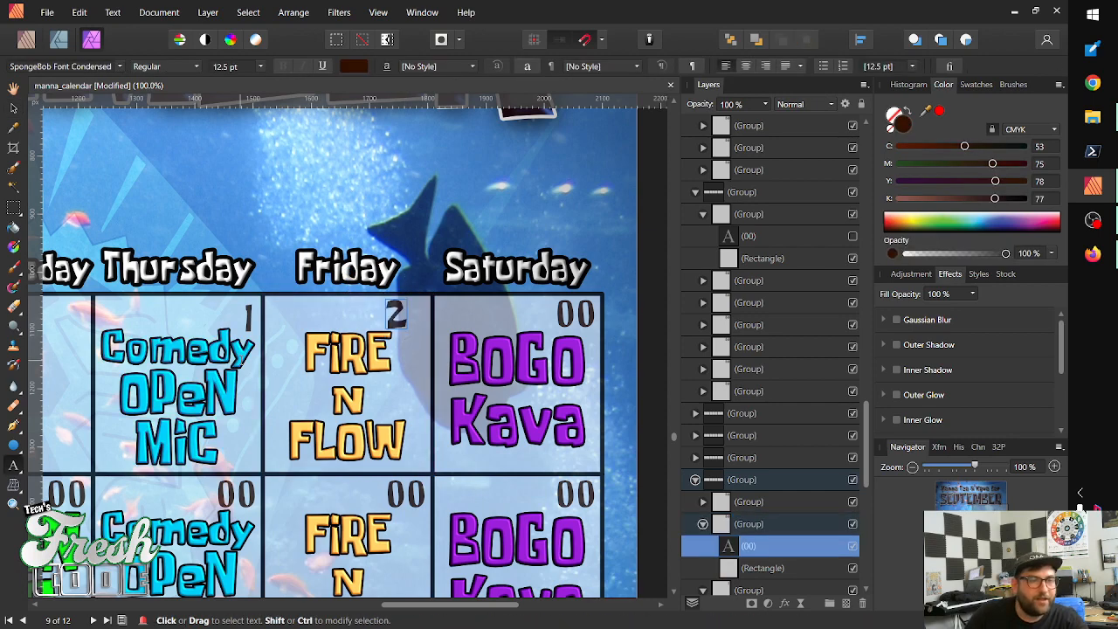
left_click(13, 108)
left_click_drag(398, 318, 416, 324)
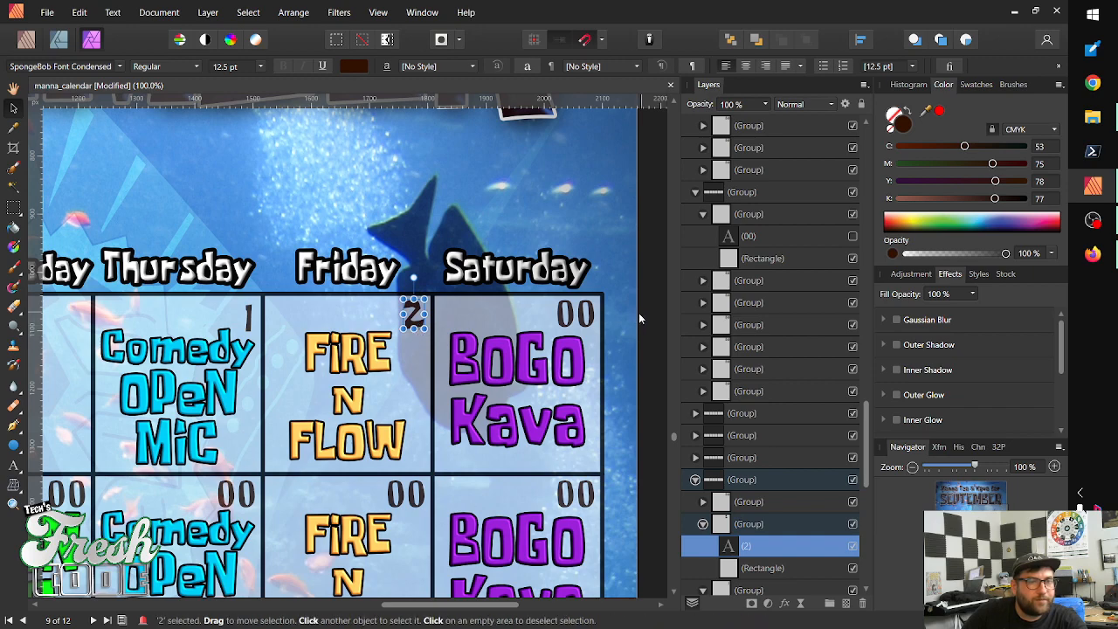
Replace the placeholder date in the first-row Saturday box with 3 and move it toward the box's upper-right corner
left_click(575, 322)
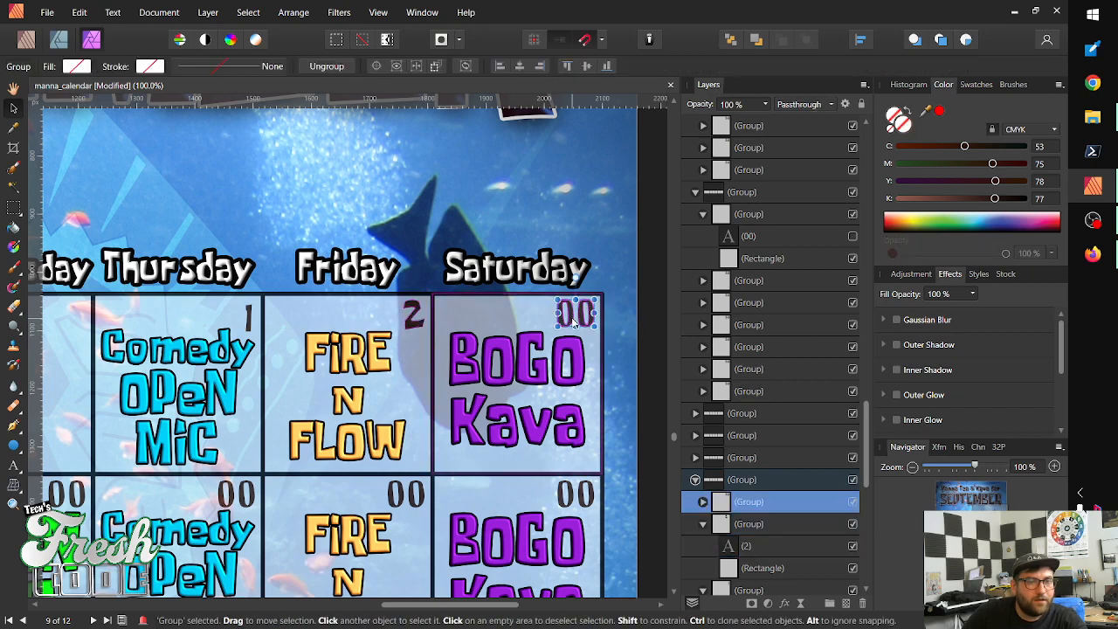
double_click(576, 321)
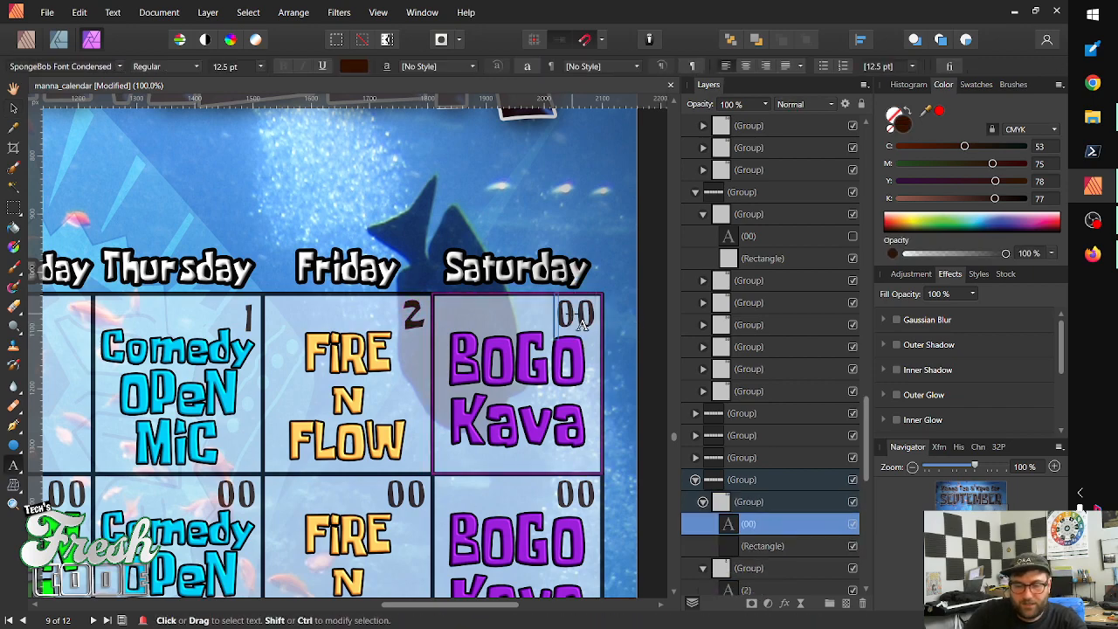
type("3")
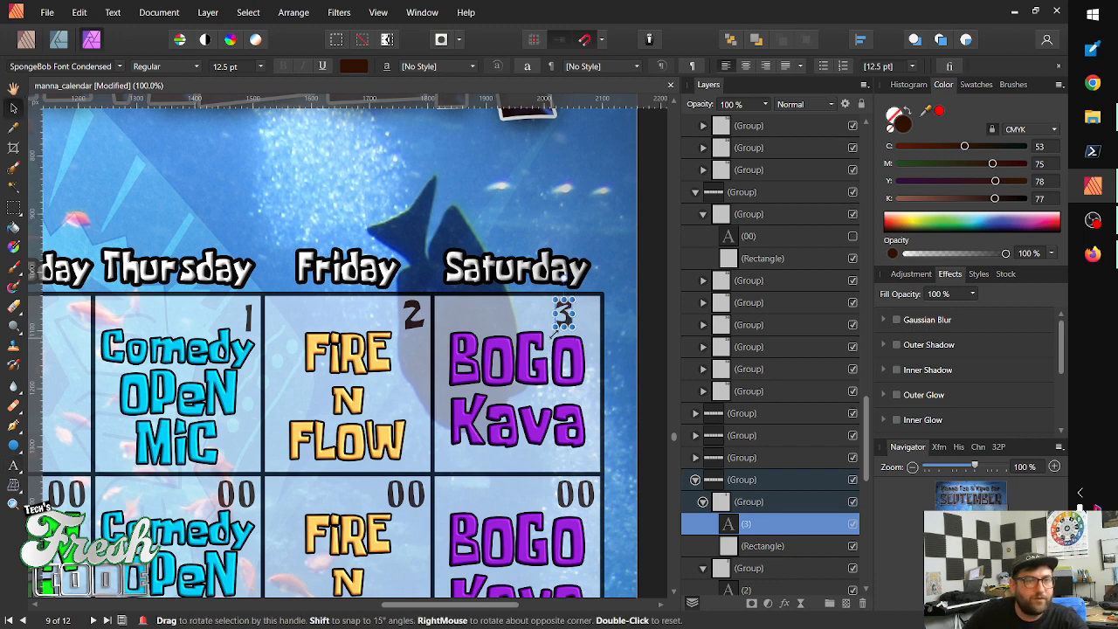
left_click_drag(566, 318, 588, 321)
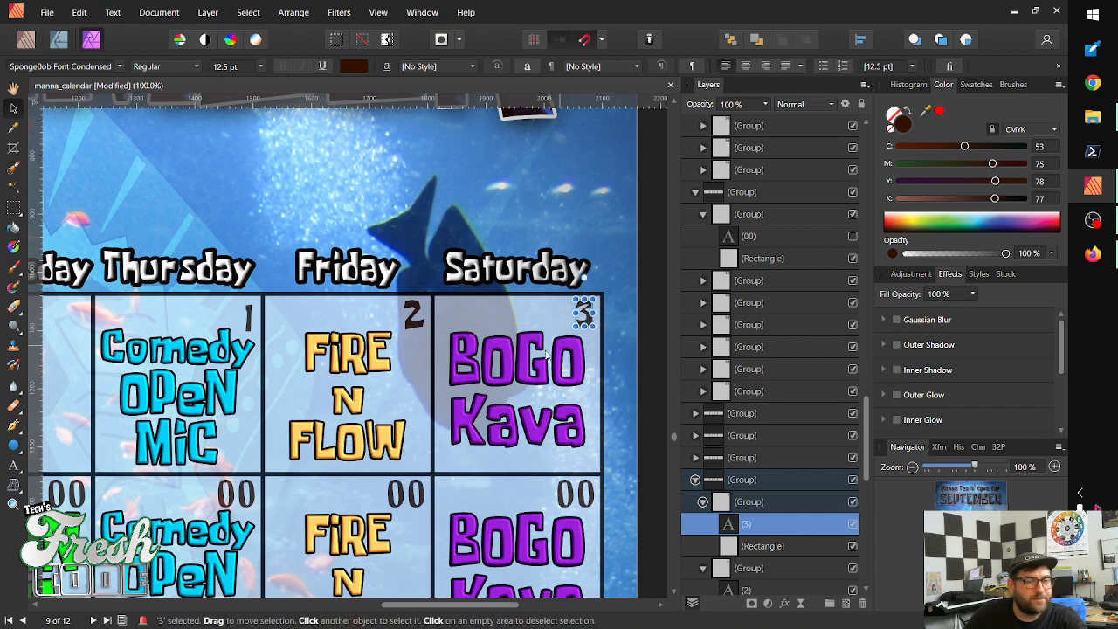
Replace the placeholder date in the second-row Sunday box with 4 and move it toward the box's upper-right corner
left_click_drag(181, 444, 494, 303)
left_click_drag(556, 237, 478, 268)
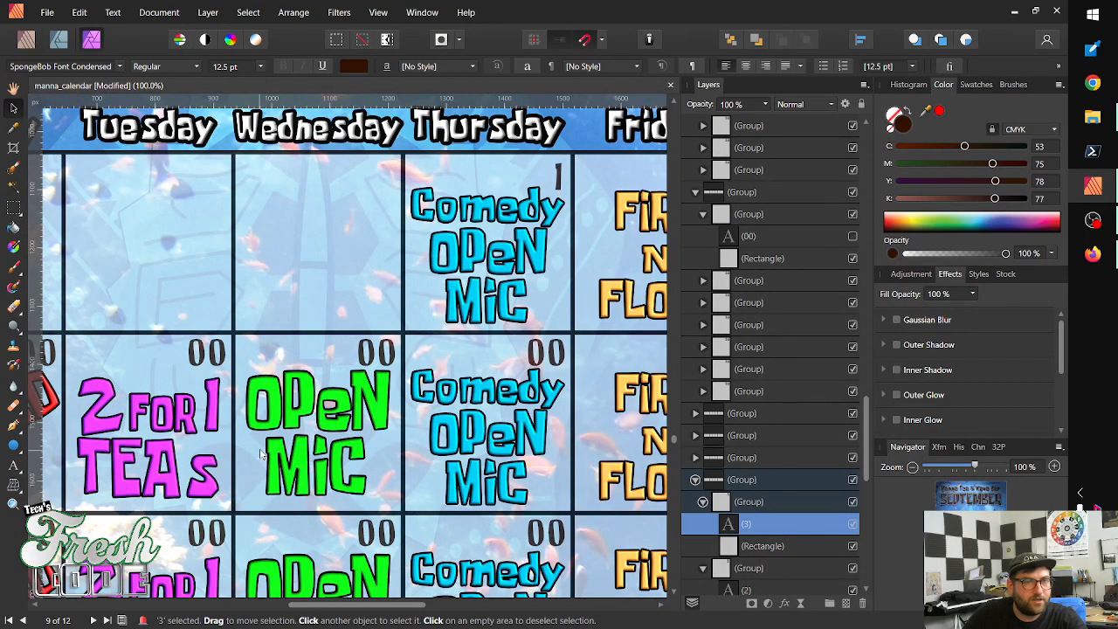
left_click_drag(272, 435, 474, 349)
left_click_drag(310, 363, 504, 363)
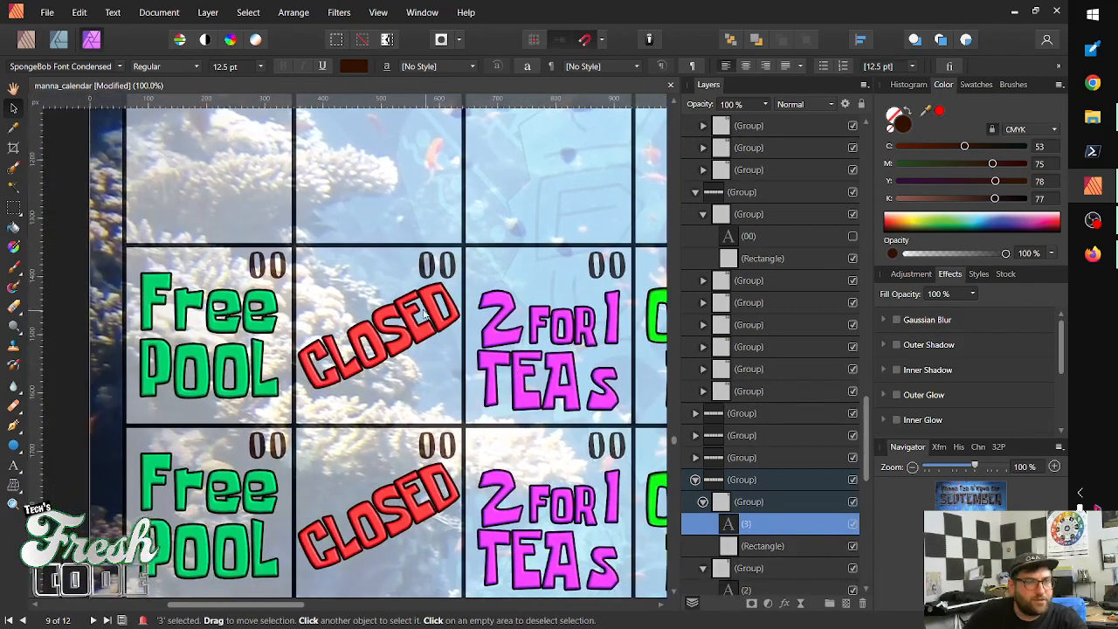
scroll(373, 318, "up", 2)
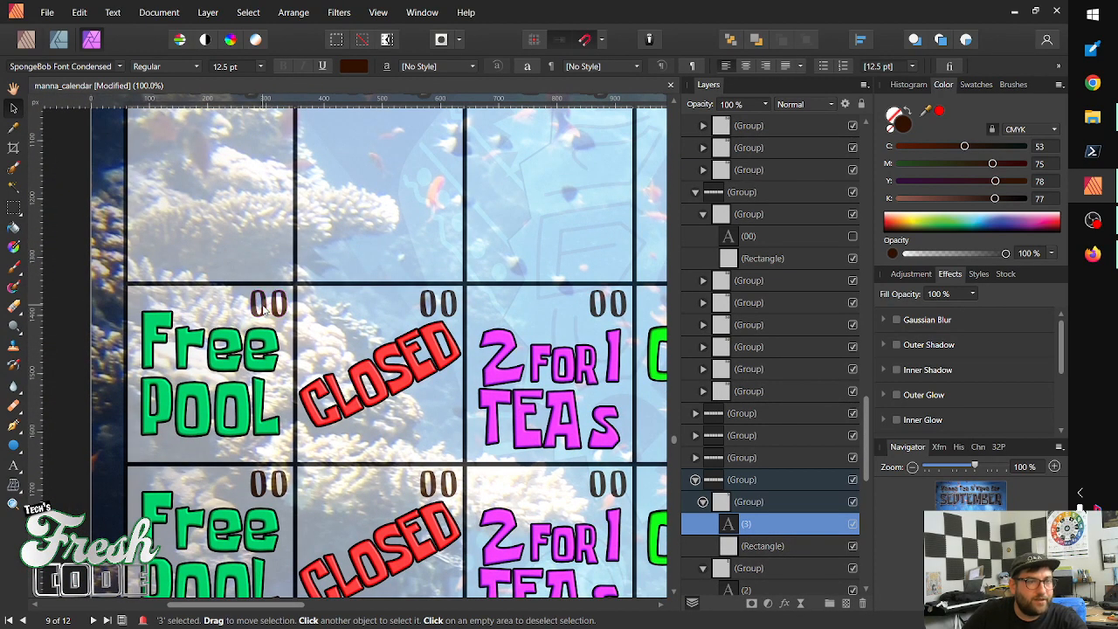
left_click(267, 310)
double_click(269, 312)
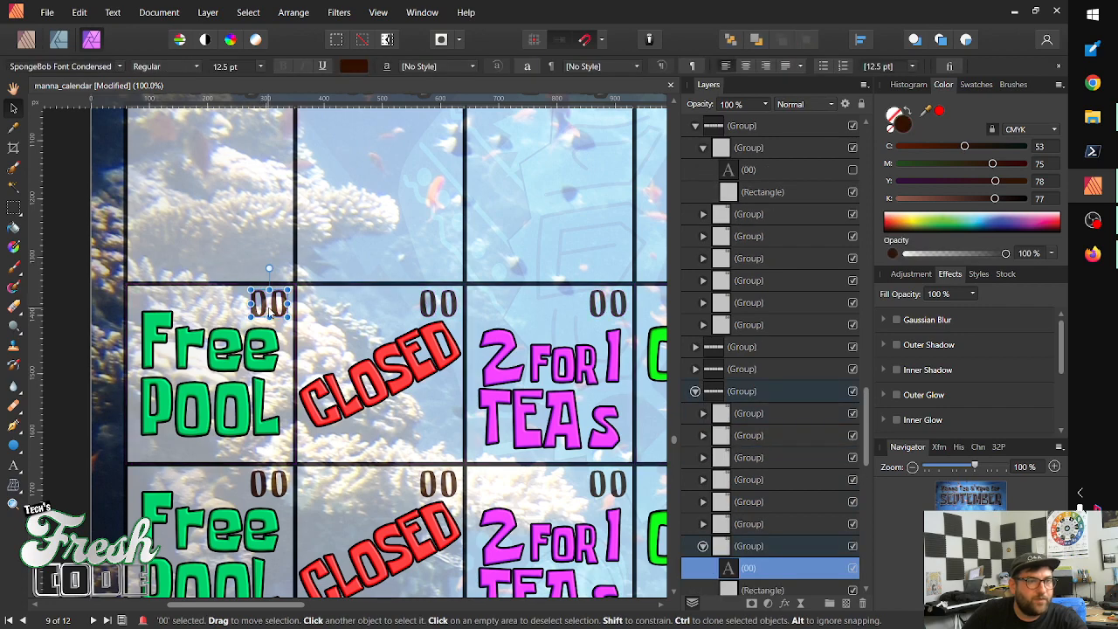
double_click(269, 312)
key("BackSpace")
key("BackSpace")
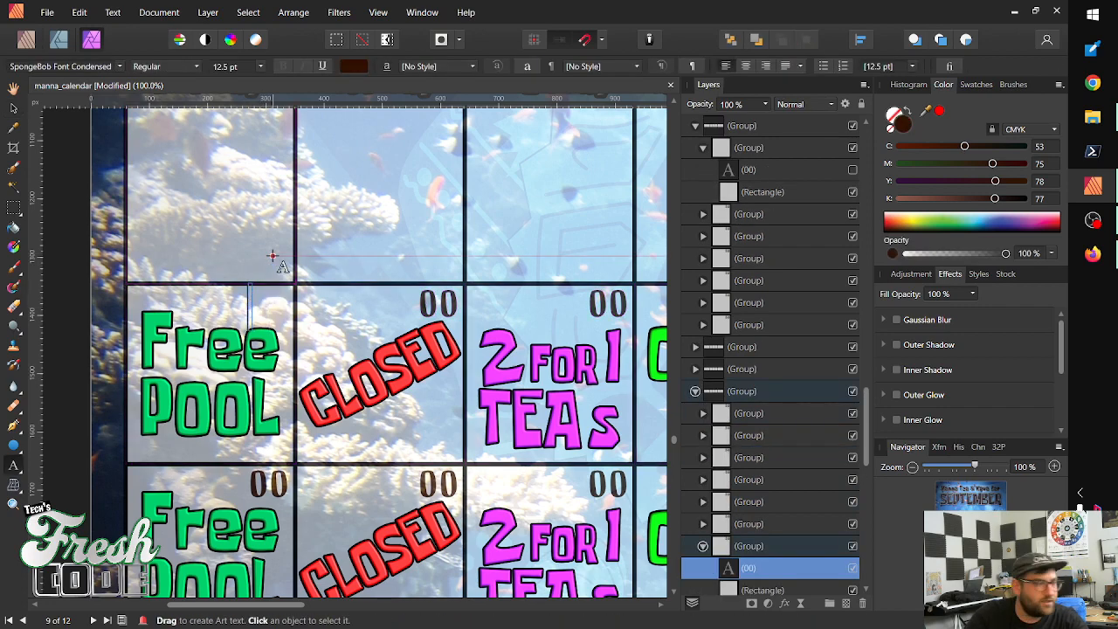
type("4")
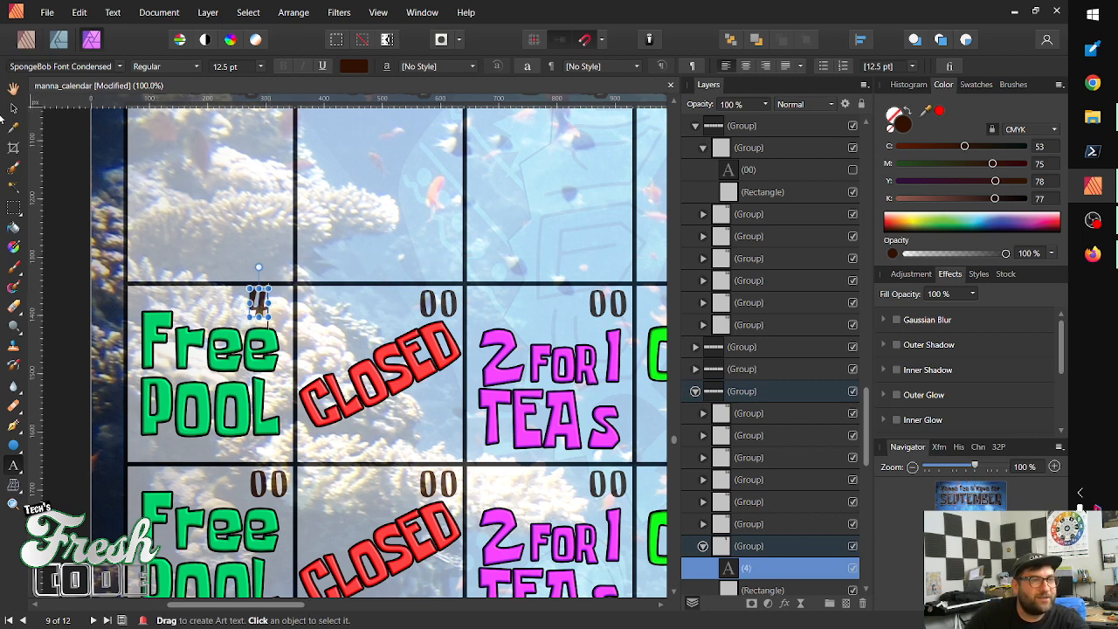
left_click(13, 107)
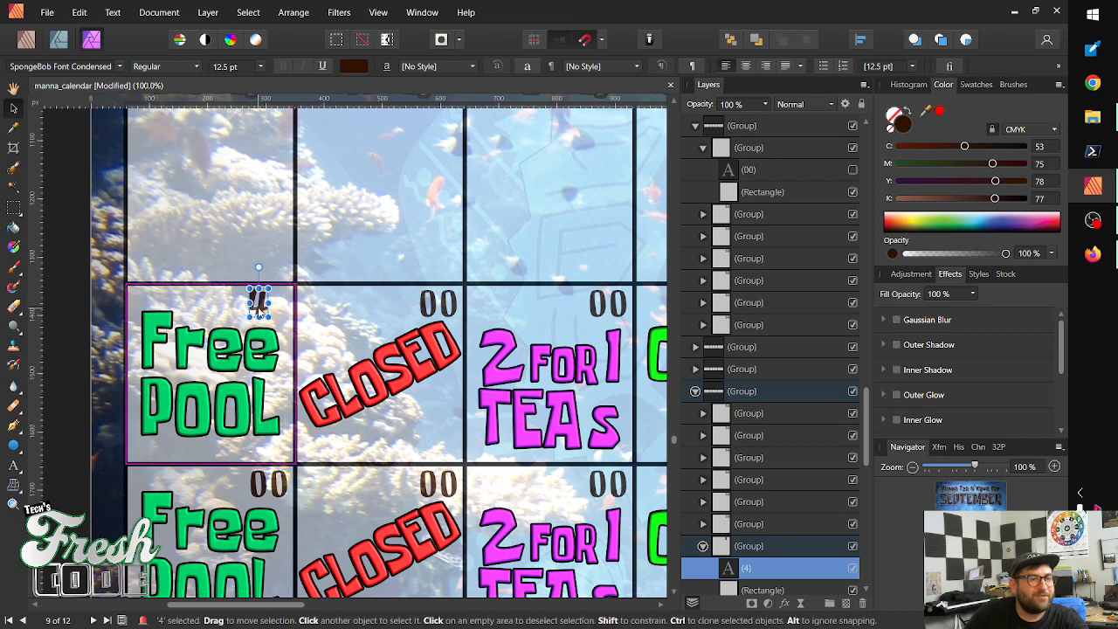
left_click_drag(260, 313, 276, 313)
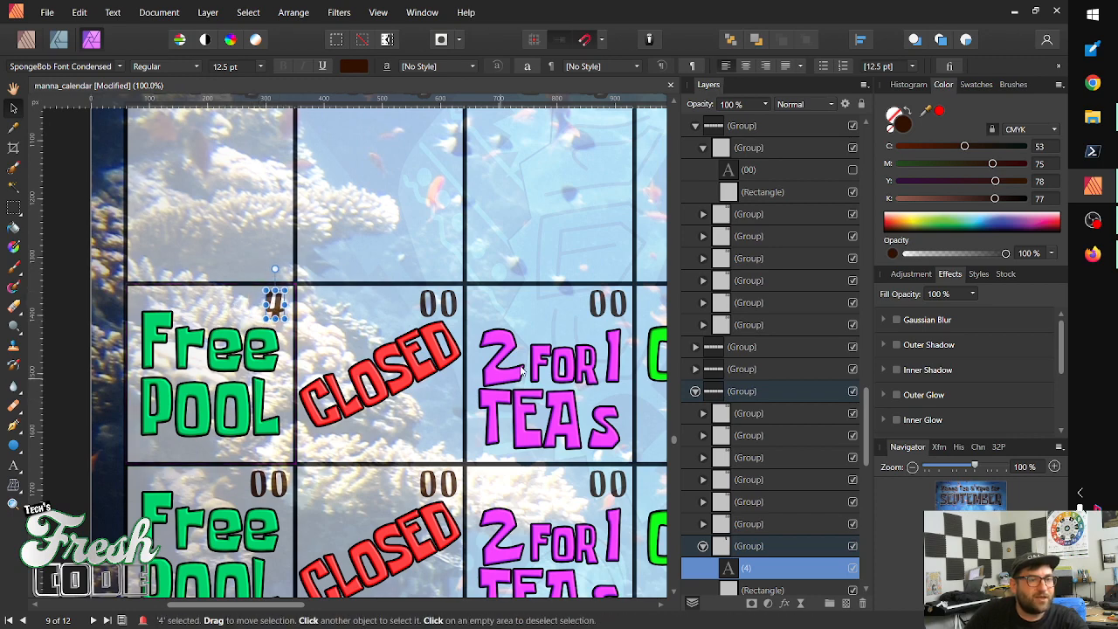
Replace the placeholder date in the second-row Monday box with 5 and move it toward the box's upper-right corner
left_click(440, 304)
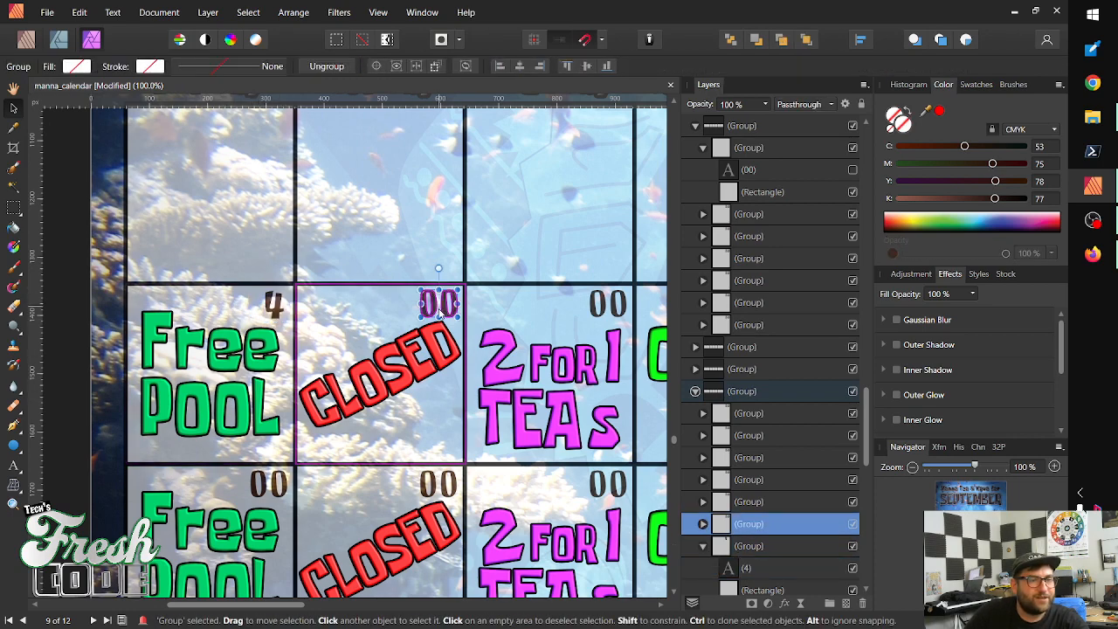
double_click(440, 305)
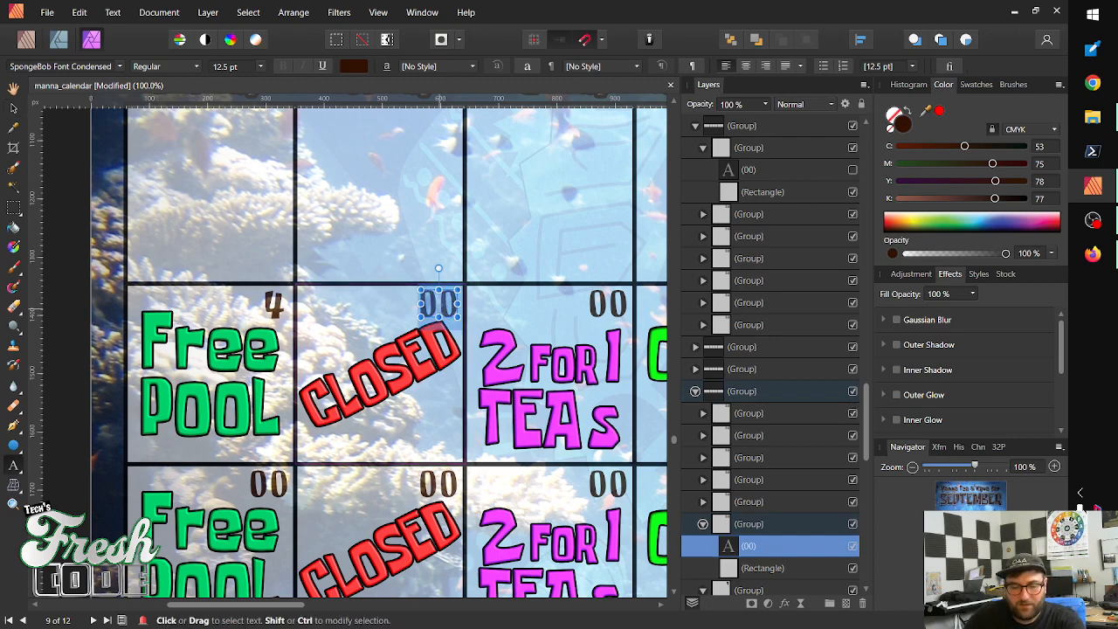
type("5")
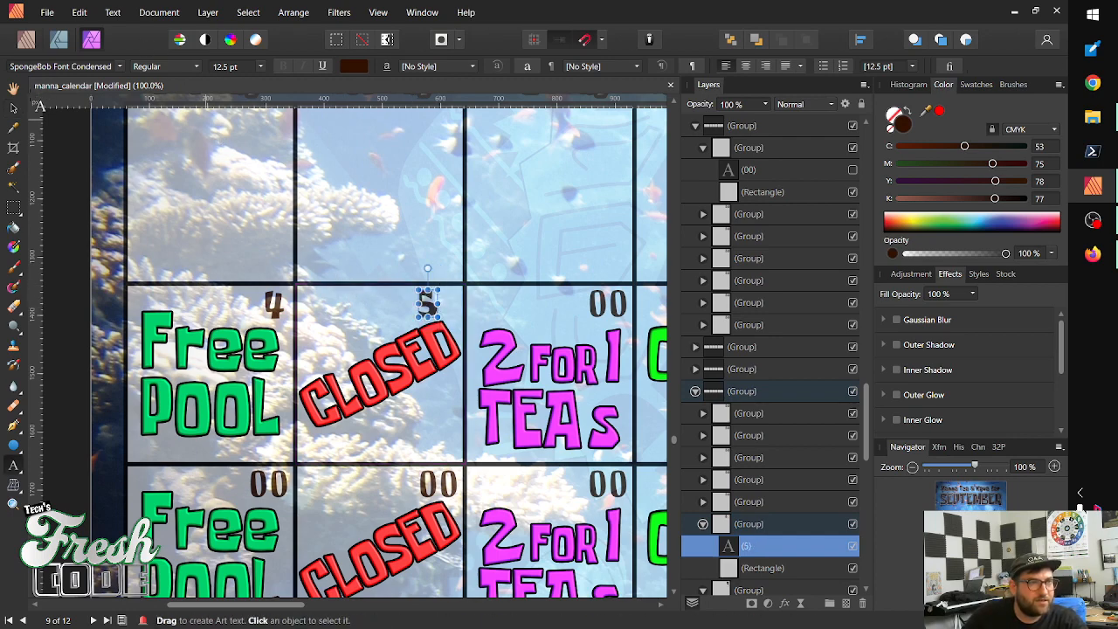
left_click(13, 107)
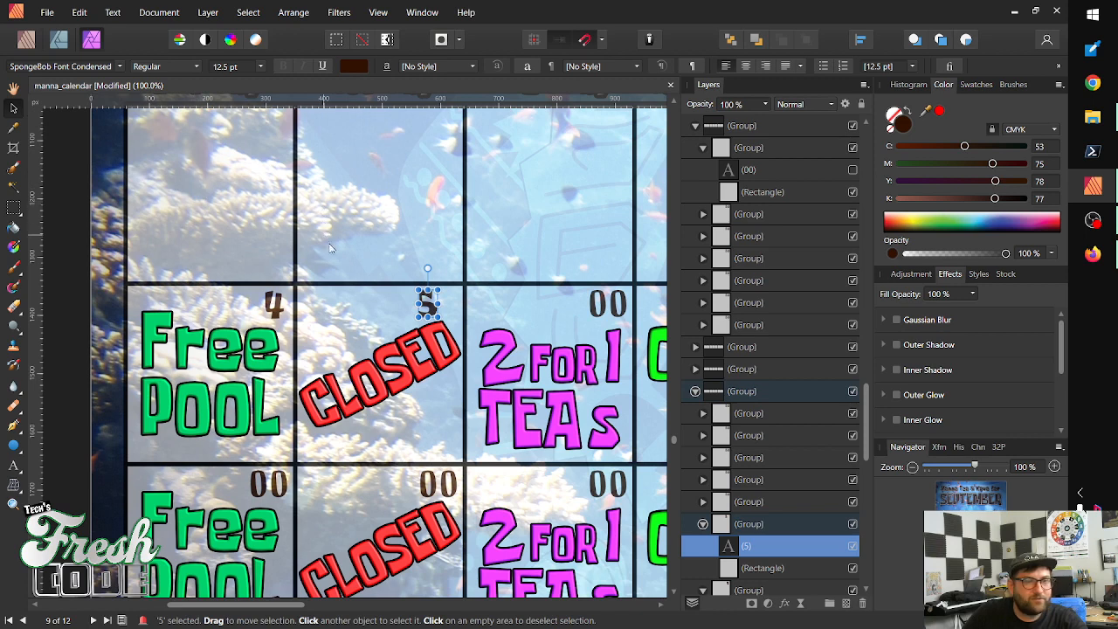
left_click_drag(431, 310, 449, 312)
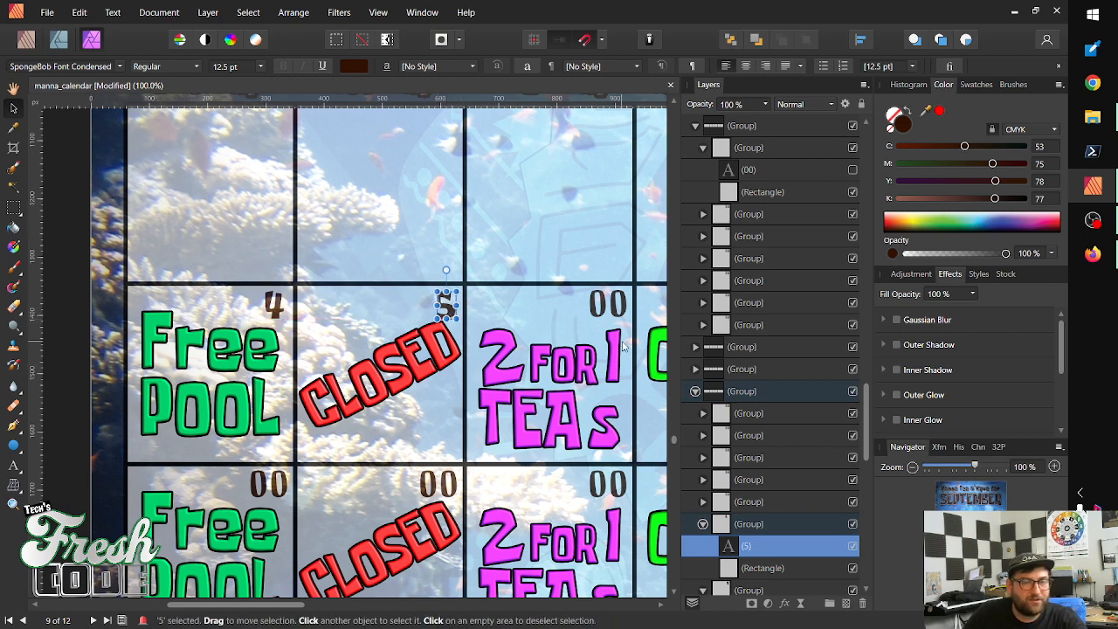
Replace the placeholder date in the second-row Tuesday box with 6 and move it toward the box's upper-right corner
left_click_drag(545, 352, 343, 408)
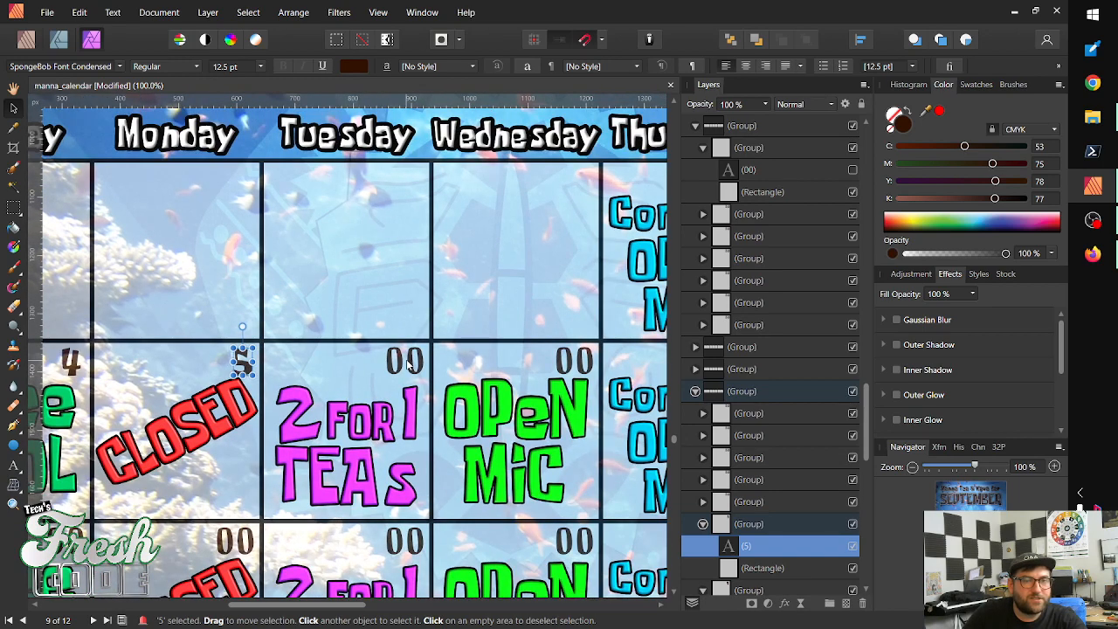
left_click(407, 366)
double_click(405, 361)
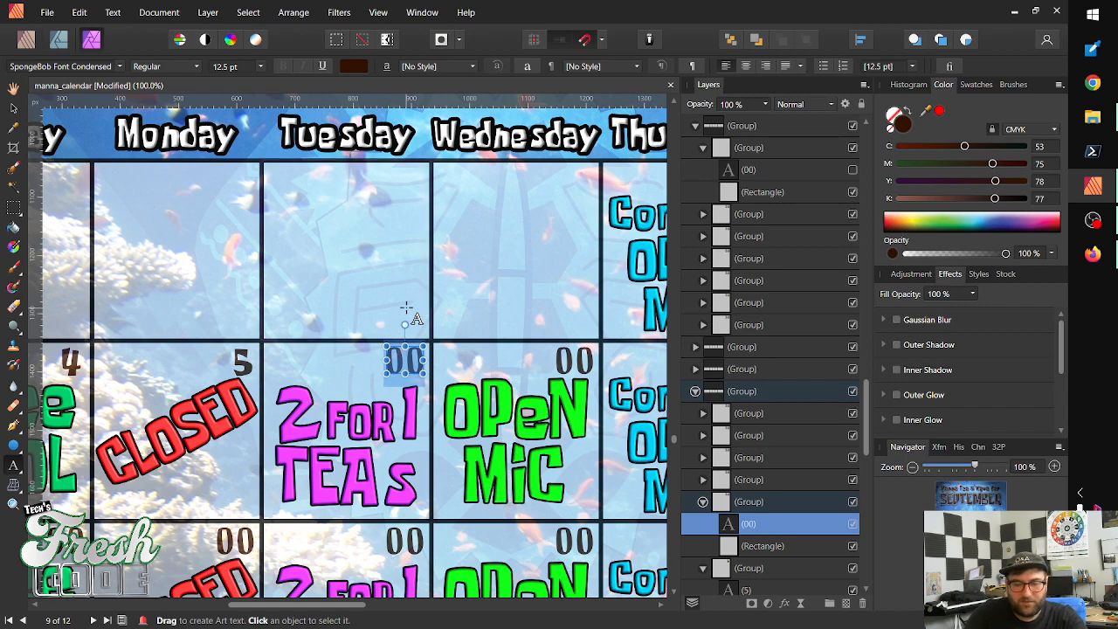
type("6")
key("Escape")
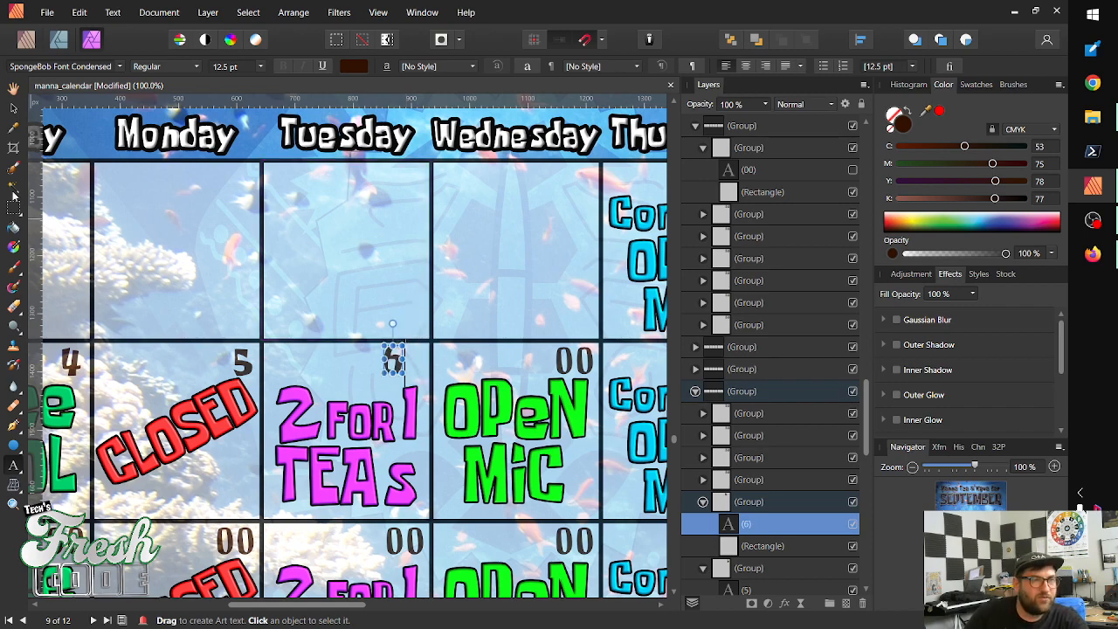
left_click(14, 108)
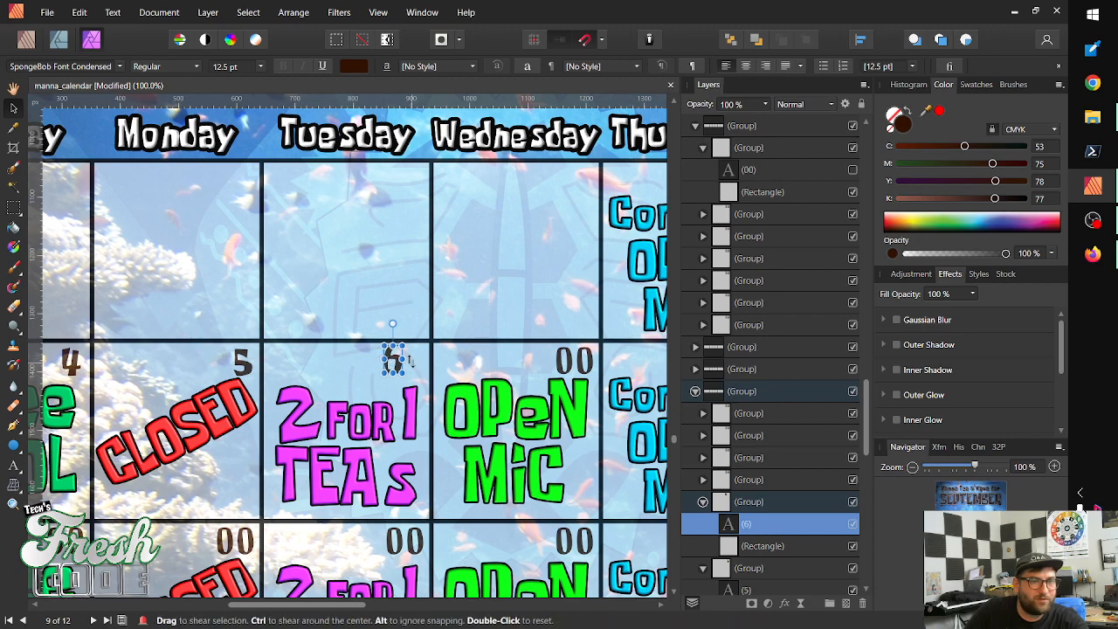
left_click_drag(402, 360, 411, 364)
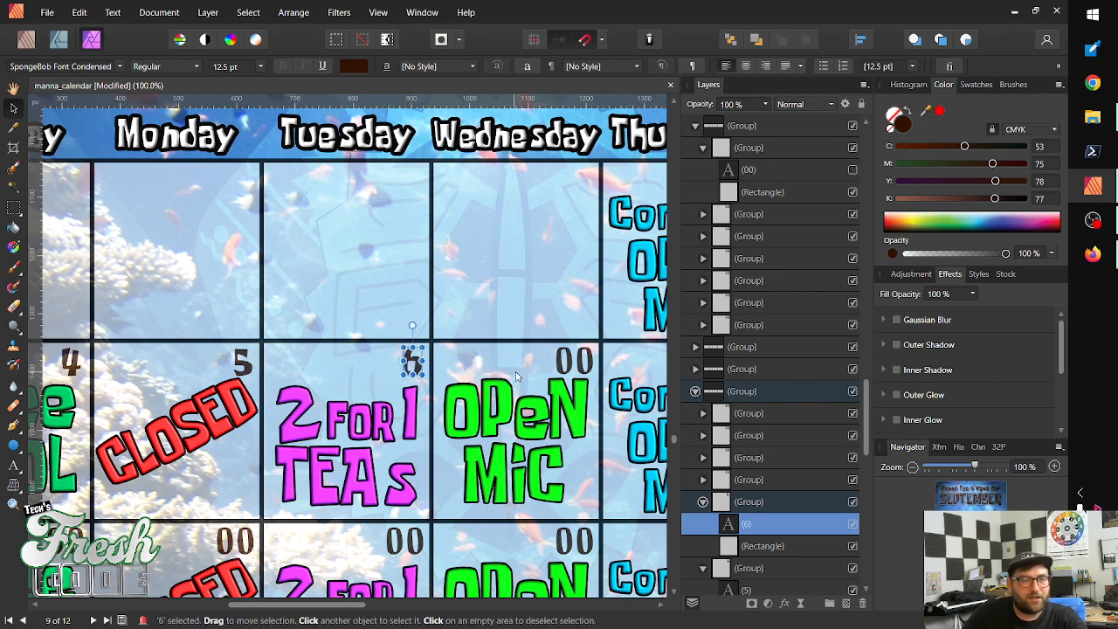
Replace the placeholder date in the second-row Wednesday box with 7 and nudge it right toward the box's corner
left_click(575, 368)
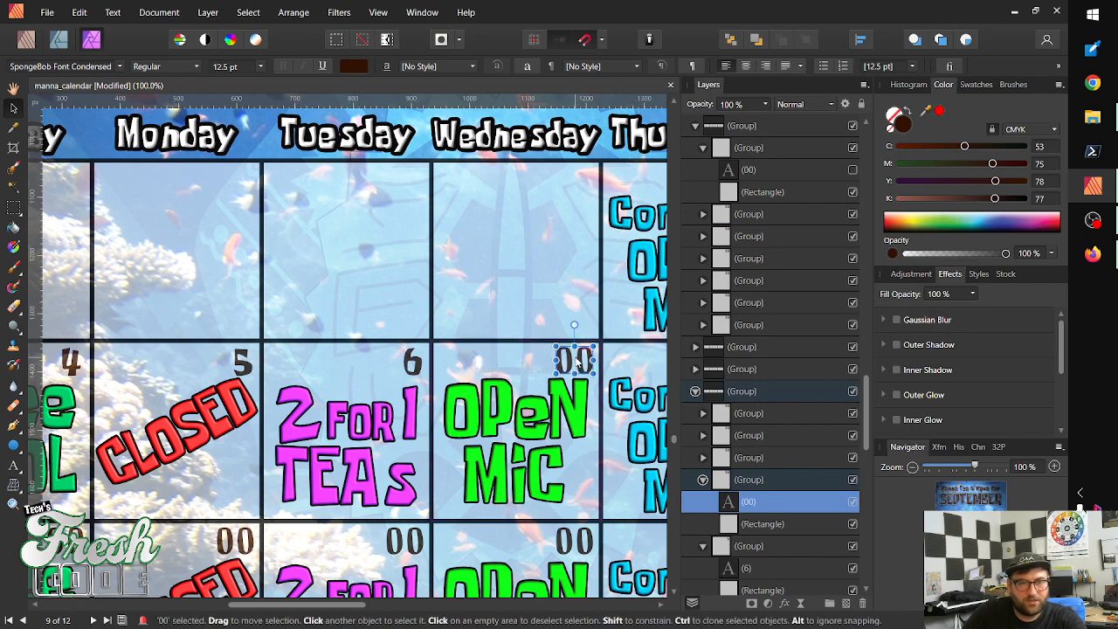
double_click(575, 365)
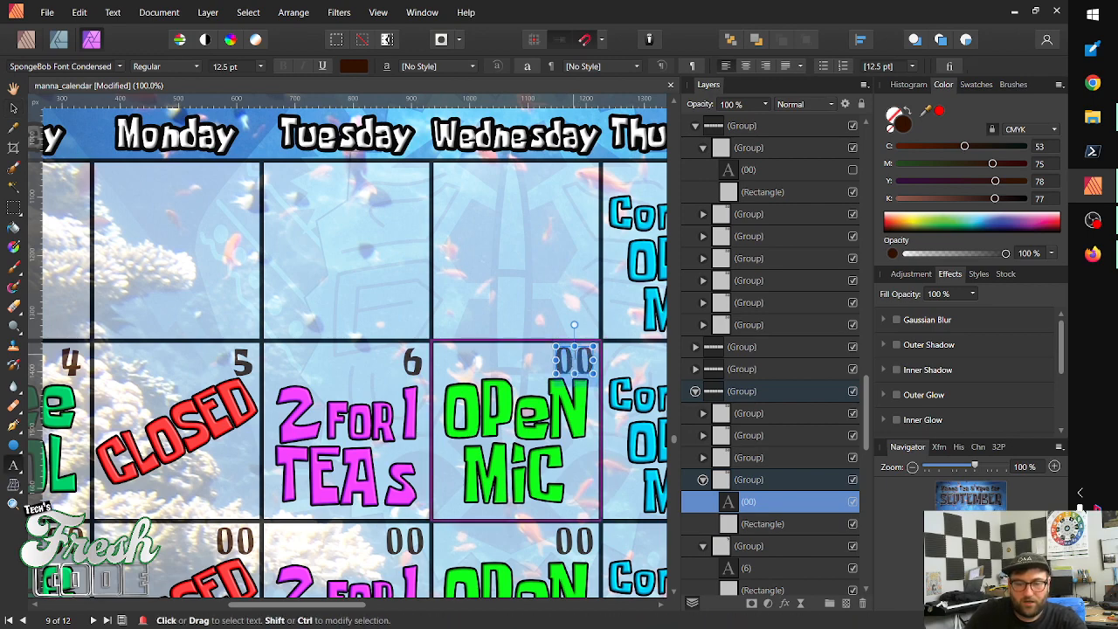
type("7")
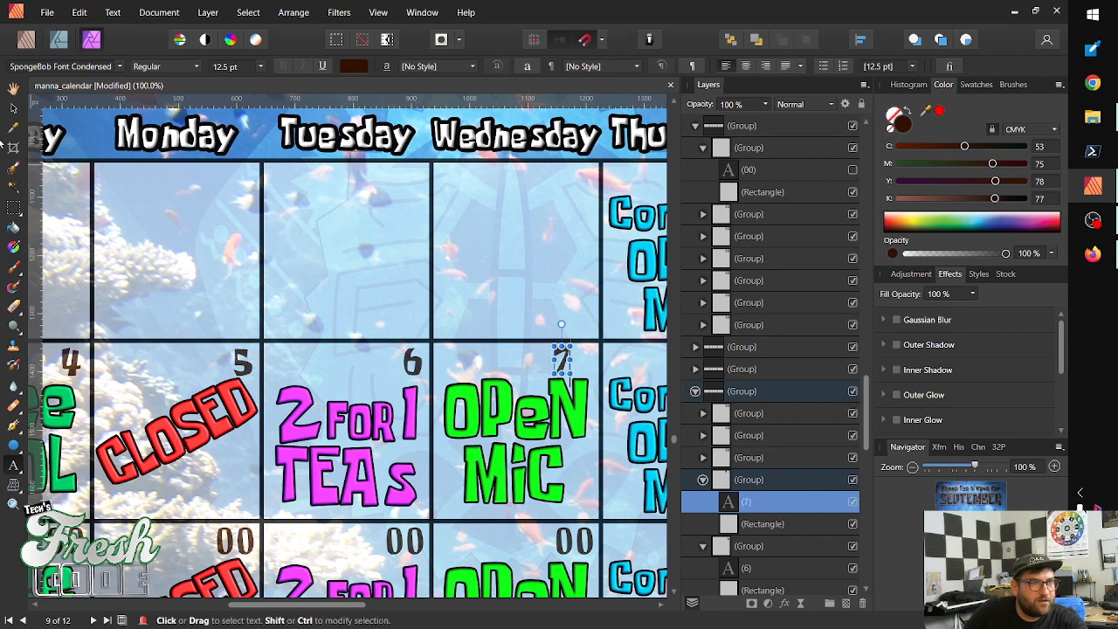
left_click(13, 108)
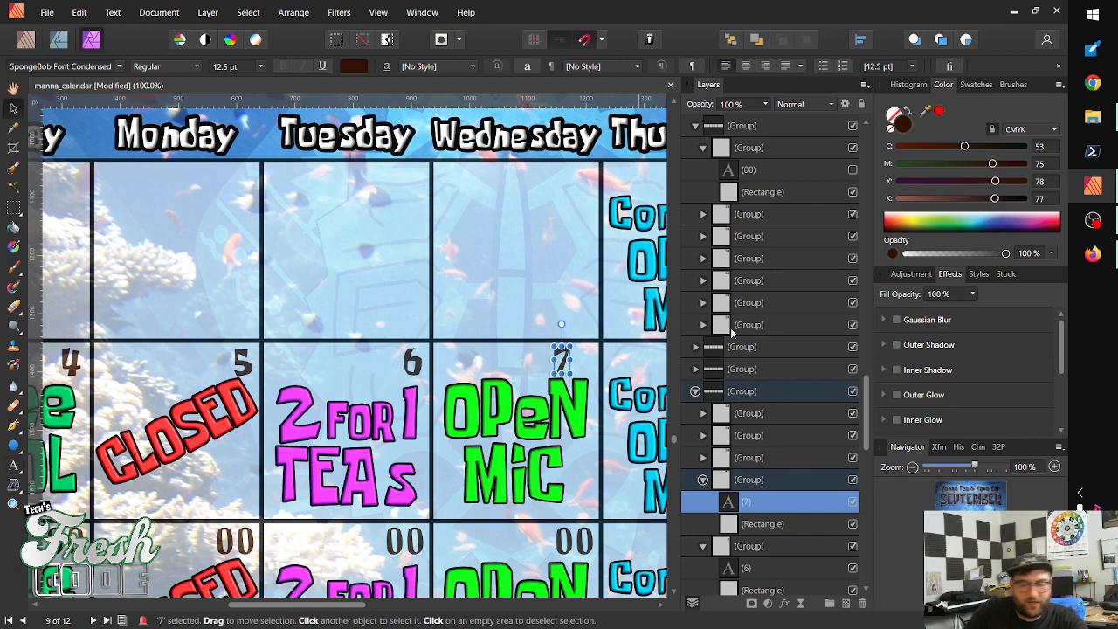
key("shift+Right")
key("shift+Right")
key("shift+Right")
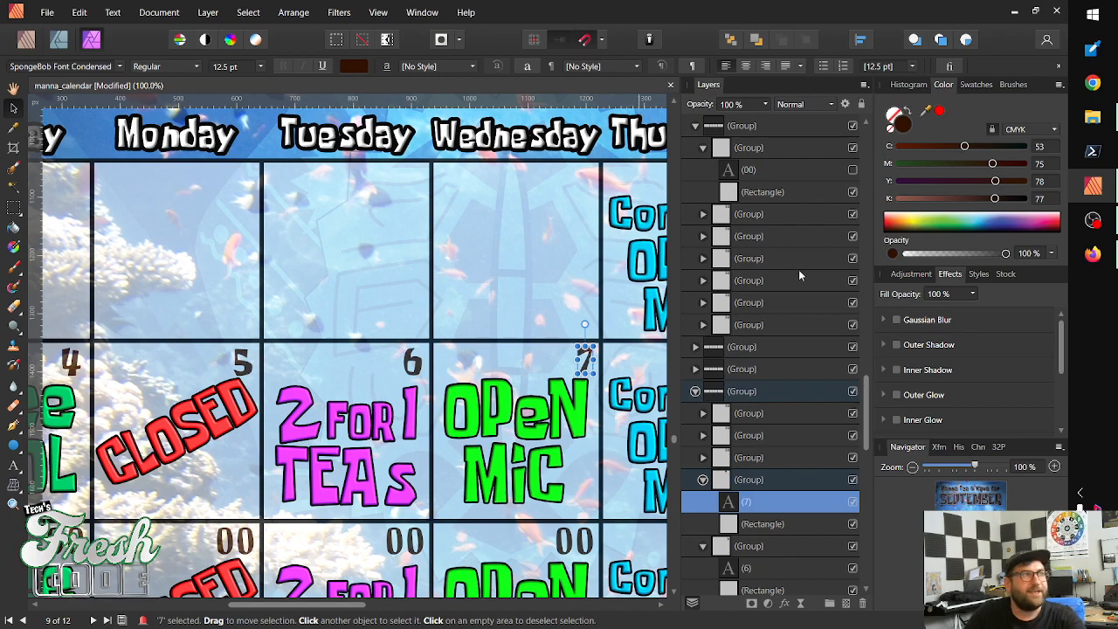
Replace the placeholder date in the second-row Thursday box with 8 and nudge it right toward the box's corner
left_click_drag(460, 328, 165, 342)
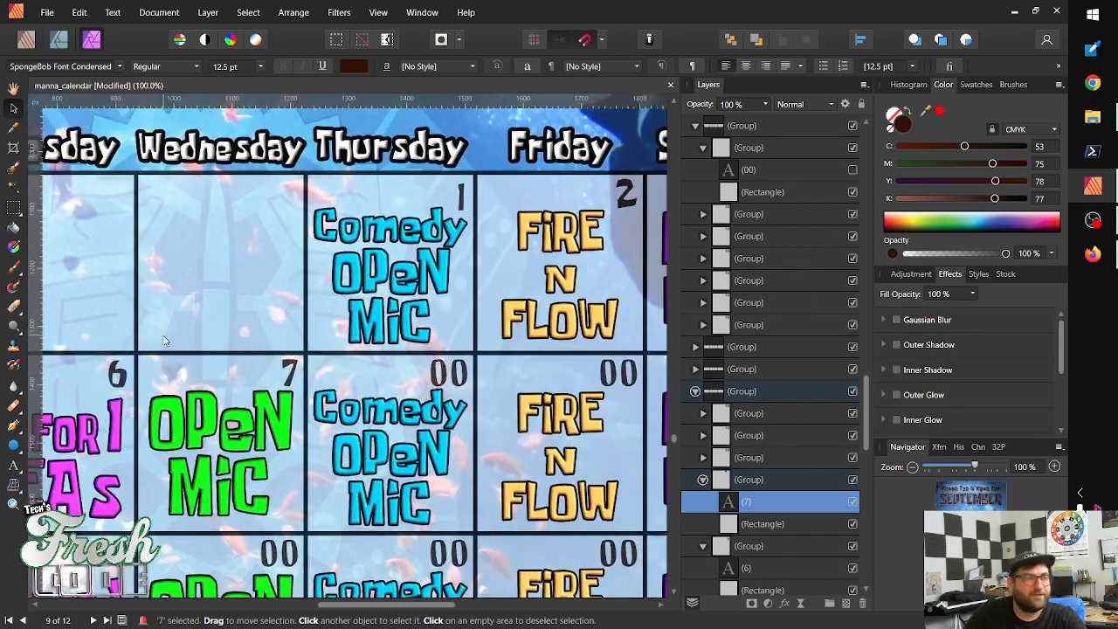
left_click(446, 374)
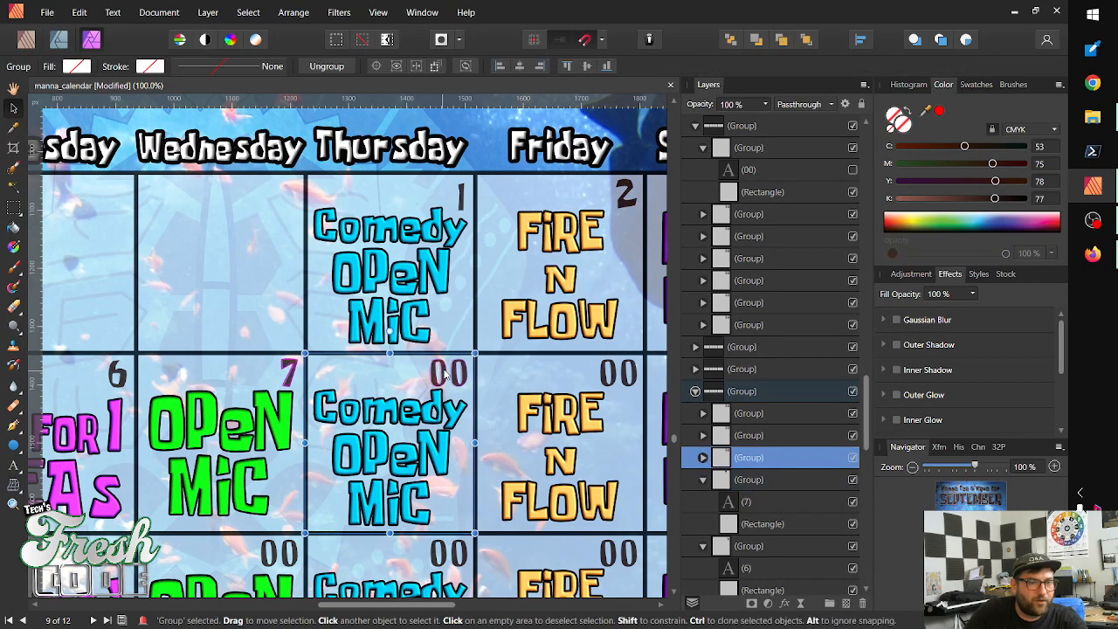
double_click(443, 376)
double_click(443, 375)
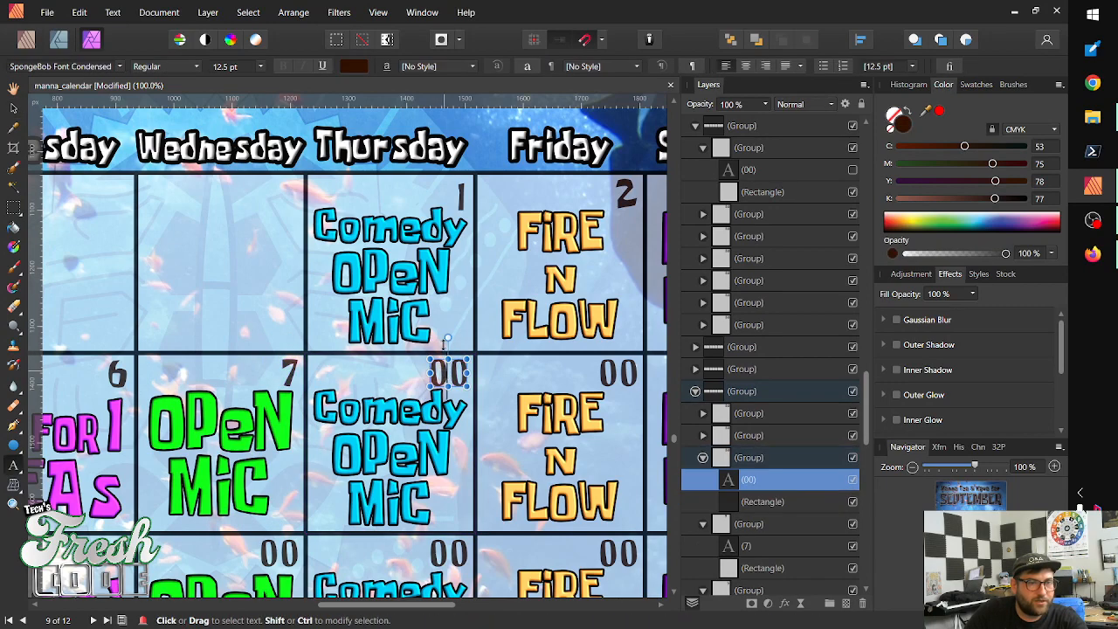
key("BackSpace")
key("Delete")
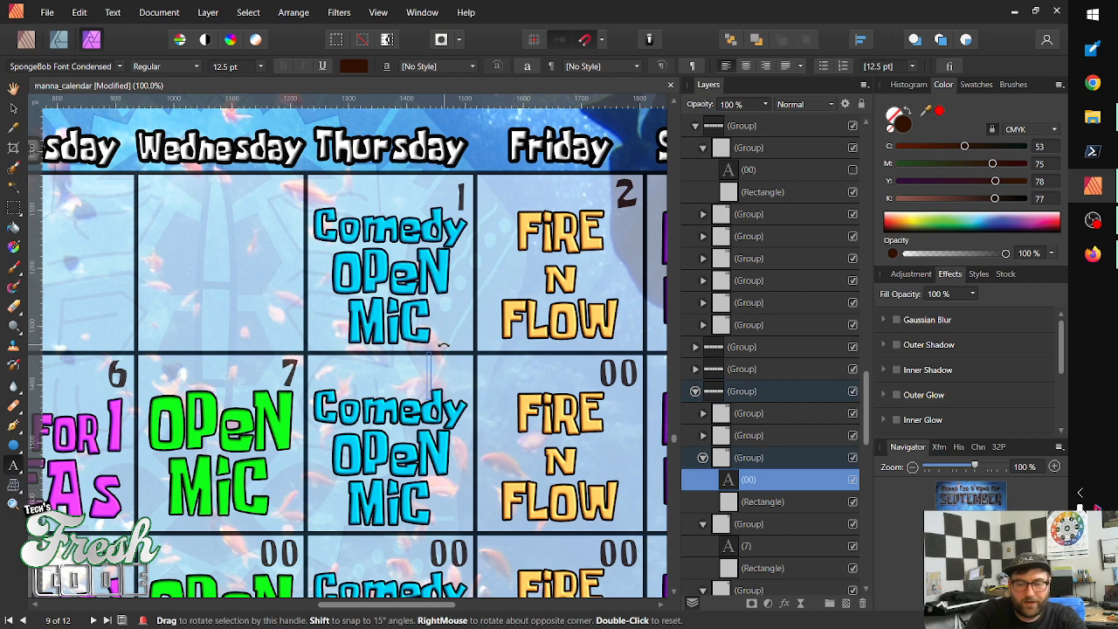
type("8")
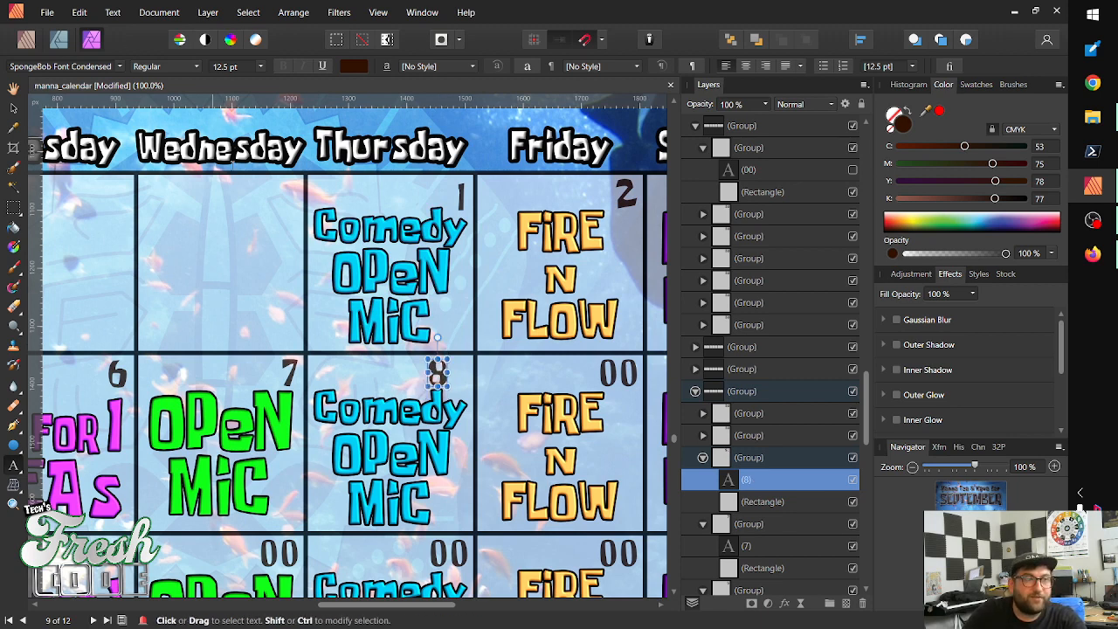
left_click(13, 107)
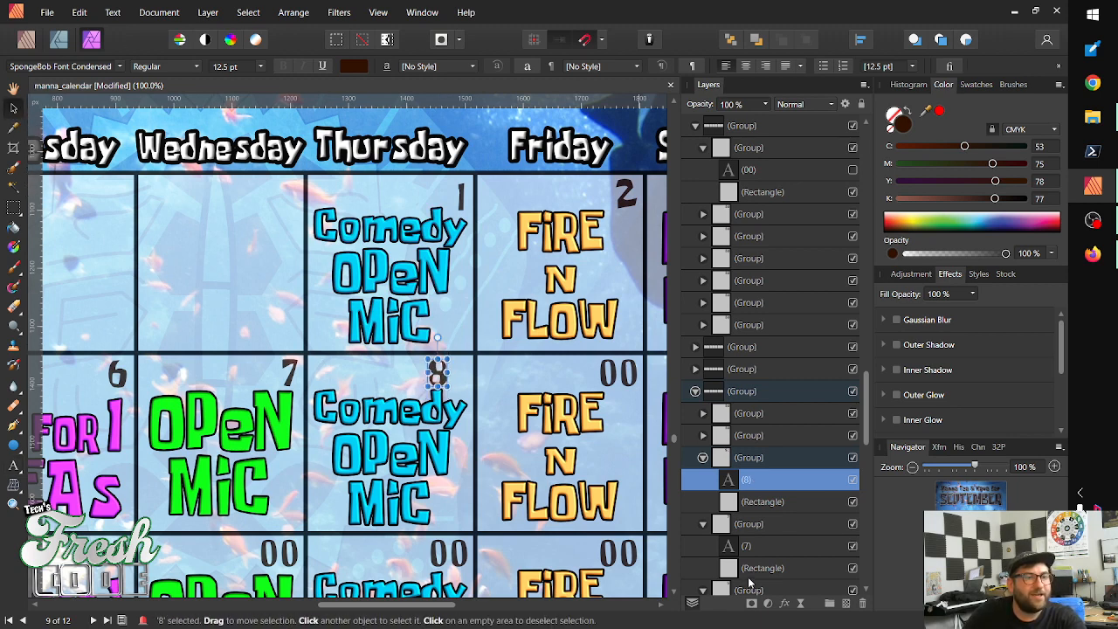
key("shift+Right")
key("shift+Right")
key("shift+Right")
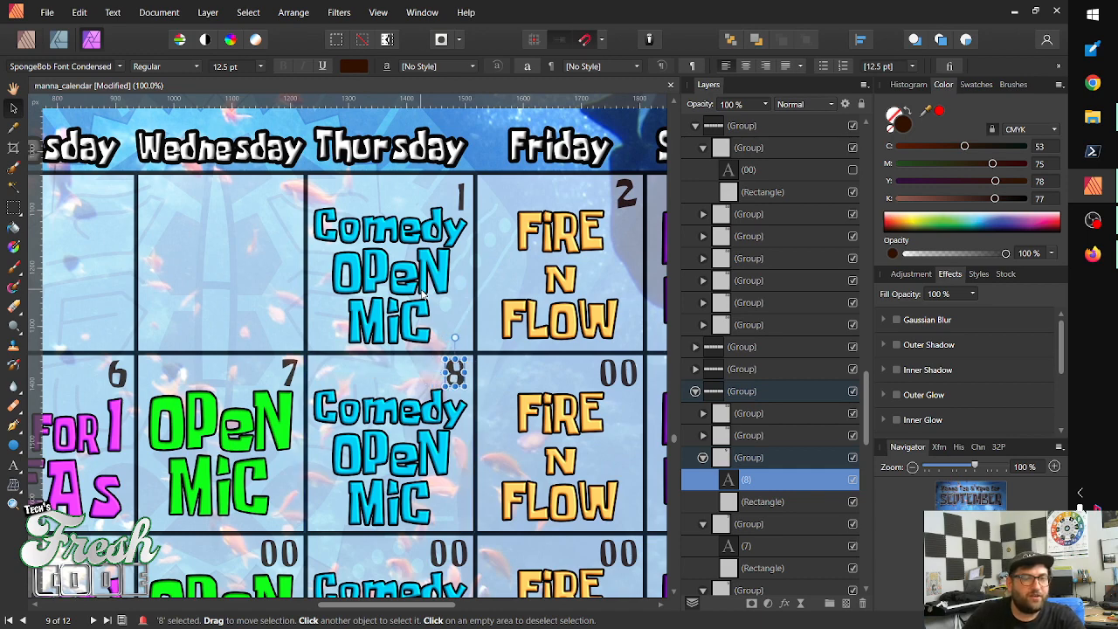
scroll(502, 338, "right", 5)
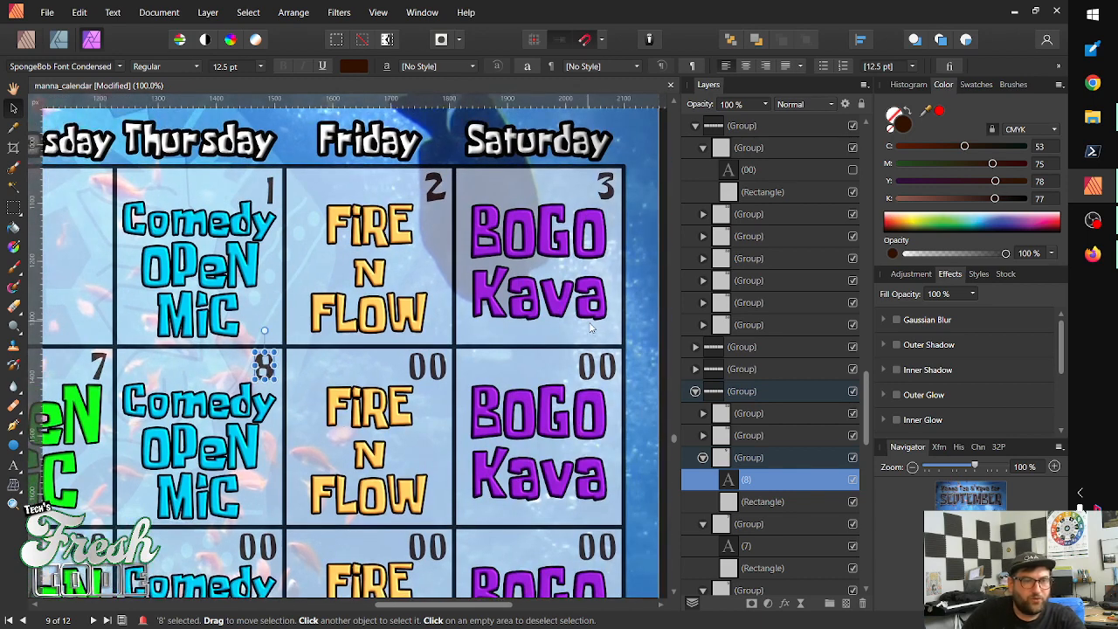
Replace the placeholder date in the second-row Friday box with 9 and move it right toward the box's corner
left_click(428, 371)
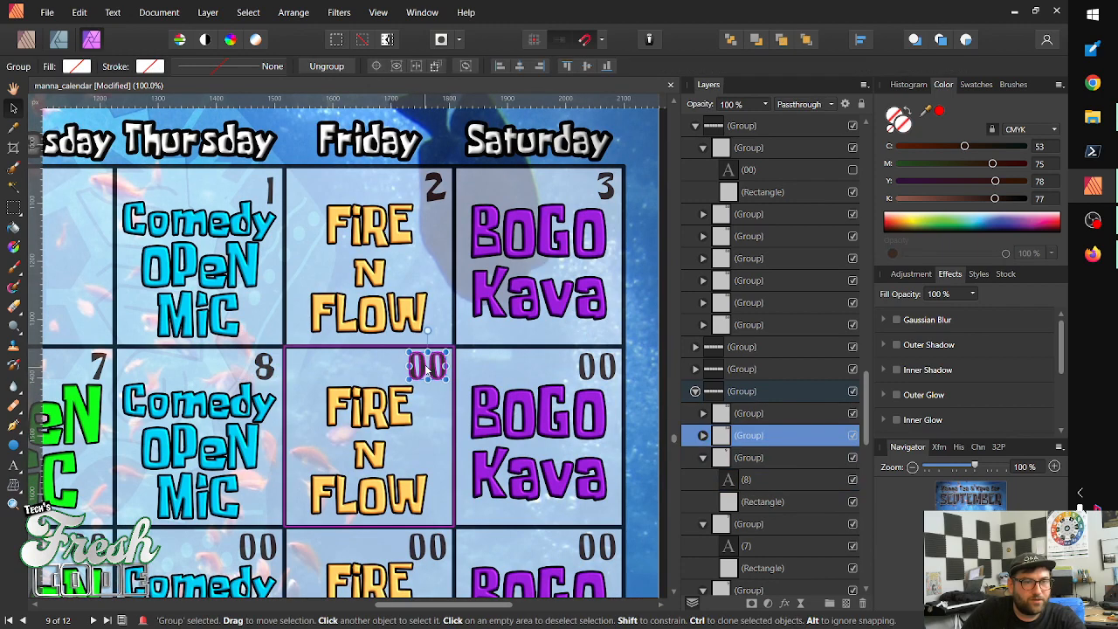
double_click(428, 368)
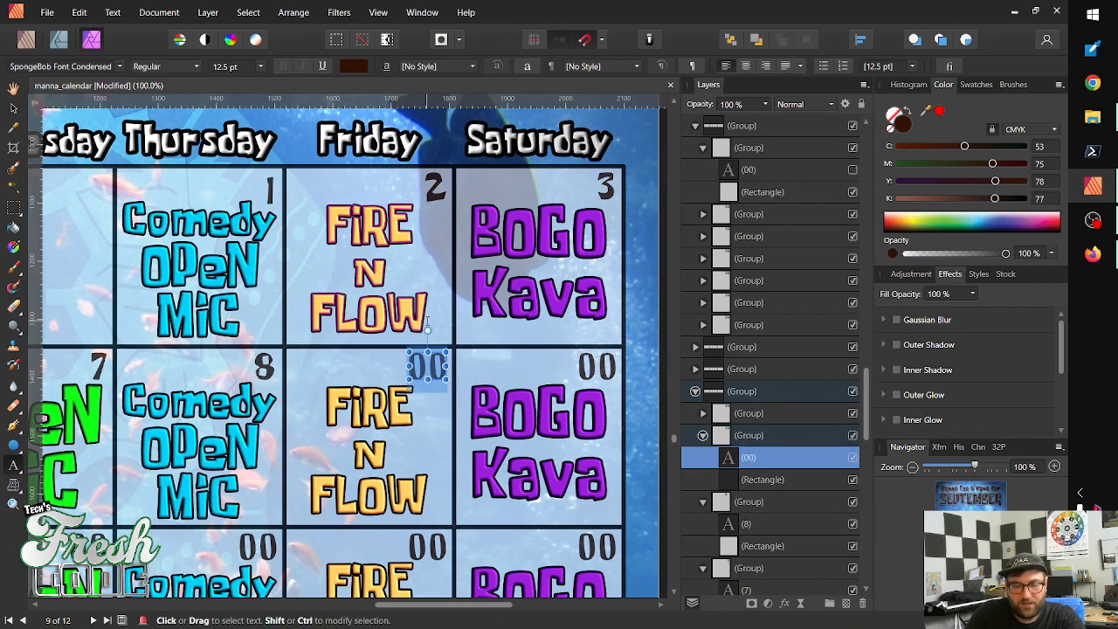
type("10")
key("BackSpace")
key("BackSpace")
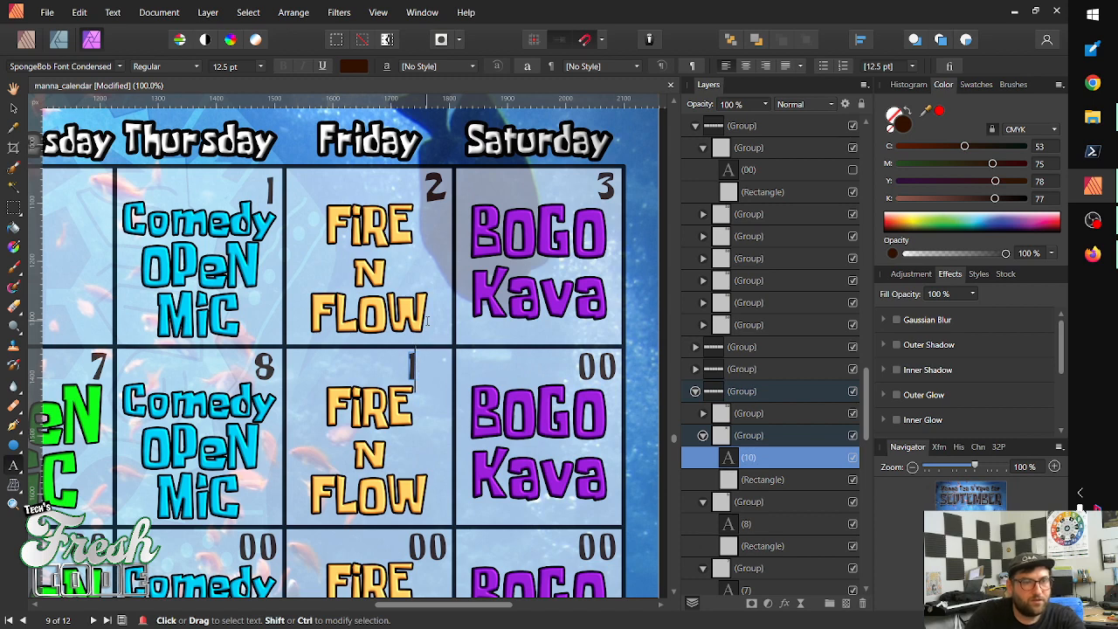
type("9")
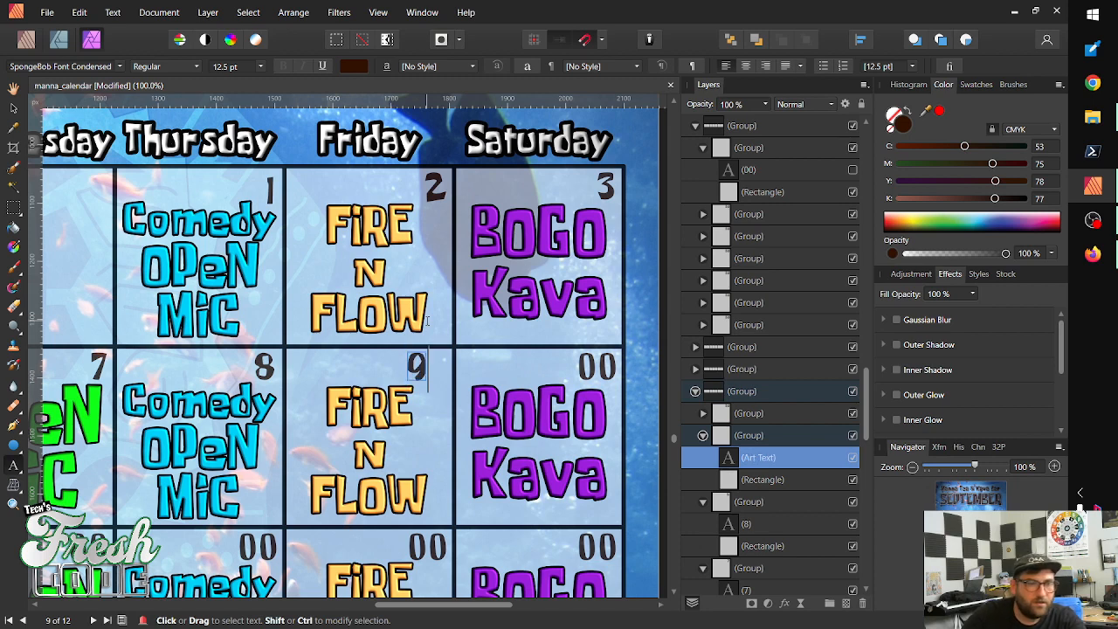
left_click(13, 108)
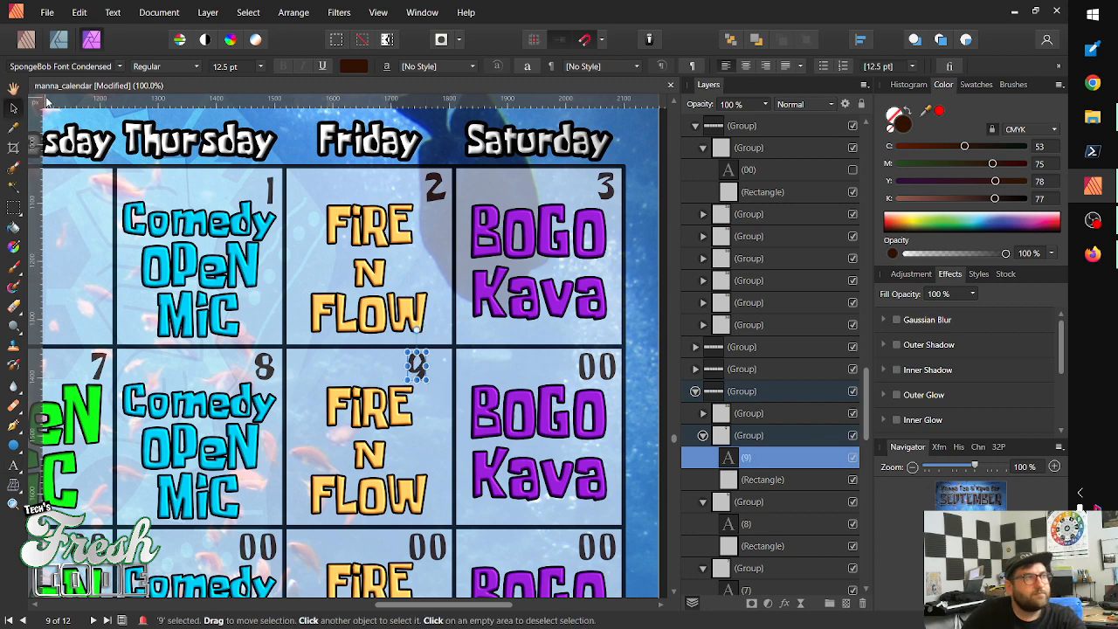
left_click_drag(417, 365, 435, 365)
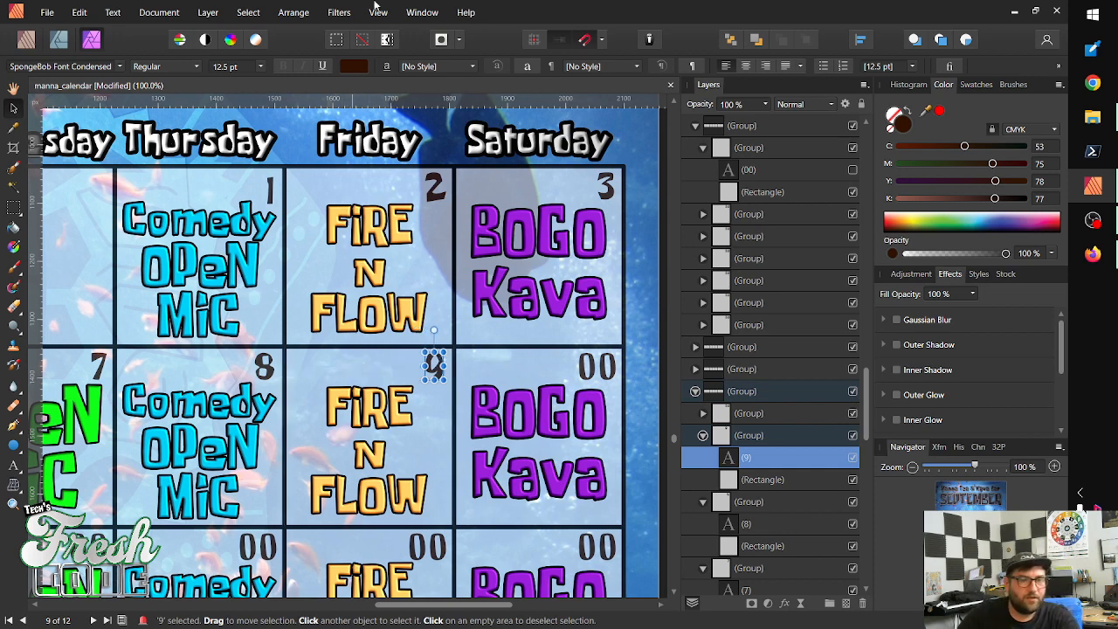
Replace the placeholder date in the second-row Saturday box with 10 and shift it right toward the box's corner
left_click(599, 375)
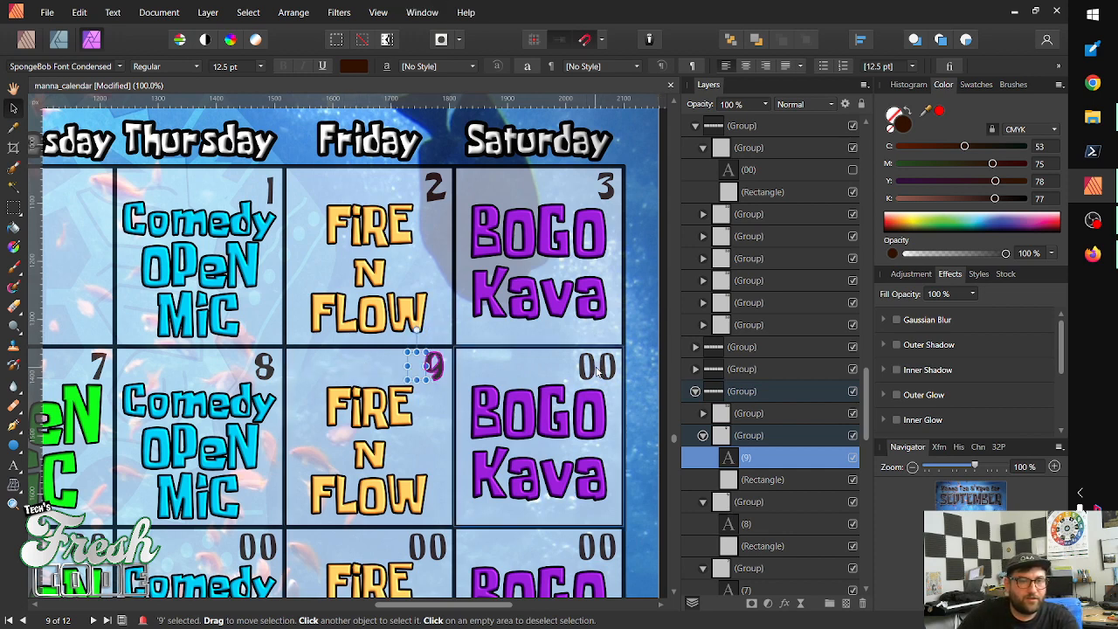
double_click(598, 376)
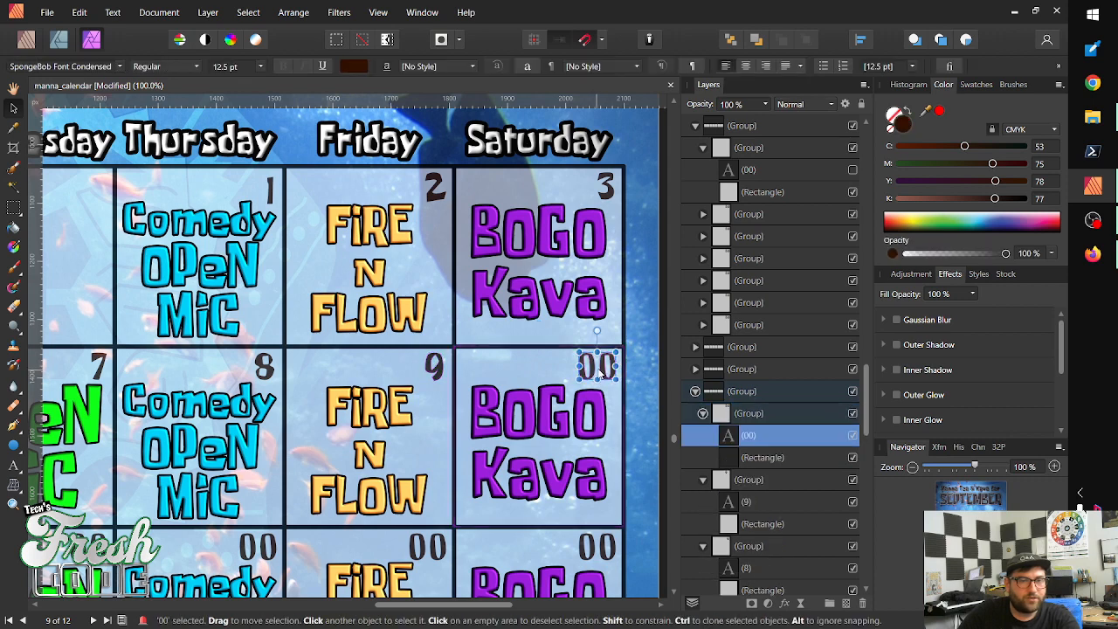
double_click(598, 371)
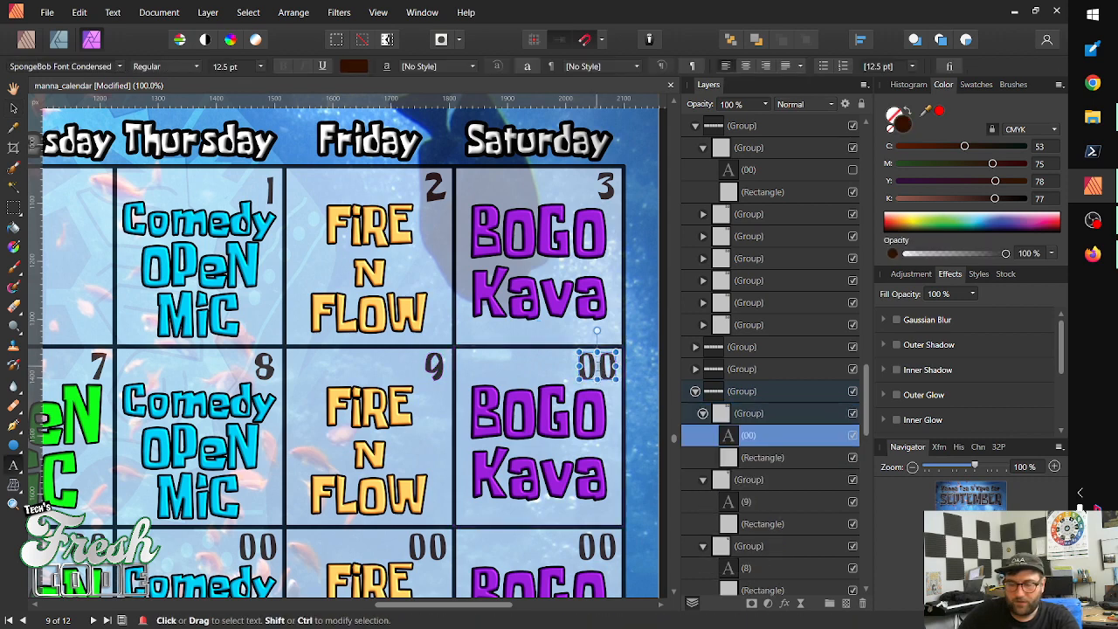
type("10")
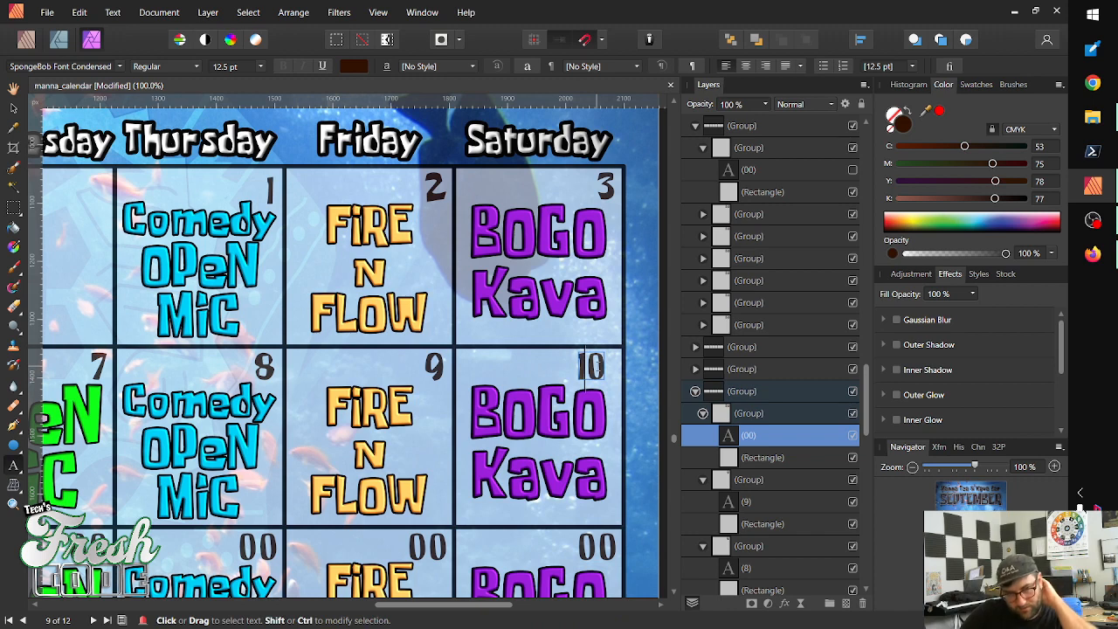
key("Escape")
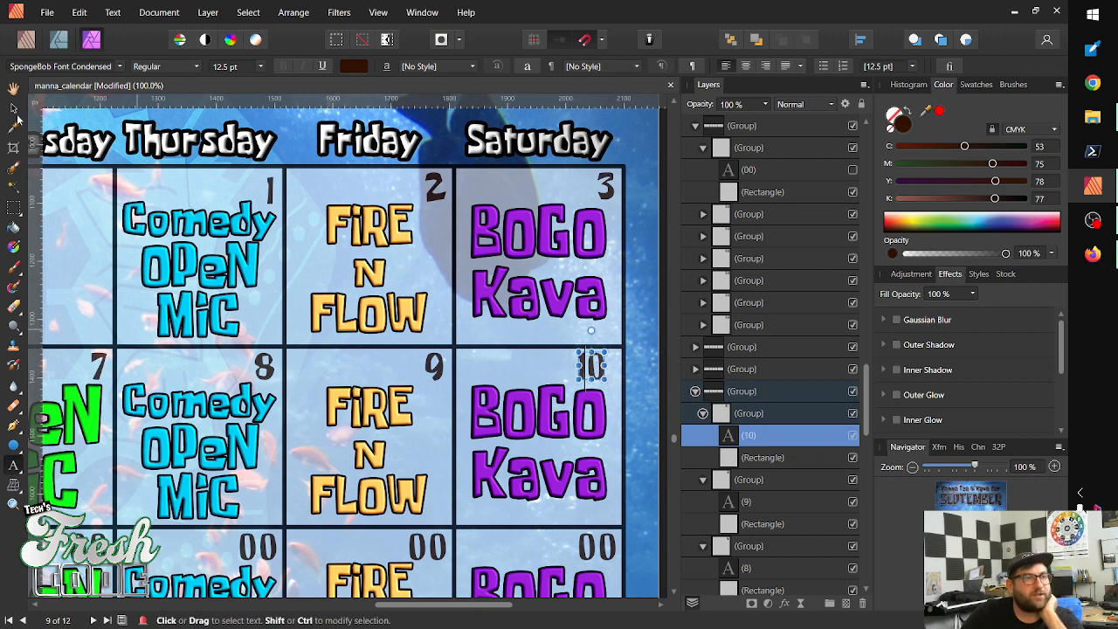
left_click_drag(576, 363, 578, 363)
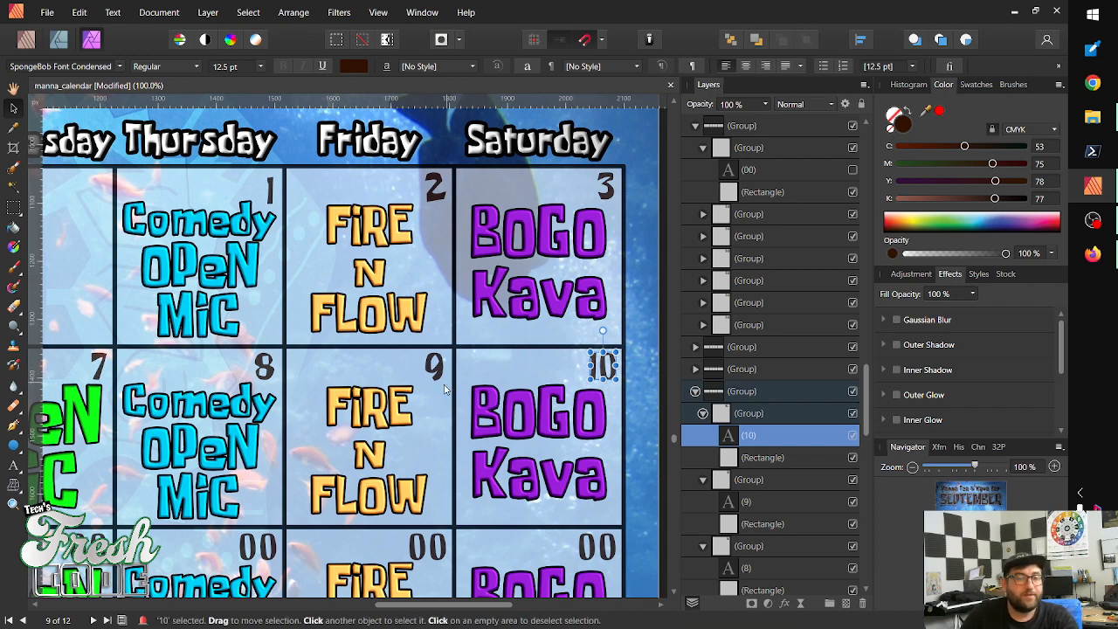
Replace the placeholder date in the third-row Saturday box with 17 and move it right toward the box's corner
scroll(382, 415, "down", 5)
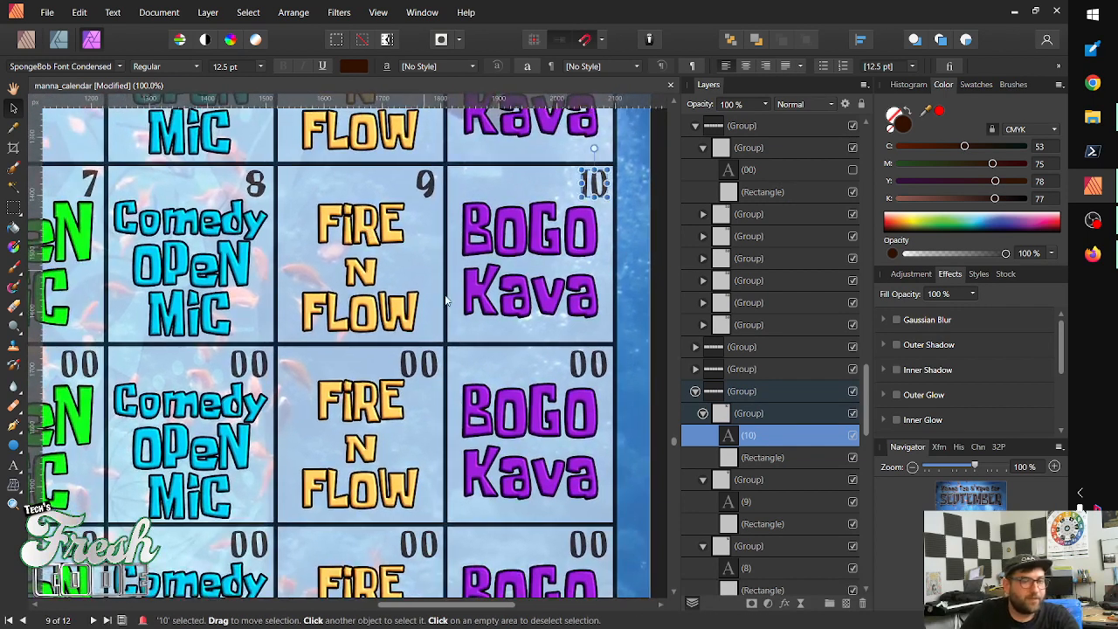
left_click(589, 372)
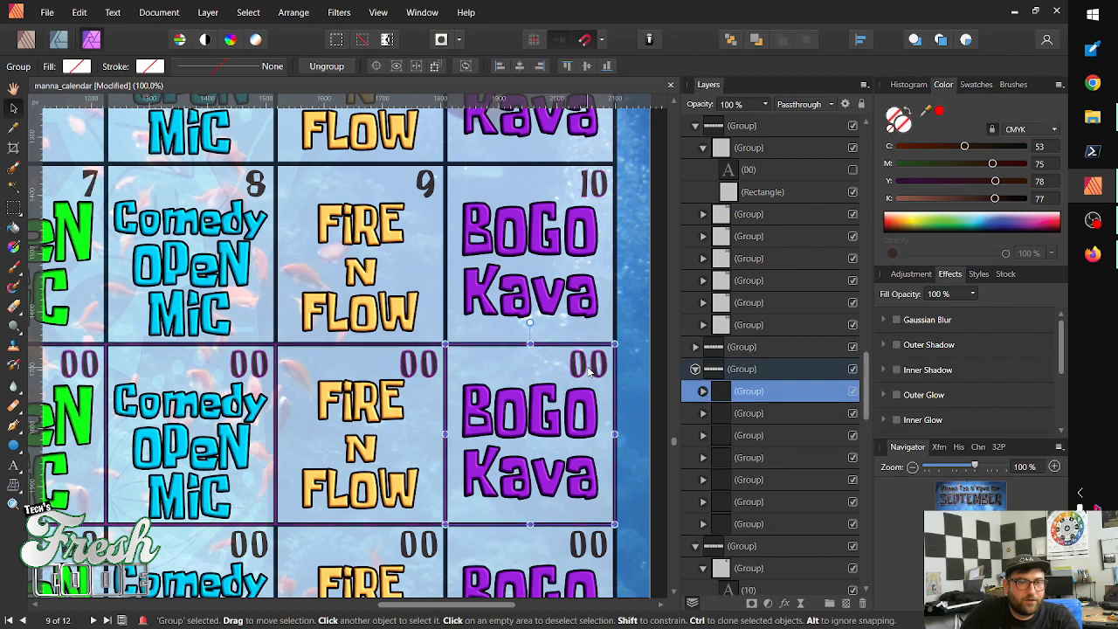
double_click(588, 365)
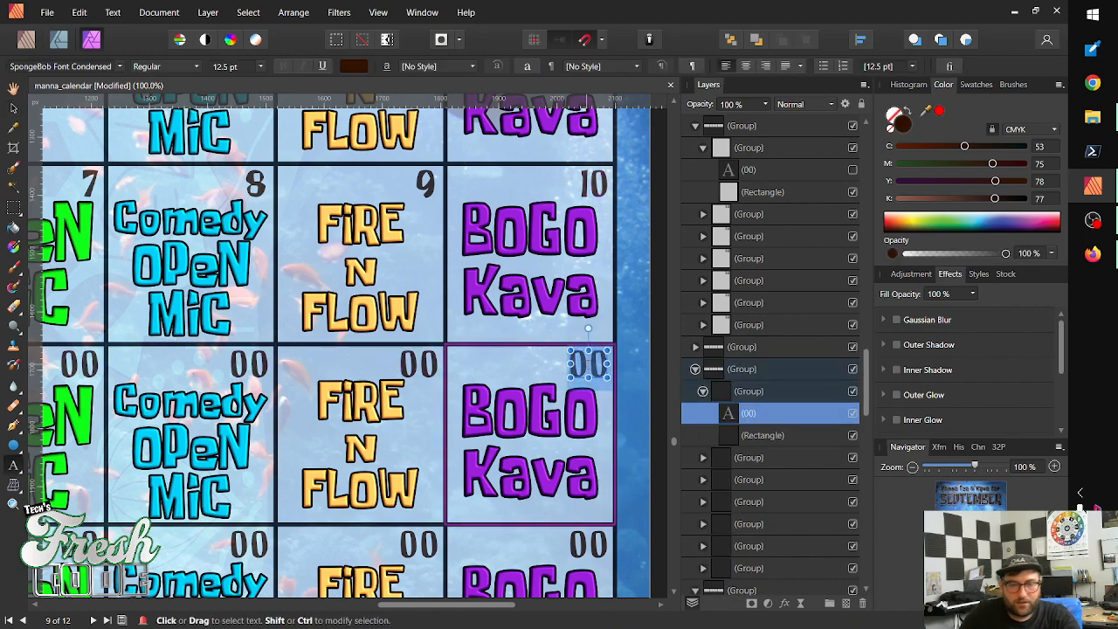
type("17")
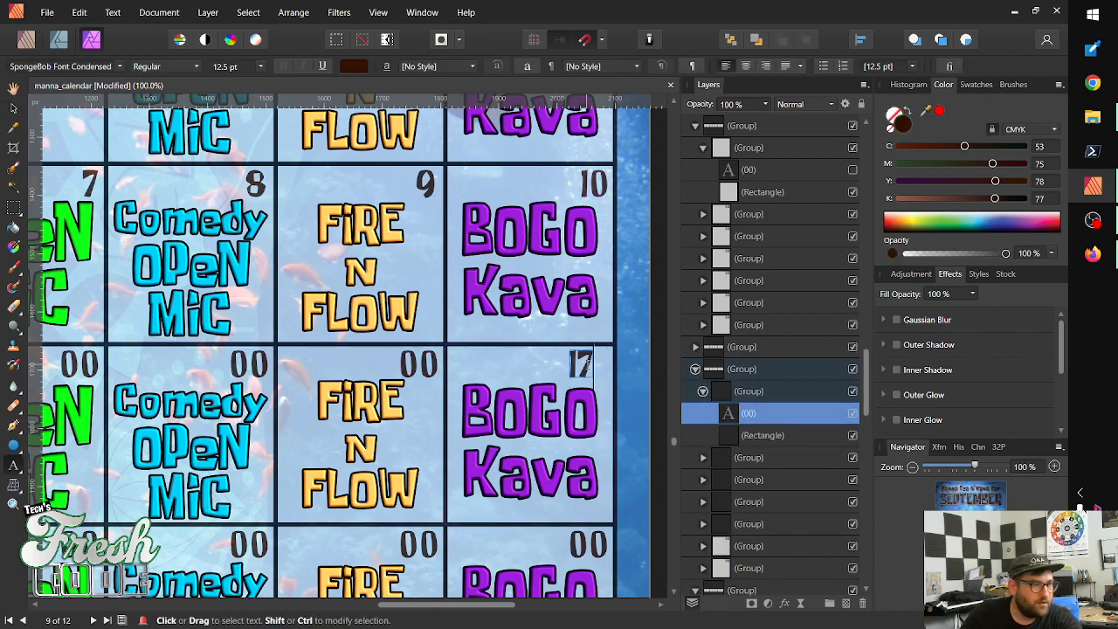
key("Escape")
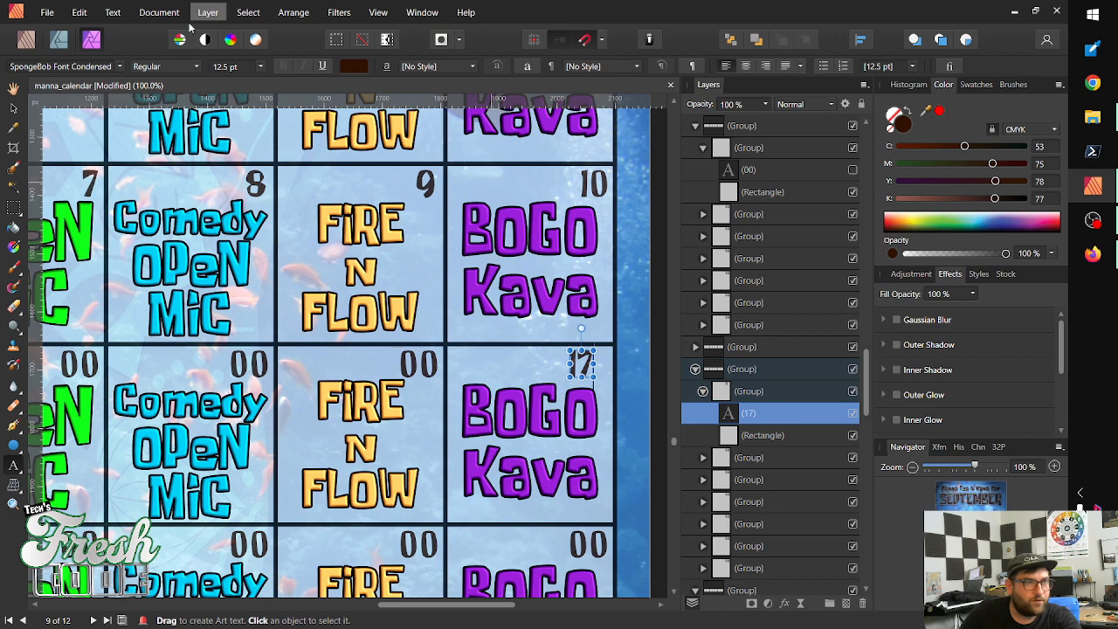
left_click(13, 107)
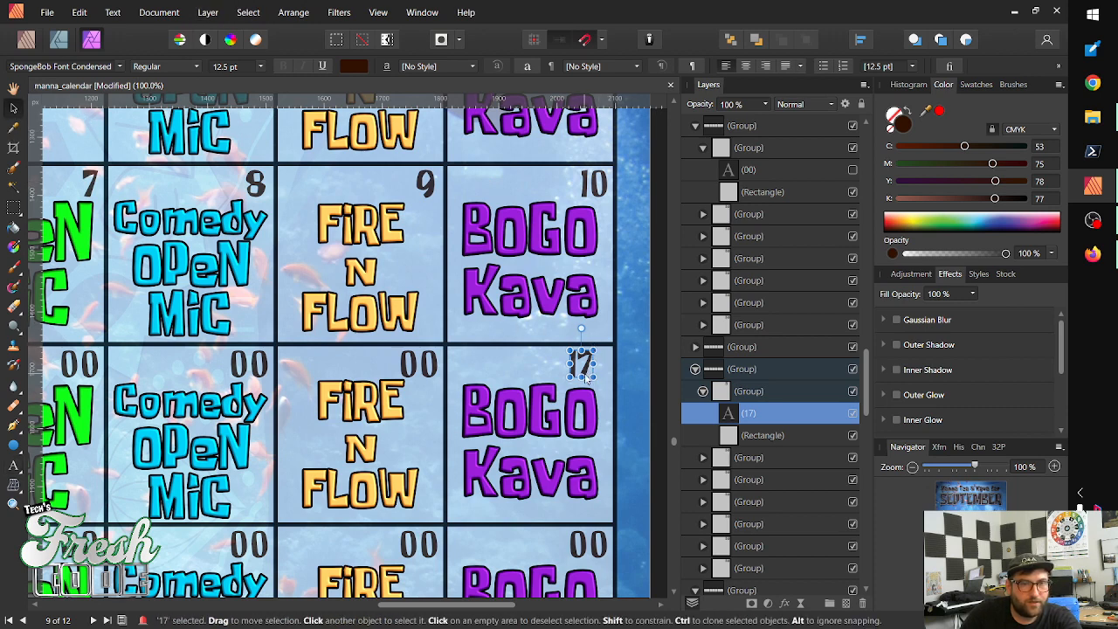
left_click_drag(586, 378, 601, 377)
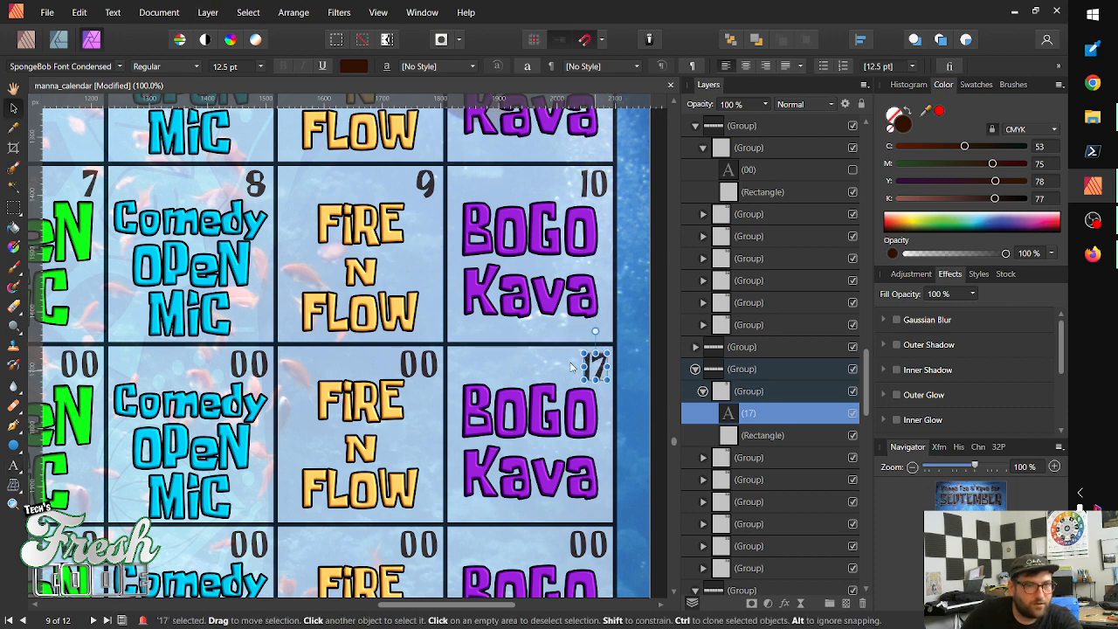
left_click(417, 369)
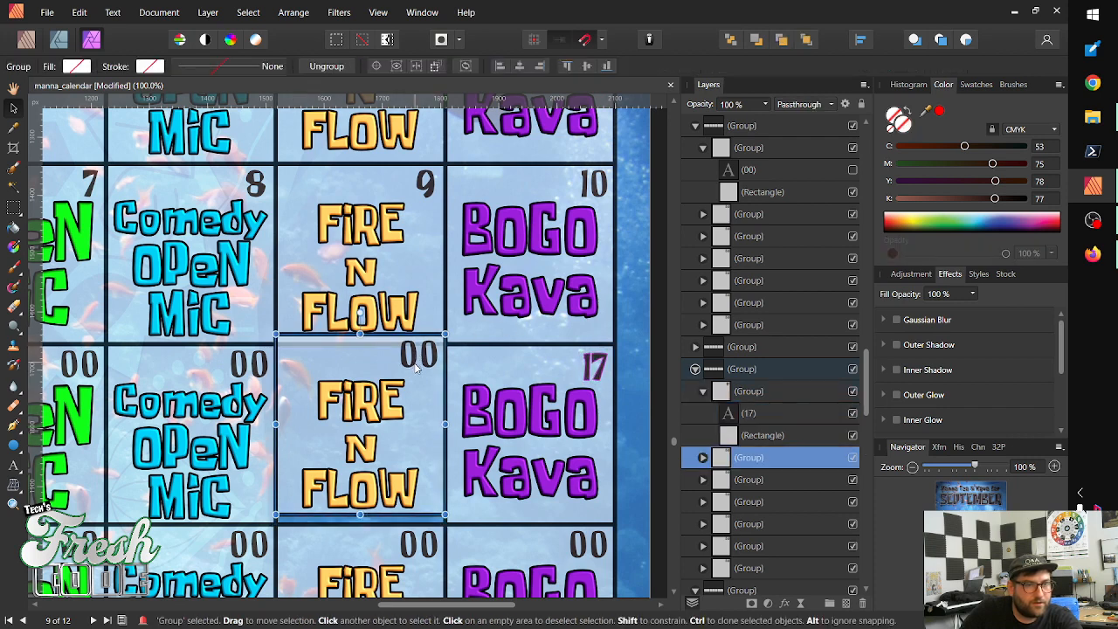
key("shift+Down")
key("shift+Down")
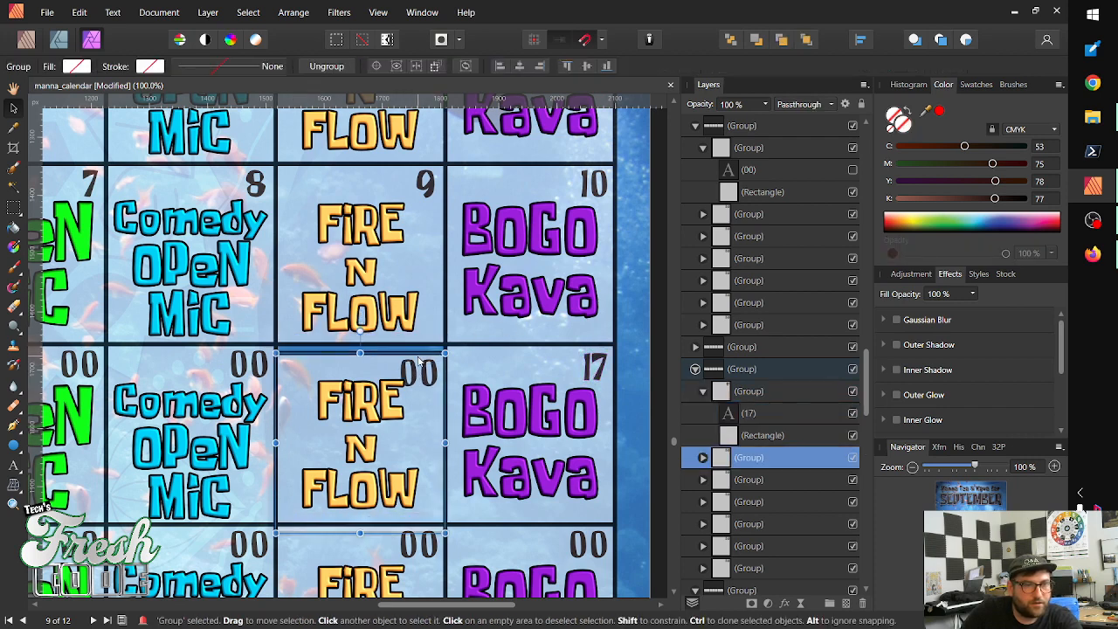
key("shift+Up")
Replace the placeholder date in the third-row Friday box with 16 and nudge it right toward the box's corner
double_click(419, 365)
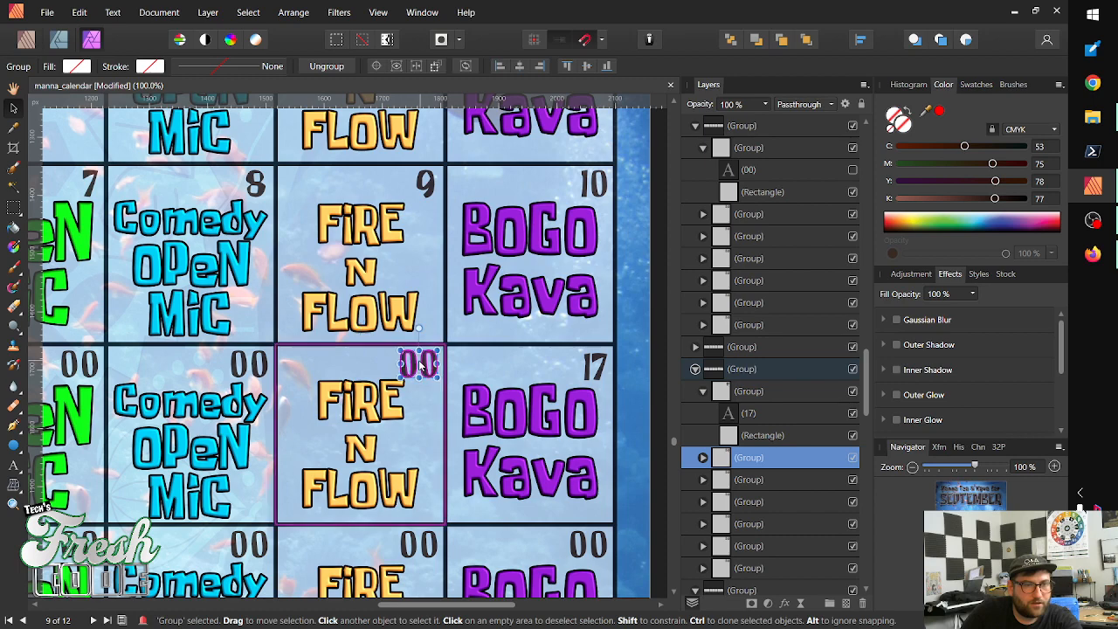
left_click(428, 358)
double_click(421, 365)
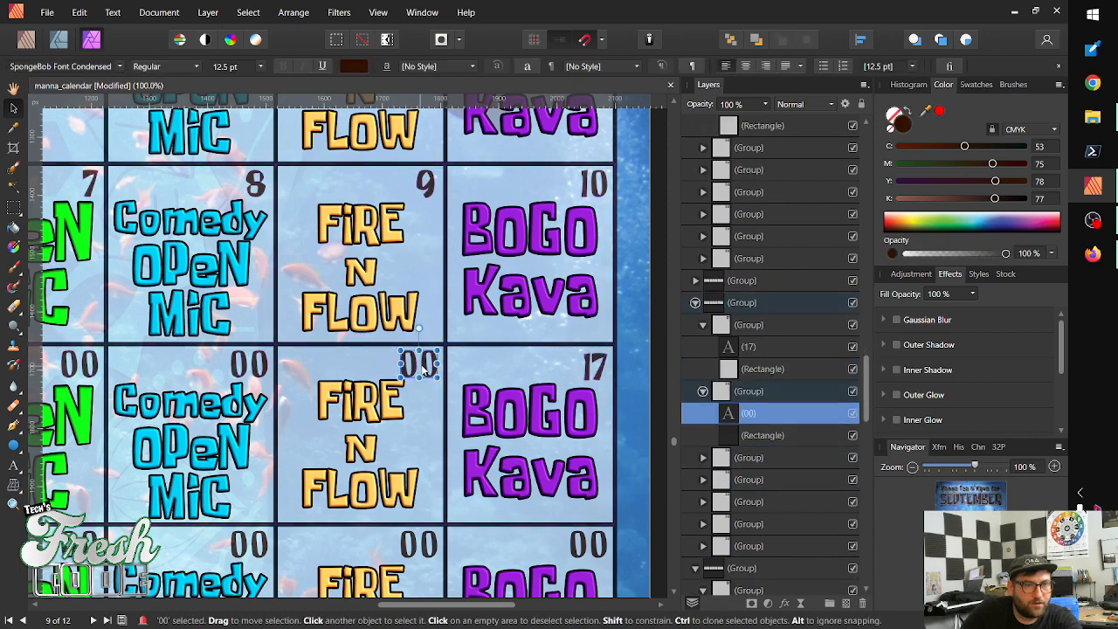
double_click(419, 368)
key("Delete")
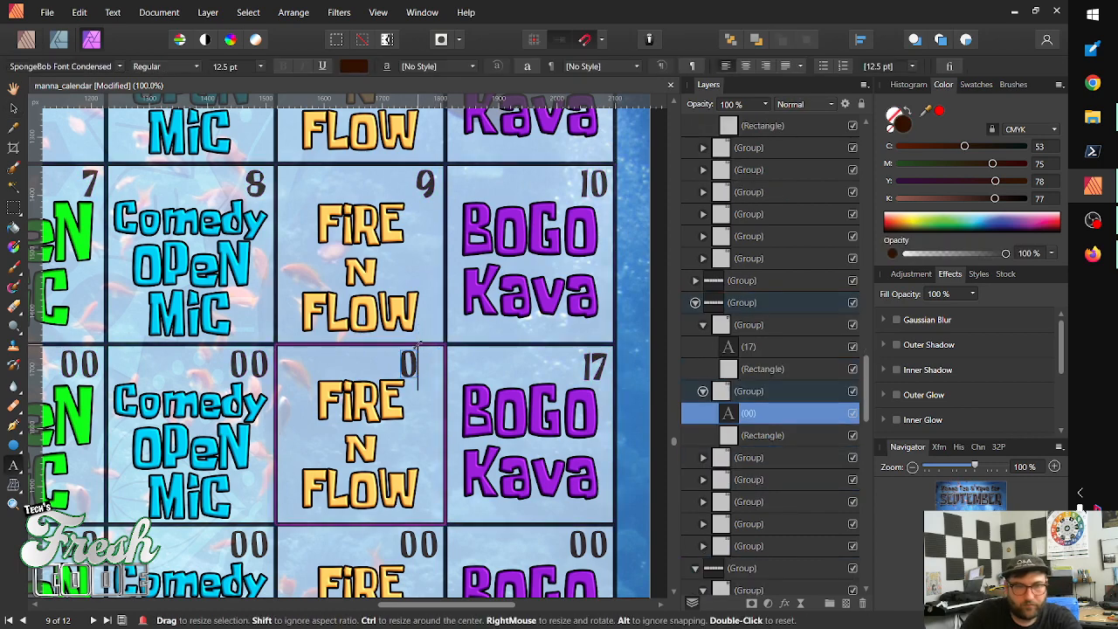
key("BackSpace")
type("16")
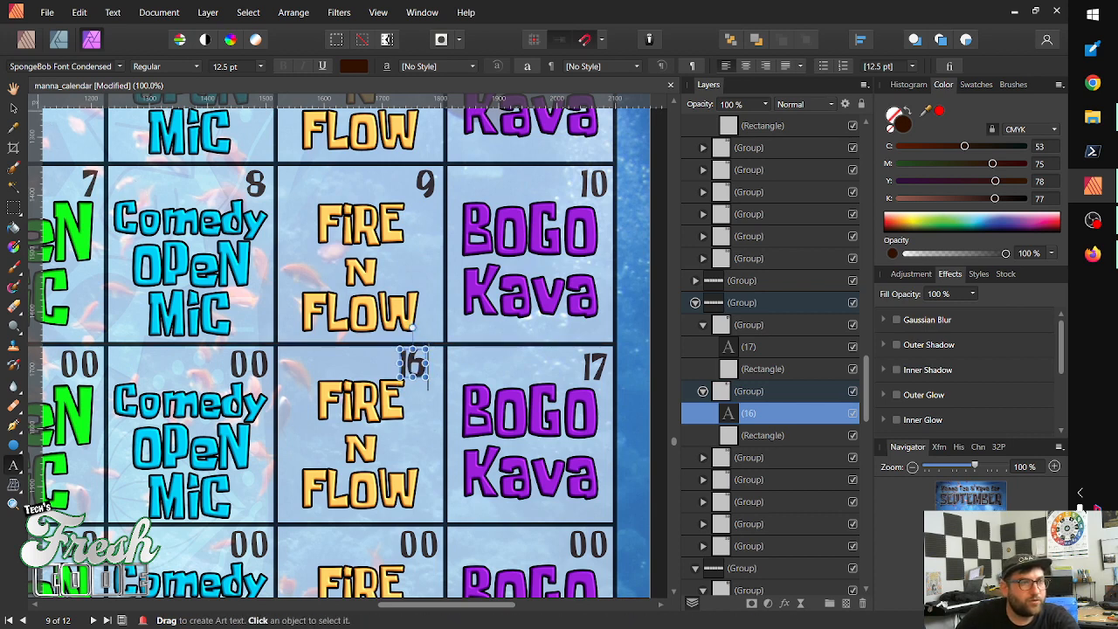
left_click(15, 109)
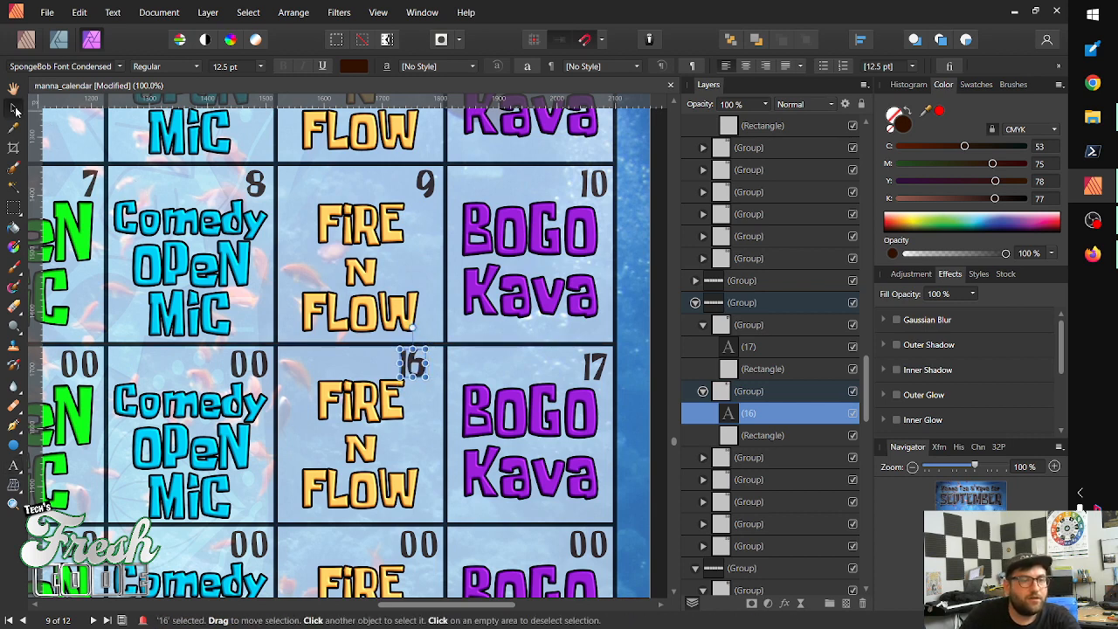
key("shift+Right")
key("shift+Right")
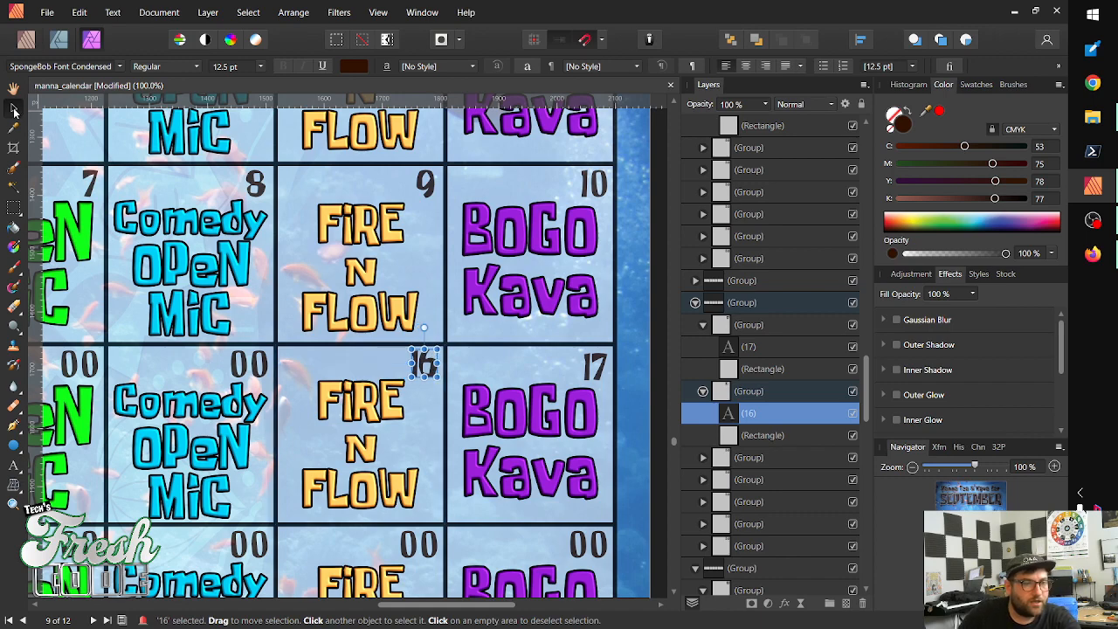
left_click(257, 374)
left_click_drag(258, 374, 252, 405)
left_click(251, 405)
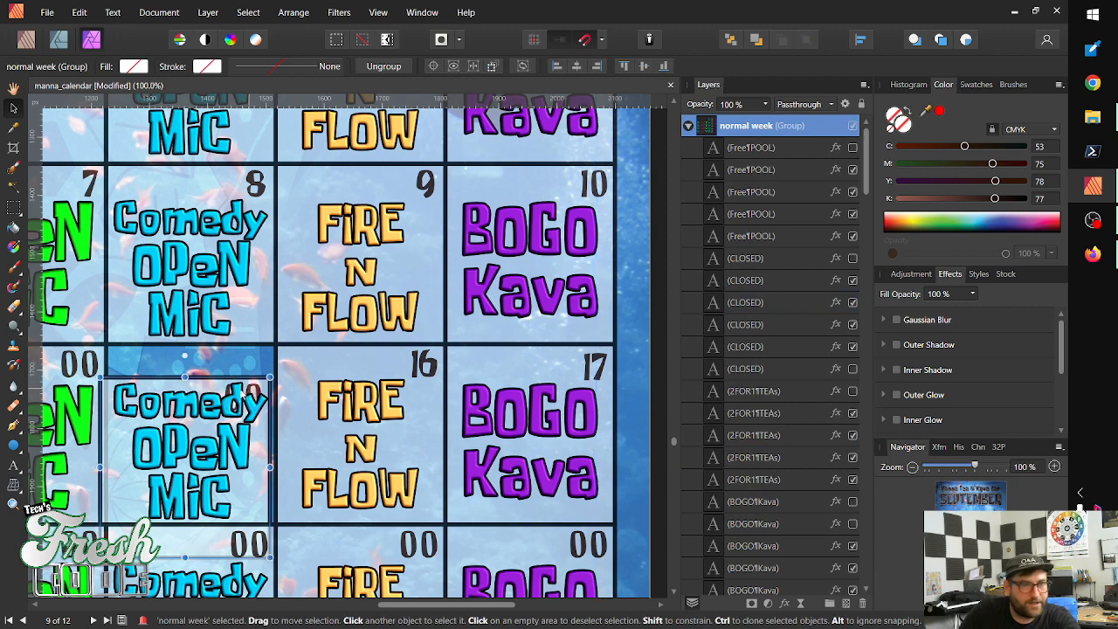
left_click(245, 390)
key("ctrl+z")
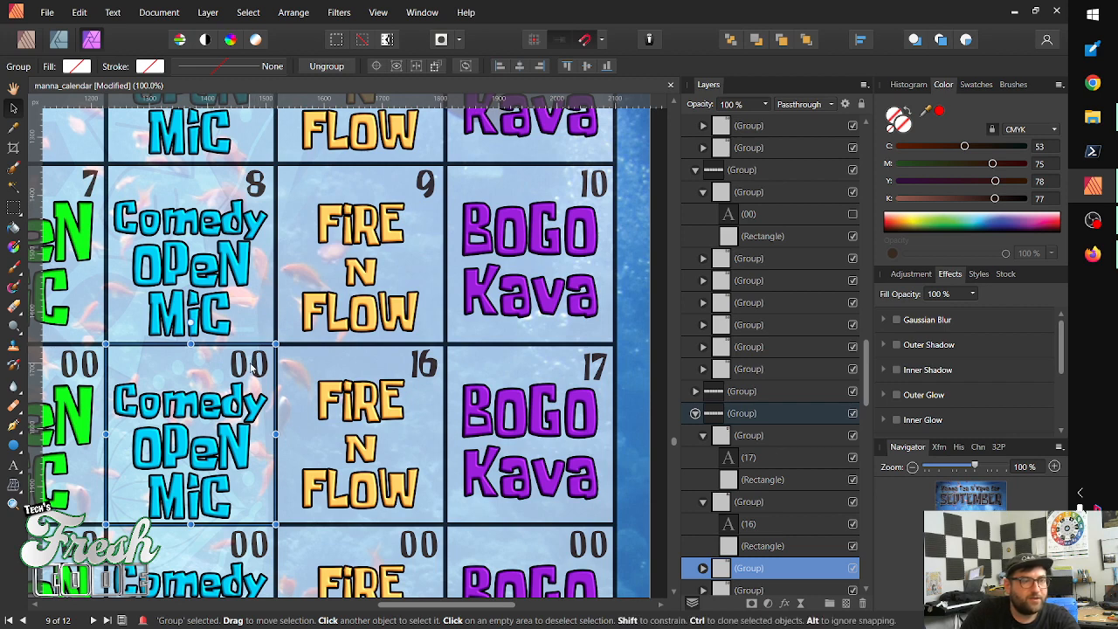
Replace the placeholder date in the third-row Thursday box with 15 and nudge it right toward the box's corner
double_click(251, 367)
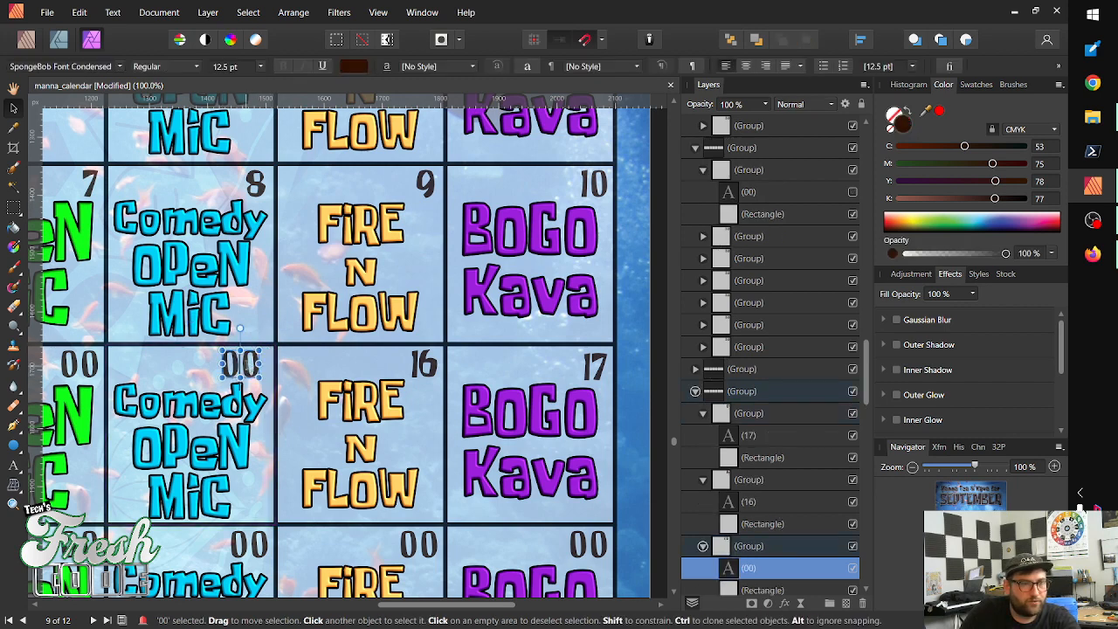
double_click(251, 367)
key("BackSpace")
key("BackSpace")
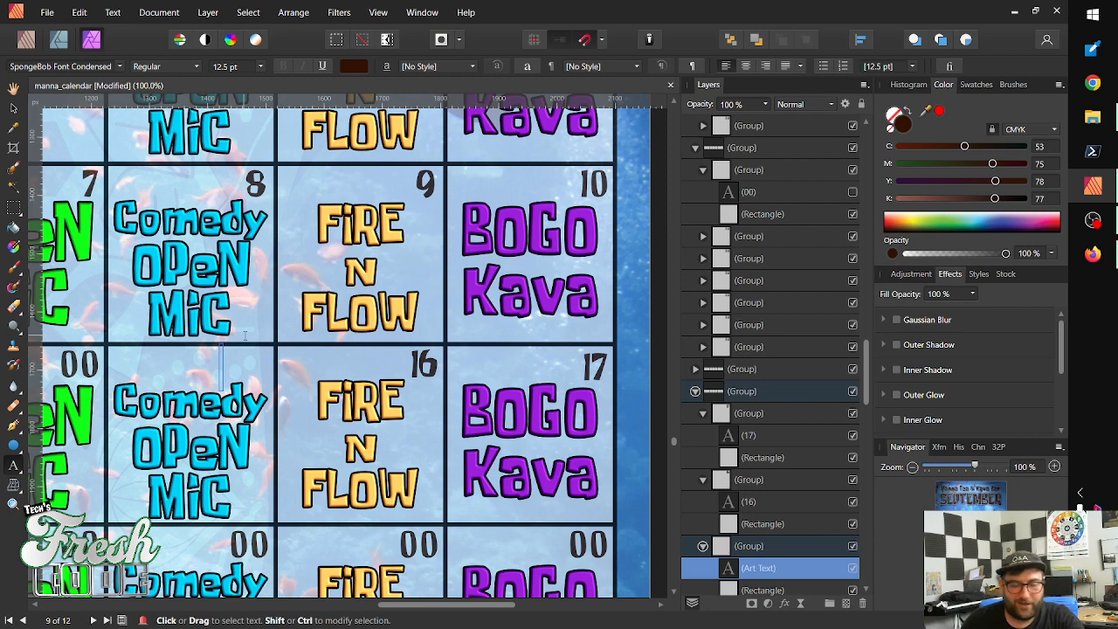
type("15")
key("Escape")
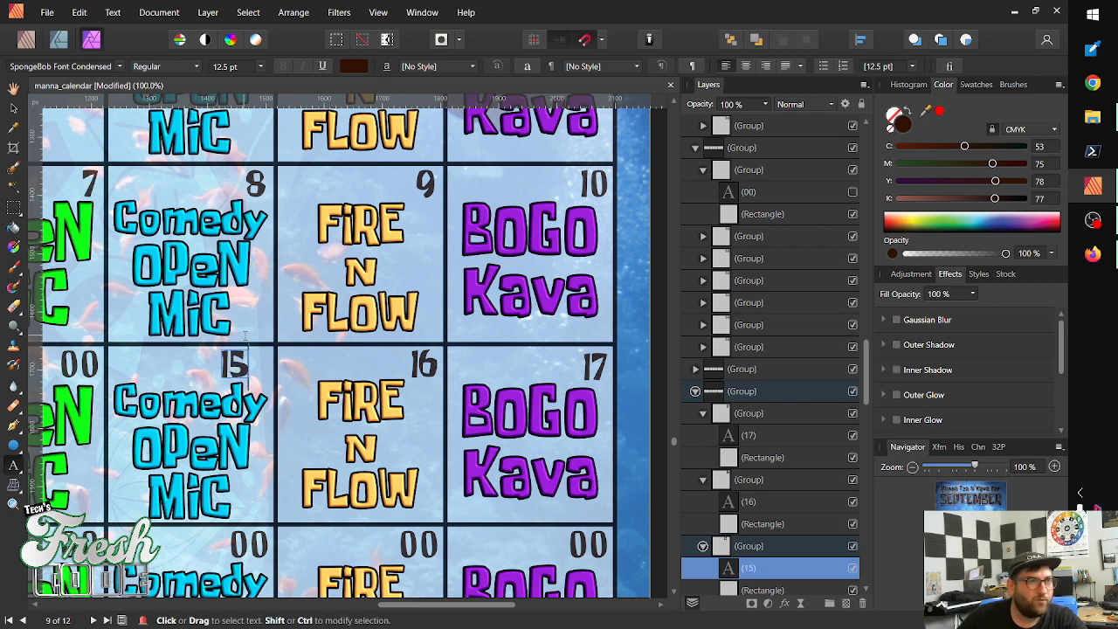
left_click(14, 108)
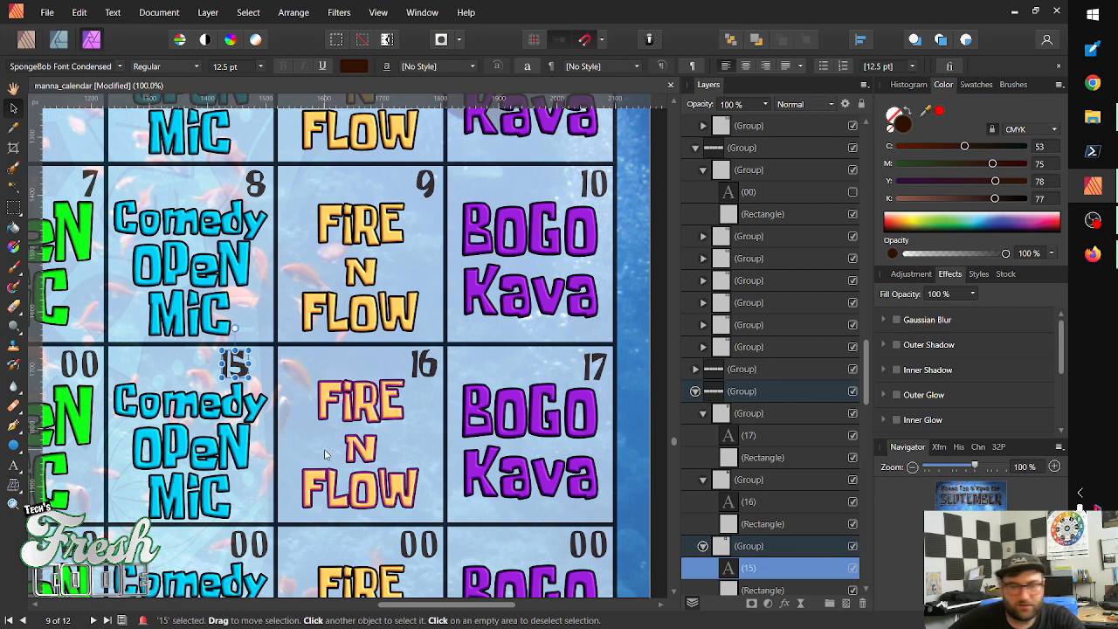
key("shift+Right")
key("shift+Right")
key("shift+Right")
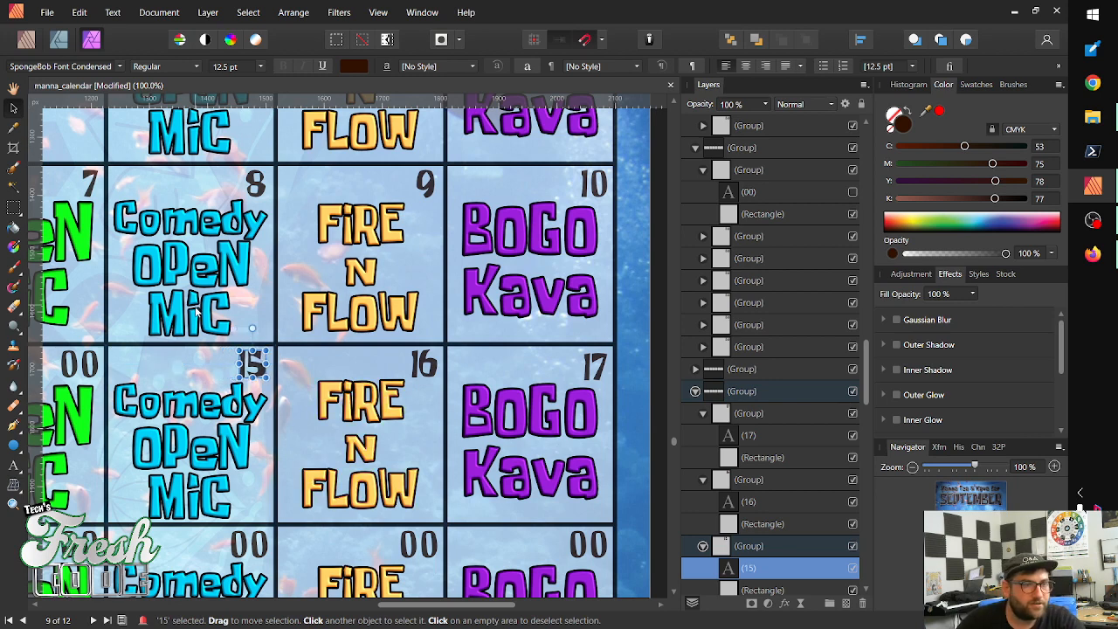
left_click_drag(197, 310, 455, 322)
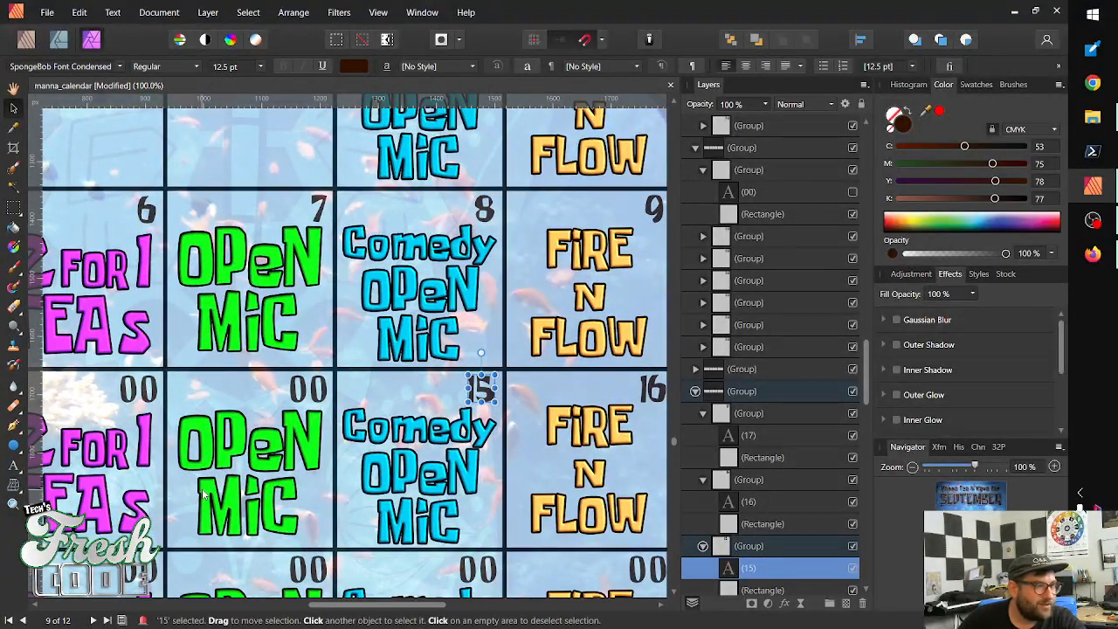
Replace the placeholder date in the third-row Wednesday box with 14 and nudge it right toward the box's corner
left_click(315, 395)
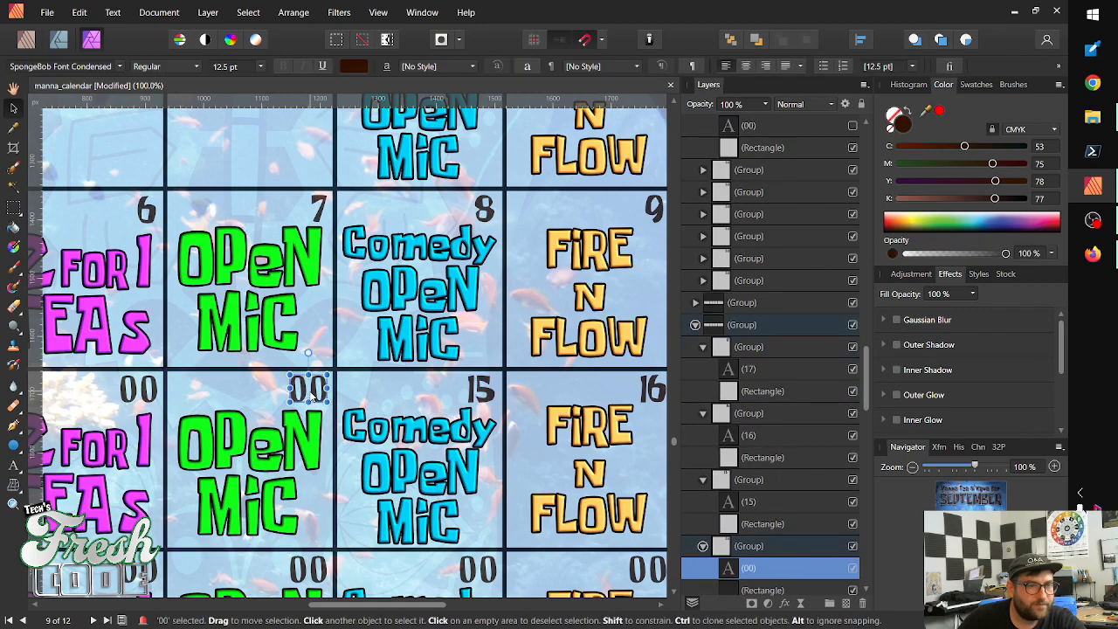
double_click(308, 395)
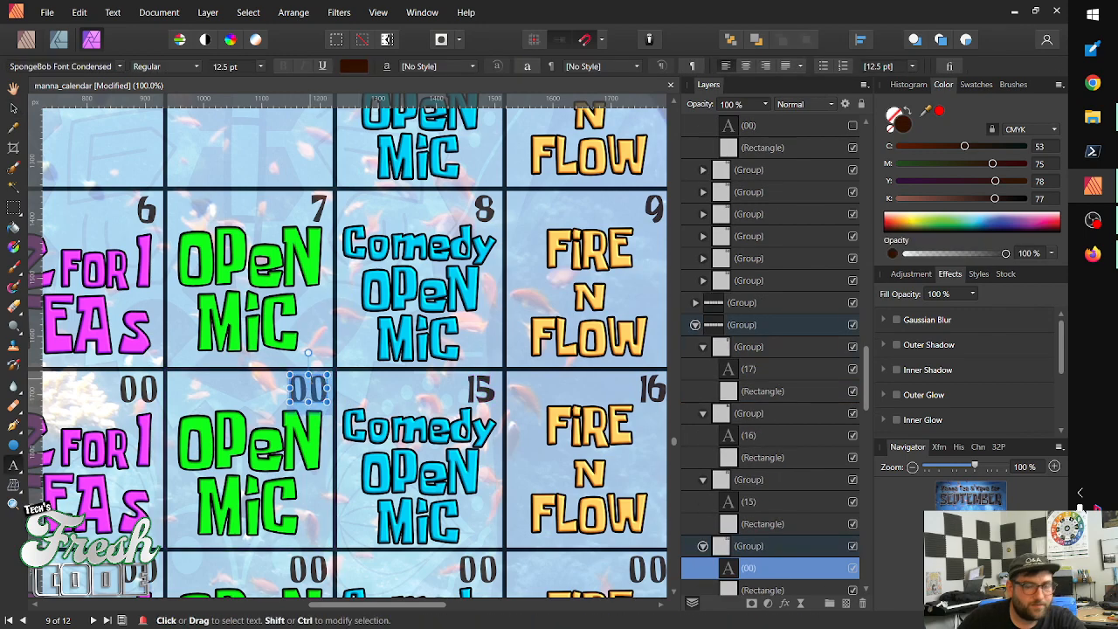
type("14")
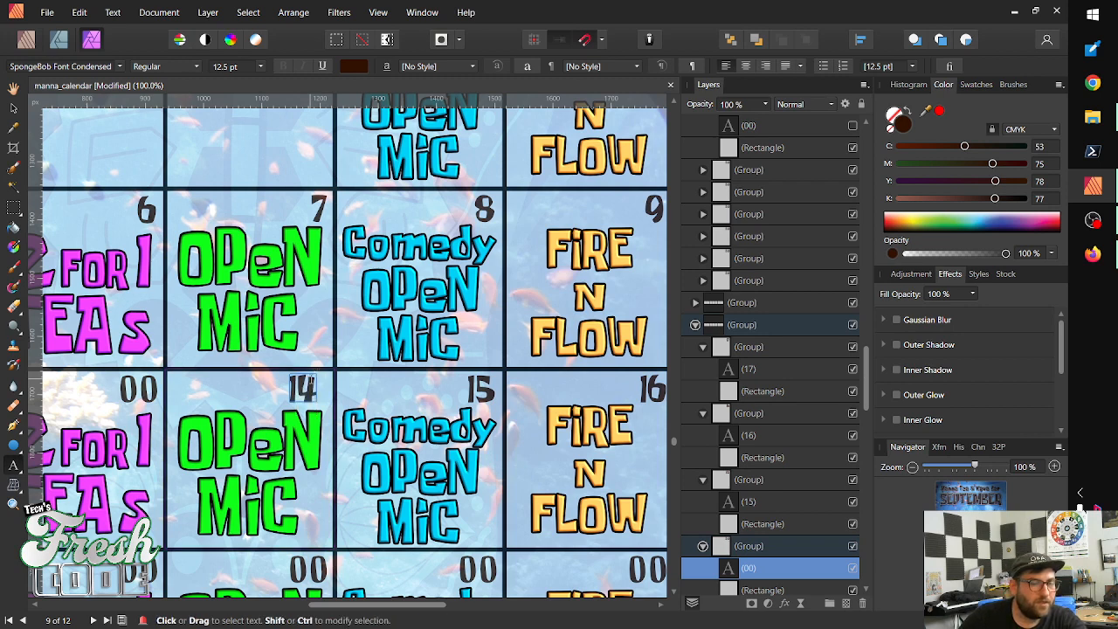
left_click(13, 107)
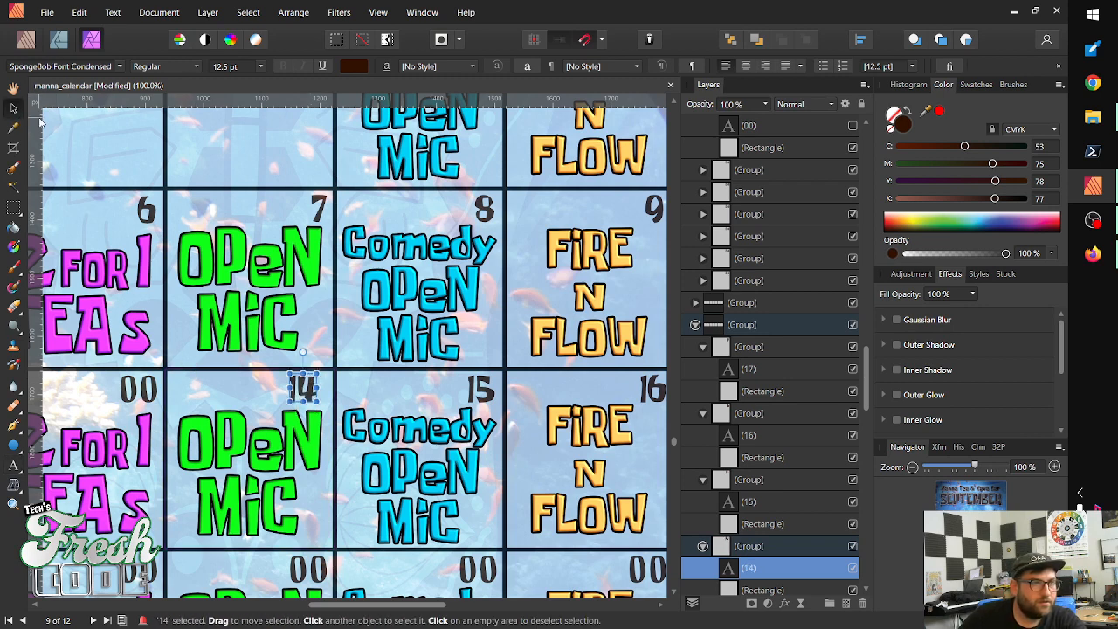
key("shift+Right")
key("shift+Right")
key("shift+Left")
key("shift+Right")
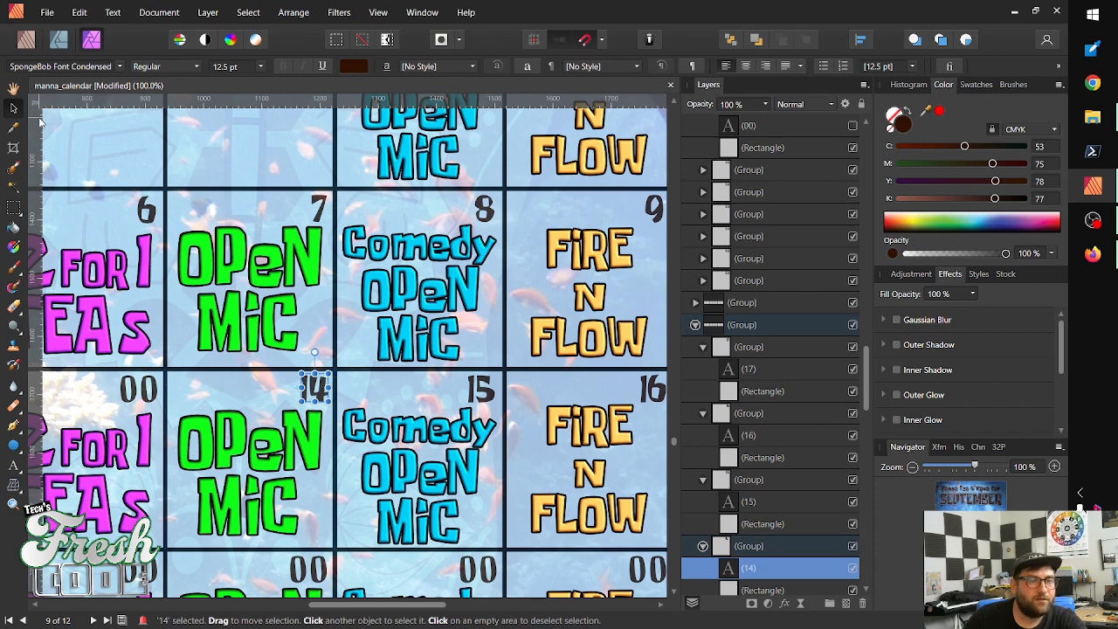
Replace the placeholder date in the third-row Tuesday box with 13 and nudge it right toward the box's corner
scroll(460, 417, "left", 5)
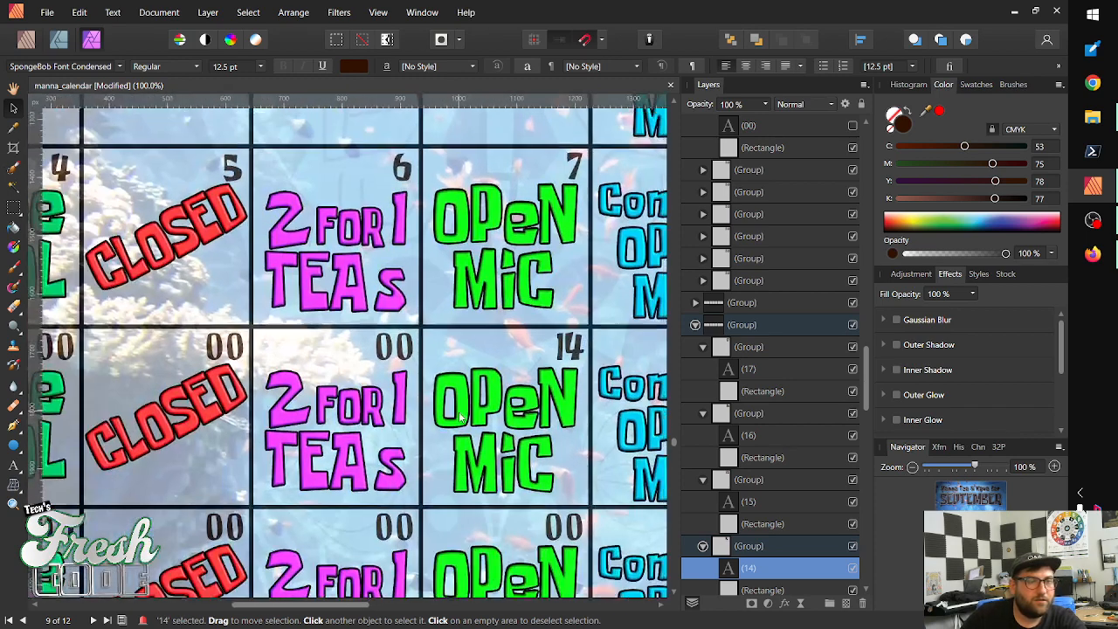
left_click(390, 350)
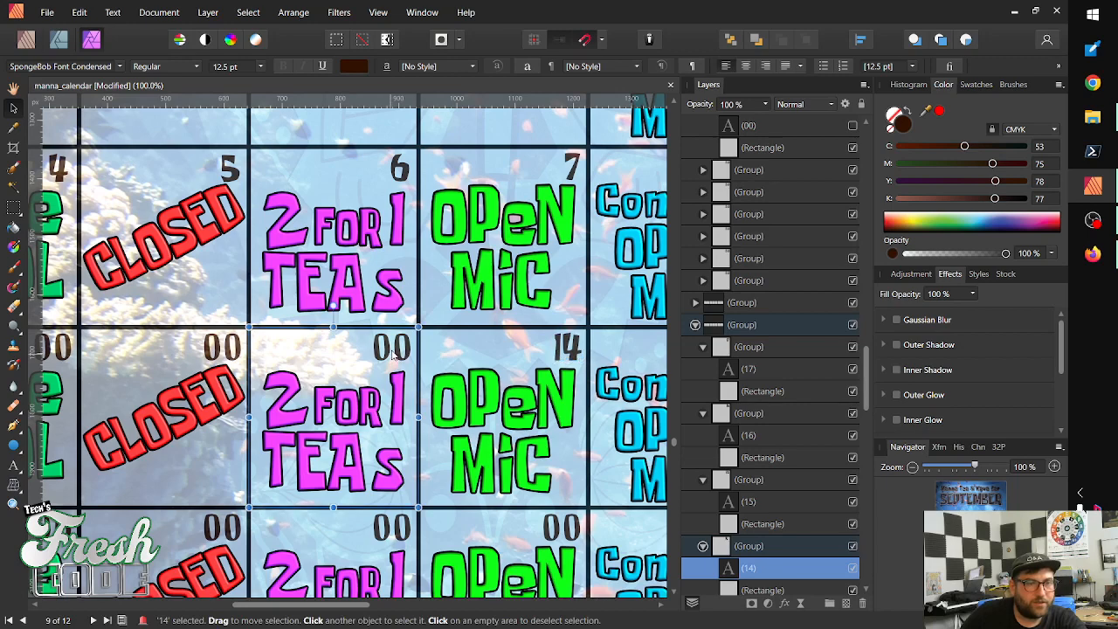
double_click(393, 350)
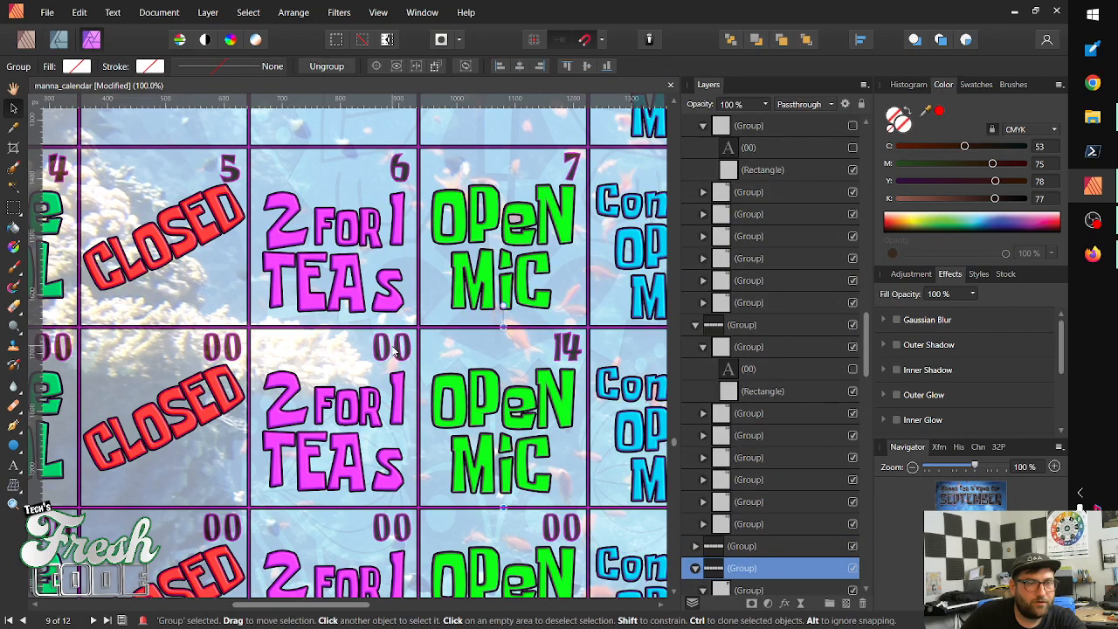
double_click(393, 347)
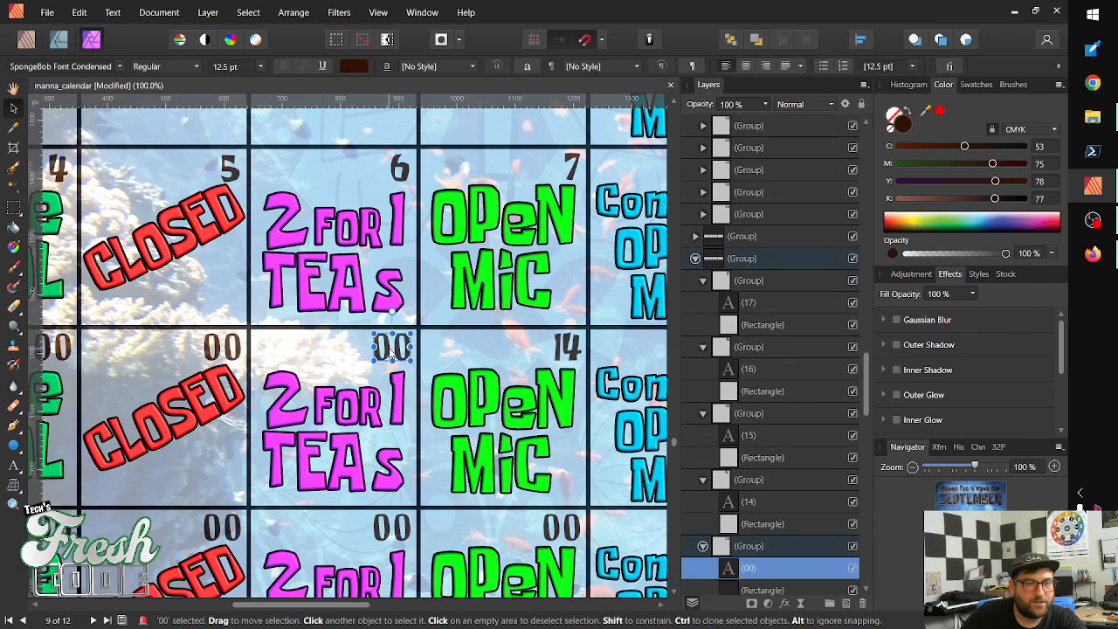
double_click(390, 347)
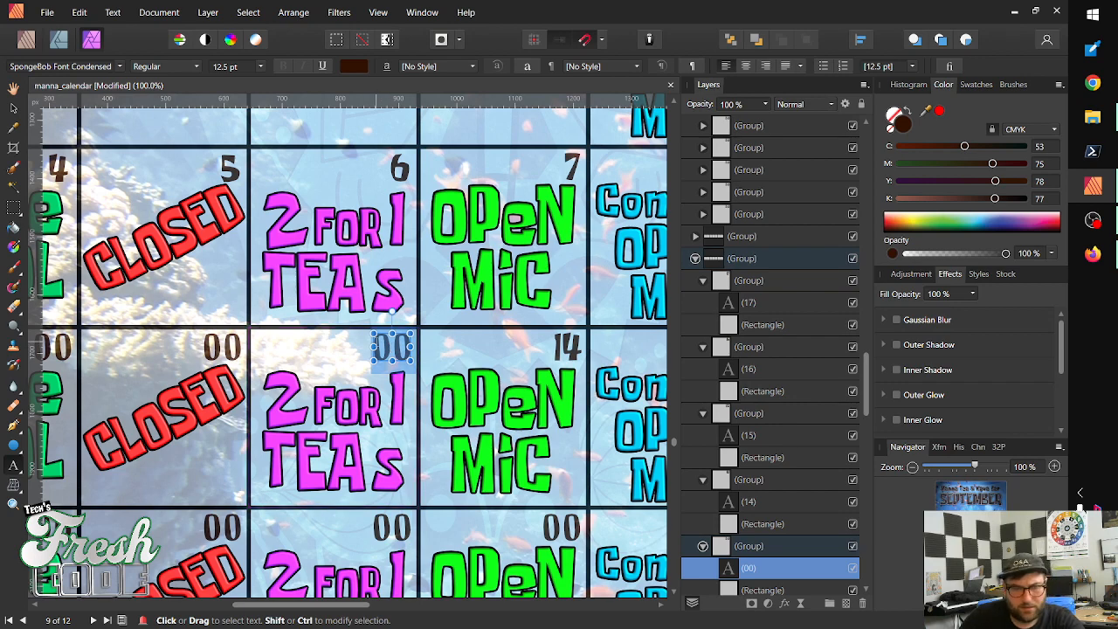
type("13")
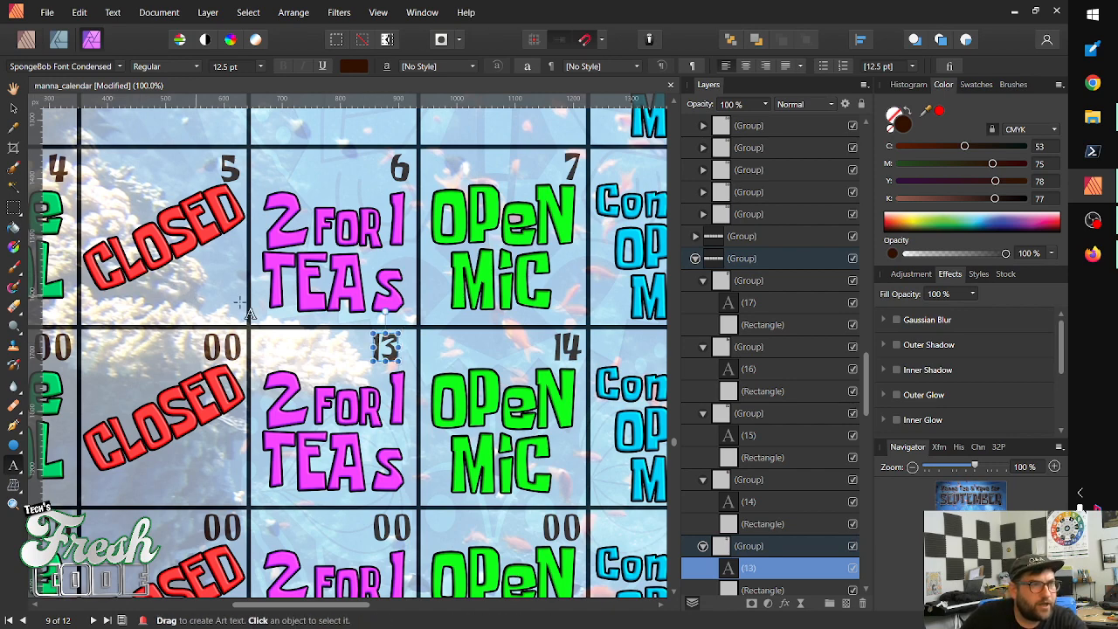
left_click(14, 109)
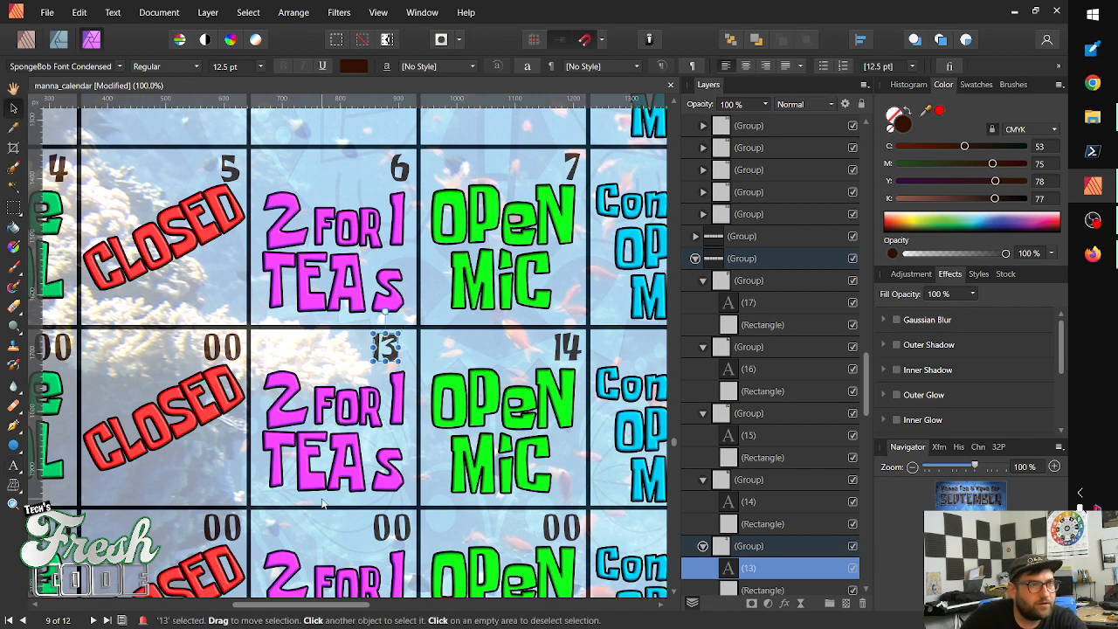
key("shift+Right")
key("shift+Right")
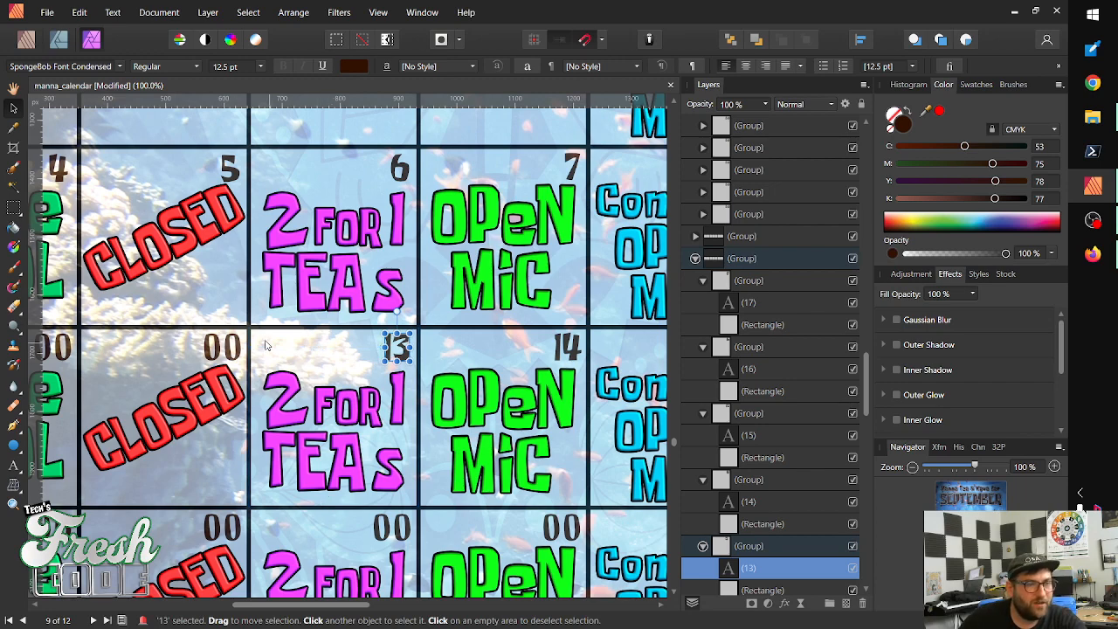
left_click(223, 353)
double_click(222, 353)
left_click(222, 353)
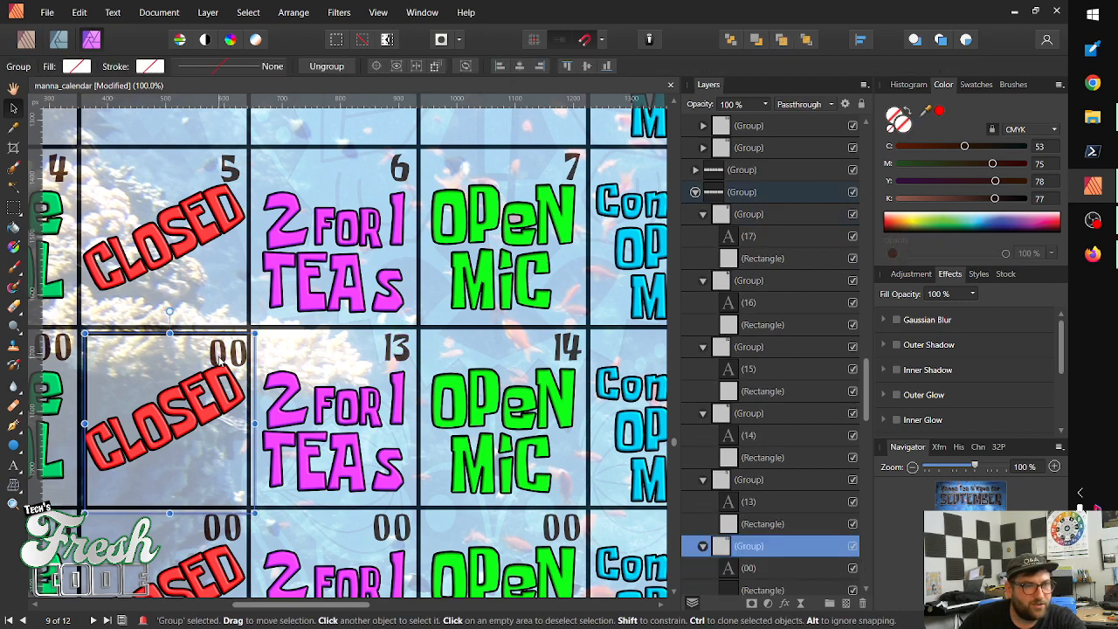
left_click(214, 370)
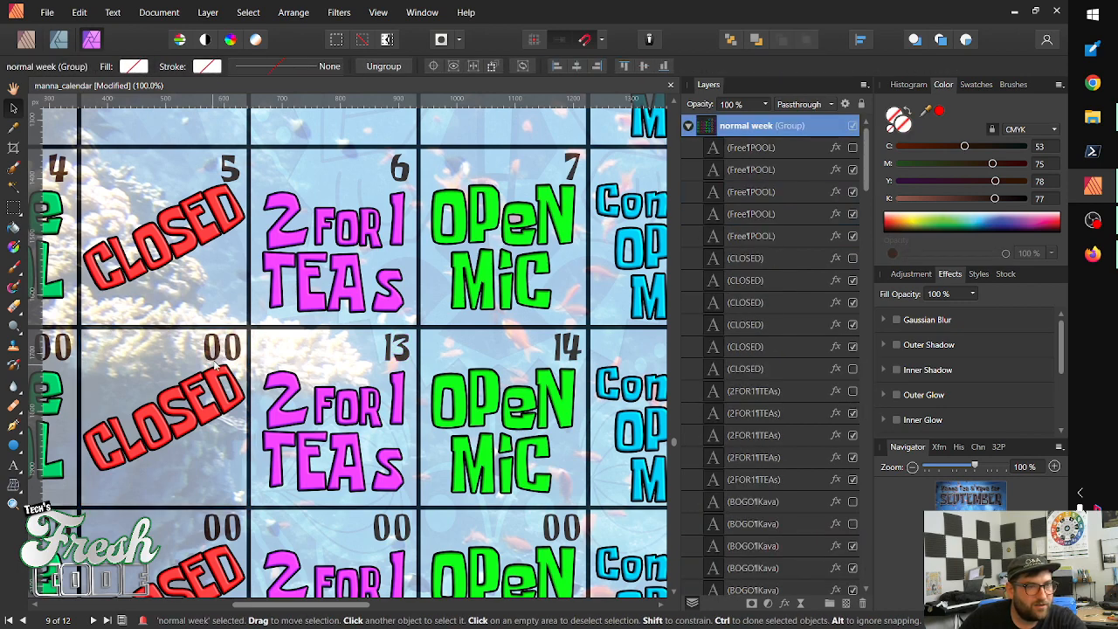
Replace the placeholder date in the third-row Monday box with 12 and nudge it right toward the box's corner
left_click(223, 354)
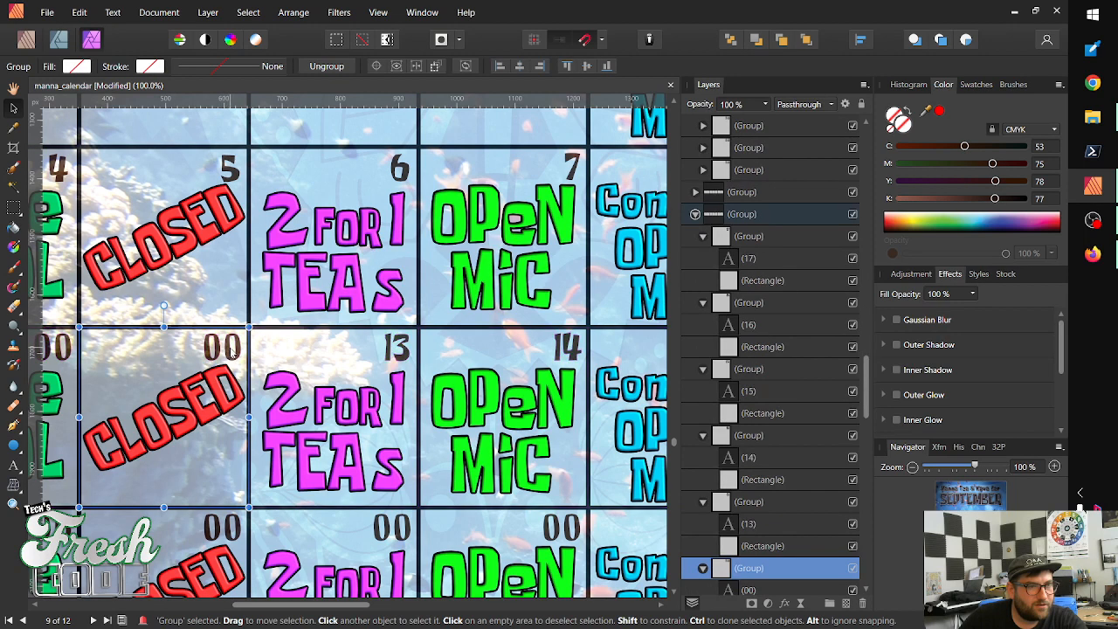
left_click(229, 351)
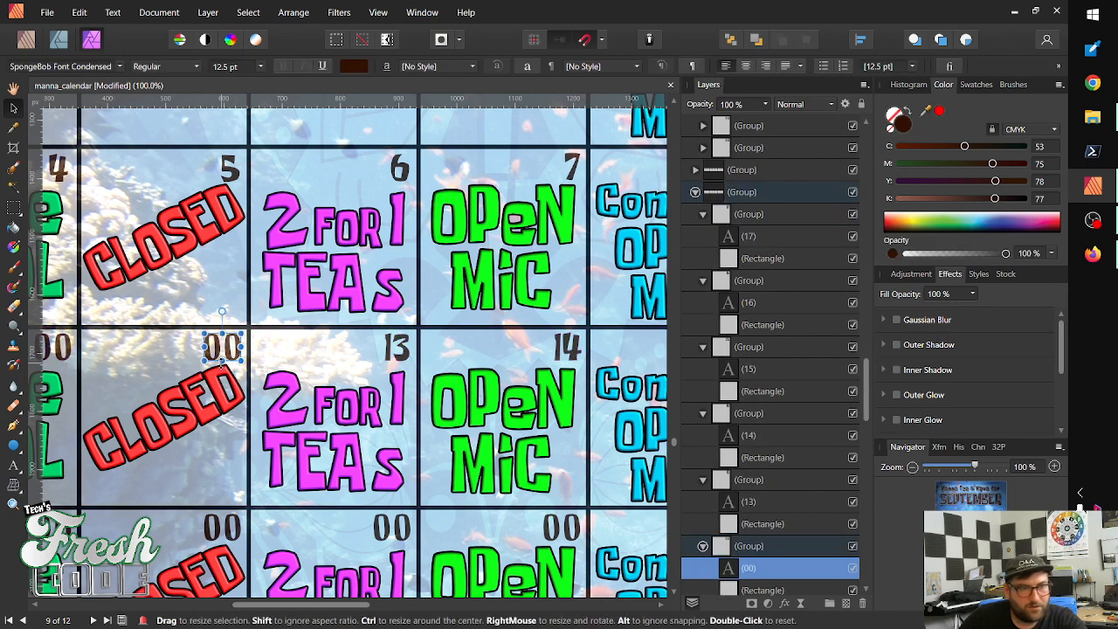
double_click(238, 354)
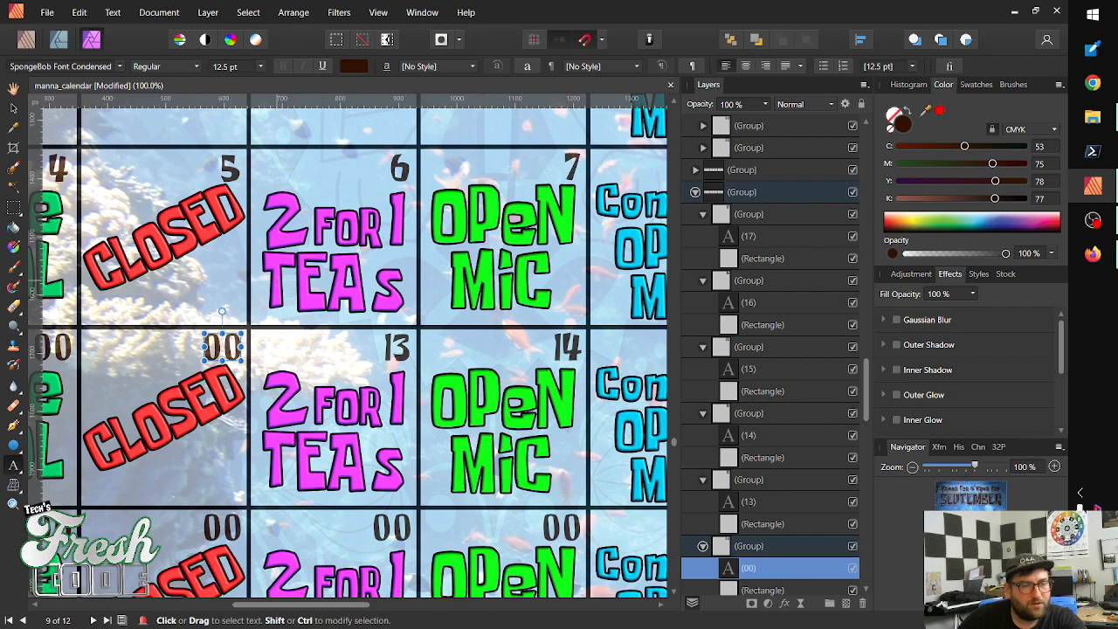
key("BackSpace")
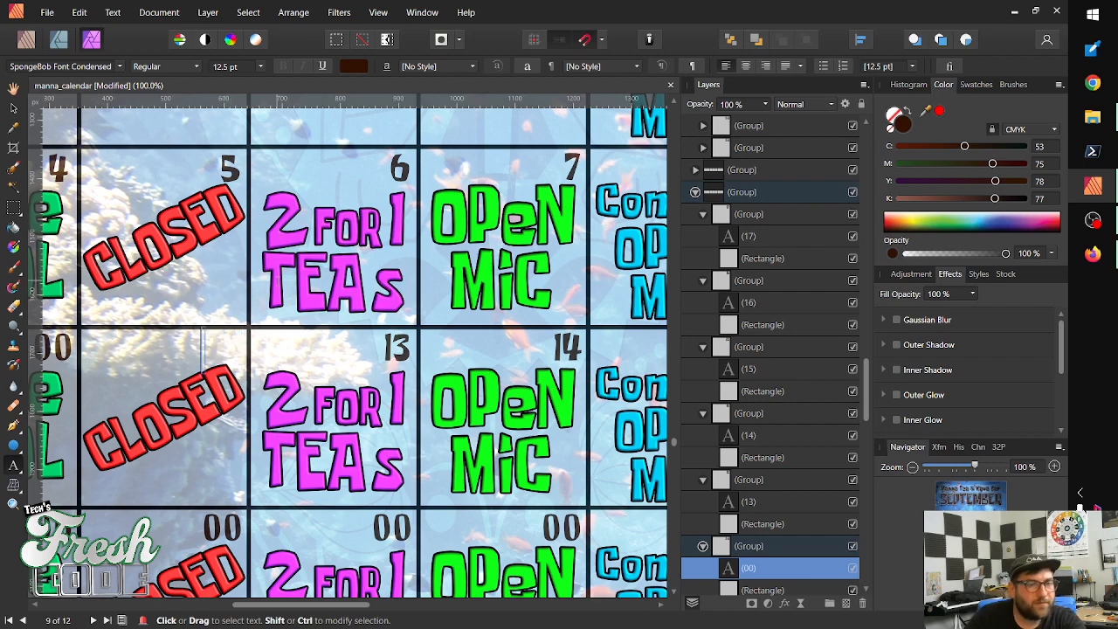
type("12")
key("Escape")
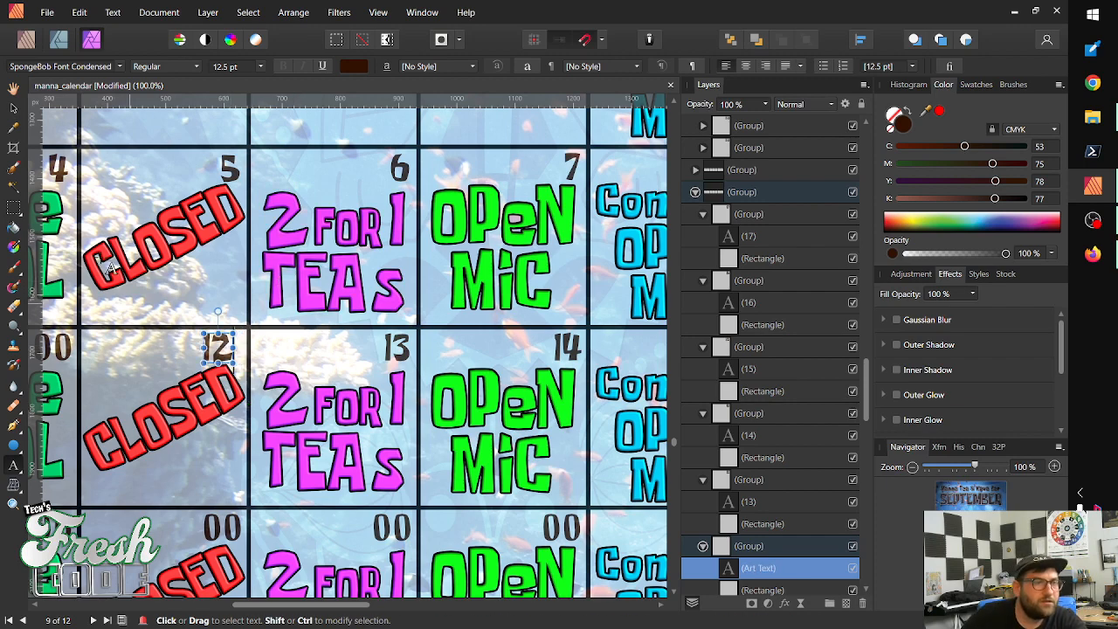
left_click(13, 107)
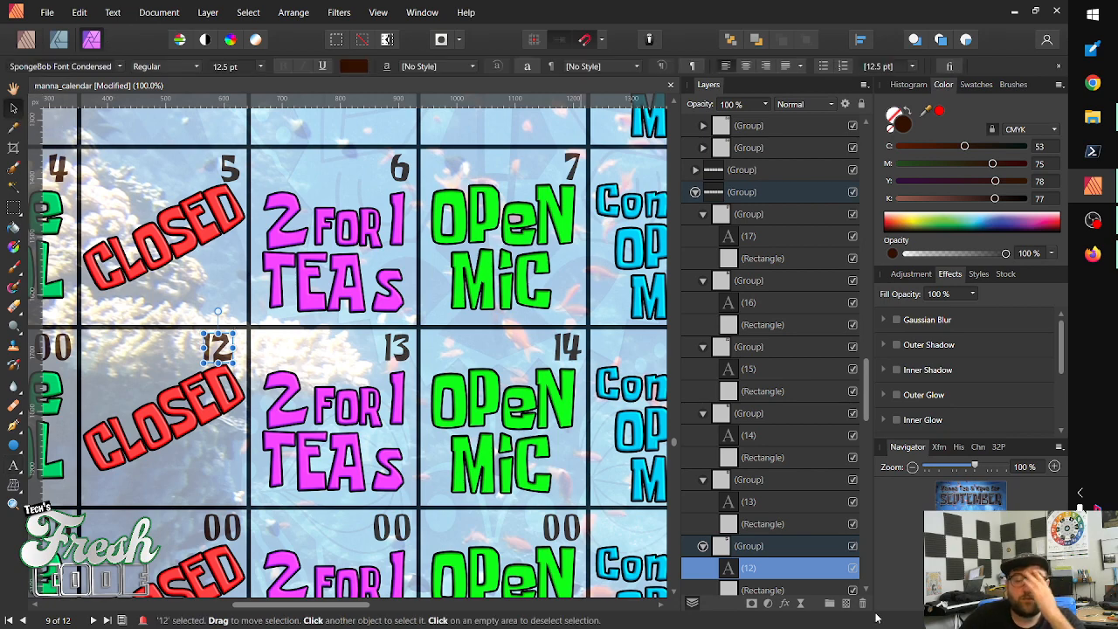
key("shift+Right")
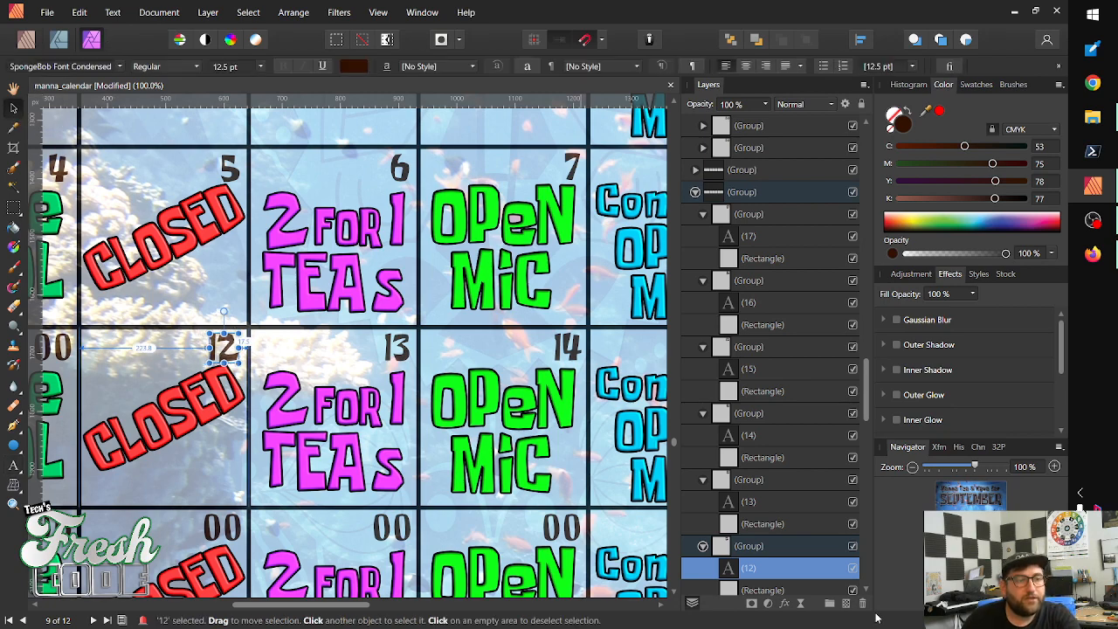
key("shift+Right")
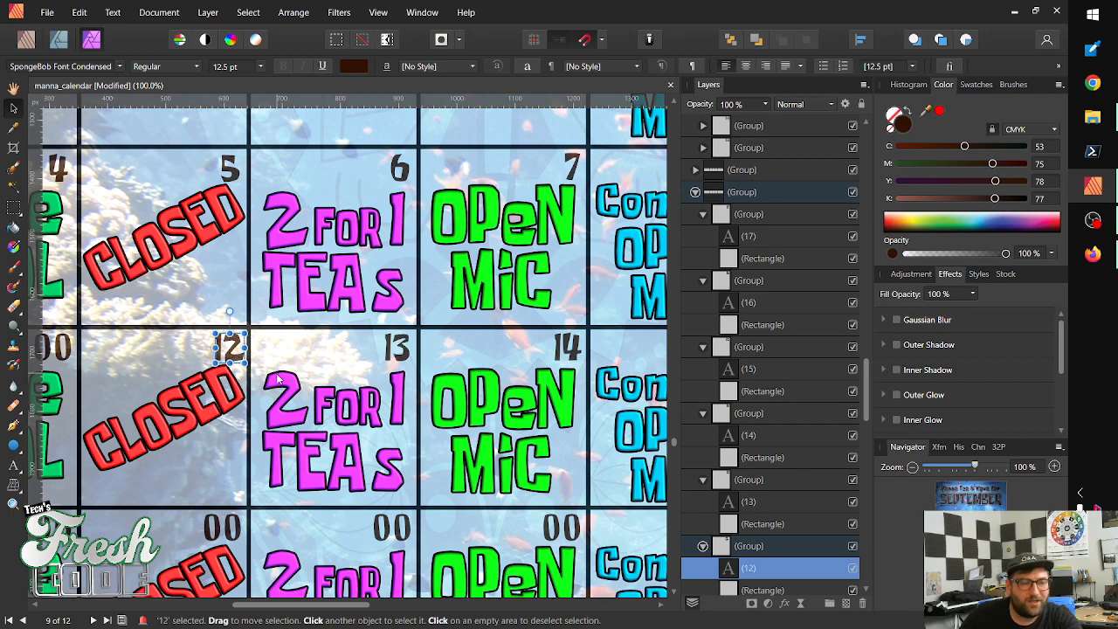
Replace the placeholder date in the third-row Sunday box with 11 and shift it right toward the box's corner
left_click_drag(273, 384, 563, 360)
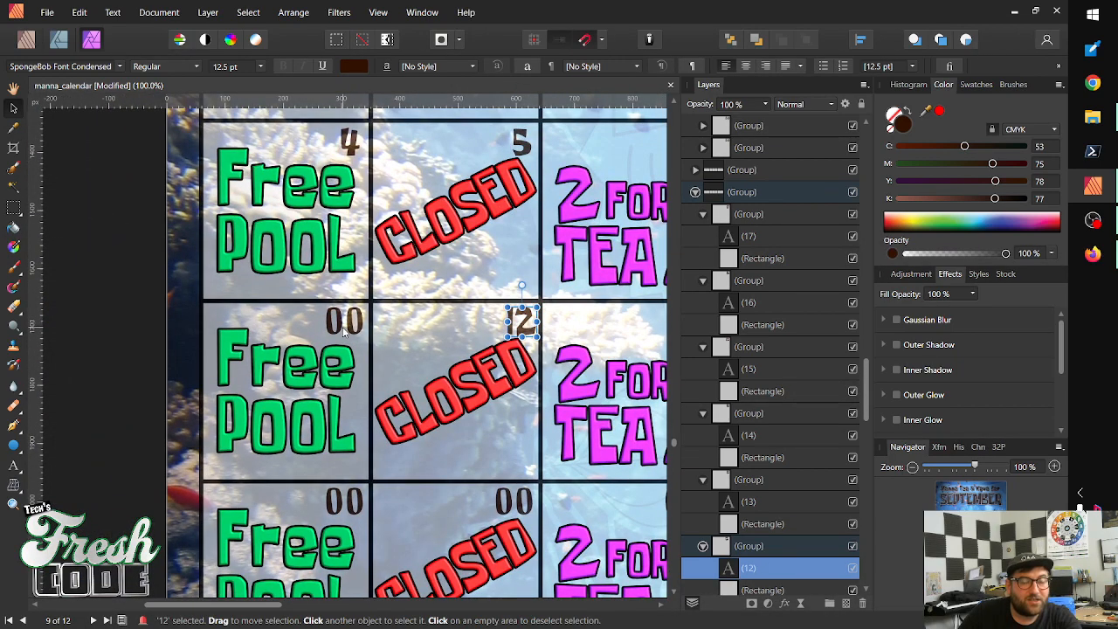
left_click_drag(343, 330, 336, 325)
key("ctrl+z")
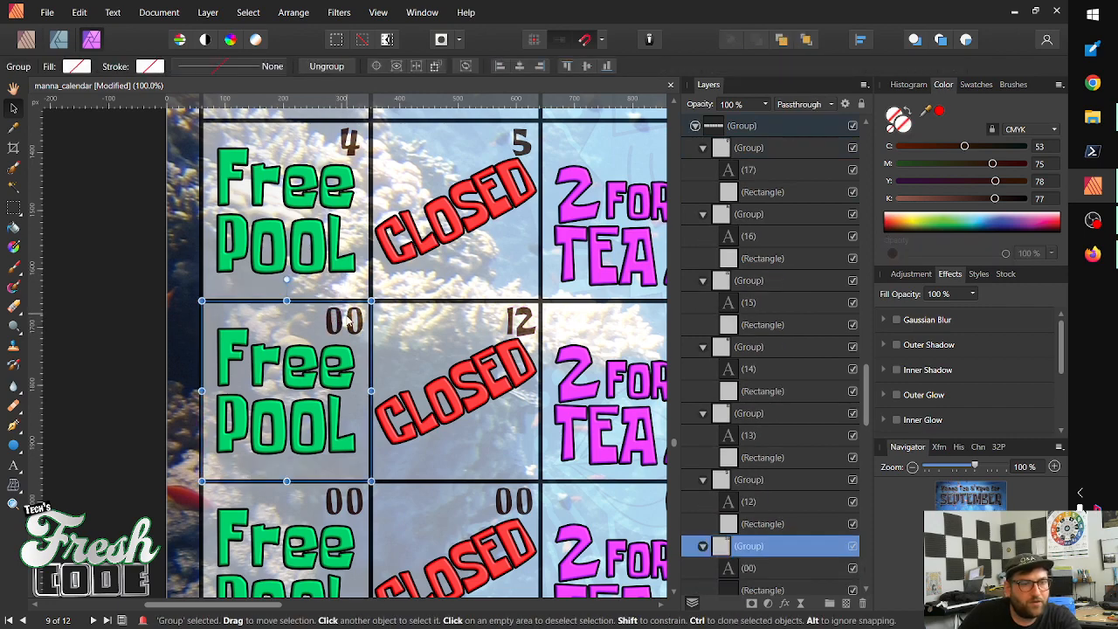
left_click(344, 323)
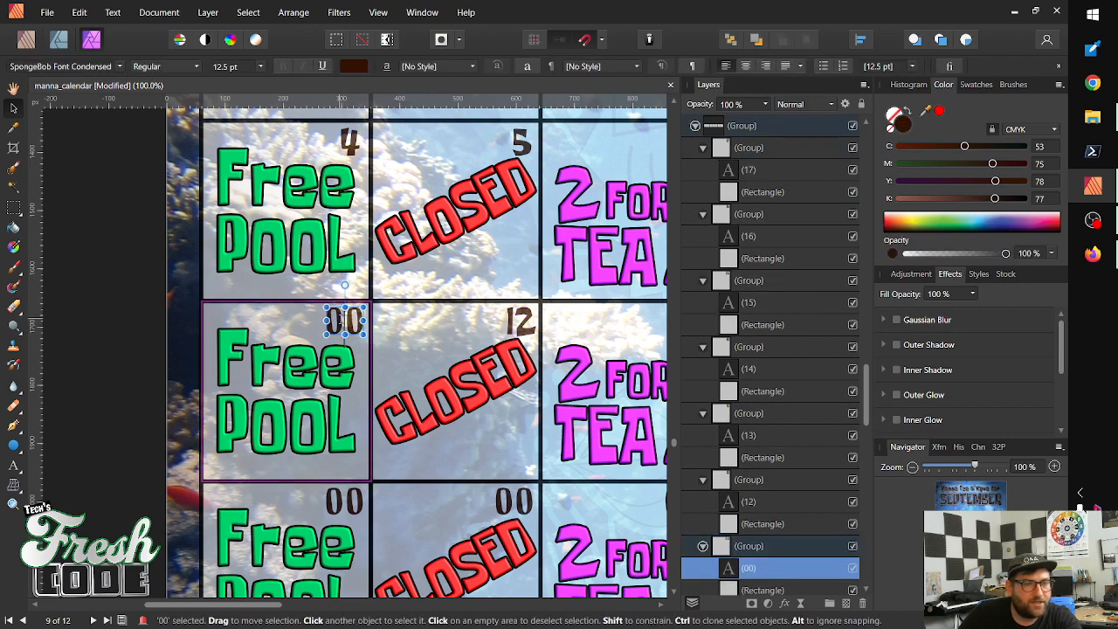
key("BackSpace")
key("BackSpace")
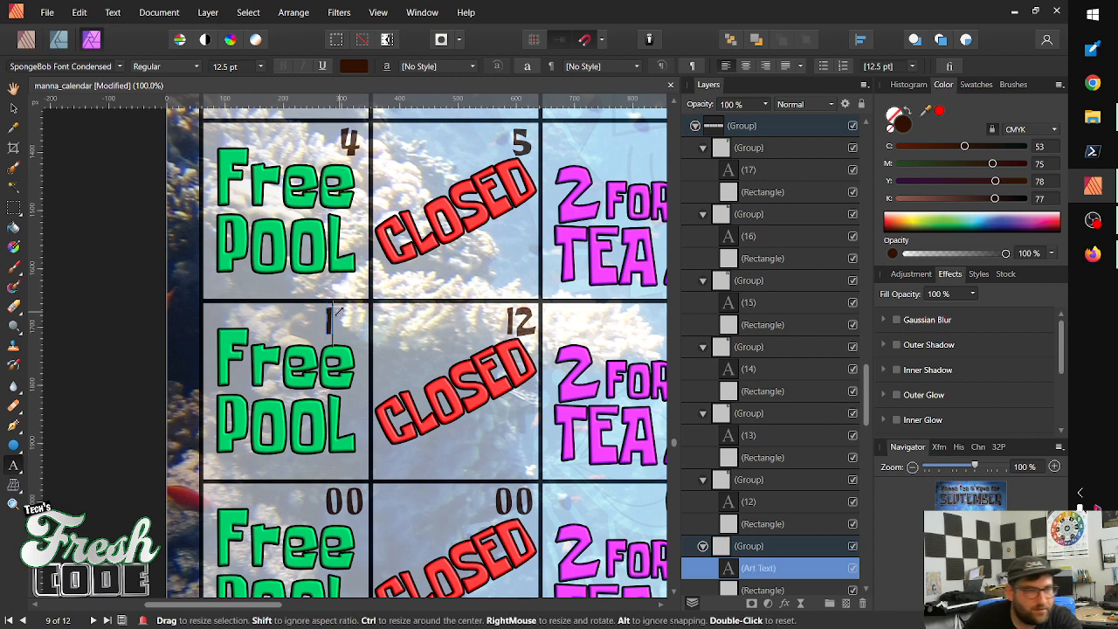
type("11")
key("Escape")
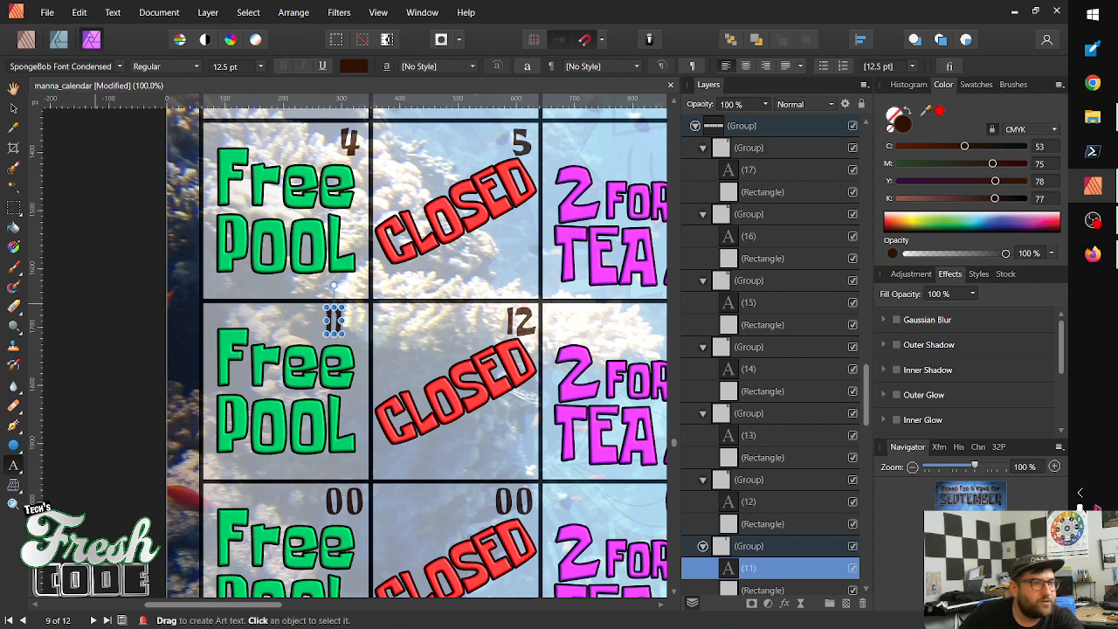
left_click(14, 109)
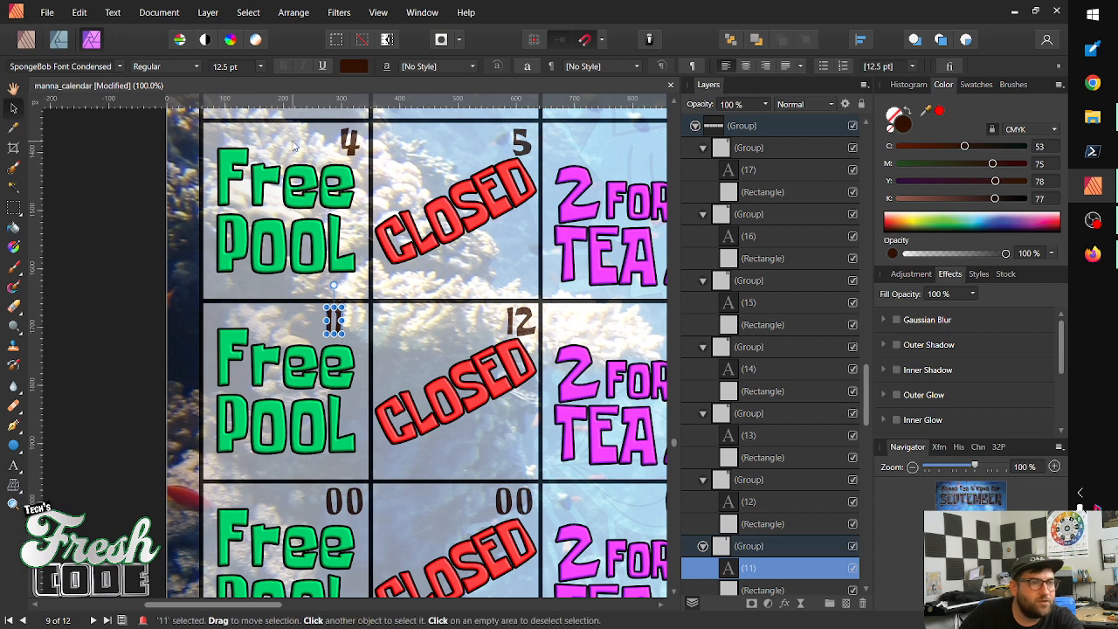
key("shift+Right")
key("shift+Right")
key("shift+Right")
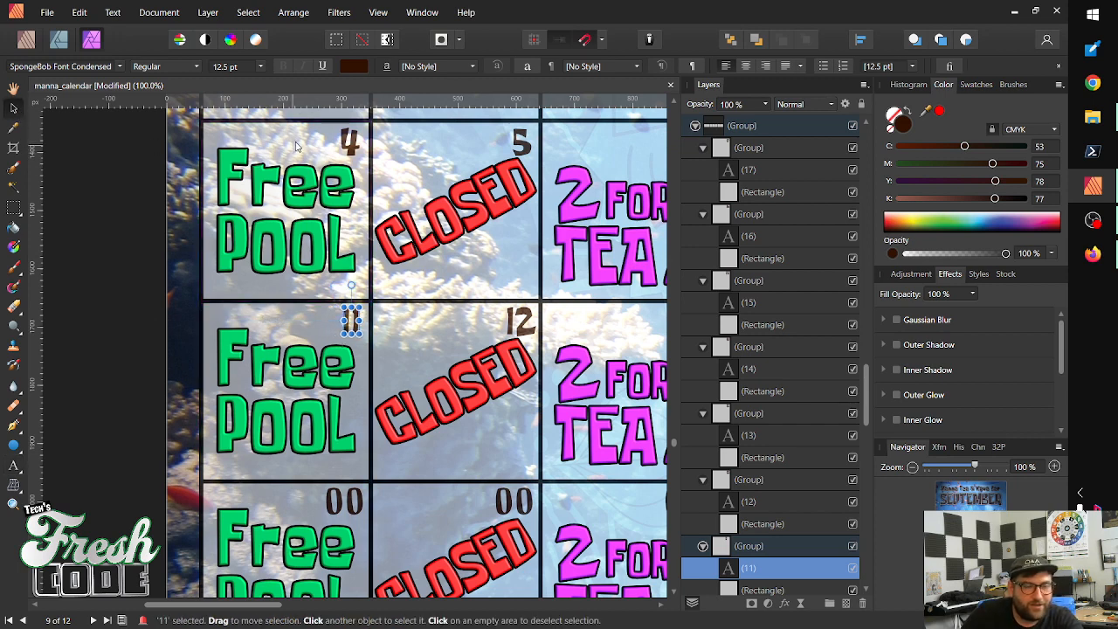
Replace the placeholder date in the fourth-row Sunday box with 18 and nudge it right toward the box's corner
scroll(373, 348, "down", 5)
scroll(342, 330, "right", 2)
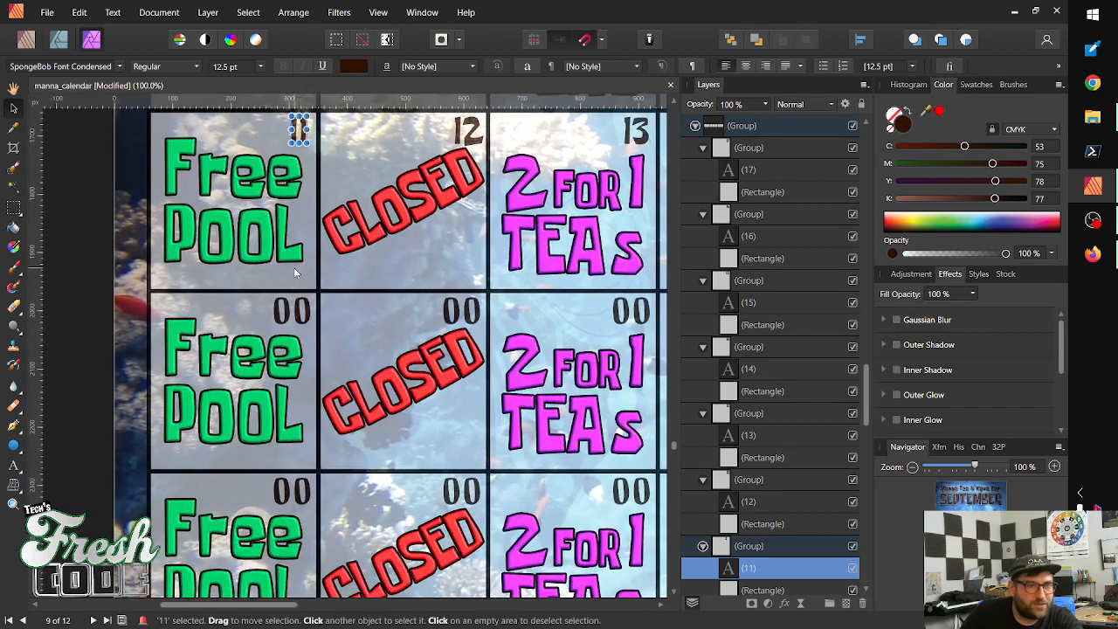
left_click(291, 316)
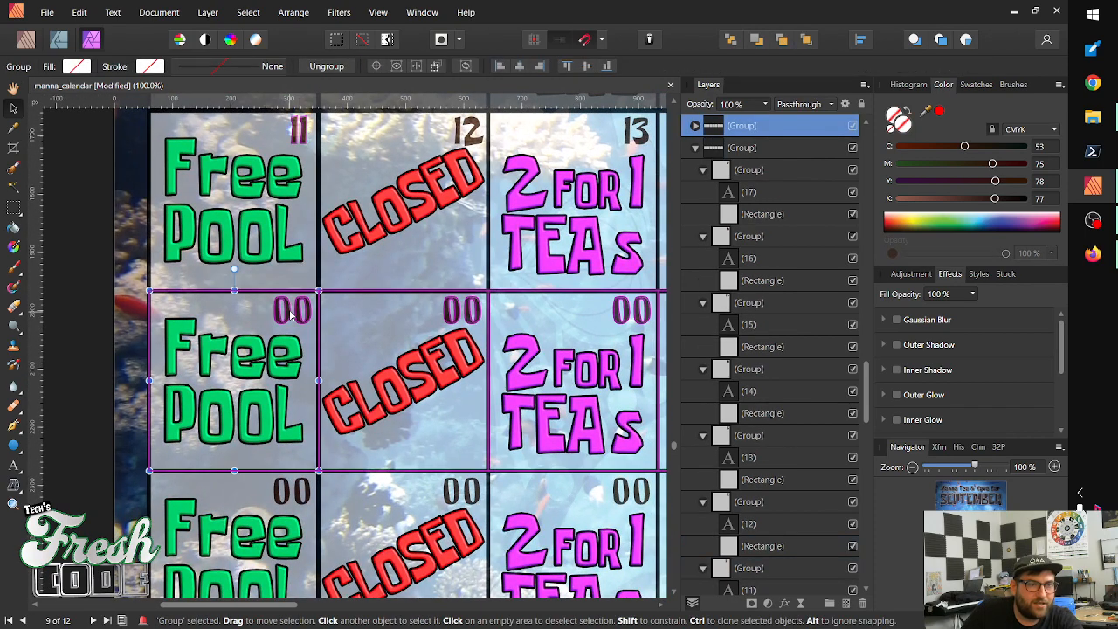
double_click(291, 317)
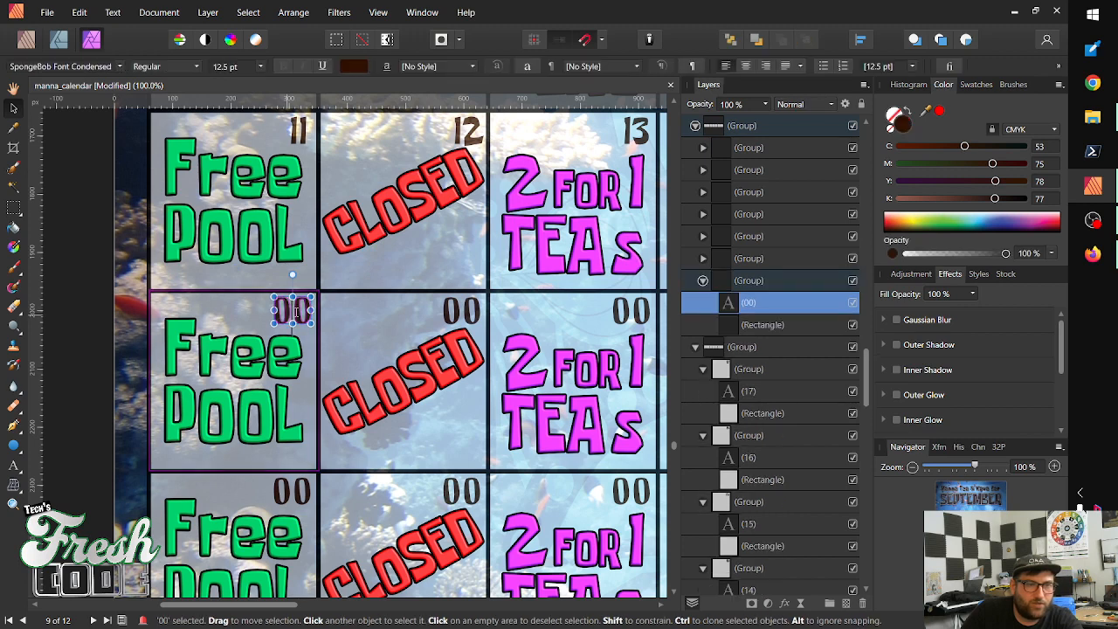
key("BackSpace")
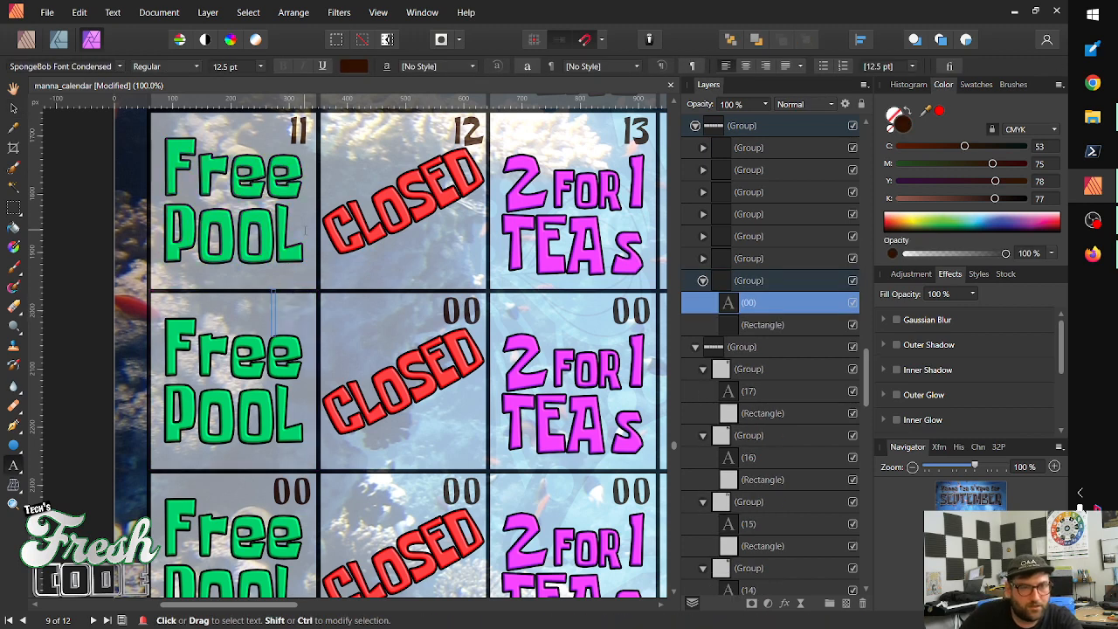
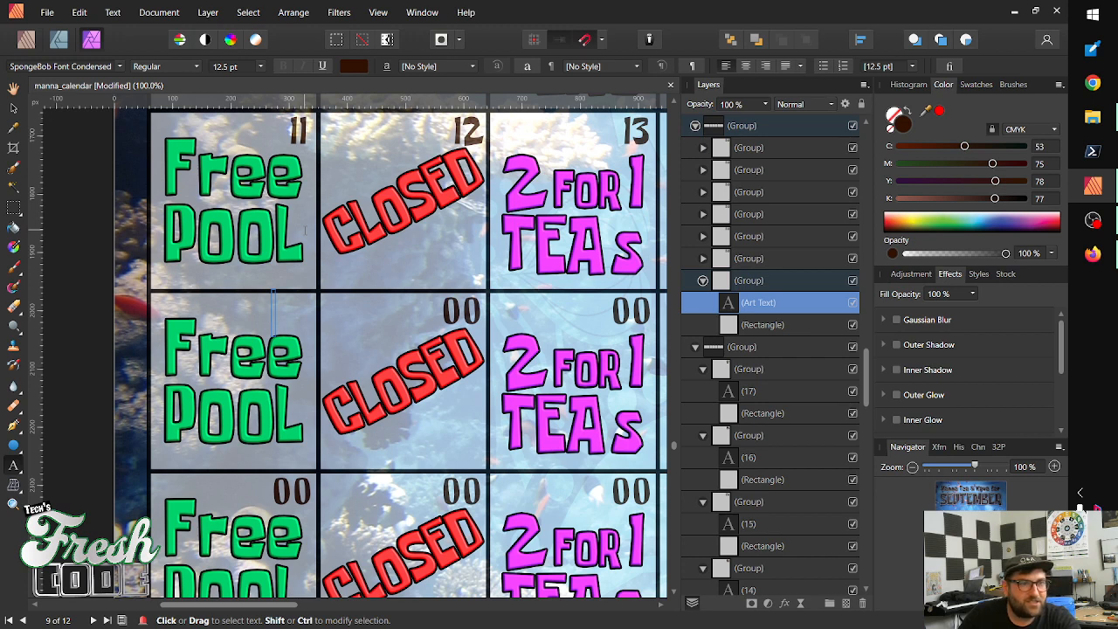
type("18")
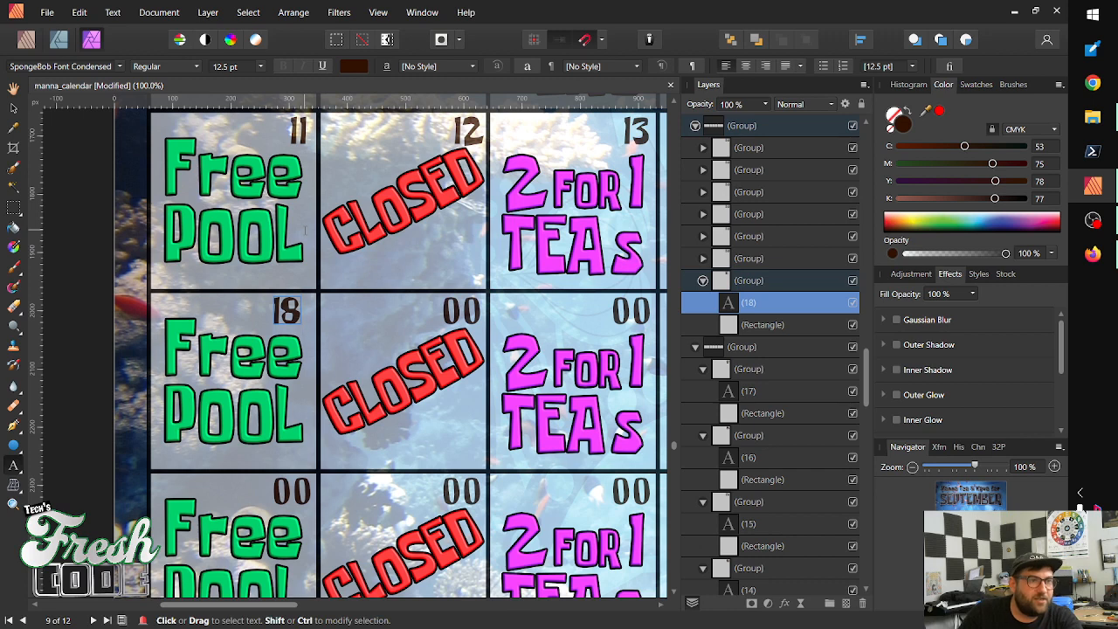
key("Escape")
left_click(13, 108)
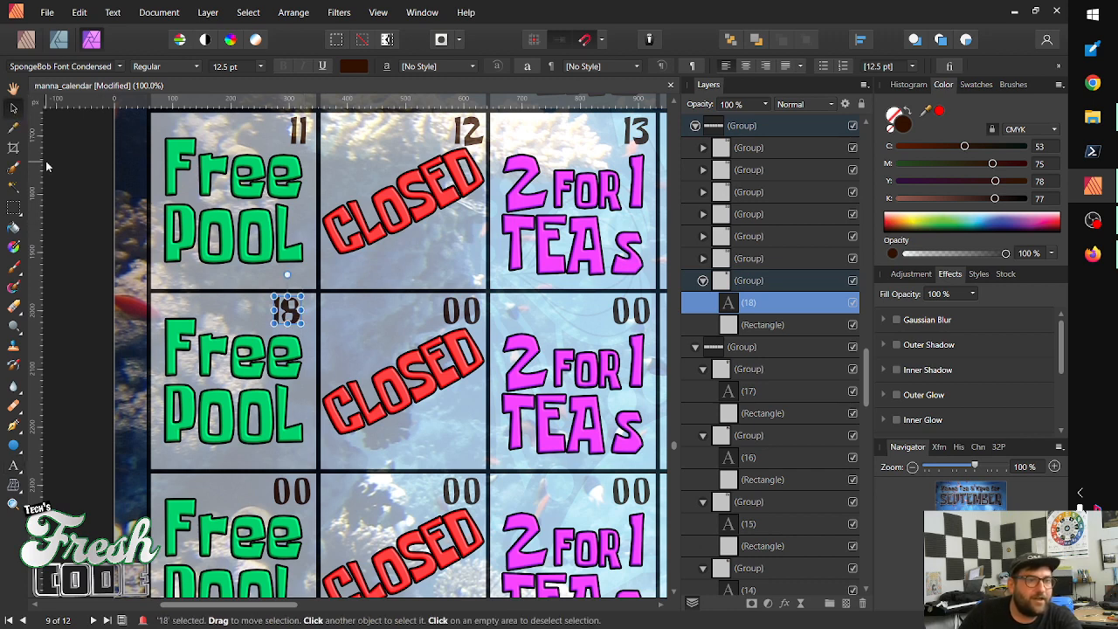
key("shift+Right")
key("shift+Right")
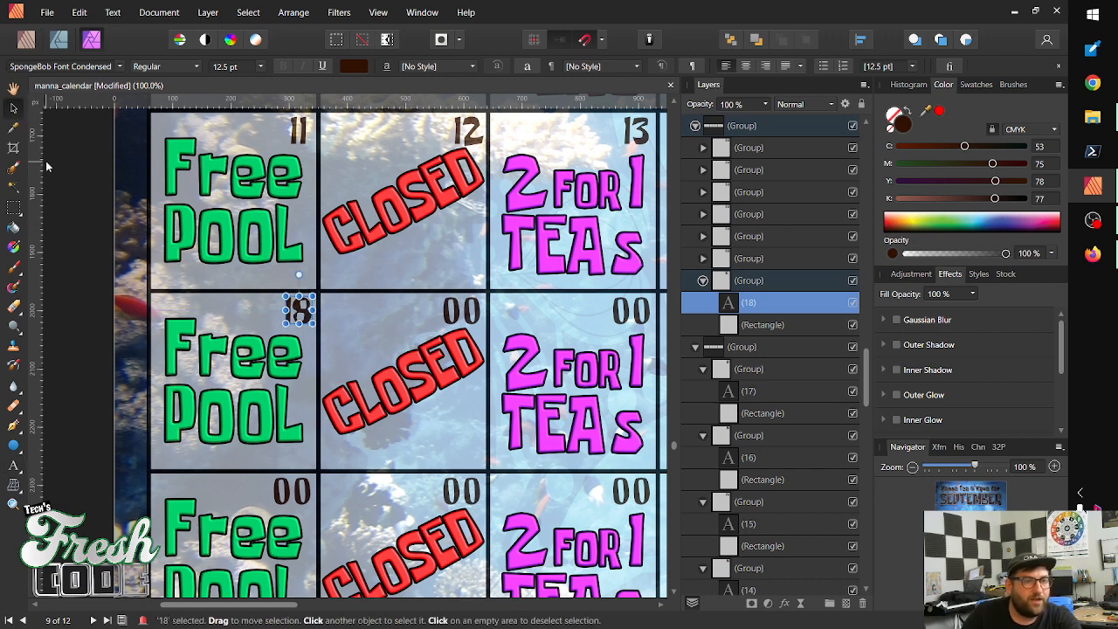
key("Left")
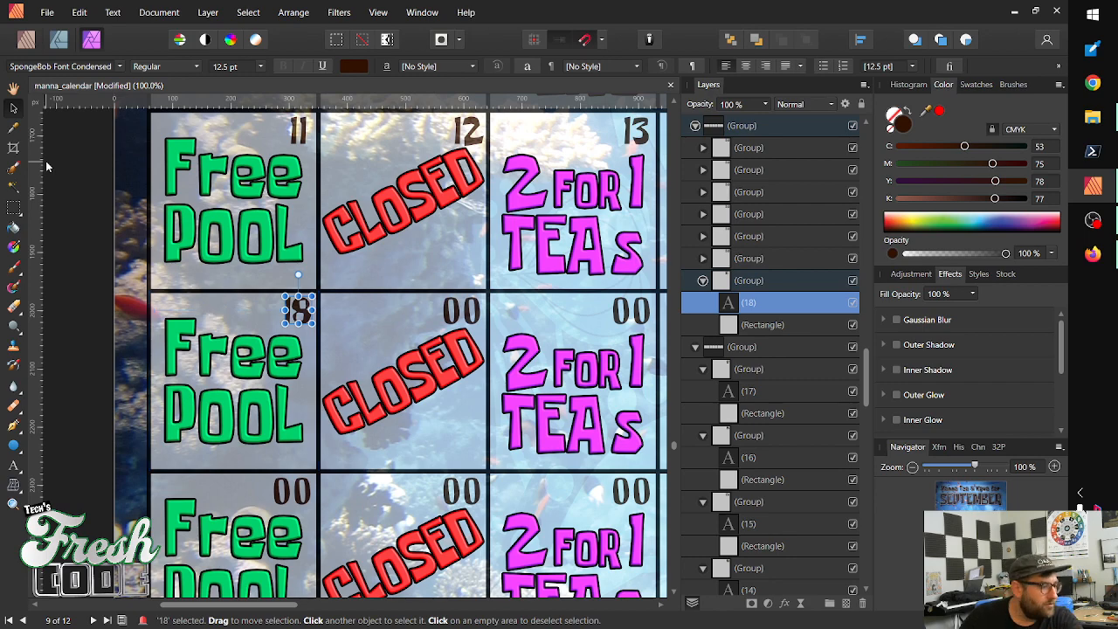
Replace the placeholder date in the fourth-row Monday box with 19 and nudge it right toward the box's corner
left_click(455, 317)
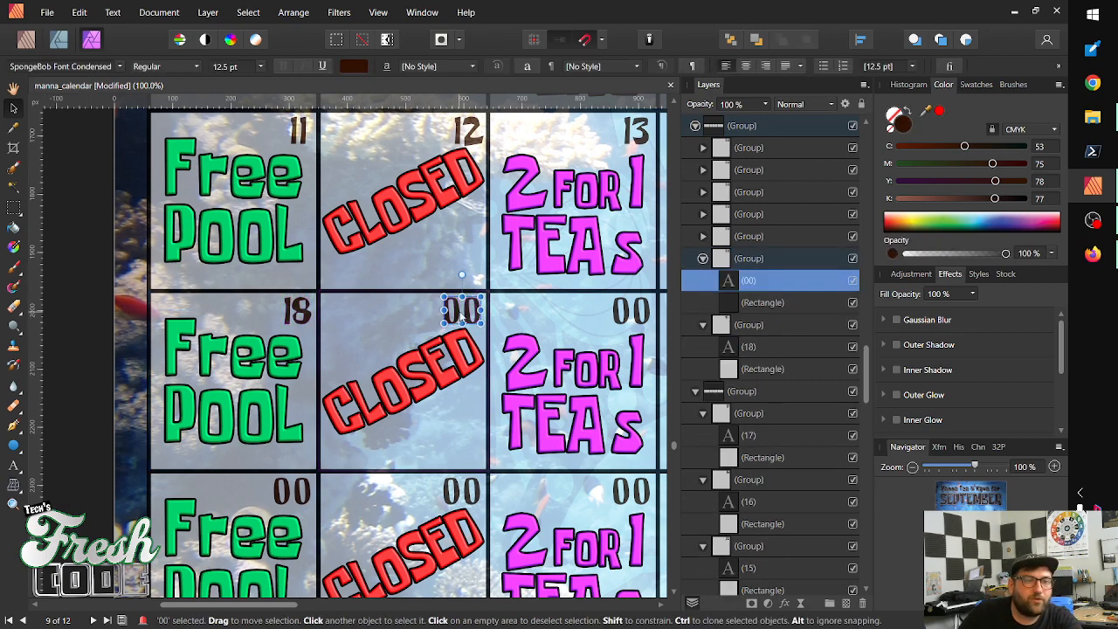
key("t")
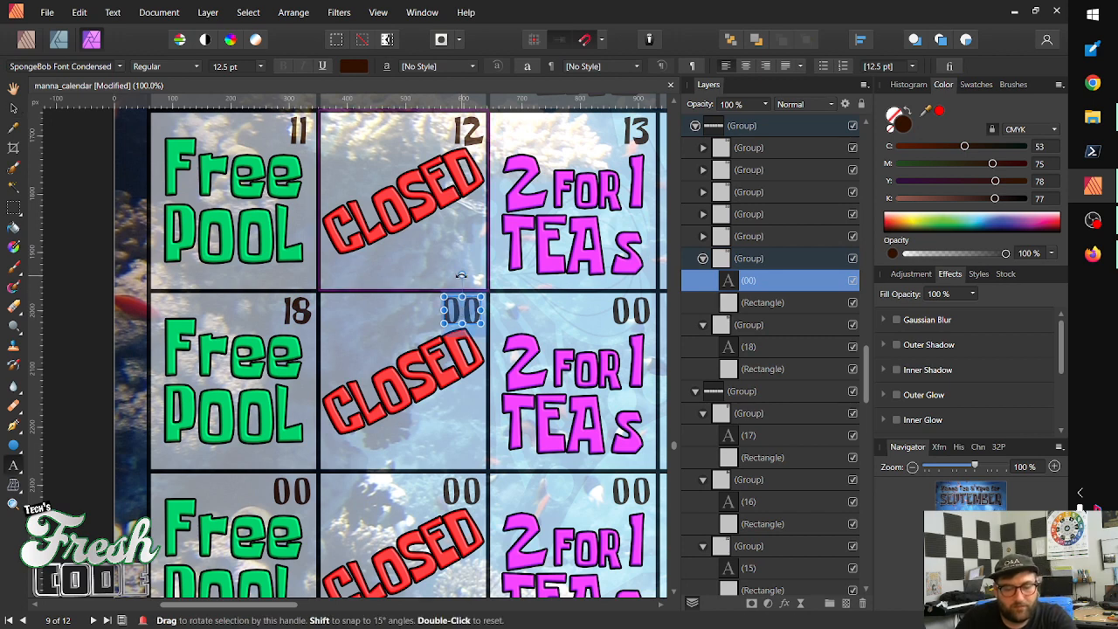
key("BackSpace")
type("19")
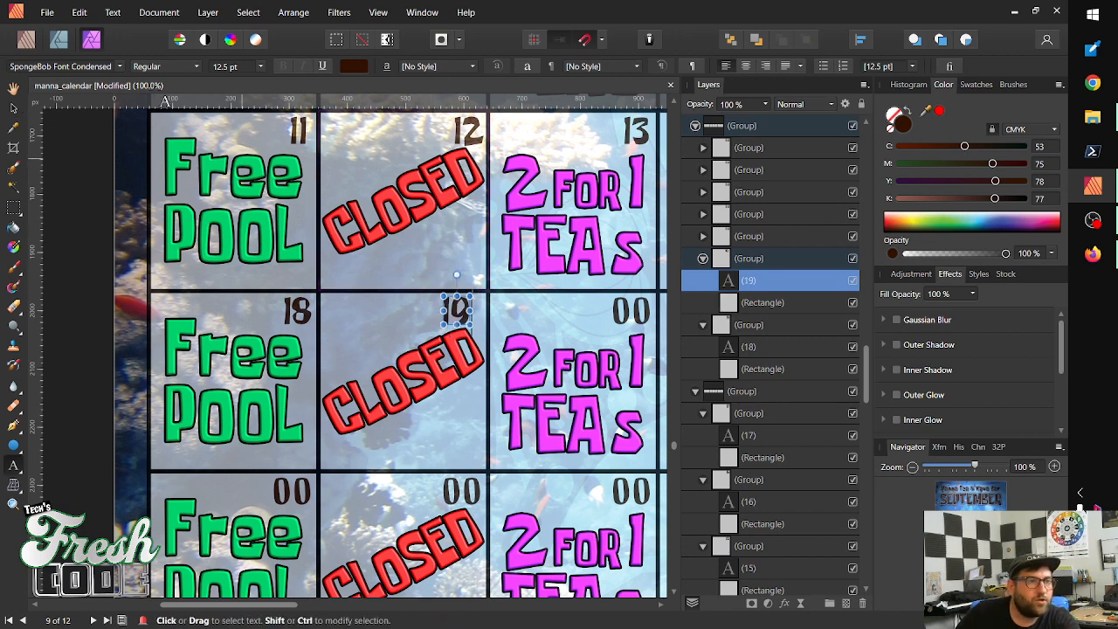
left_click(13, 108)
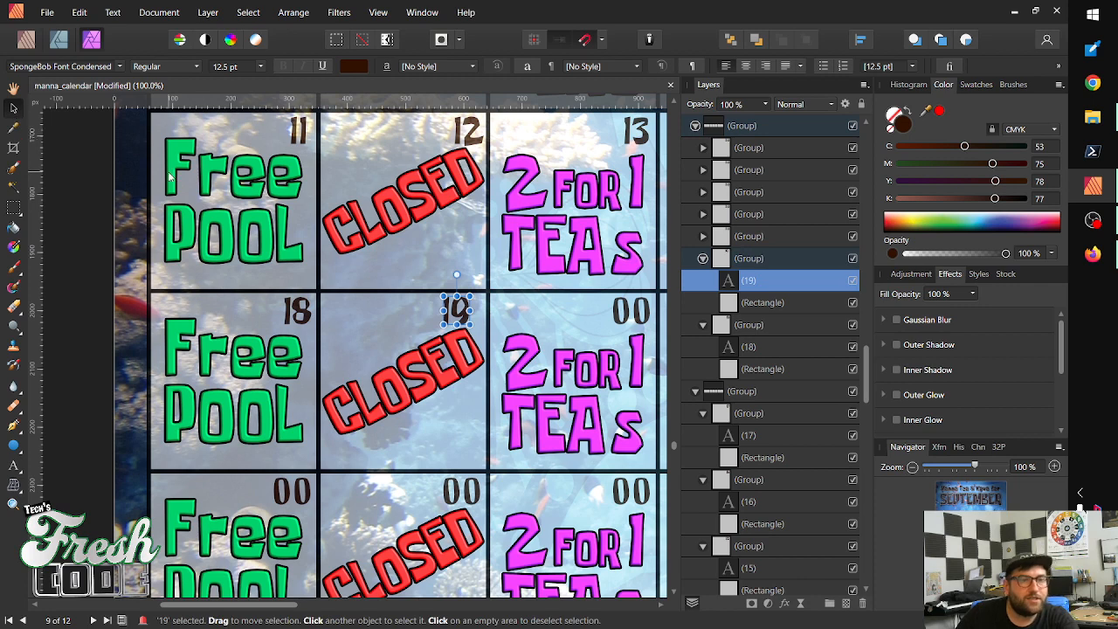
key("shift+Right")
key("shift+Right")
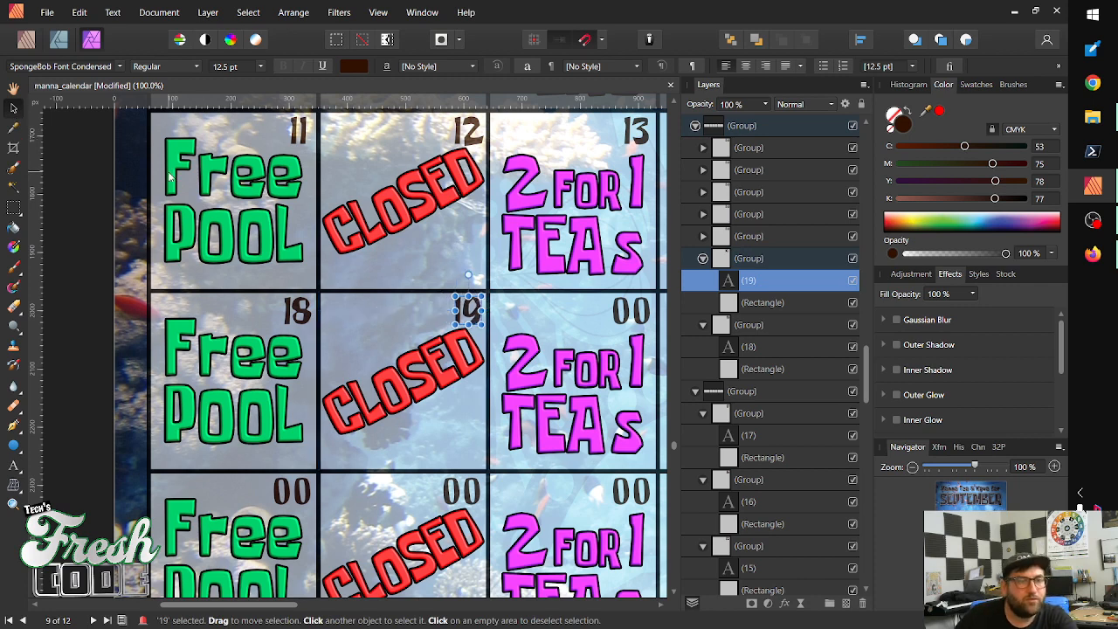
Replace the placeholder date in the fourth-row Tuesday box with 20
left_click(632, 315)
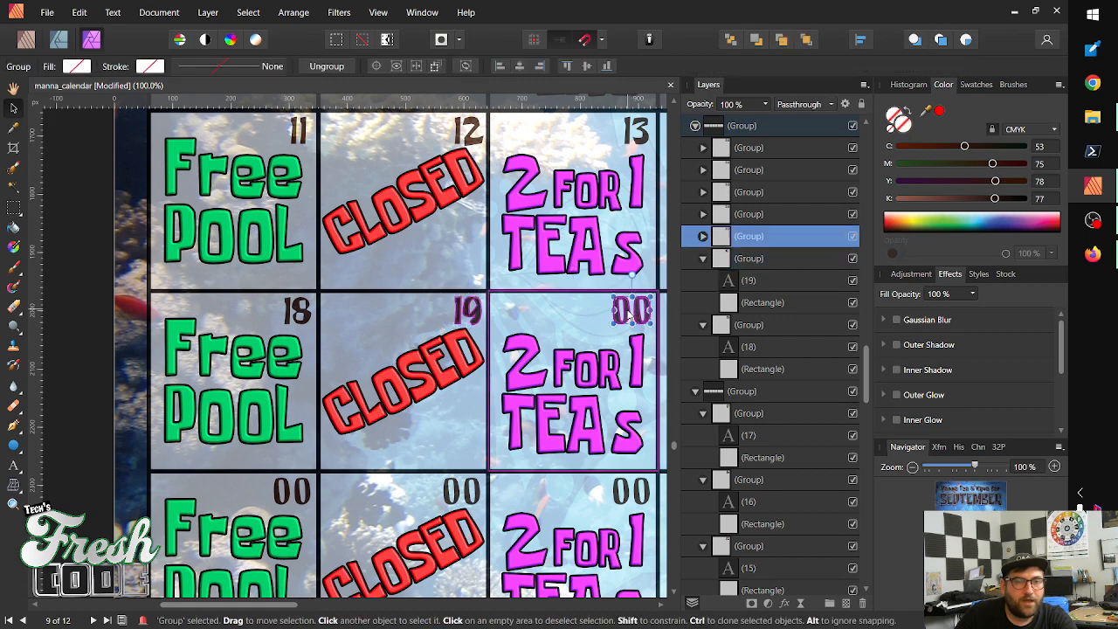
double_click(632, 320)
left_click_drag(630, 320, 628, 309)
key("shift+Right")
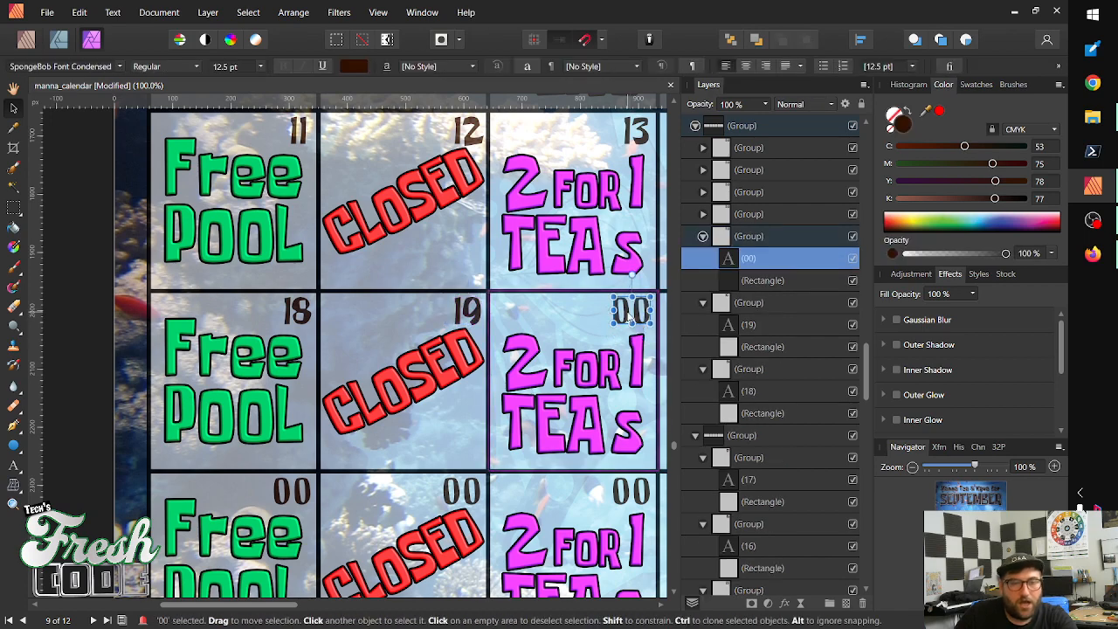
double_click(637, 311)
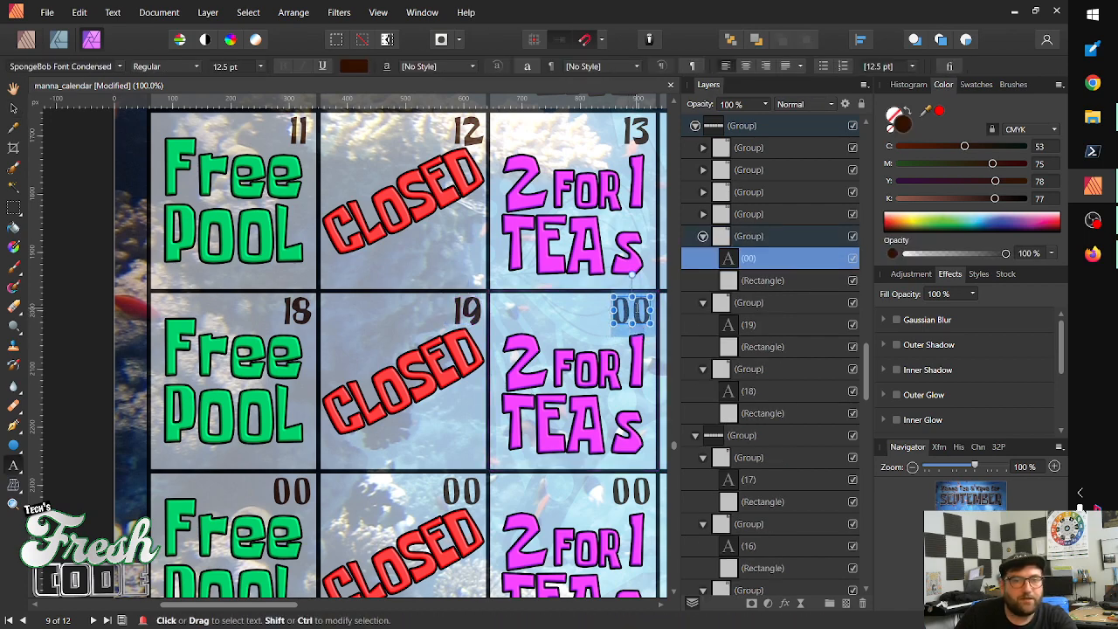
type("20")
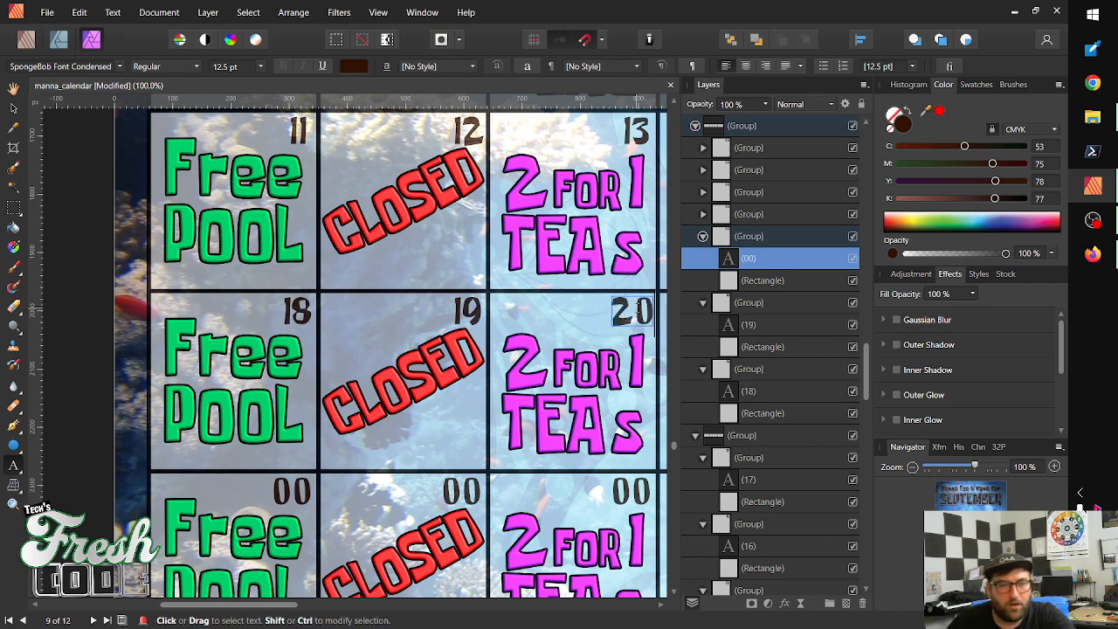
key("Escape")
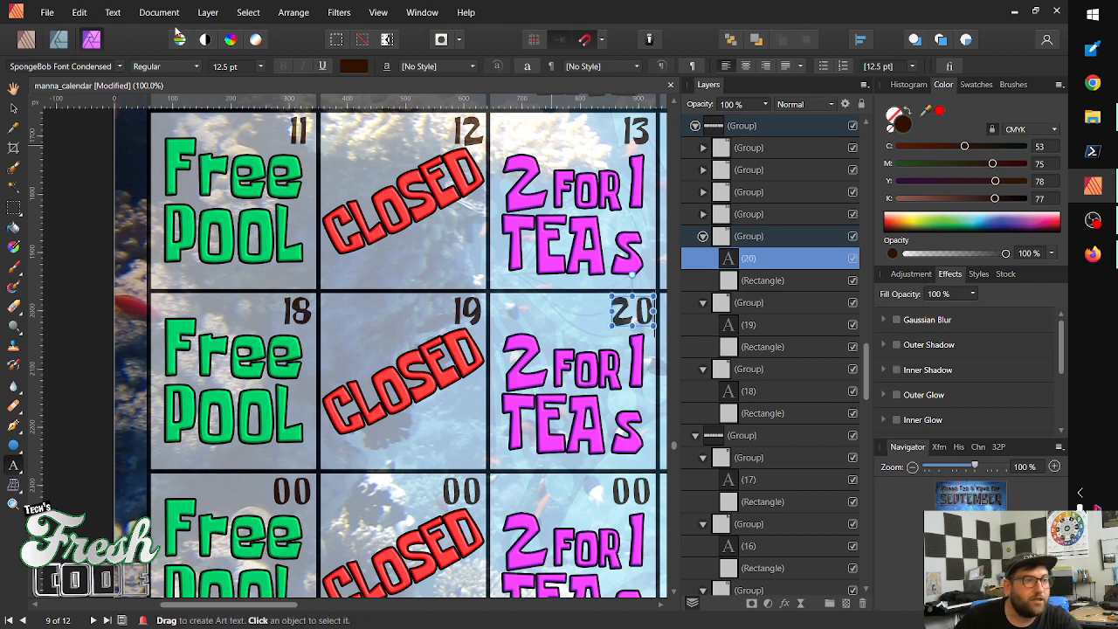
left_click(13, 107)
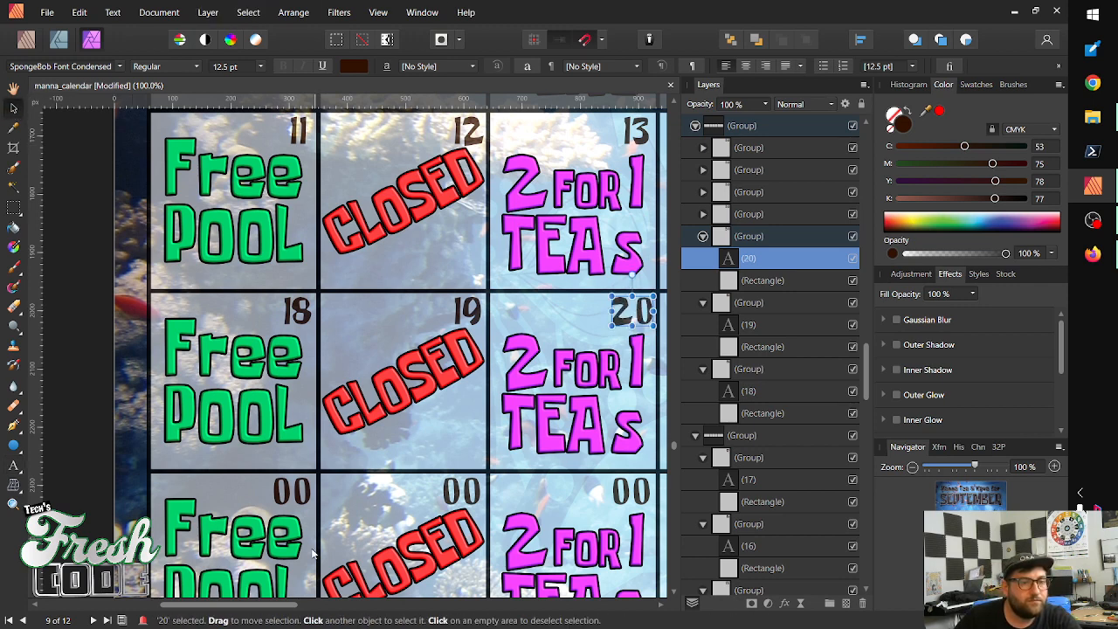
Replace the placeholder date in the fifth-row Sunday box with 25, keeping the box group in its original position
left_click(288, 495)
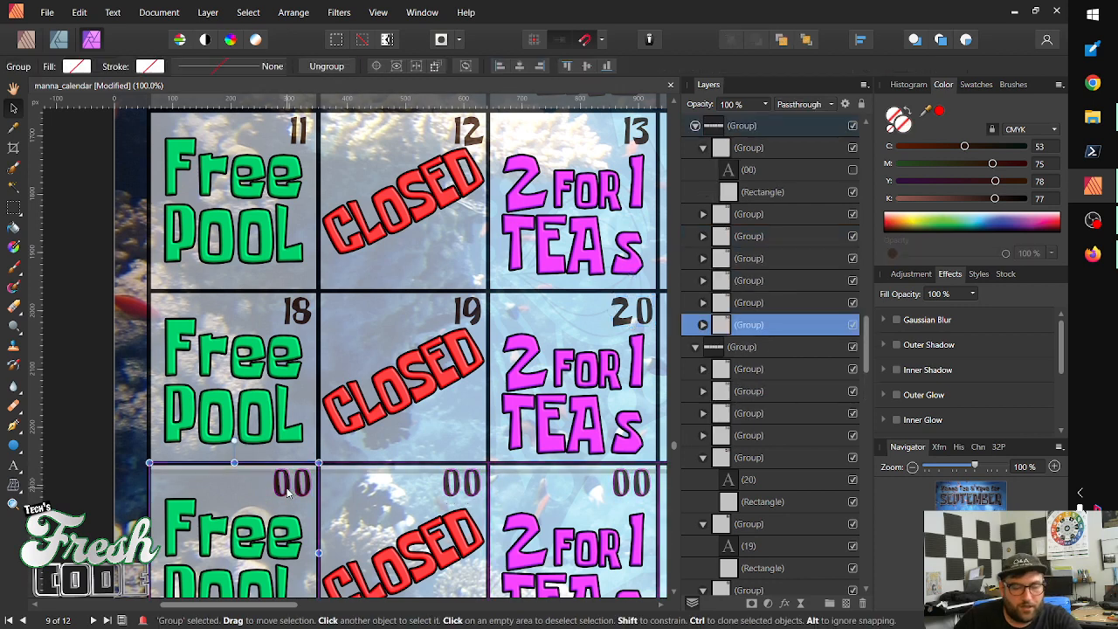
left_click_drag(288, 492, 293, 496)
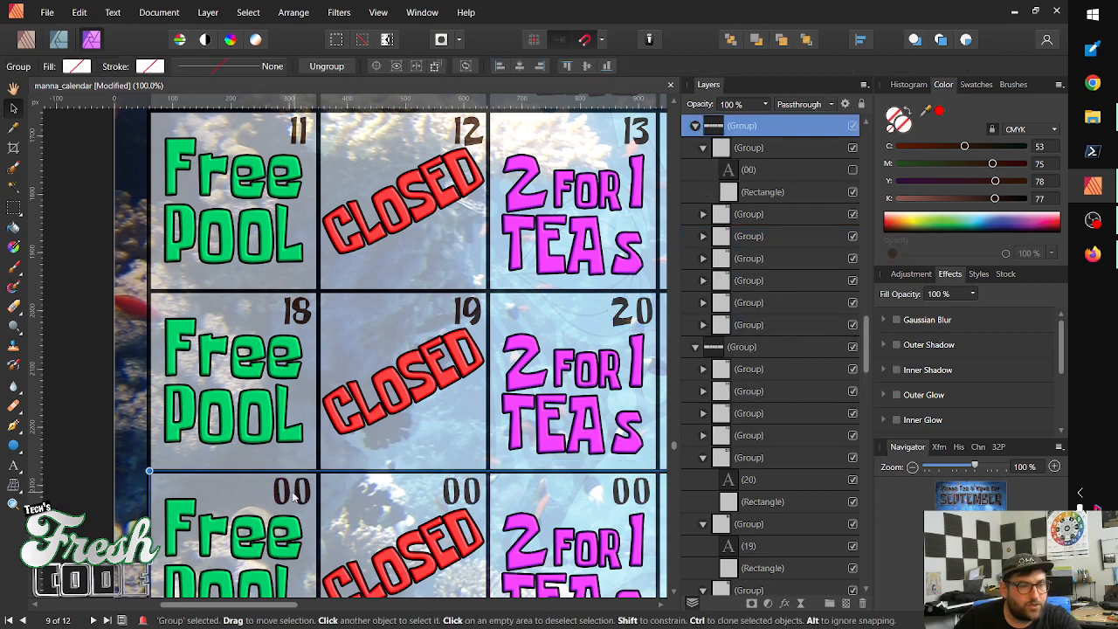
double_click(288, 496)
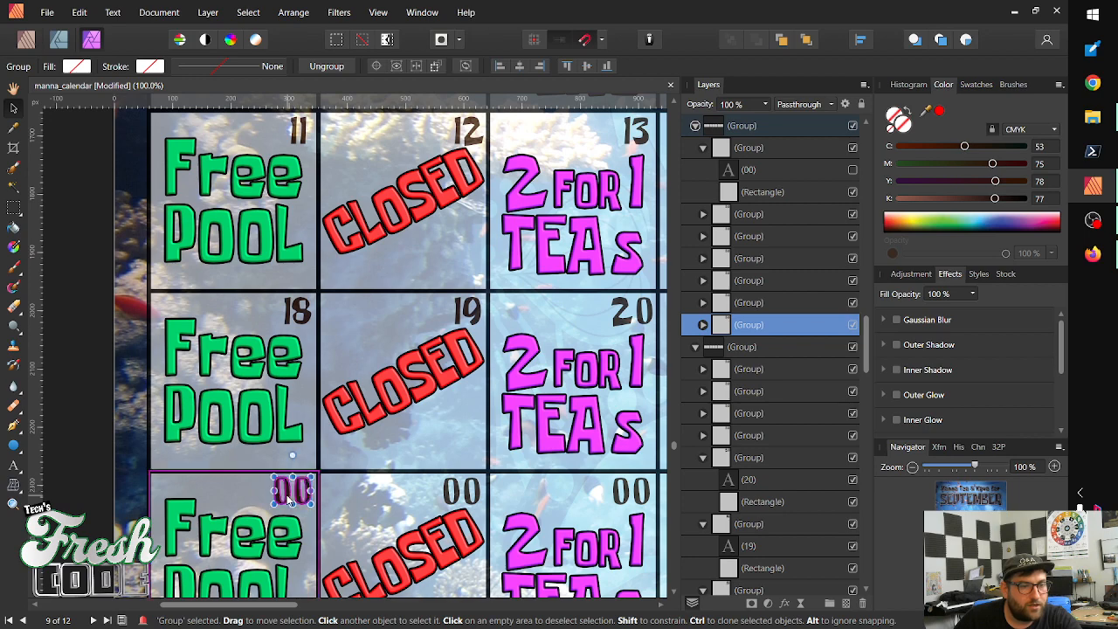
double_click(288, 494)
left_click(290, 495)
double_click(285, 491)
double_click(286, 494)
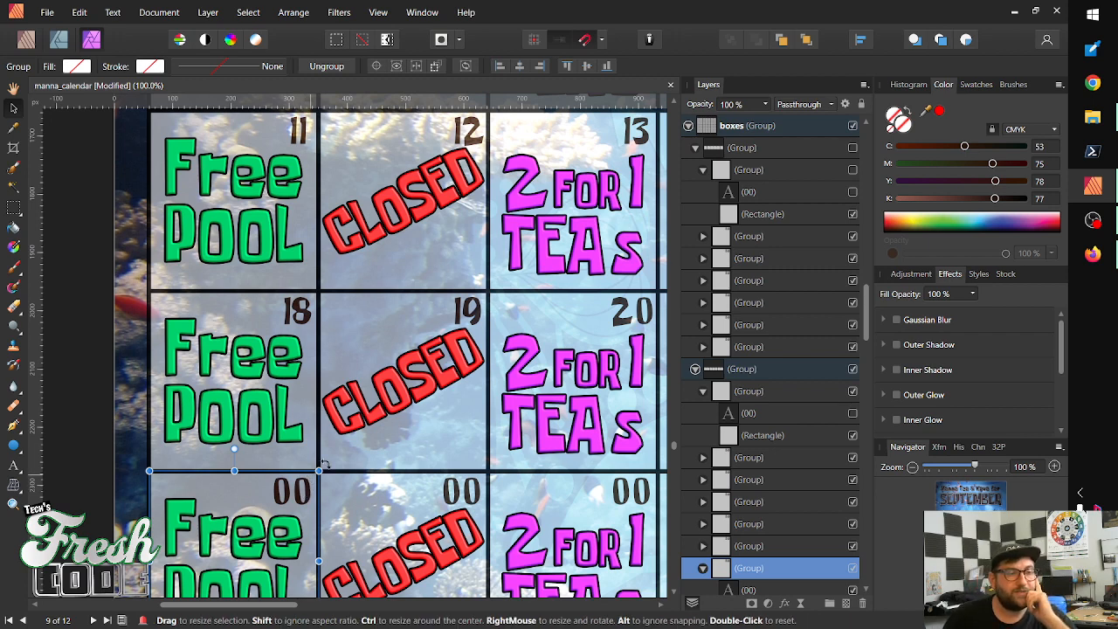
double_click(281, 500)
double_click(286, 495)
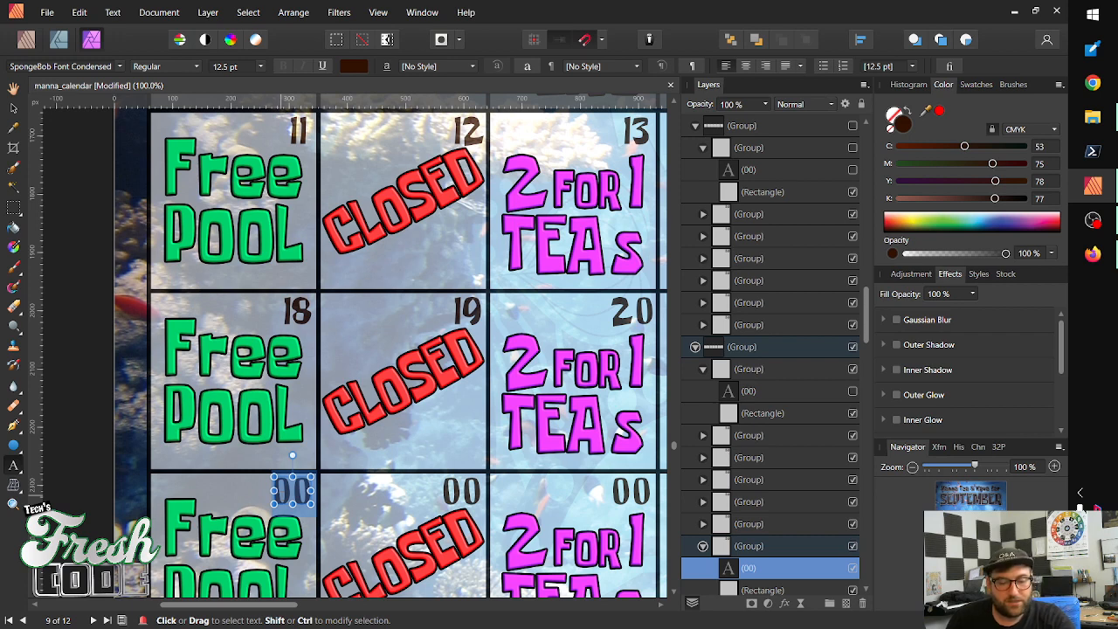
type("25")
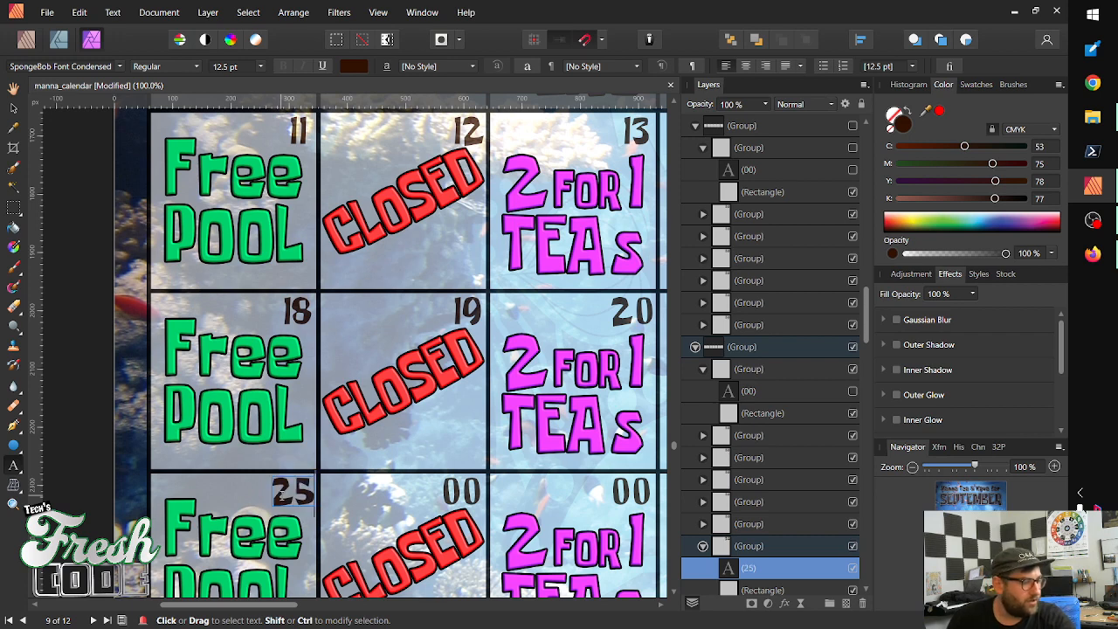
key("Escape")
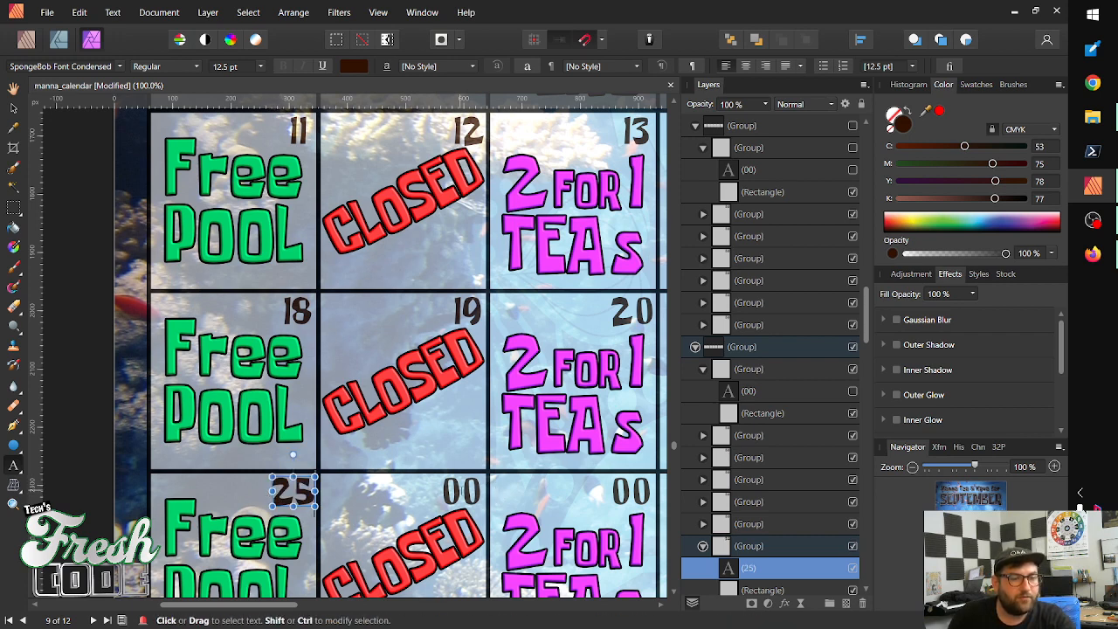
Replace the placeholder date in the fifth-row Monday box with 26, clearing all of the old digits
left_click(461, 492)
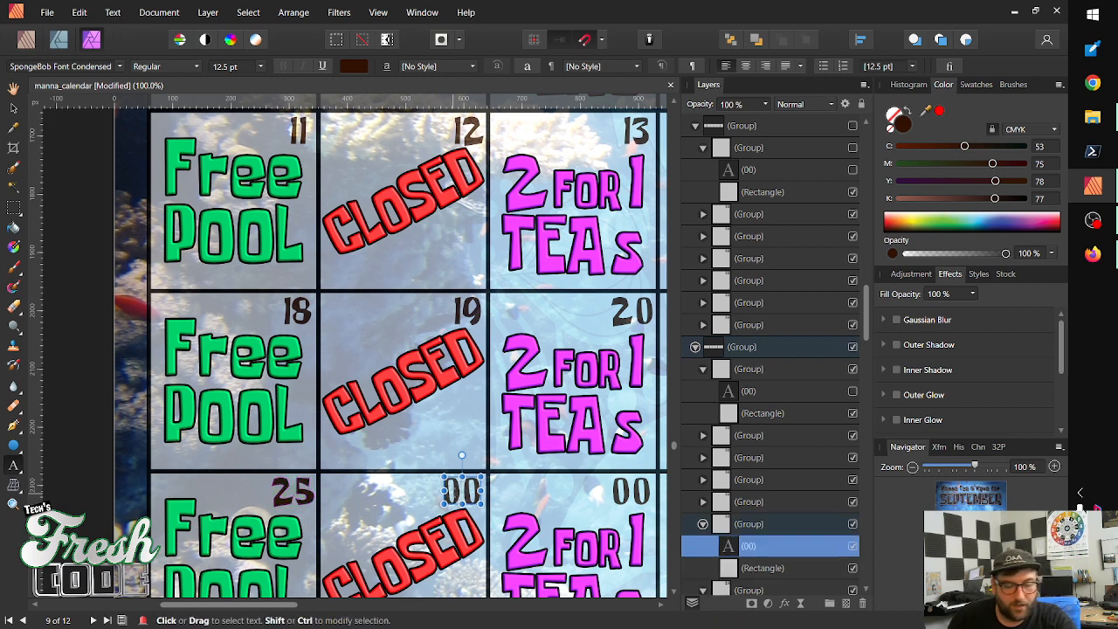
type("26")
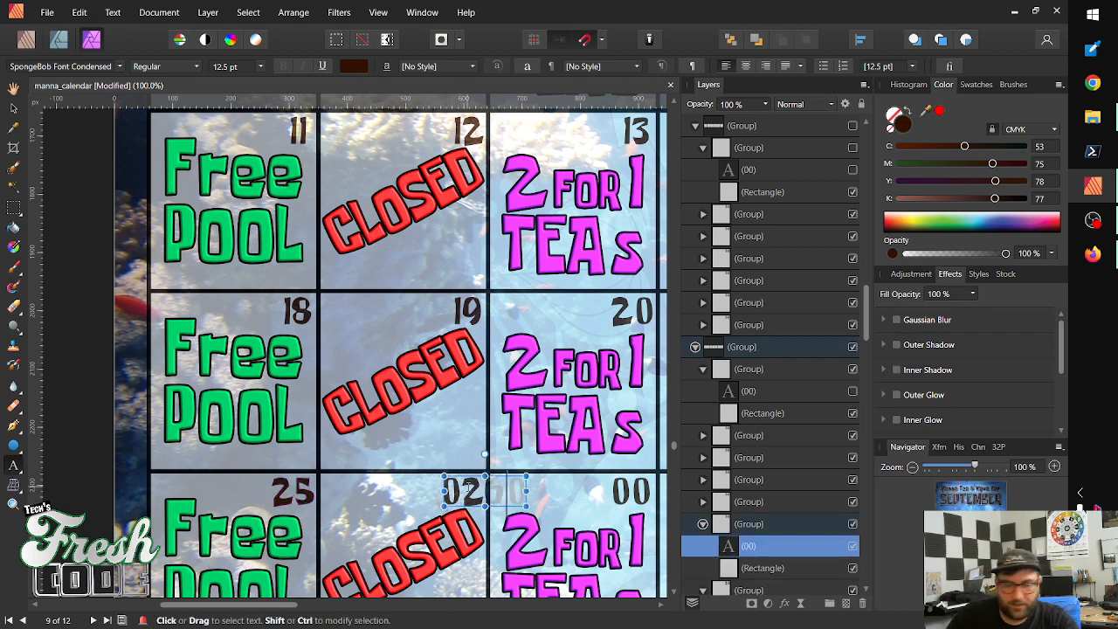
key("Escape")
key("BackSpace")
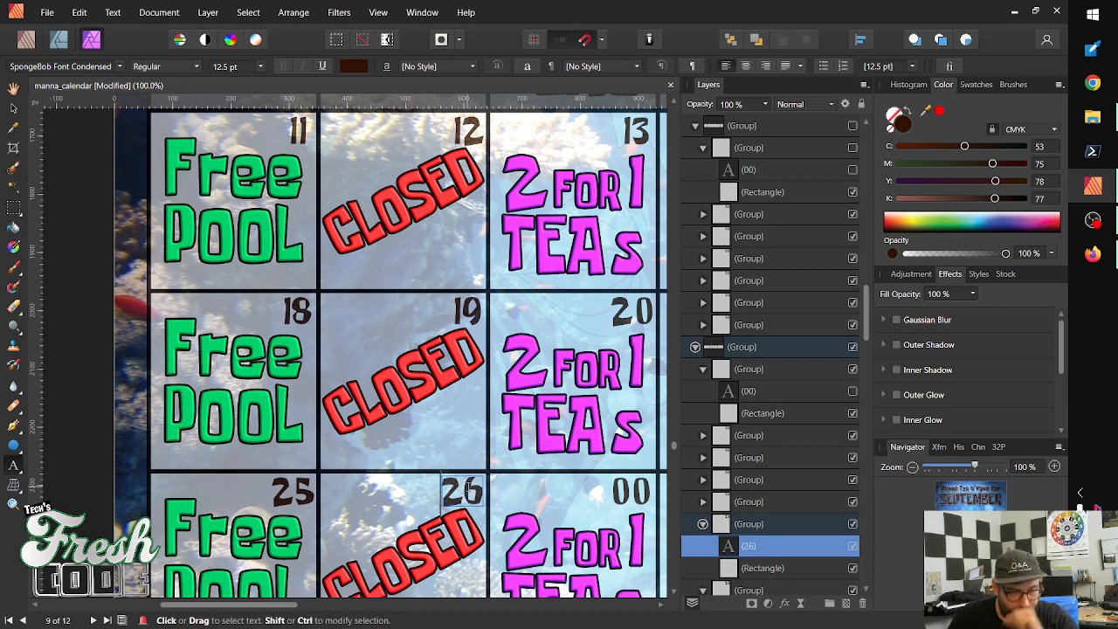
key("Escape")
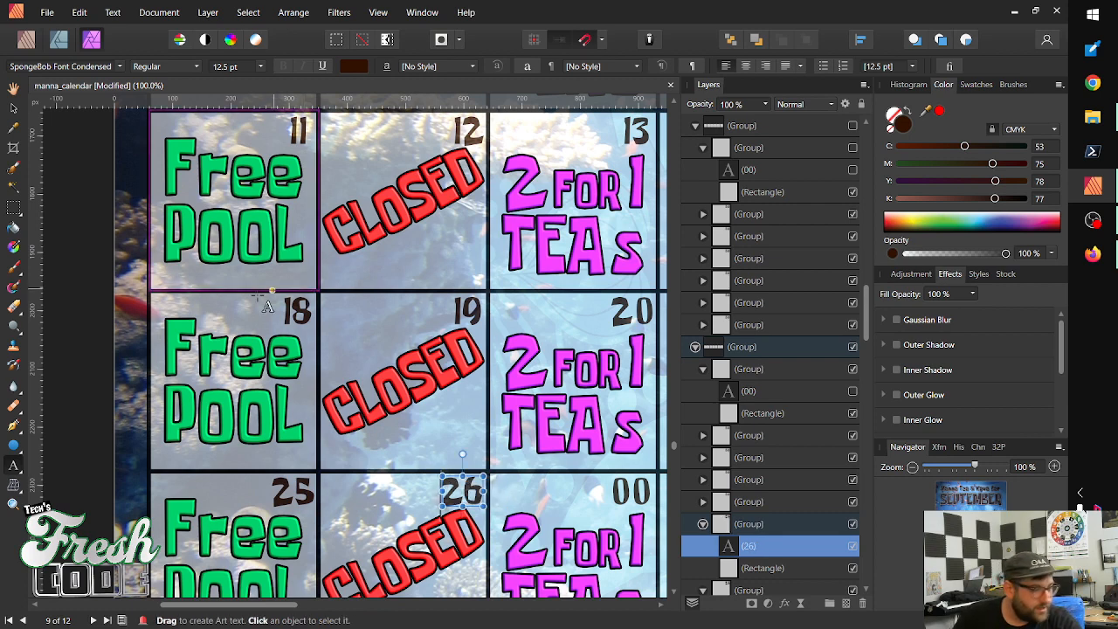
Clear the placeholder date in the fifth-row Tuesday box and enter 27
left_click(632, 491)
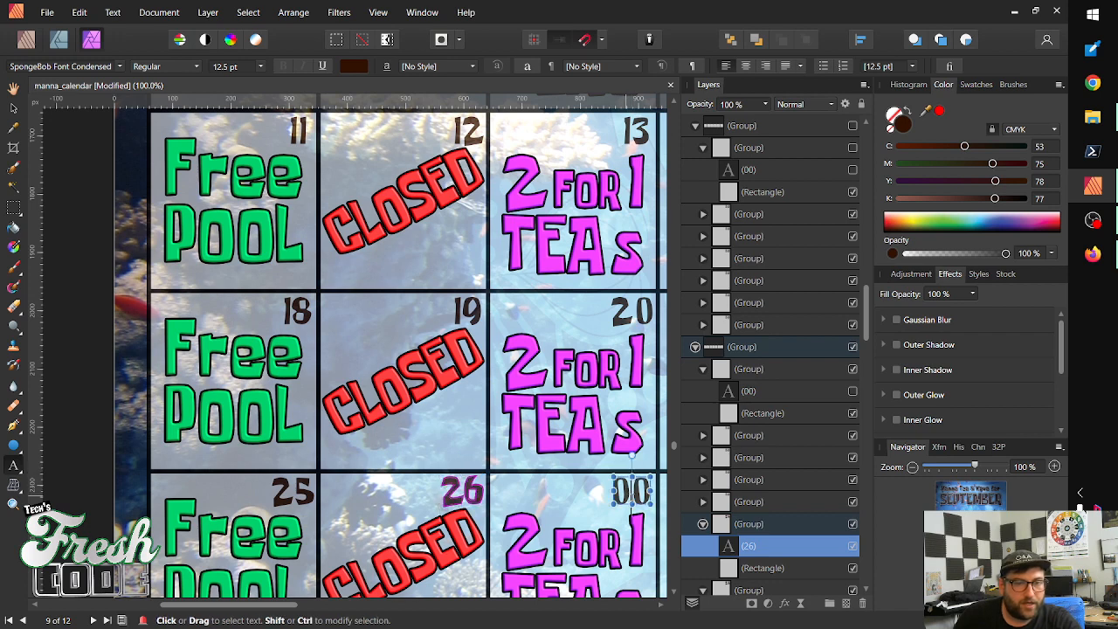
key("BackSpace")
key("Delete")
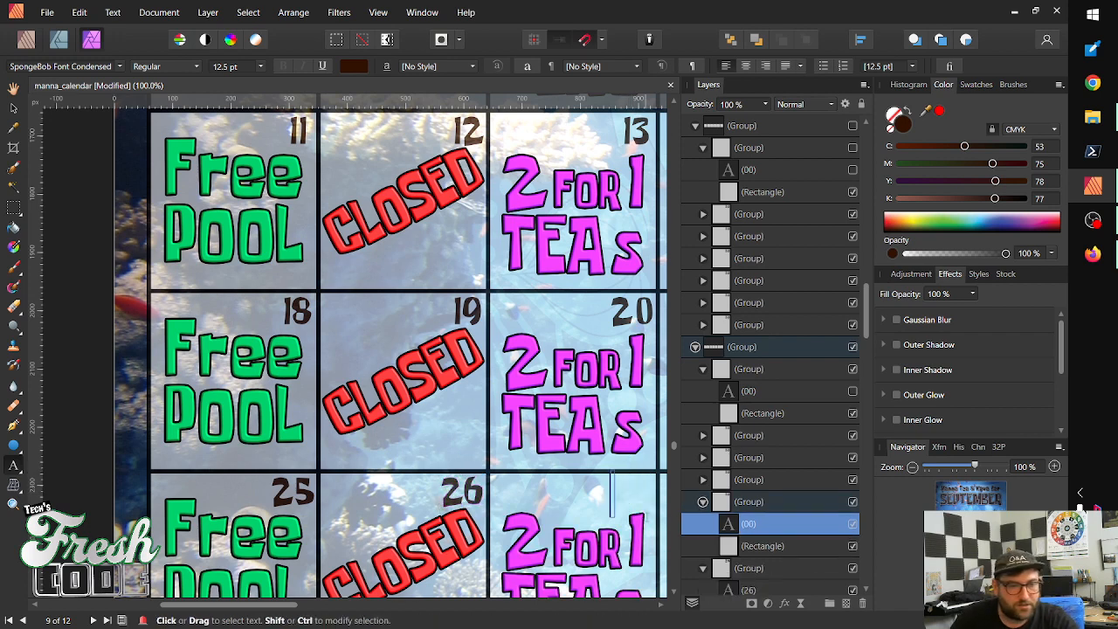
type("27")
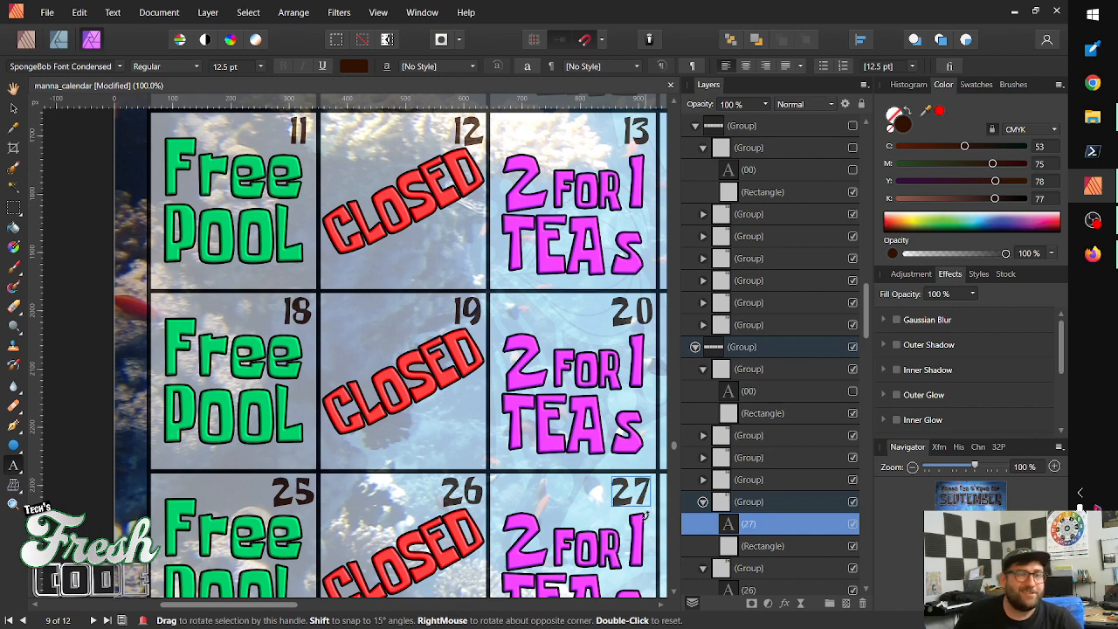
Replace the placeholder date in the fourth-row Wednesday box with 21
left_click_drag(580, 349, 195, 297)
left_click_drag(383, 320, 218, 308)
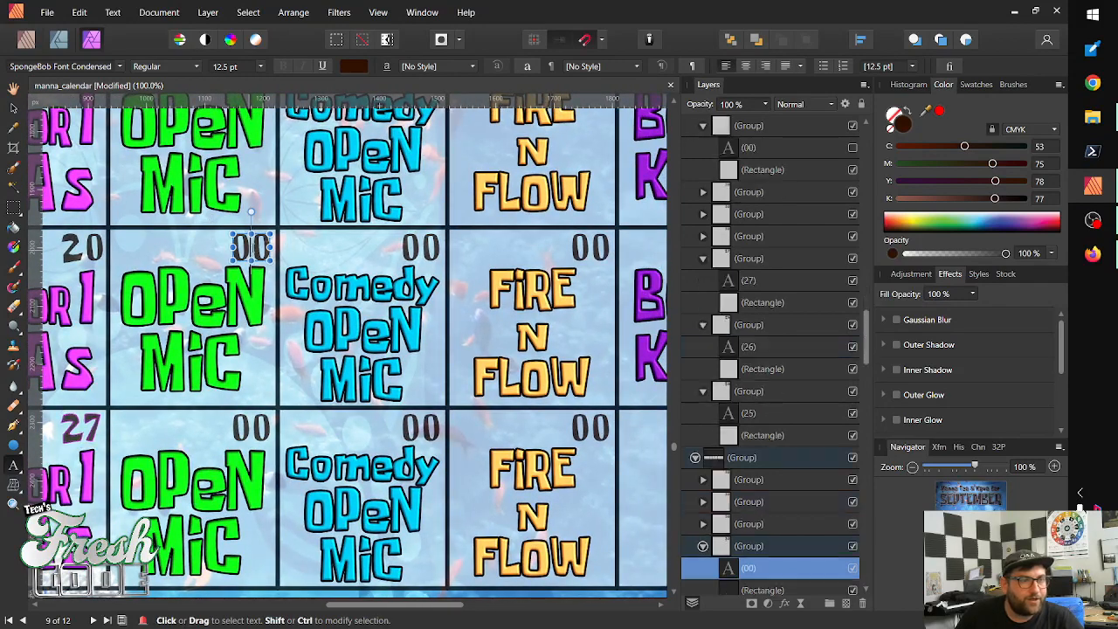
double_click(251, 248)
key("BackSpace")
type("21")
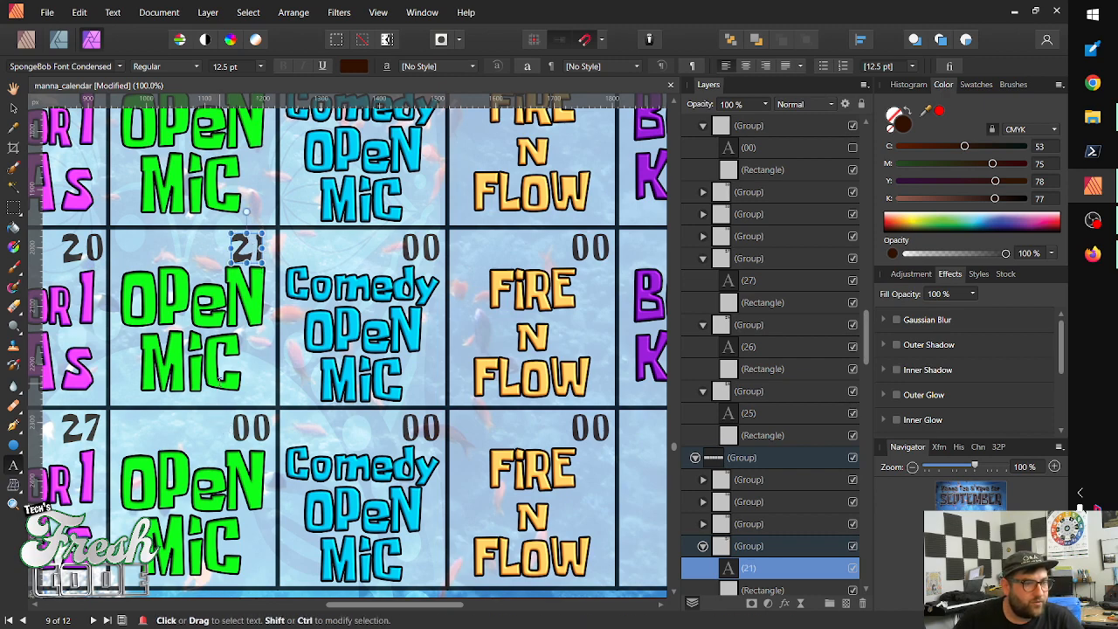
Replace the placeholder date in the fifth-row Wednesday box with 28
left_click(250, 427)
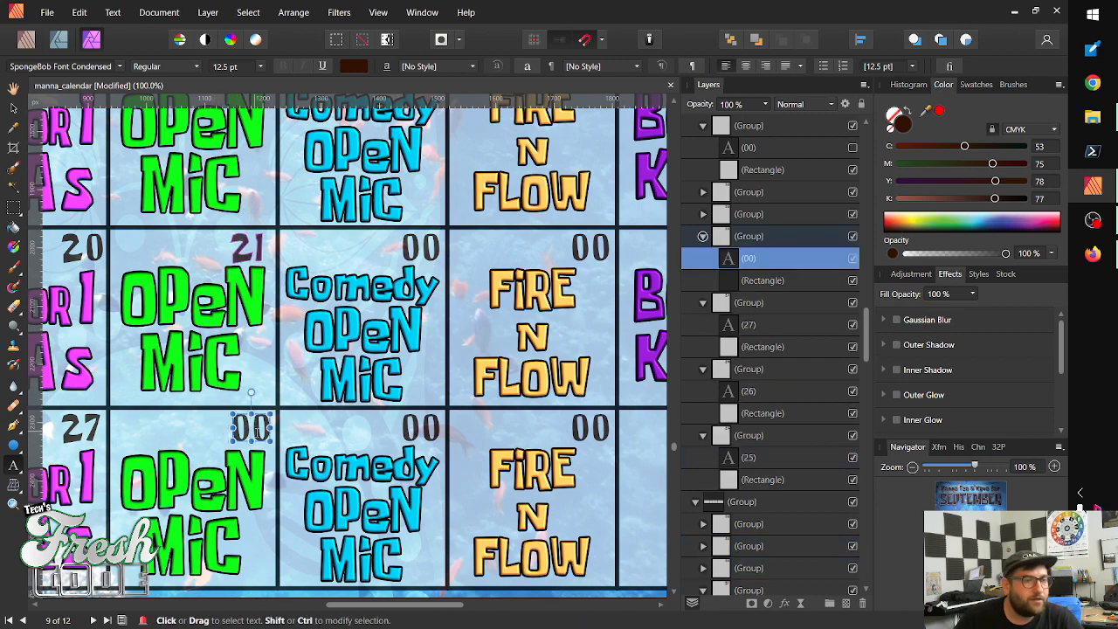
double_click(252, 428)
key("BackSpace")
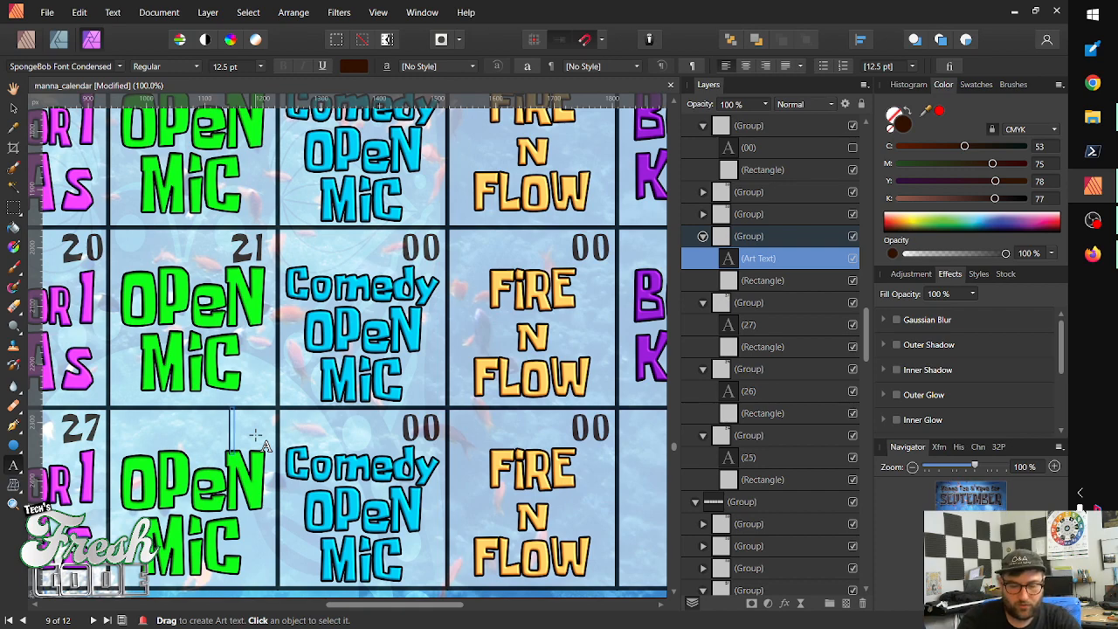
type("2")
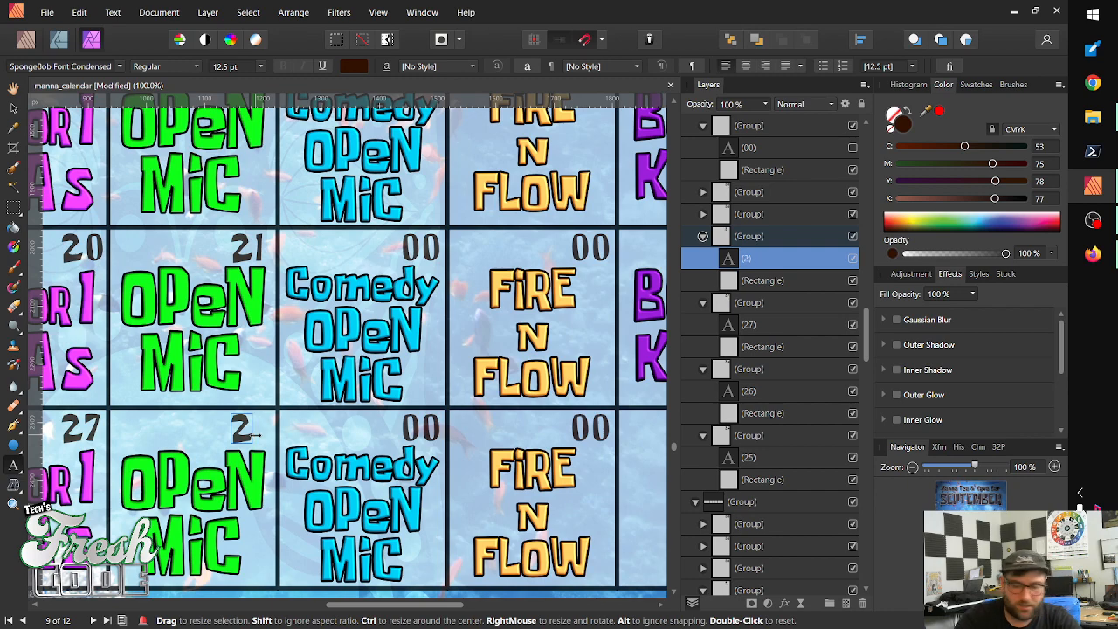
type("8")
key("Escape")
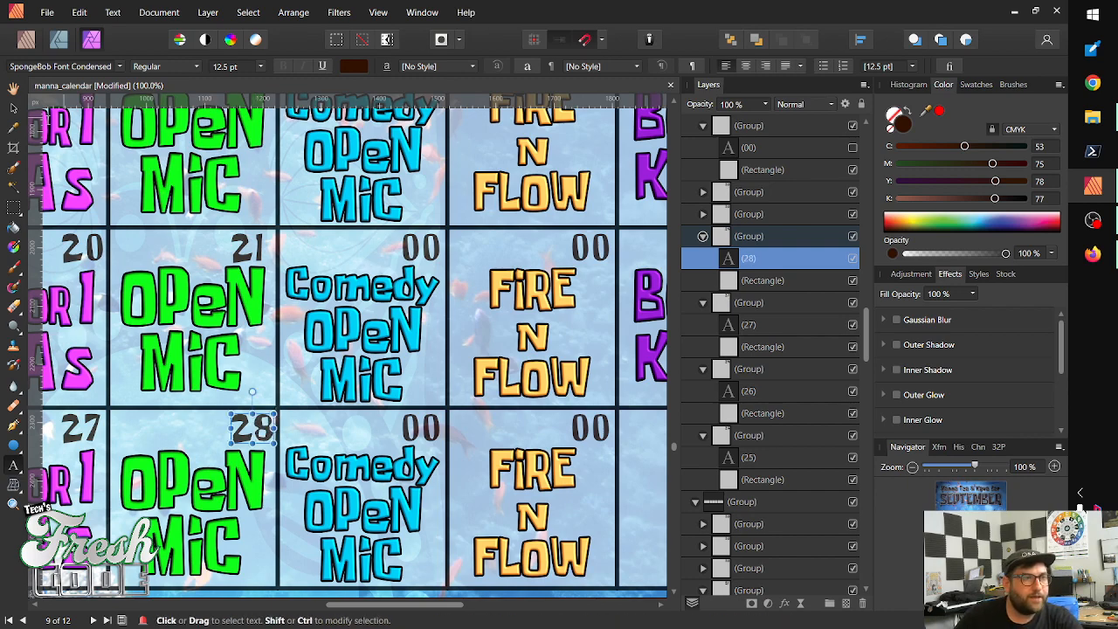
Replace the placeholder date in the fifth-row Thursday box with 29, clearing both old digits
left_click(13, 110)
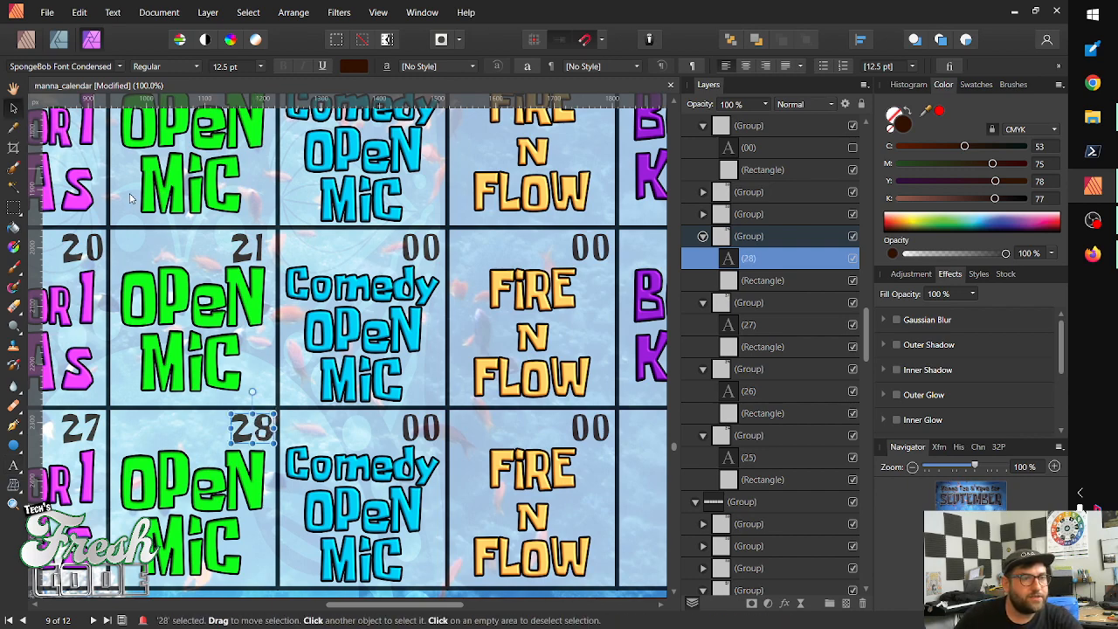
left_click(421, 433)
key("t")
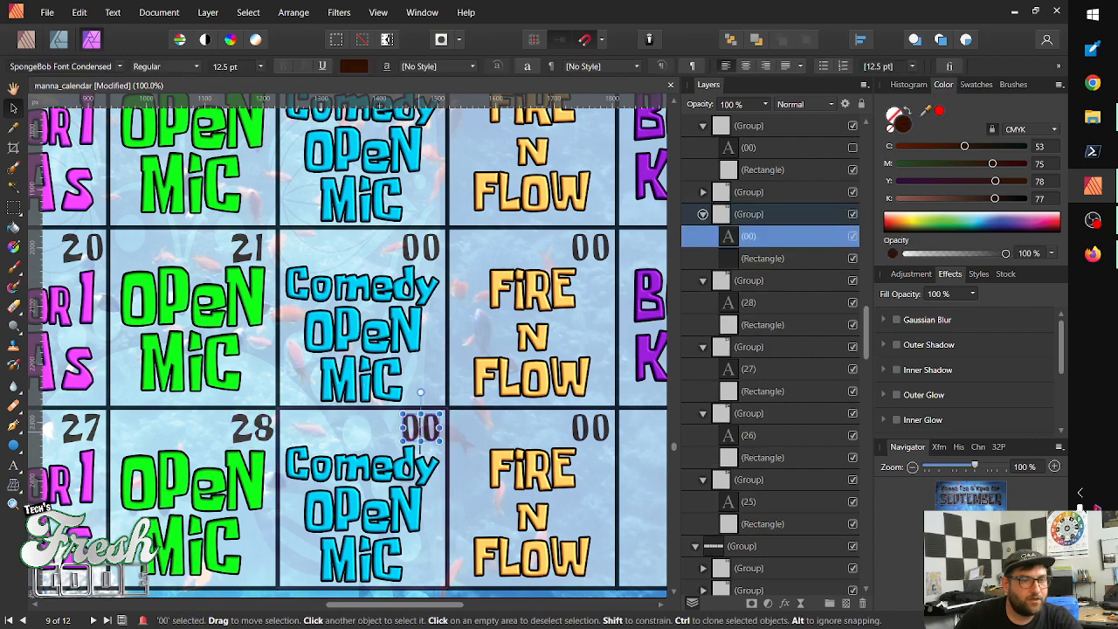
key("BackSpace")
key("BackSpace")
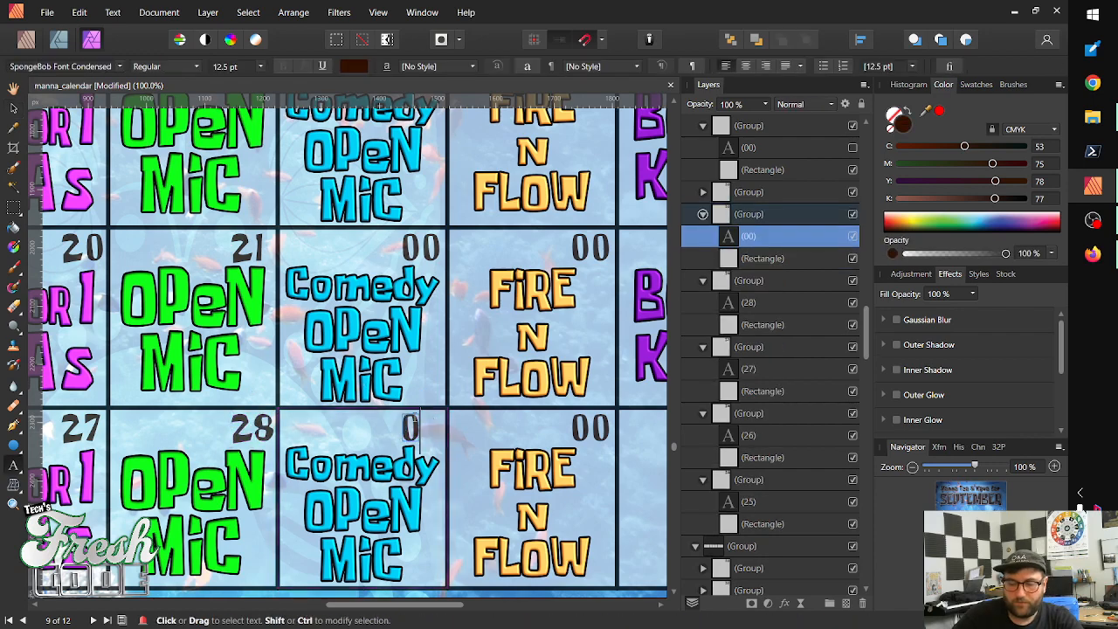
type("29")
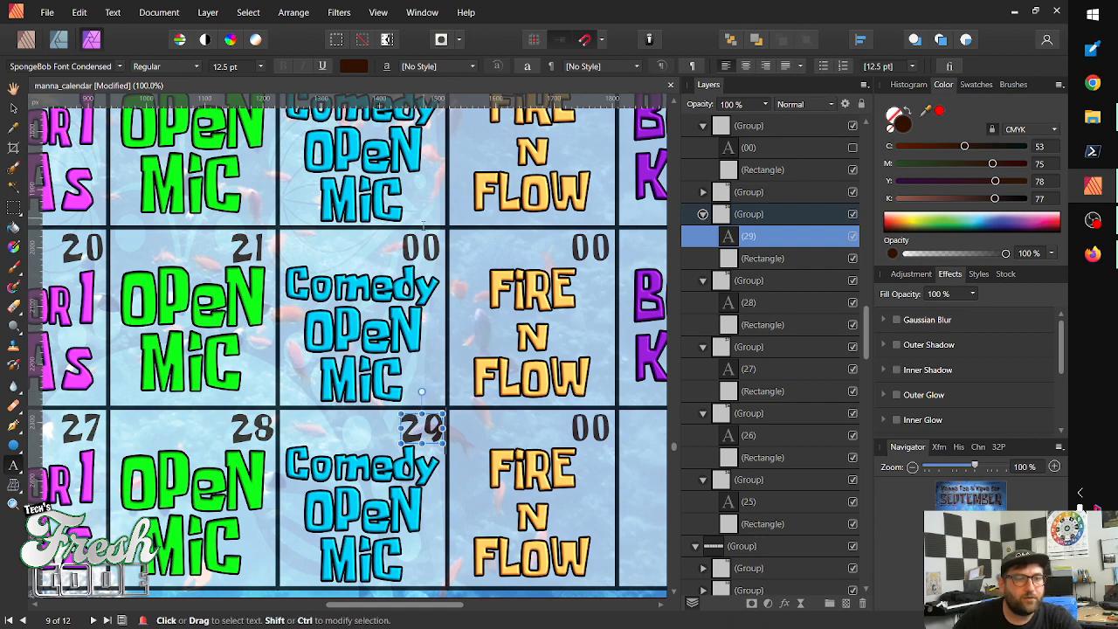
Clear the placeholder date in the fourth-row Thursday box and enter 22
left_click(421, 249)
key("BackSpace")
key("Delete")
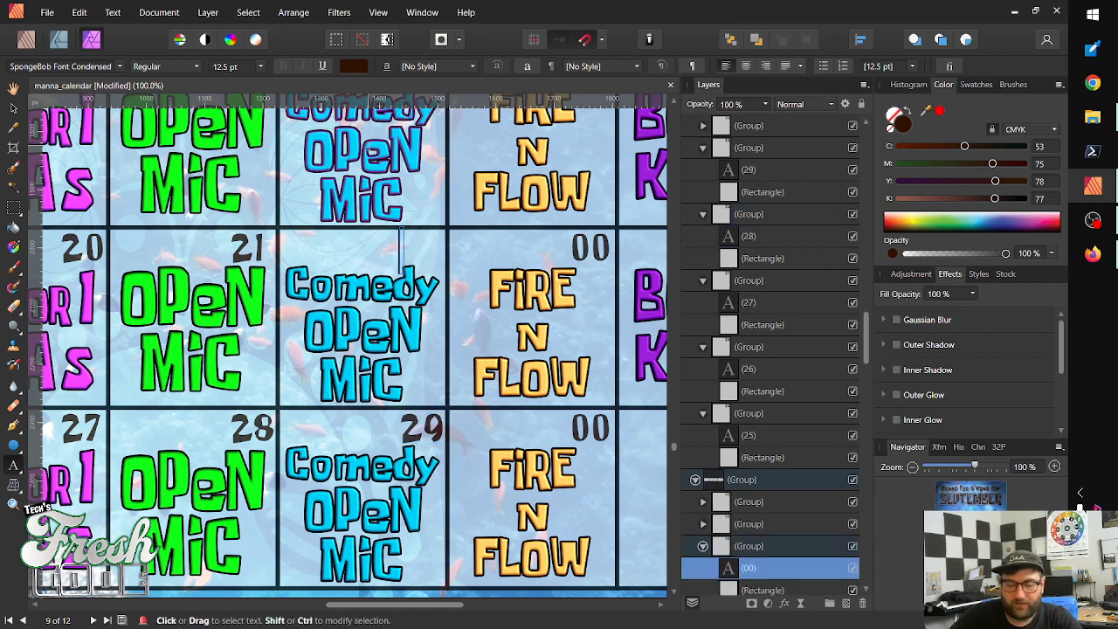
type("3")
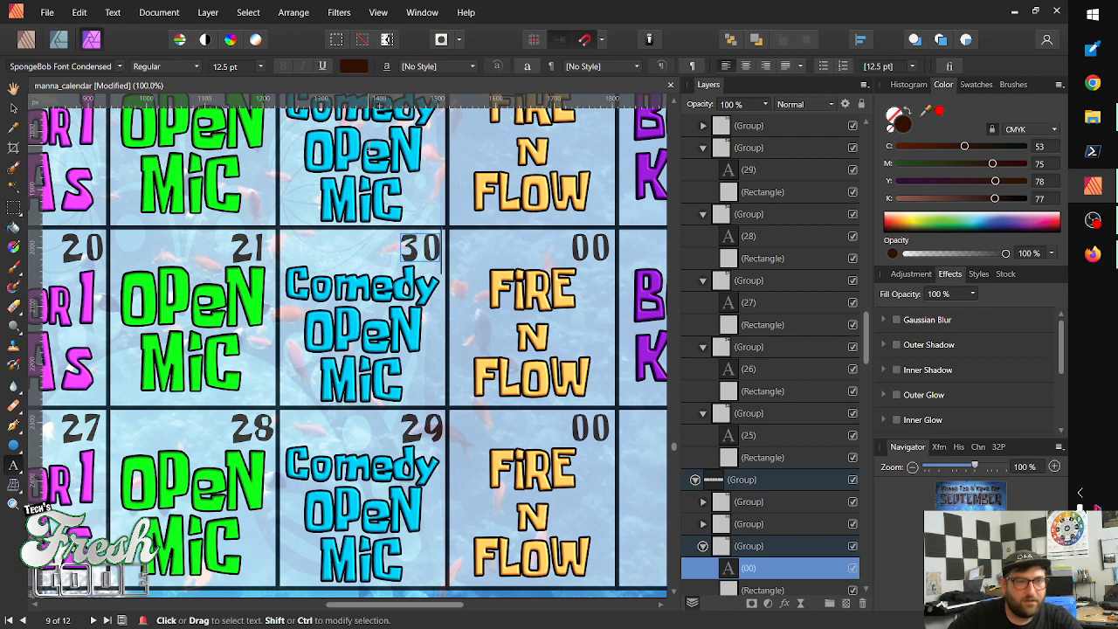
key("BackSpace")
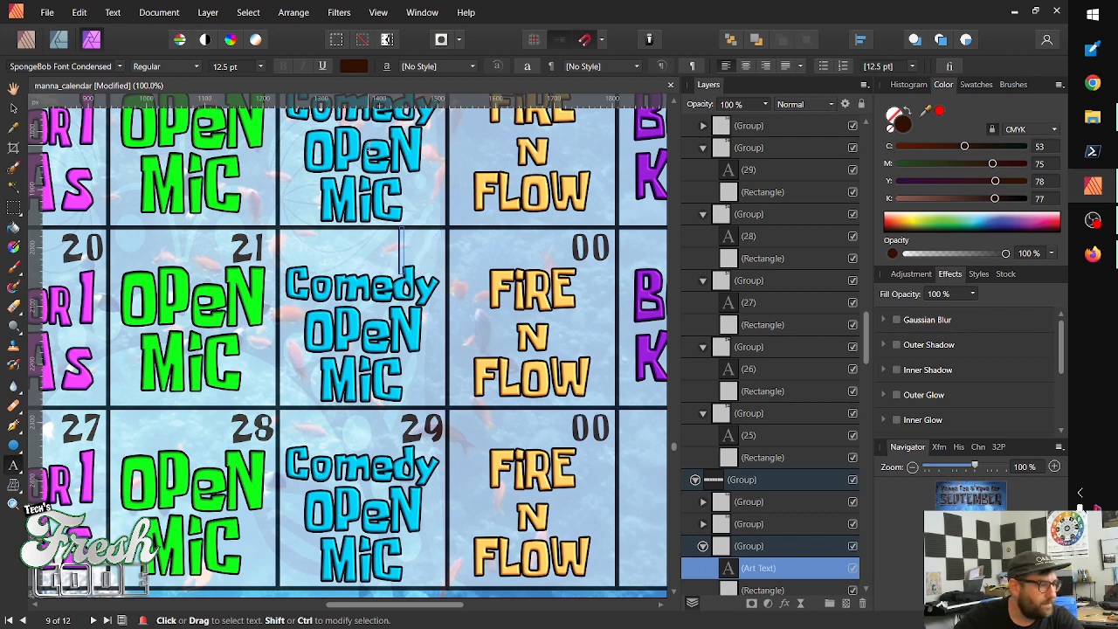
type("22")
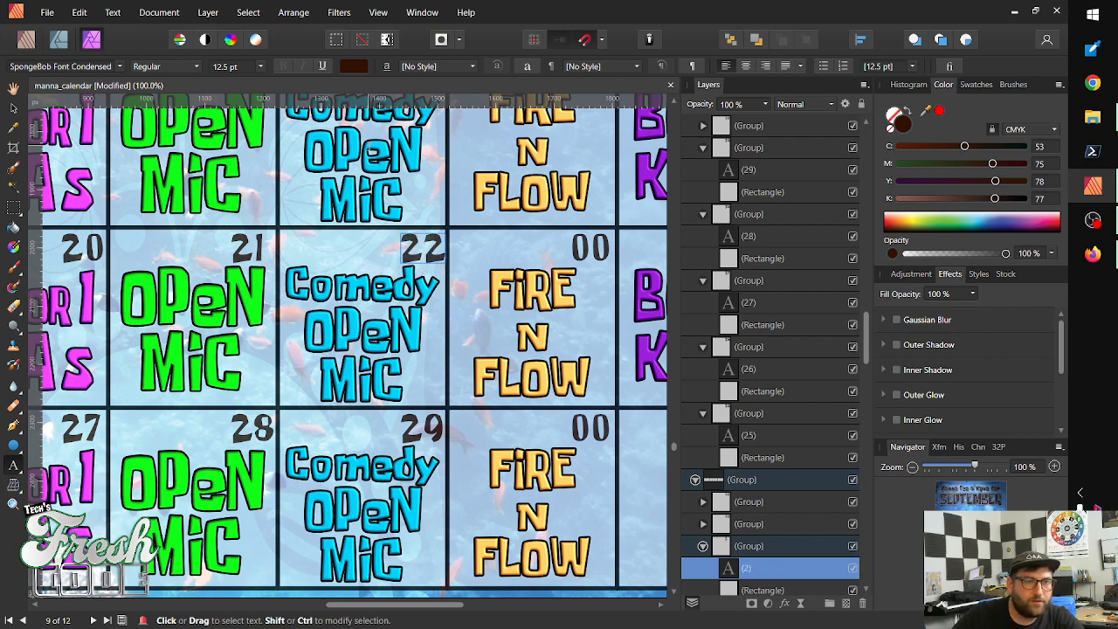
key("Escape")
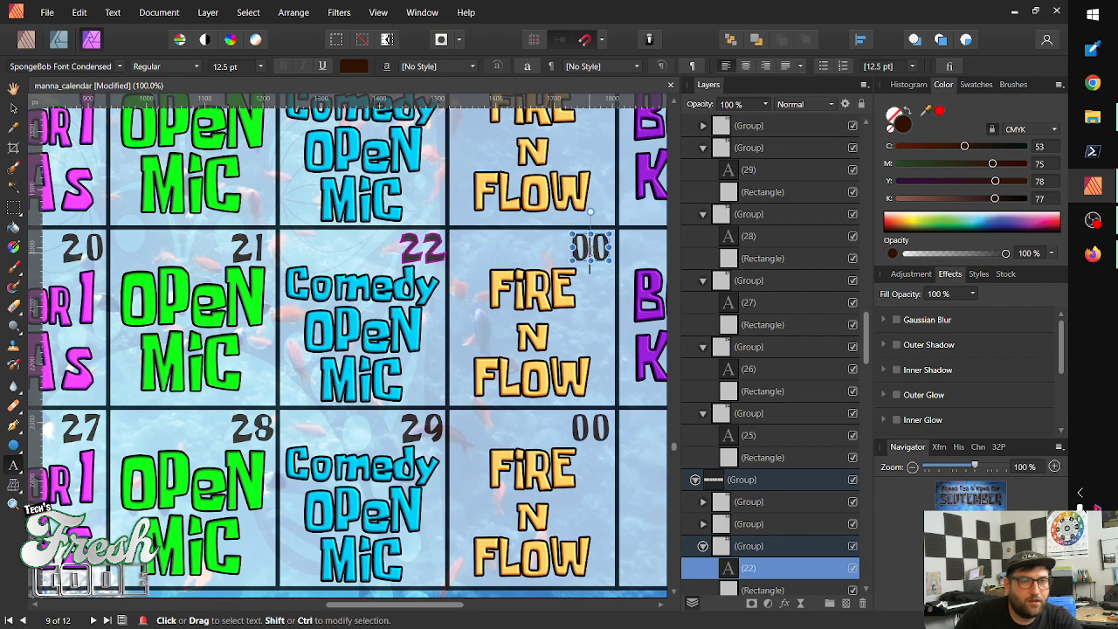
Replace the placeholder date in the fourth-row Friday box with 23
left_click(589, 250)
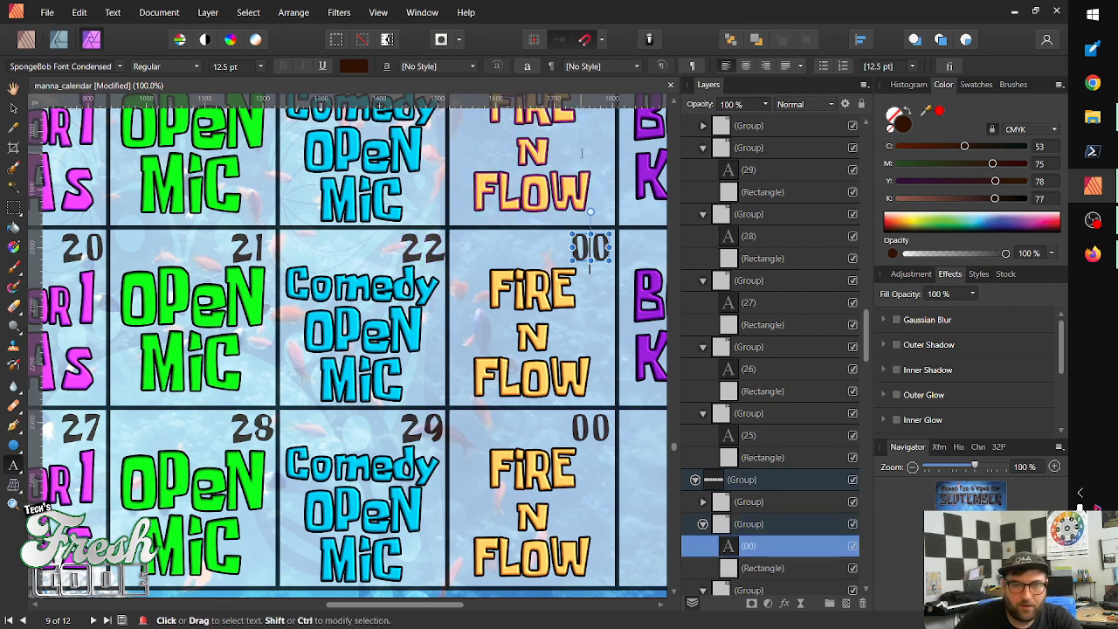
key("ctrl+a")
key("BackSpace")
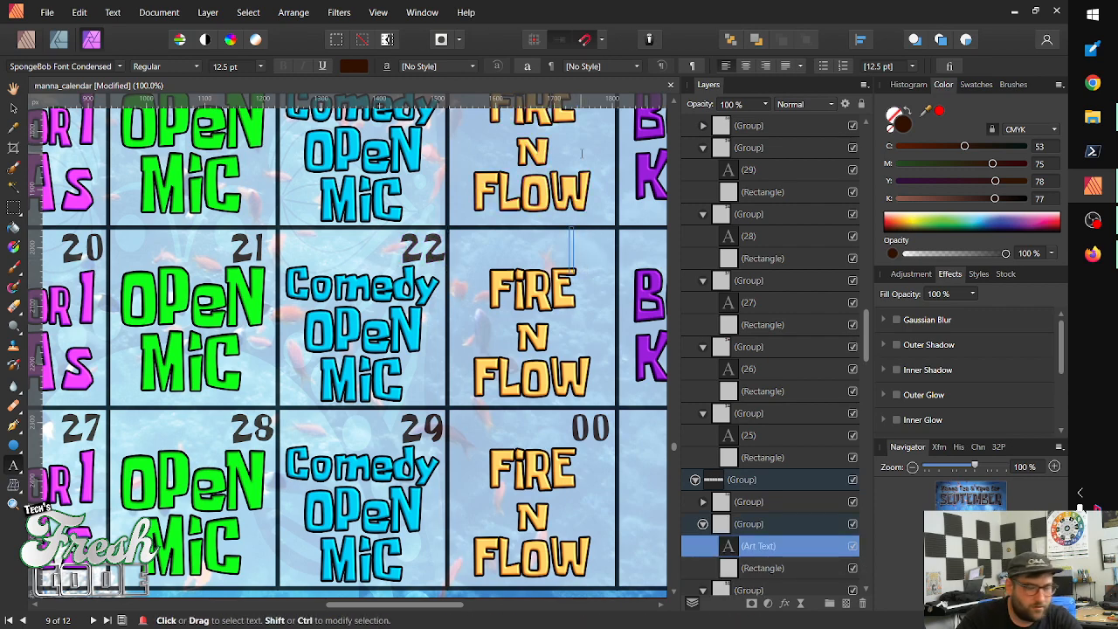
type("23")
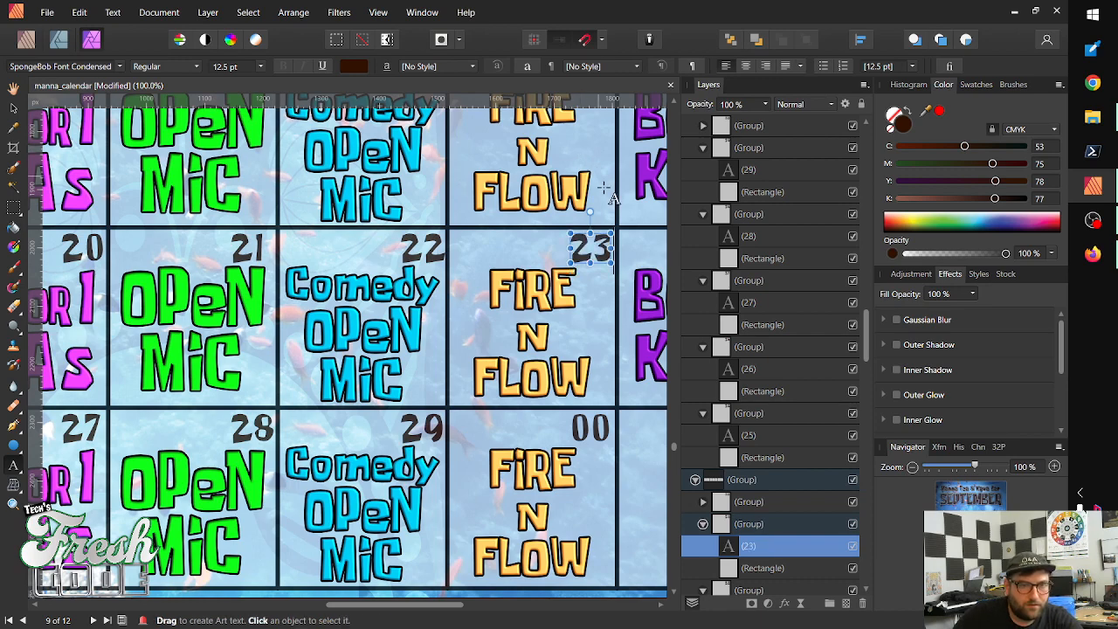
Clear the placeholder date in the fifth-row Friday box and enter 30
left_click(590, 437)
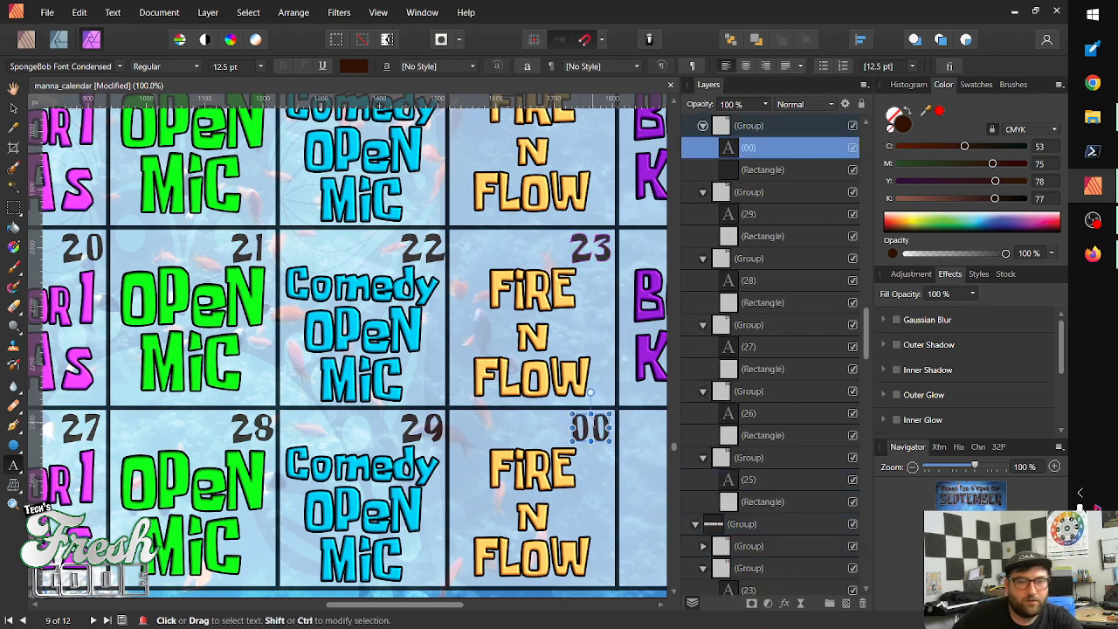
key("BackSpace")
key("BackSpace")
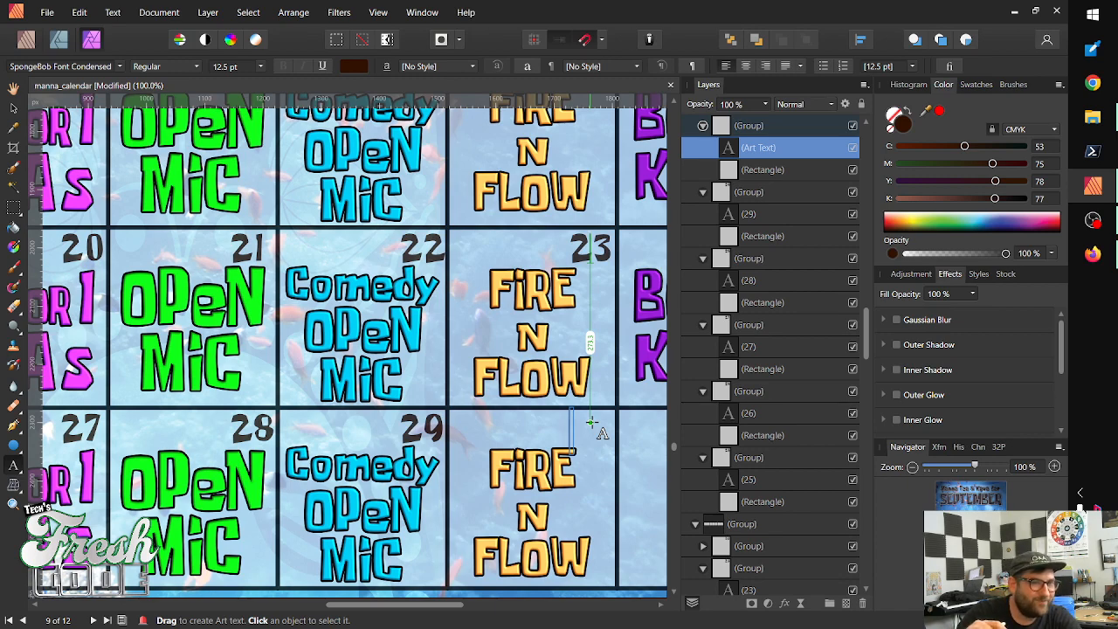
type("3")
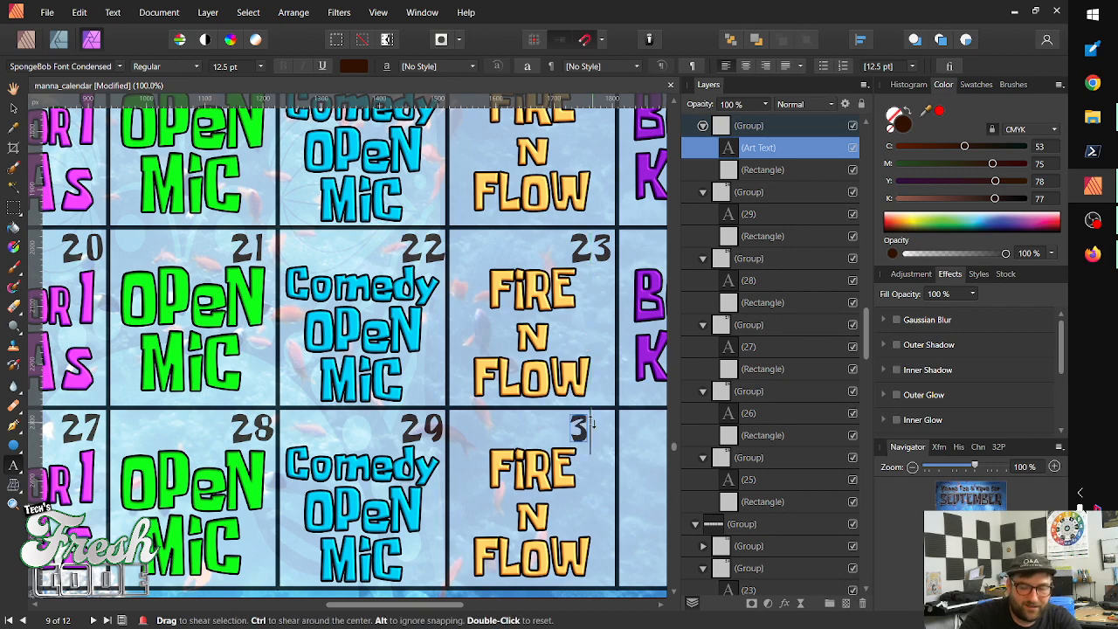
type("0")
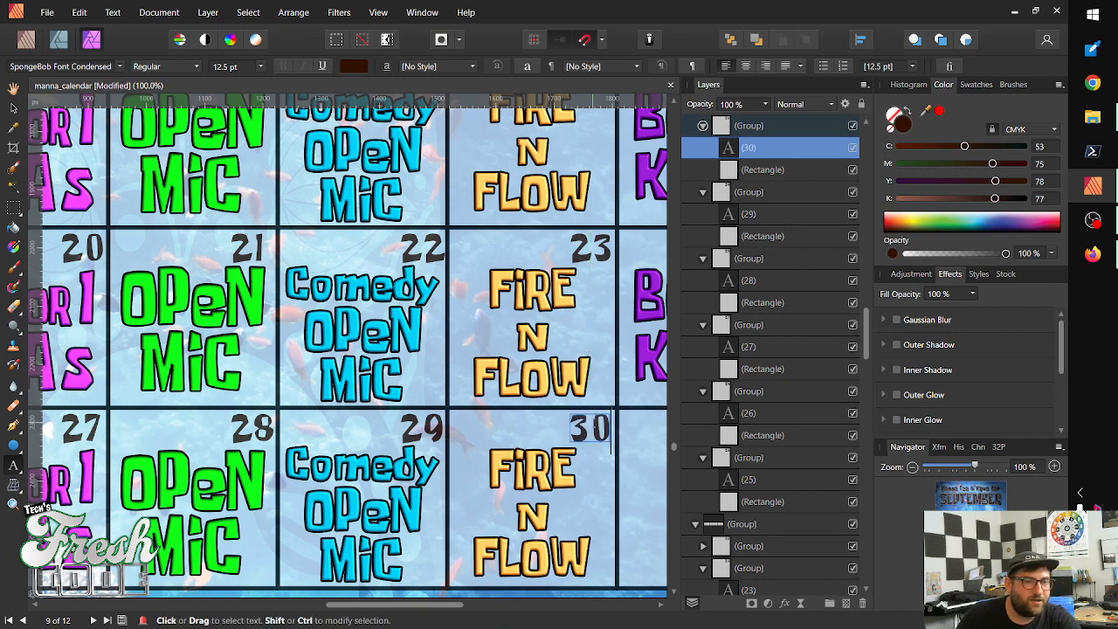
Replace the placeholder date in the fourth-row Saturday box with 24
left_click_drag(549, 388, 347, 393)
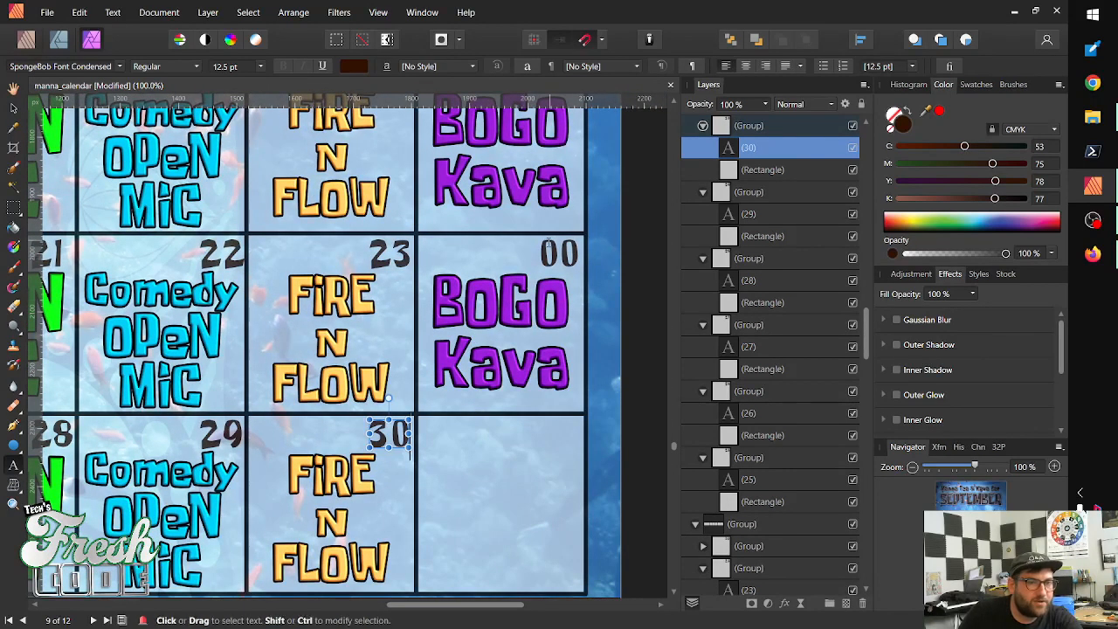
left_click(564, 253)
key("BackSpace")
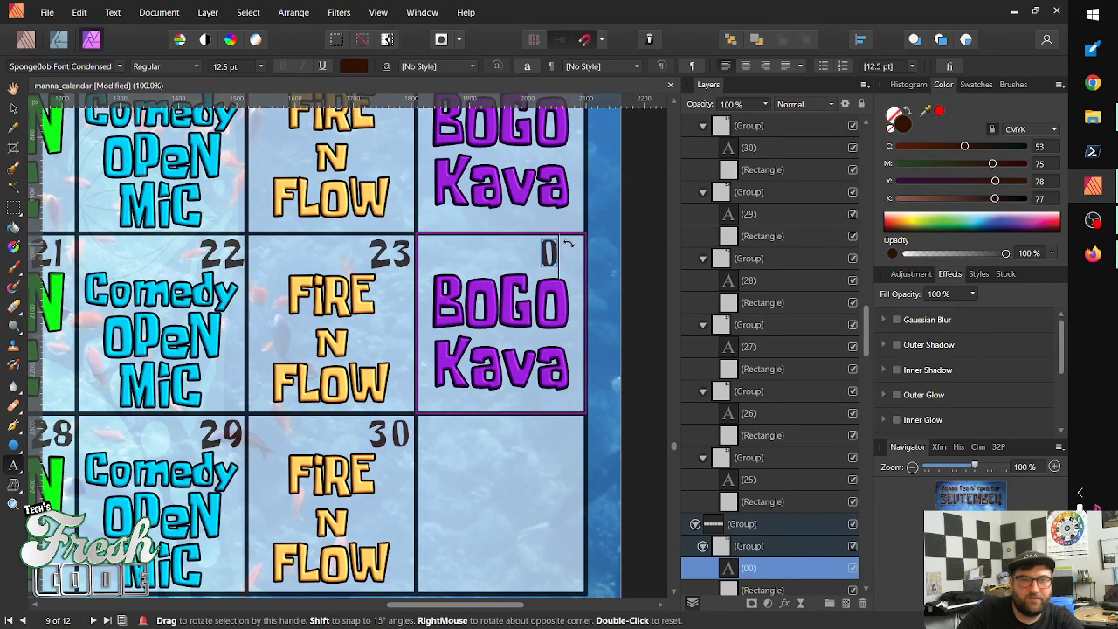
key("Delete")
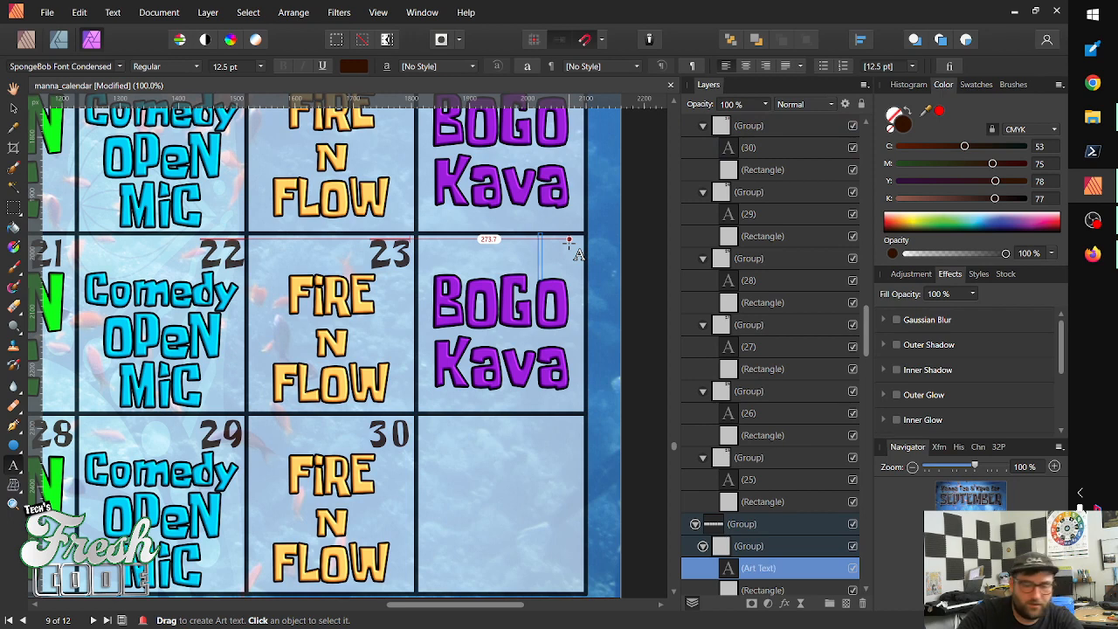
type("24")
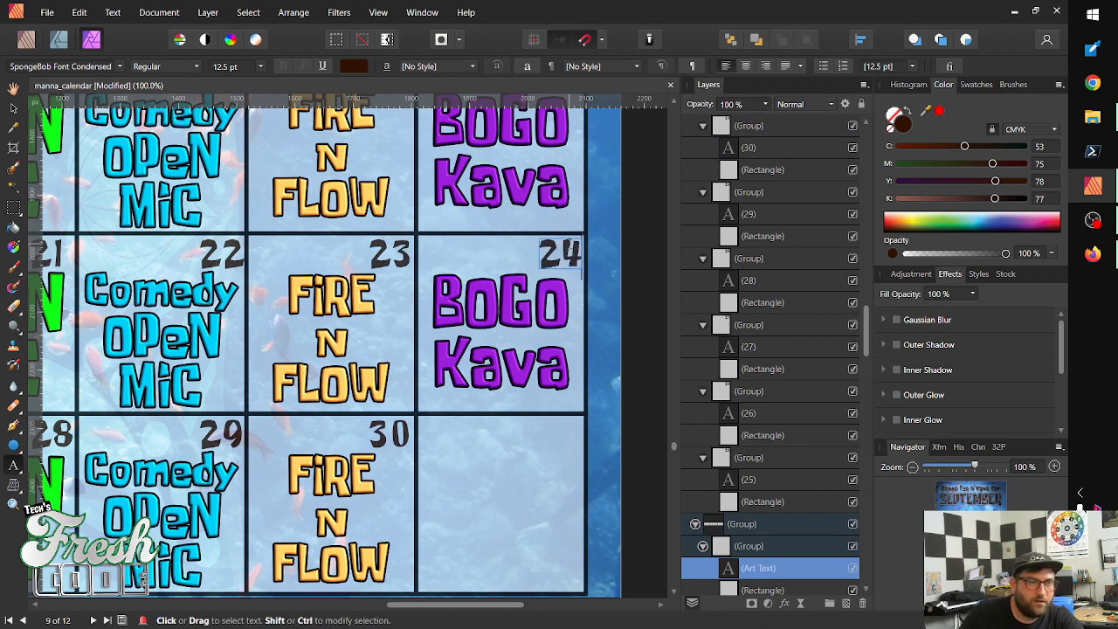
key("Escape")
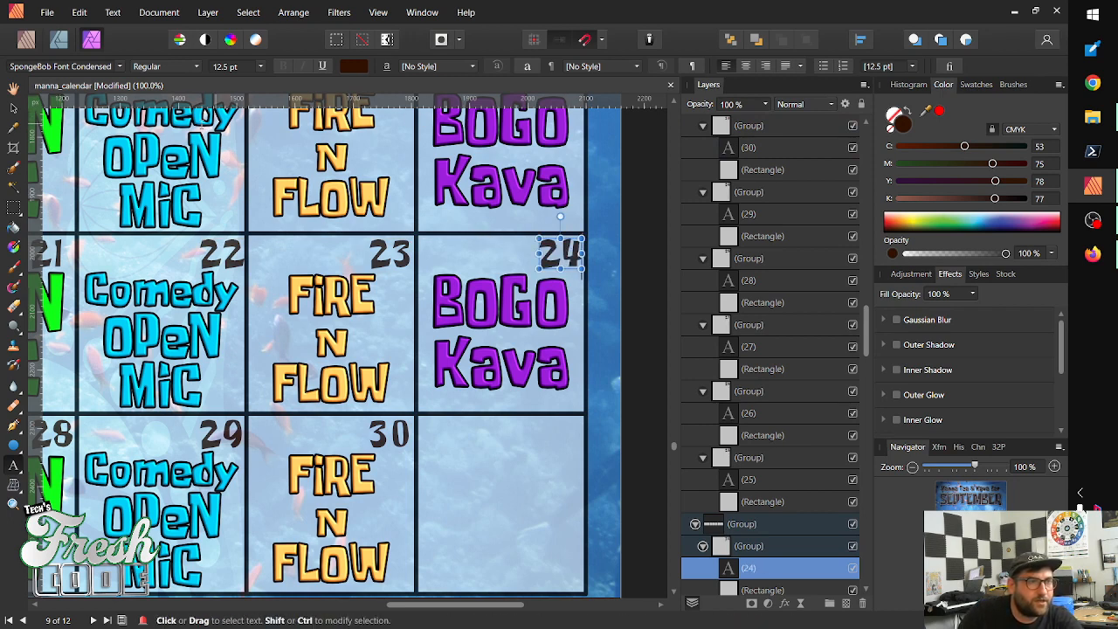
Move the 22 in the fourth-row Thursday box slightly left, away from the box's right border
left_click(14, 108)
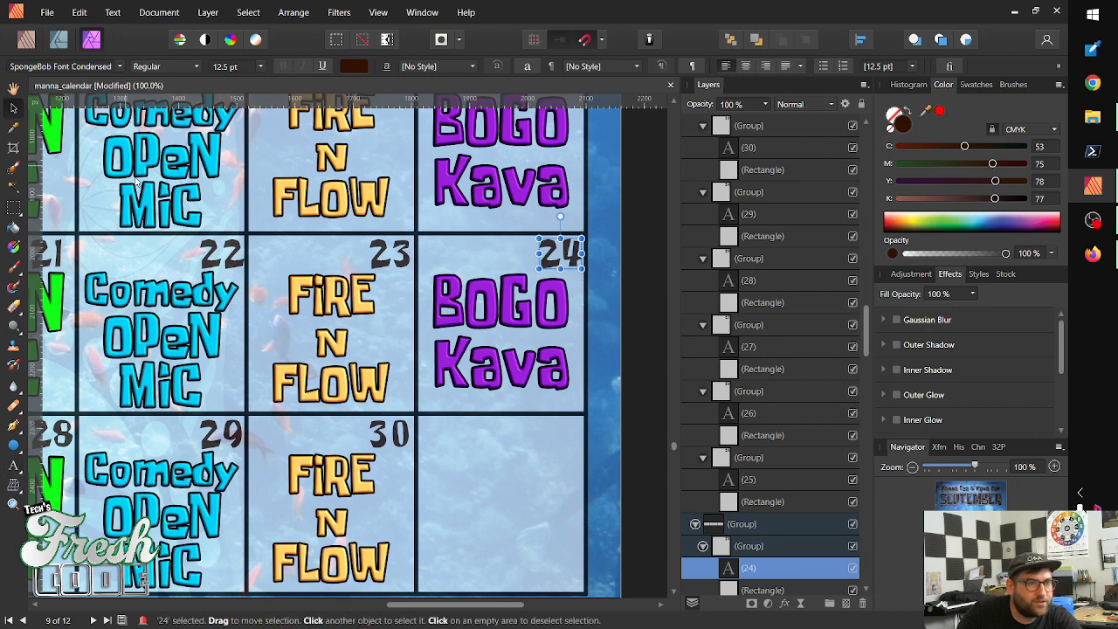
left_click(219, 262)
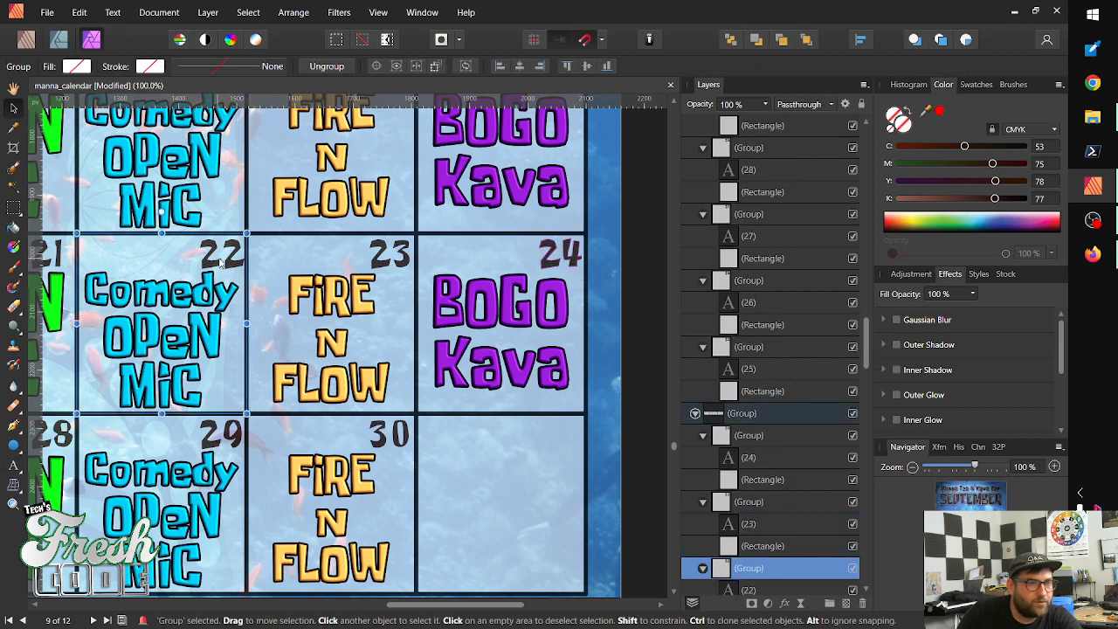
double_click(218, 261)
left_click_drag(220, 261, 220, 261)
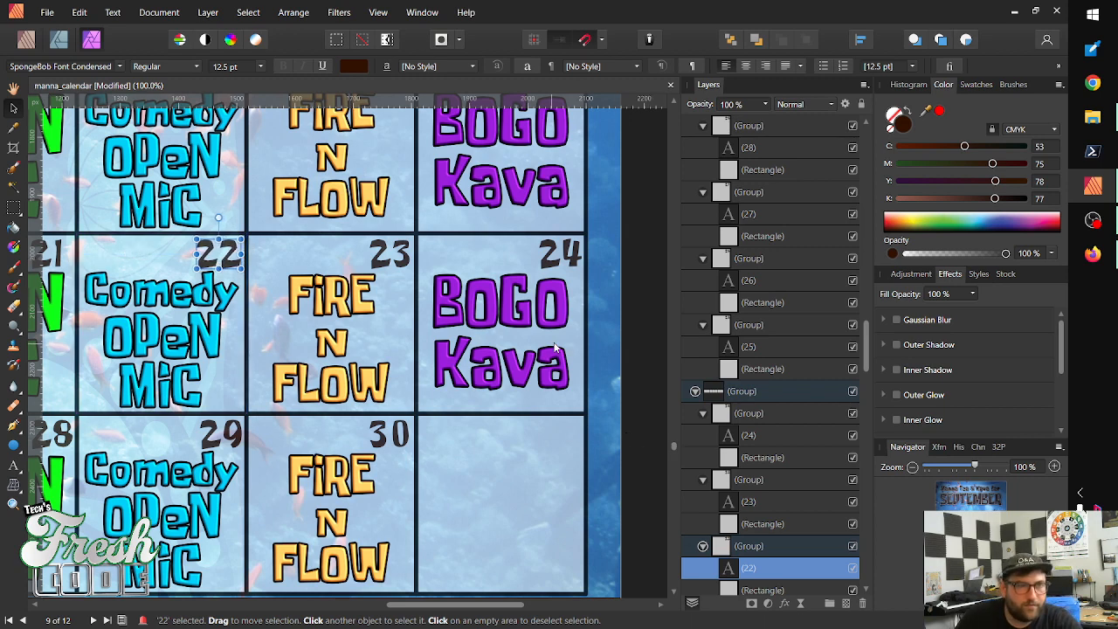
Review the whole September page and compare its day grid with the preceding month's page
key("z")
left_click_drag(557, 332, 266, 477)
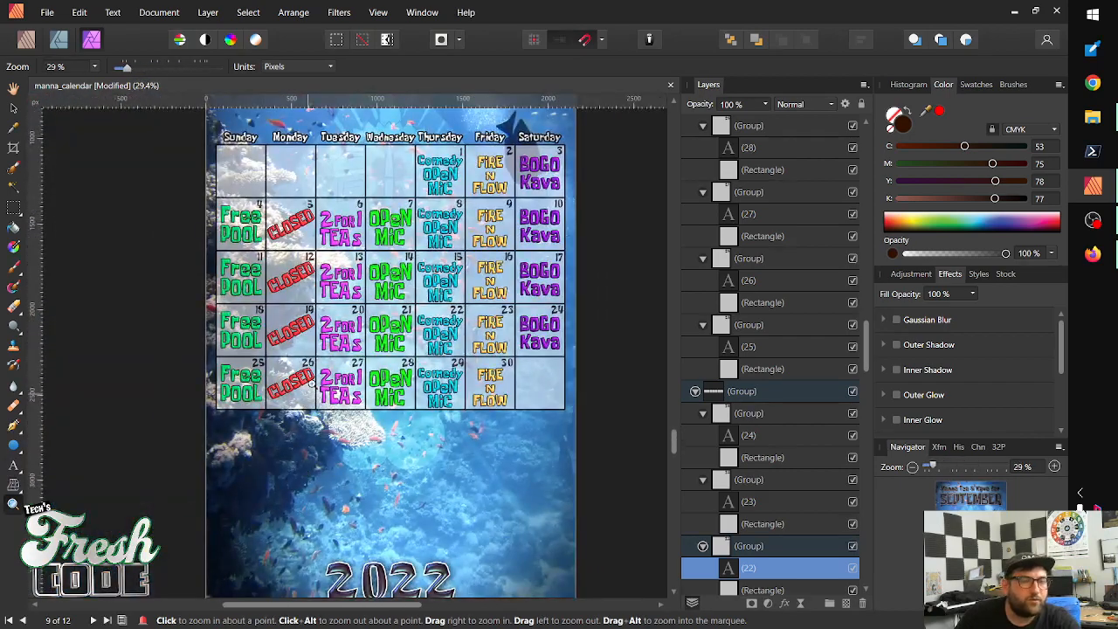
scroll(426, 350, "up", 5)
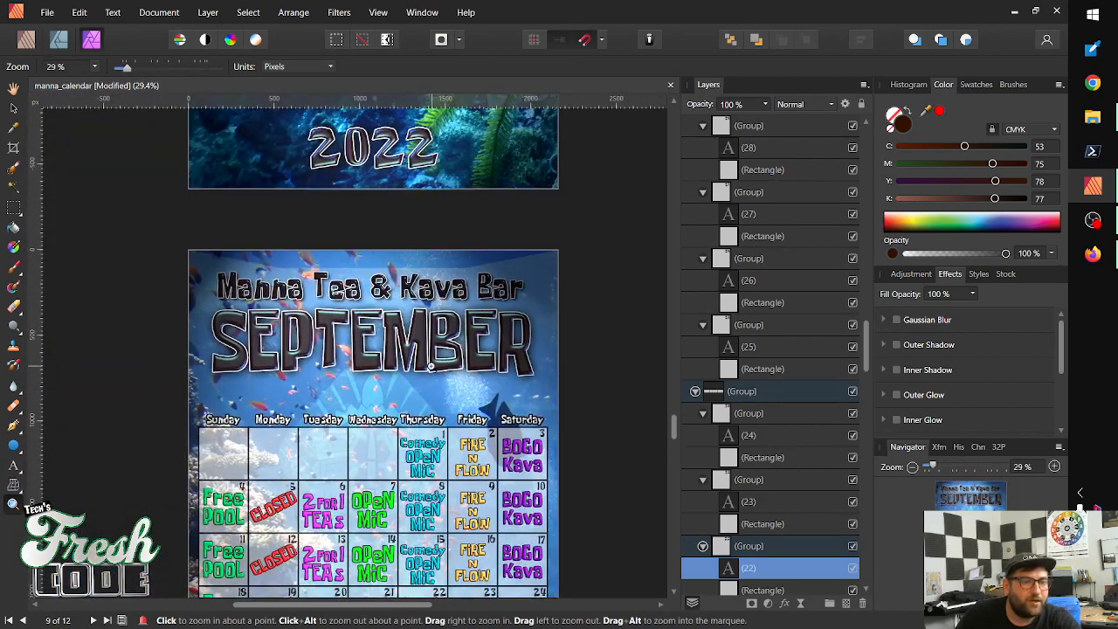
scroll(425, 346, "up", 10)
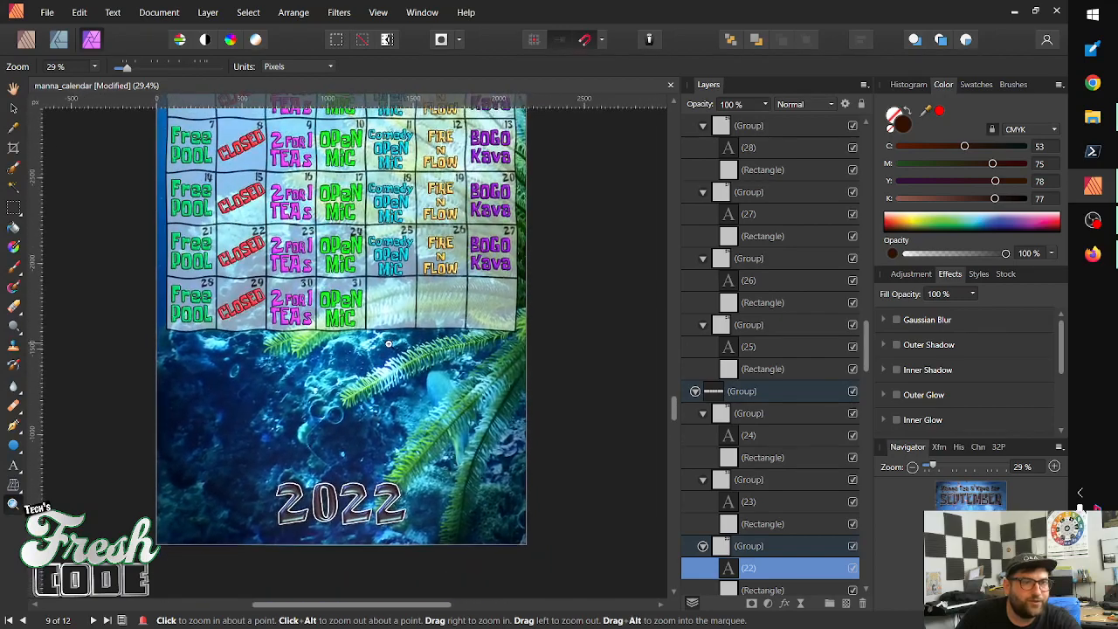
scroll(385, 367, "up", 4)
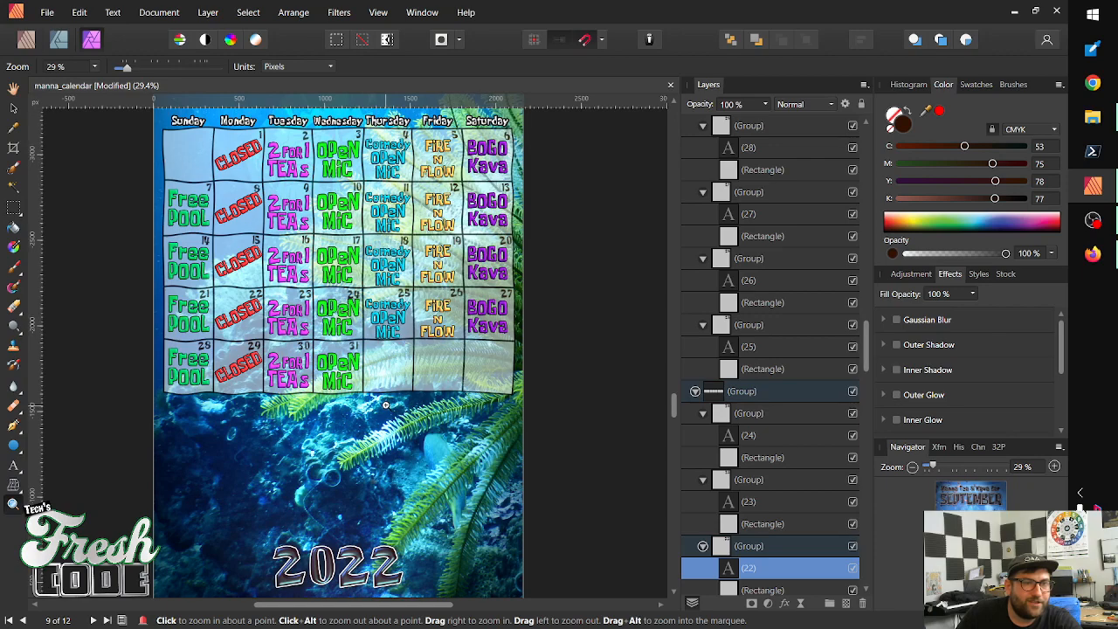
scroll(384, 428, "down", 2)
scroll(385, 441, "down", 4)
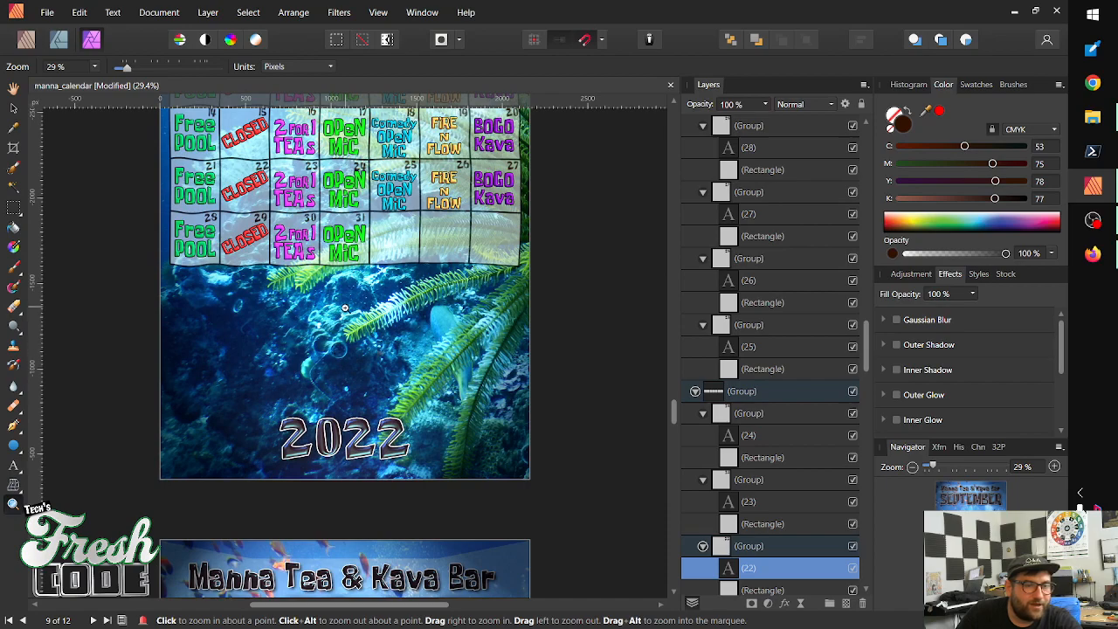
Look back through the August, July, June and May pages and examine how their day grids are warped
scroll(345, 307, "up", 14)
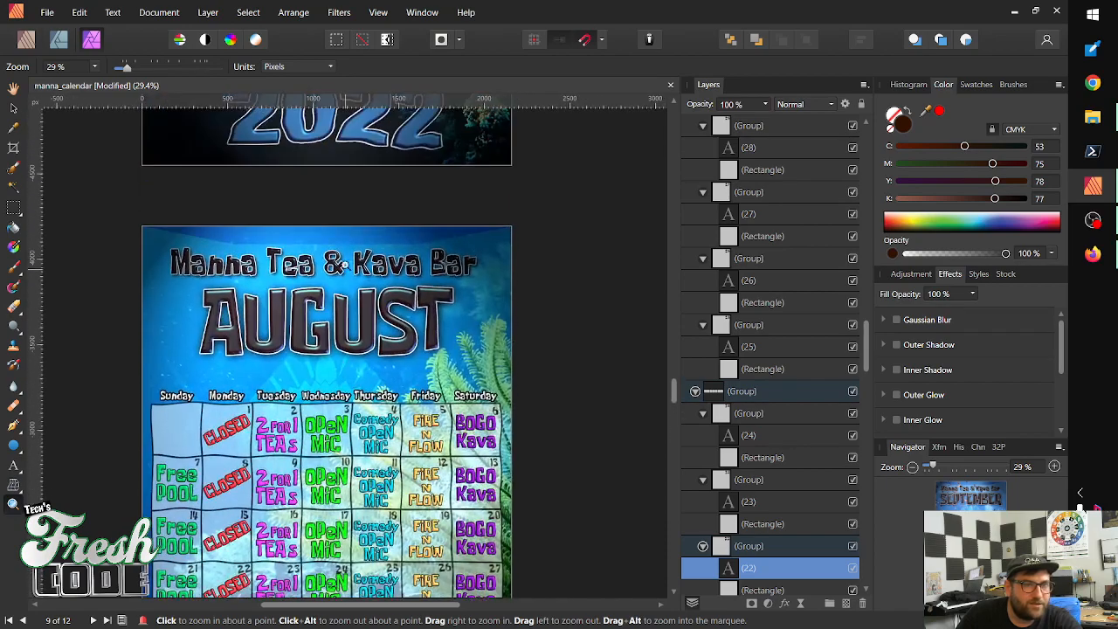
scroll(332, 350, "up", 6)
scroll(284, 316, "up", 2)
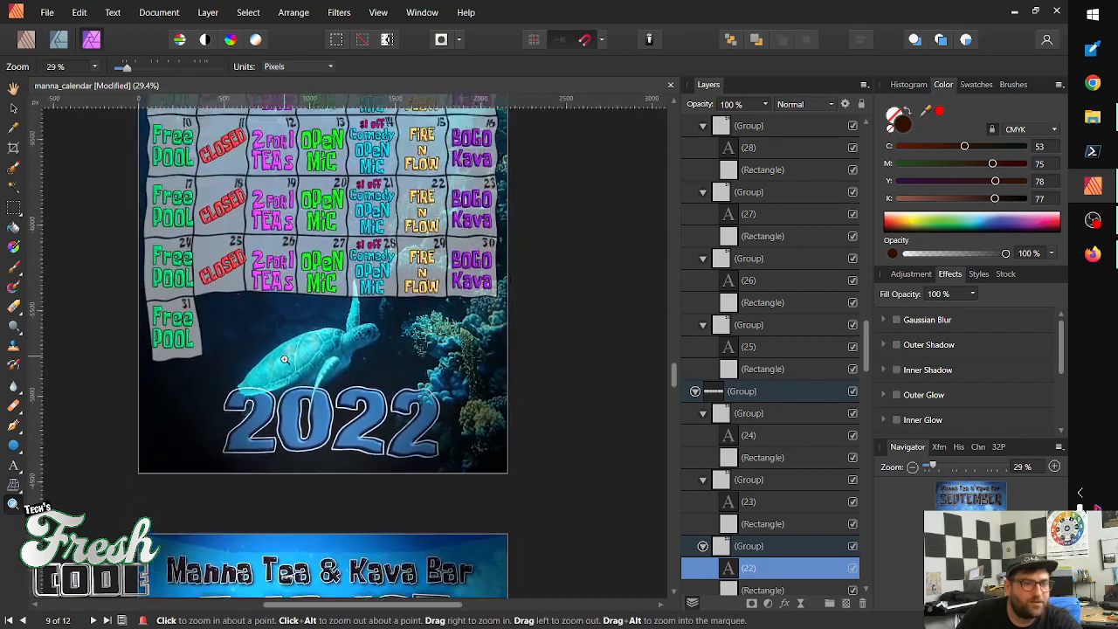
scroll(268, 234, "up", 7)
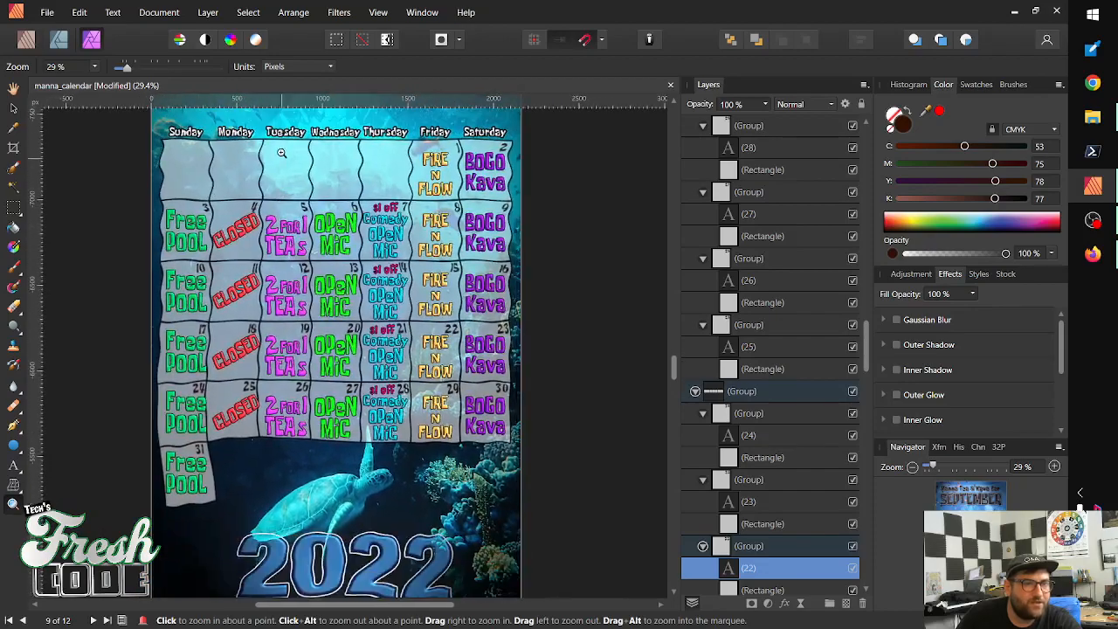
scroll(282, 272, "up", 20)
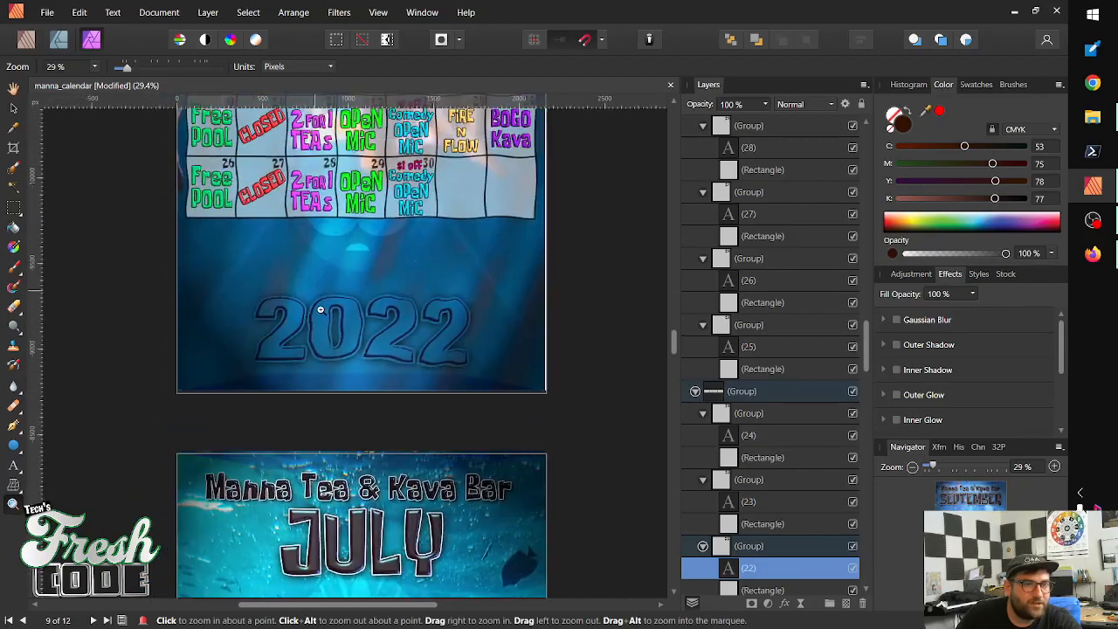
scroll(318, 224, "down", 20)
scroll(320, 404, "up", 15)
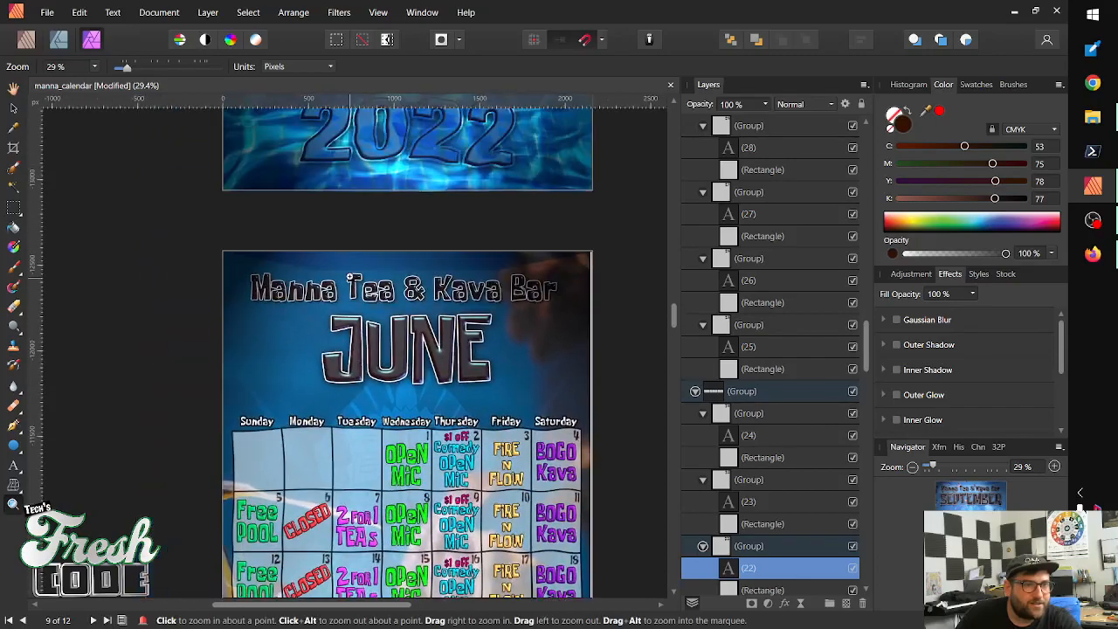
scroll(319, 404, "up", 17)
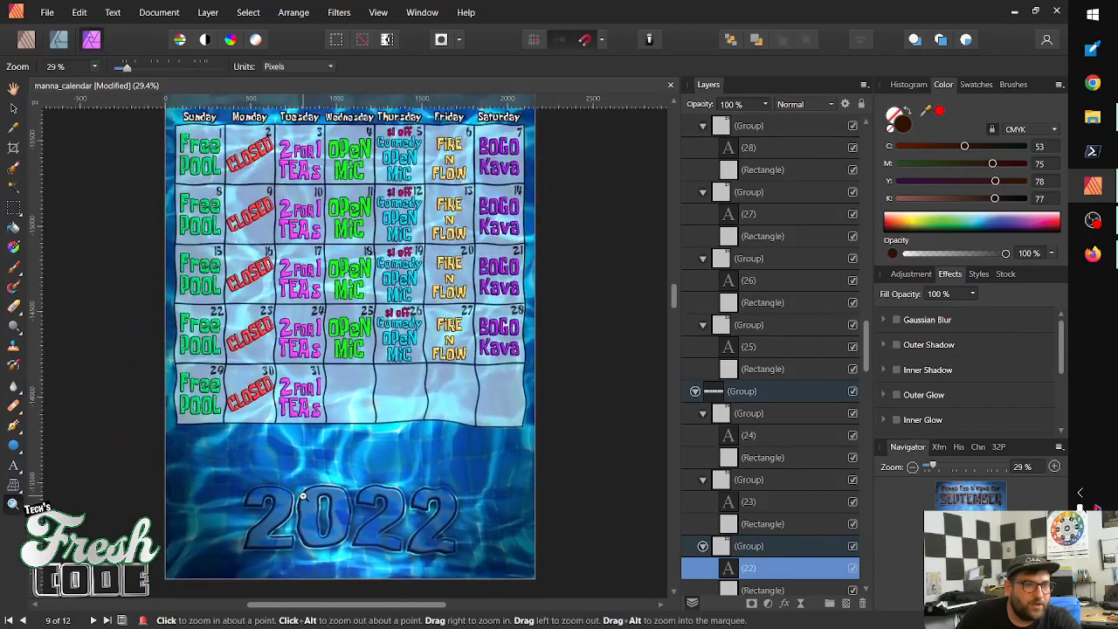
left_click_drag(290, 529, 300, 443)
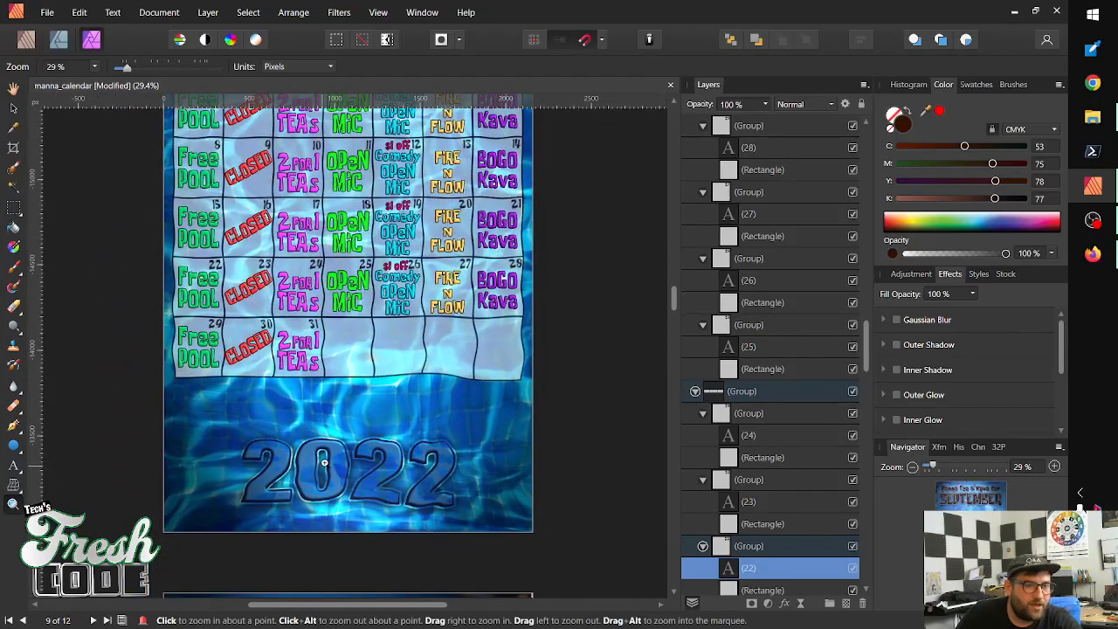
scroll(313, 266, "up", 1)
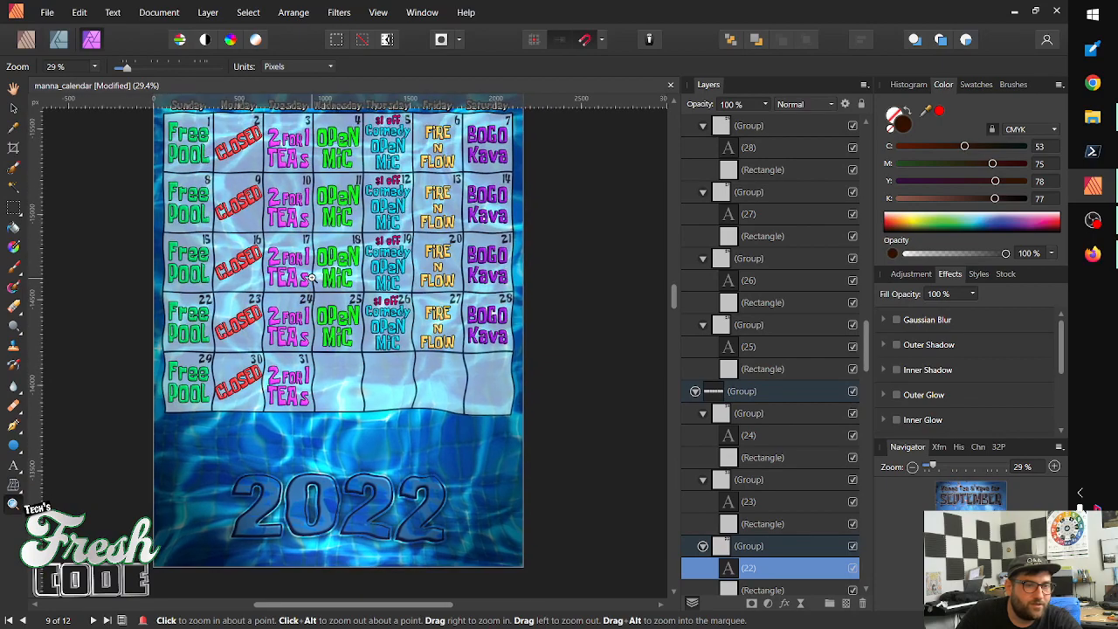
left_click_drag(312, 301, 319, 207)
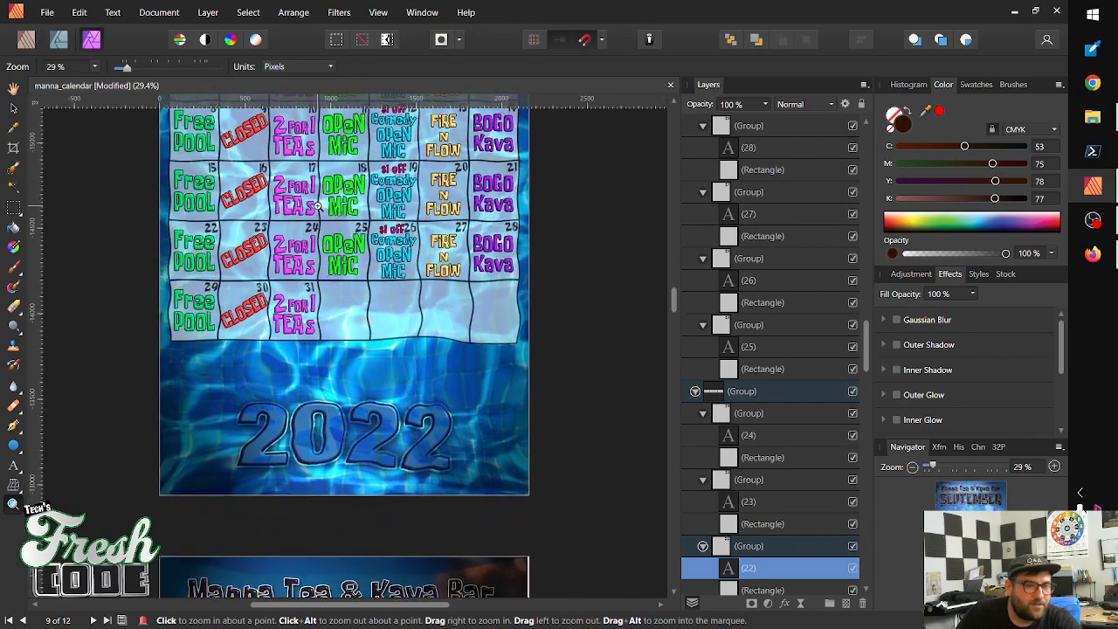
scroll(317, 207, "up", 3)
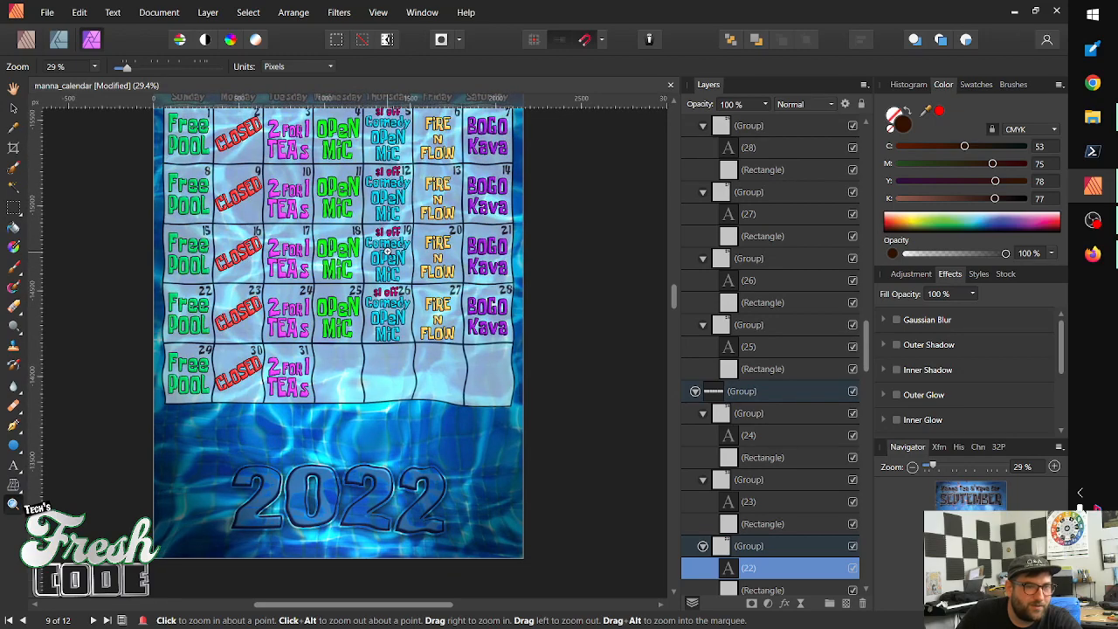
scroll(387, 252, "up", 8)
scroll(373, 196, "down", 10)
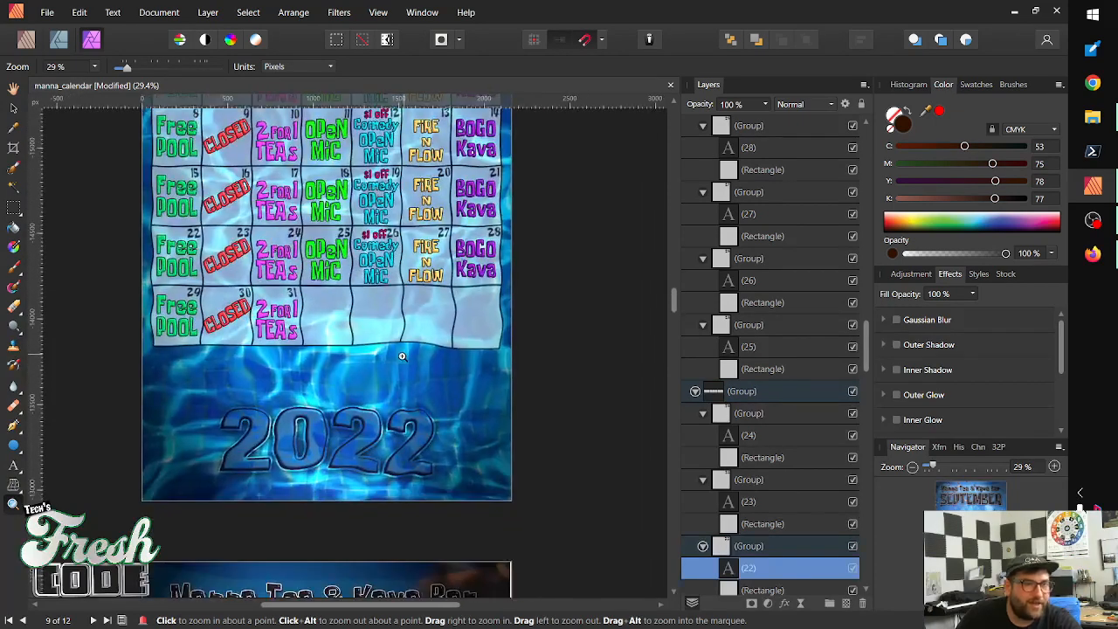
Review the June, July and August grids in order and compare them with the September page's grid
scroll(385, 416, "down", 14)
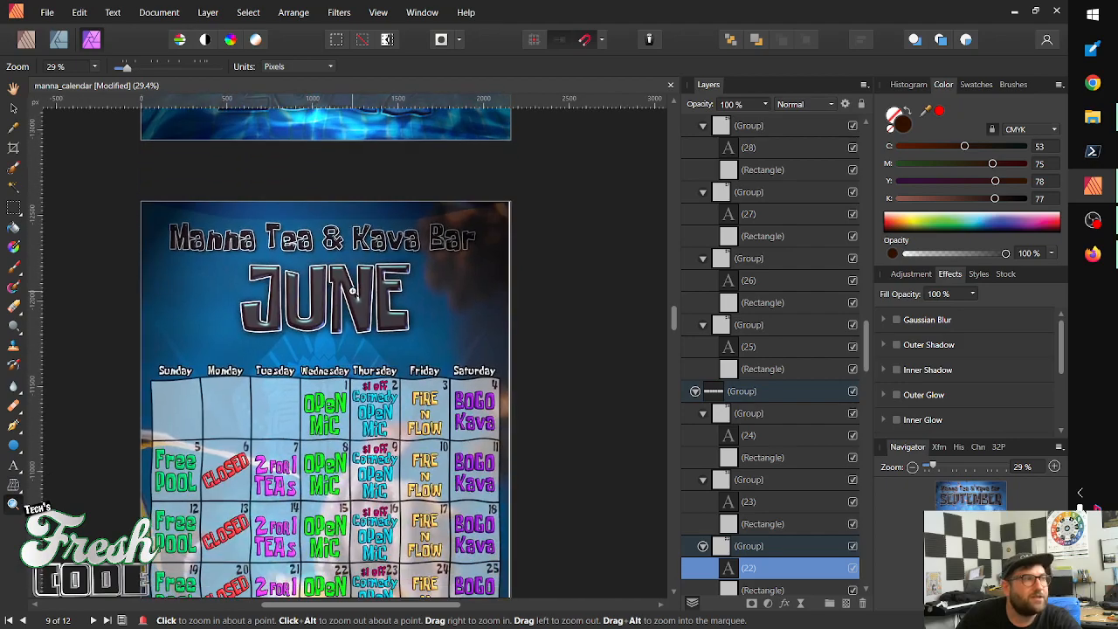
scroll(352, 332, "down", 1)
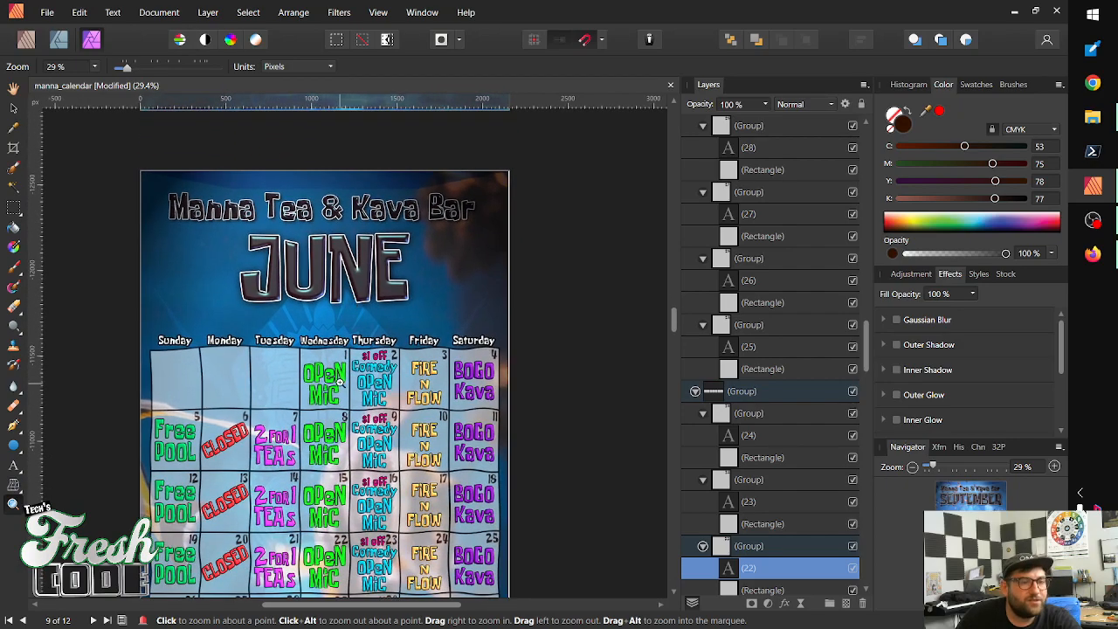
scroll(341, 382, "down", 17)
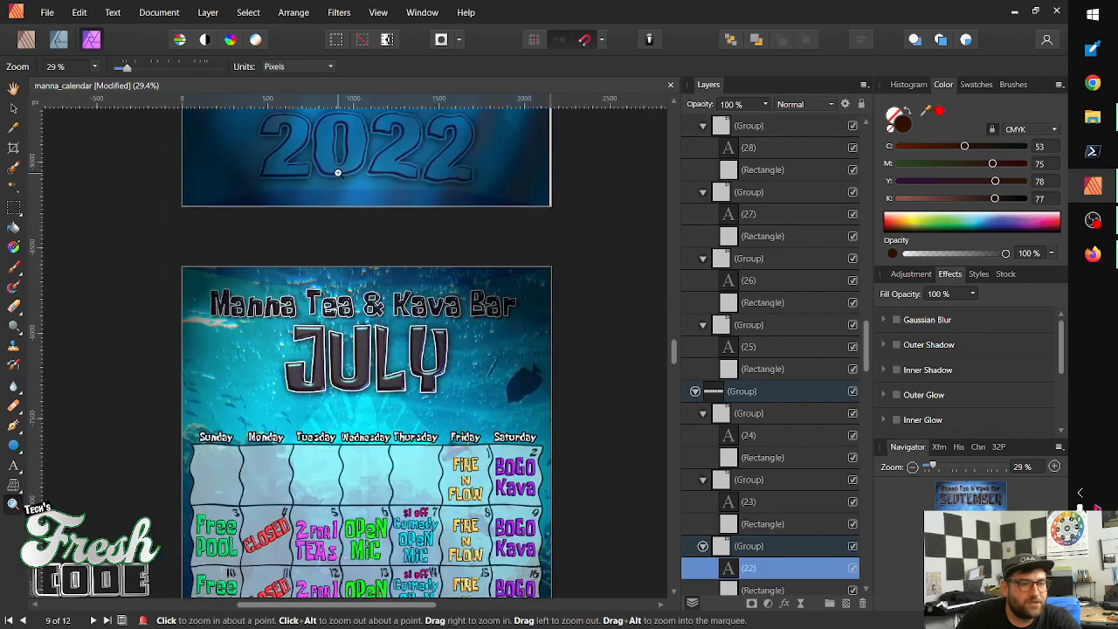
scroll(332, 342, "down", 9)
scroll(294, 552, "down", 12)
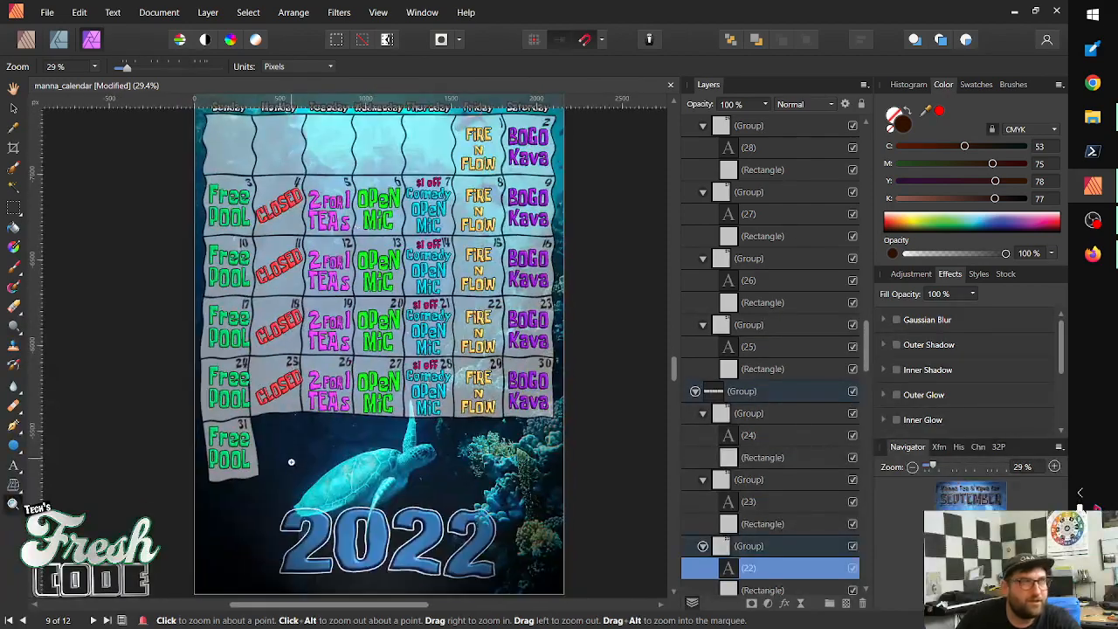
scroll(289, 388, "down", 8)
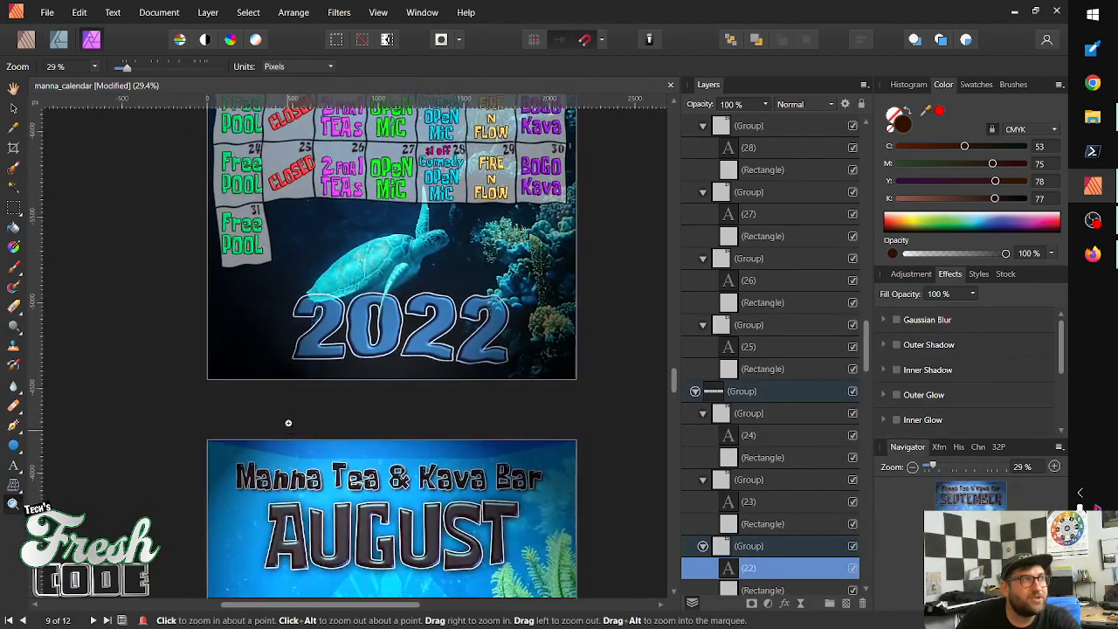
scroll(297, 436, "down", 13)
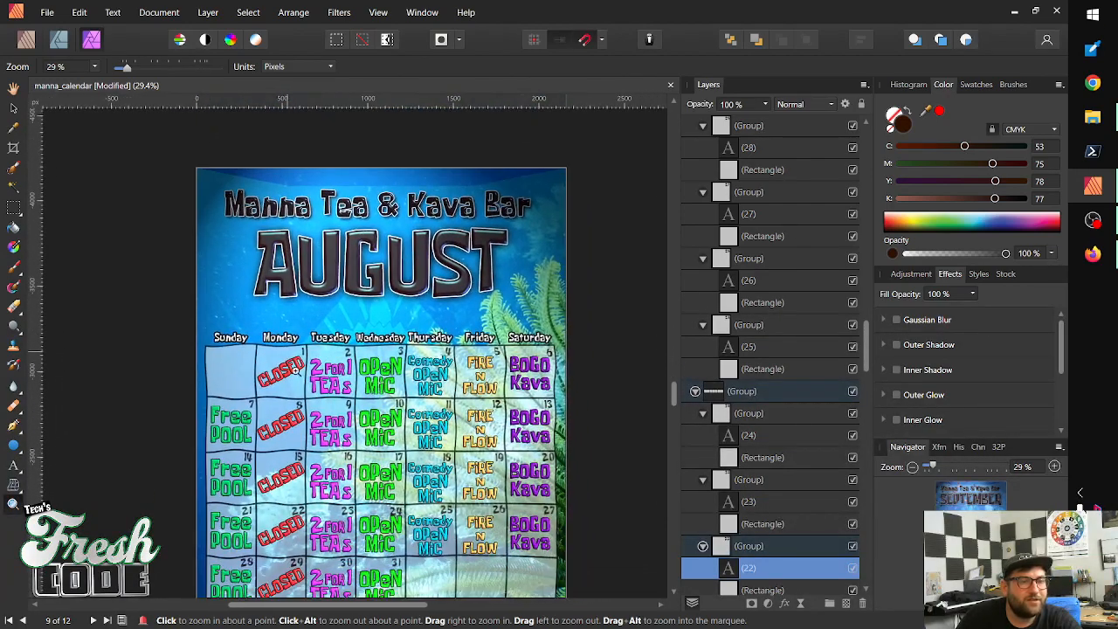
scroll(292, 463, "down", 6)
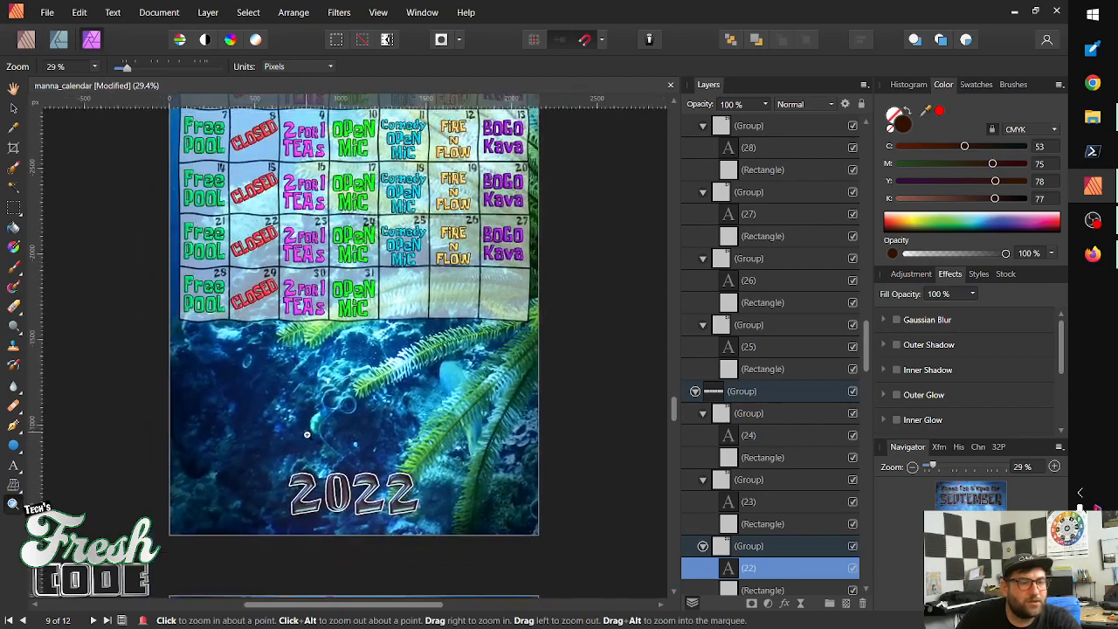
scroll(301, 493, "down", 18)
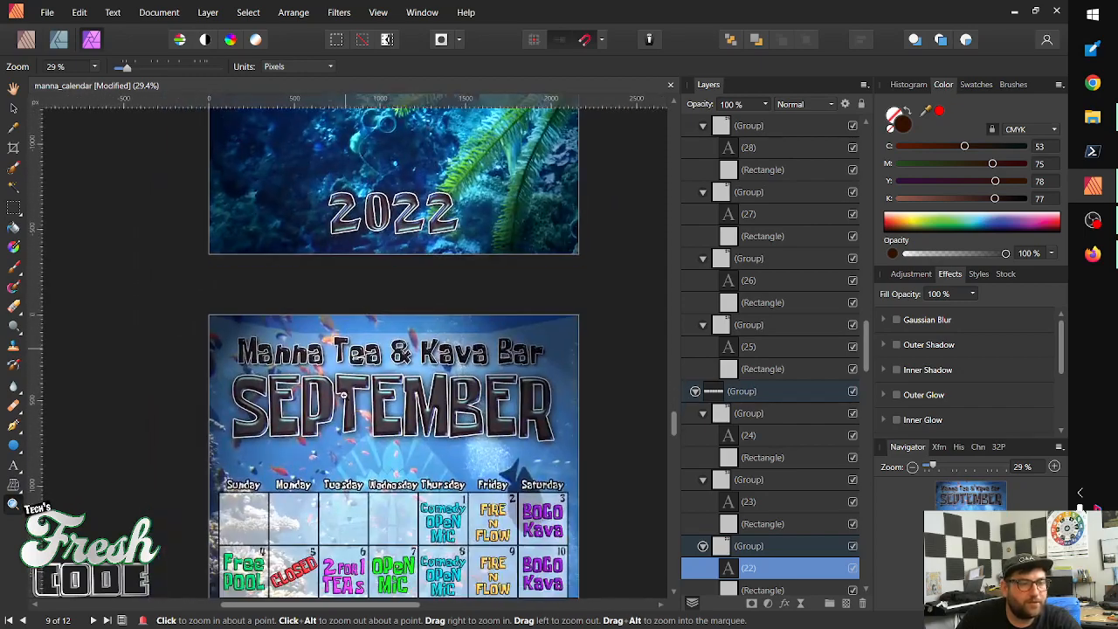
scroll(330, 330, "up", 1)
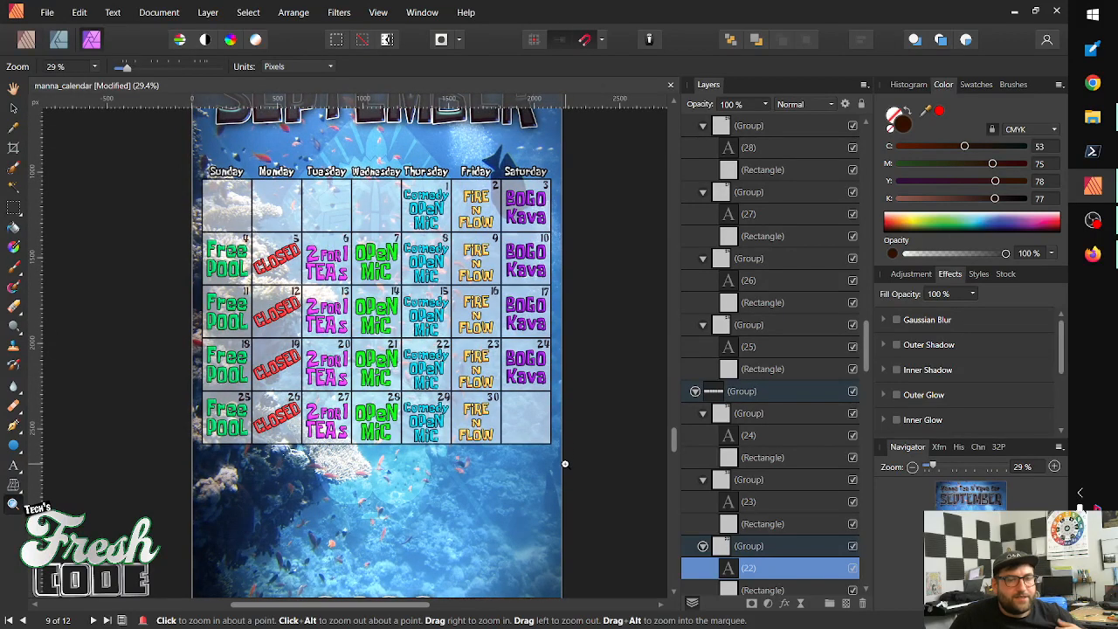
Collapse the normal week, dayz and boxes groups, and wrap the boxes group in a new parent group
left_click_drag(868, 366, 848, 103)
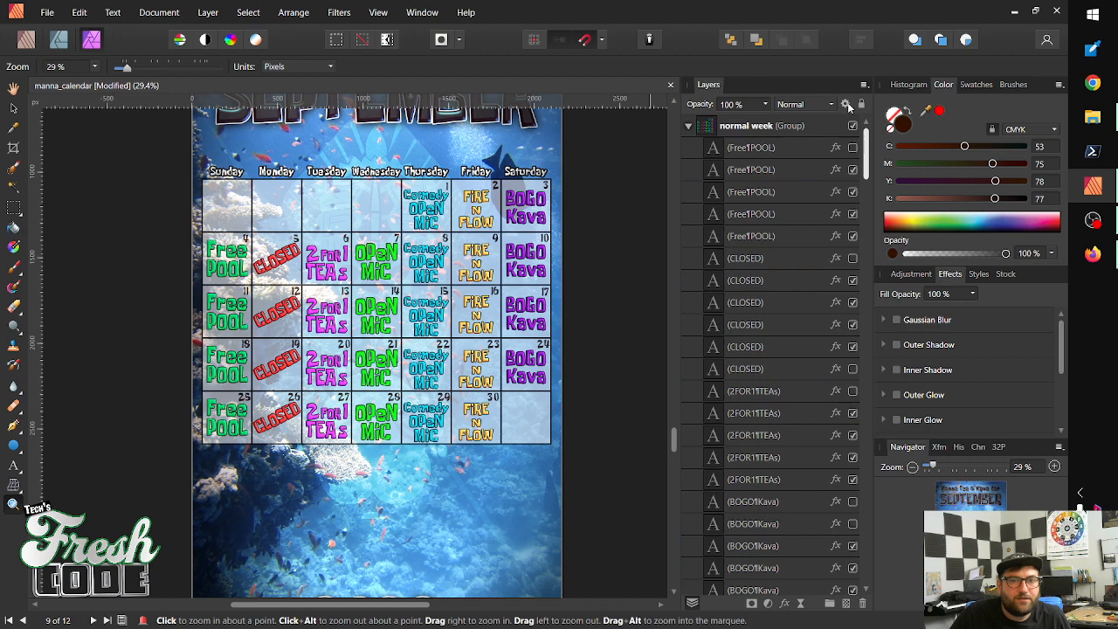
left_click(688, 128)
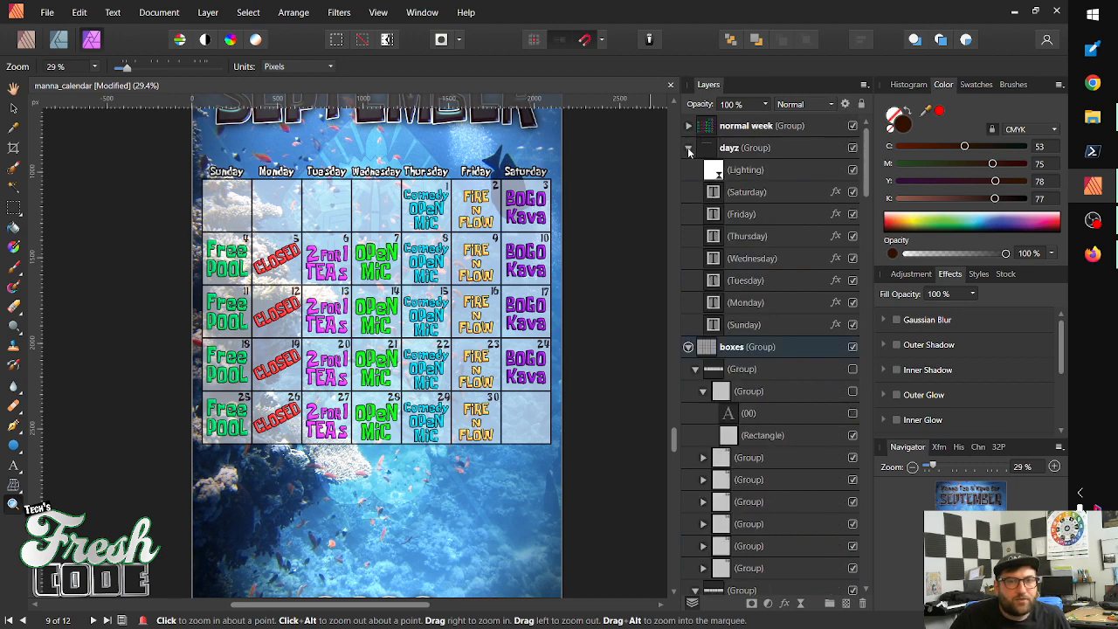
left_click(688, 148)
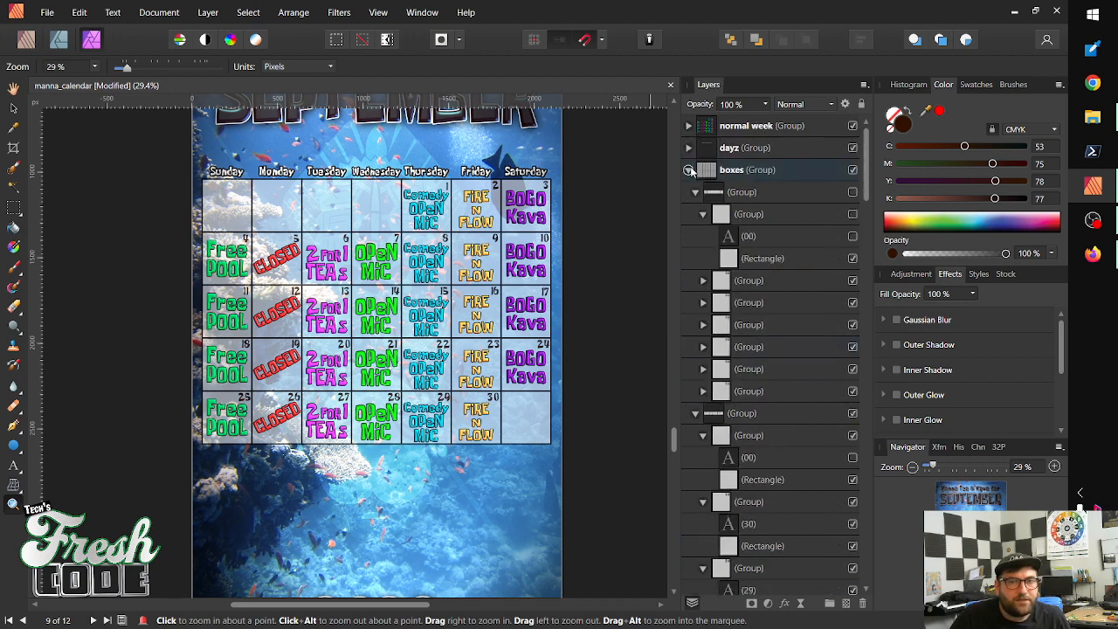
left_click(688, 169)
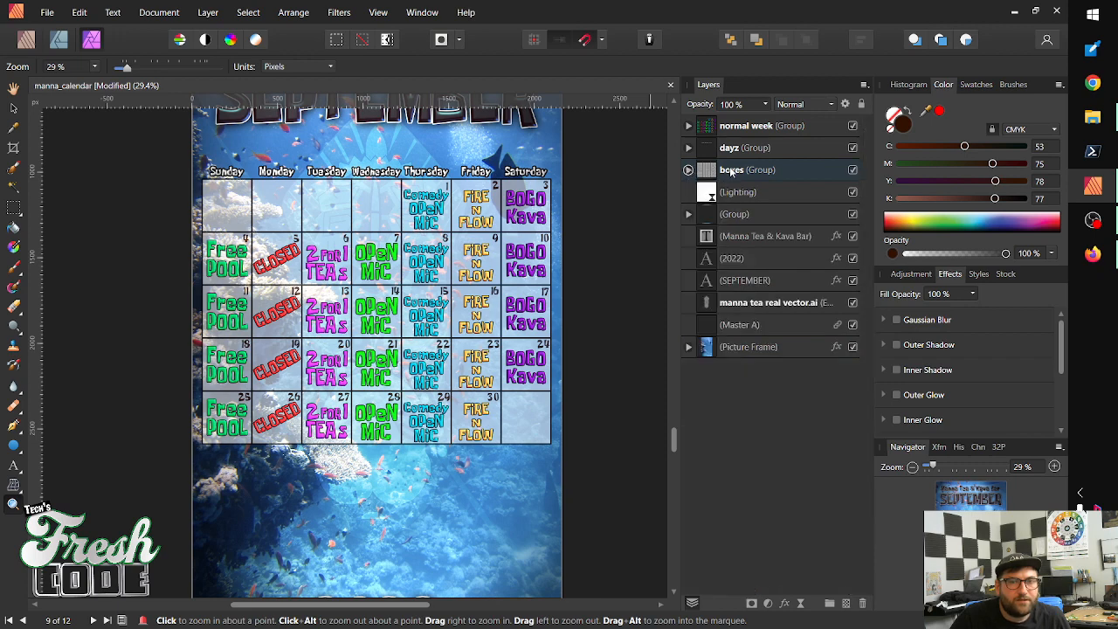
left_click(729, 171)
key("ctrl+g")
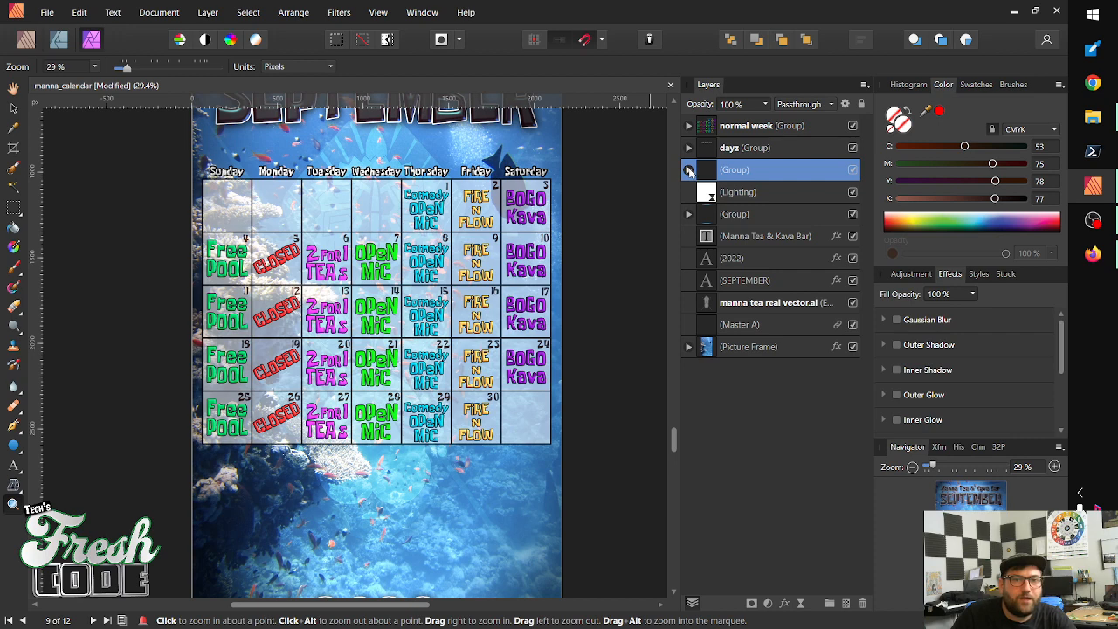
Add a live Twirl distort filter and place it above the boxes group inside the new parent group
left_click(688, 170)
left_click(729, 194)
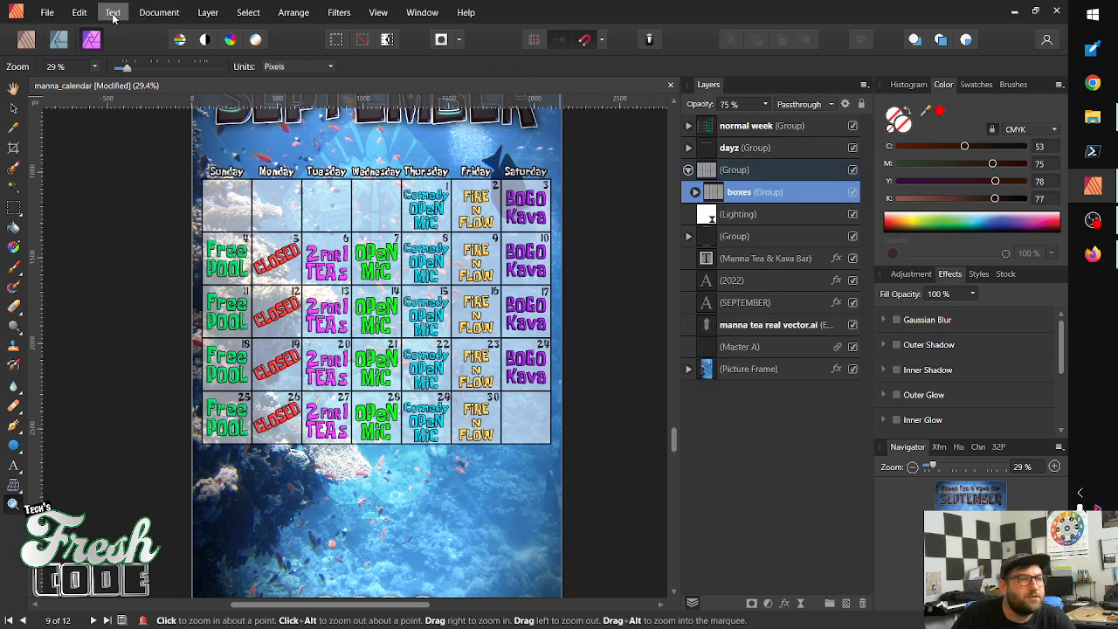
left_click(207, 12)
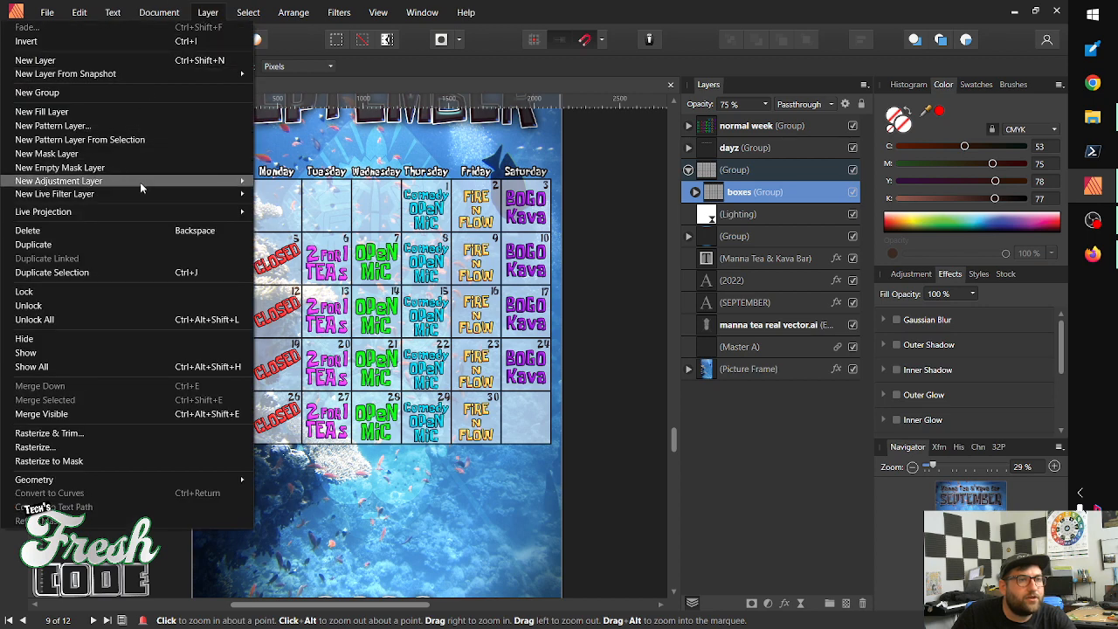
mouse_move(140, 194)
mouse_move(316, 222)
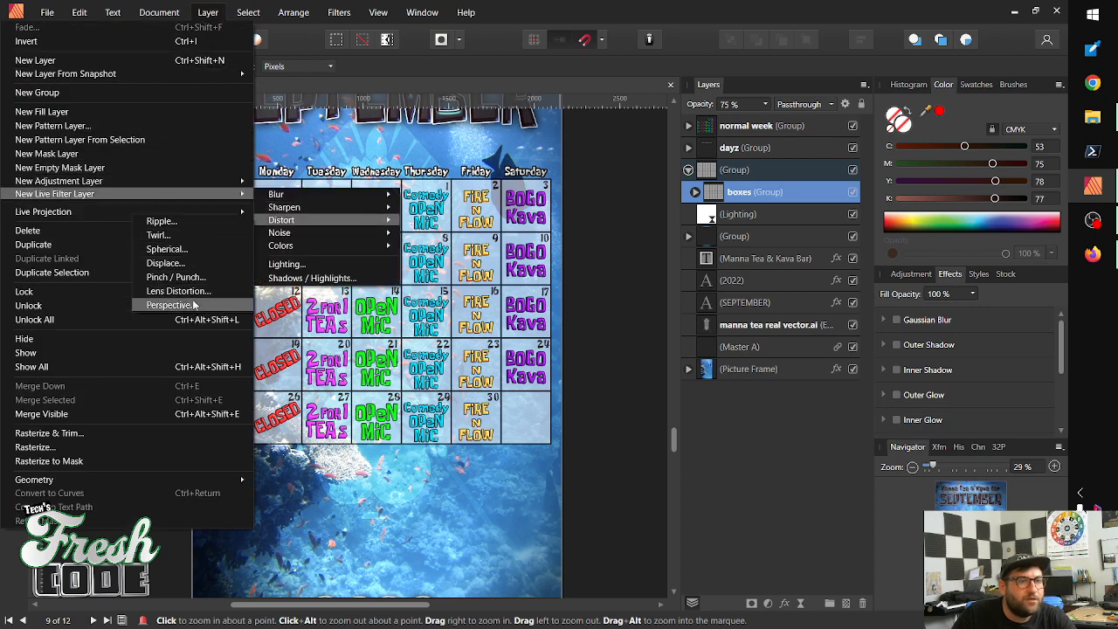
left_click(190, 235)
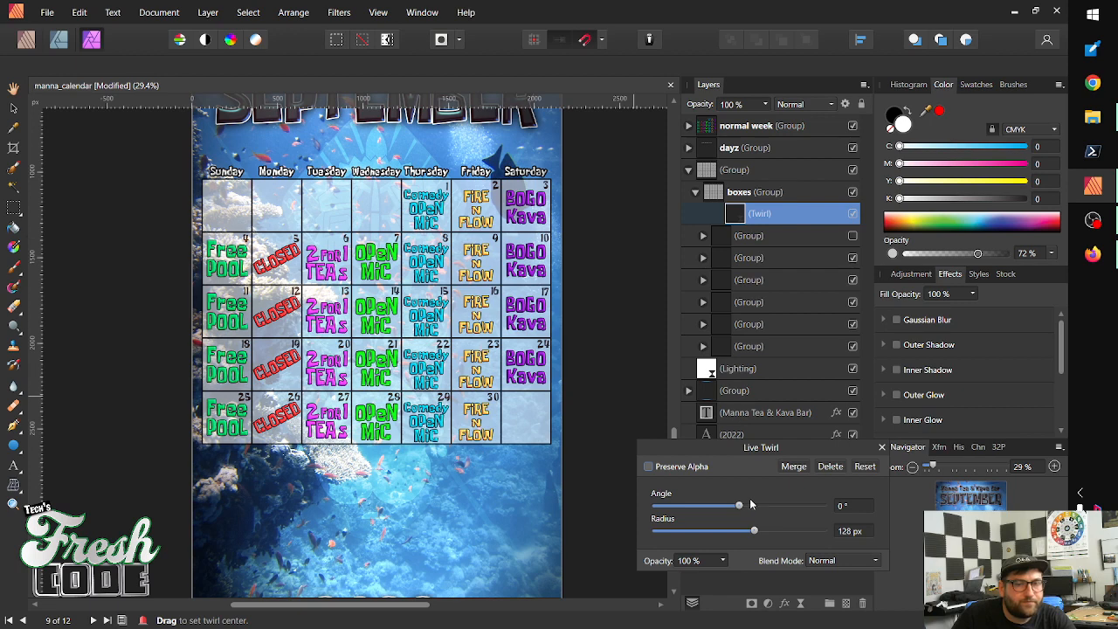
left_click_drag(744, 216, 718, 192)
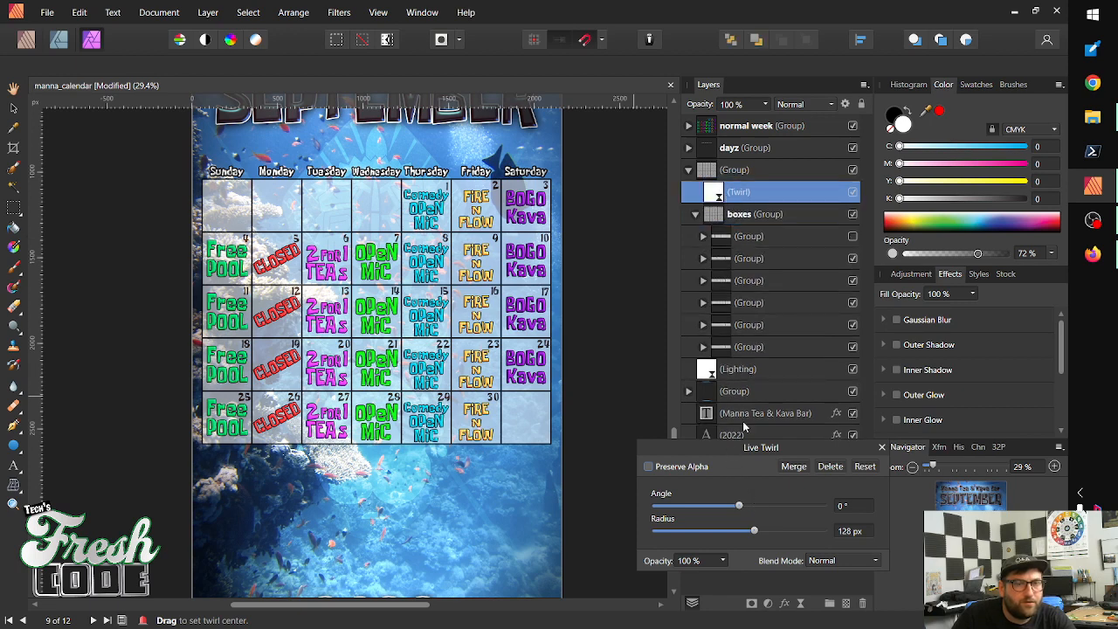
Set the live Twirl's radius to 1024 px and its angle to 6°, and close its settings
left_click_drag(739, 504, 835, 539)
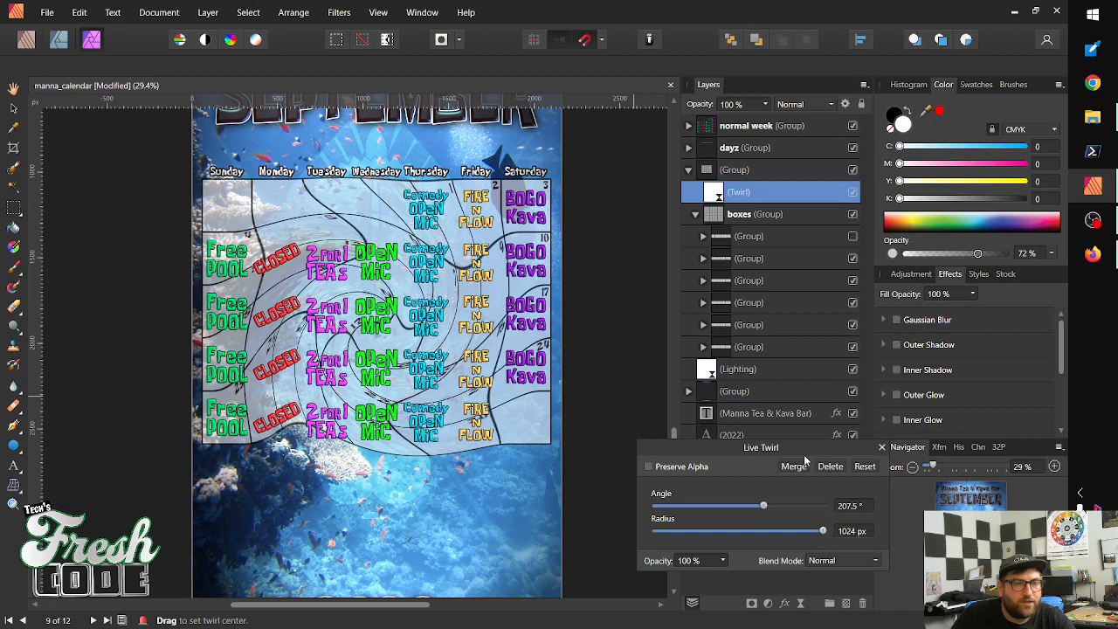
left_click_drag(771, 508, 739, 508)
left_click_drag(734, 507, 741, 507)
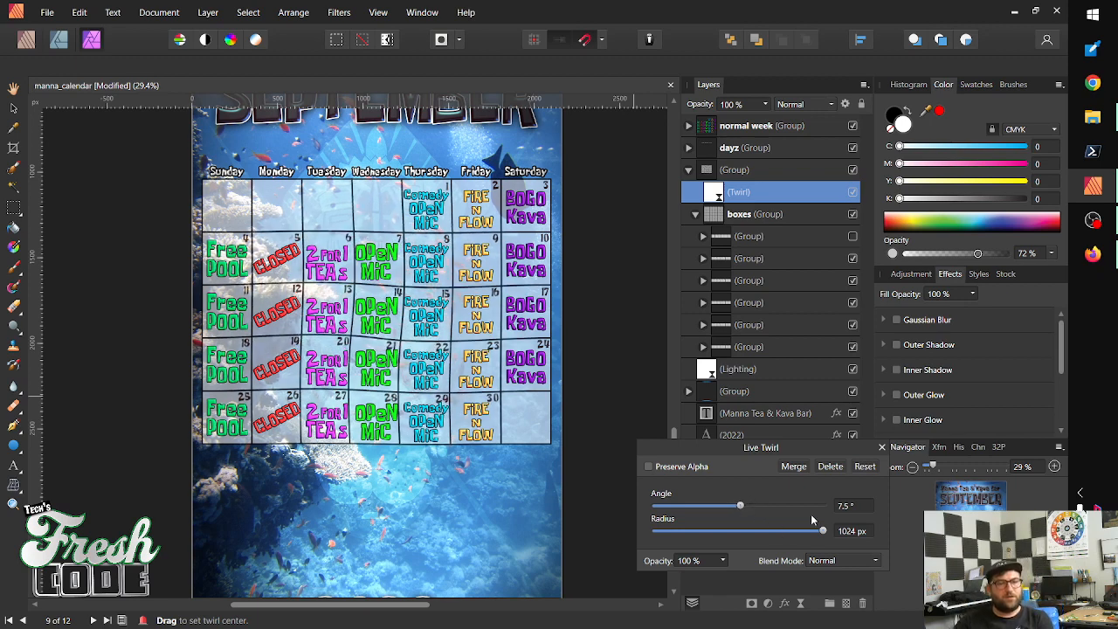
left_click(843, 506)
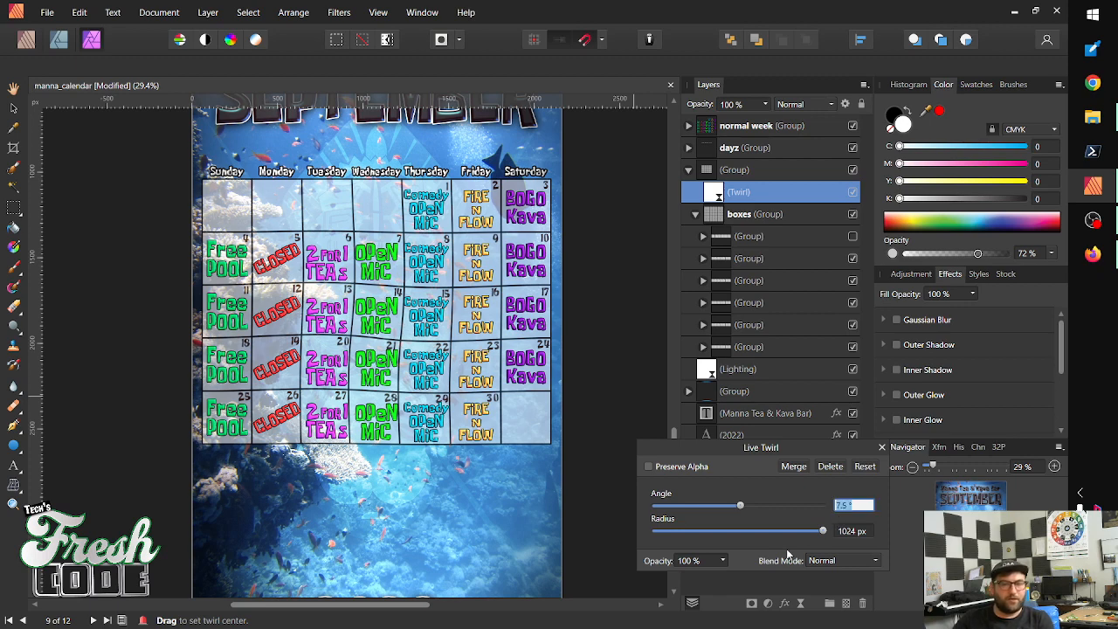
type("6")
key("Return")
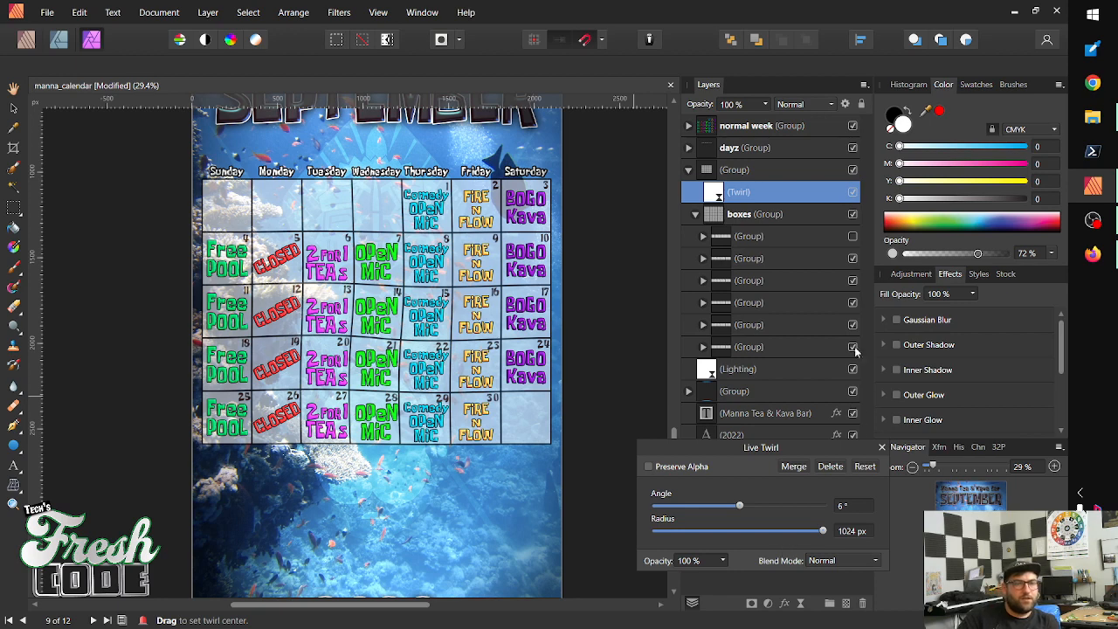
left_click(883, 447)
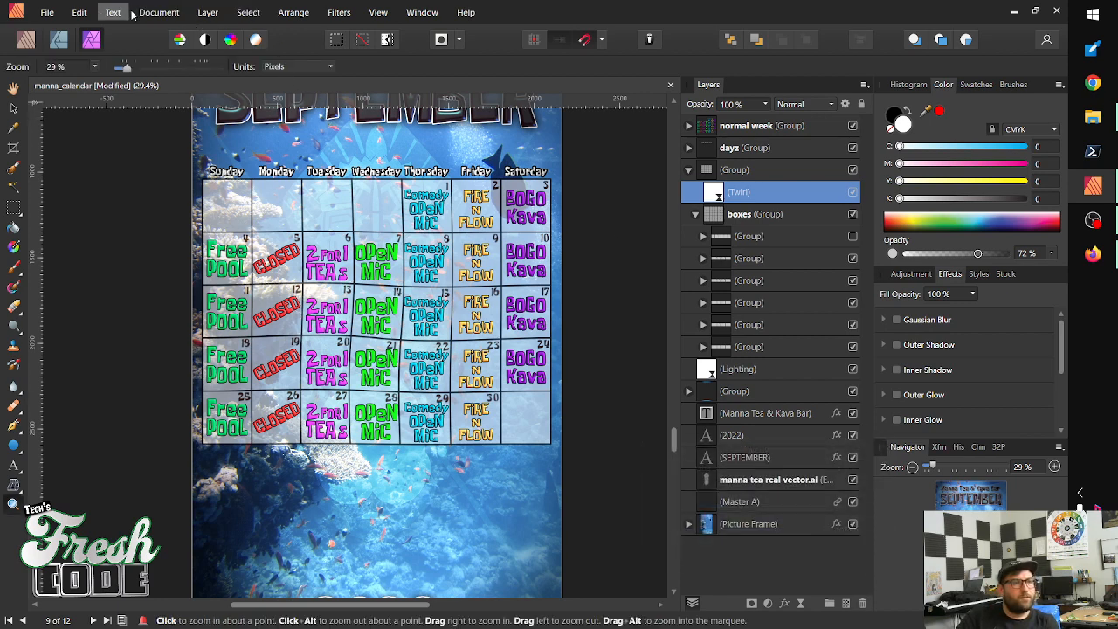
Add a live Ripple distort filter above the Twirl and set its centre in the September grid's first Sunday box
left_click(207, 13)
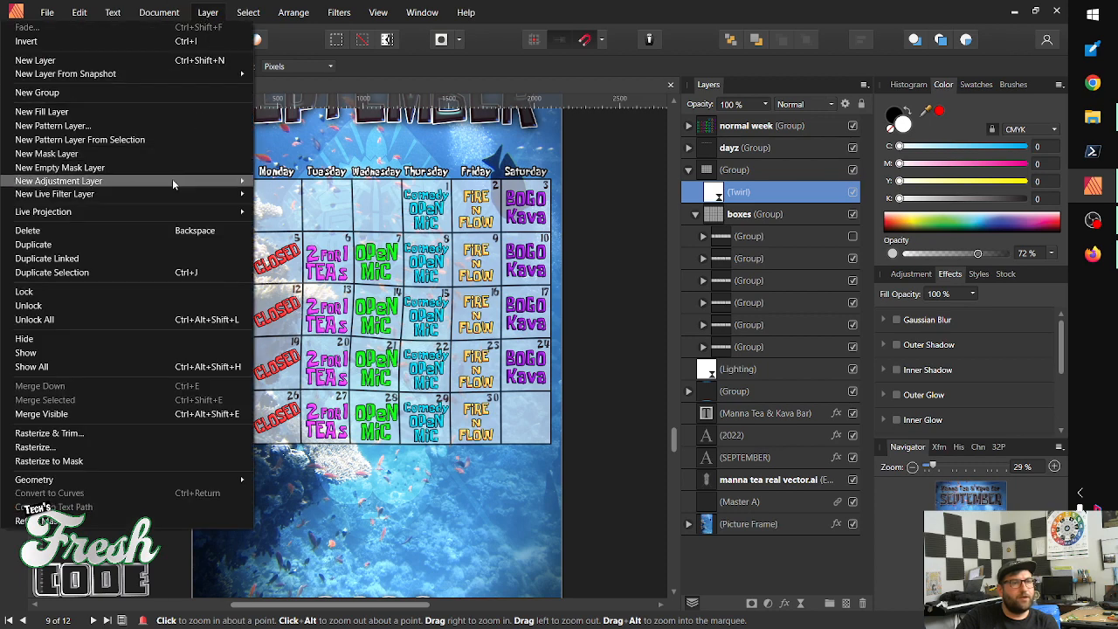
mouse_move(177, 193)
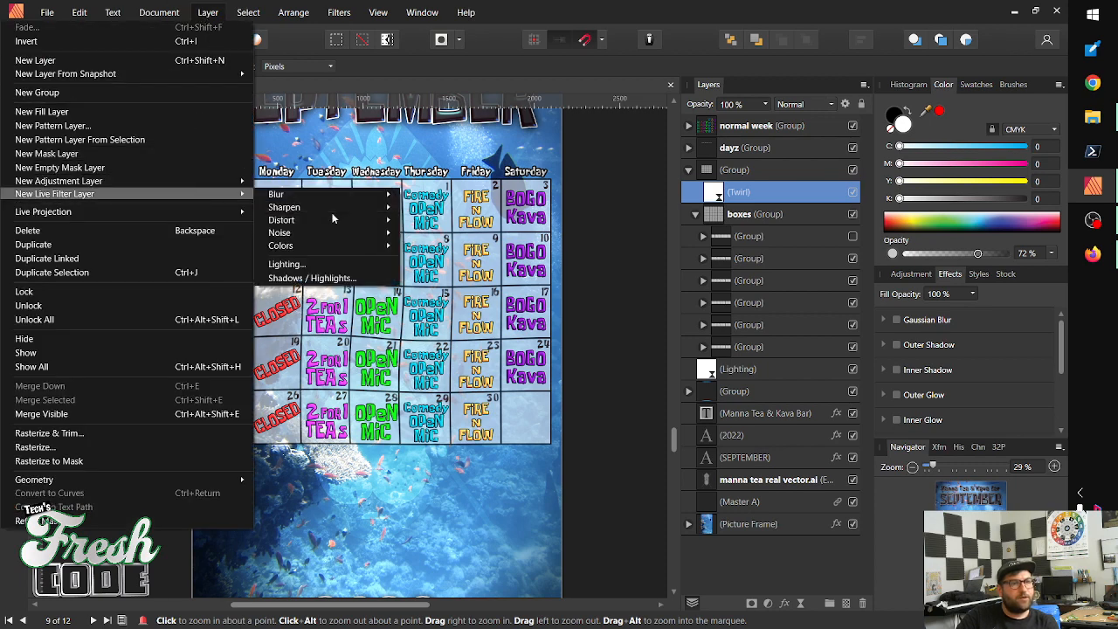
mouse_move(330, 213)
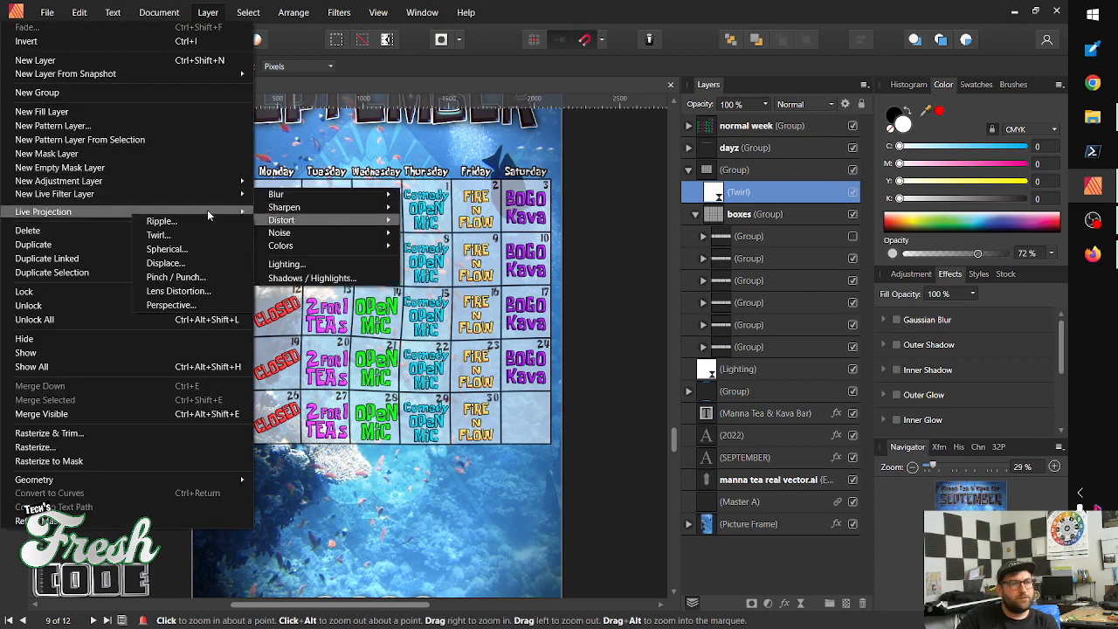
left_click(162, 221)
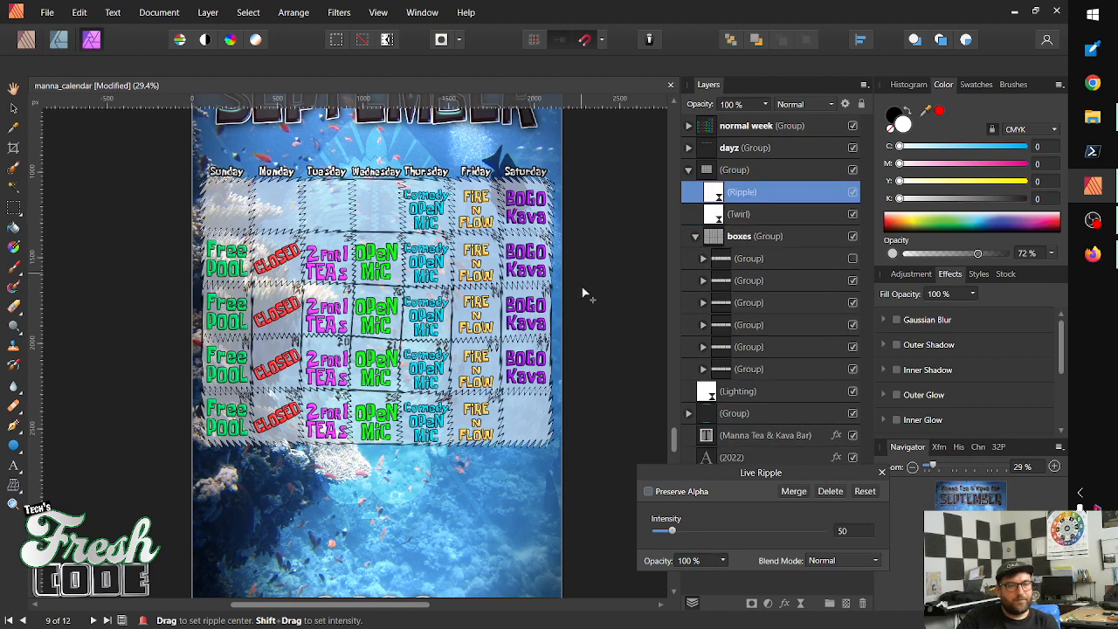
left_click(229, 192)
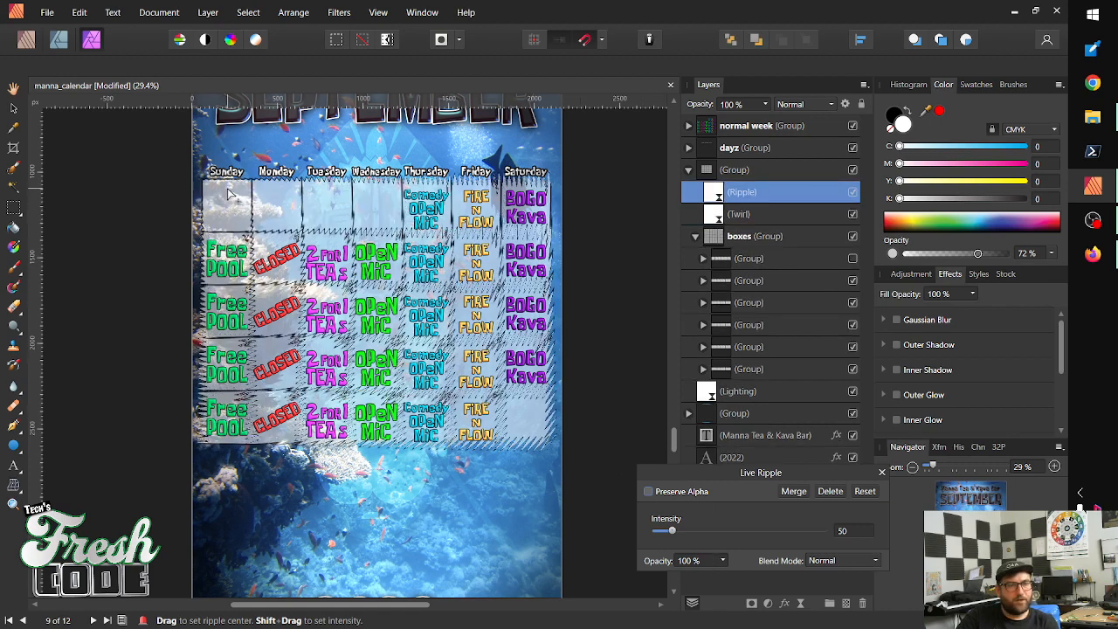
Set the live Ripple's intensity to 3.8 and close its settings
left_click(843, 531)
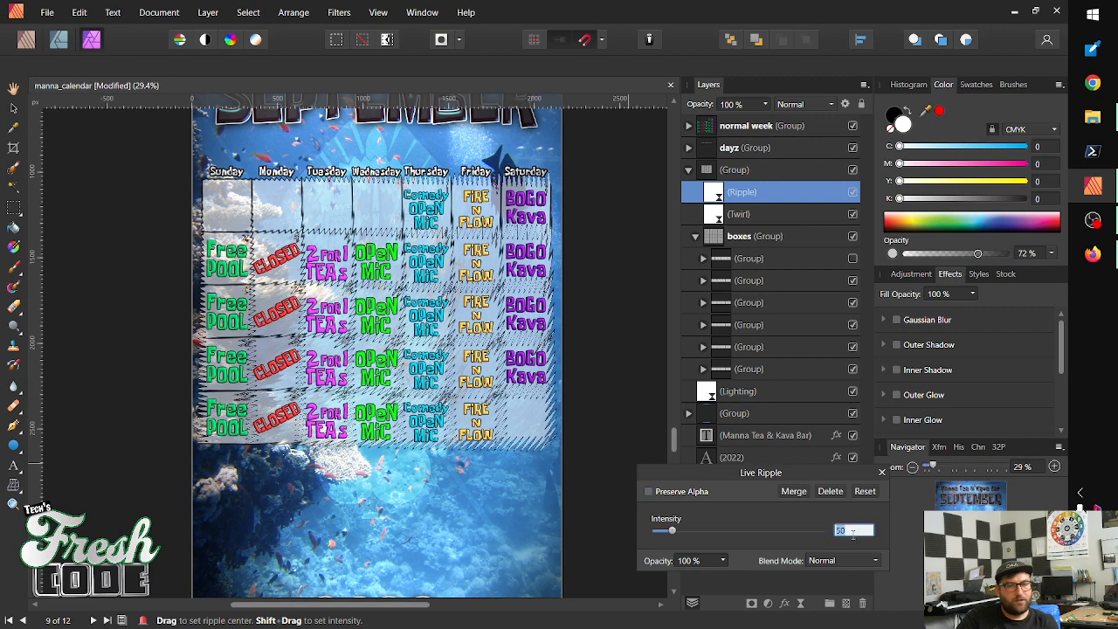
type("2")
key("Return")
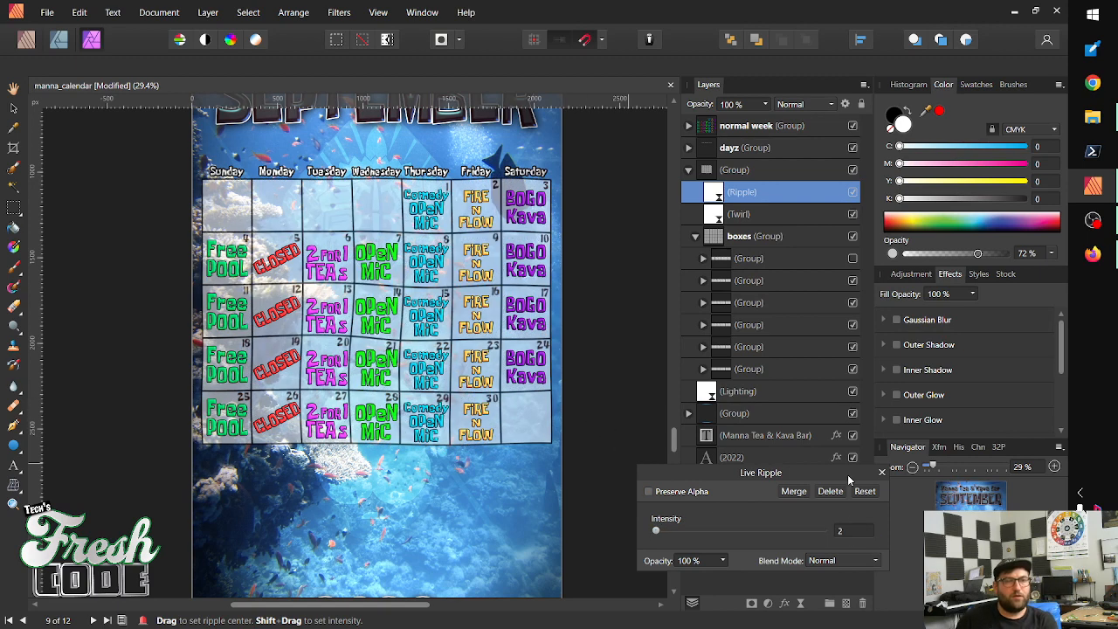
left_click(852, 192)
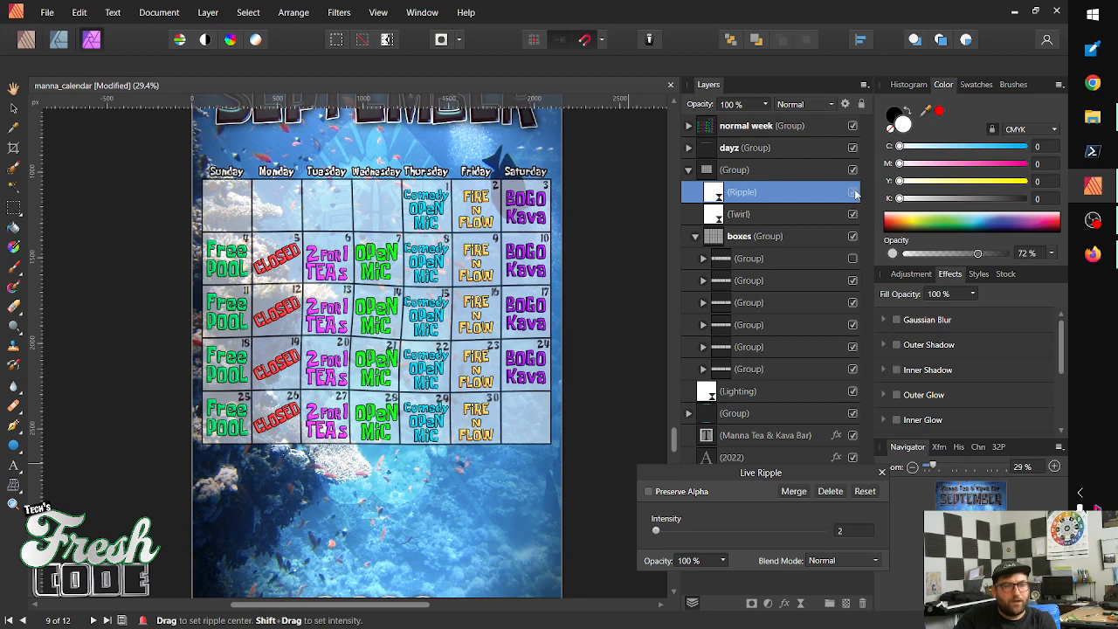
left_click(852, 532)
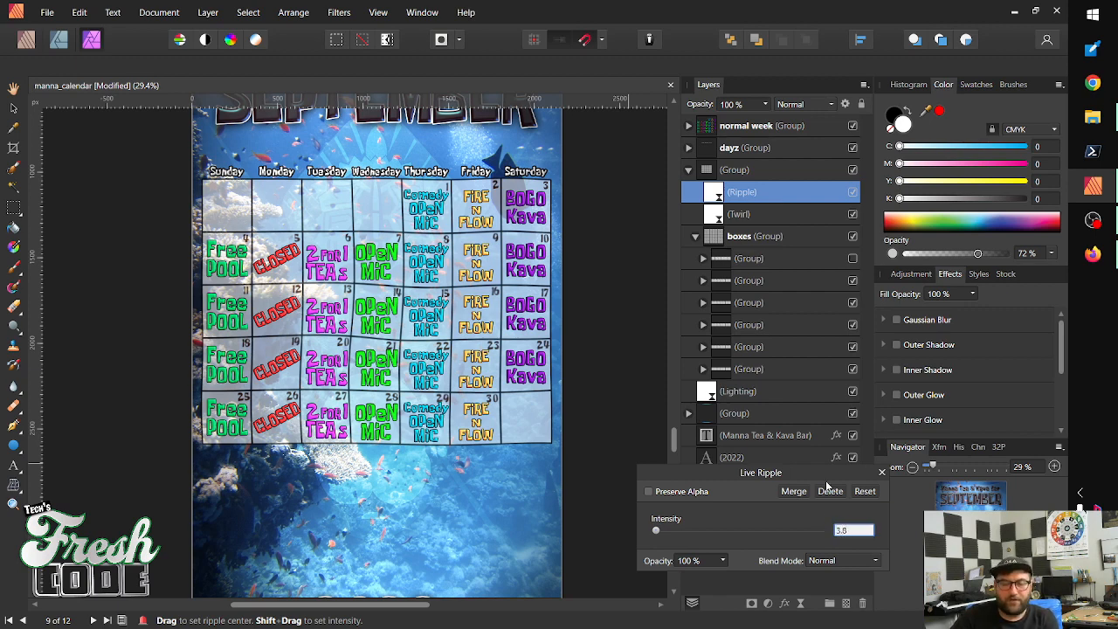
key("Return")
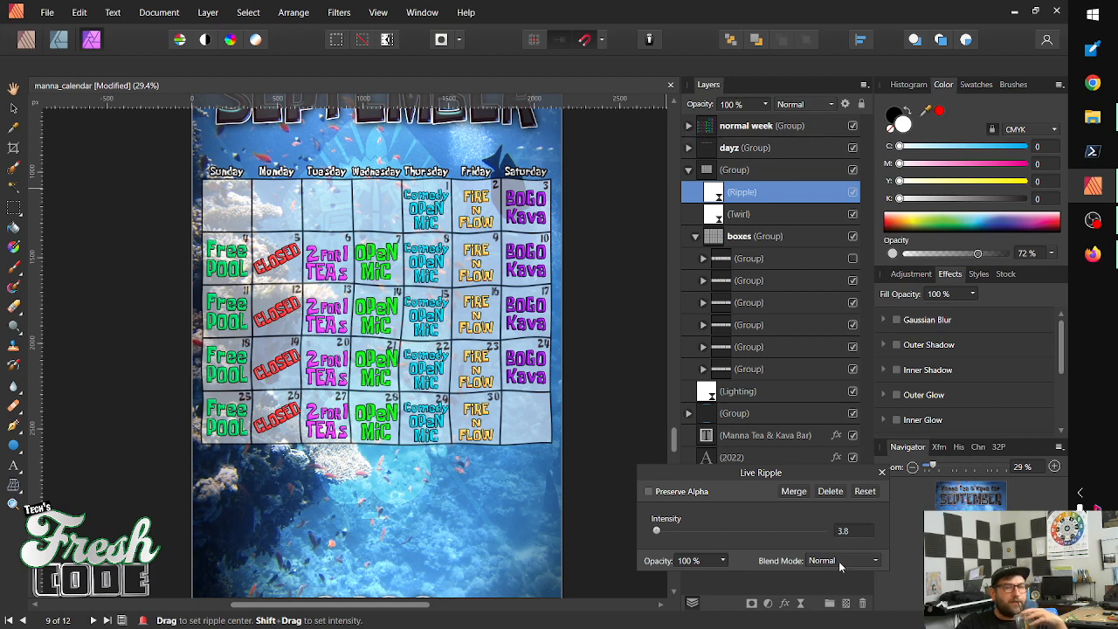
left_click(882, 471)
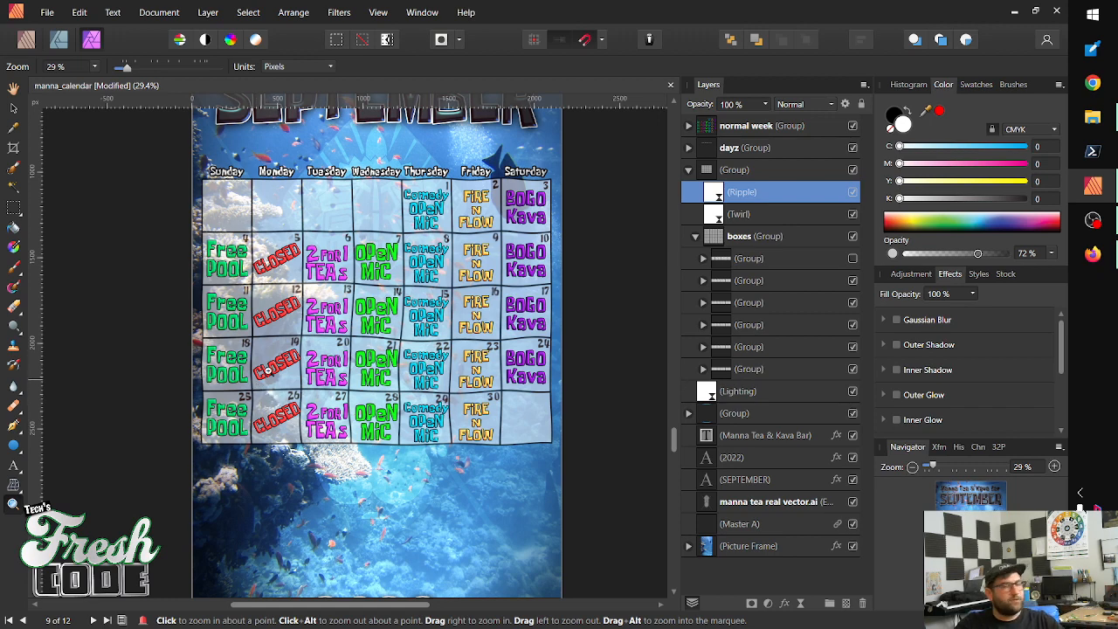
Collapse September's boxes group, then stretch the normal week and boxes groups together downward into the empty space above 2022
left_click(695, 238)
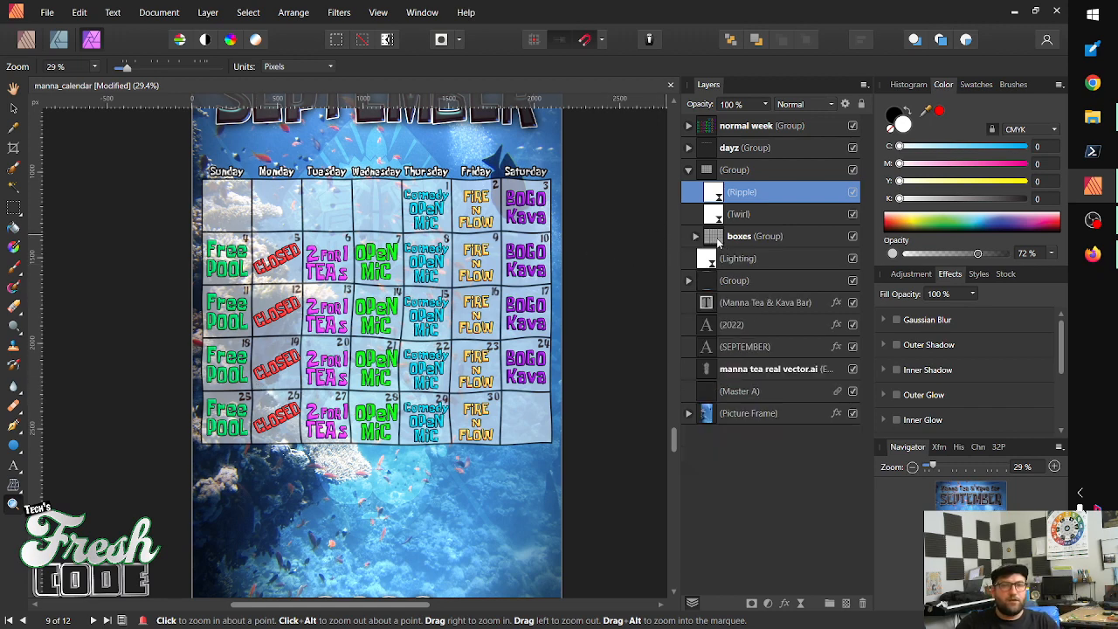
left_click(741, 238)
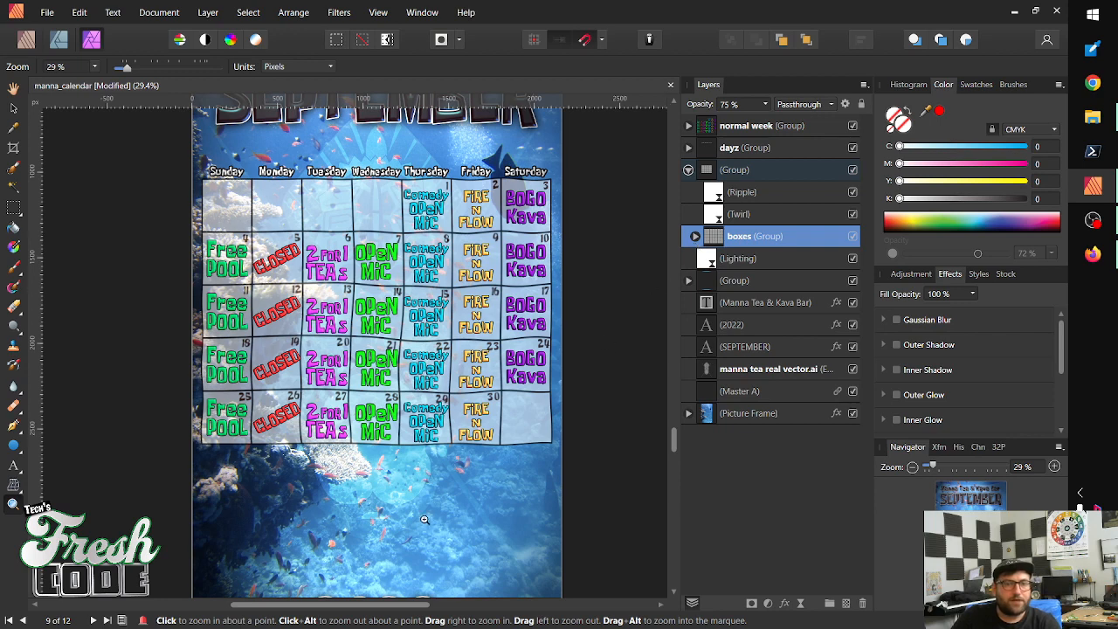
left_click(752, 125, "ctrl")
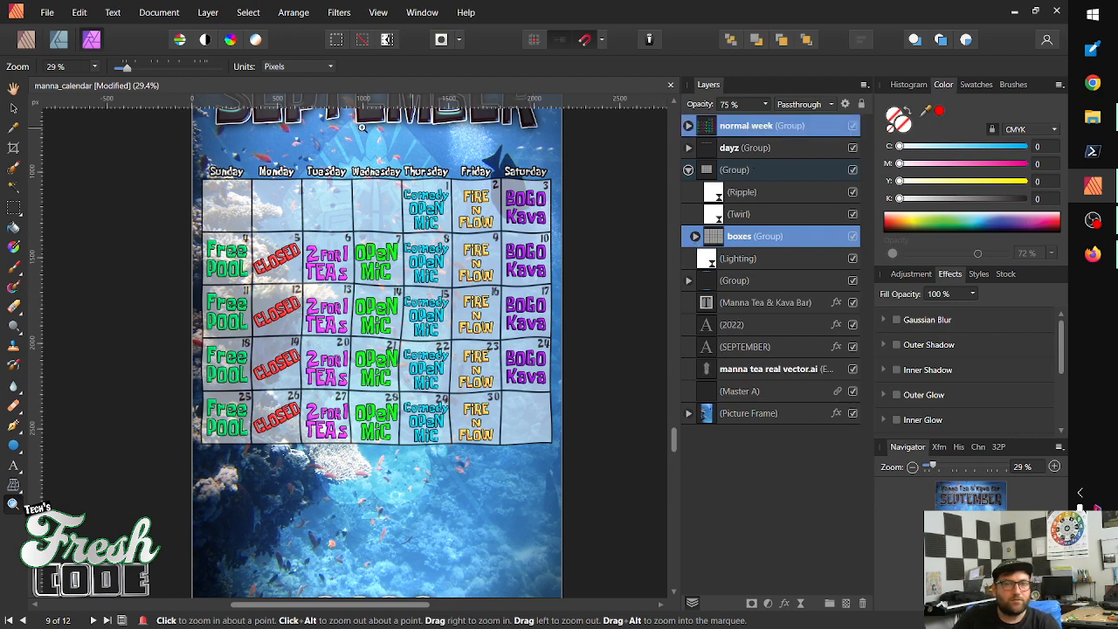
left_click(14, 110)
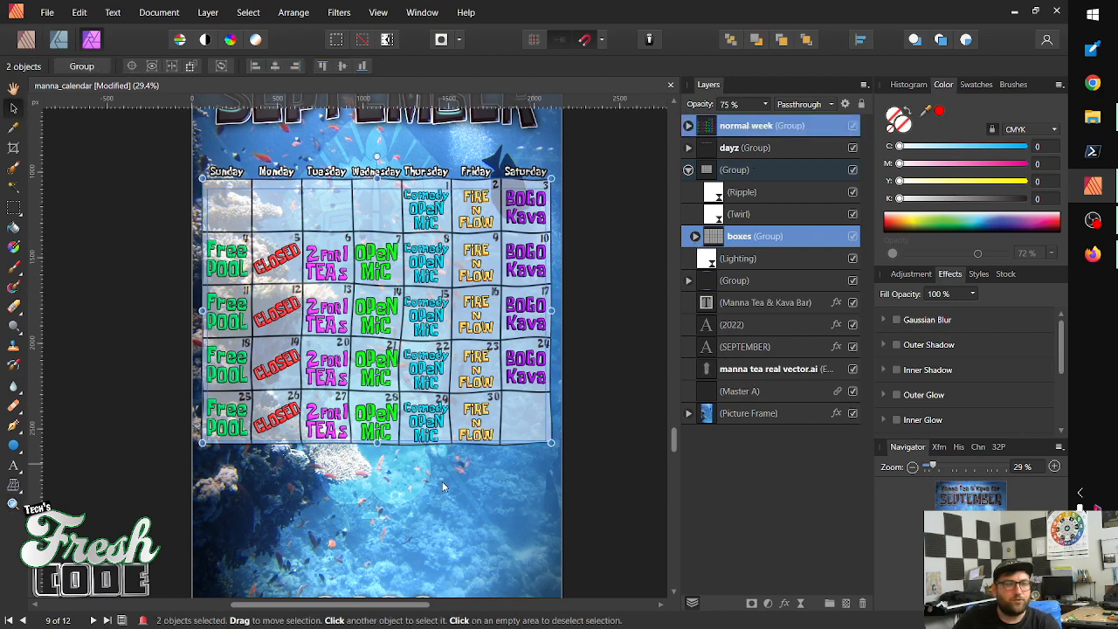
left_click_drag(378, 443, 378, 482)
Examine the July and August pages and compare their grid heights with the September page
key("z")
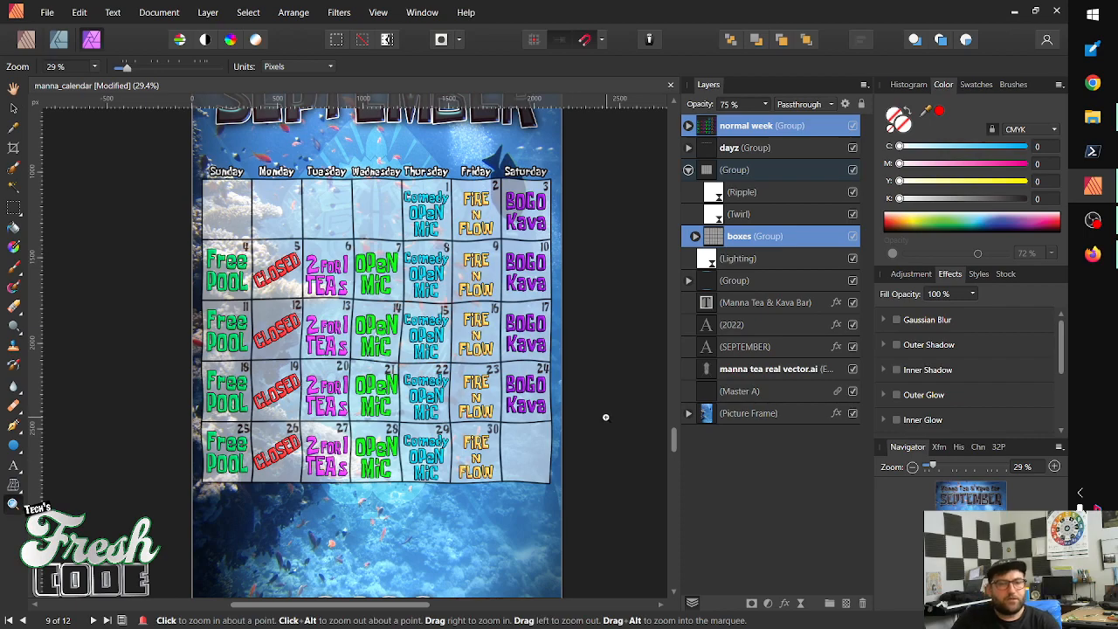
left_click_drag(605, 417, 471, 456)
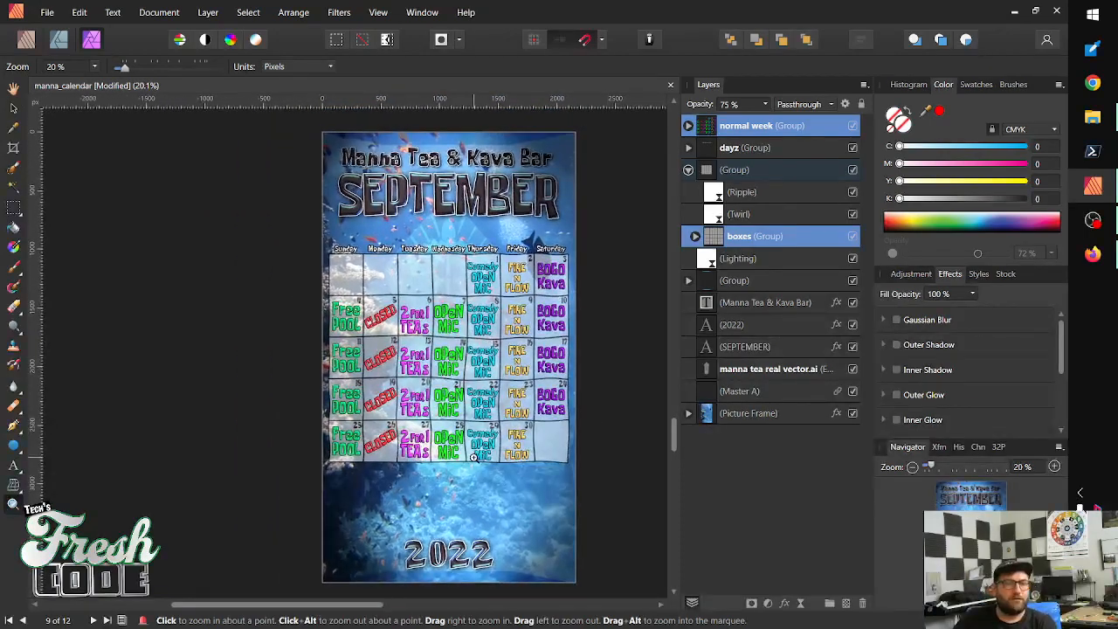
left_click_drag(425, 288, 377, 387)
scroll(372, 295, "up", 6)
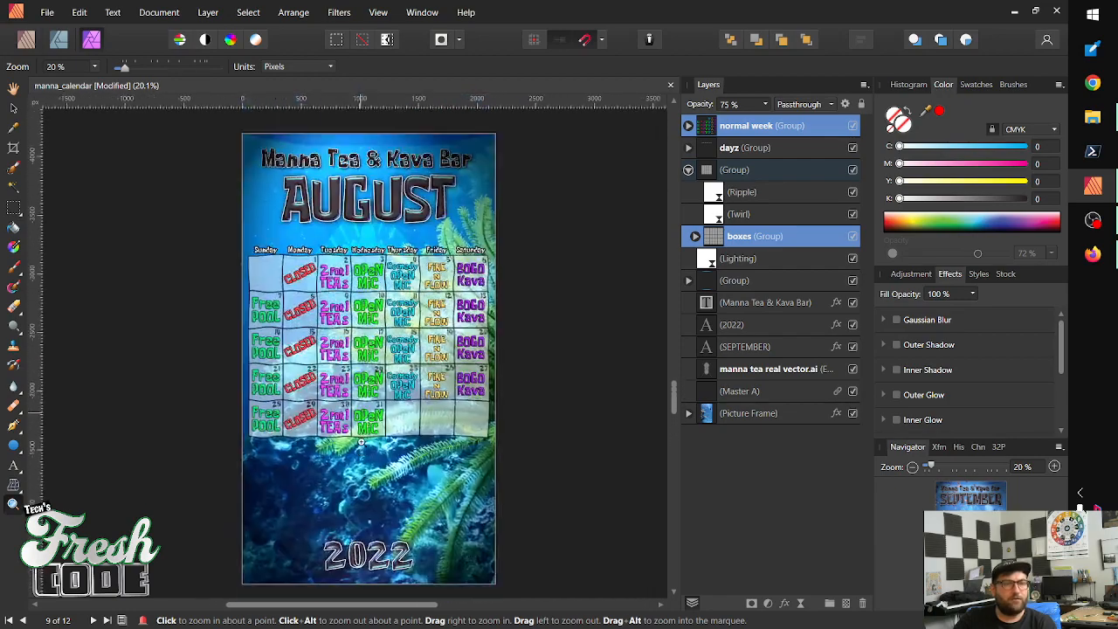
scroll(341, 402, "up", 6)
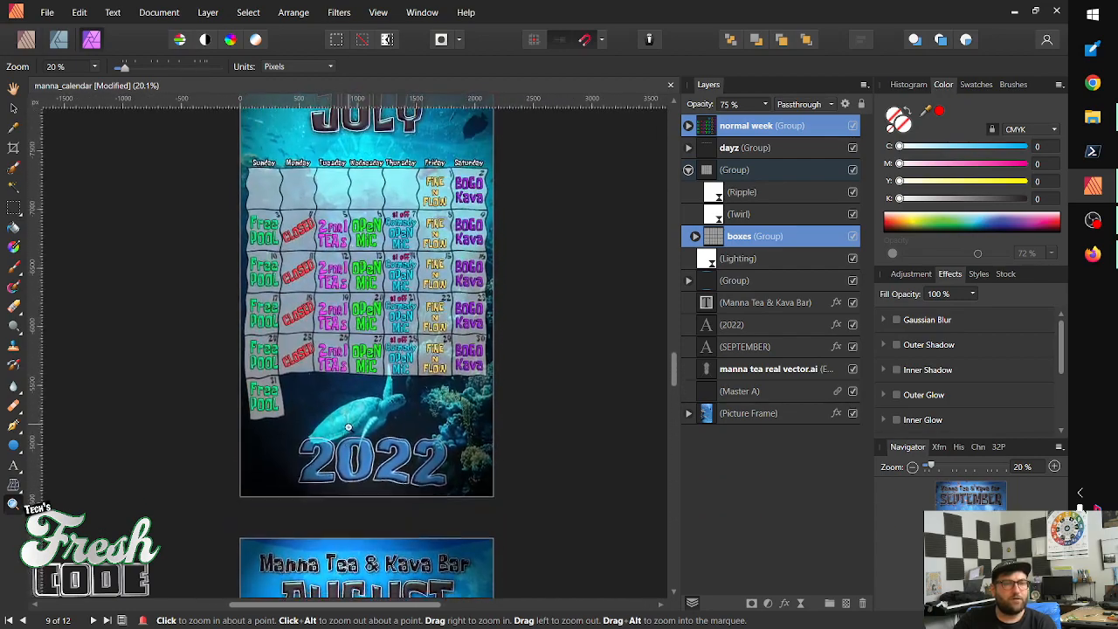
scroll(349, 433, "down", 5)
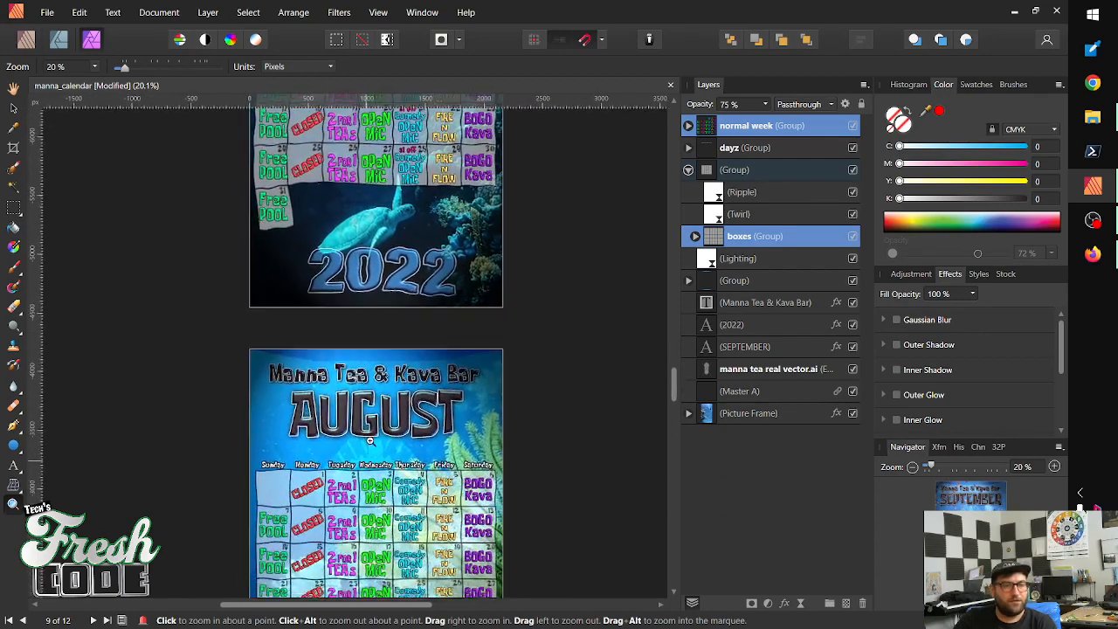
left_click_drag(379, 290, 381, 277)
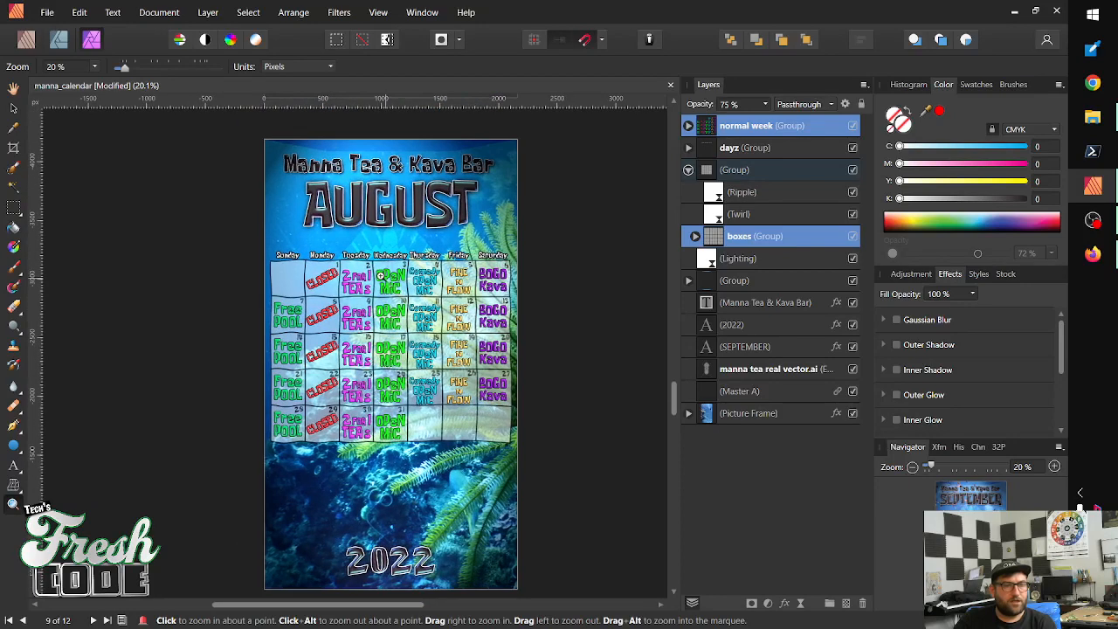
Stretch August's normal week and boxes groups together slightly downward, keeping the grid's top edge in place, and deselect them
left_click(14, 109)
left_click(302, 231)
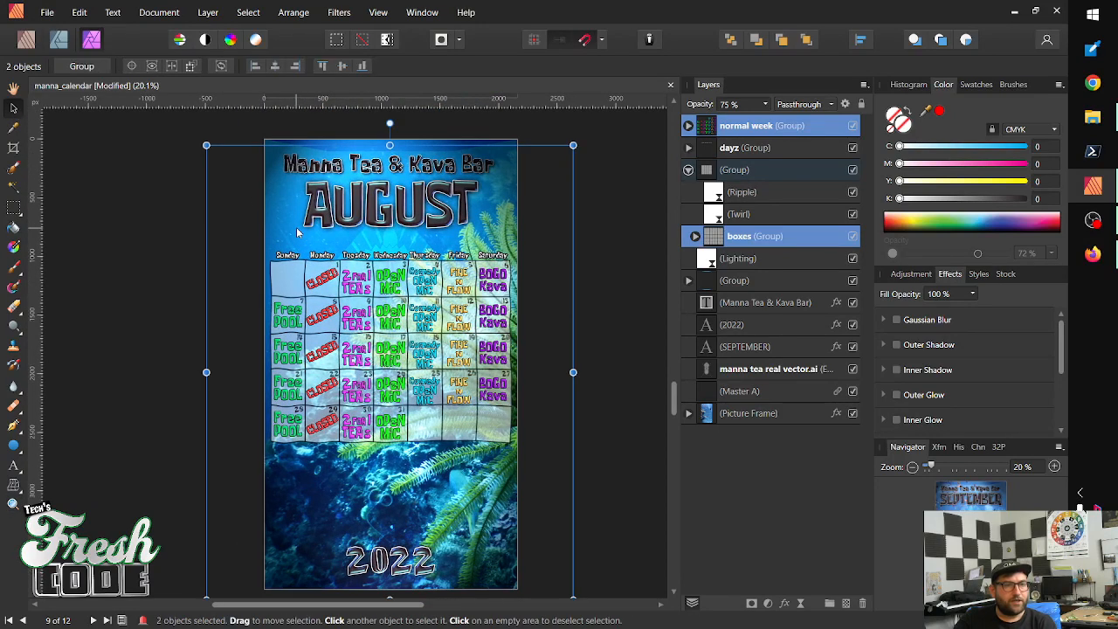
left_click(772, 125)
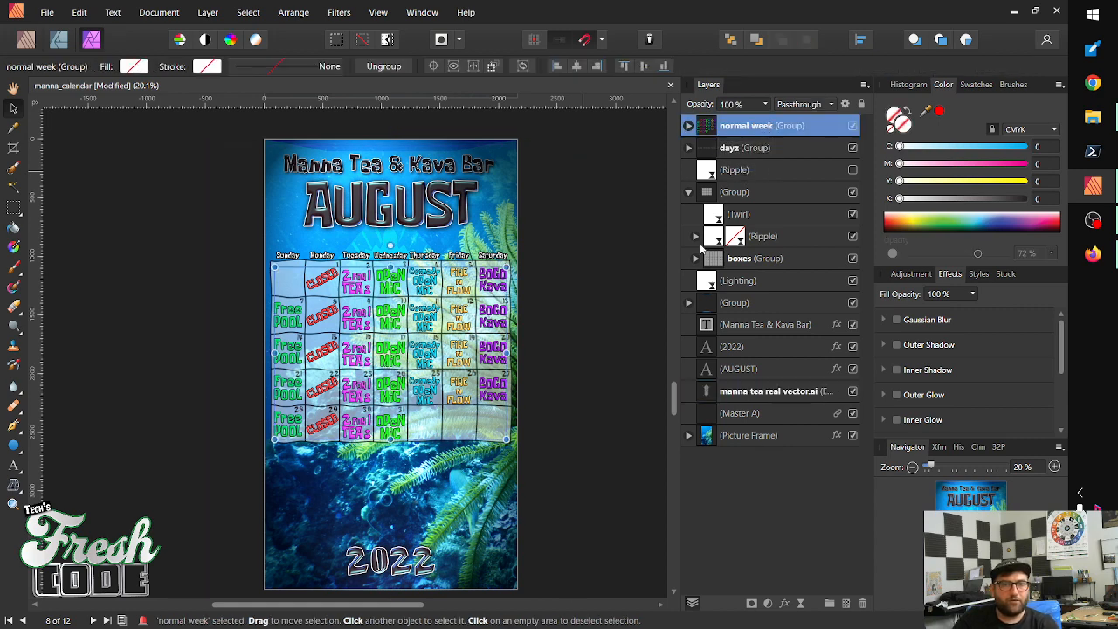
left_click(747, 260, "ctrl")
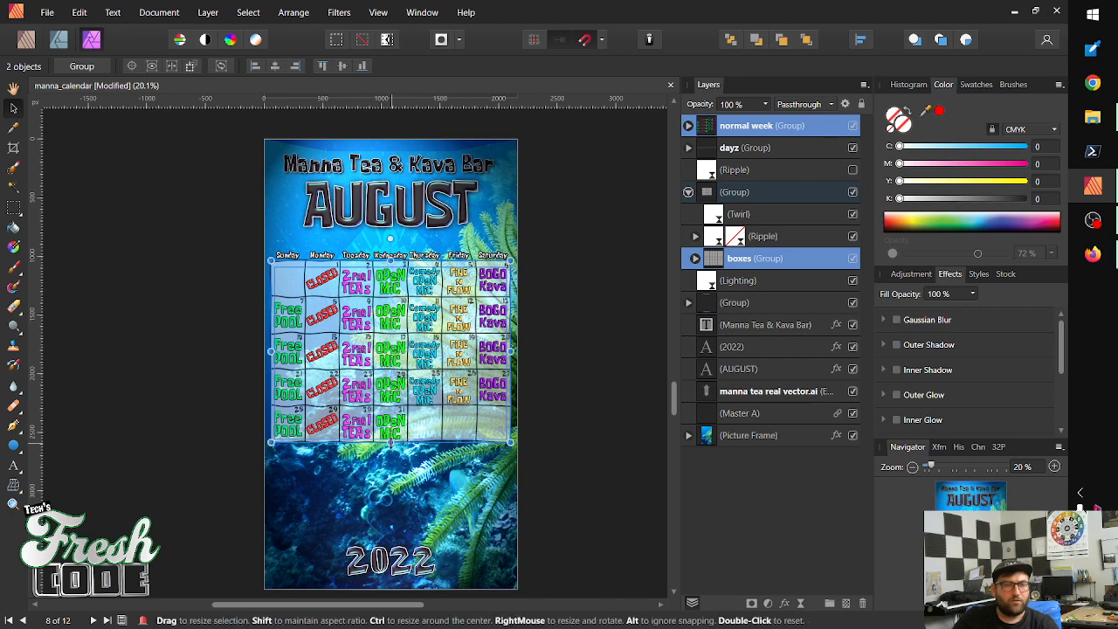
left_click_drag(391, 444, 391, 465)
left_click(580, 369)
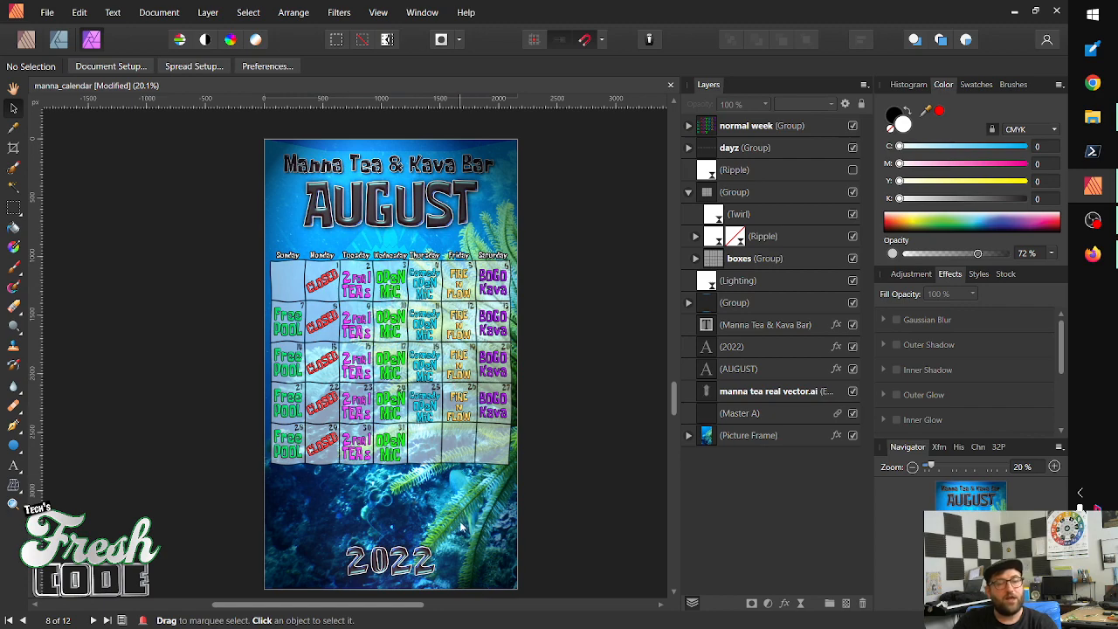
Compare the September page's grid size and layout with the stretched August grid
scroll(468, 516, "down", 3)
scroll(480, 514, "down", 6)
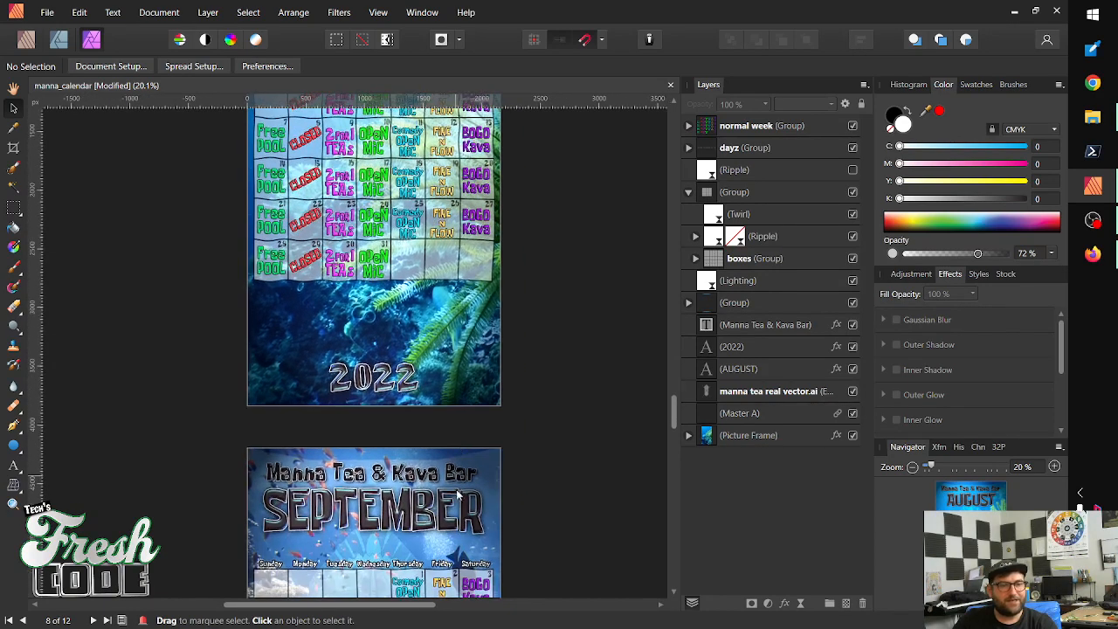
scroll(454, 446, "down", 7)
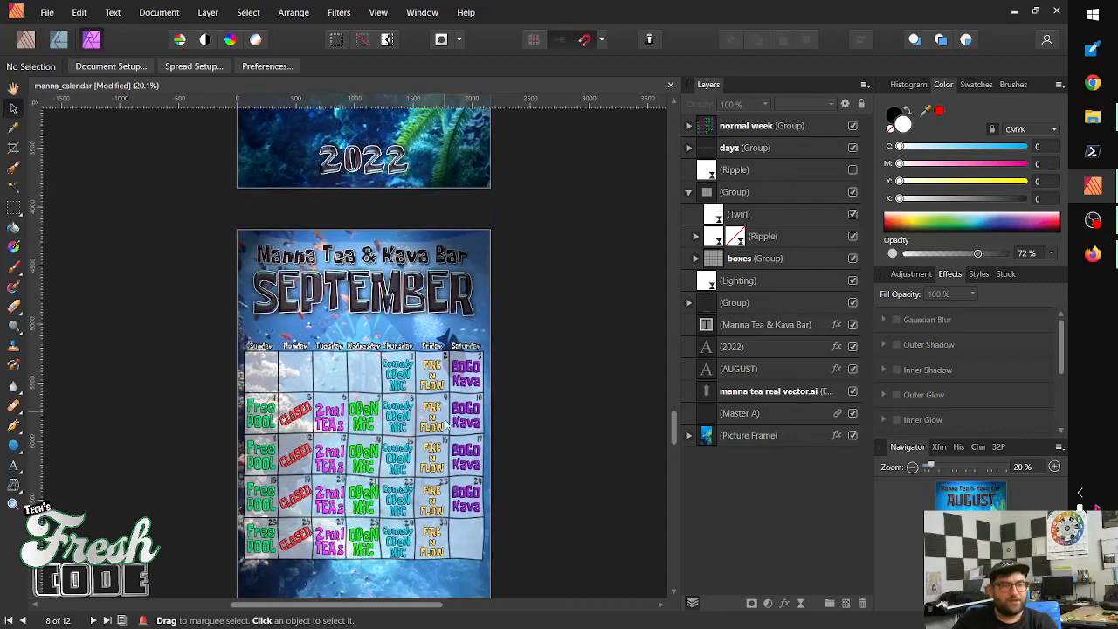
scroll(468, 375, "down", 3)
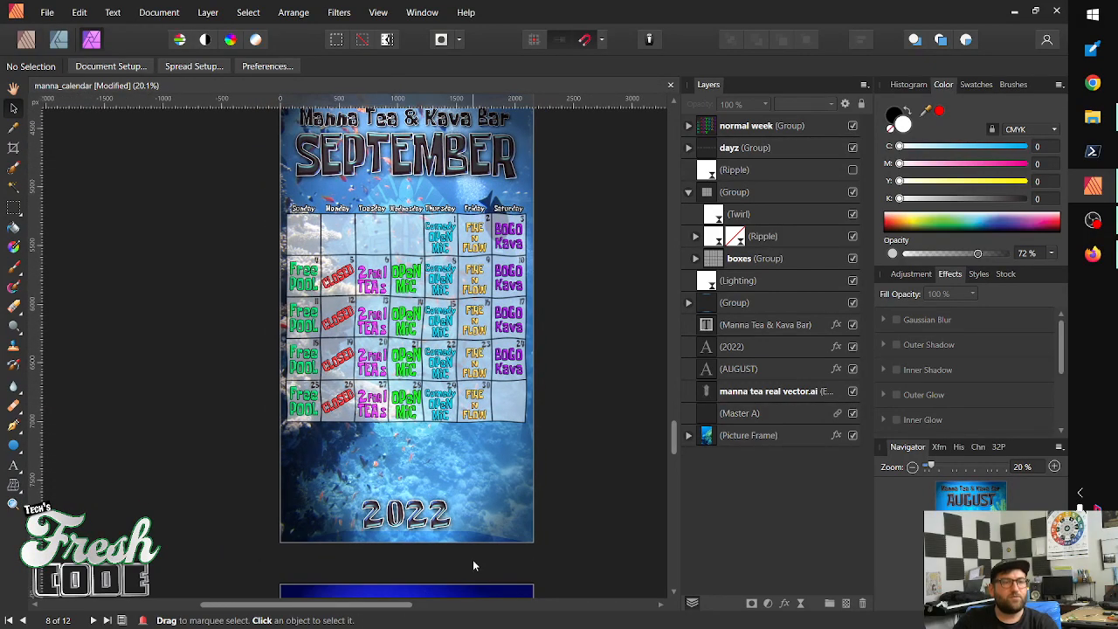
left_click_drag(323, 164, 307, 227)
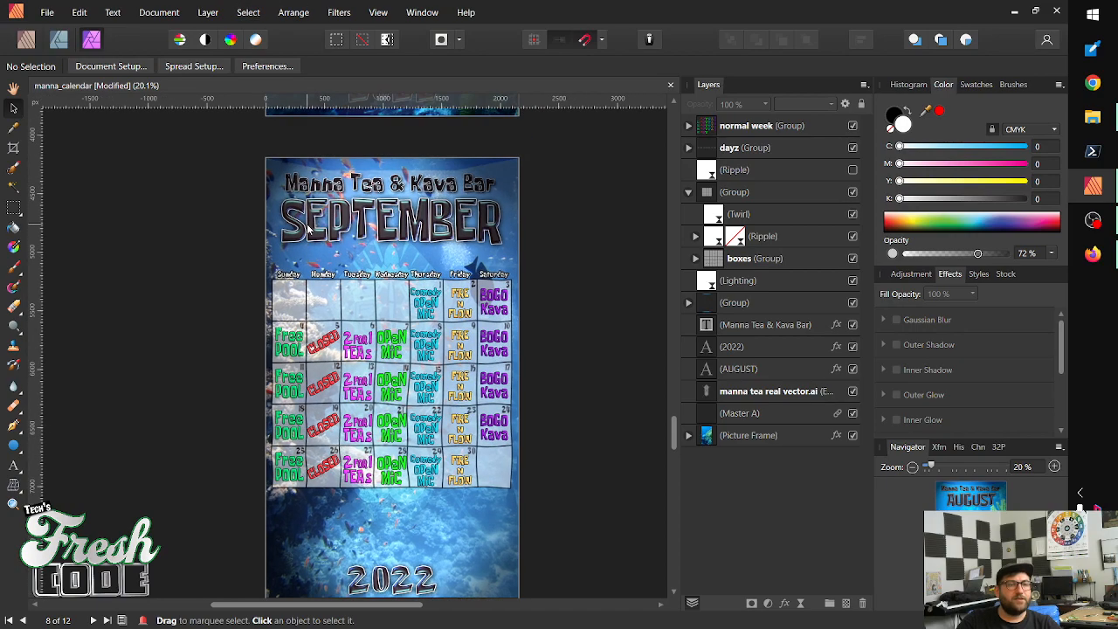
scroll(306, 187, "up", 10)
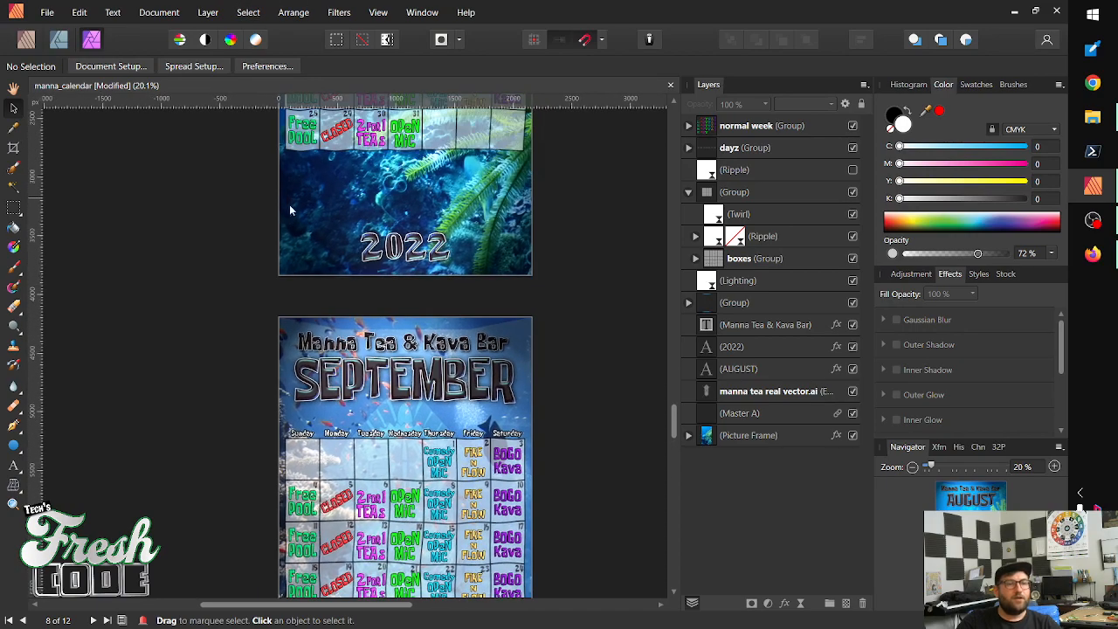
scroll(266, 234, "up", 5)
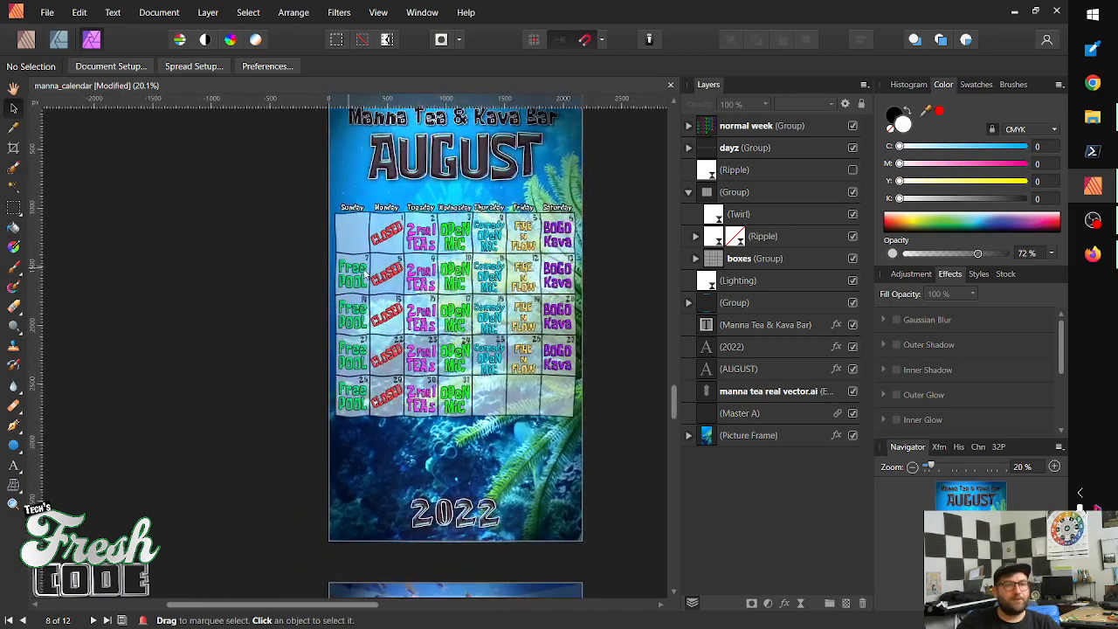
Delete the hidden Ripple filter nested inside the visible Ripple layer of August's grid group
left_click(426, 427)
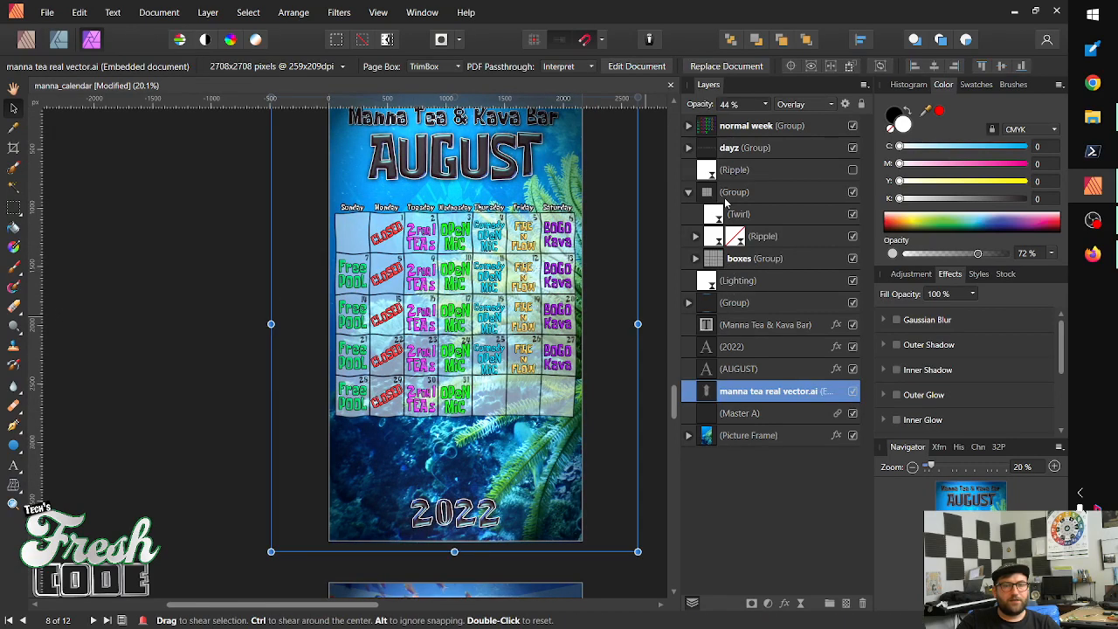
left_click(743, 241)
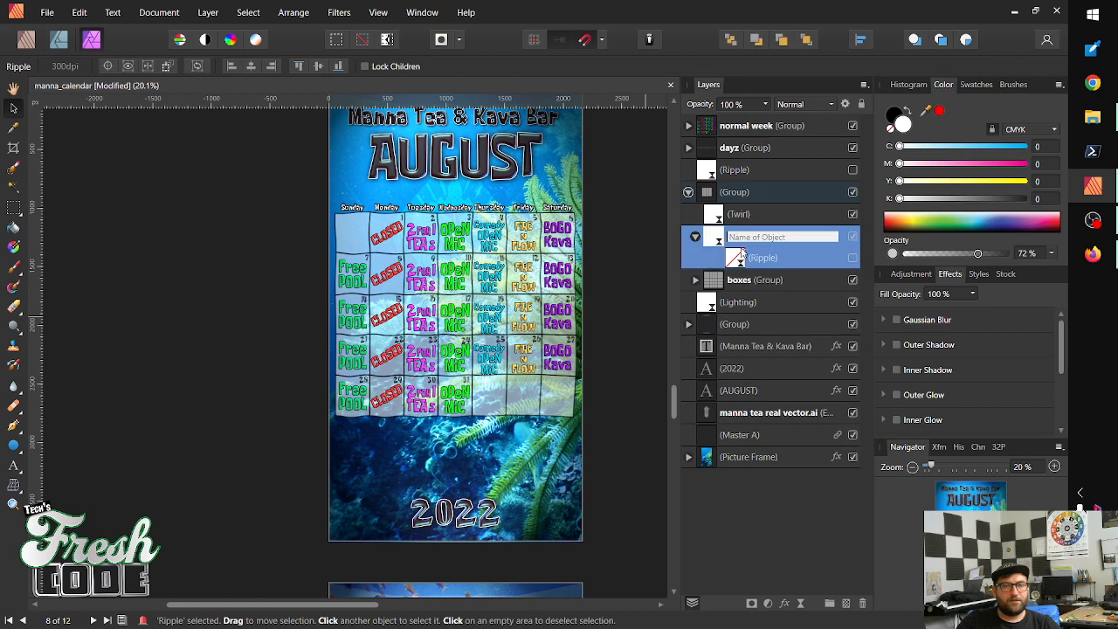
left_click(732, 281)
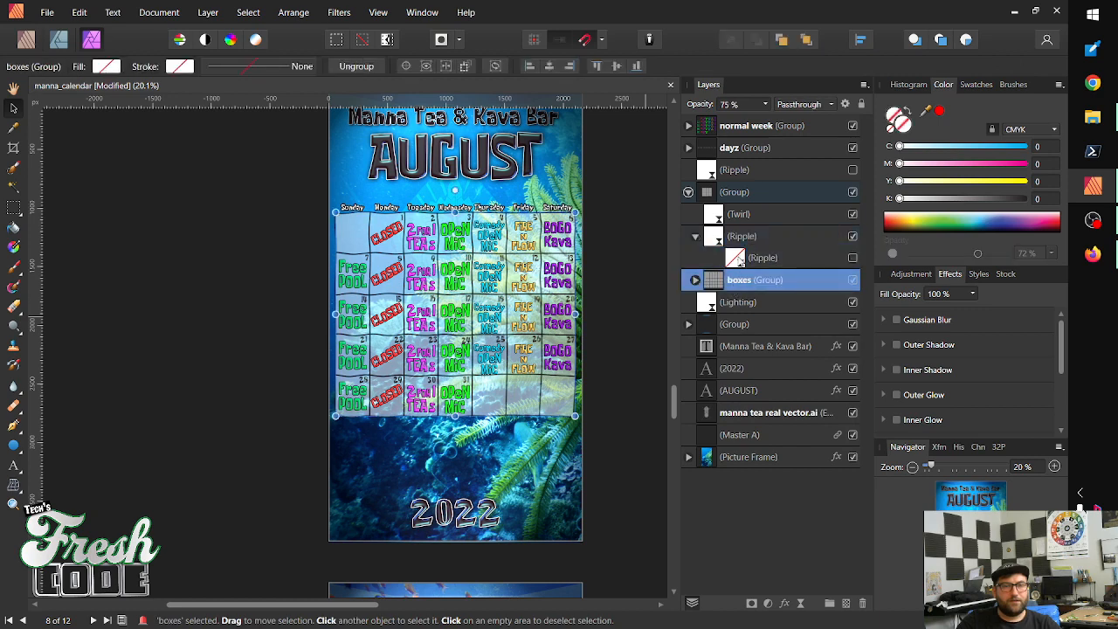
left_click(739, 259)
key("Delete")
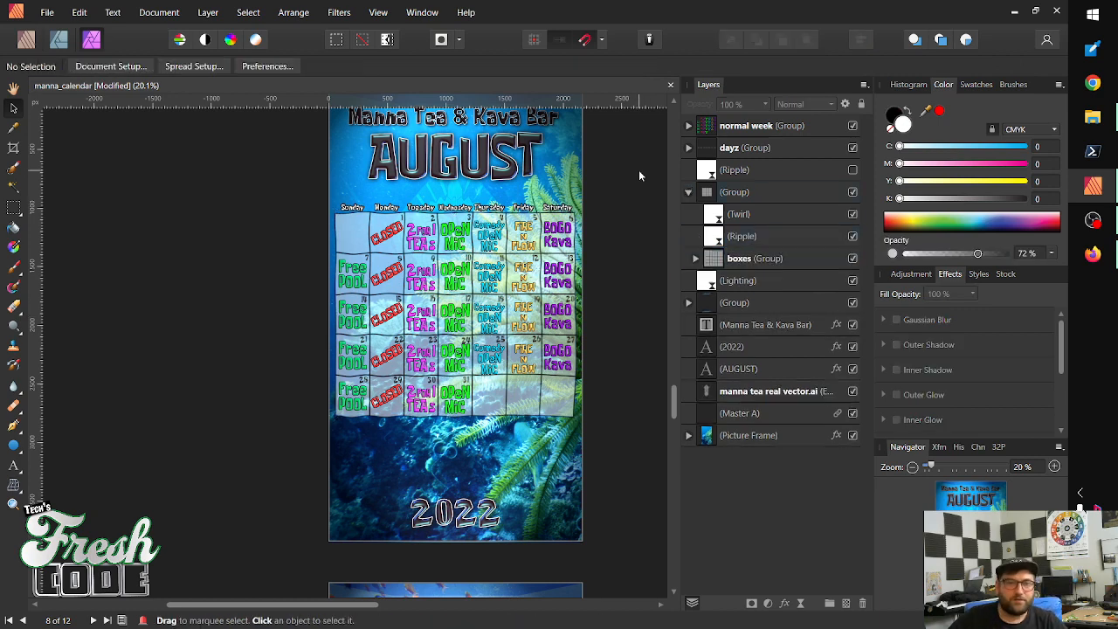
Set the intensity of the Ripple filter inside August's grid group to 4
double_click(715, 239)
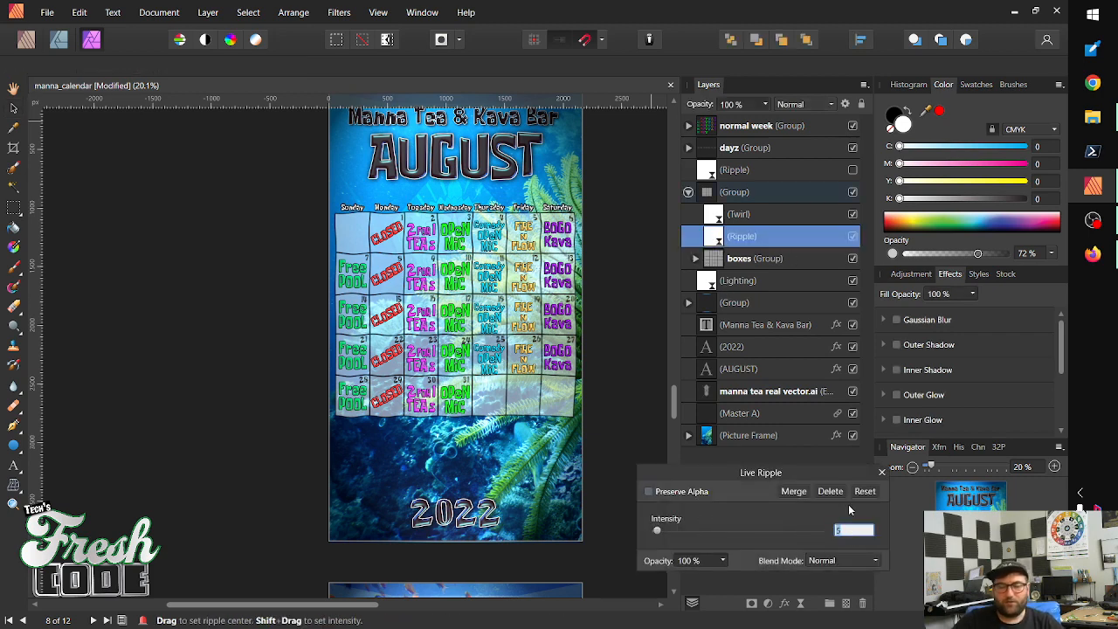
type("4")
key("Return")
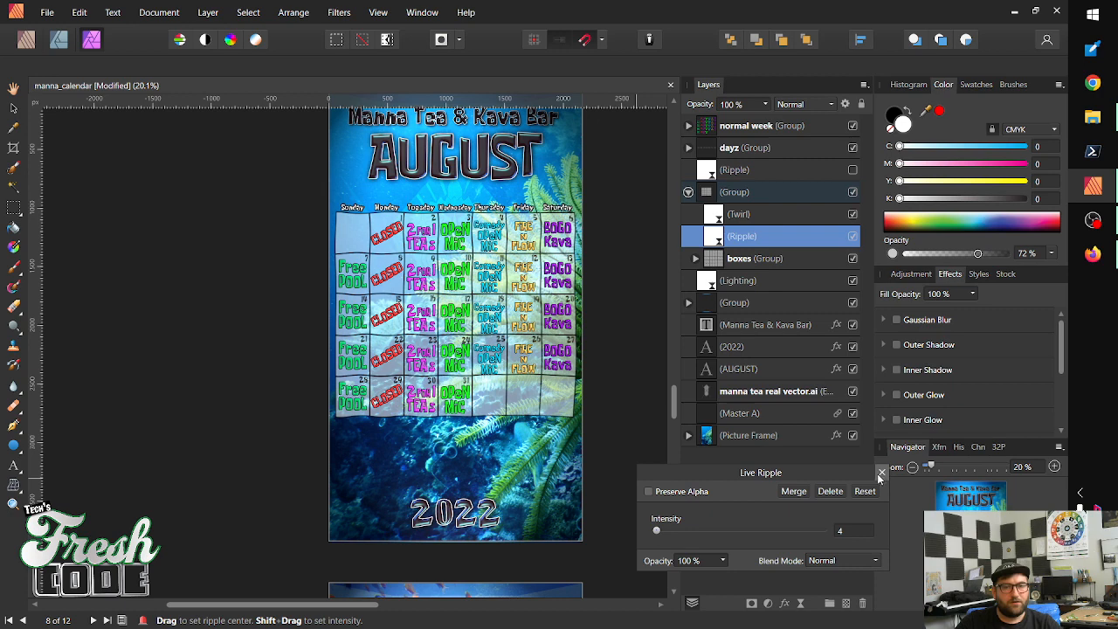
left_click(881, 474)
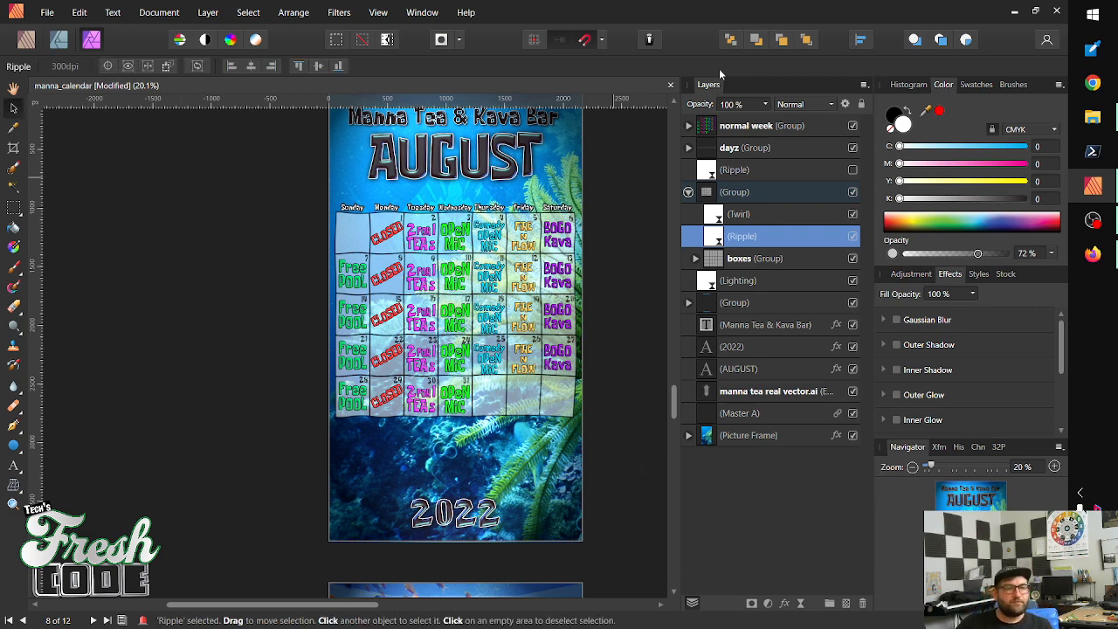
Reduce the intensity of the Ripple filter on July's grid group, trying 7 and settling on 5
scroll(511, 321, "up", 3)
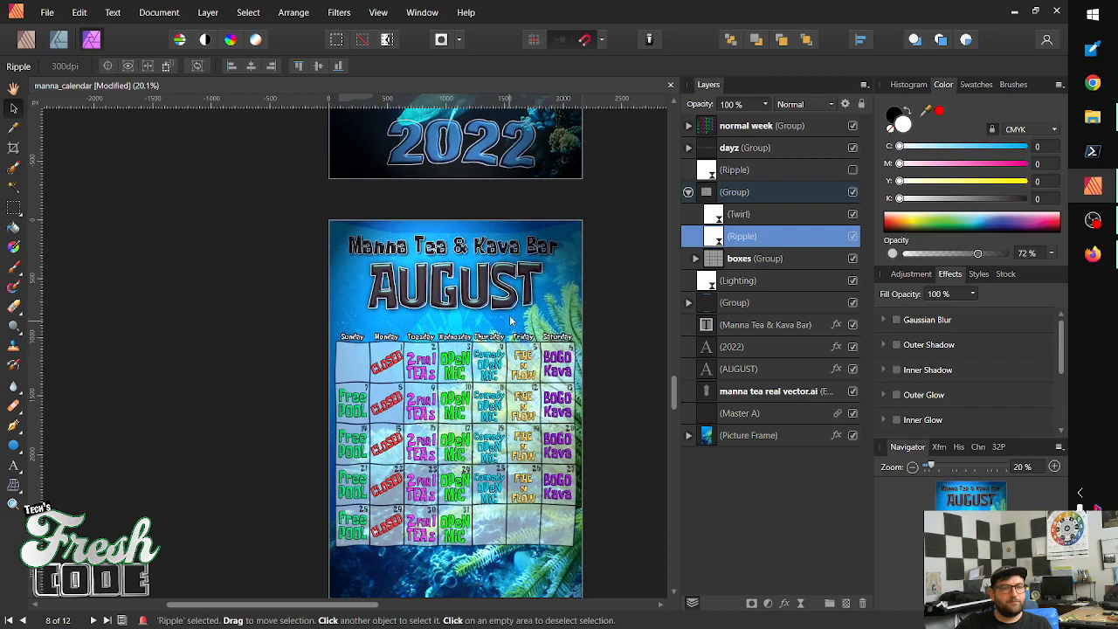
scroll(498, 282, "up", 3)
scroll(479, 450, "up", 3)
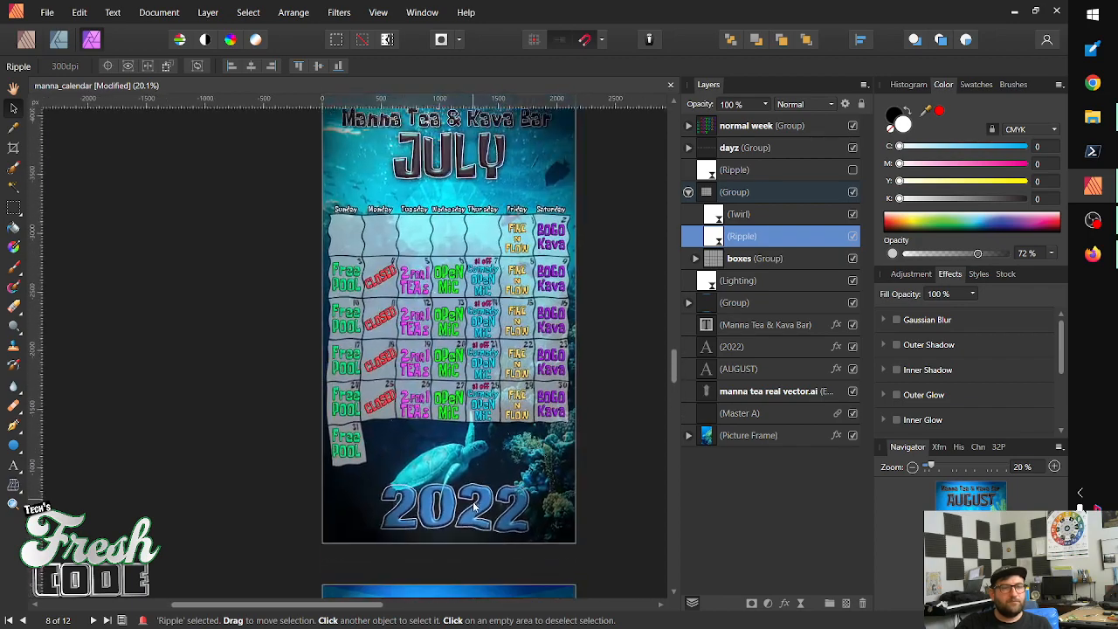
left_click(524, 484)
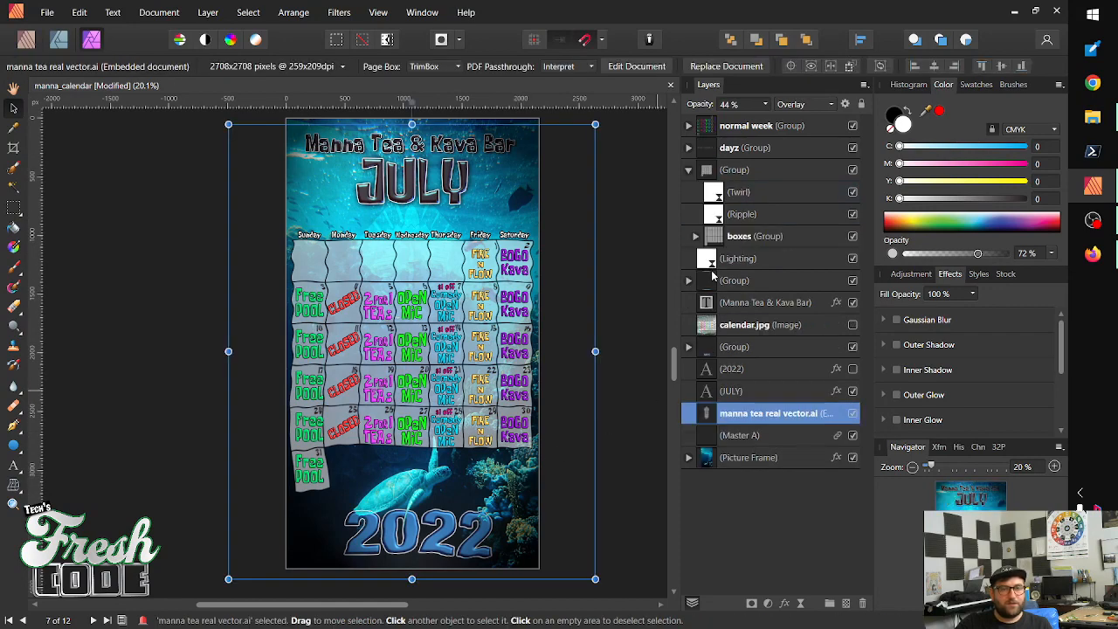
left_click(742, 214)
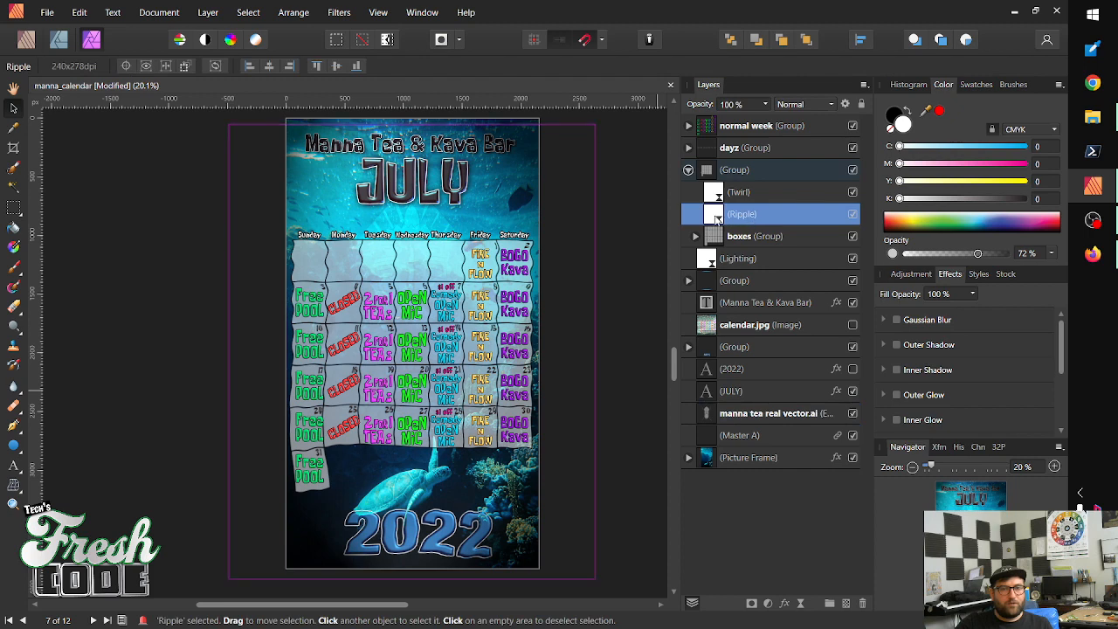
left_click(716, 219)
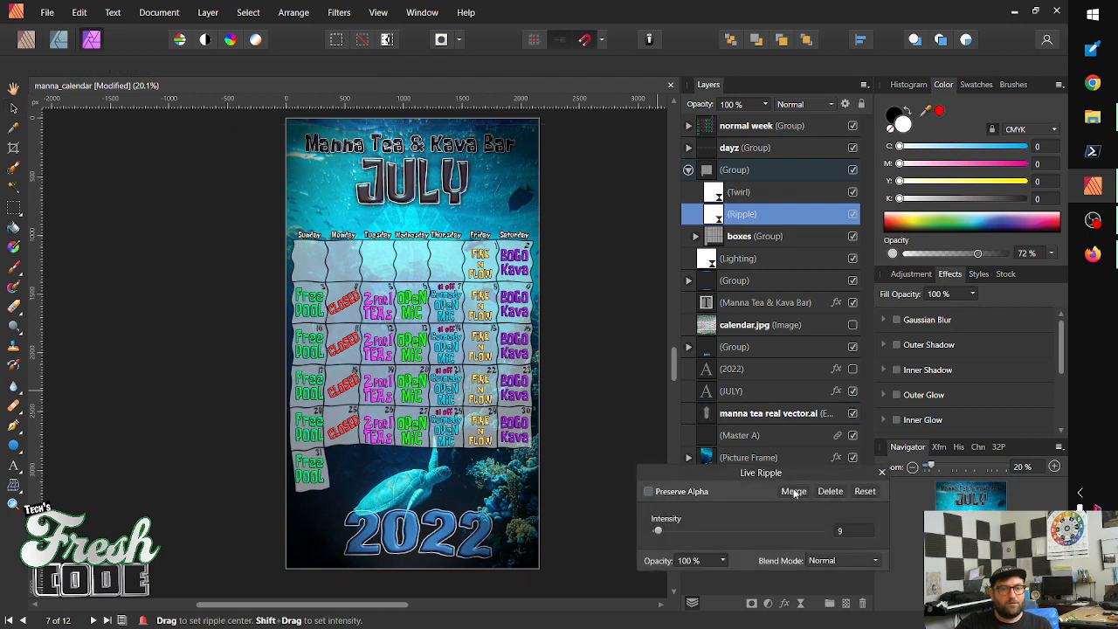
left_click(845, 531)
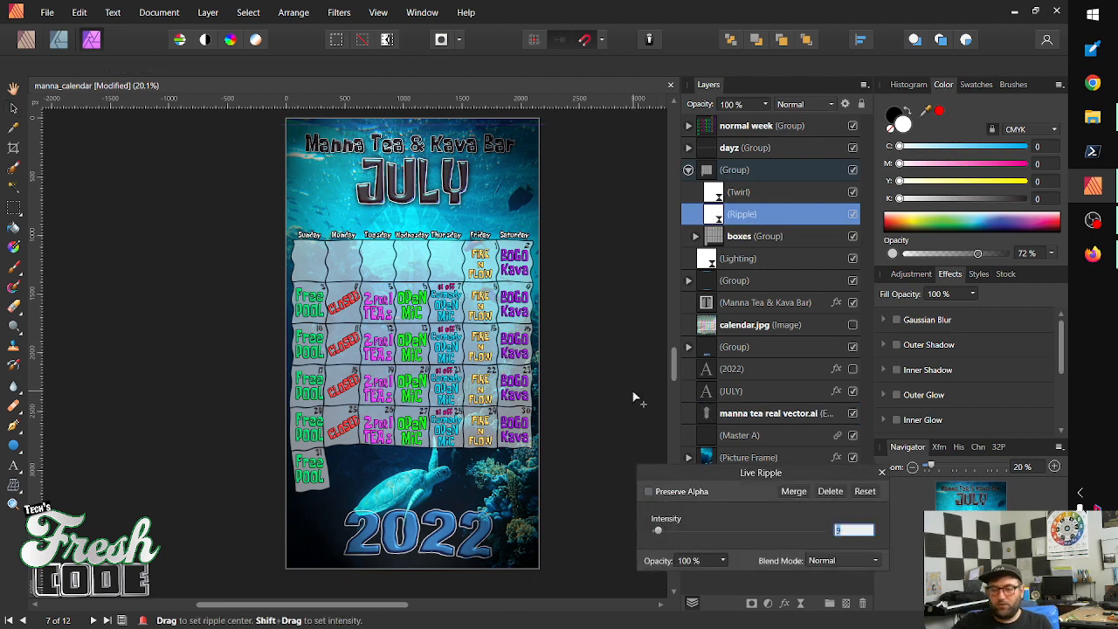
type("7")
key("Return")
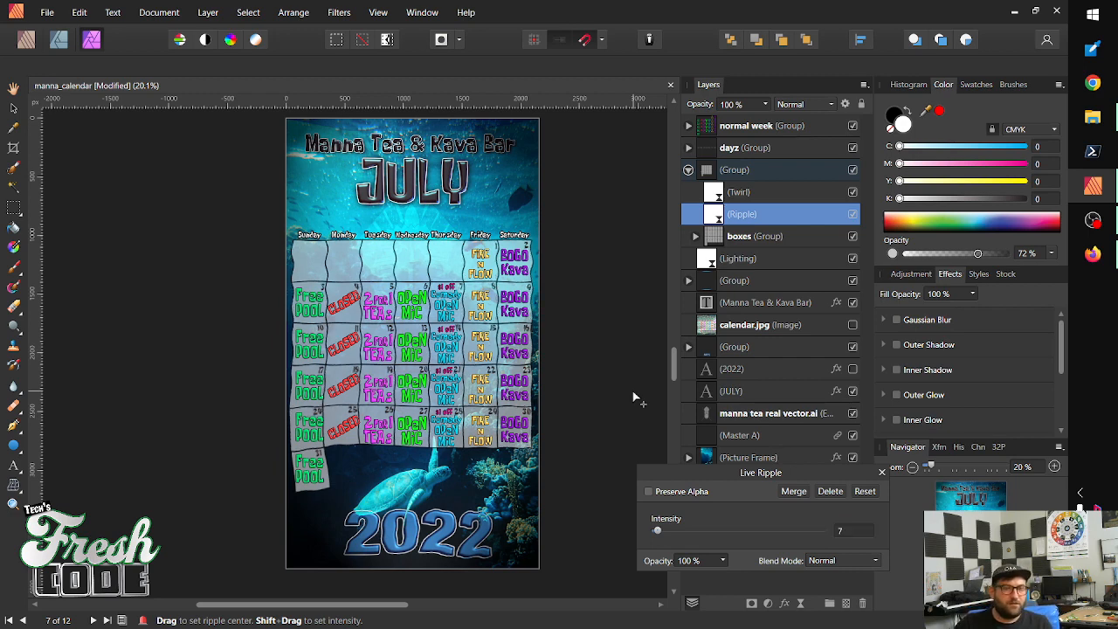
left_click(838, 533)
type("5")
key("Return")
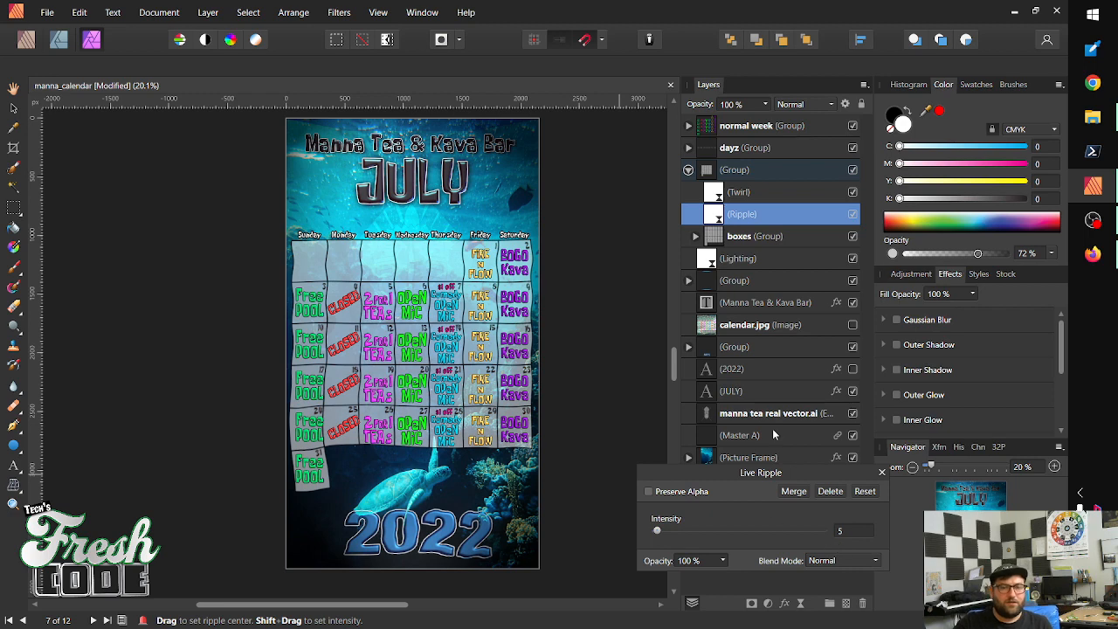
left_click(881, 471)
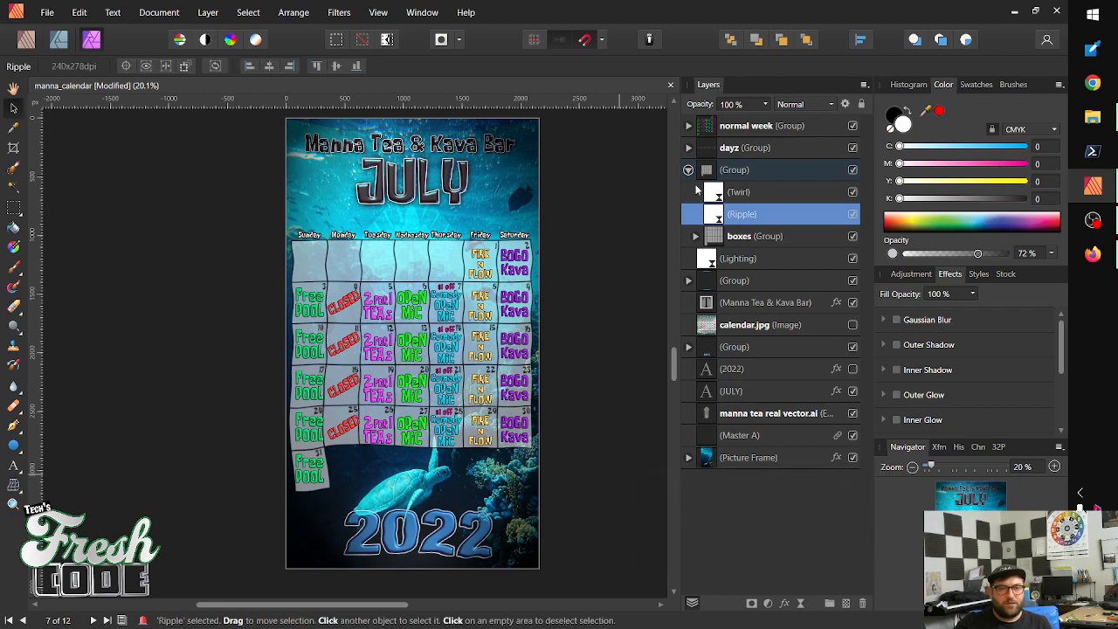
Reduce the radius of the Twirl filter on July's grid group to about 680.7 px
left_click(732, 199)
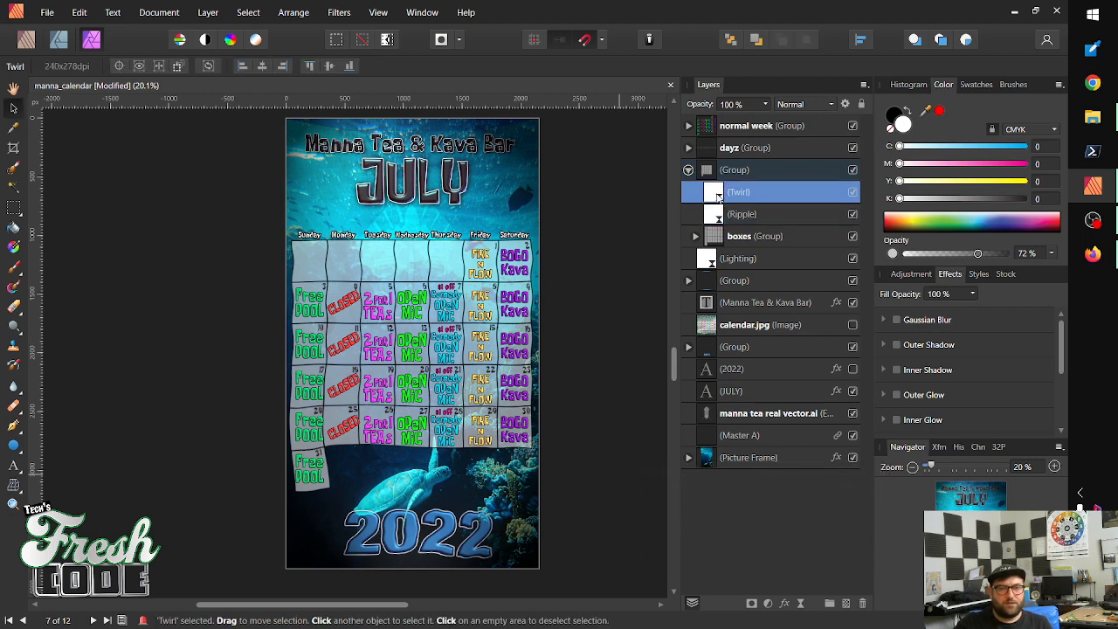
double_click(719, 198)
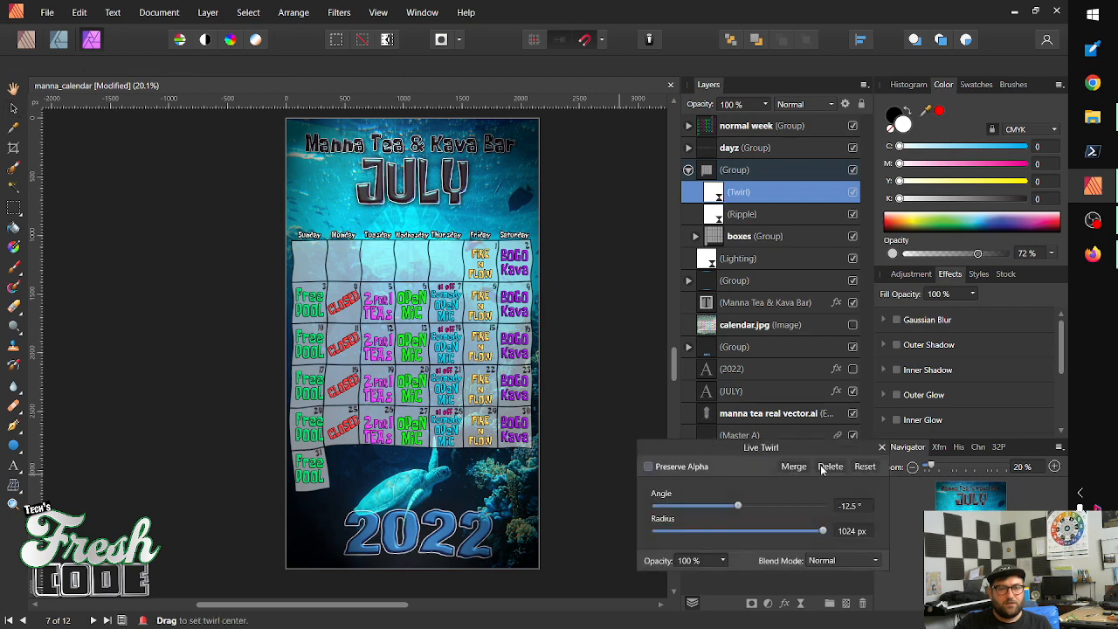
left_click_drag(822, 534, 817, 536)
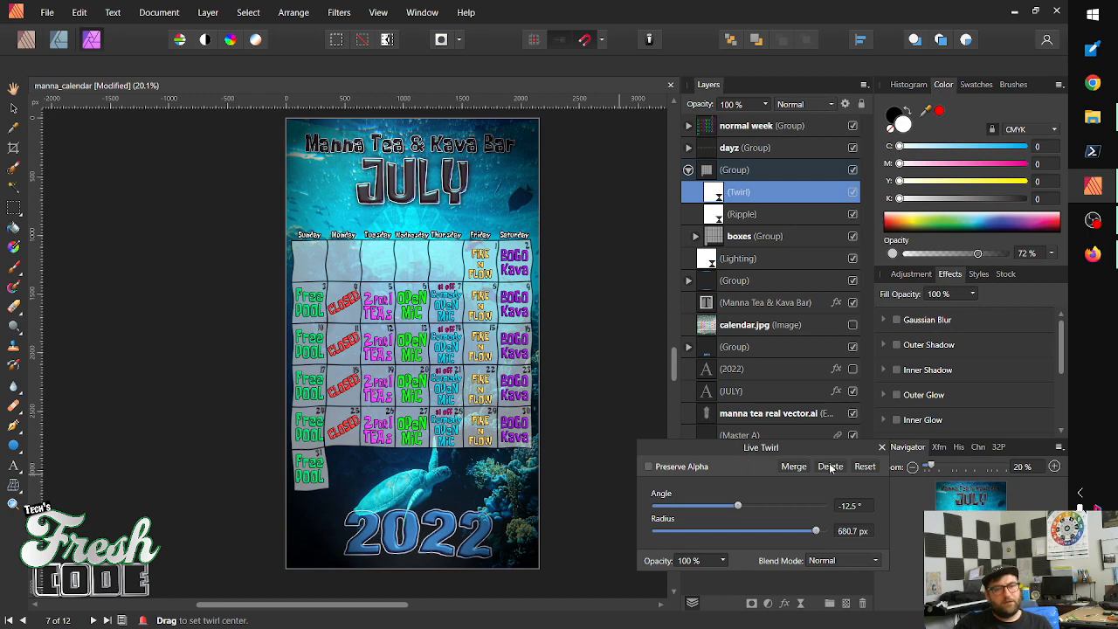
left_click(882, 447)
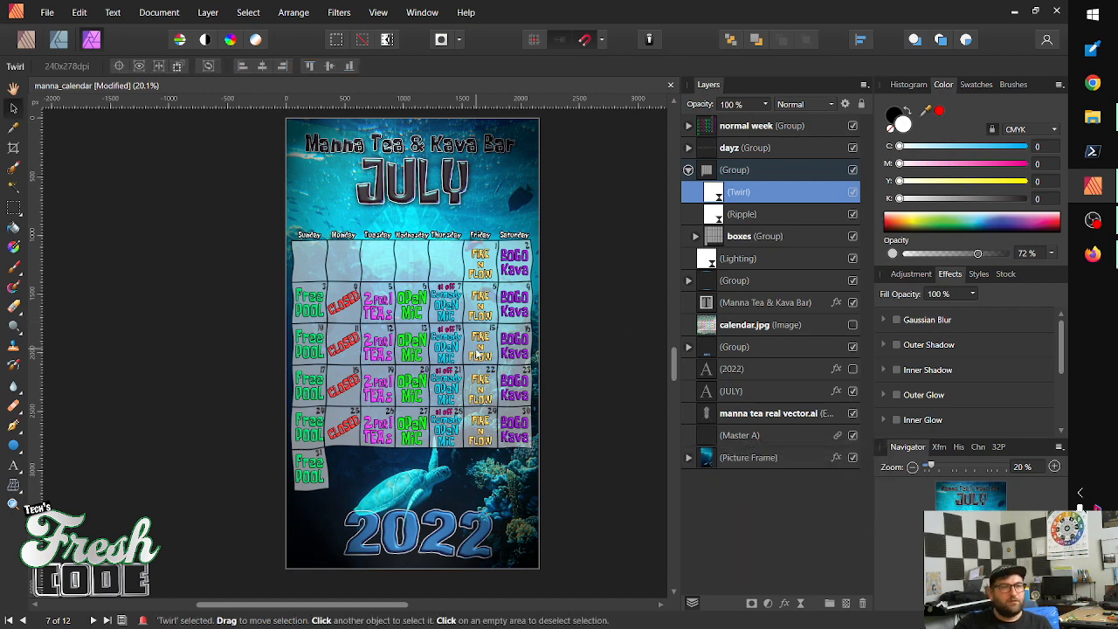
Examine the May, June and July pages and compare their warped day grids with August's
scroll(488, 542, "down", 5)
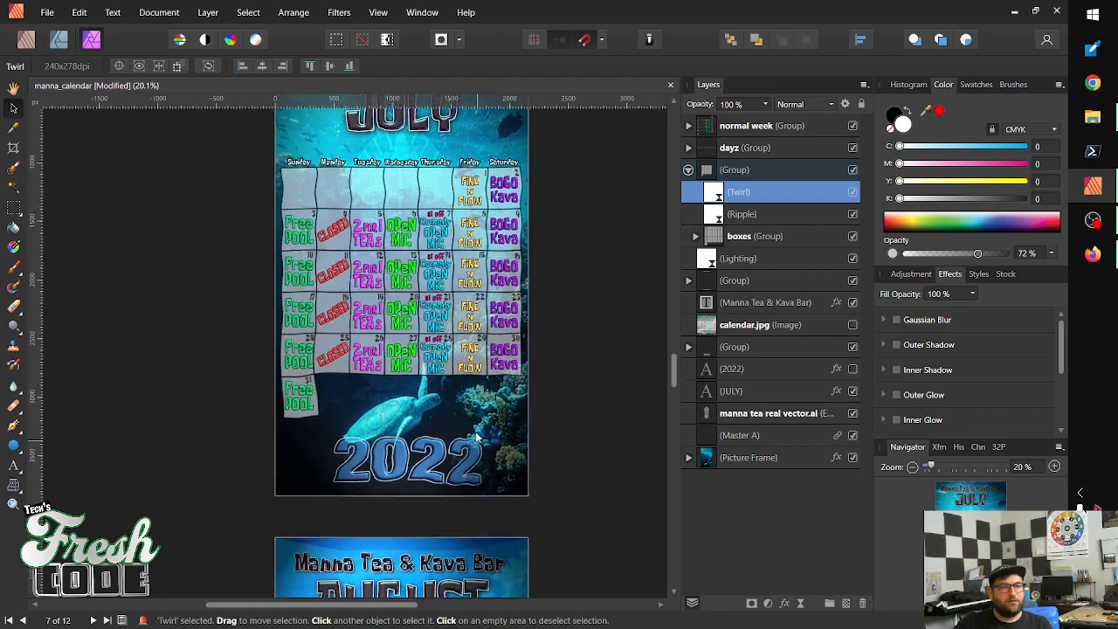
scroll(439, 288, "up", 5)
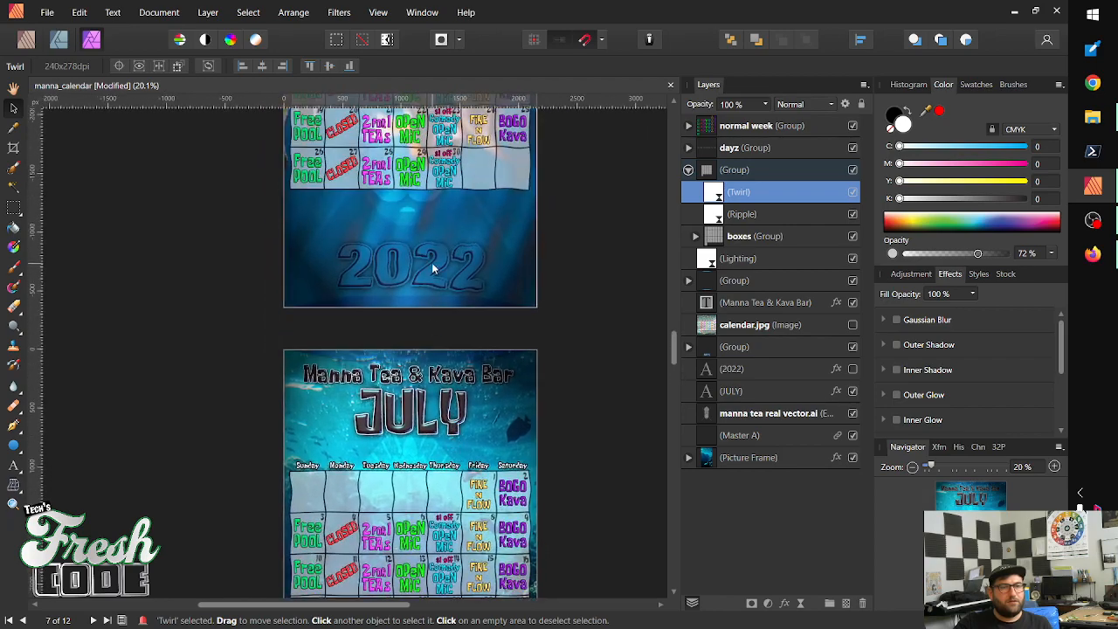
scroll(423, 353, "up", 4)
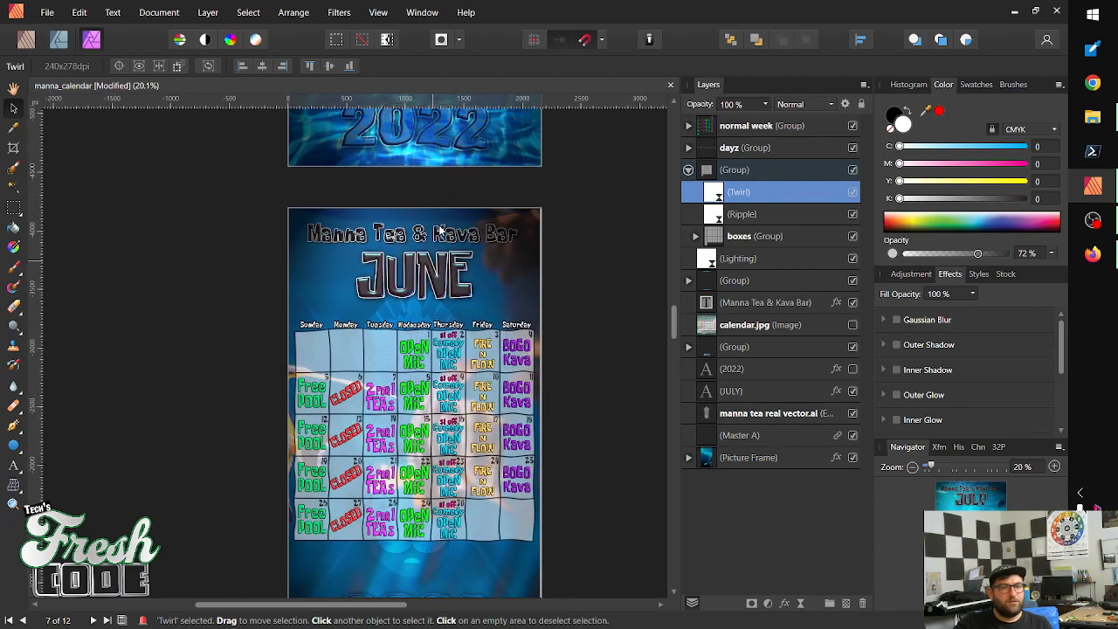
scroll(443, 203, "up", 4)
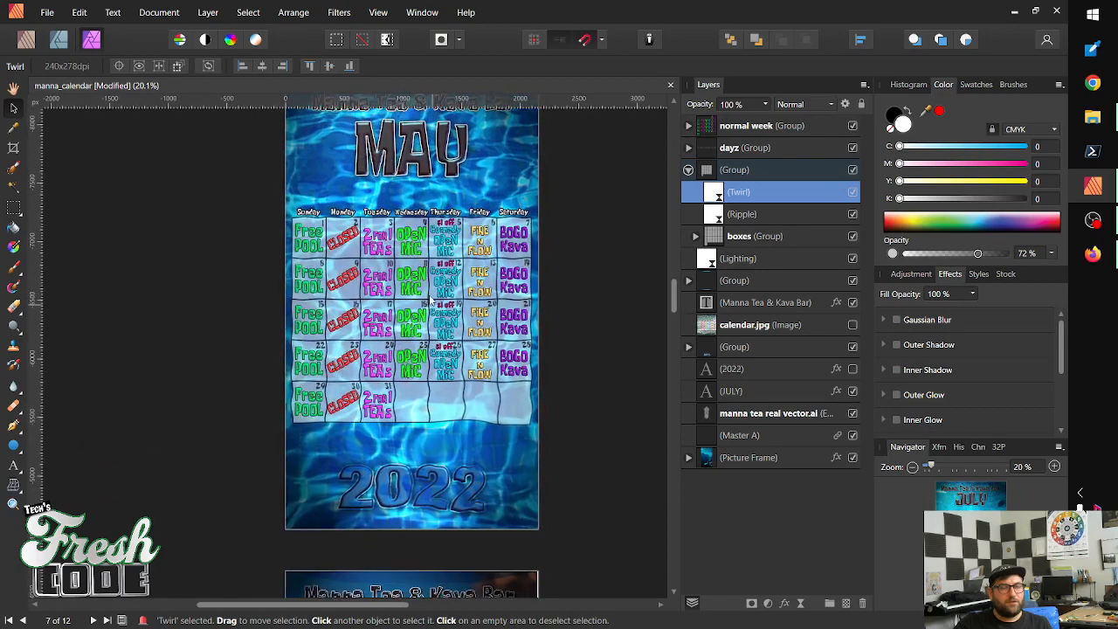
scroll(434, 283, "down", 1)
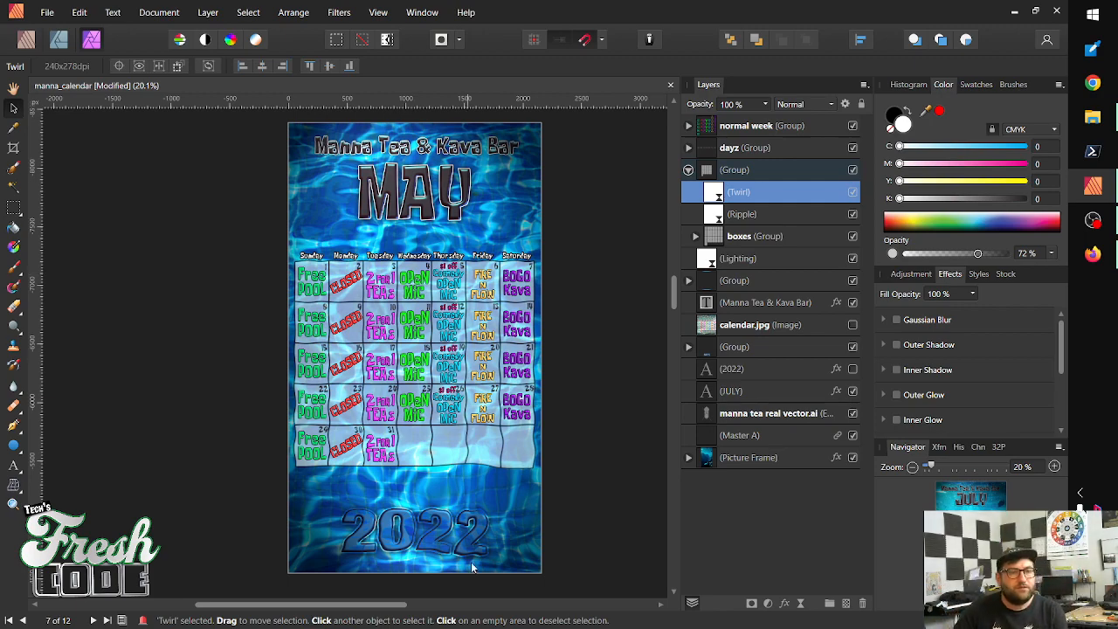
scroll(480, 471, "down", 2)
scroll(480, 471, "down", 10)
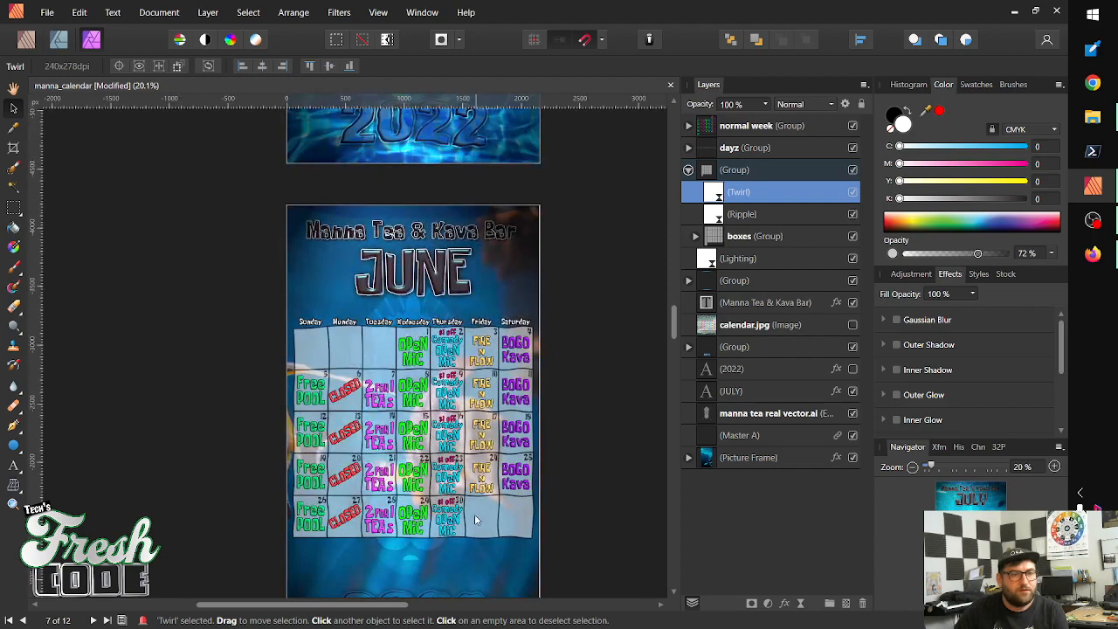
scroll(472, 454, "down", 2)
scroll(471, 419, "down", 12)
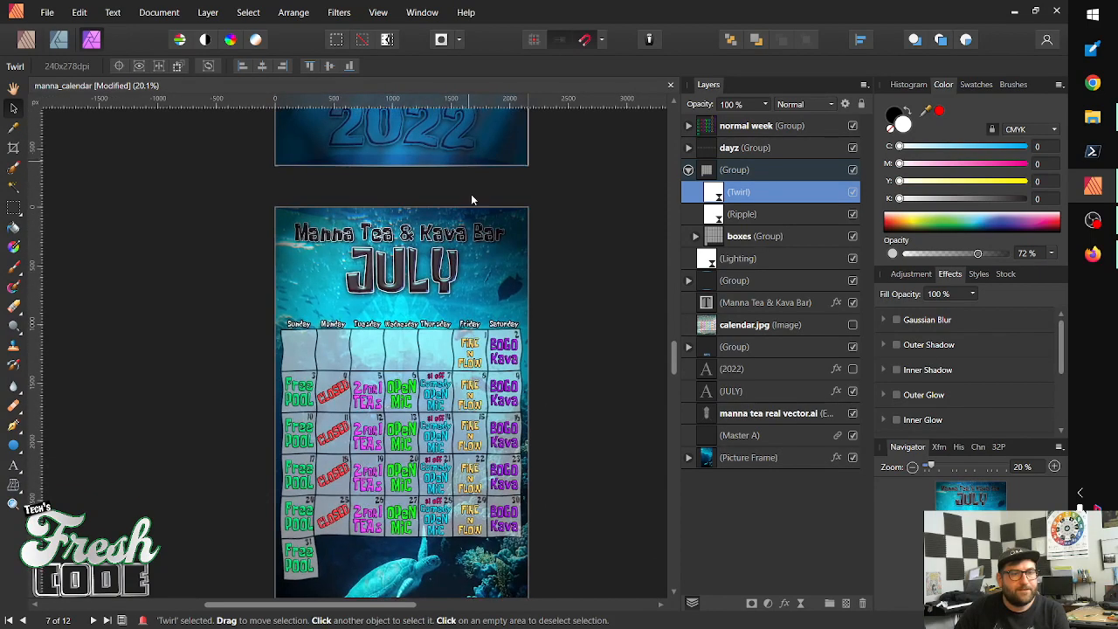
scroll(476, 321, "down", 4)
scroll(476, 323, "down", 8)
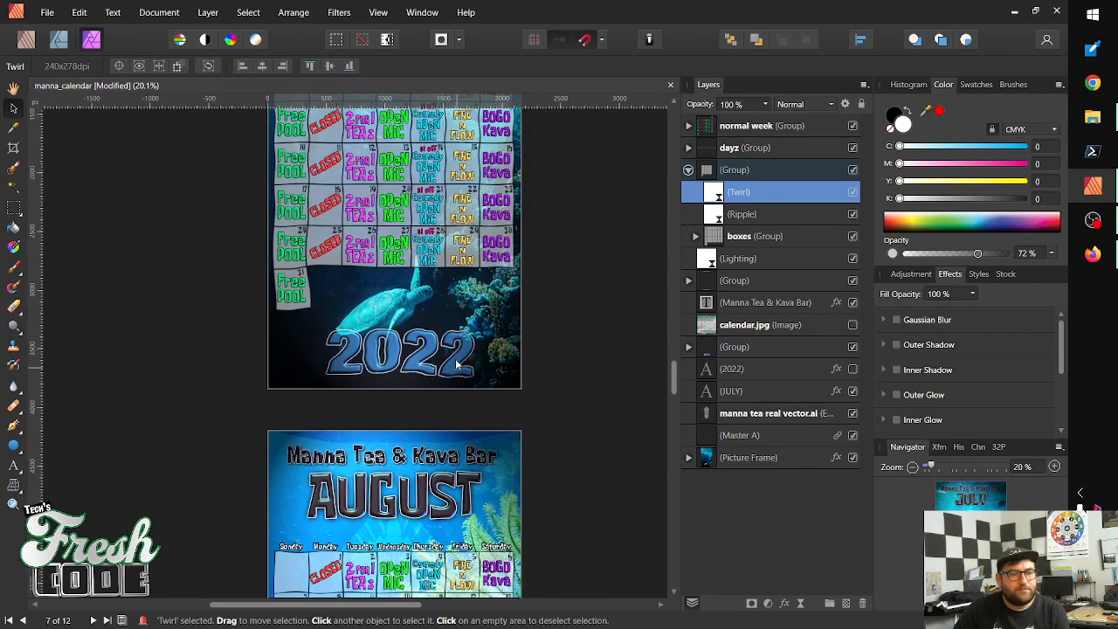
scroll(450, 366, "down", 5)
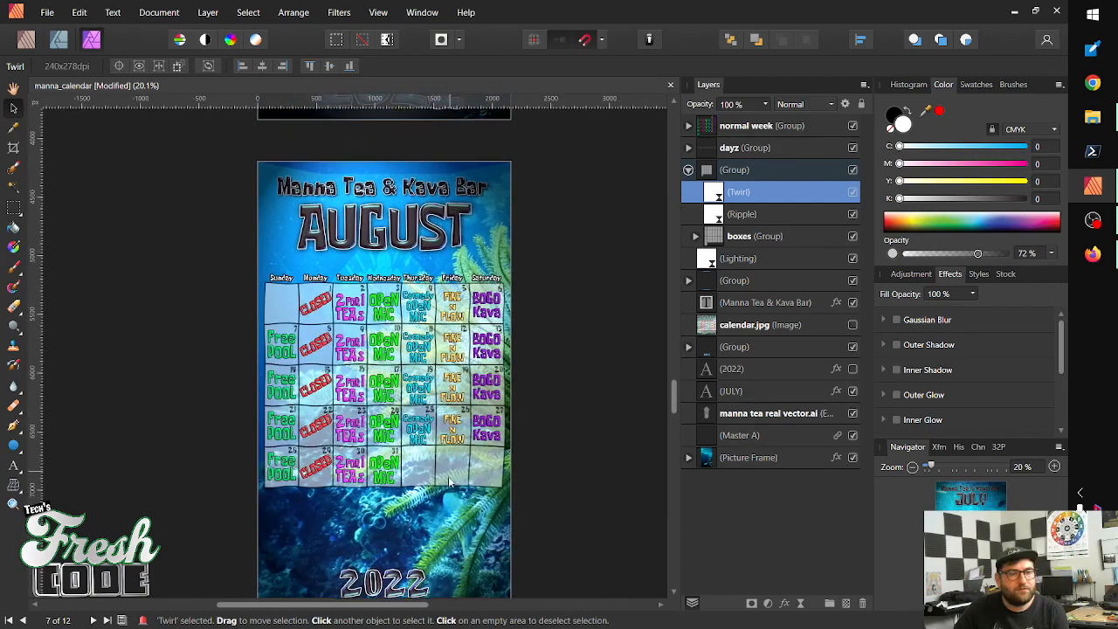
scroll(463, 487, "down", 3)
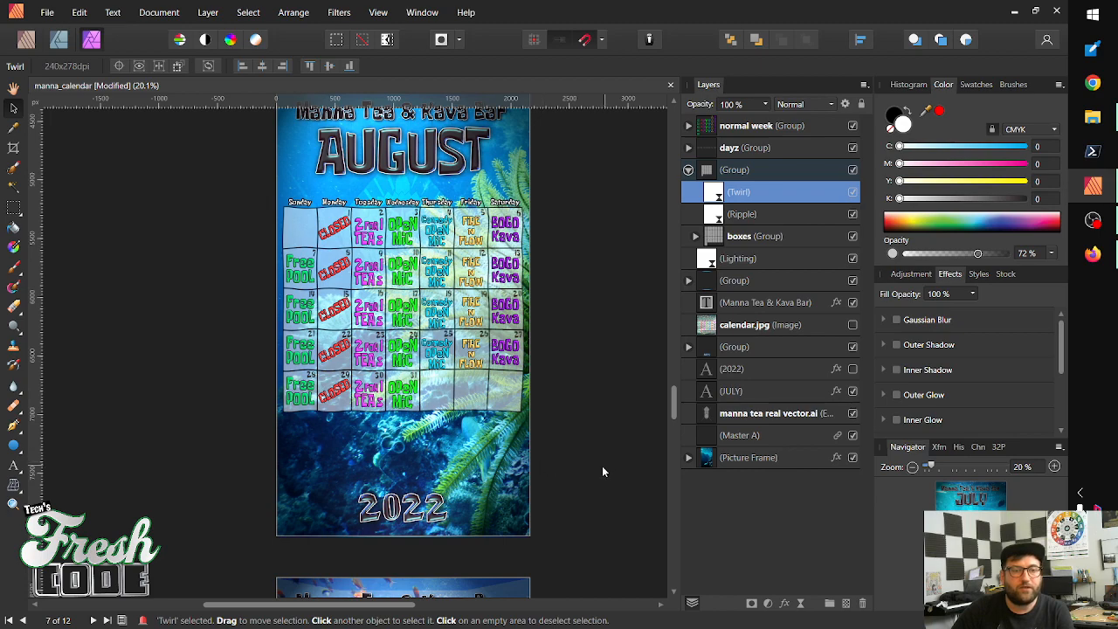
Review the rest of the August page, the September page and the full October page with its unwarped grid
left_click_drag(595, 474, 532, 410)
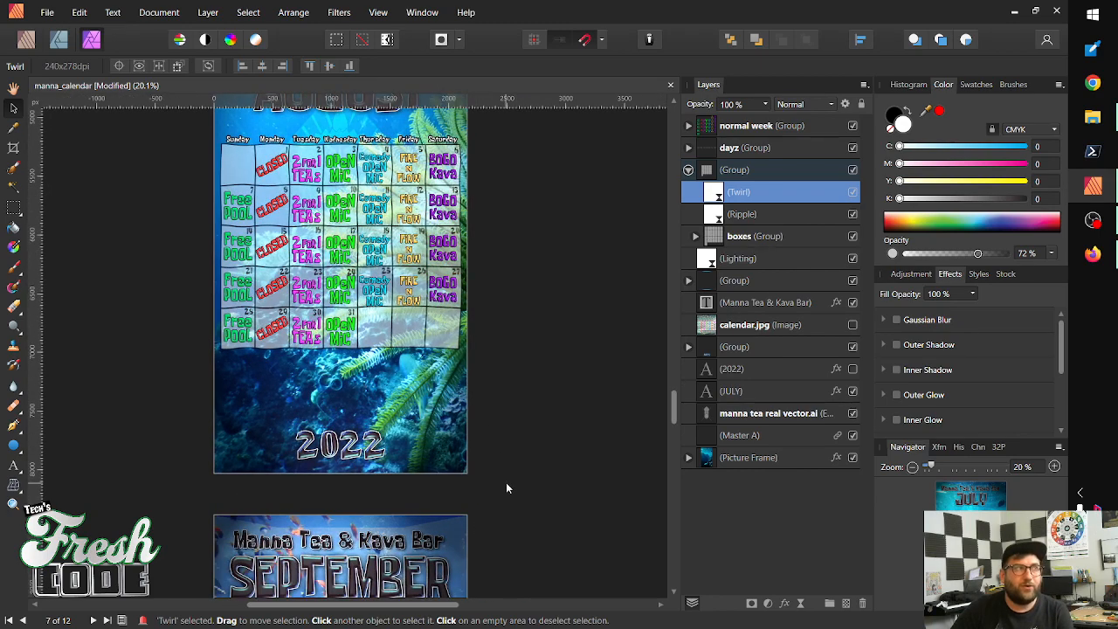
left_click_drag(489, 515, 523, 358)
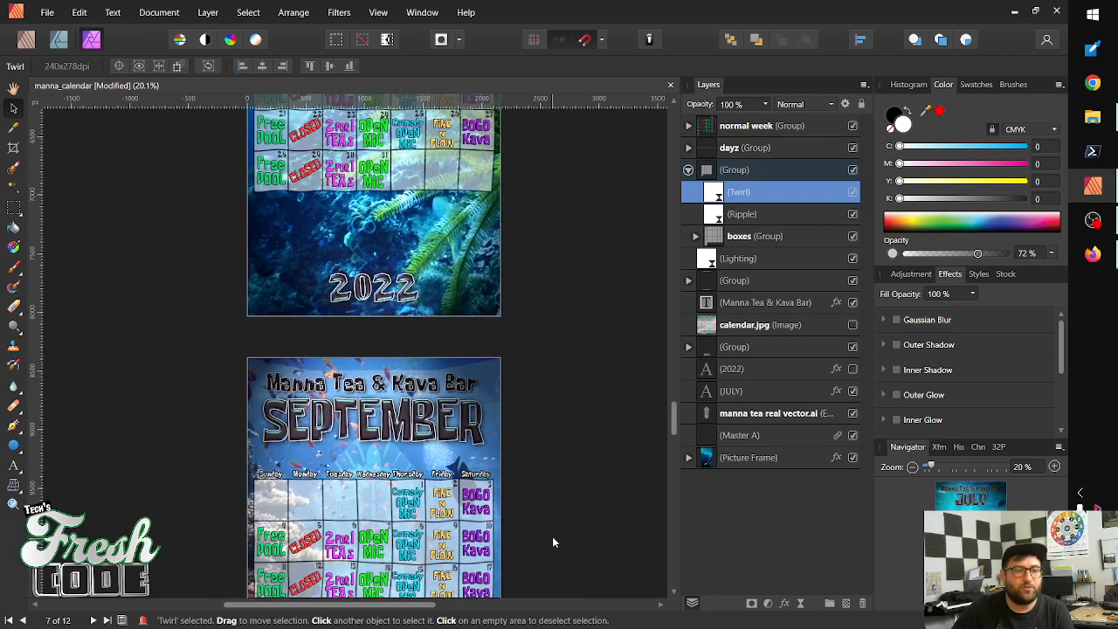
left_click_drag(559, 539, 561, 332)
left_click_drag(548, 528, 554, 412)
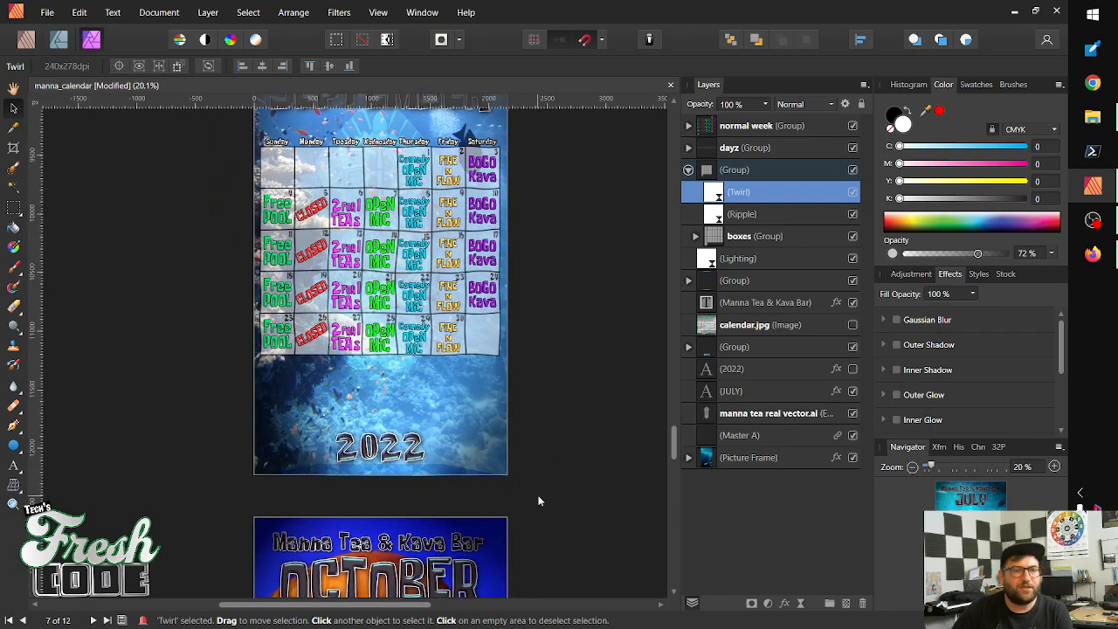
scroll(543, 479, "down", 1)
left_click_drag(544, 532, 559, 378)
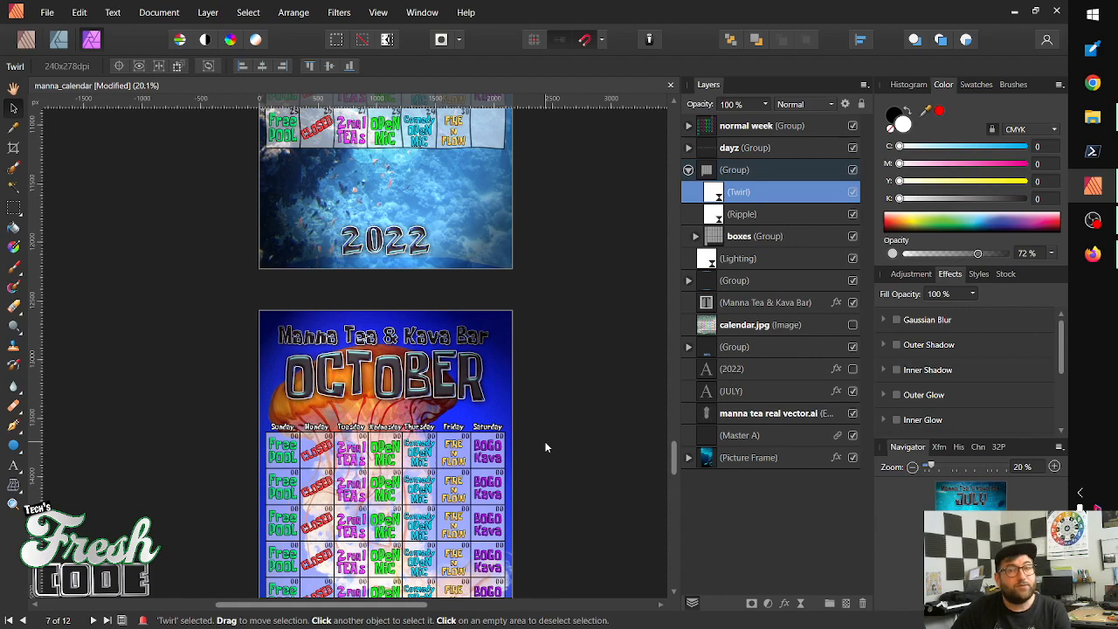
left_click_drag(550, 451, 559, 364)
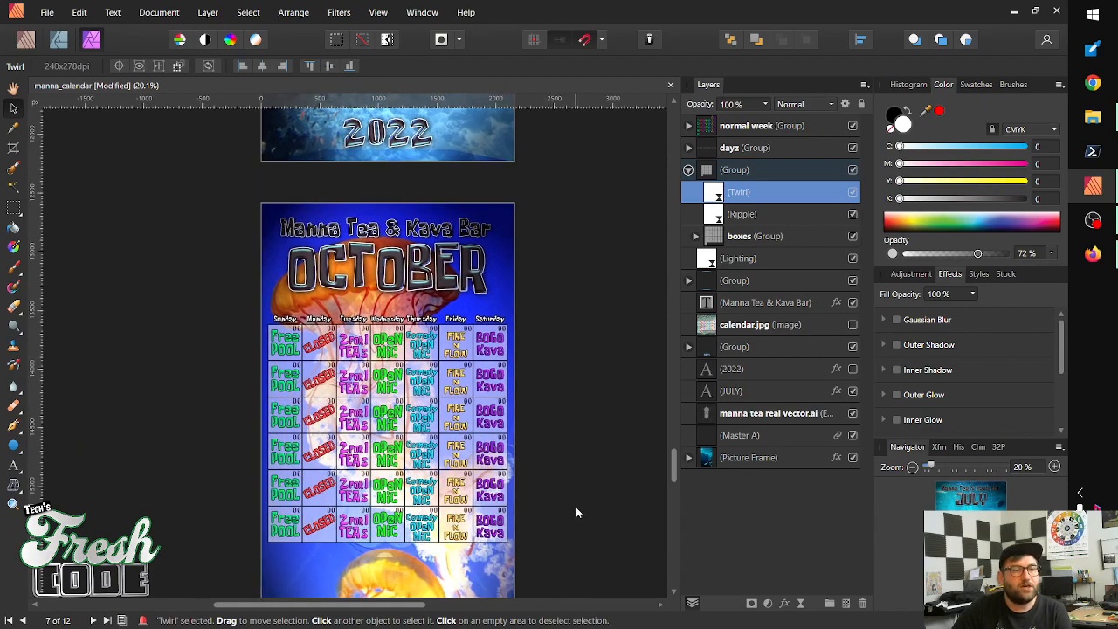
left_click_drag(576, 538, 576, 475)
scroll(577, 472, "down", 1)
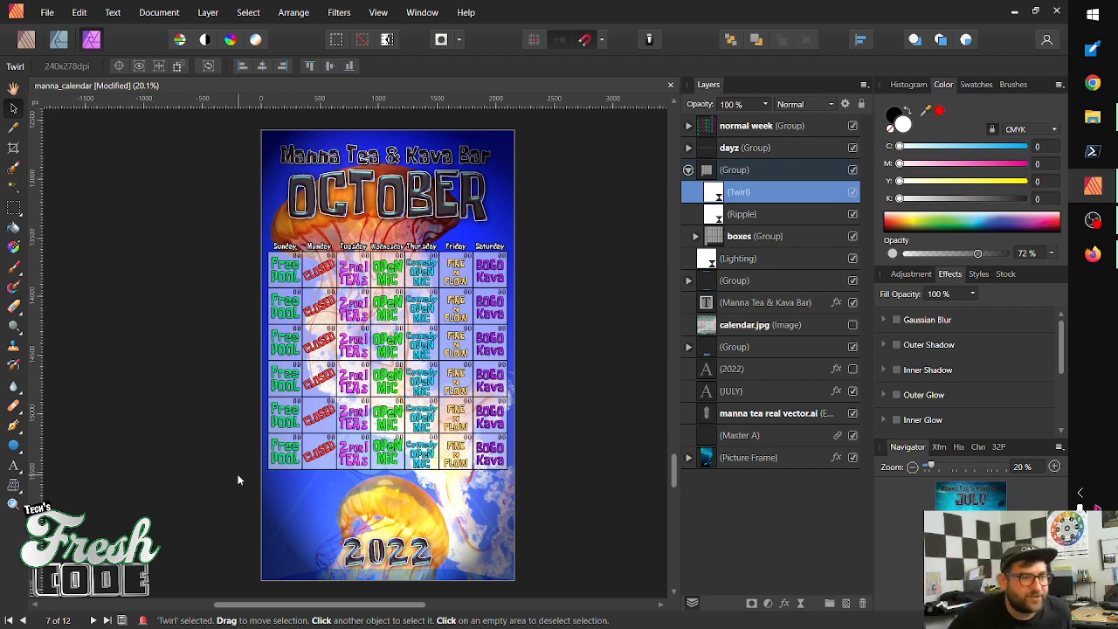
left_click(18, 493)
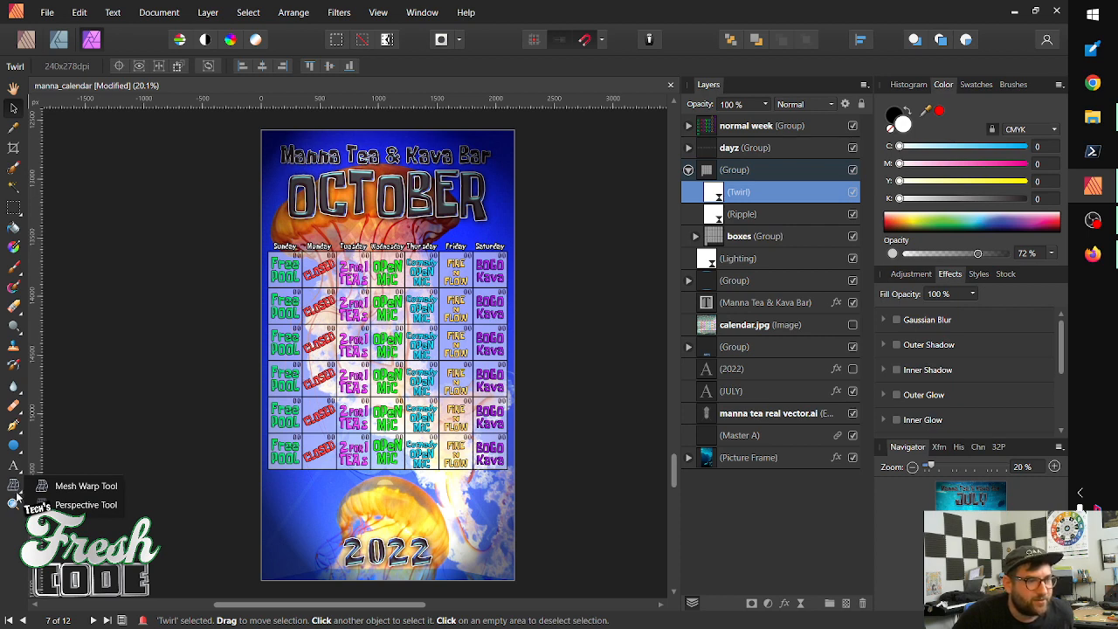
left_click(110, 416)
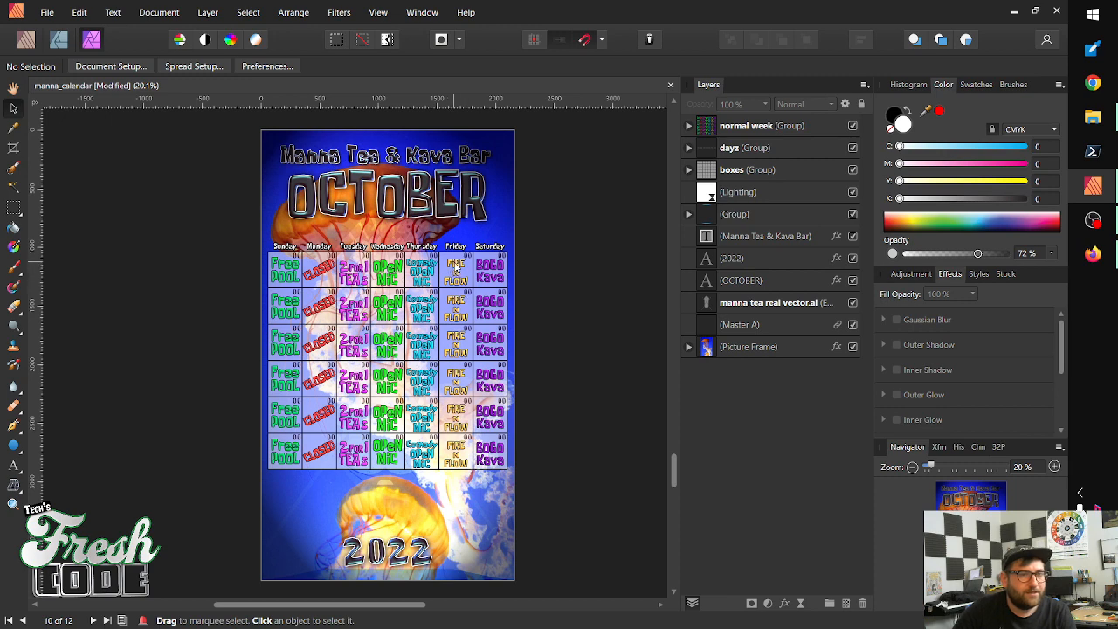
Hide the event labels in the Sunday to Friday cells of October's first week
left_click(455, 272)
double_click(455, 273)
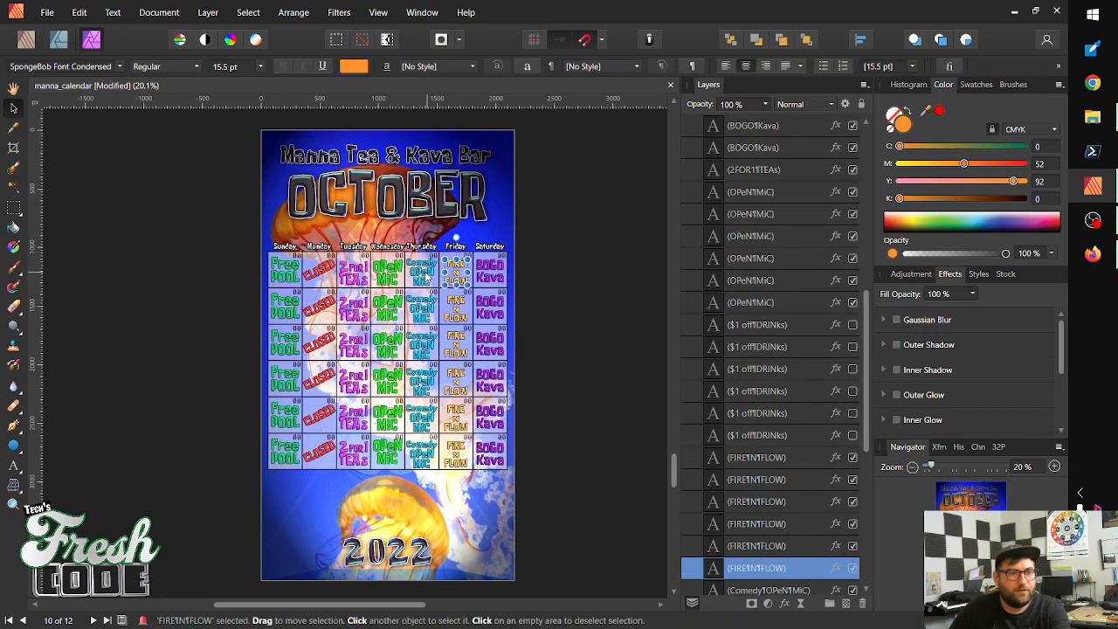
left_click(427, 277, "shift")
left_click(387, 278, "shift")
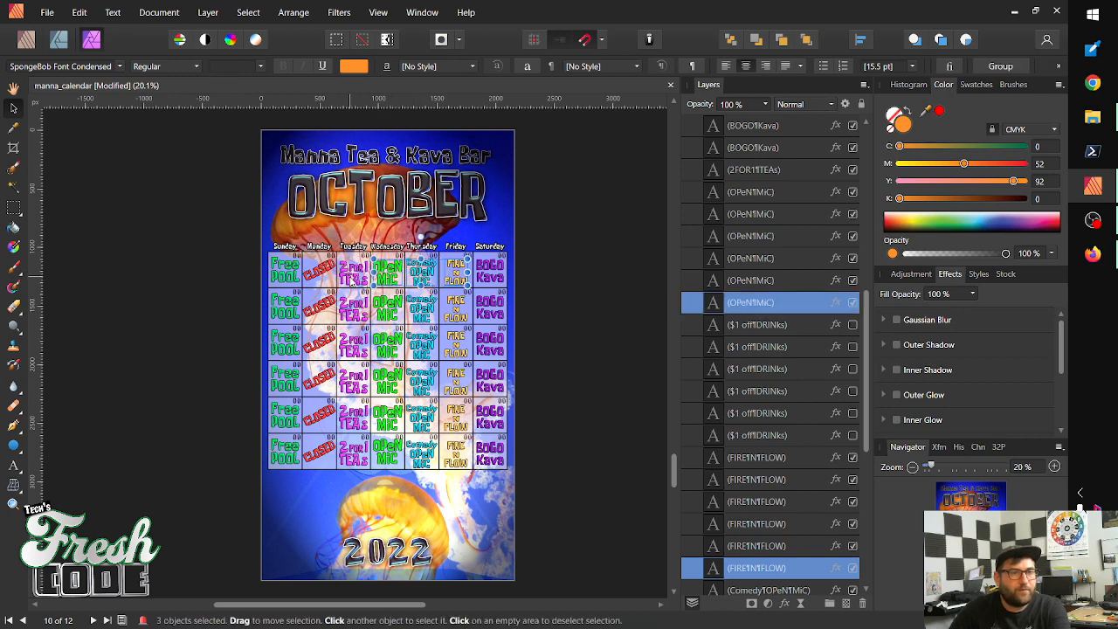
left_click(354, 279, "shift")
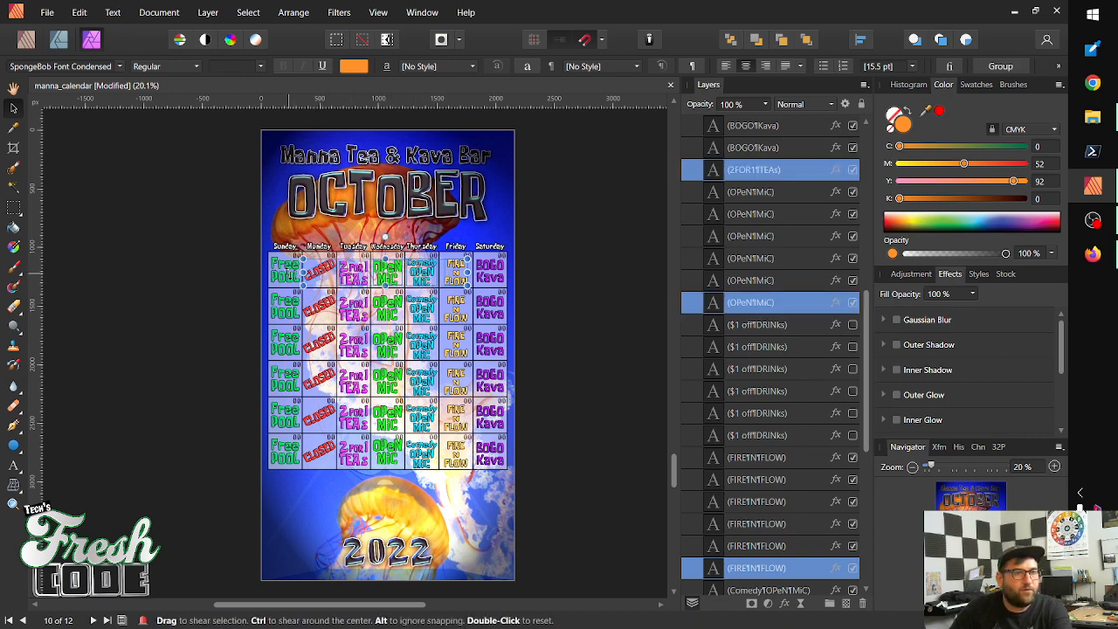
left_click(288, 280, "shift")
left_click(293, 282, "shift")
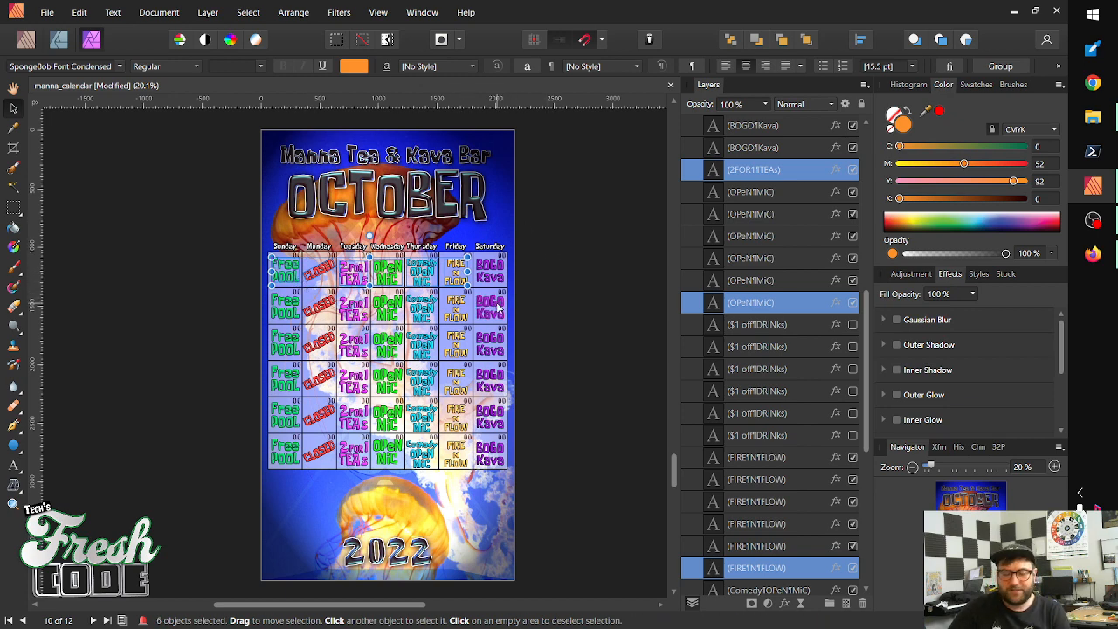
left_click(853, 304)
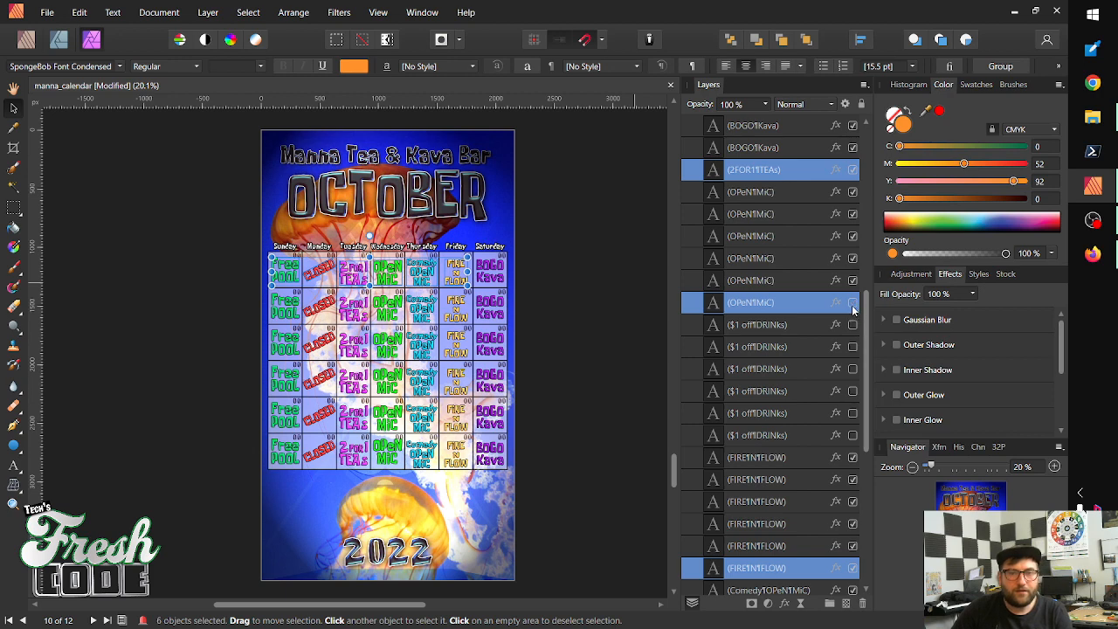
Hide the event labels in all seven cells of October's sixth week
double_click(491, 456)
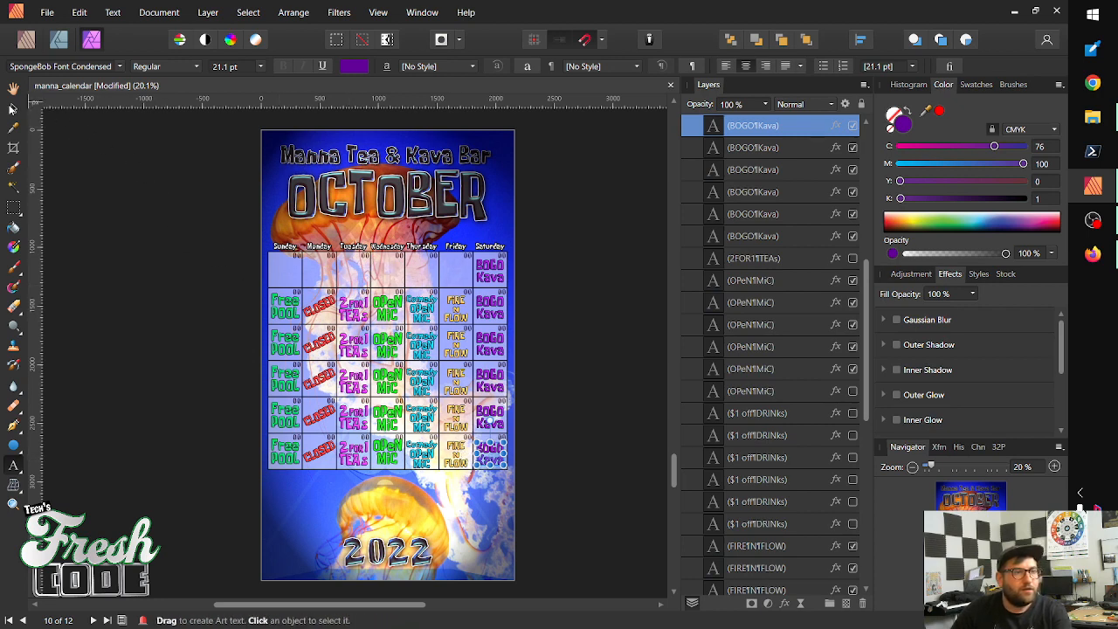
left_click(13, 108)
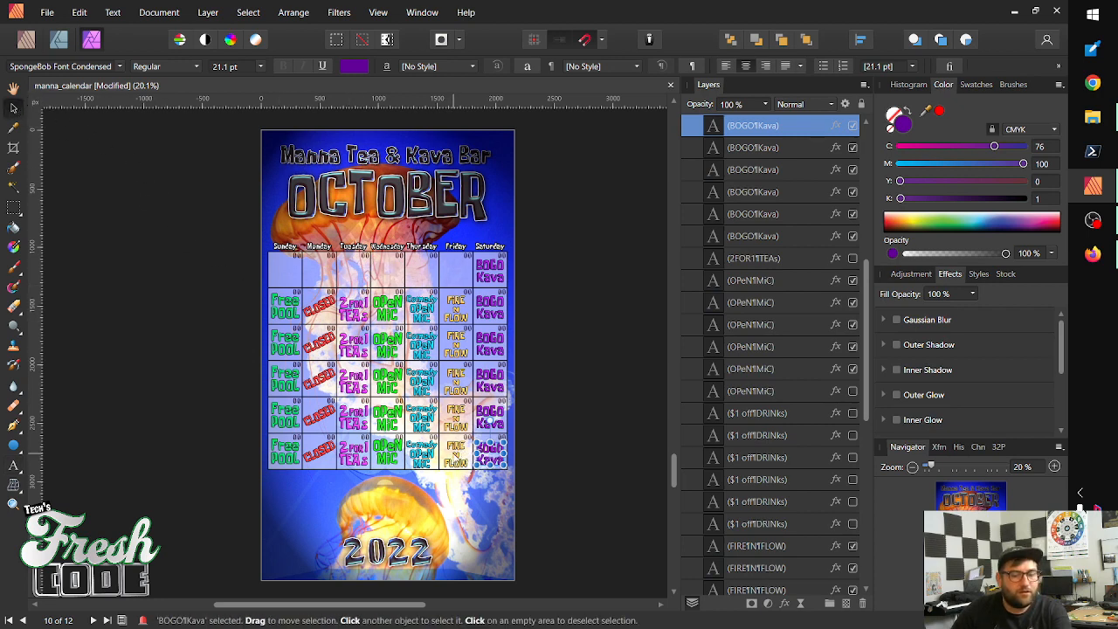
left_click(456, 459, "shift")
left_click(419, 456, "shift")
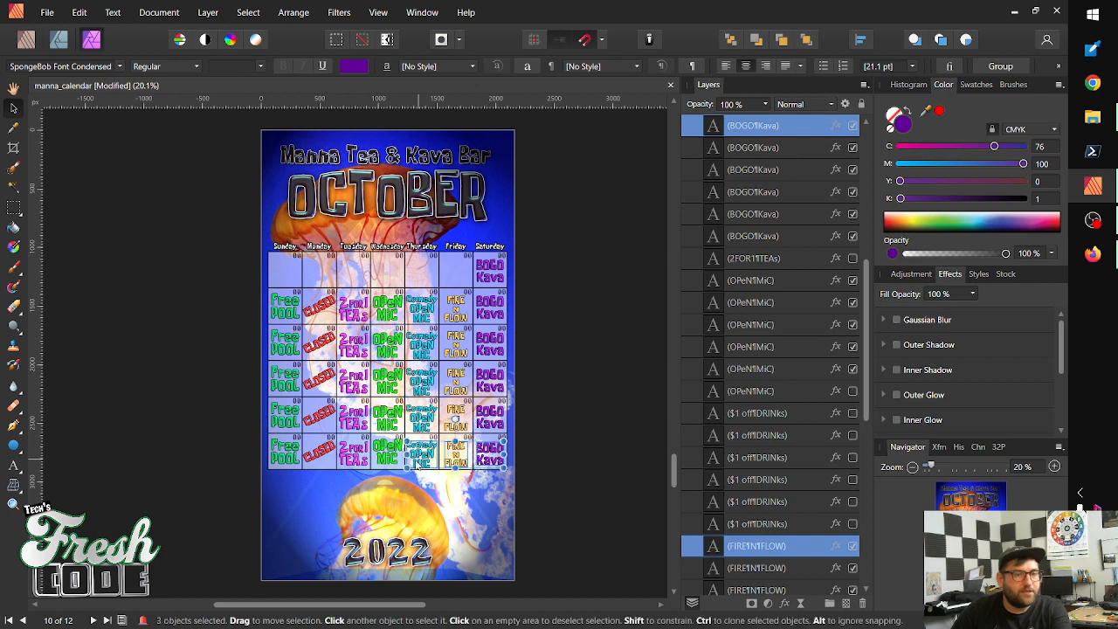
left_click(386, 459, "shift")
left_click(354, 460, "shift")
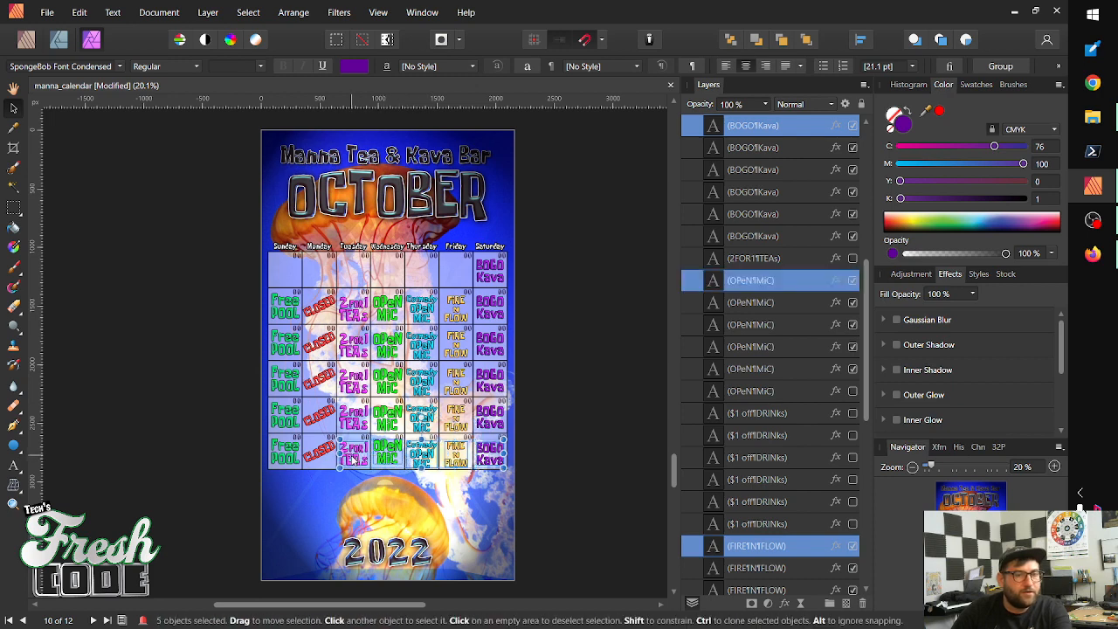
left_click(319, 454, "shift")
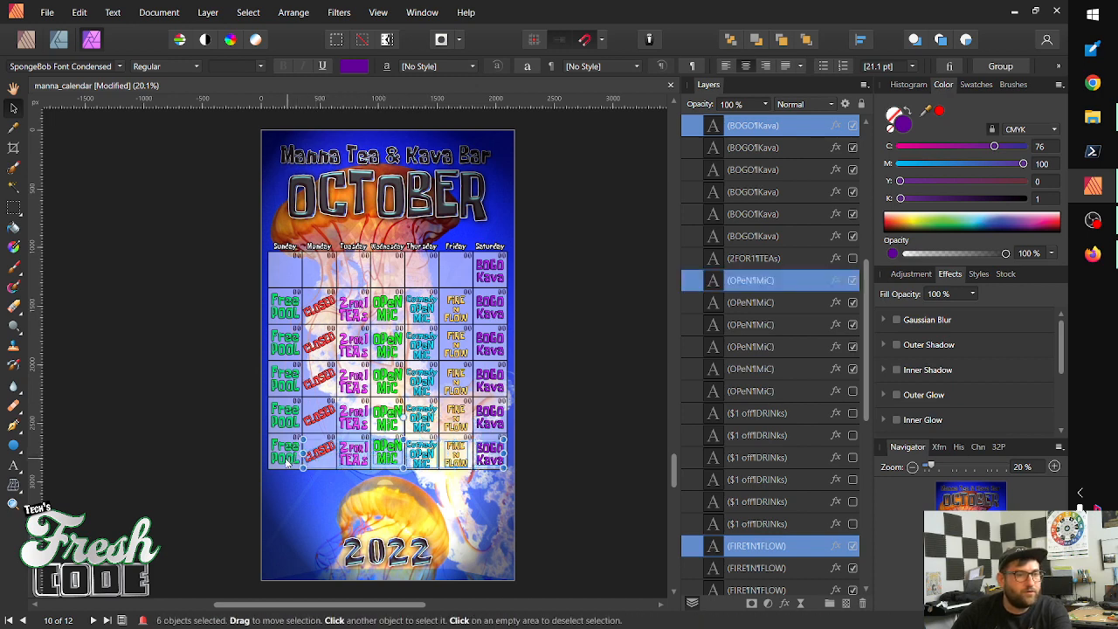
left_click(284, 461, "shift")
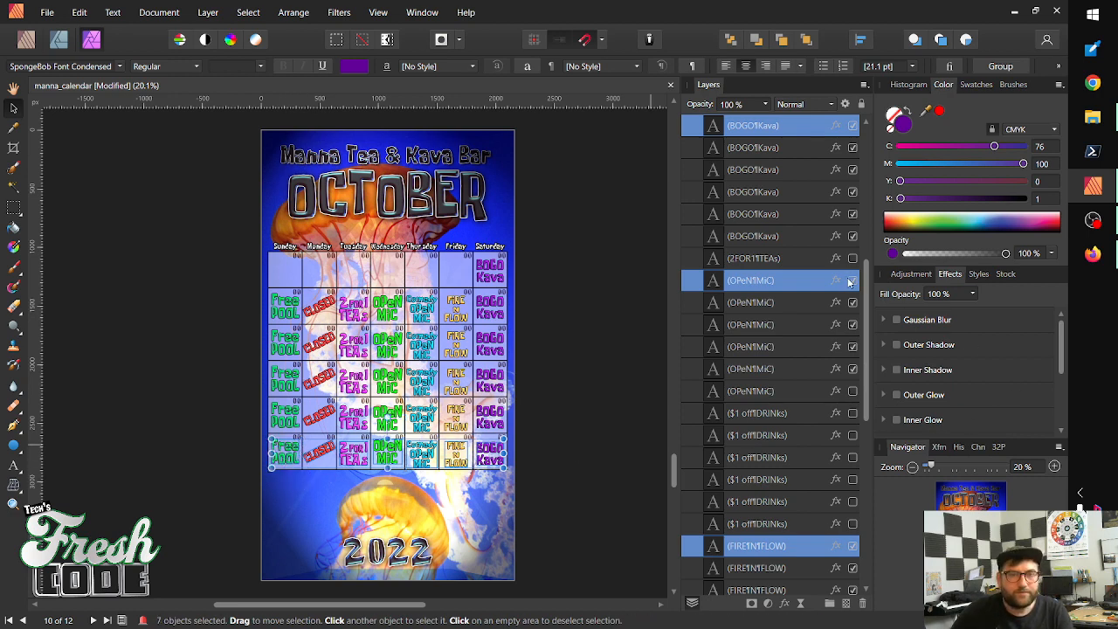
left_click(851, 281)
left_click(572, 470)
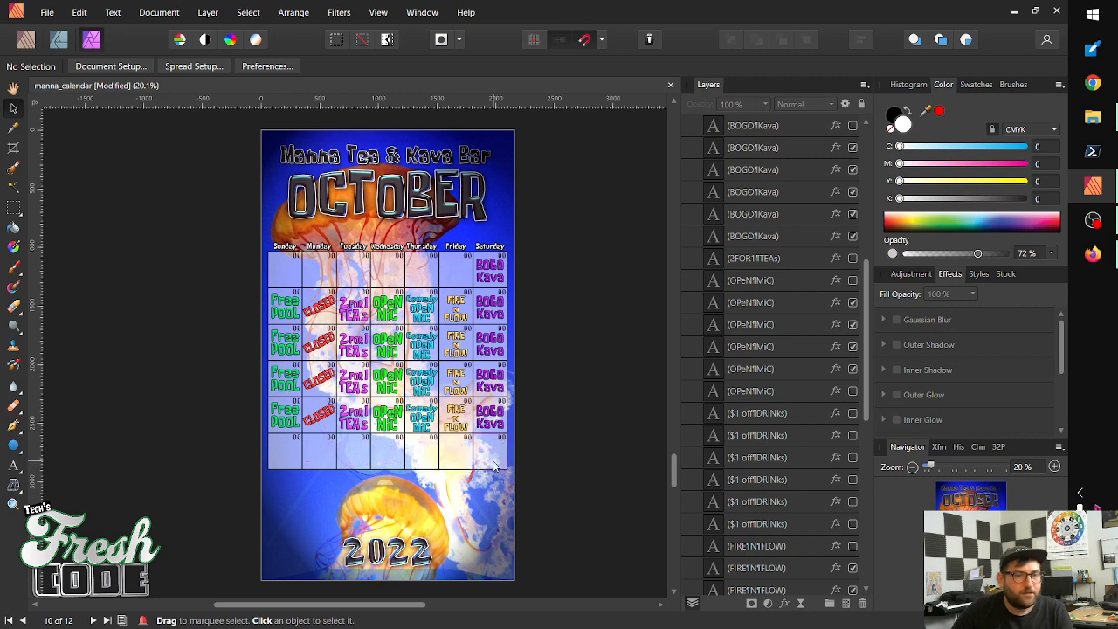
Hide the group holding the sixth-week row of day boxes on the October page
left_click(493, 467)
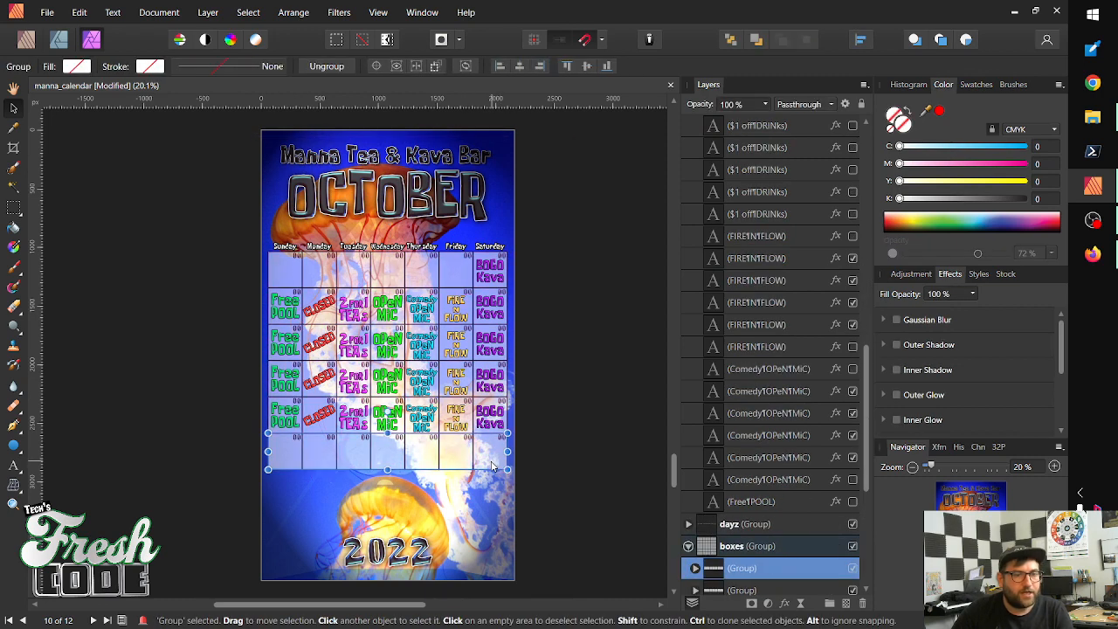
left_click(853, 568)
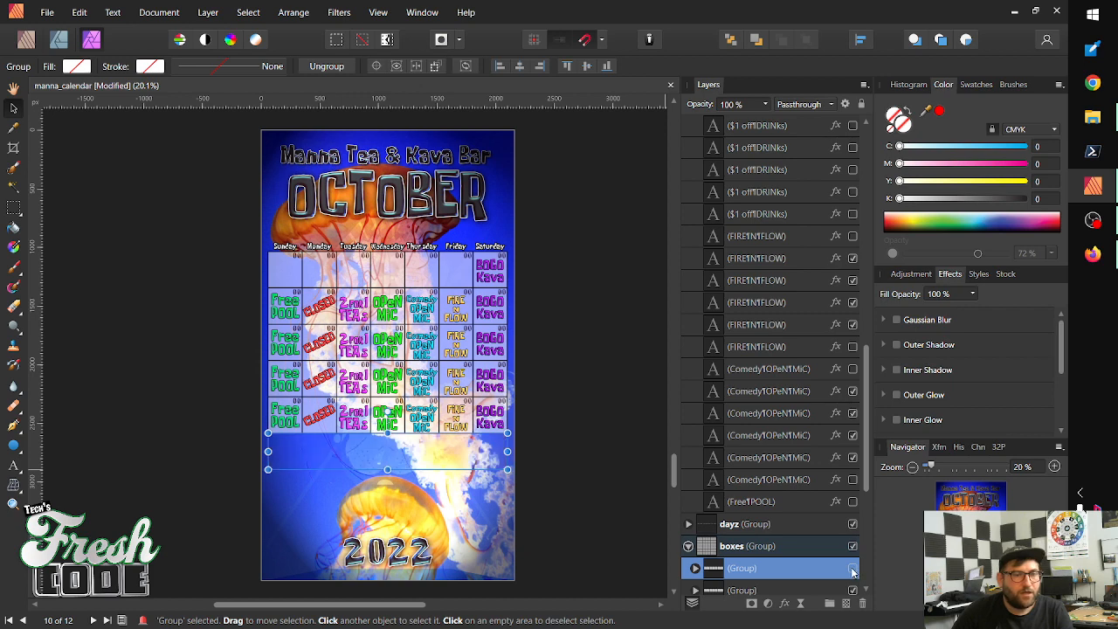
left_click(593, 334)
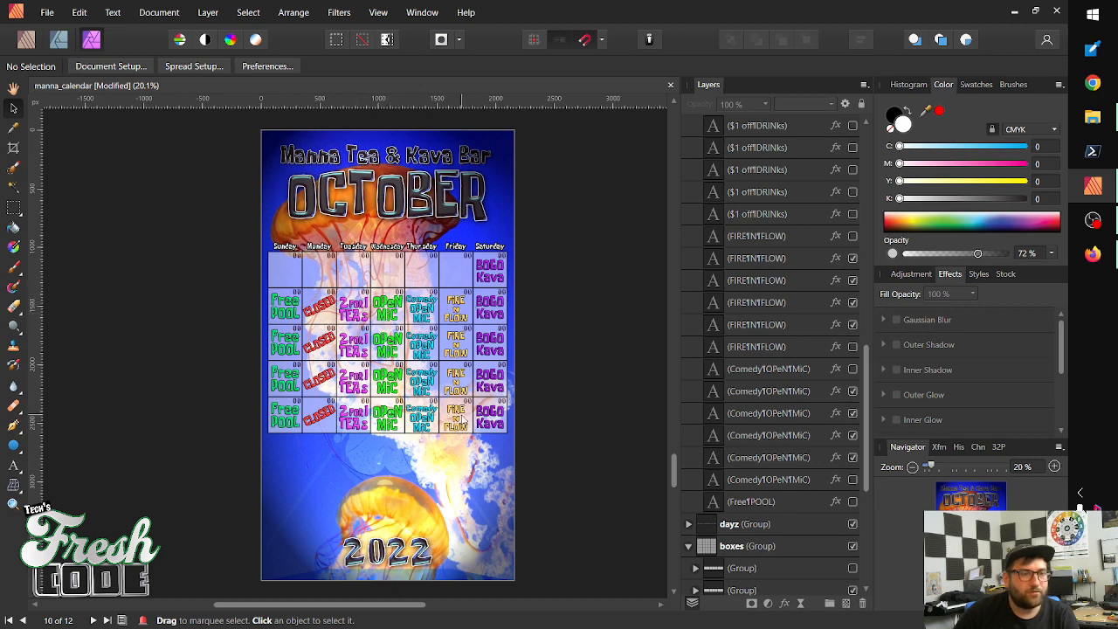
left_click(455, 425)
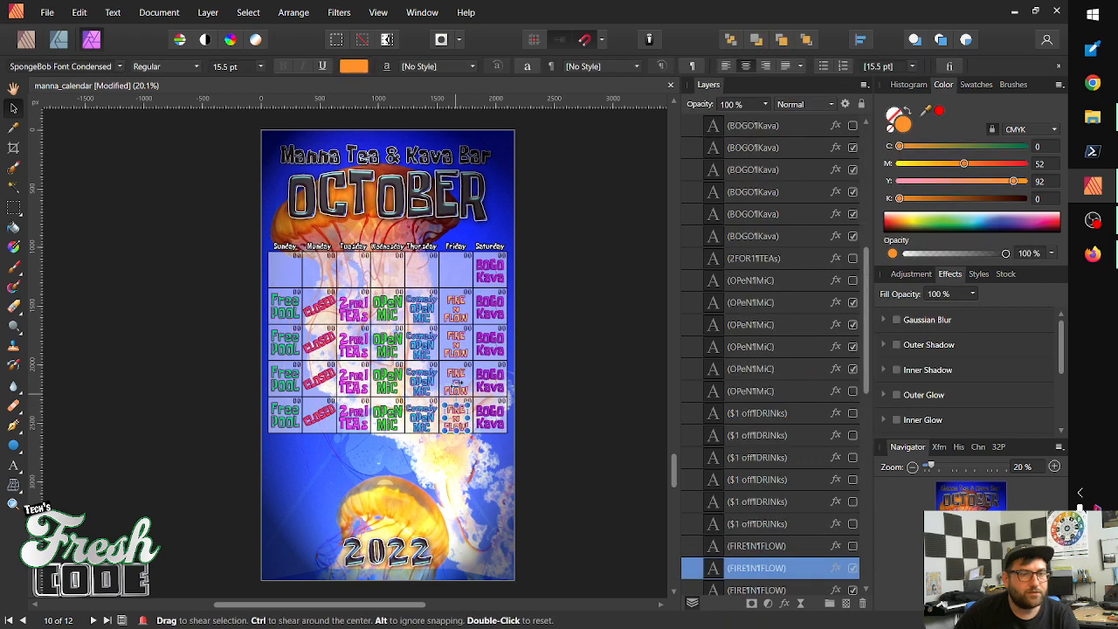
left_click_drag(866, 355, 866, 172)
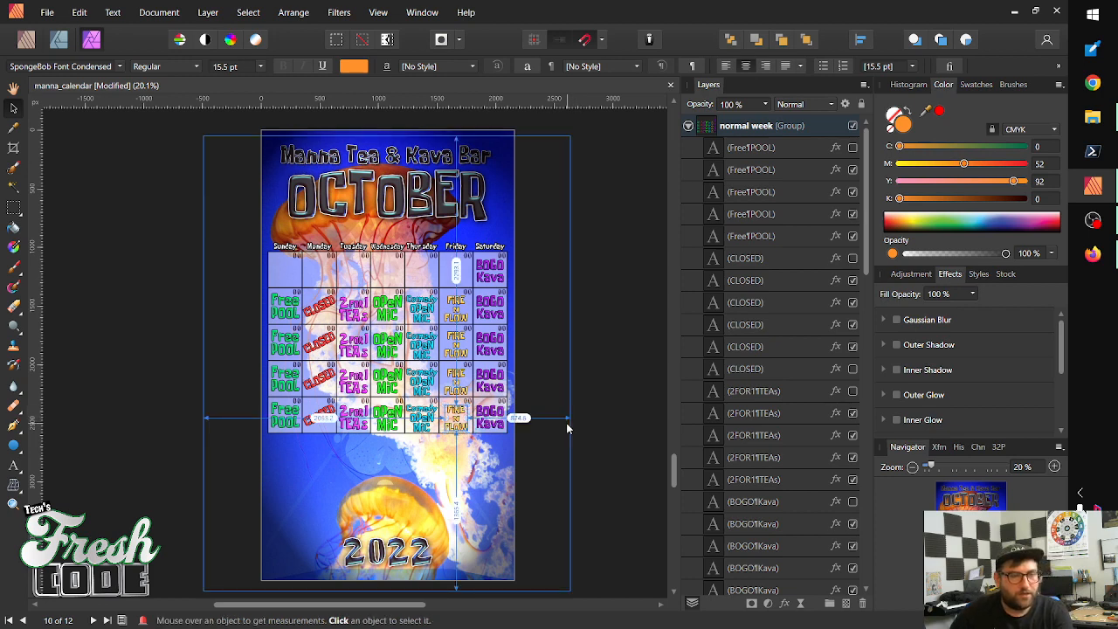
Undo the hiding of October's sixth-week day boxes and event labels
key("ctrl+z")
key("ctrl+z")
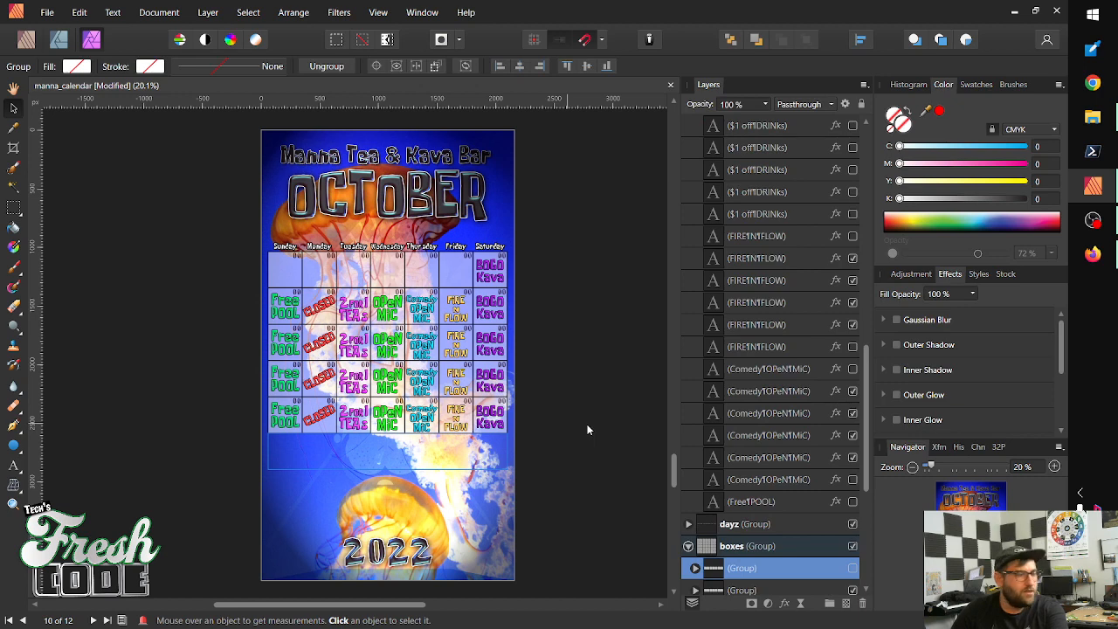
key("ctrl+z")
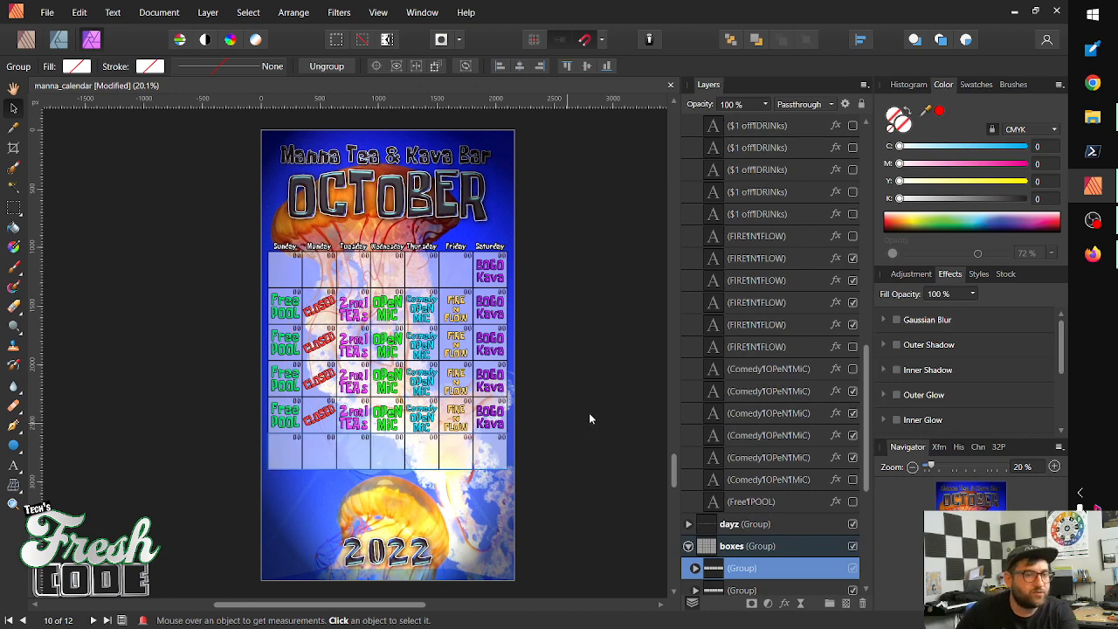
key("ctrl+z")
key("ctrl+z")
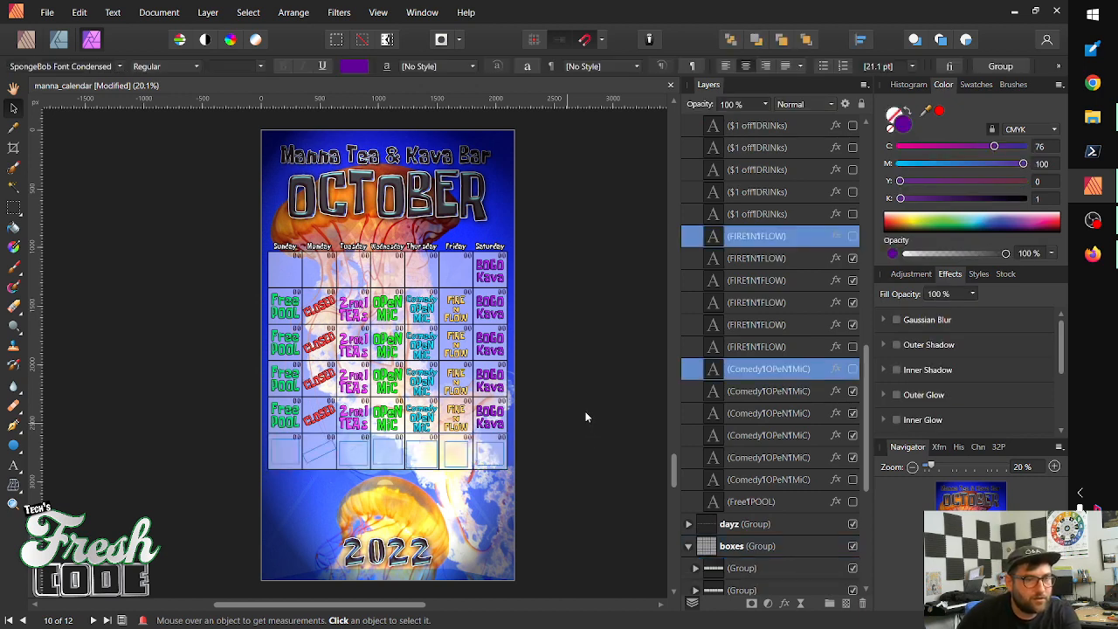
key("ctrl+z")
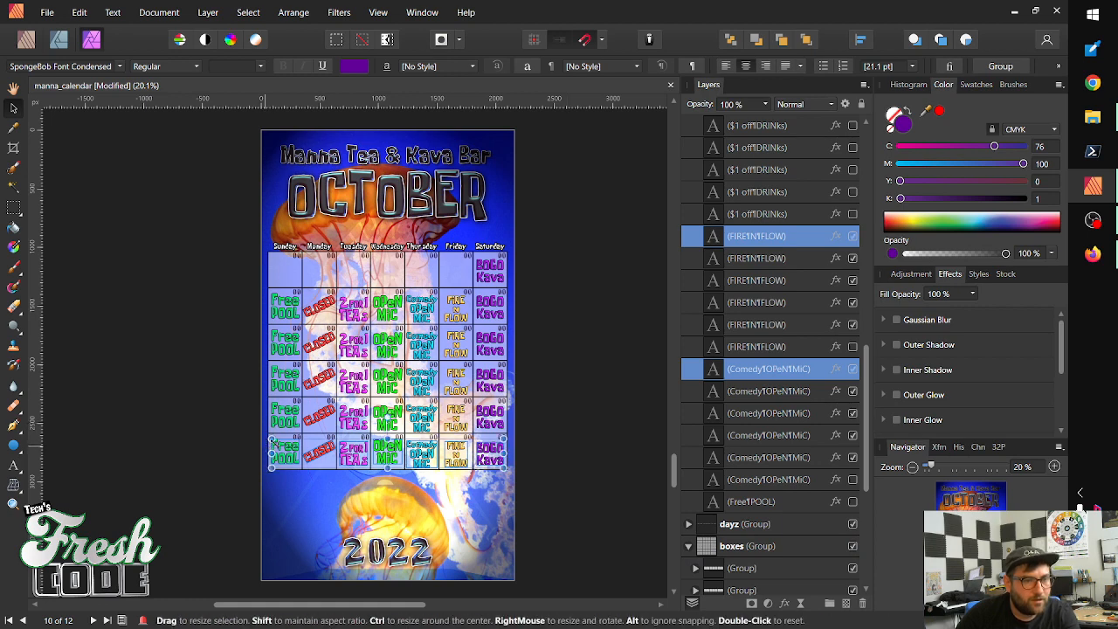
Leave the Sunday and Monday labels out of the selection and hide the sixth week's Tuesday to Saturday event labels
left_click(319, 455, "shift")
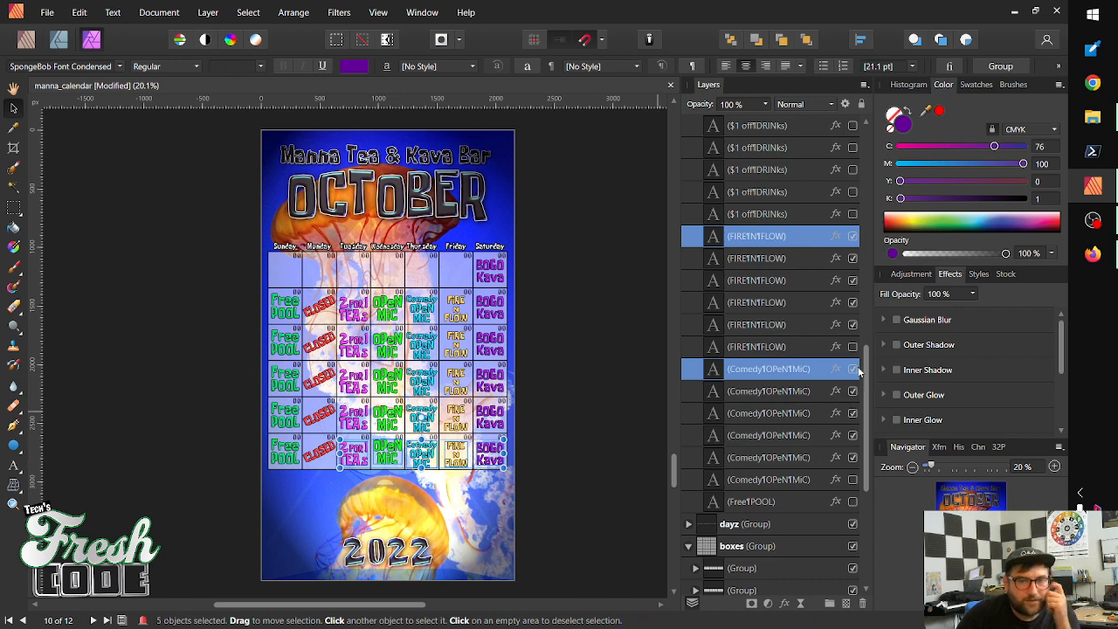
left_click(854, 370)
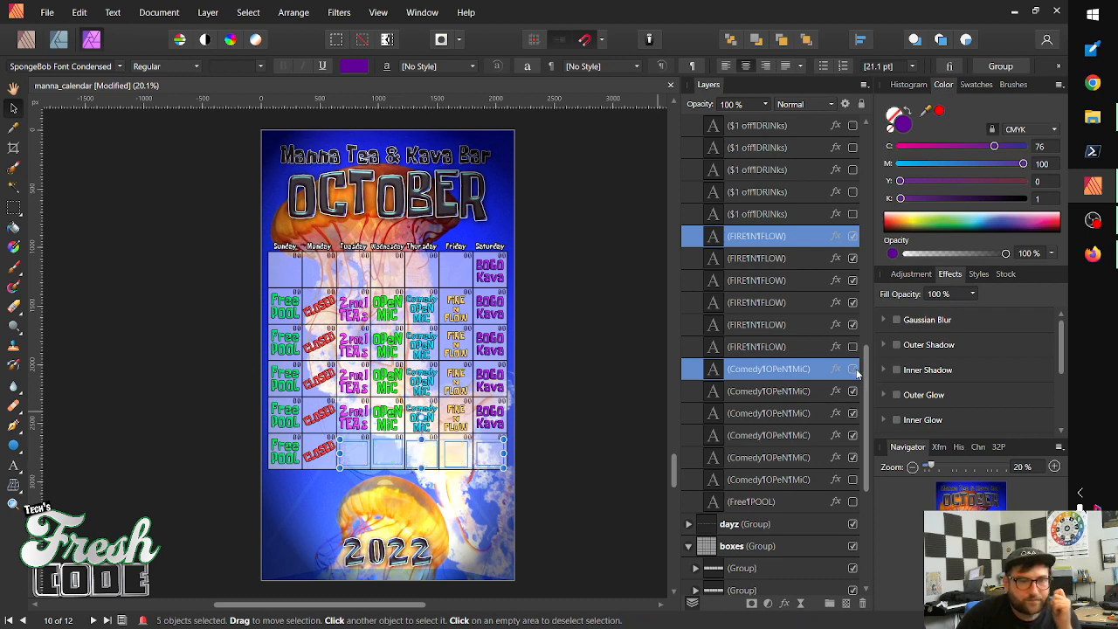
left_click(541, 438)
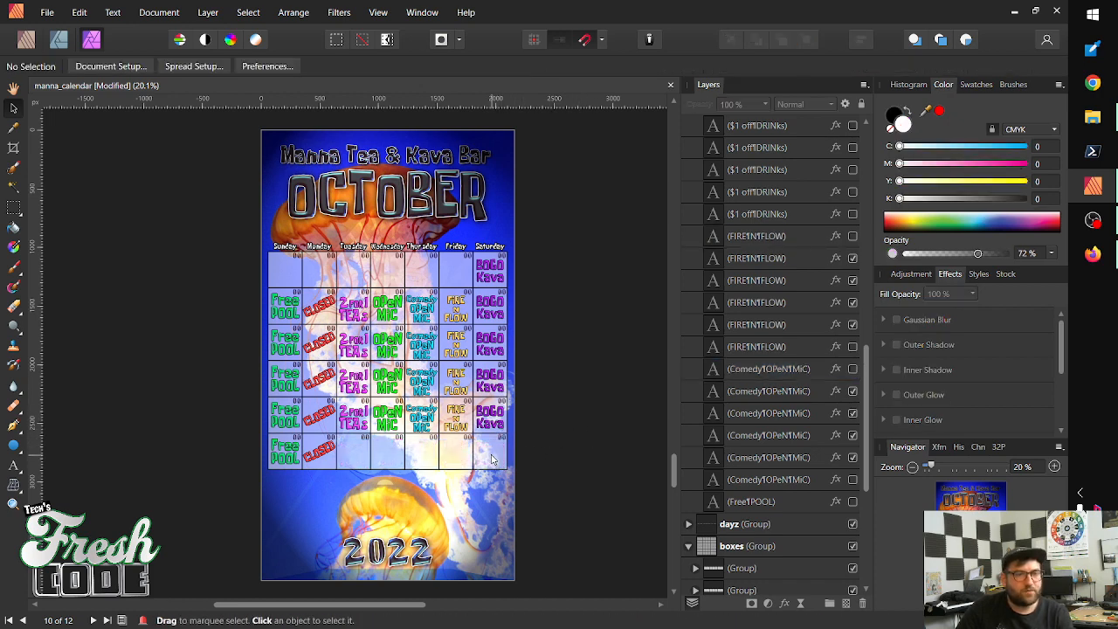
Hide the Tuesday to Saturday day boxes in the sixth-week row of the October grid
left_click(492, 463)
double_click(485, 462)
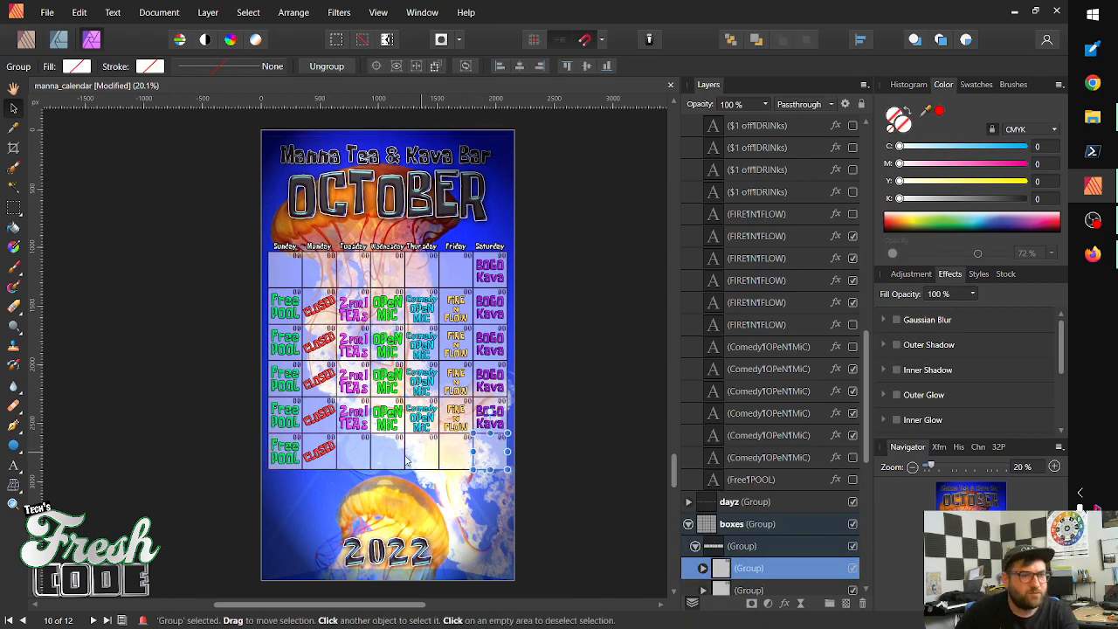
left_click(452, 462, "shift")
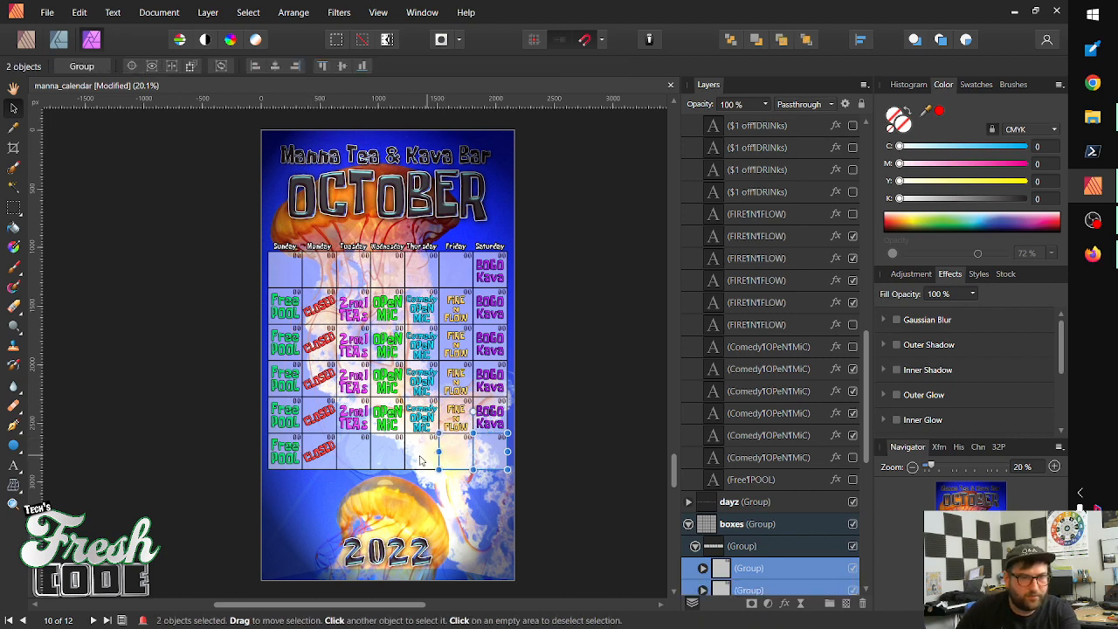
left_click(423, 455, "shift")
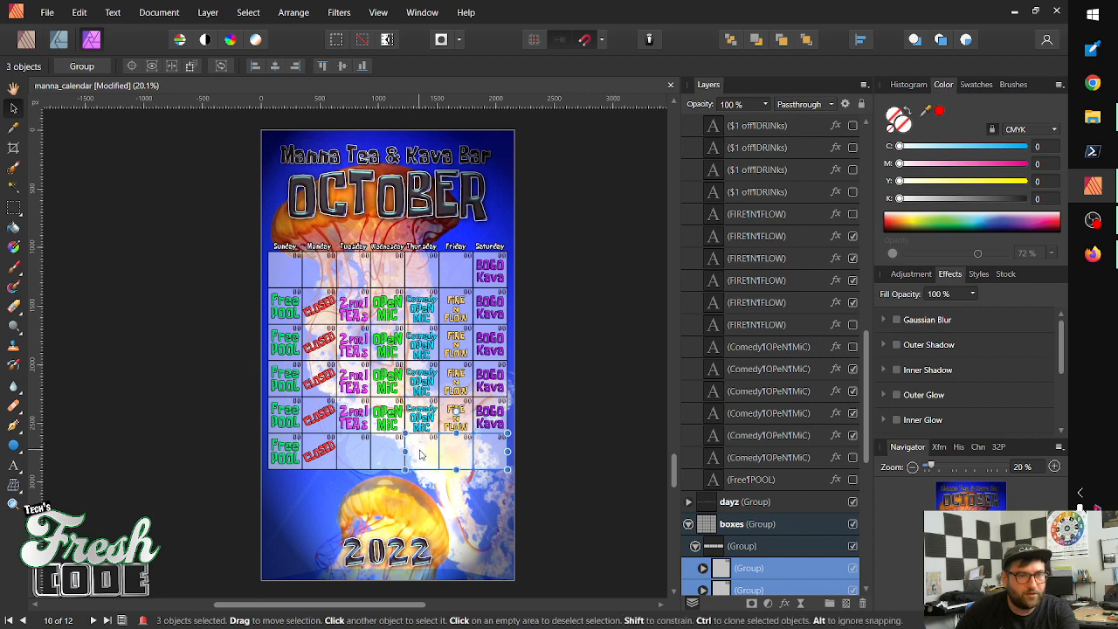
left_click(390, 457, "shift")
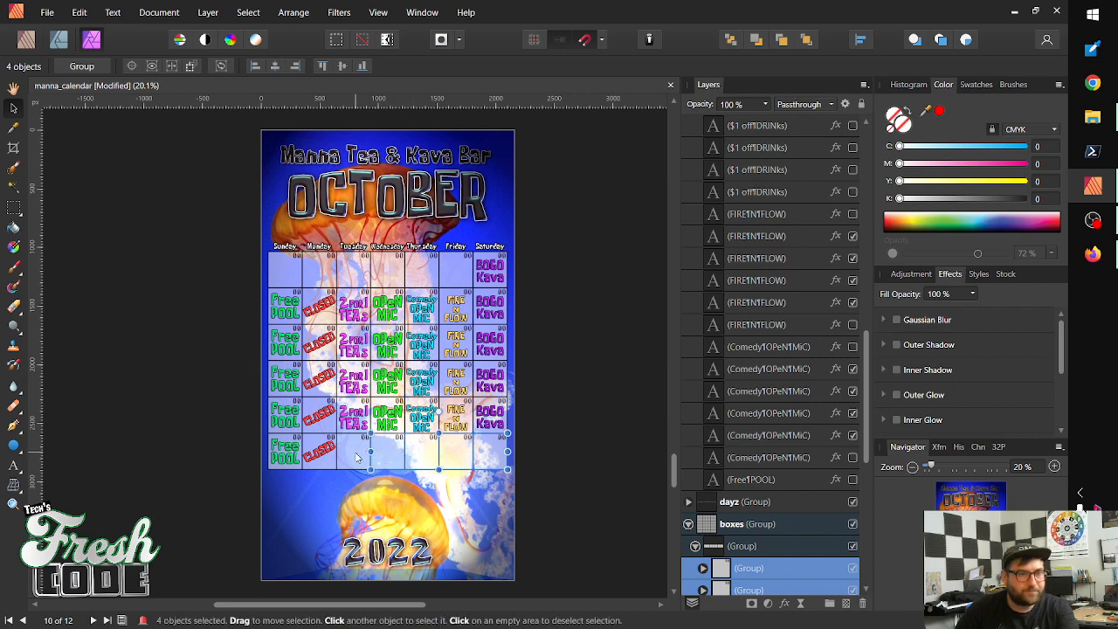
left_click(361, 459, "shift")
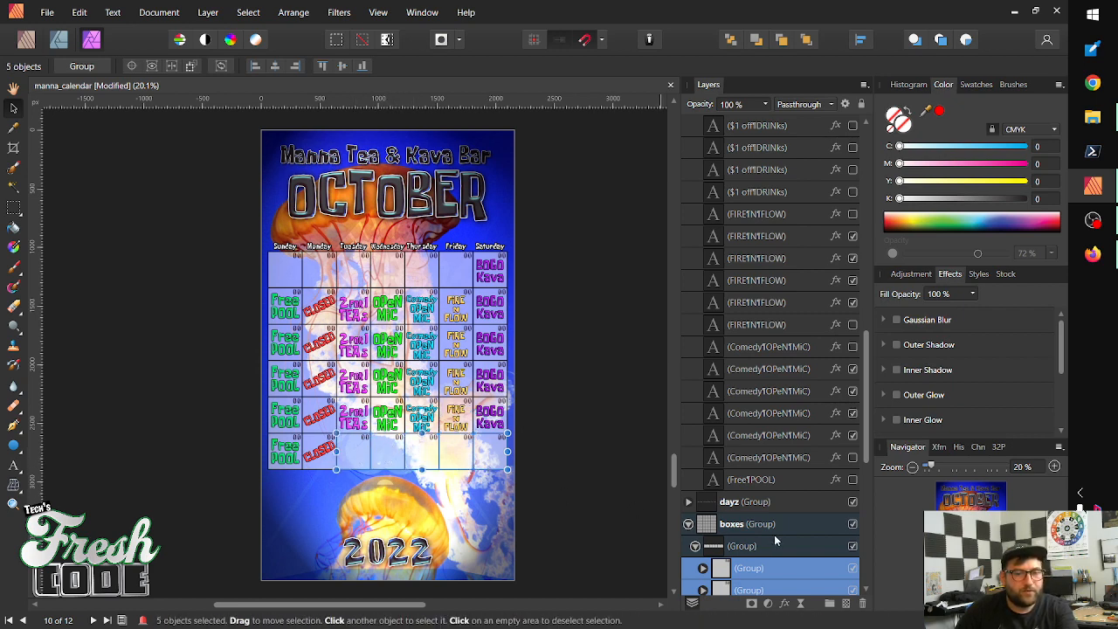
left_click(853, 568)
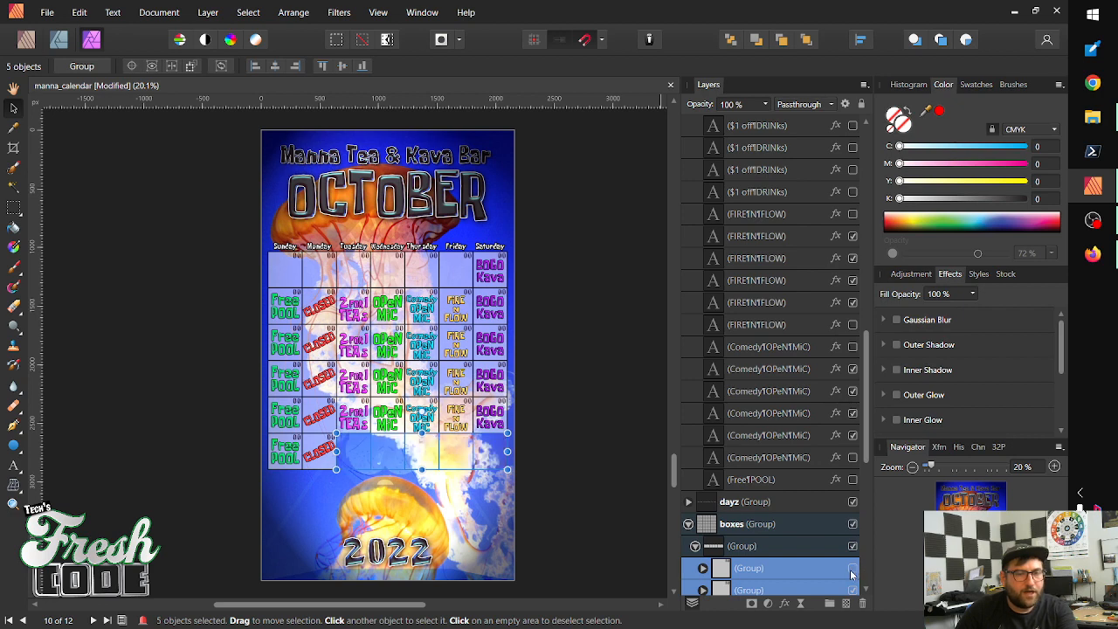
left_click(579, 384)
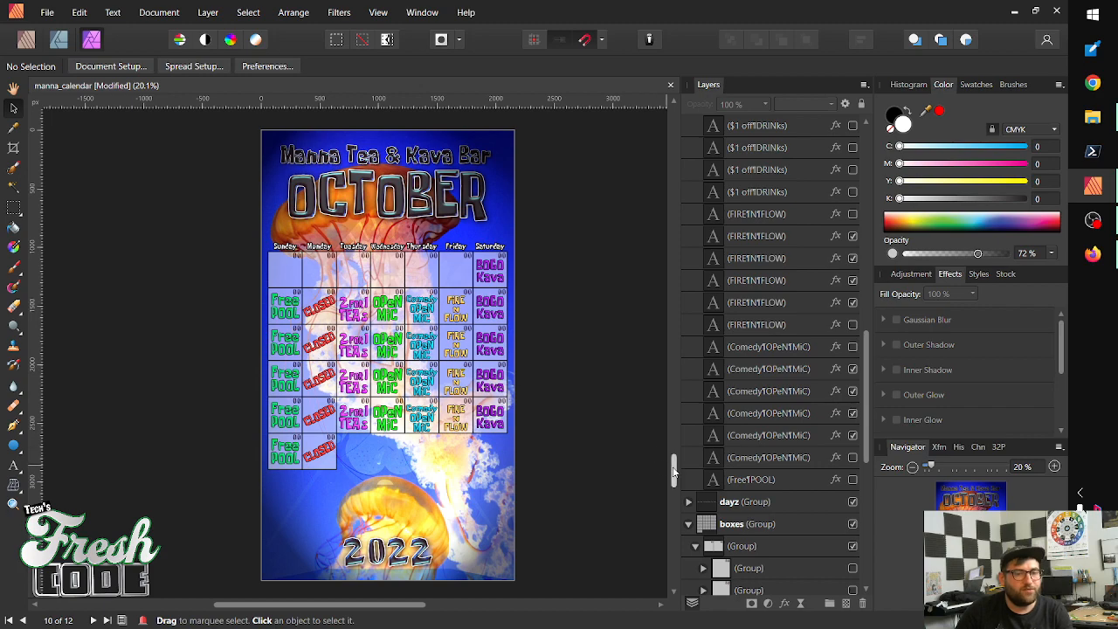
mouse_move(676, 472)
left_mouse_down()
mouse_move(673, 429)
mouse_move(668, 473)
left_mouse_up()
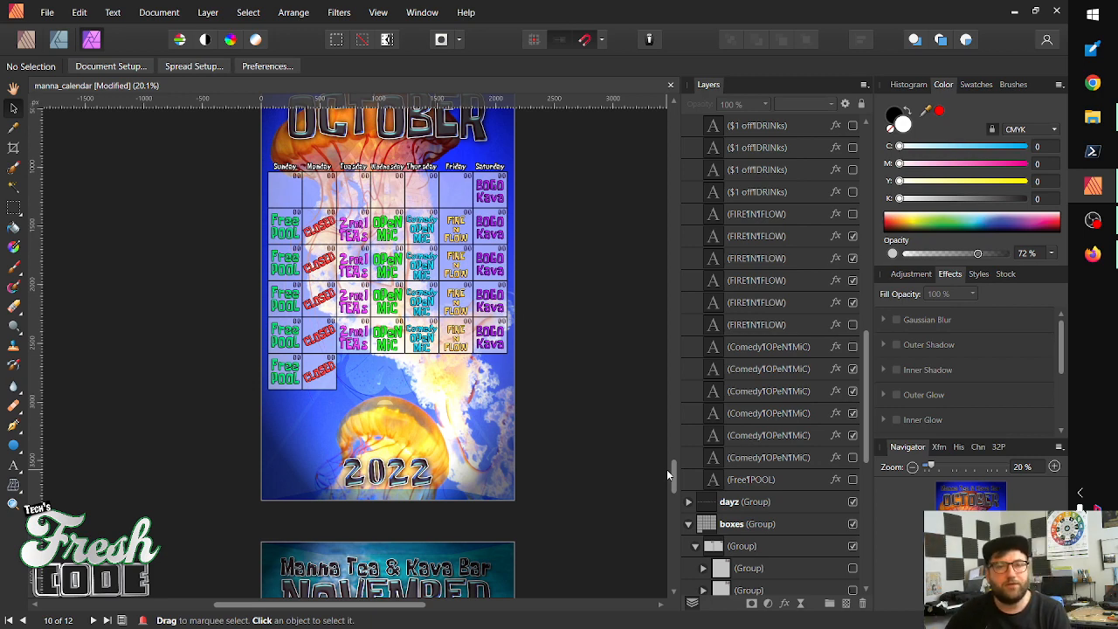
mouse_move(1076, 251)
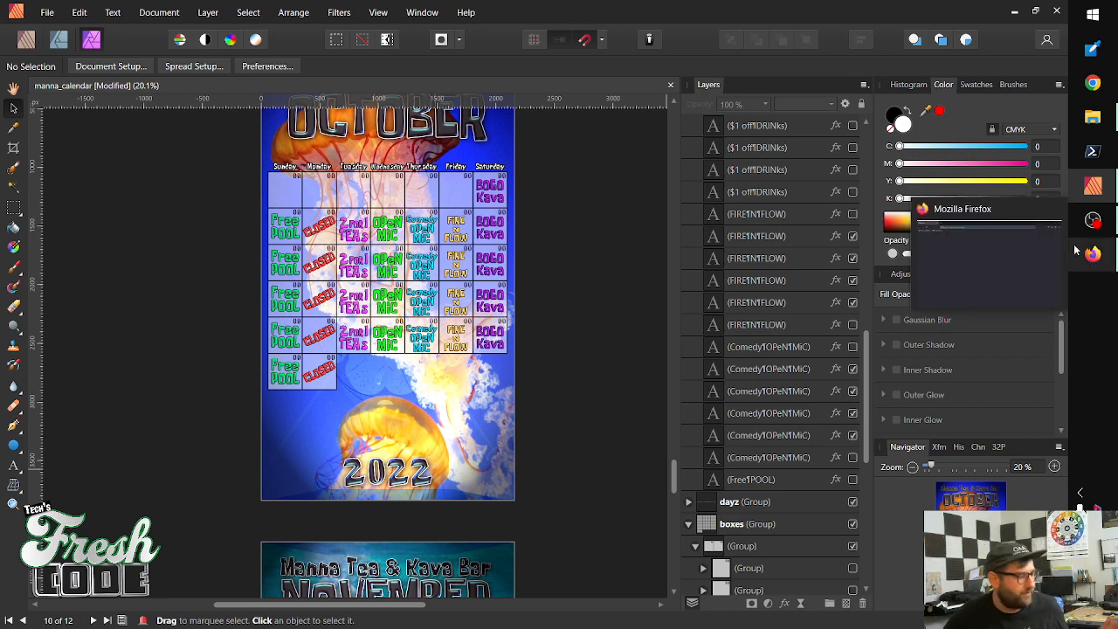
left_click(1027, 252)
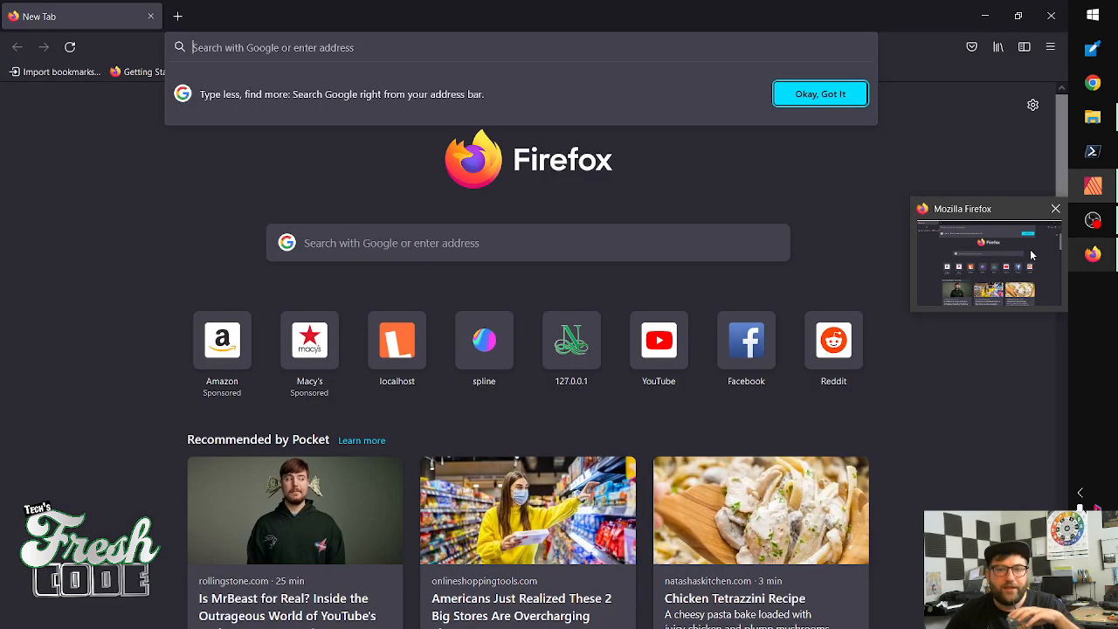
left_click(1055, 208)
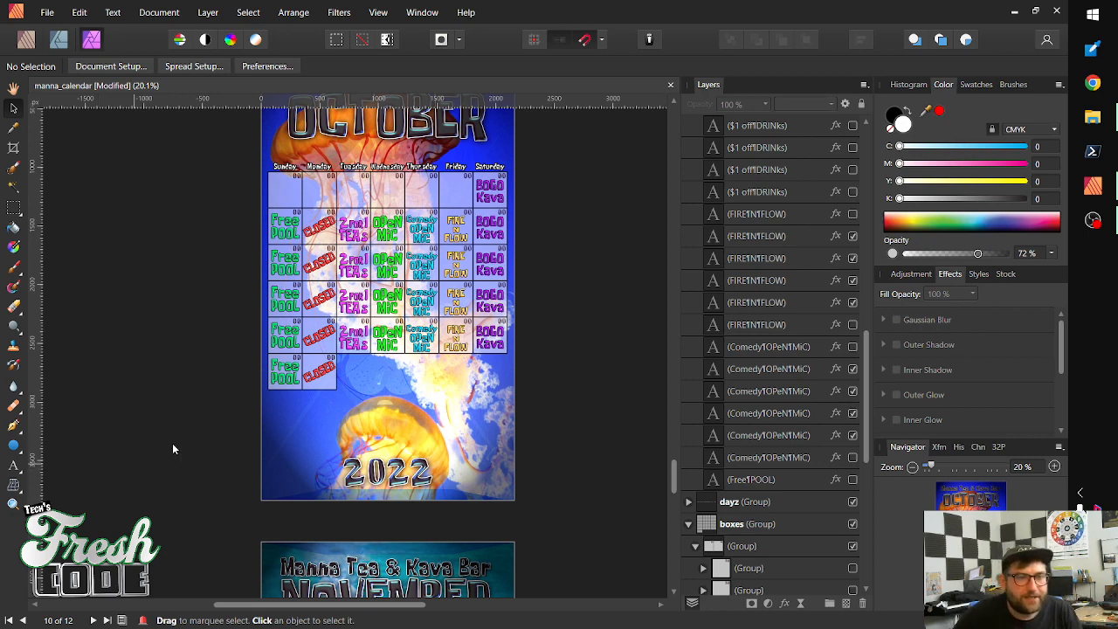
Collapse the "normal week" and "boxes" groups in the October page's layer list
left_click_drag(868, 393, 866, 52)
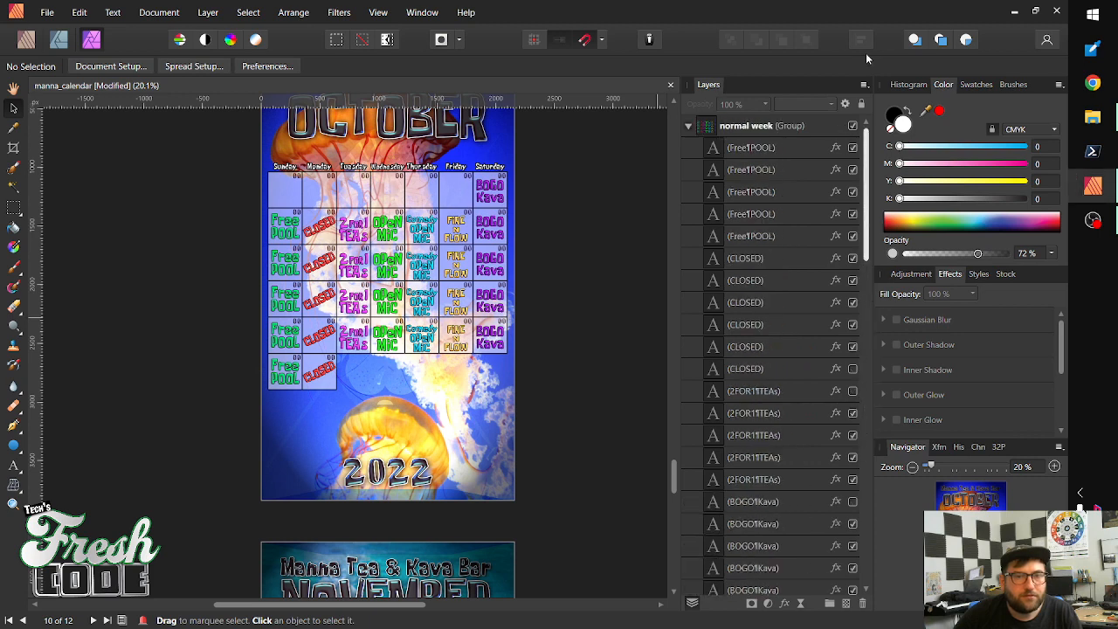
left_click(688, 126)
left_click(688, 170)
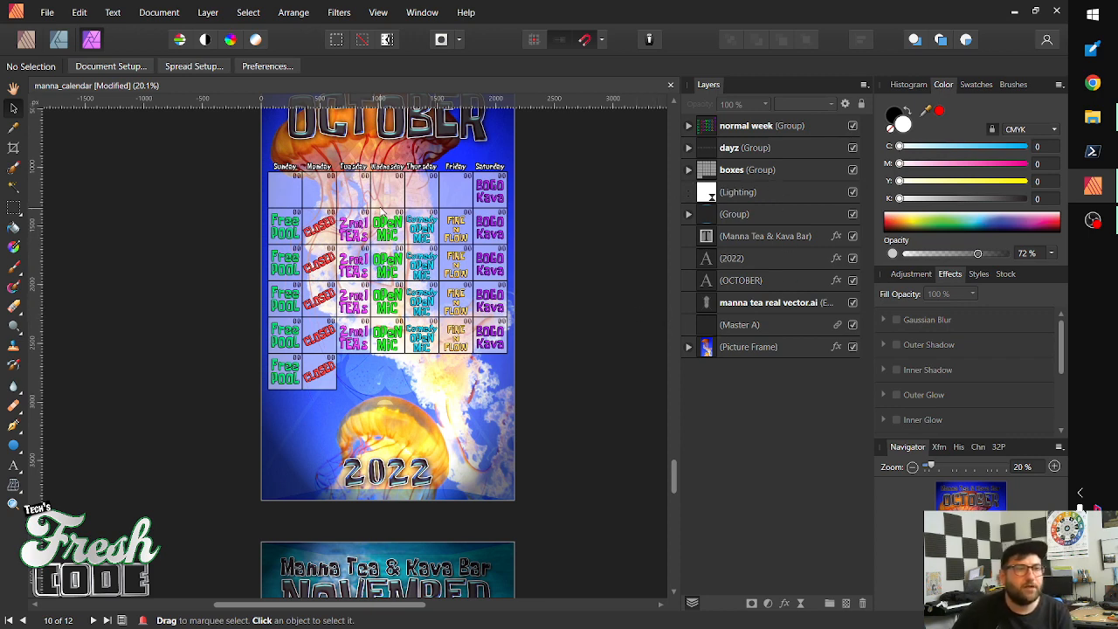
Hide the 00 date placeholder in the Sunday box of October's first week
key("z")
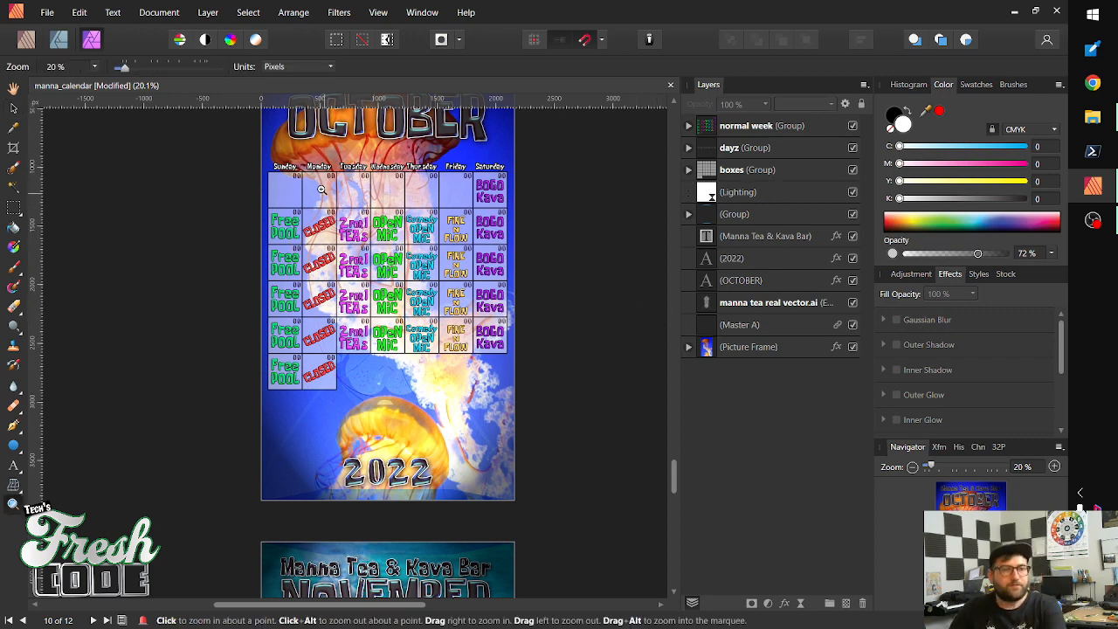
left_click(297, 185)
left_click(294, 189)
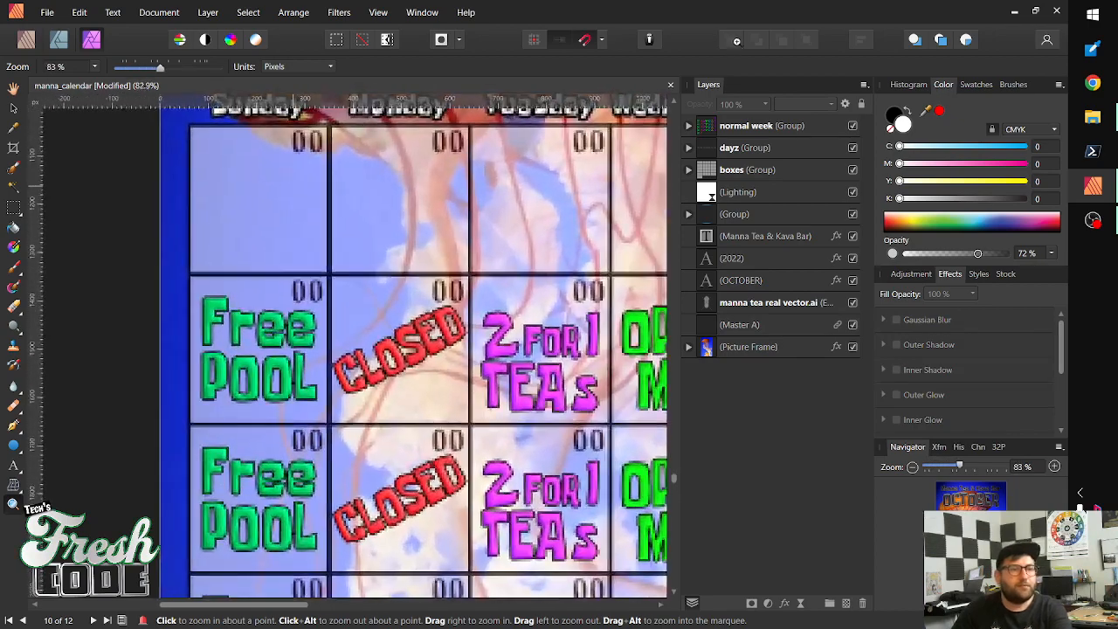
left_click_drag(276, 239, 283, 401)
left_click(282, 324)
left_click_drag(360, 307, 400, 312)
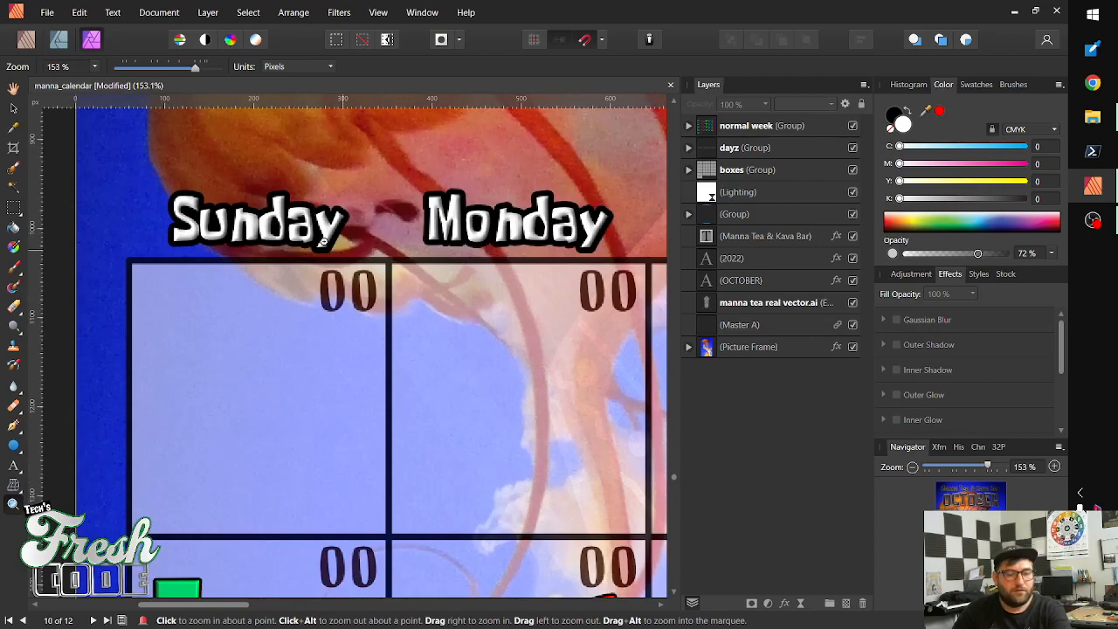
left_click_drag(609, 409, 228, 398)
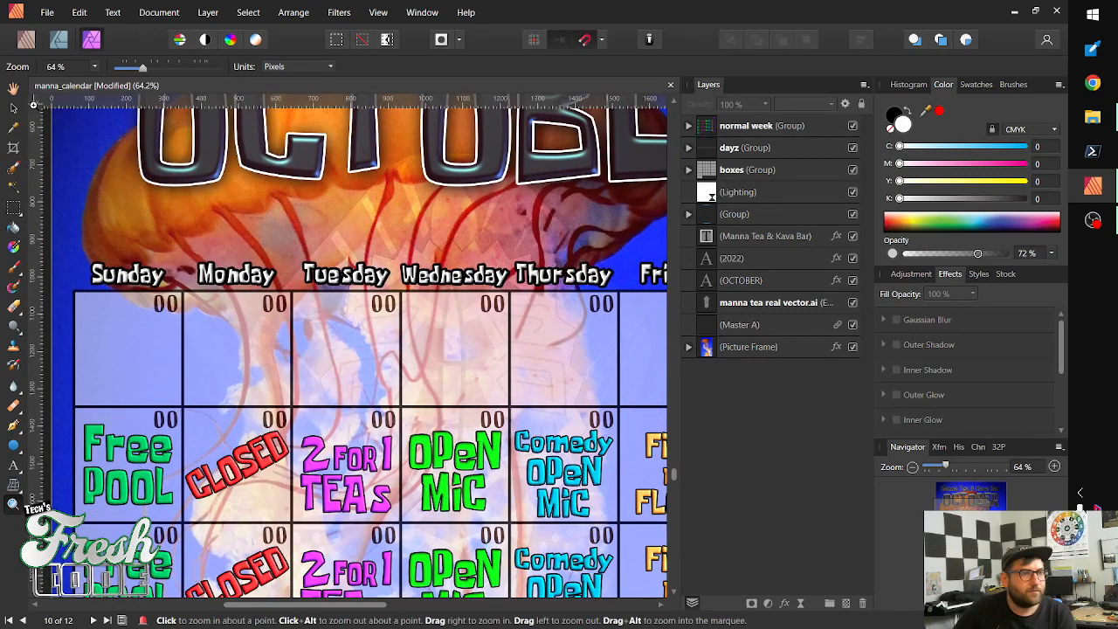
left_click(13, 108)
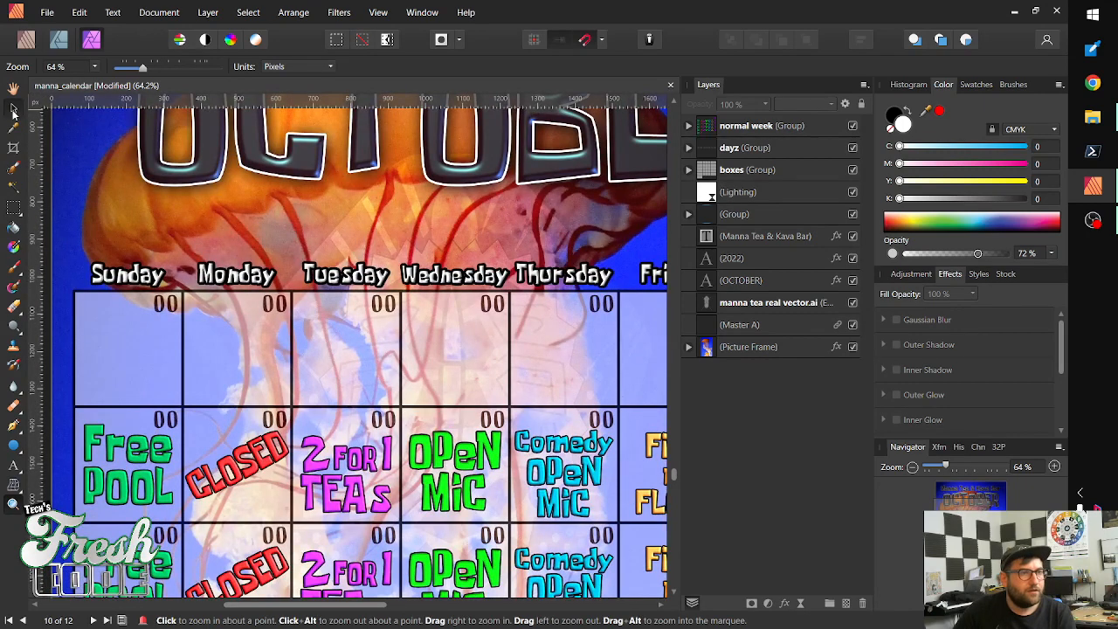
left_click(169, 312)
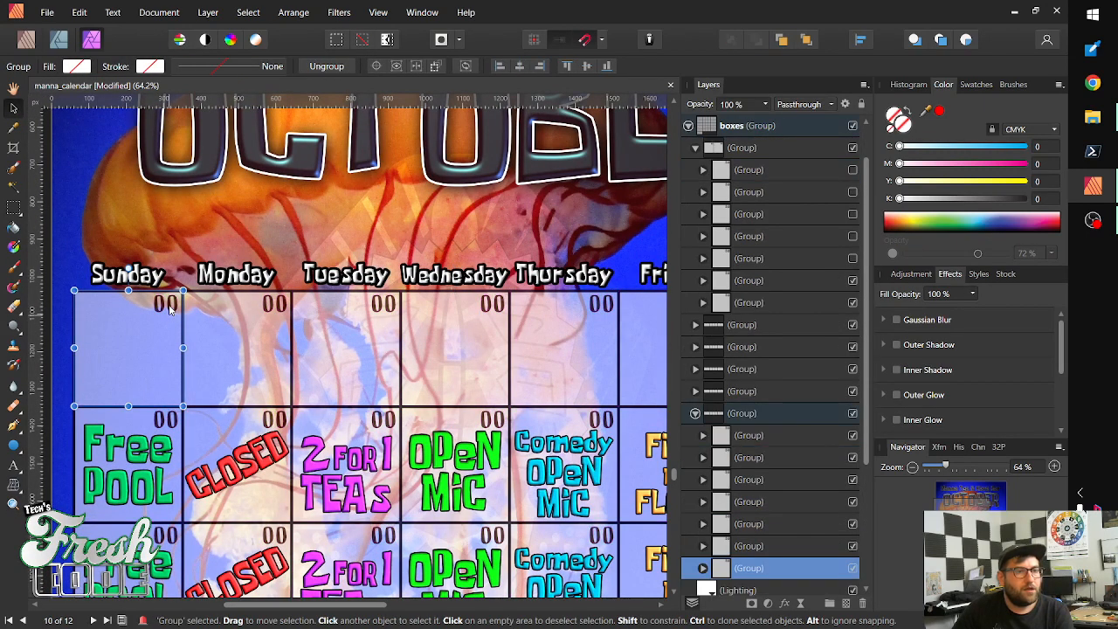
double_click(170, 310)
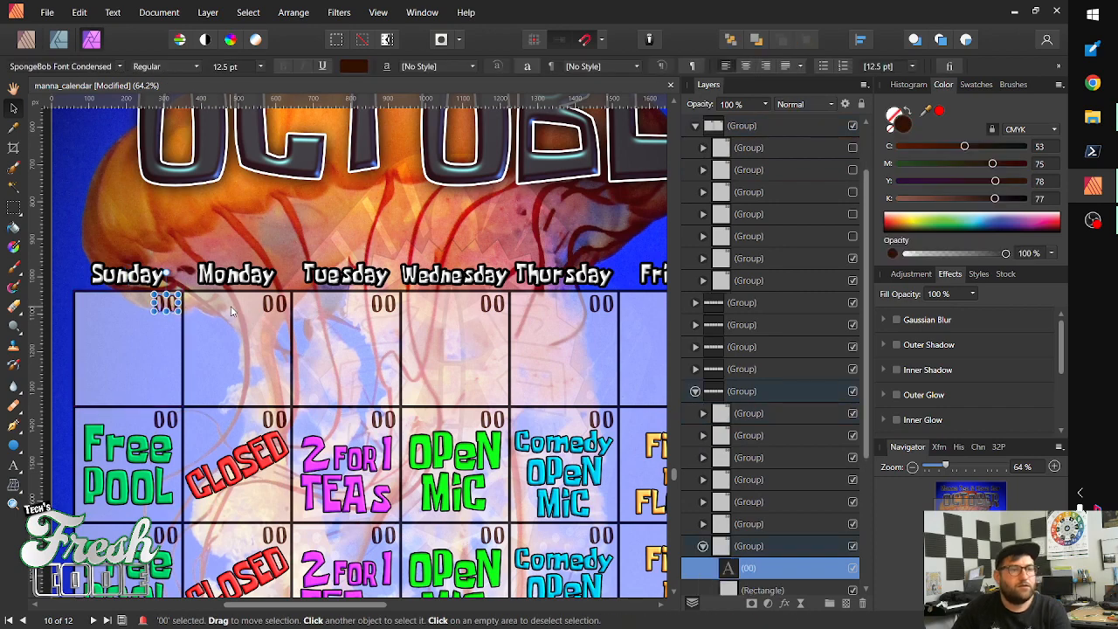
left_click(853, 568)
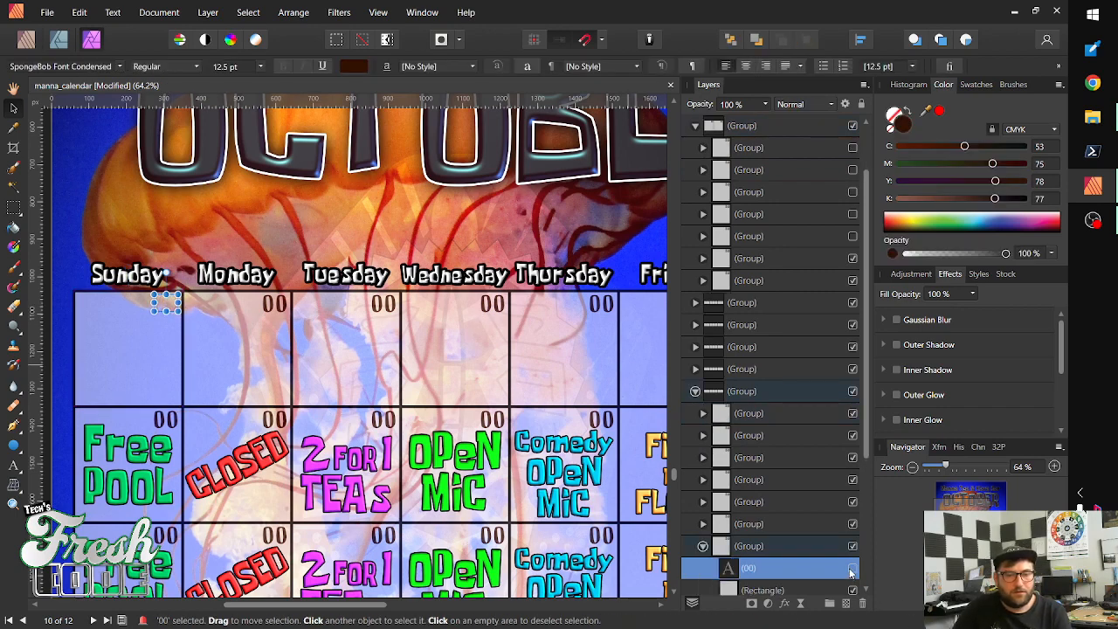
Hide the 00 date placeholders in the Monday and Tuesday boxes of October's first week
left_click(274, 308, "shift")
key("t")
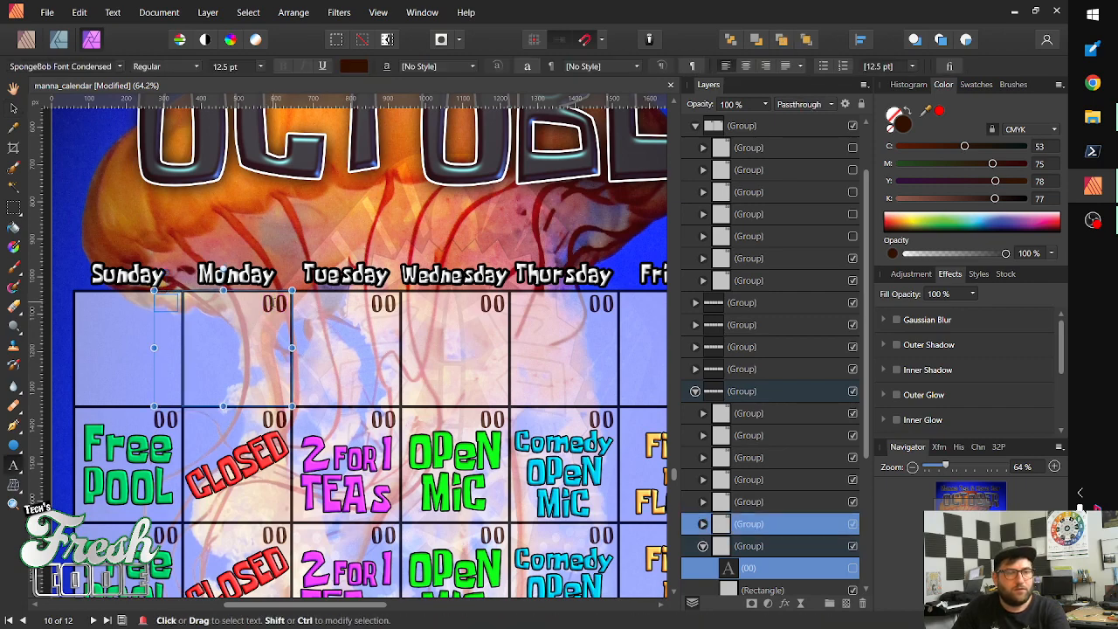
left_click(301, 260)
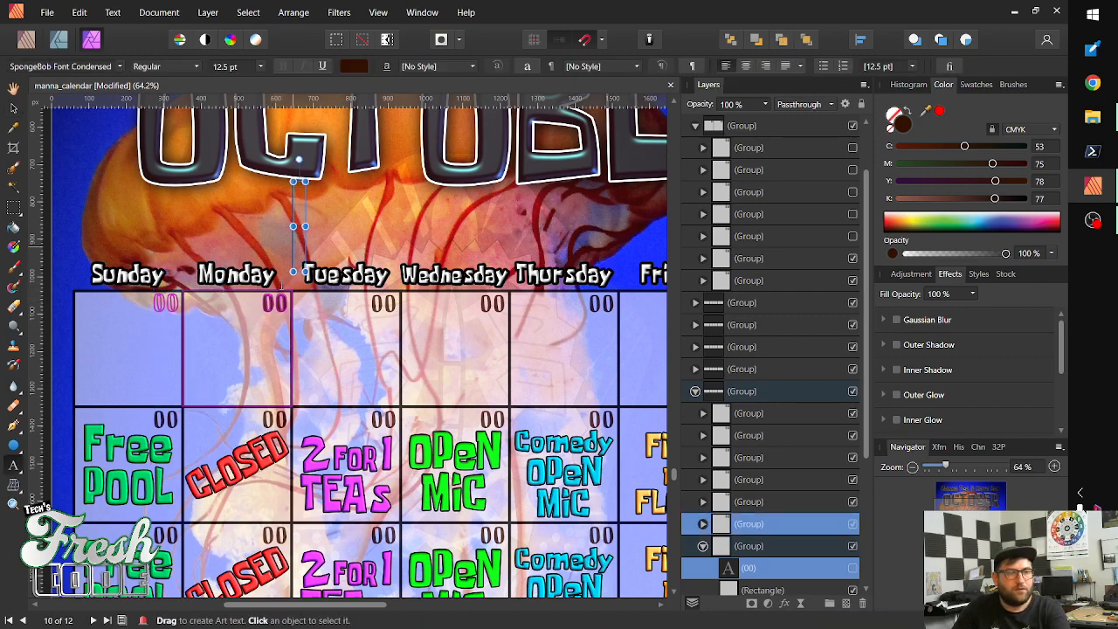
left_click(272, 304)
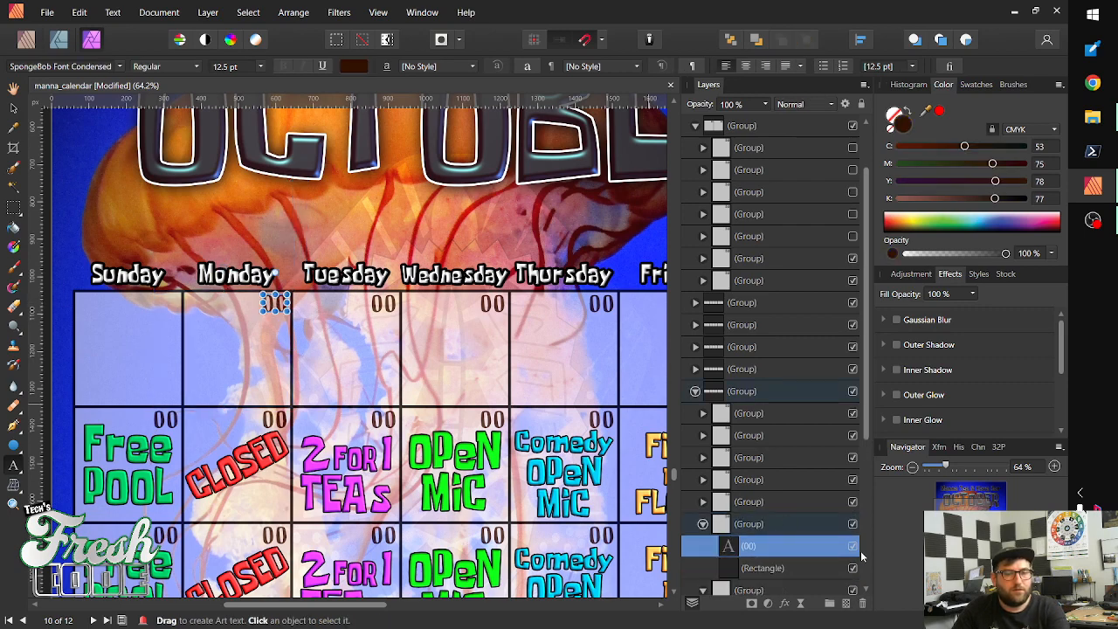
left_click(852, 547)
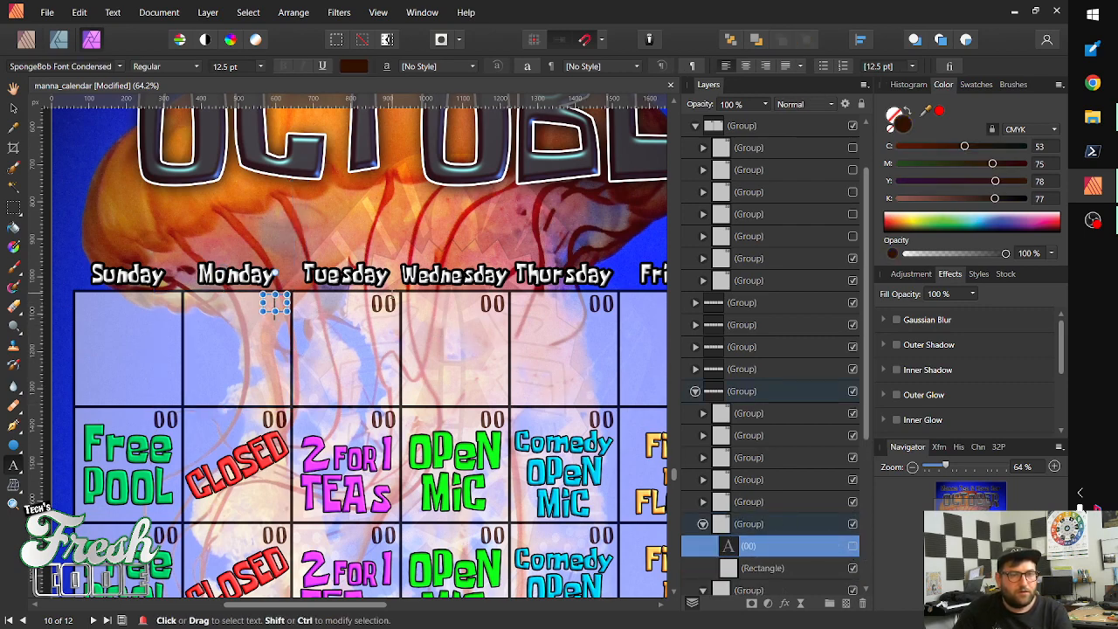
left_click(383, 305)
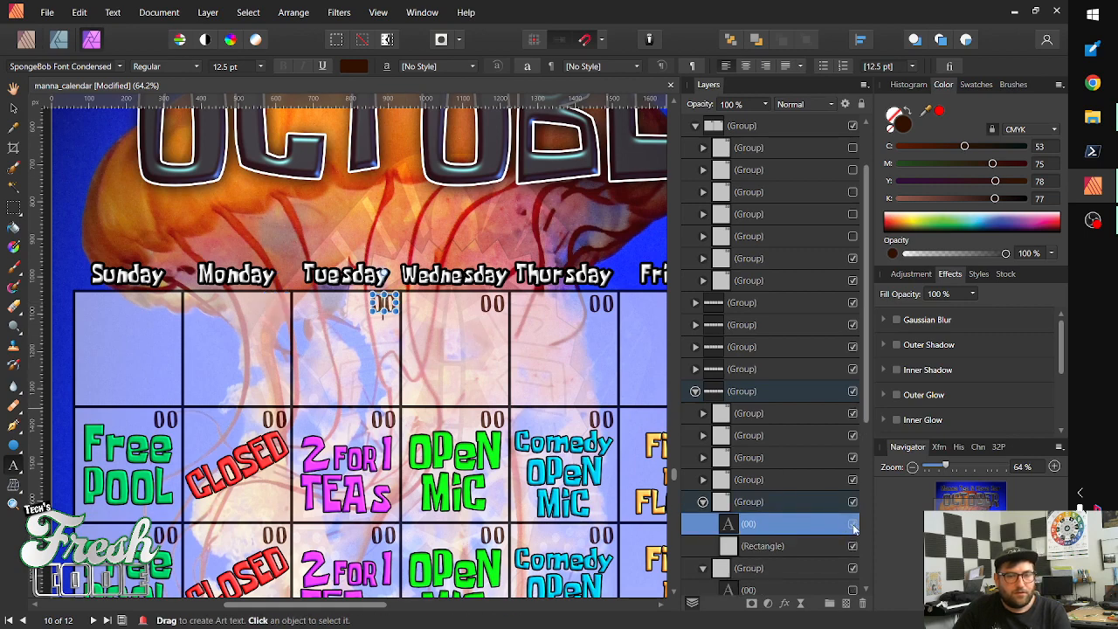
left_click(854, 529)
Hide the 00 date placeholders in the Wednesday, Thursday and Friday boxes of October's first week
left_click(491, 304)
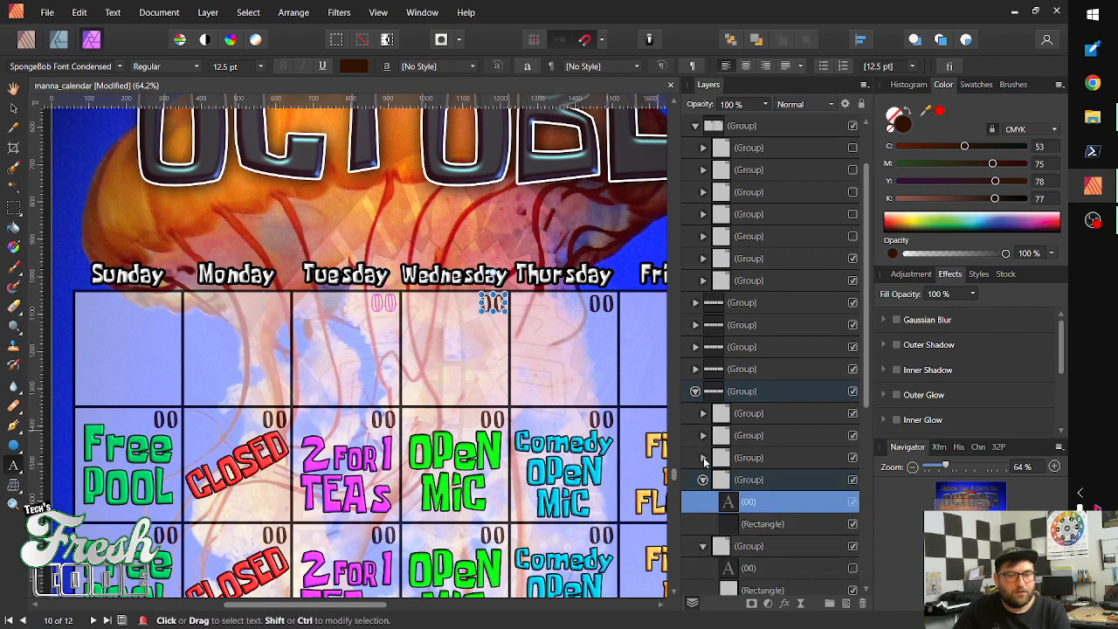
left_click(853, 501)
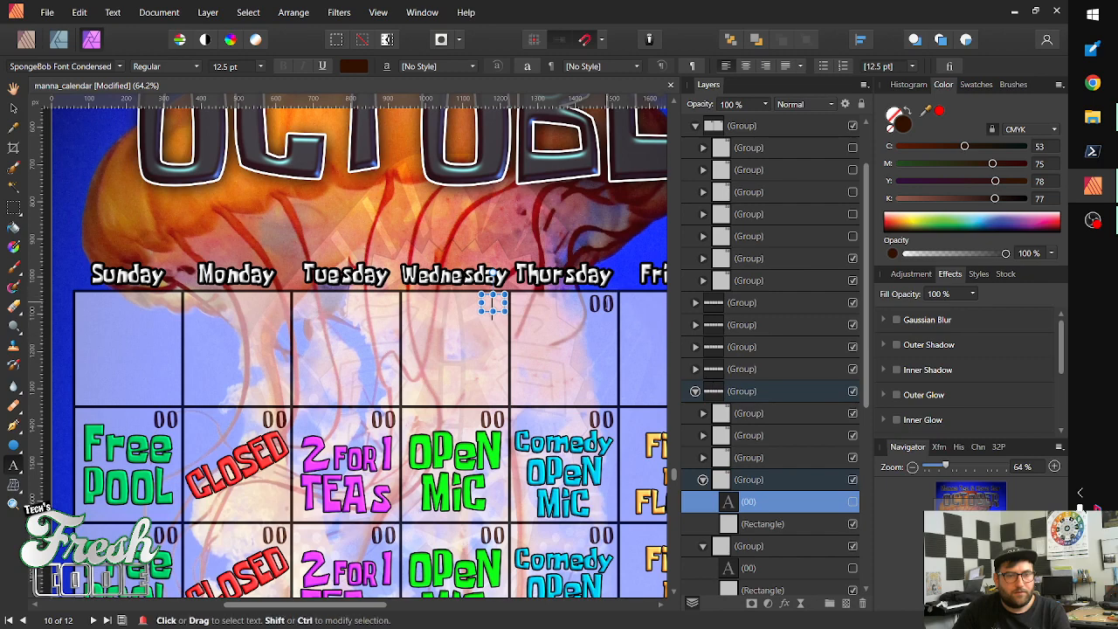
left_click(601, 304)
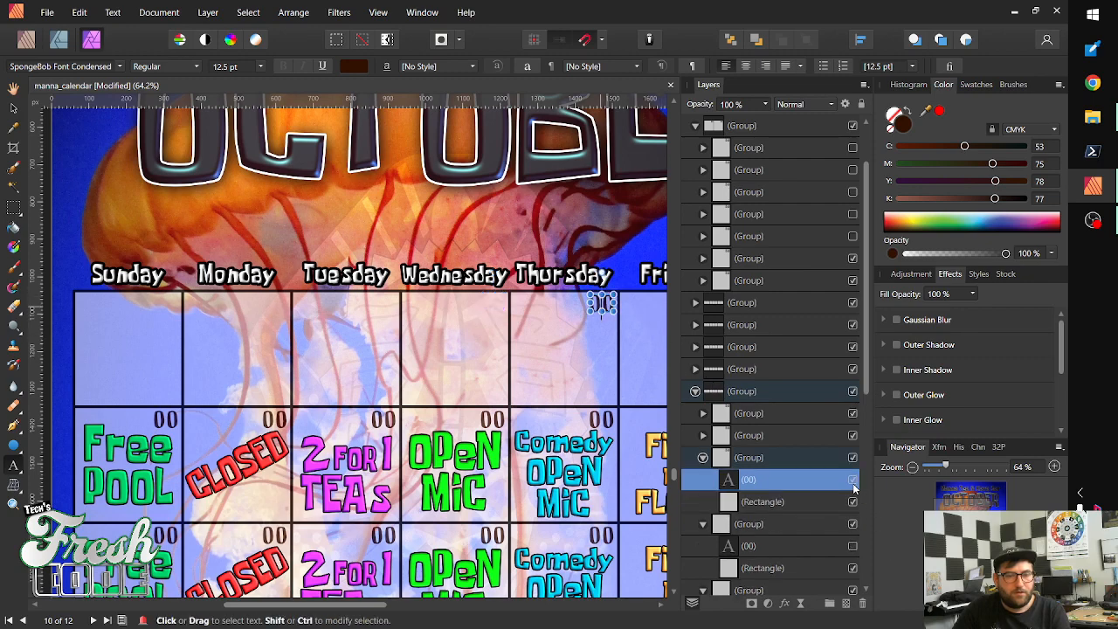
left_click(853, 483)
left_click_drag(600, 302, 402, 322)
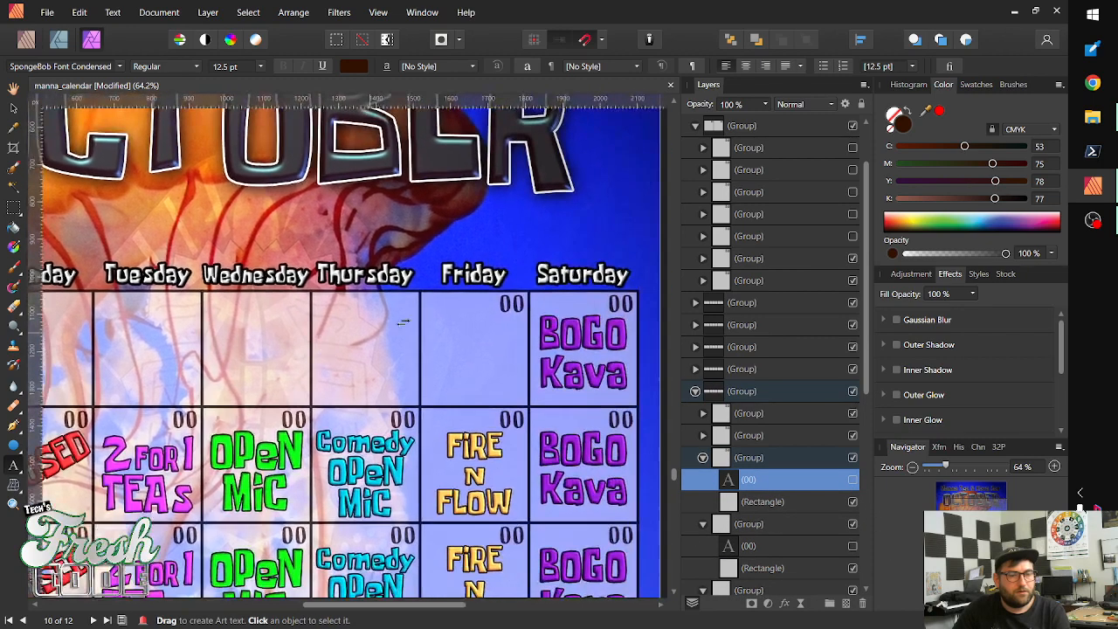
left_click(512, 304)
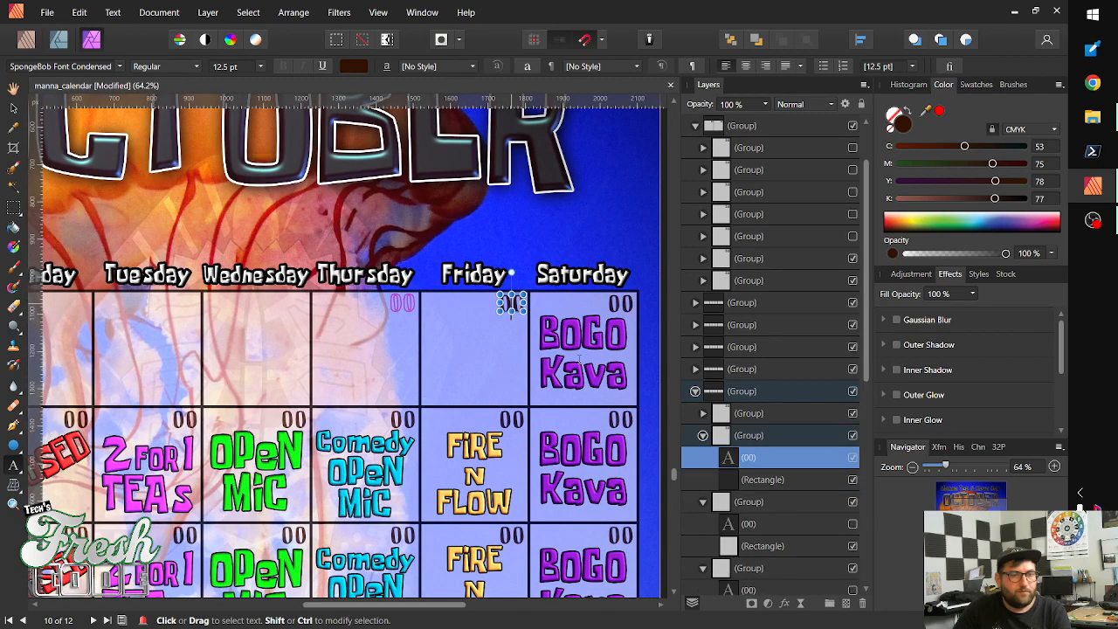
left_click(854, 459)
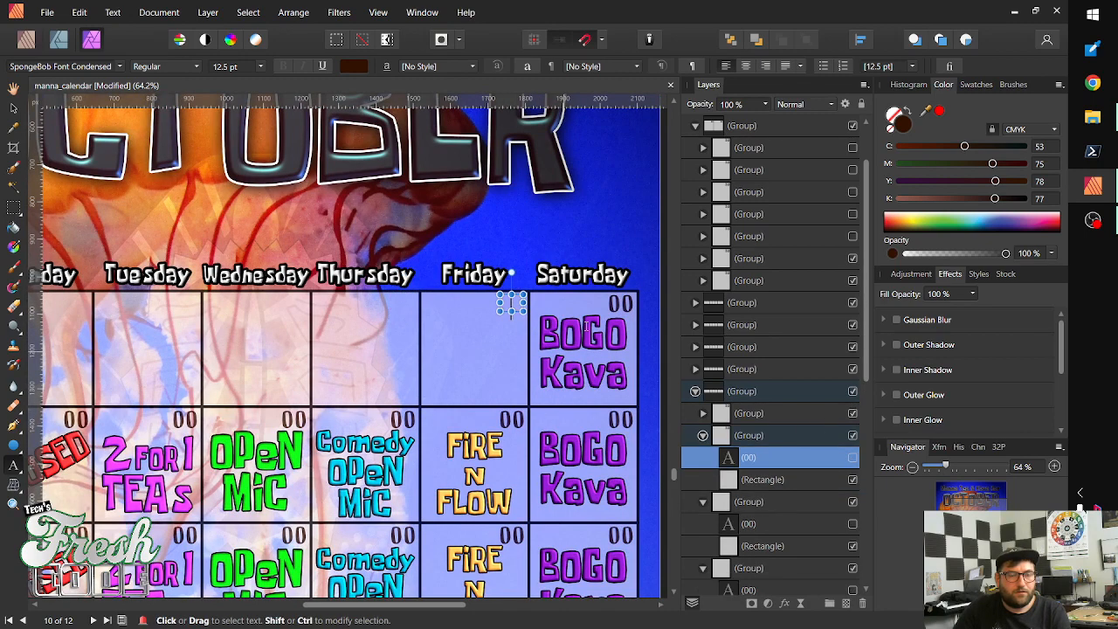
Replace the 00 date in the first-week Saturday box with 1
left_click(622, 303)
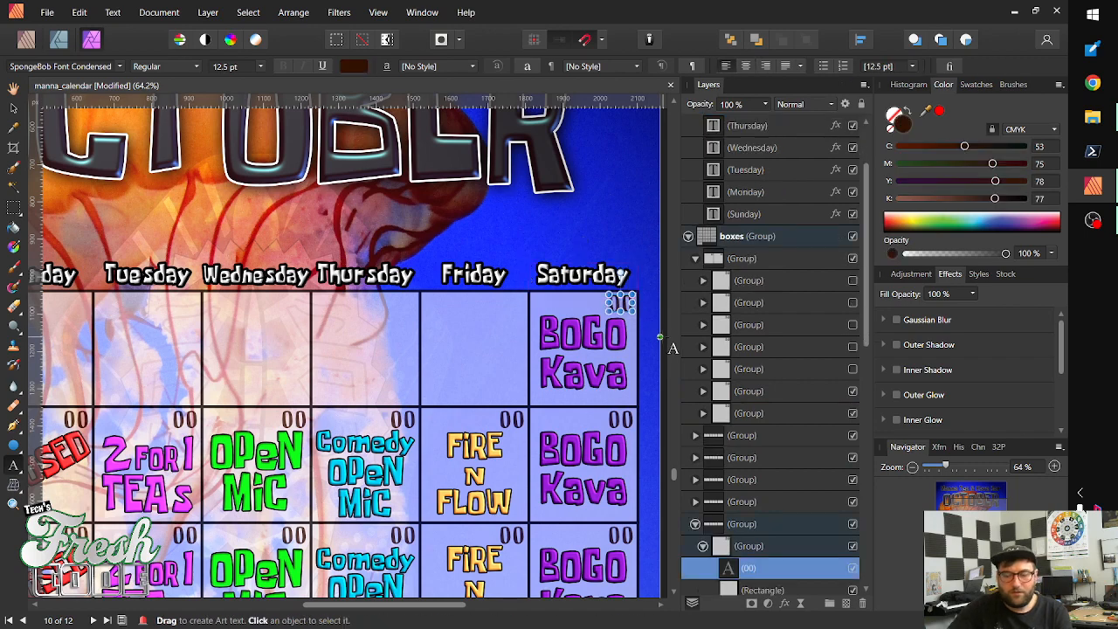
key("BackSpace")
key("BackSpace")
type("1")
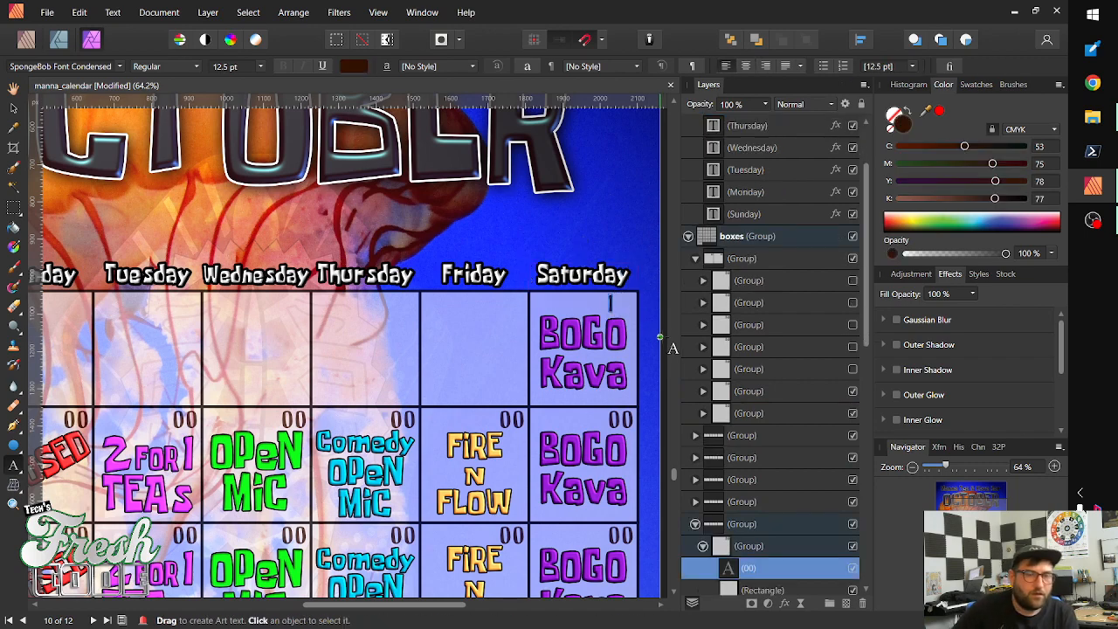
Nudge the first Saturday's date number 1 to the right, close to the corner of its box
left_click(13, 107)
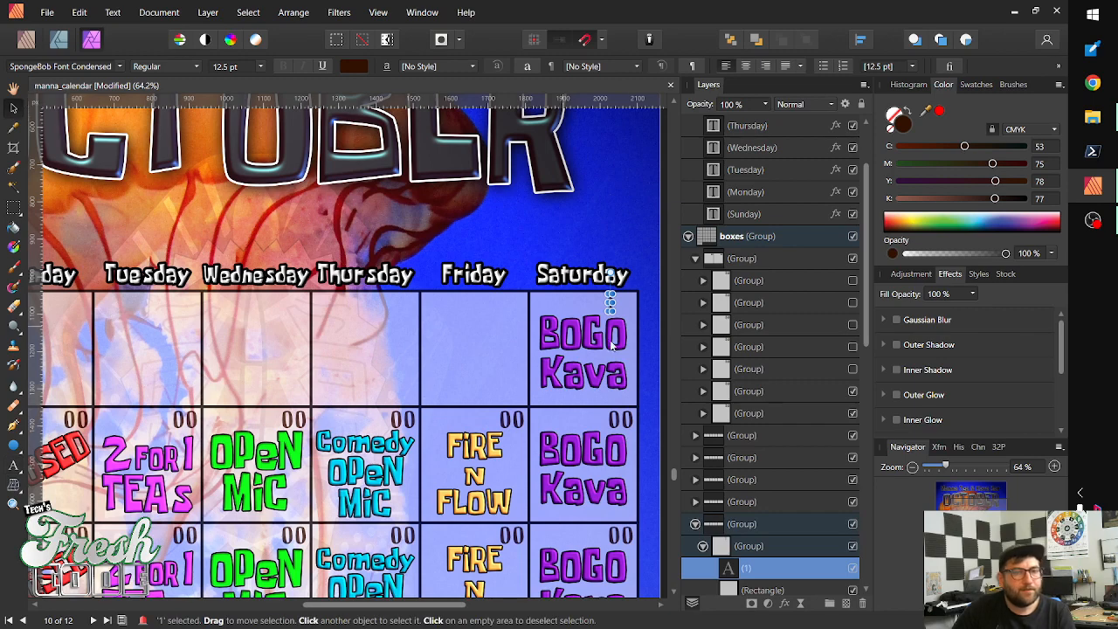
key("shift+Right")
key("shift+Right")
key("shift+Right")
key("shift+Right")
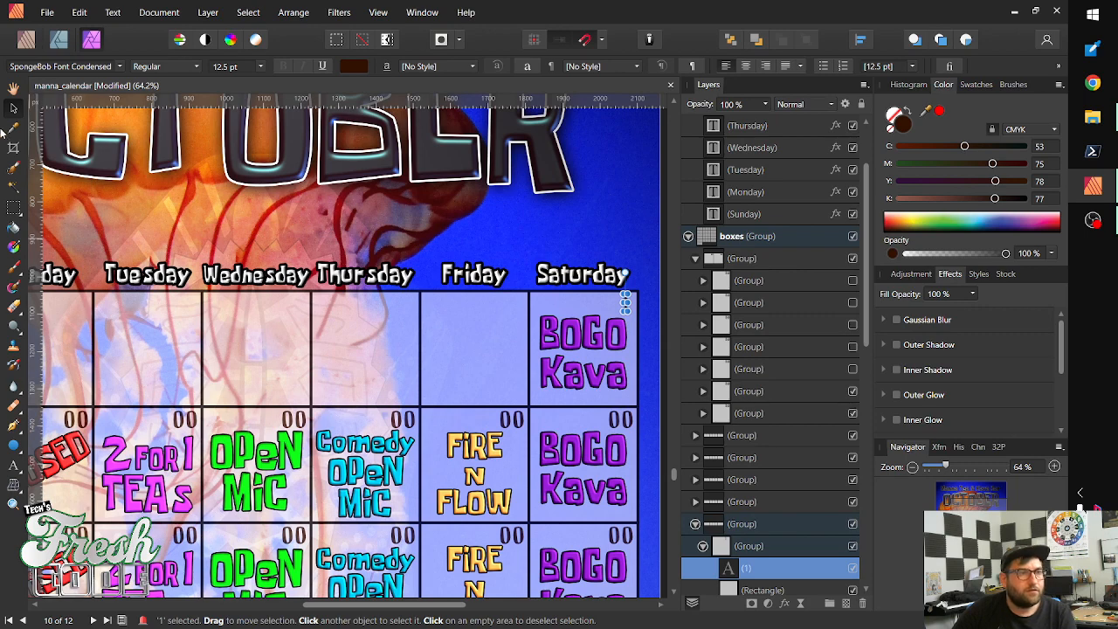
Replace the 00 date in October's second-week Saturday box with 8
left_click(622, 423)
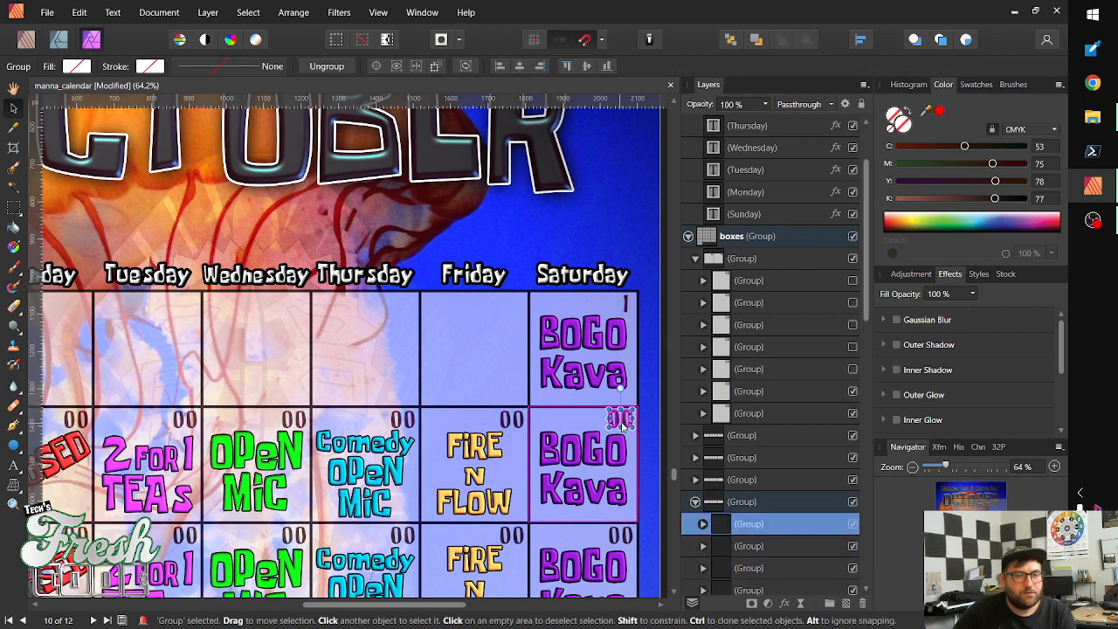
double_click(622, 423)
double_click(621, 421)
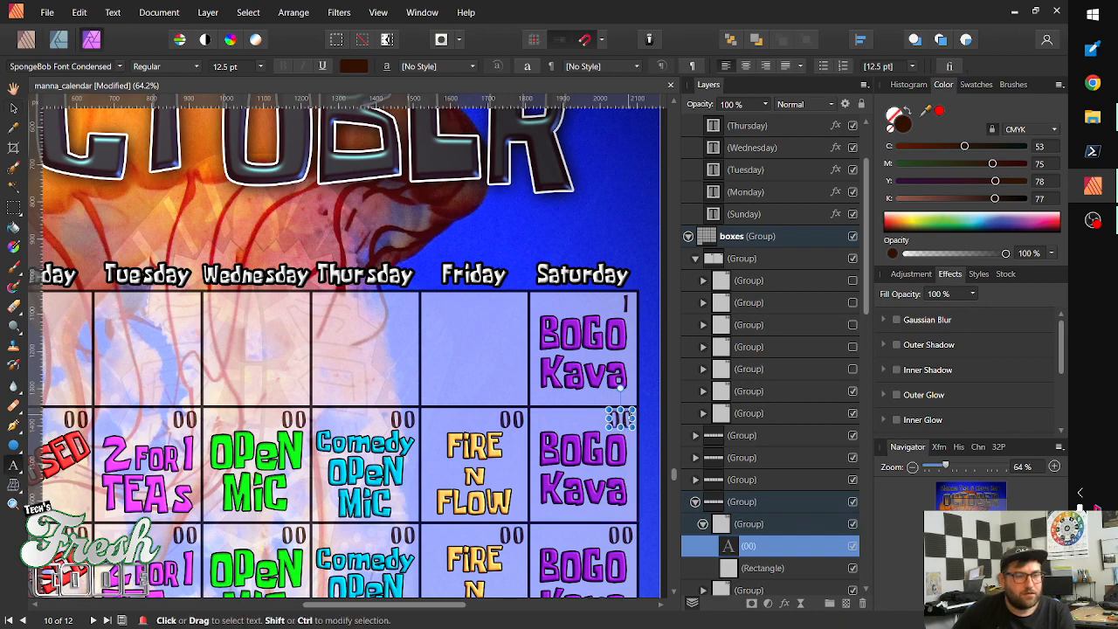
key("BackSpace")
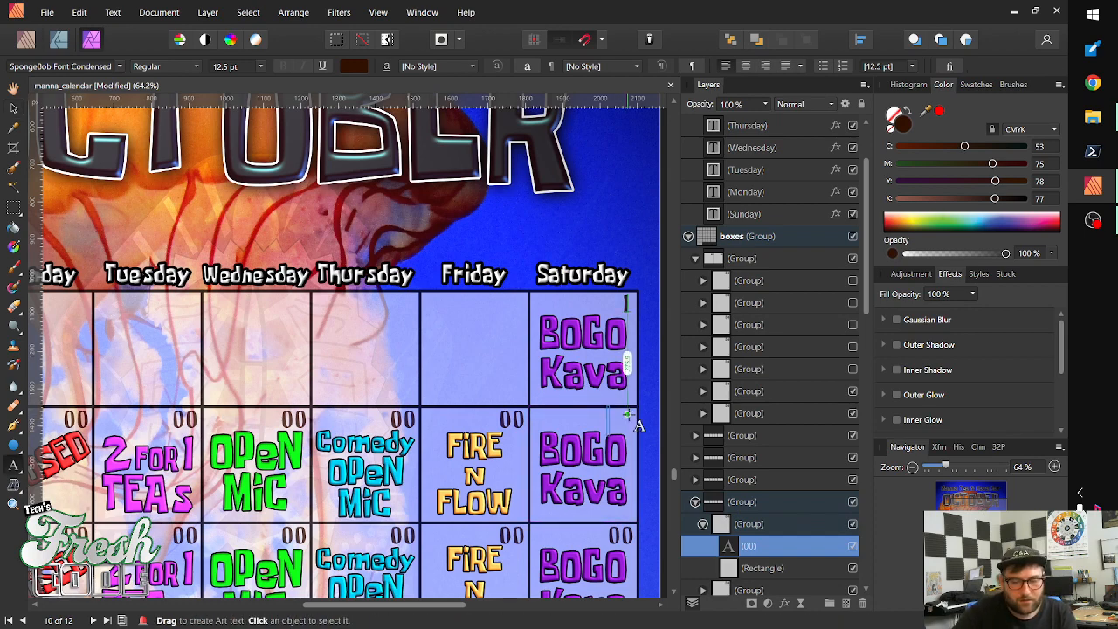
type("8")
type("8")
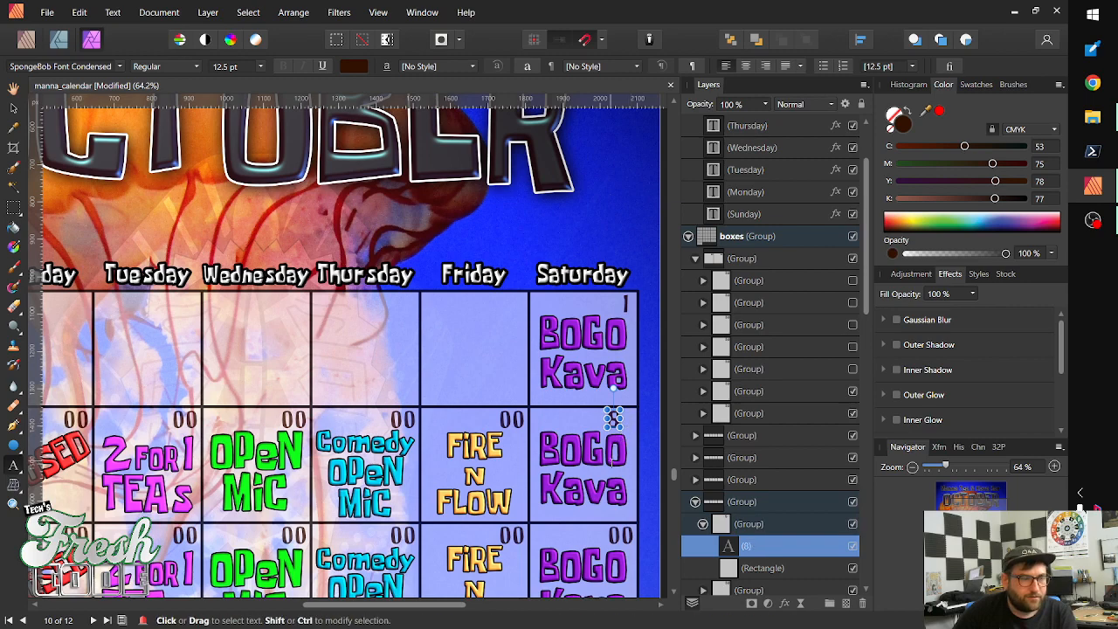
Replace the 00 date in October's third-week Saturday box with 15
left_click(618, 535)
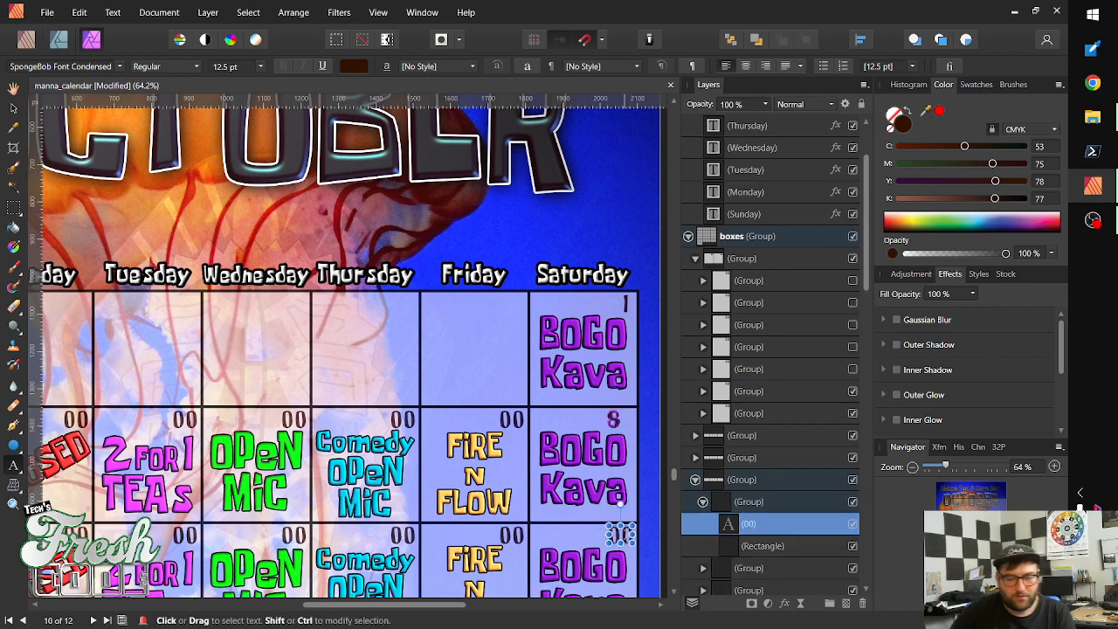
type("15")
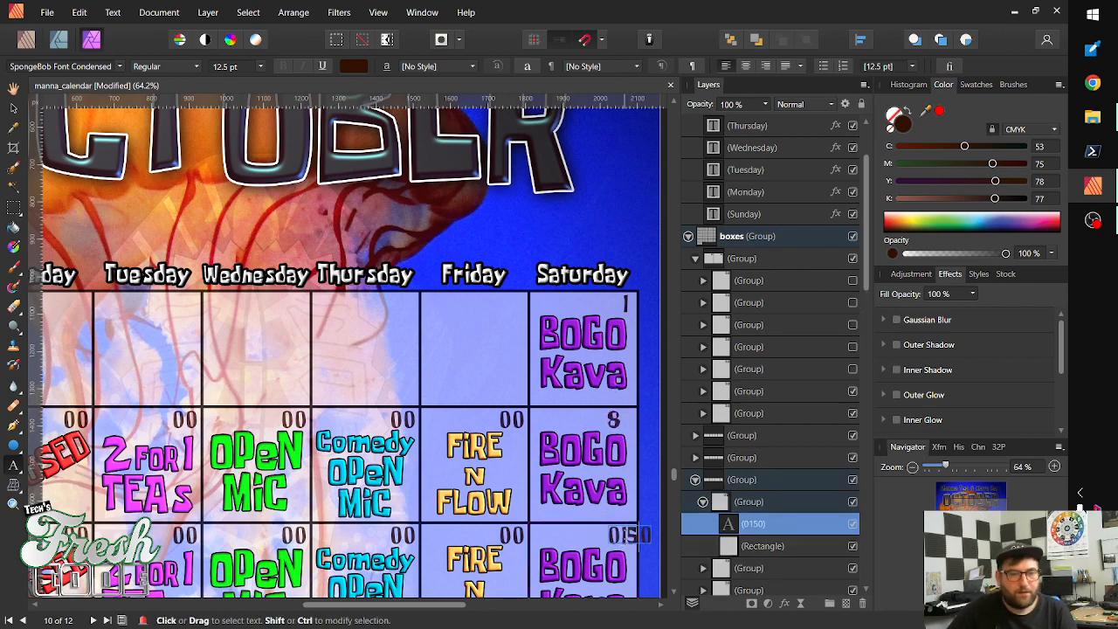
key("Delete")
key("Left")
key("Left")
key("BackSpace")
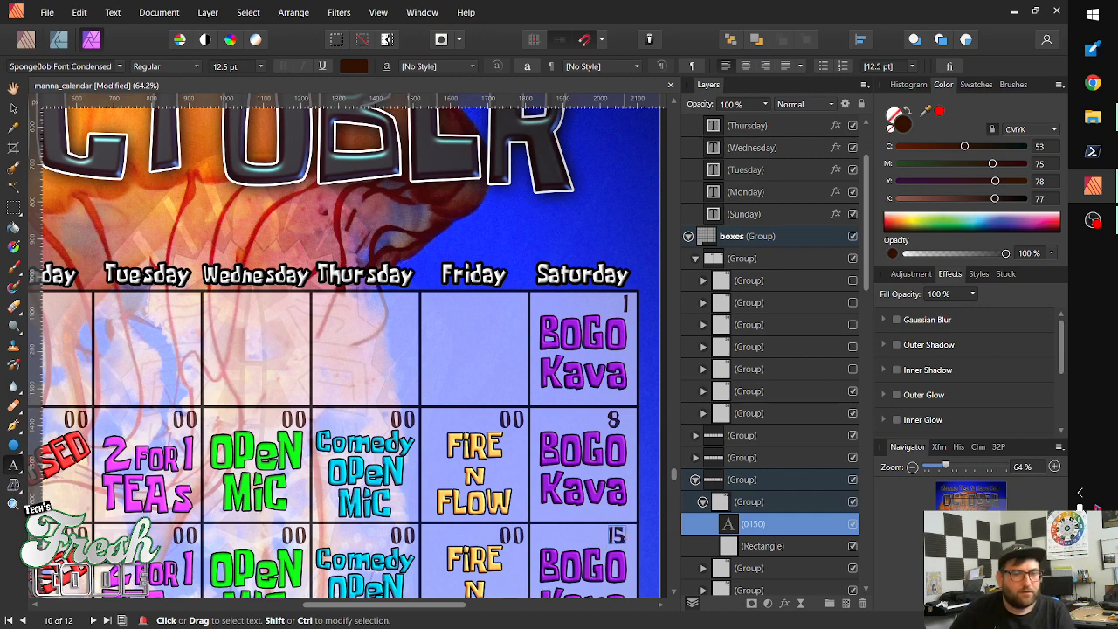
key("Escape")
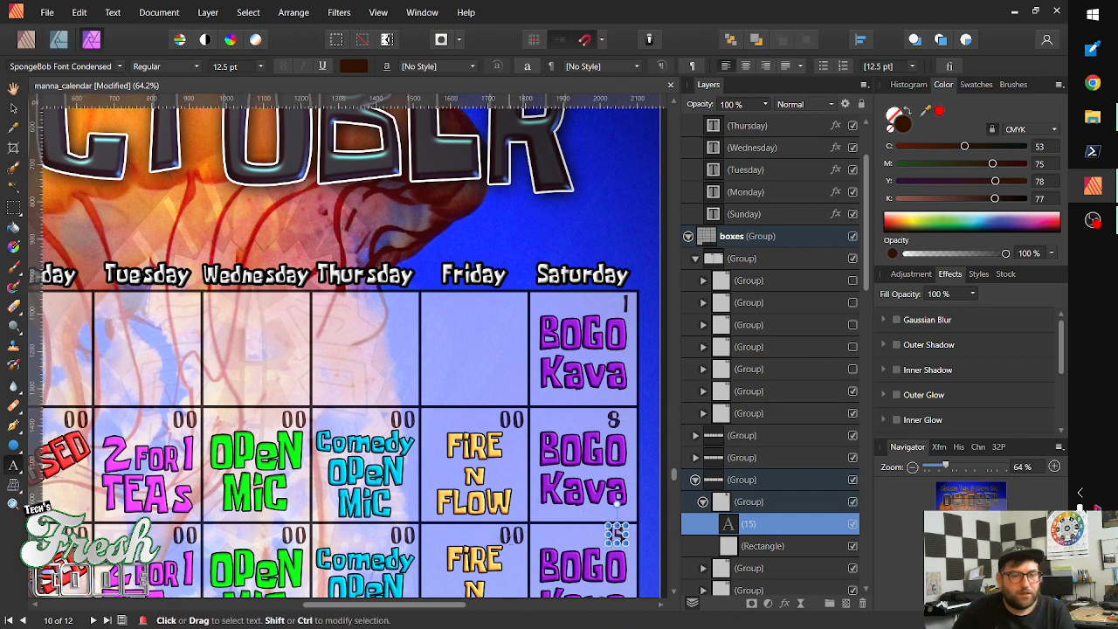
Replace the 00 dates in October's third-week Friday and Thursday boxes with 14 and 13
left_click(512, 534)
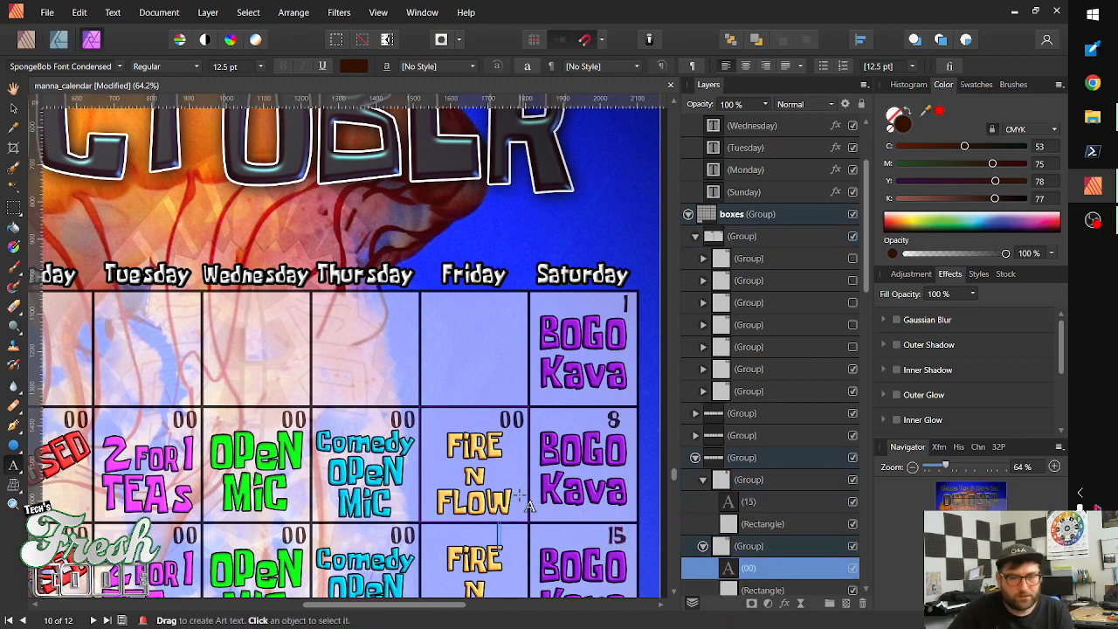
type("14")
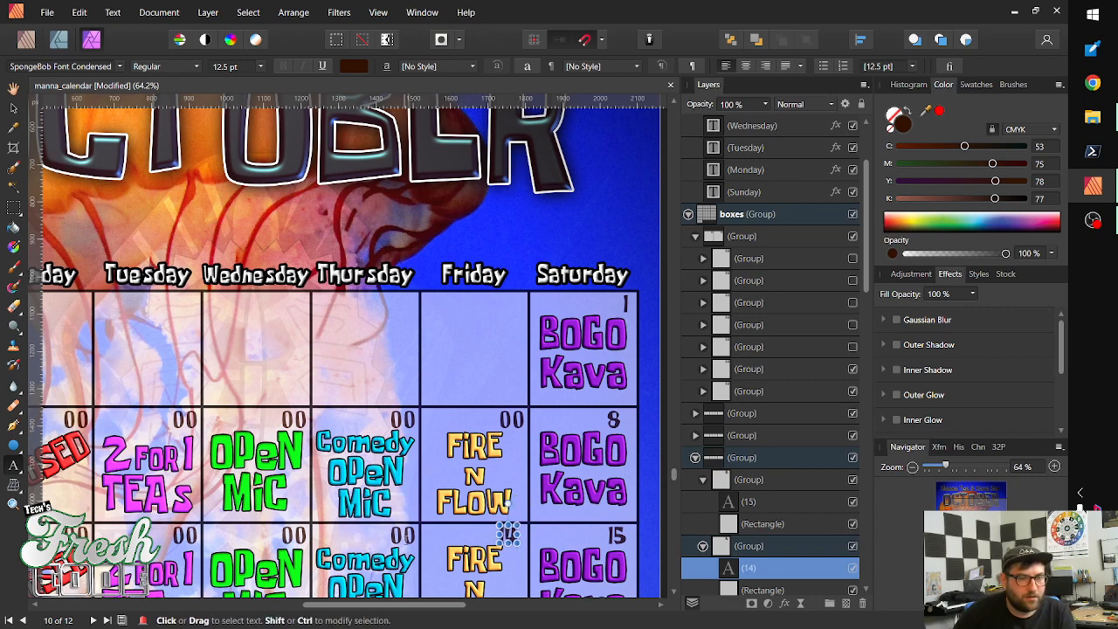
left_click(403, 535)
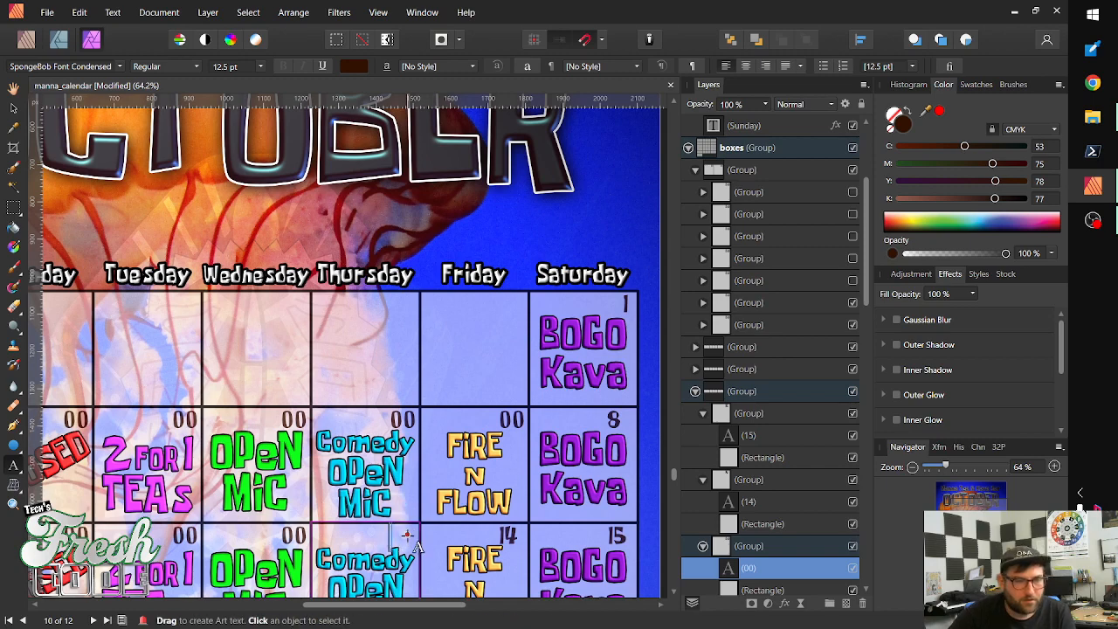
type("1")
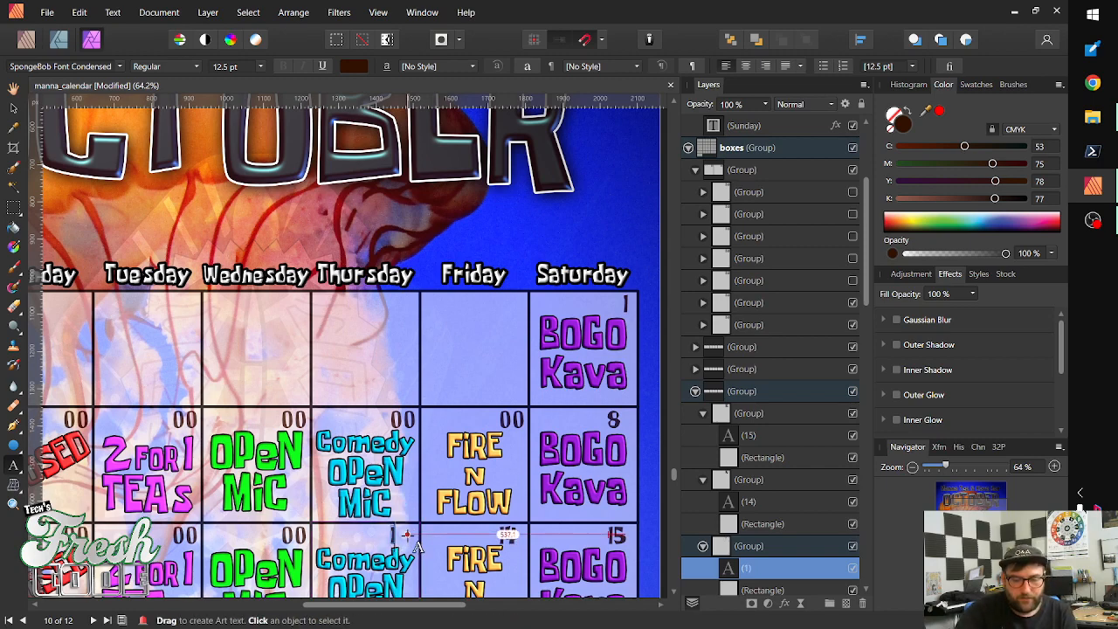
type("3")
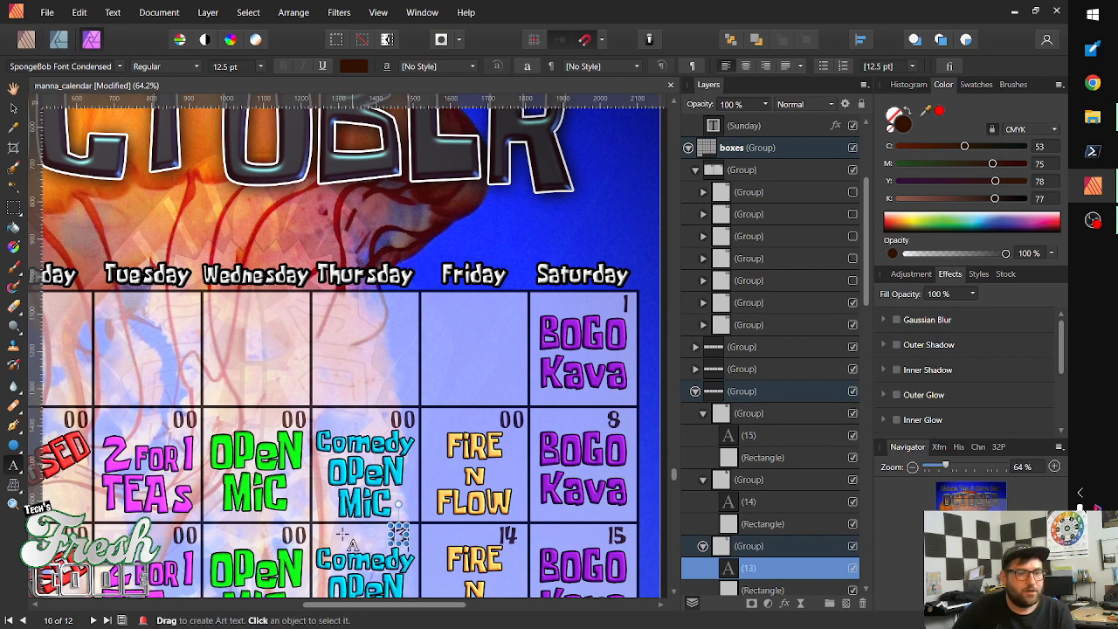
Replace the 00 dates in October's third-week Wednesday and Tuesday boxes with 12 and 11
left_click(294, 535)
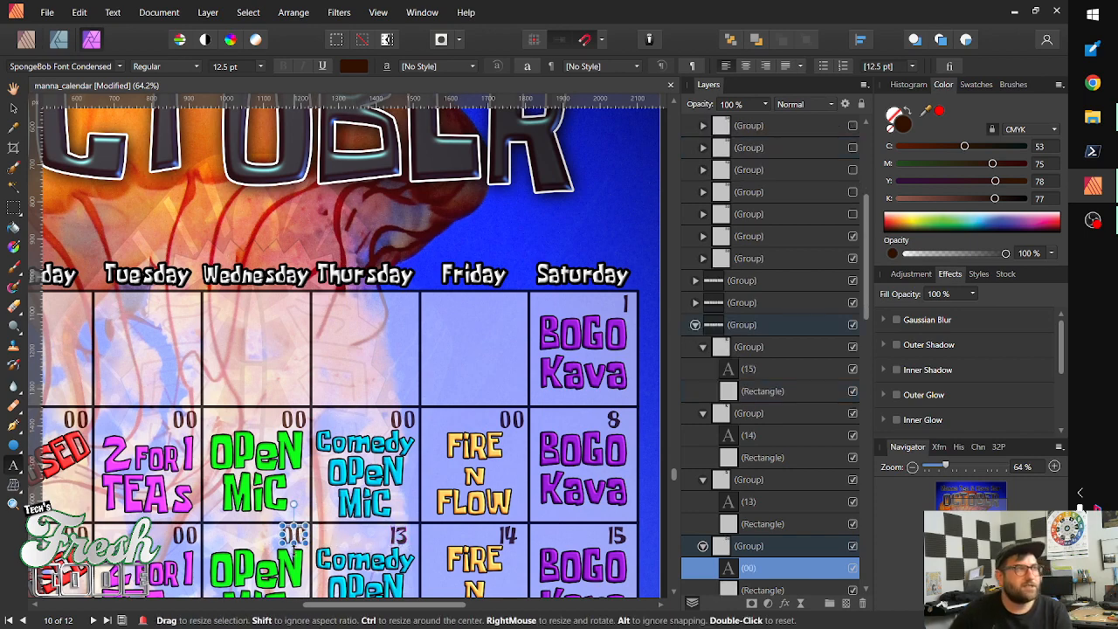
key("BackSpace")
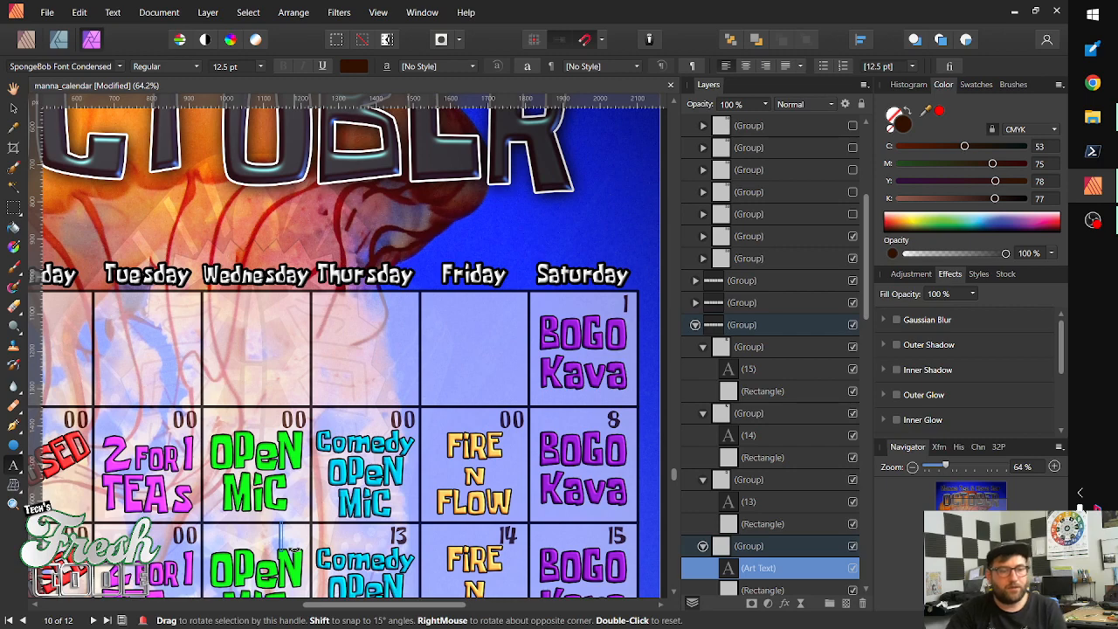
type("12")
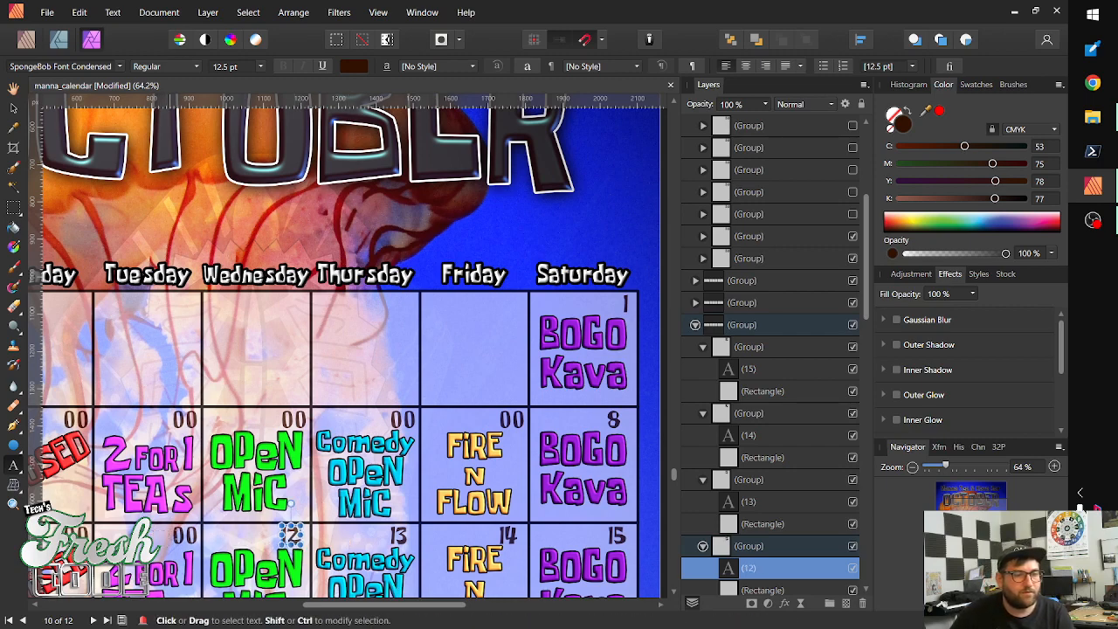
left_click(184, 534)
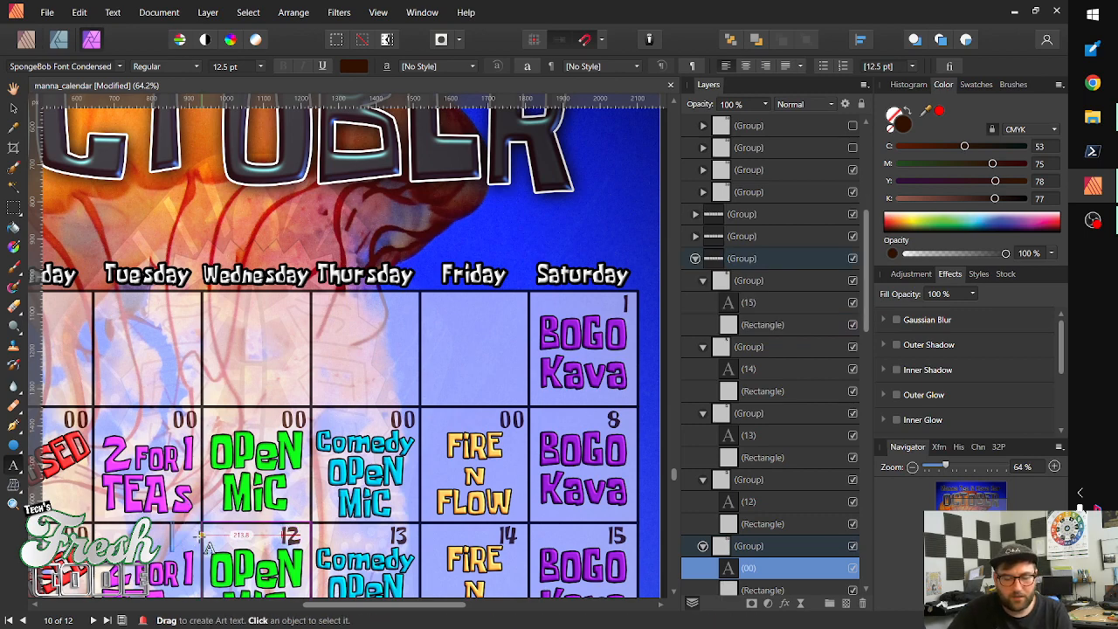
type("17")
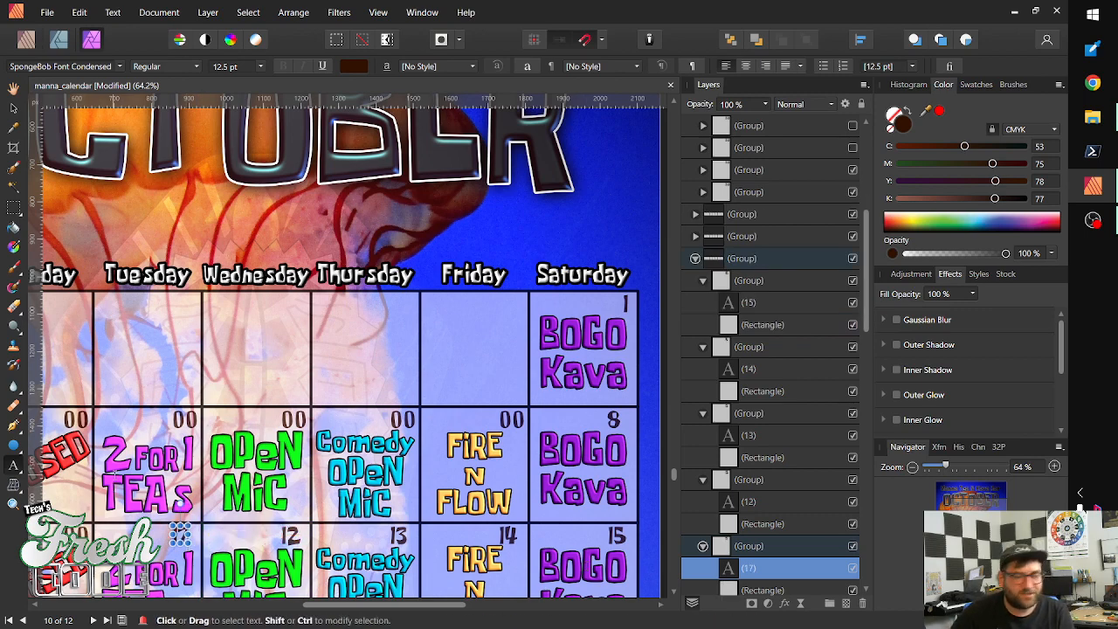
key("BackSpace")
key("BackSpace")
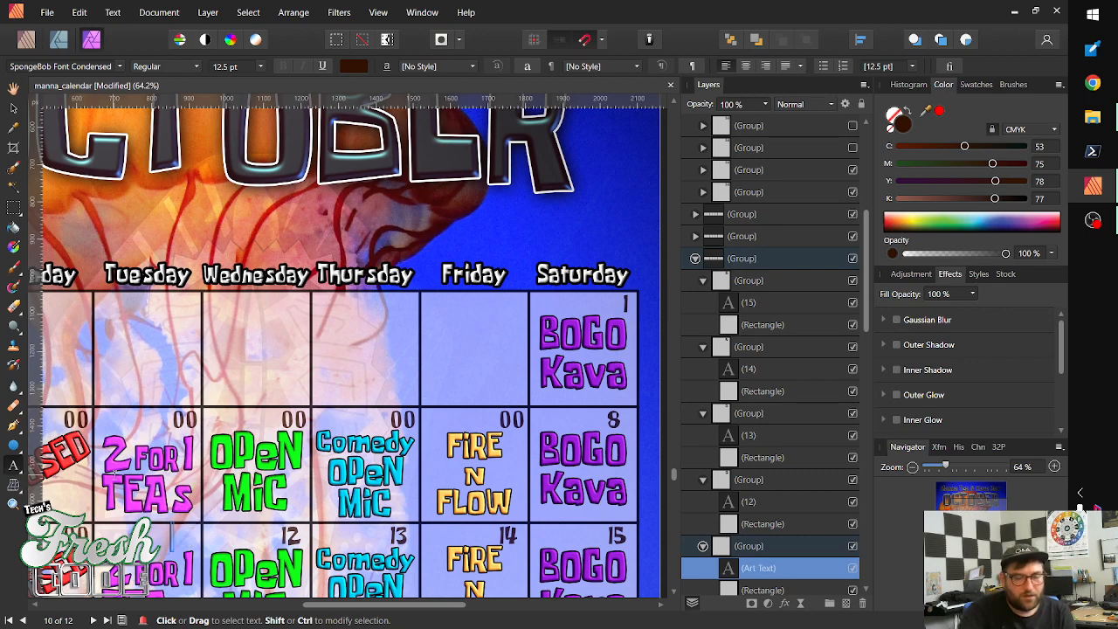
type("11")
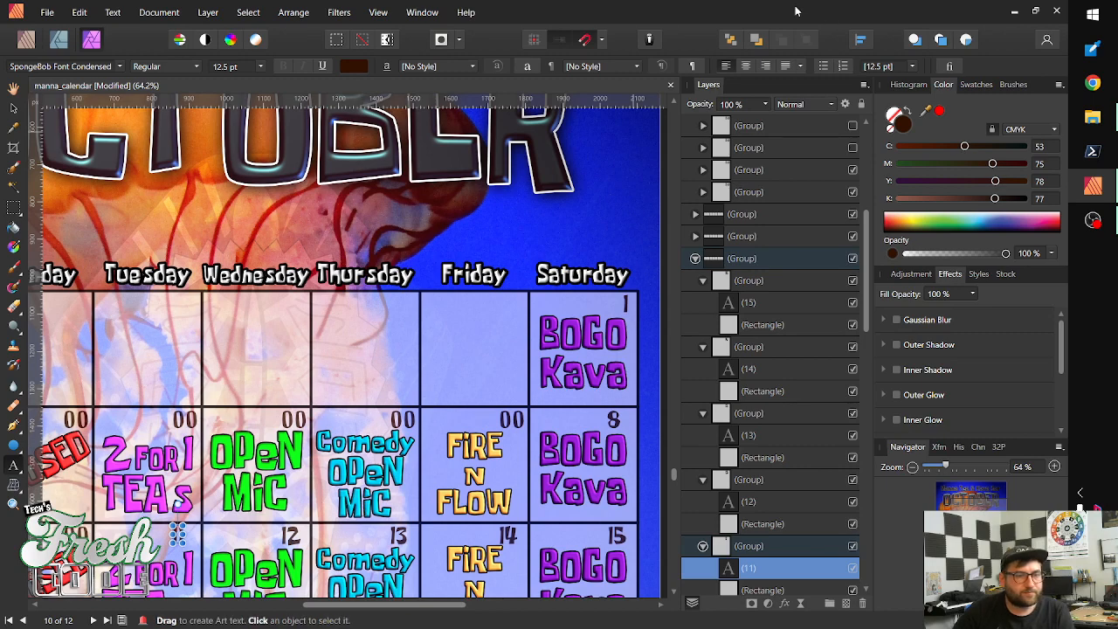
Replace the 00 dates in October's second-week Friday and Thursday boxes with 7 and 6
left_click(511, 420)
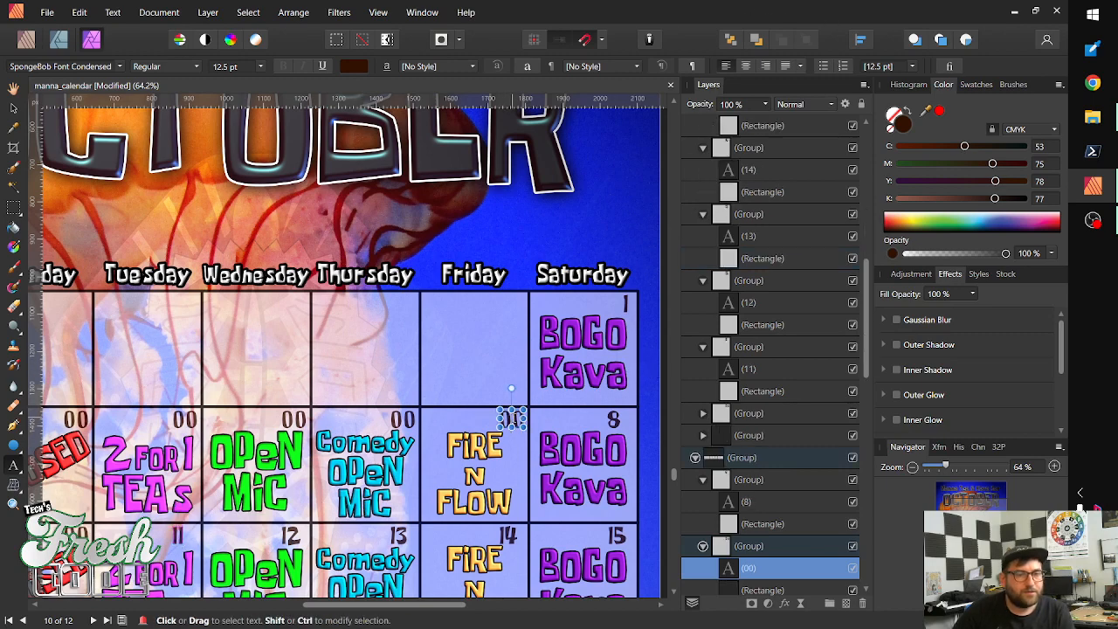
key("BackSpace")
key("Delete")
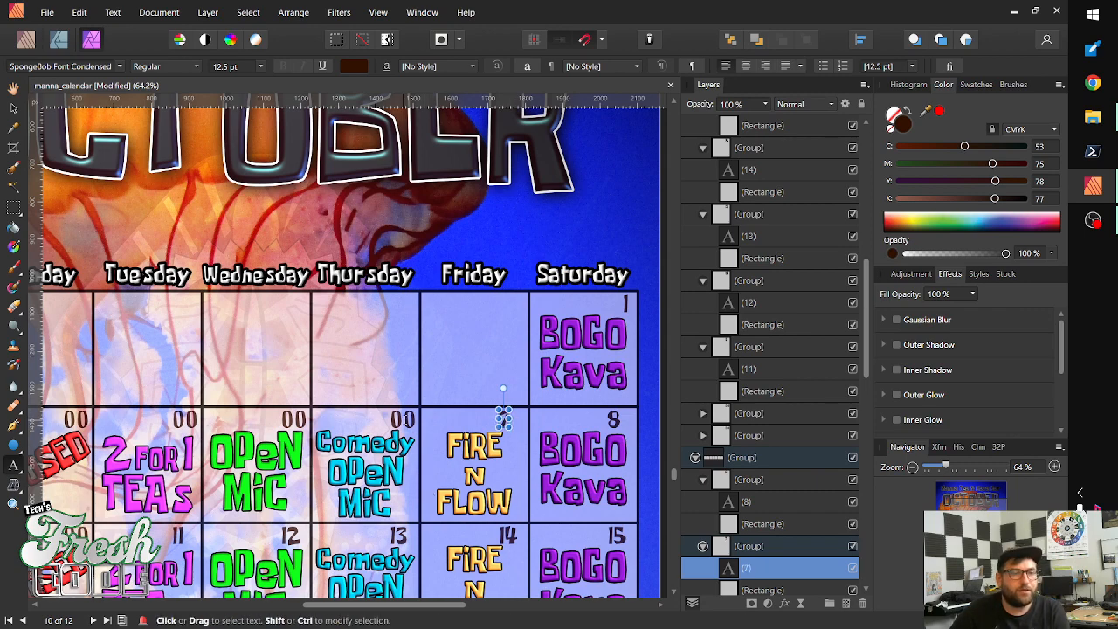
type("7")
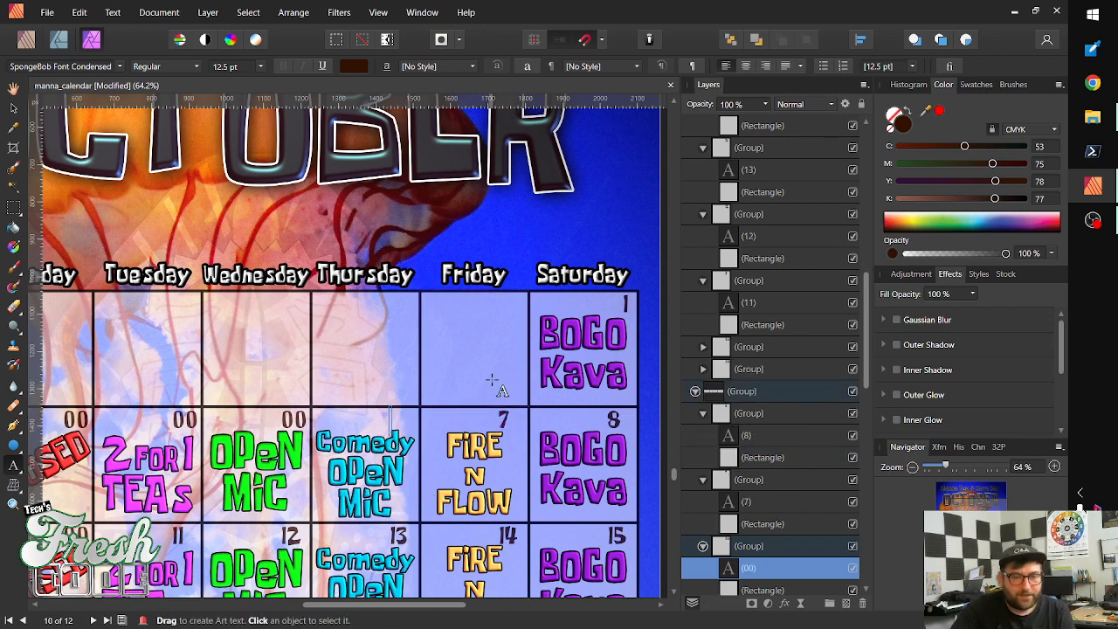
type("6")
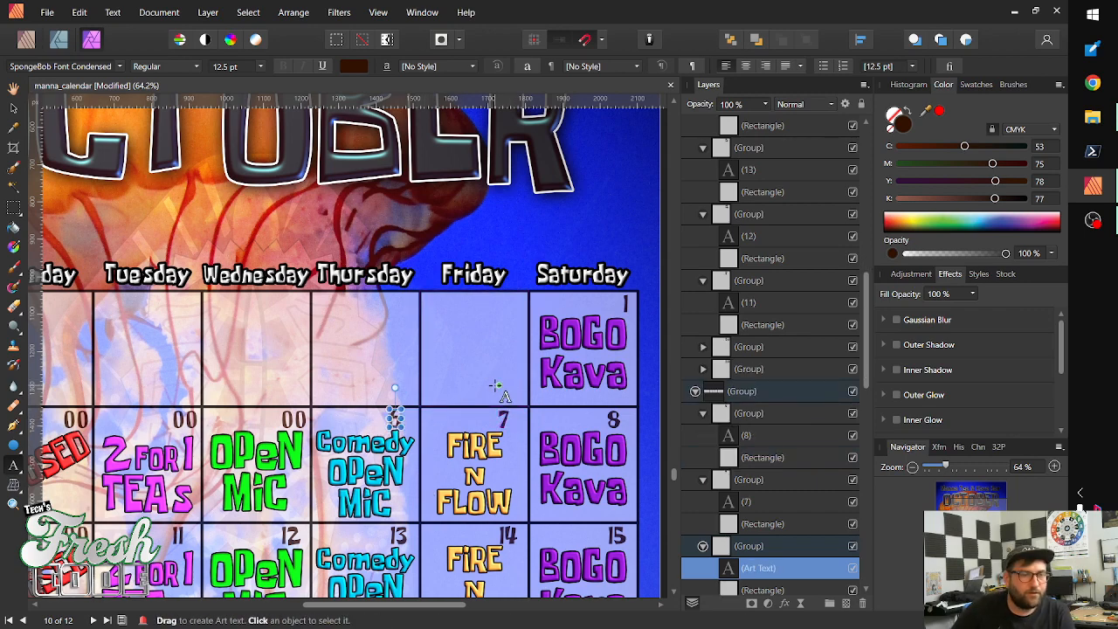
Replace the 00 date in October's second-week Wednesday box with 5
left_click(297, 419)
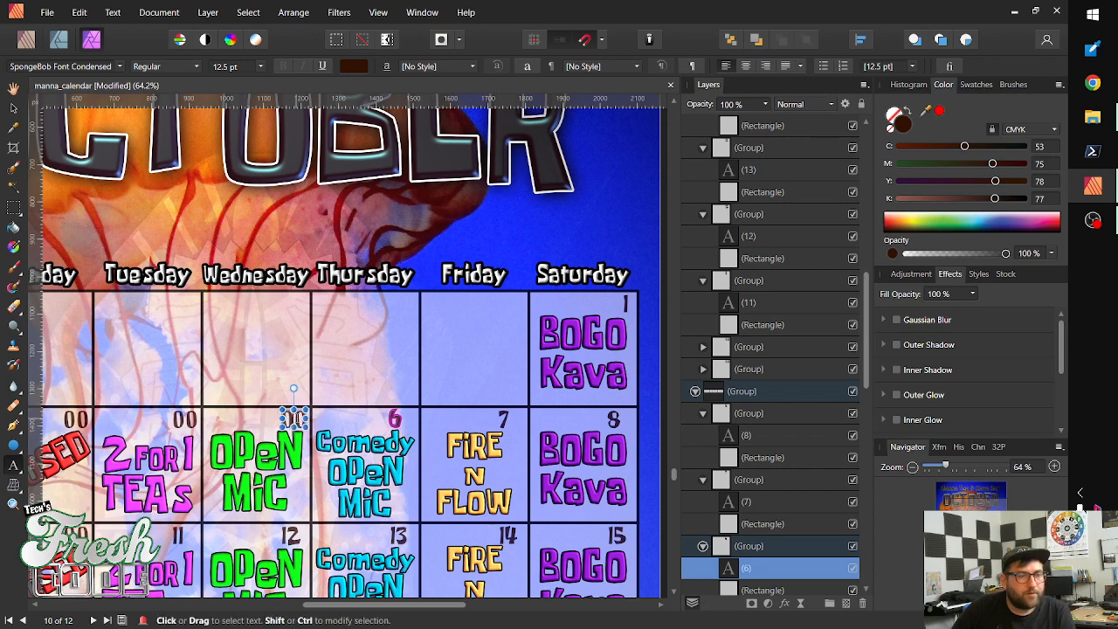
key("BackSpace")
key("BackSpace")
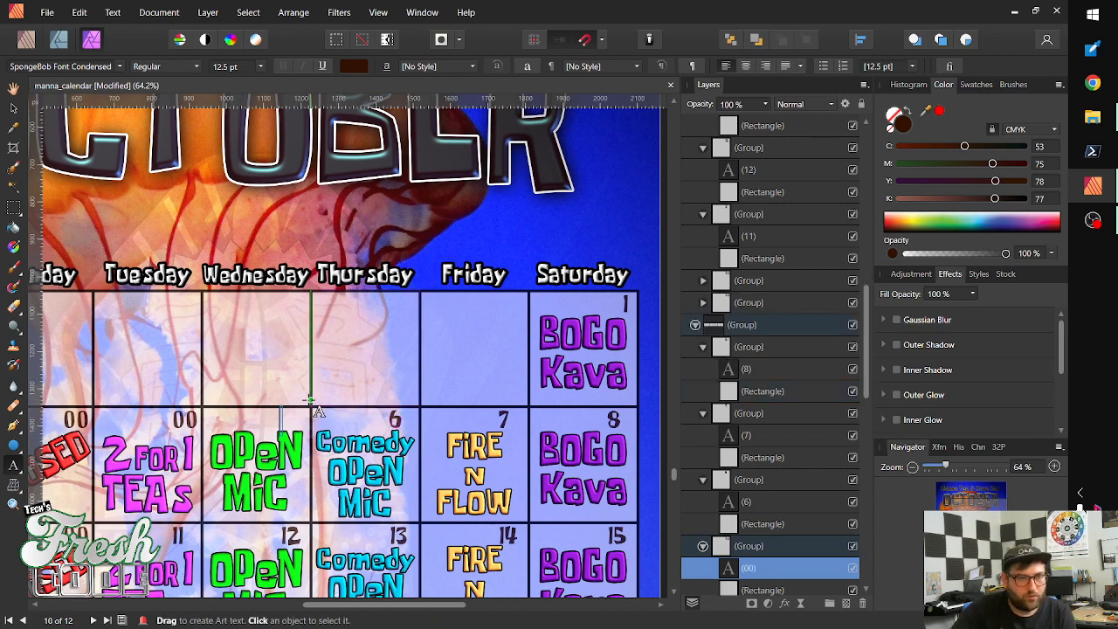
type("5")
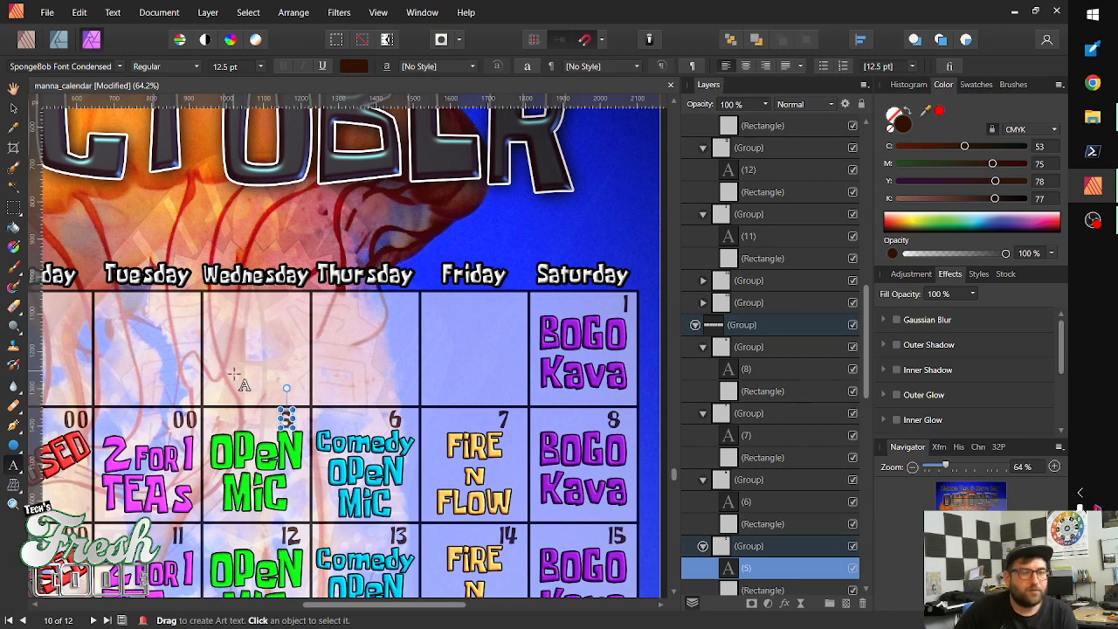
Open the 00 date in October's second-week Tuesday box for editing
double_click(185, 419)
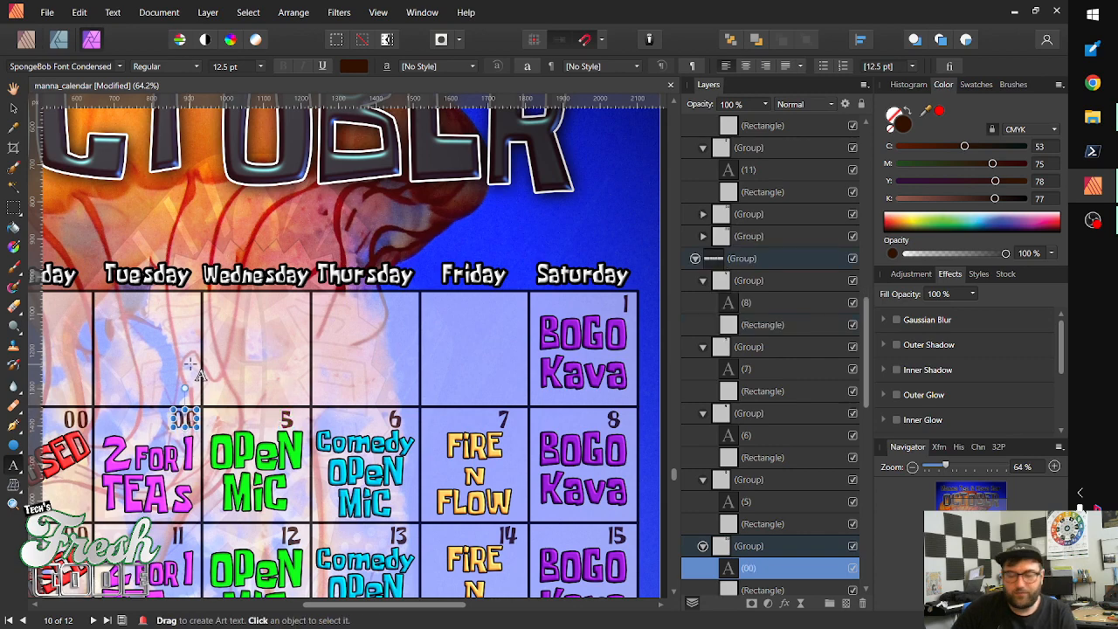
Change the placeholder dates in the second row's Tuesday and Monday cells to 4 and 3
key("BackSpace")
type("4")
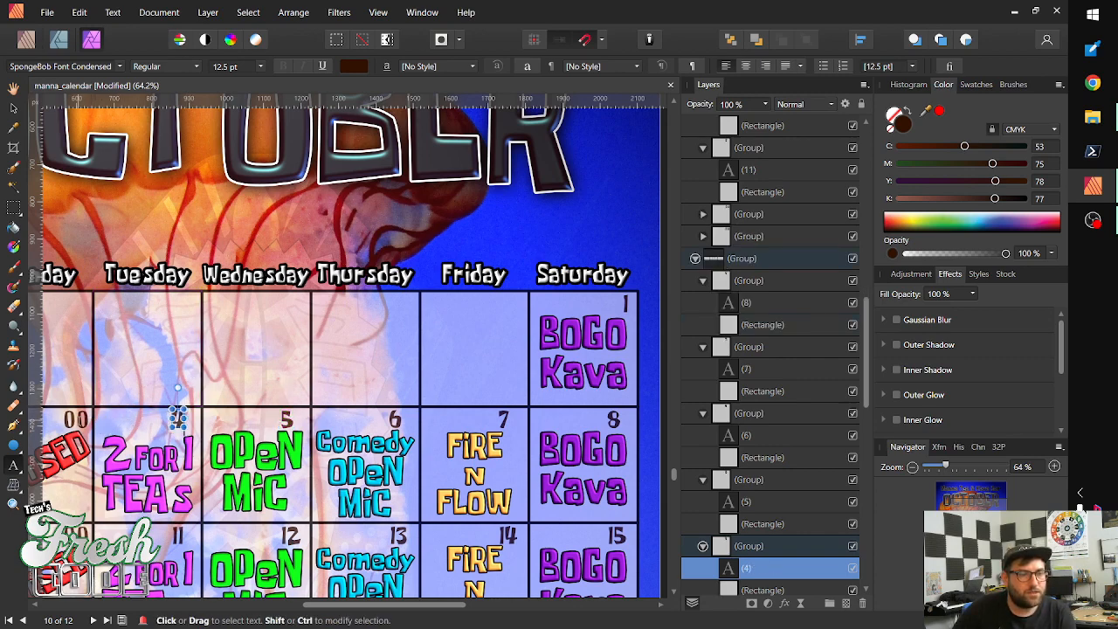
double_click(76, 418)
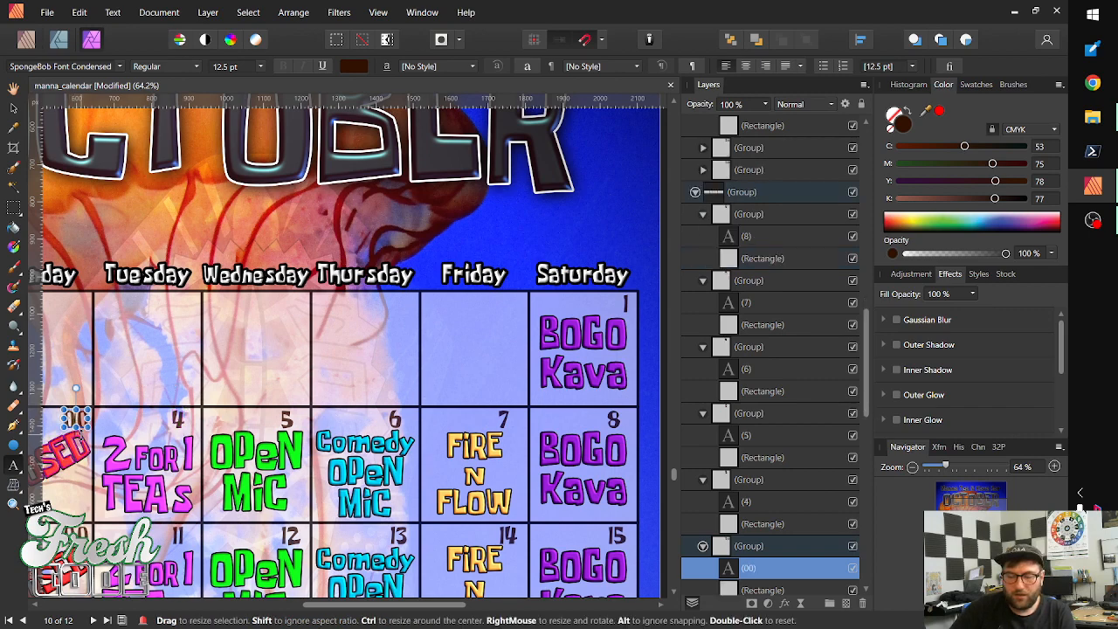
key("BackSpace")
type("3")
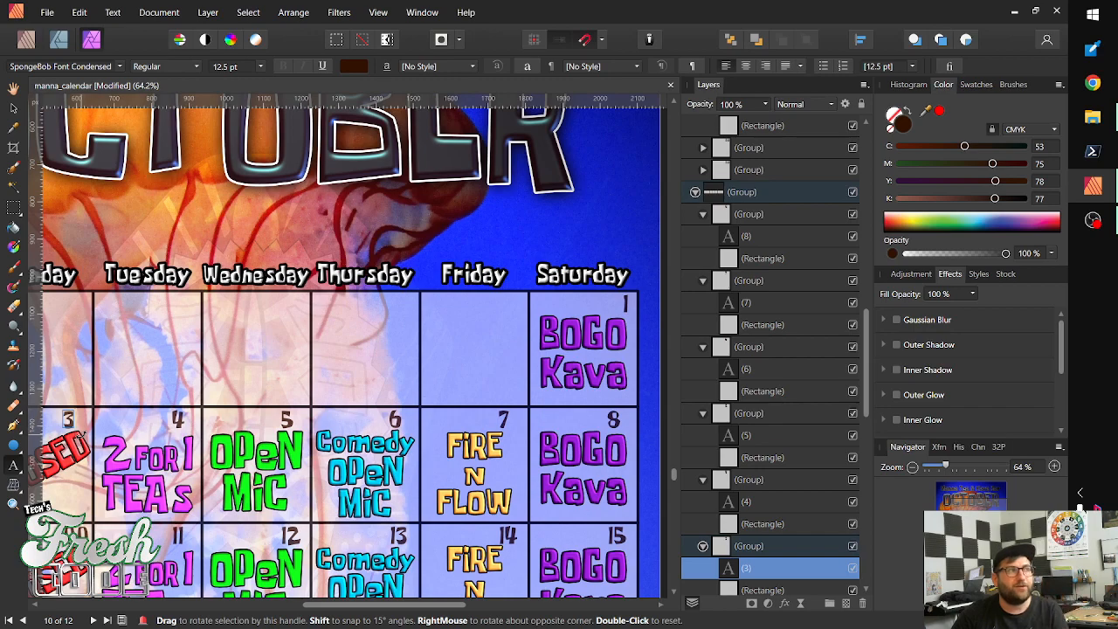
Change the placeholder date in the second row's Sunday cell to 2
left_click_drag(157, 461, 360, 354)
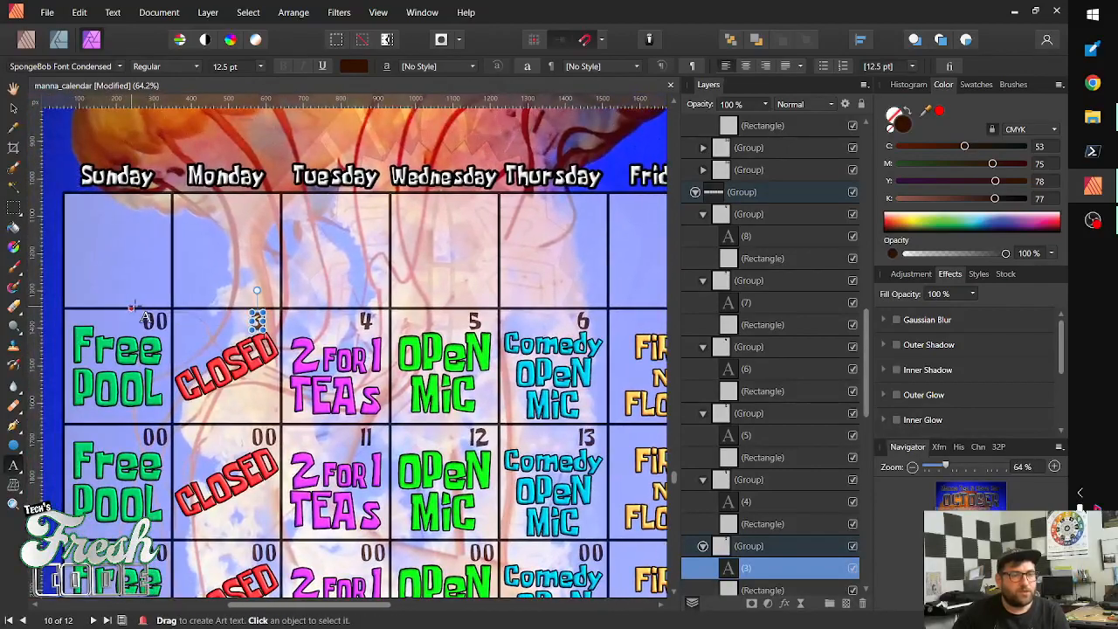
left_click(154, 321)
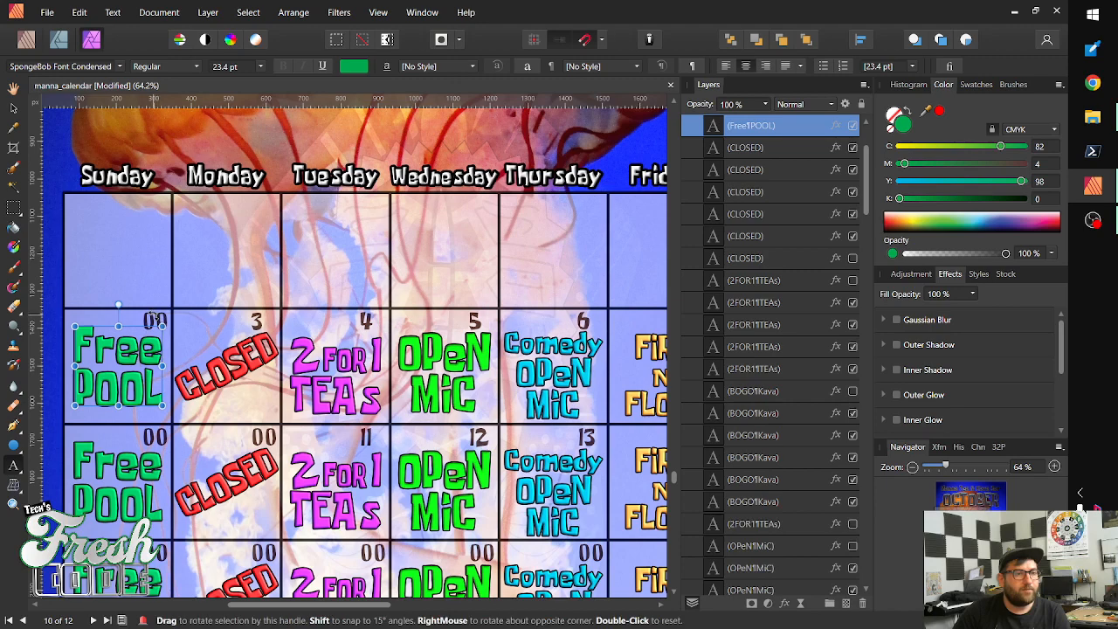
left_click(155, 322)
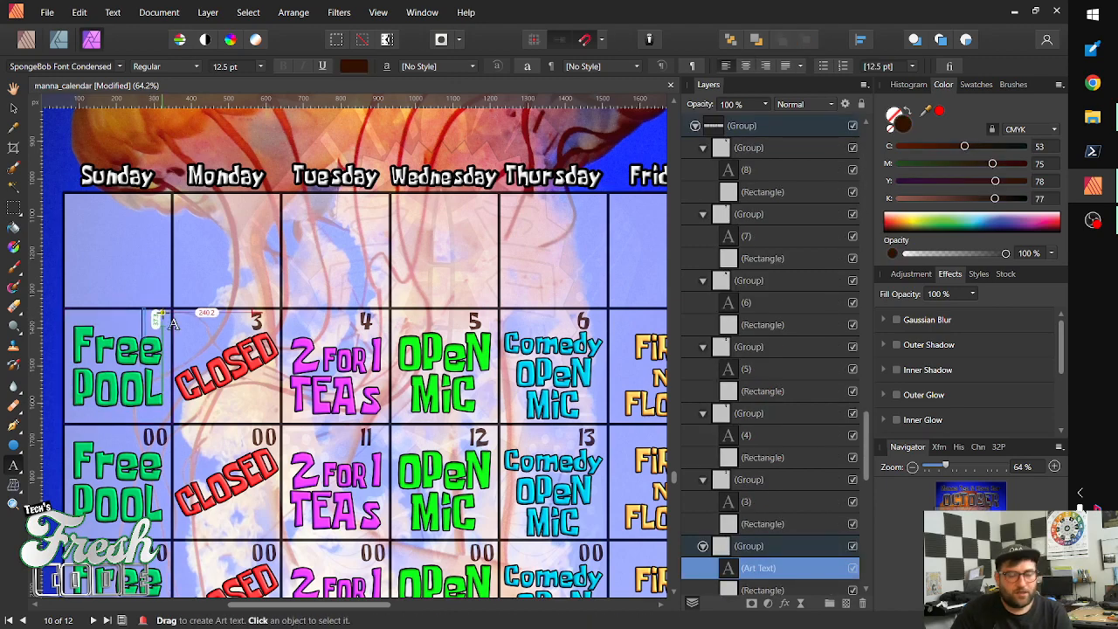
type("2")
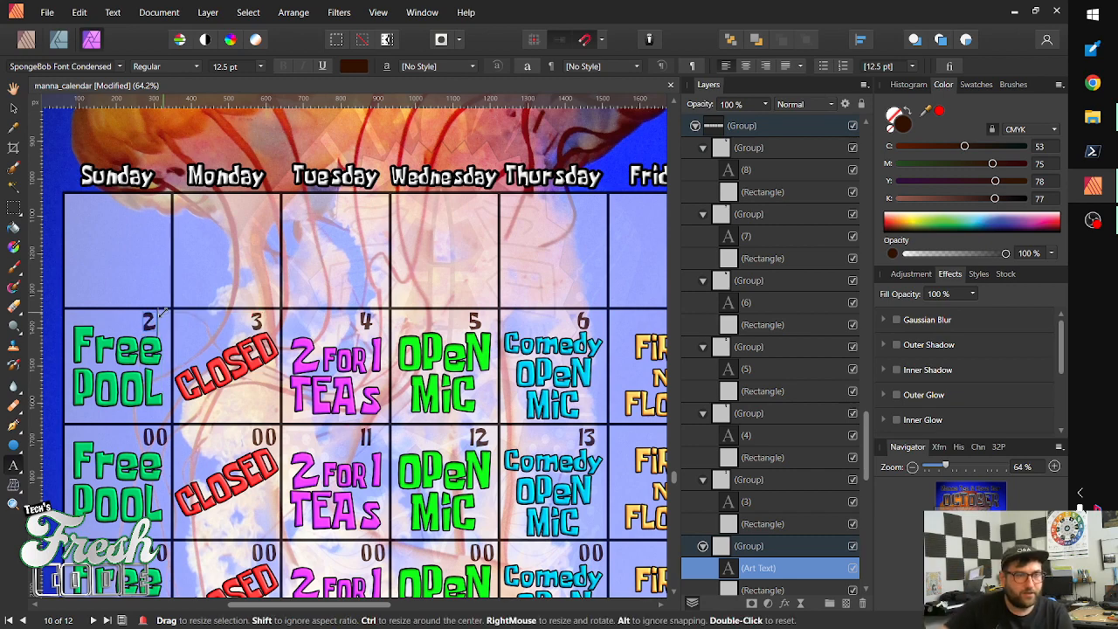
Change the placeholder dates in the third row's Sunday and Monday cells to 9 and 10
left_click(157, 437)
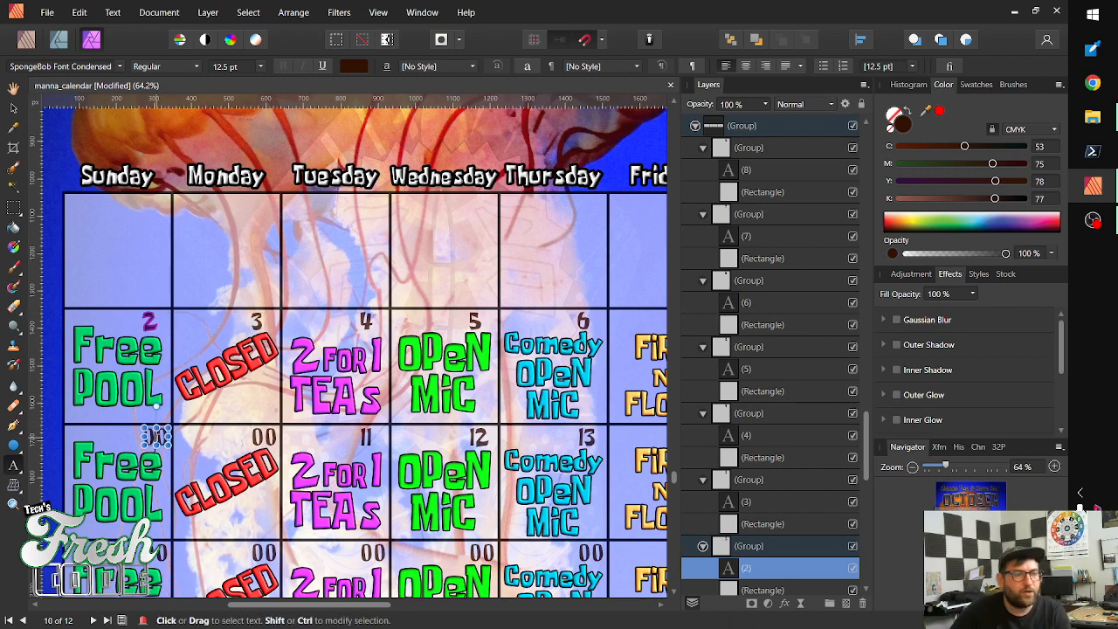
key("BackSpace")
key("BackSpace")
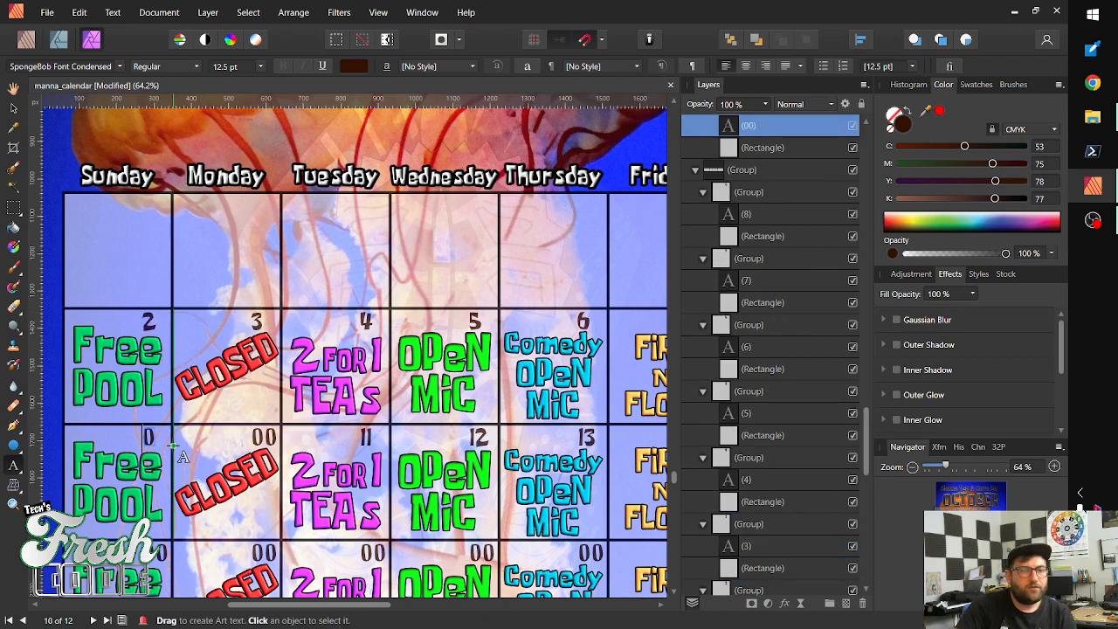
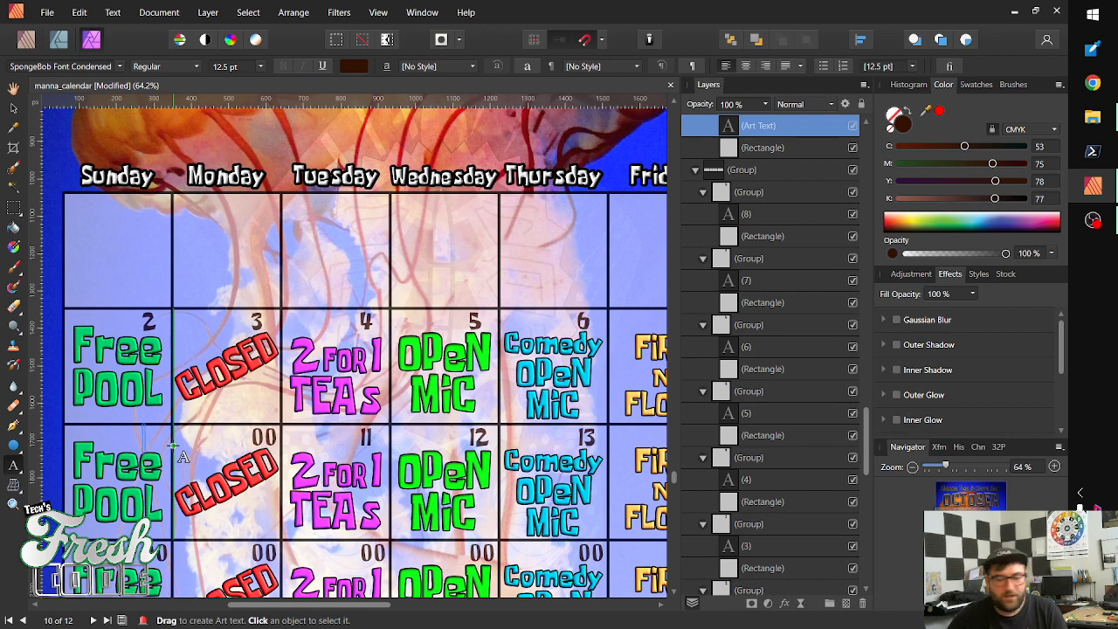
type("9")
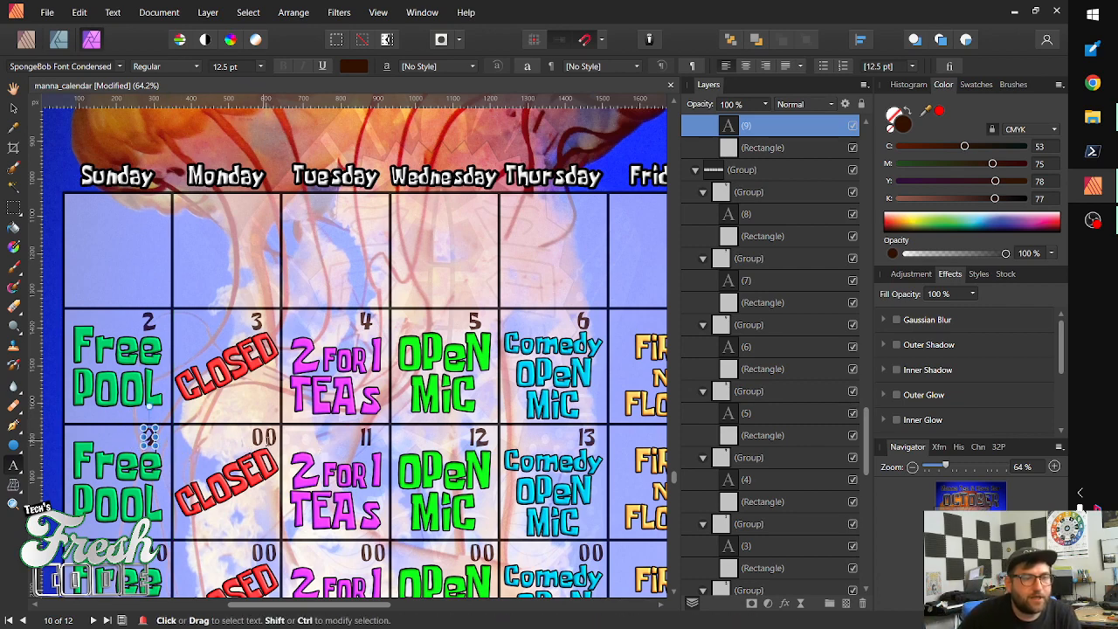
left_click(265, 436)
key("BackSpace")
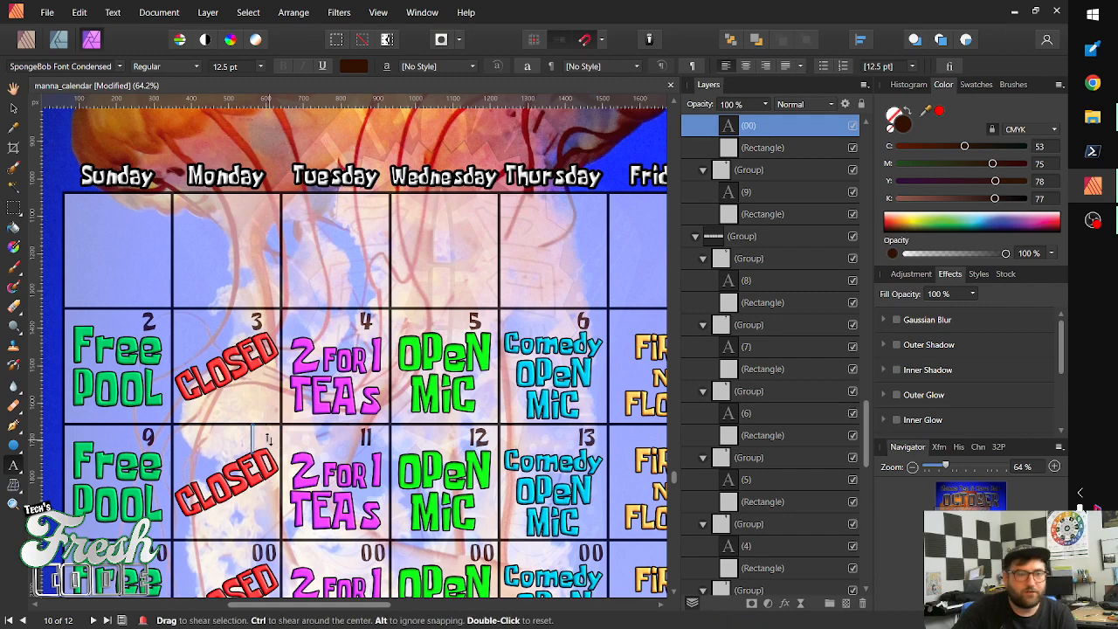
type("10")
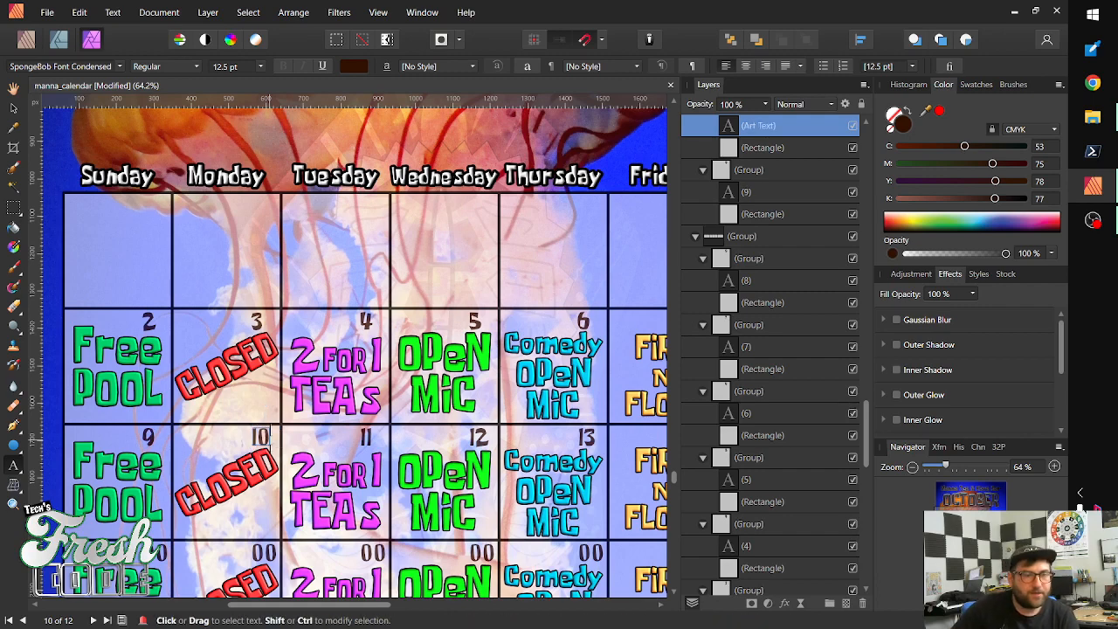
key("Escape")
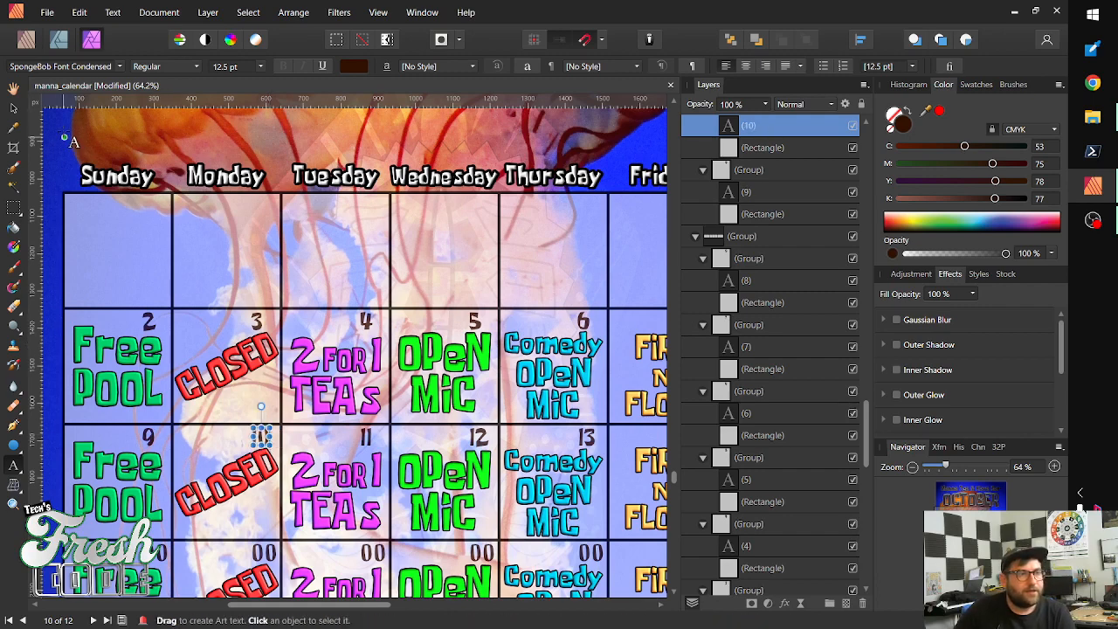
Nudge the date 10 toward the right edge of its Monday cell
left_click(13, 107)
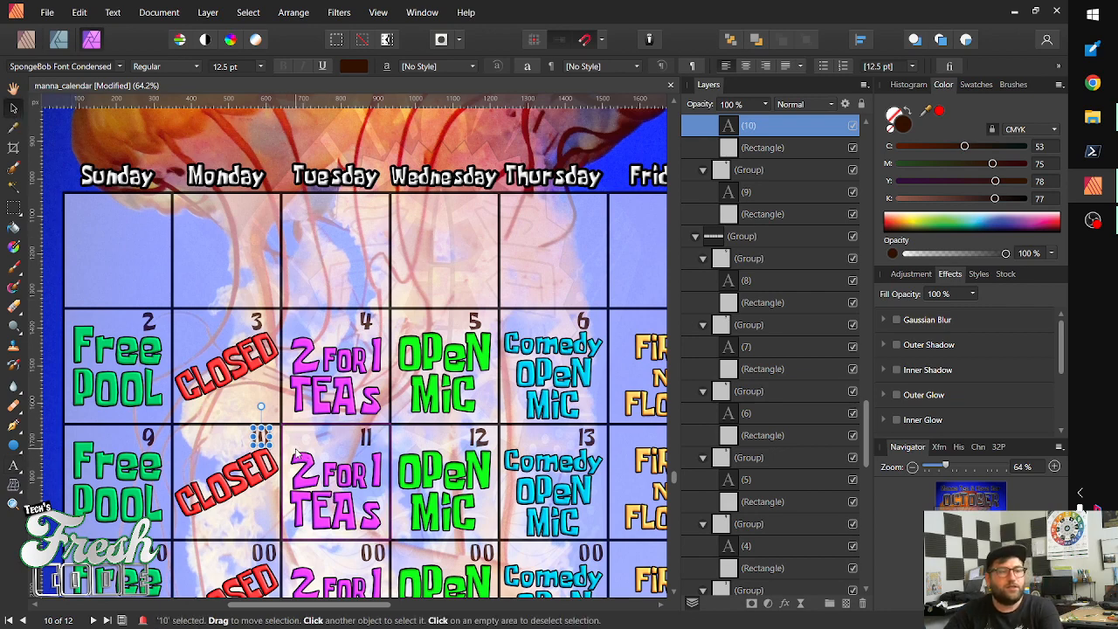
key("shift+Right")
key("Right")
key("Right")
key("Right")
key("Right")
key("Right")
key("Right")
key("Right")
key("Right")
key("Right")
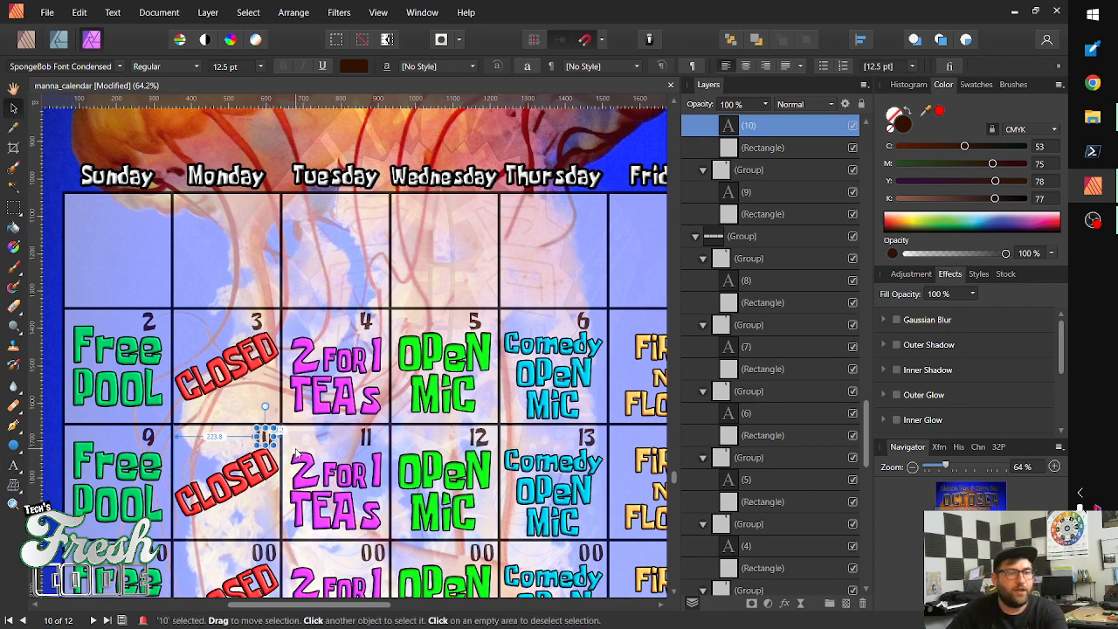
key("Left")
key("Left")
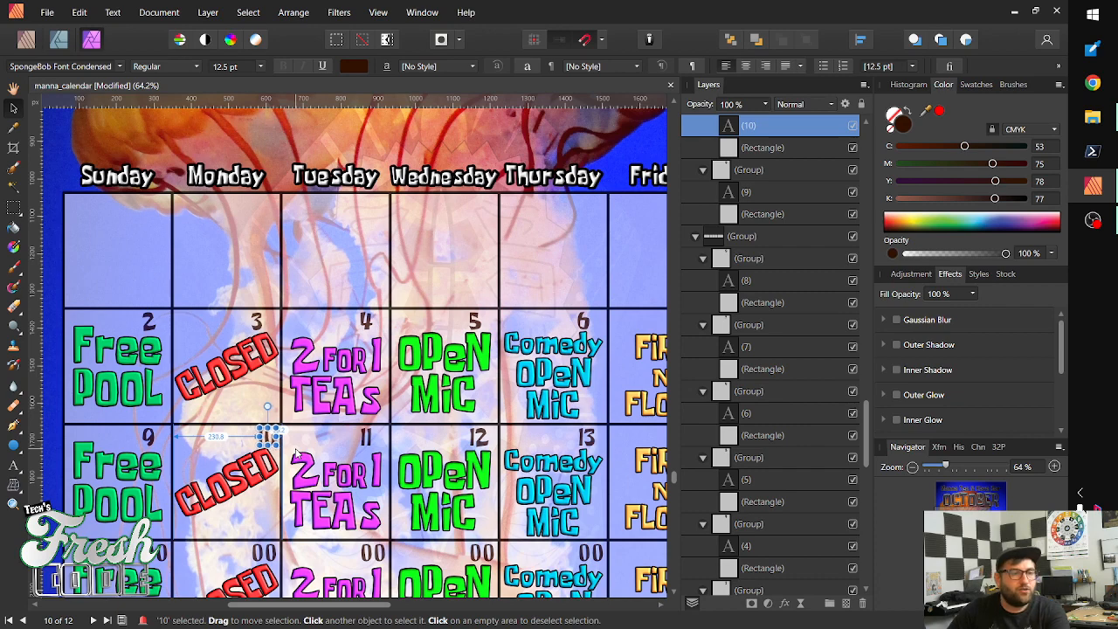
Select the date 9 inside its nested group and nudge it toward the right edge of its Sunday cell
left_click(145, 447)
left_click(150, 436)
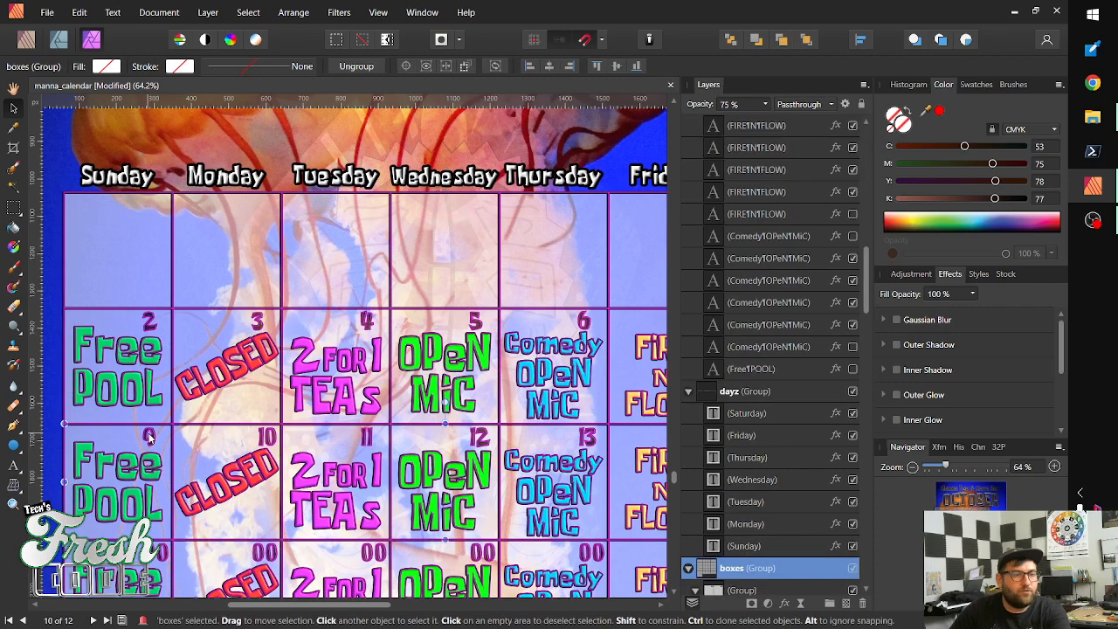
double_click(150, 438)
double_click(150, 437)
double_click(151, 438)
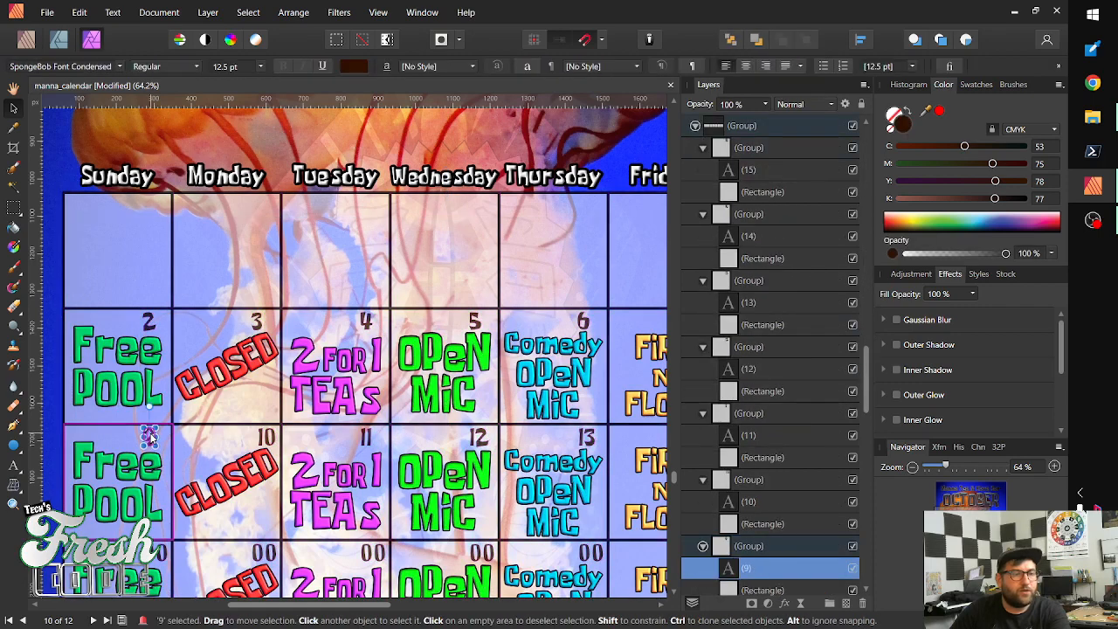
key("shift+Right")
key("shift+Right")
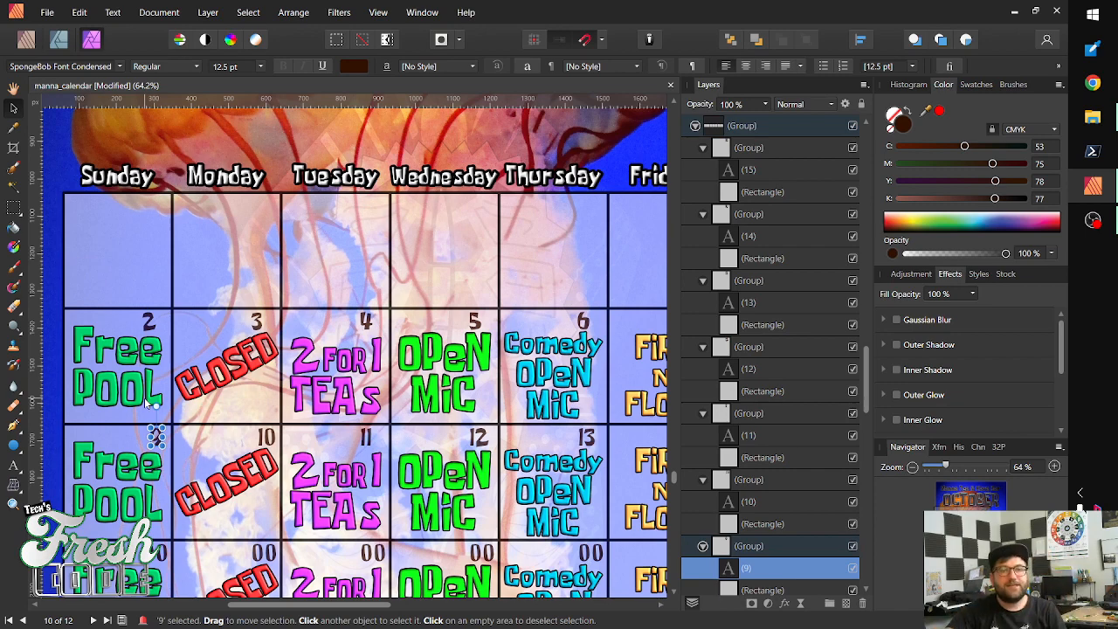
Select the date 2 inside its nested group and nudge it toward the right edge of its Sunday cell
left_click(150, 329)
left_click(150, 329)
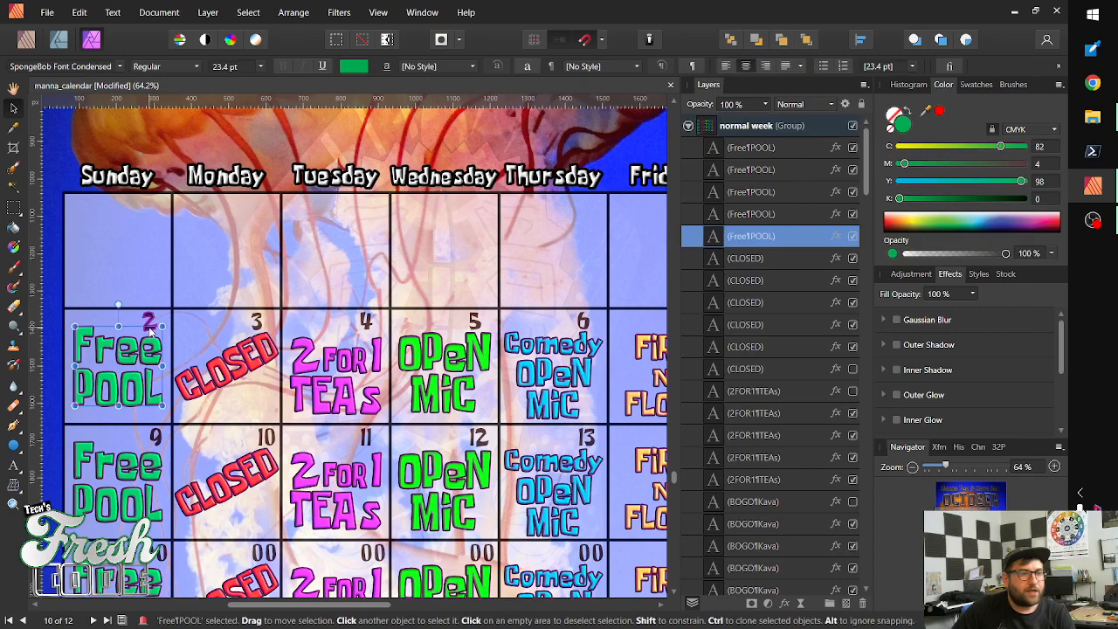
double_click(151, 325)
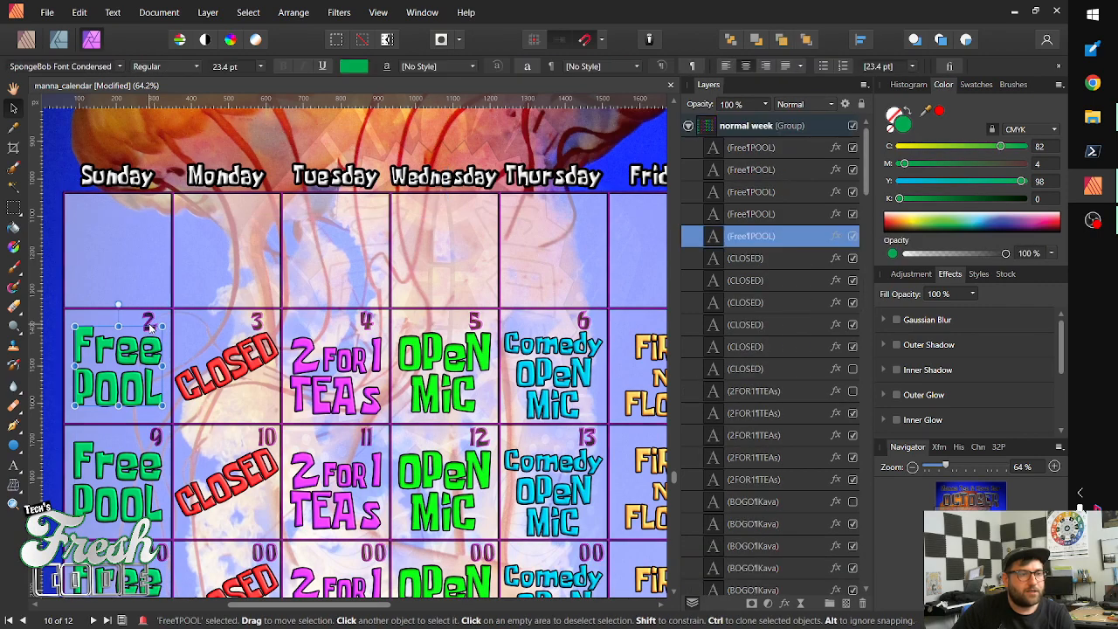
double_click(148, 320)
double_click(149, 320)
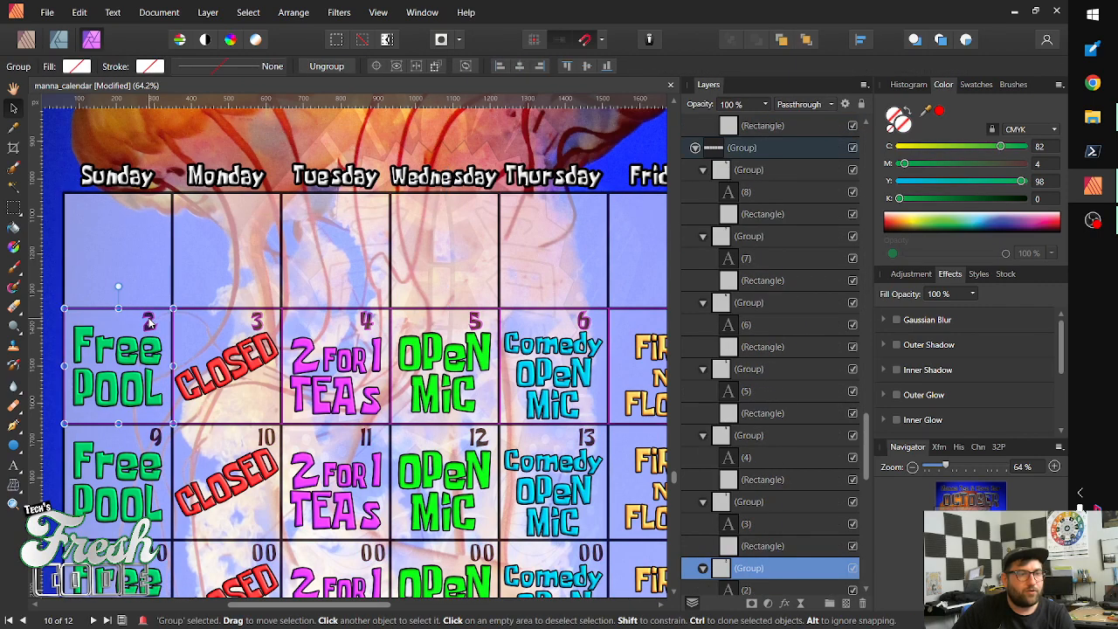
double_click(150, 320)
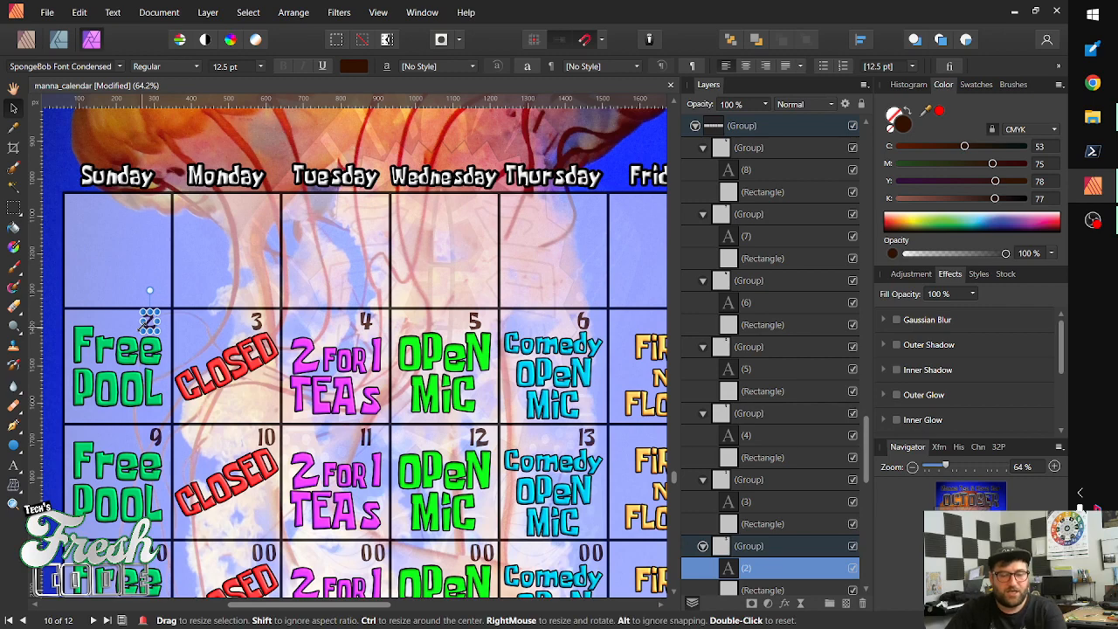
key("shift+Right")
key("shift+Right")
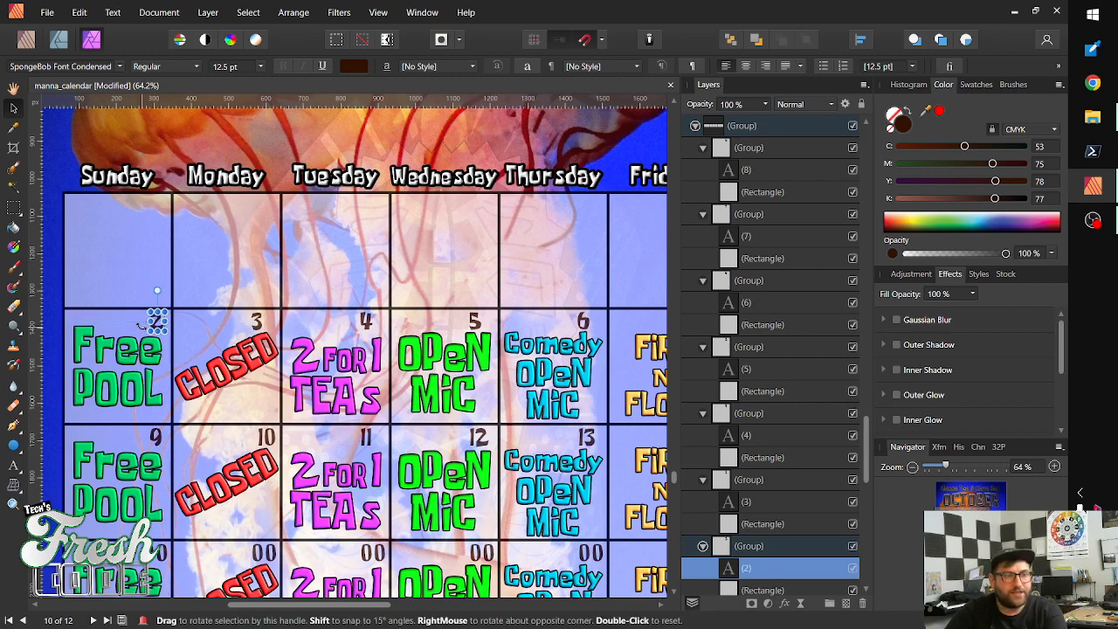
key("shift+Right")
key("shift+Left")
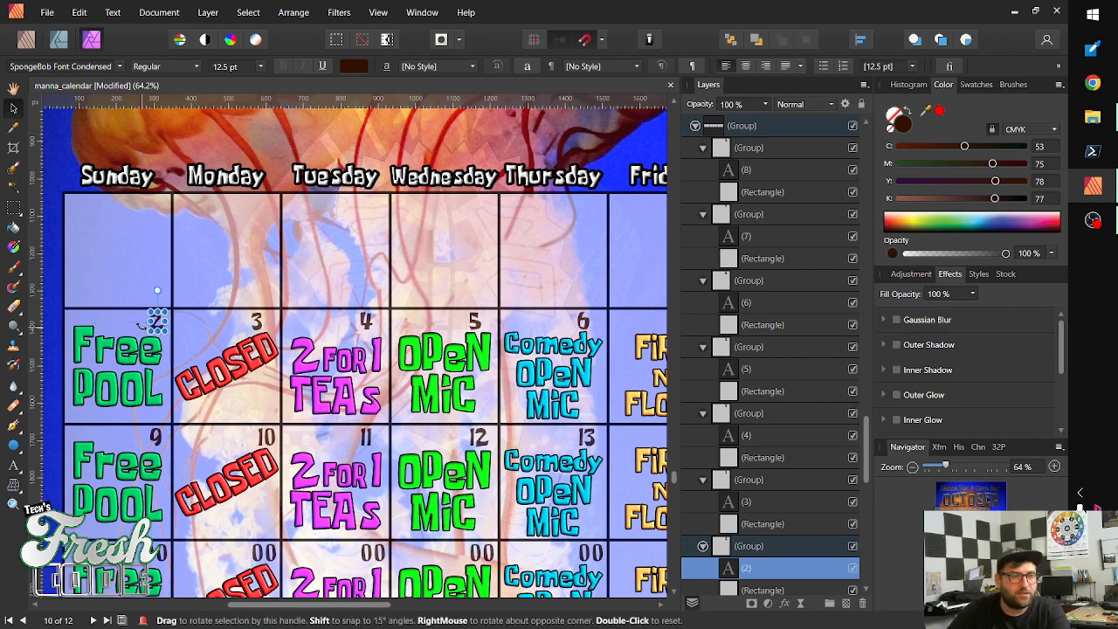
Shift the dates 3 and 4 toward the right edges of their Monday and Tuesday cells
left_click(259, 328)
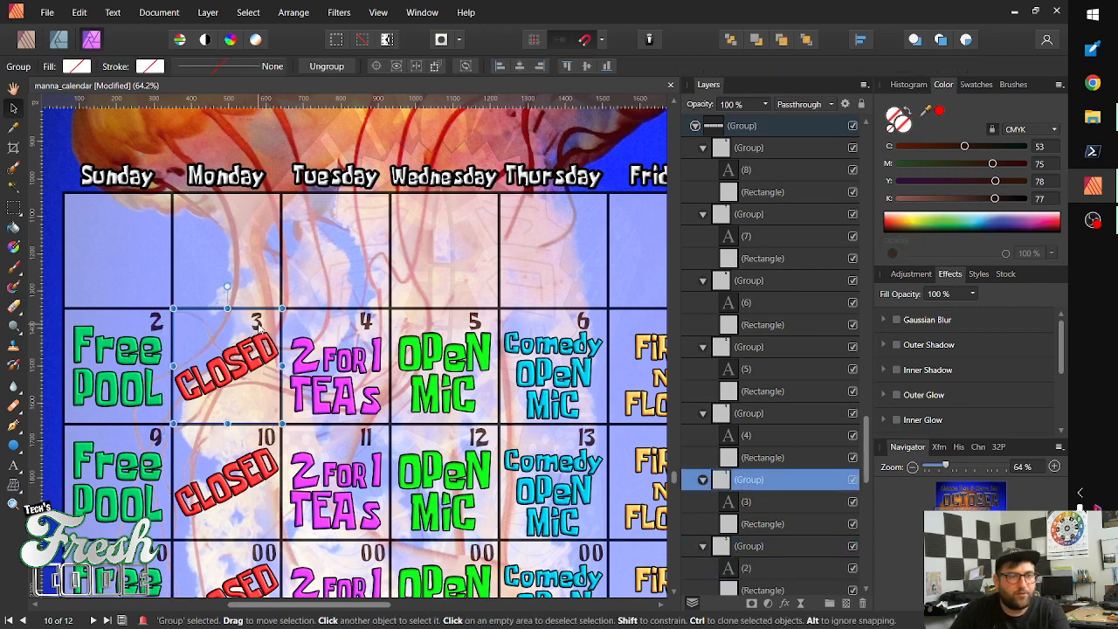
double_click(257, 323)
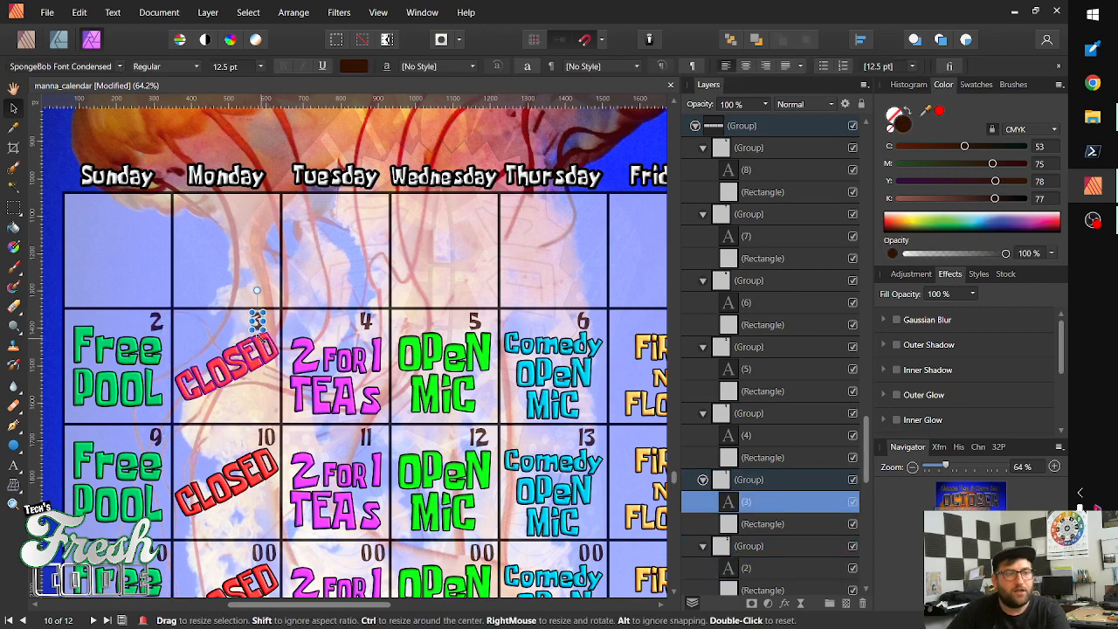
left_click_drag(258, 325, 270, 323)
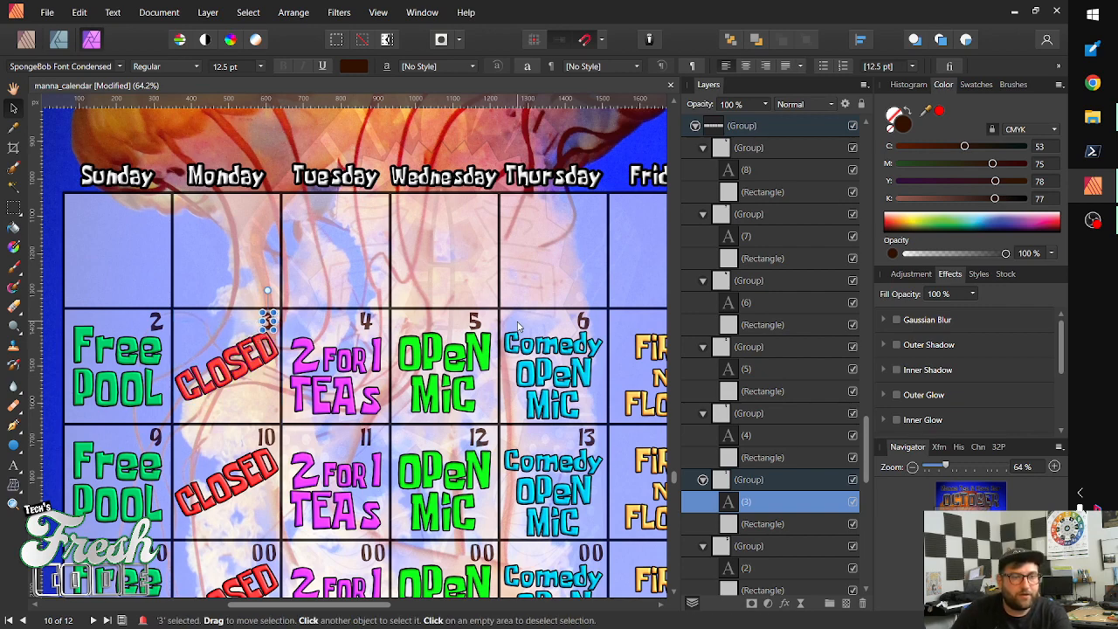
left_click(367, 325)
left_click(367, 325)
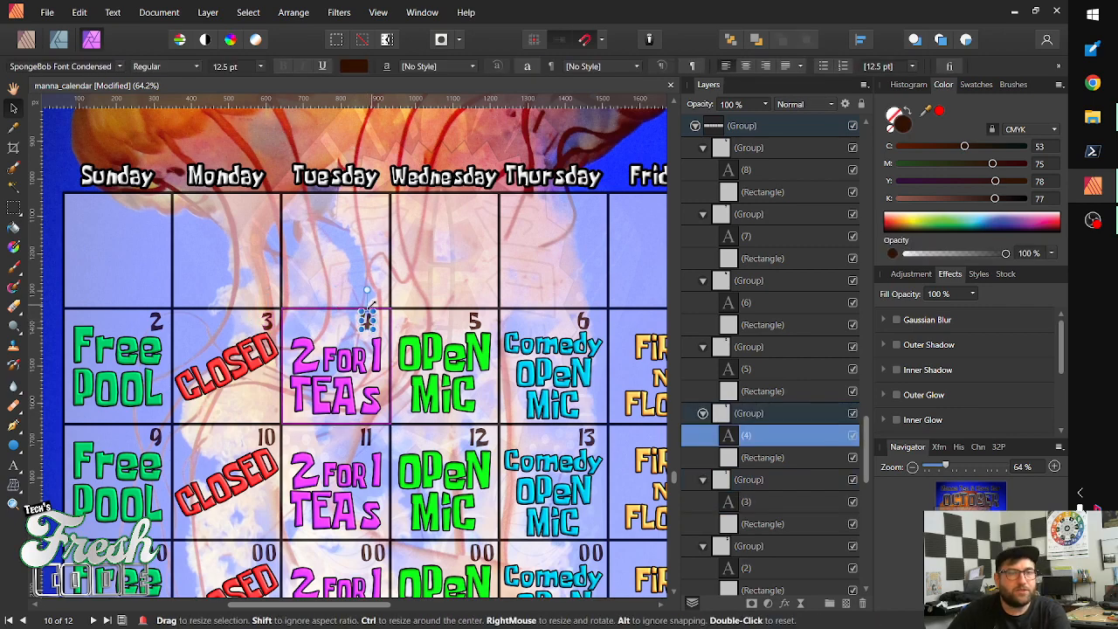
key("shift+Right")
key("shift+Right")
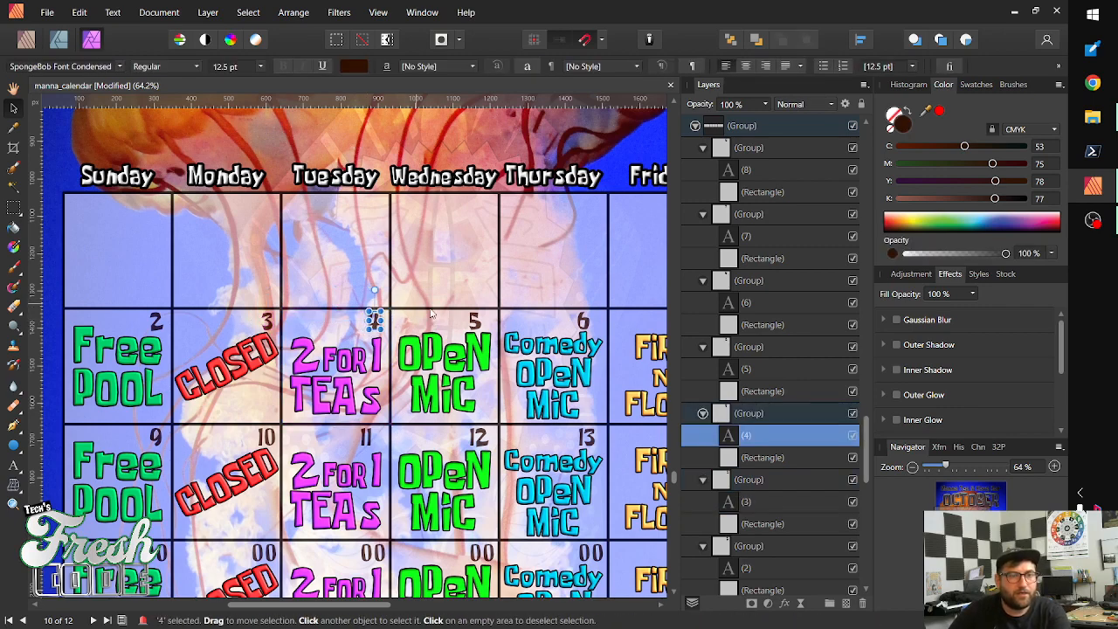
Shift the dates 5 and 6 toward the right edges of their Wednesday and Thursday cells
left_click(475, 324)
left_click(474, 324)
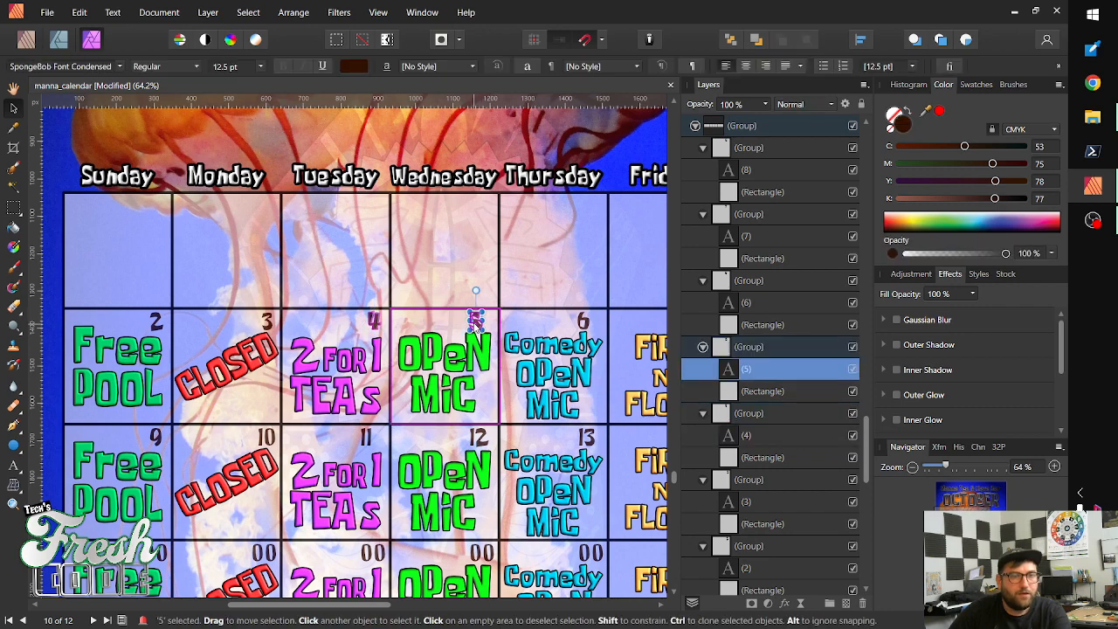
left_click_drag(478, 330, 487, 323)
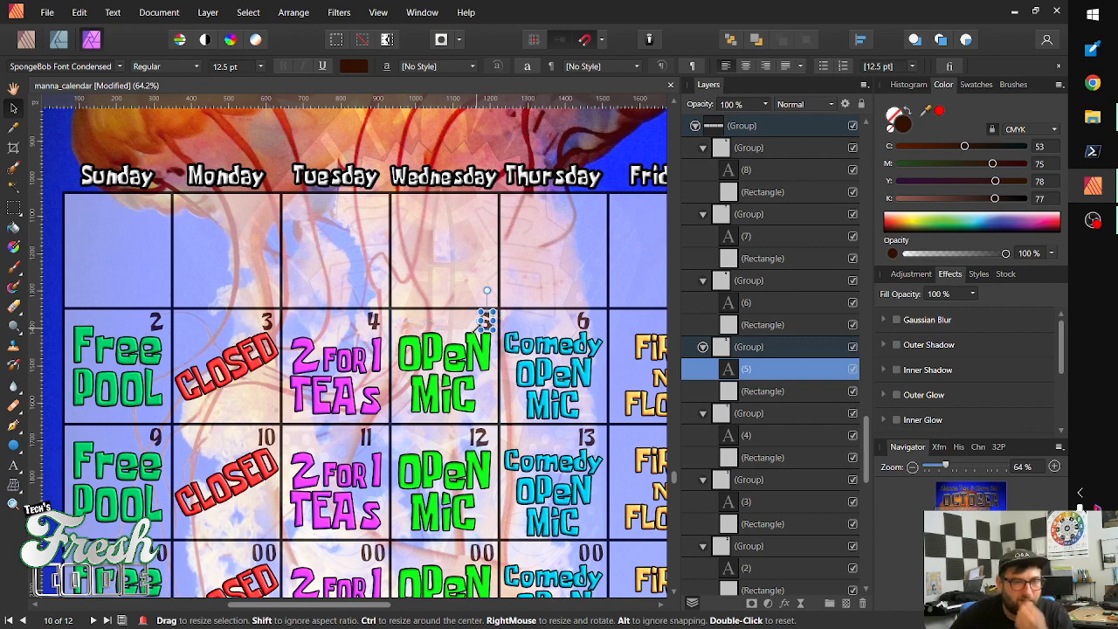
left_click(585, 323)
left_click_drag(586, 324, 596, 321)
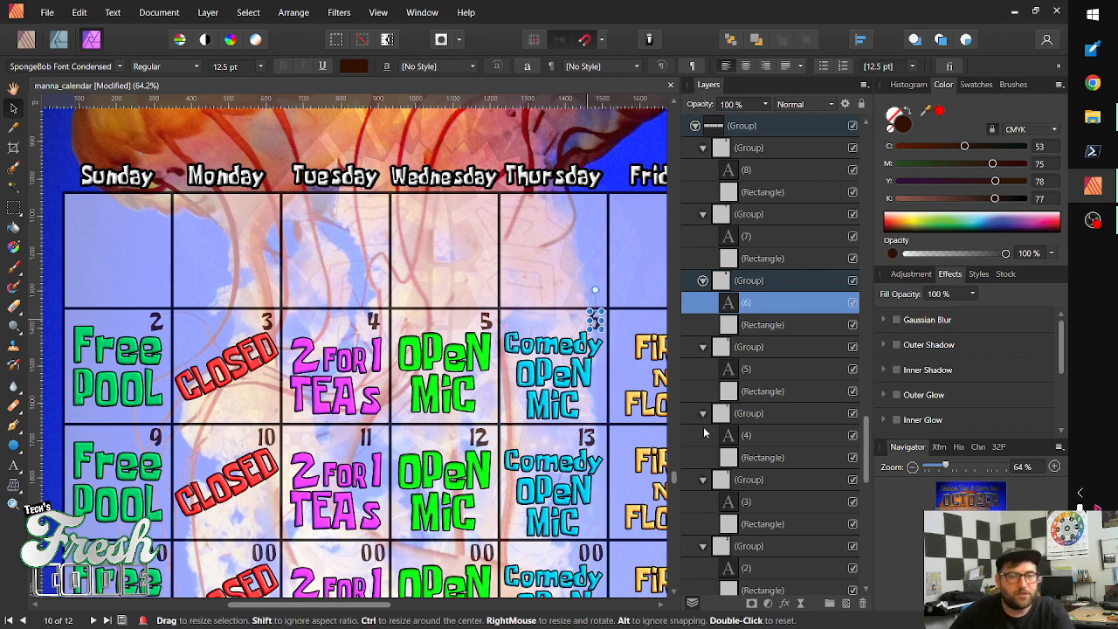
Select the date 13 inside its nested group and shift it toward the right edge of its Thursday cell
left_click(588, 444)
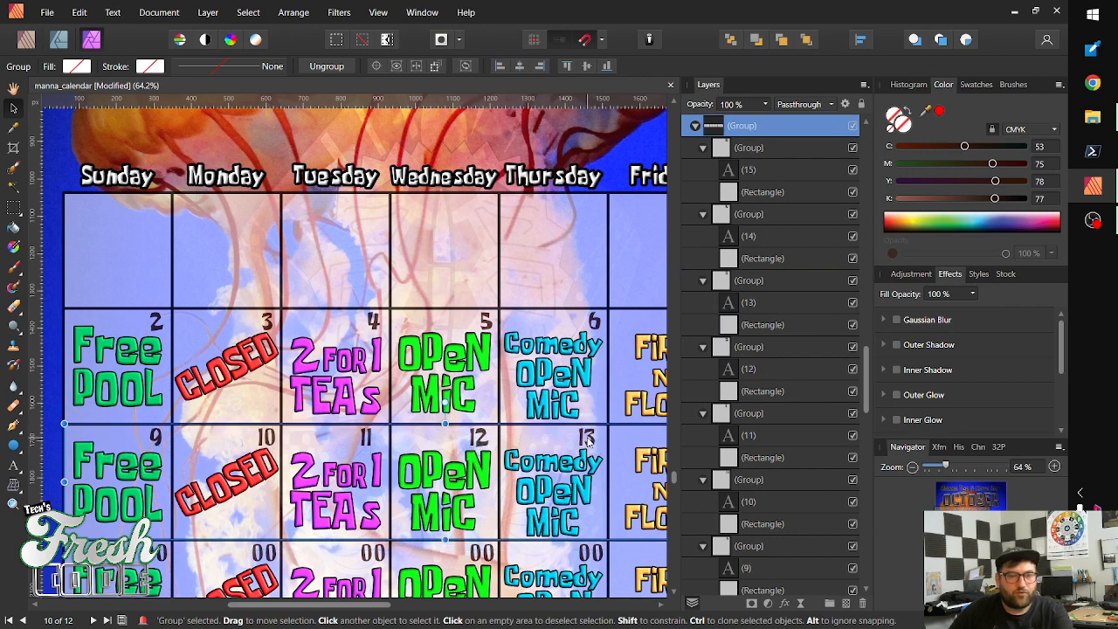
double_click(588, 443)
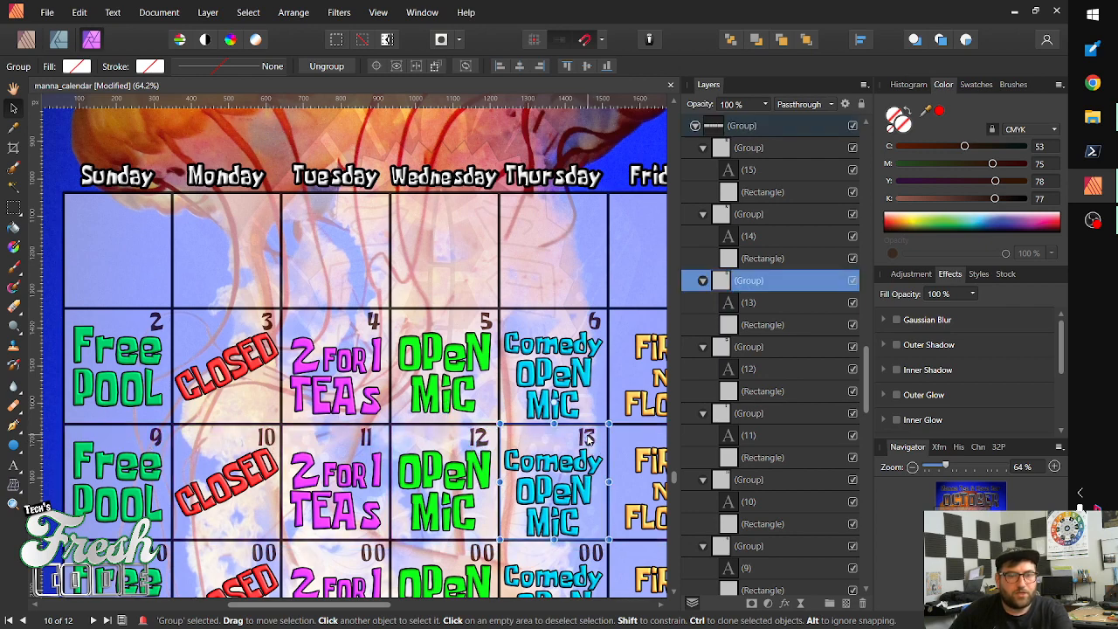
double_click(587, 443)
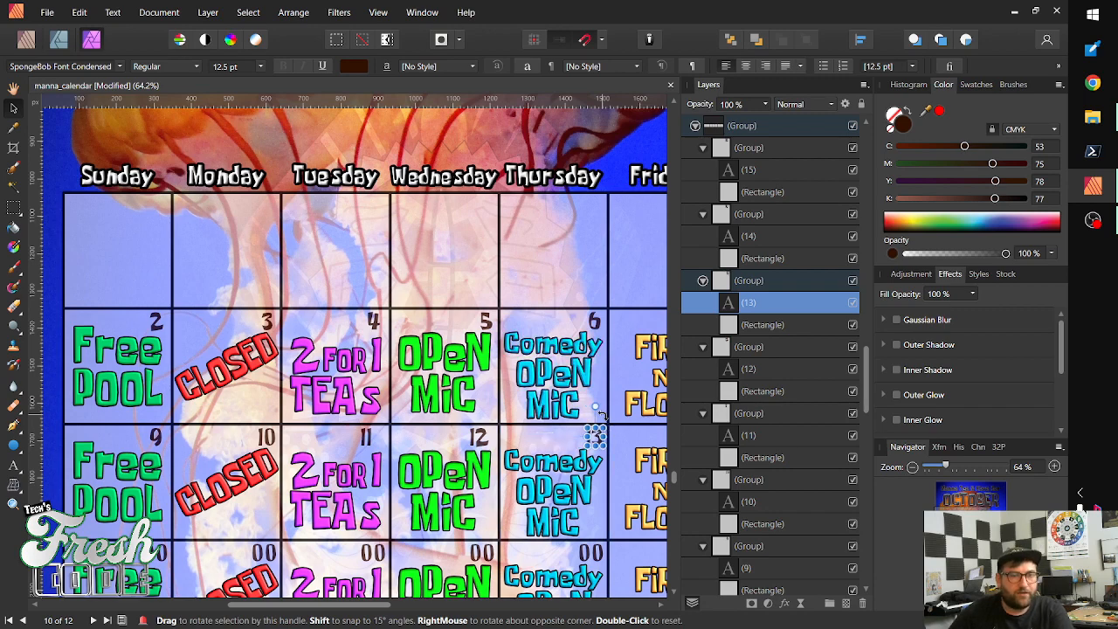
scroll(560, 472, "right", 5)
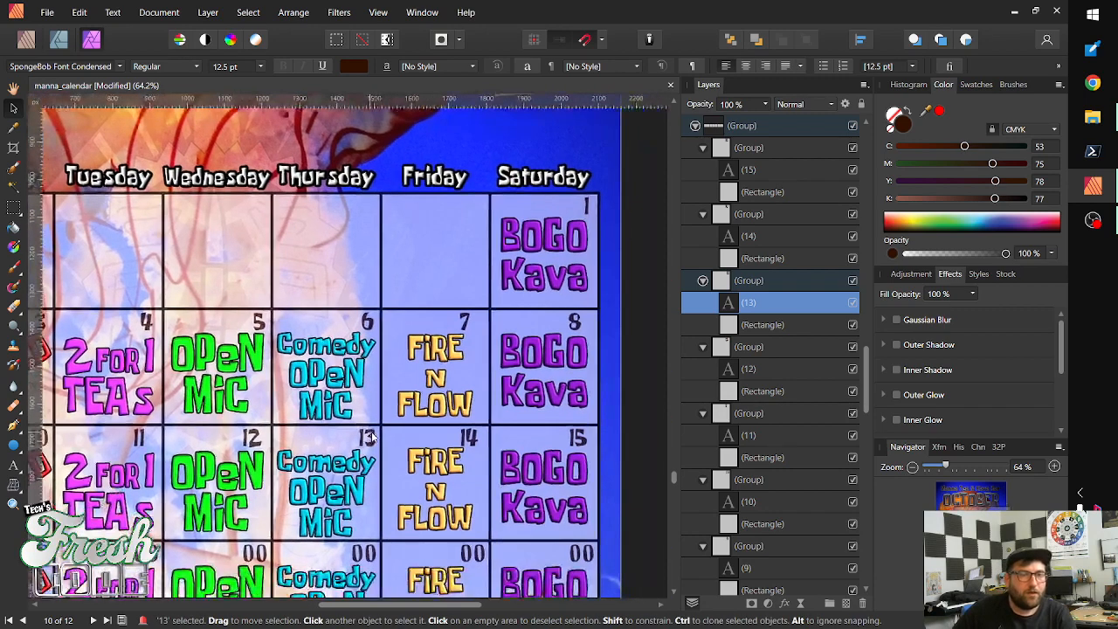
Shift the dates 14 and 7 toward the right edges of their Friday cells
left_click(486, 435)
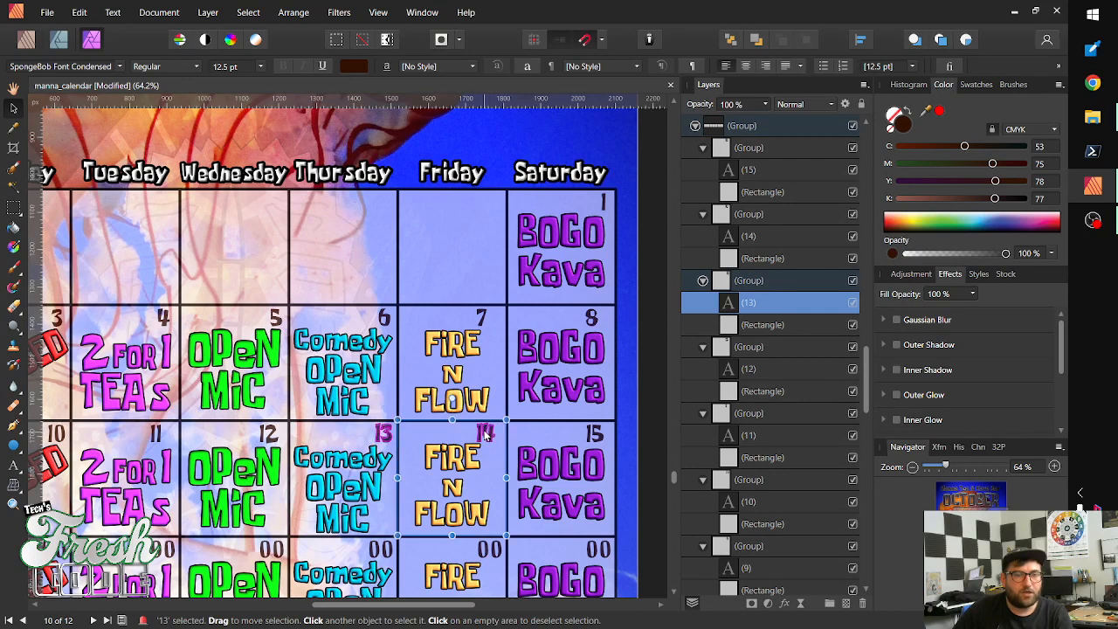
left_click_drag(487, 432, 493, 431)
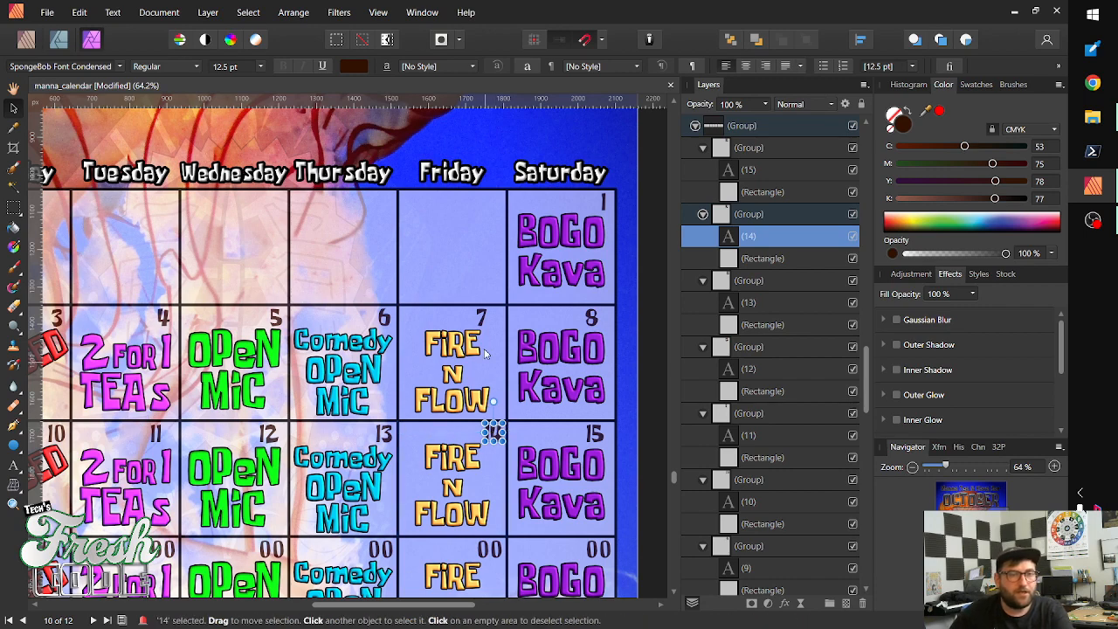
left_click(483, 318)
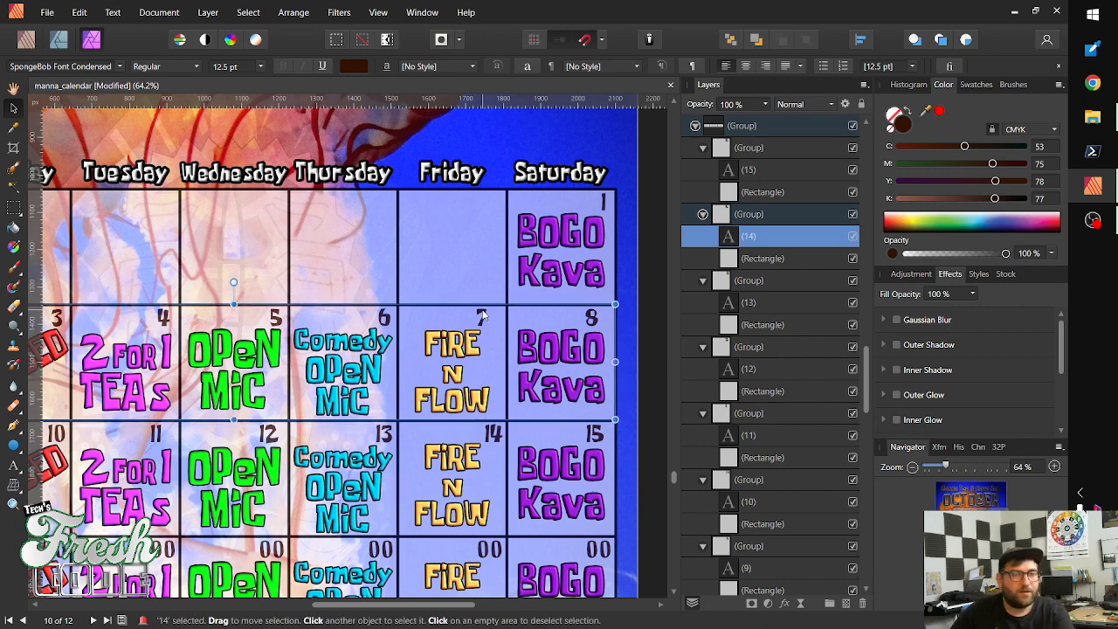
double_click(481, 317)
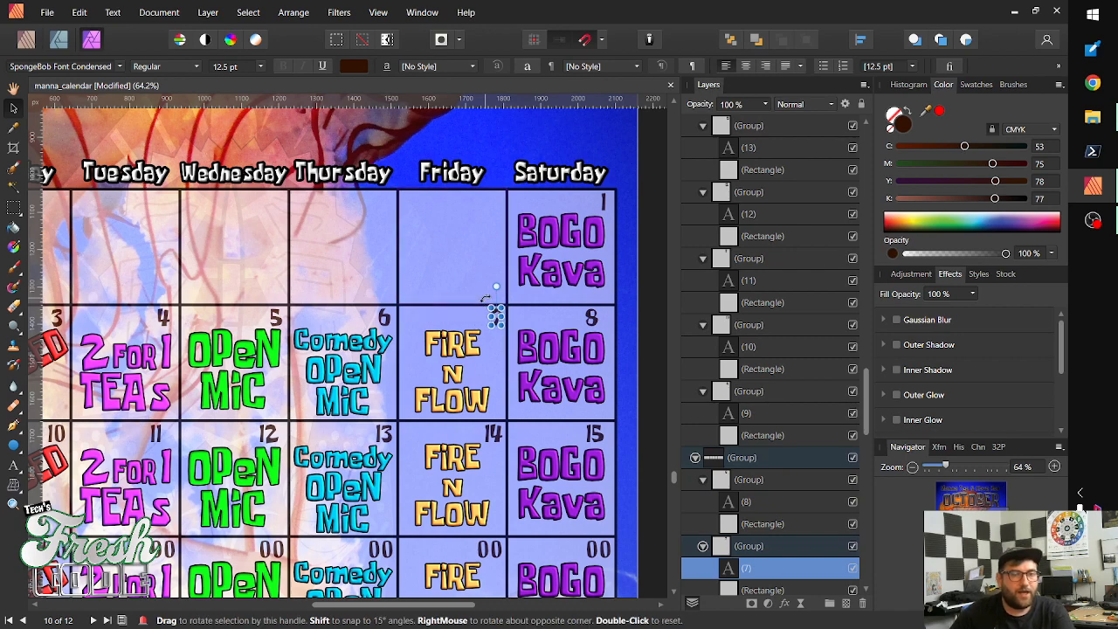
Nudge the date 8 toward the right edge of its Saturday cell
left_click(593, 319)
key("shift+Right")
key("shift+Right")
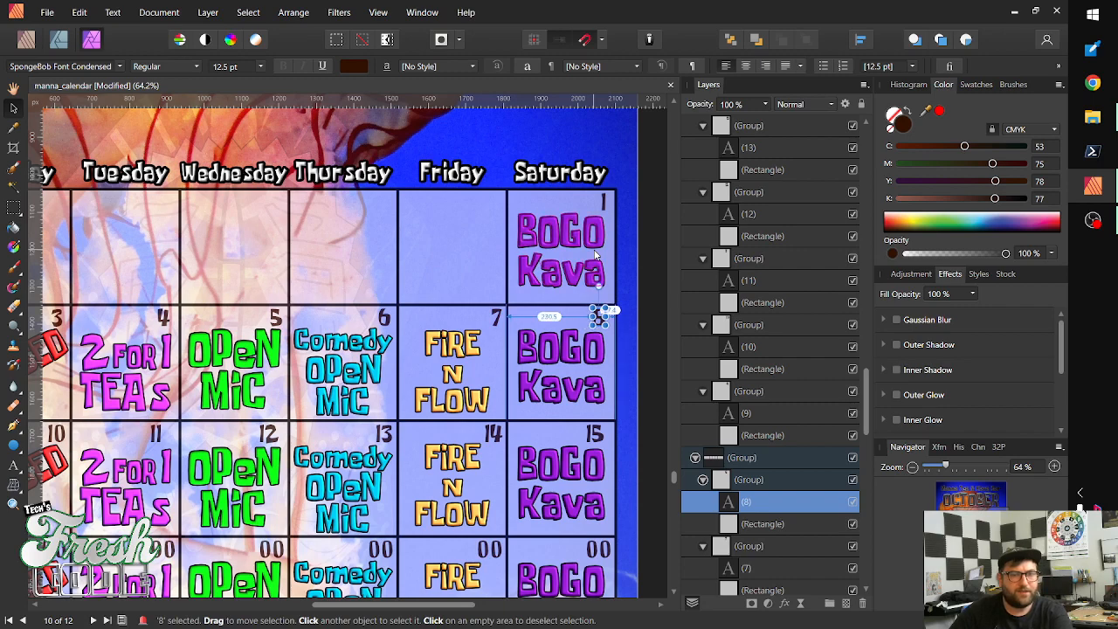
key("shift+Right")
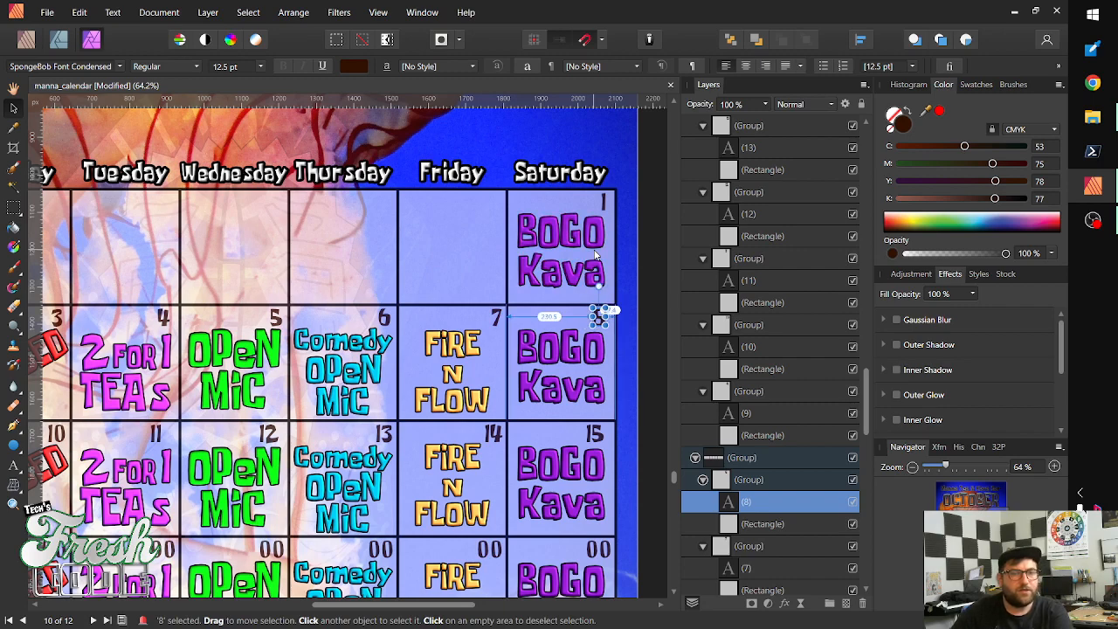
key("Left")
key("Left")
key("Left")
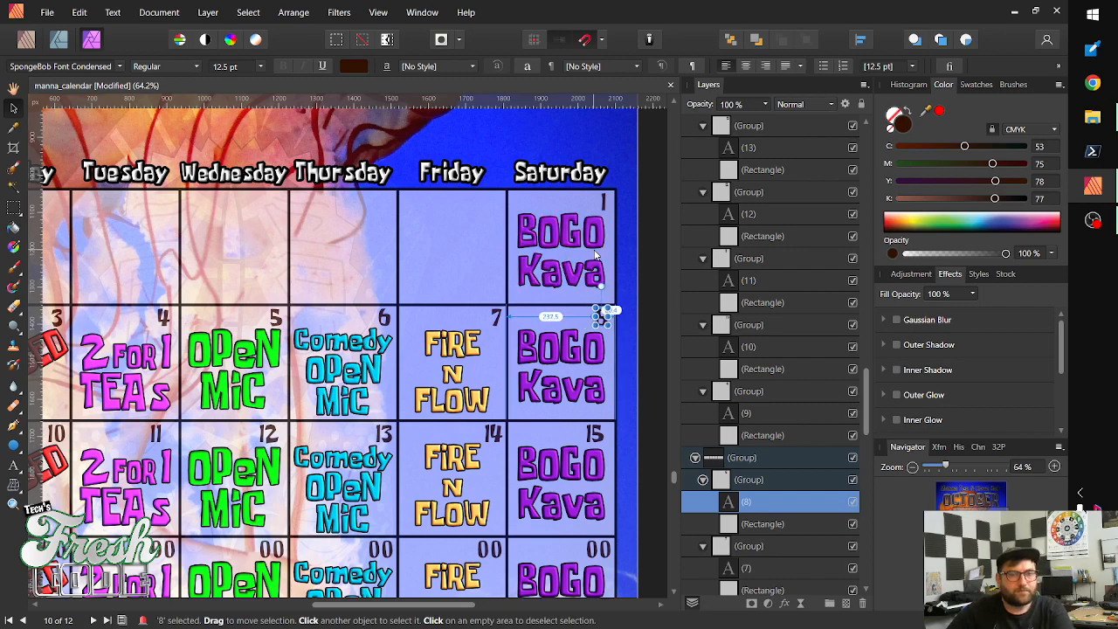
Select the date 15 inside its nested group and nudge it toward the right edge of its Saturday cell
left_click(594, 435)
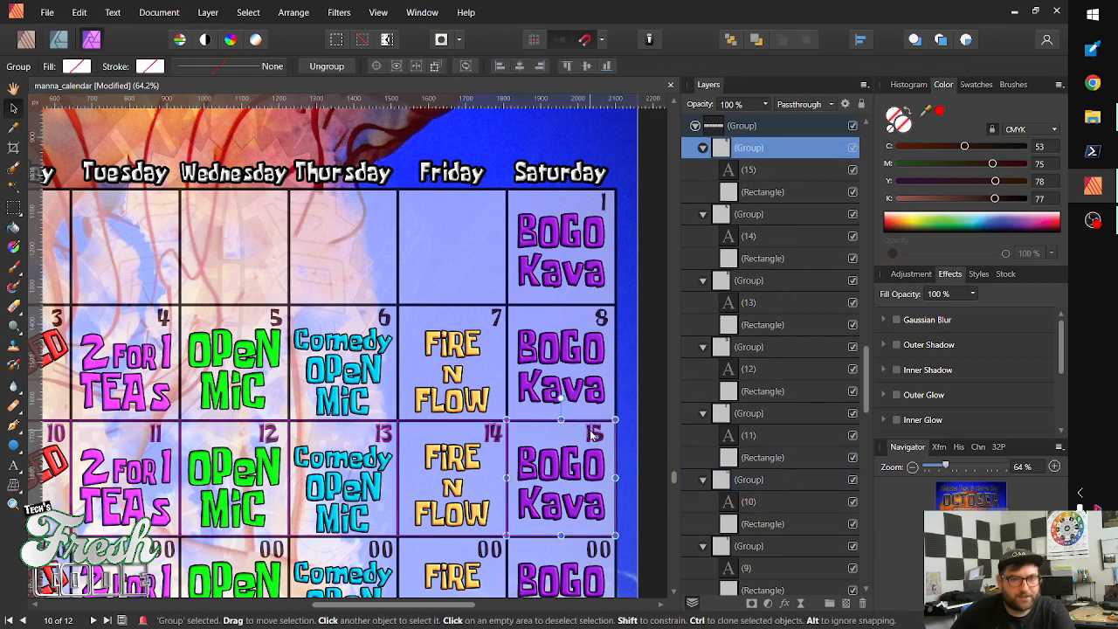
double_click(593, 435)
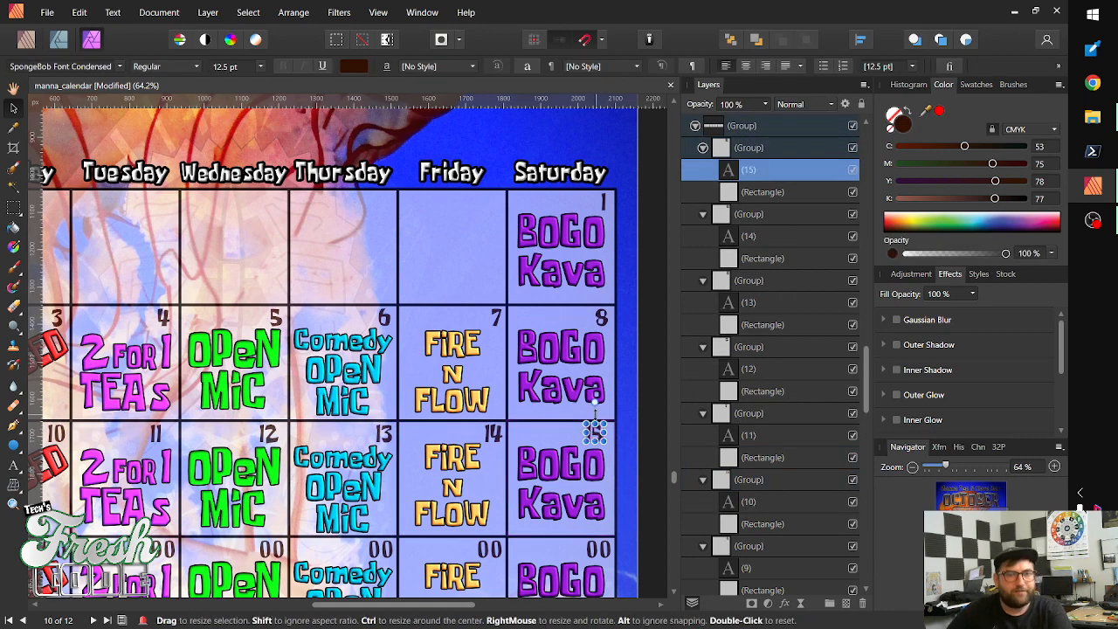
key("Left")
key("Left")
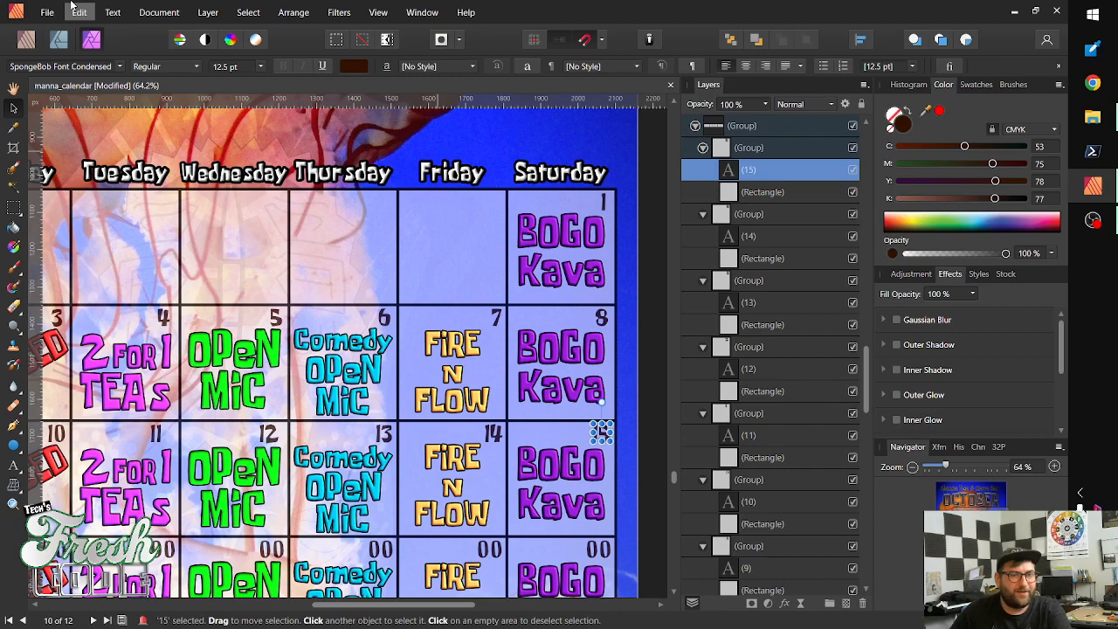
Change the placeholder date in the fourth-row Saturday cell to 22 and nudge it slightly left
scroll(560, 459, "down", 3)
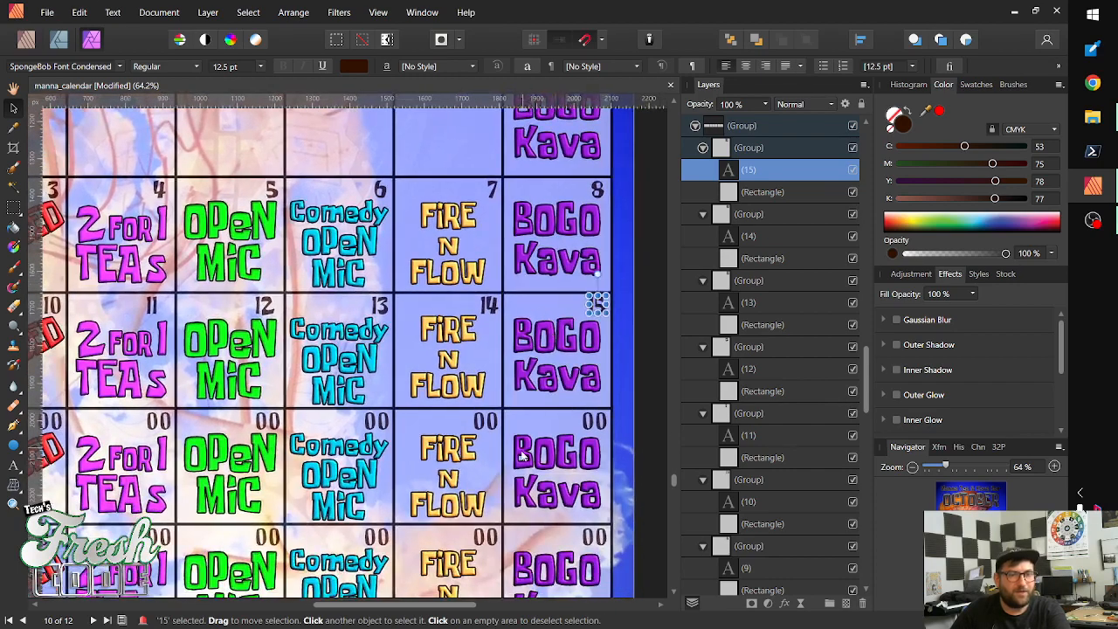
scroll(521, 455, "down", 2)
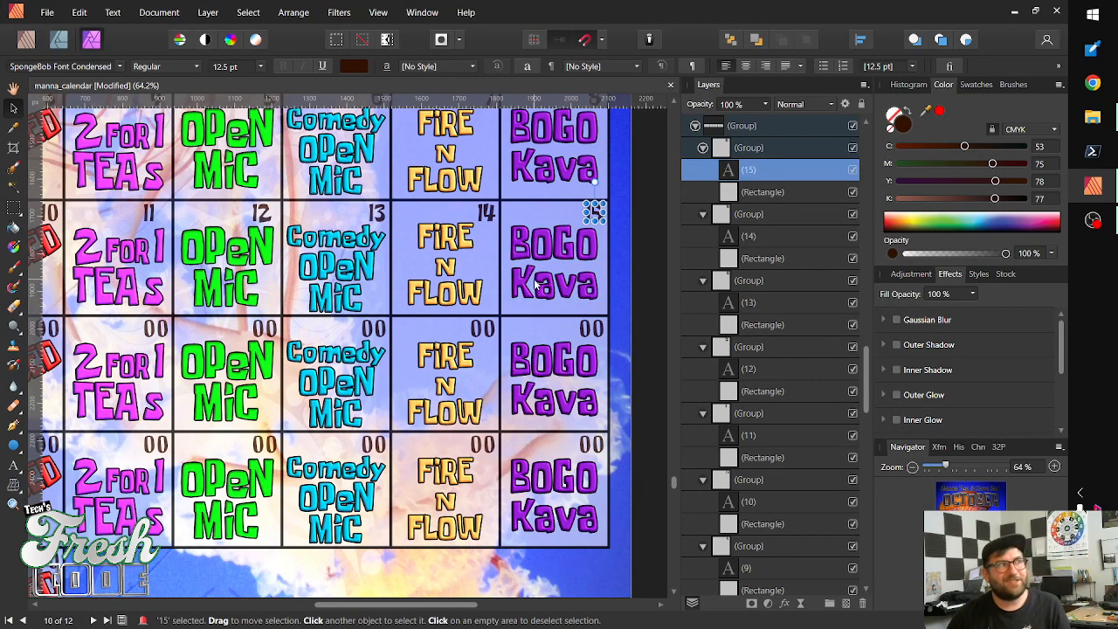
left_click(592, 329)
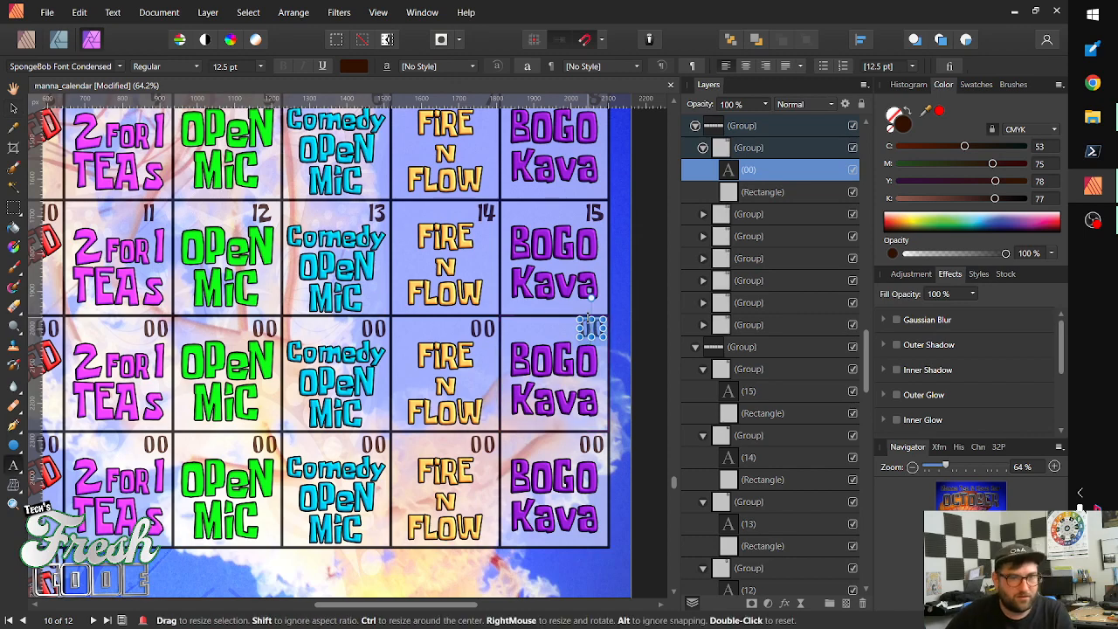
type("22")
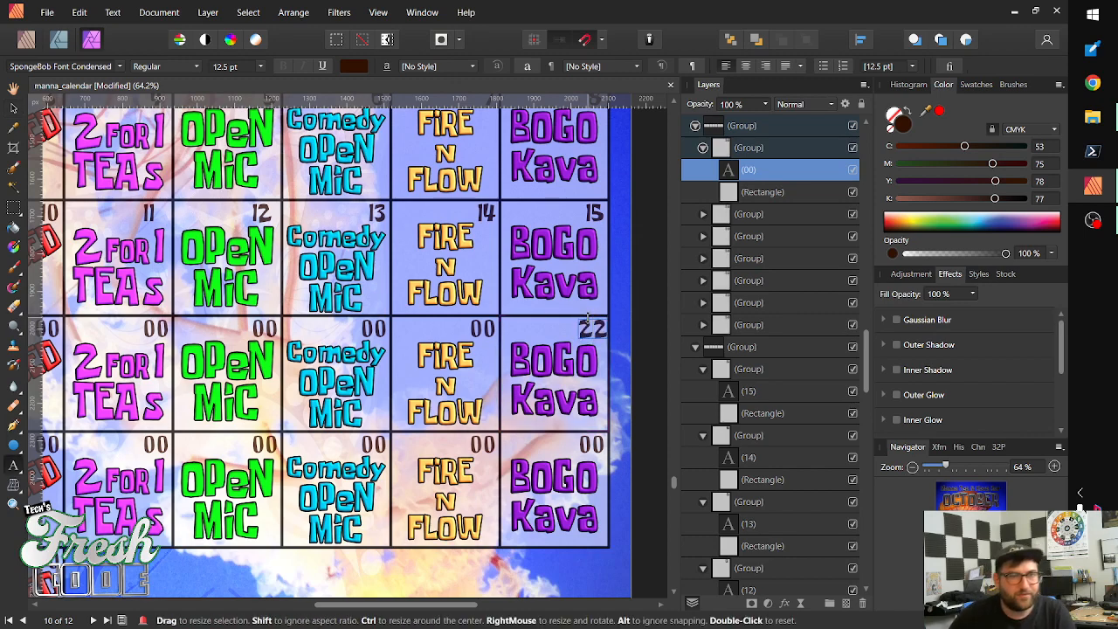
key("Escape")
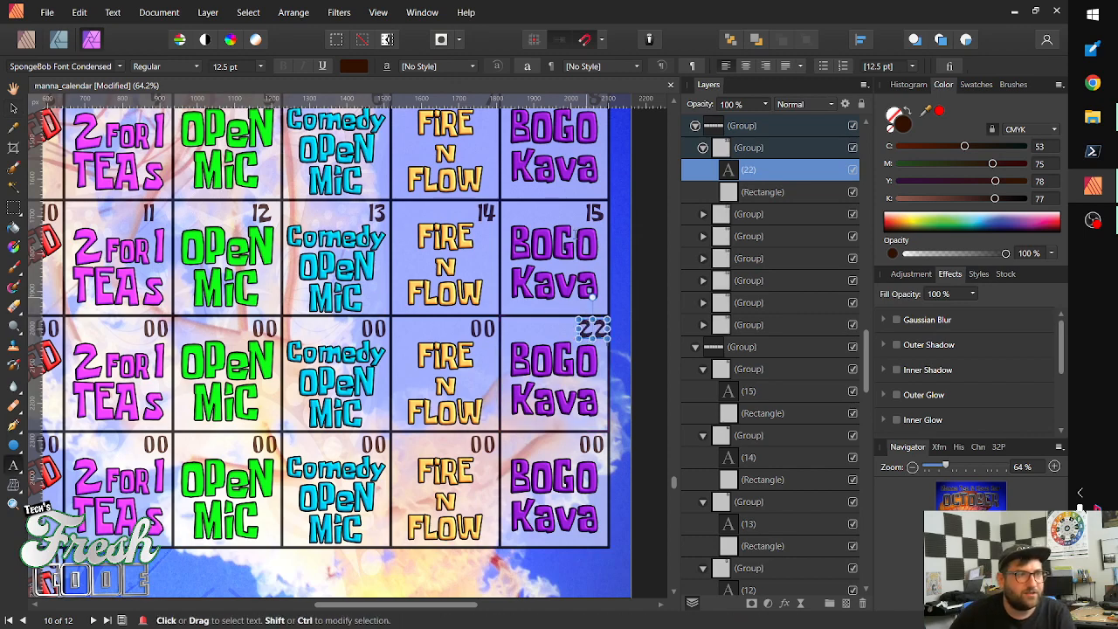
left_click(14, 108)
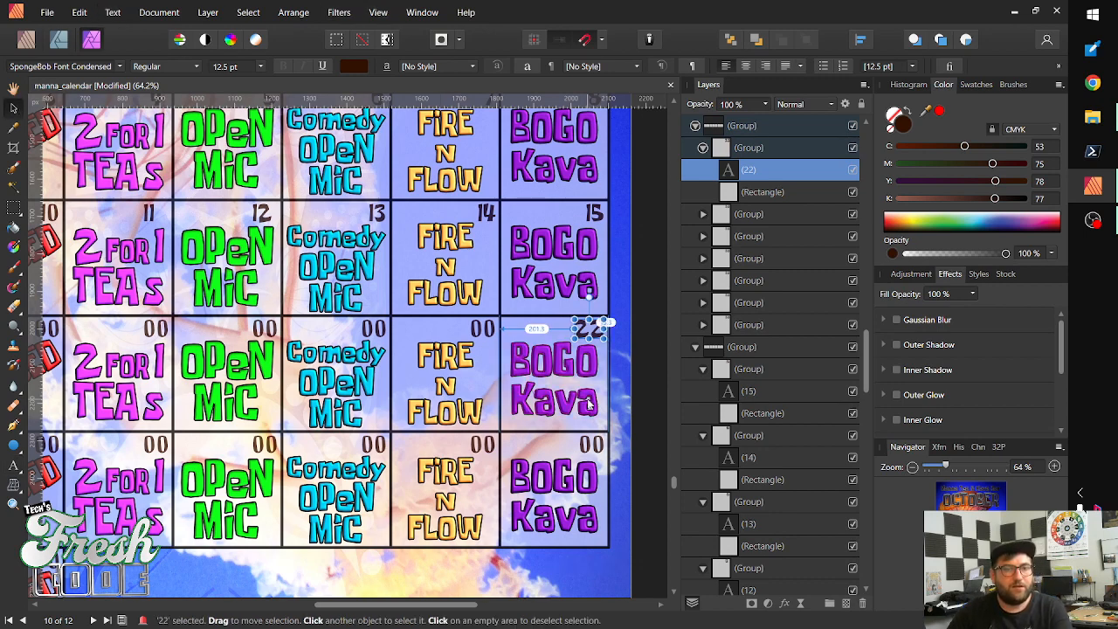
double_click(594, 443)
left_click_drag(594, 451, 594, 442)
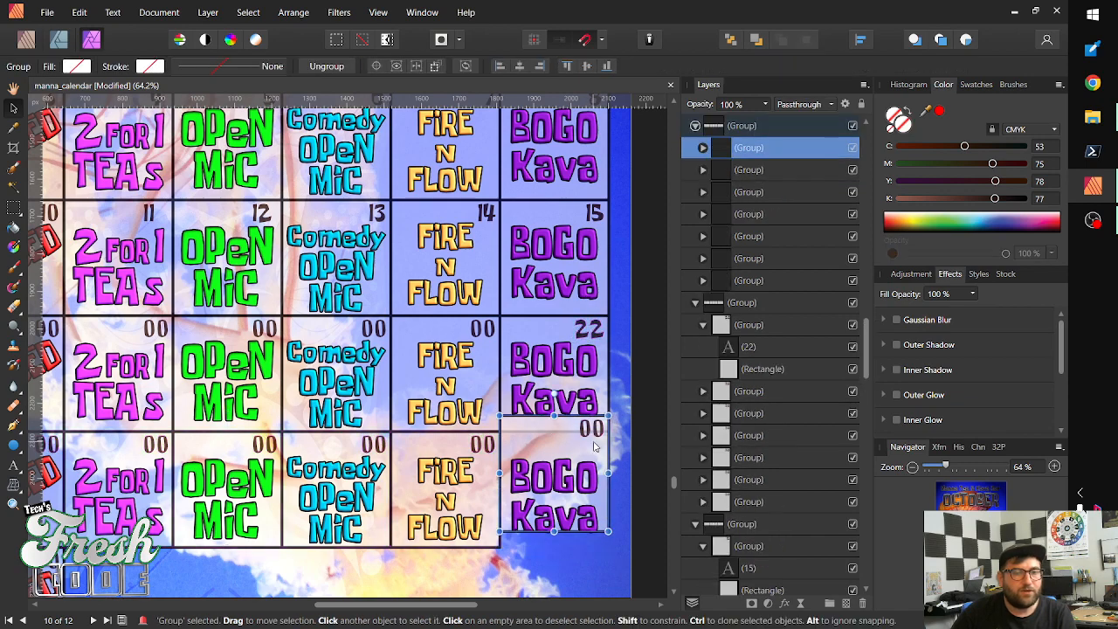
key("ctrl+z")
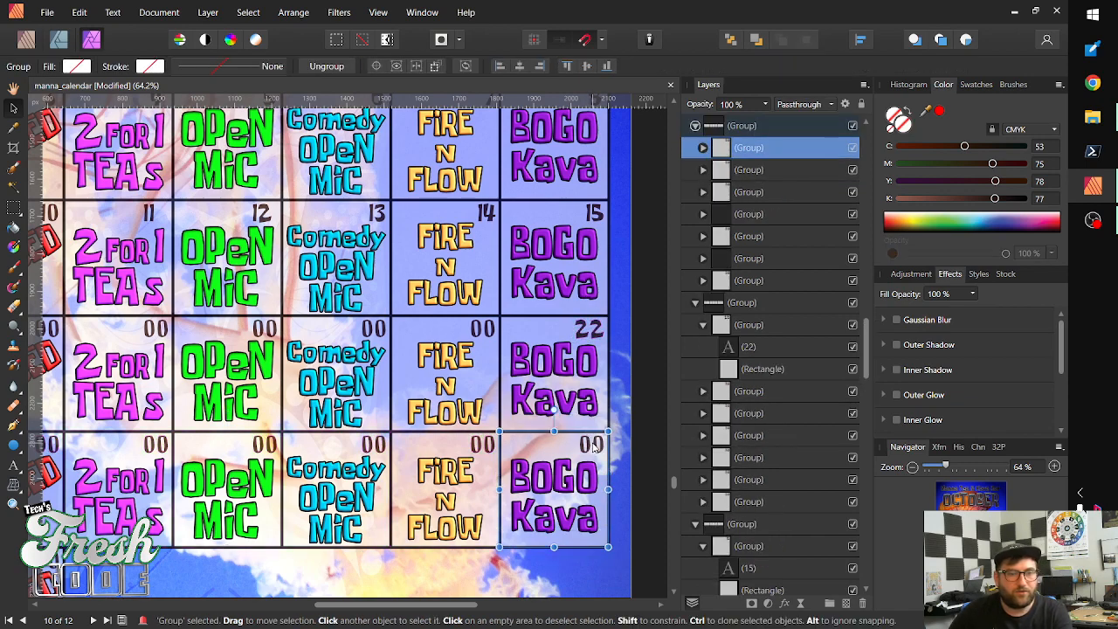
Change the placeholder date in the fifth-row Saturday cell to 29 and nudge it slightly left
double_click(593, 445)
double_click(592, 444)
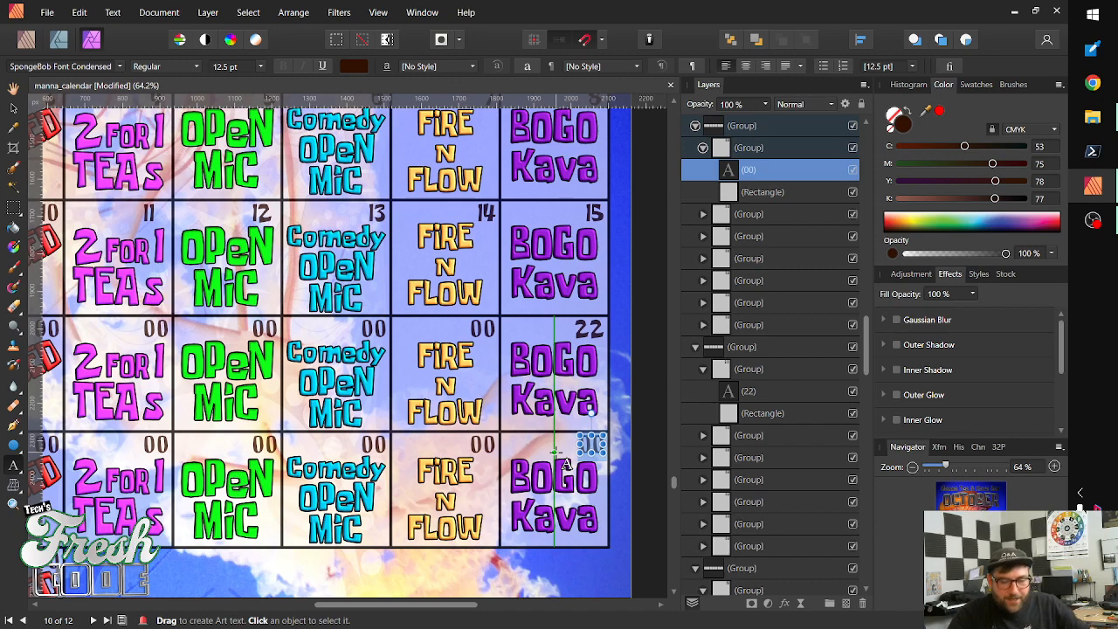
type("12")
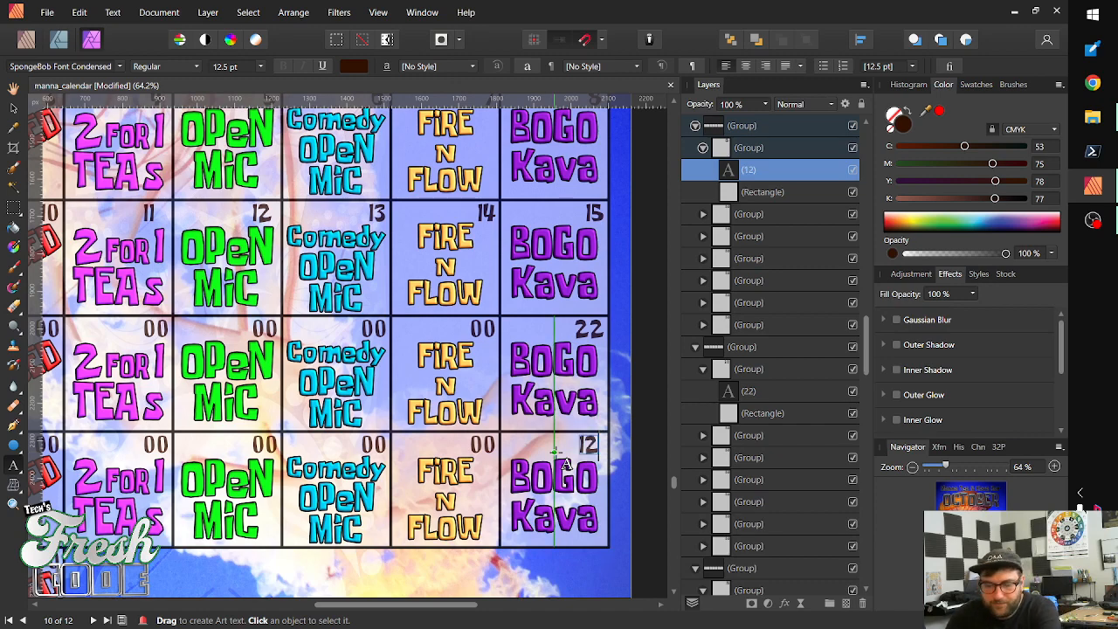
key("BackSpace")
key("BackSpace")
type("29")
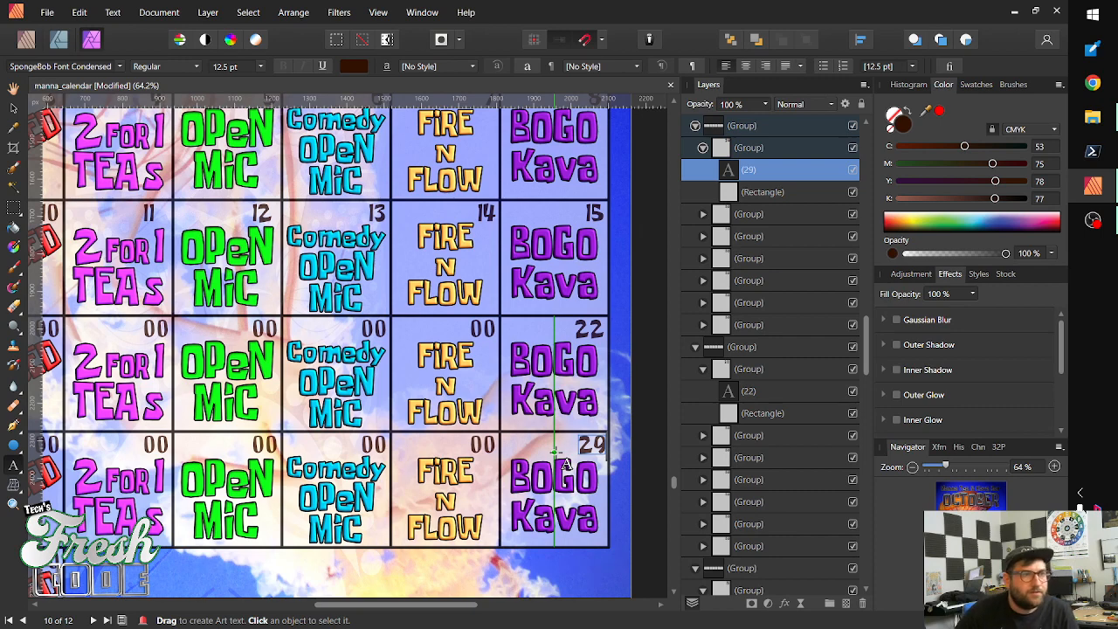
left_click(13, 108)
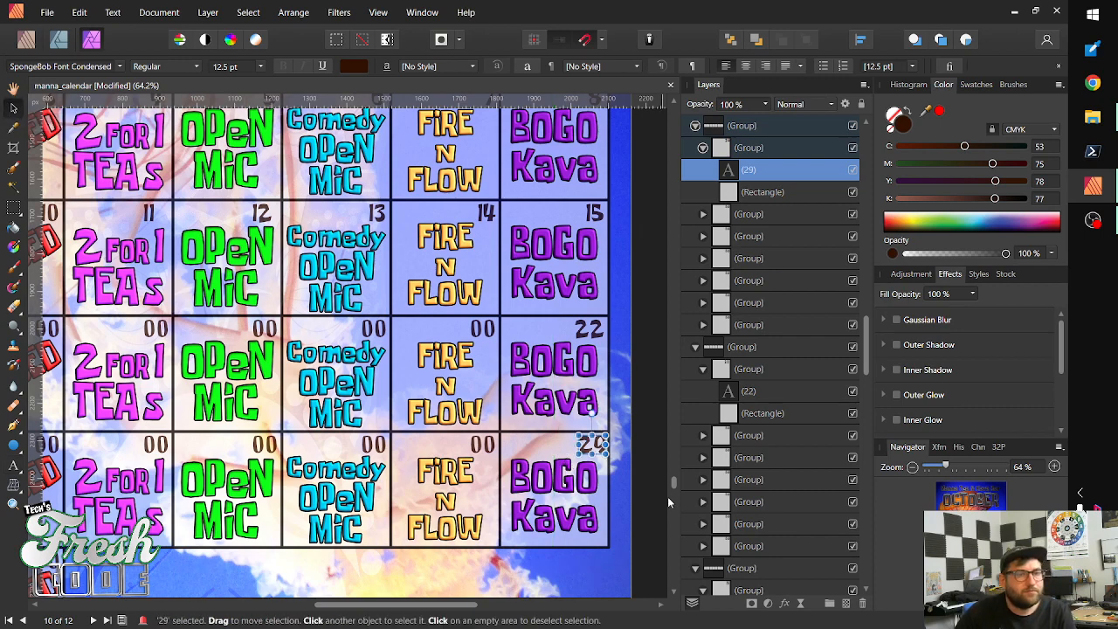
key("shift+Left")
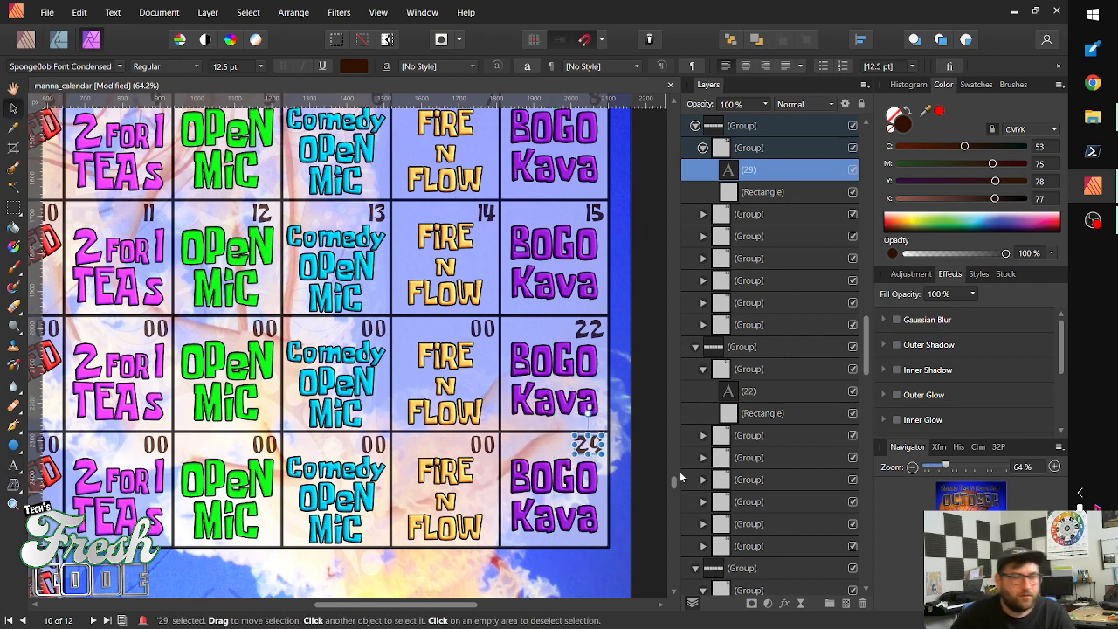
Replace the placeholder date in the fifth-row Friday cell with 28
left_click(485, 447)
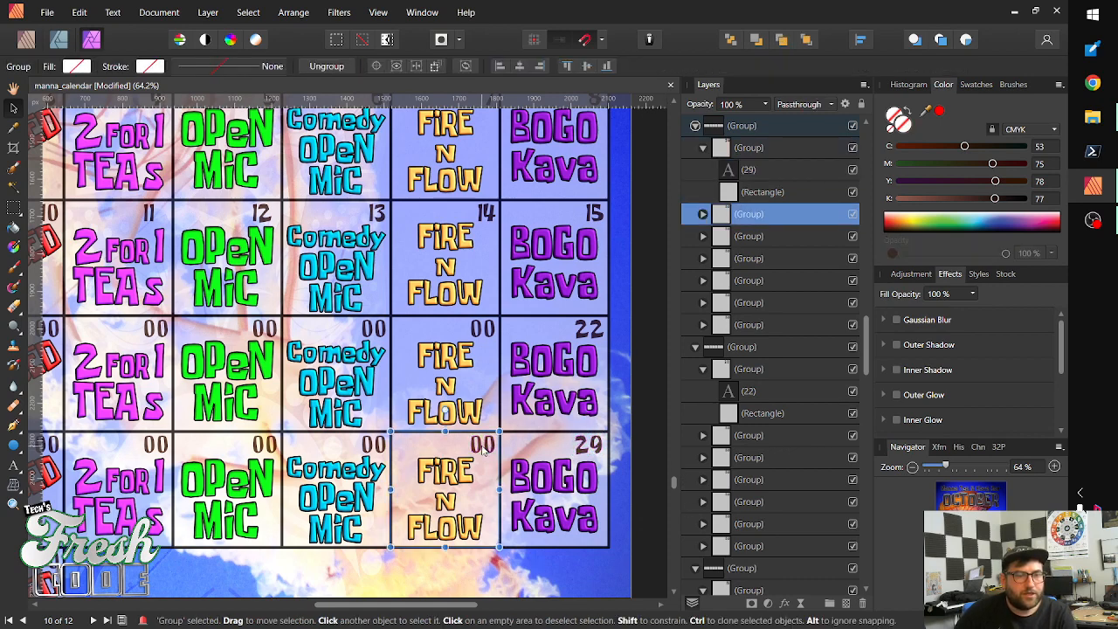
left_click(482, 448)
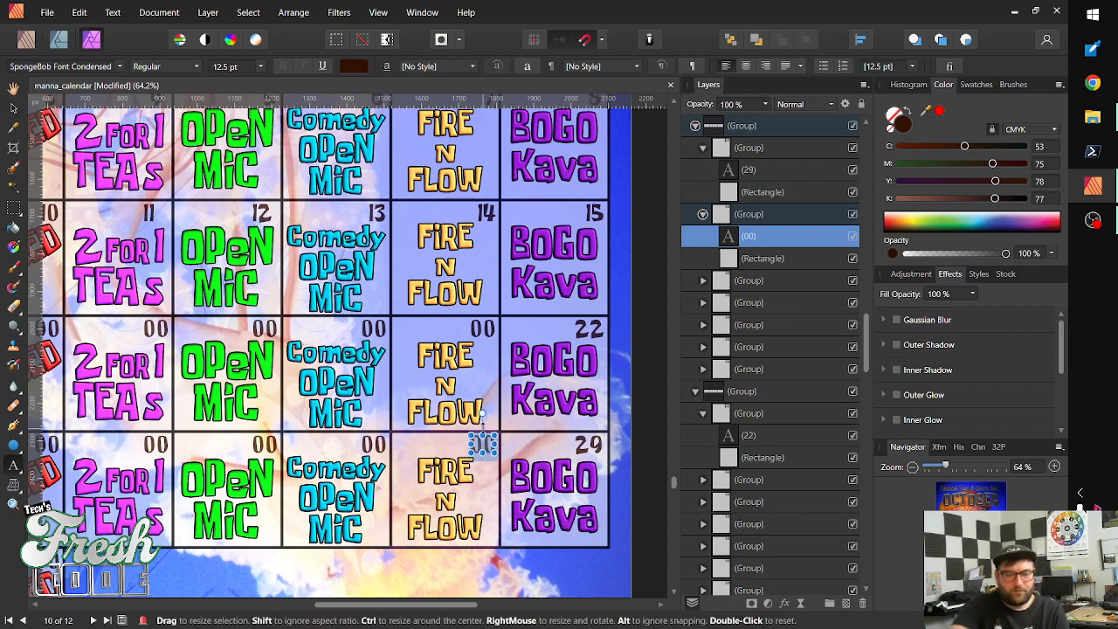
type("28")
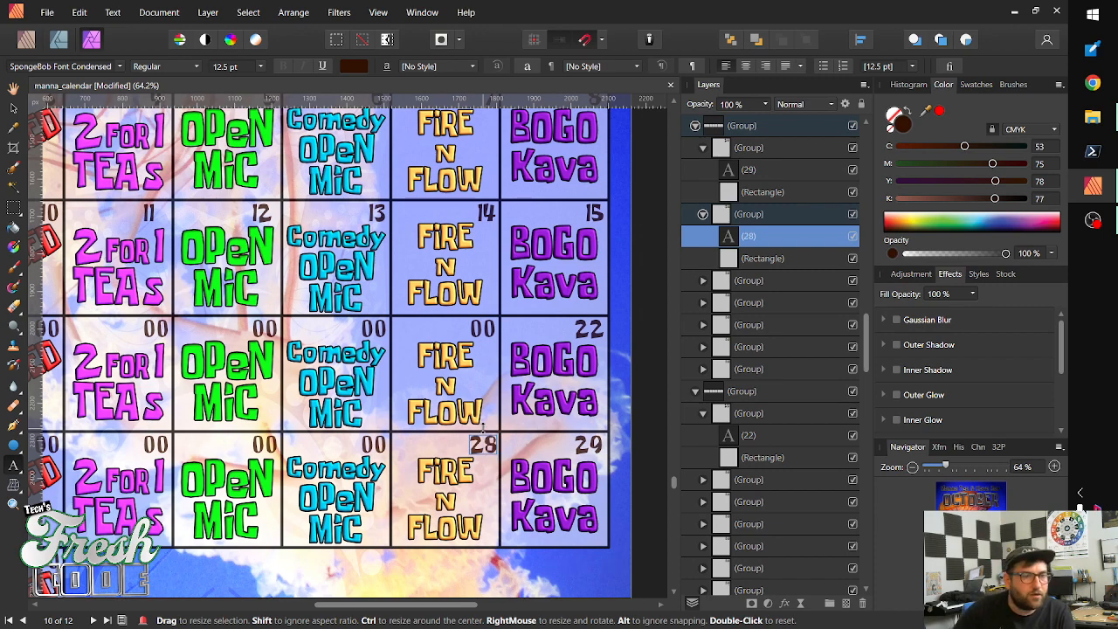
left_click(14, 107)
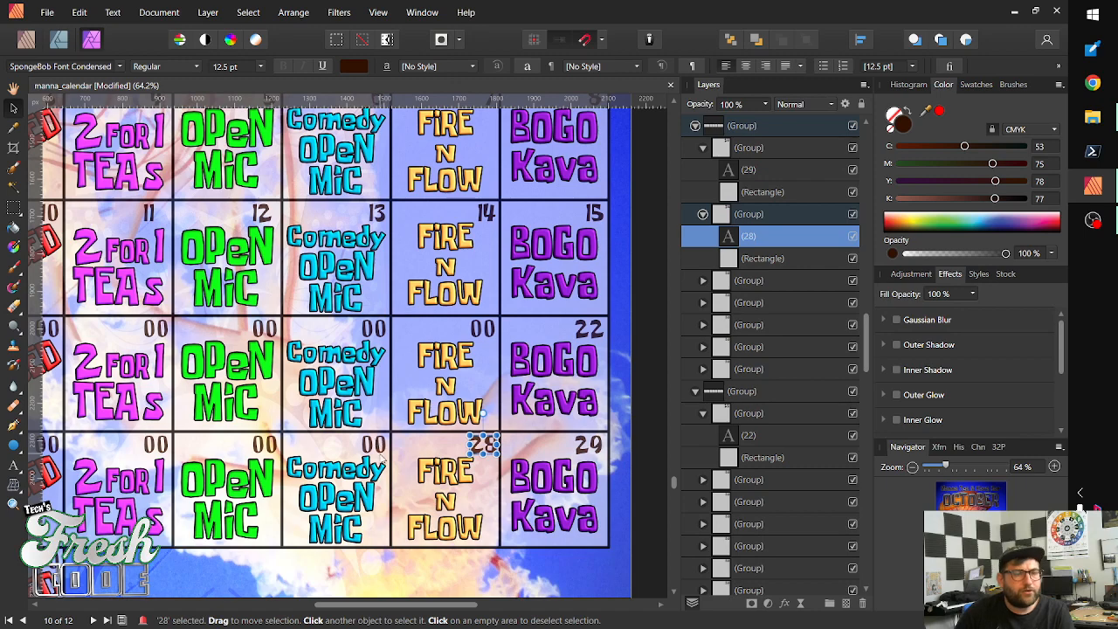
Replace the placeholder date in the fifth-row Thursday cell with 27
left_click(374, 445)
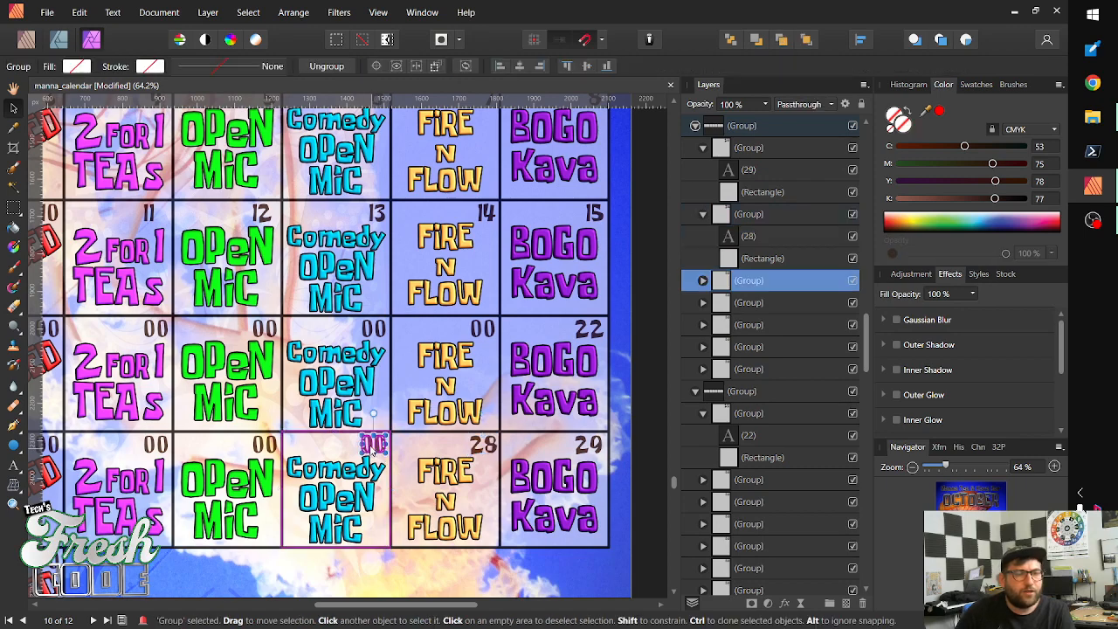
left_click(373, 446)
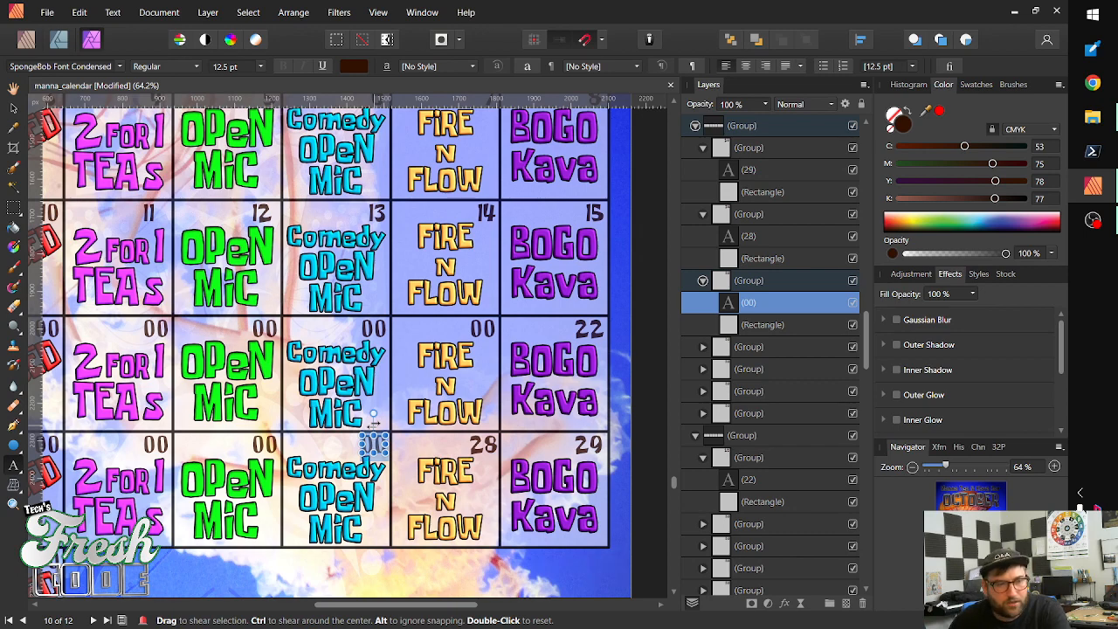
type("27")
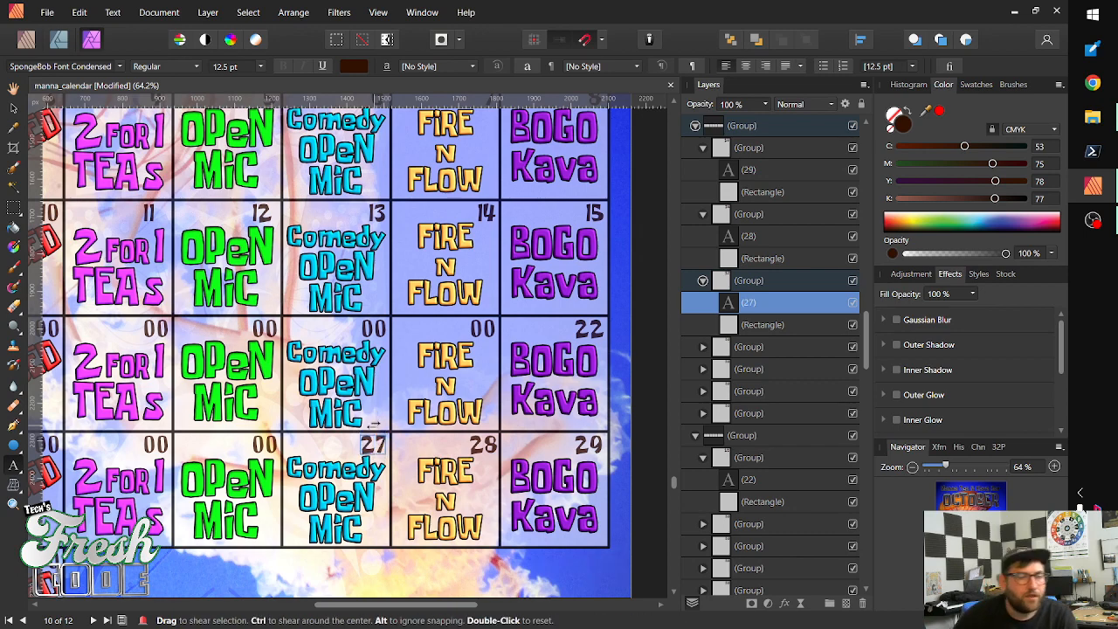
Replace the placeholder date in the fifth-row Wednesday cell with 26
double_click(265, 446)
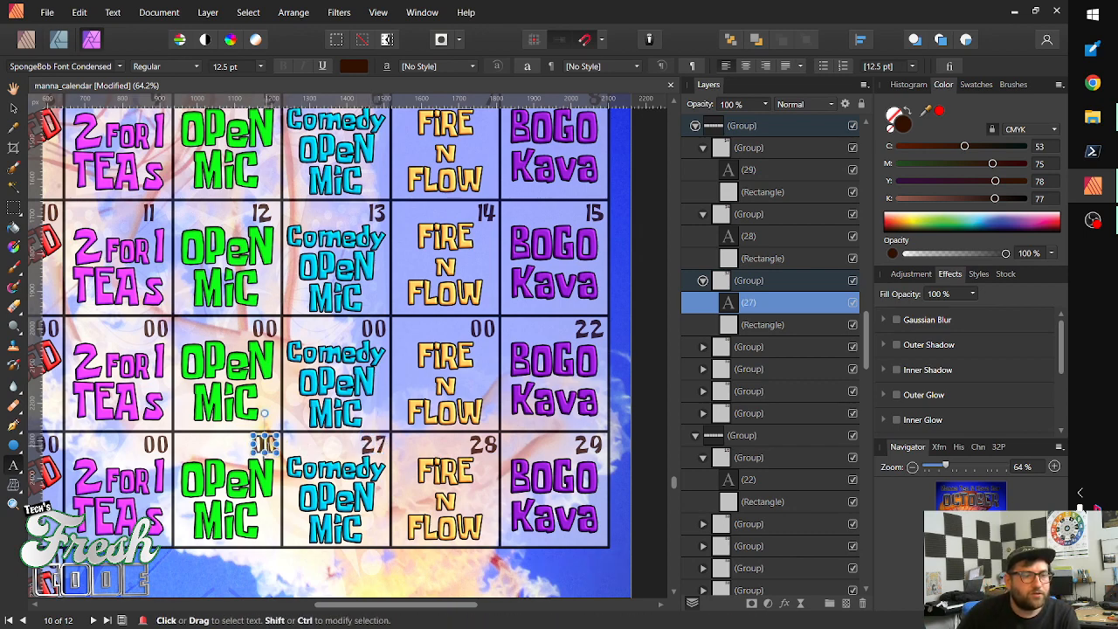
key("BackSpace")
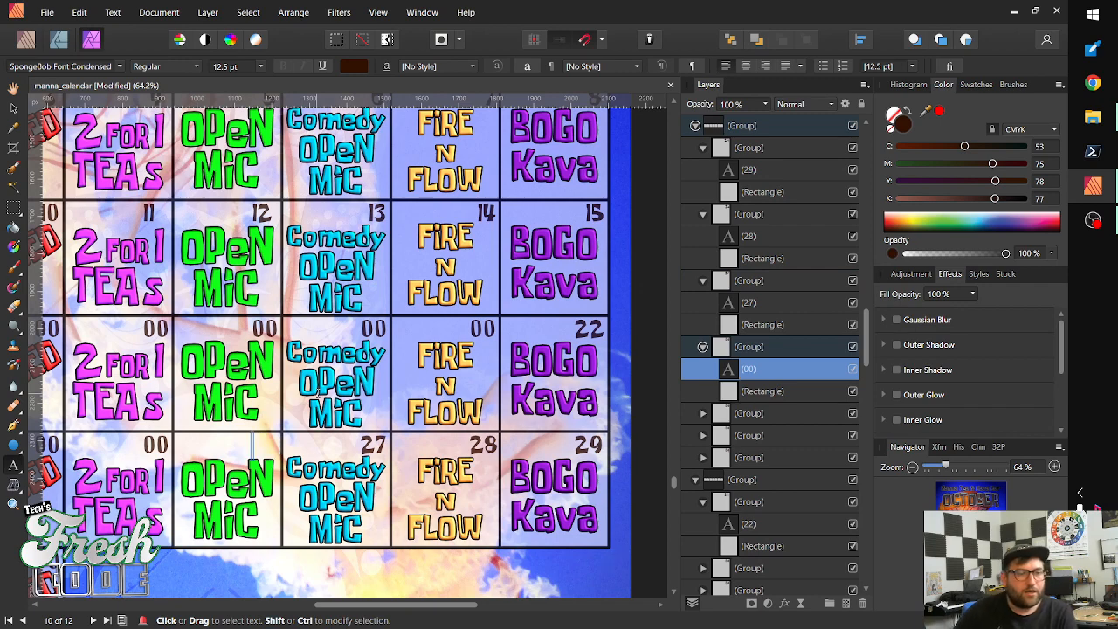
type("26")
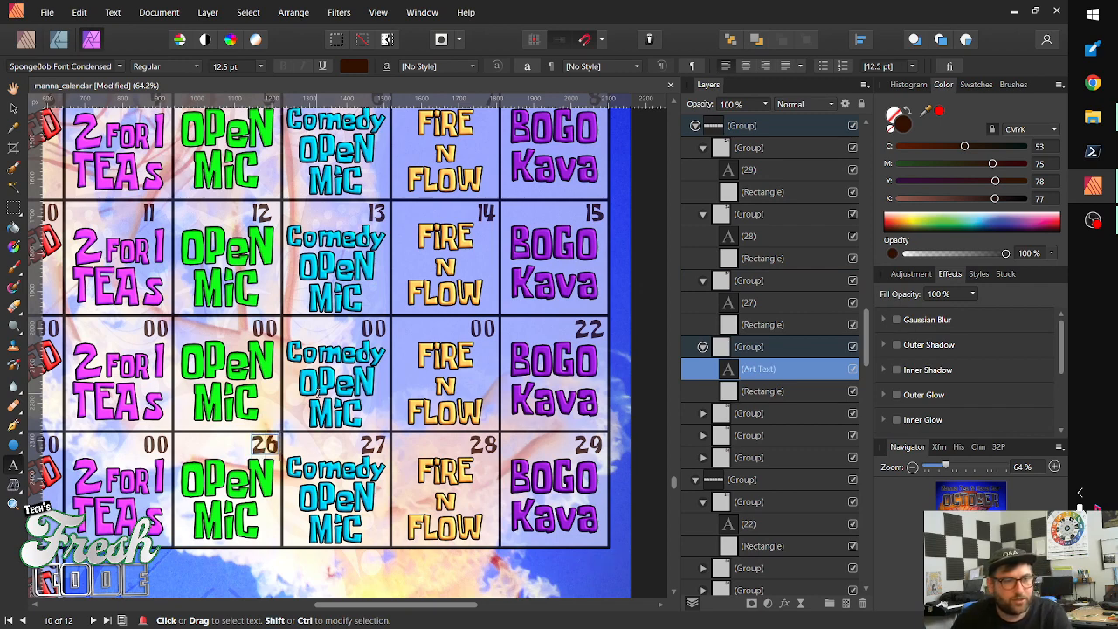
key("Escape")
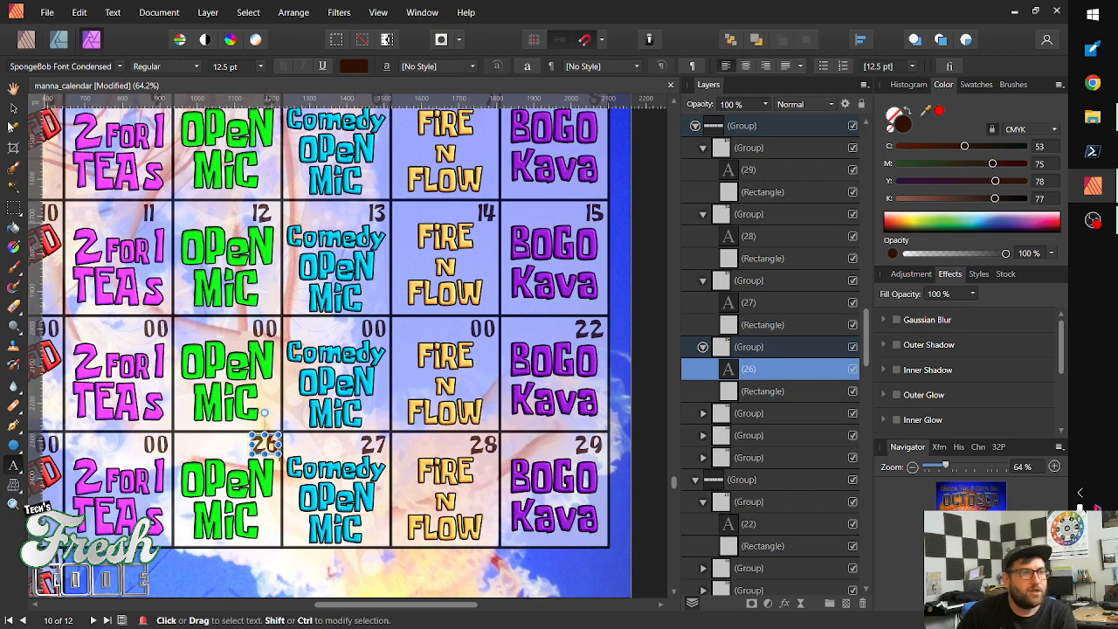
Change the placeholder date in the fourth-row Friday cell to 21 and nudge it right toward the cell's edge
double_click(483, 329)
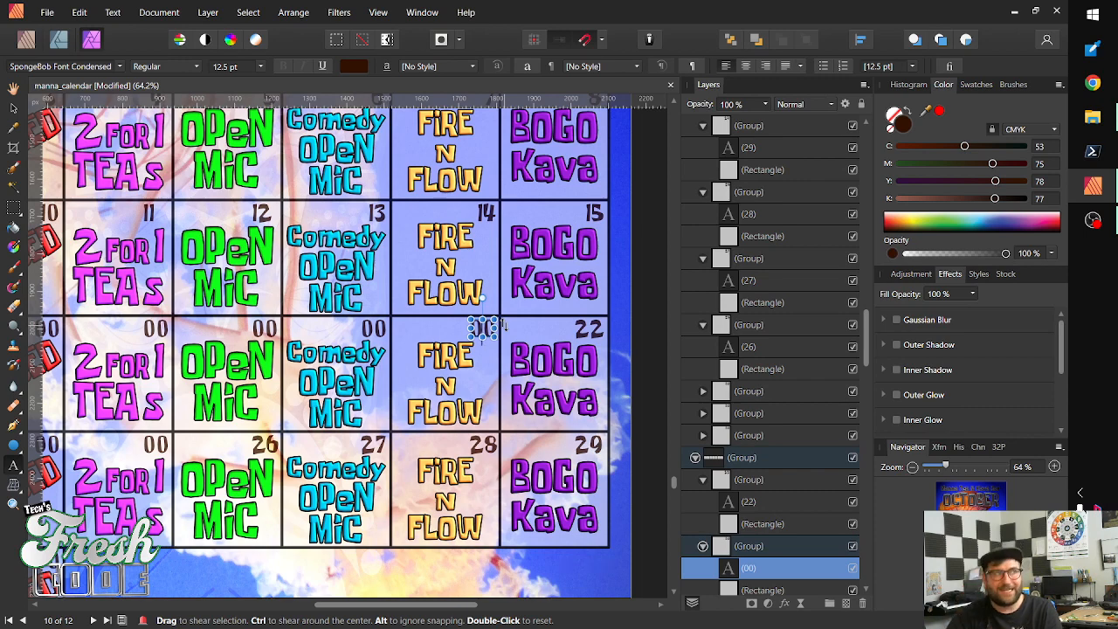
key("Delete")
key("BackSpace")
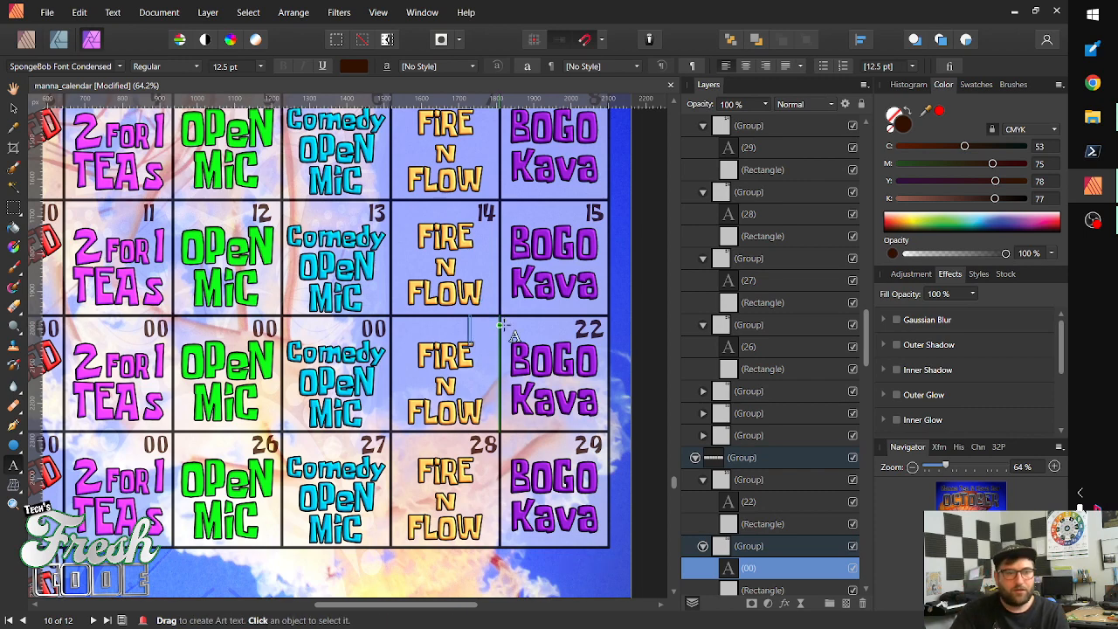
type("21")
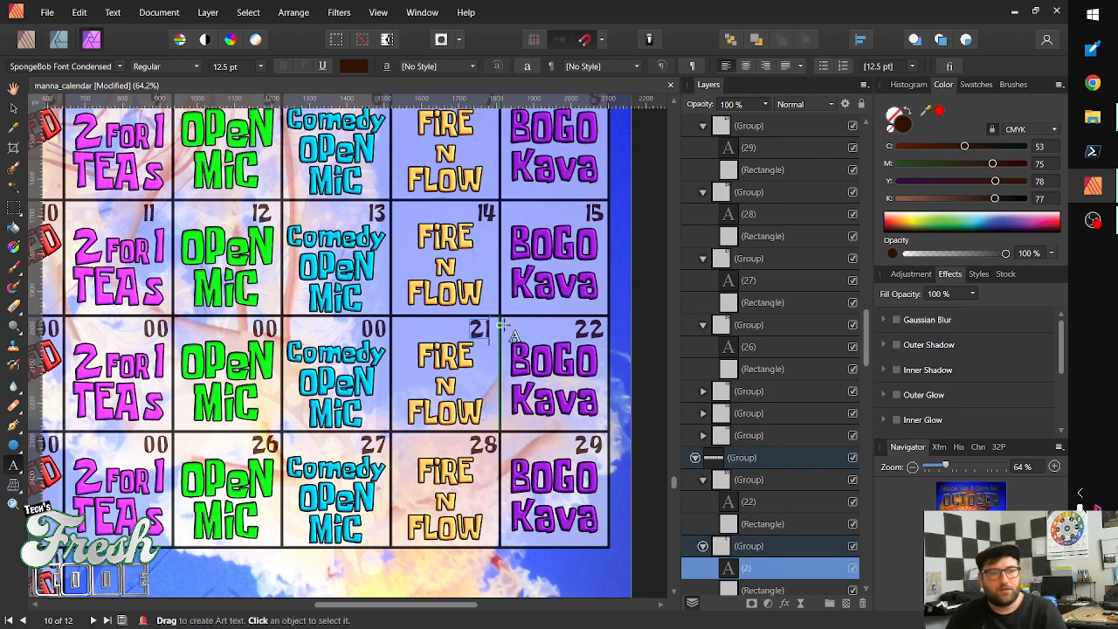
key("Escape")
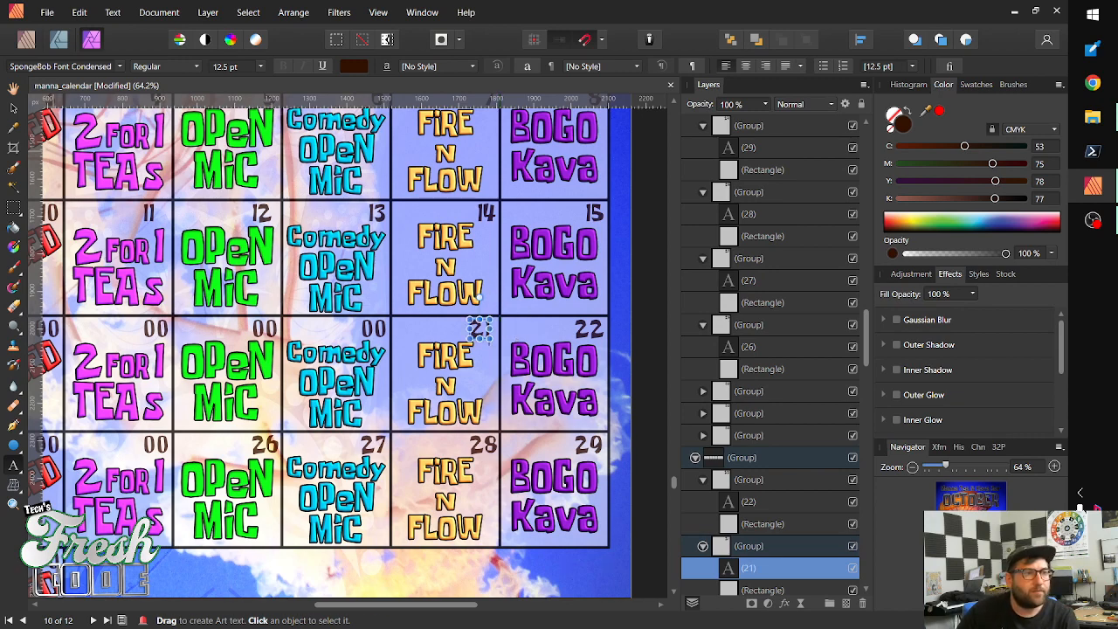
left_click(14, 109)
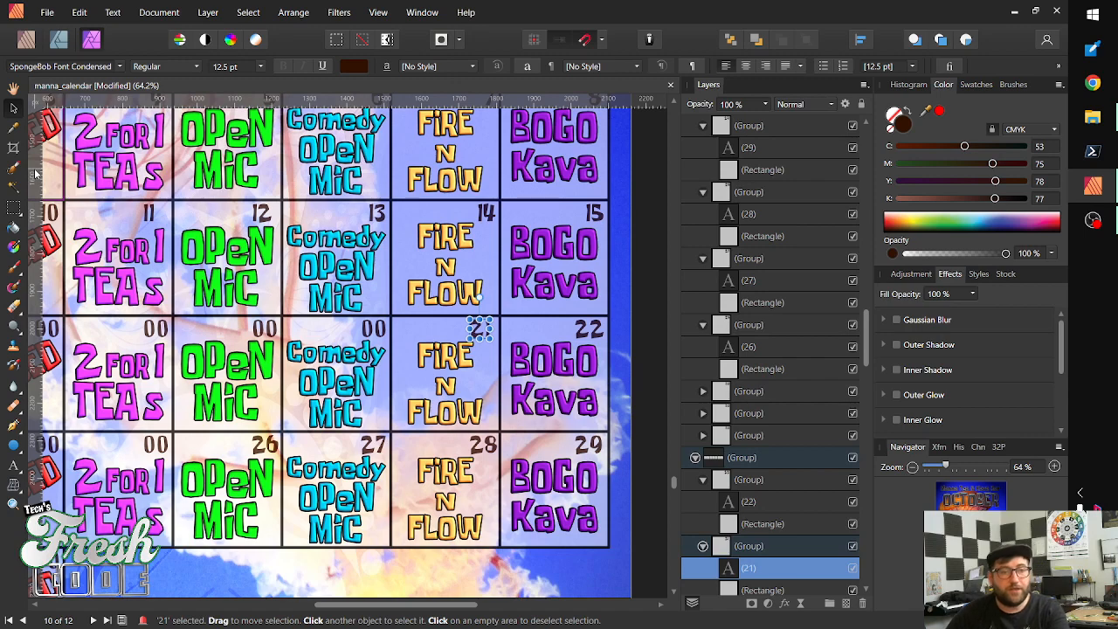
key("Right")
key("Right")
key("Right")
key("Right")
key("Right")
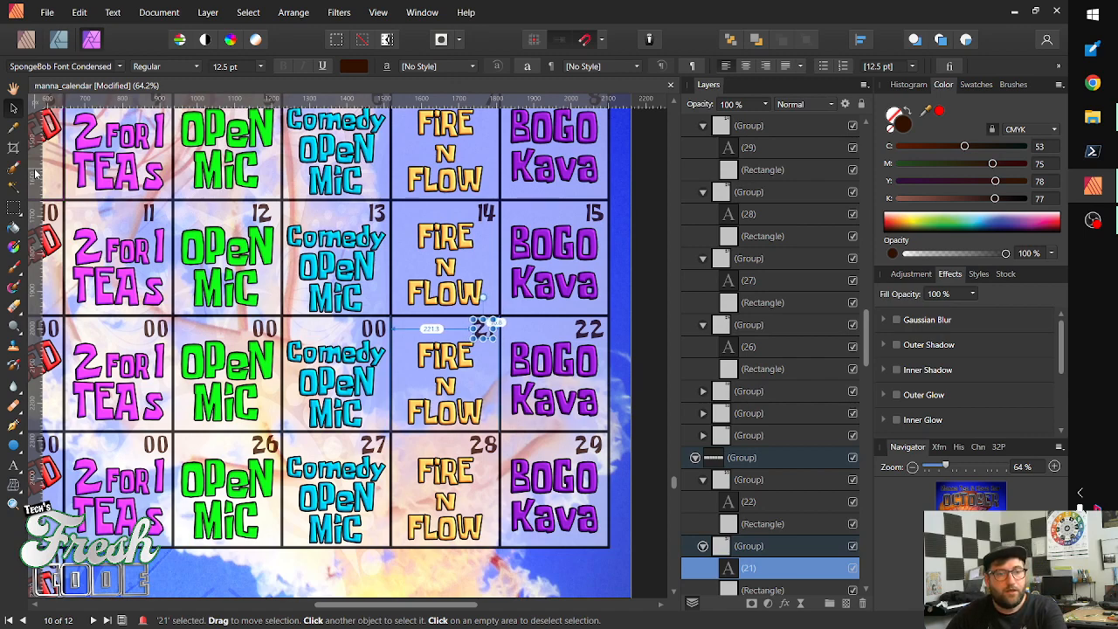
key("Right")
key("Right")
key("Right")
key("Right")
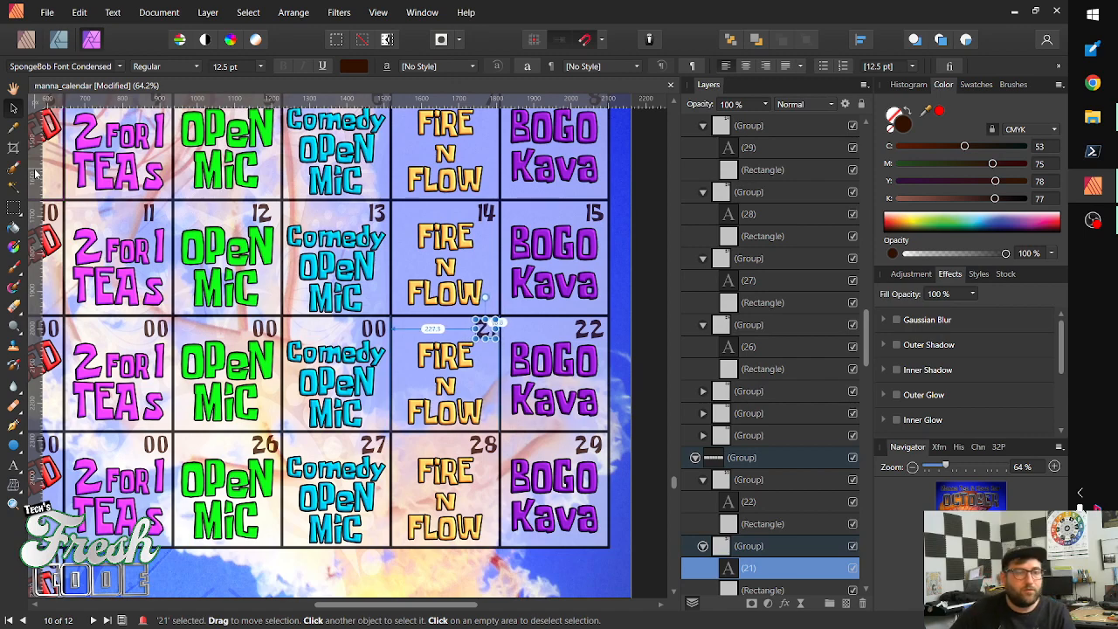
Change the placeholder date in the fourth-row Thursday cell to 20 and nudge it slightly left
left_click(370, 332)
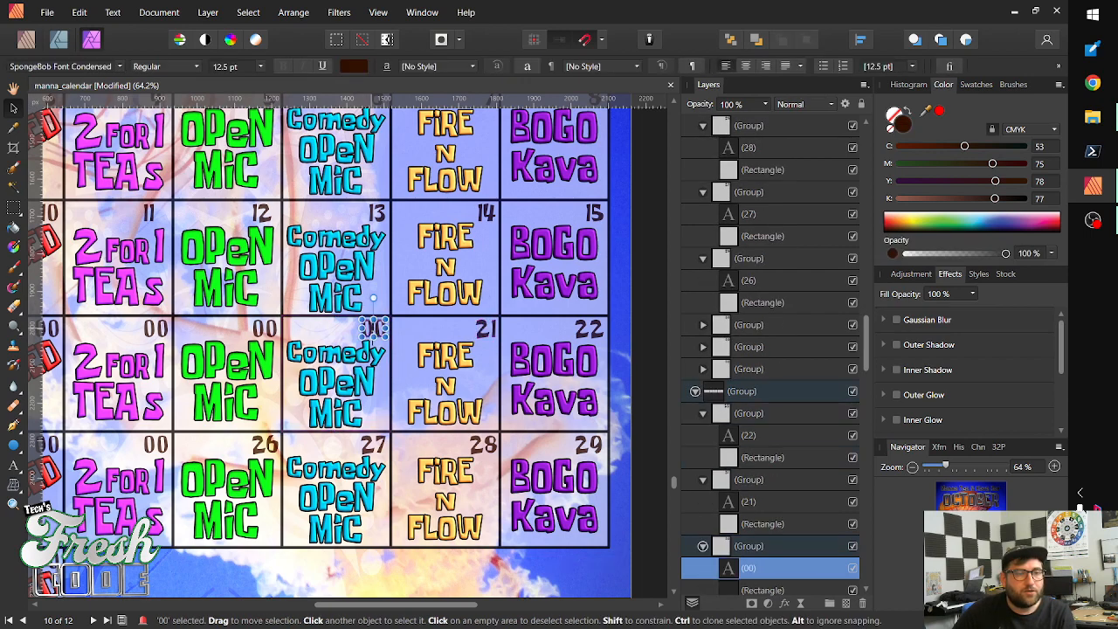
key("t")
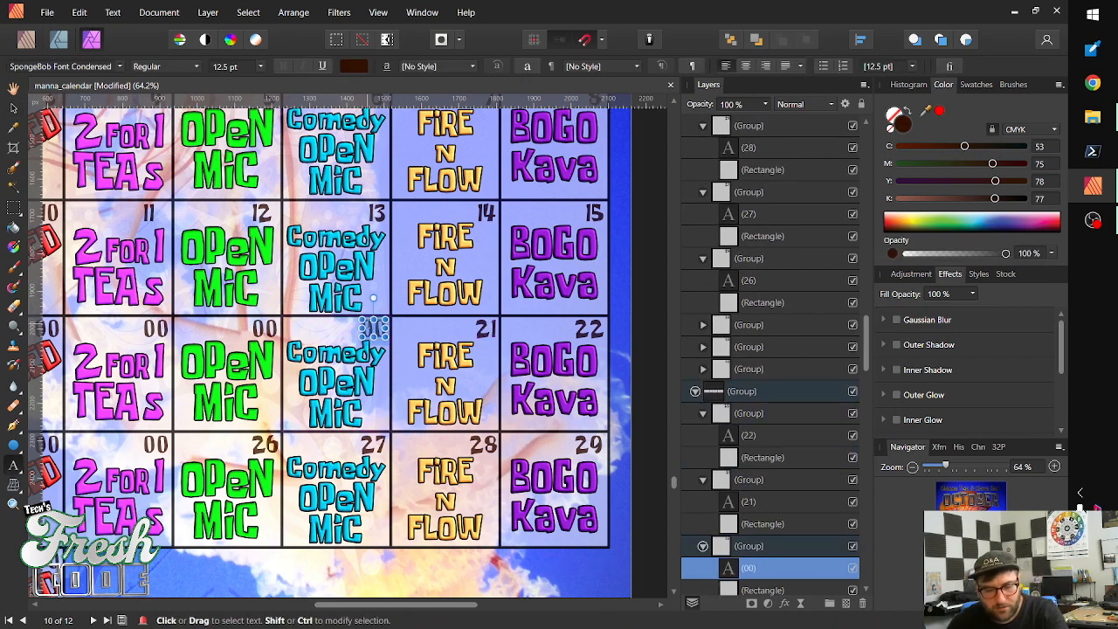
double_click(374, 330)
type("20")
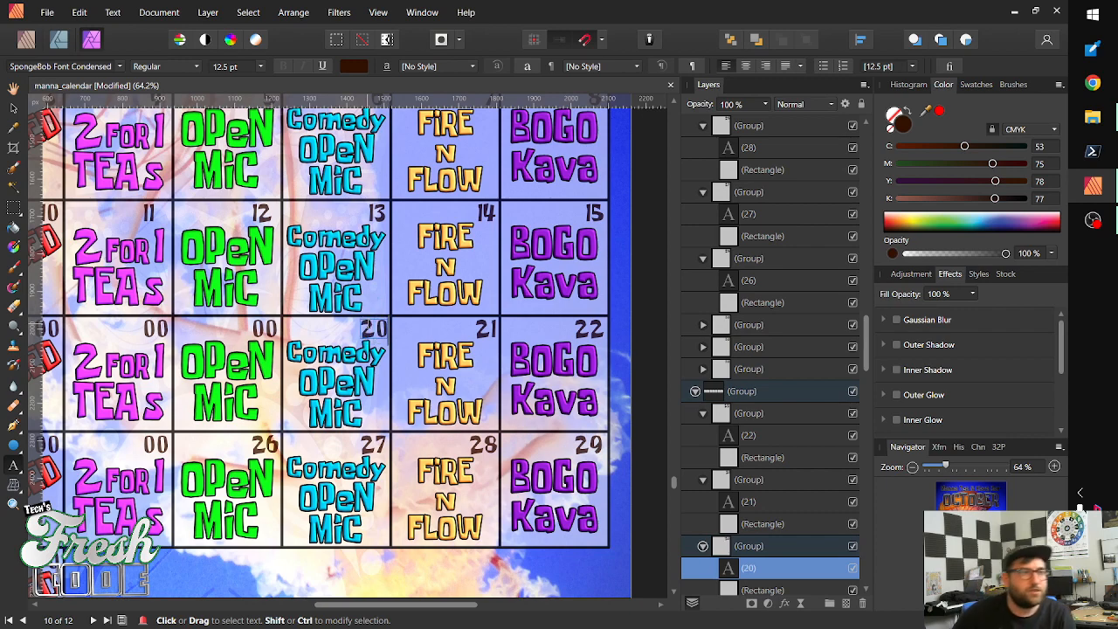
left_click(13, 108)
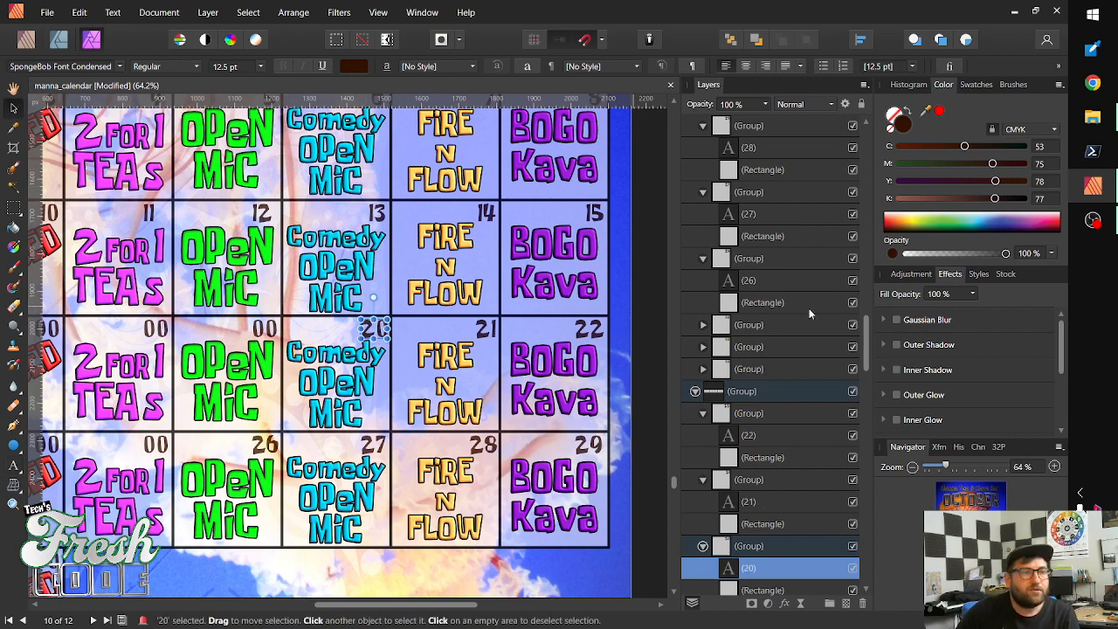
key("Left")
key("Left")
key("Left")
key("Left")
key("Left")
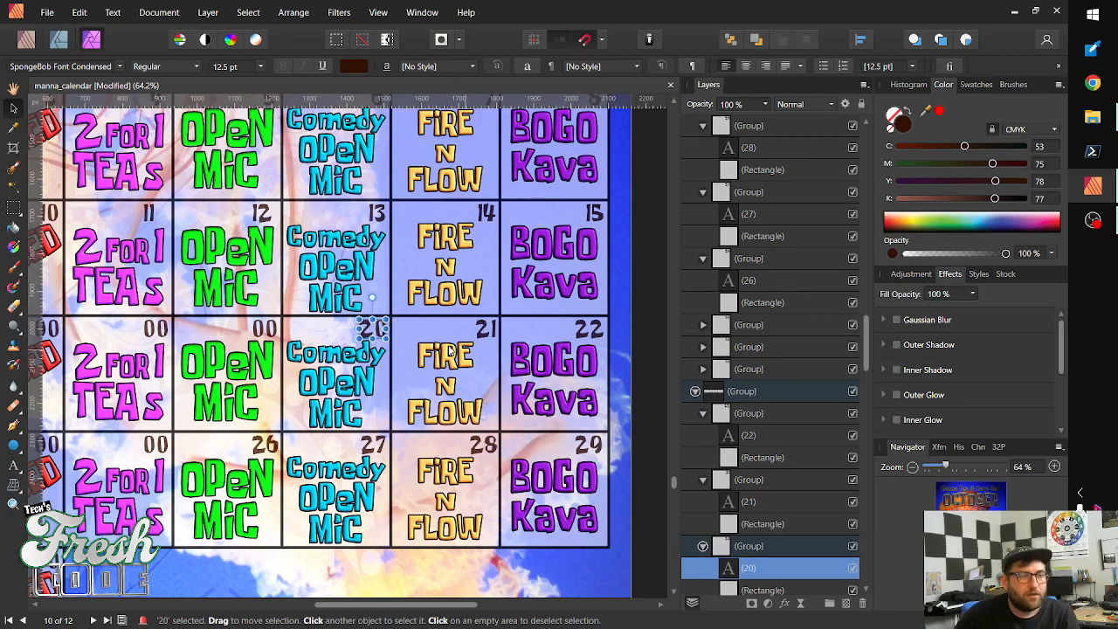
Change the placeholder date in the fourth-row Wednesday cell to 19 and nudge it right toward the cell's edge
left_click(265, 330)
double_click(265, 332)
double_click(265, 332)
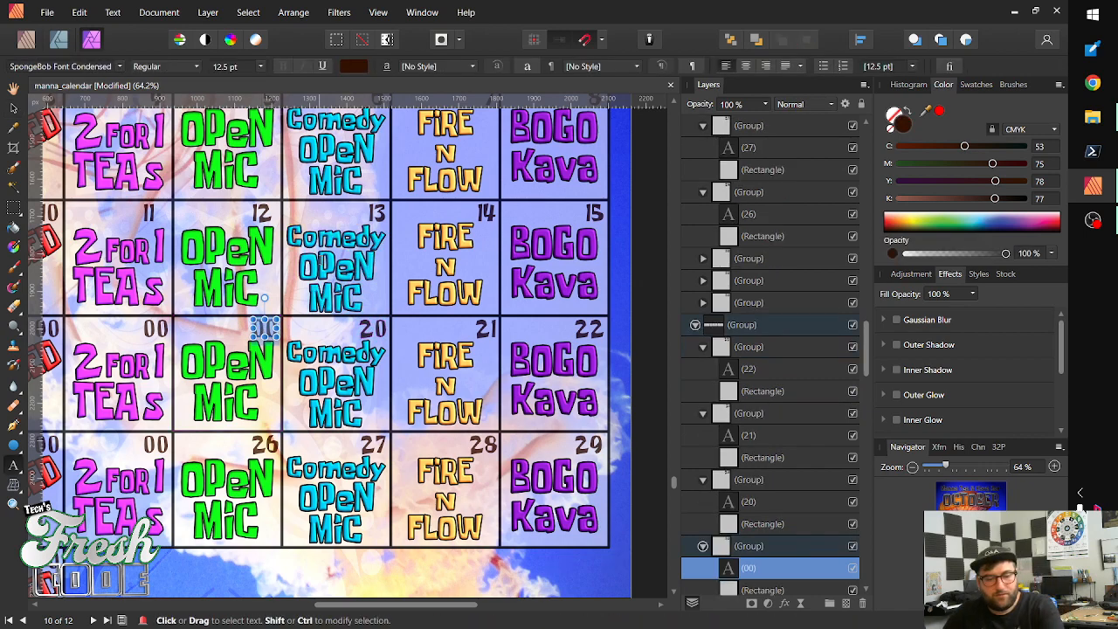
key("BackSpace")
type("19")
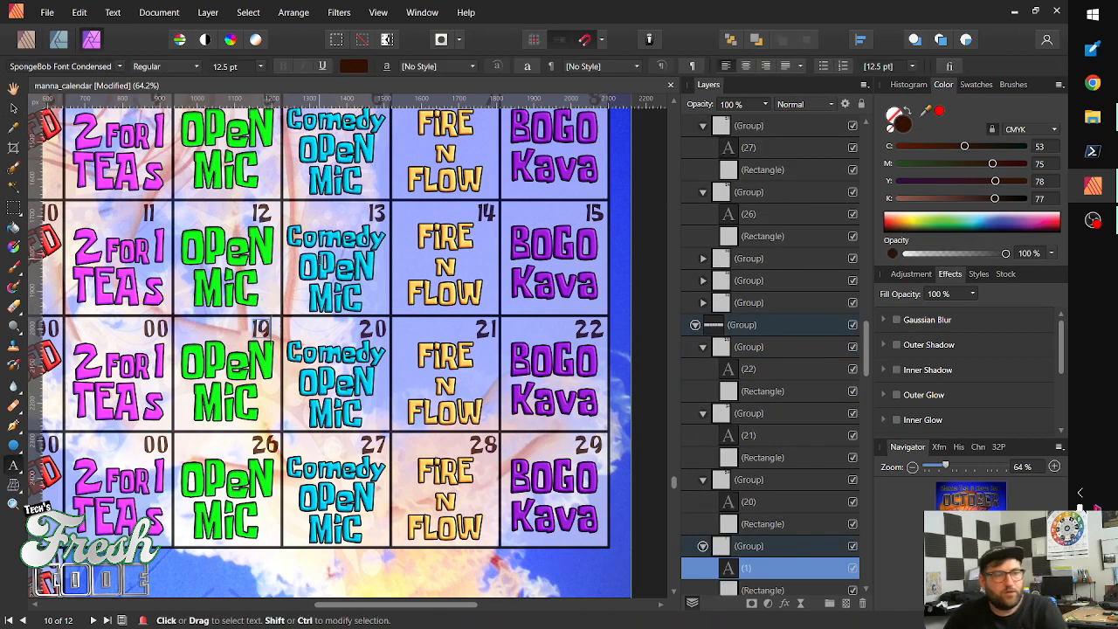
left_click(16, 108)
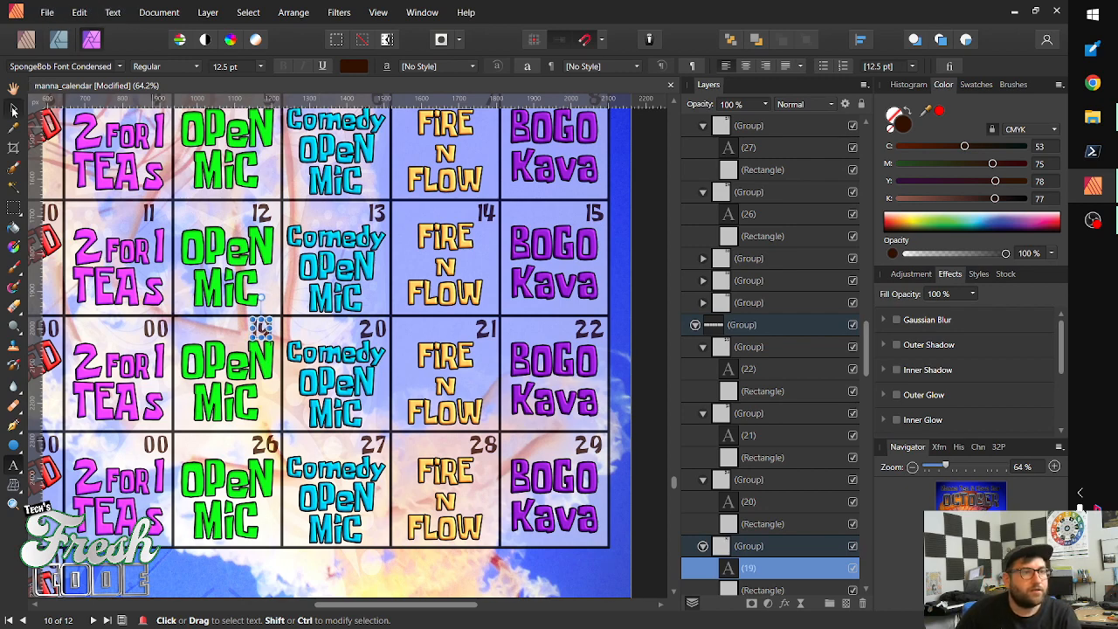
key("shift+Right")
key("shift+Right")
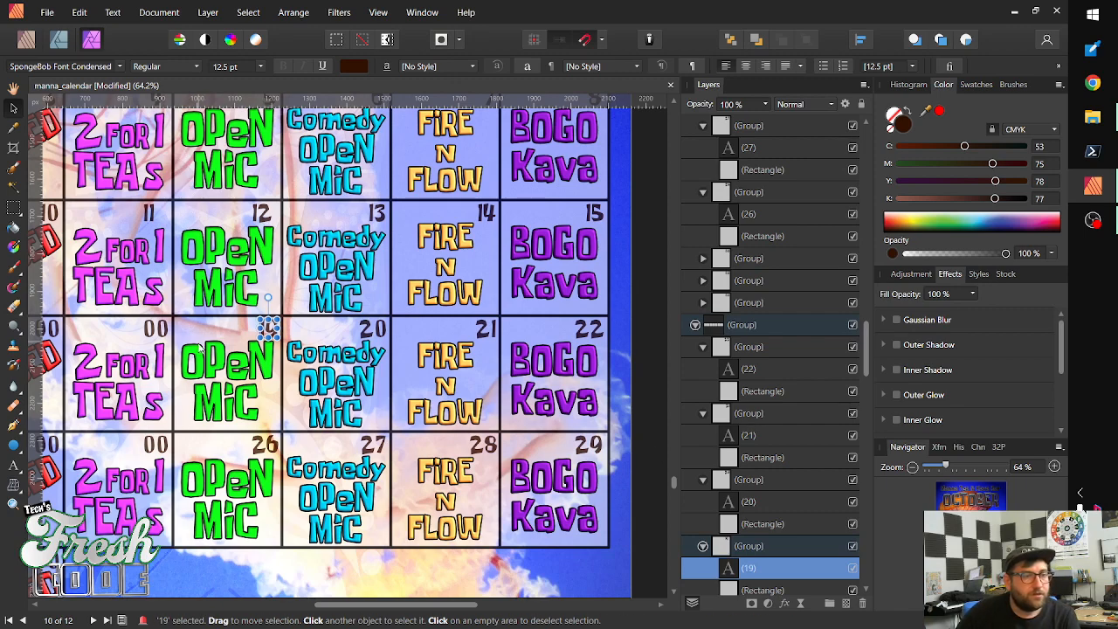
Change the placeholder date in the fourth-row Tuesday cell to 18 and nudge it slightly right
left_click_drag(234, 349, 429, 330)
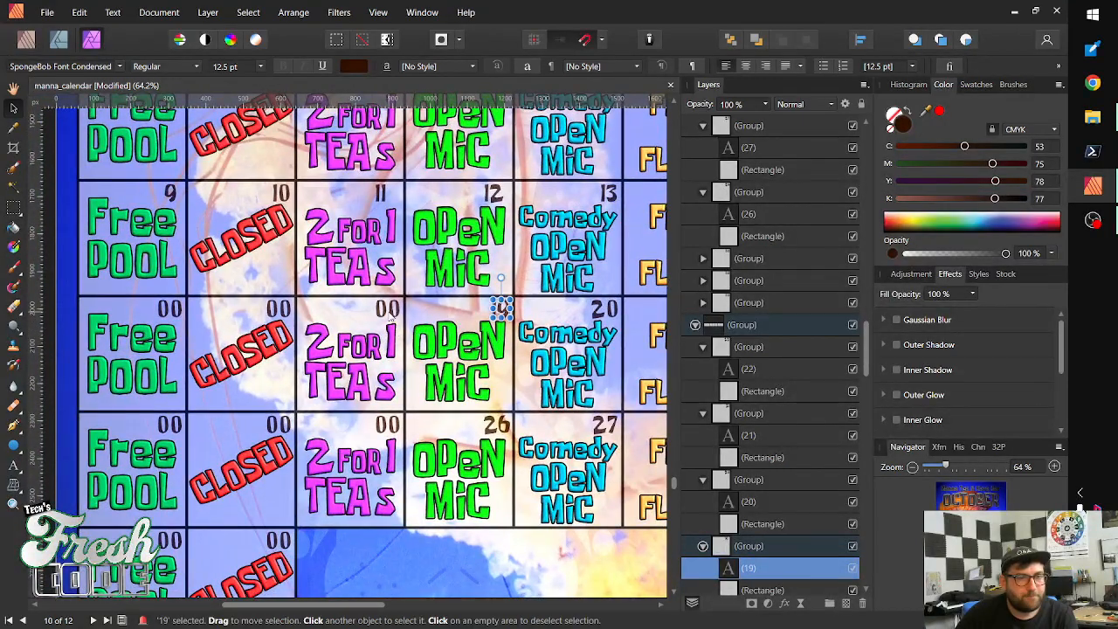
left_click(389, 311)
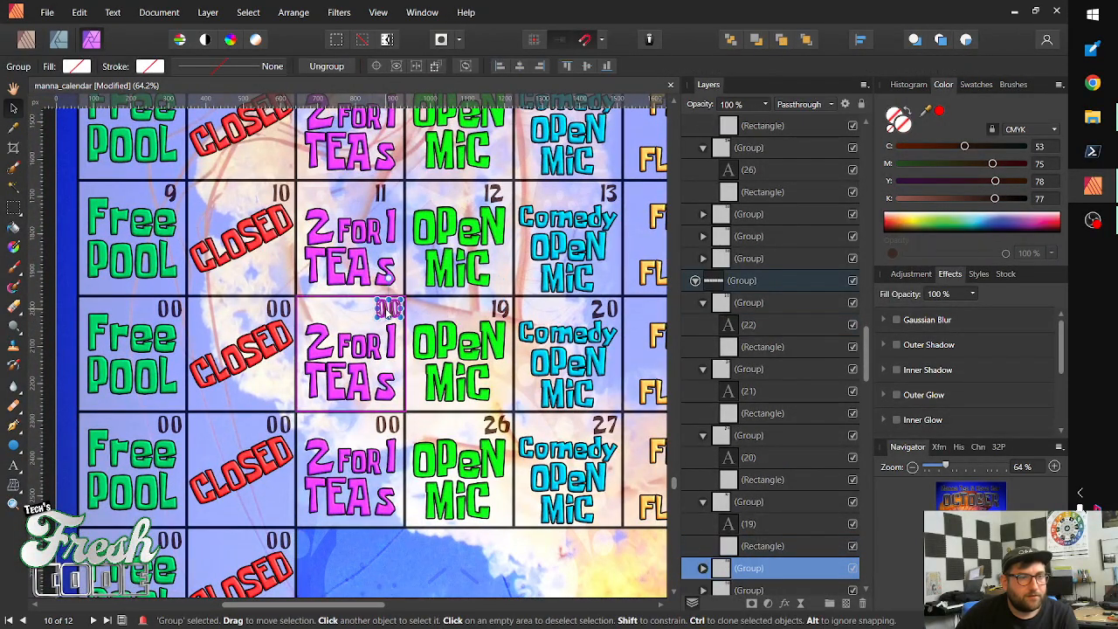
double_click(389, 311)
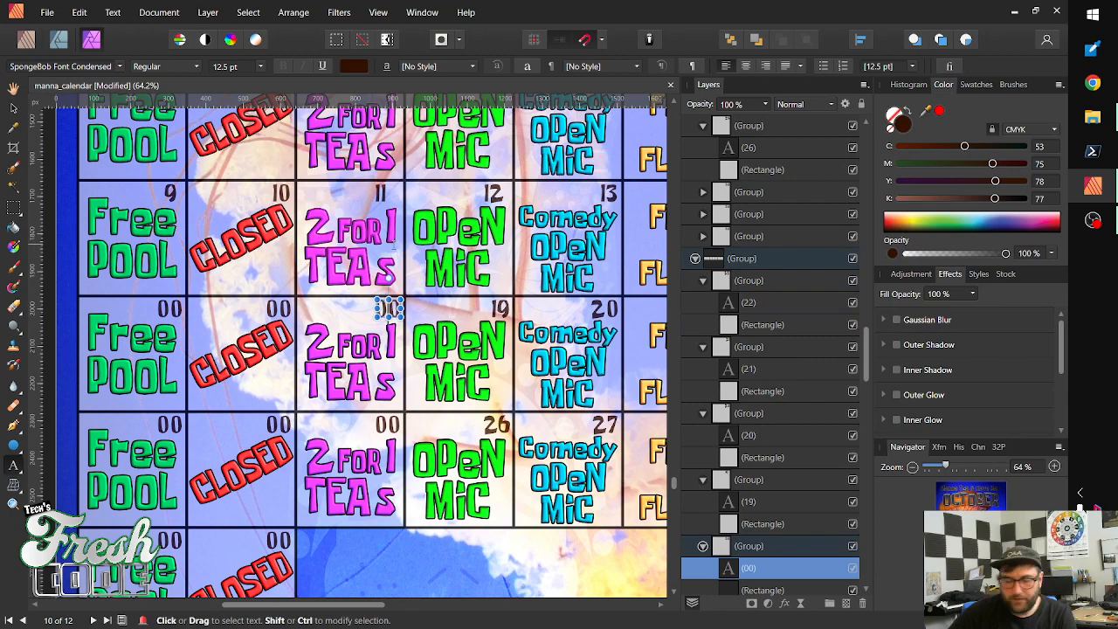
key("BackSpace")
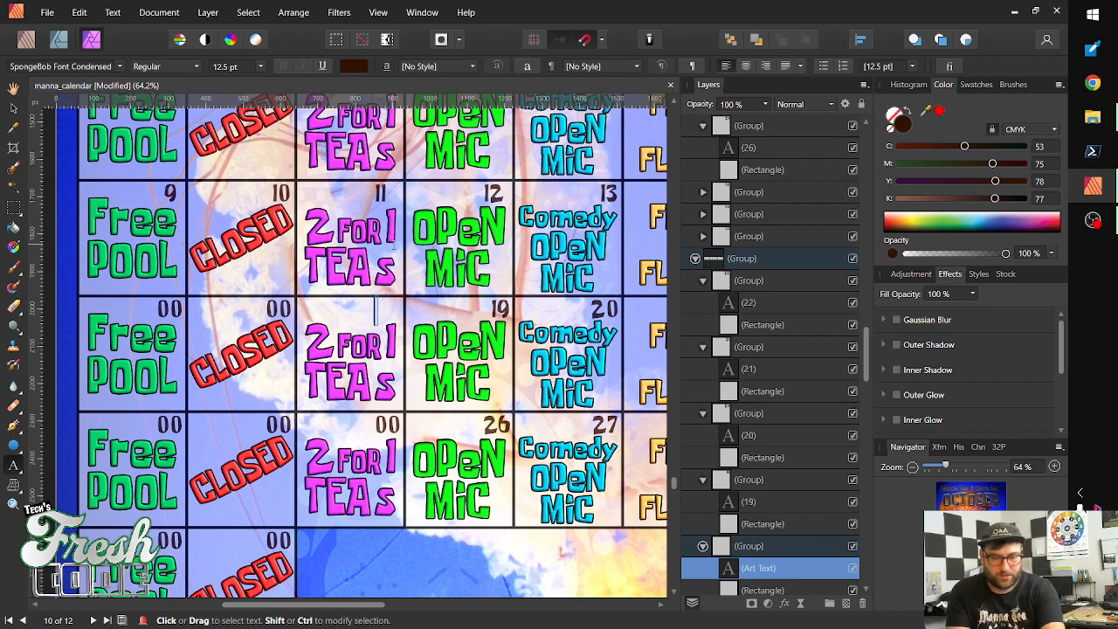
type("18")
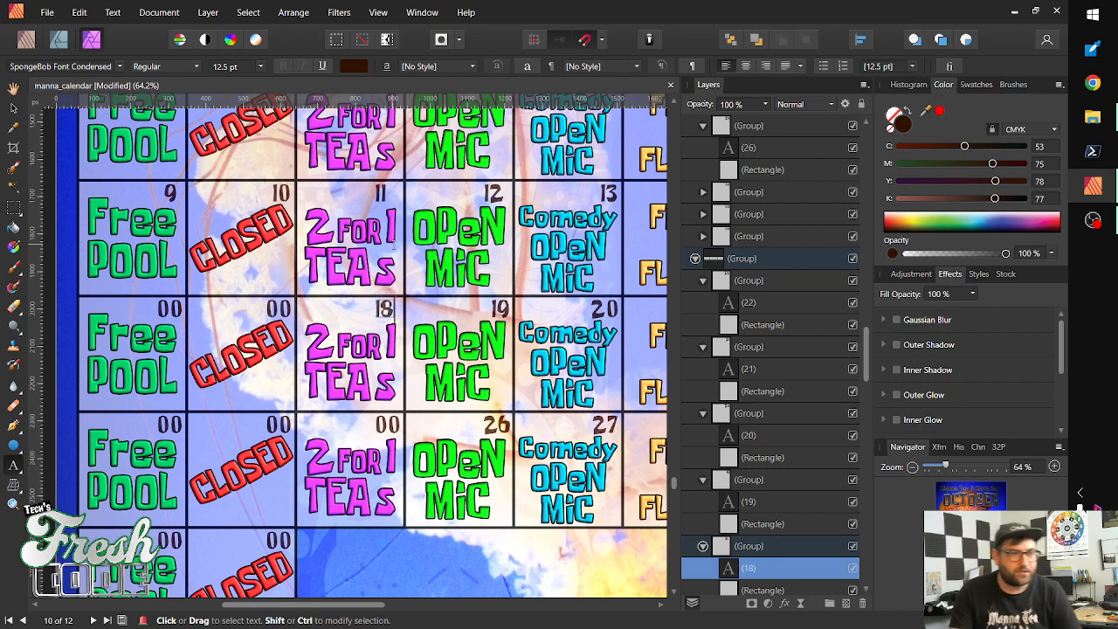
key("Escape")
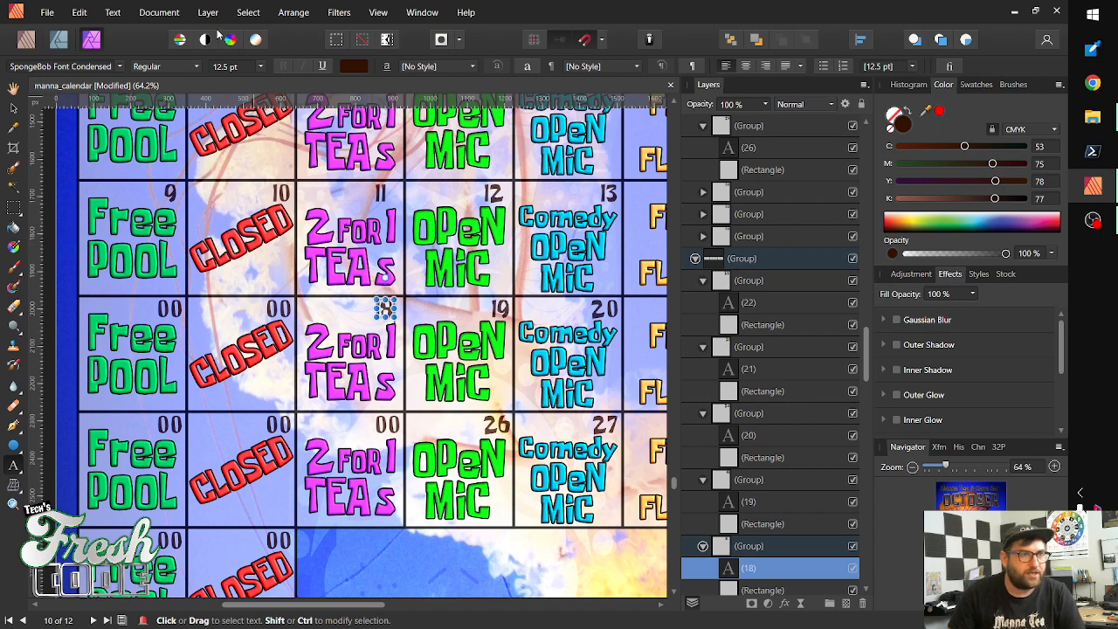
left_click(13, 106)
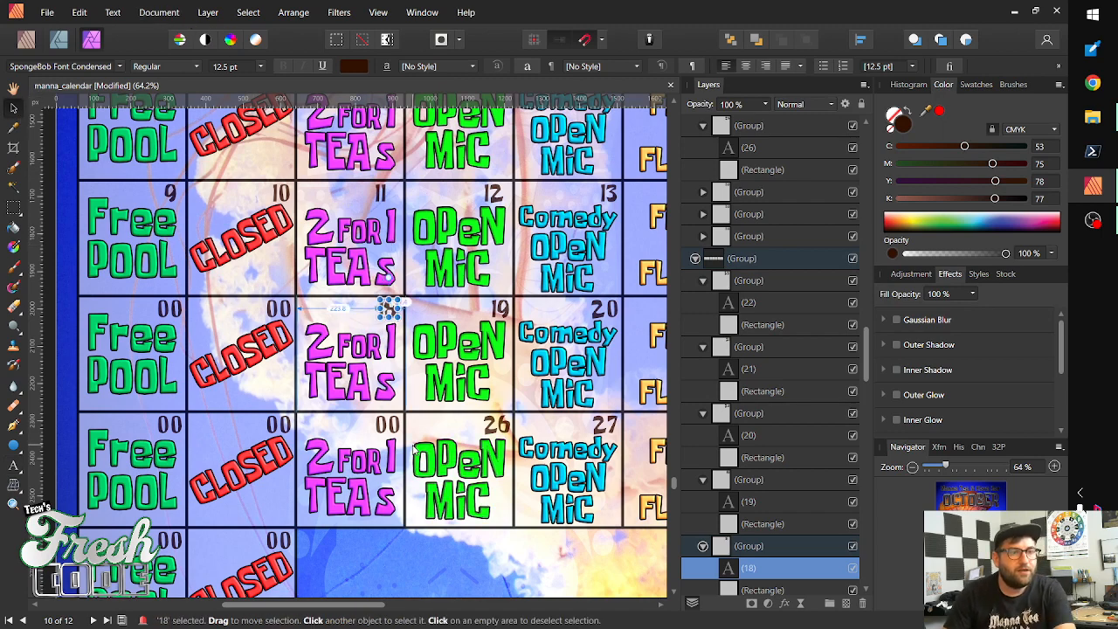
Change the placeholder date in the fourth-row Monday cell to 17 and nudge it right toward the cell's edge
left_click(279, 313)
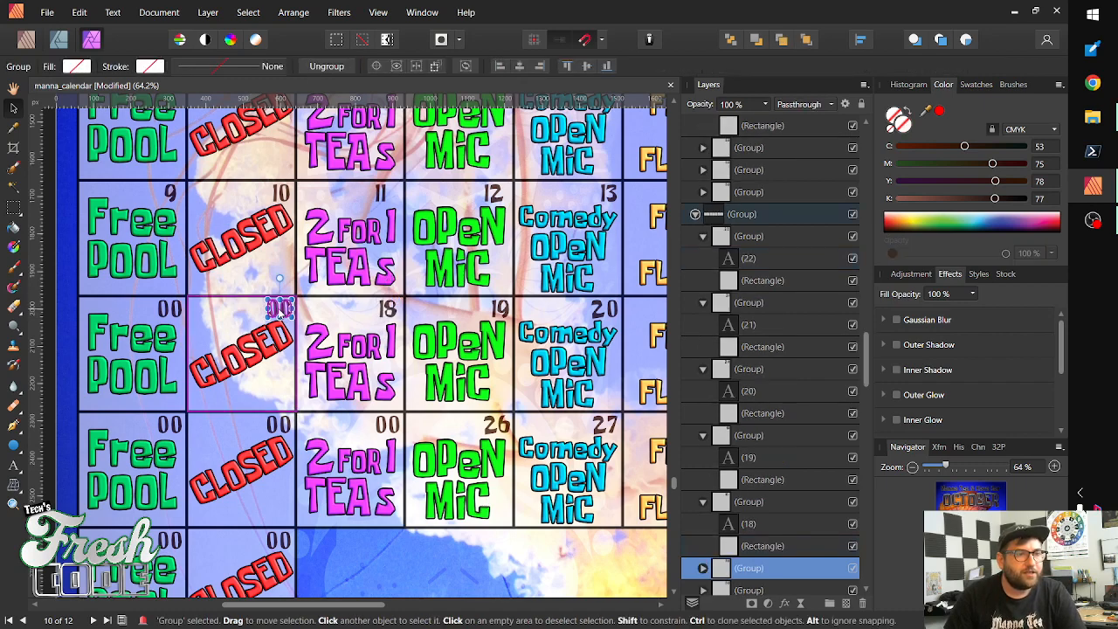
double_click(279, 310)
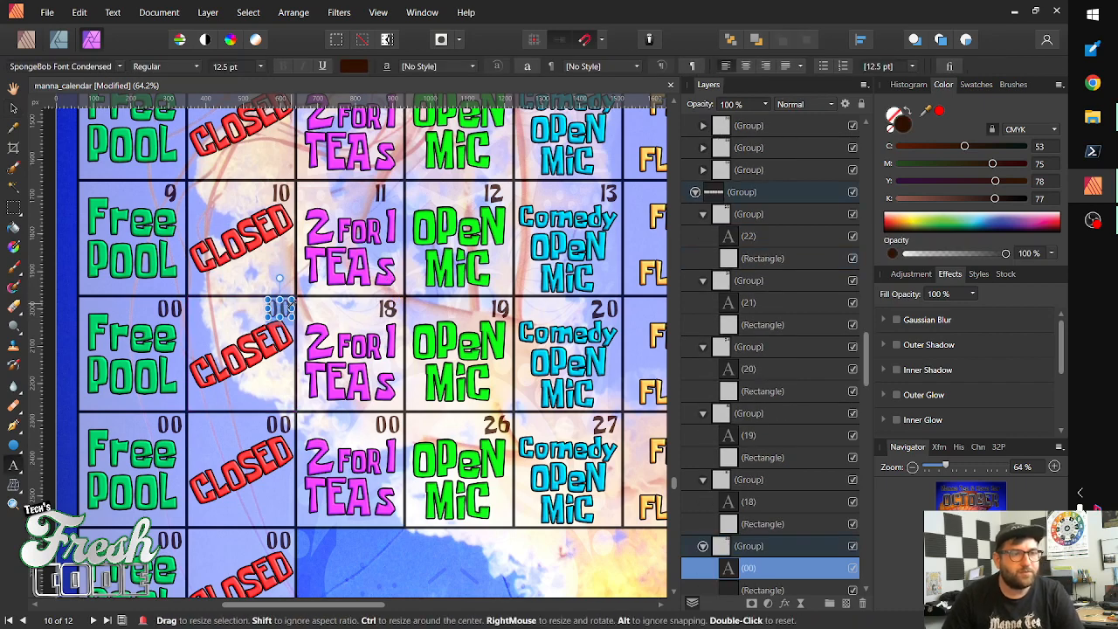
type("17")
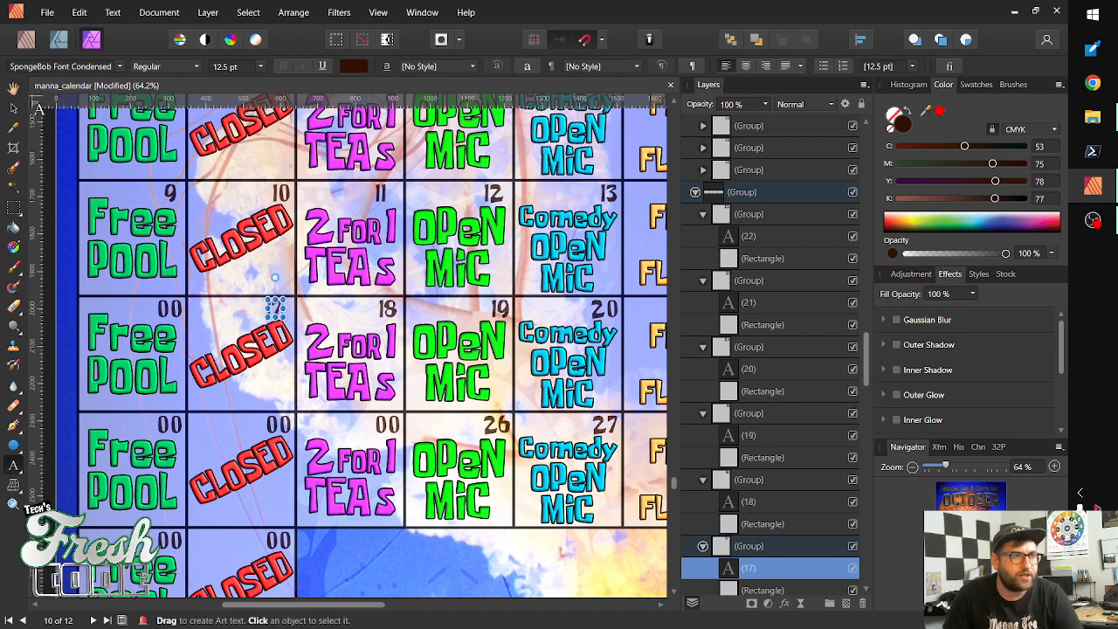
key("shift+Right")
key("shift+Right")
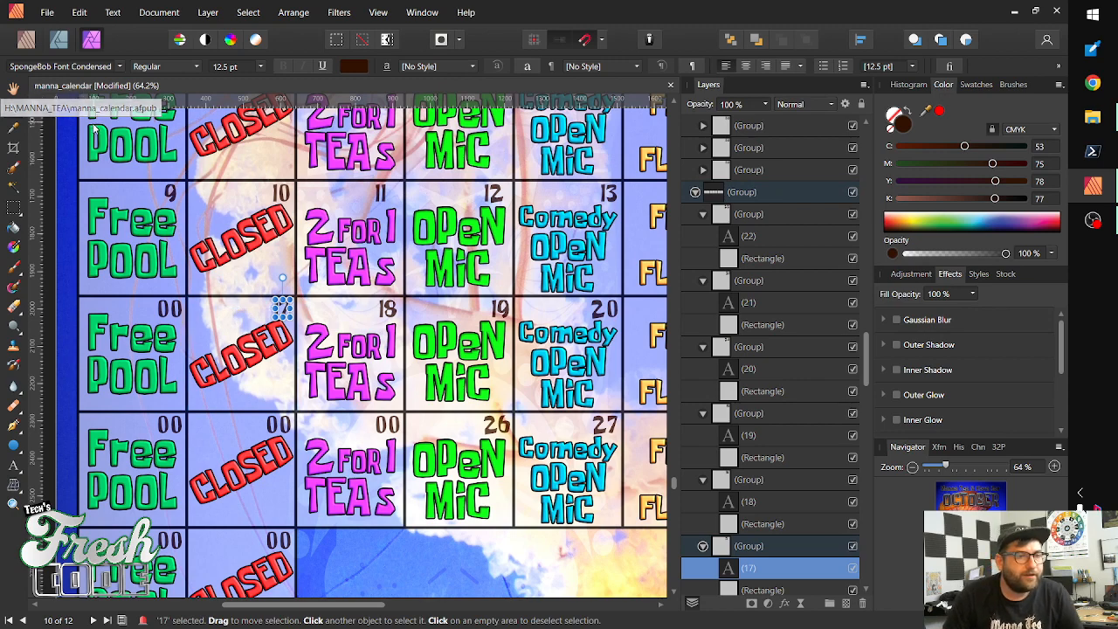
Change the placeholder date in the fourth-row Sunday cell to 16 and nudge it right toward the cell's edge
left_click(166, 314)
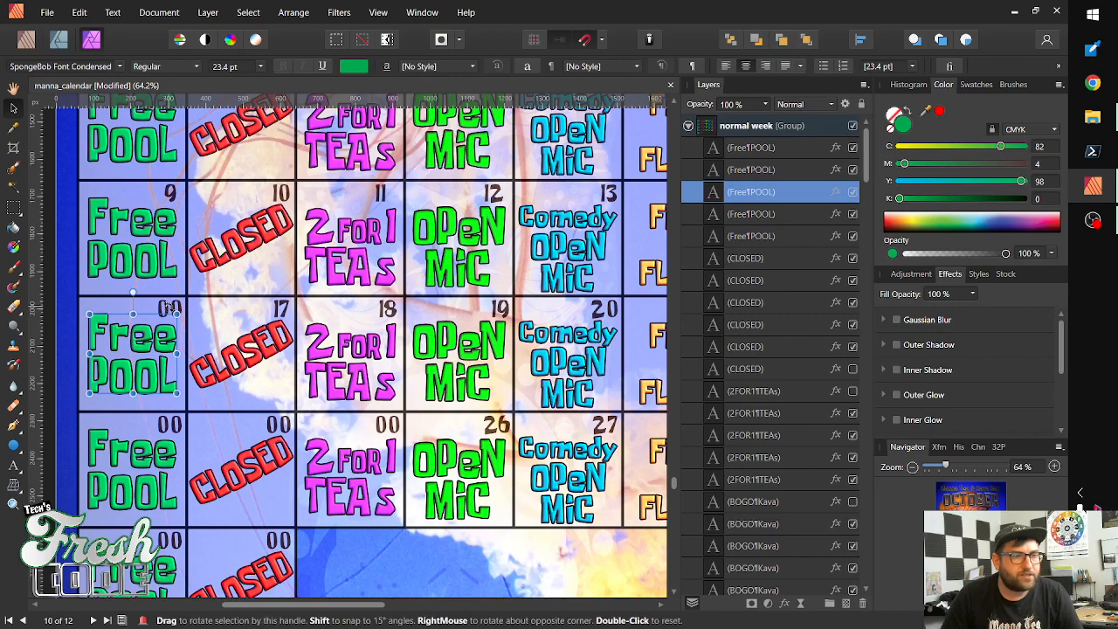
left_click(170, 307)
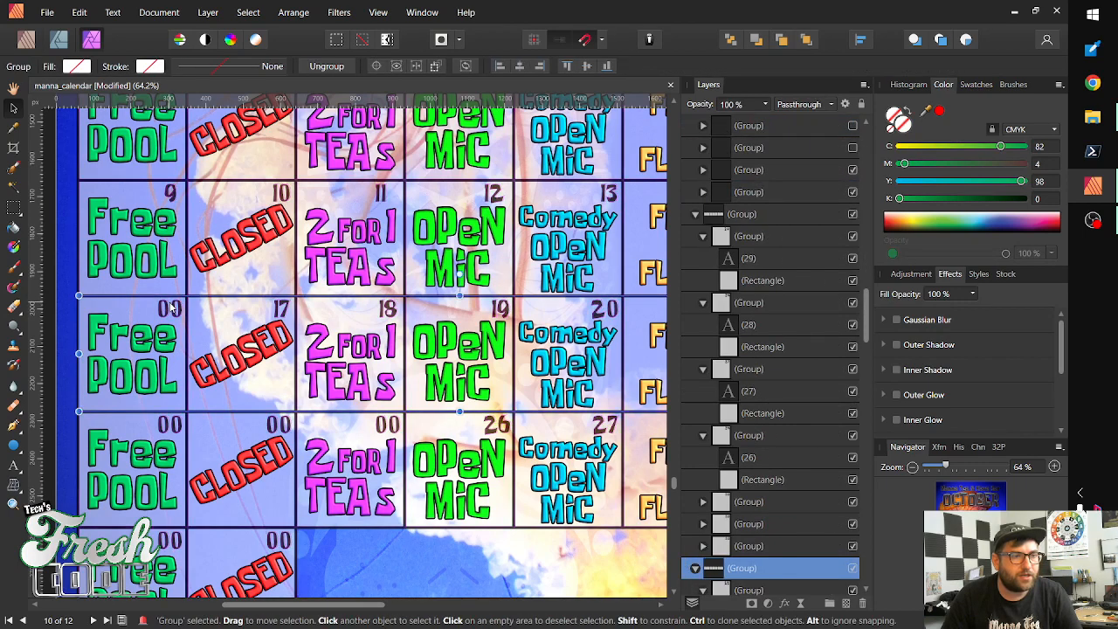
left_click(171, 315)
double_click(170, 316)
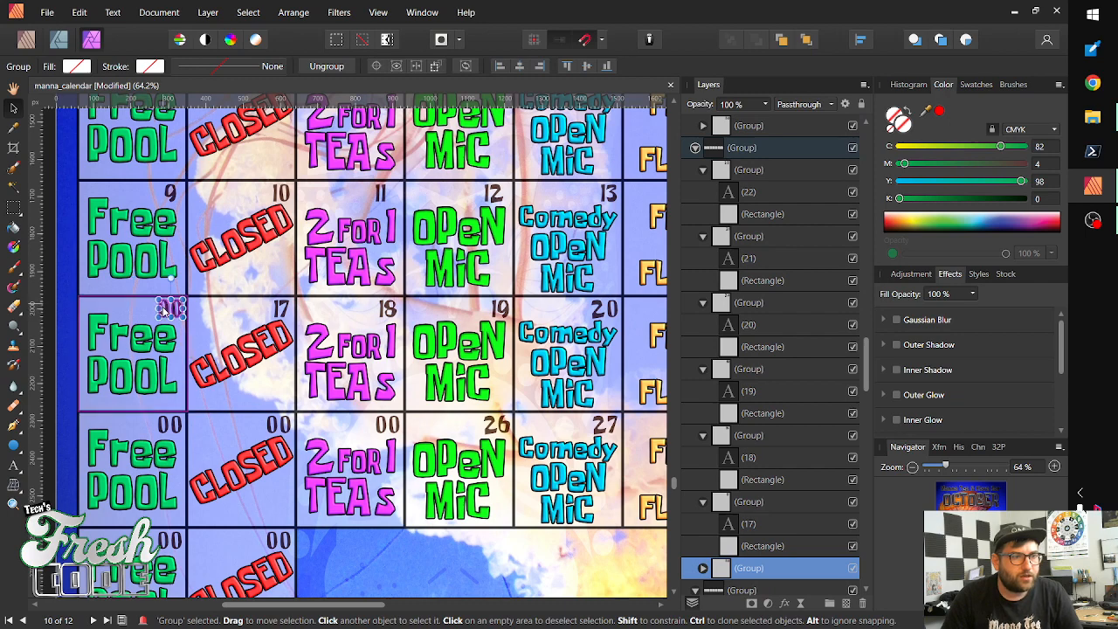
double_click(165, 311)
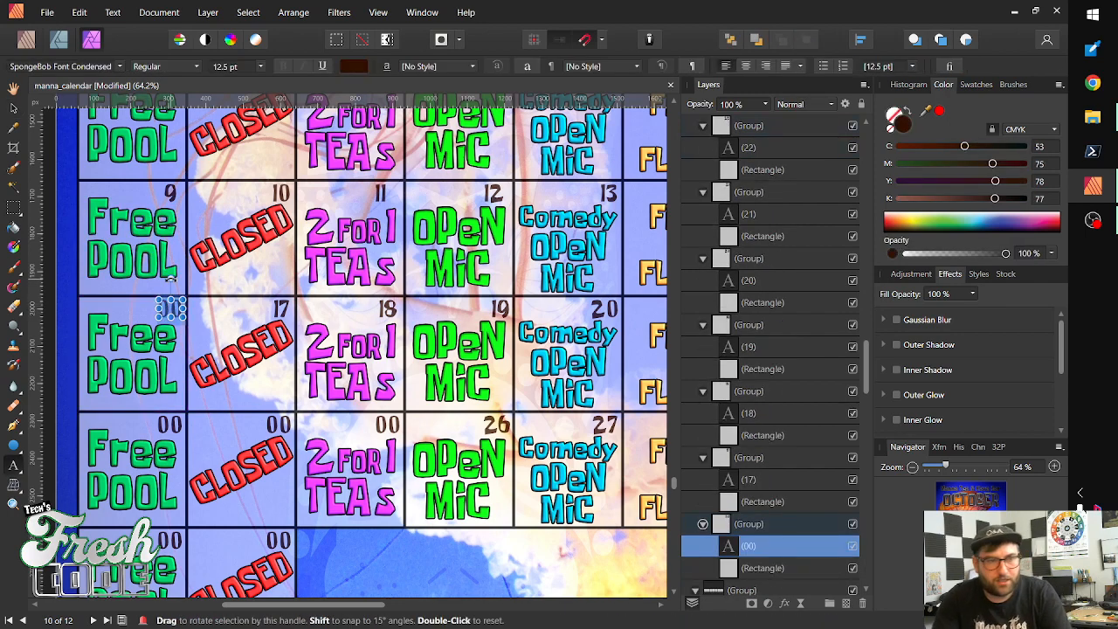
type("16")
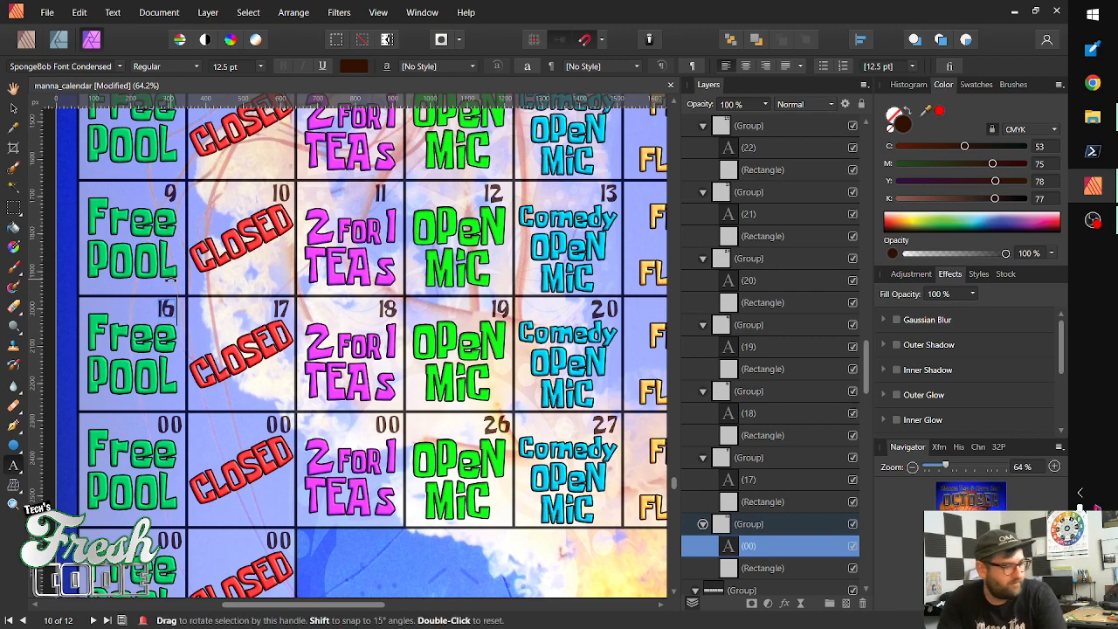
key("Escape")
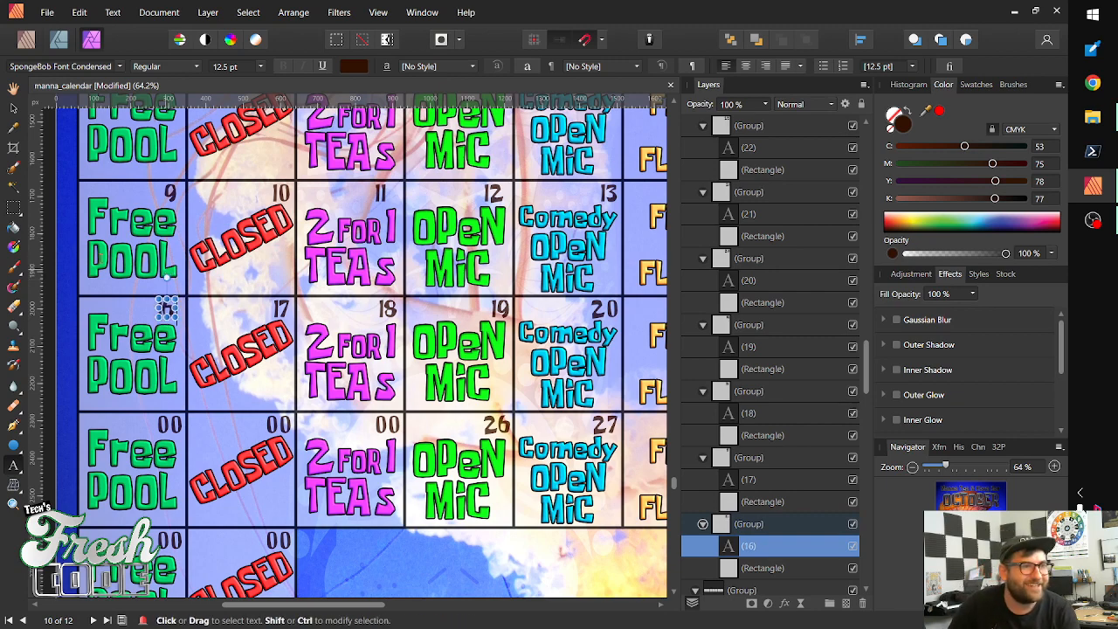
left_click(14, 107)
key("shift+Right")
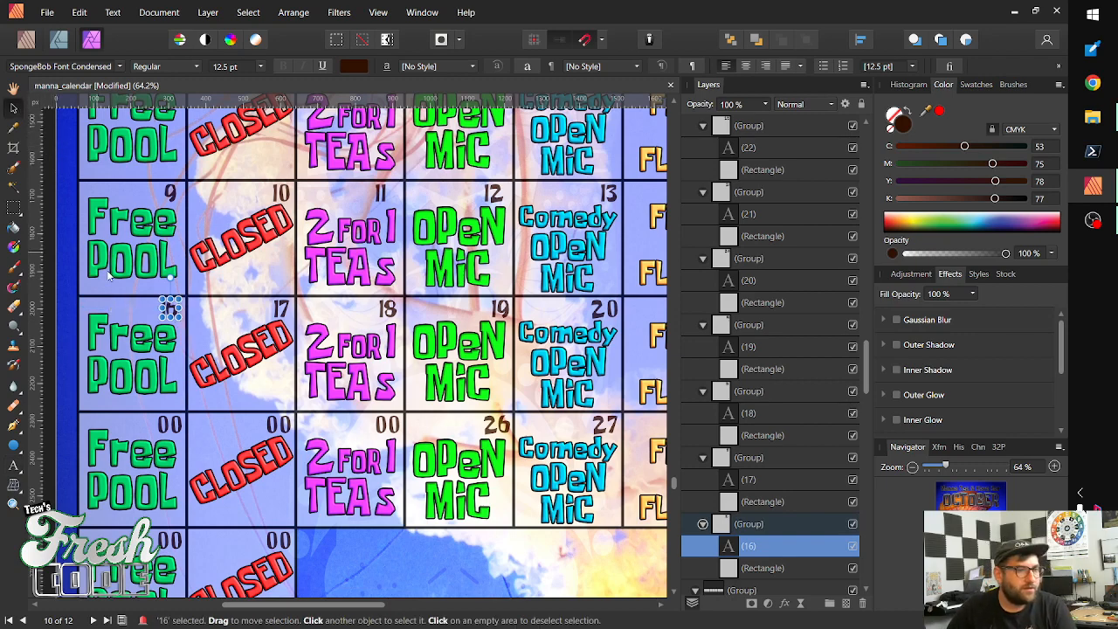
Change the placeholder date in the fifth-row Sunday cell to 23
left_click(172, 428)
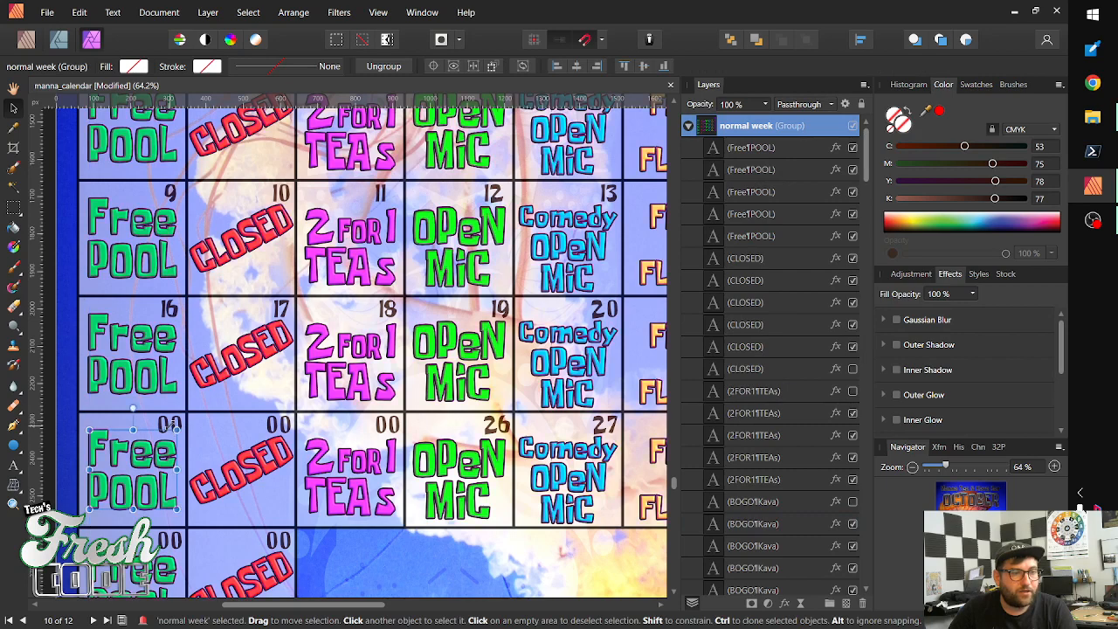
left_click(172, 423)
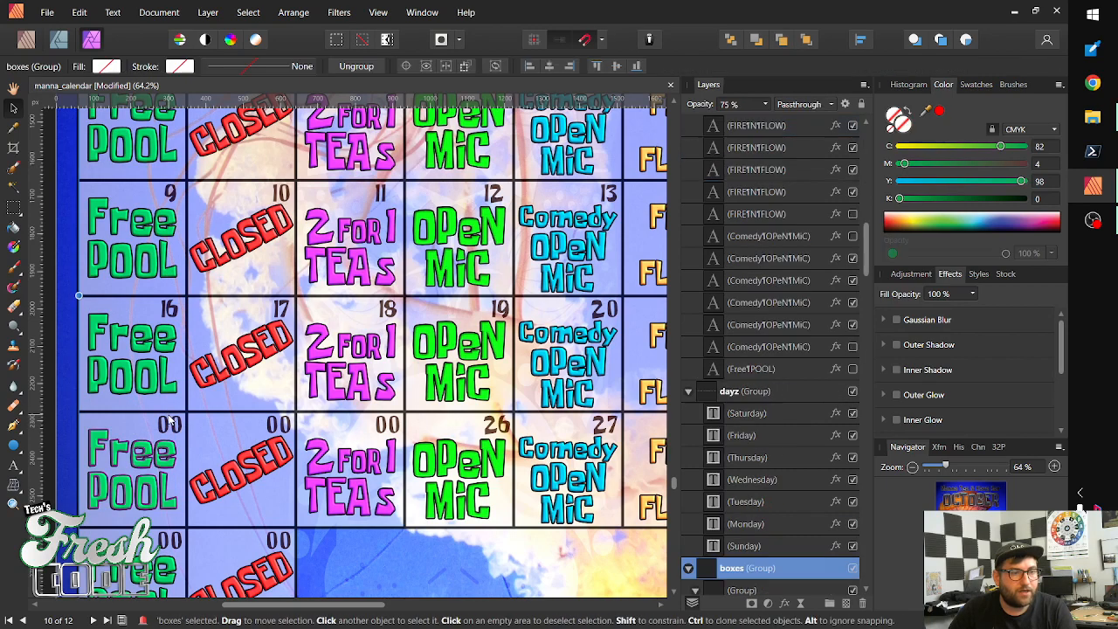
double_click(170, 422)
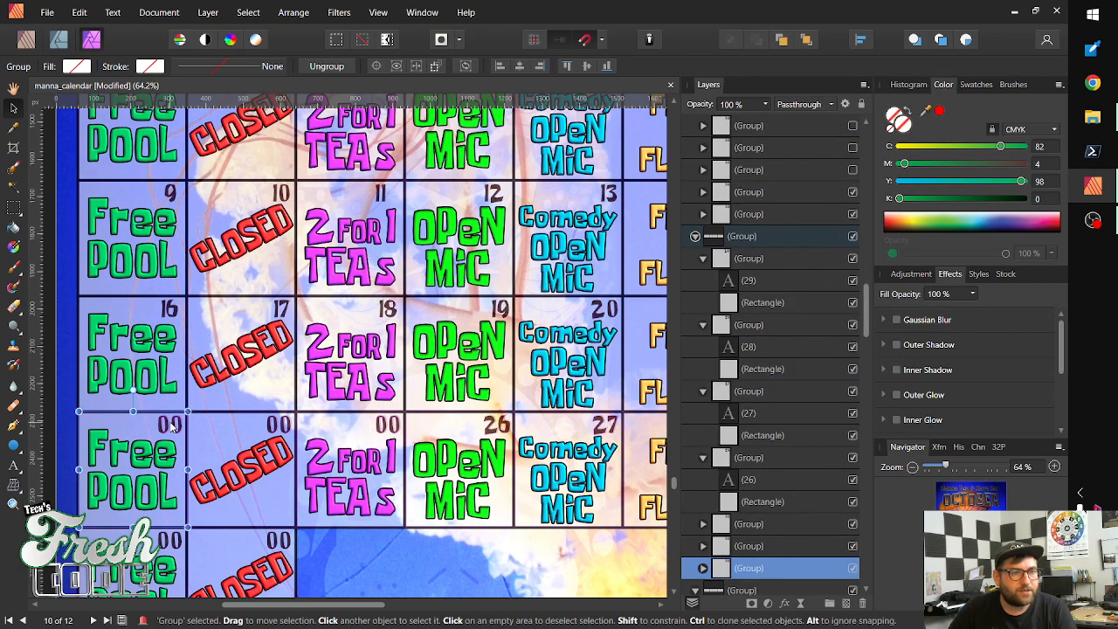
double_click(172, 426)
double_click(172, 426)
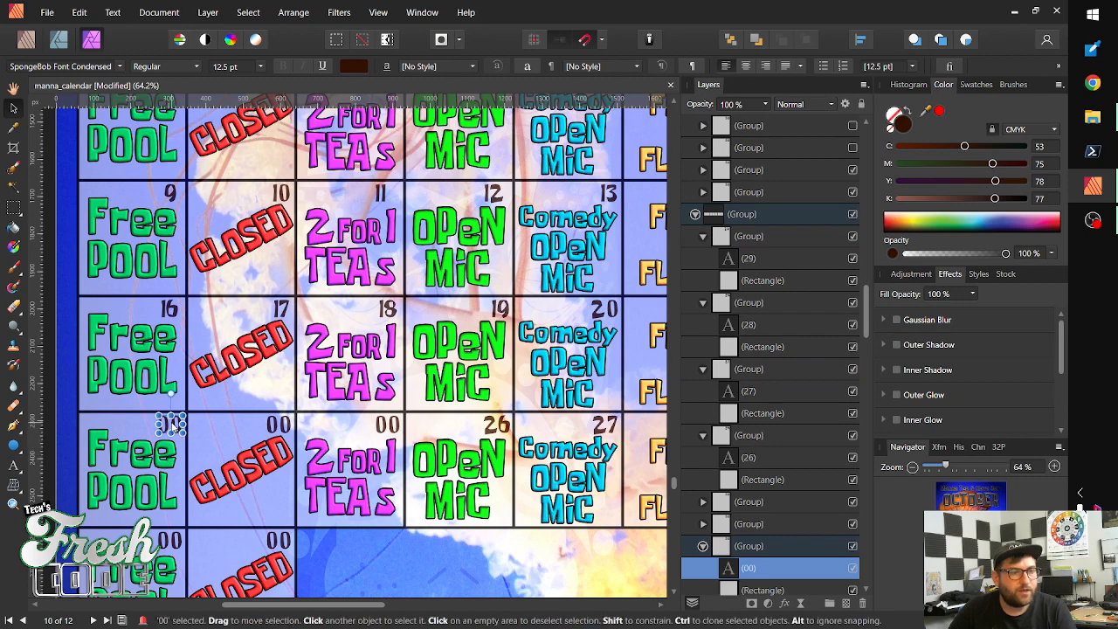
double_click(172, 426)
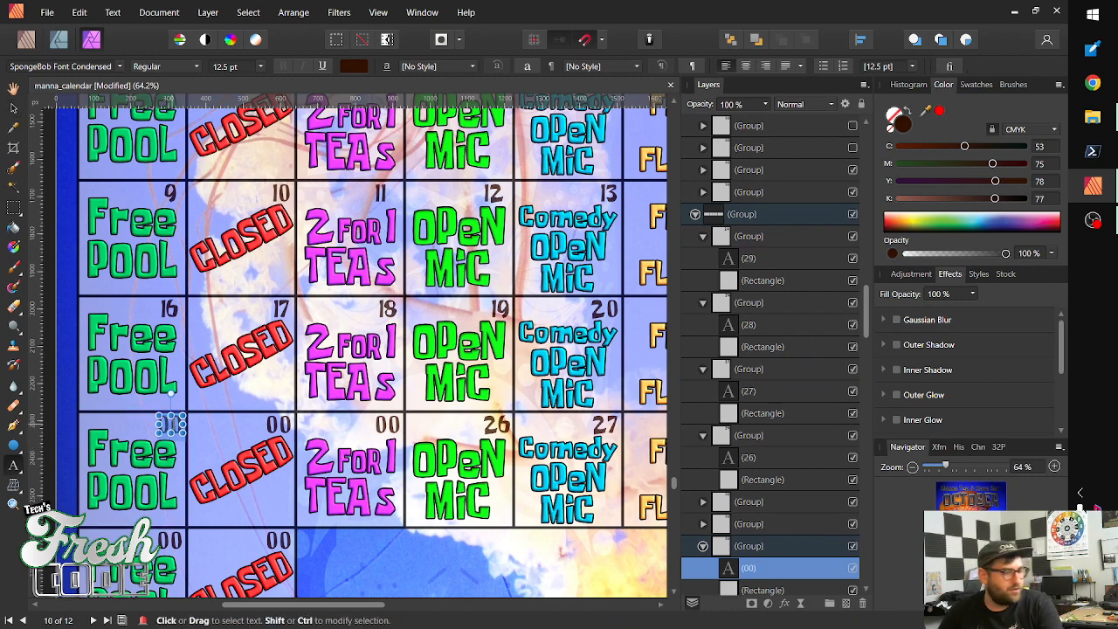
type("23")
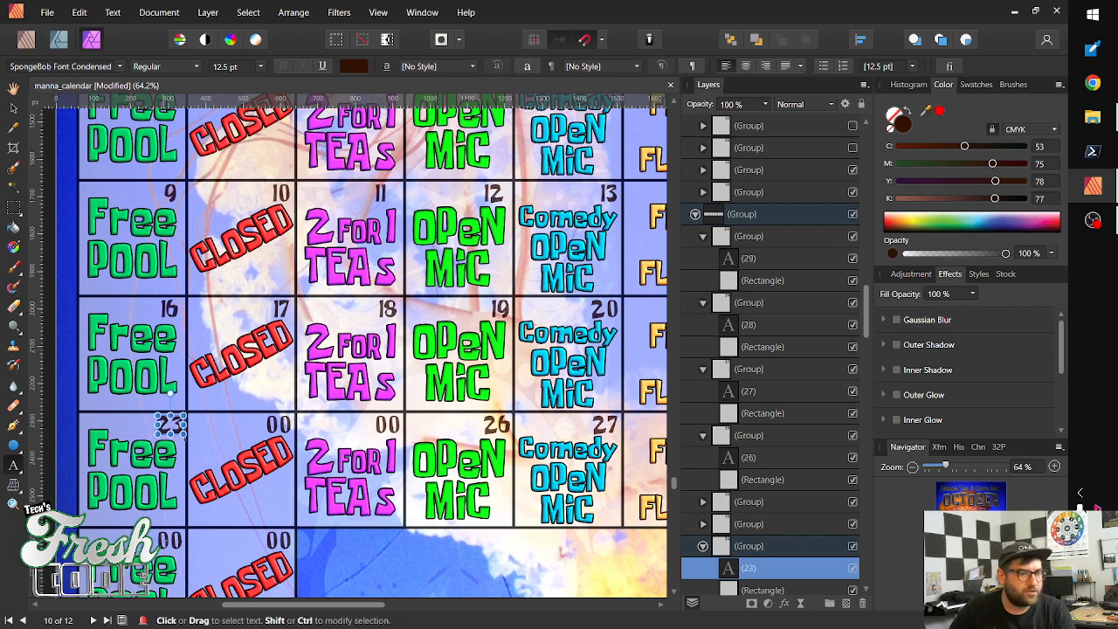
Replace the placeholder date in the sixth-row Sunday cell with 30
left_click(172, 540)
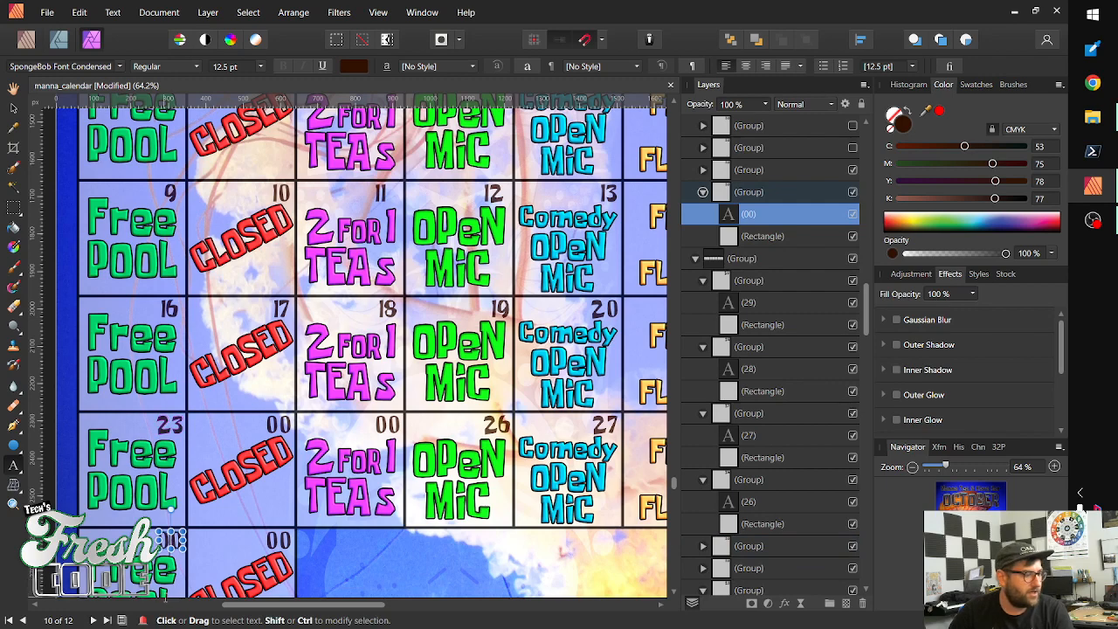
key("BackSpace")
key("Delete")
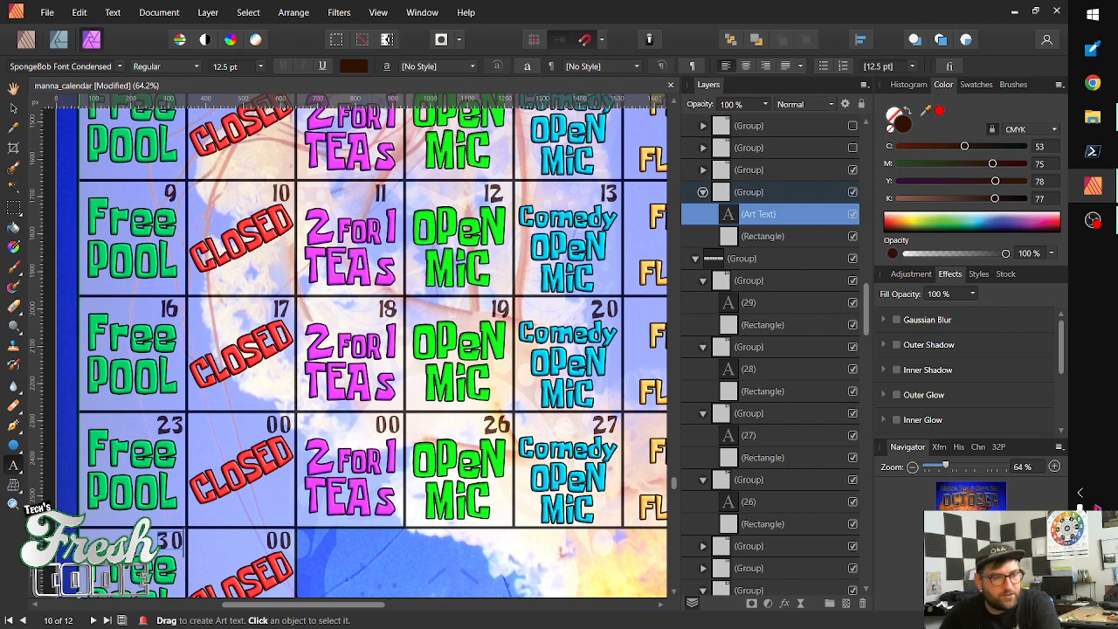
Replace the placeholder date in the sixth-row Monday cell with 31
left_click(277, 539)
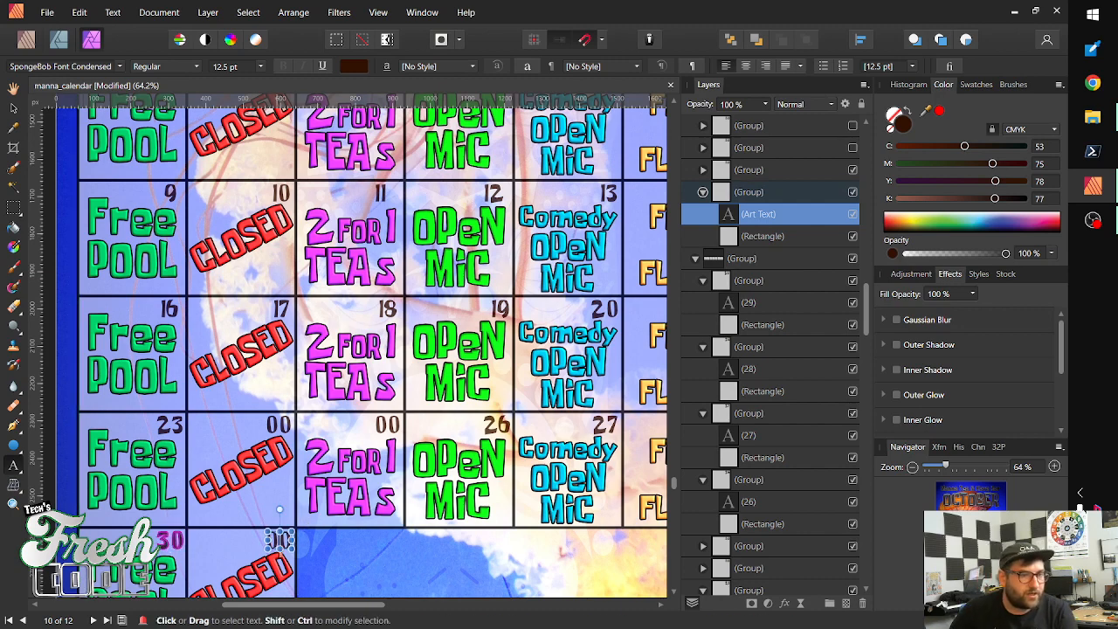
key("BackSpace")
key("BackSpace")
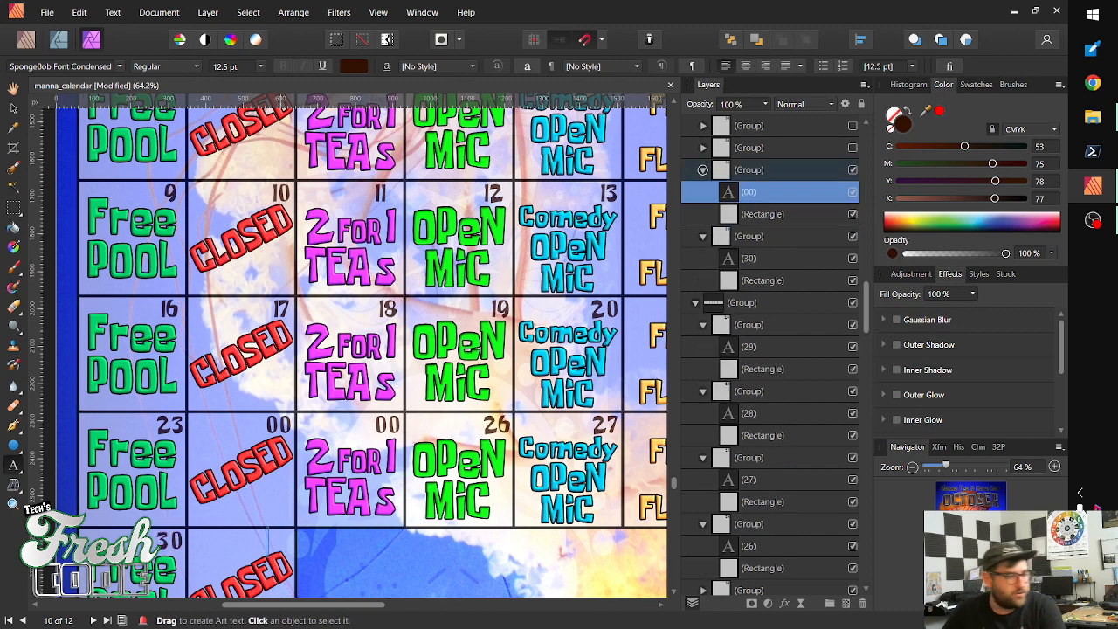
type("31")
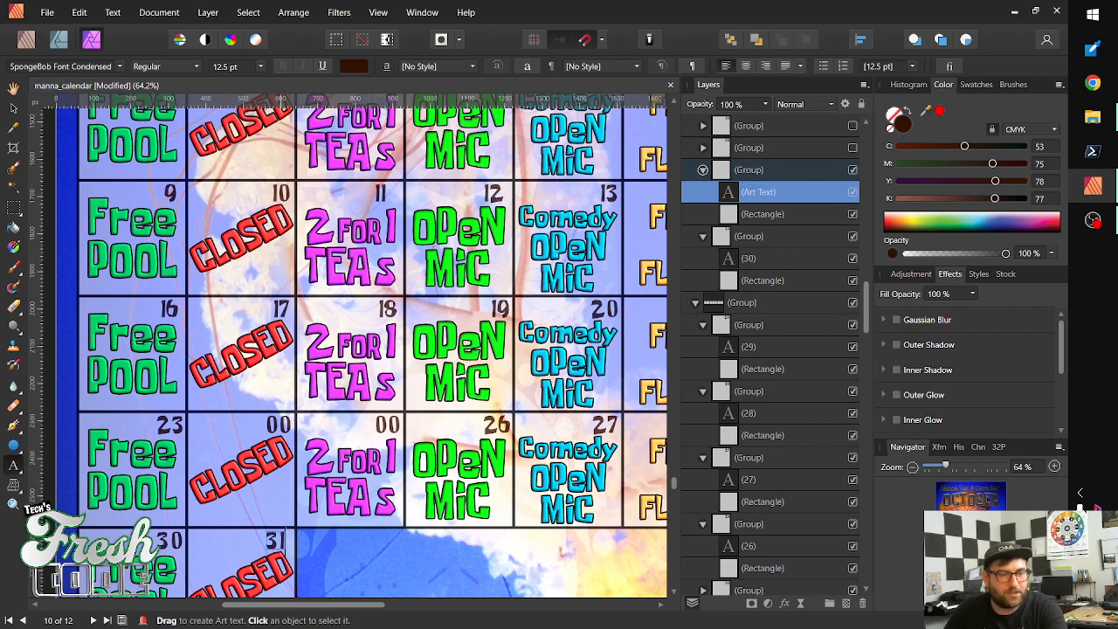
key("Escape")
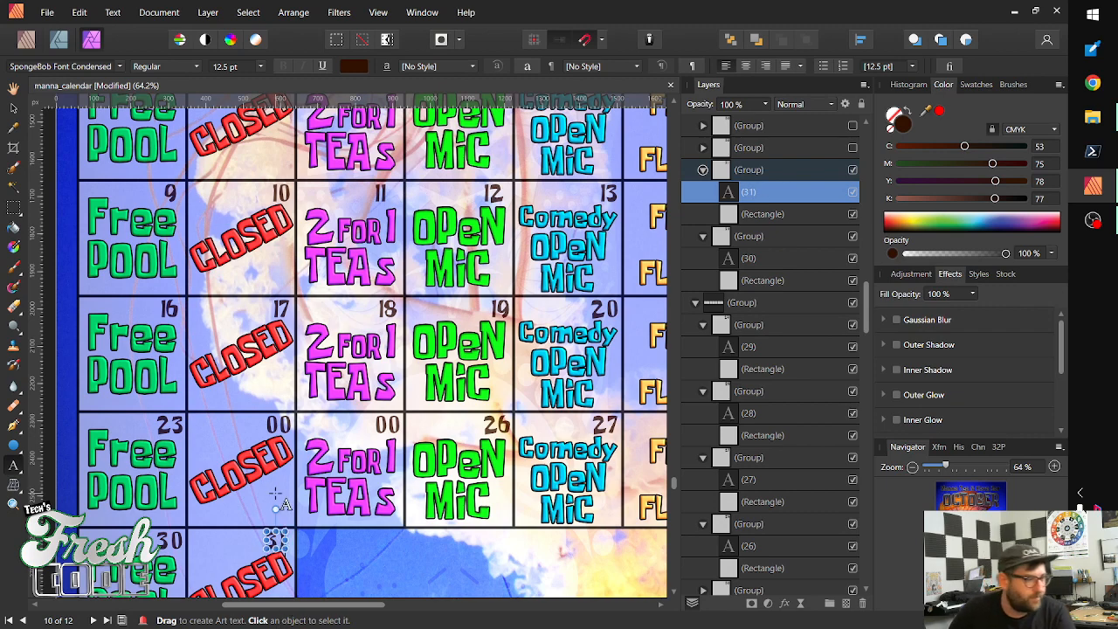
Replace the placeholder date in the fifth-row Monday cell with 24
left_click(281, 422)
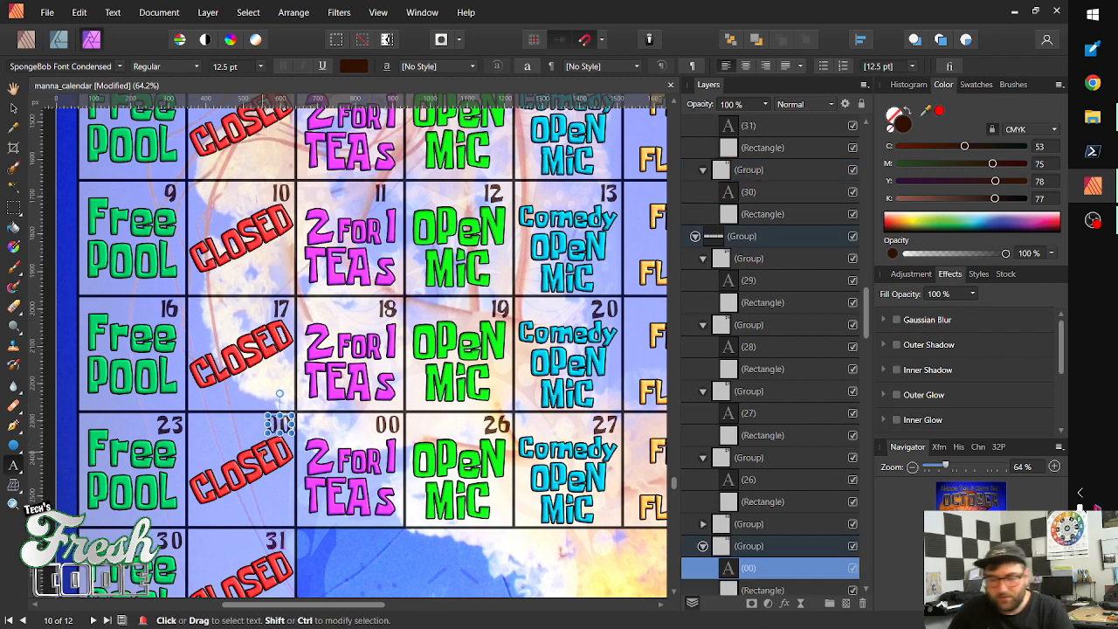
double_click(280, 422)
key("BackSpace")
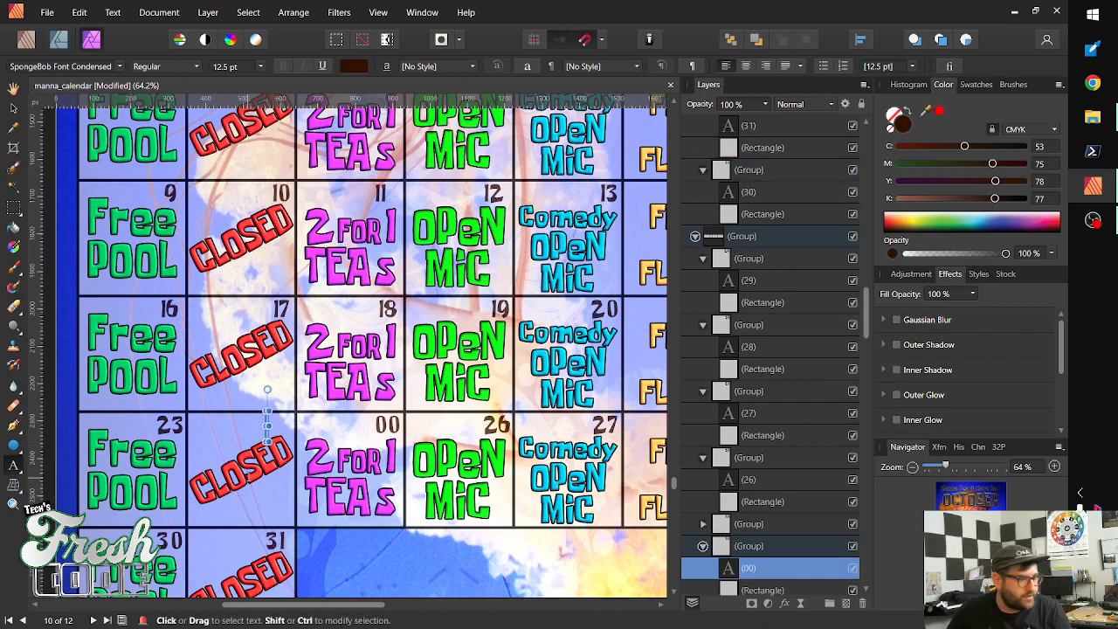
type("24")
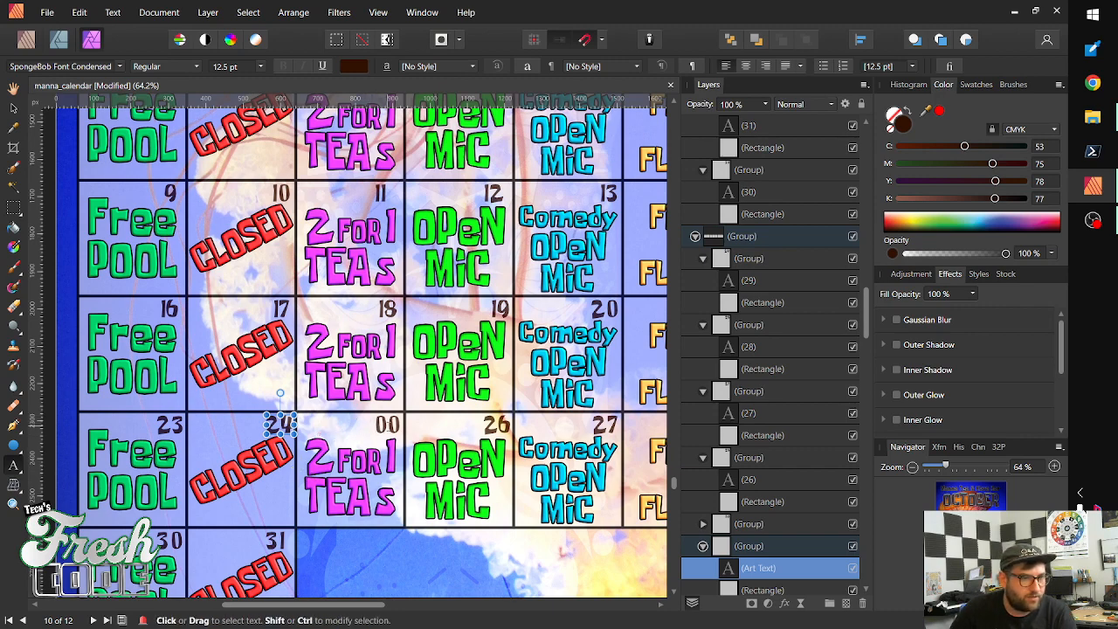
Change the placeholder date in the fifth-row Tuesday cell to 25, removing the leftover zeros around it
left_click(391, 422)
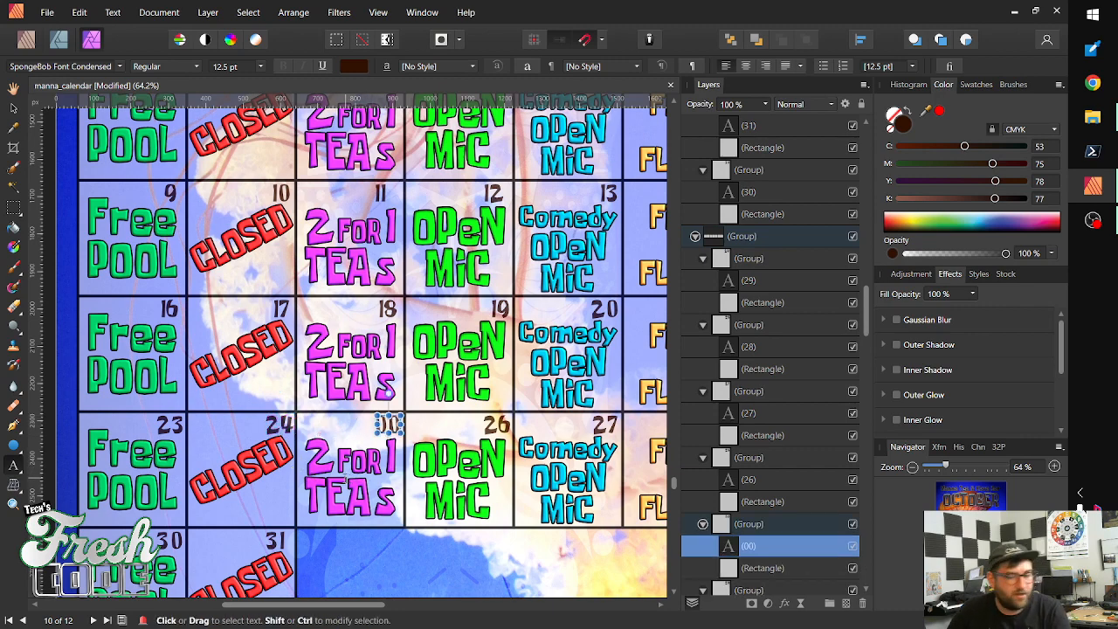
type("25")
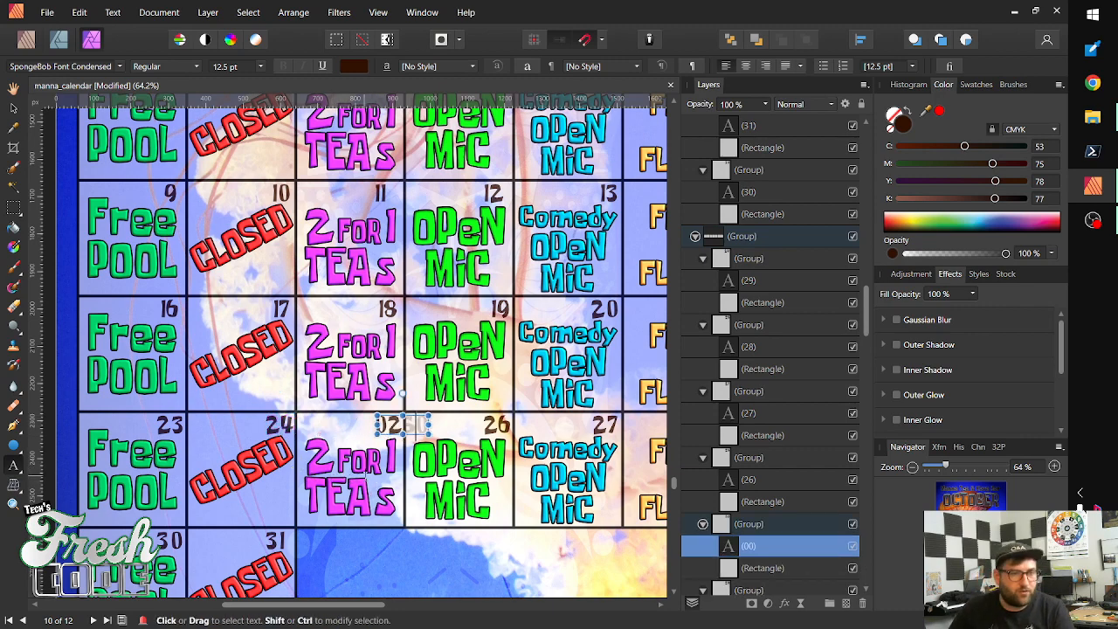
key("Delete")
key("Left")
key("Left")
key("Left")
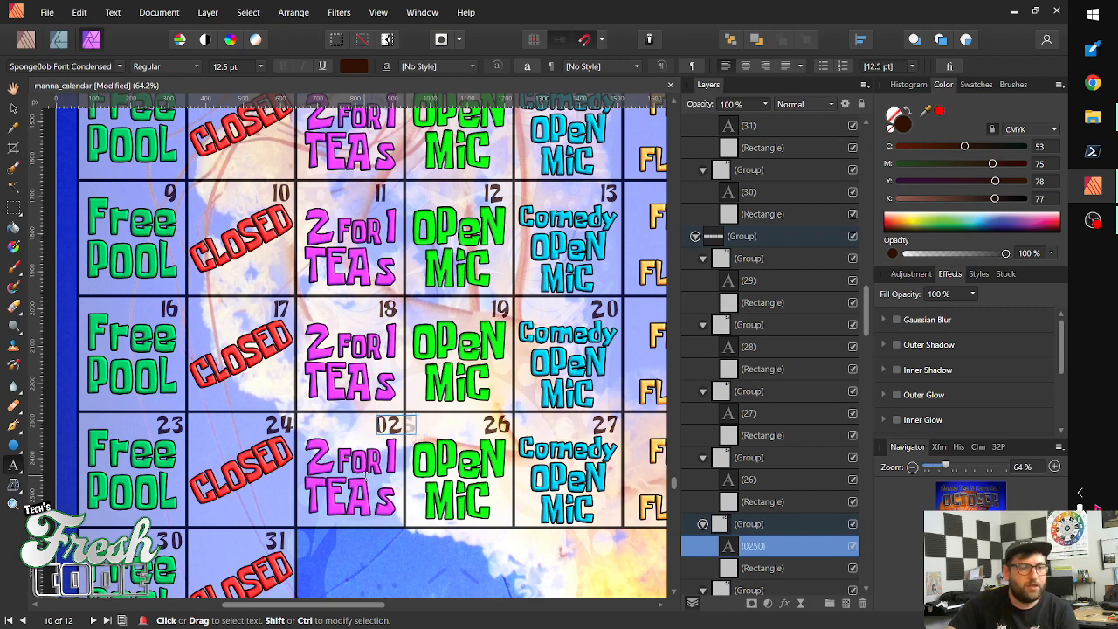
key("Delete")
key("Escape")
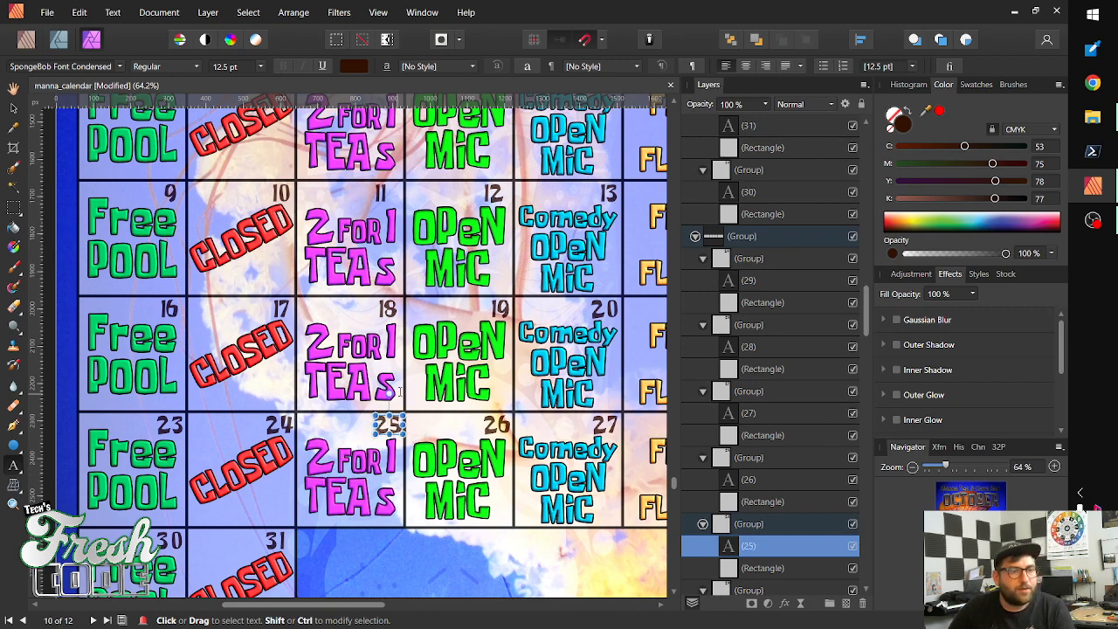
Review the date numbers and event labels across the whole October calendar grid
left_click(774, 282)
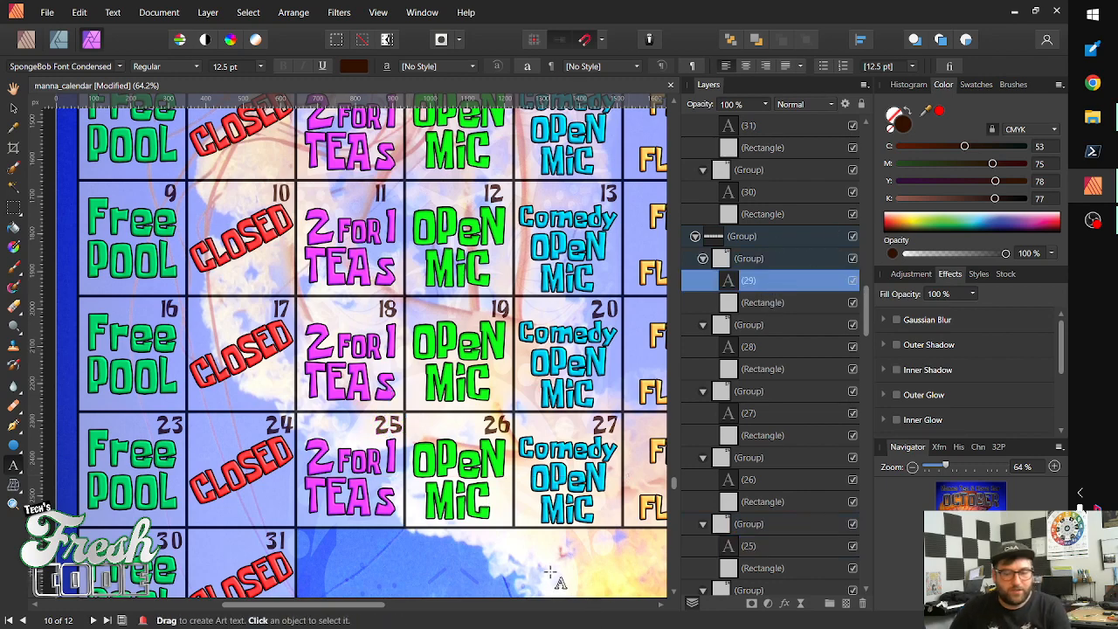
key("z")
left_click(568, 332, "alt")
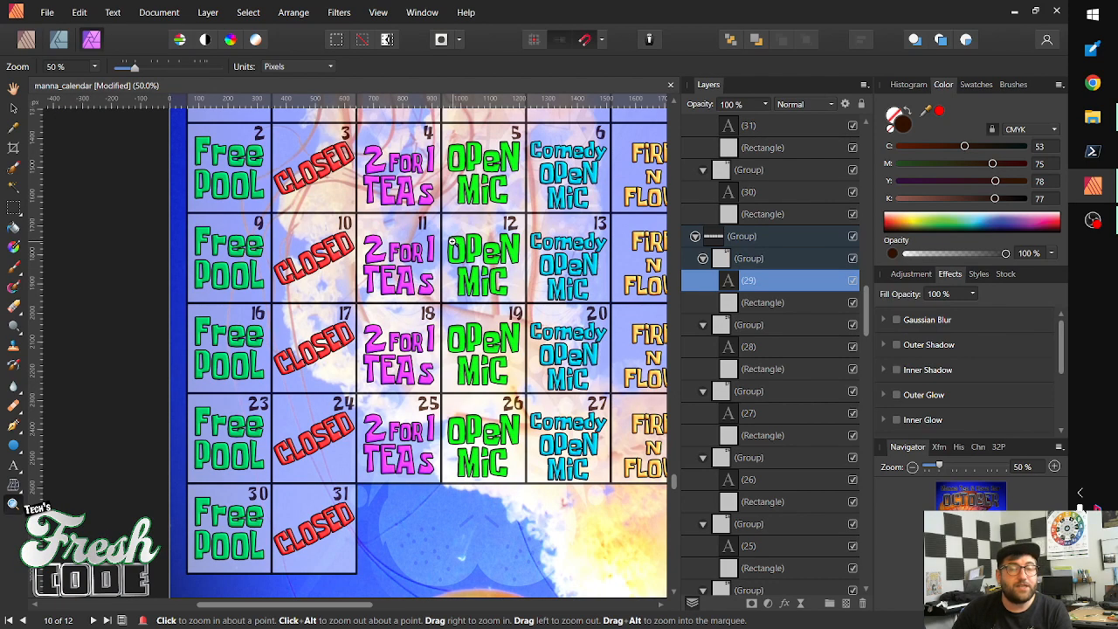
left_click_drag(598, 229, 490, 269)
left_click_drag(504, 232, 373, 260)
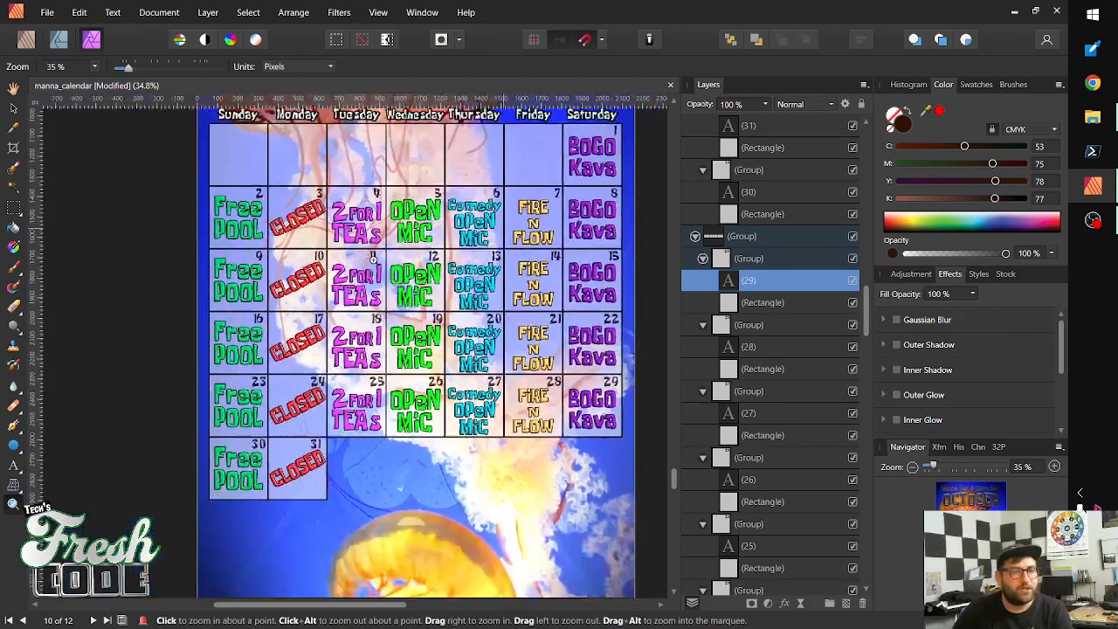
left_click_drag(472, 202, 453, 261)
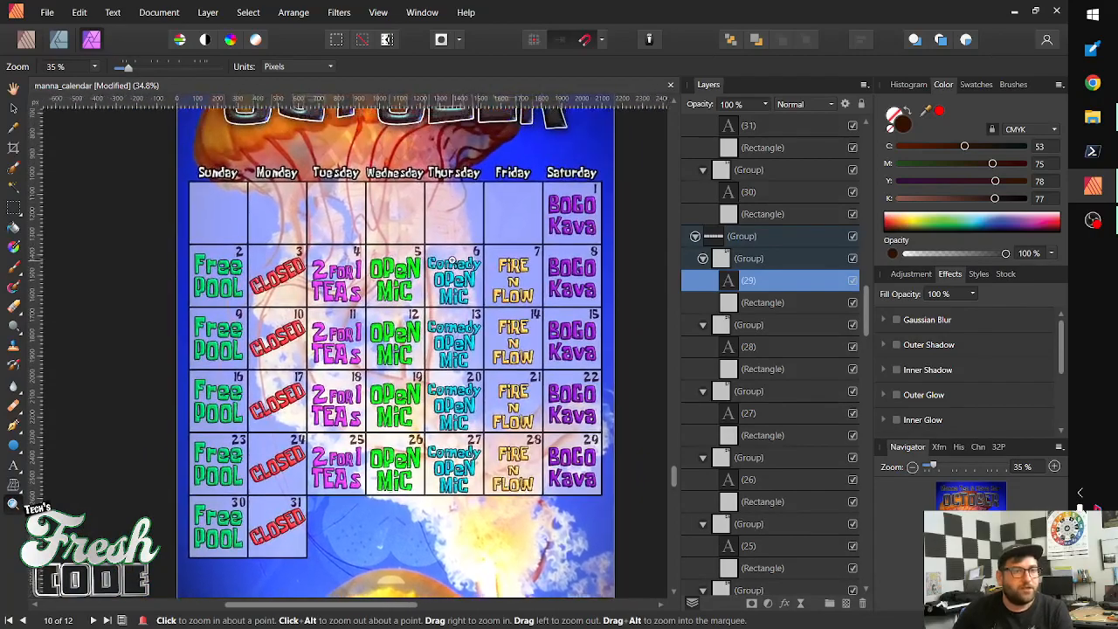
left_click_drag(514, 237, 440, 271)
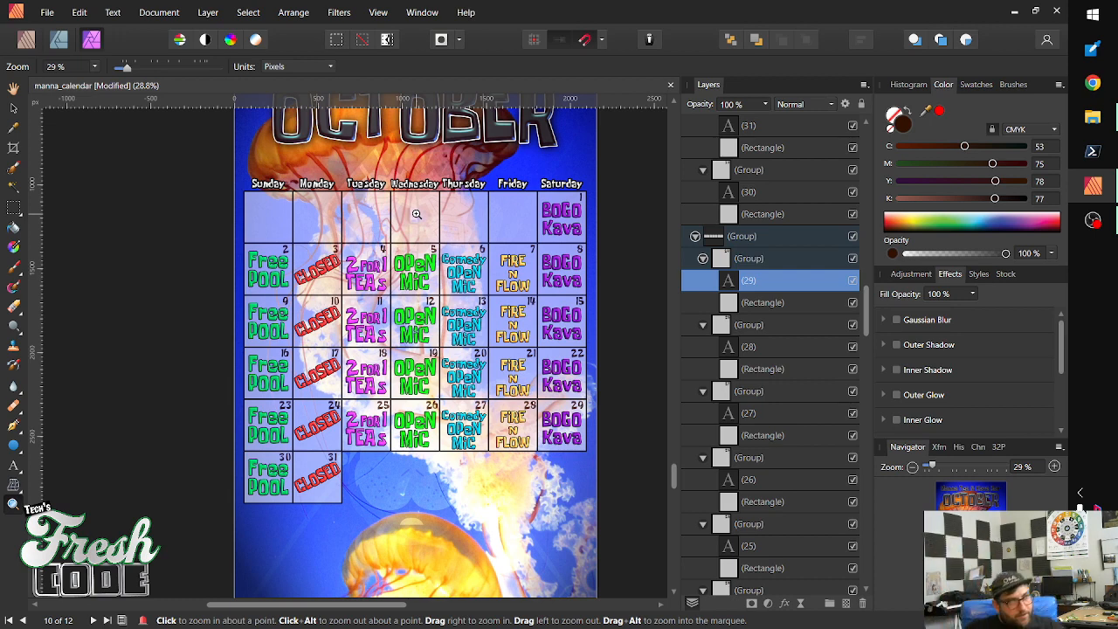
Collapse the fifth-row date group and the normal week, dayz and boxes groups in the layer list
left_click(695, 237)
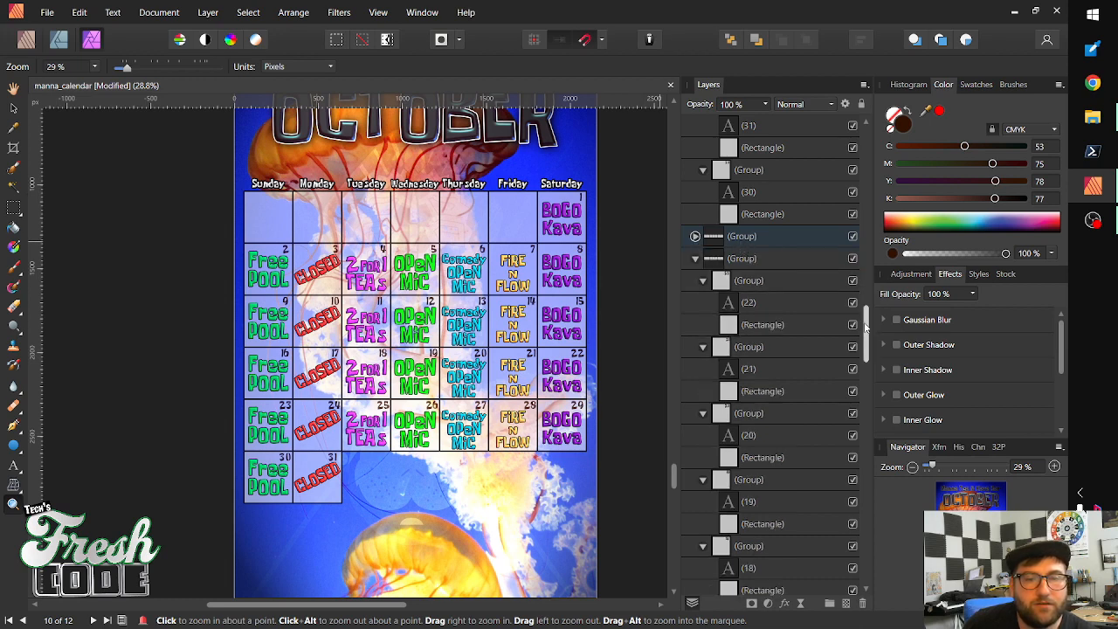
left_click_drag(866, 327, 866, 101)
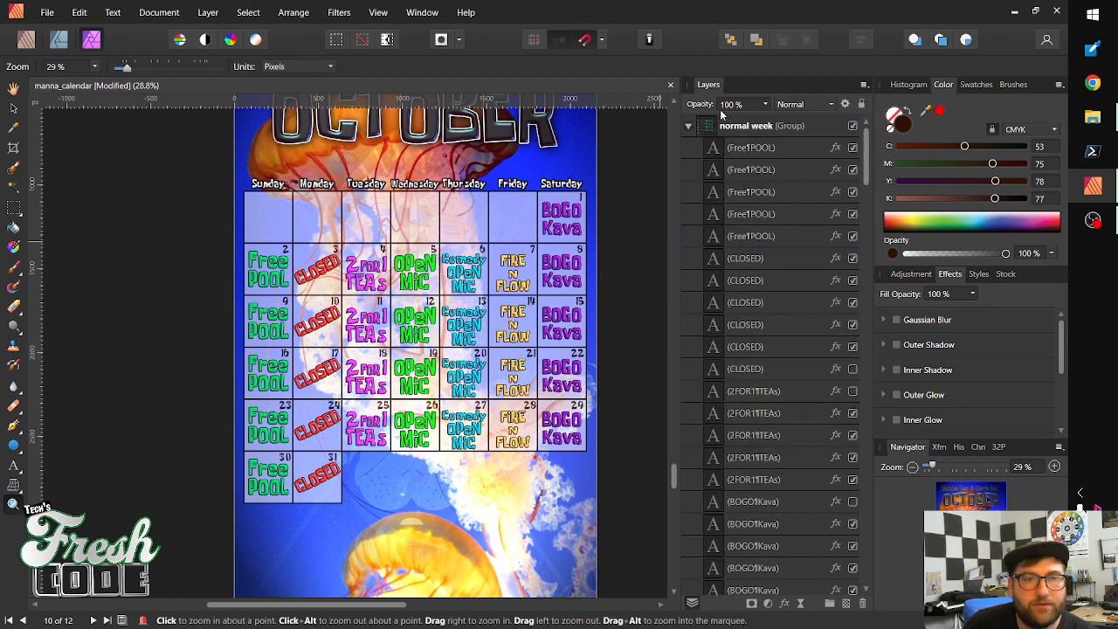
left_click(689, 125)
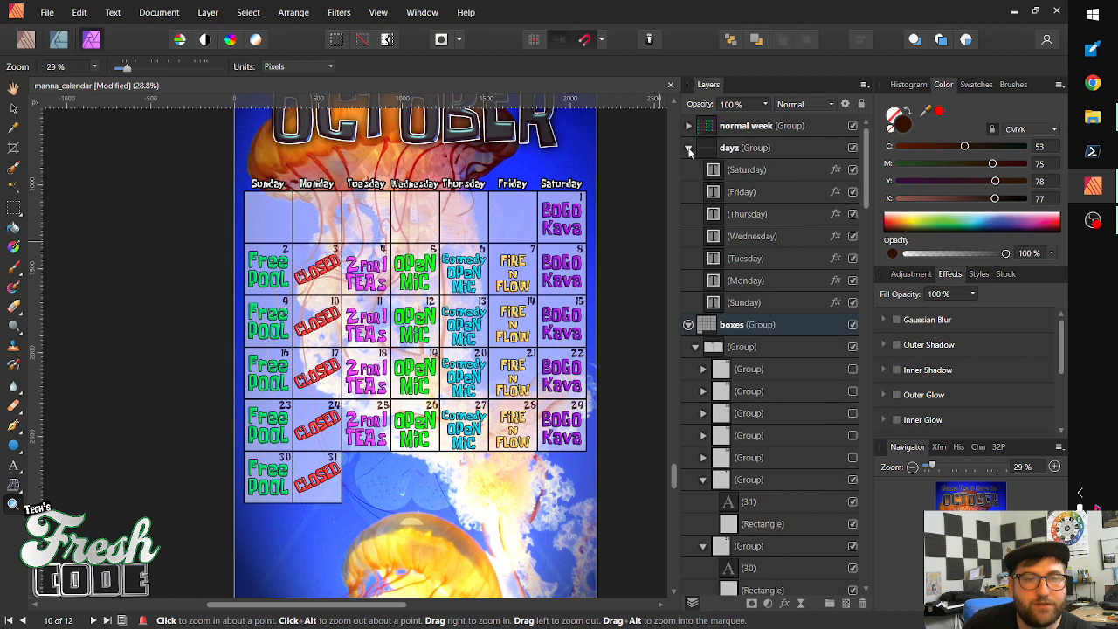
left_click(689, 148)
left_click(688, 171)
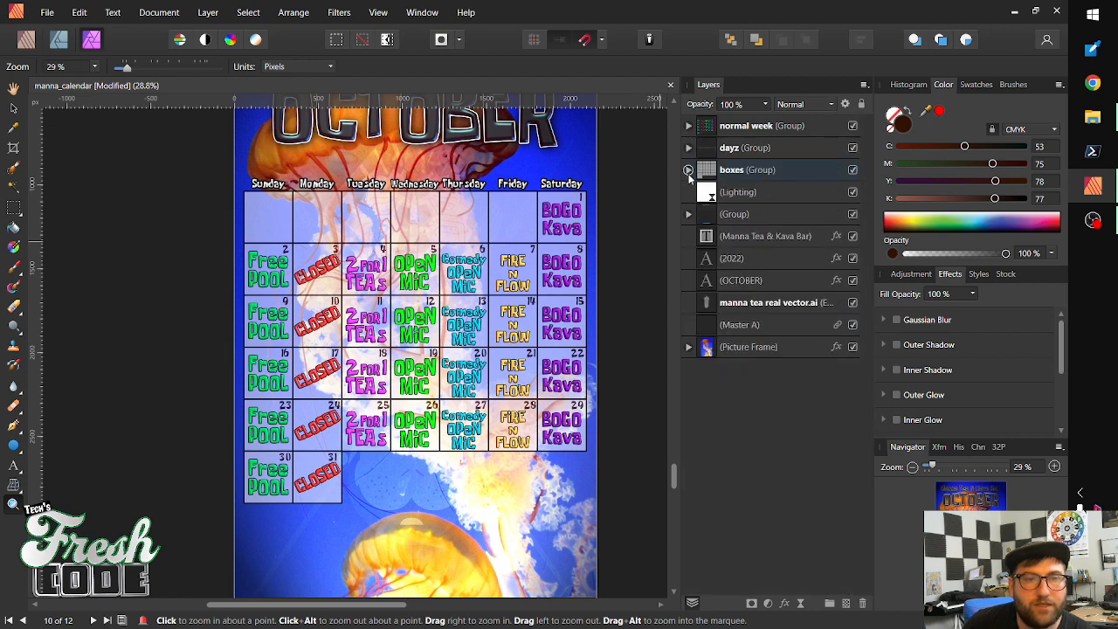
Wrap the boxes group in a new group and expand that group in the layer list
left_click(746, 174)
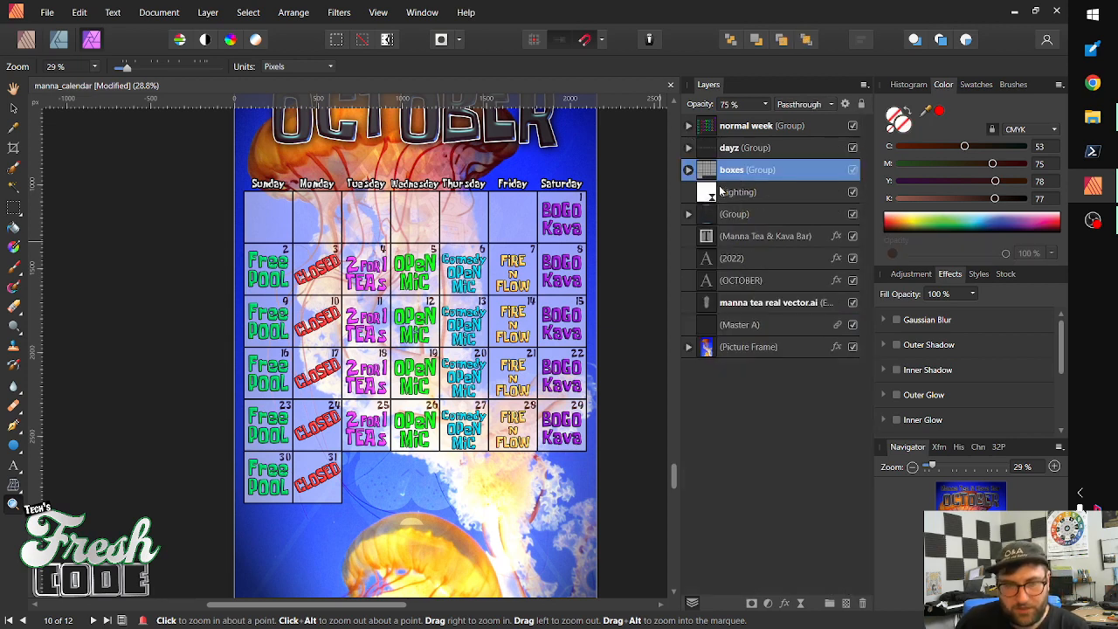
key("ctrl+g")
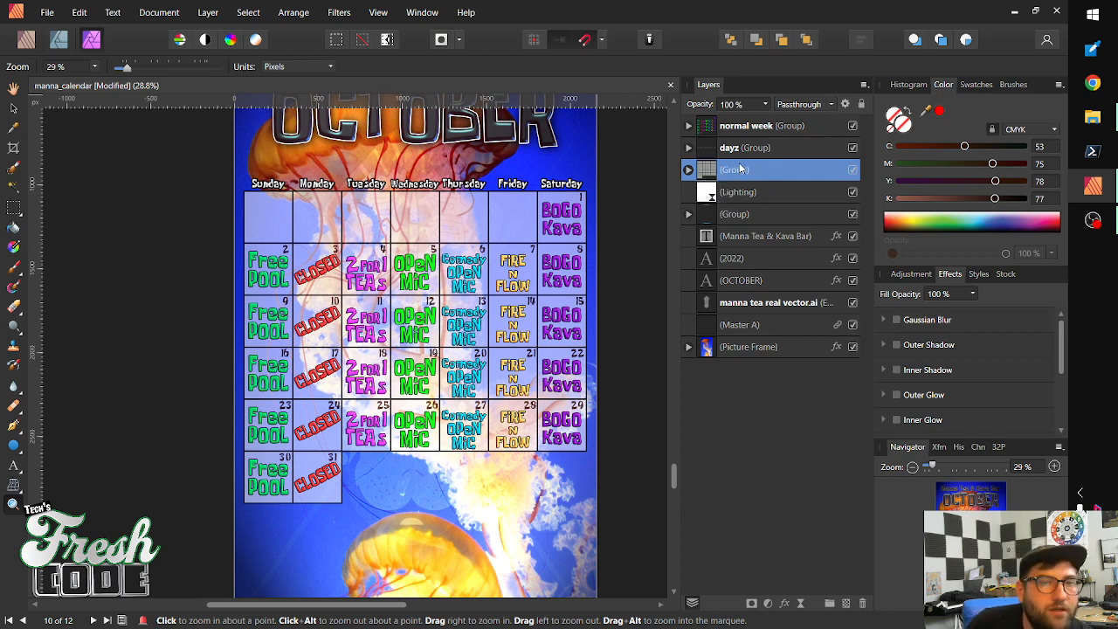
left_click(688, 170)
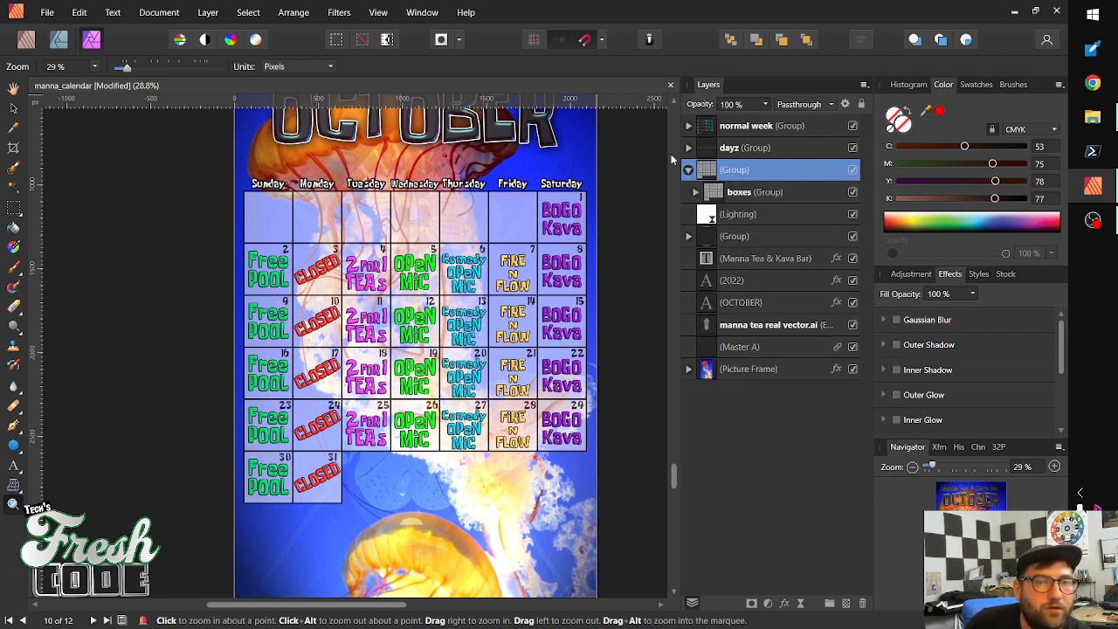
Add a live Ripple distortion filter inside the new group, placing it as its own layer above the boxes group
left_click(209, 13)
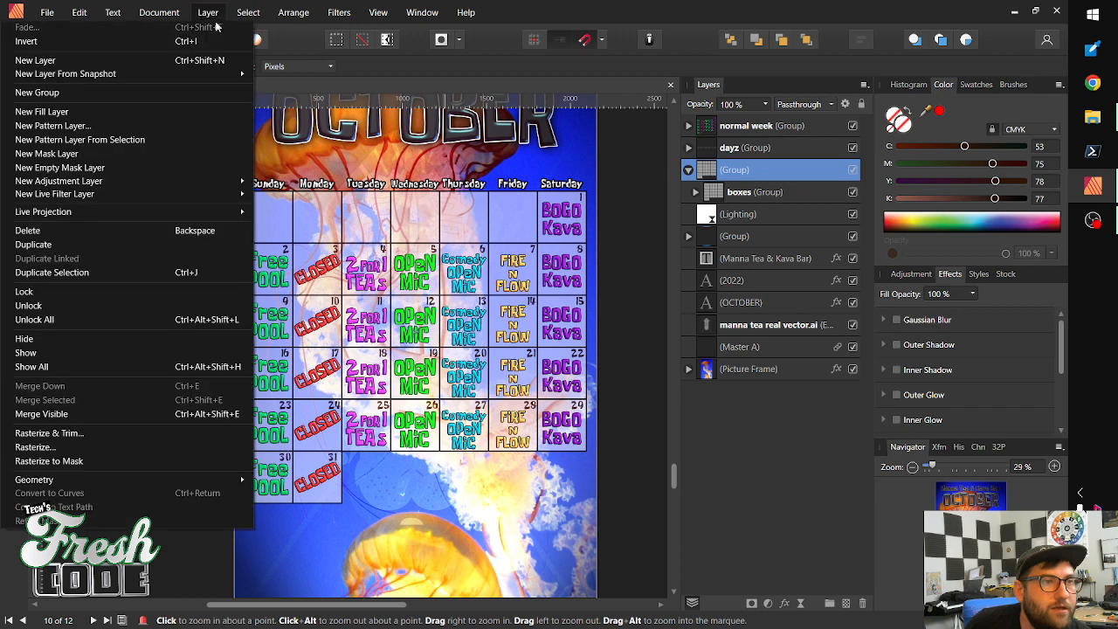
mouse_move(214, 194)
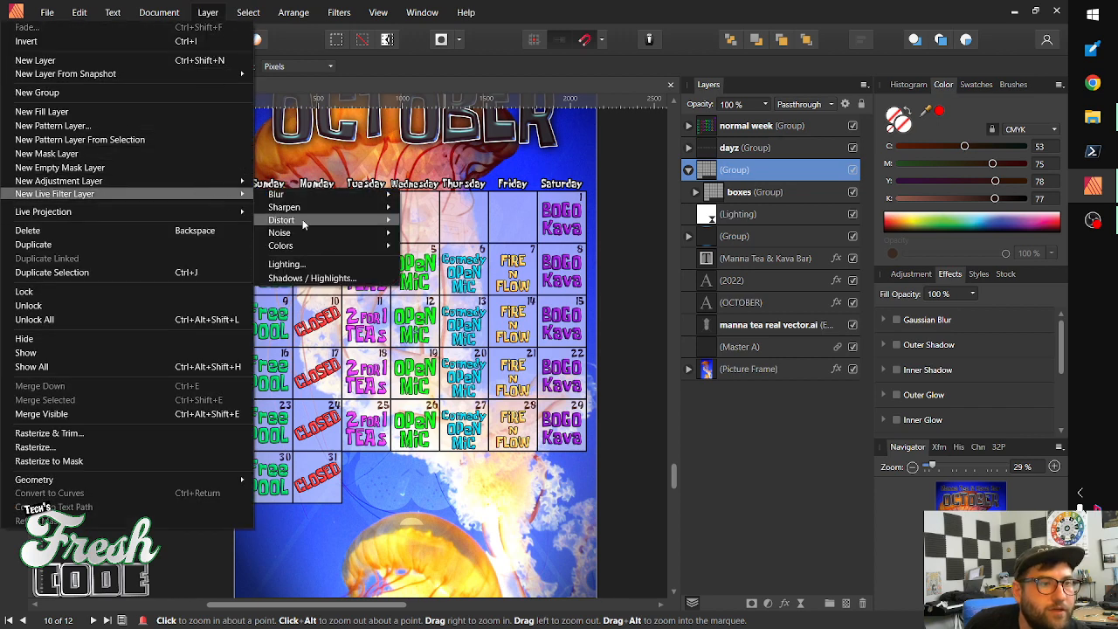
mouse_move(302, 220)
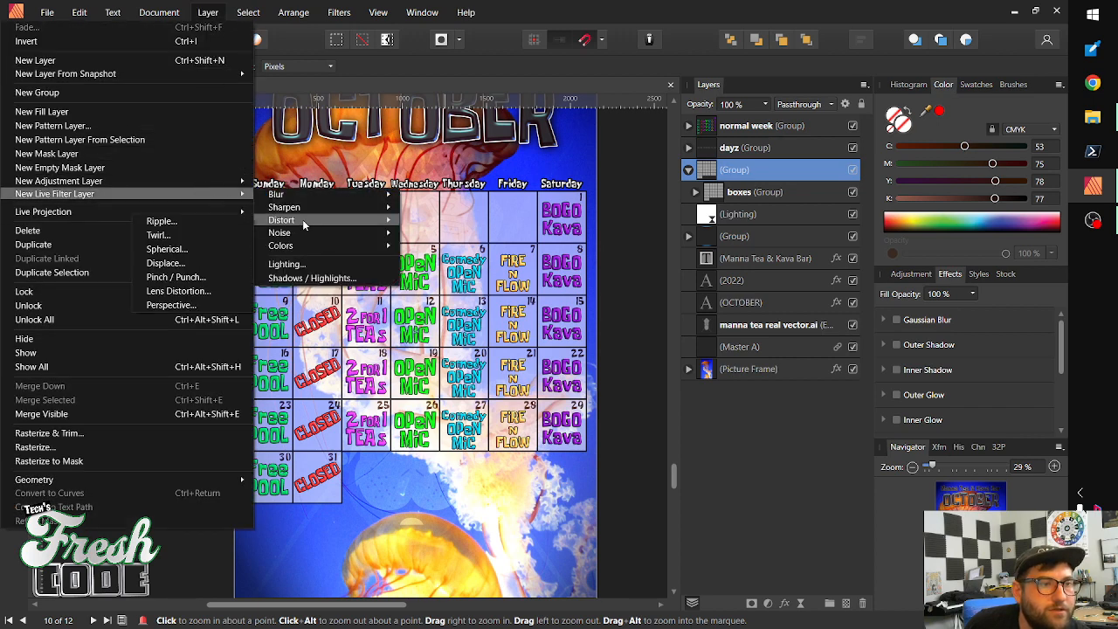
left_click(220, 222)
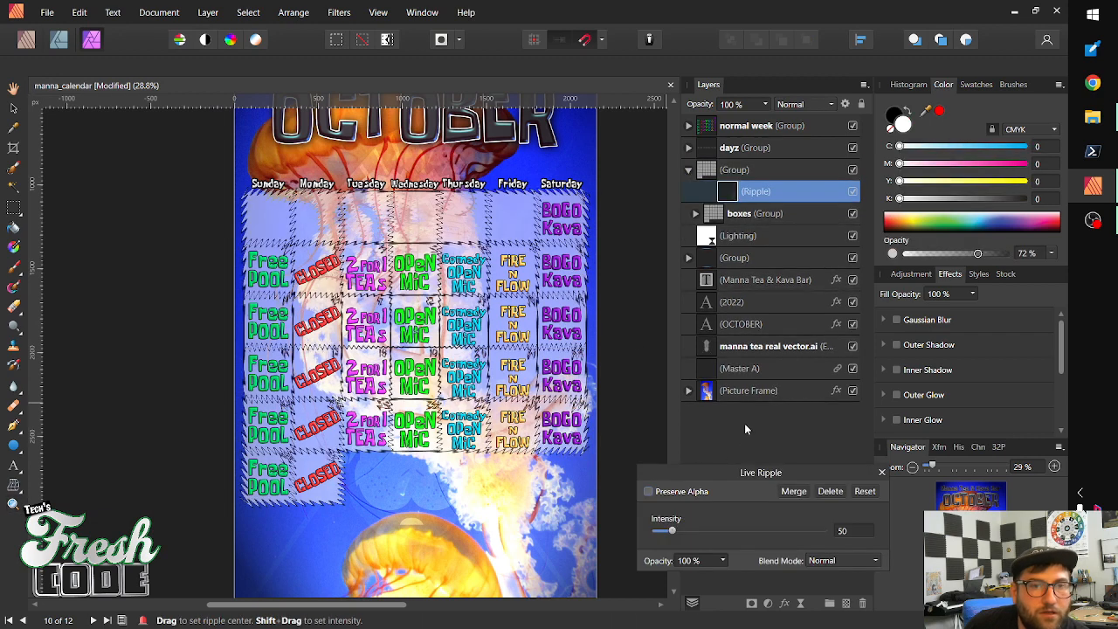
mouse_move(732, 197)
left_mouse_down()
mouse_move(704, 199)
mouse_move(697, 220)
left_mouse_up()
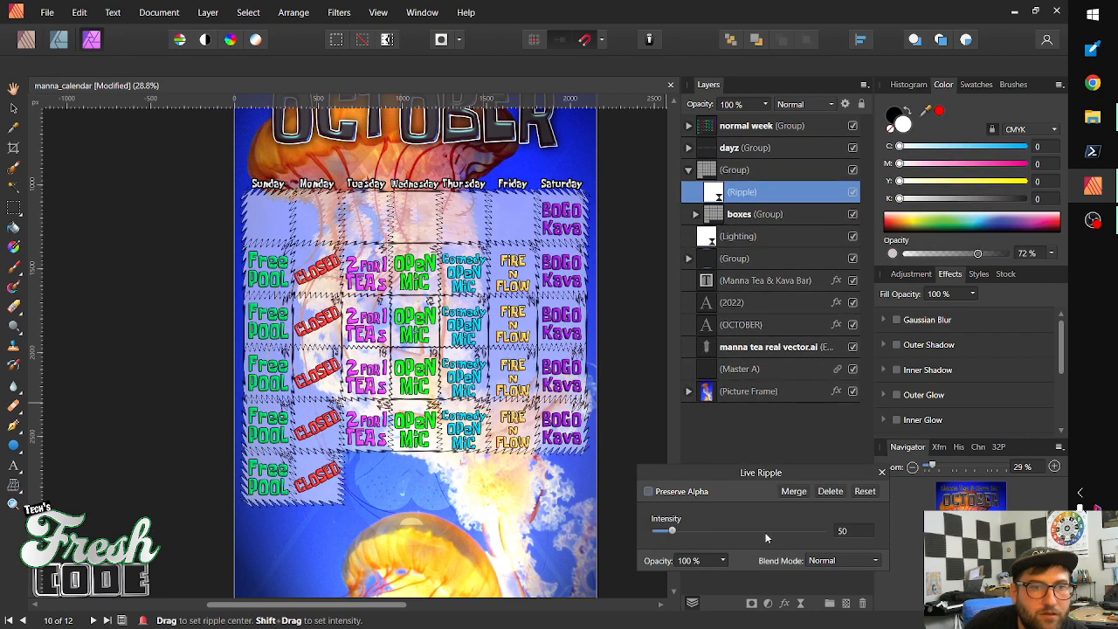
Set the live ripple intensity to 4.2, reposition the ripple center on the October grid and close the filter settings
left_click(842, 533)
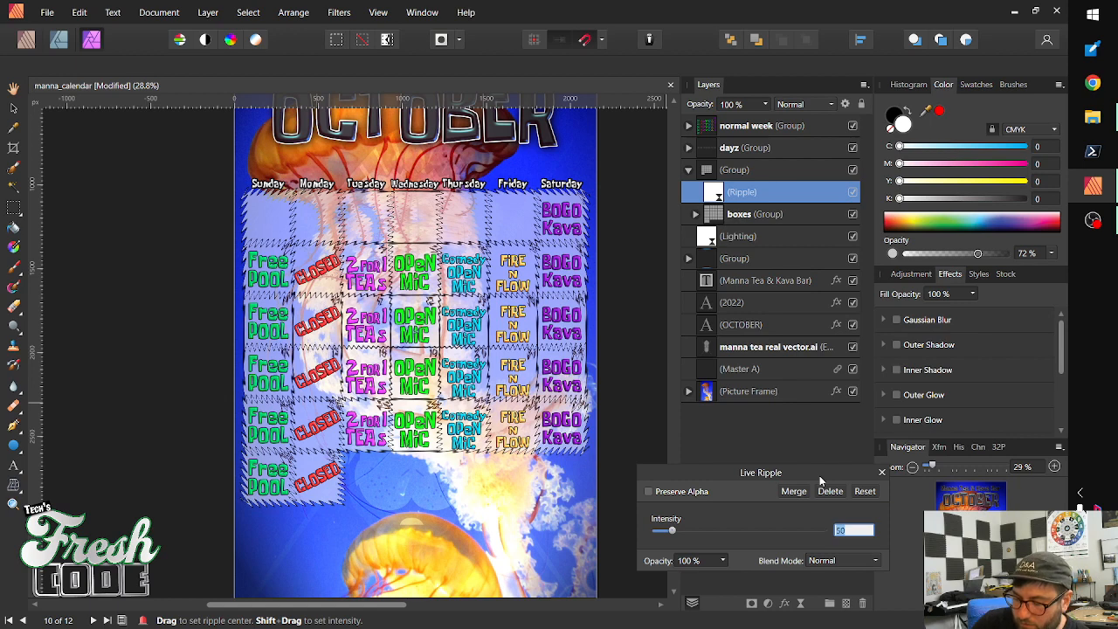
type("4.2")
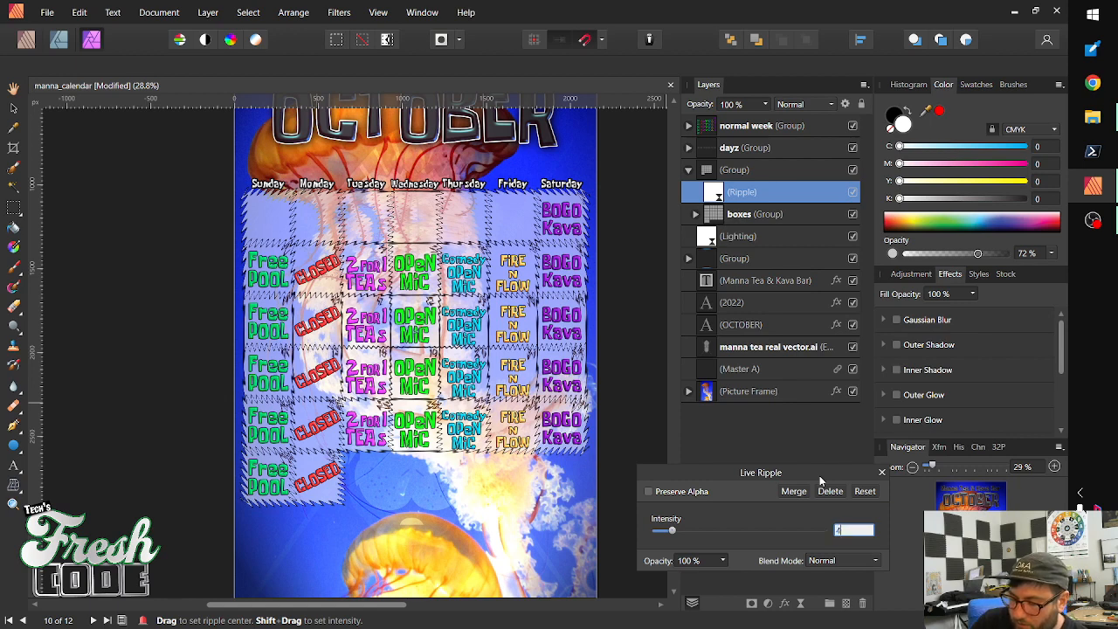
key("Return")
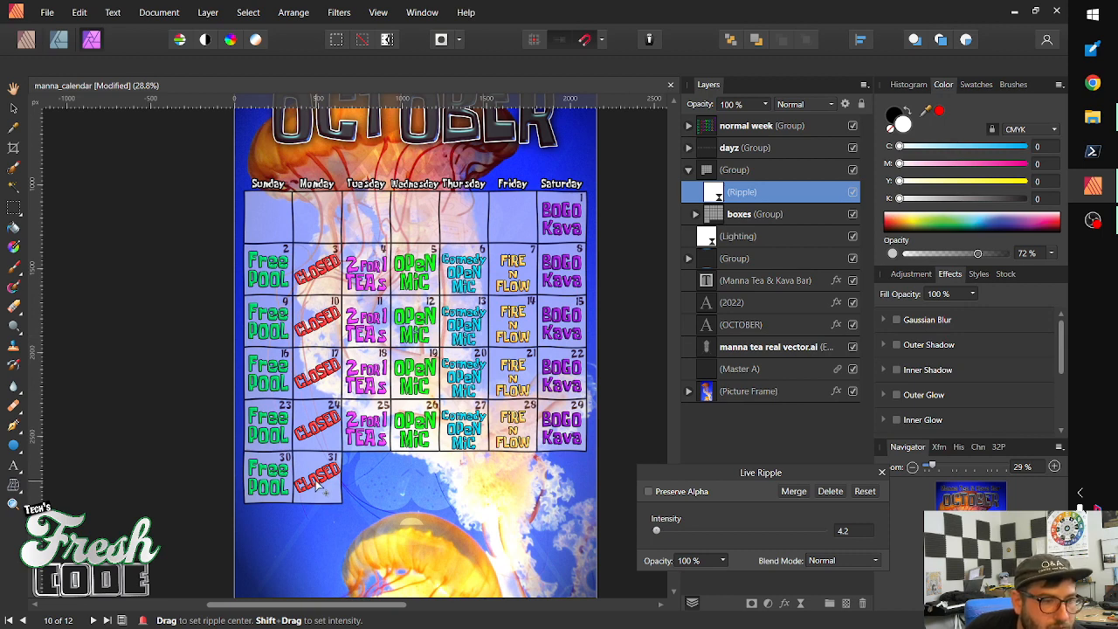
mouse_move(317, 485)
left_mouse_down()
mouse_move(316, 535)
mouse_move(320, 486)
left_mouse_up()
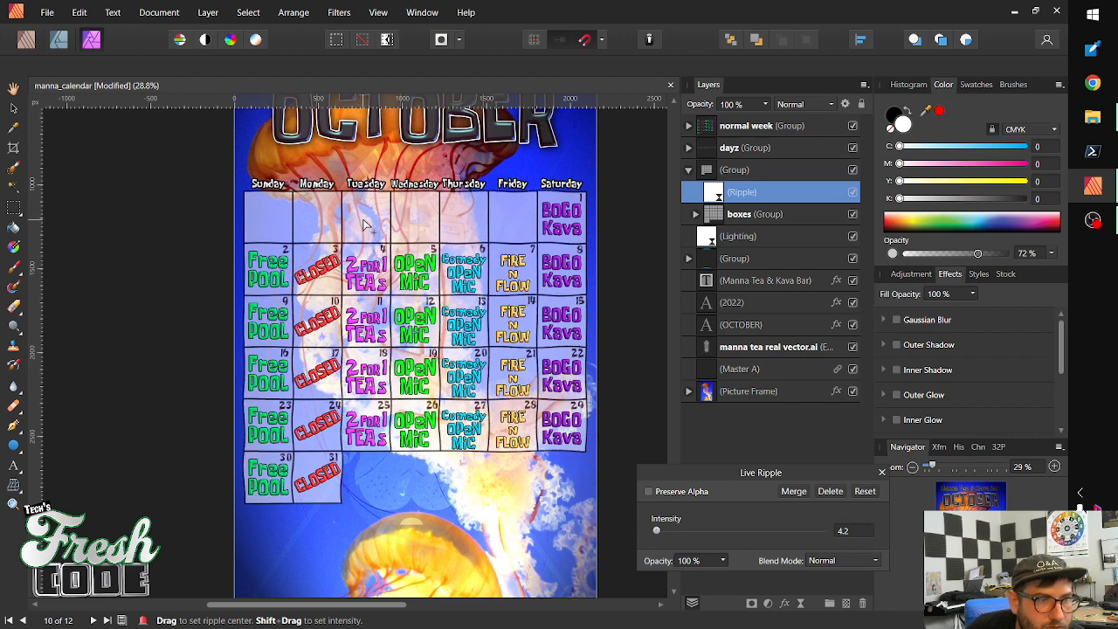
mouse_move(1092, 185)
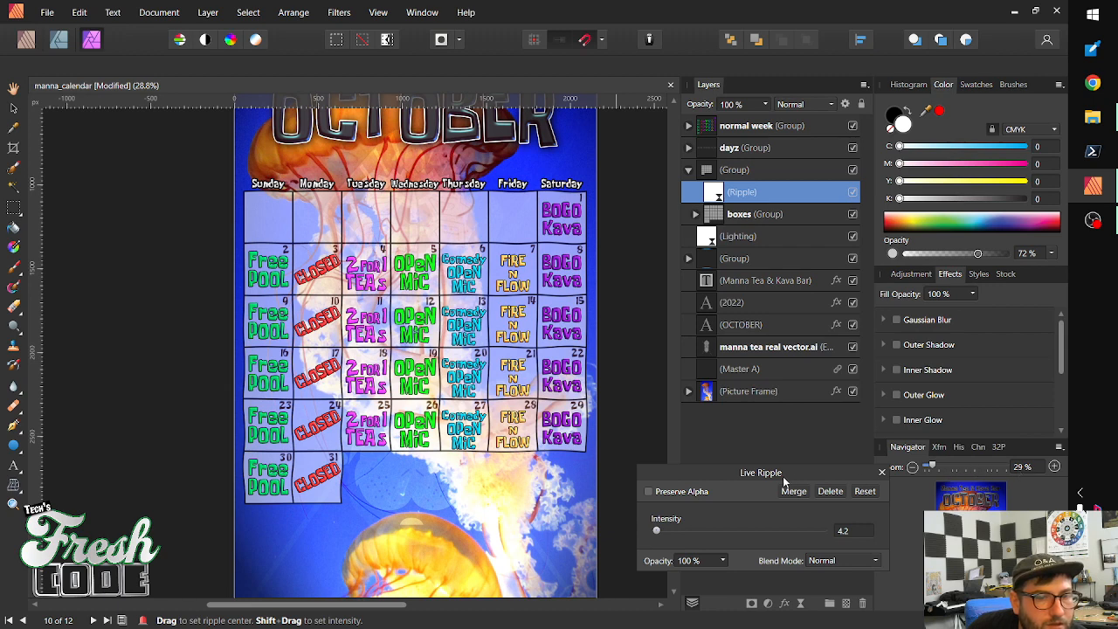
left_click(881, 472)
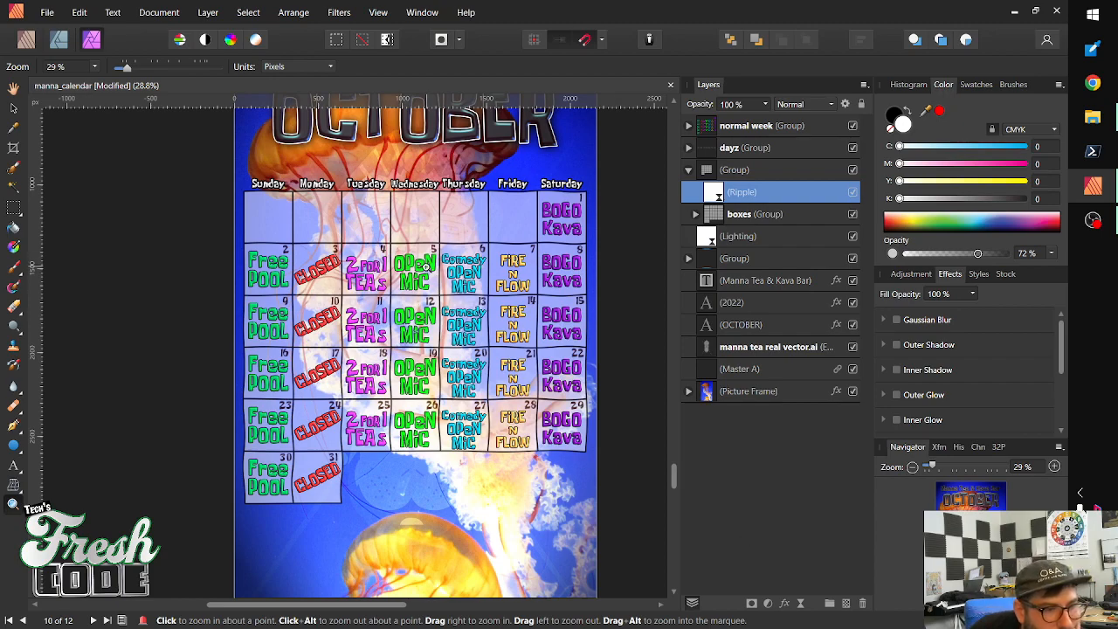
Hide the Free POOL and CLOSED labels in the first-row Sunday and Monday cells of the November page
left_click_drag(426, 271, 420, 324)
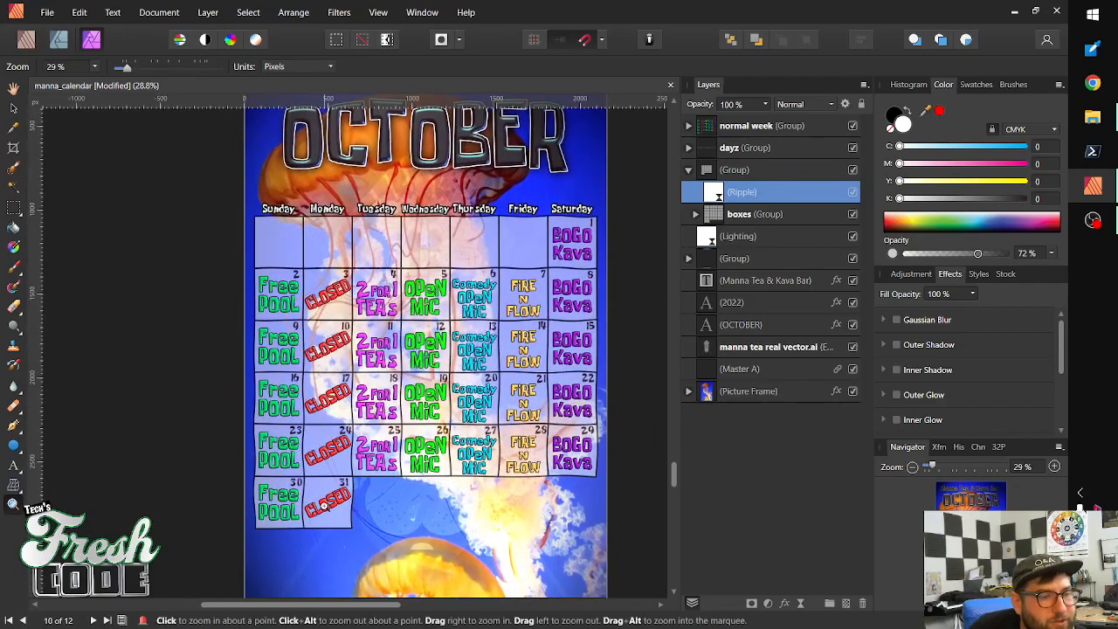
left_click_drag(229, 475, 267, 276)
left_click_drag(564, 381, 455, 345)
left_click_drag(464, 454, 512, 213)
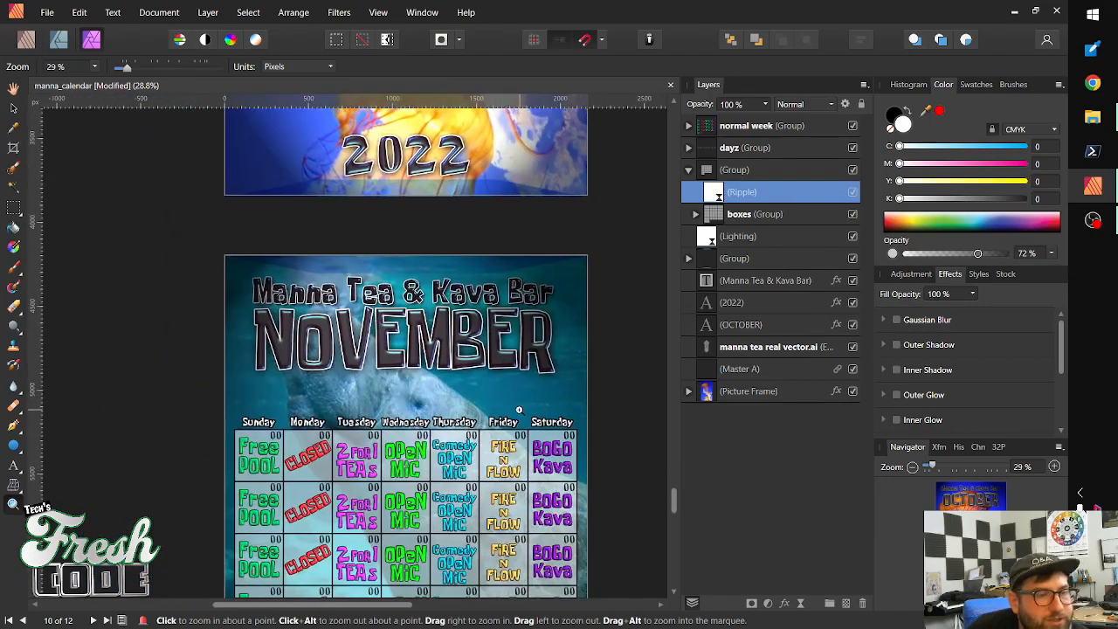
mouse_move(519, 388)
left_mouse_down()
mouse_move(481, 283)
mouse_move(484, 203)
left_mouse_up()
left_click_drag(466, 366, 469, 368)
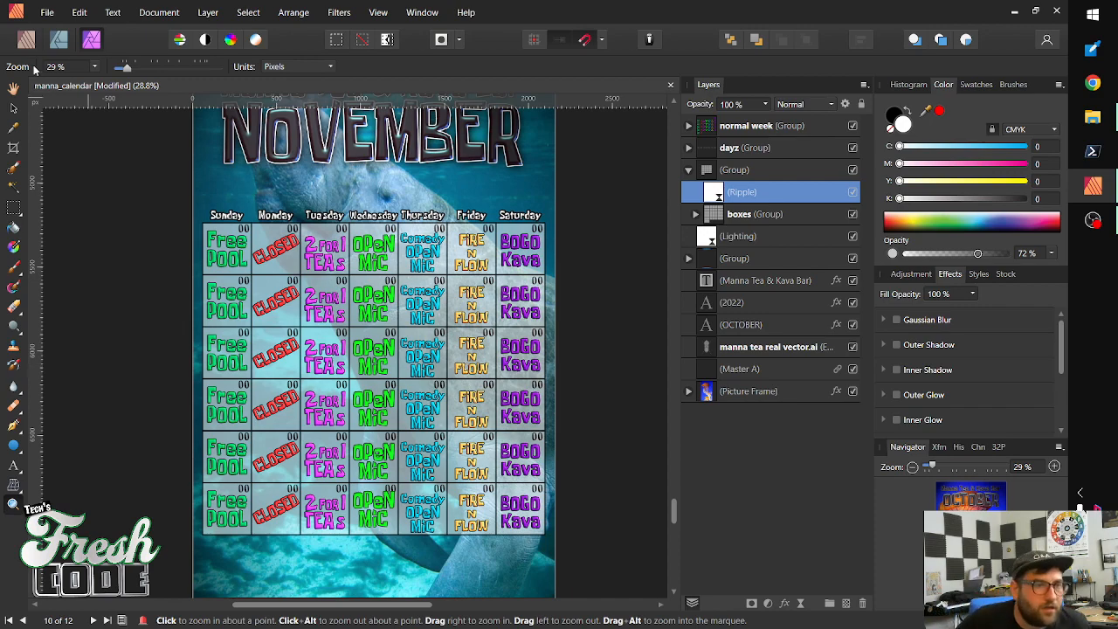
left_click_drag(302, 306, 463, 227)
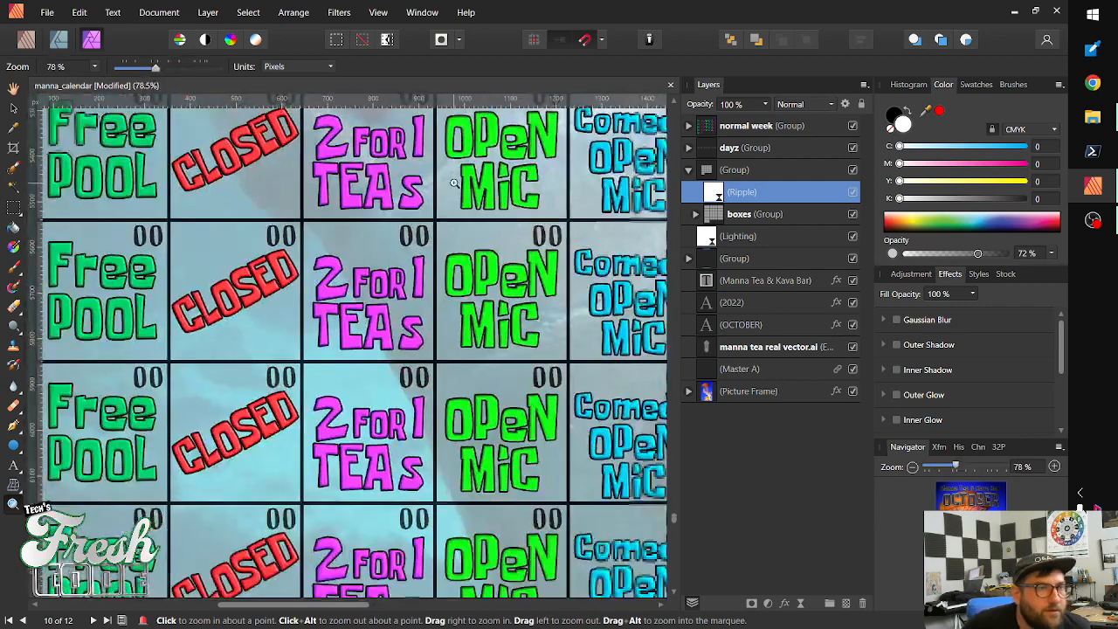
left_click_drag(273, 191, 486, 350)
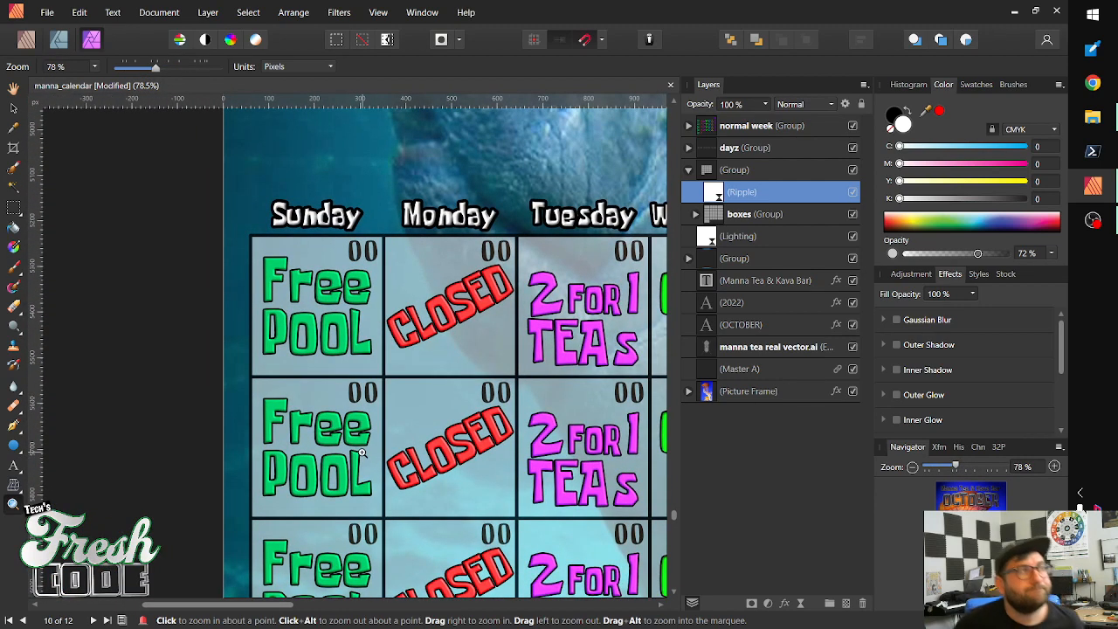
left_click(13, 108)
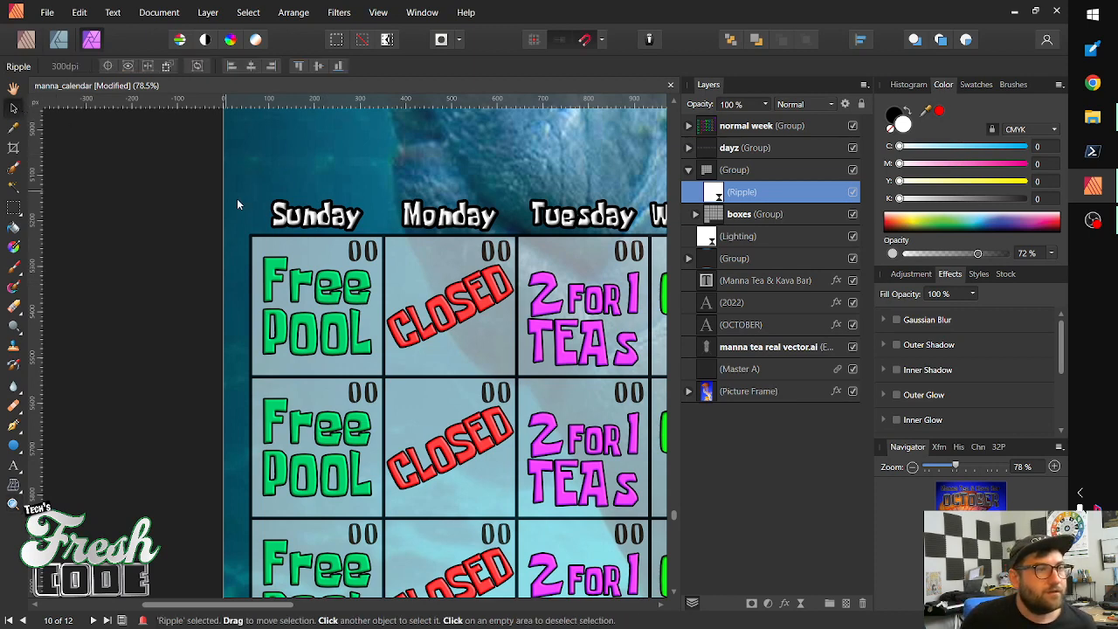
left_click(322, 294)
double_click(323, 293)
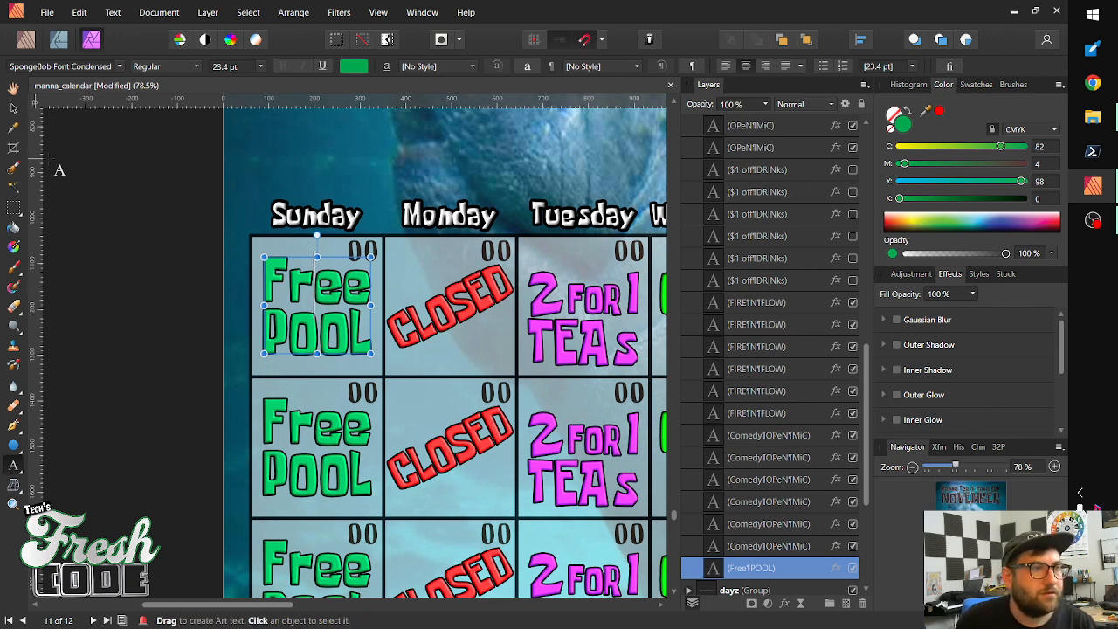
left_click(19, 108)
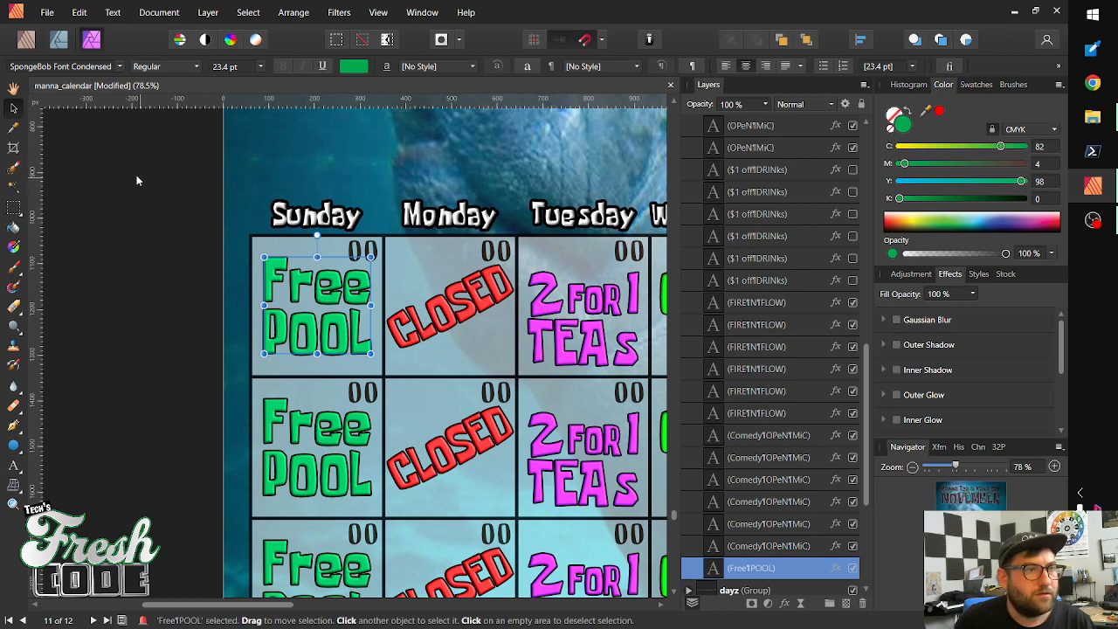
left_click(480, 307, "shift")
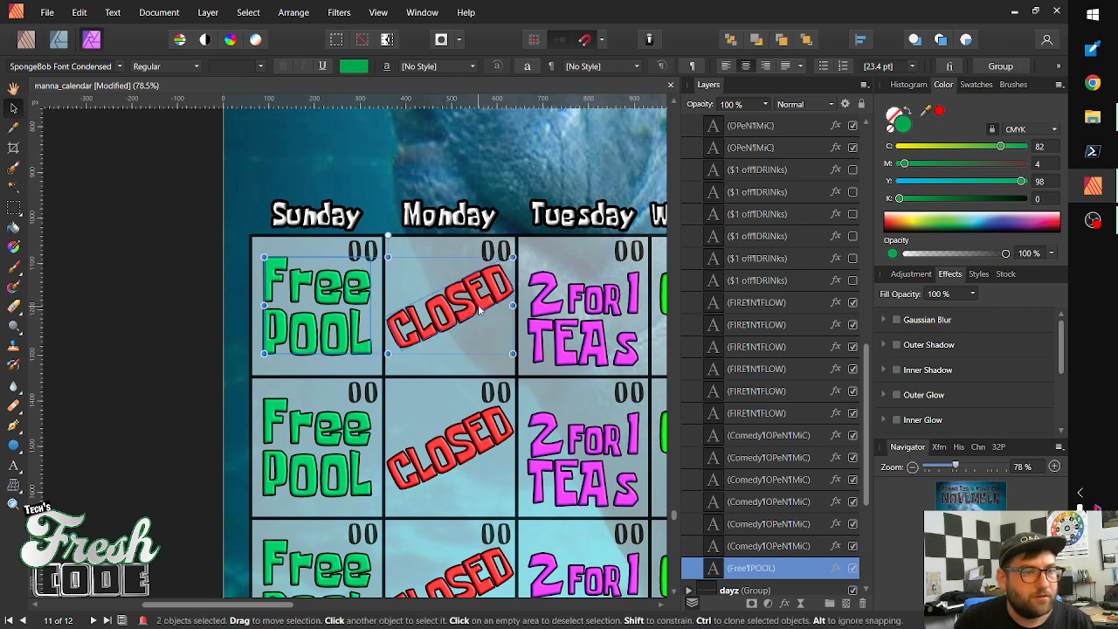
left_click(852, 568)
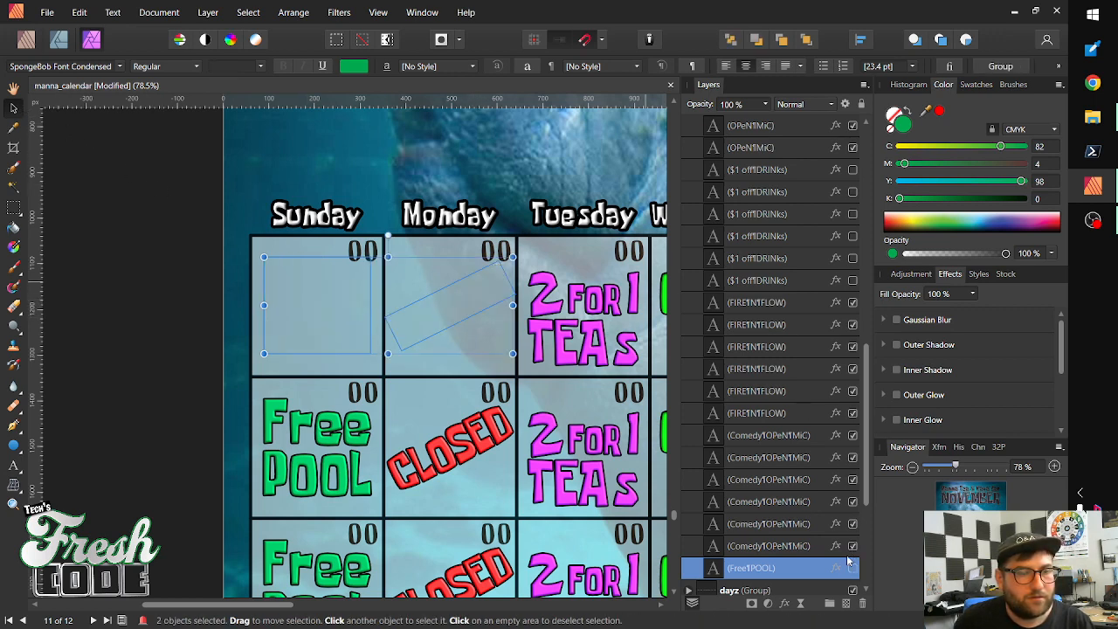
Hide the 00 placeholder date in the first-row Sunday cell of the November calendar
left_click(355, 251)
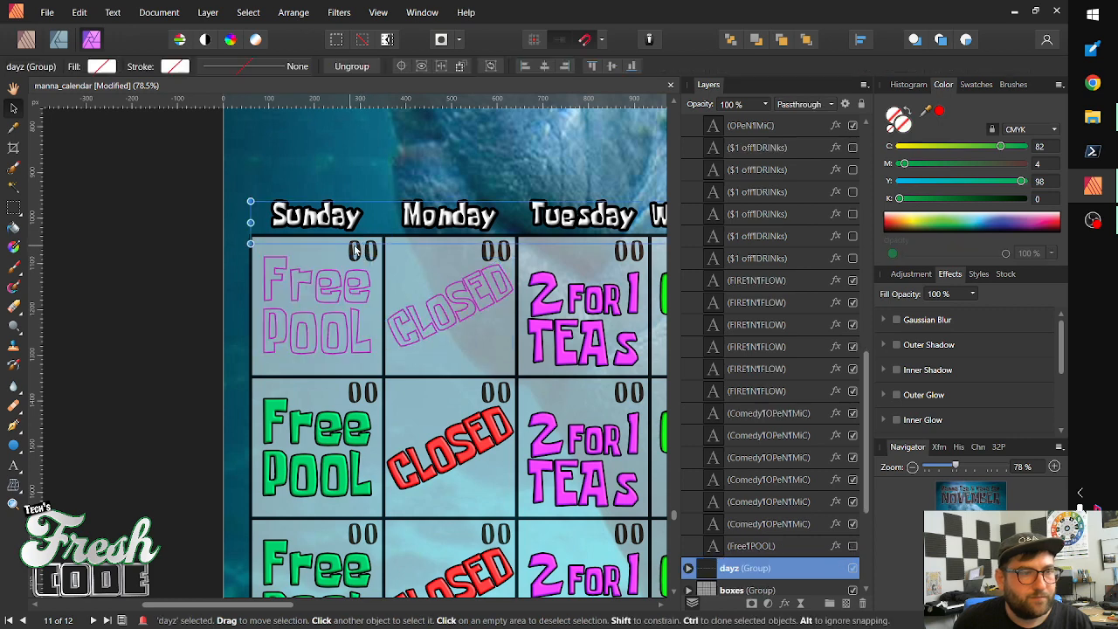
left_click(356, 251)
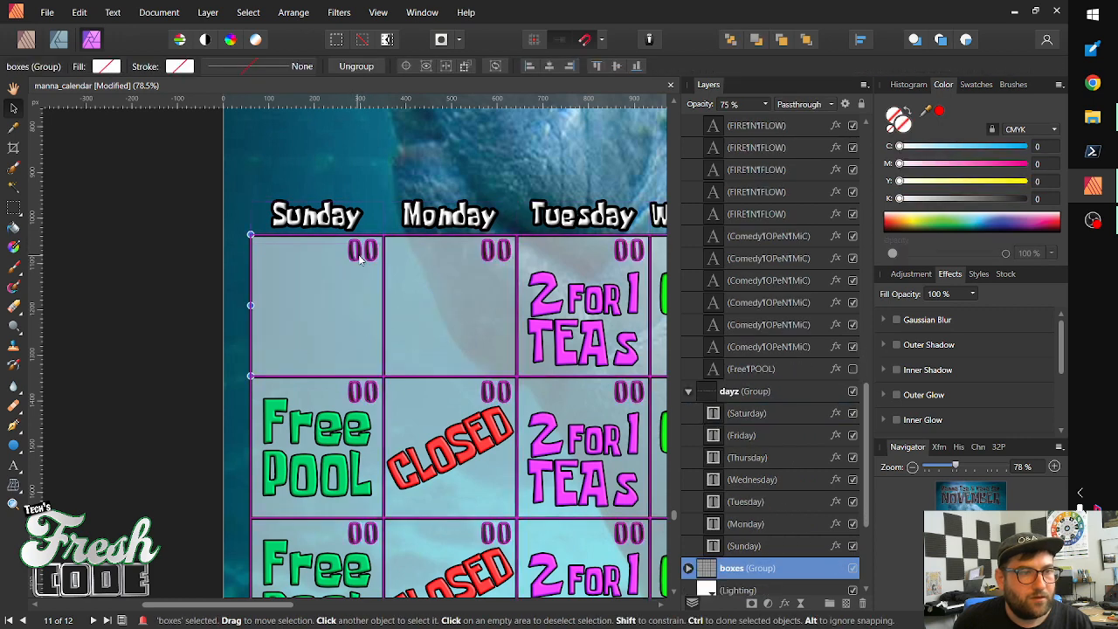
double_click(360, 256)
double_click(359, 255)
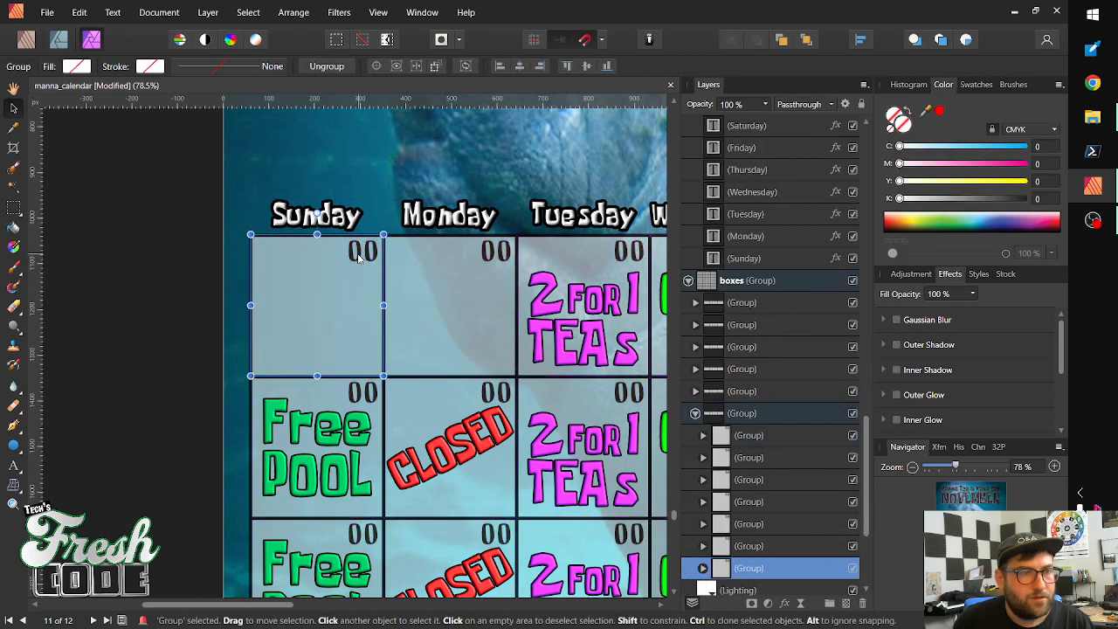
double_click(358, 255)
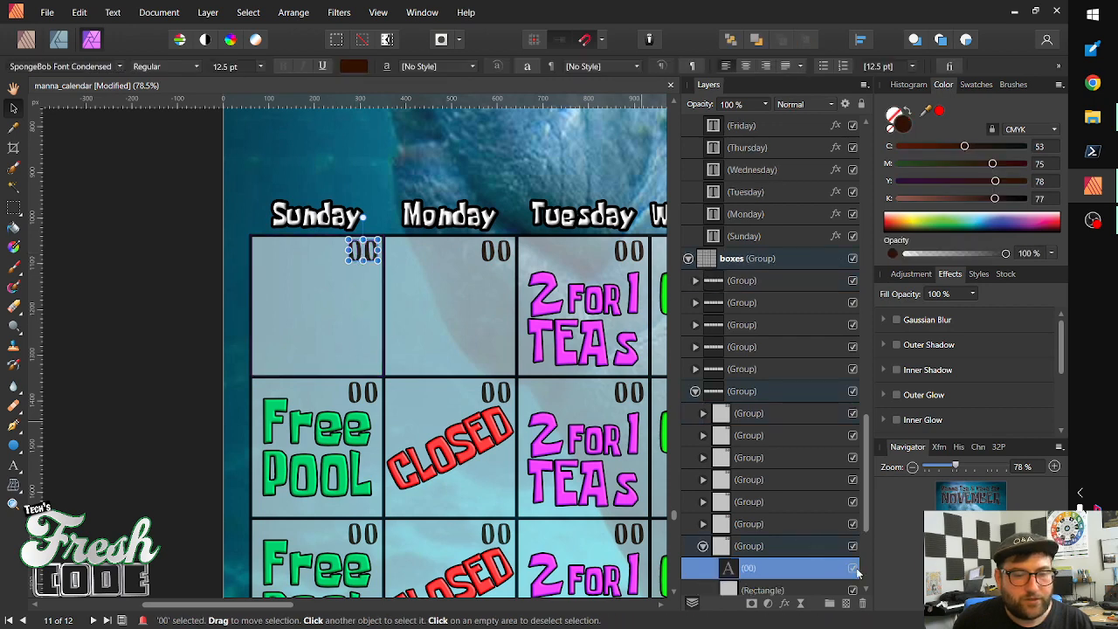
left_click(853, 568)
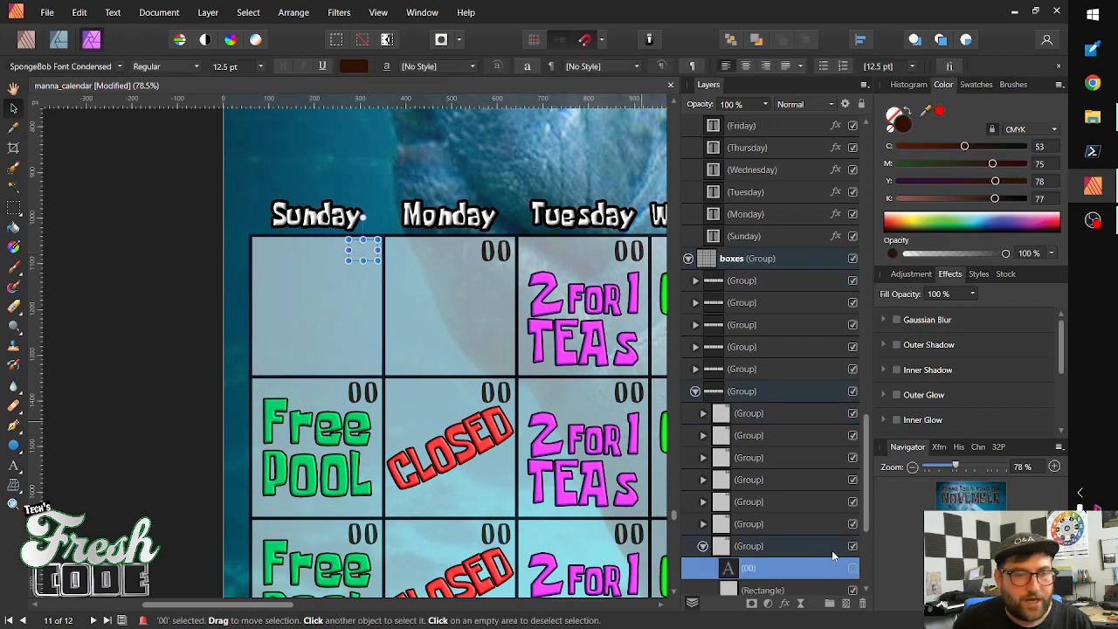
Hide the 00 placeholder date in the first-row Monday cell of the November calendar
left_click(492, 257)
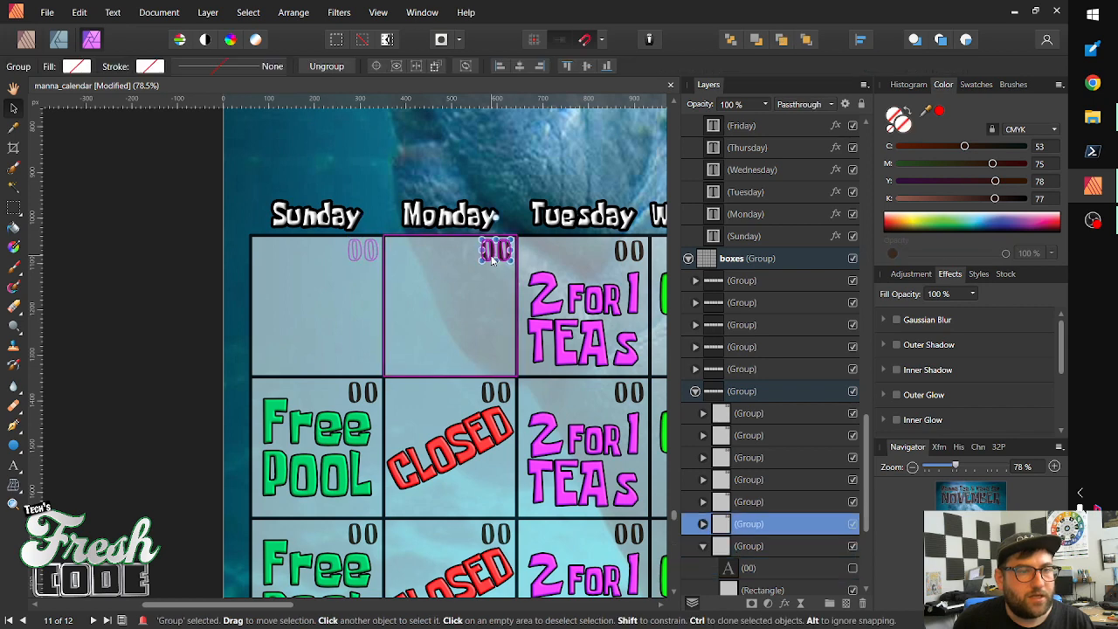
double_click(493, 254)
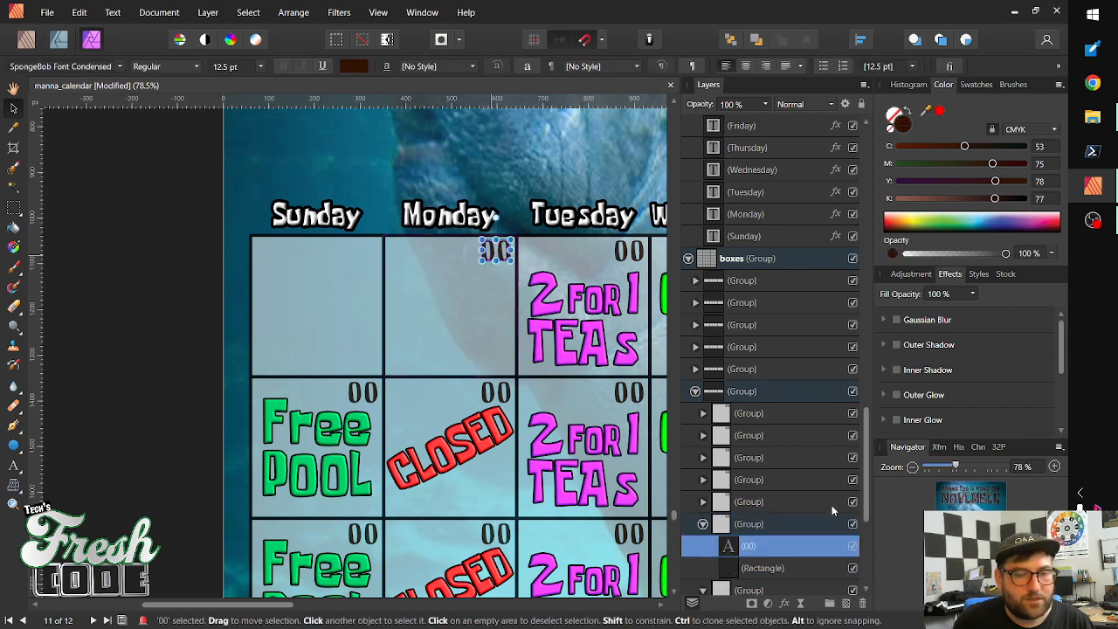
left_click(852, 547)
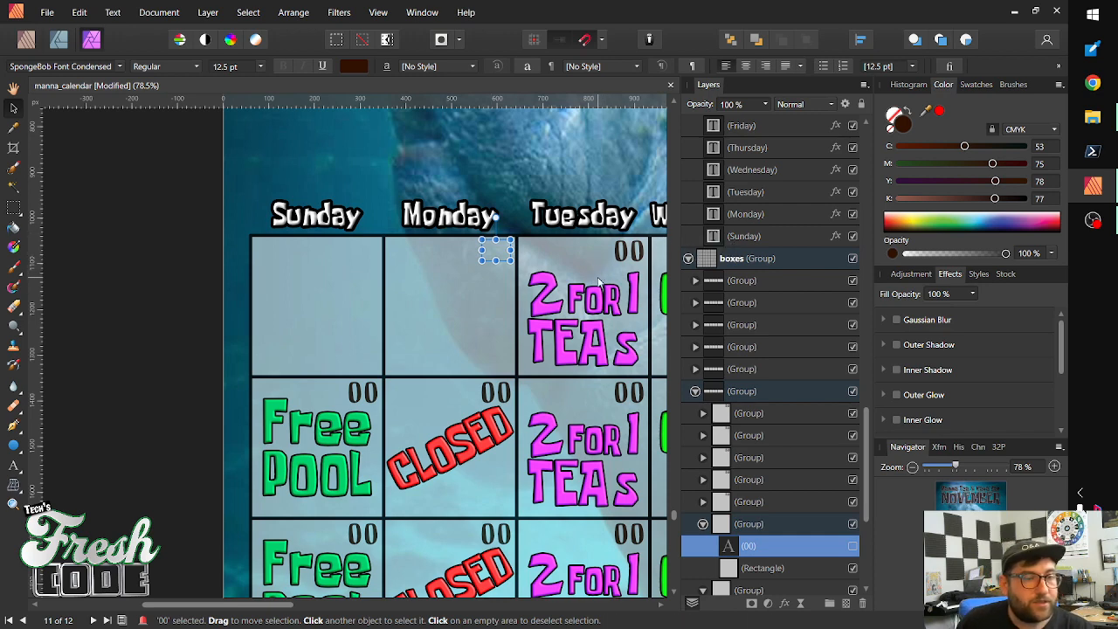
left_click_drag(584, 287, 523, 224)
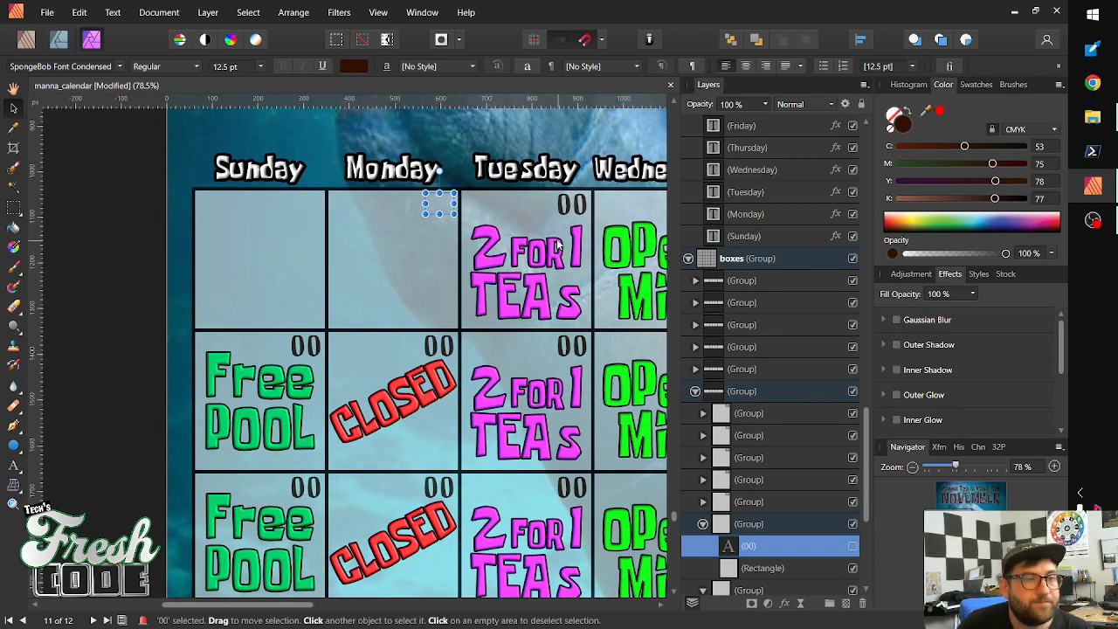
key("z")
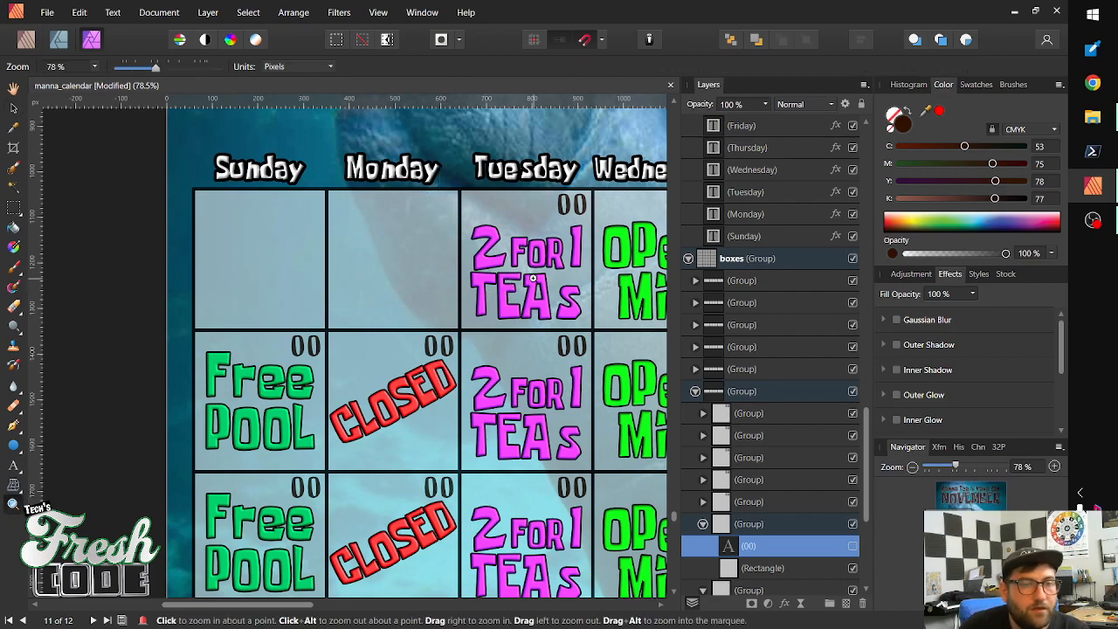
left_click_drag(528, 278, 341, 338)
left_click_drag(323, 347, 328, 346)
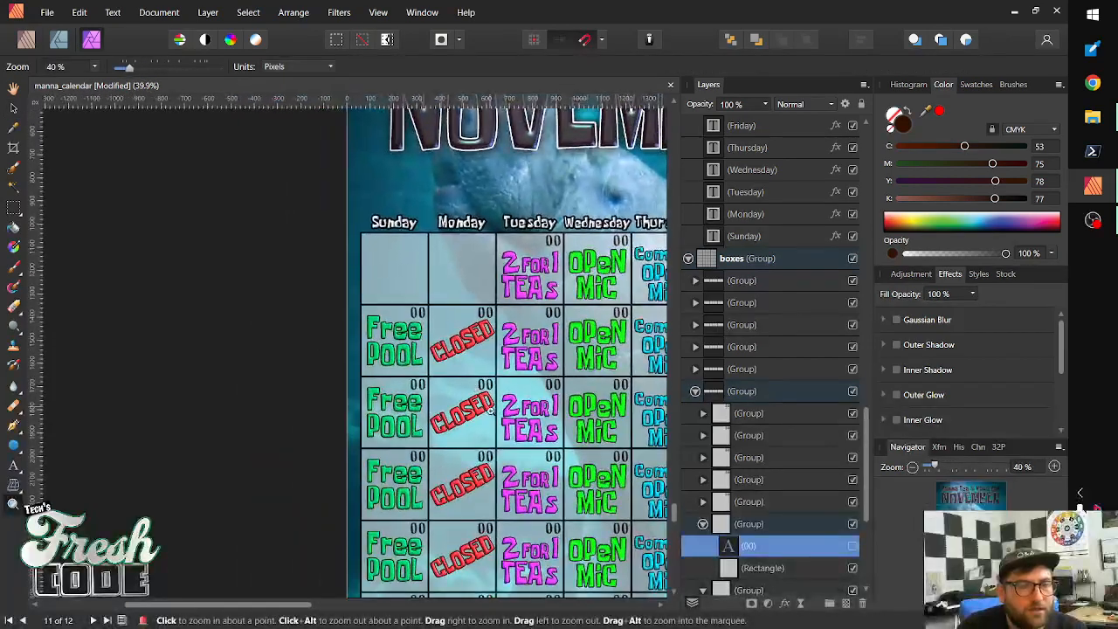
Hide all seven event labels in the sixth row of the November calendar, from Free POOL through BOGO Kava
left_click_drag(491, 414, 261, 251)
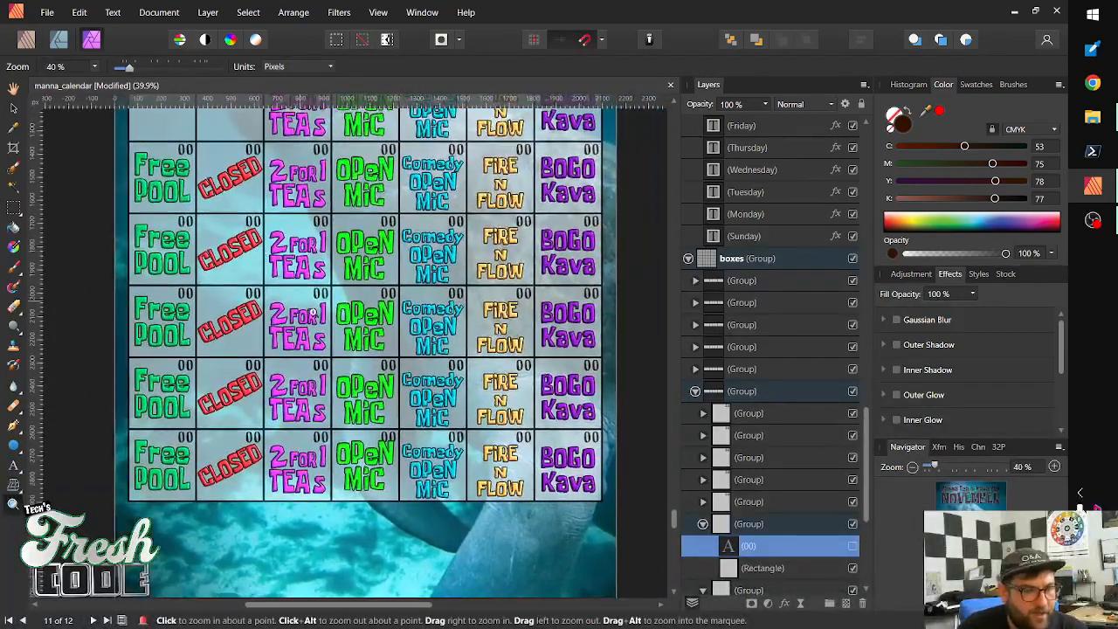
left_click(14, 108)
left_click(566, 484)
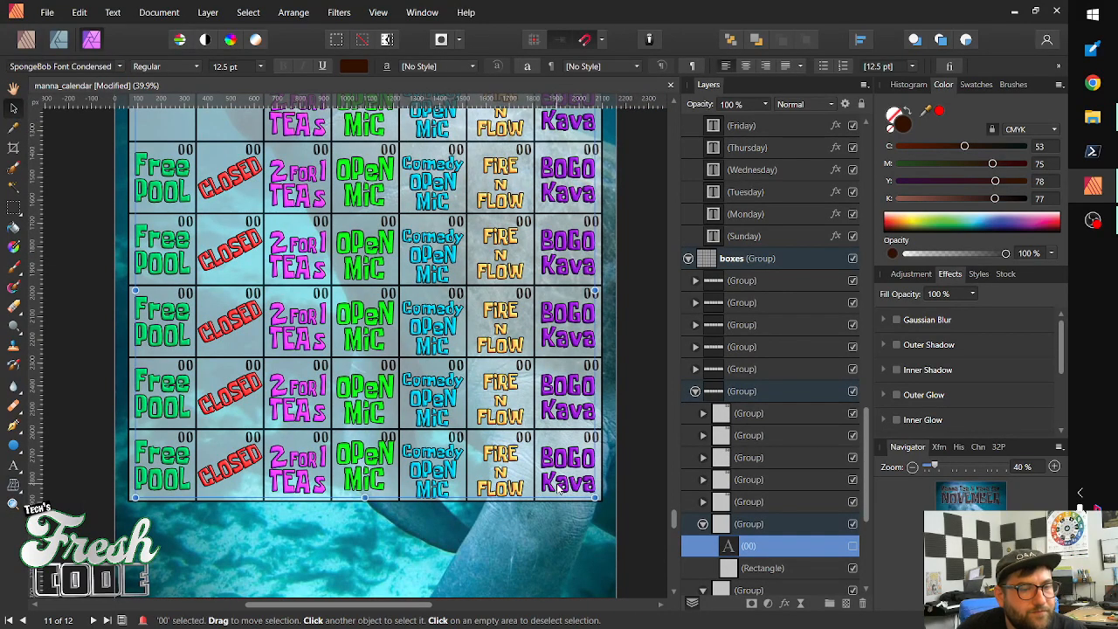
double_click(563, 488)
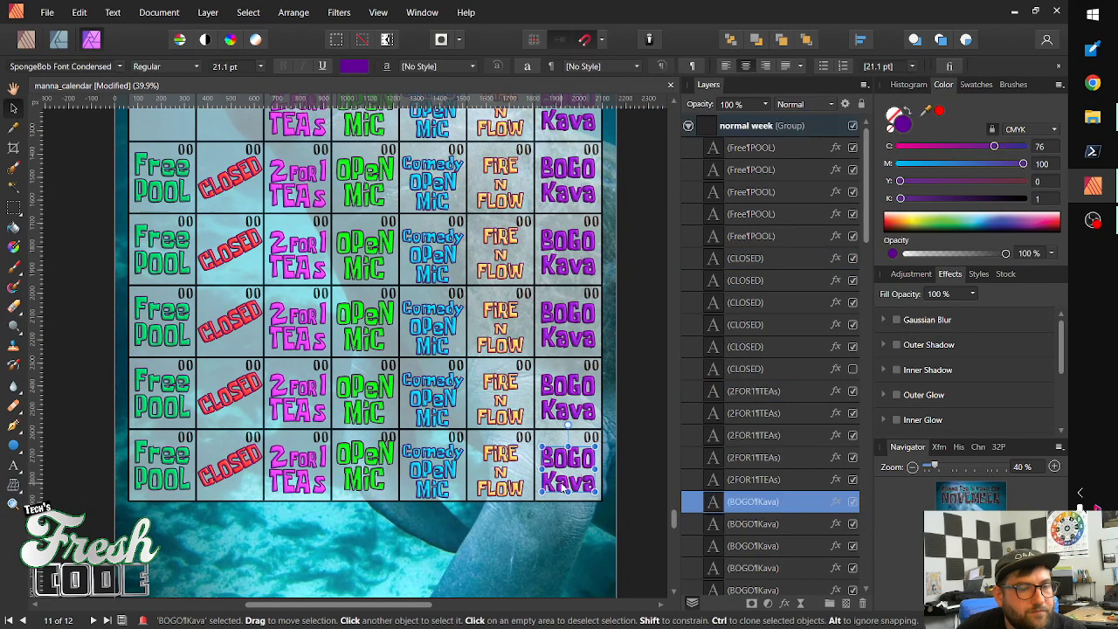
left_click(515, 490, "shift")
left_click(437, 492, "shift")
left_click(367, 482, "shift")
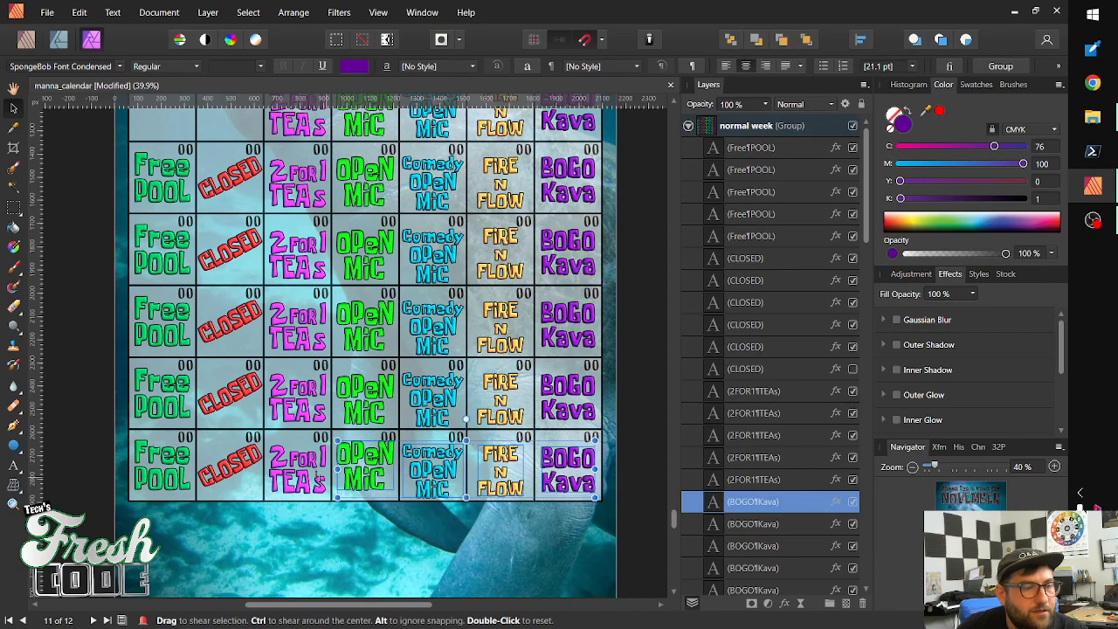
left_click(297, 476, "shift")
left_click(234, 474, "shift")
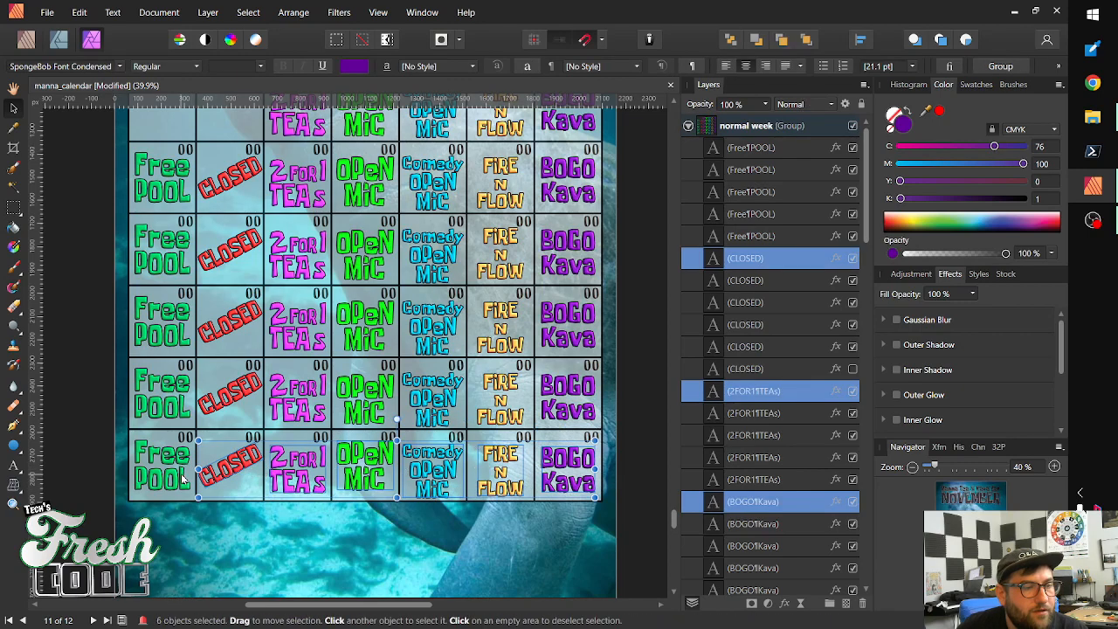
left_click(184, 478, "shift")
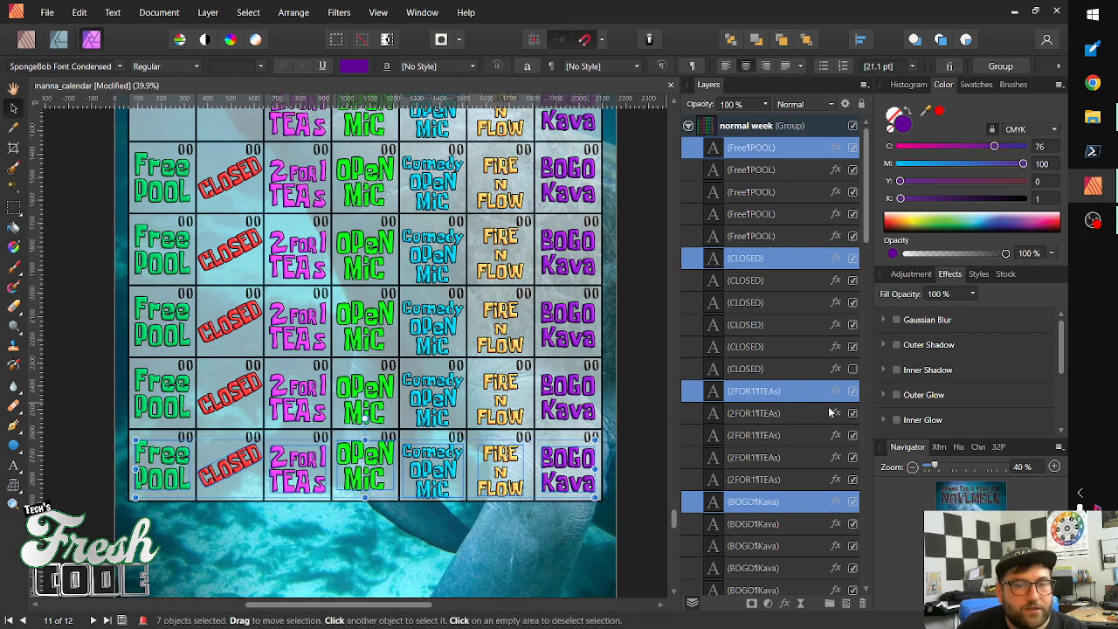
left_click(853, 392)
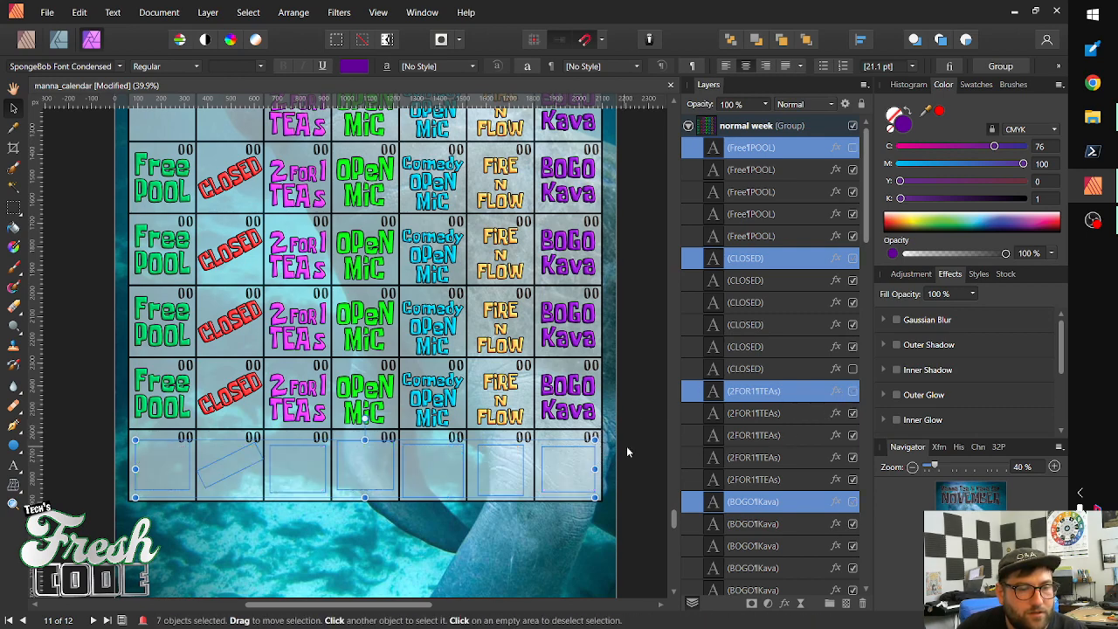
left_click(622, 452)
Hide the entire sixth row of day boxes in the November grid
left_click(587, 451)
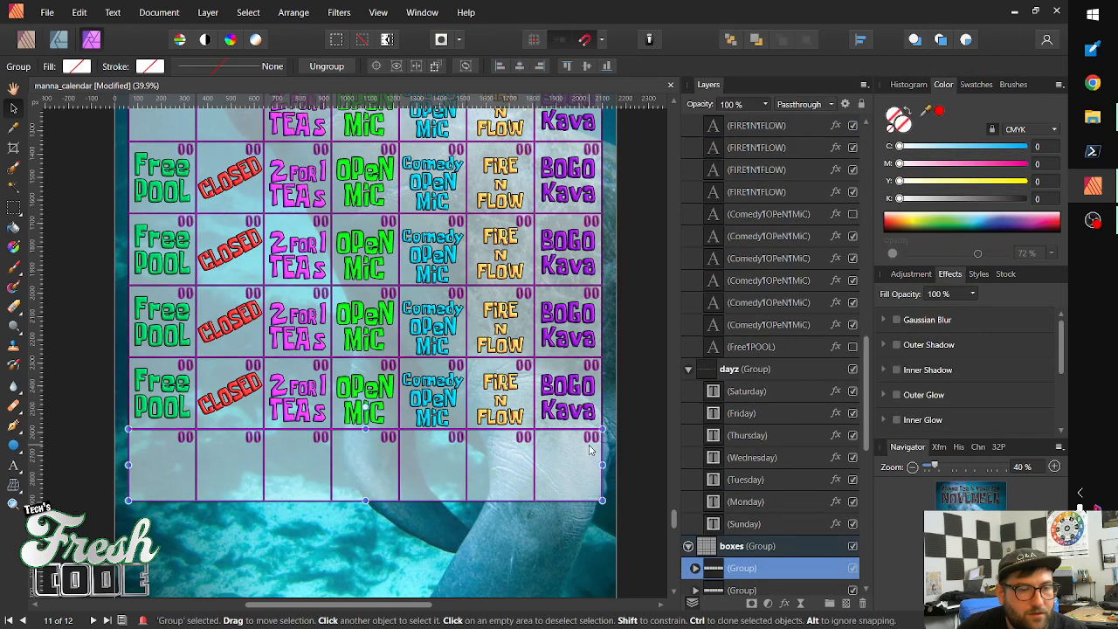
double_click(587, 451)
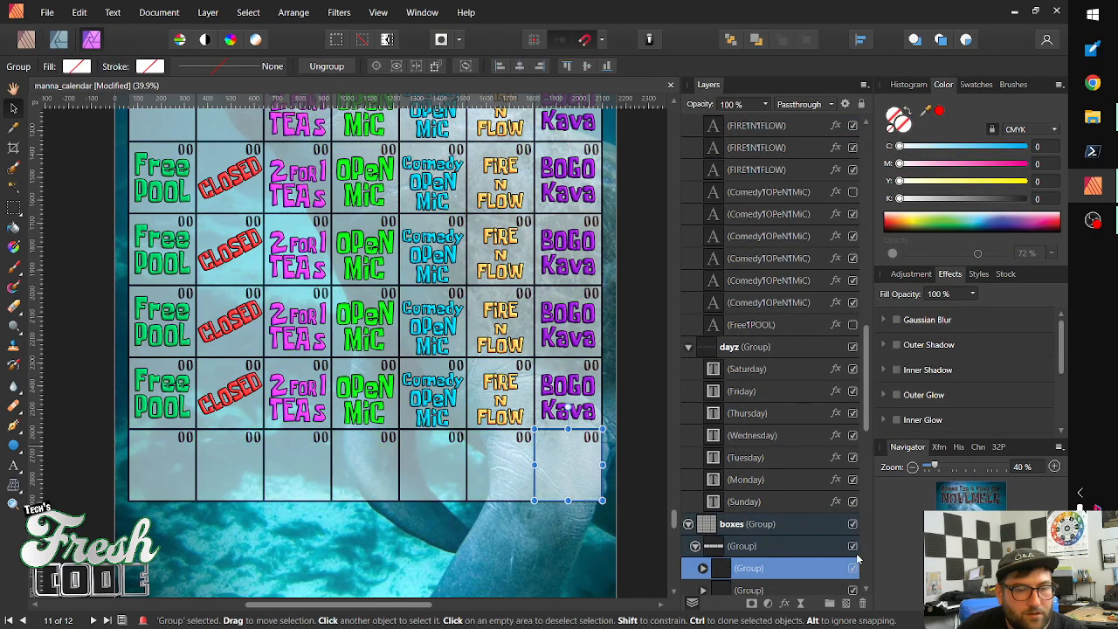
left_click(852, 546)
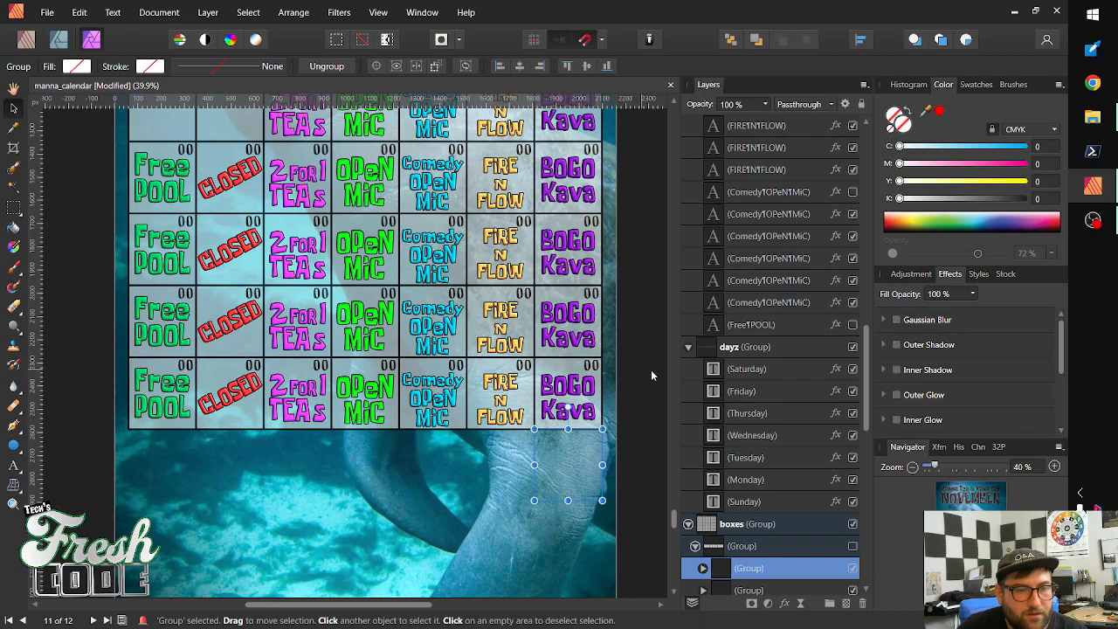
Hide the Comedy OPeN MiC, FiRE N FLOW and BOGO Kava labels in the fifth-row Thursday, Friday and Saturday cells
scroll(651, 370, "up", 5)
scroll(635, 450, "down", 6)
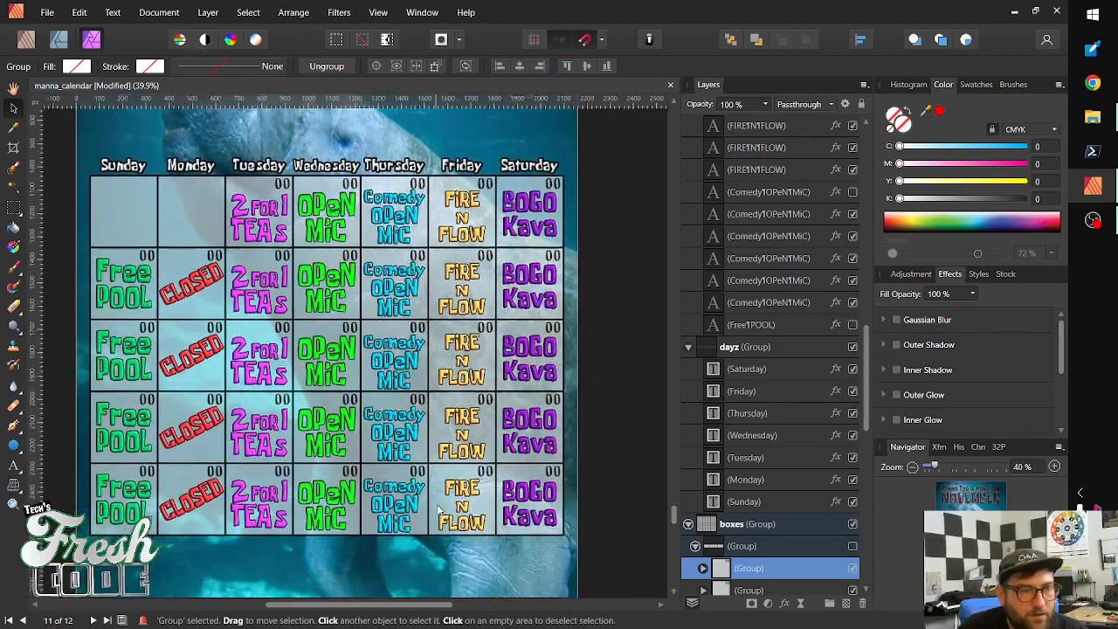
left_click_drag(438, 507, 499, 438)
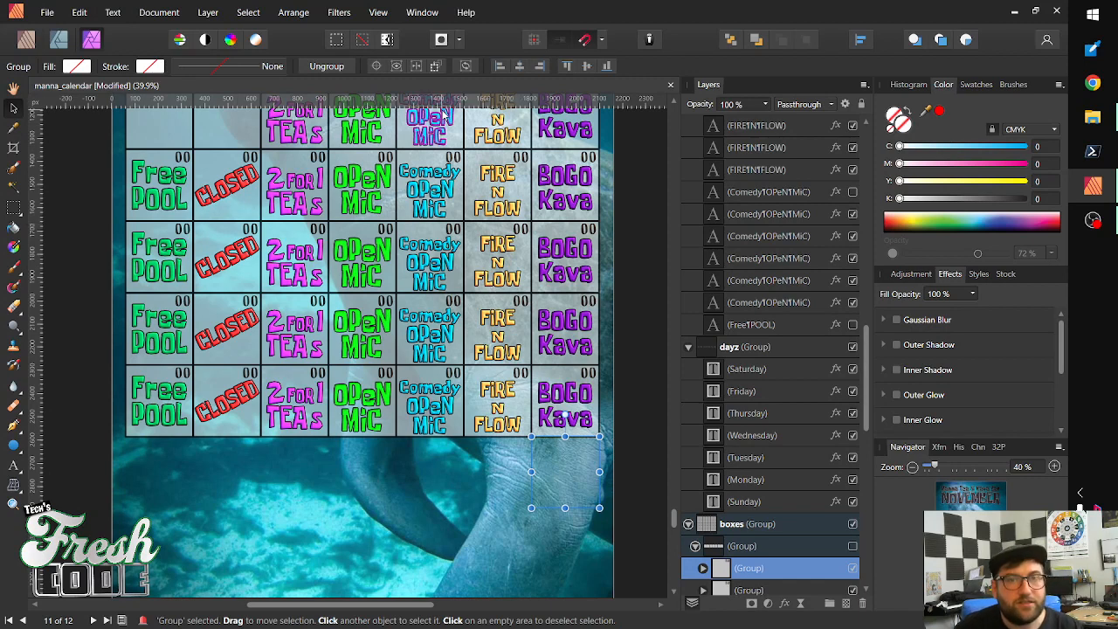
left_click(657, 362)
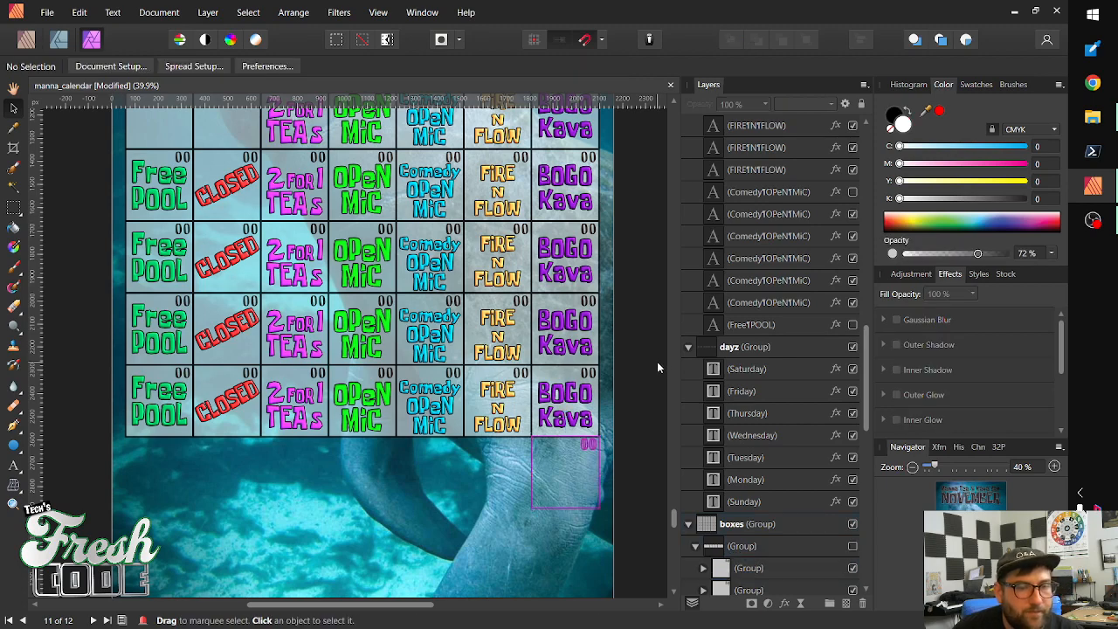
double_click(572, 396)
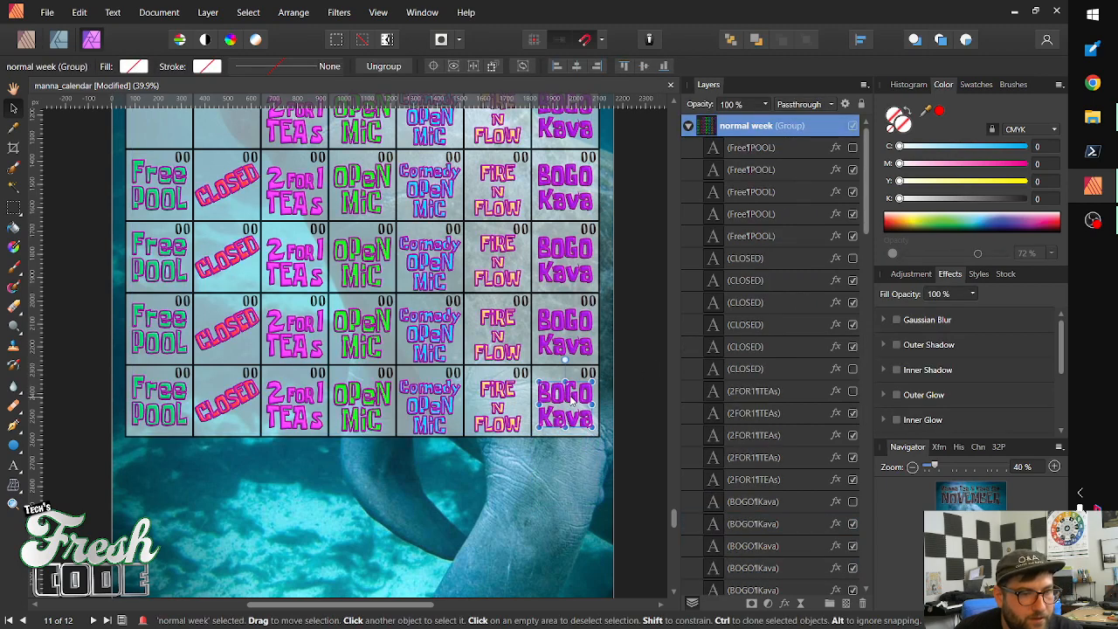
left_click(498, 399, "shift")
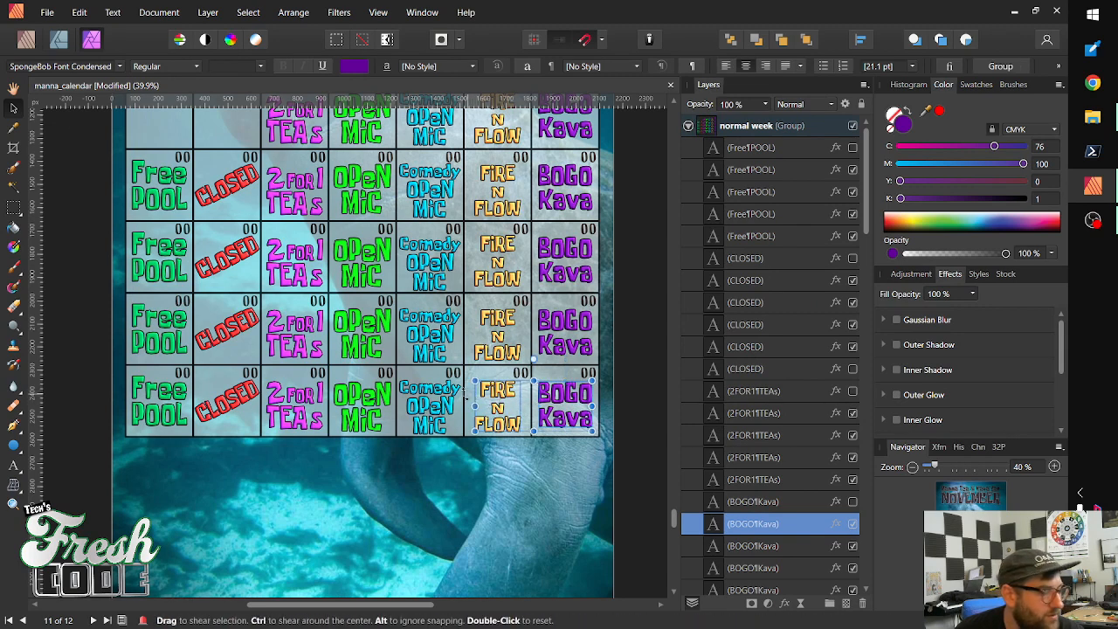
left_click(446, 406, "shift")
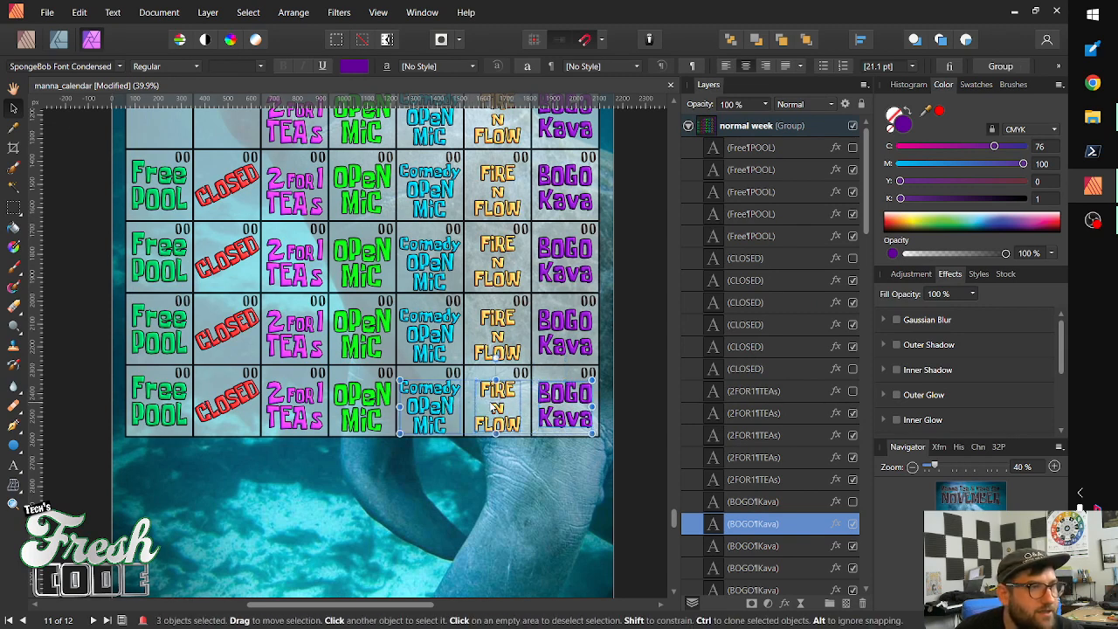
left_click(853, 525)
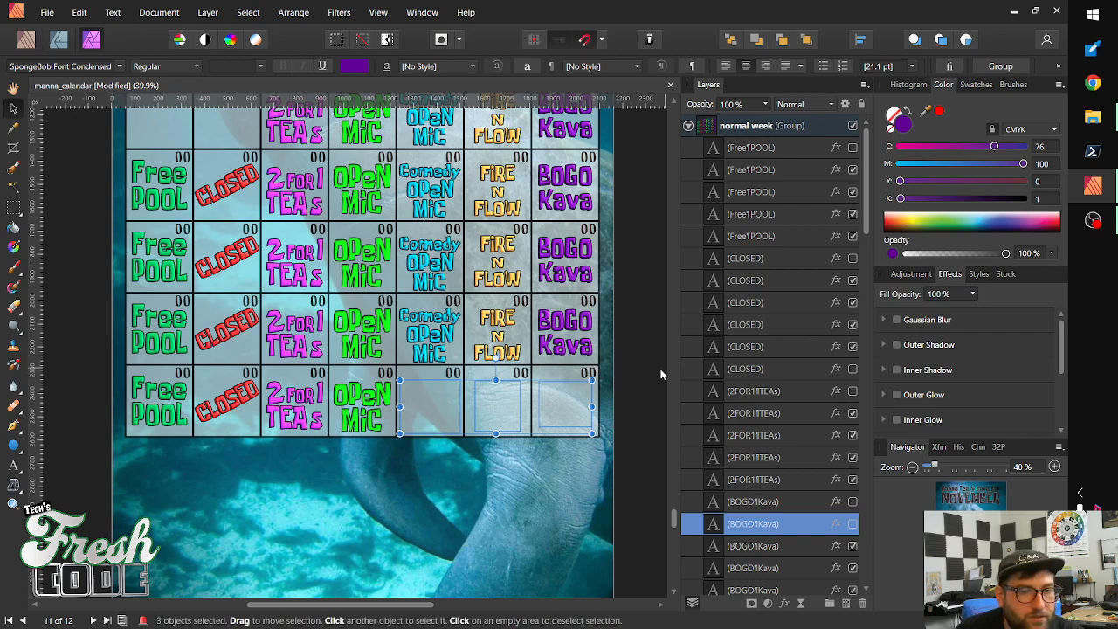
left_click(628, 378)
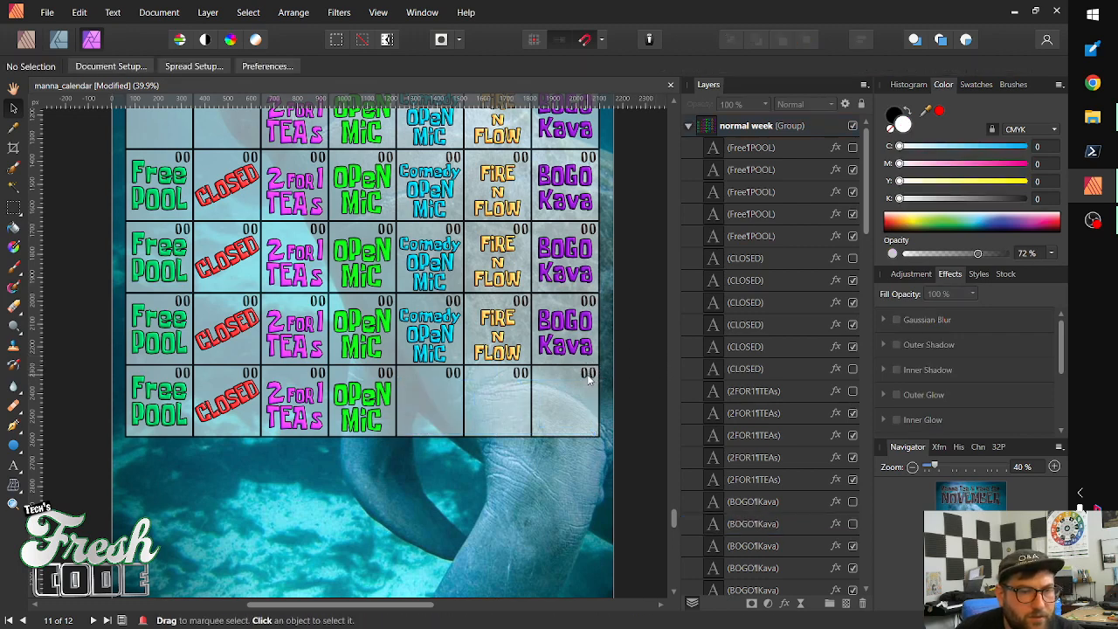
left_click(586, 374)
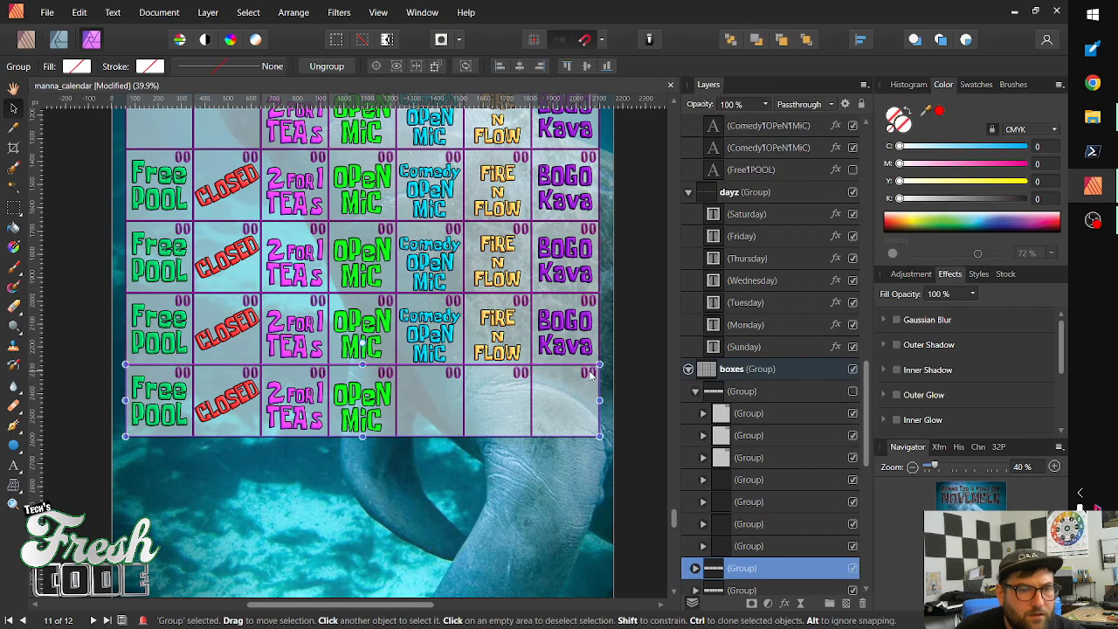
double_click(589, 373)
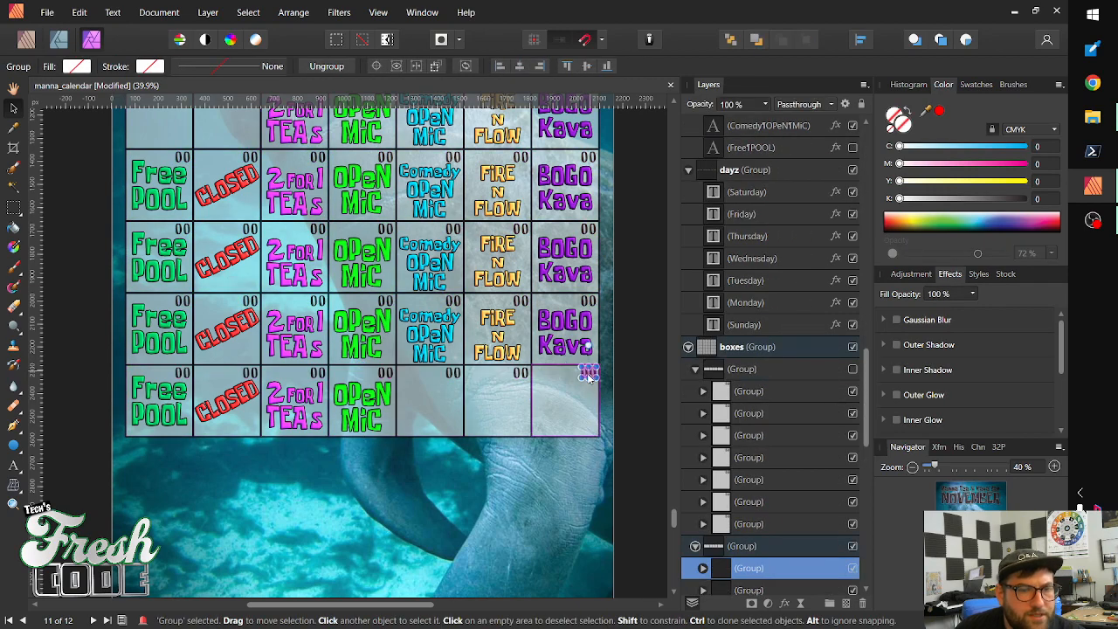
left_click(522, 378, "shift")
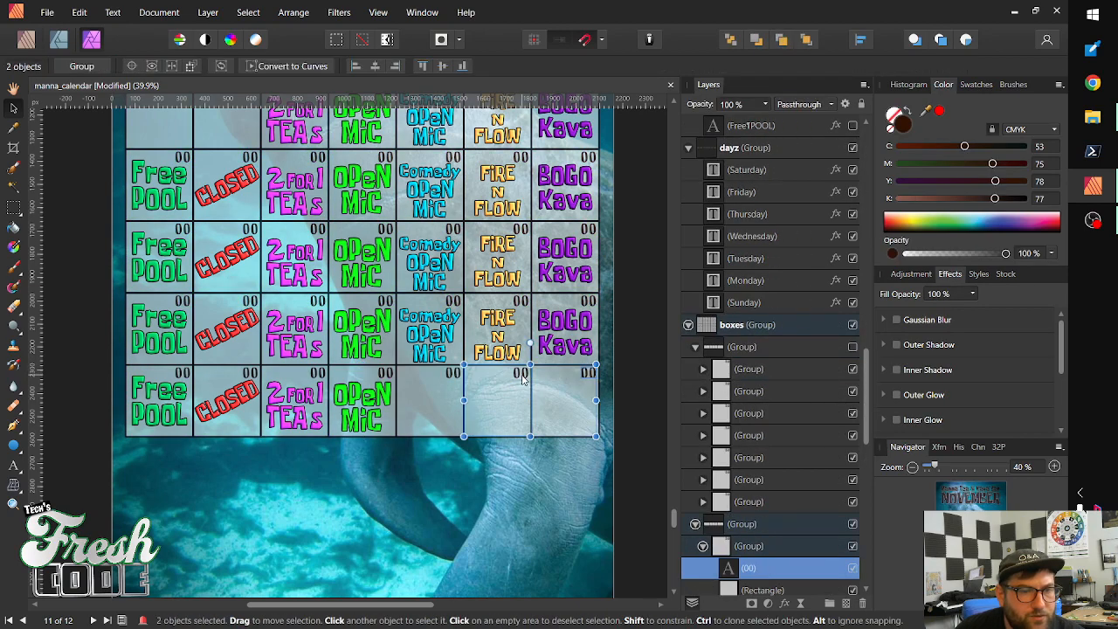
left_click(522, 379, "shift")
left_click(523, 379, "shift")
left_click(623, 370)
left_click(585, 378)
left_click(586, 378)
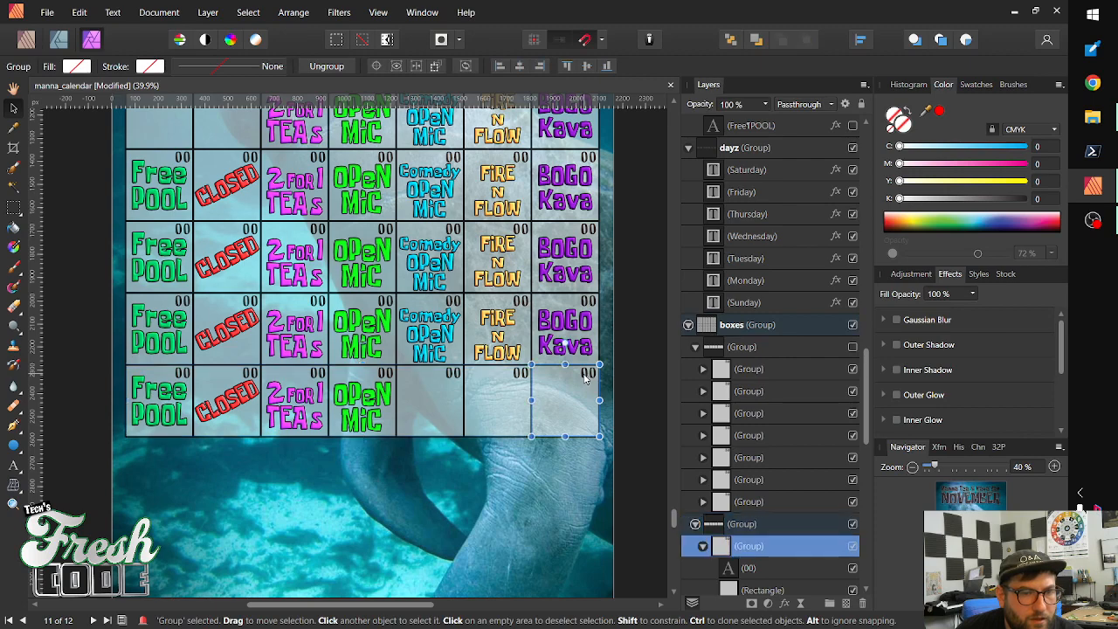
left_click(605, 385)
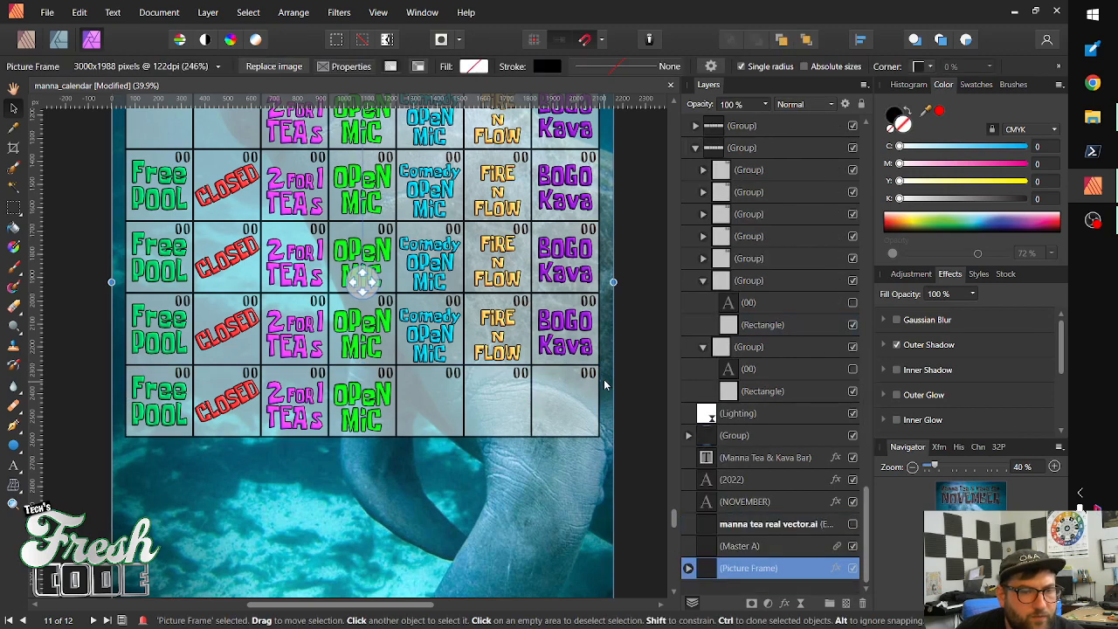
left_click(593, 358)
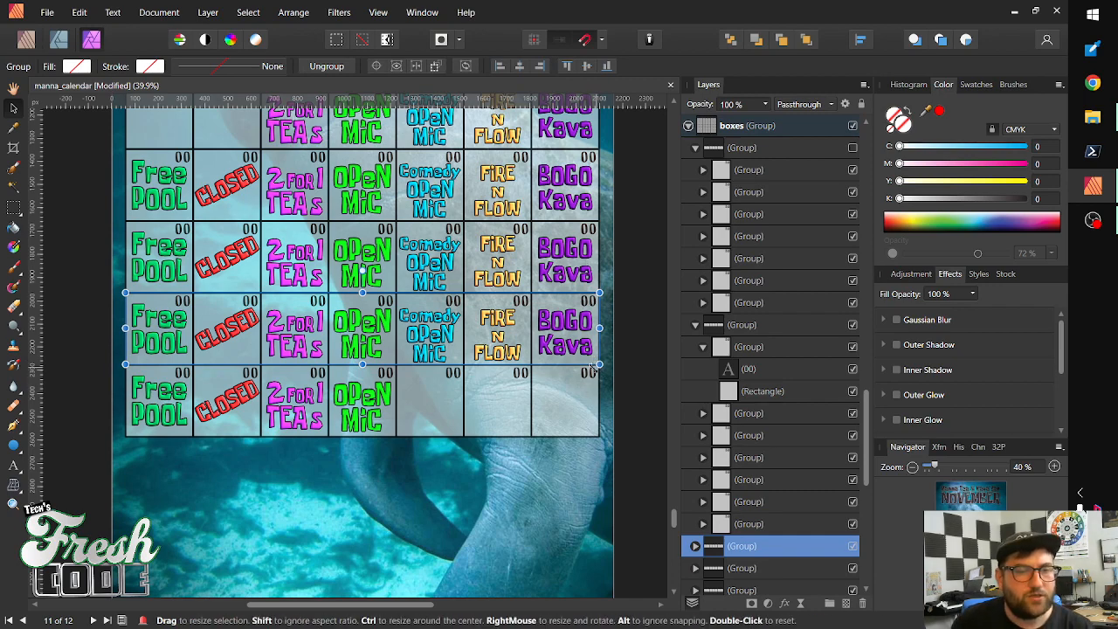
Hide the 00 placeholder dates in the fifth-row Saturday, Friday and Thursday cells of the November calendar
left_click(583, 379)
double_click(586, 372)
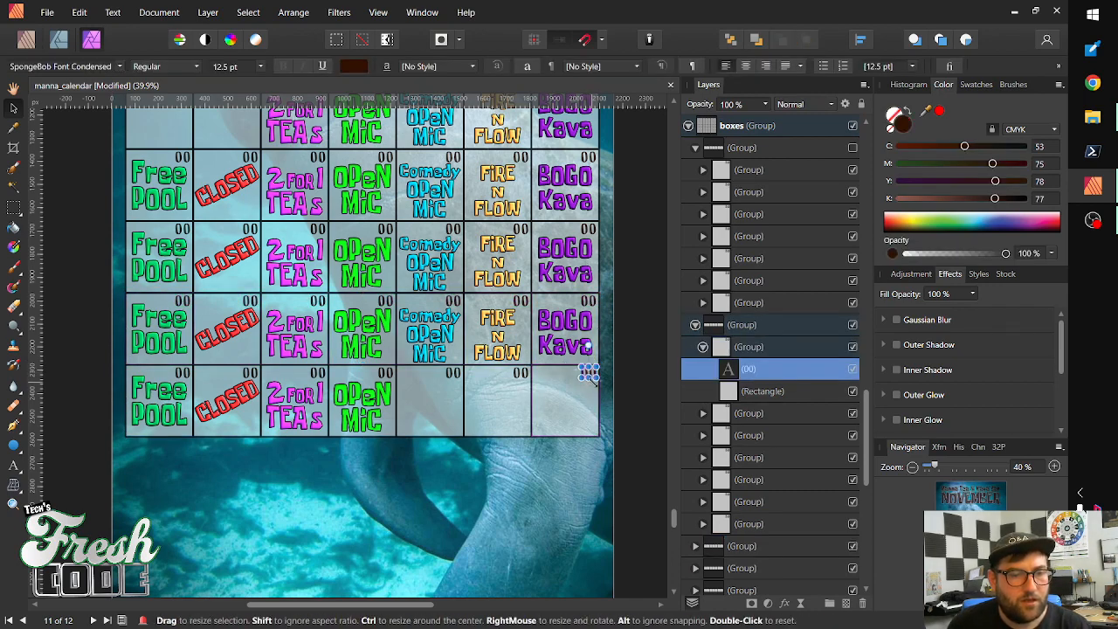
left_click(853, 370)
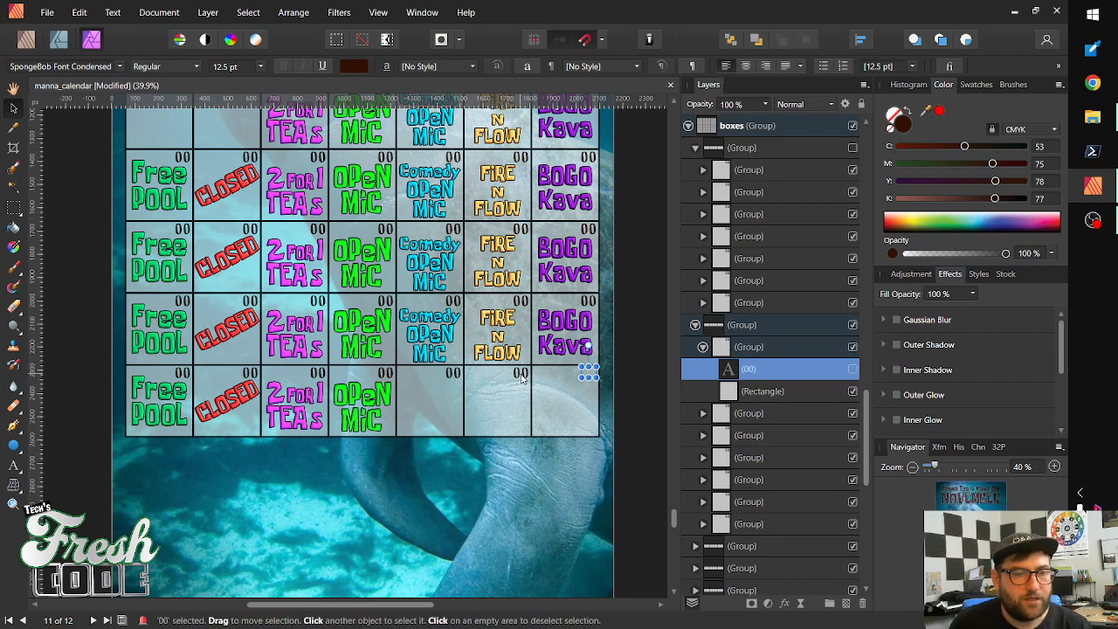
left_click(521, 376)
double_click(521, 375)
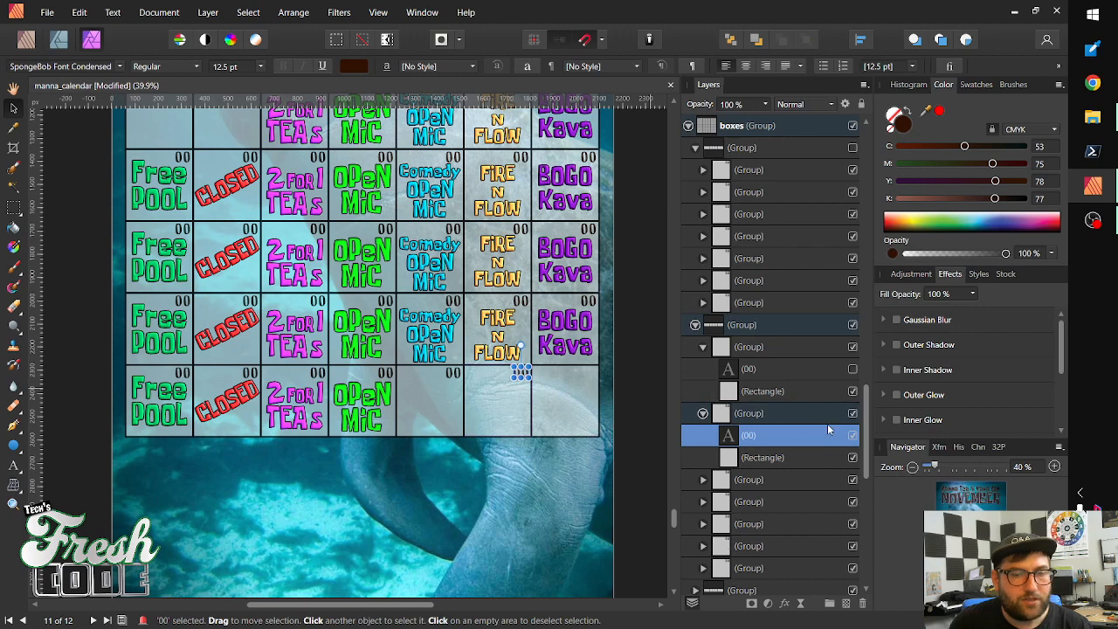
left_click(853, 437)
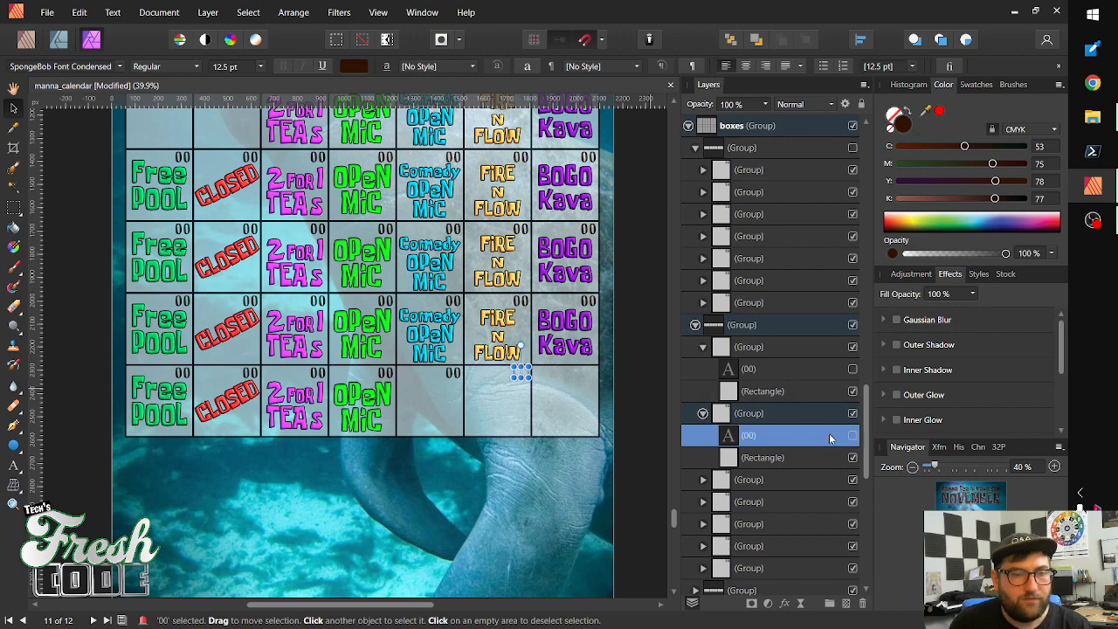
left_click(453, 374)
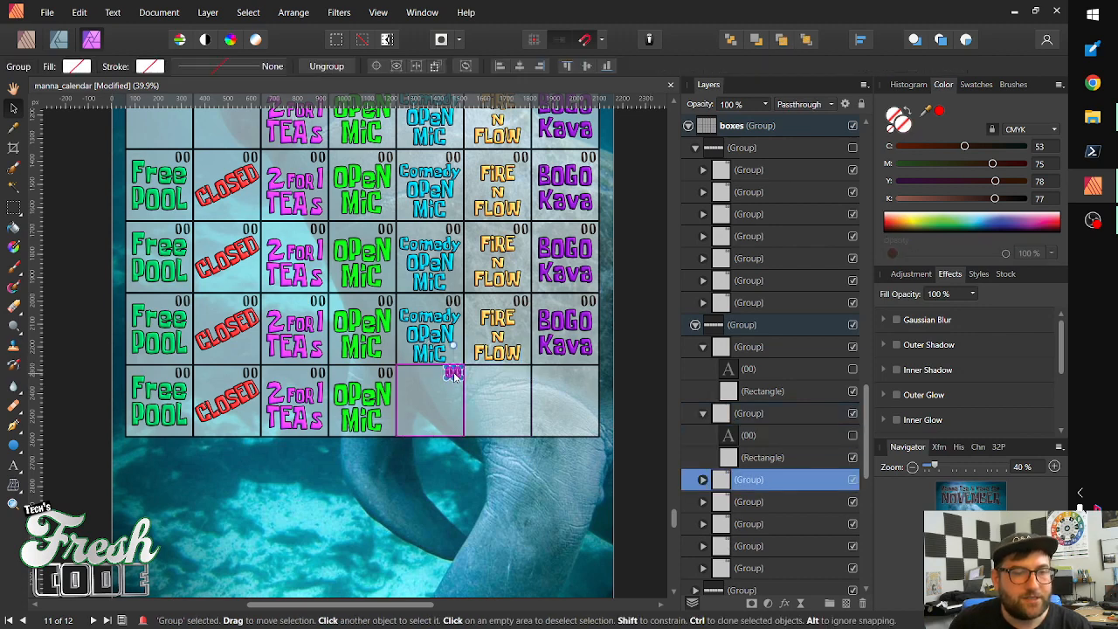
double_click(453, 374)
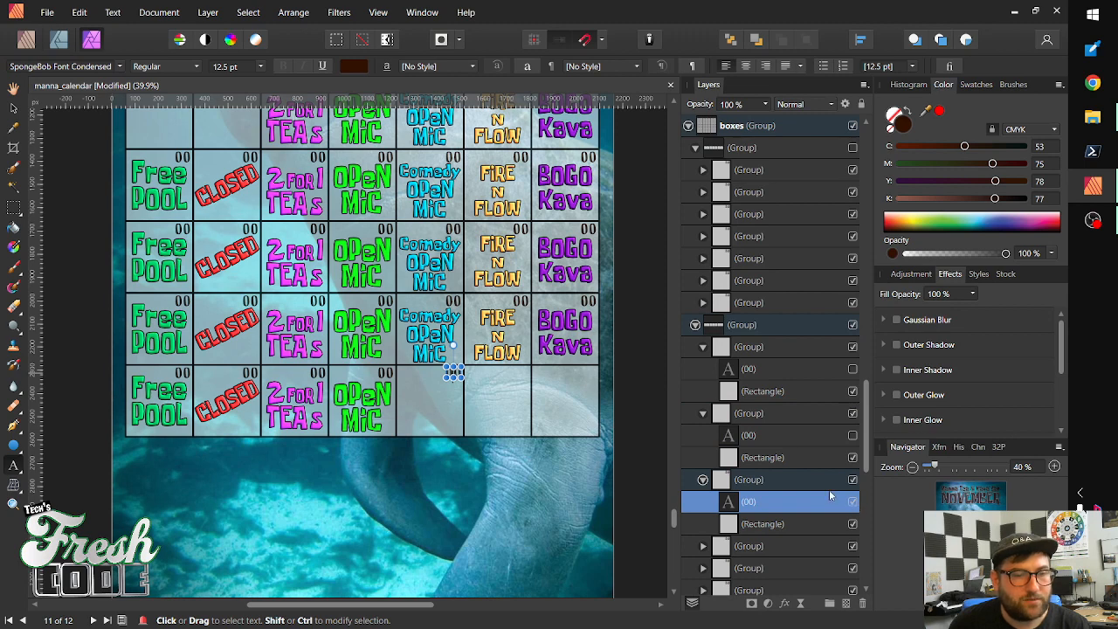
left_click(852, 502)
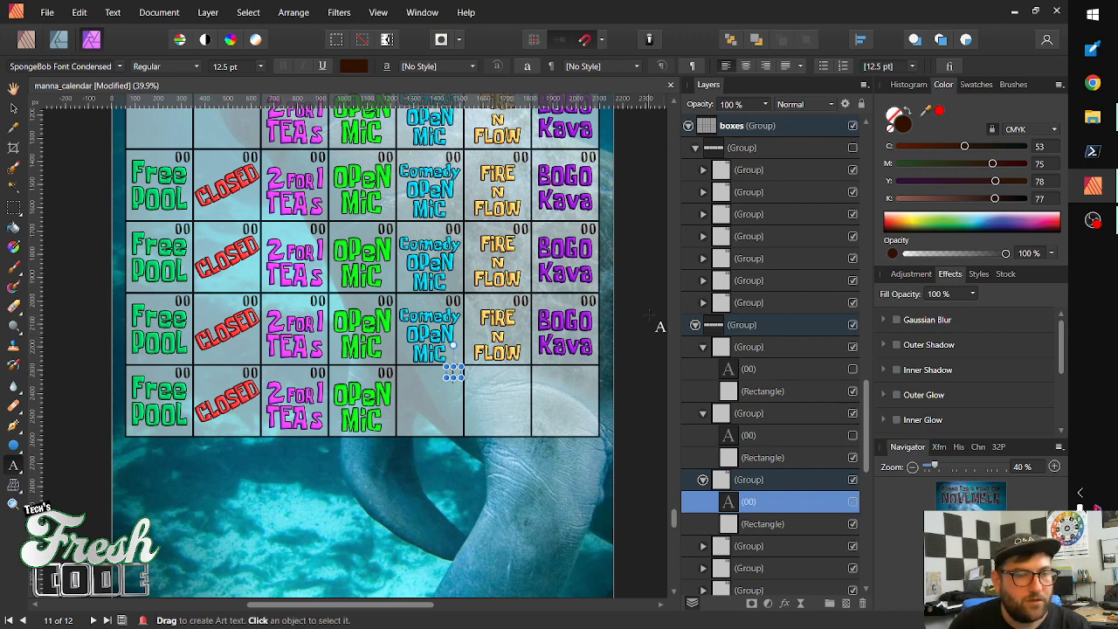
key("Escape")
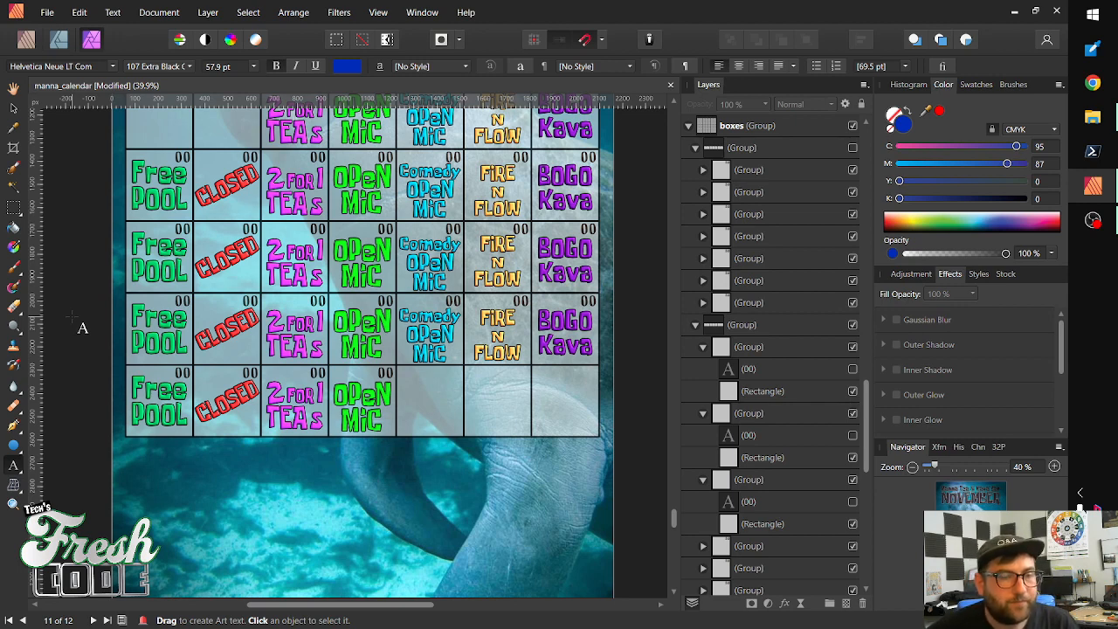
Replace the 00 placeholder date in the first-row Tuesday cell of the November calendar with 1
scroll(138, 223, "up", 3)
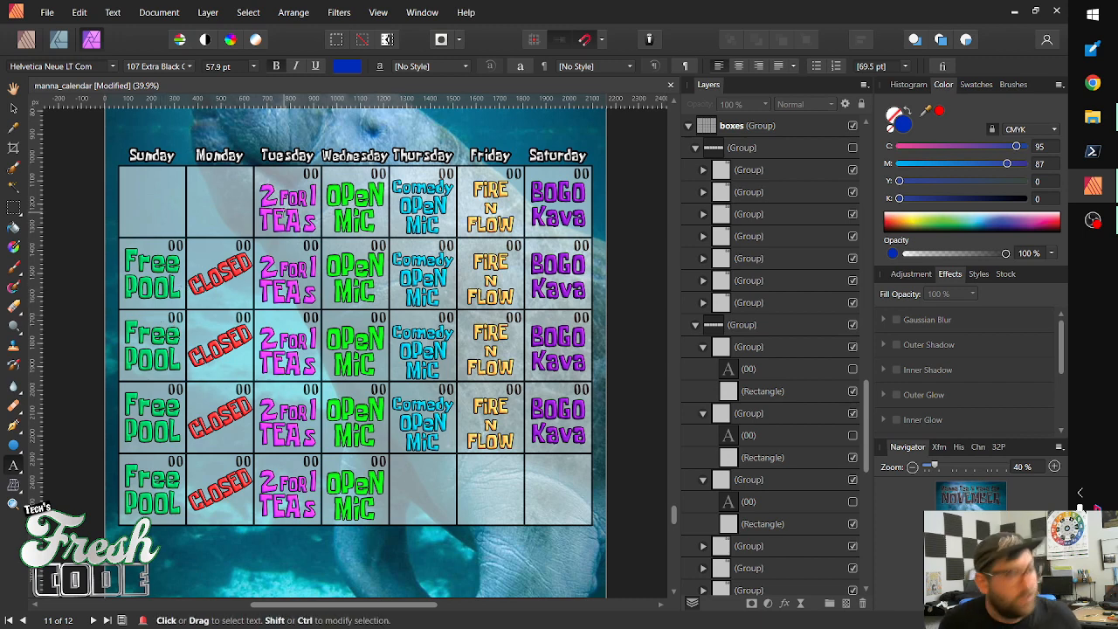
key("z")
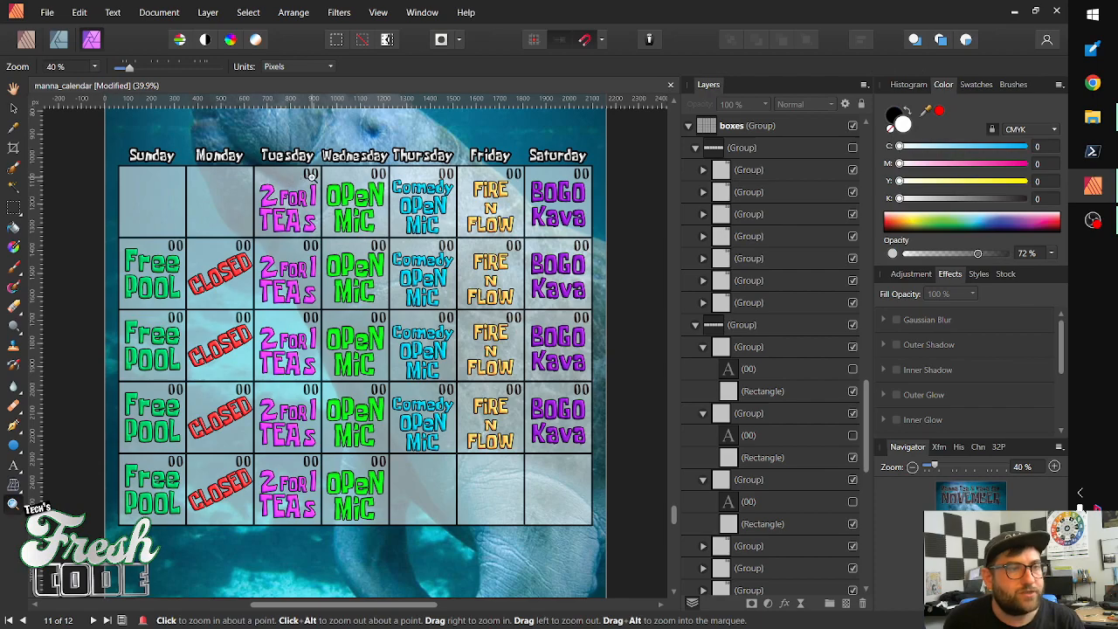
left_click_drag(309, 177, 423, 127)
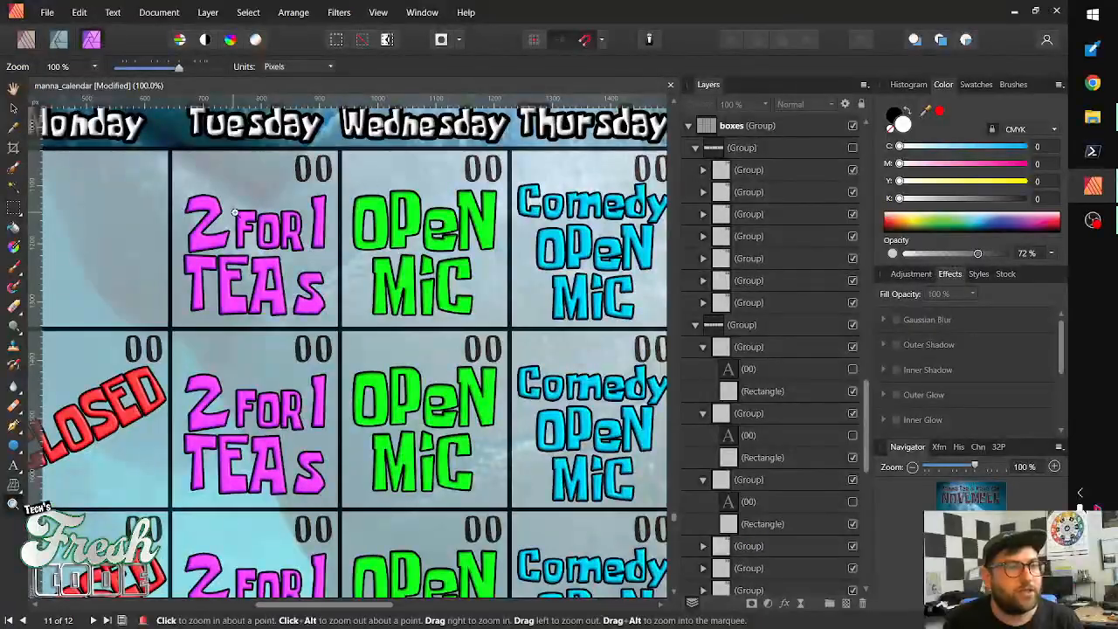
left_click_drag(236, 216, 219, 297)
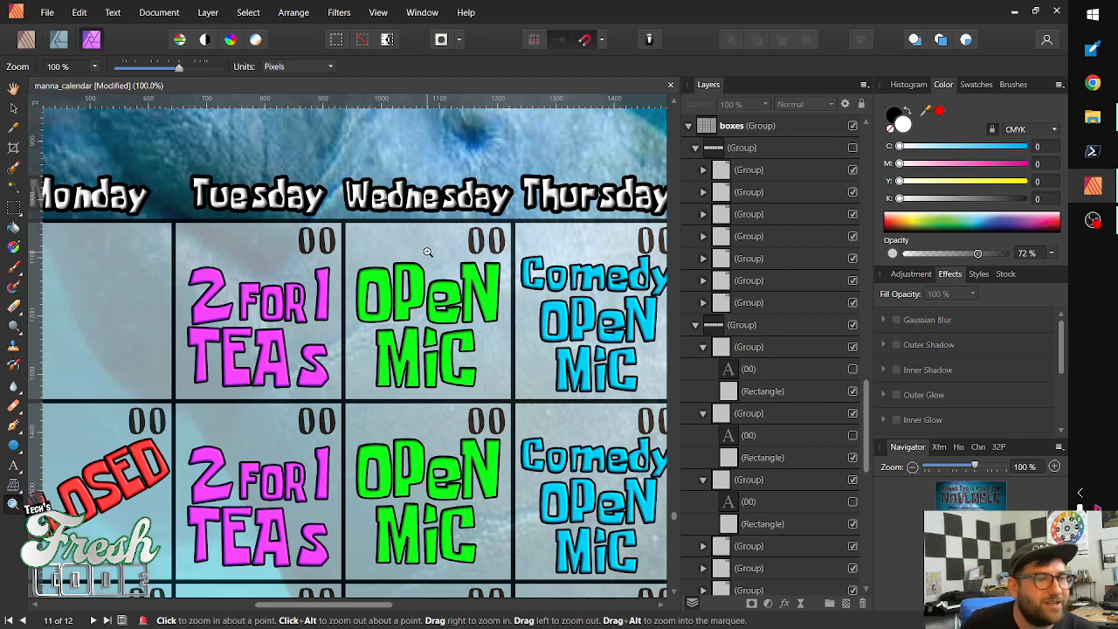
left_click_drag(428, 252, 332, 266)
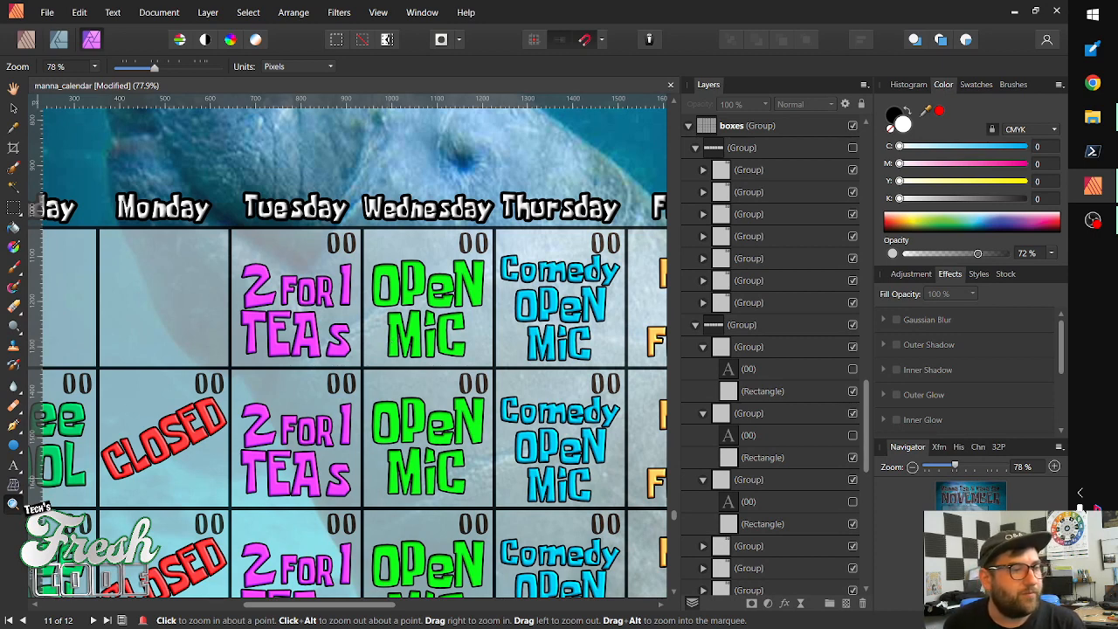
left_click(14, 108)
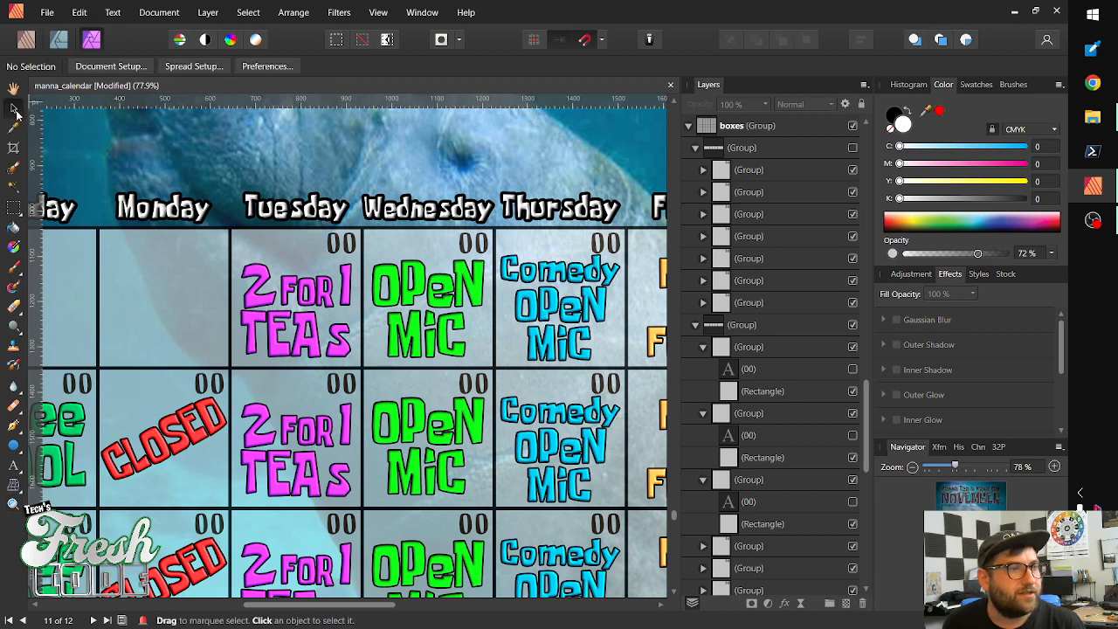
left_click(341, 253)
double_click(340, 249)
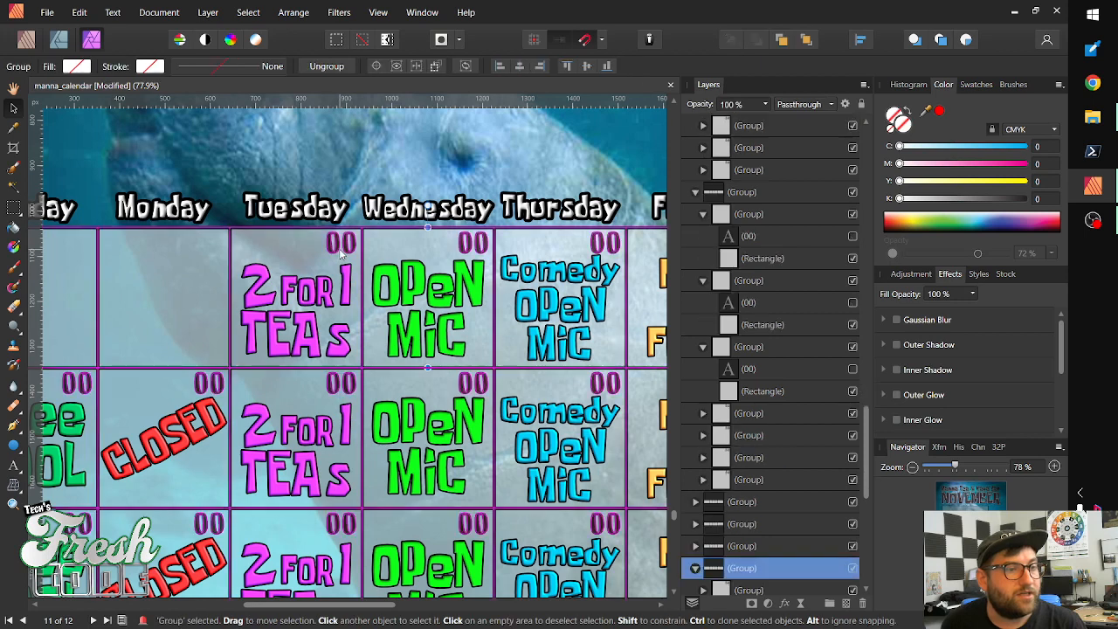
double_click(343, 249)
double_click(343, 249)
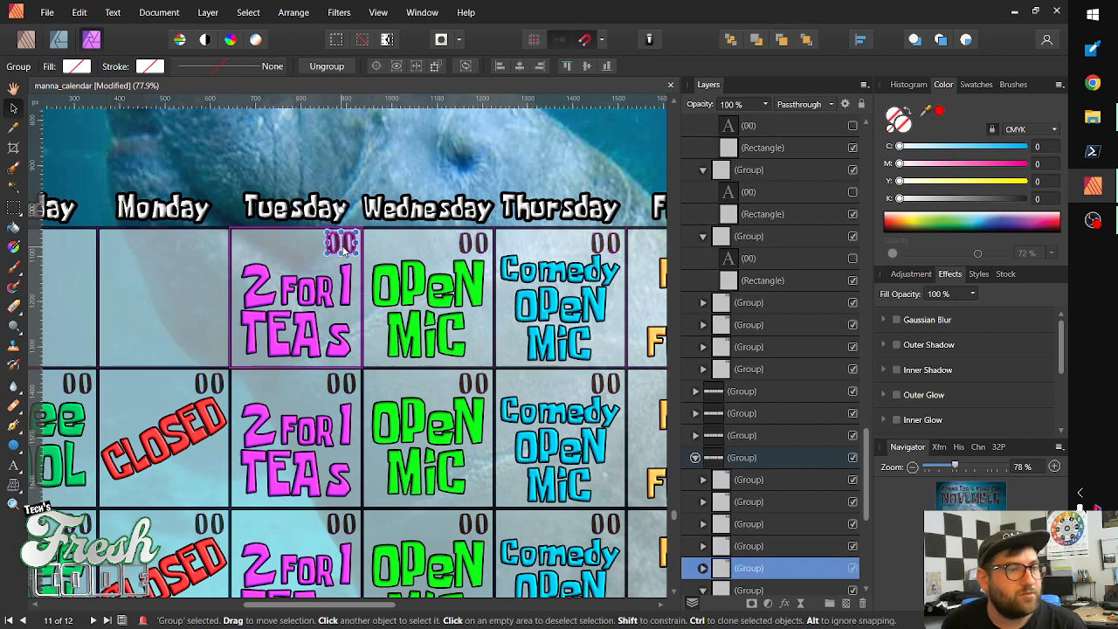
double_click(343, 249)
double_click(342, 249)
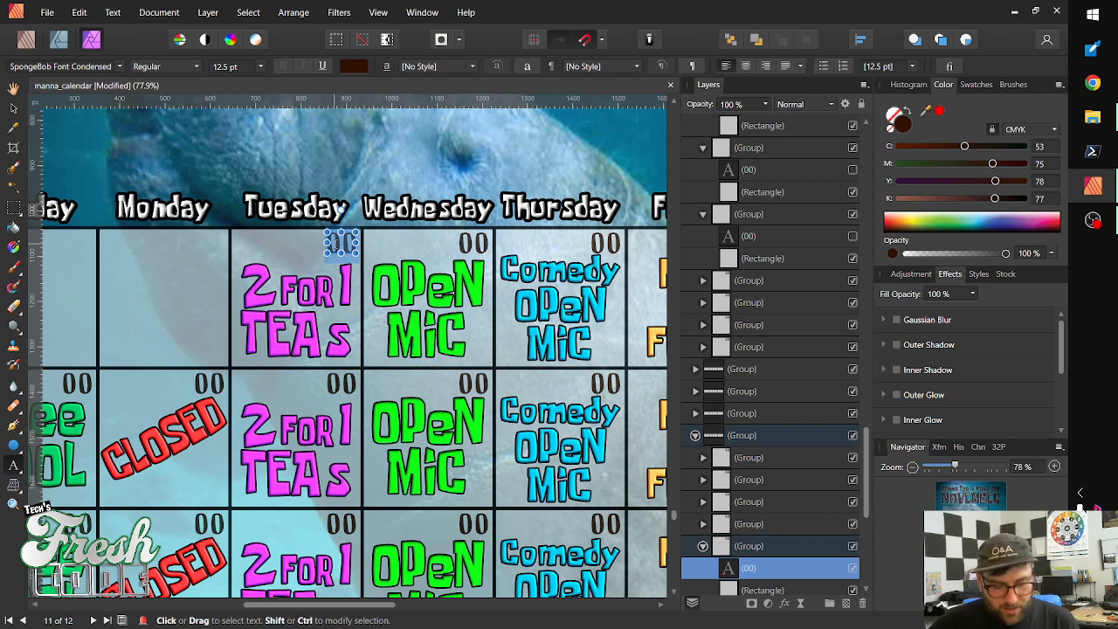
type("1")
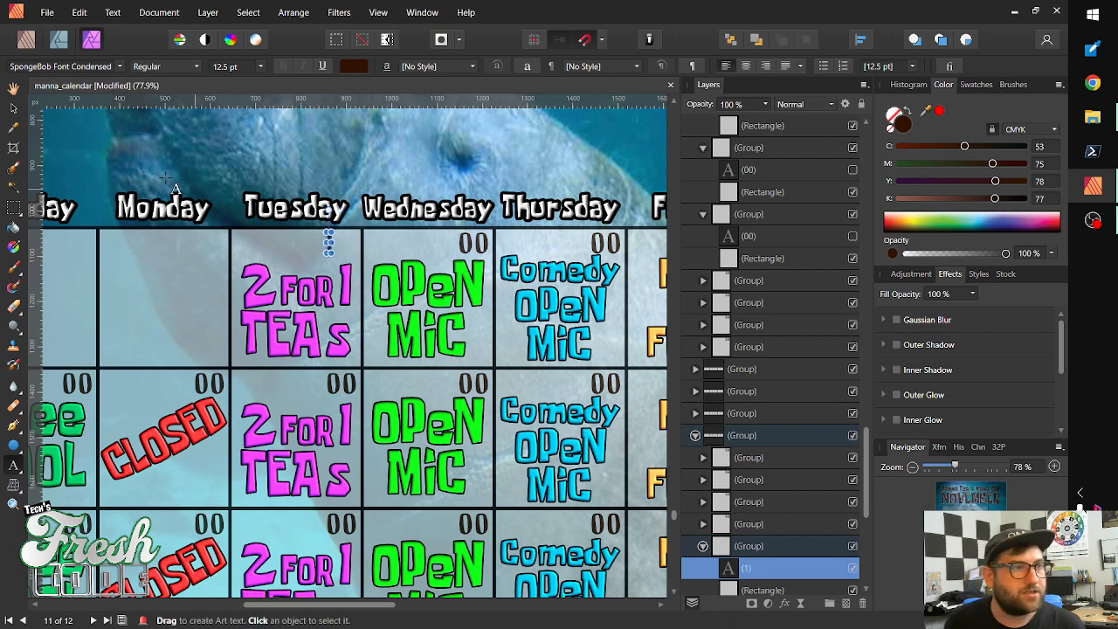
Nudge the Tuesday date 1 rightward into the upper-right corner of its day box
left_click(13, 107)
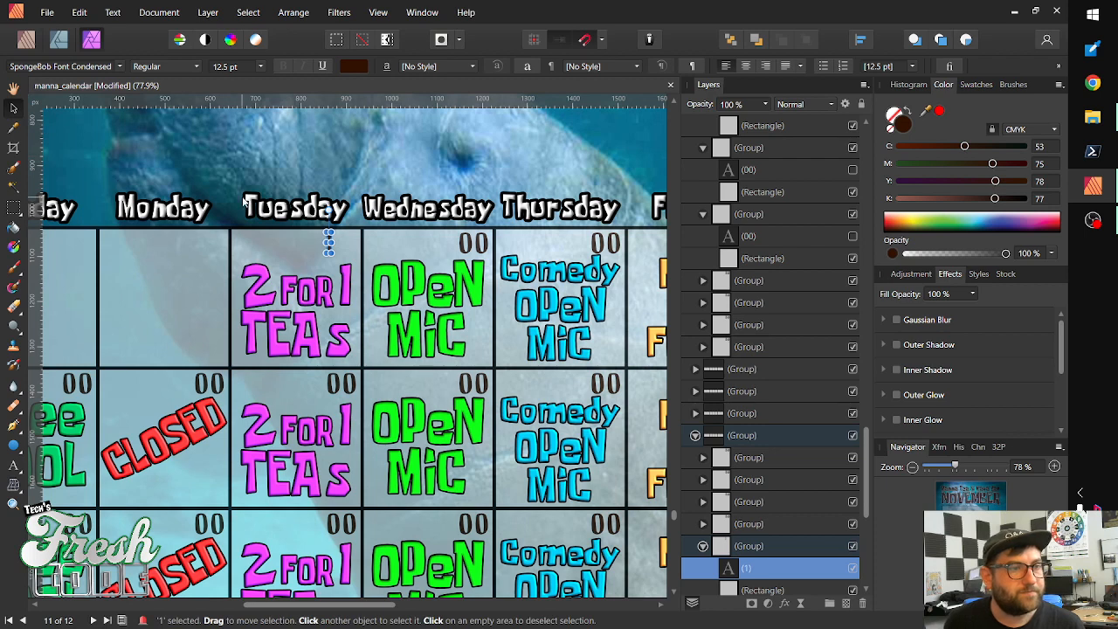
key("shift+Right")
key("shift+Right")
key("shift+Right")
key("shift+Right")
key("shift+Right")
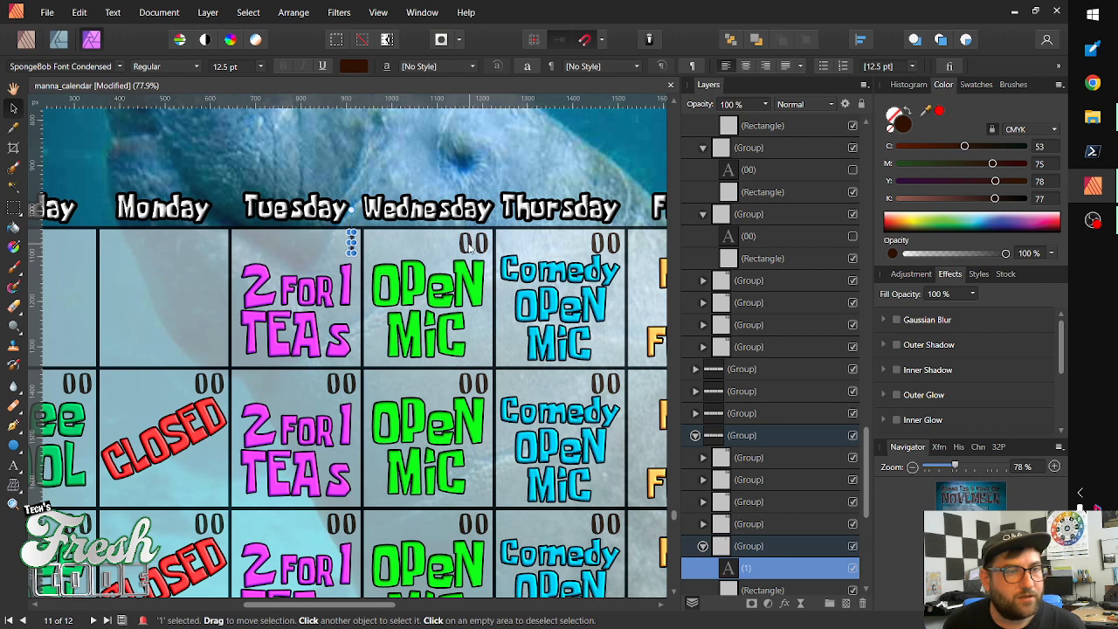
Change the first-row Wednesday placeholder date to 2 and nudge it rightward into the corner of its box
left_click(471, 250)
left_click(472, 252)
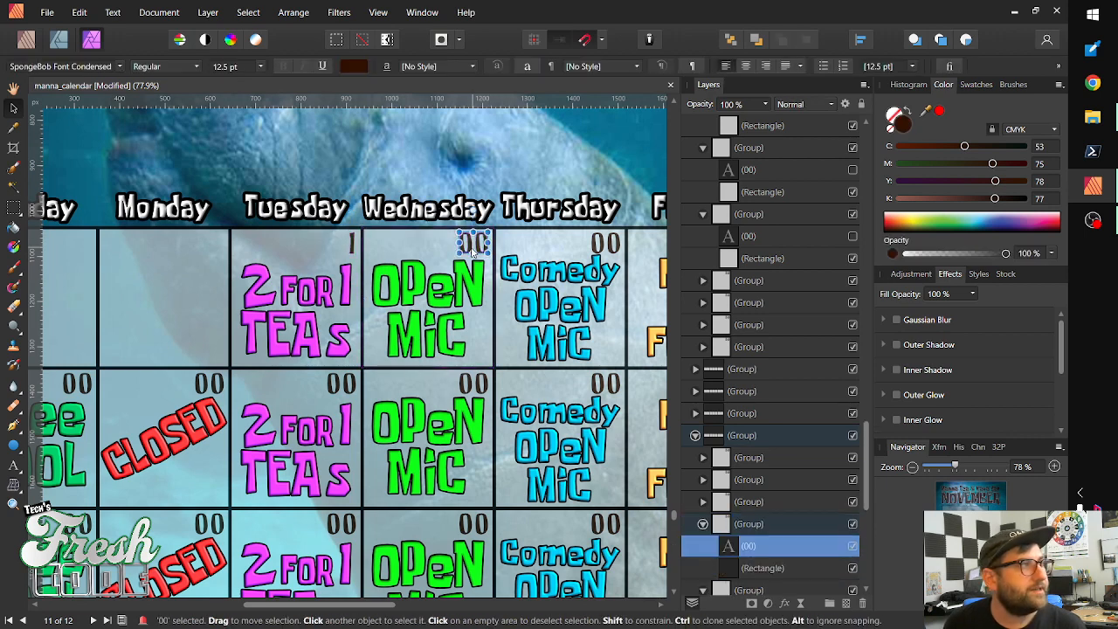
key("t")
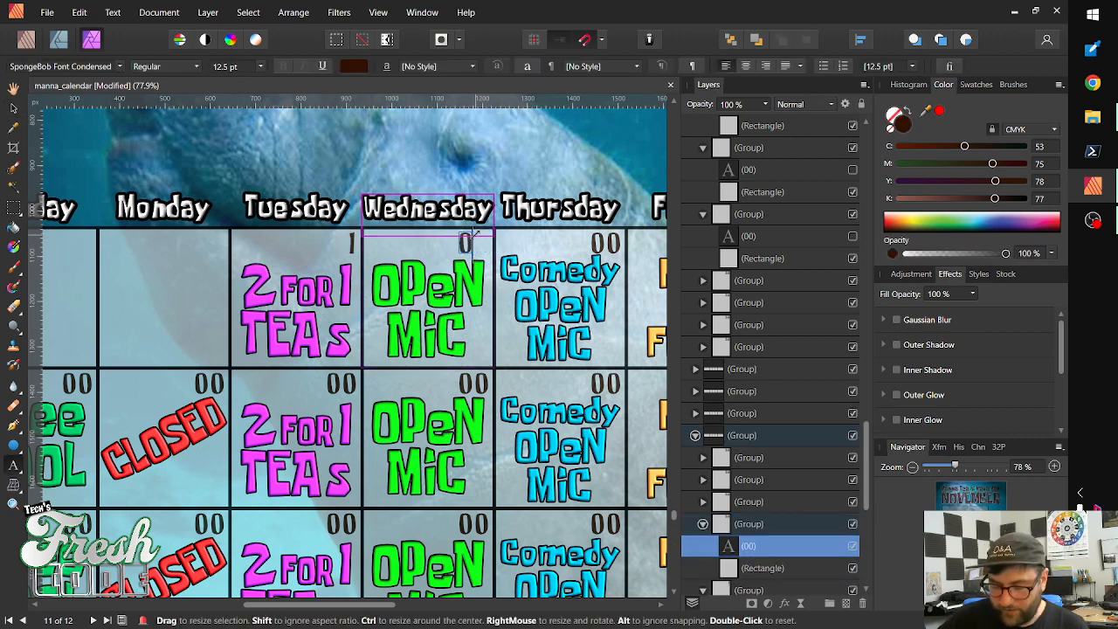
key("BackSpace")
type("2")
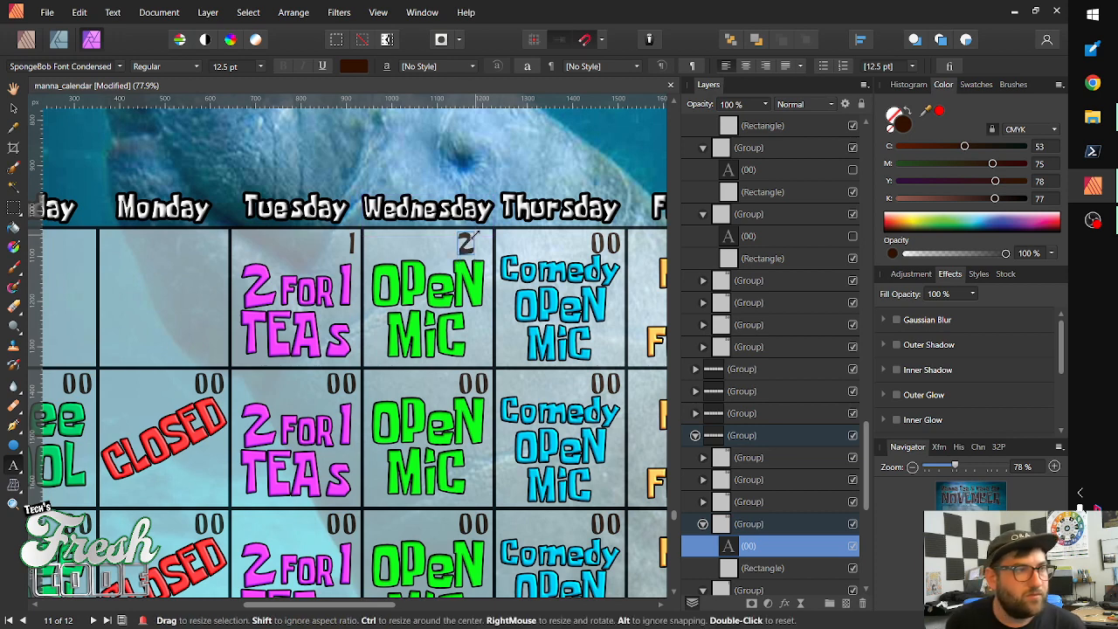
left_click(13, 109)
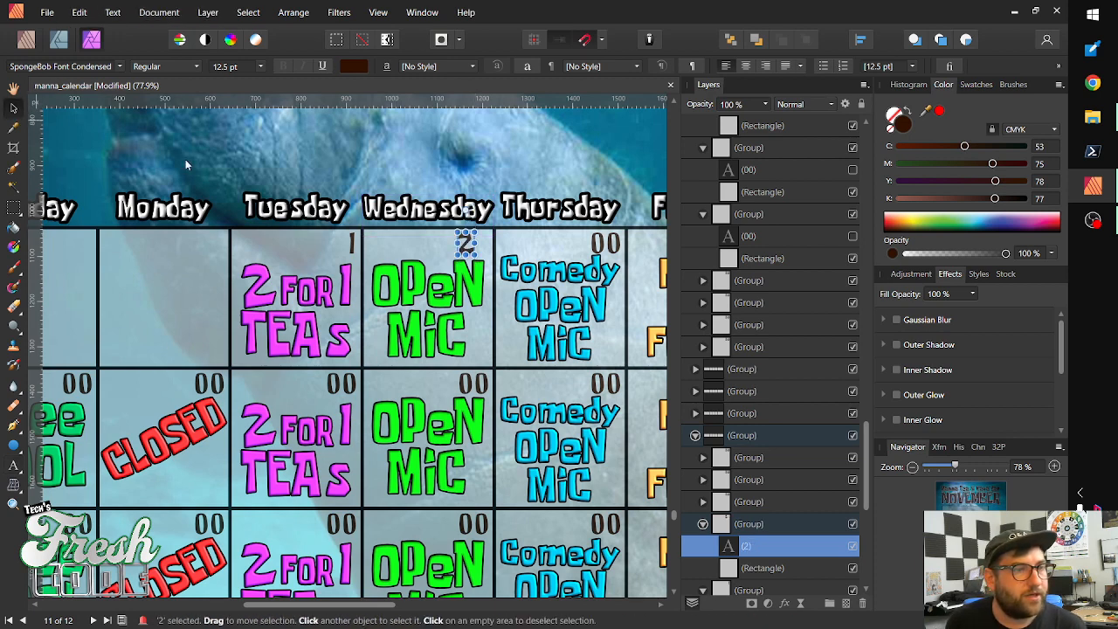
key("shift+Right")
key("shift+Right")
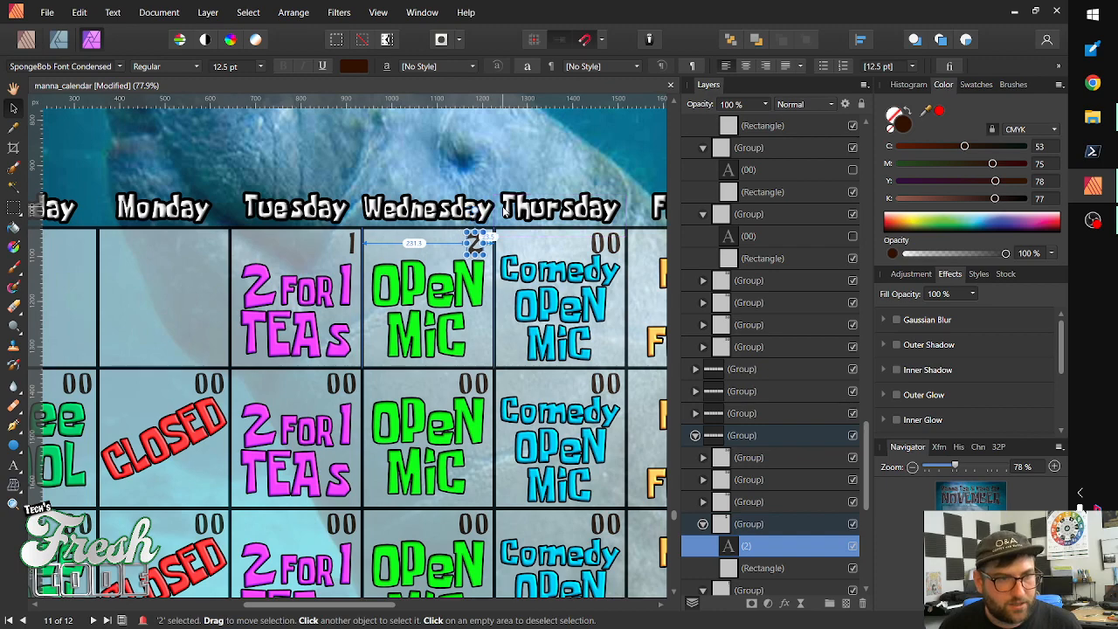
Change the first-row Thursday placeholder date to 3 and nudge it rightward into the corner of its box
left_click_drag(428, 371, 222, 390)
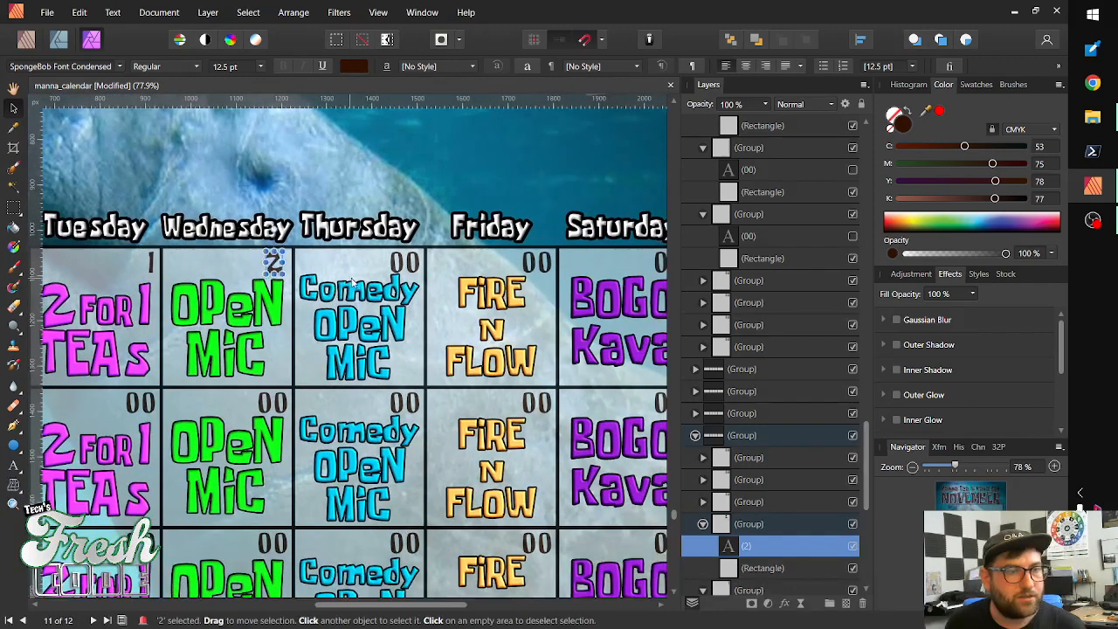
left_click(410, 264)
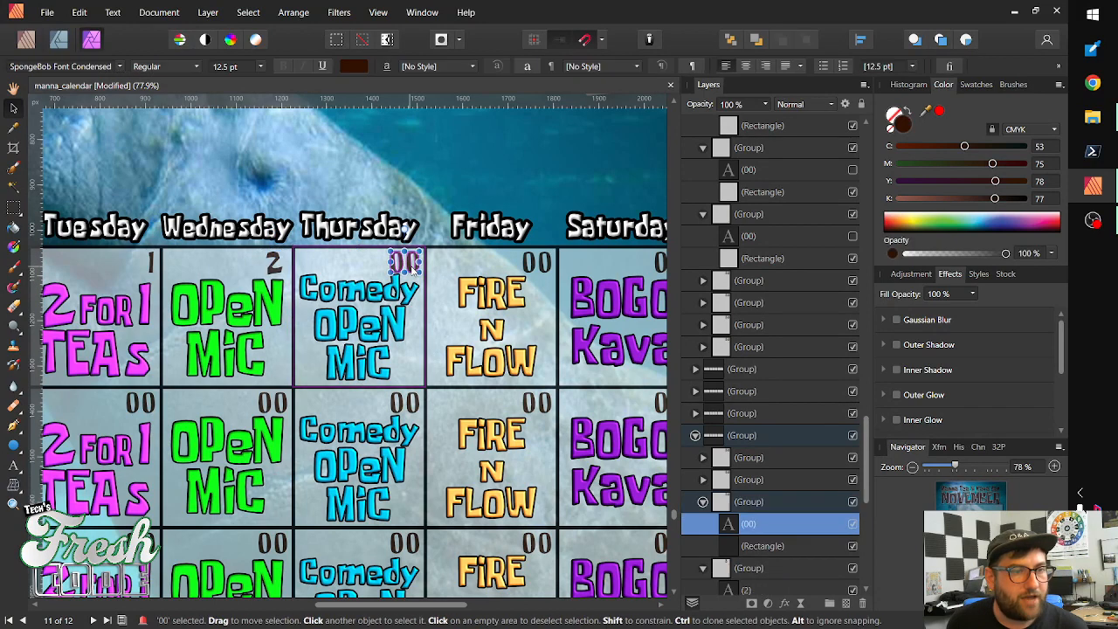
double_click(407, 262)
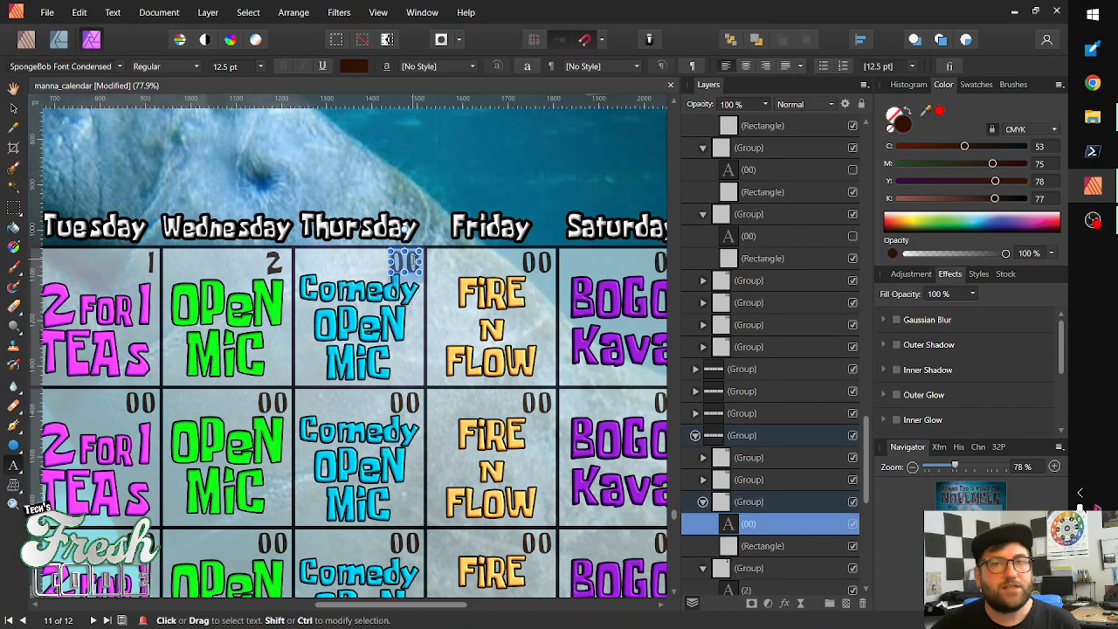
type("3")
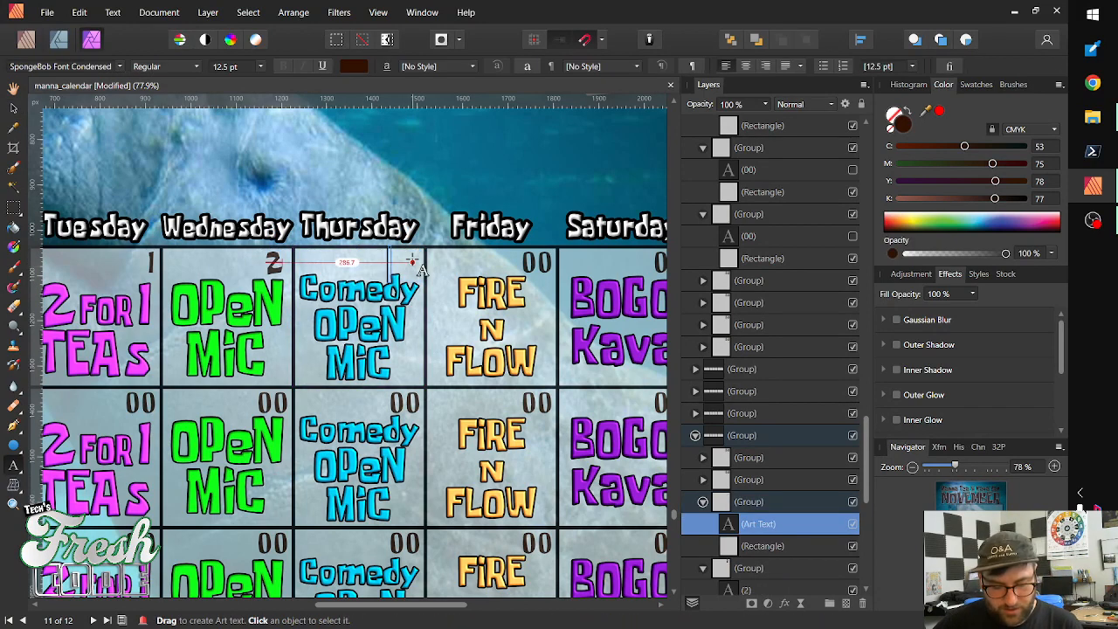
key("Escape")
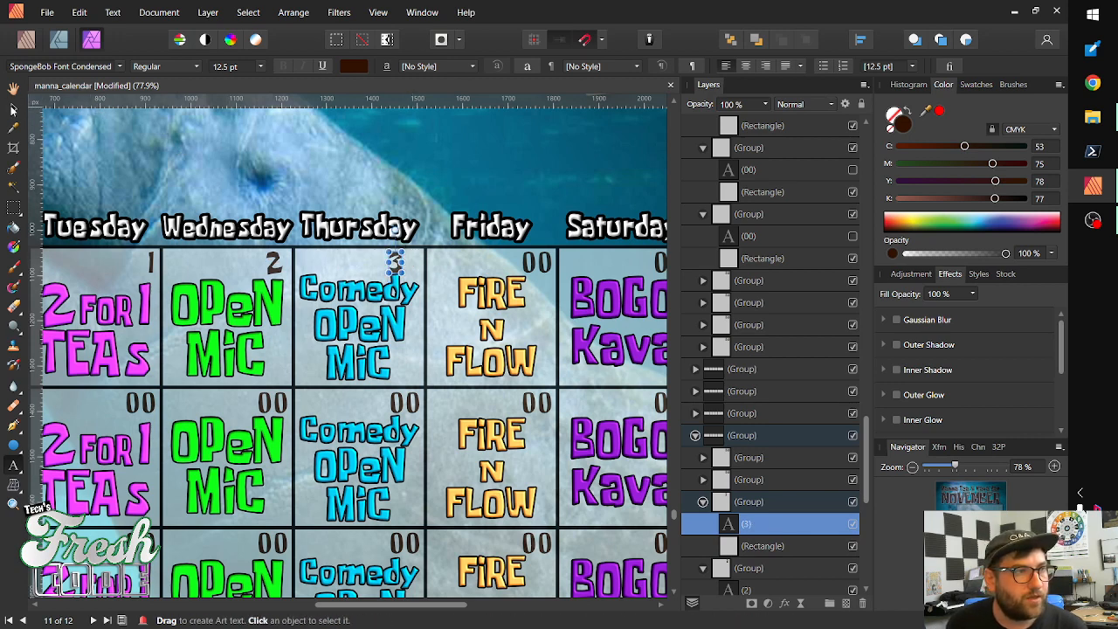
key("v")
key("shift+Right")
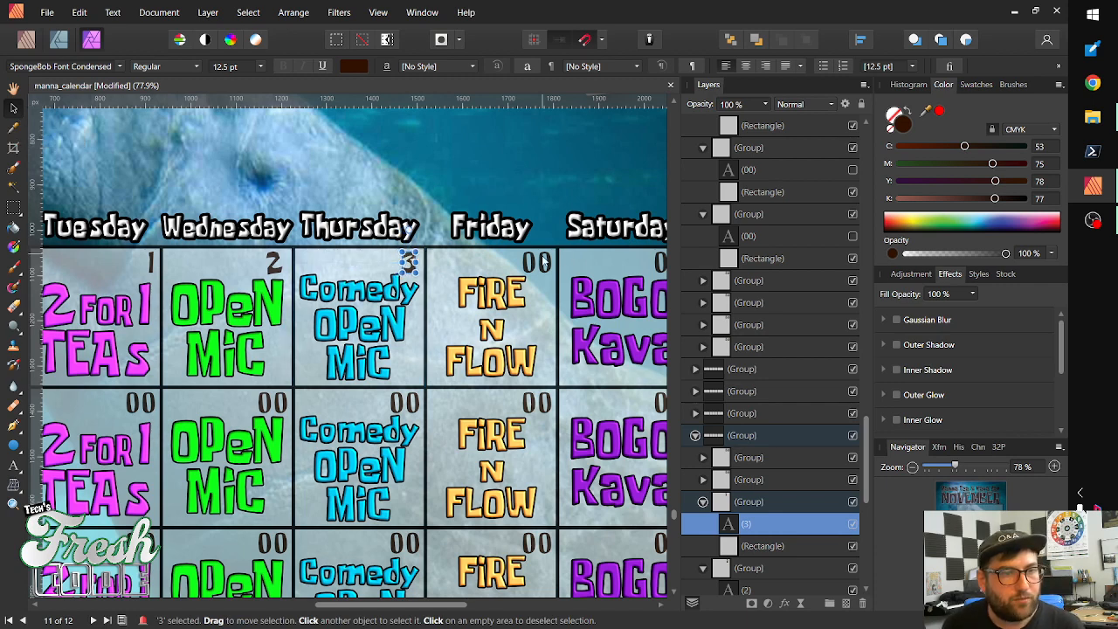
Change the first-row Friday placeholder date to 4 and nudge it rightward into the corner of its box
left_click(536, 265)
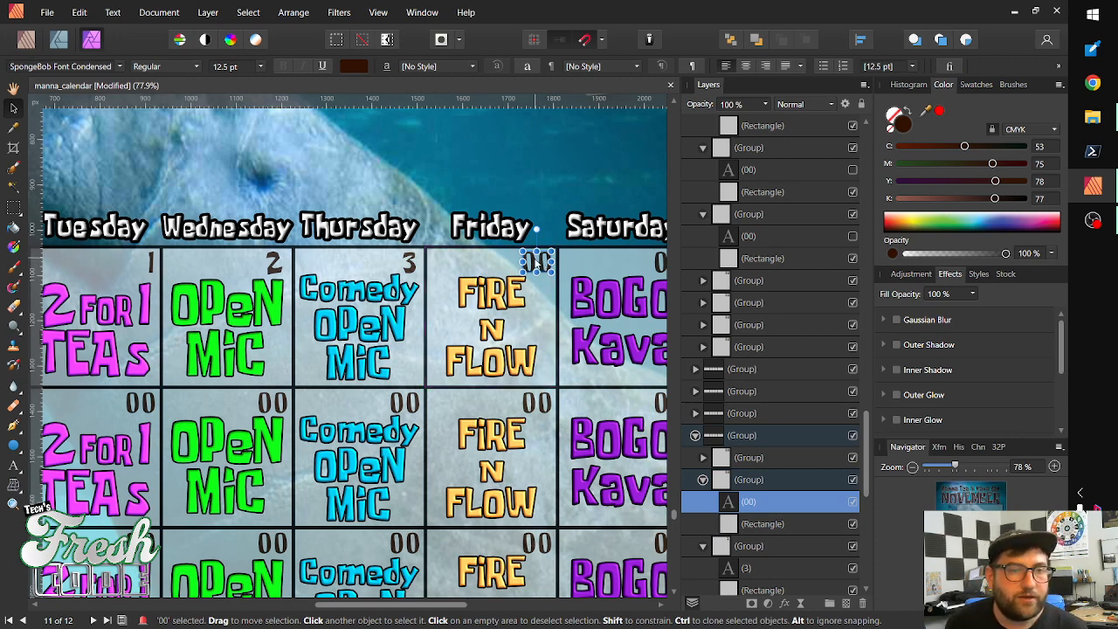
double_click(543, 265)
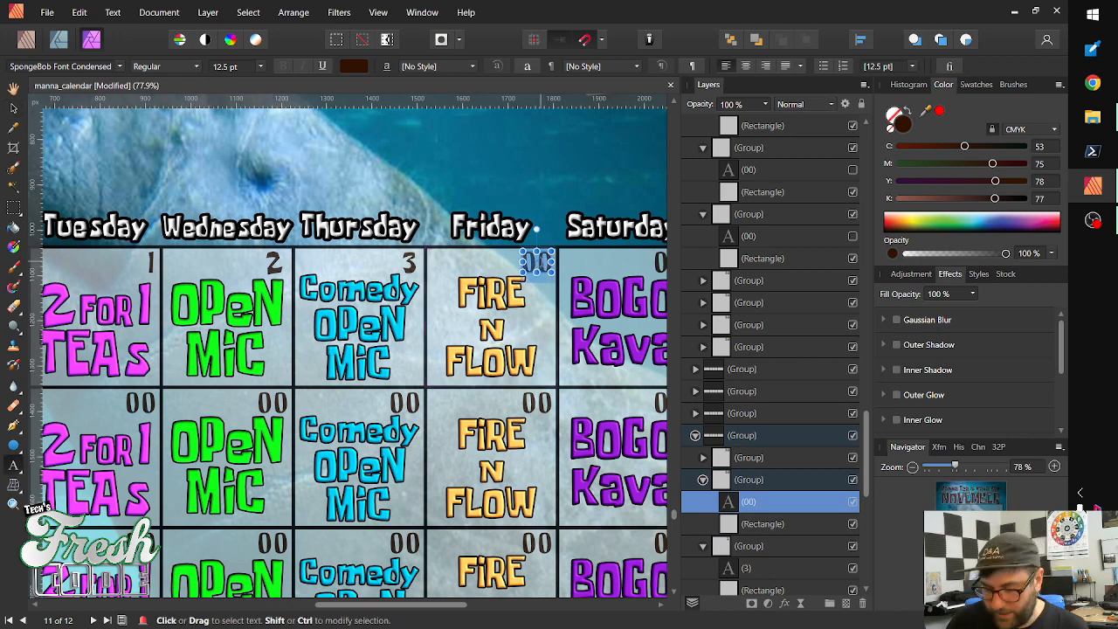
type("4")
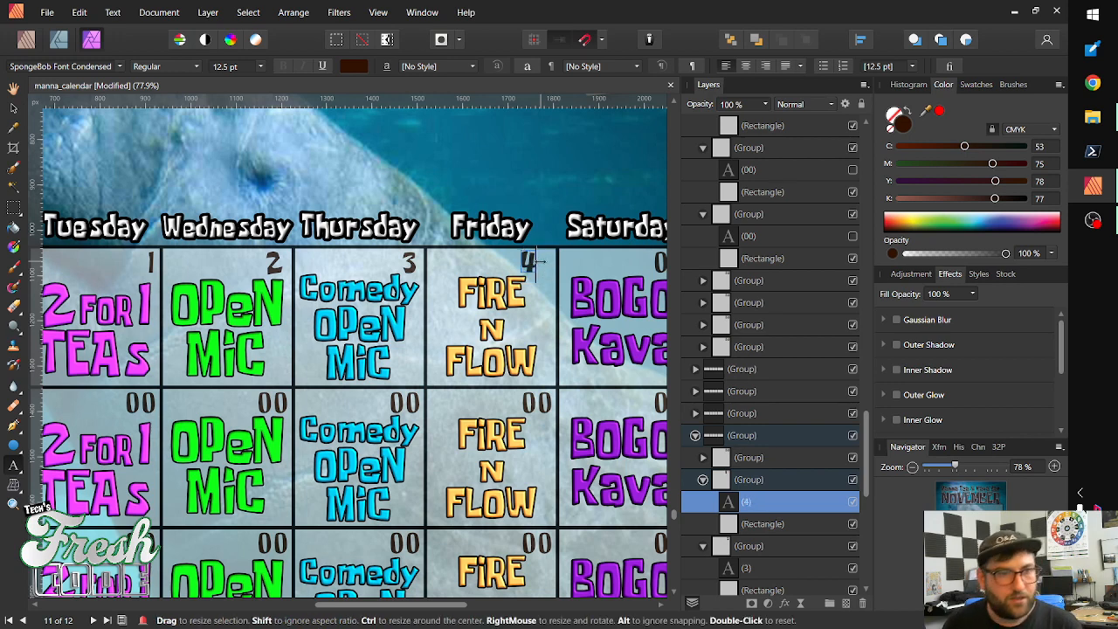
left_click(14, 109)
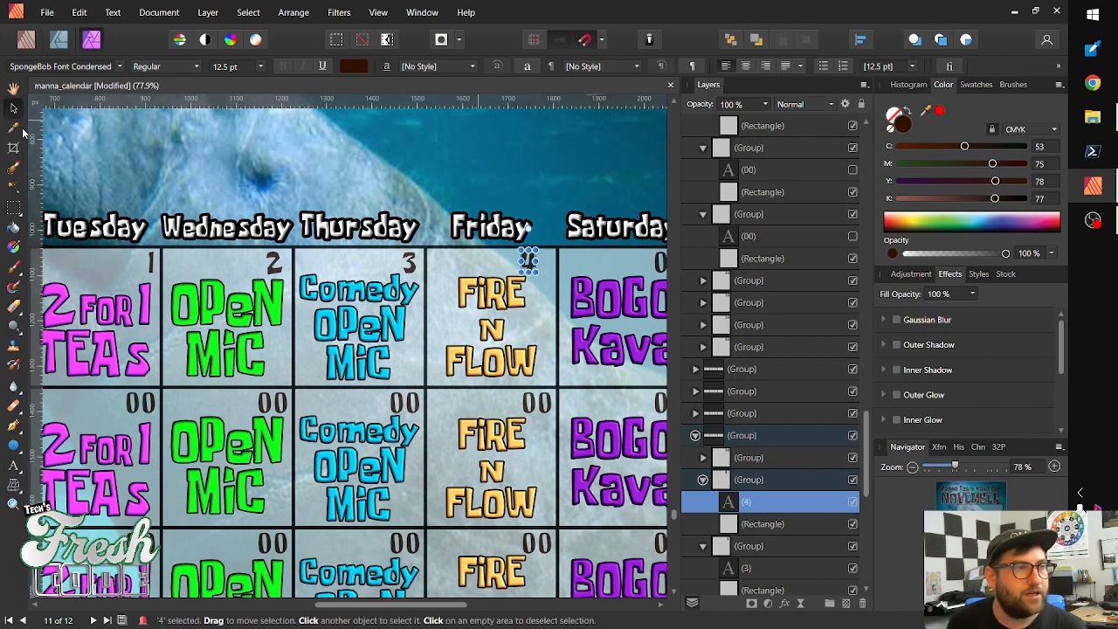
key("shift+Right")
key("shift+Right")
key("shift+Right")
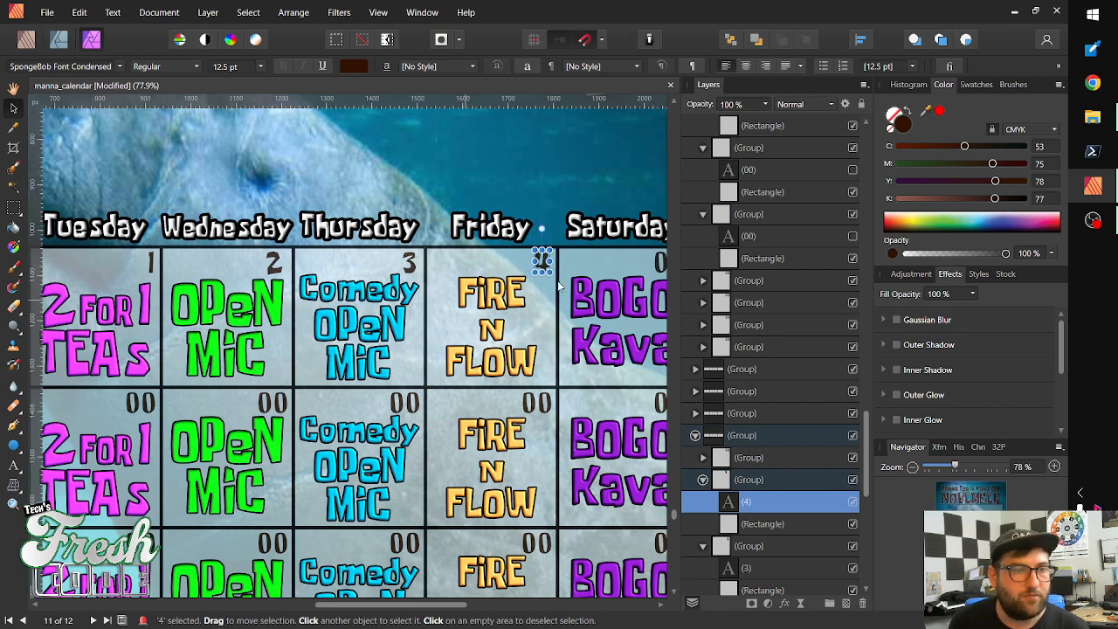
Replace the 00 placeholder date in the first-row Saturday cell with 5
scroll(512, 282, "right", 3)
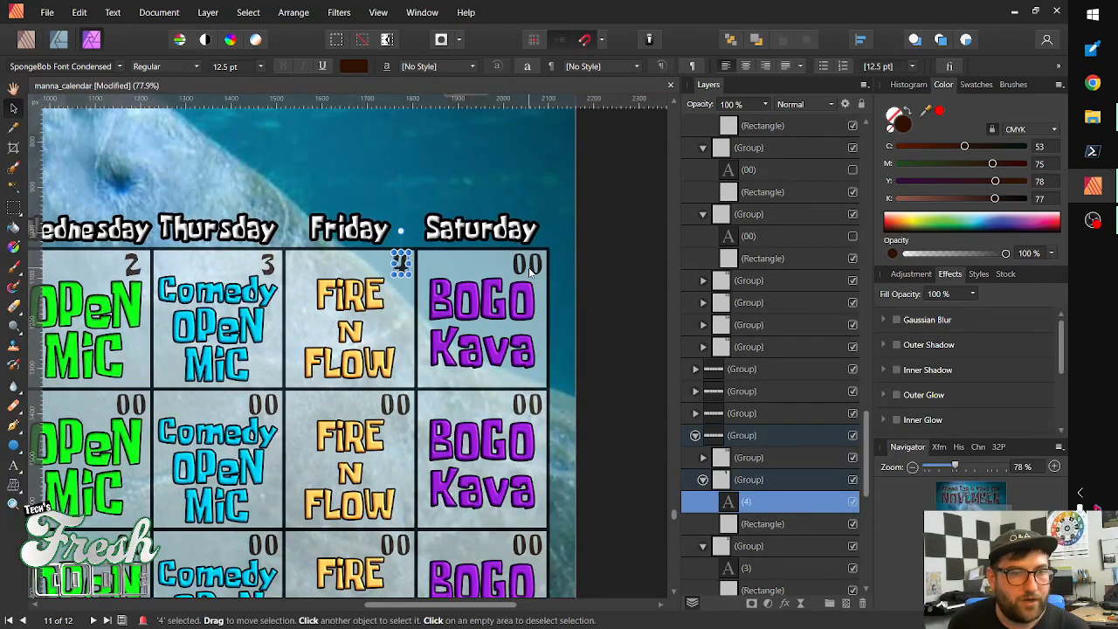
left_click(529, 269)
double_click(531, 269)
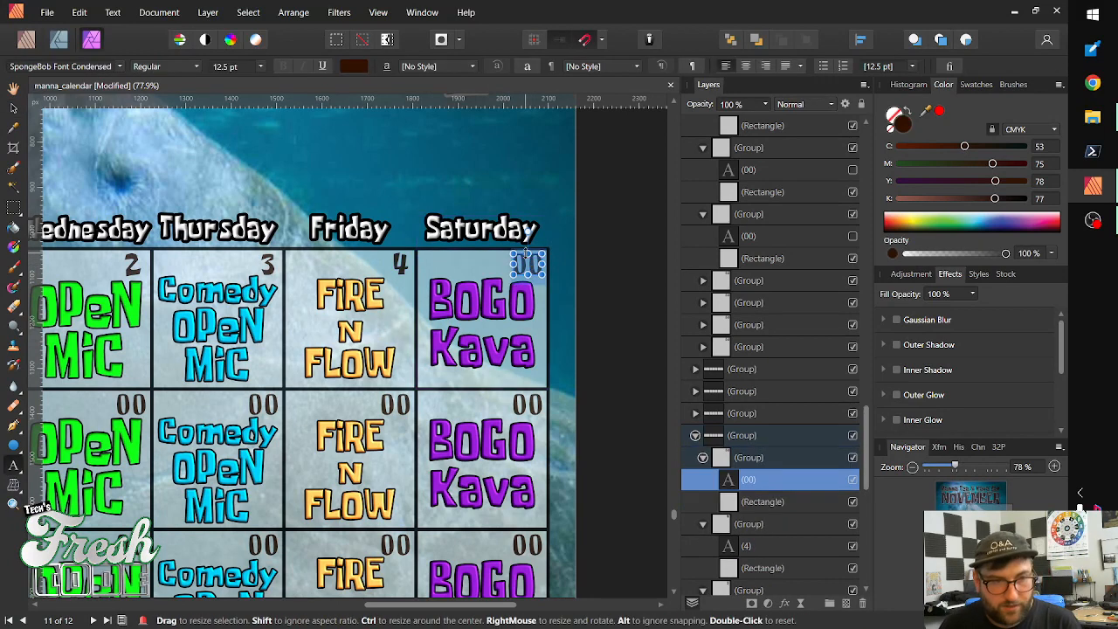
type("5")
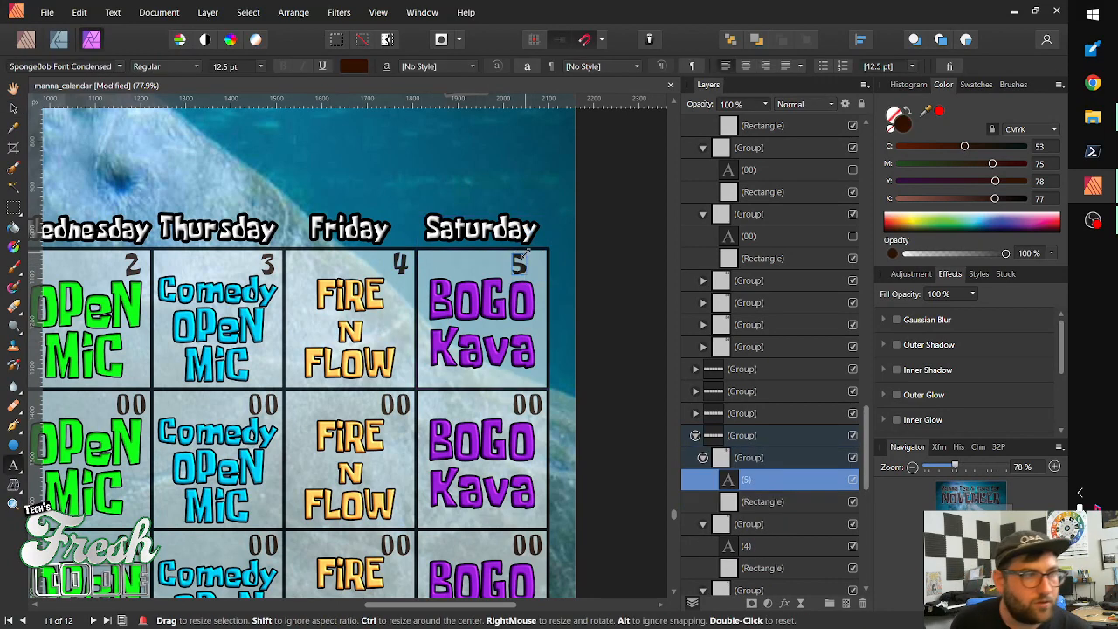
Nudge the Saturday date 5 rightward into the upper-right corner of its day box
left_click(13, 106)
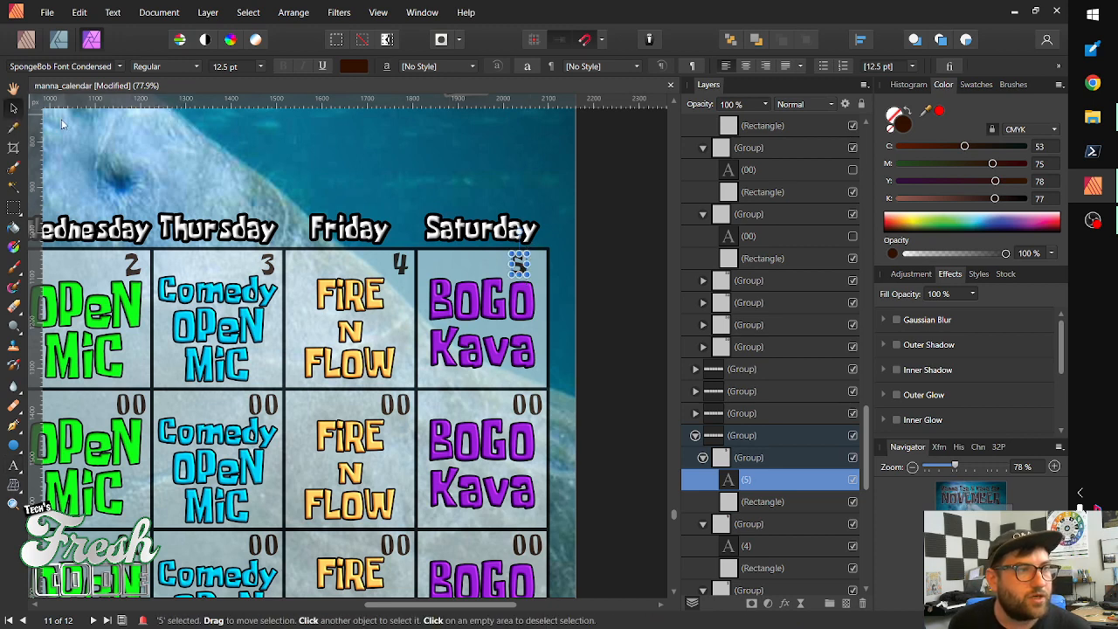
key("Right")
key("Right")
key("Right")
key("Right")
key("Right")
key("Right")
key("Right")
key("Right")
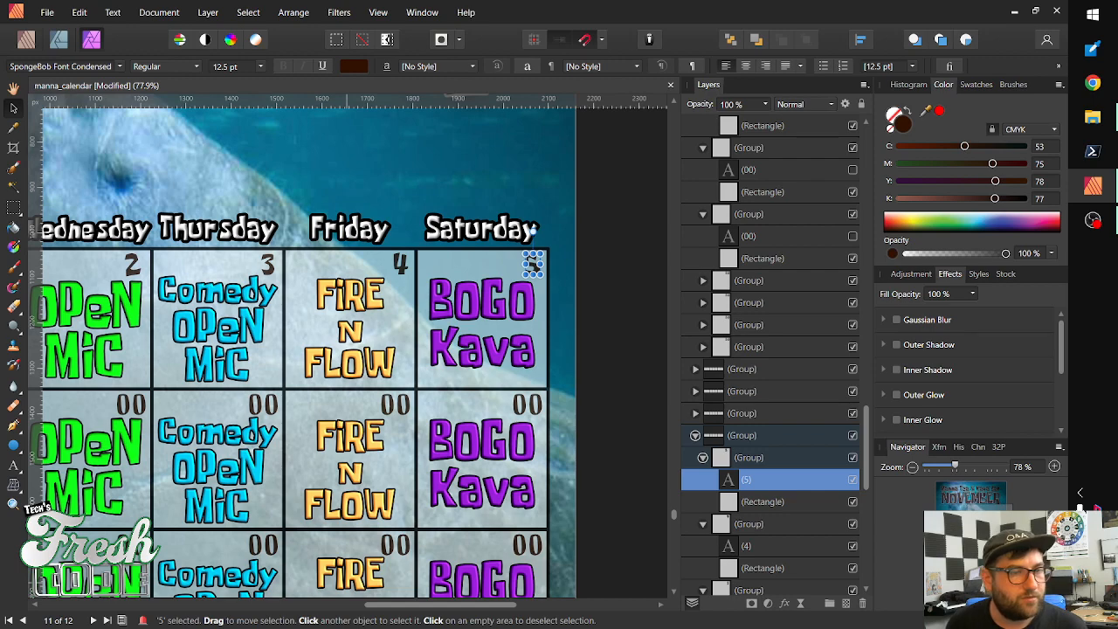
left_click_drag(206, 466, 483, 421)
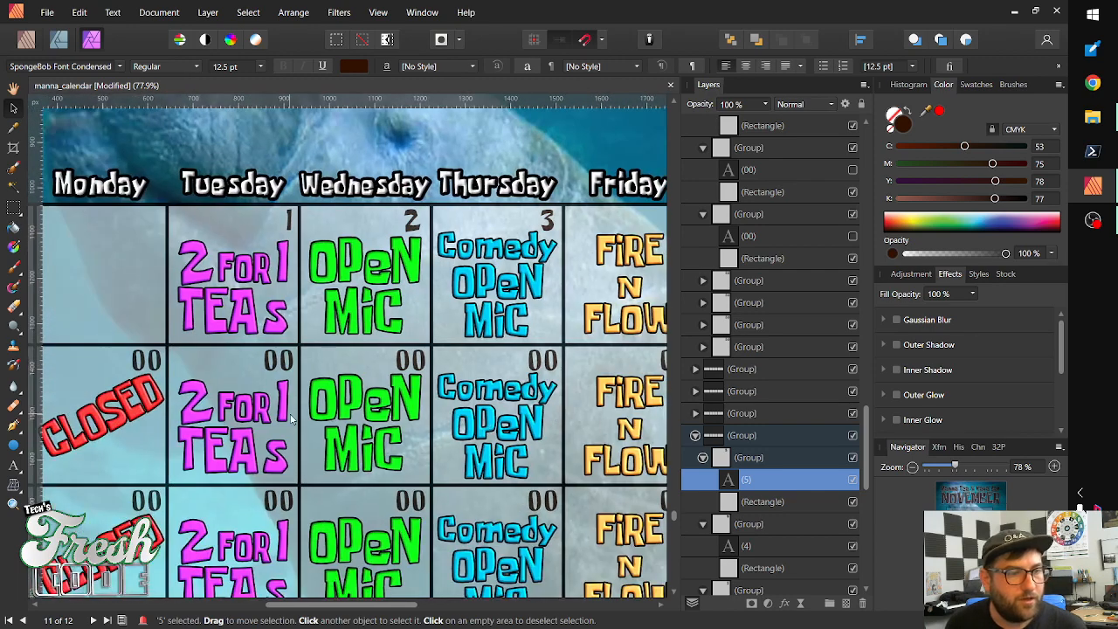
left_click_drag(250, 434, 476, 414)
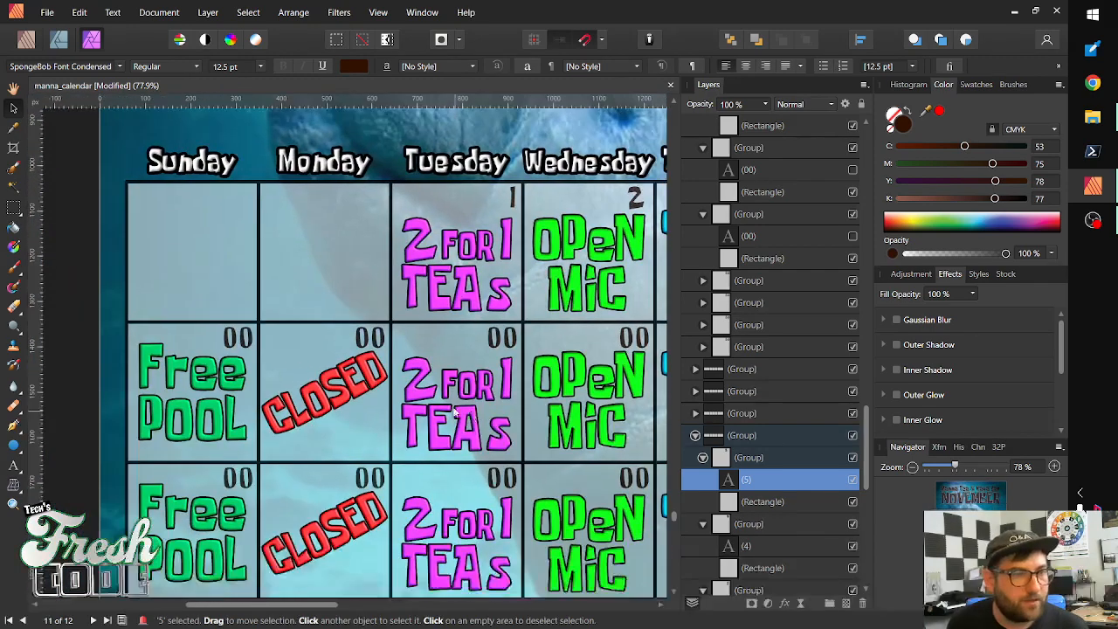
Change the second-row Sunday placeholder date to 6 and nudge it rightward into the corner of its box
left_click(238, 343)
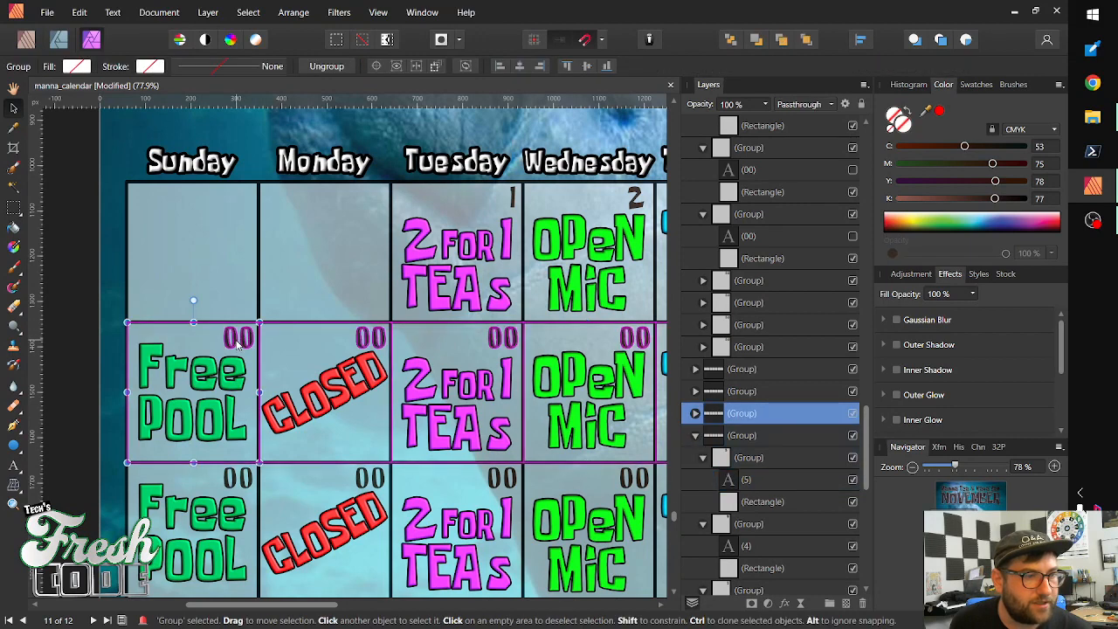
double_click(238, 339)
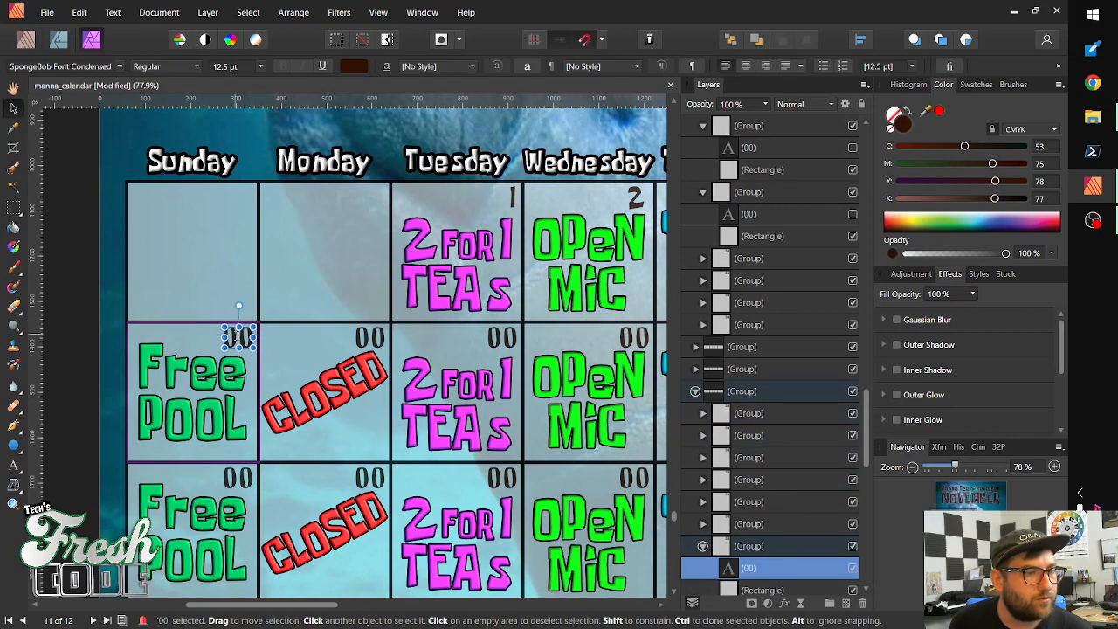
key("BackSpace")
key("BackSpace")
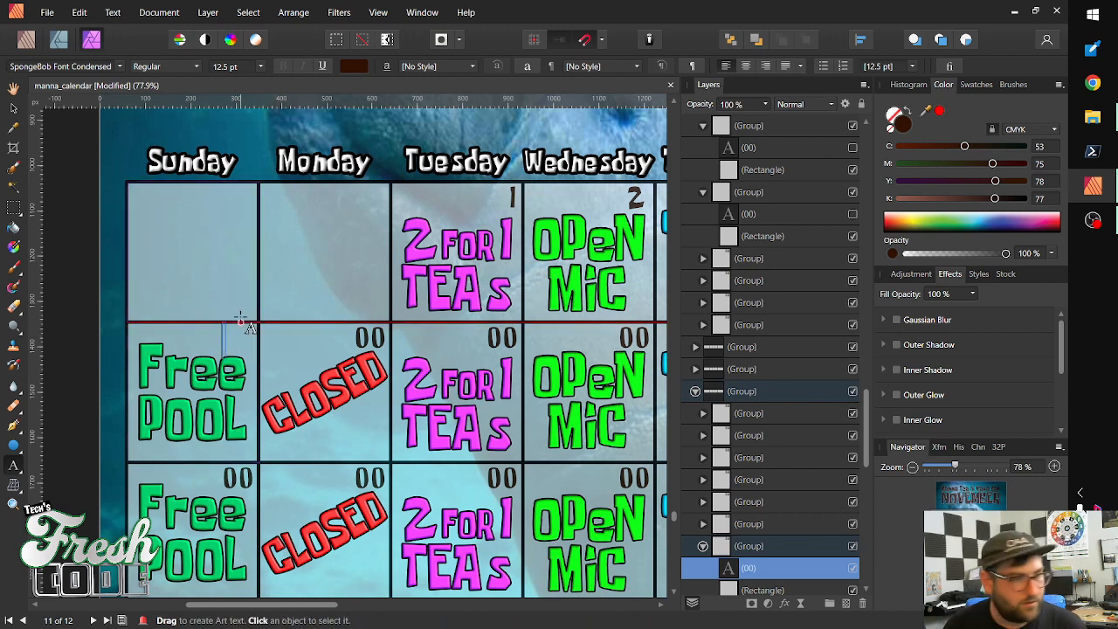
type("6")
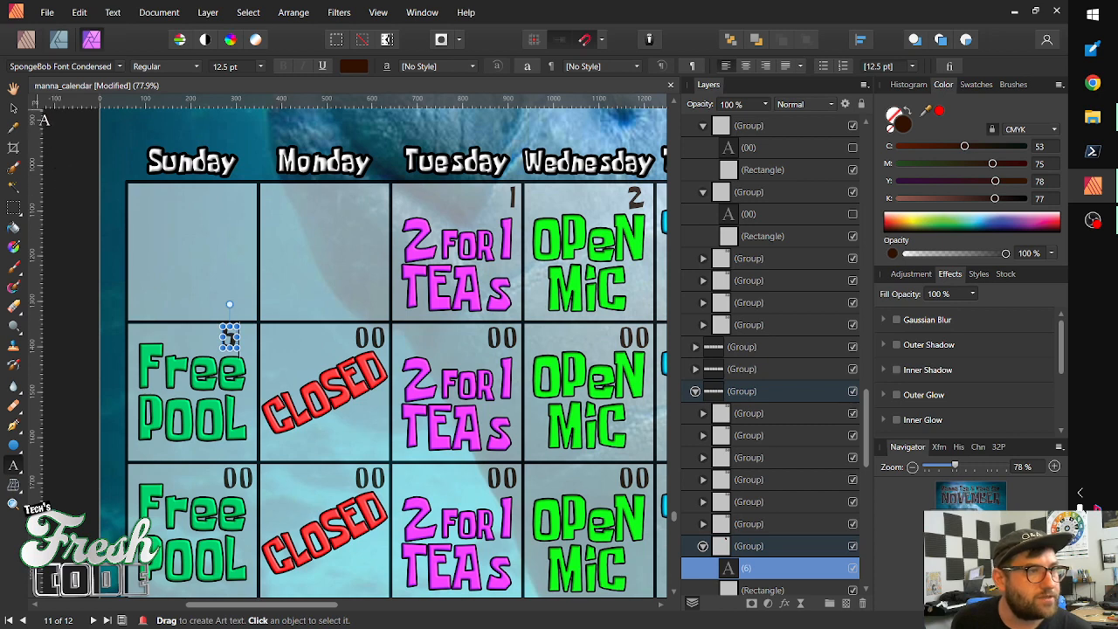
left_click(13, 108)
key("shift+Right")
key("shift+Right")
key("shift+Right")
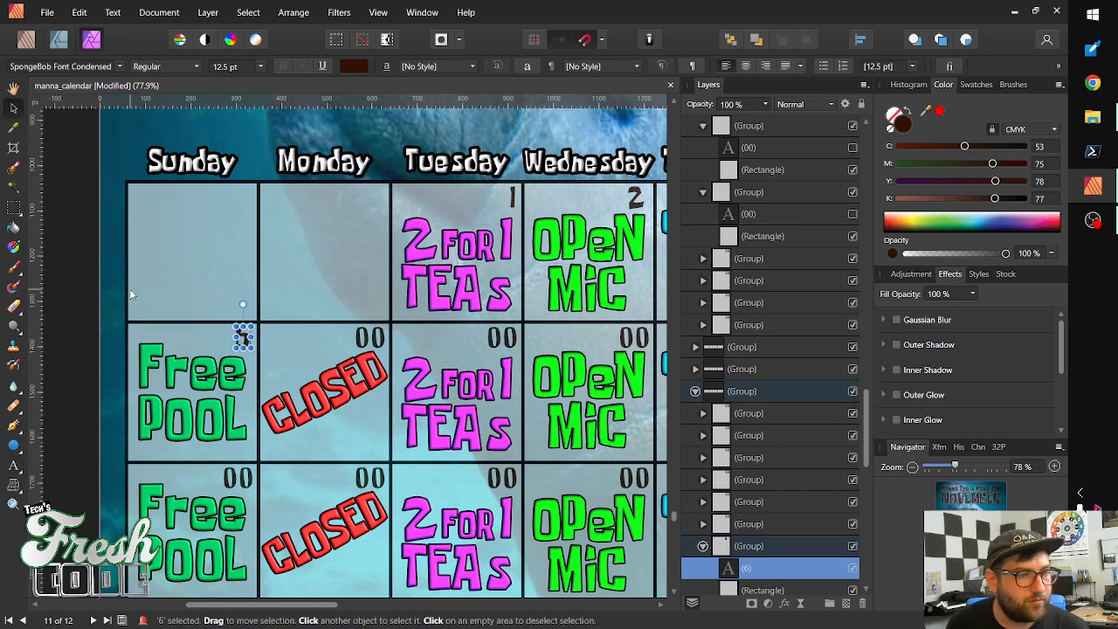
Change the second-row Monday placeholder date to 7 and nudge it rightward into the corner of its box
left_click(370, 341)
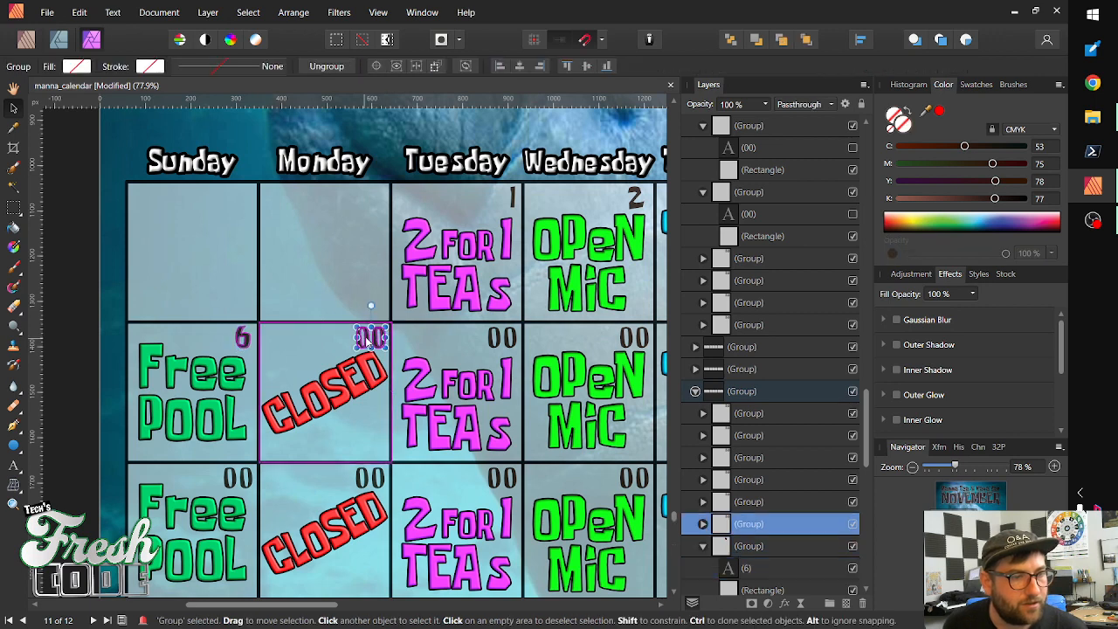
double_click(371, 340)
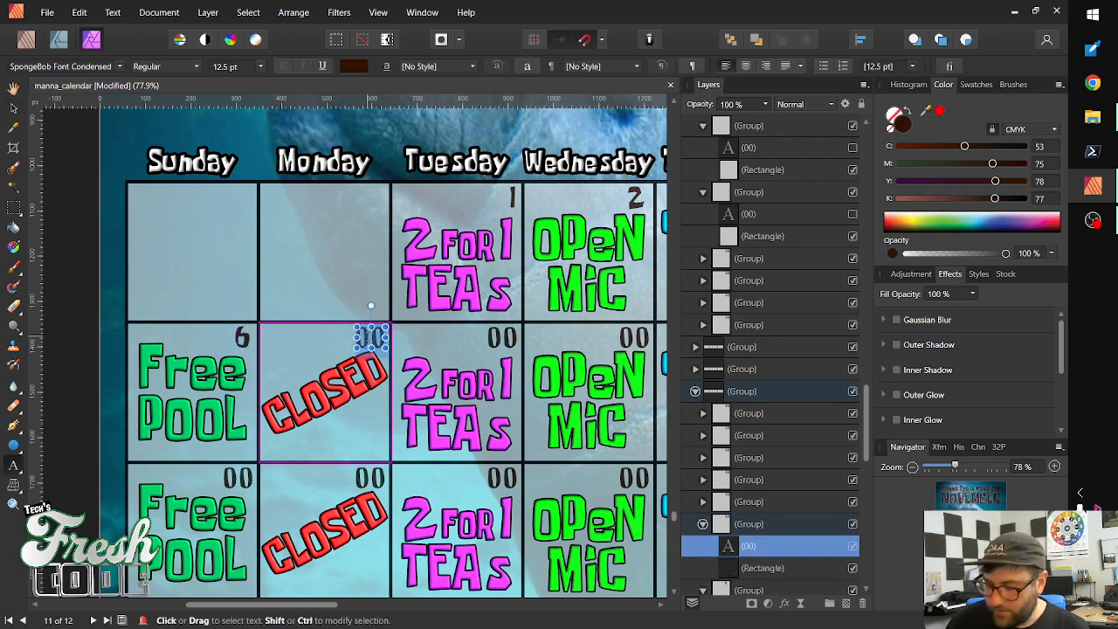
key("BackSpace")
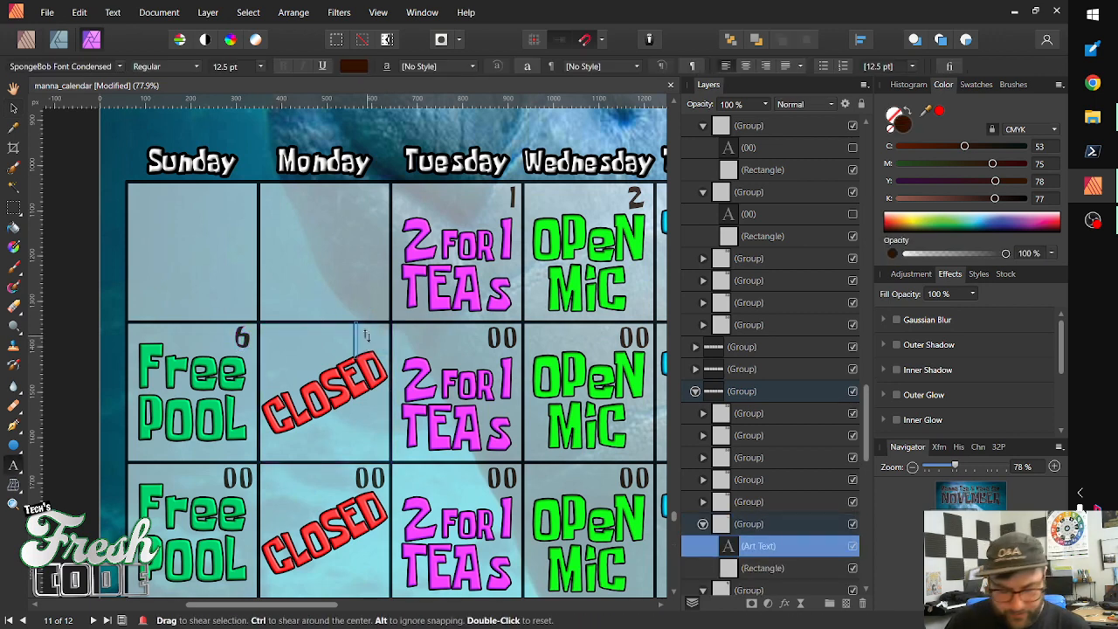
type("7")
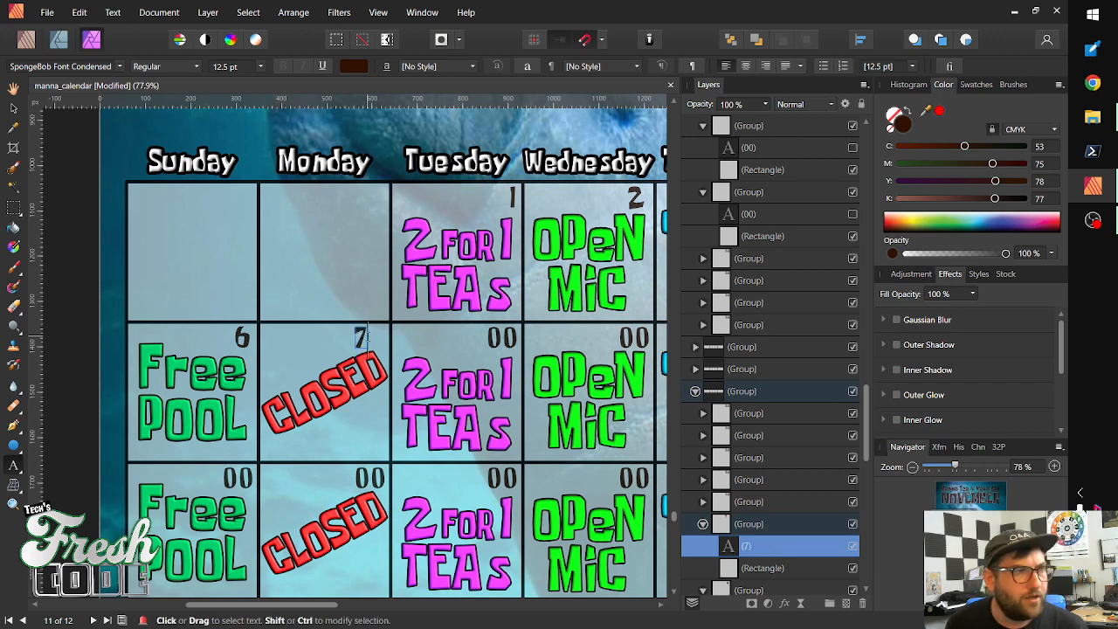
left_click(13, 108)
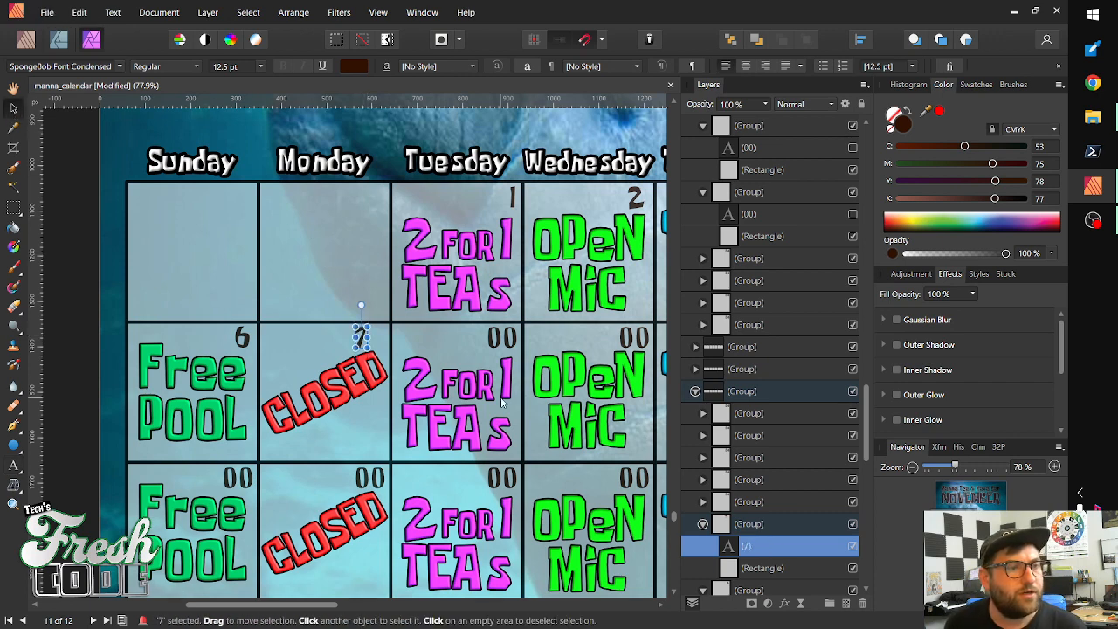
key("shift+Right")
key("shift+Right")
key("shift+Right")
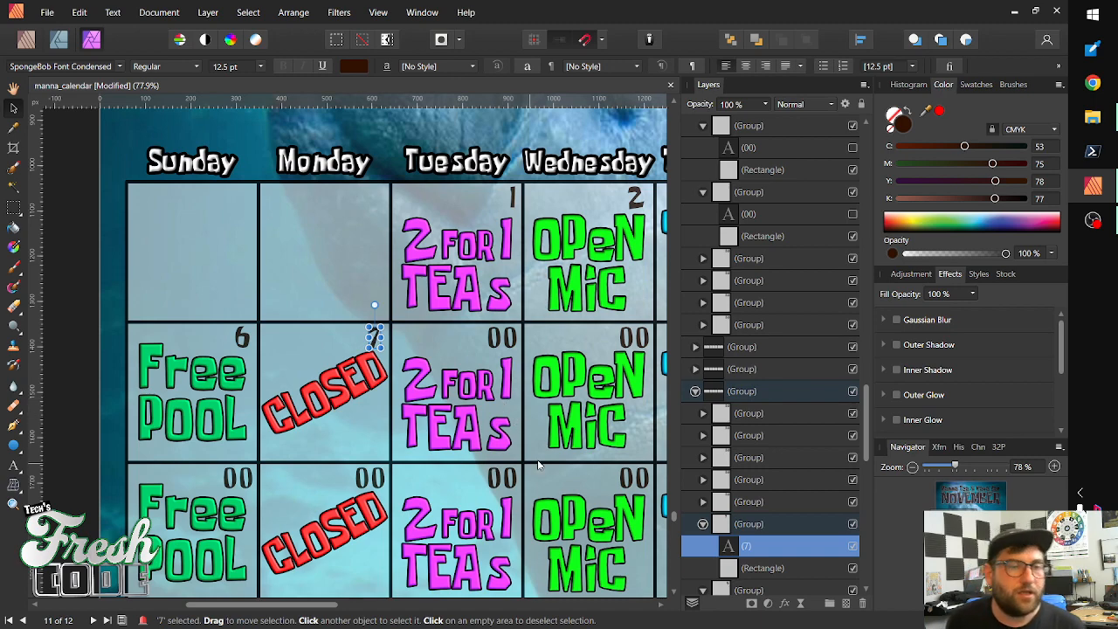
Change the second-row Tuesday placeholder date to 8 and nudge it rightward into the corner of its box
scroll(524, 395, "down", 2)
scroll(535, 395, "down", 1)
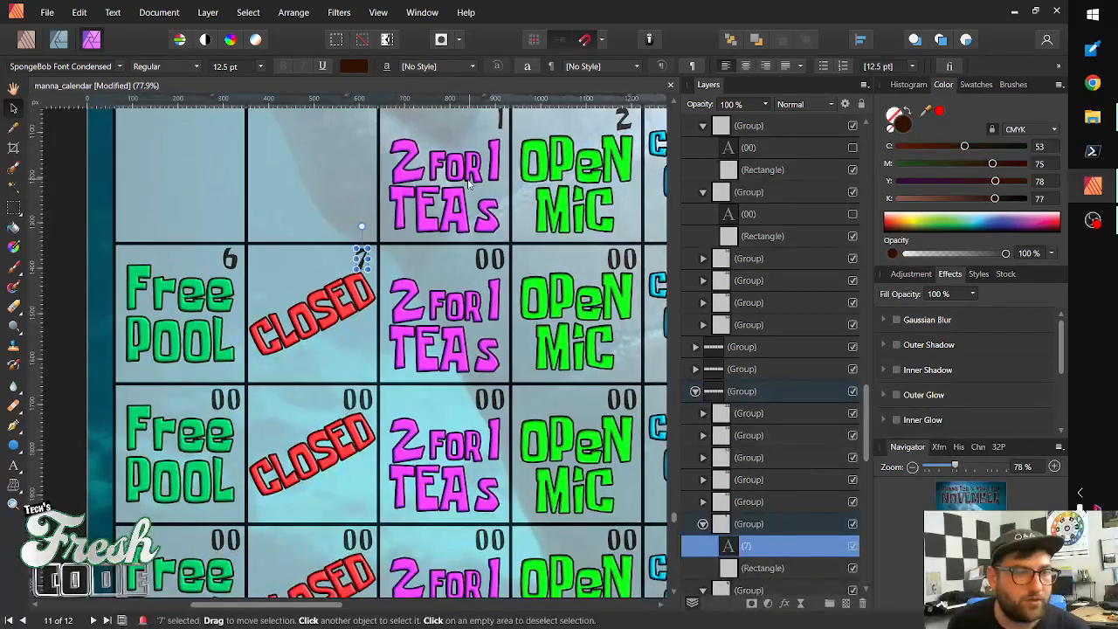
left_click(489, 261)
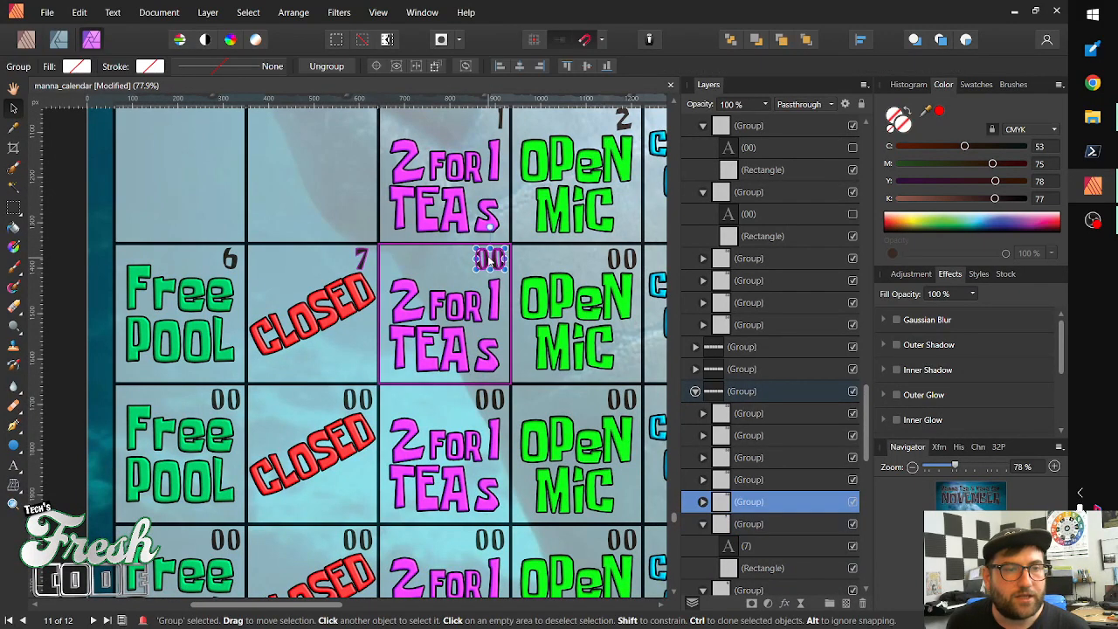
double_click(490, 259)
left_click(490, 259)
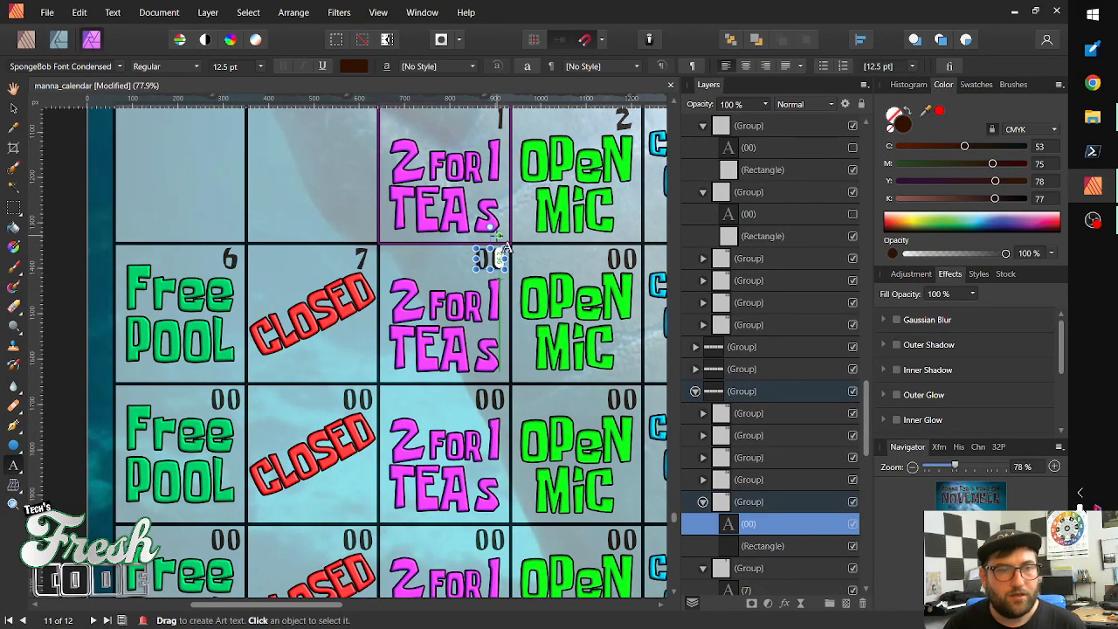
key("BackSpace")
key("BackSpace")
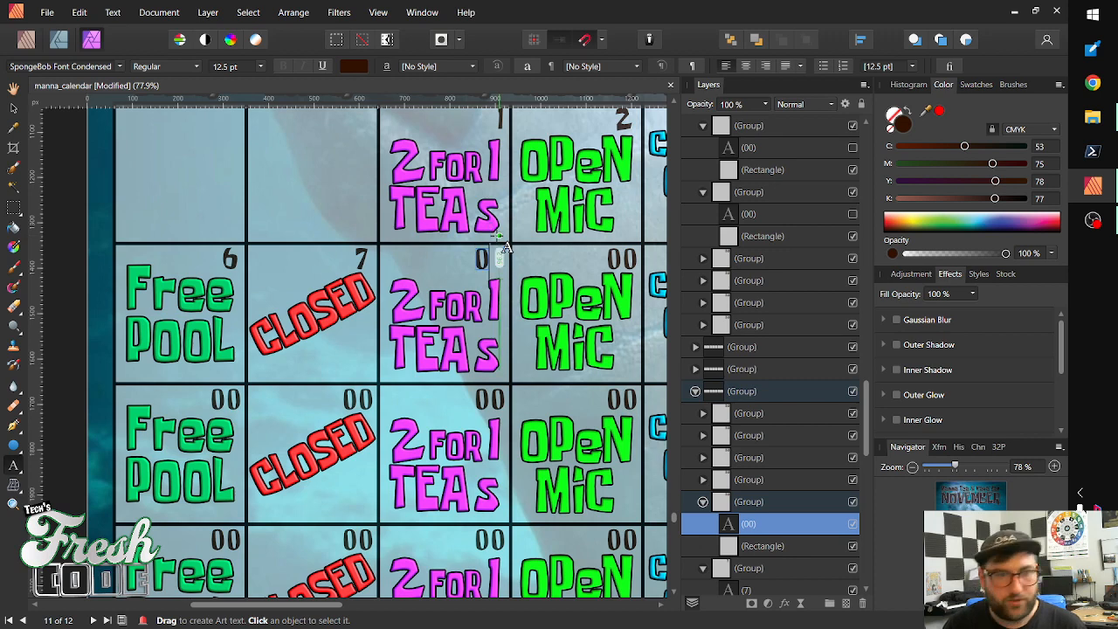
type("8")
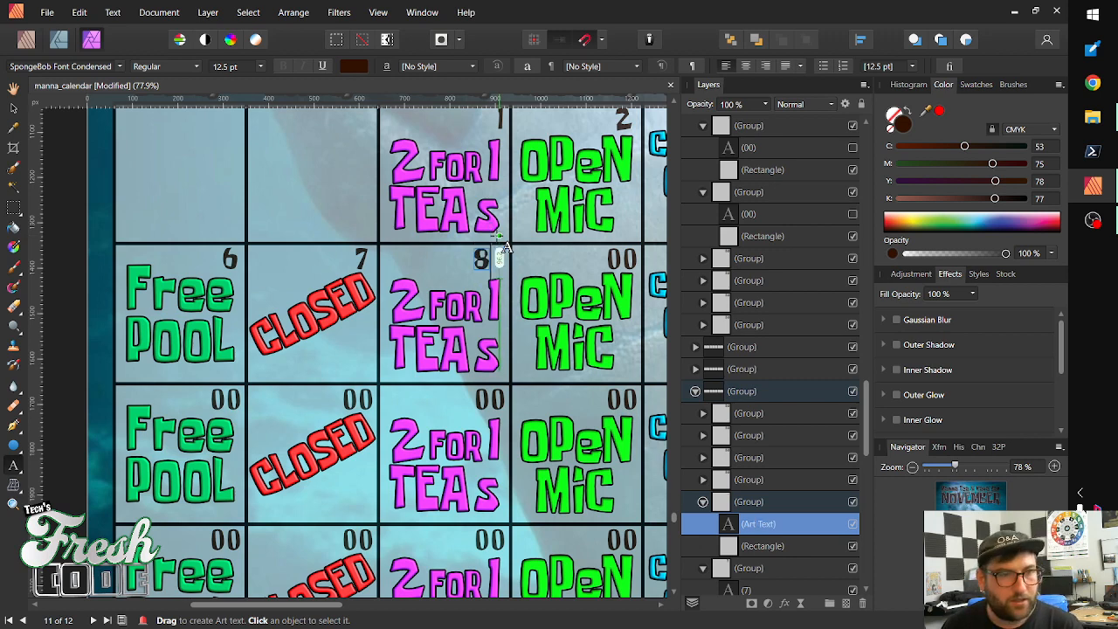
key("Escape")
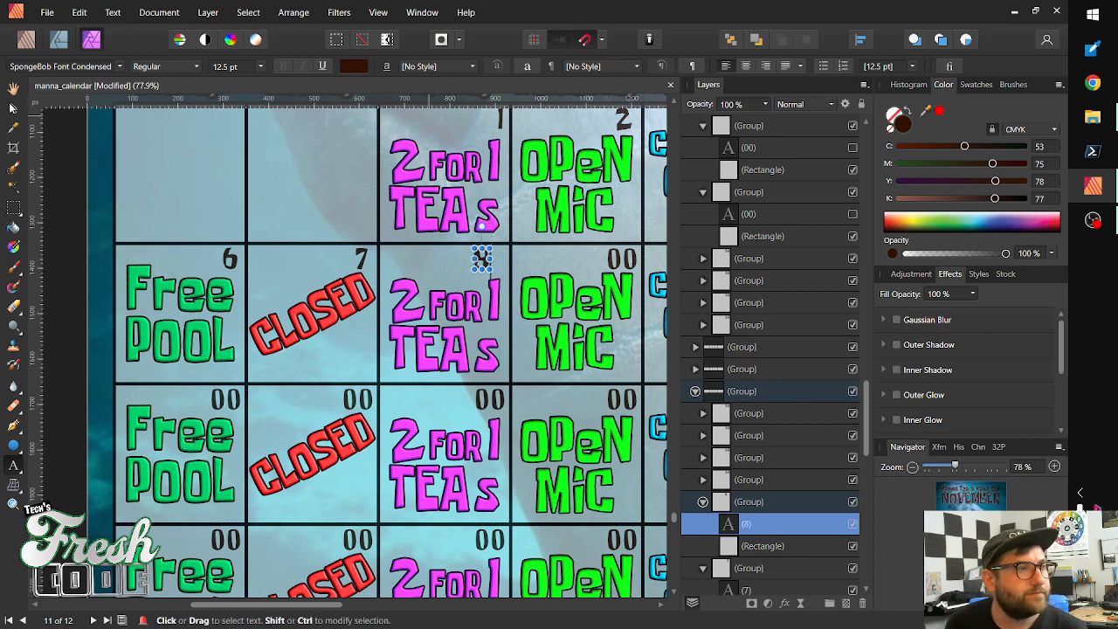
left_click(13, 108)
key("shift+Right")
key("shift+Right")
key("shift+Right")
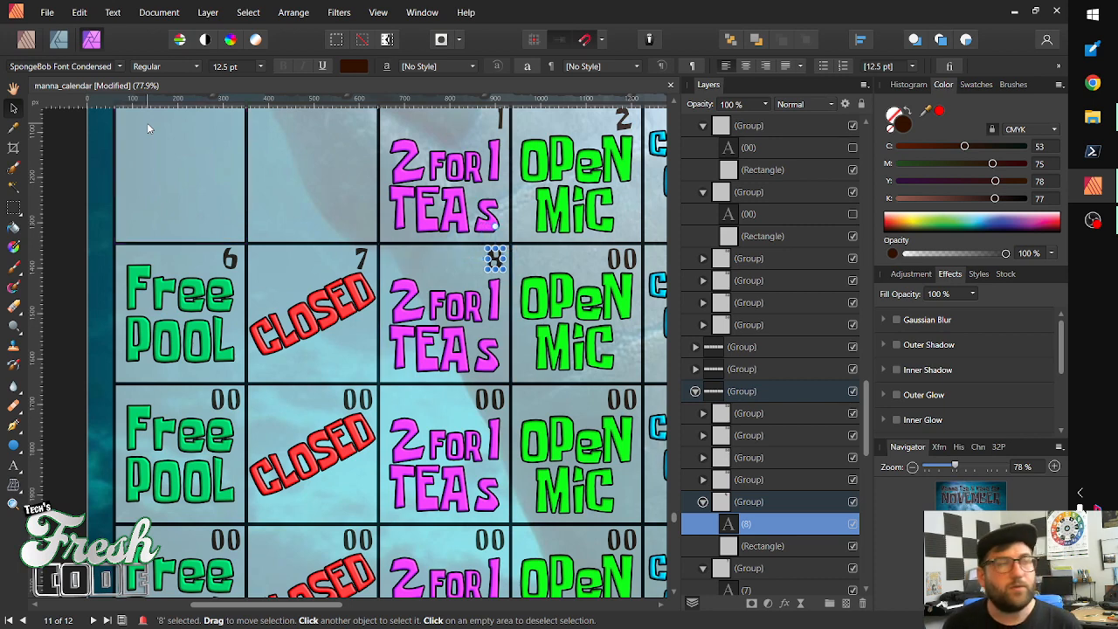
Change the second-row Wednesday placeholder date to 9 and move it rightward into the corner of its box
left_click(624, 264)
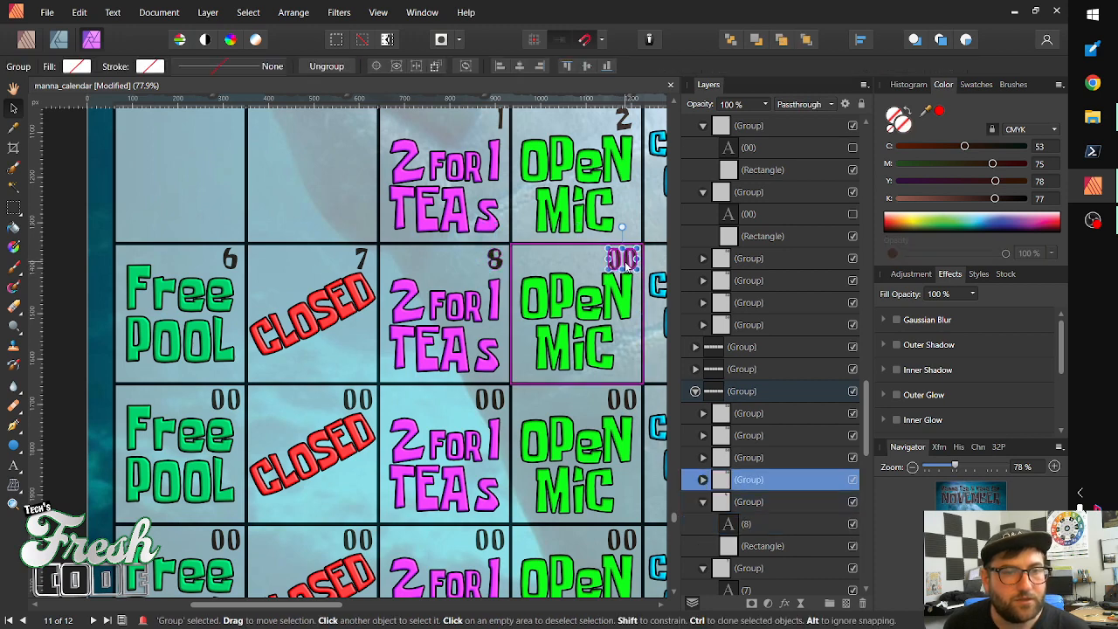
double_click(625, 263)
double_click(623, 258)
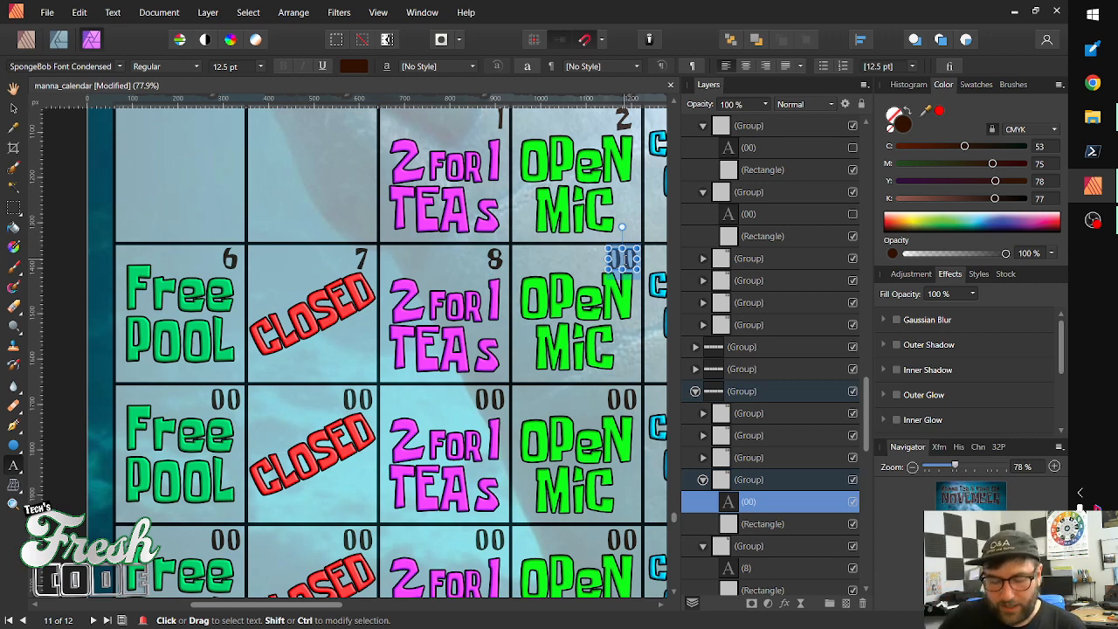
type("9")
key("Escape")
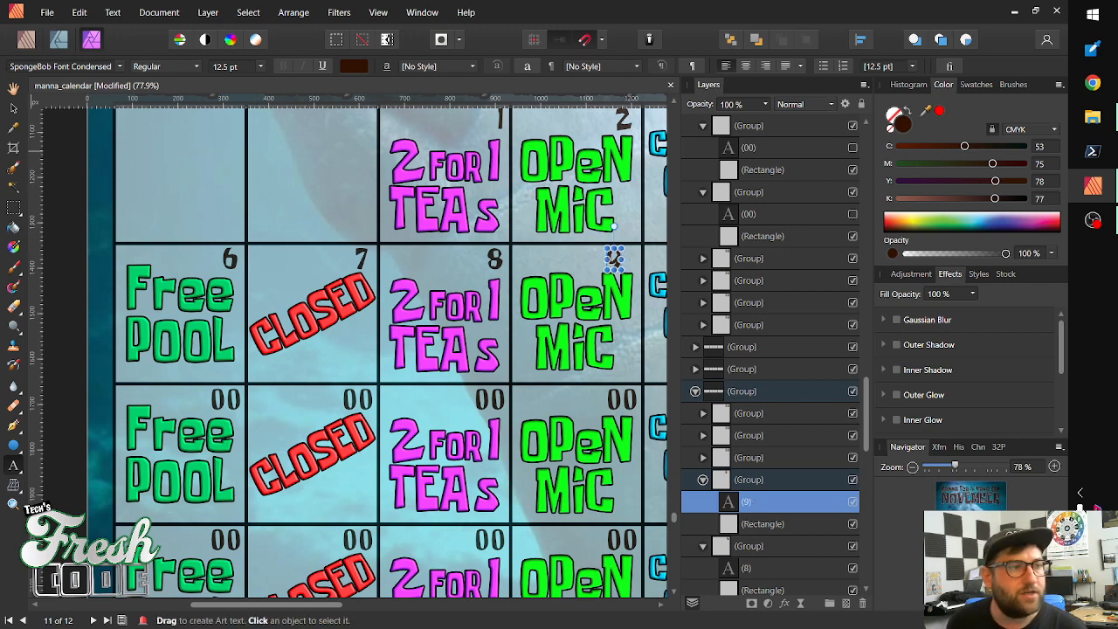
left_click(14, 108)
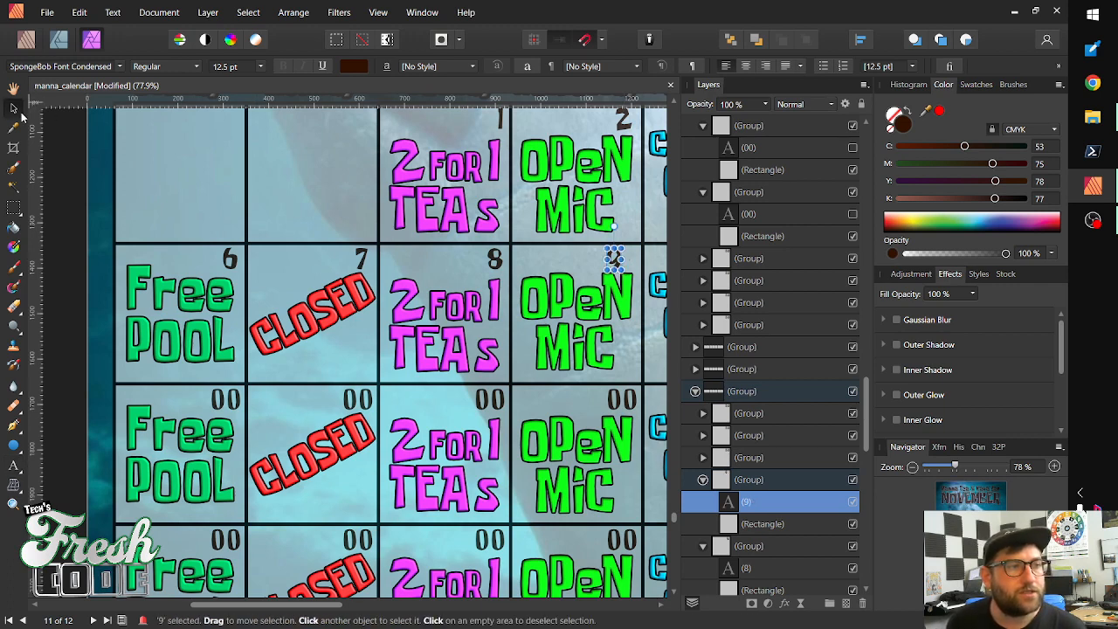
left_click_drag(614, 259, 628, 259)
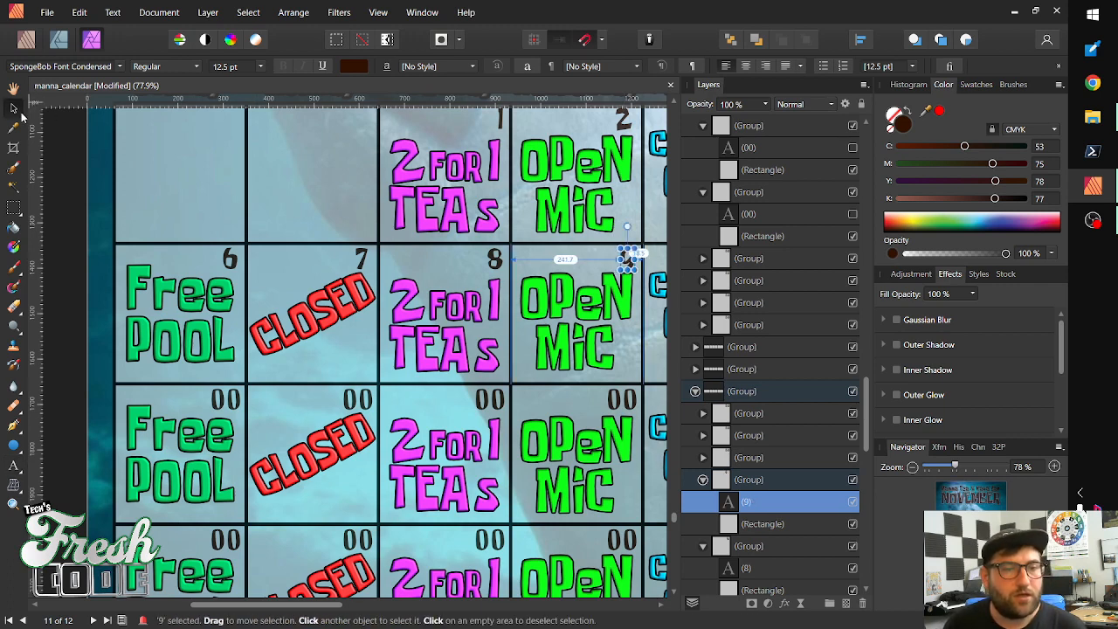
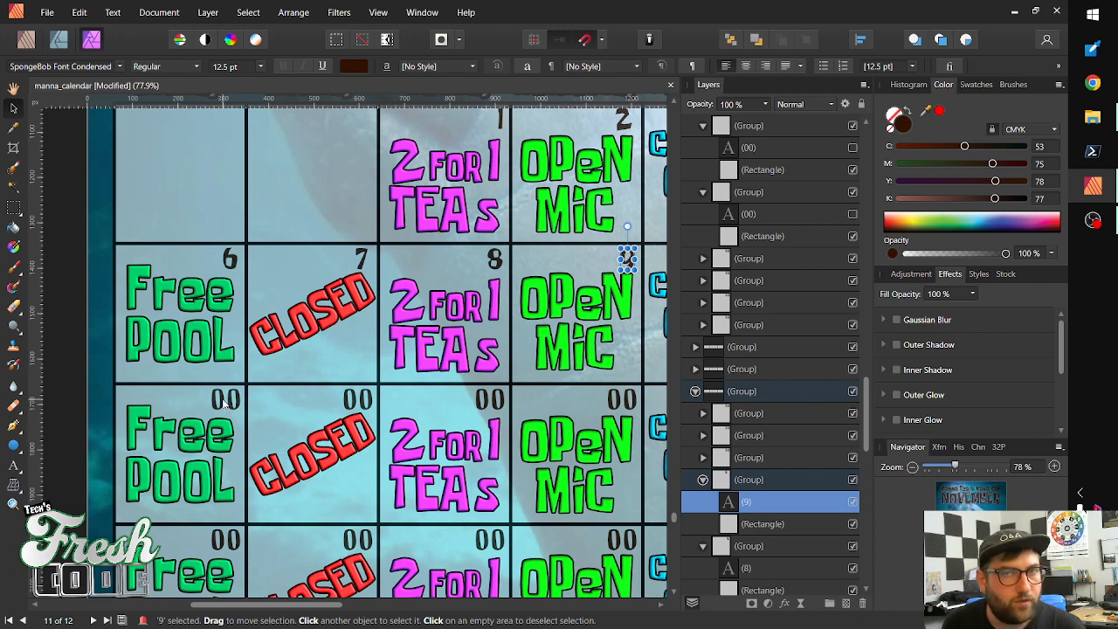
left_click(223, 400)
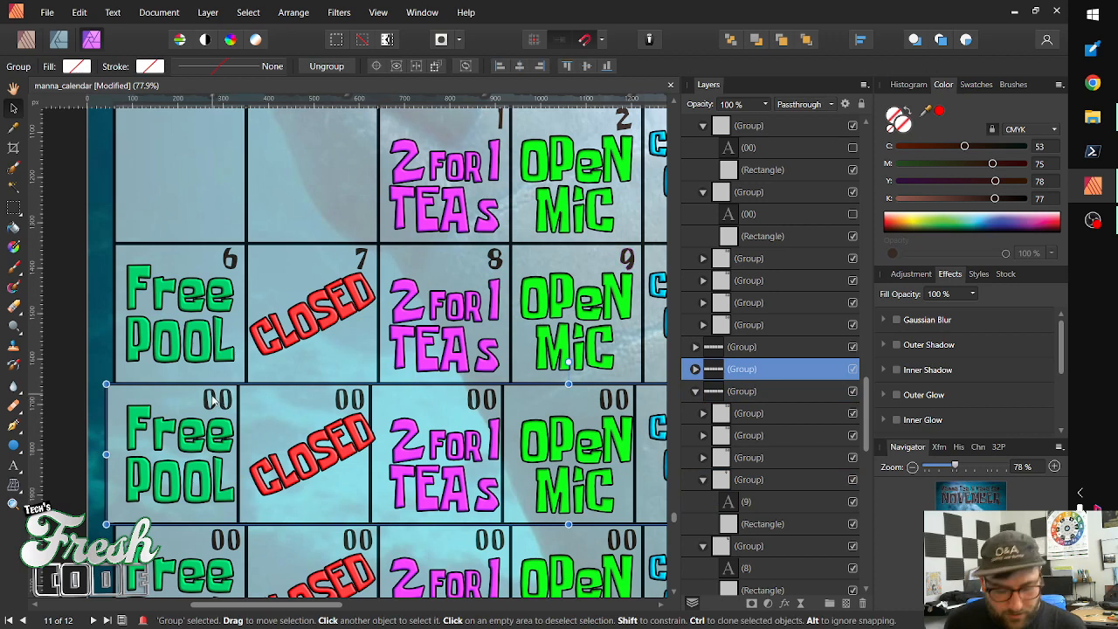
left_click(217, 402)
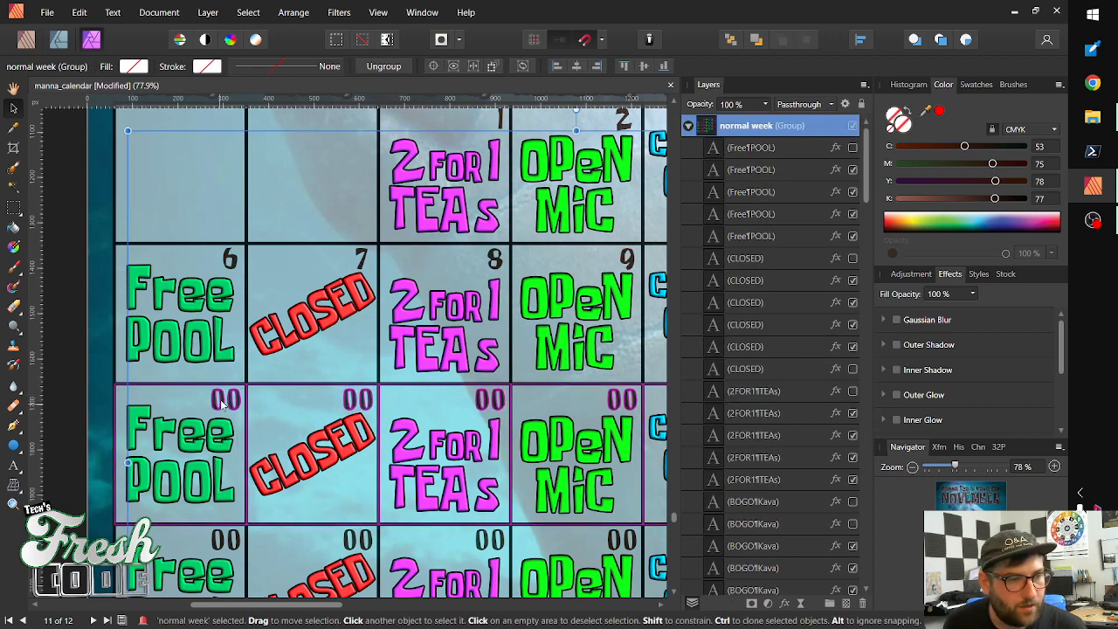
key("ctrl+z")
key("ctrl+z")
key("ctrl+z")
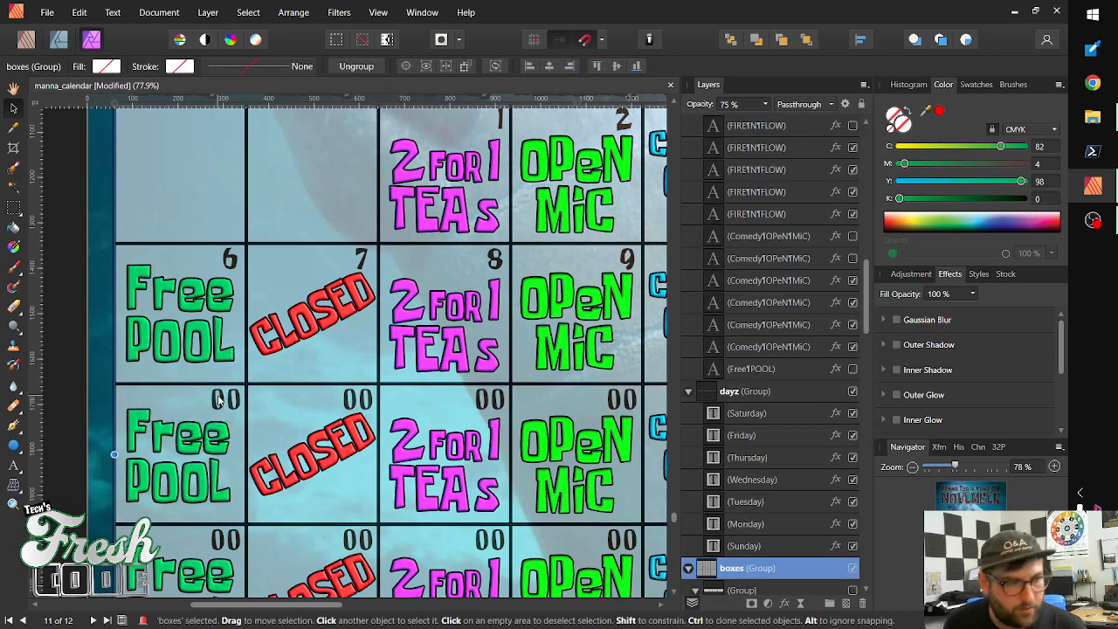
key("ctrl+z")
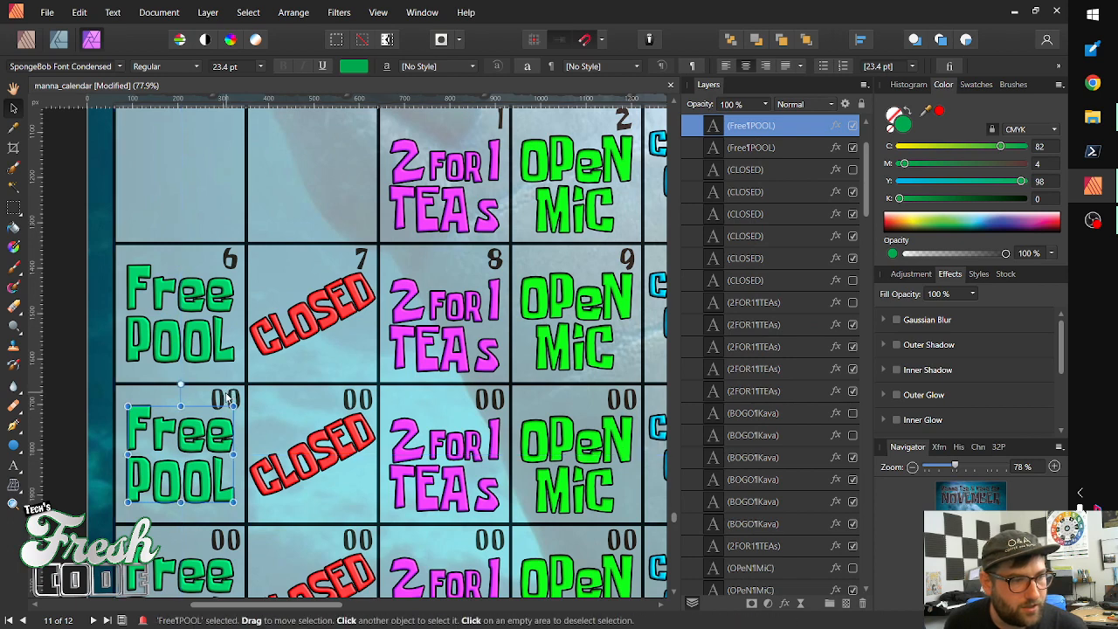
key("ctrl+z")
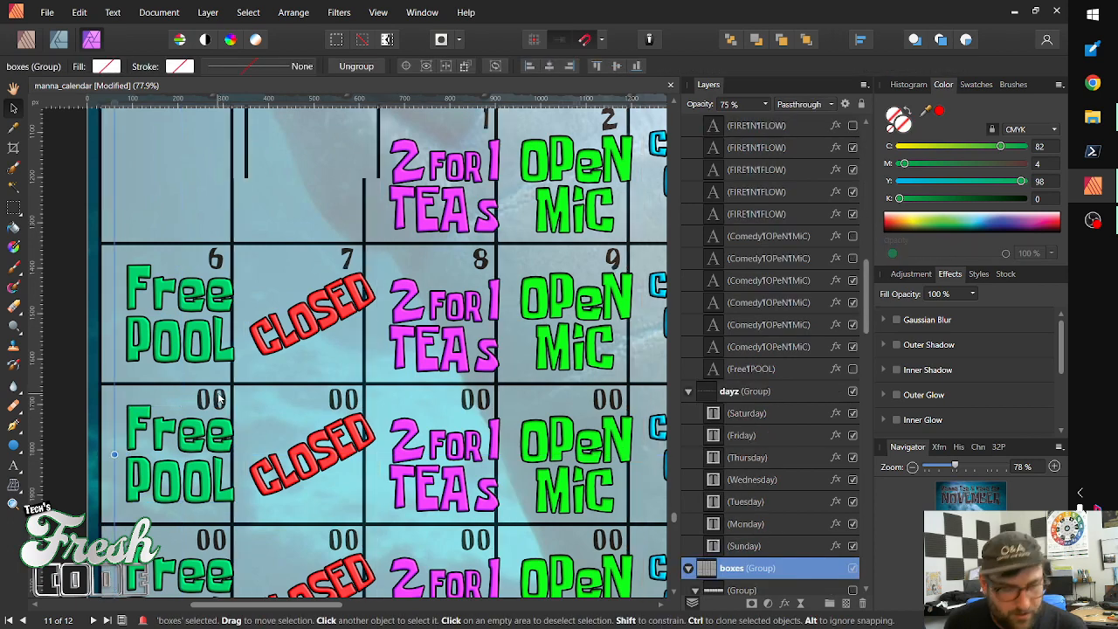
key("ctrl+z")
key("ctrl+z")
key("ctrl+z")
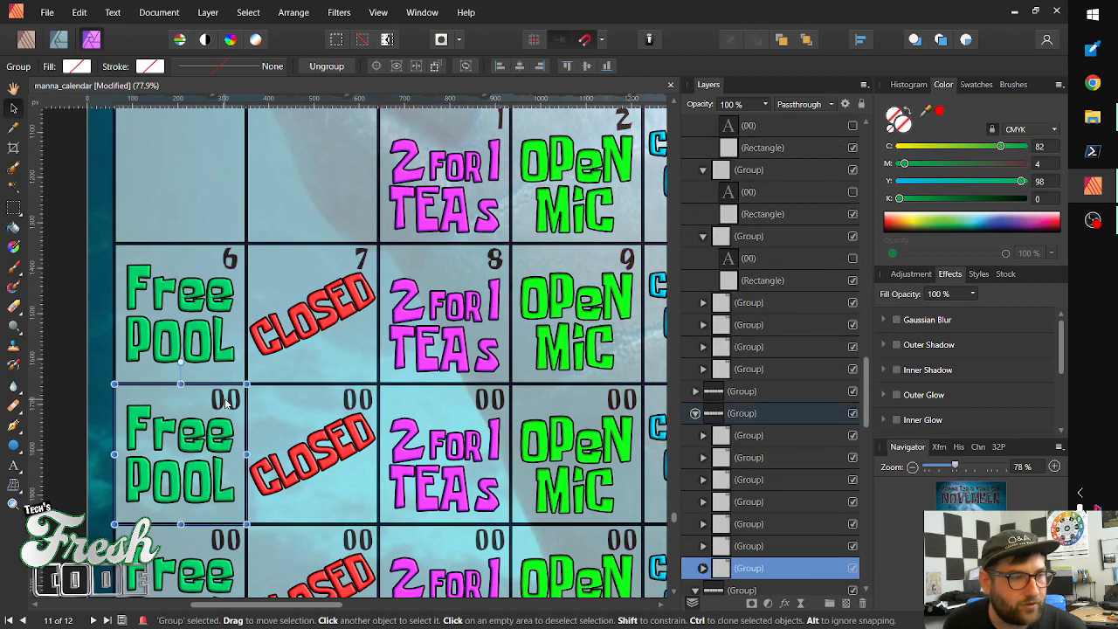
Change the third-row Sunday placeholder date to 13 and nudge it rightward into the corner of its box
double_click(226, 400)
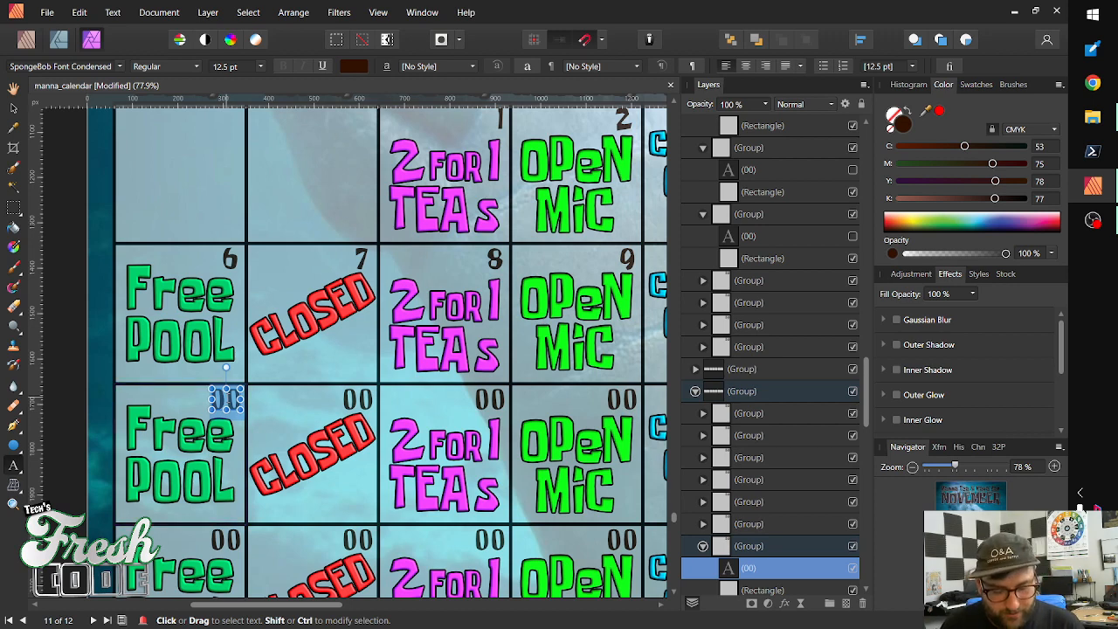
type("13")
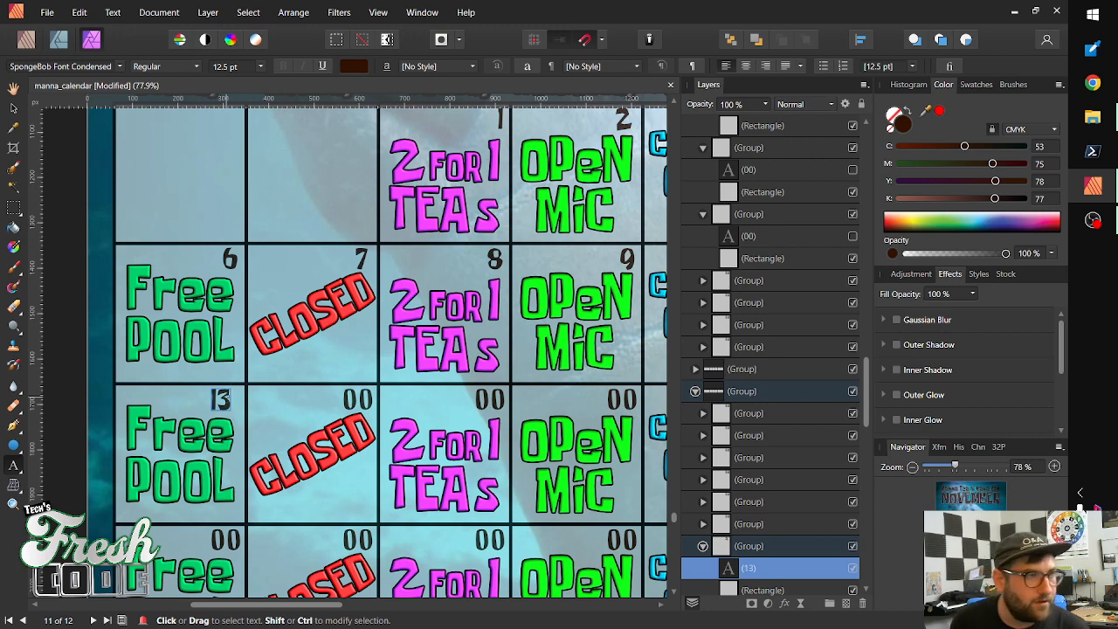
key("Escape")
left_click(13, 108)
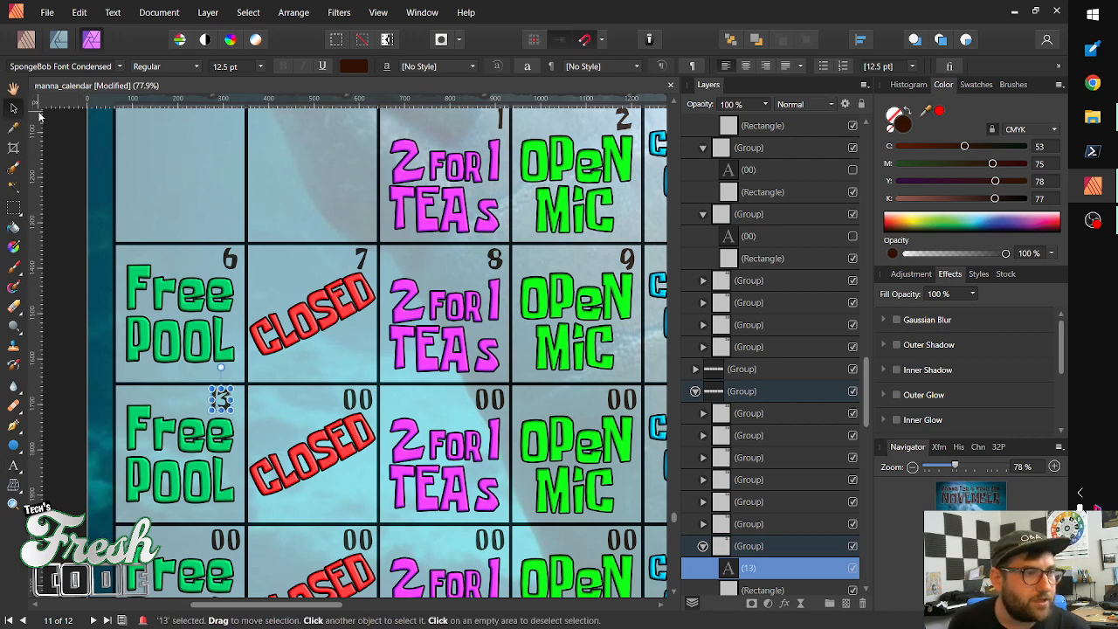
key("shift+Right")
key("shift+Right")
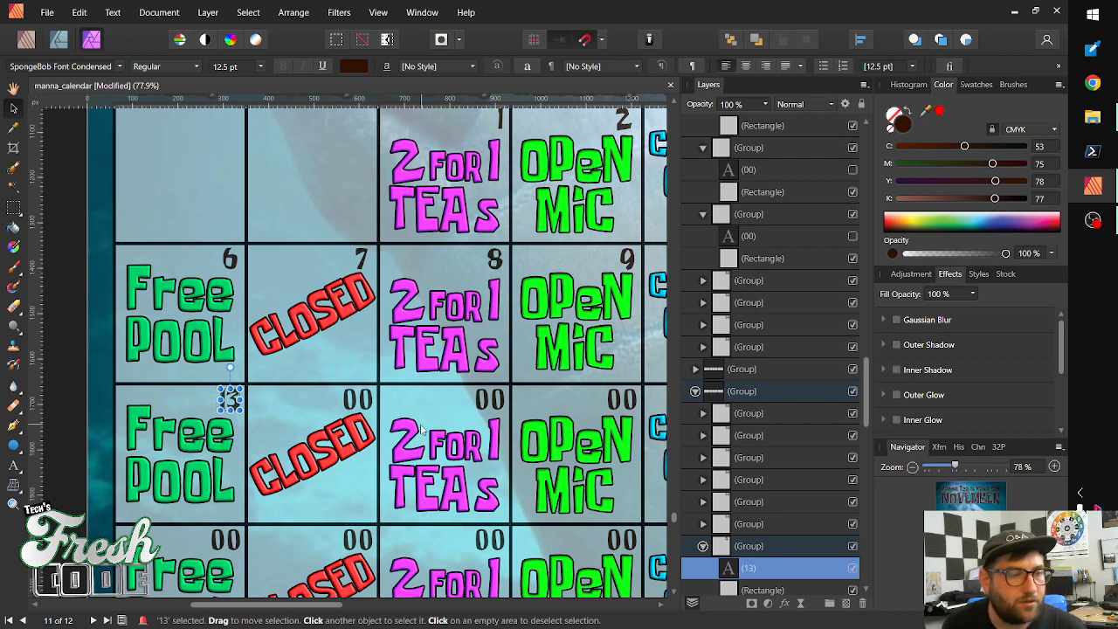
Change the third-row Monday placeholder date to 14 and nudge it rightward into the corner of its box
double_click(358, 402)
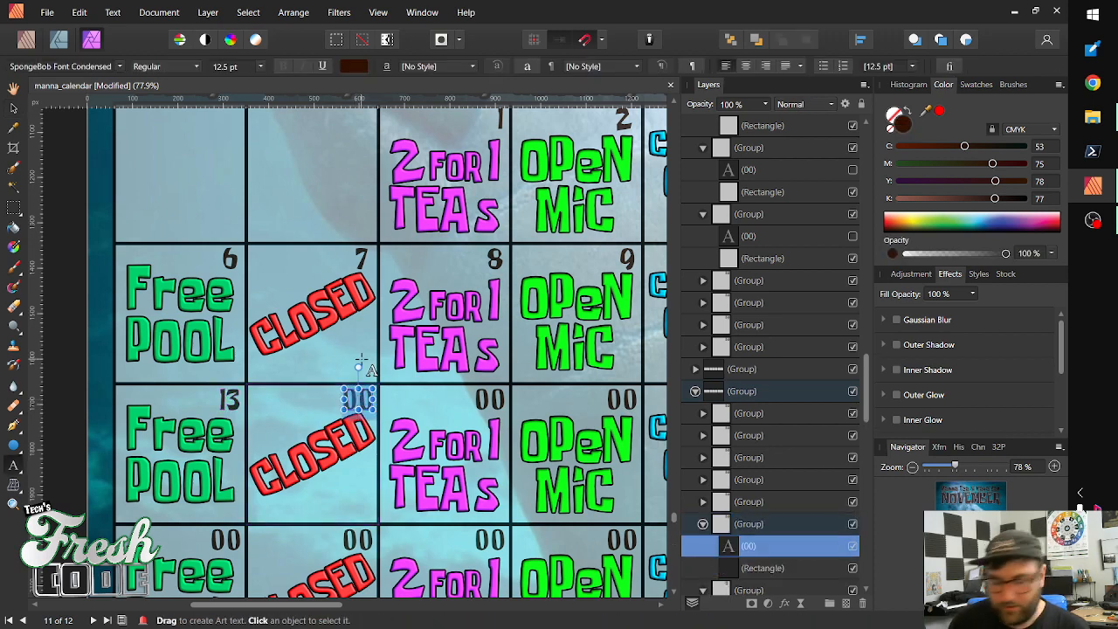
key("BackSpace")
type("14")
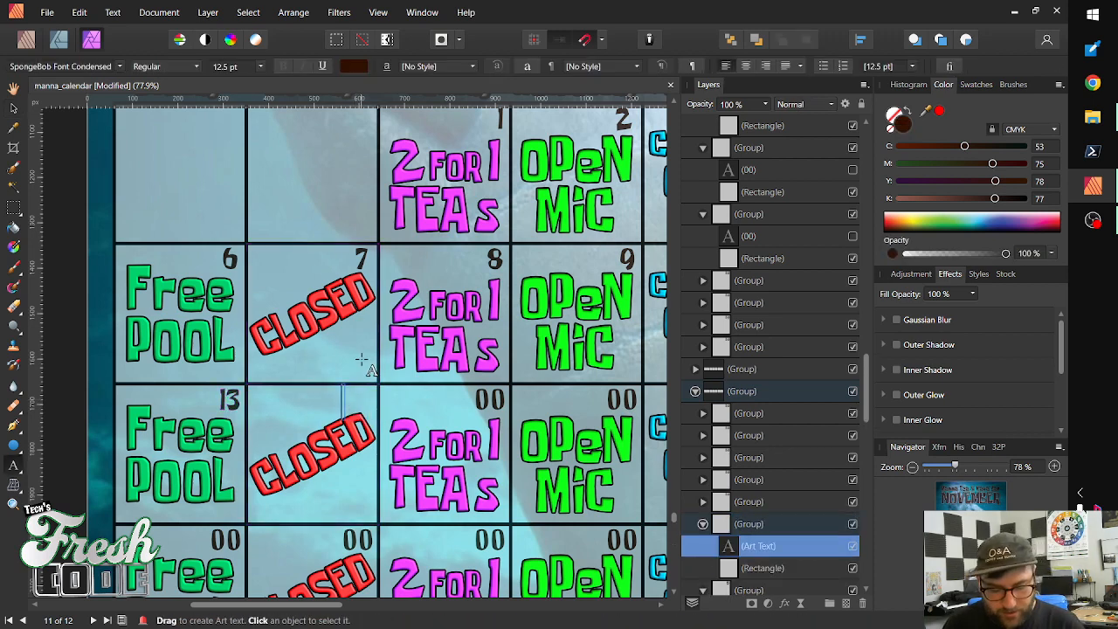
key("Escape")
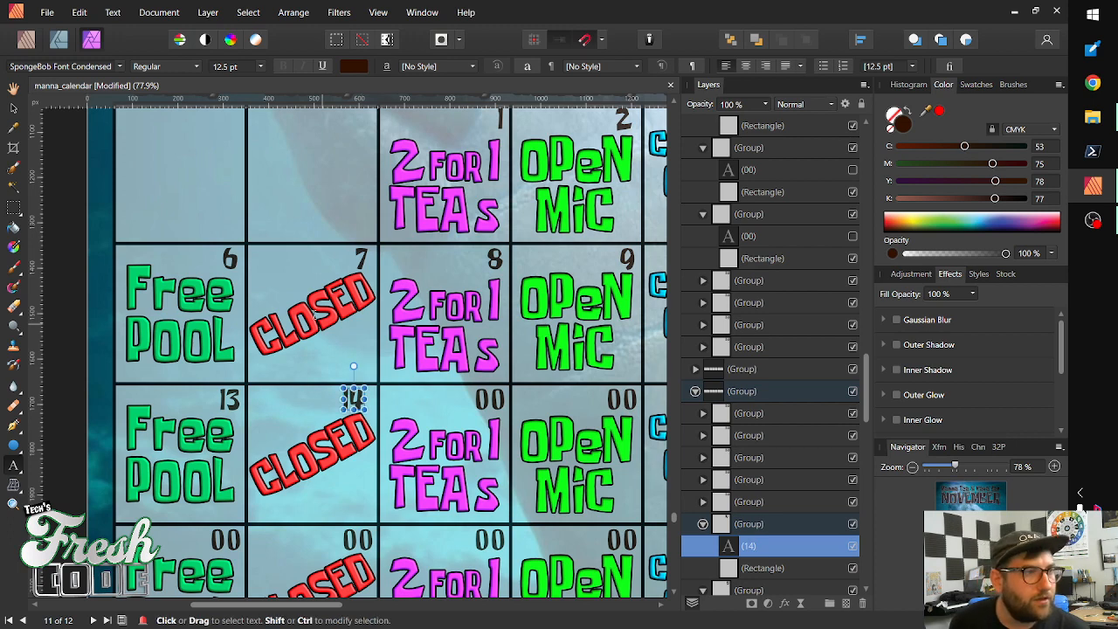
left_click(13, 107)
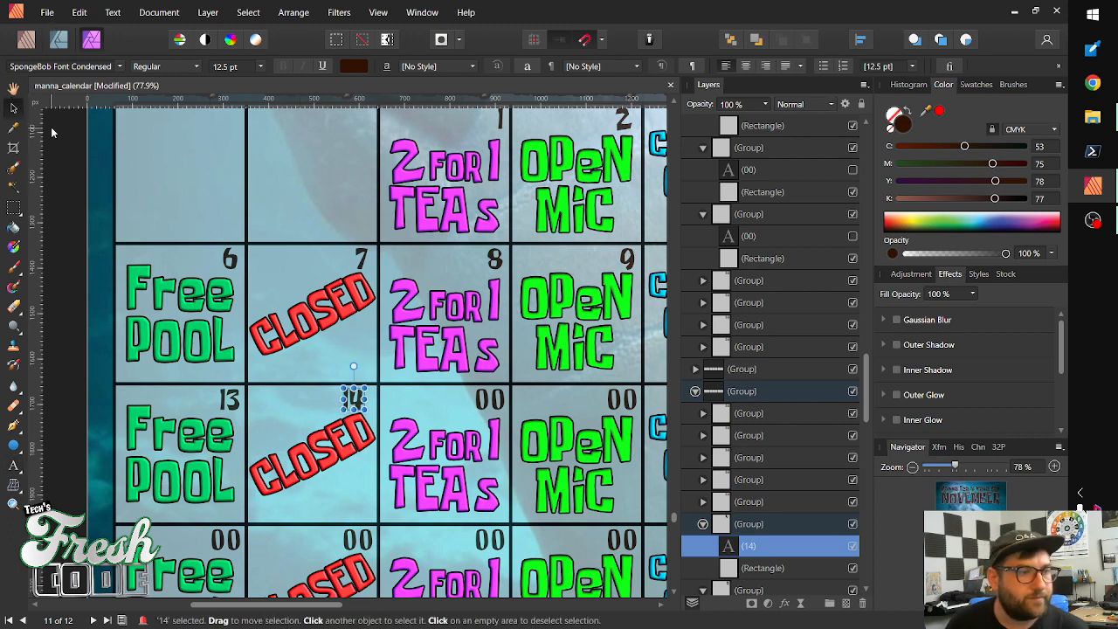
key("shift+Right")
key("shift+Right")
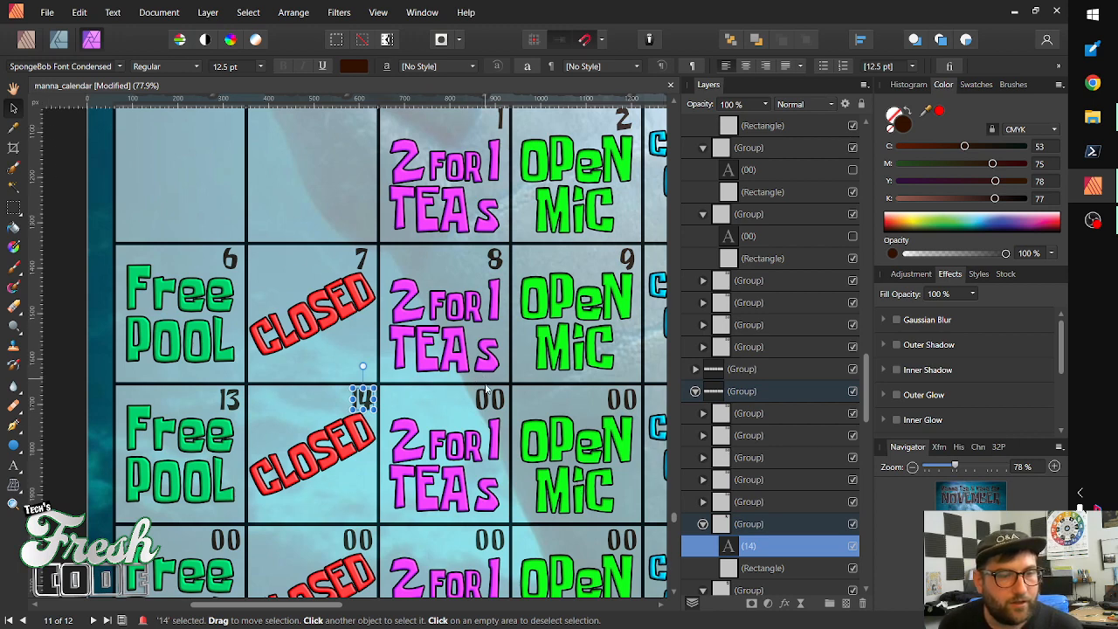
Change the third-row Tuesday placeholder date to 15 and nudge it rightward into the corner of its box
left_click(481, 407)
double_click(482, 404)
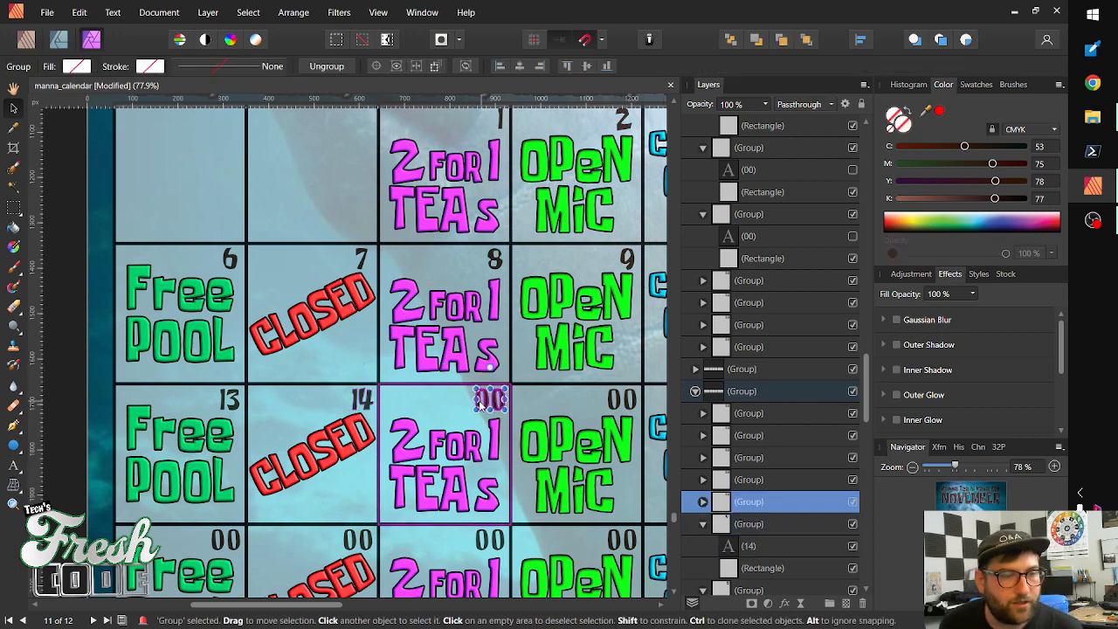
left_click(486, 402)
left_click(488, 404)
double_click(487, 402)
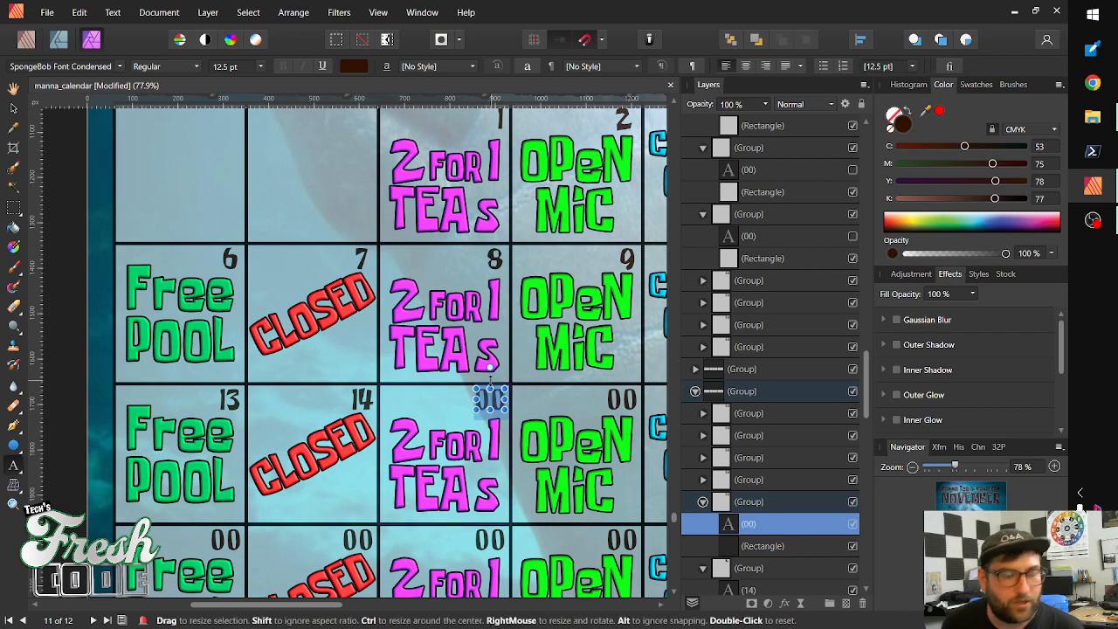
type("15")
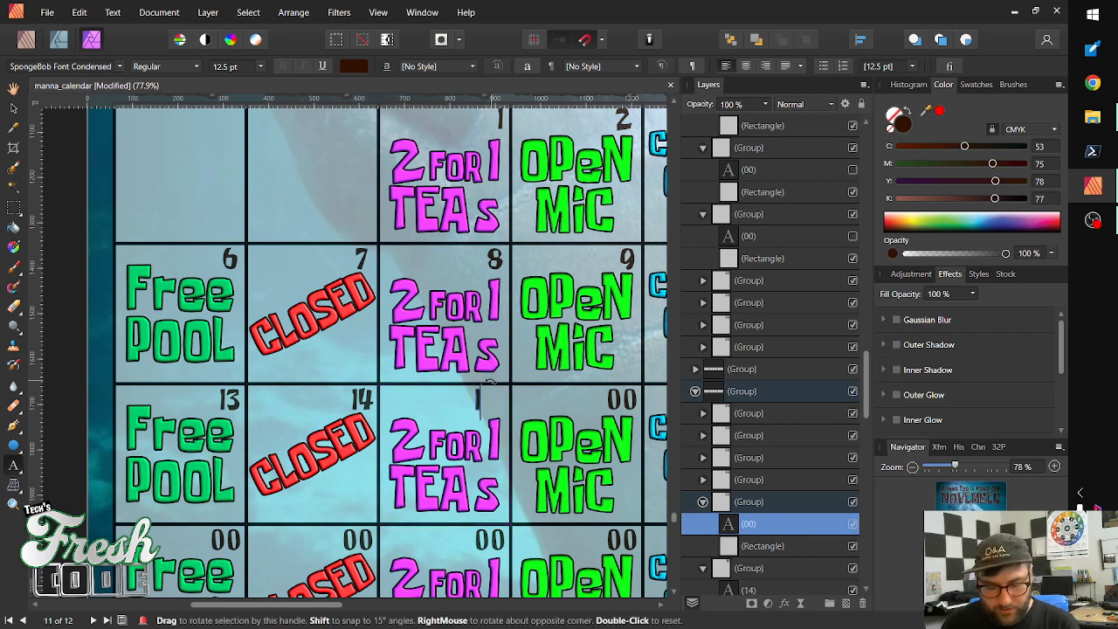
left_click(15, 109)
key("shift+Right")
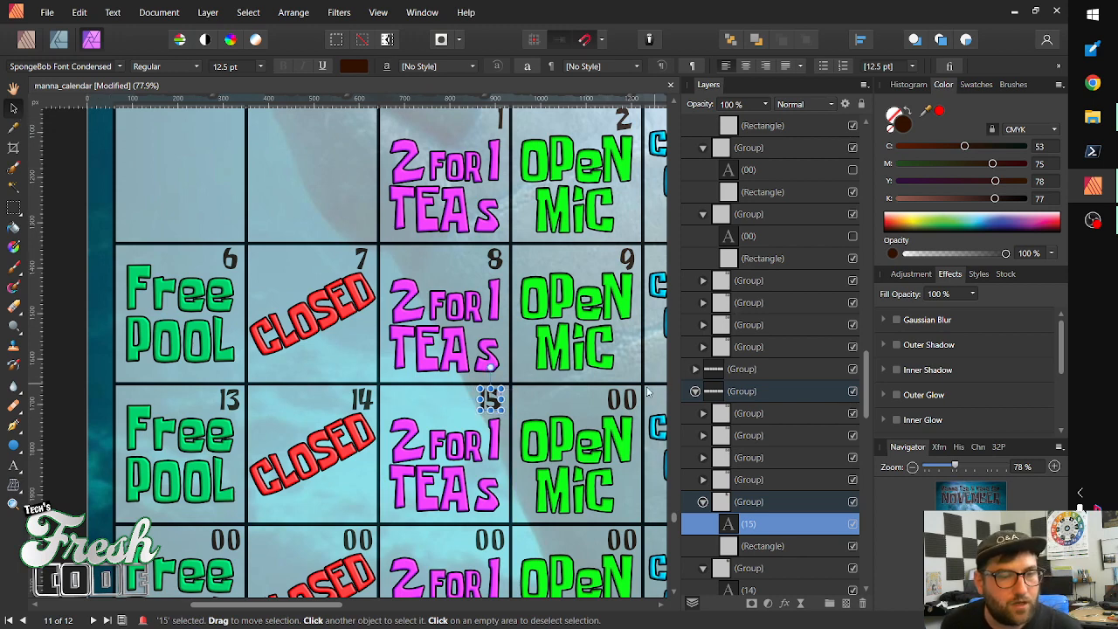
Change the third-row Wednesday placeholder date to 16 and nudge it rightward into the corner of its box
left_click(622, 402)
left_click(622, 402)
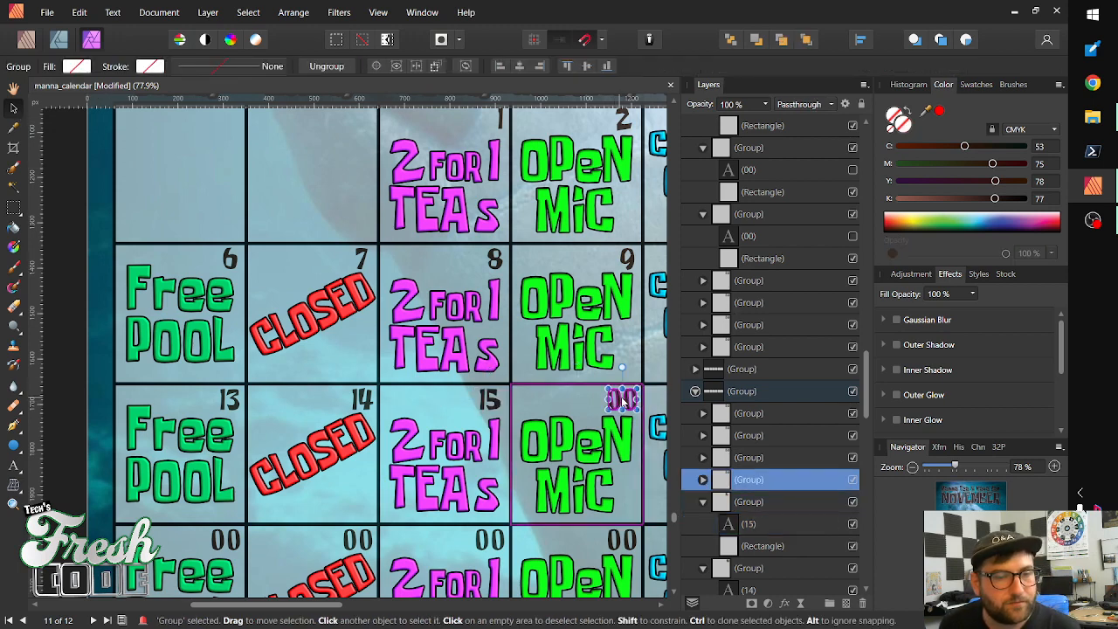
left_click(622, 400)
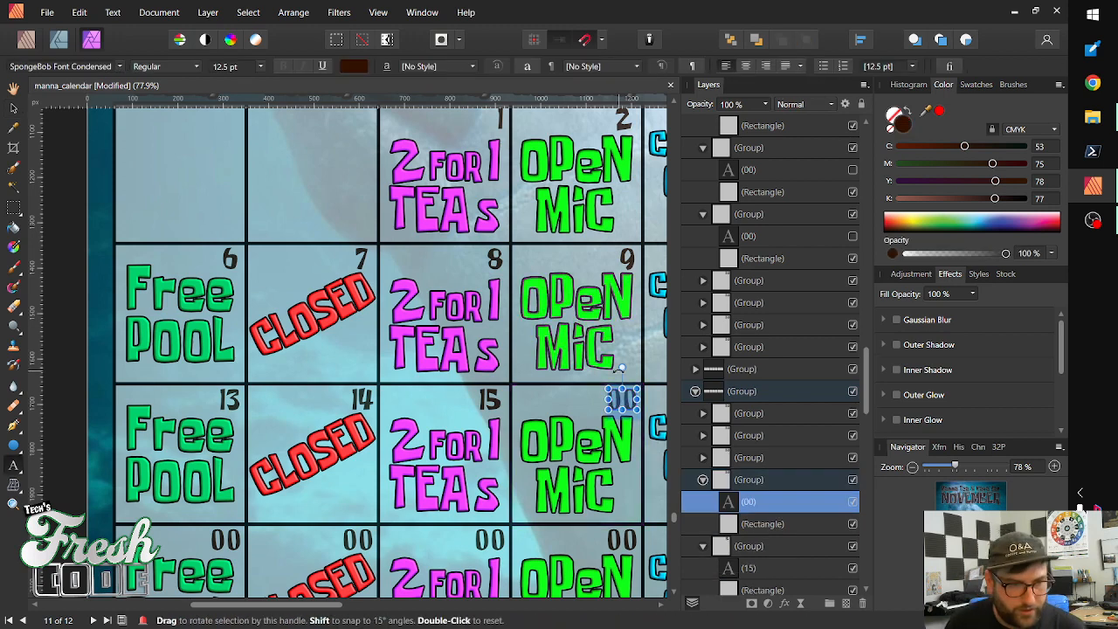
type("16")
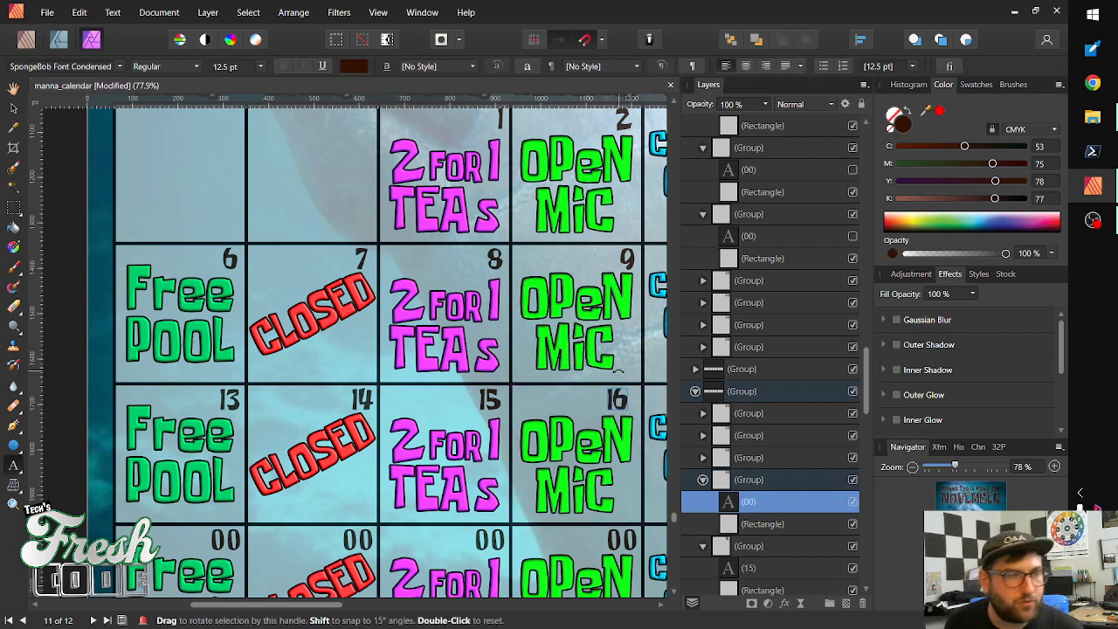
left_click(14, 108)
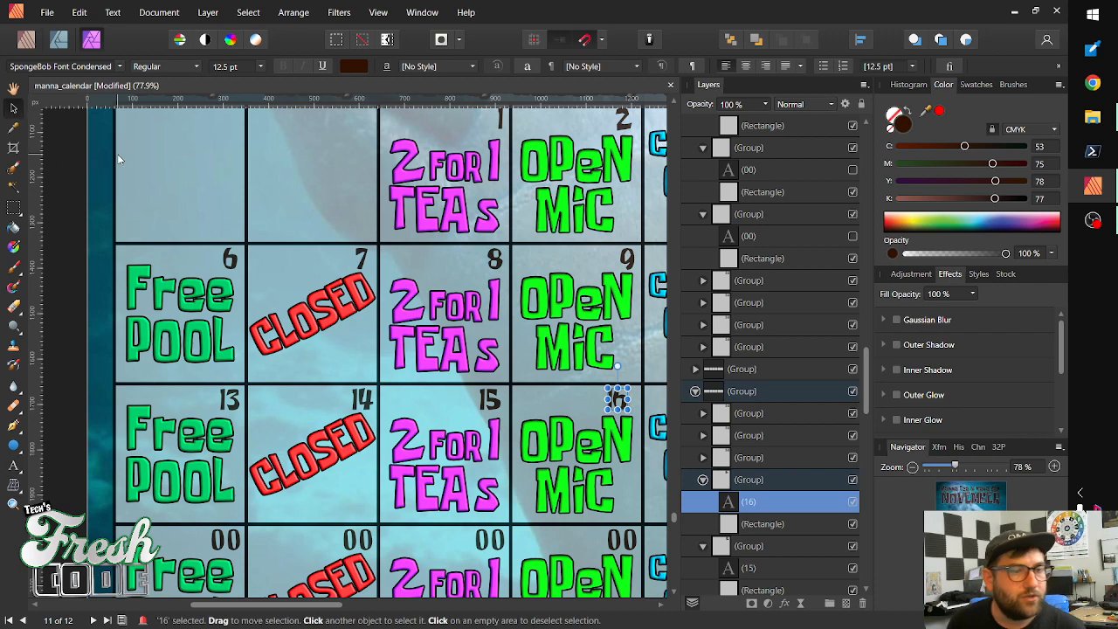
key("shift+Right")
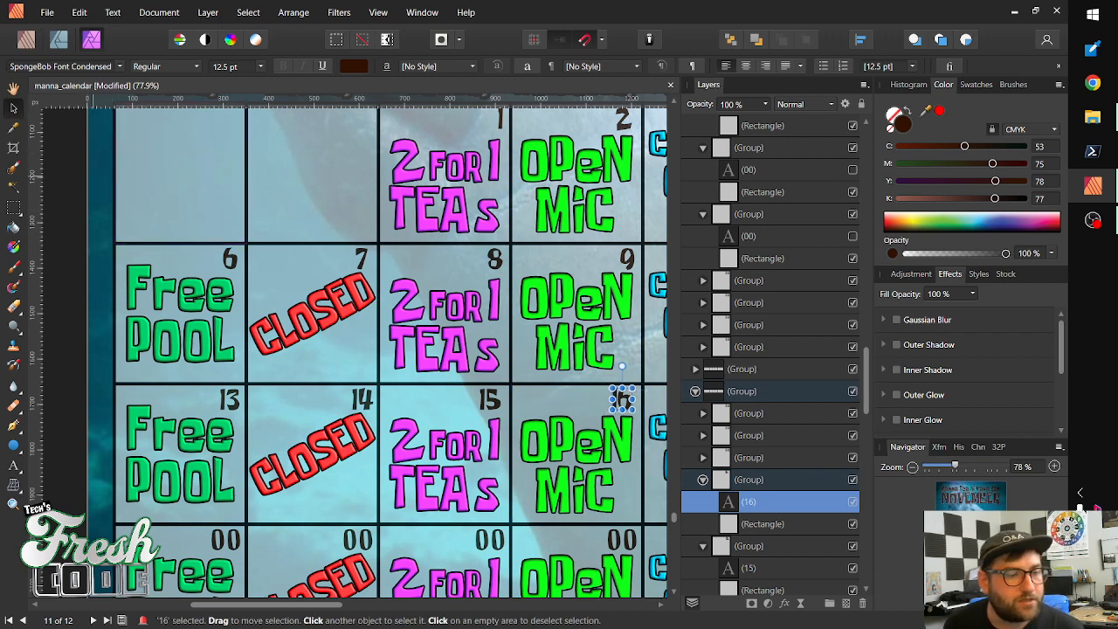
Replace the fourth-row Sunday placeholder date, above the Free Pool label, with 20
left_click(220, 545)
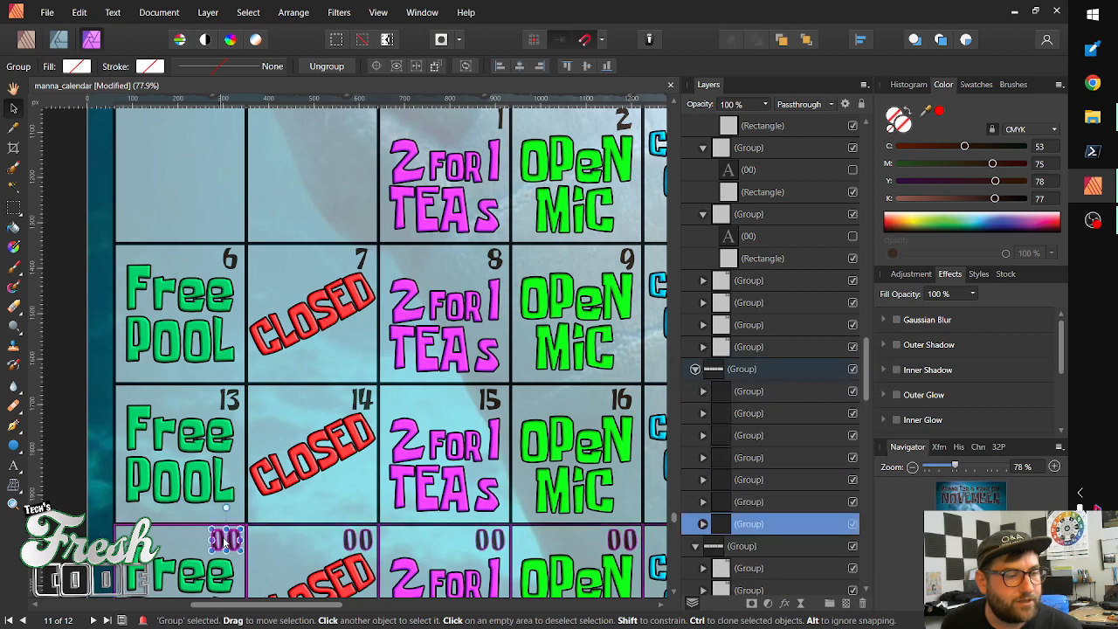
double_click(225, 541)
key("ctrl+a")
key("BackSpace")
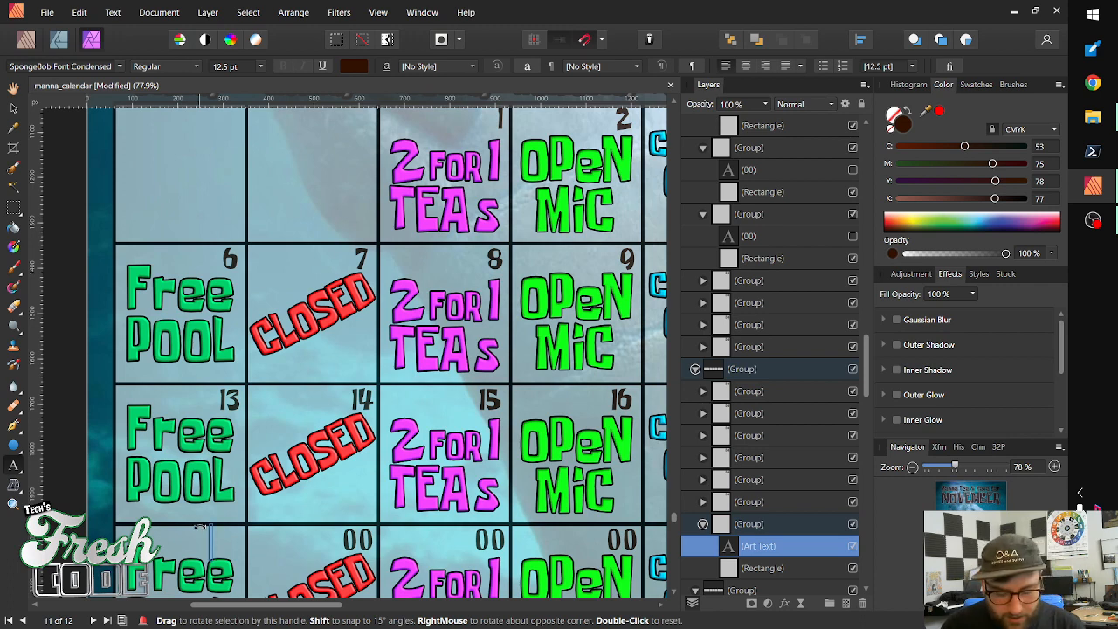
type("20")
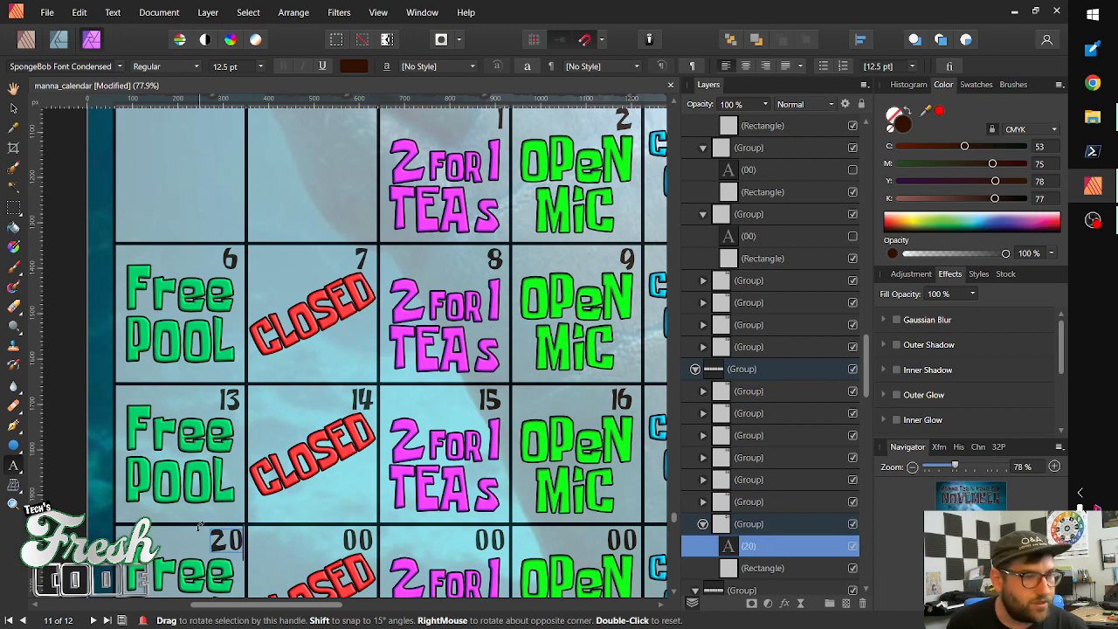
left_click(14, 107)
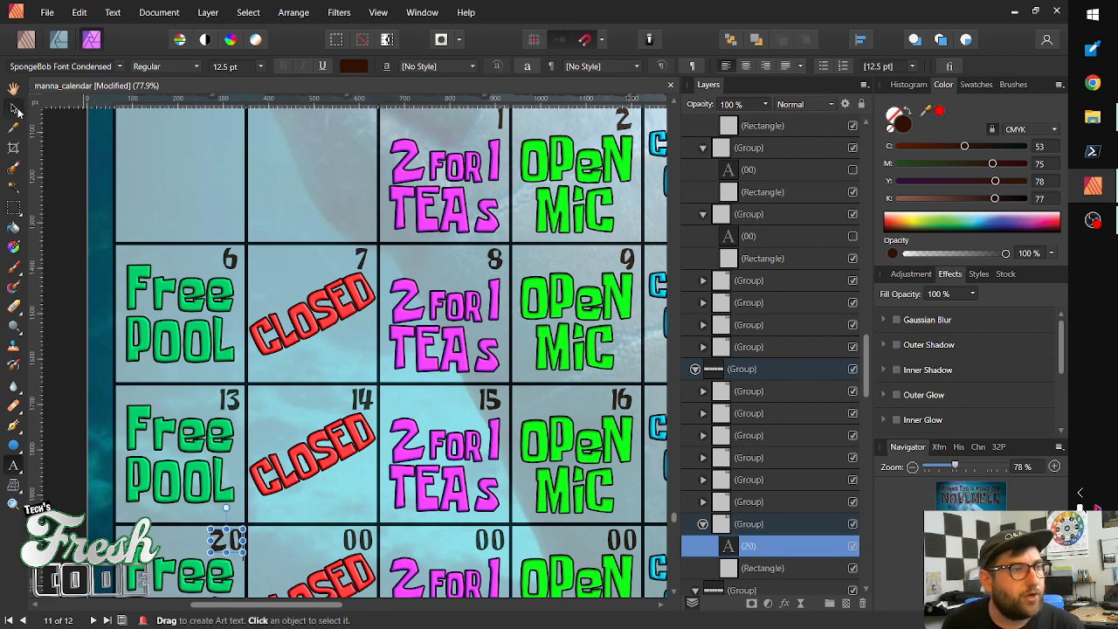
Replace the fourth-row Monday placeholder date, above the Closed label, with 21
left_click(358, 545)
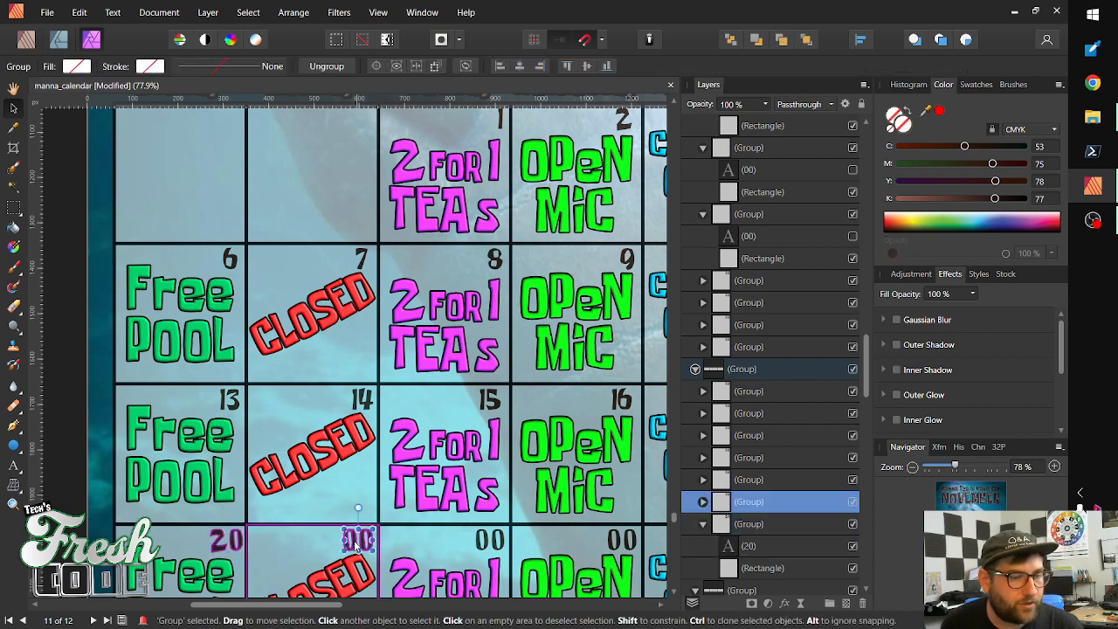
double_click(356, 543)
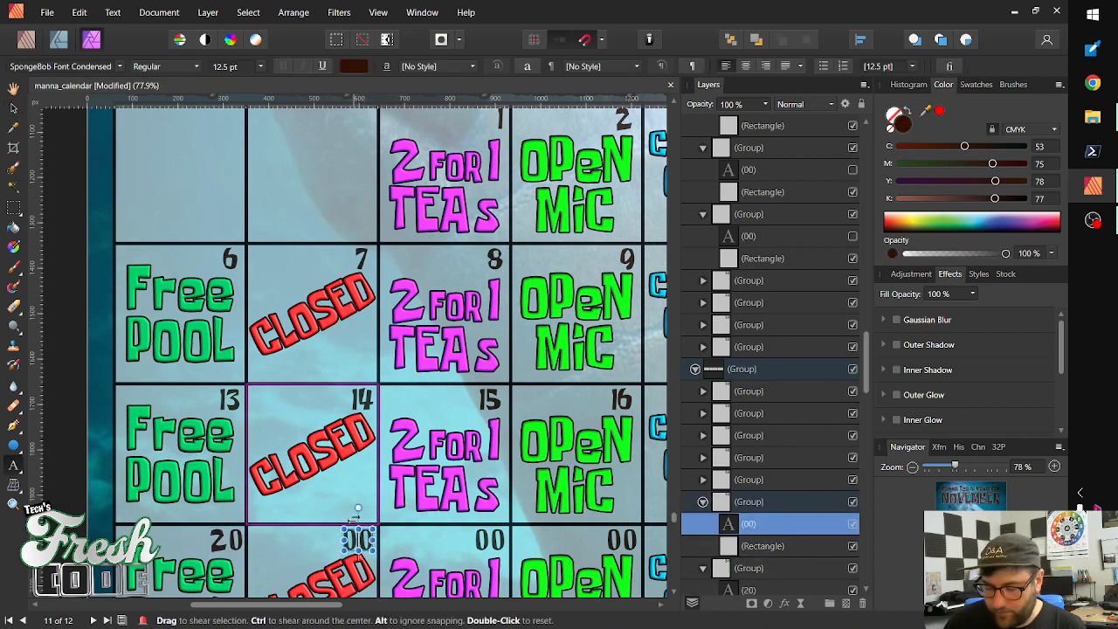
key("ctrl+a")
type("21")
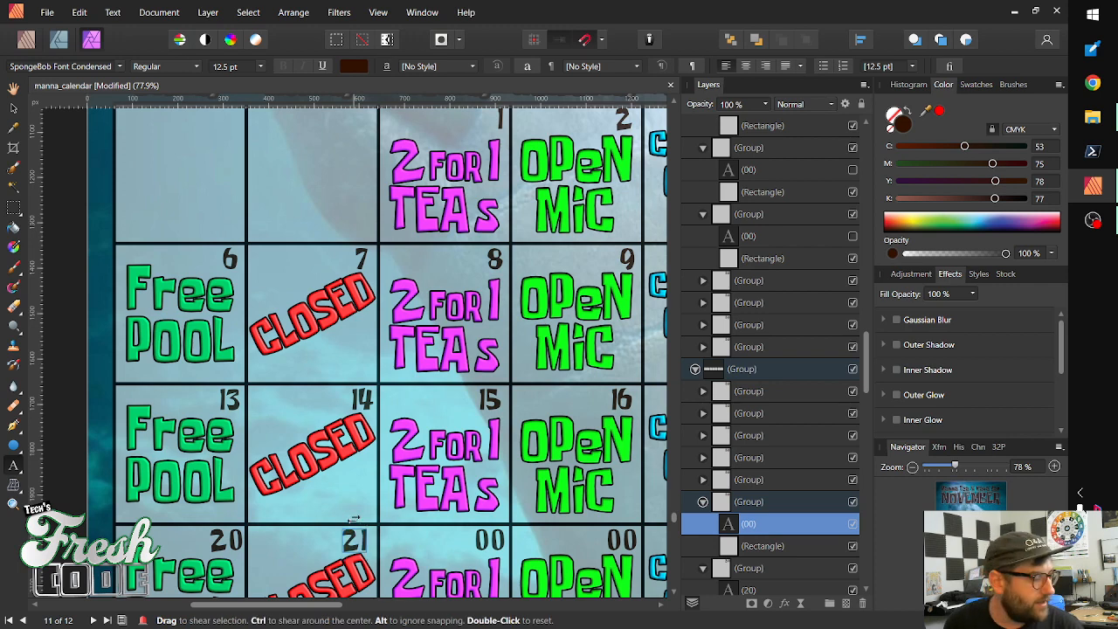
Replace the fourth-row Tuesday placeholder date, above the 2 for 1 Teas label, with 22
double_click(490, 540)
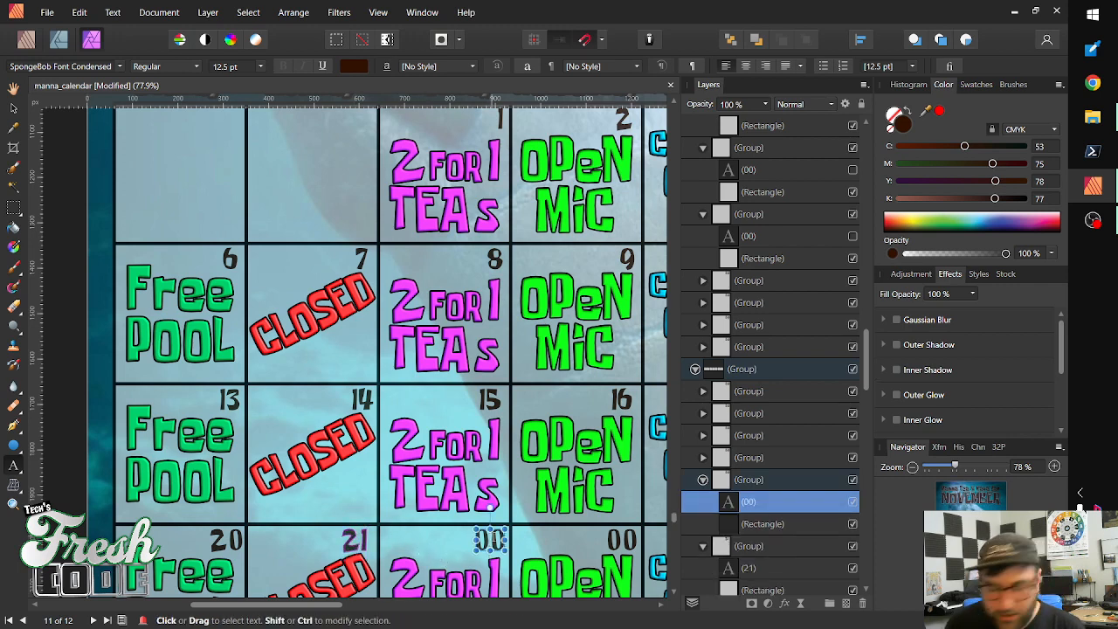
key("ctrl+a")
key("BackSpace")
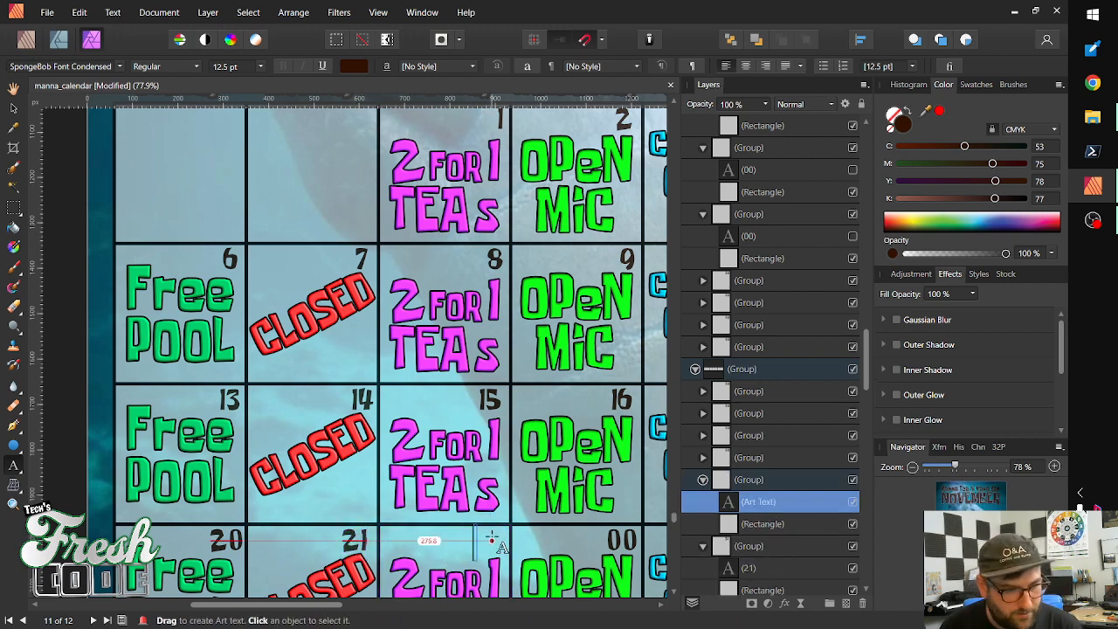
type("22")
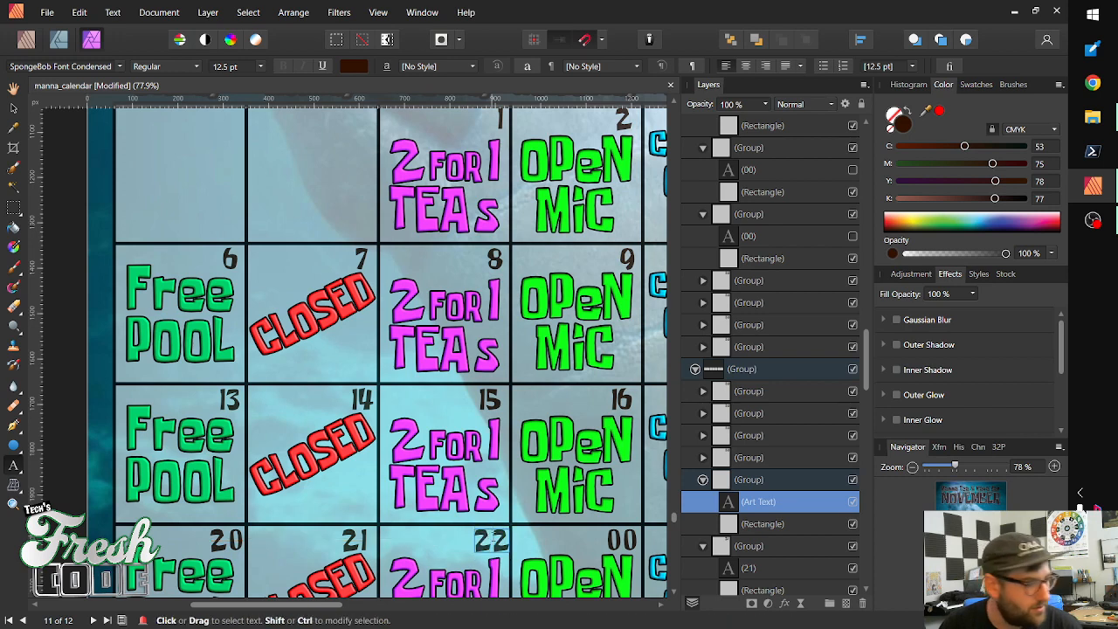
key("Escape")
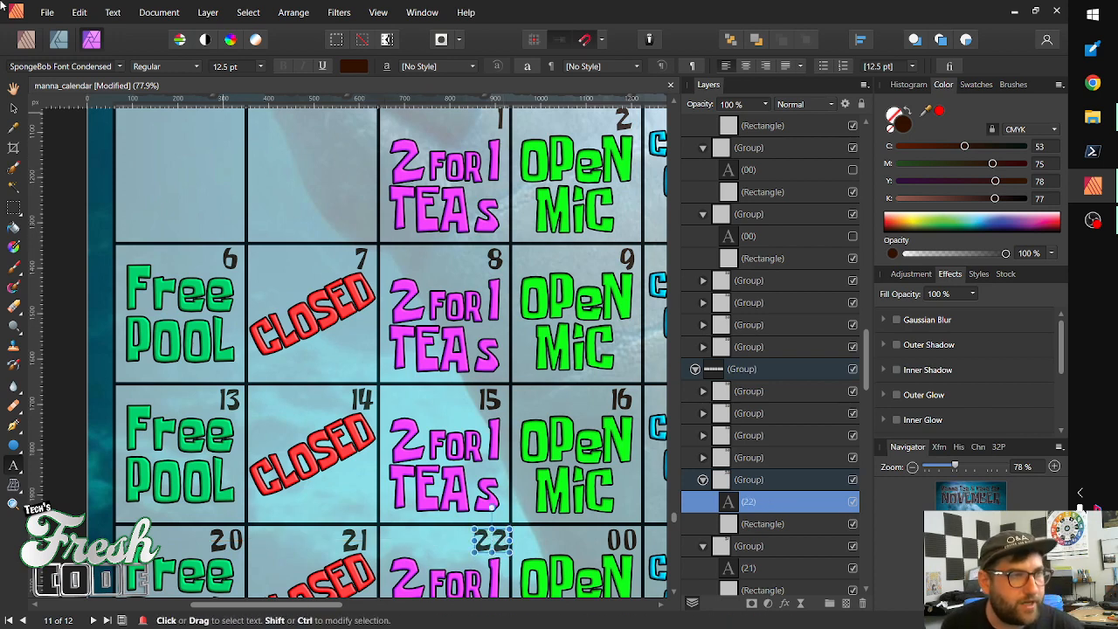
Replace the fourth-row Wednesday placeholder date, above the Open Mic label, with 23
left_click(623, 540)
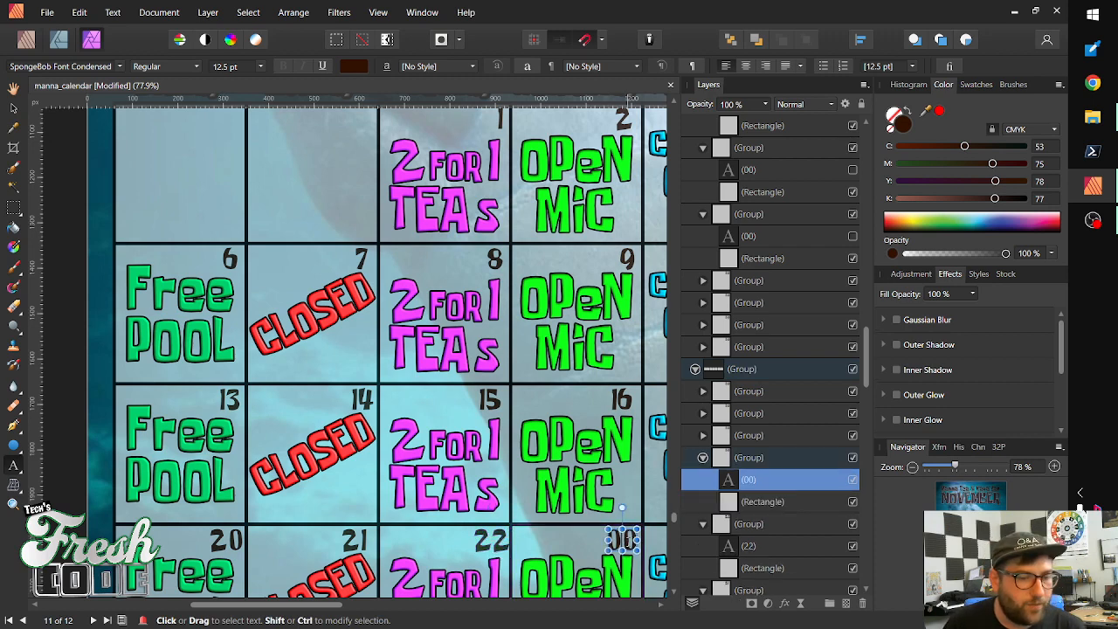
double_click(623, 540)
key("BackSpace")
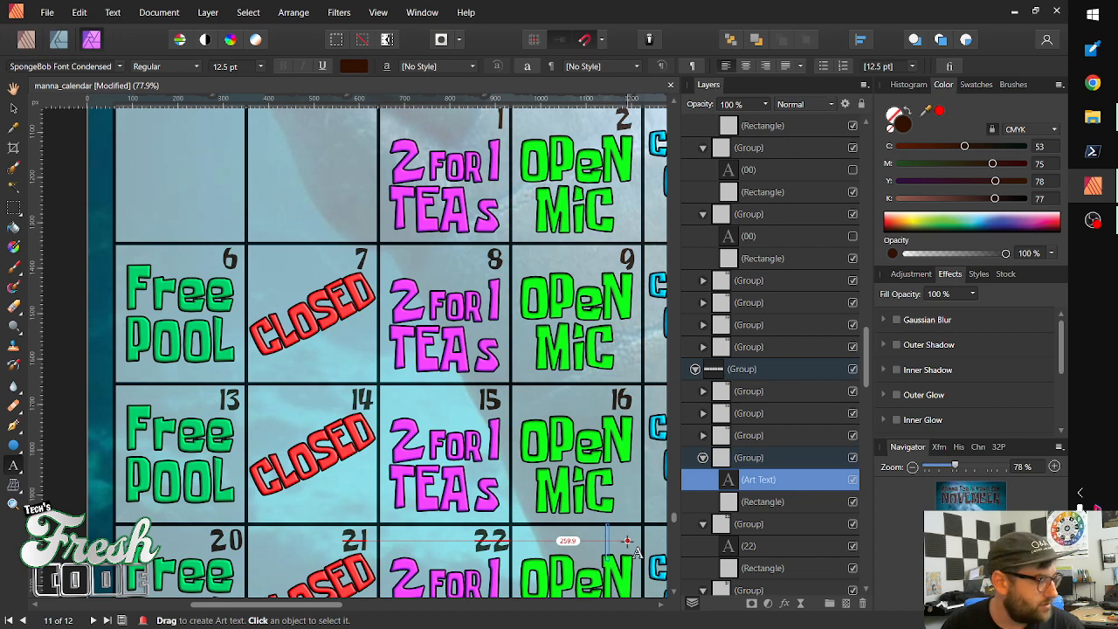
type("23")
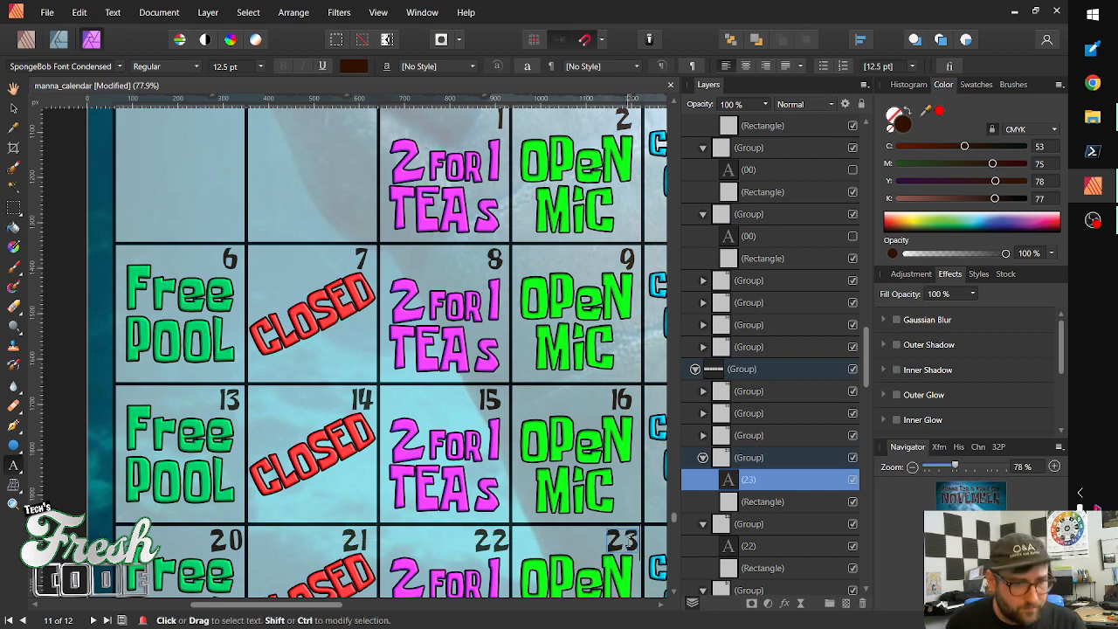
key("Escape")
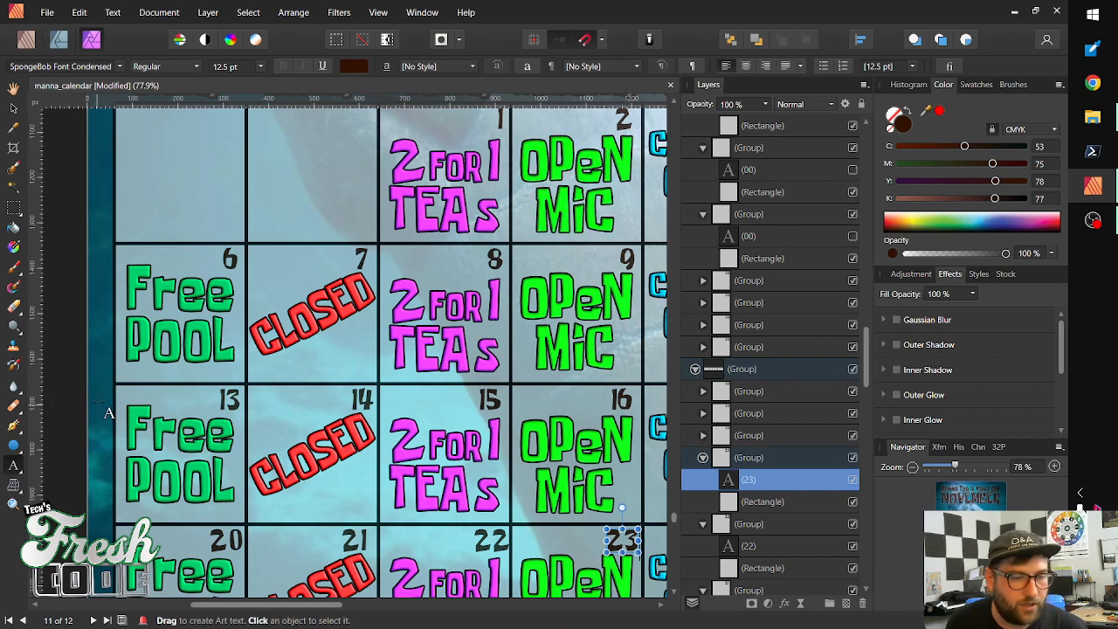
Replace the fifth-row Sunday placeholder date, above the Free Pool label, with 27
scroll(214, 353, "down", 2)
scroll(214, 354, "down", 6)
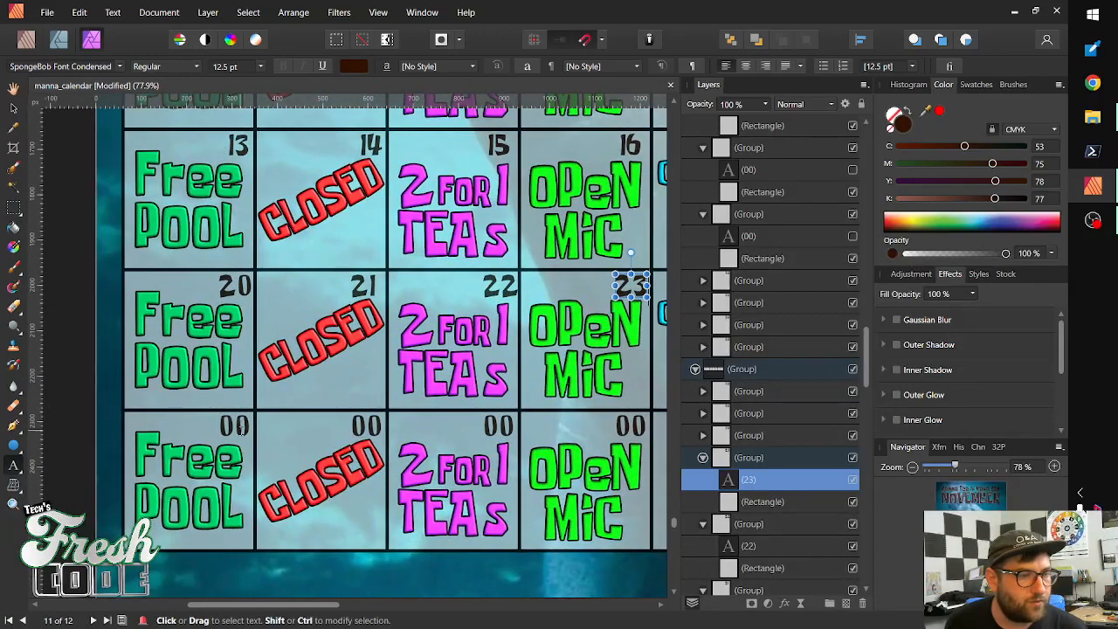
left_click(236, 426)
key("BackSpace")
key("BackSpace")
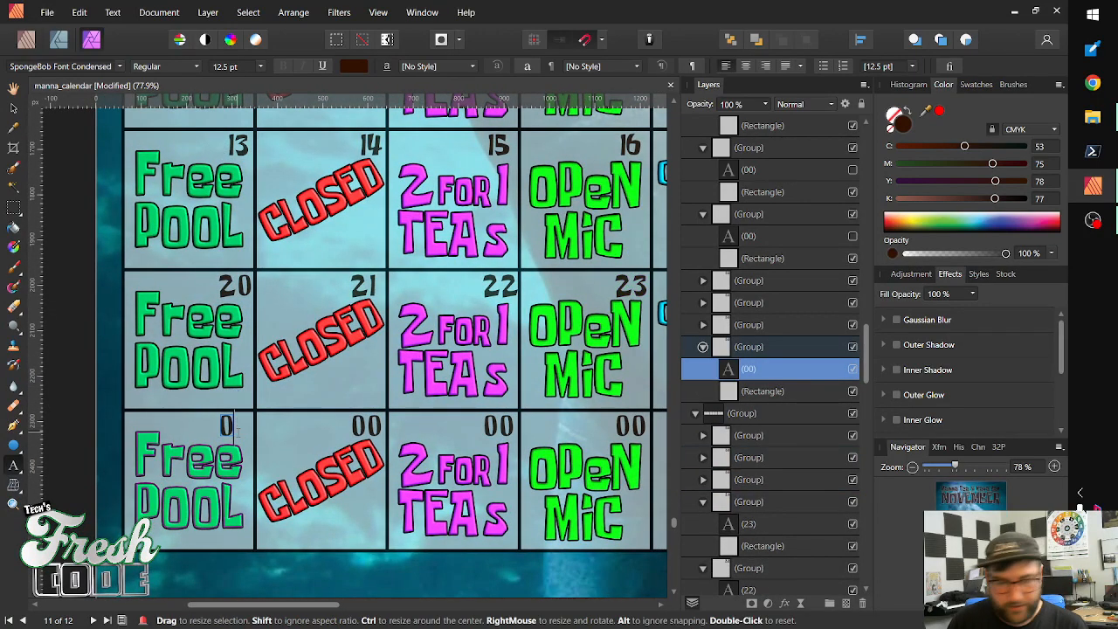
type("2")
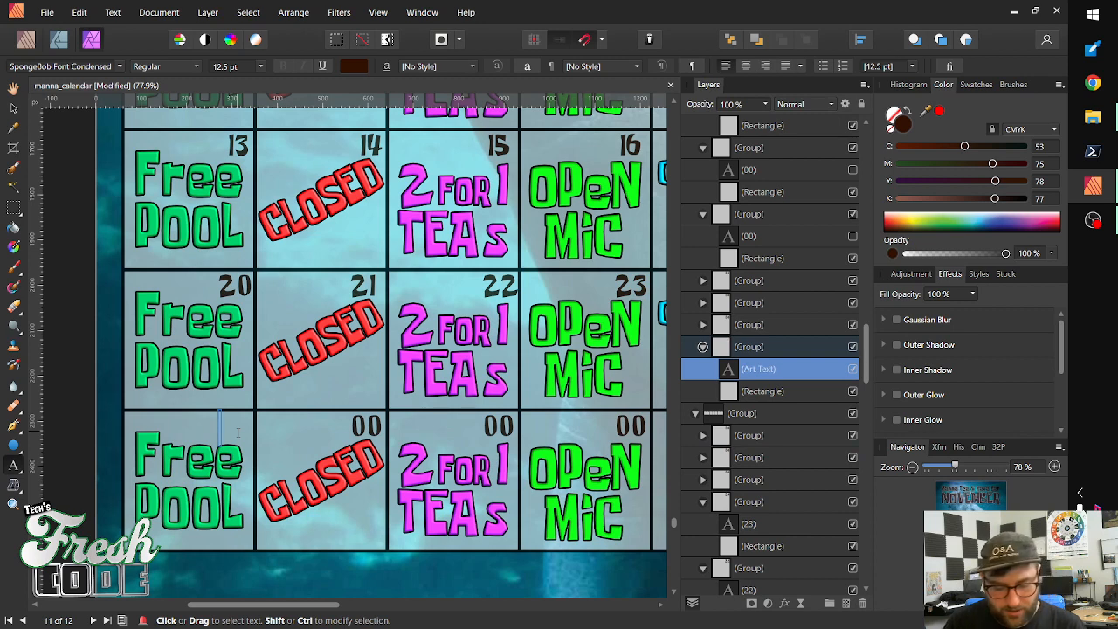
type("7")
key("Escape")
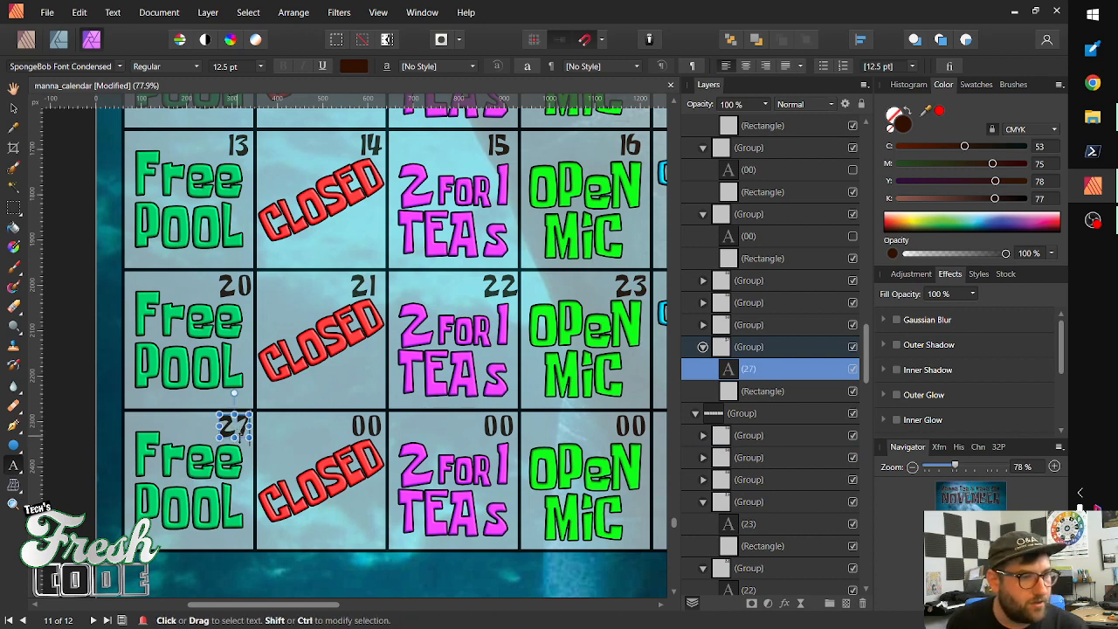
Replace the fifth-row Monday placeholder date, above the Closed label, with 28
left_click(367, 426)
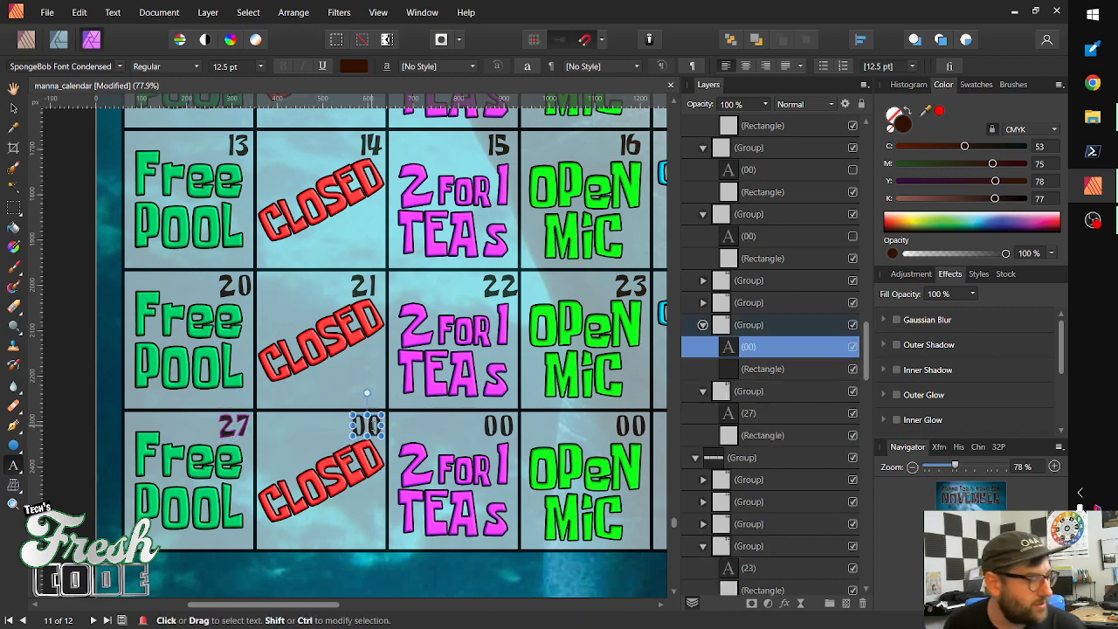
key("BackSpace")
key("BackSpace")
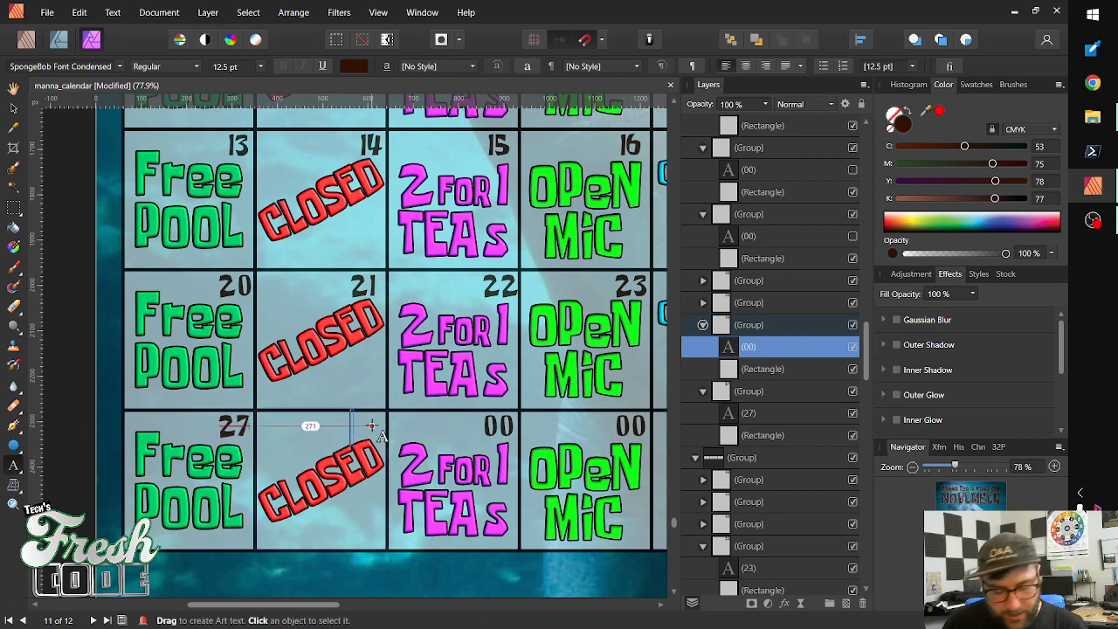
type("28")
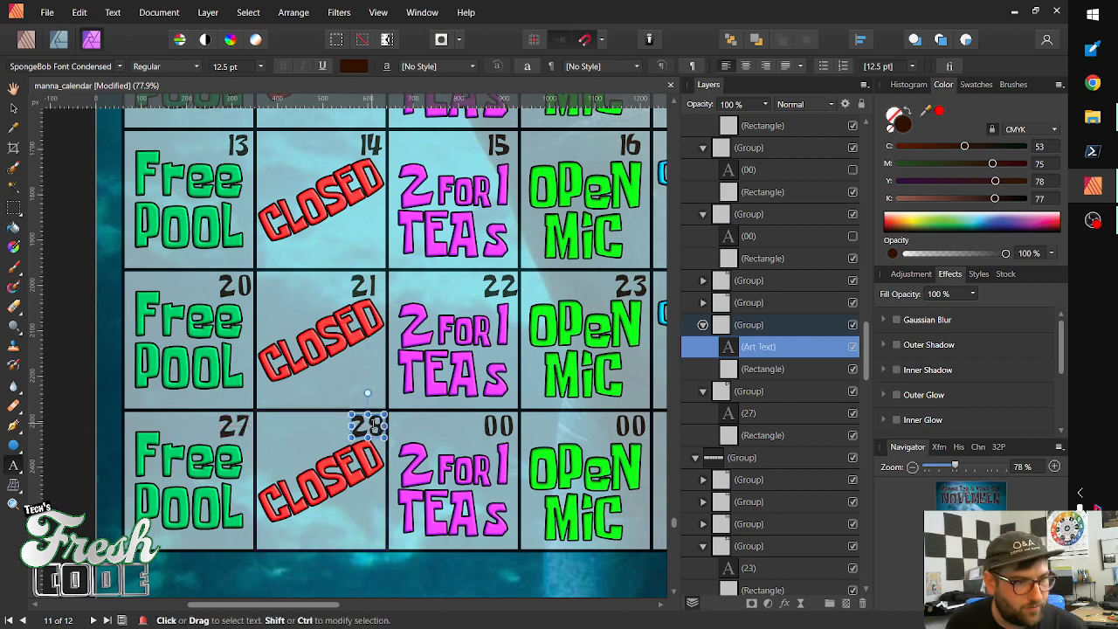
key("Escape")
Replace the fifth-row Tuesday placeholder date, above the 2 for 1 Teas label, with 29
left_click(498, 426)
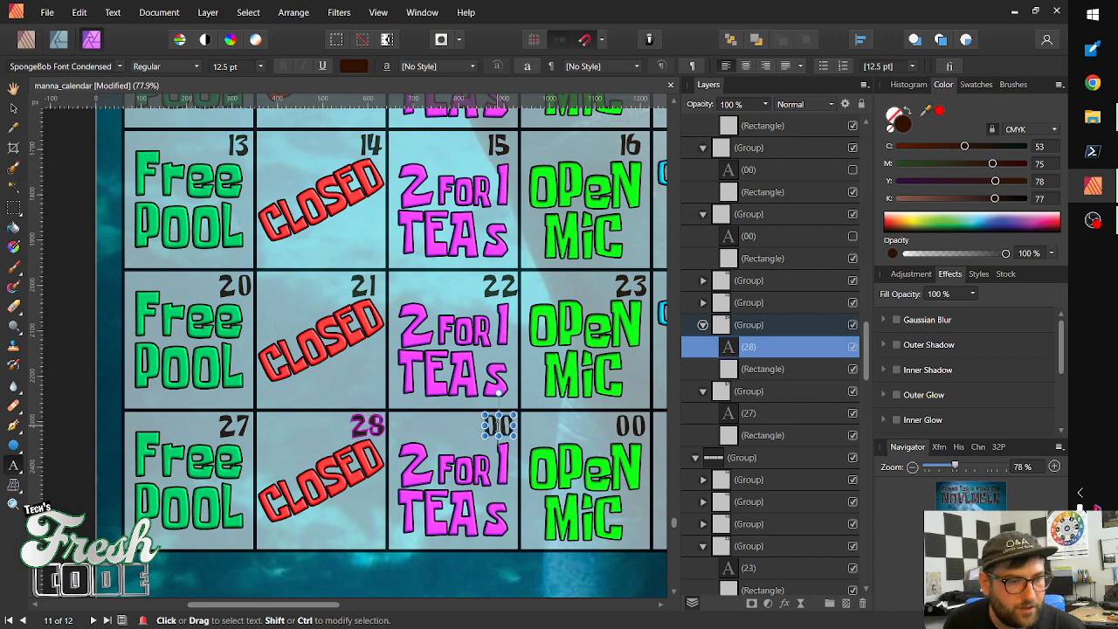
key("BackSpace")
key("BackSpace")
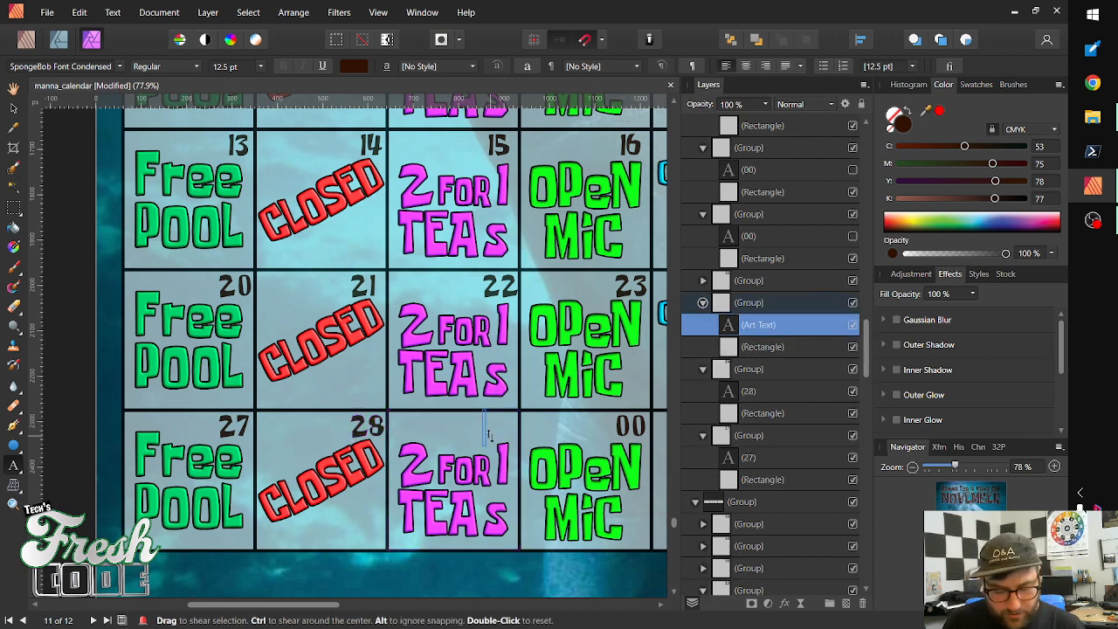
type("29")
key("Escape")
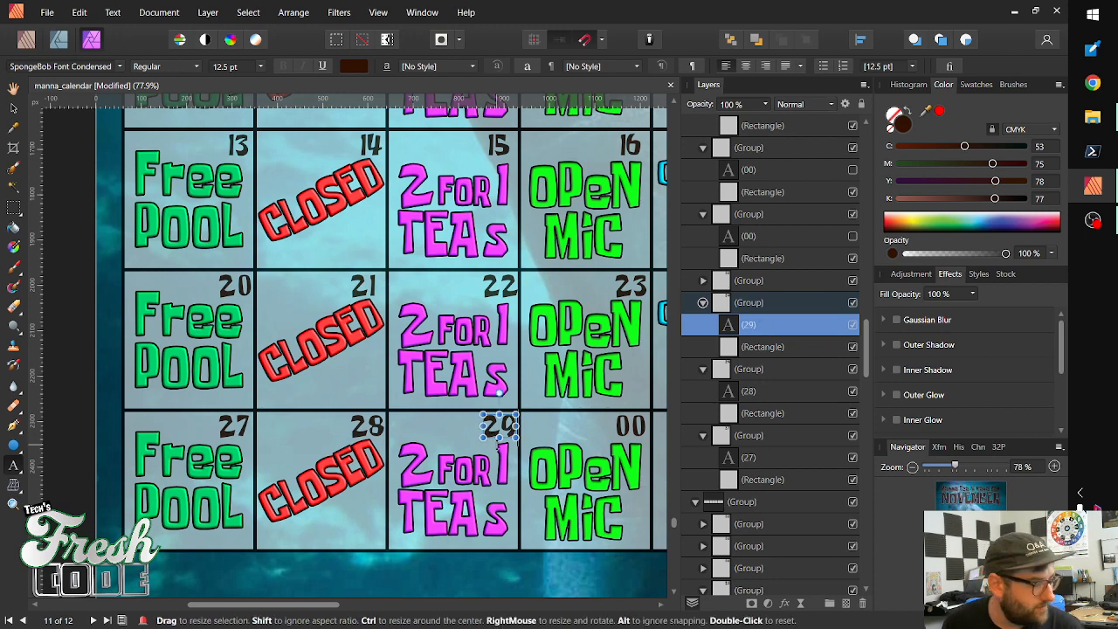
Replace the fifth-row Wednesday placeholder date, above the Open Mic label, with 30
left_click(631, 426)
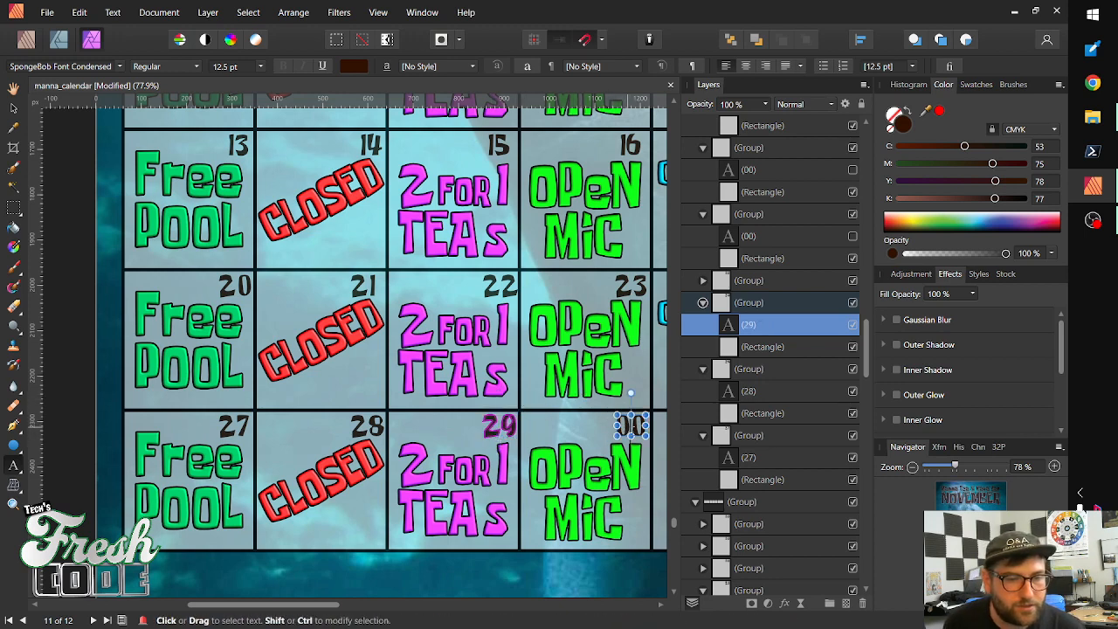
key("BackSpace")
key("Delete")
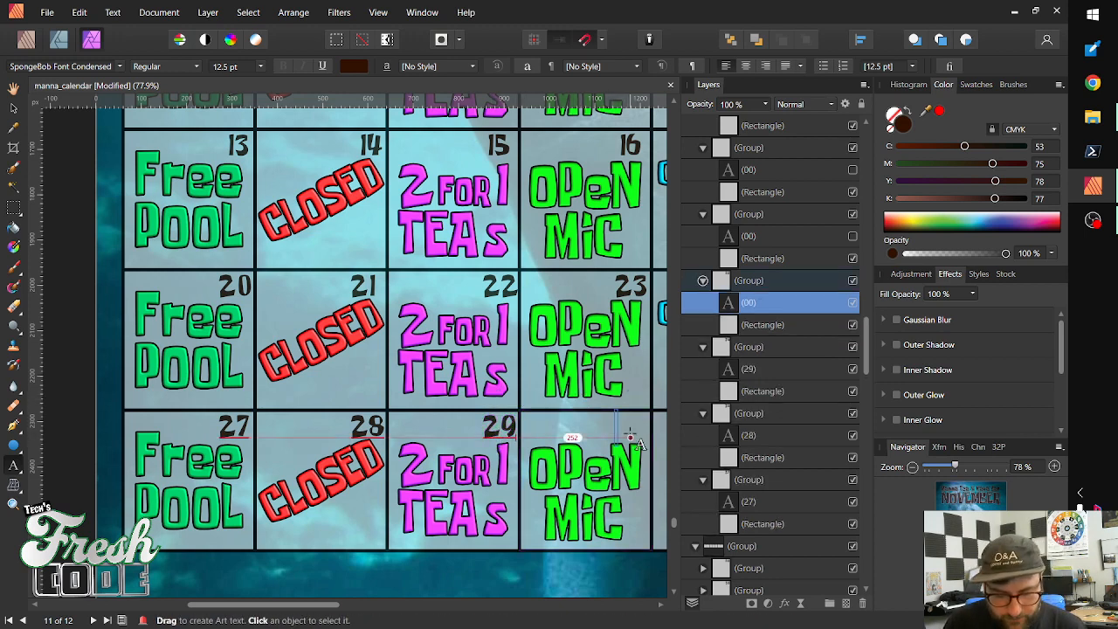
type("30")
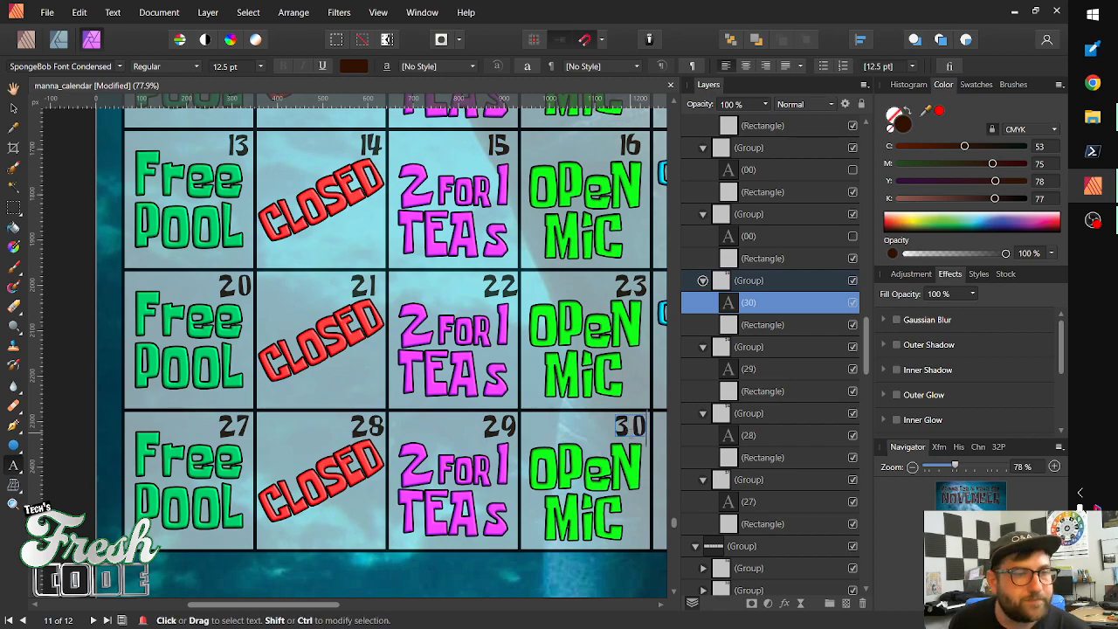
Replace the fourth-row Thursday placeholder date, above the Comedy Open Mic label, with 24
scroll(348, 346, "right", 5)
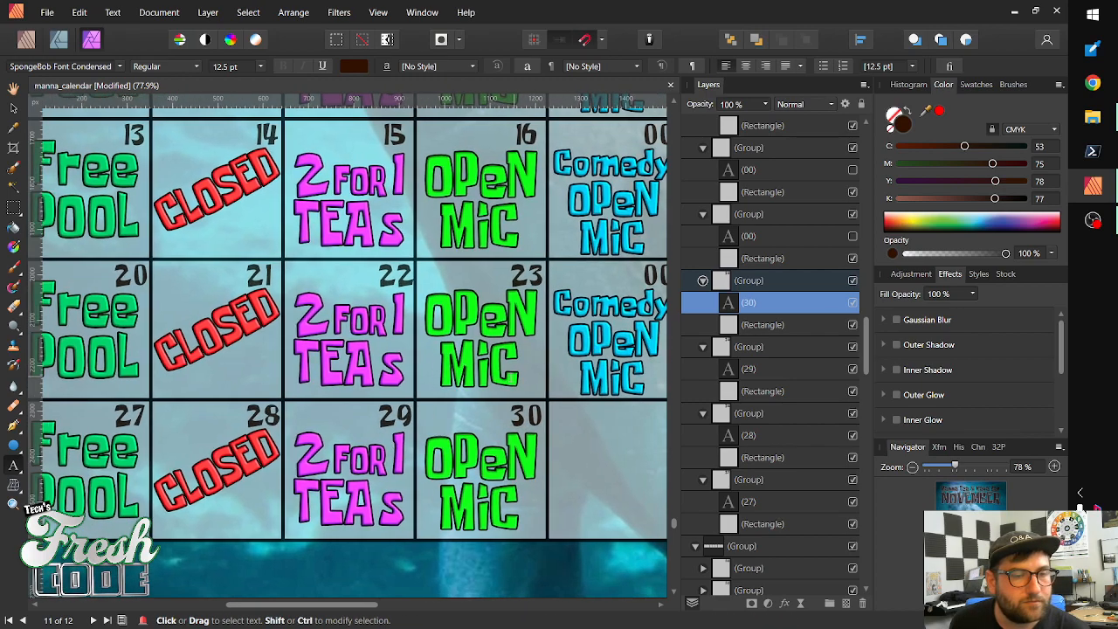
scroll(348, 346, "up", 3)
scroll(347, 346, "right", 6)
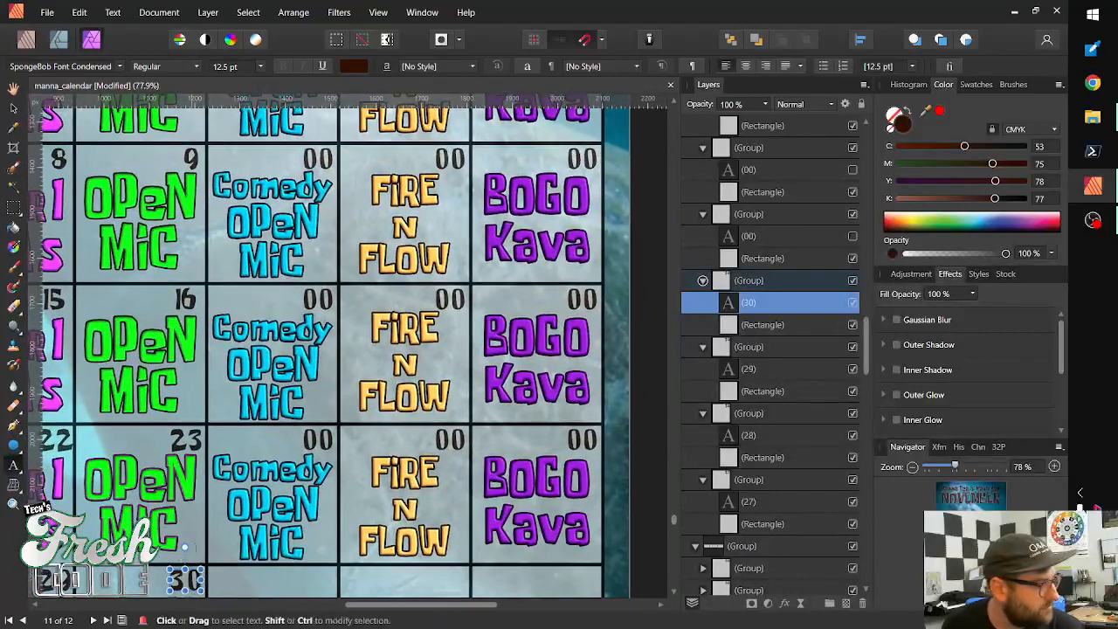
left_click(319, 439)
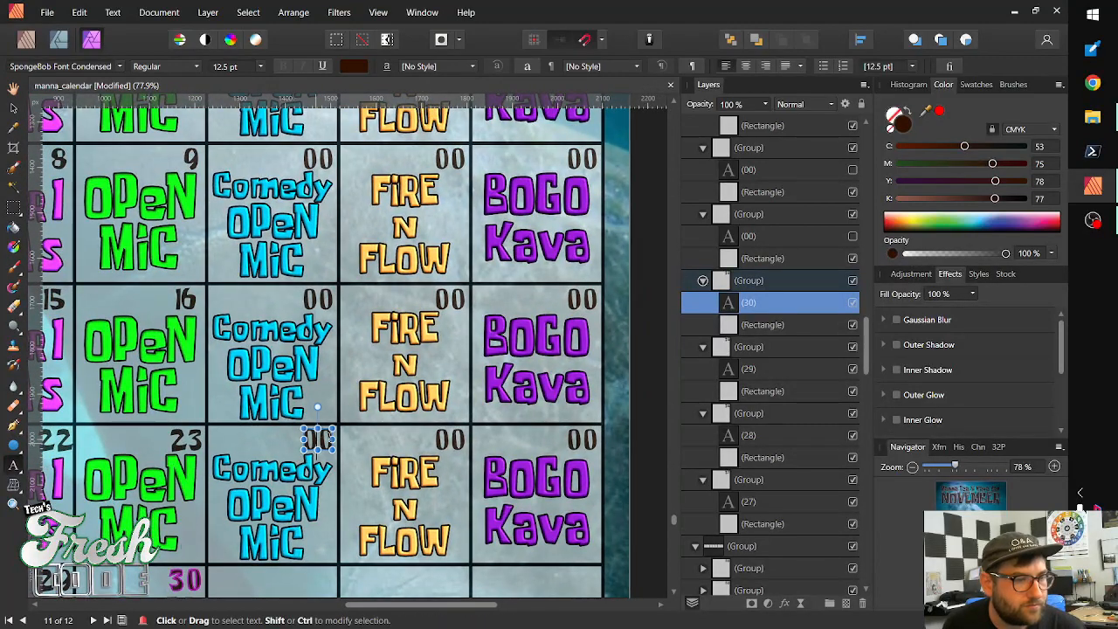
double_click(323, 439)
type("24")
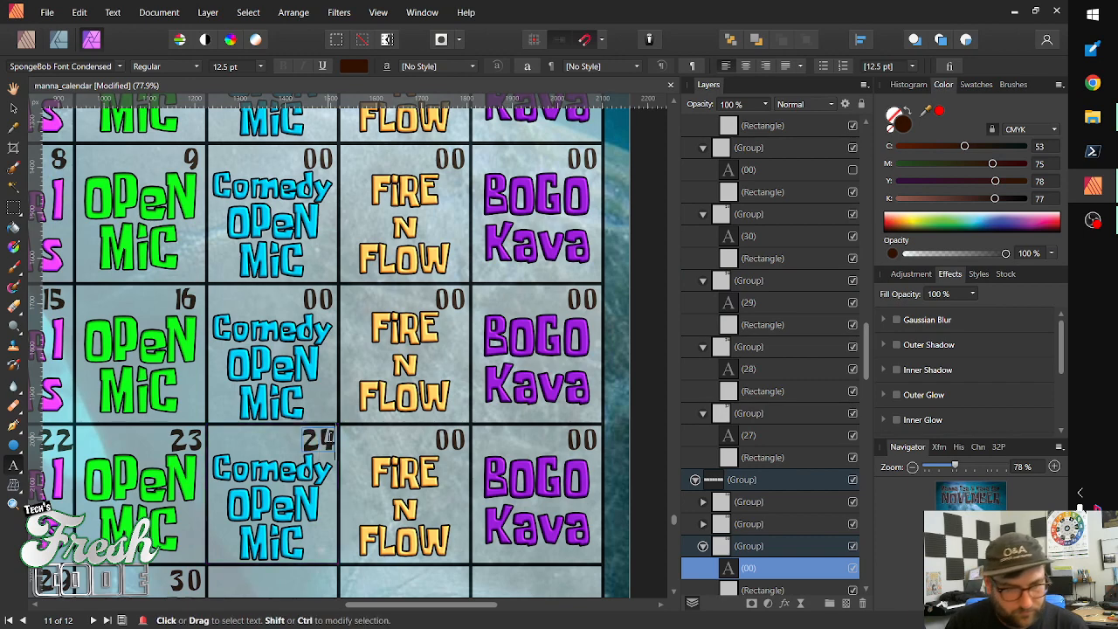
Replace the fourth-row Friday placeholder date, above the Fire N Flow label, with 25
left_click(438, 440)
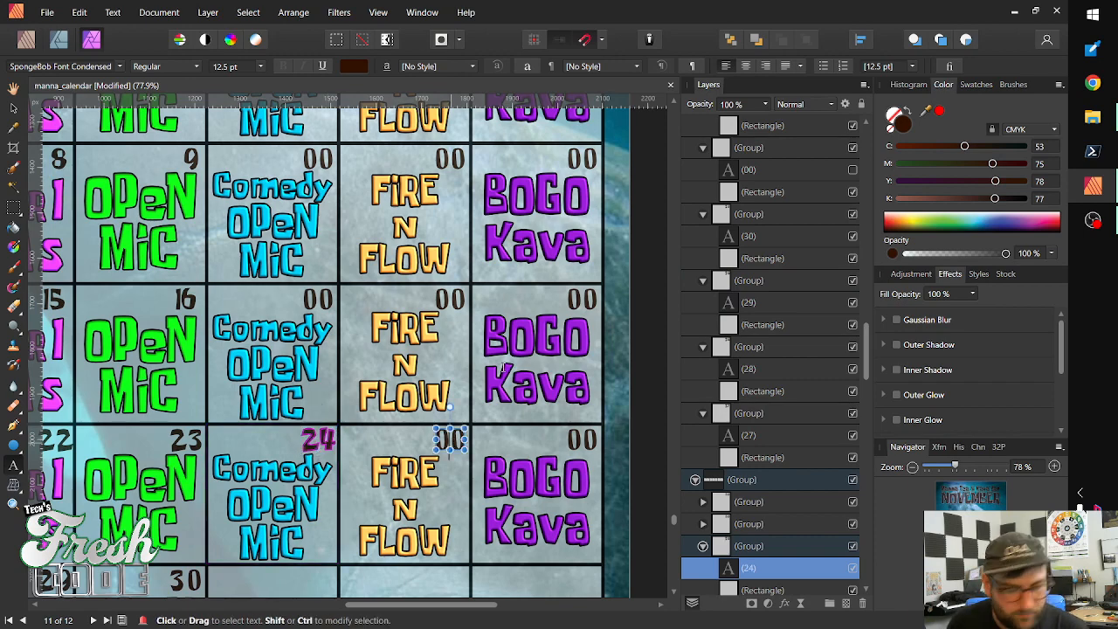
key("Delete")
key("Delete")
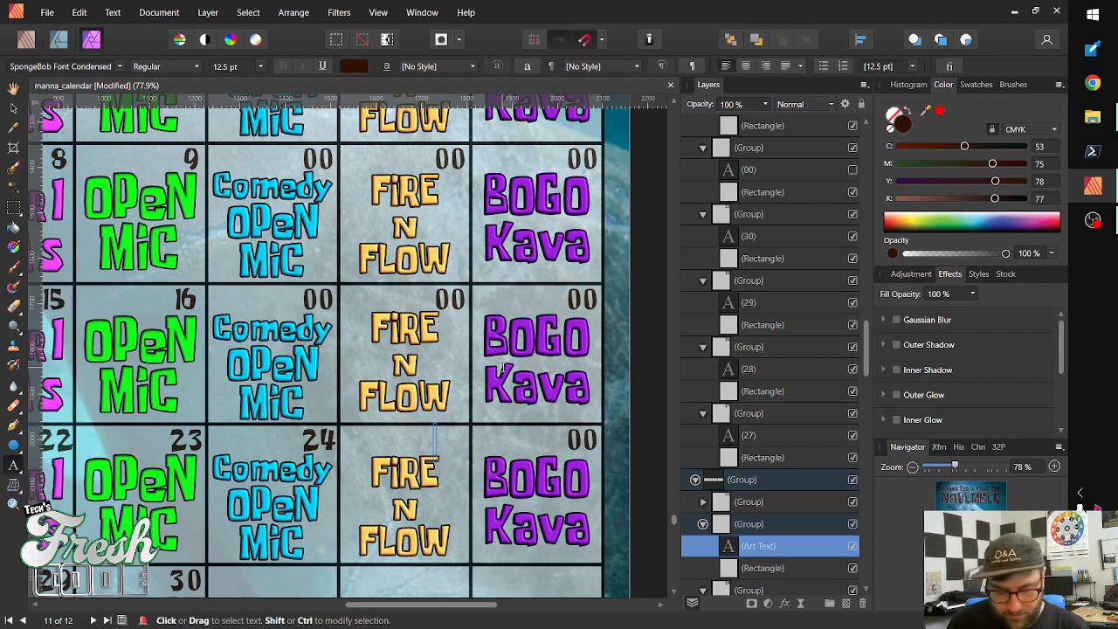
type("25")
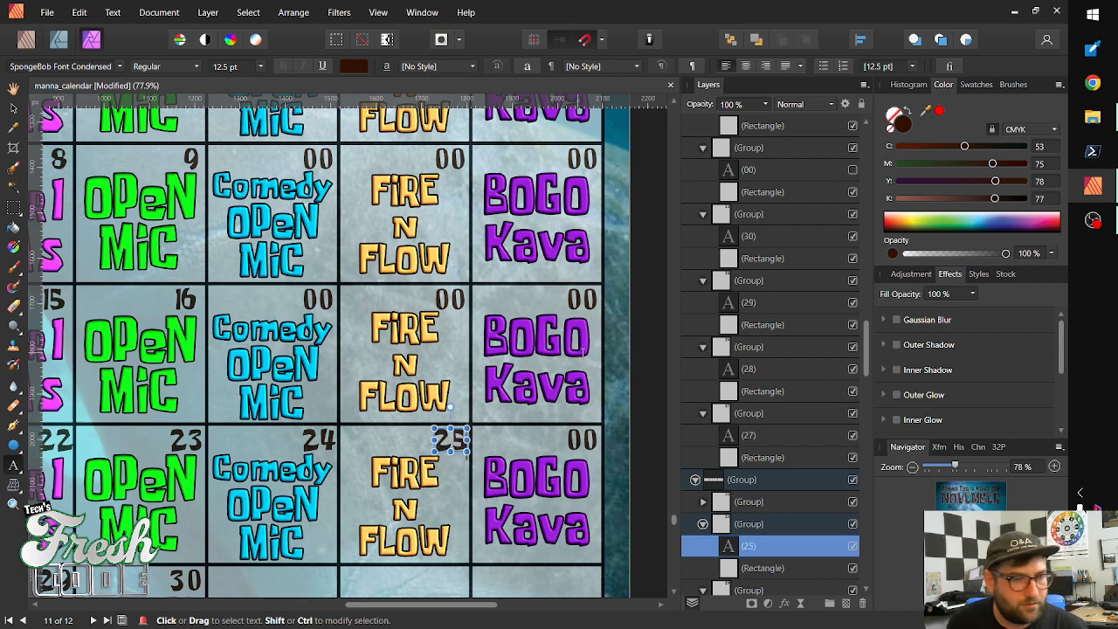
Replace the fourth-row Saturday placeholder date, above the BOGO Kava label, with 26
left_click(577, 439)
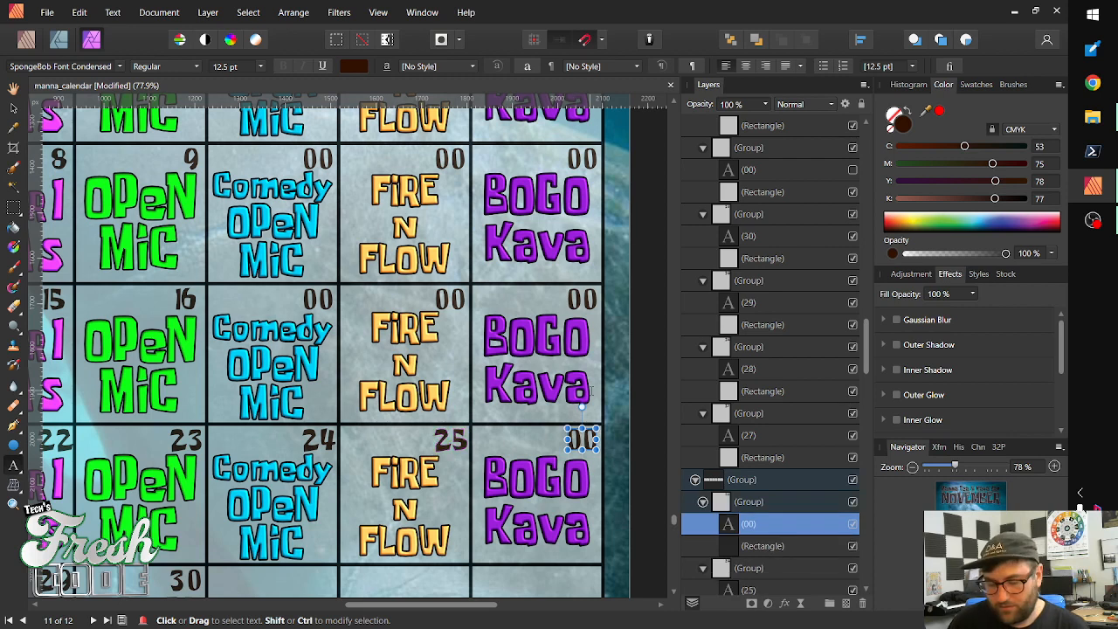
key("BackSpace")
key("BackSpace")
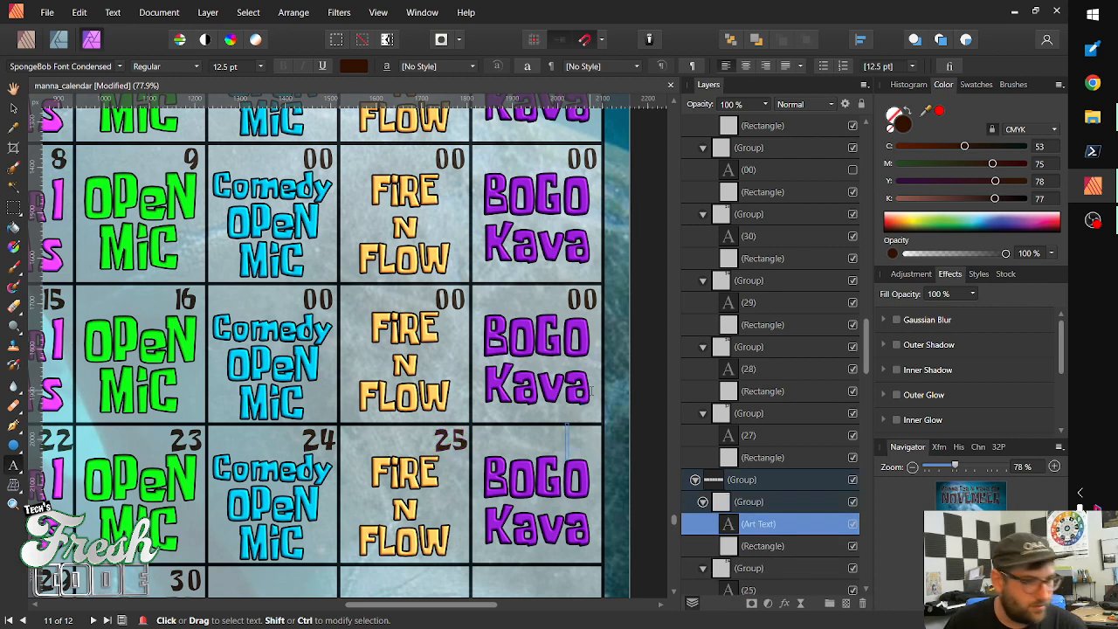
type("26")
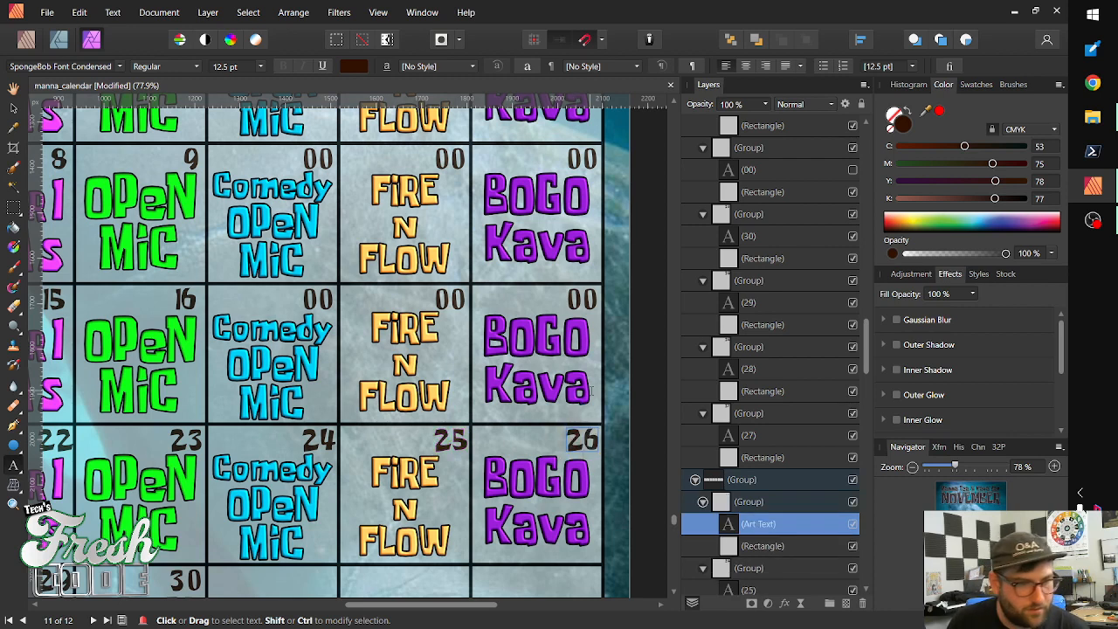
Replace the third-row Saturday placeholder date, above the BOGO Kava label, with 19
left_click(587, 304)
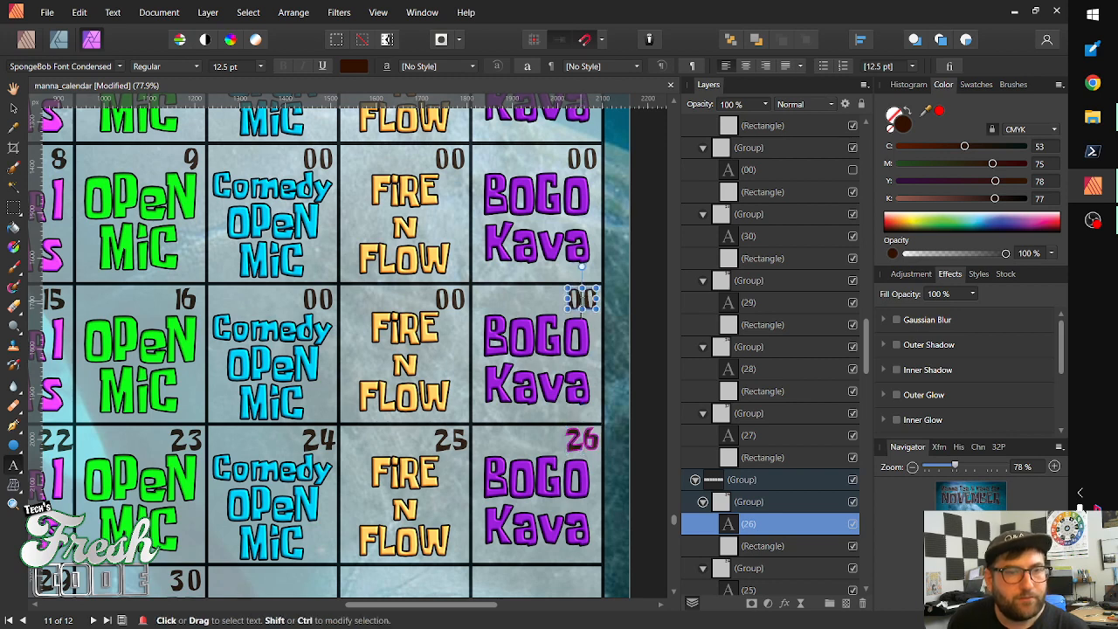
key("BackSpace")
key("BackSpace")
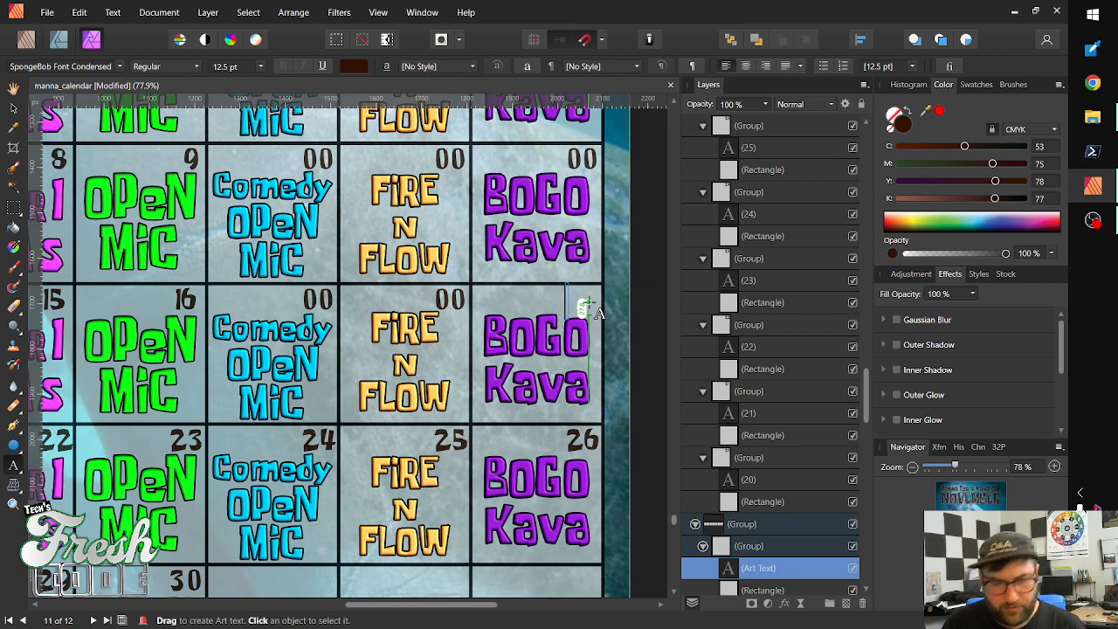
type("19")
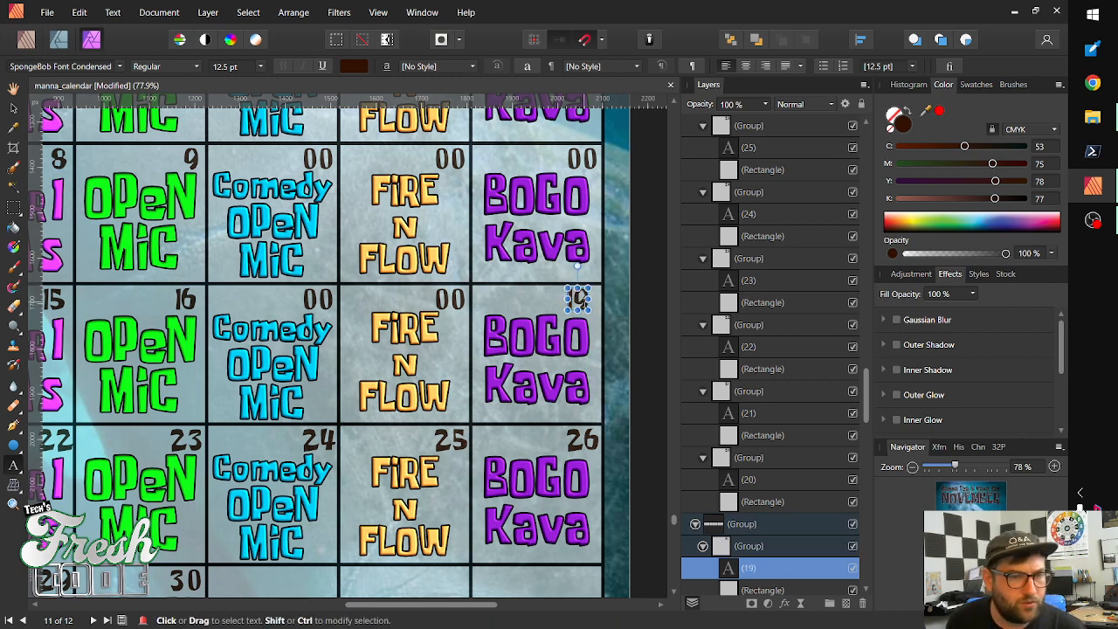
Replace the third-row Friday placeholder date, above the Fire N Flow label, with 18
left_click(448, 299)
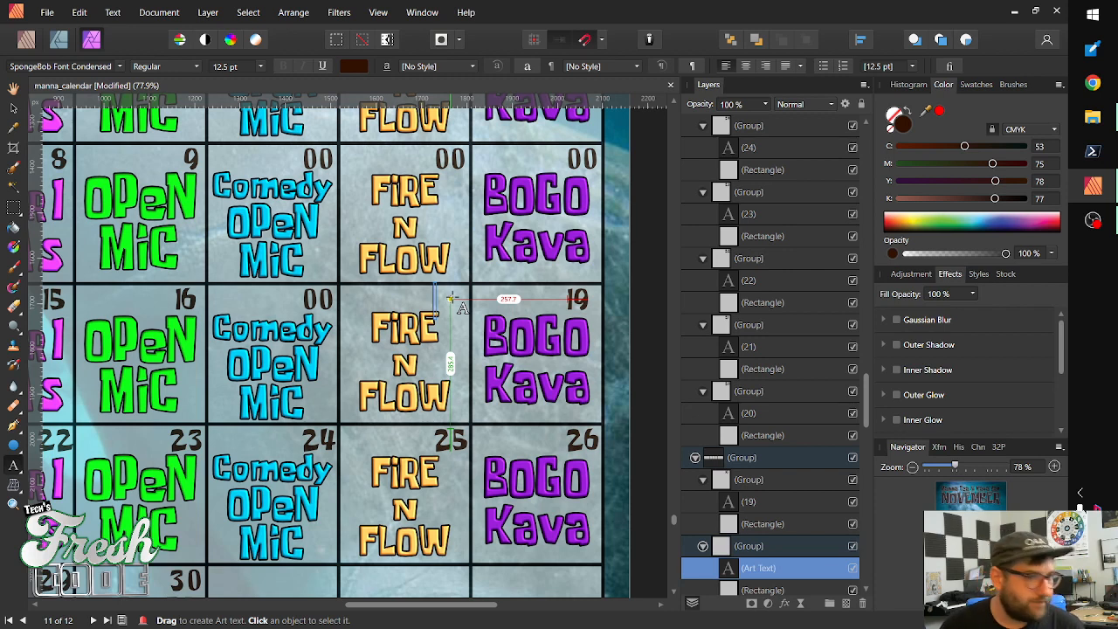
type("18")
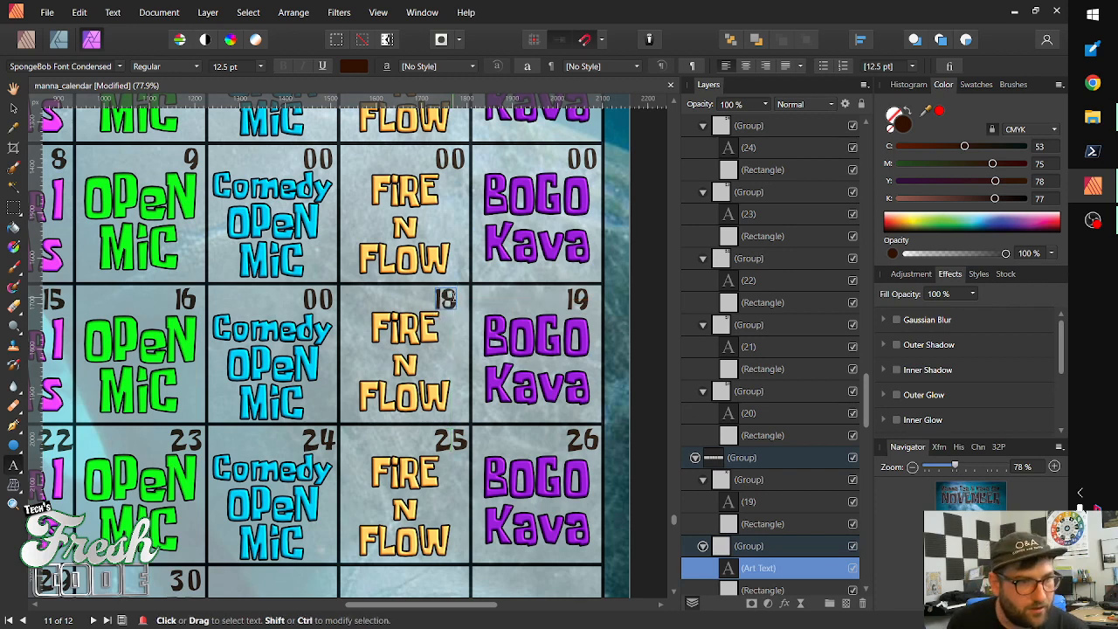
key("Escape")
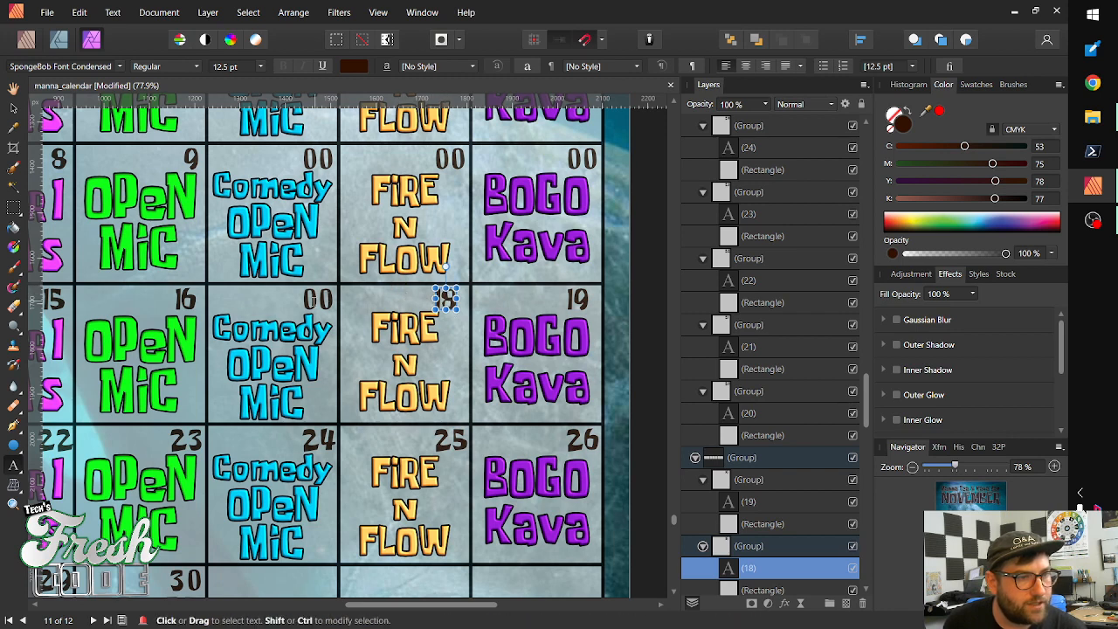
Replace the third-row Thursday placeholder date, above the Comedy Open Mic label, with 17
left_click(321, 298)
key("BackSpace")
key("BackSpace")
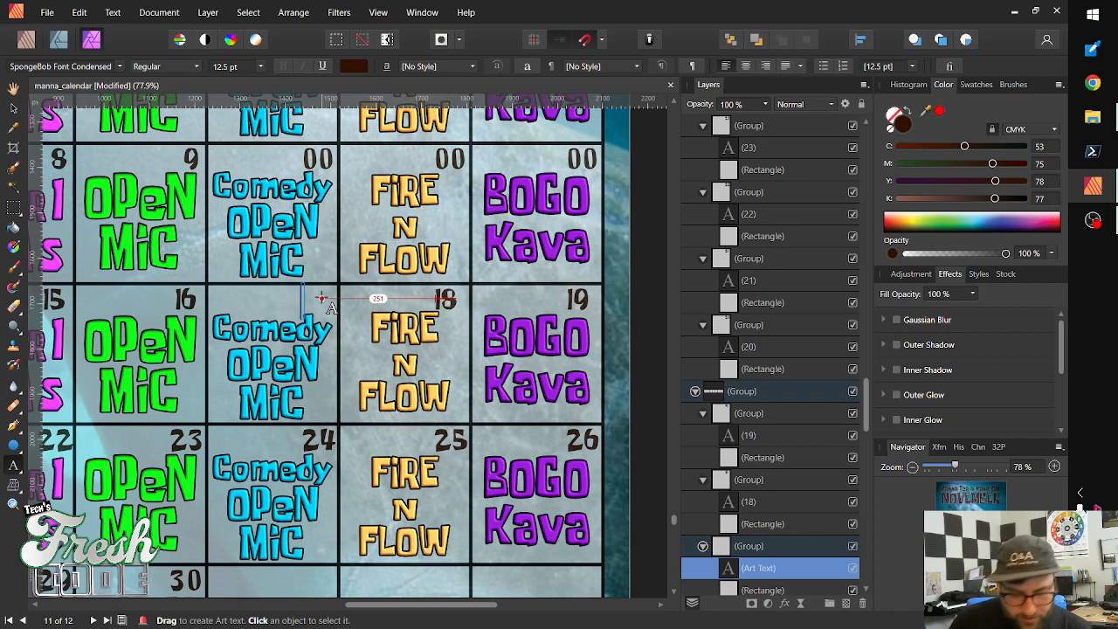
type("17")
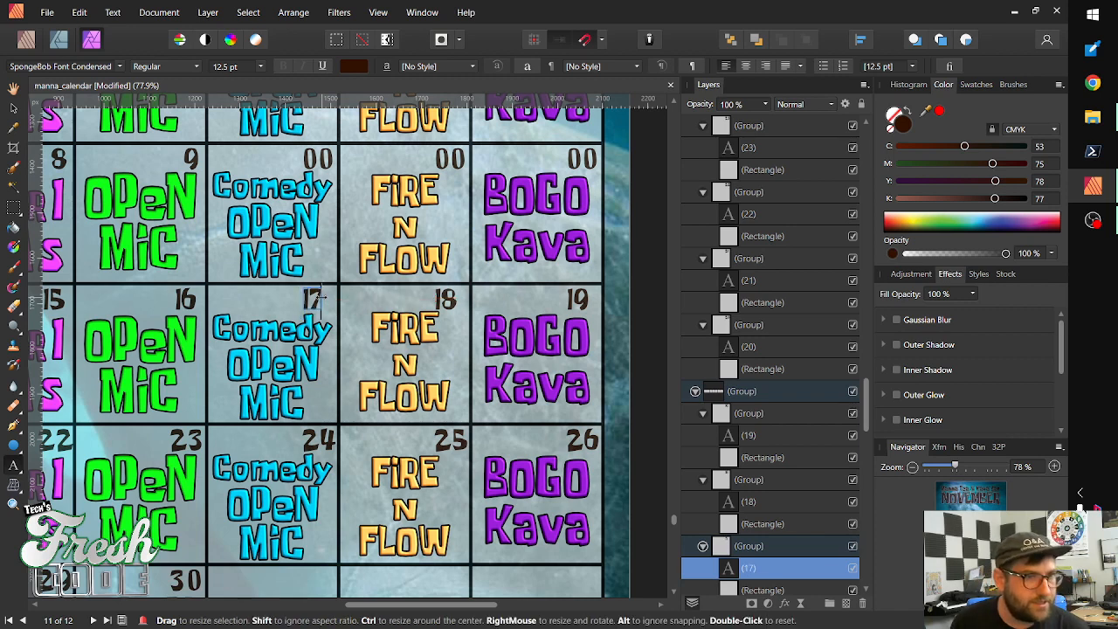
key("Escape")
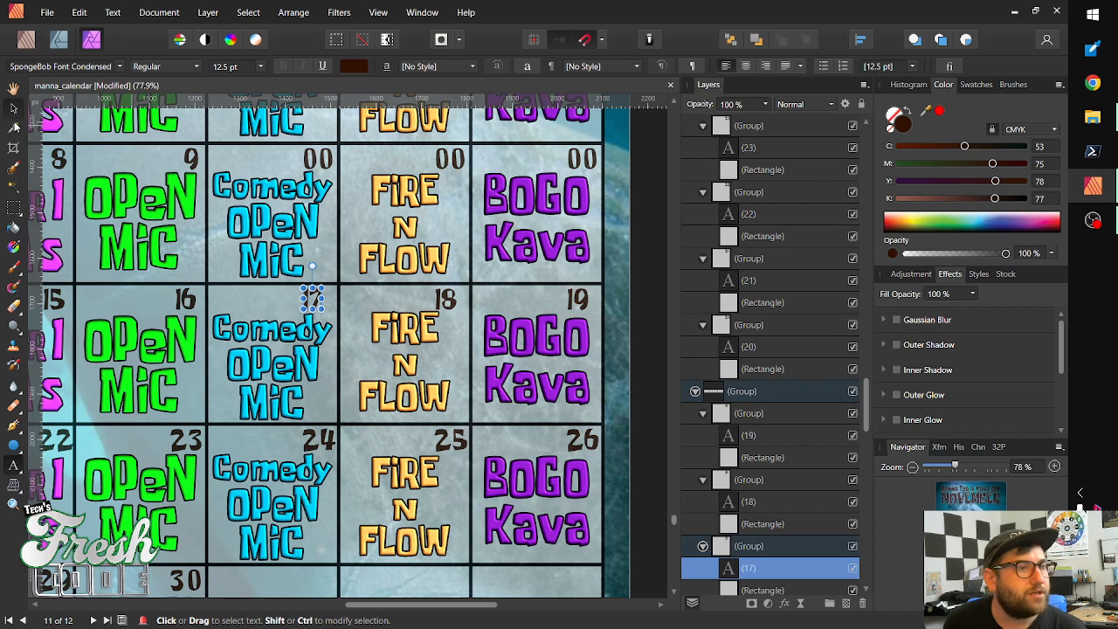
Shift the third-row dates 17, 18 and 19 slightly right so they sit near the right edges of their boxes
left_click(13, 107)
key("shift+Right")
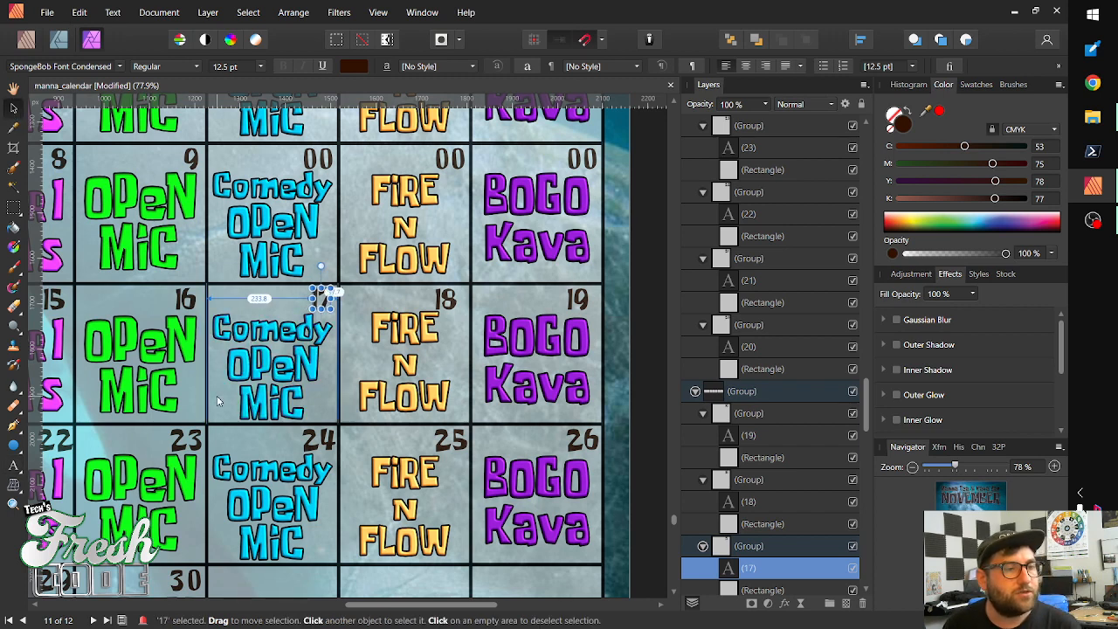
left_click(452, 303)
left_click(447, 300)
left_click_drag(447, 299, 454, 299)
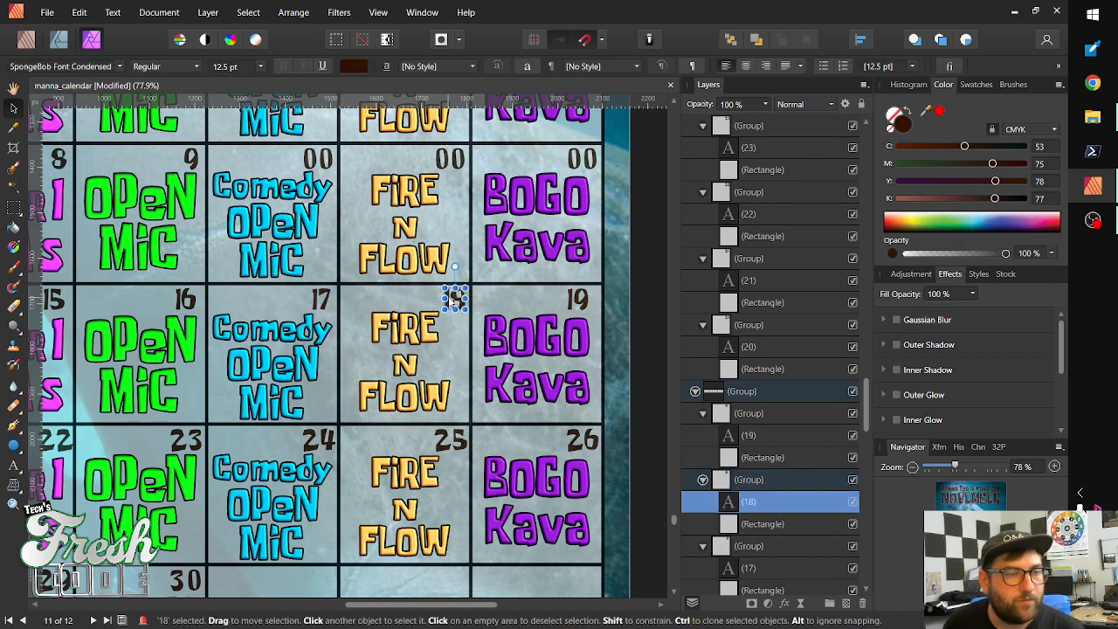
left_click(579, 300)
left_click(577, 299)
left_click_drag(577, 299, 582, 299)
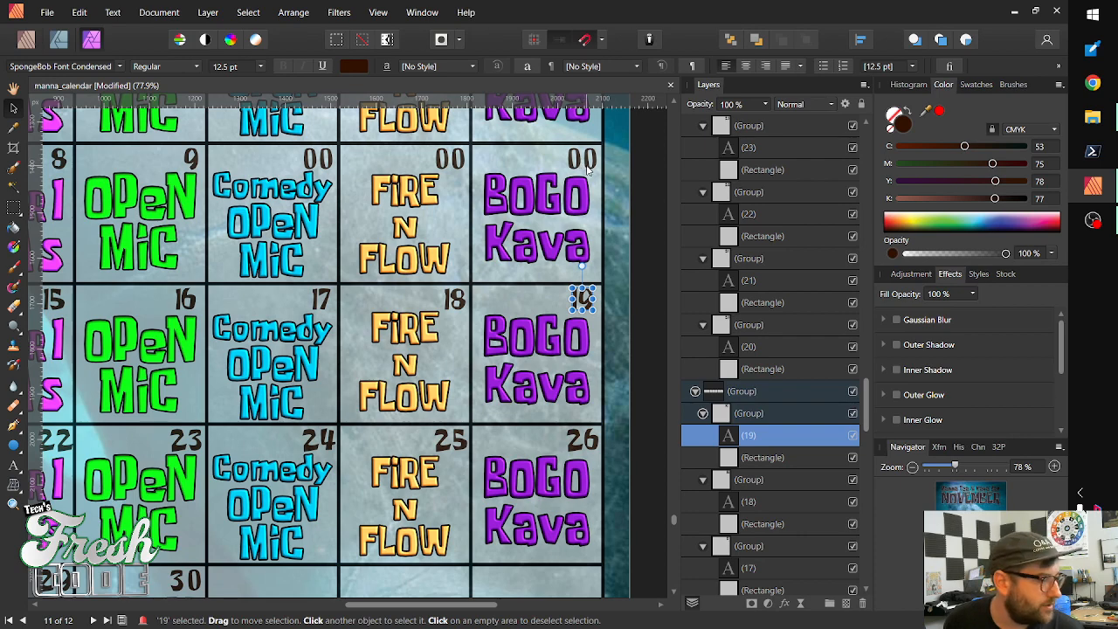
Replace the second-row Thursday placeholder date, above the Comedy Open Mic label, with 10
left_click(323, 163)
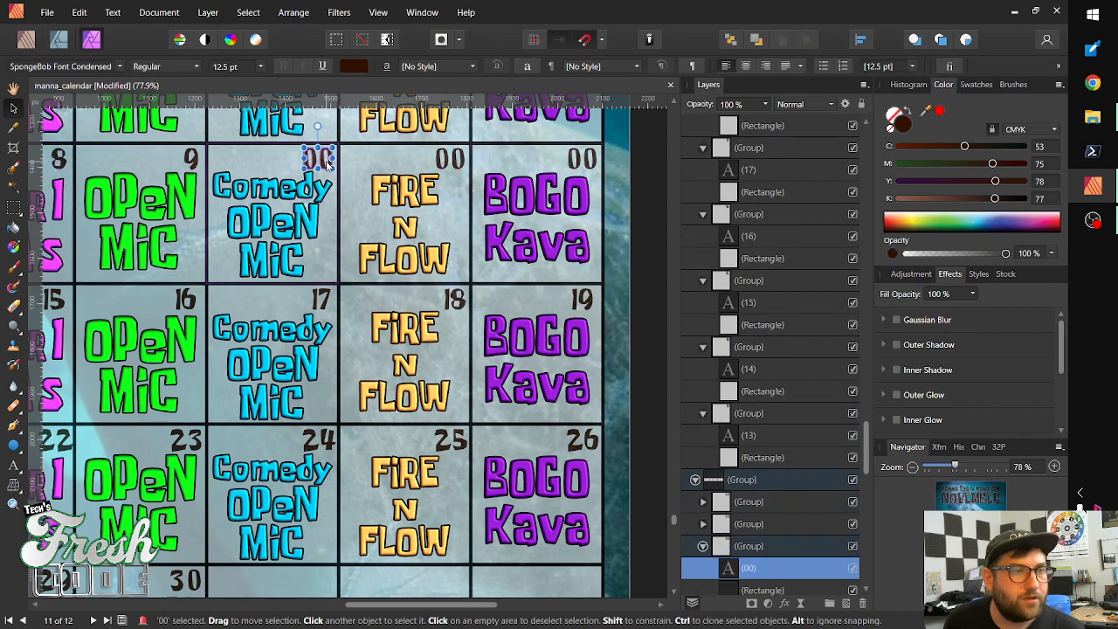
double_click(322, 160)
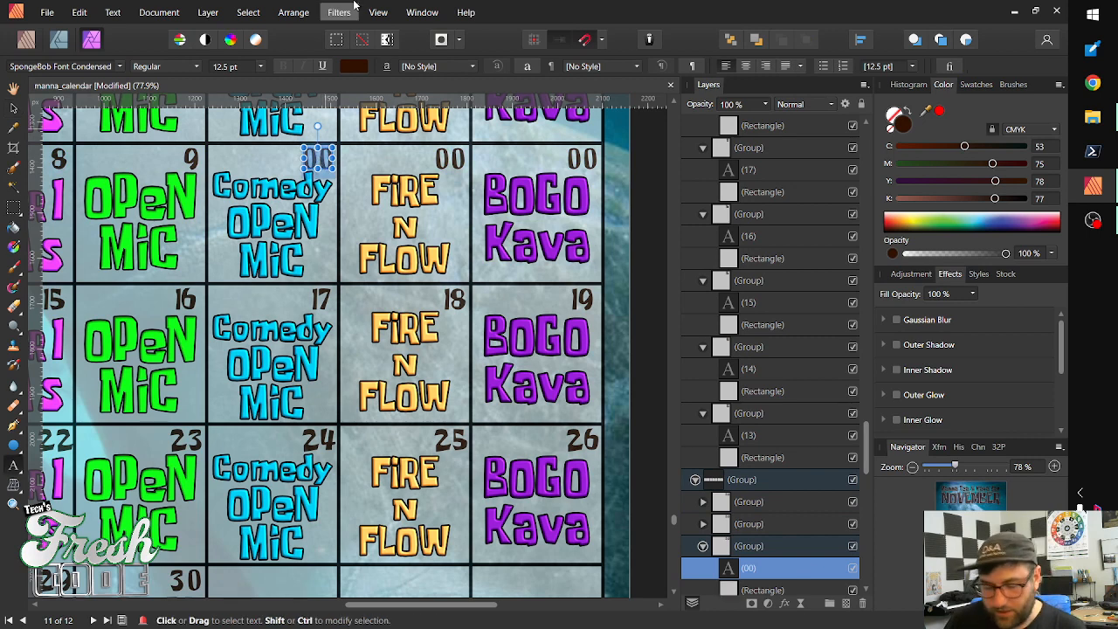
type("10")
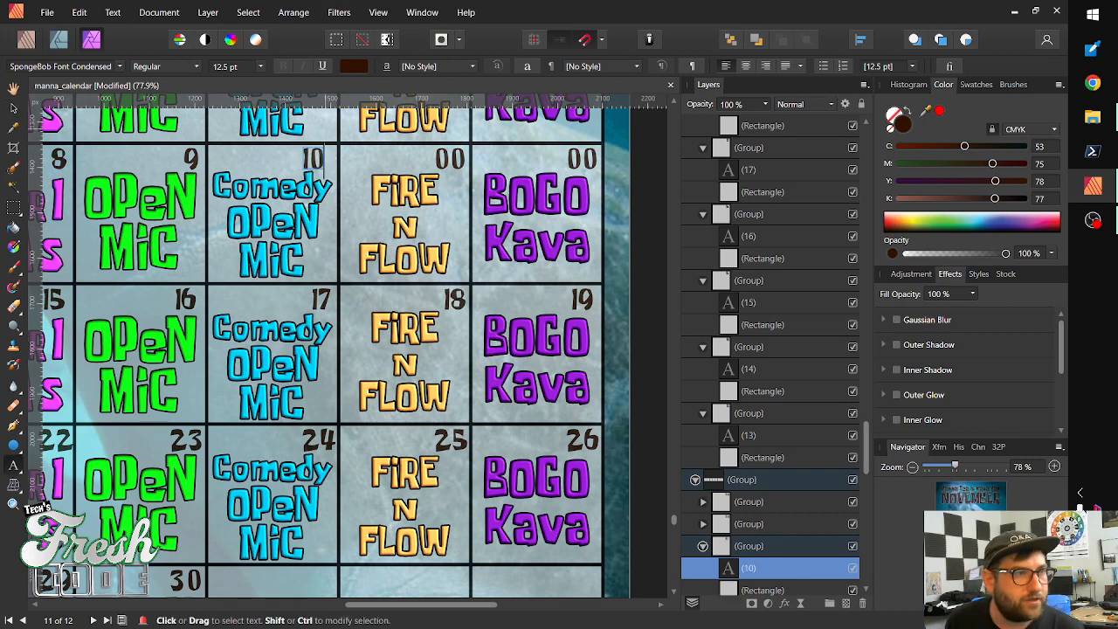
key("Escape")
left_click(13, 108)
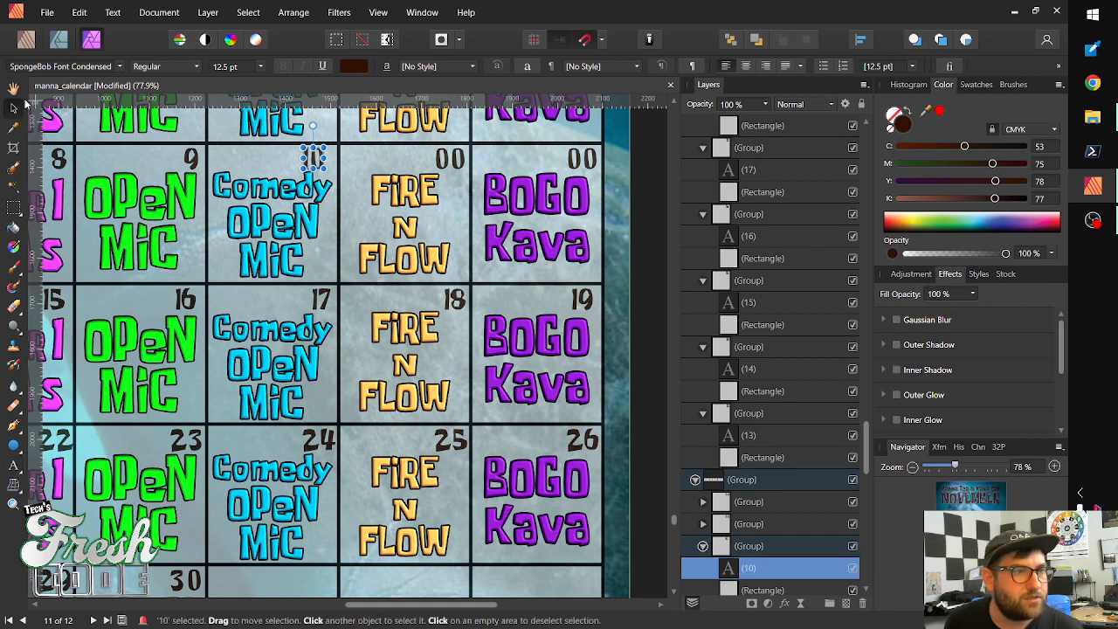
Shift the second-row Thursday date 10 right so it sits near the right edge of its box
key("shift+Right")
key("shift+Right")
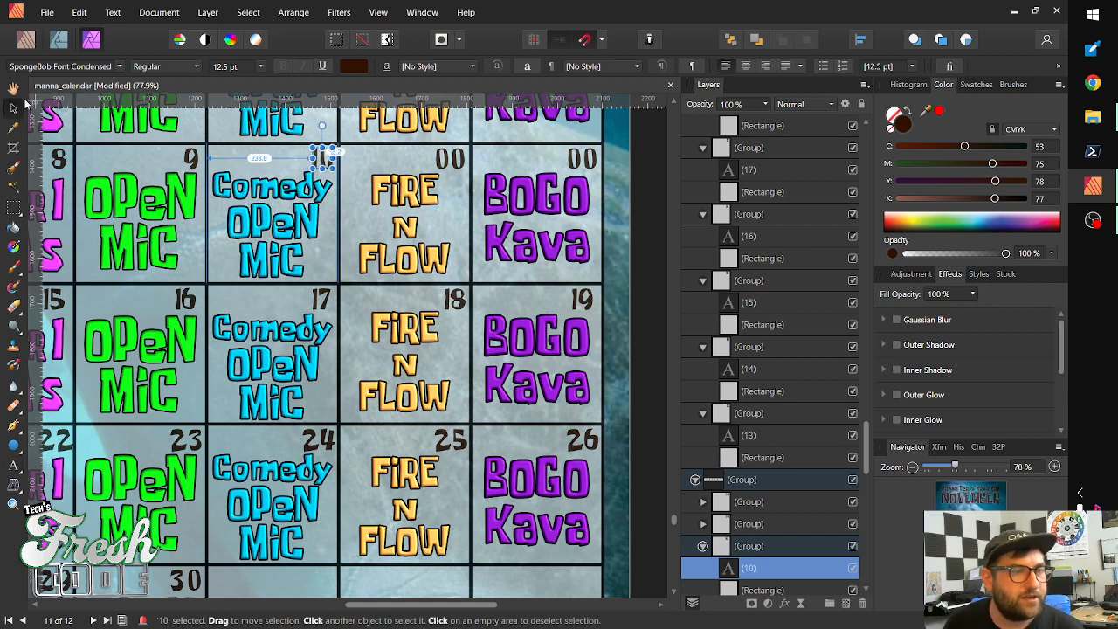
Replace the second-row Friday placeholder date, above the Fire N Flow label, with 11 and shift it right toward its box edge
left_click(449, 163)
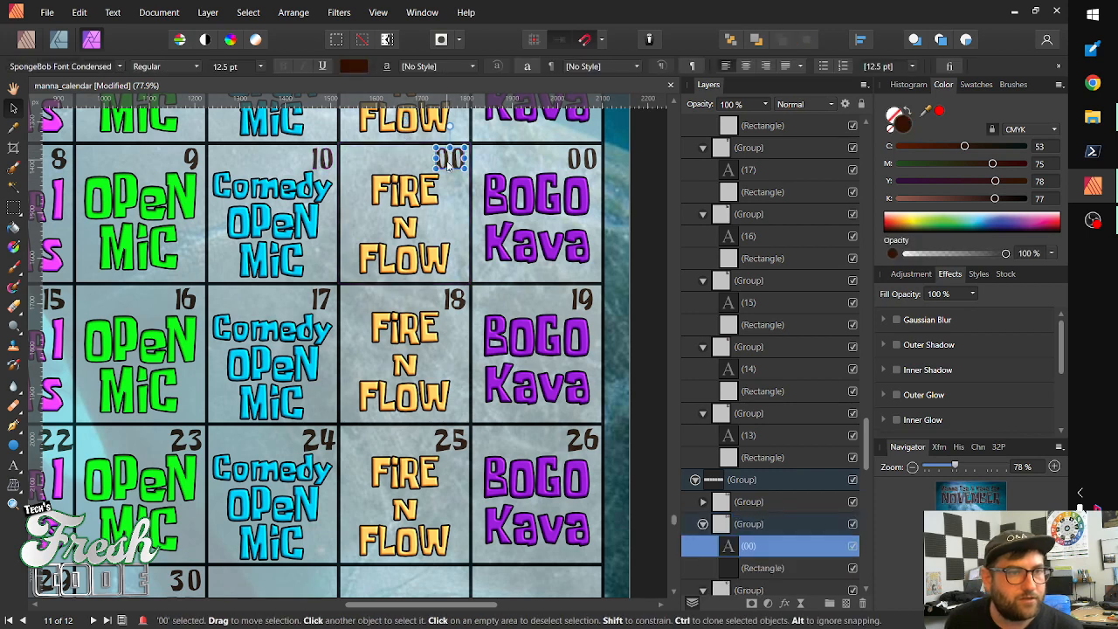
key("t")
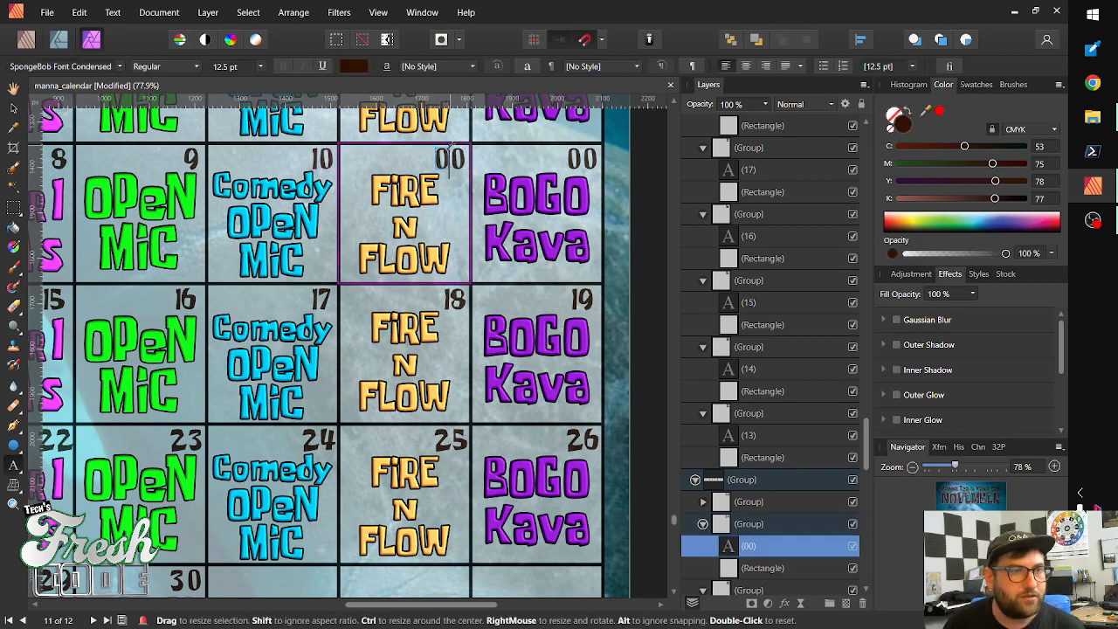
key("BackSpace")
key("BackSpace")
type("11")
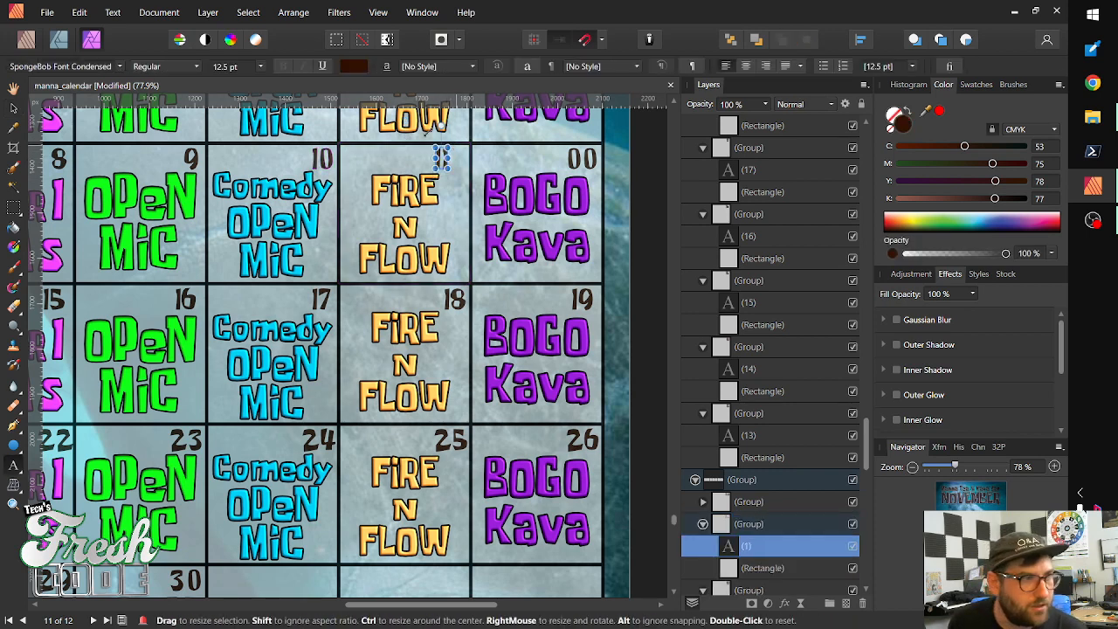
left_click(18, 110)
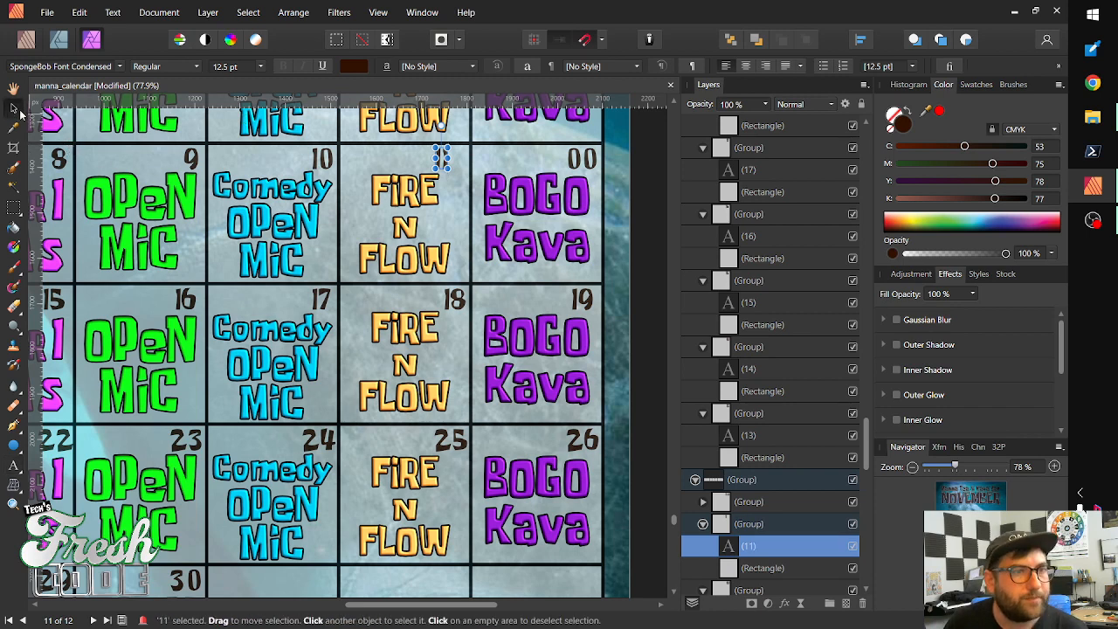
key("shift+Right")
key("shift+Right")
key("shift+Right")
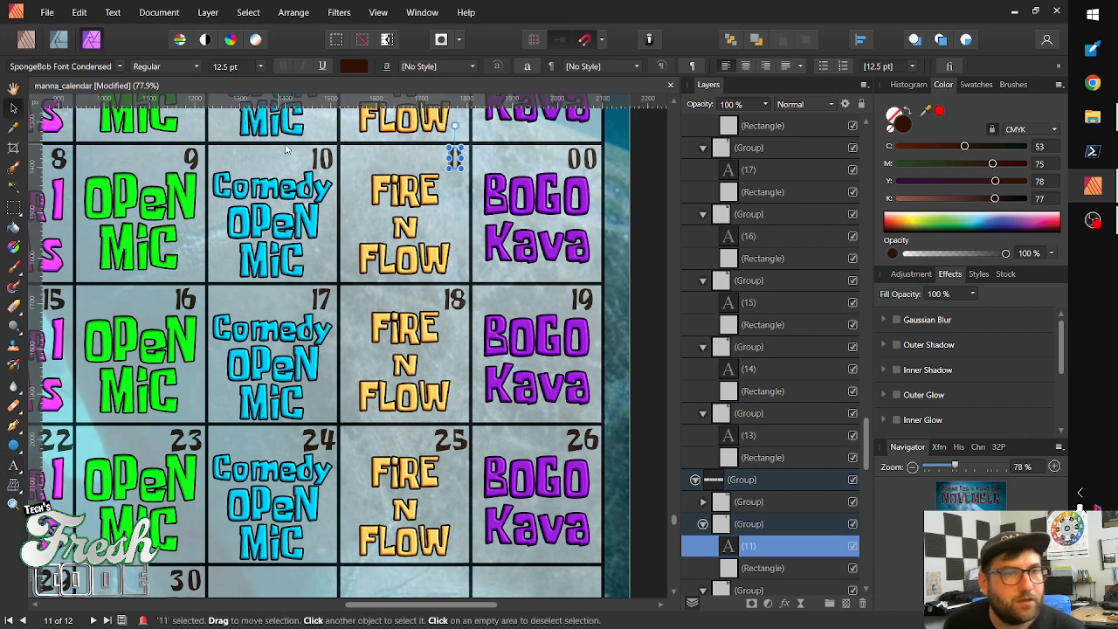
Replace the second-row Saturday placeholder date, above the BOGO Kava label, with 12 and shift it right toward its box edge
left_click(578, 164)
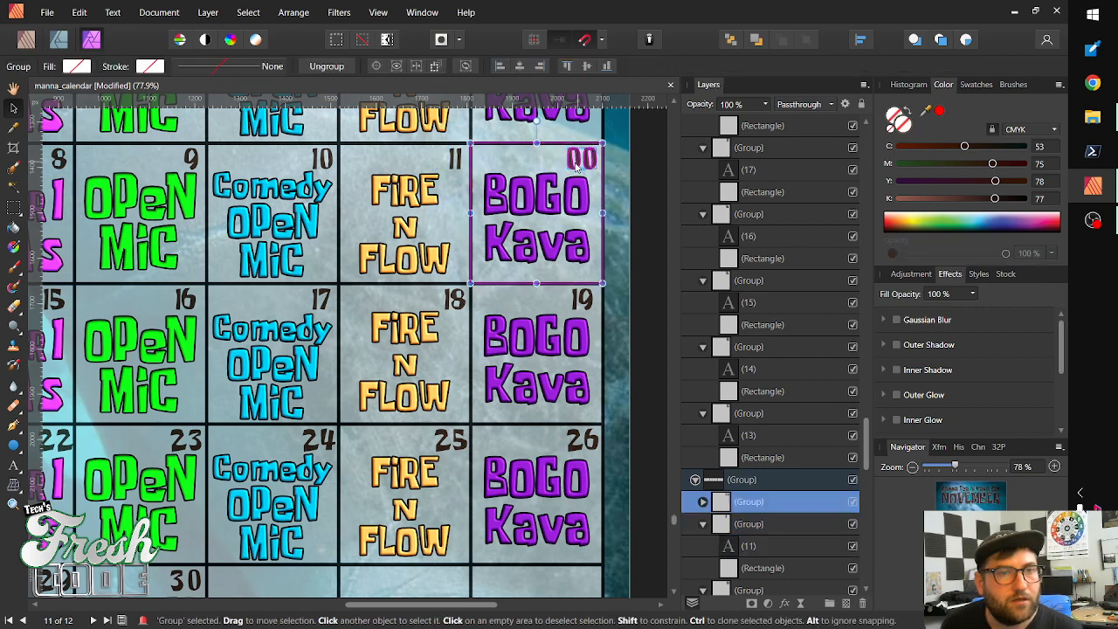
double_click(579, 164)
double_click(576, 163)
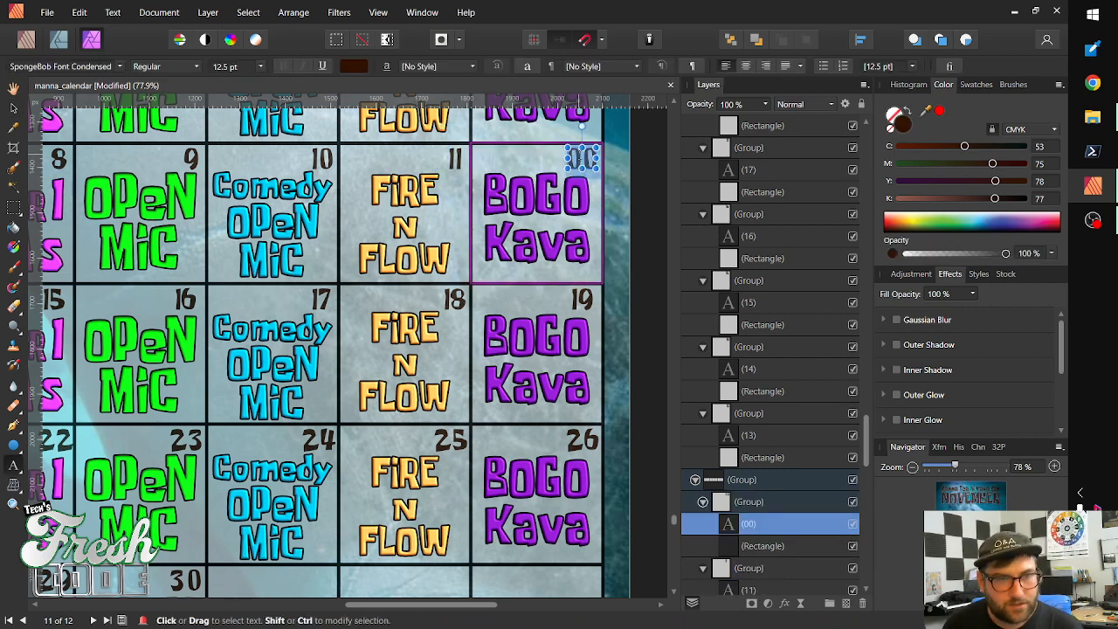
type("12")
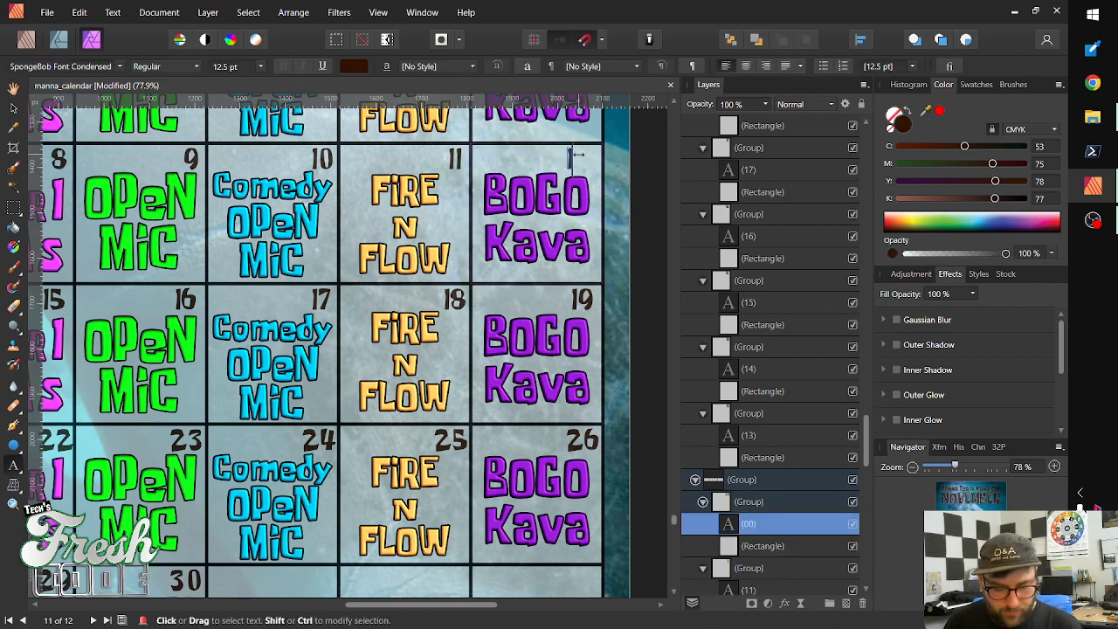
key("Escape")
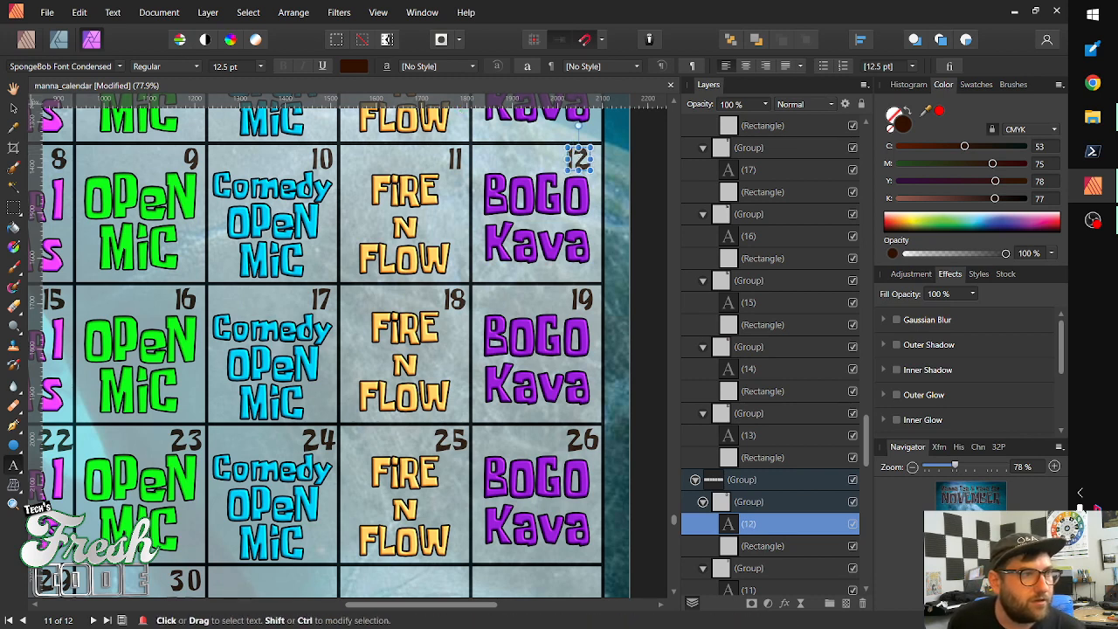
left_click(15, 109)
key("shift+Right")
key("shift+Right")
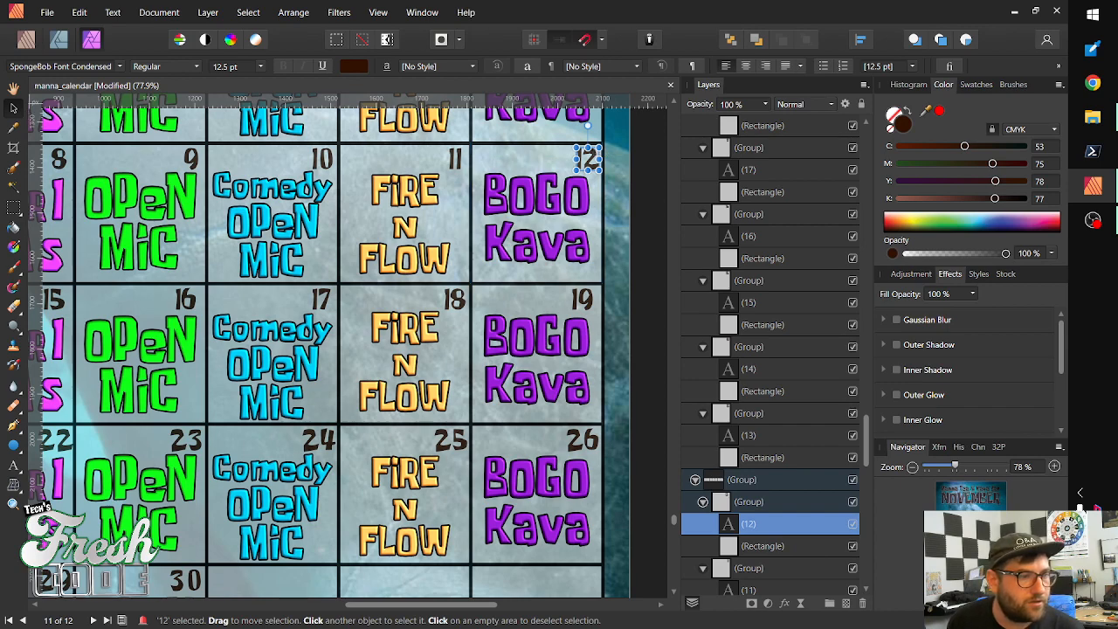
Nudge the fourth-row Tuesday date 22, above the 2 for 1 Teas label, slightly left within its box
scroll(262, 434, "left", 5)
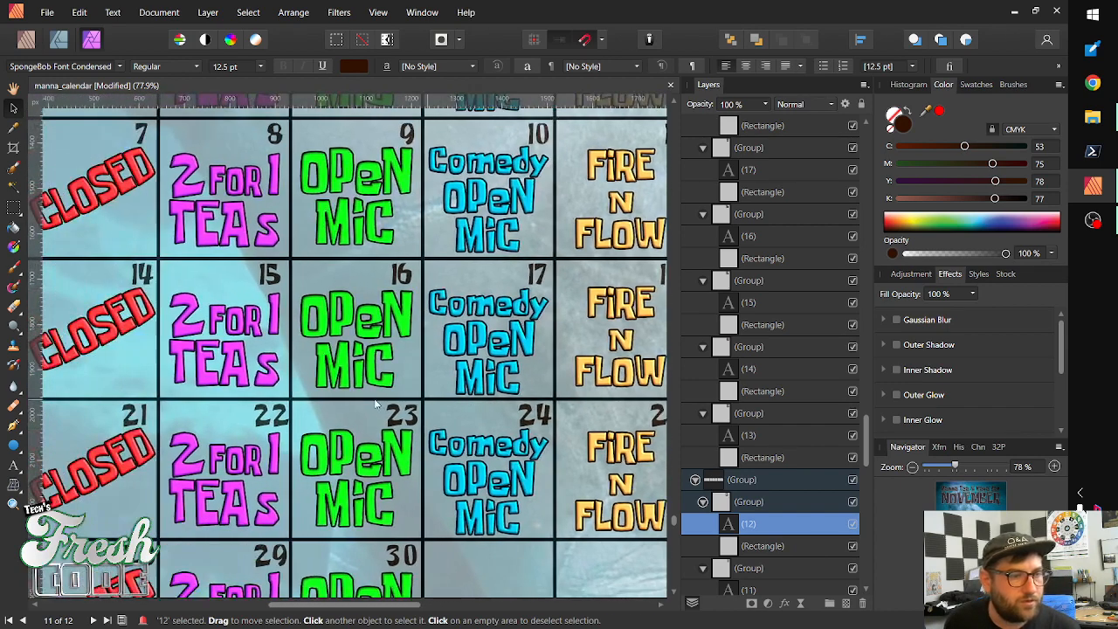
scroll(363, 421, "left", 1)
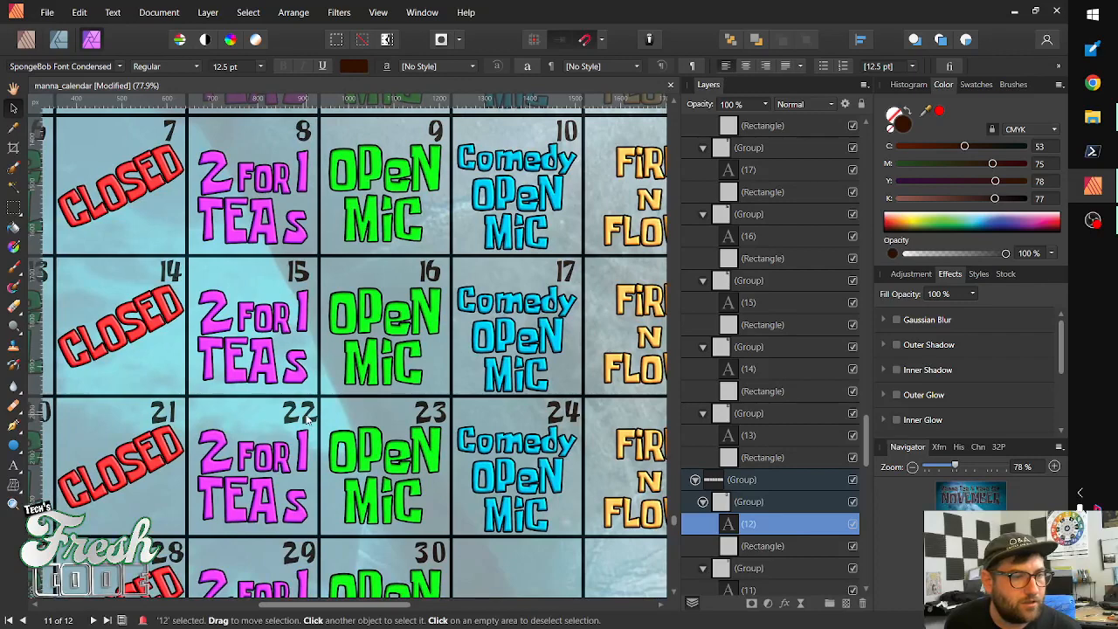
left_click(308, 420)
double_click(305, 423)
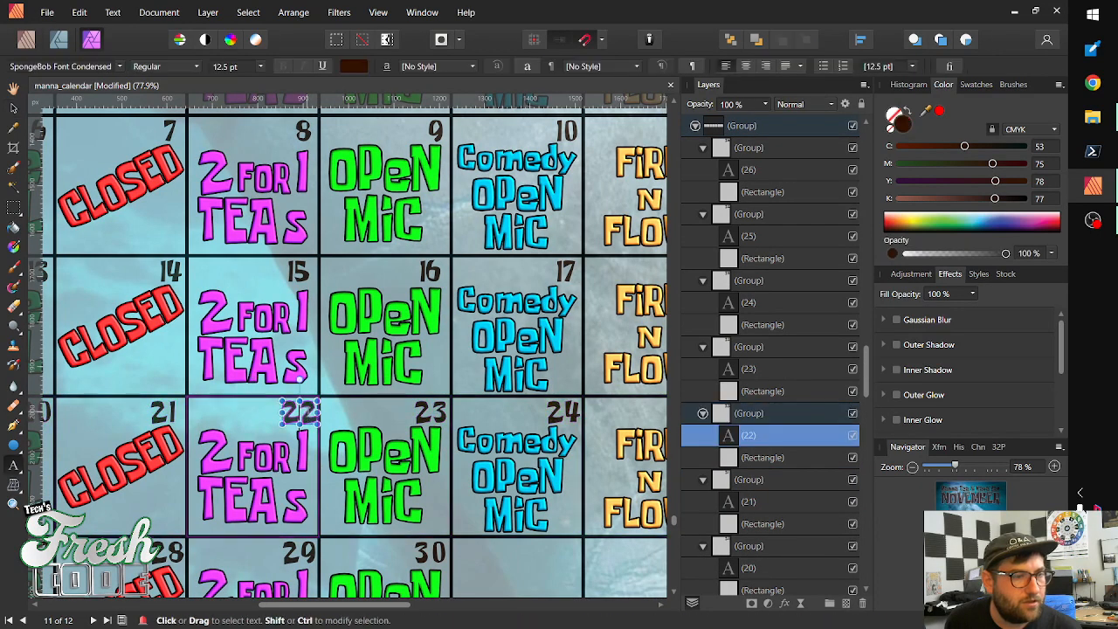
left_click_drag(301, 420, 281, 419)
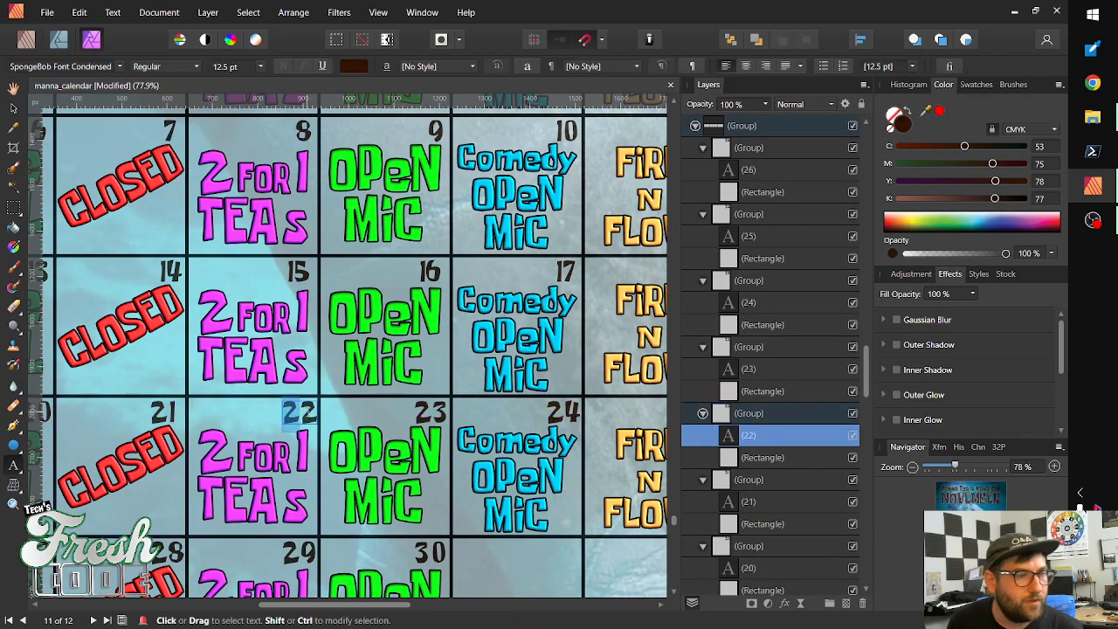
left_click(21, 107)
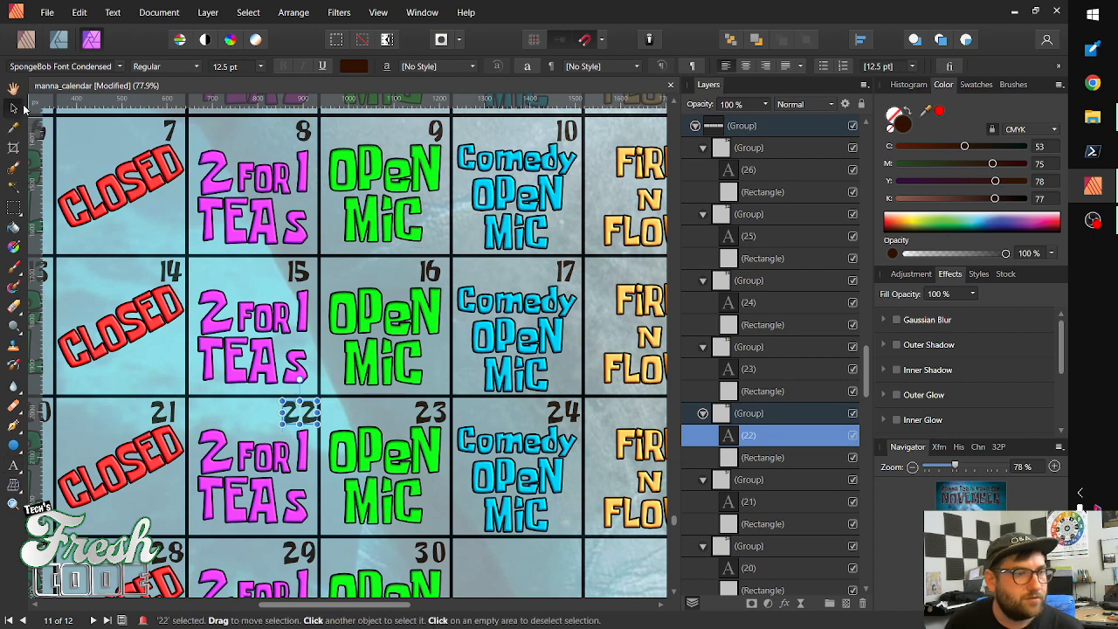
key("Left")
key("Left")
key("Left")
key("Left")
key("Left")
key("Left")
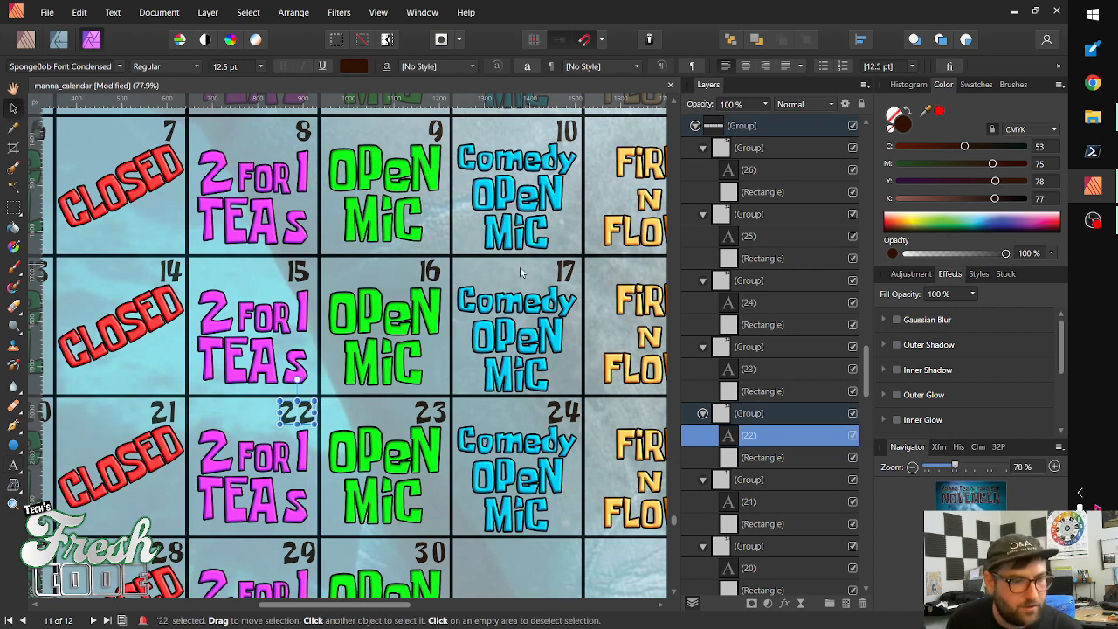
Collapse the normal week, dayz and boxes groups in the layer list
key("z")
left_click_drag(567, 264, 376, 220)
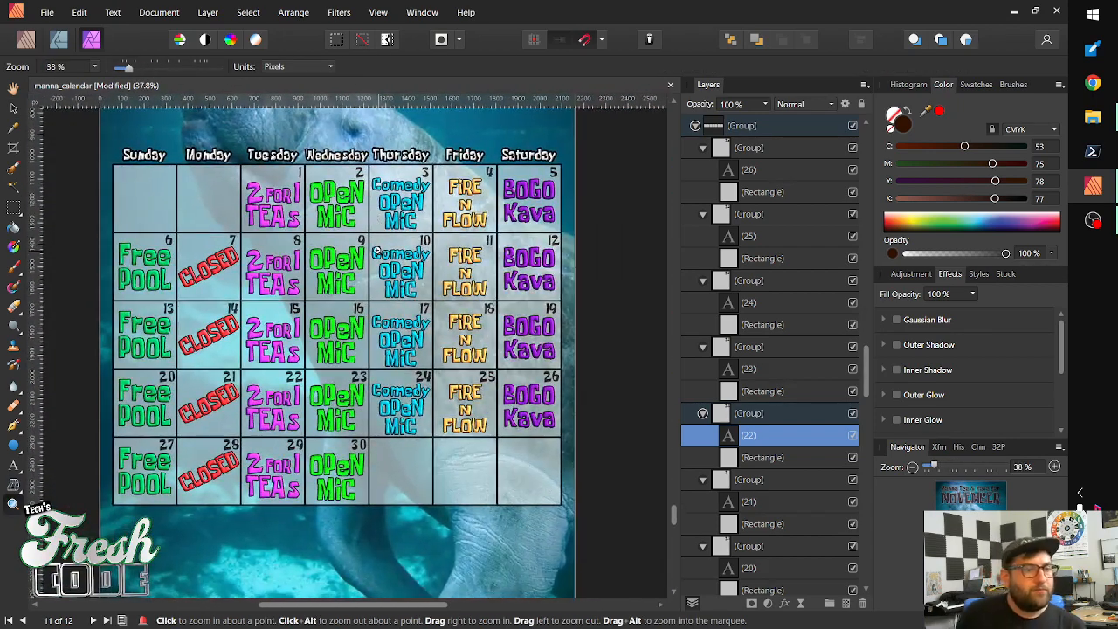
left_click_drag(865, 362, 877, 19)
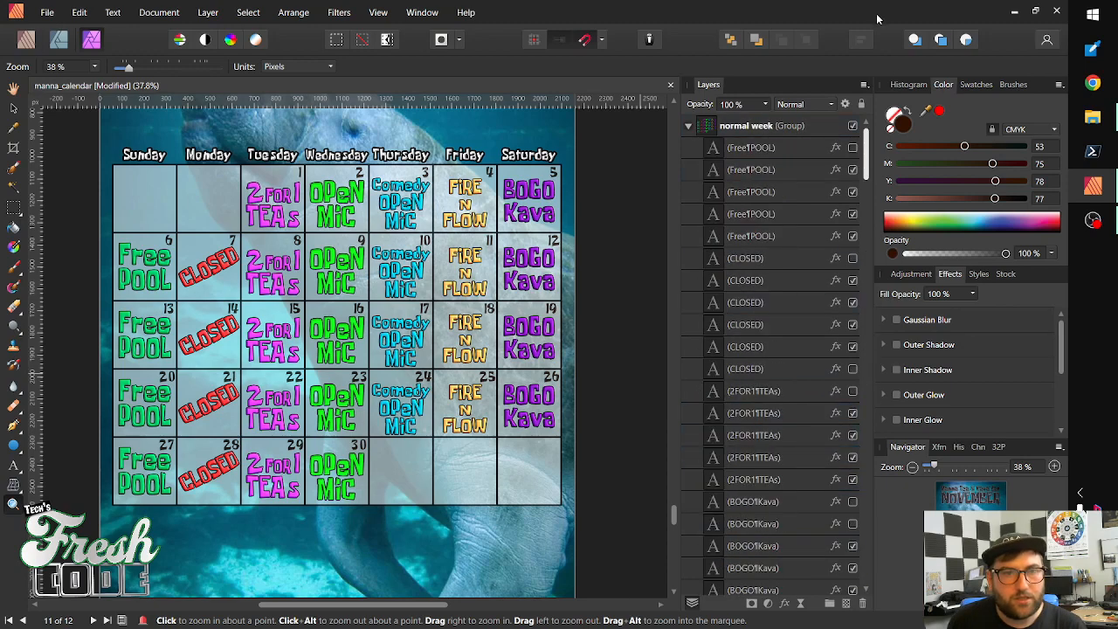
left_click(689, 126)
left_click(688, 147)
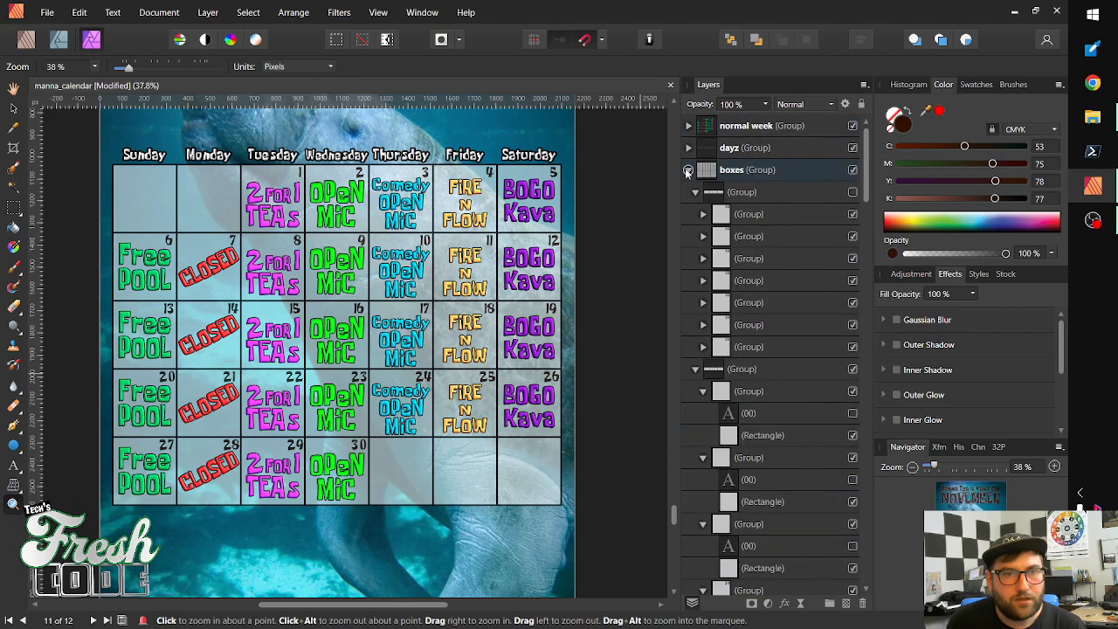
left_click(688, 170)
Stretch the normal week and boxes groups downward together so the calendar grid becomes taller at the same width
left_click(758, 127)
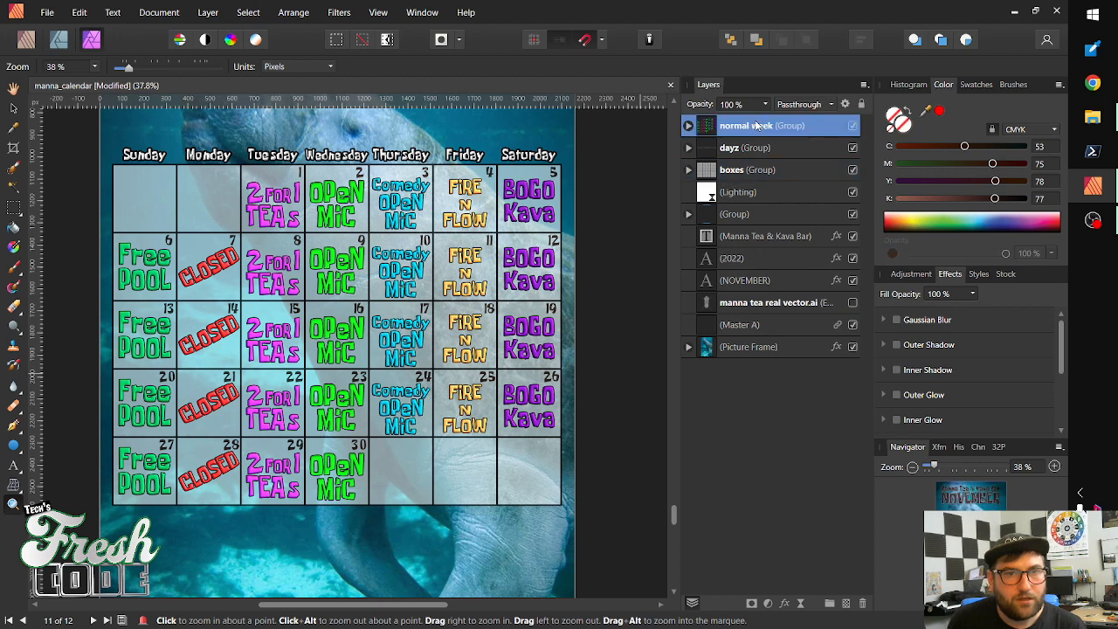
left_click(734, 175, "ctrl")
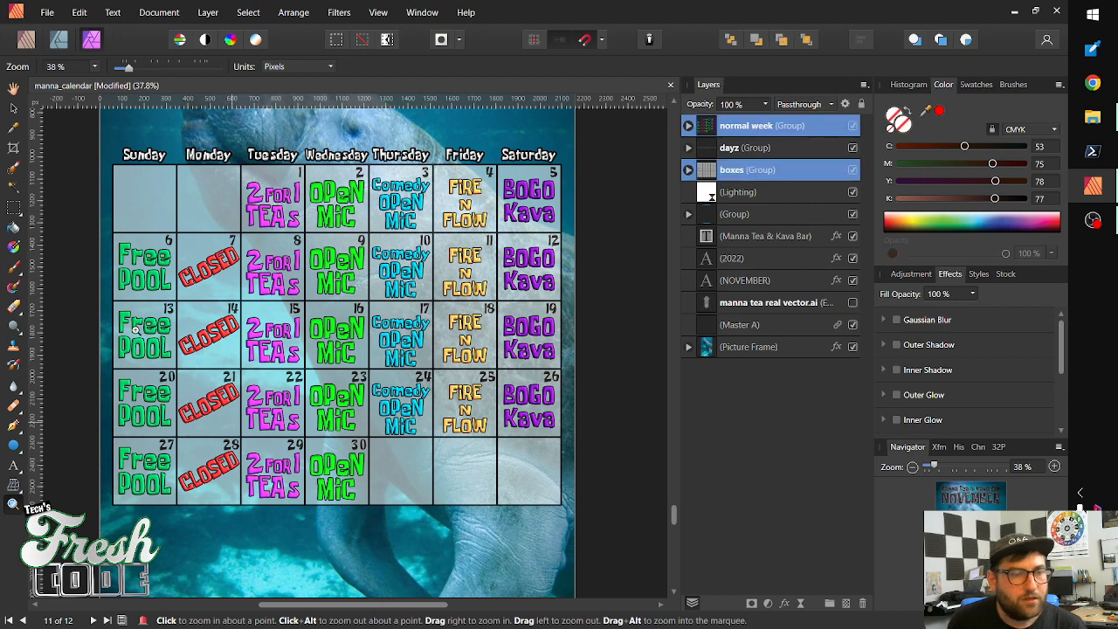
left_click(14, 107)
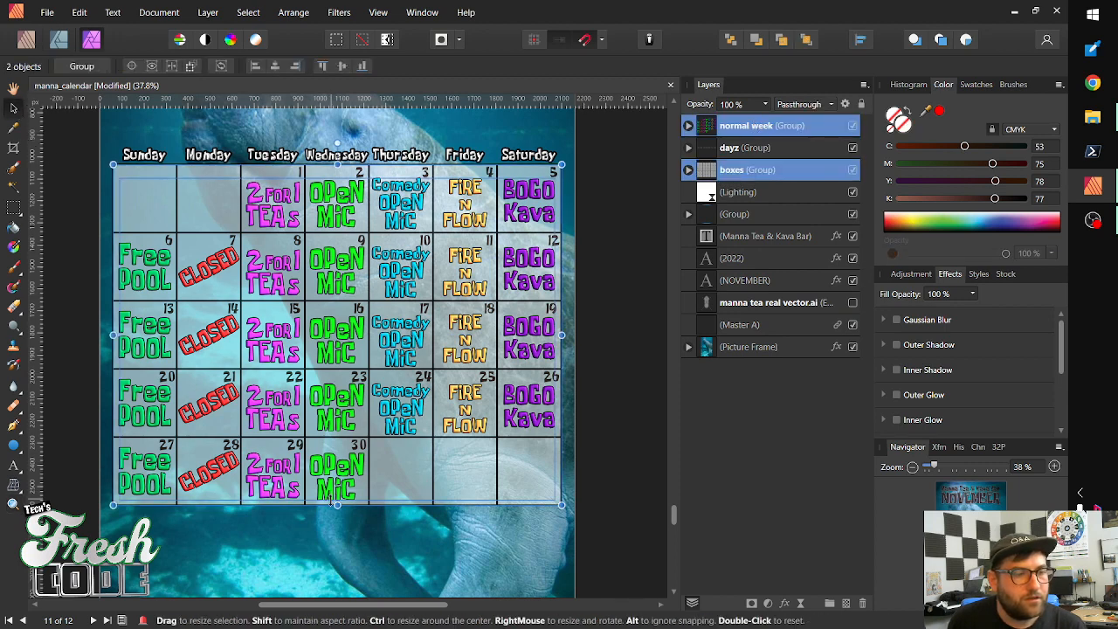
left_click_drag(337, 505, 337, 554)
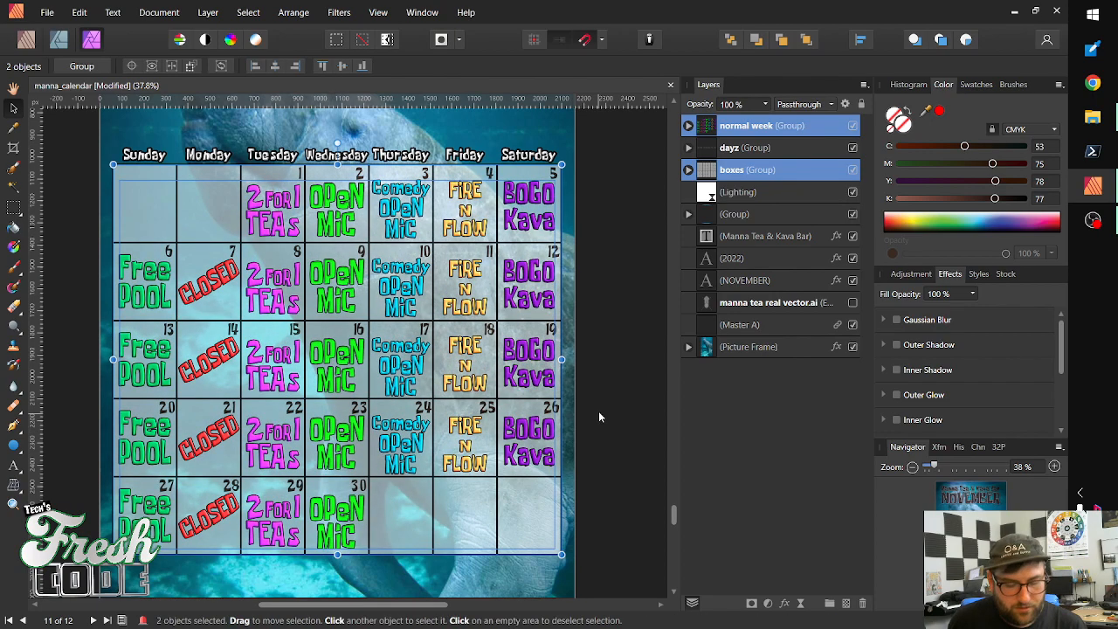
key("z")
left_click_drag(594, 390, 350, 435)
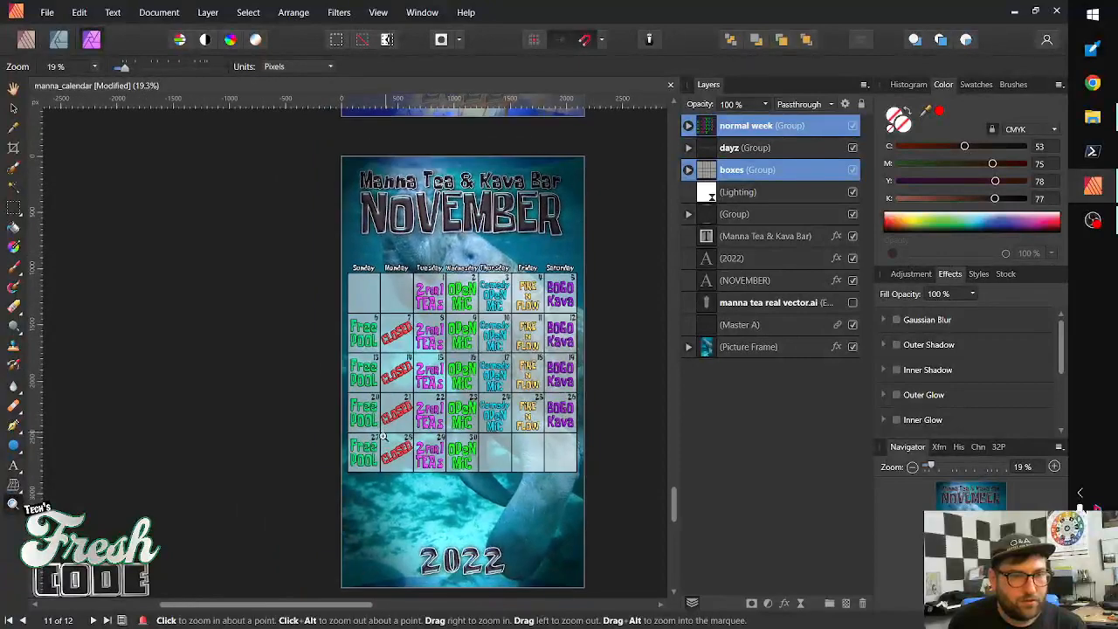
left_click_drag(437, 212, 411, 229)
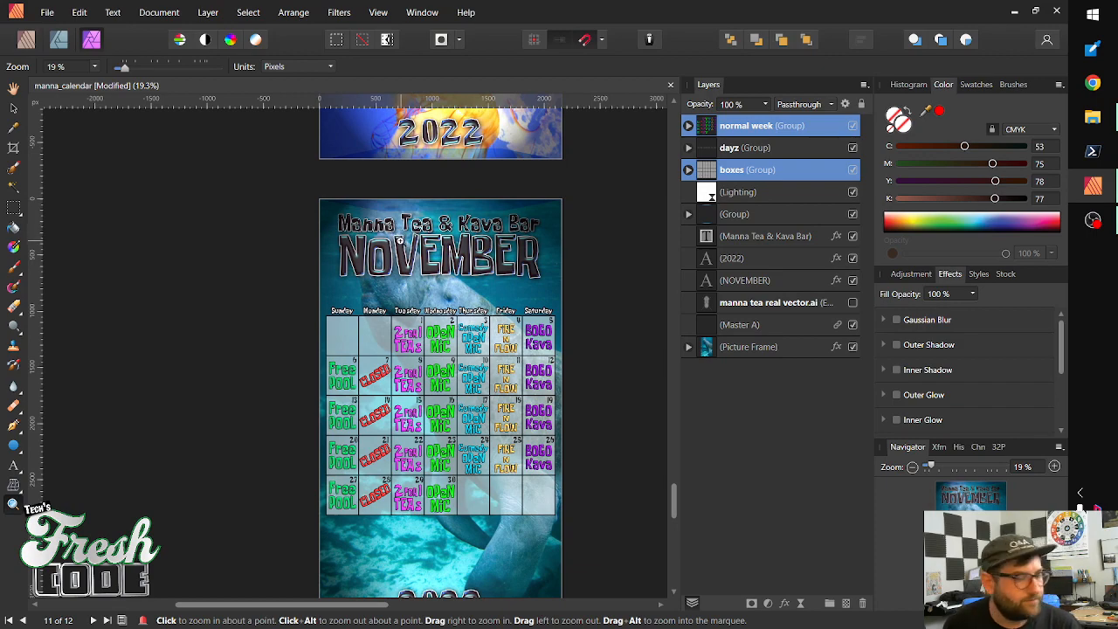
left_click_drag(414, 209, 414, 155)
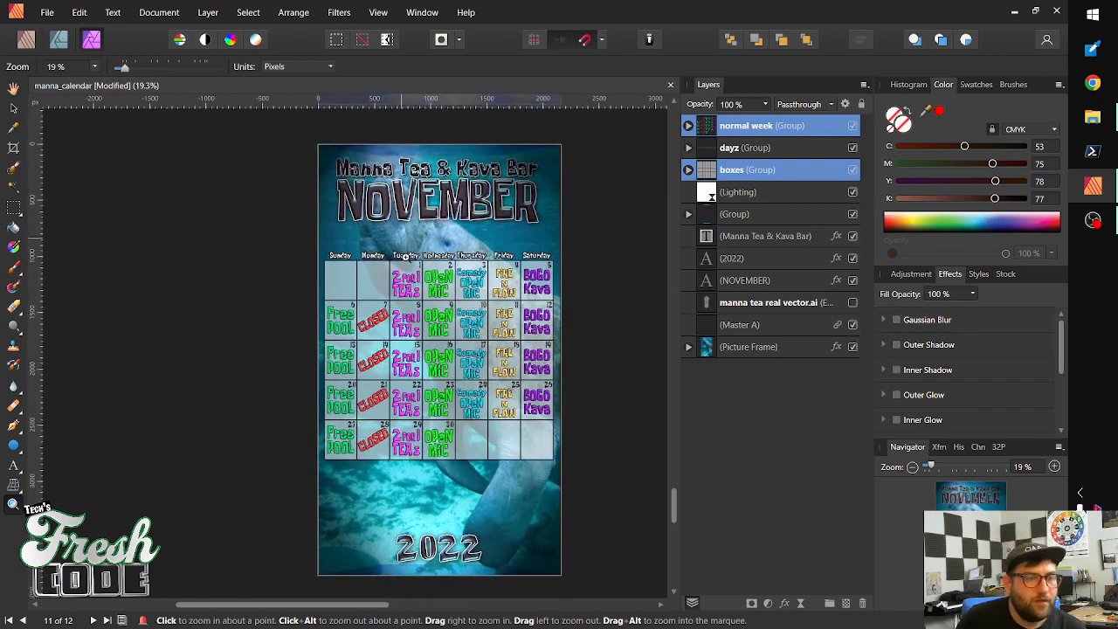
mouse_move(410, 297)
left_mouse_down()
mouse_move(416, 280)
mouse_move(395, 304)
left_mouse_up()
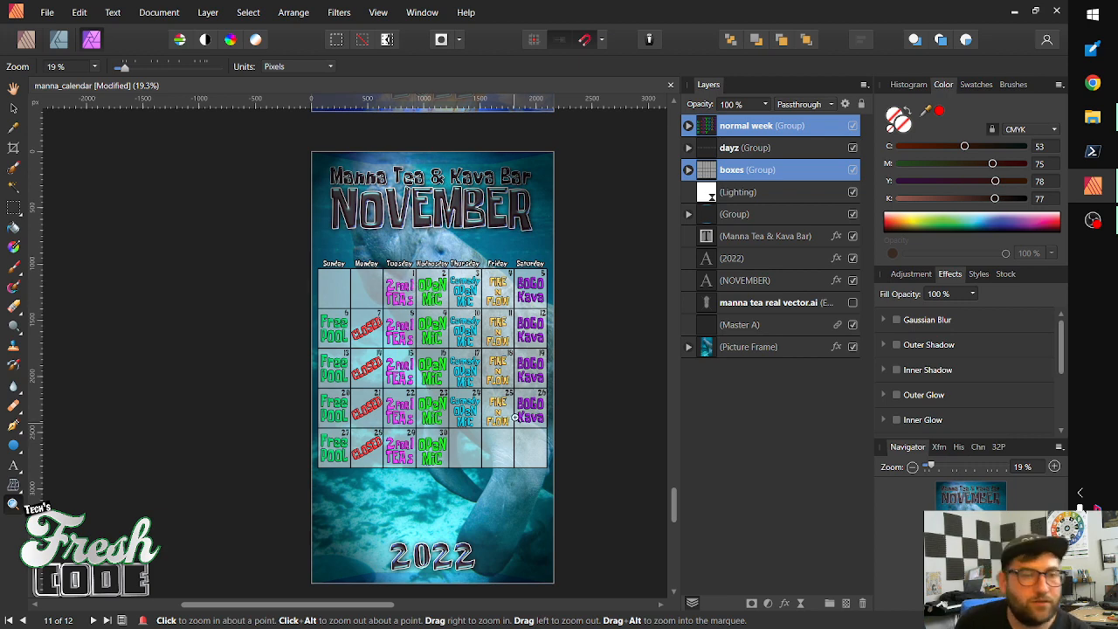
mouse_move(457, 295)
left_mouse_down()
mouse_move(452, 311)
mouse_move(443, 303)
left_mouse_up()
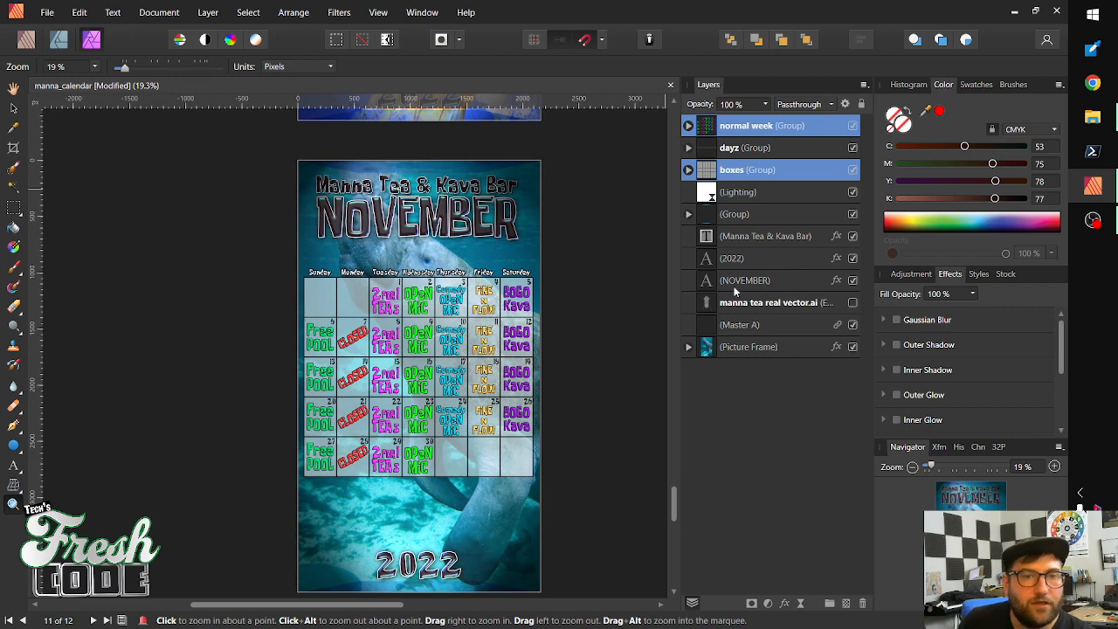
Wrap the boxes group in a new parent group, expand the parent and leave it selected
left_click(736, 169)
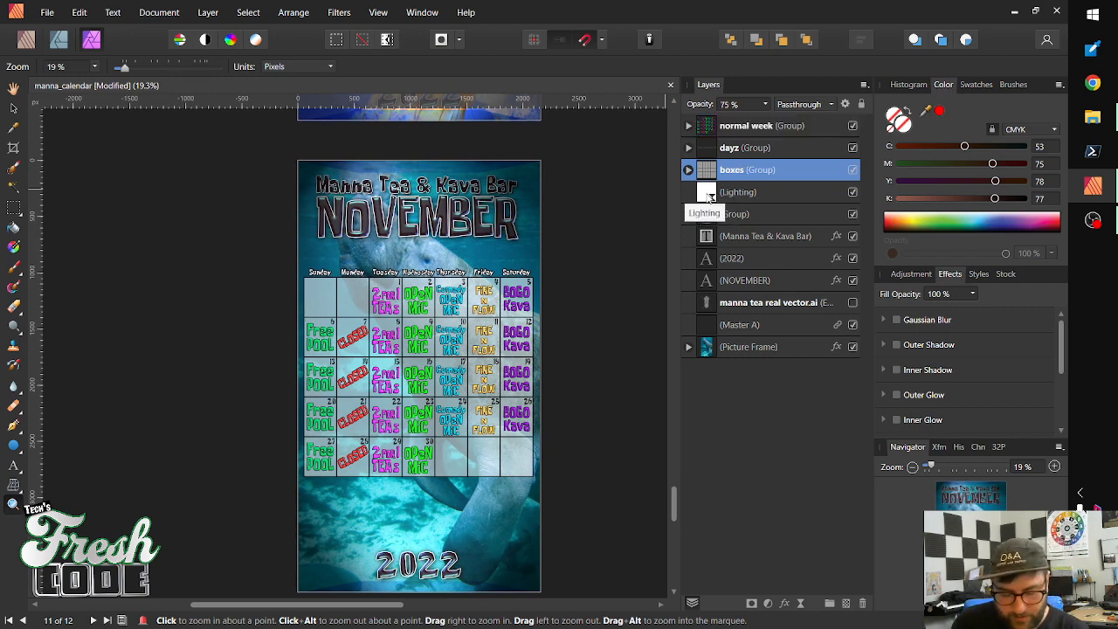
key("ctrl+t")
key("ctrl+g")
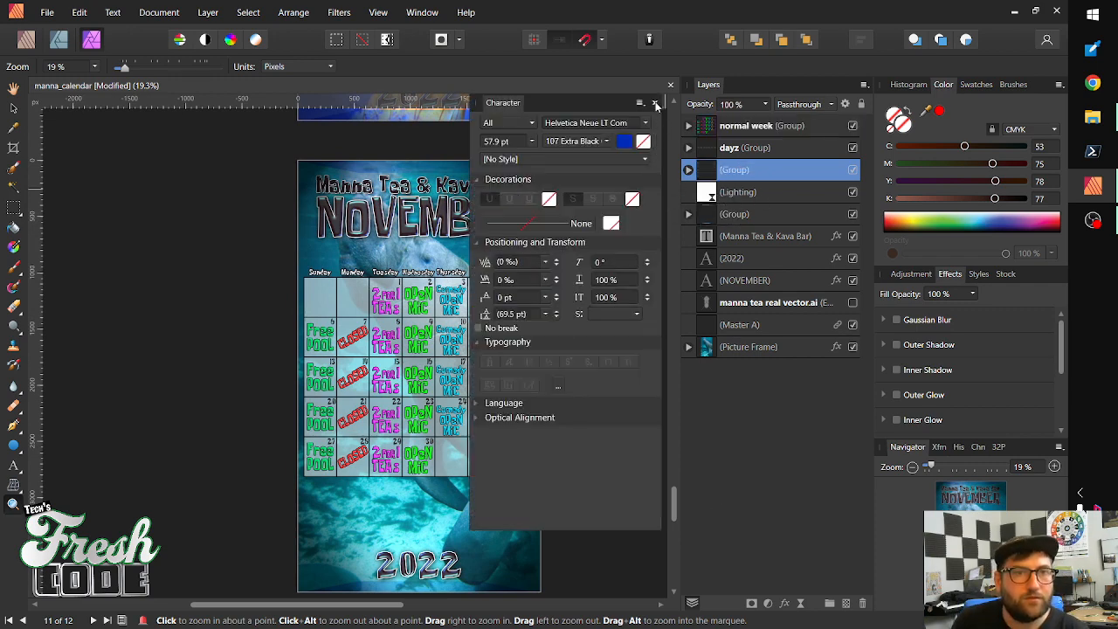
left_click(657, 103)
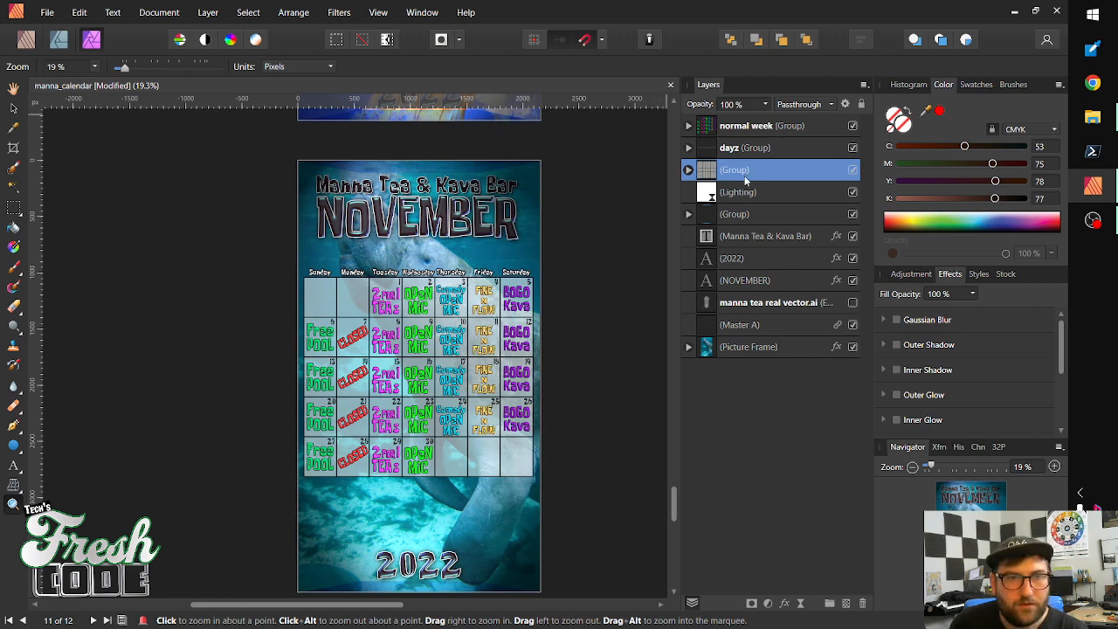
left_click(689, 170)
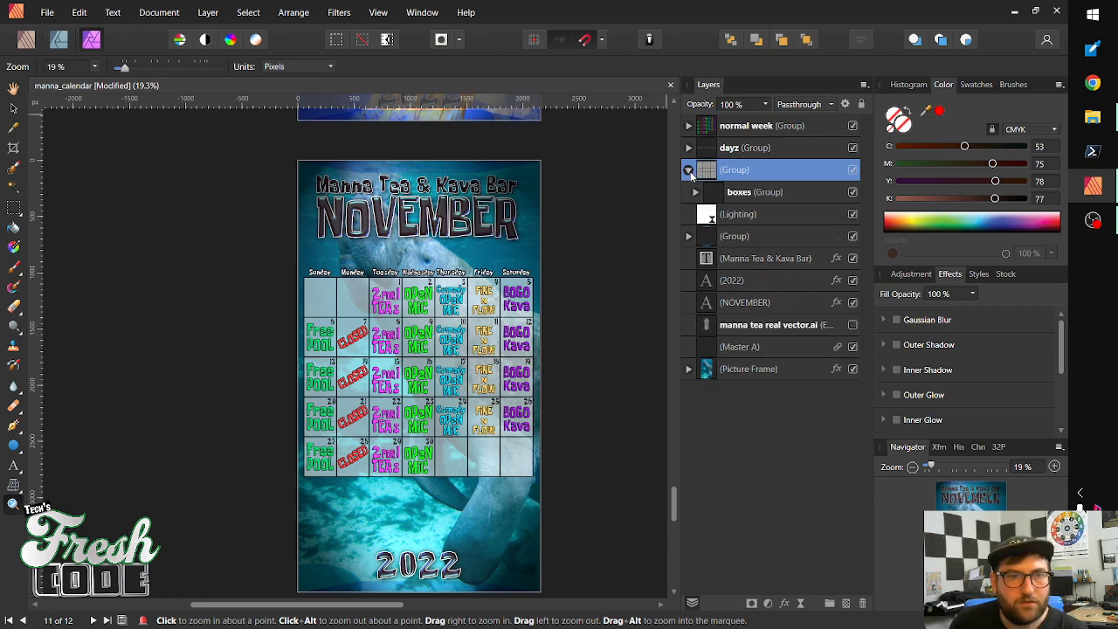
left_click(734, 194)
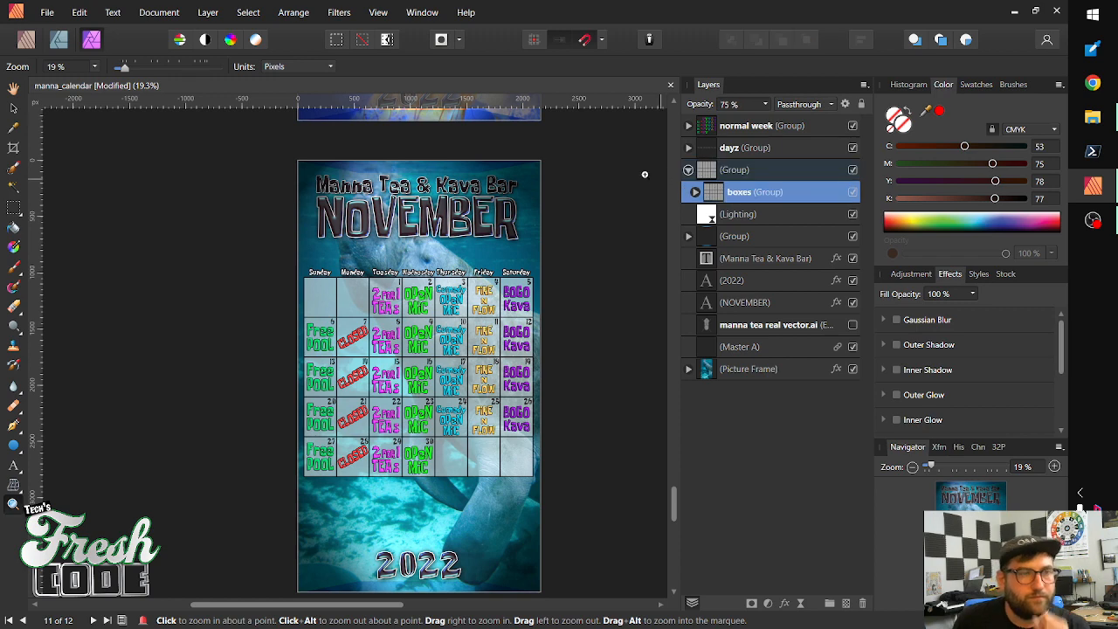
double_click(745, 166)
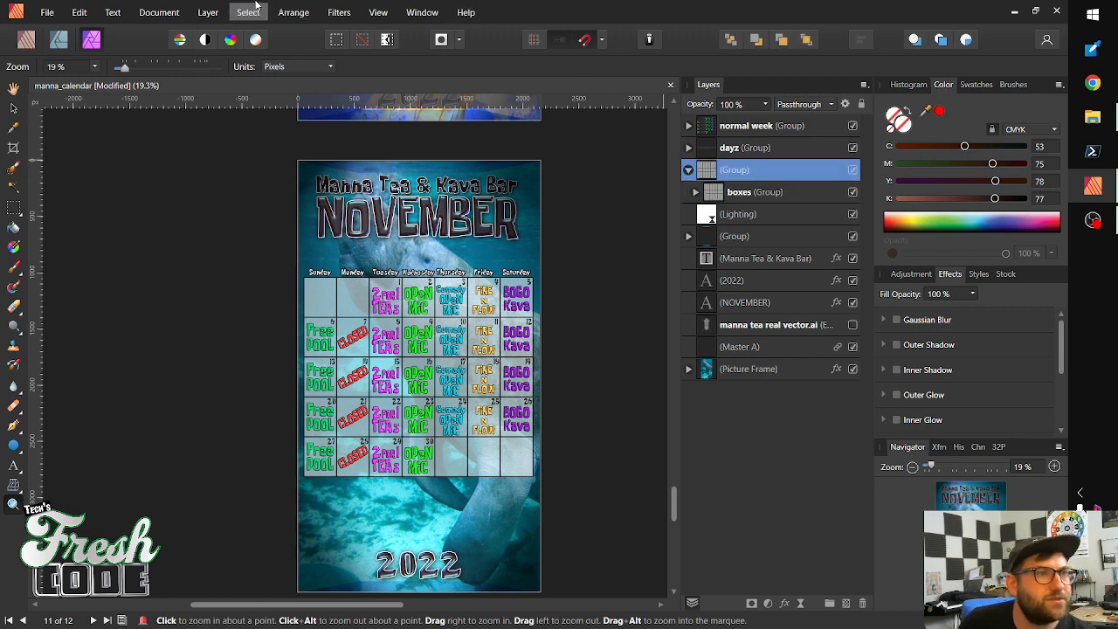
Try a live Displace filter on the parent group around boxes, with its strength at about -58.7 px
left_click(208, 13)
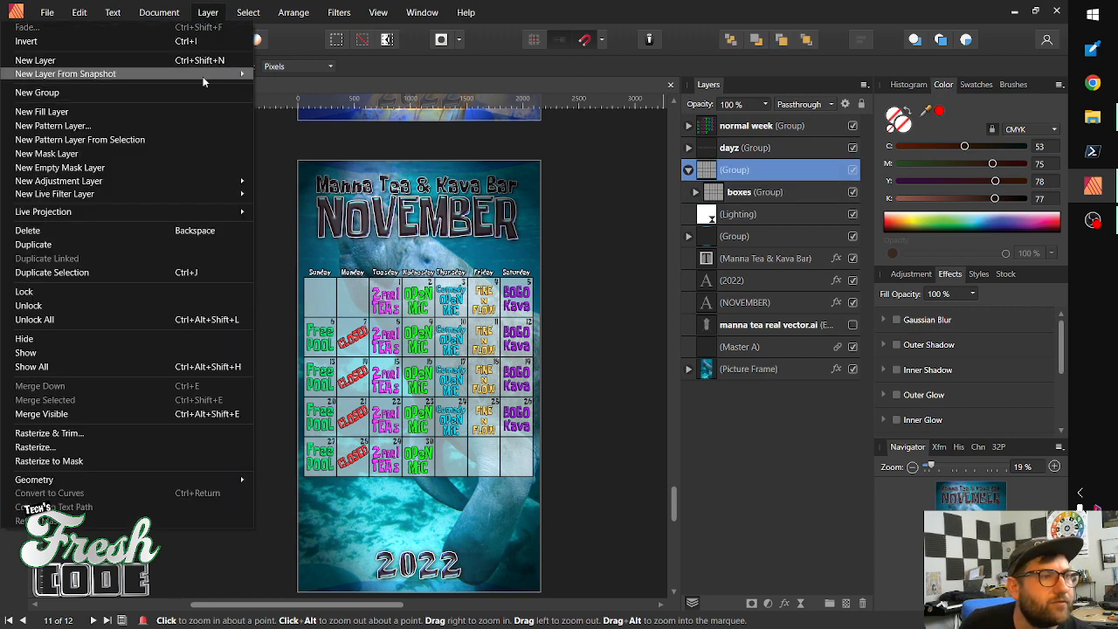
mouse_move(176, 193)
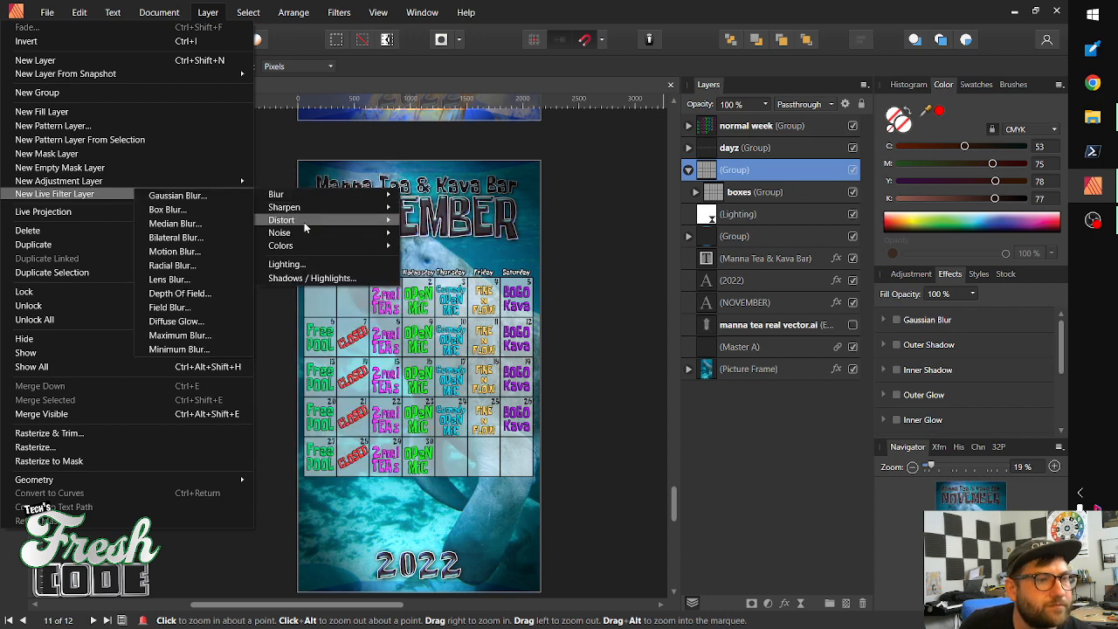
mouse_move(309, 220)
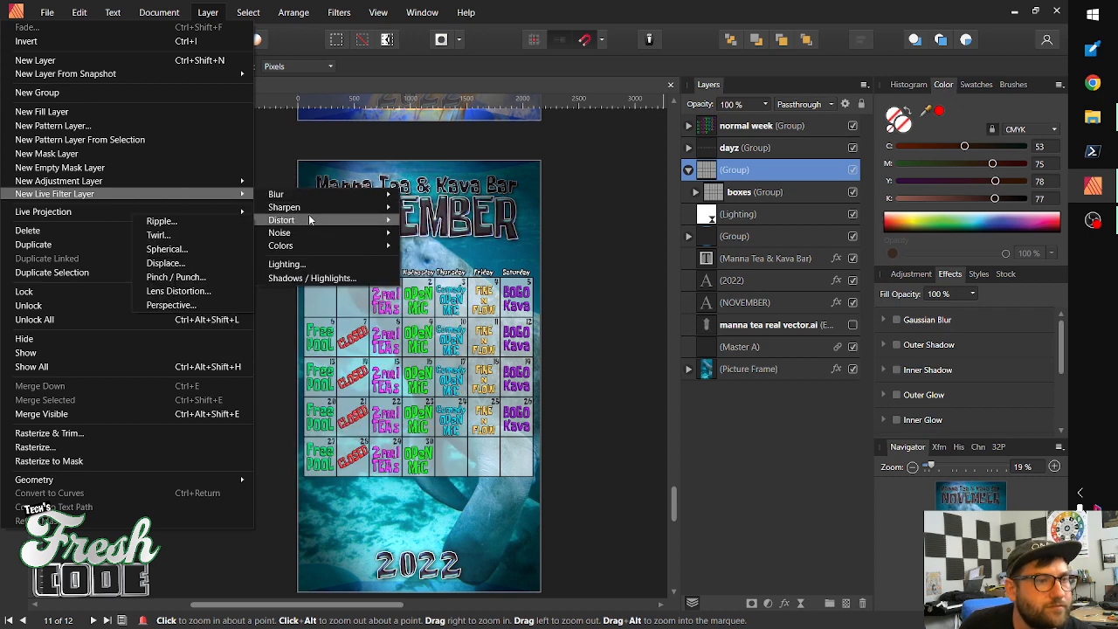
left_click(194, 262)
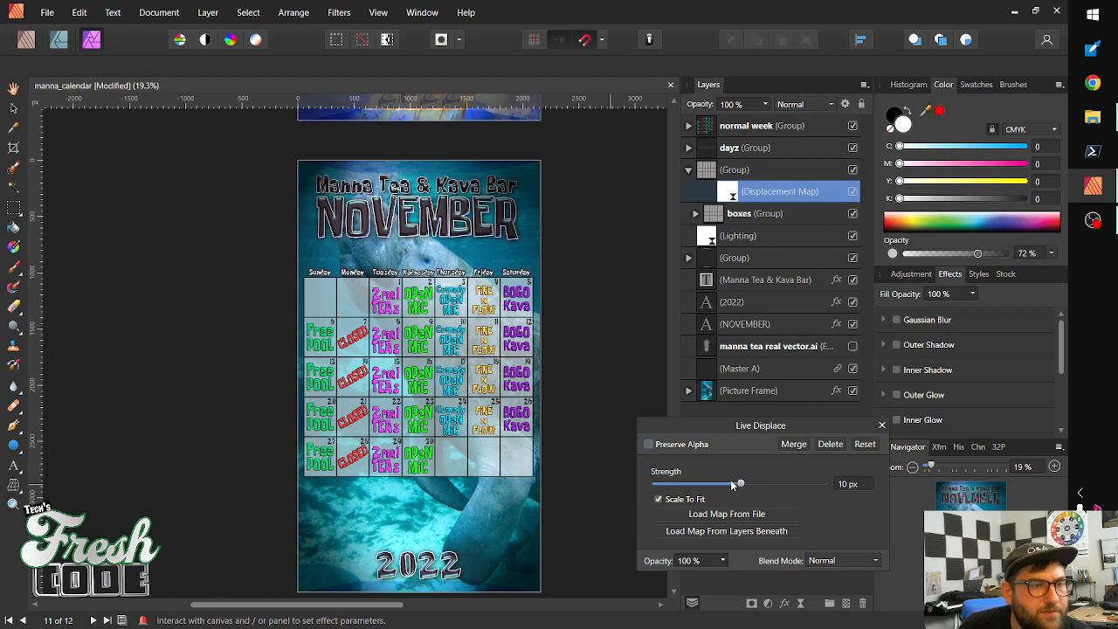
mouse_move(732, 486)
left_mouse_down()
mouse_move(766, 484)
mouse_move(732, 478)
left_mouse_up()
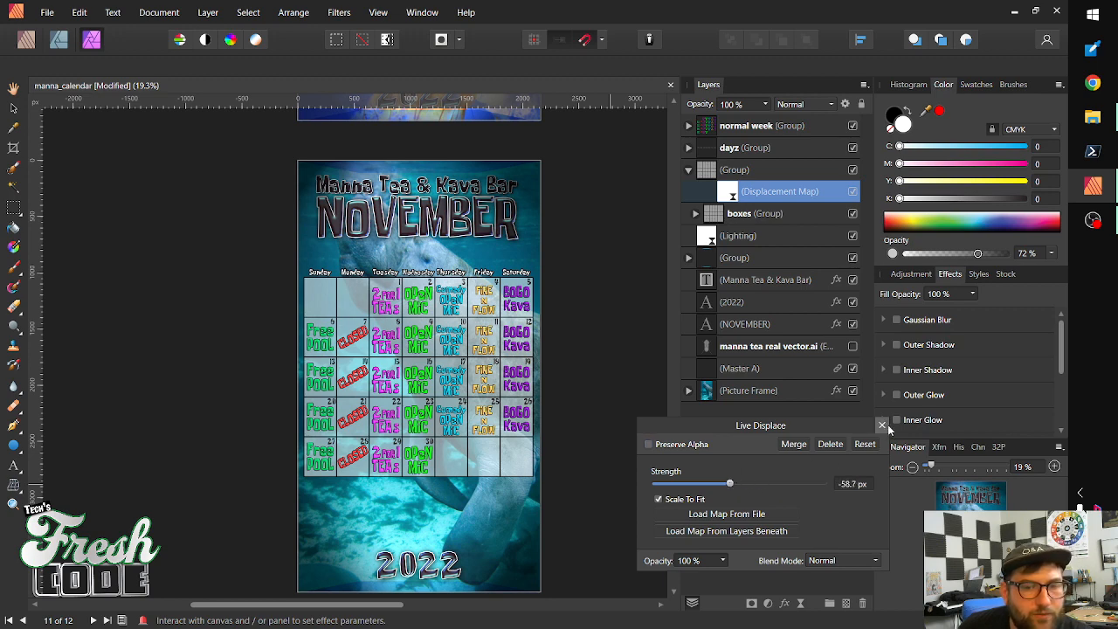
left_click(881, 425)
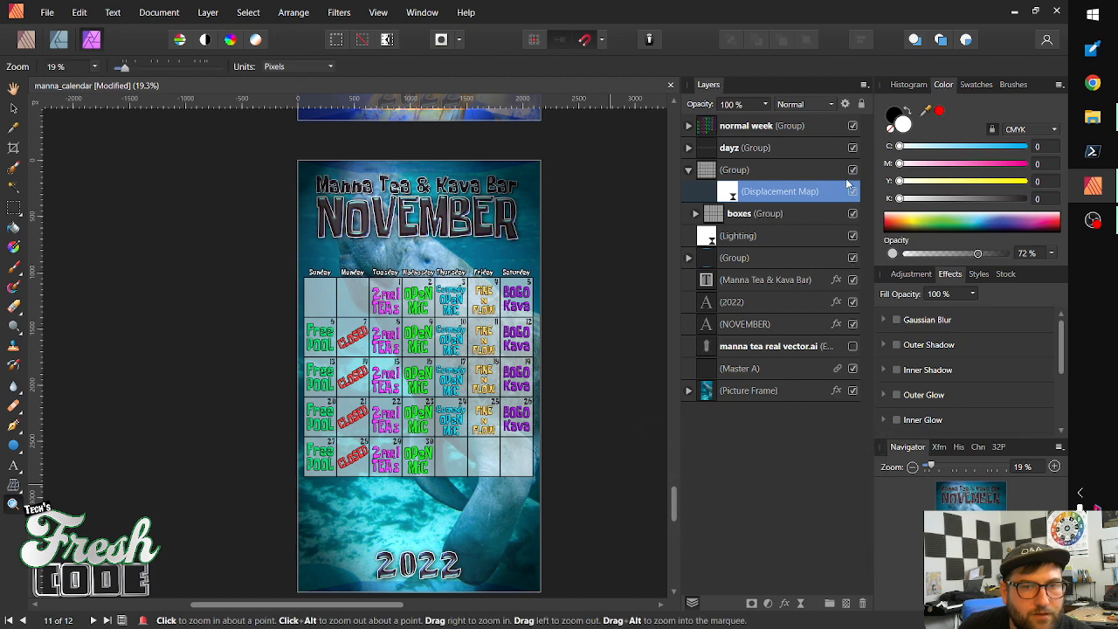
Delete the Displacement Map filter layer from the parent group
double_click(805, 194)
left_click(825, 196)
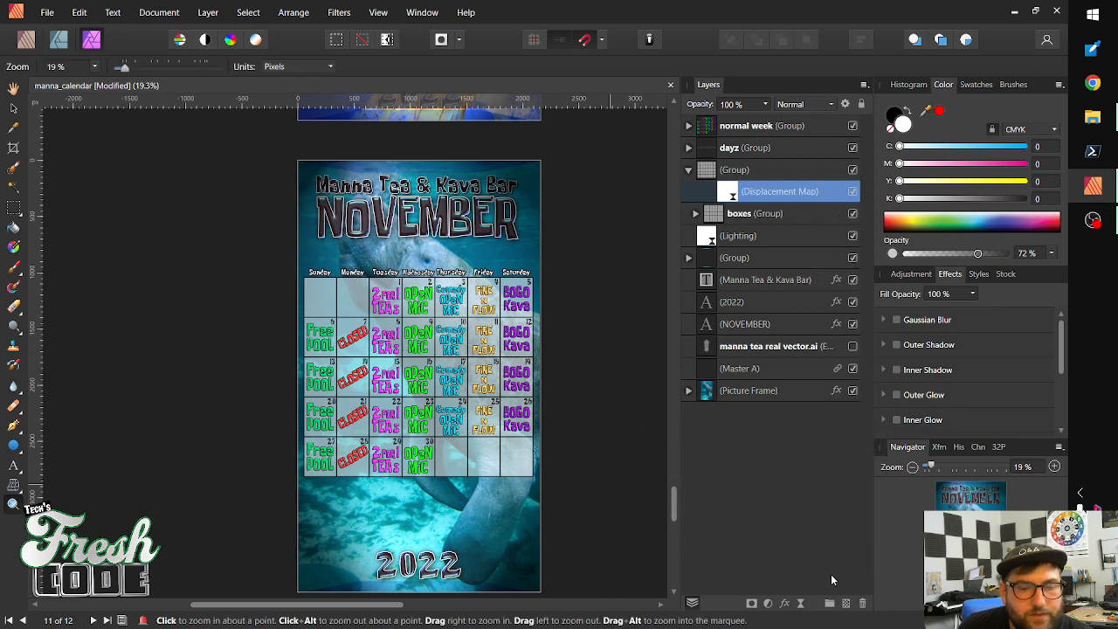
left_click(864, 605)
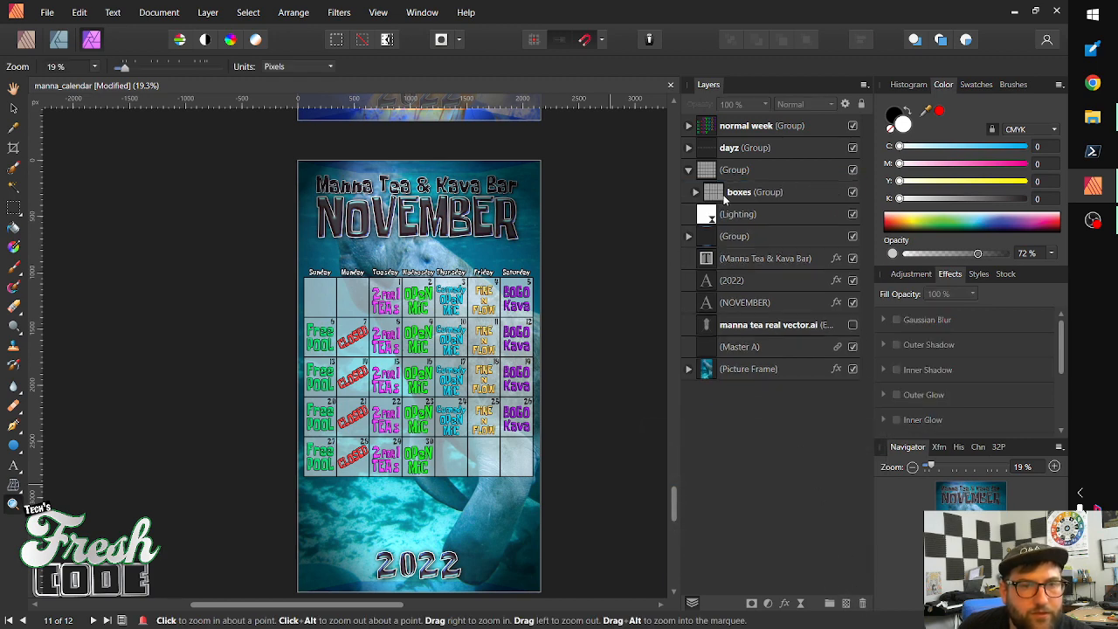
Add a live Ripple filter to the parent group around boxes and lower its intensity to about 16.5
left_click(723, 193)
left_click(721, 171)
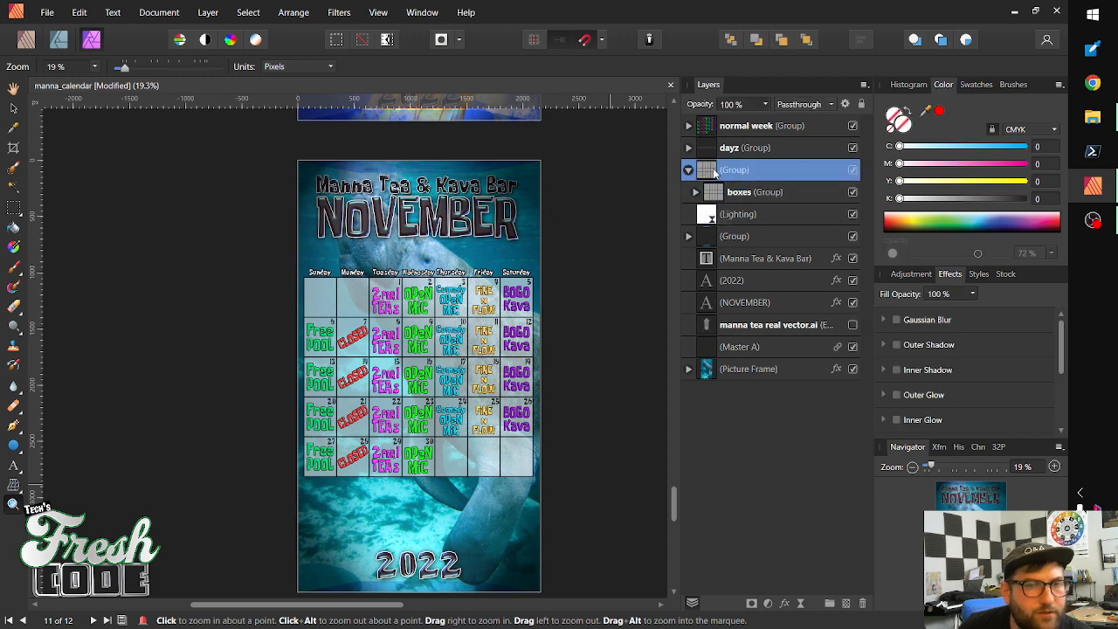
left_click(208, 12)
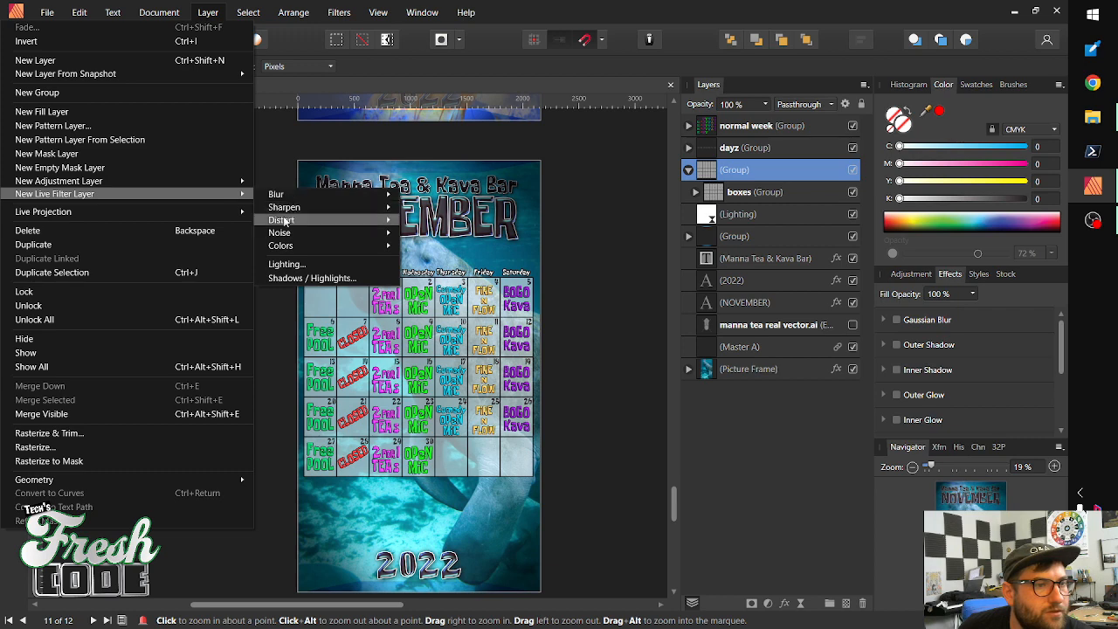
mouse_move(282, 234)
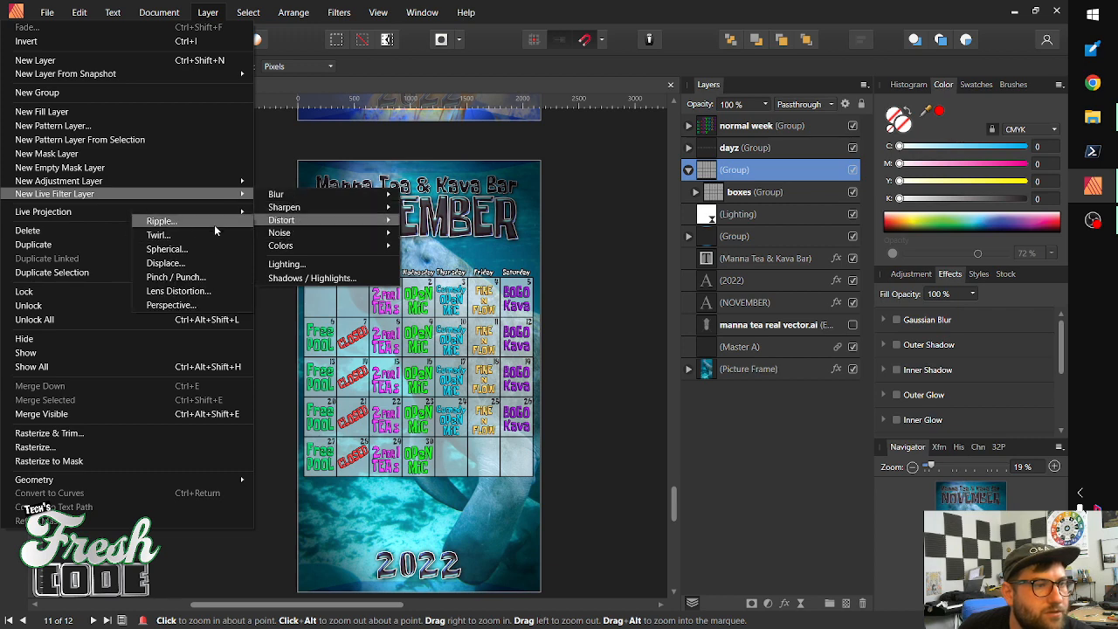
left_click(218, 225)
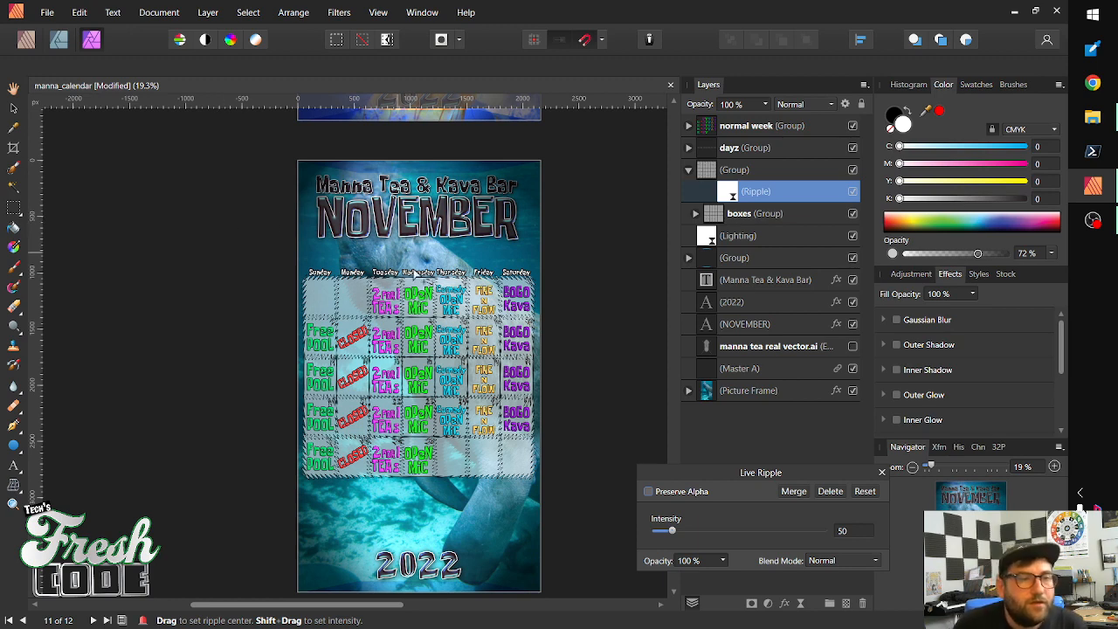
left_click_drag(672, 530, 662, 532)
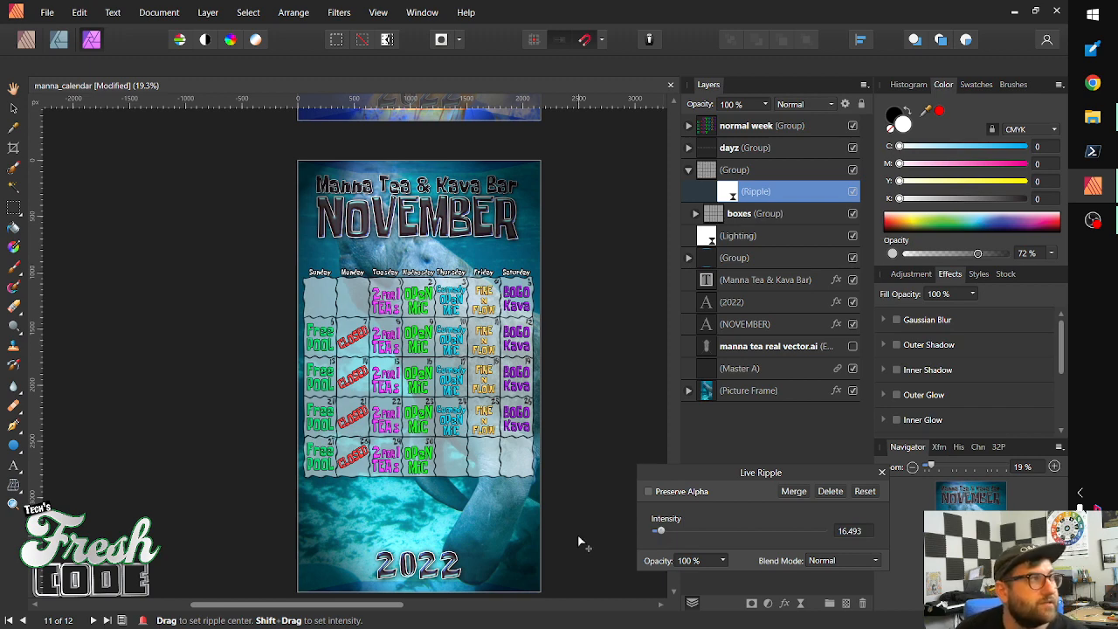
Try ripple intensities of 5 and 7 on the calendar grid
left_click(847, 531)
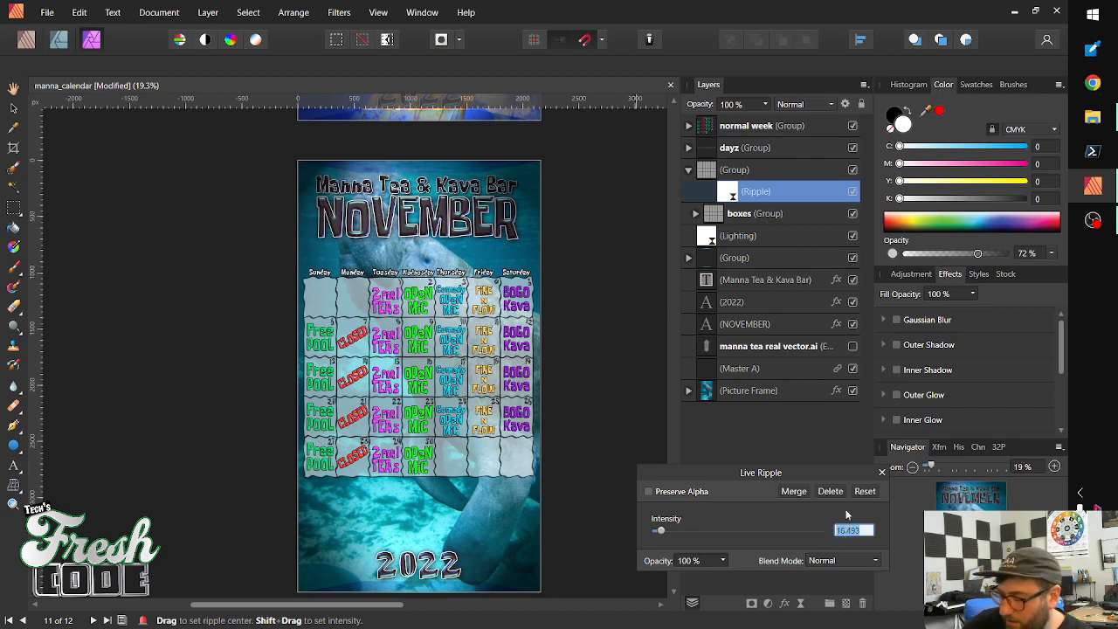
type("5")
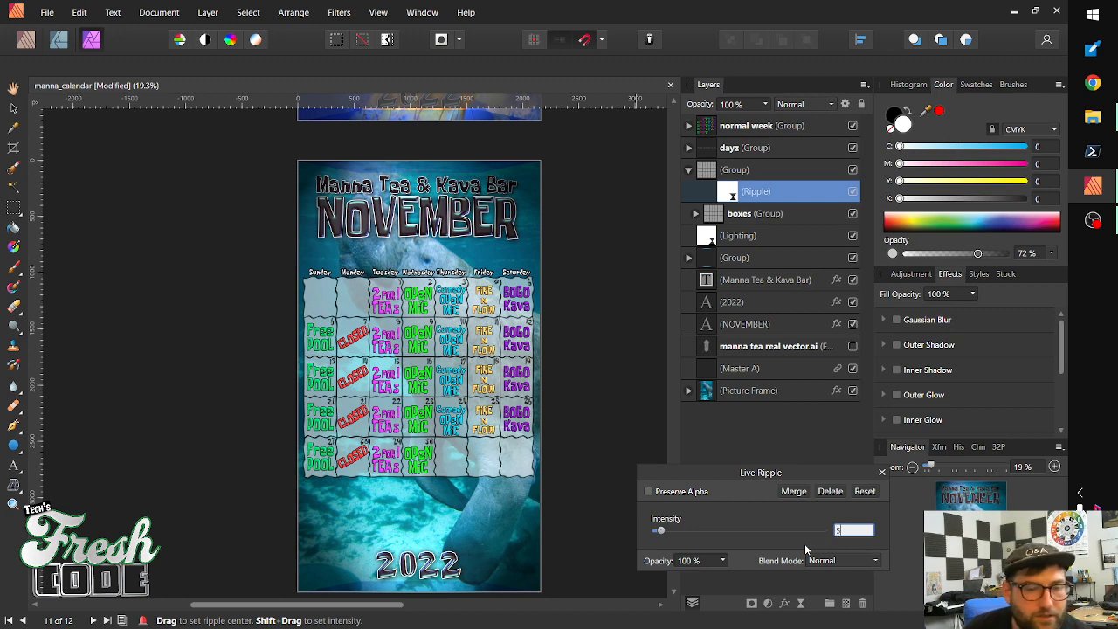
type("5")
key("Return")
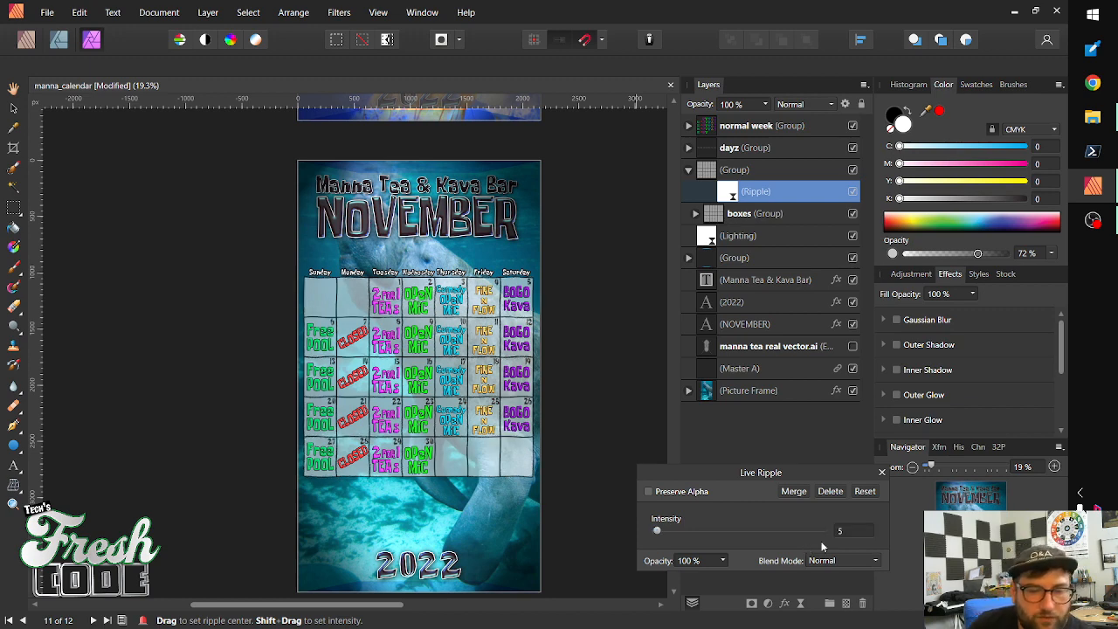
left_click(842, 533)
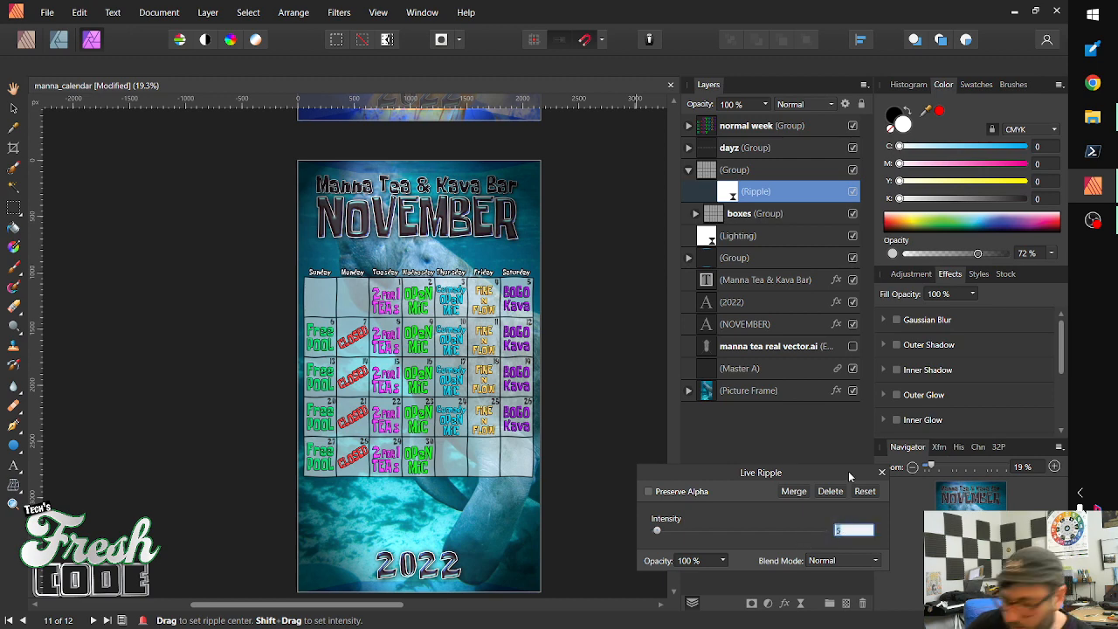
type("7")
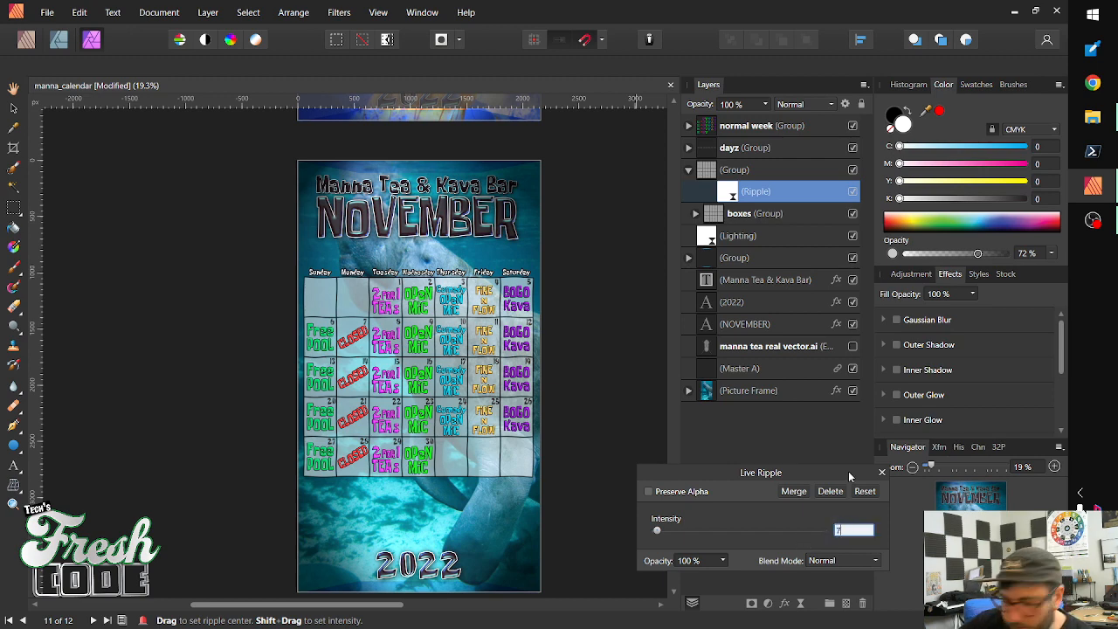
key("Return")
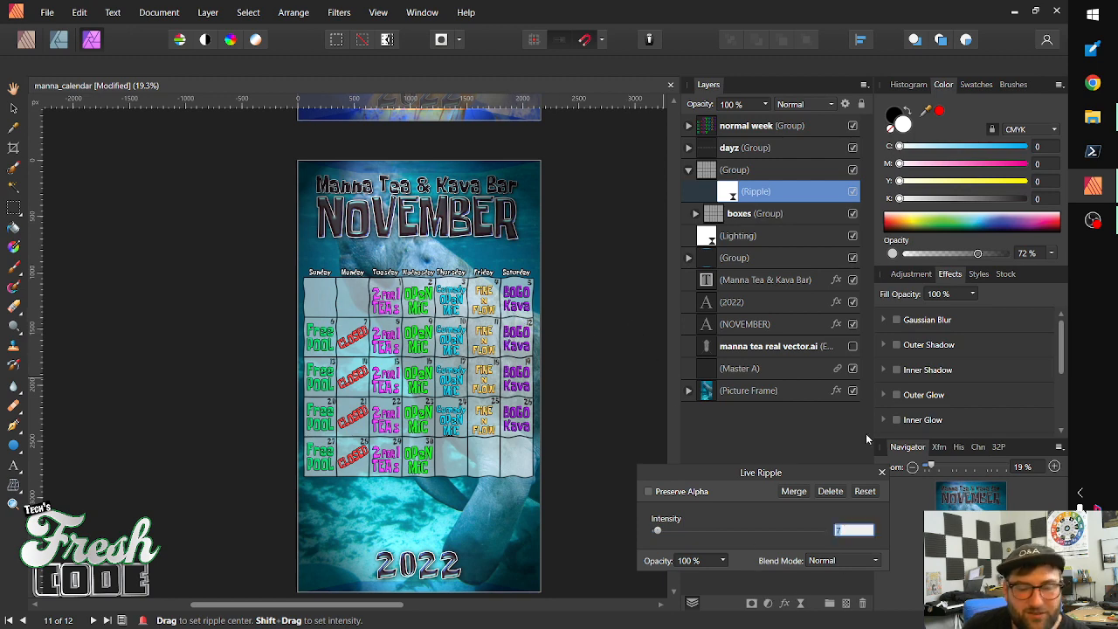
Set the ripple intensity to 6 and close the filter settings
type("6")
key("Return")
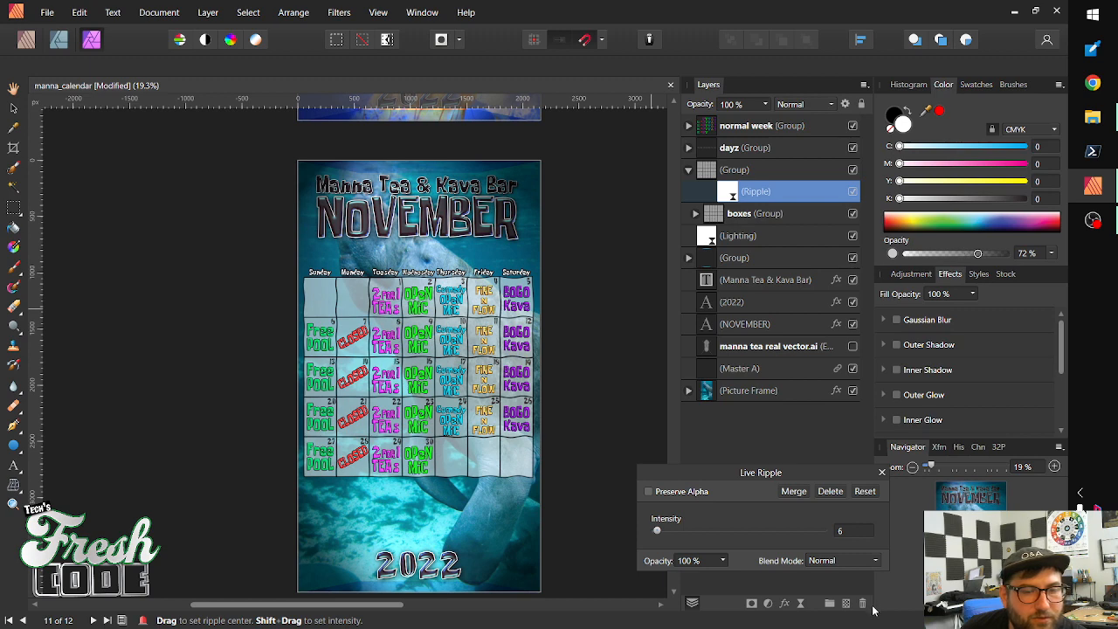
left_click(882, 471)
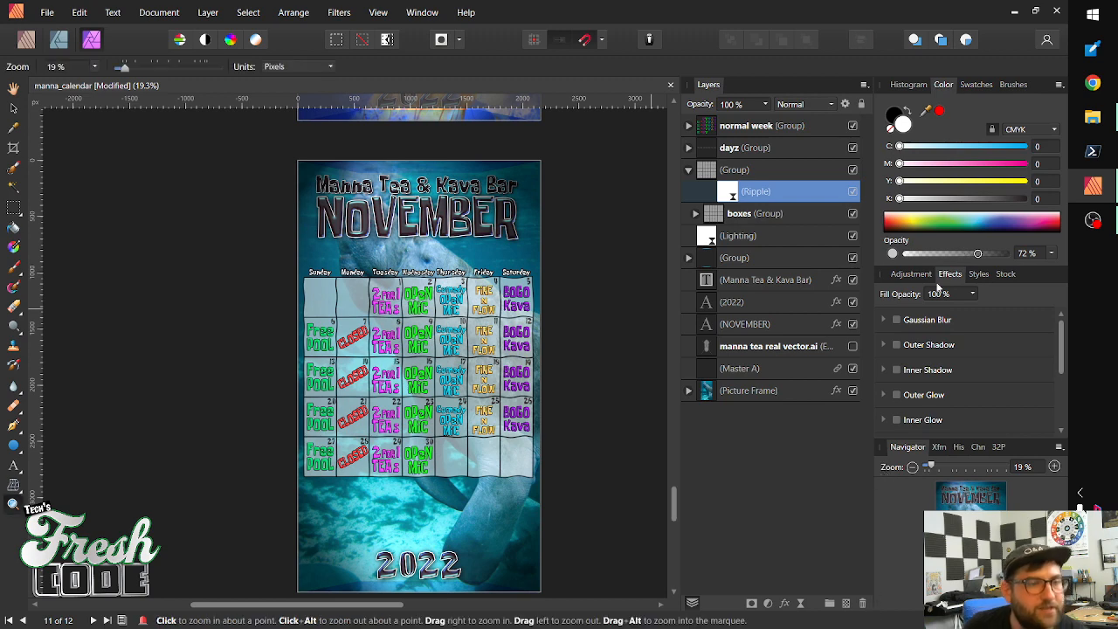